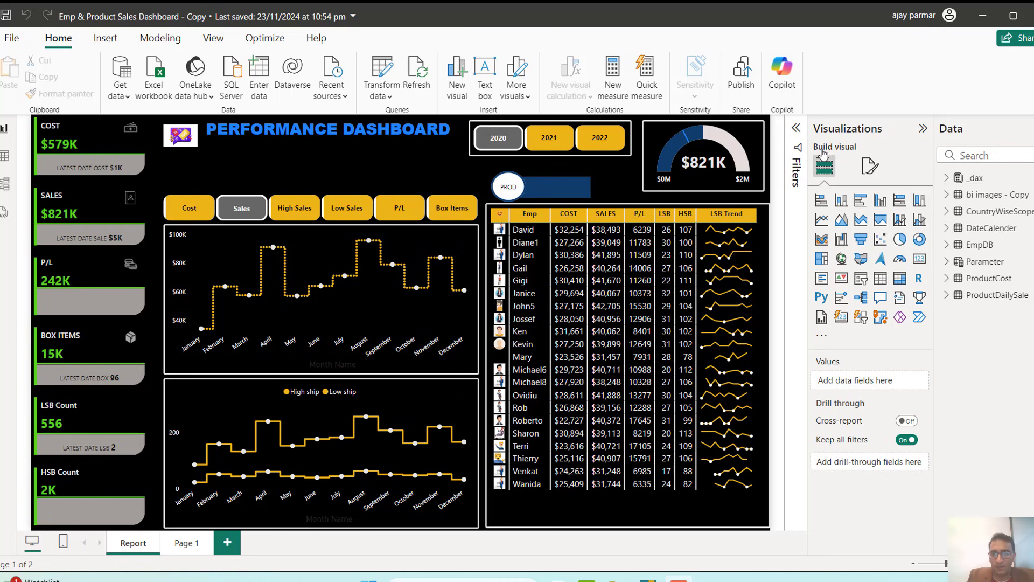
Step: Collapse the Visualizations pane and switch the performance table to the product view and back to the employee view
left_click(922, 129)
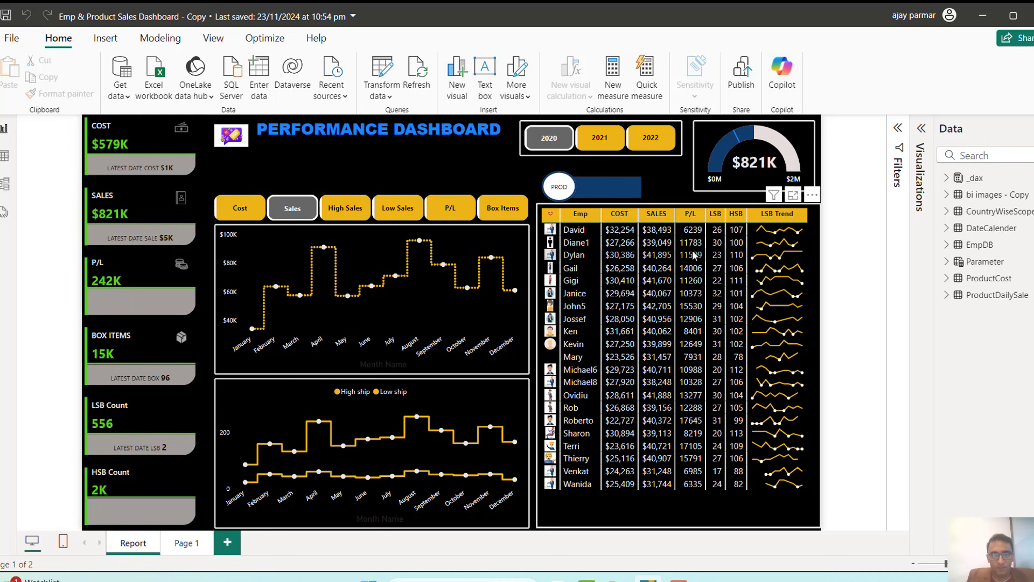
left_click(559, 187, "ctrl")
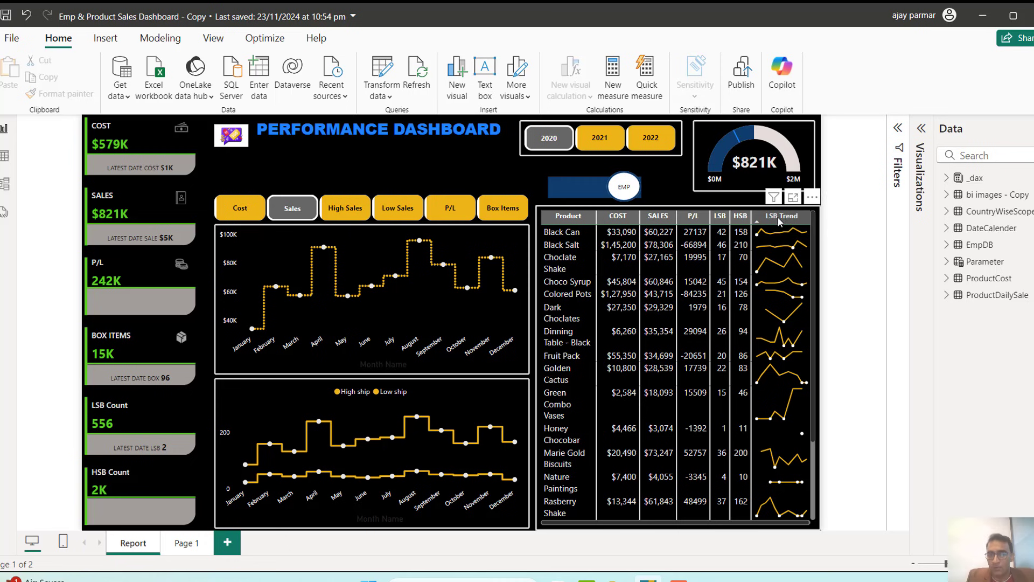
left_click(626, 192, "ctrl")
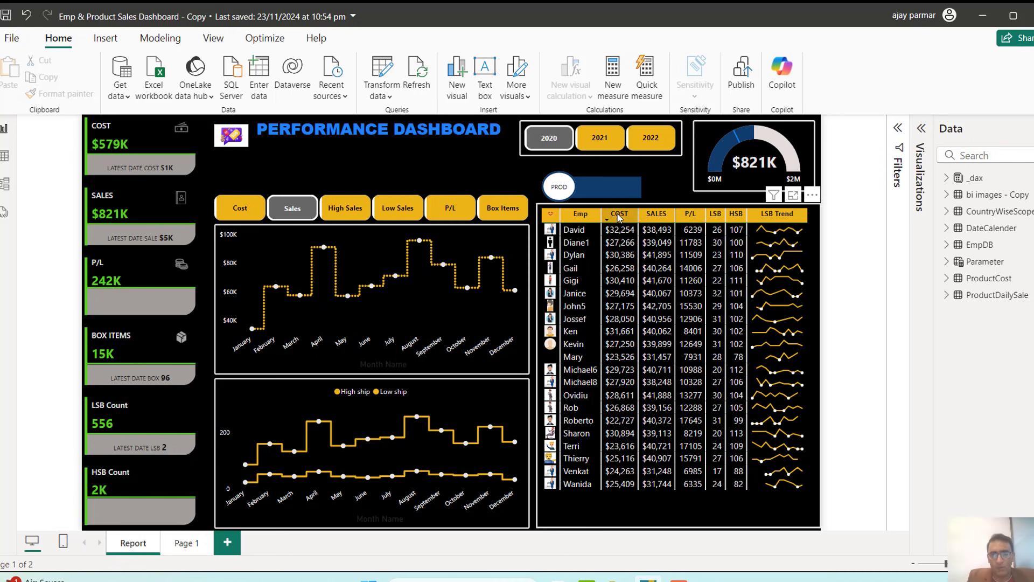
Step: Show Cost, Sales, High Sales, Low Sales, P/L and Box Items one after another in the upper monthly line chart
left_click(245, 213)
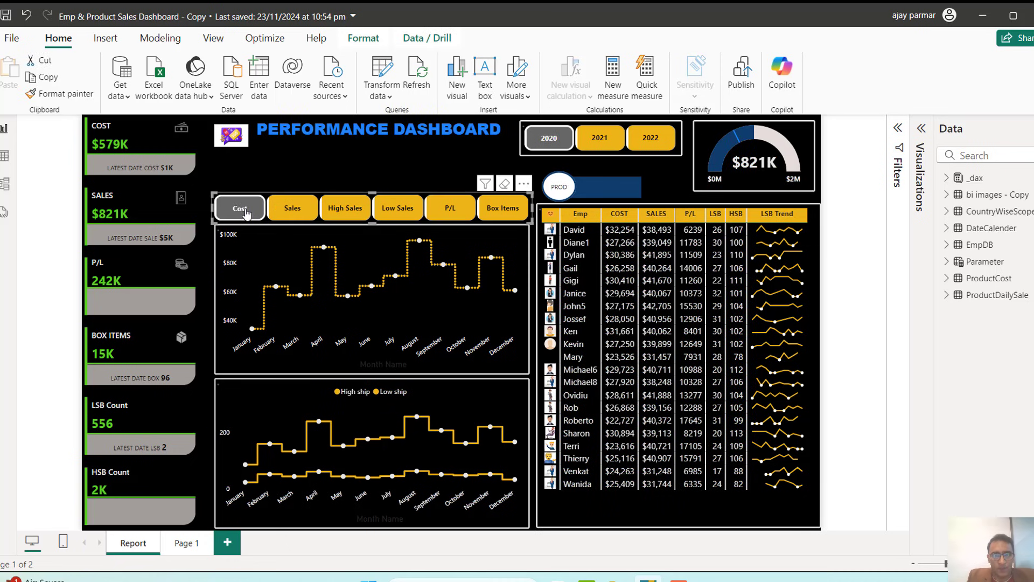
left_click(309, 213)
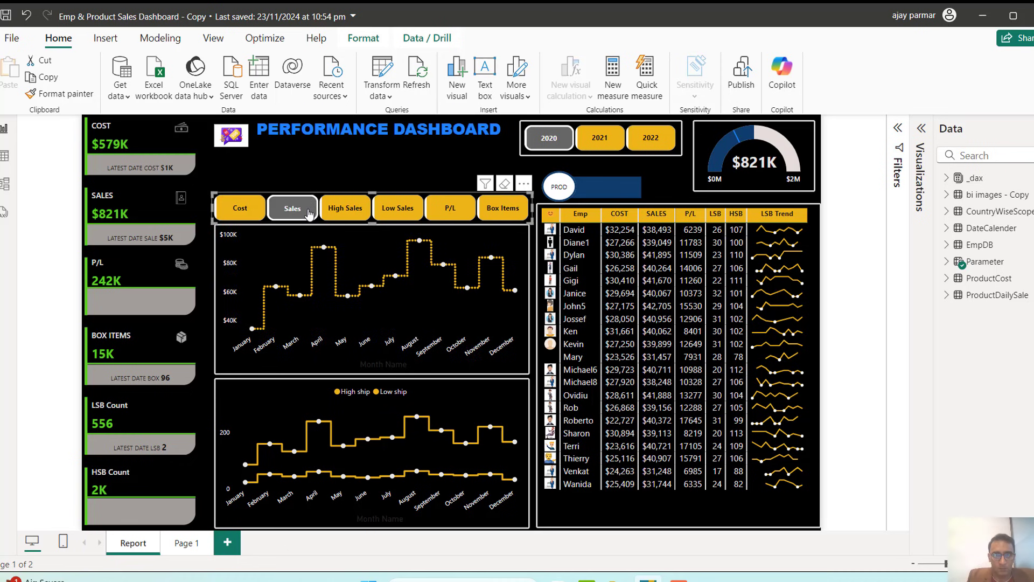
left_click(342, 213)
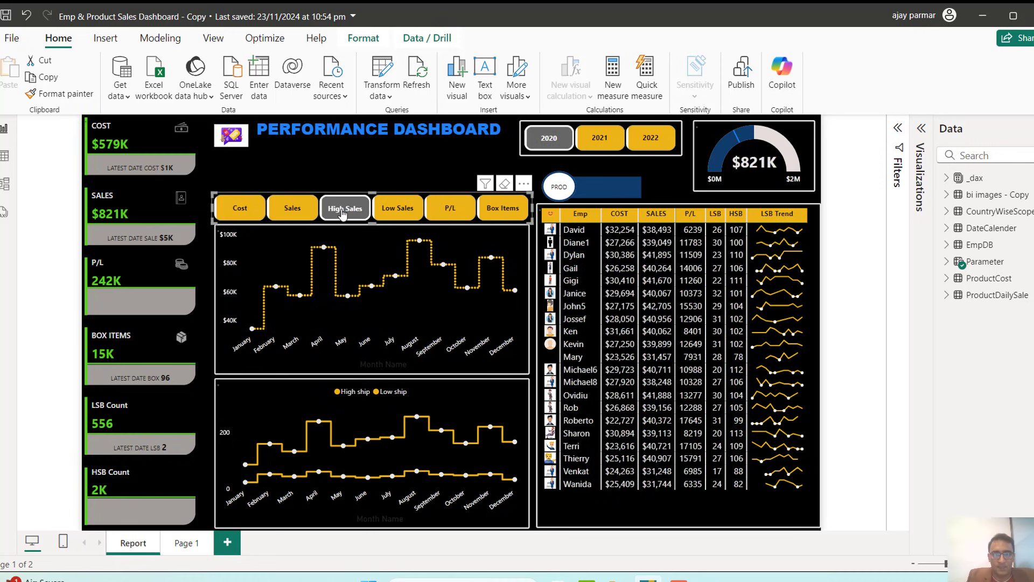
left_click(414, 215)
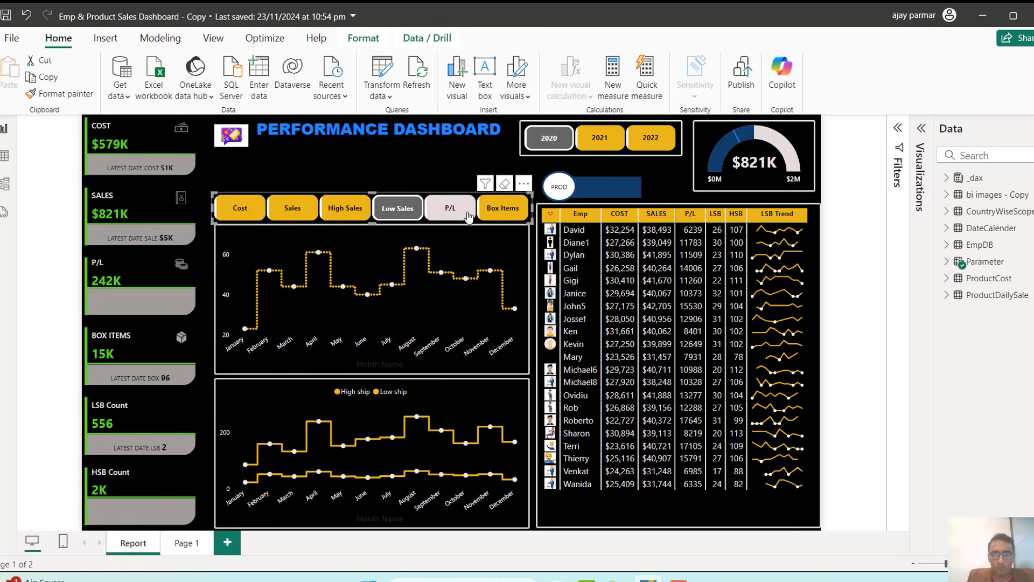
left_click(450, 210)
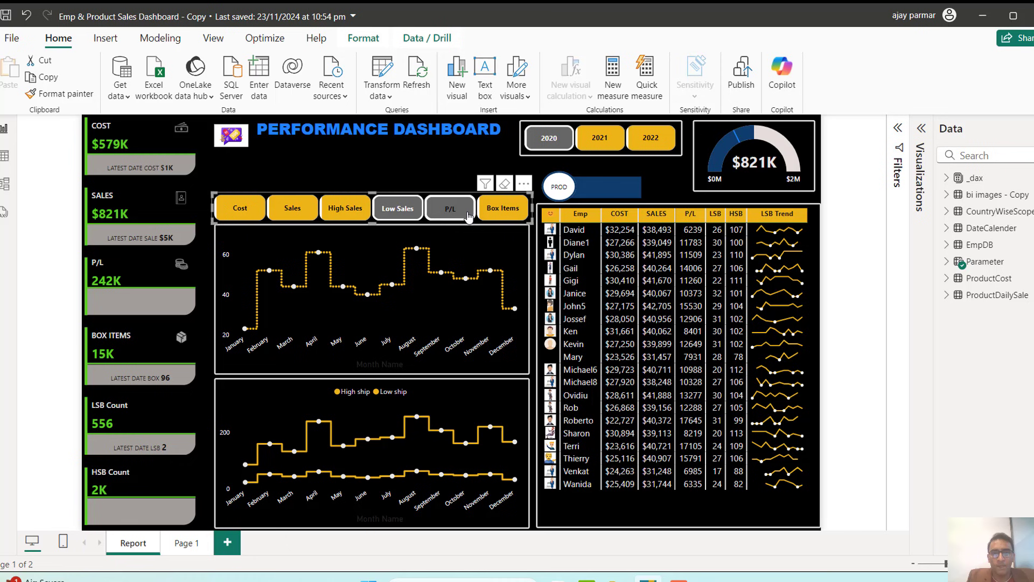
left_click(504, 214)
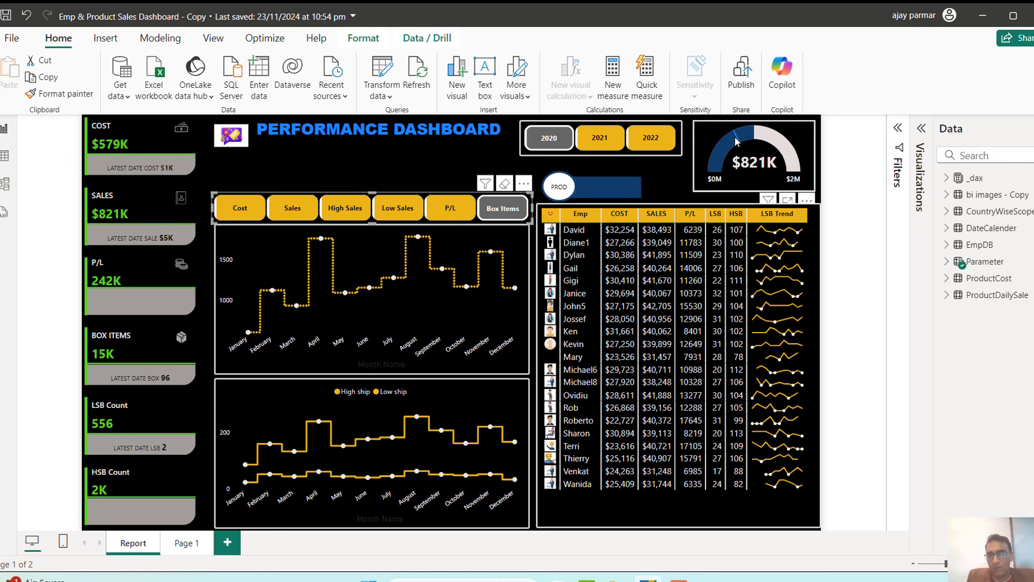
Step: Check the sales and cost values on the gauge, and view the dashboard for all years, 2021 and 2020
mouse_move(734, 137)
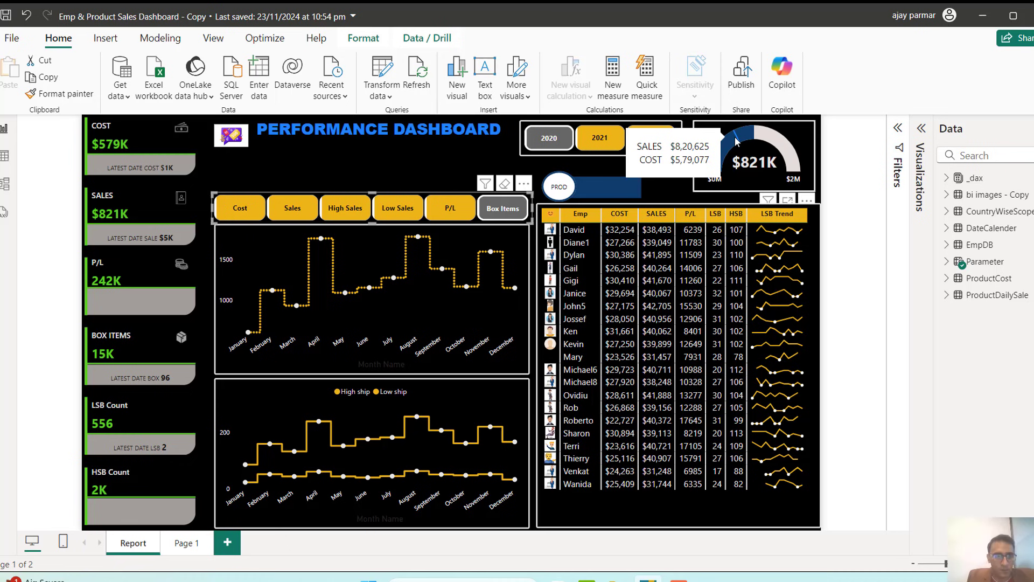
left_click(548, 141)
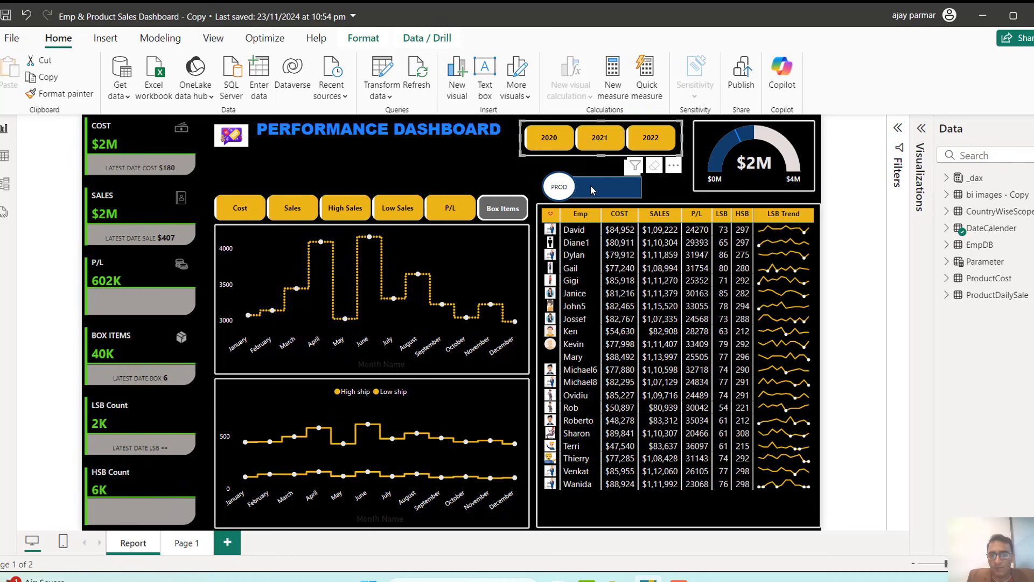
left_click(597, 144)
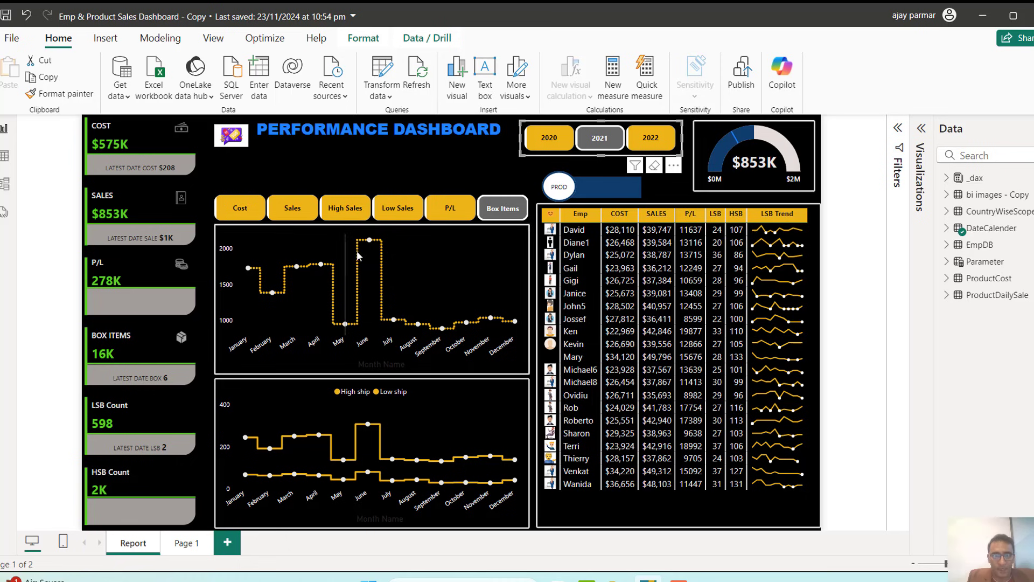
left_click(560, 144)
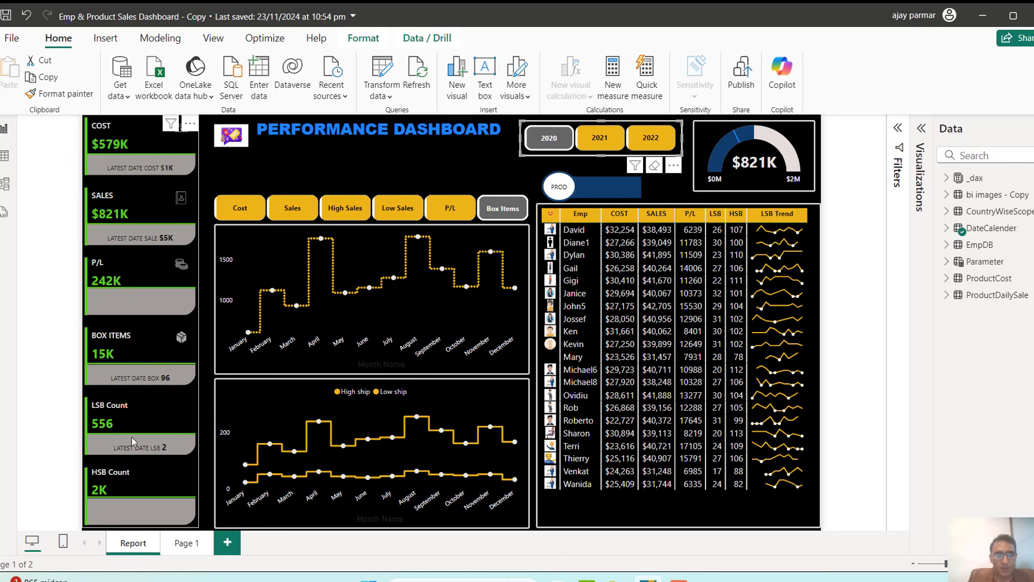
Step: Display the ProductDailySale table's data and review the full range of dates in its Date column without filtering
left_click(5, 157)
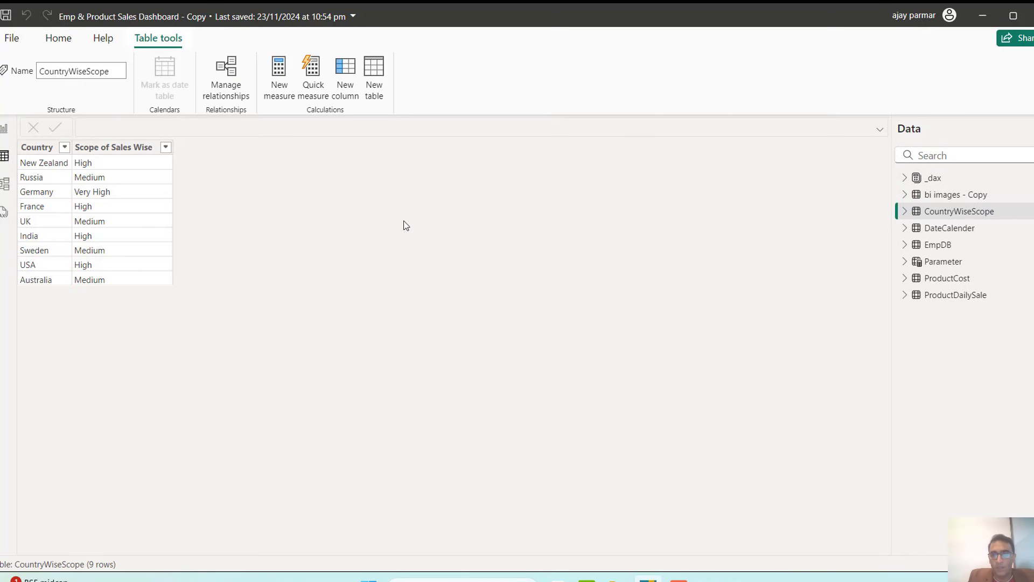
left_click(953, 301)
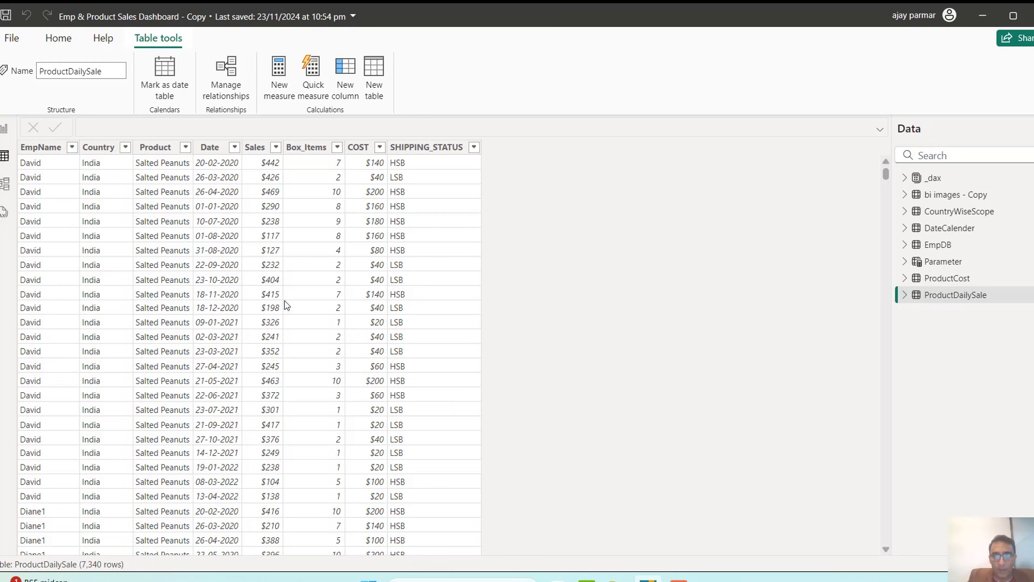
left_click(234, 152)
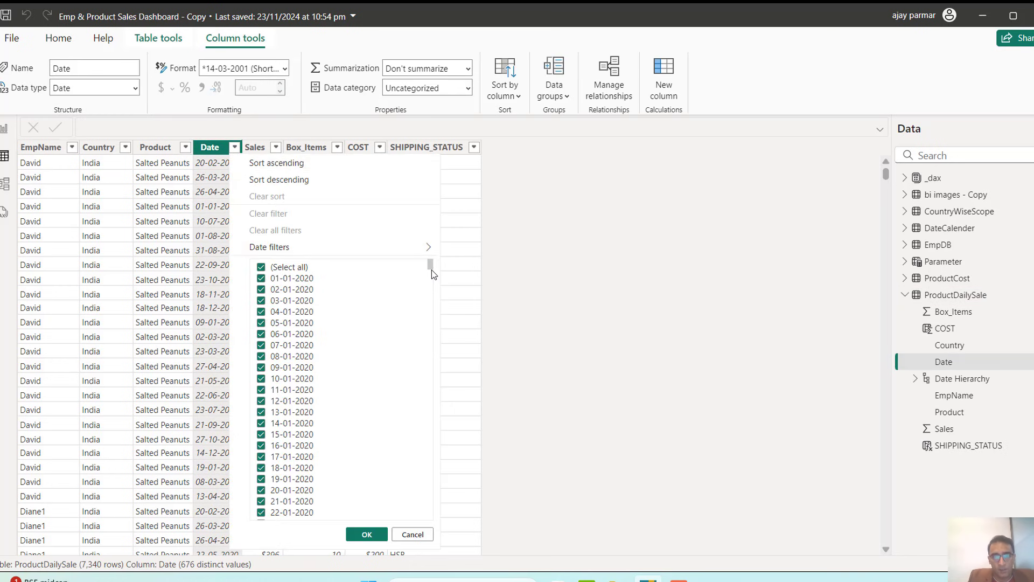
left_click_drag(430, 267, 431, 518)
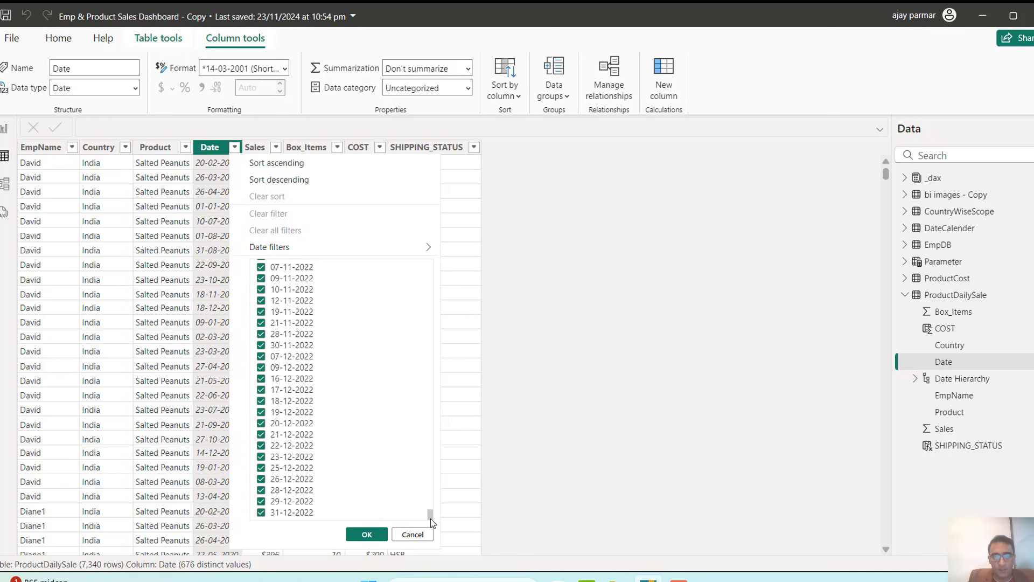
left_click_drag(431, 518, 437, 241)
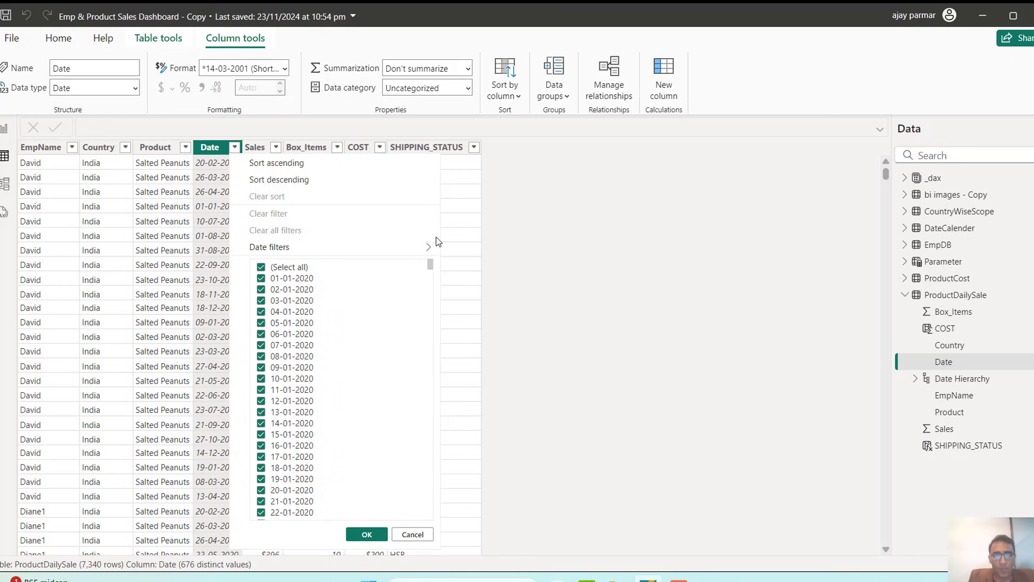
left_click(412, 535)
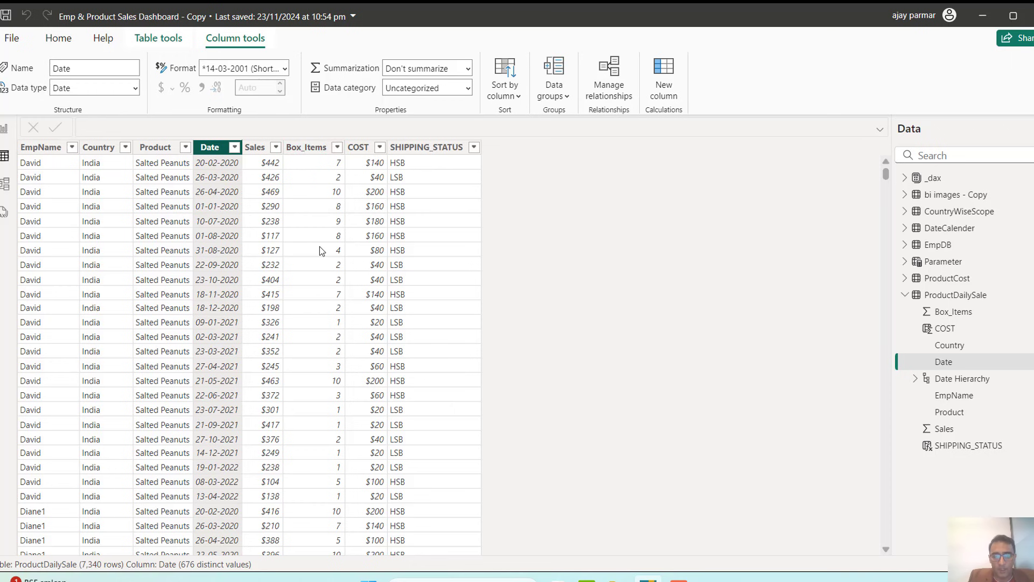
Step: Examine the formulas of the calculated COST and SHIPPING_STATUS columns, and the Sales column in ProductDailySale
left_click(360, 149)
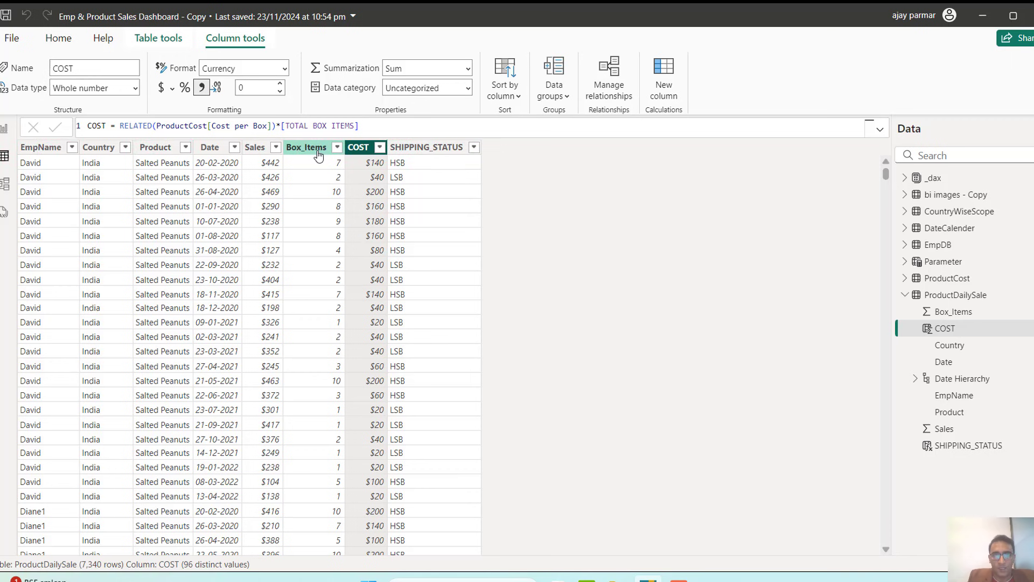
left_click(439, 153)
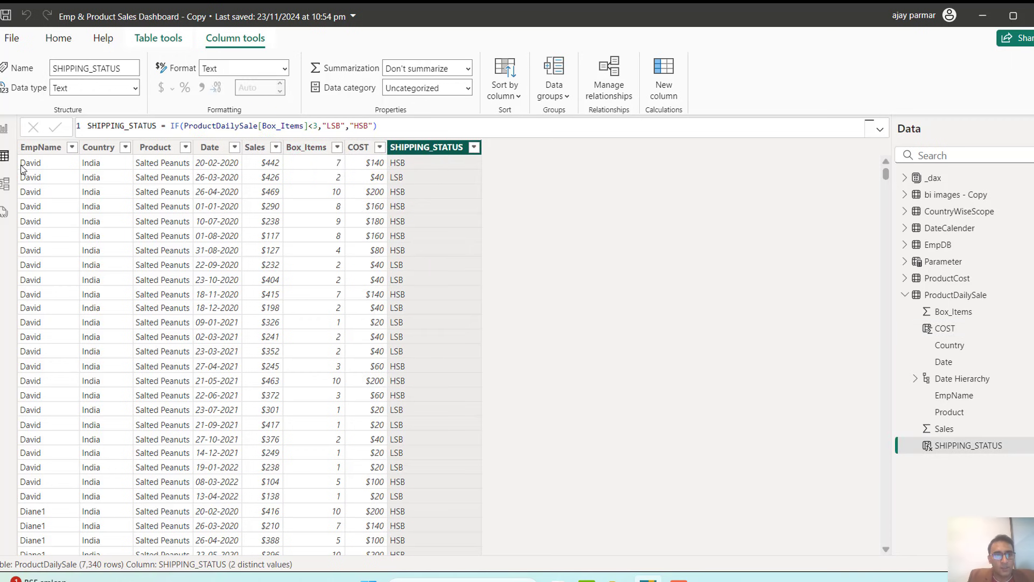
left_click(255, 151)
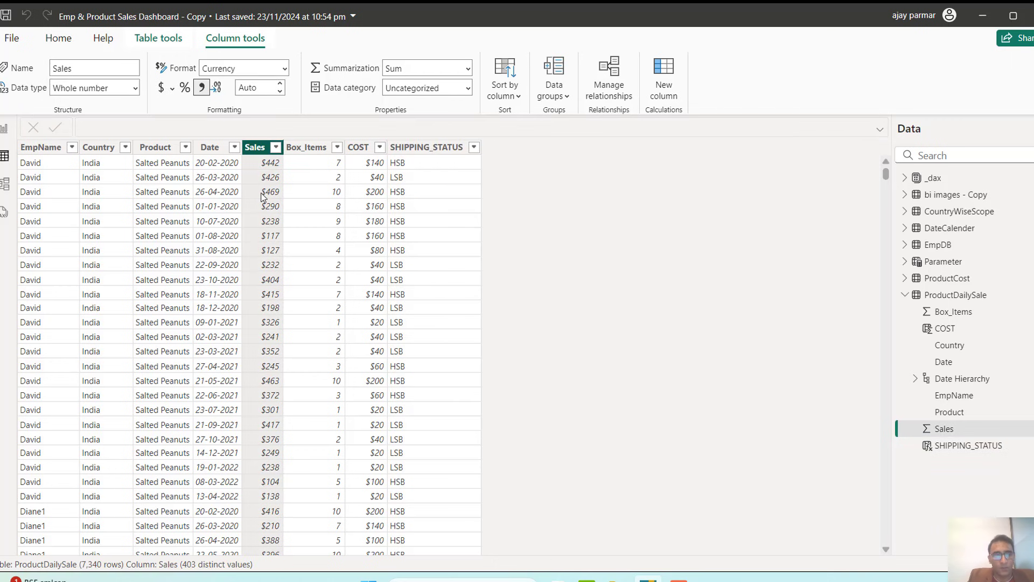
Step: Review the distinct values of the Product, EmpName and Country columns in ProductDailySale without filtering any of them
left_click(185, 148)
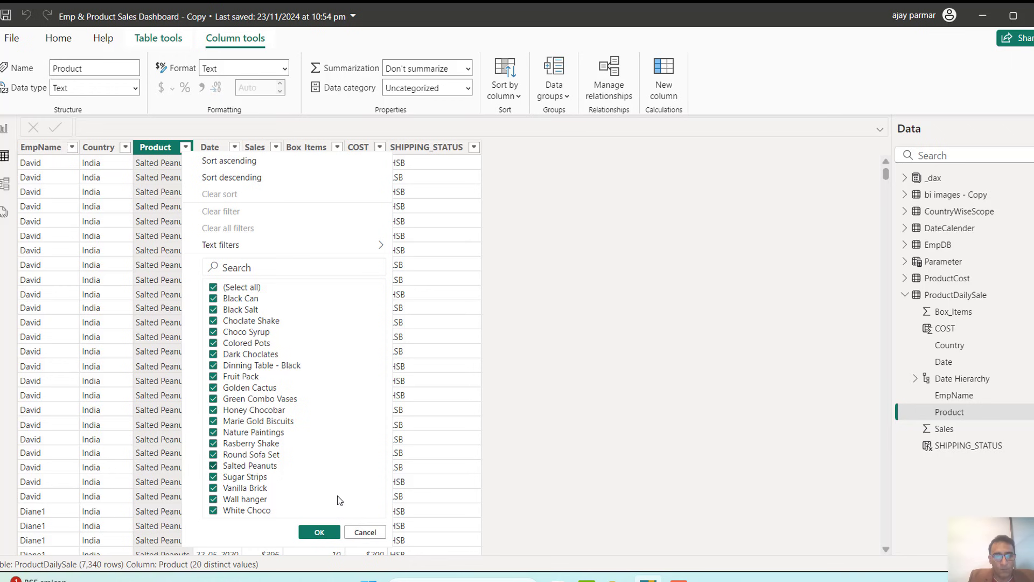
left_click(365, 532)
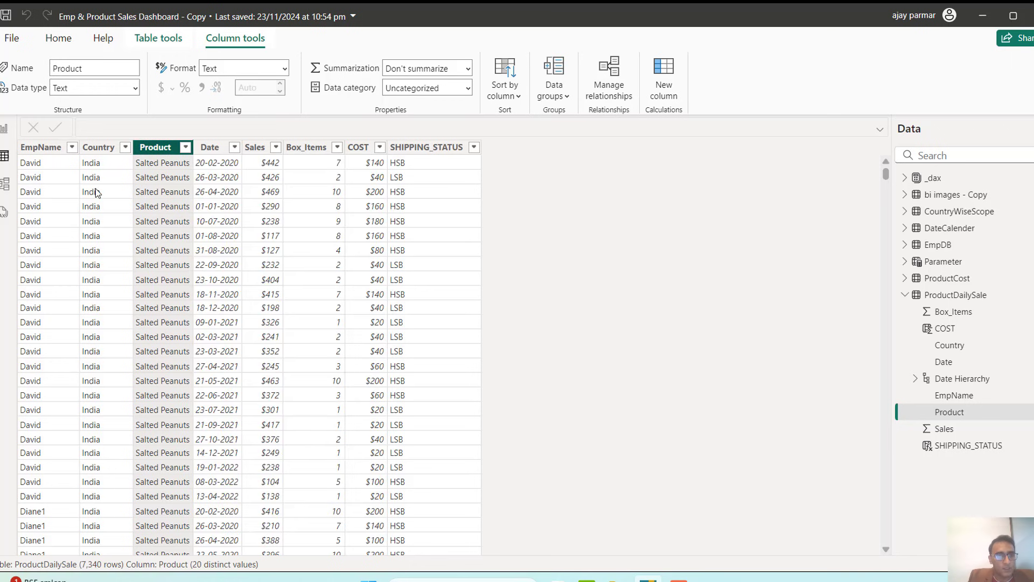
left_click(74, 153)
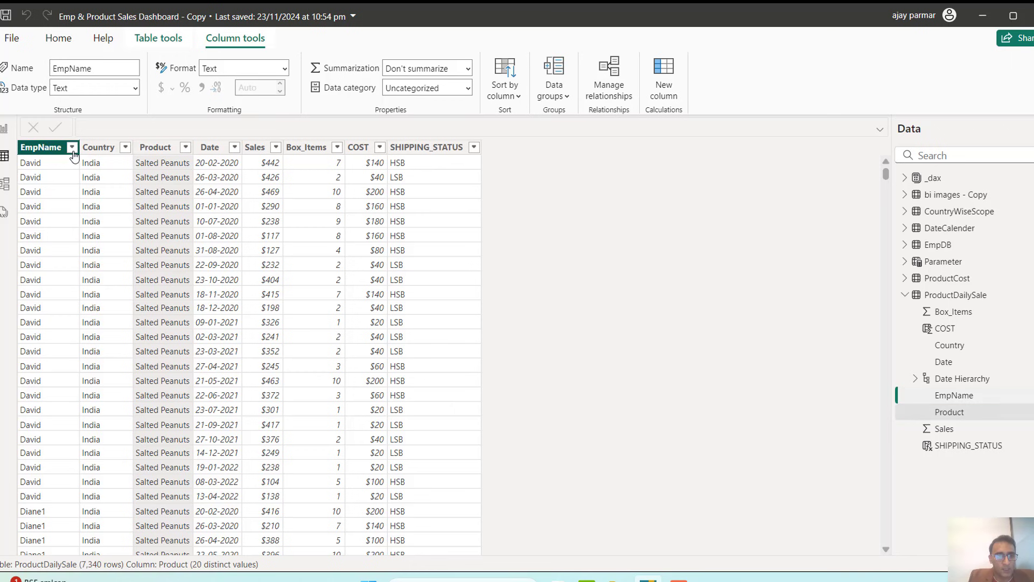
left_click(72, 149)
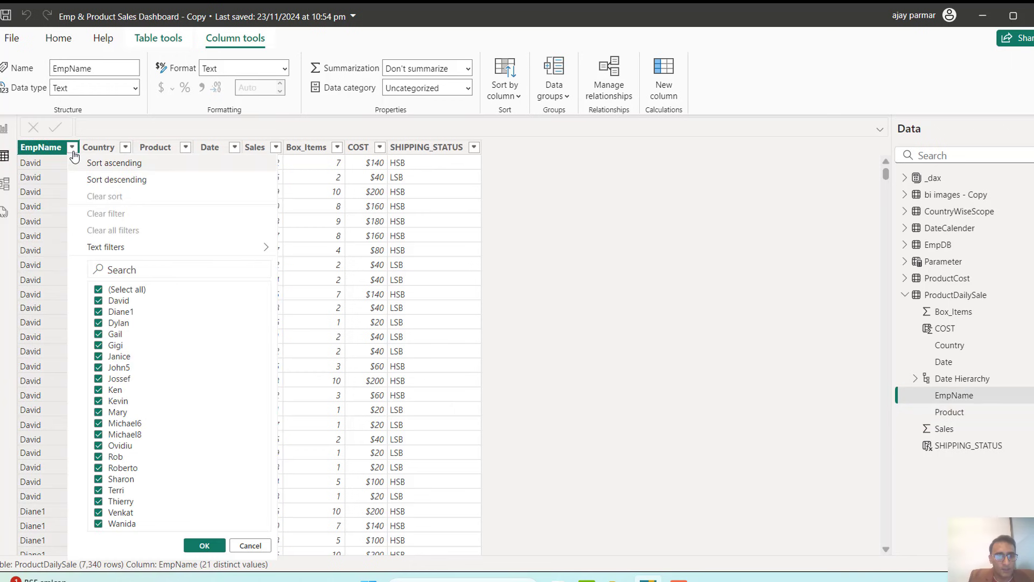
left_click(250, 545)
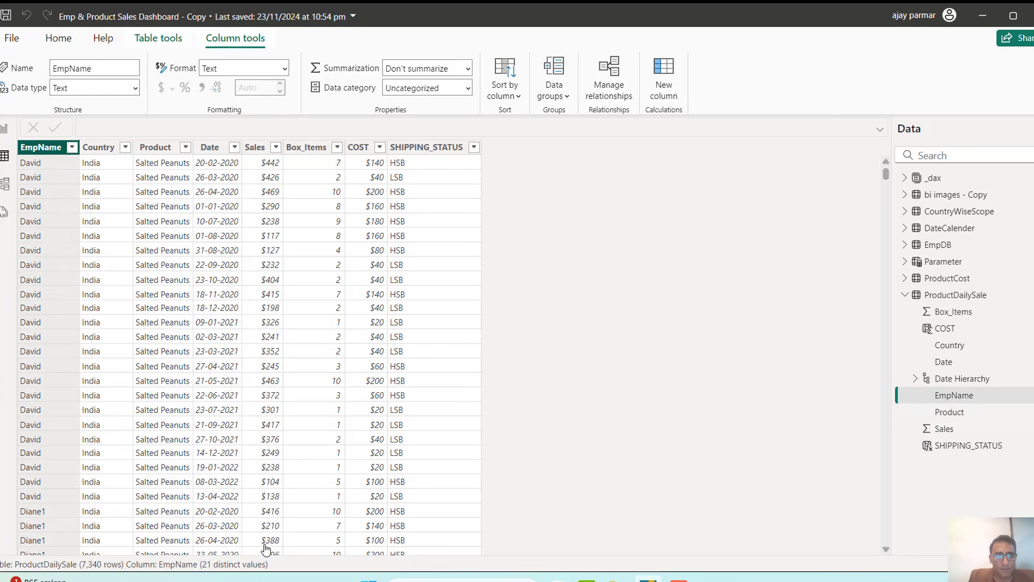
left_click(126, 148)
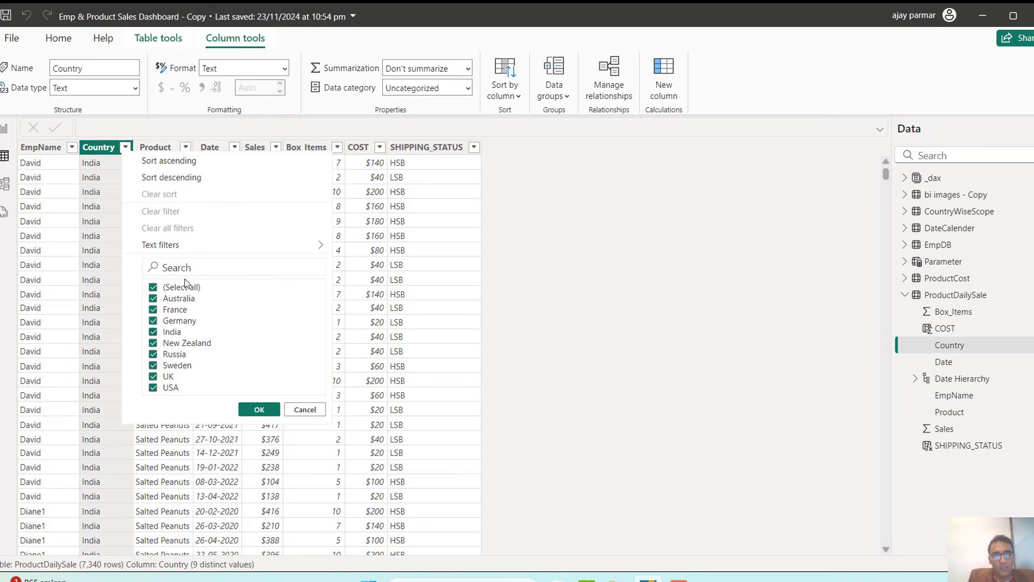
left_click(255, 410)
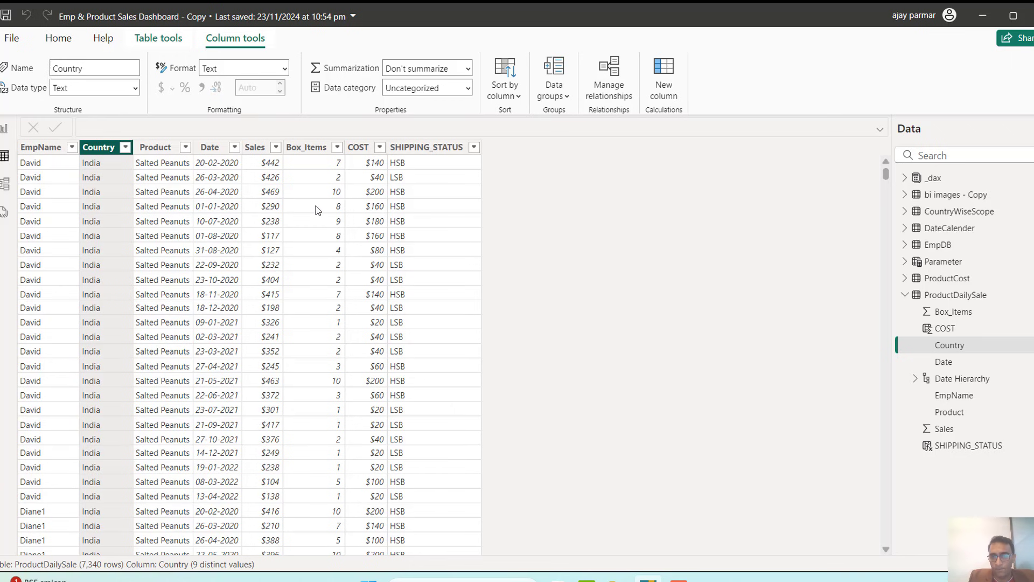
Step: Collapse the ProductDailySale field list and compare the contents of the ProductCost and ProductDailySale tables
left_click(905, 294)
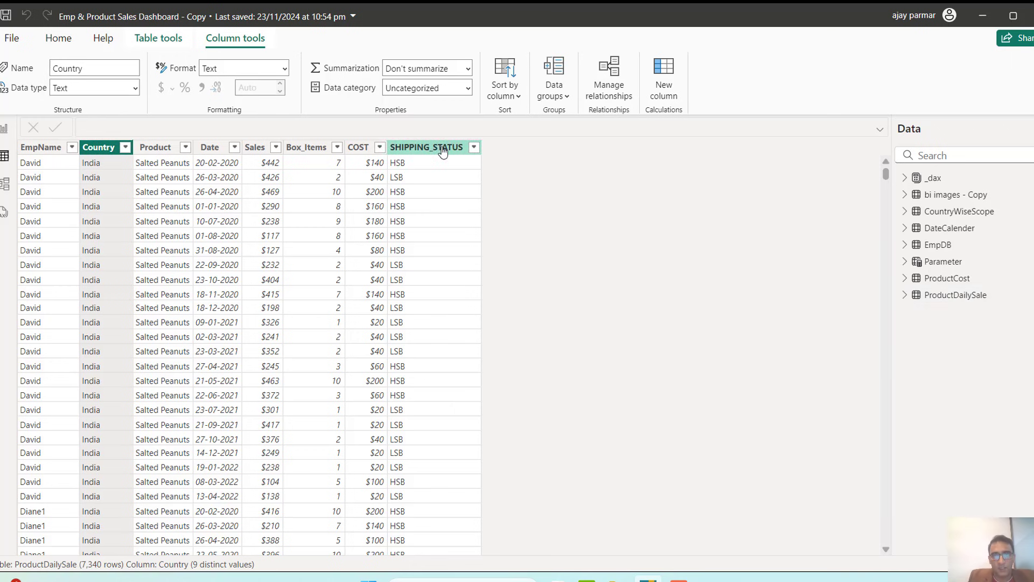
left_click(936, 280)
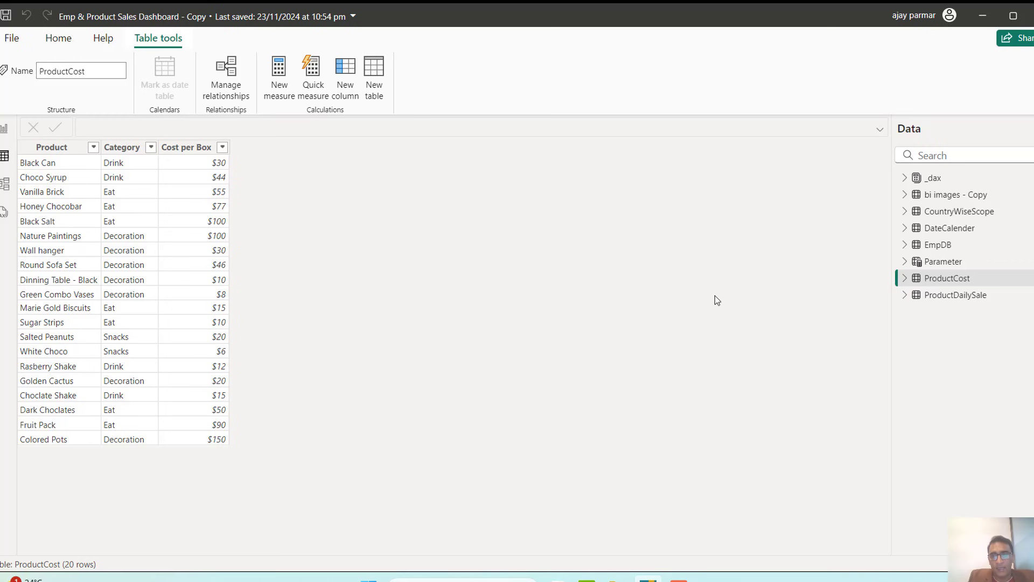
left_click(948, 300)
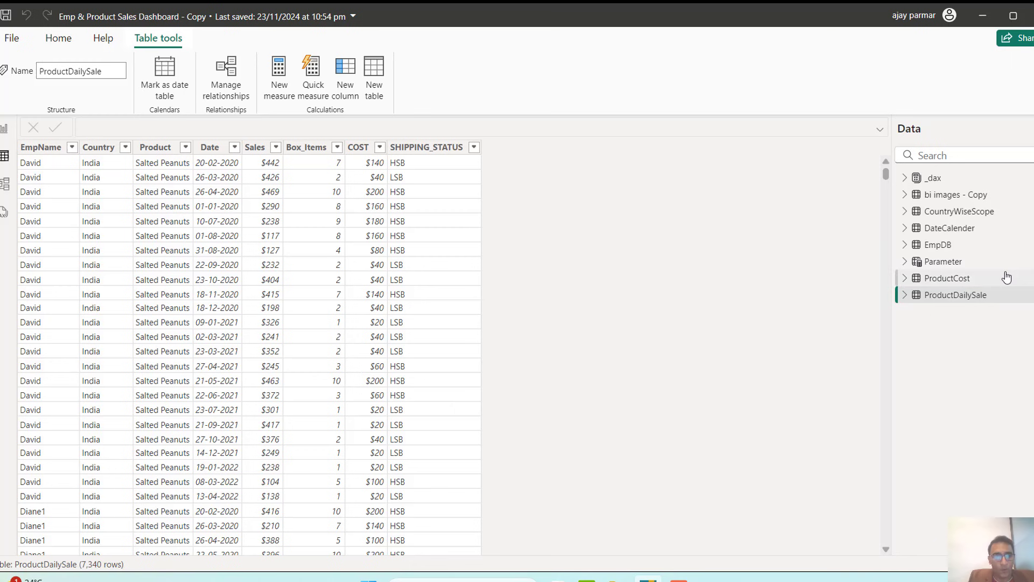
mouse_move(949, 283)
left_click(938, 279)
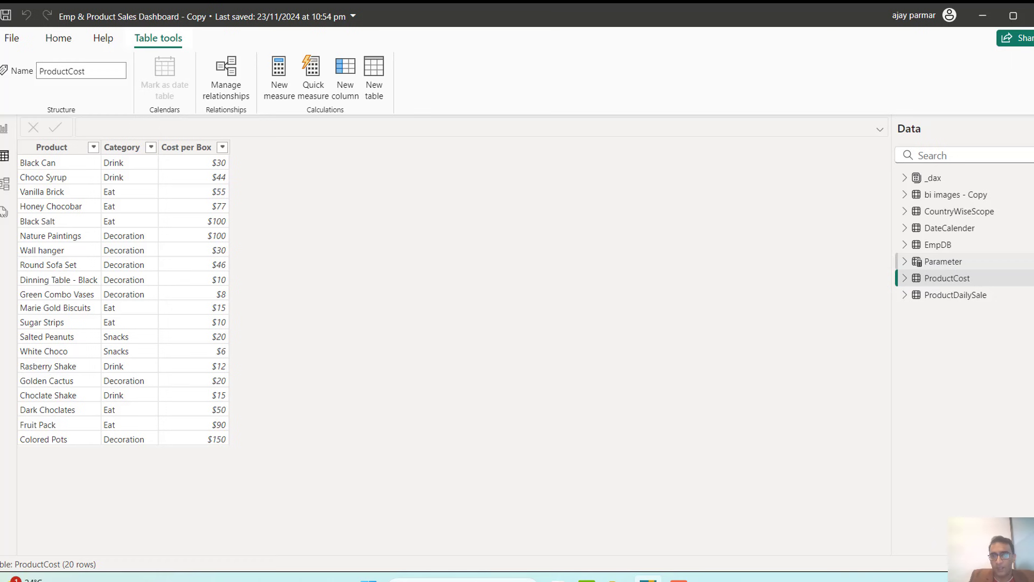
Step: Delete the Parameter table from the model and confirm its removal
left_click(1023, 277)
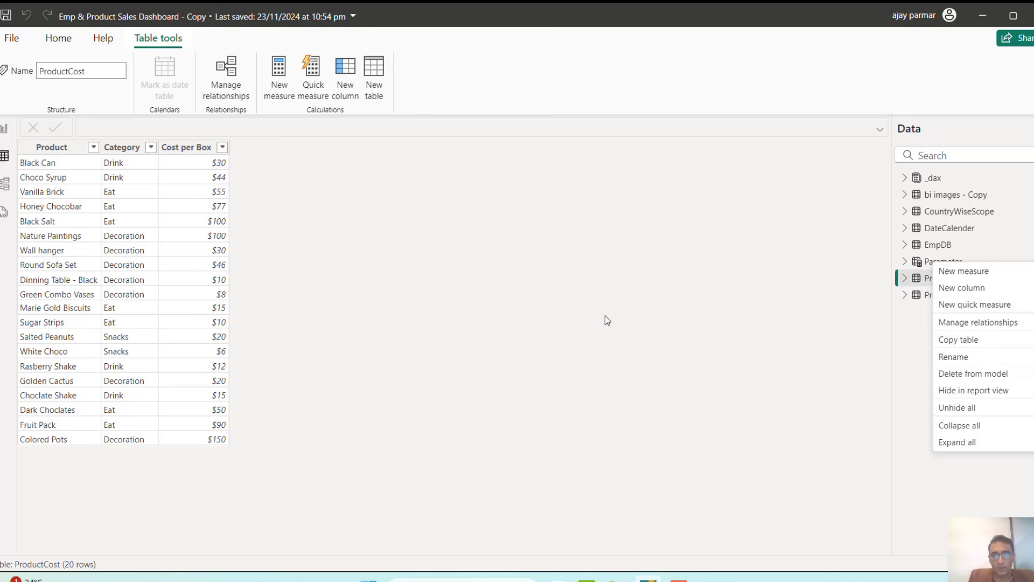
left_click(954, 377)
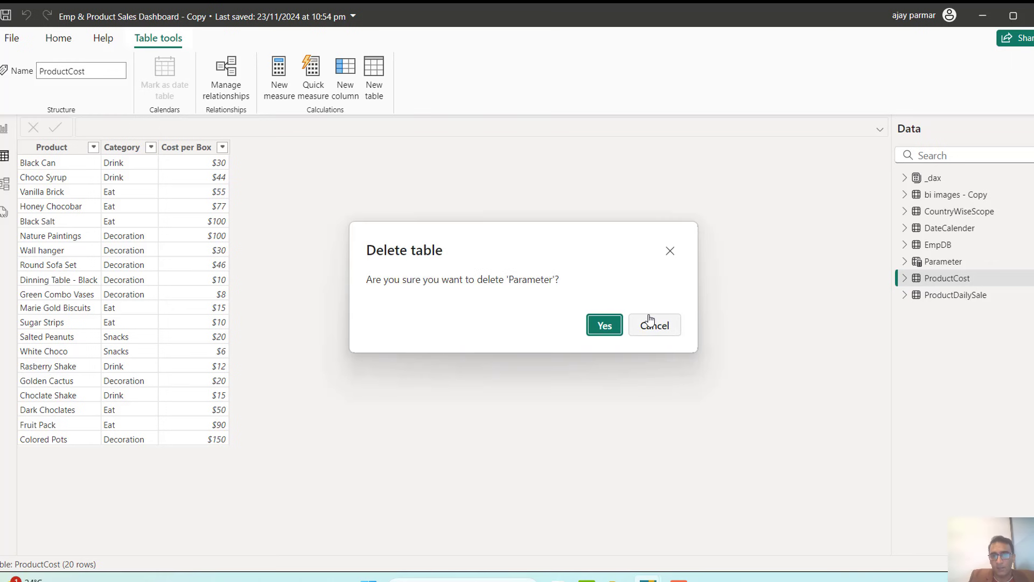
left_click(604, 325)
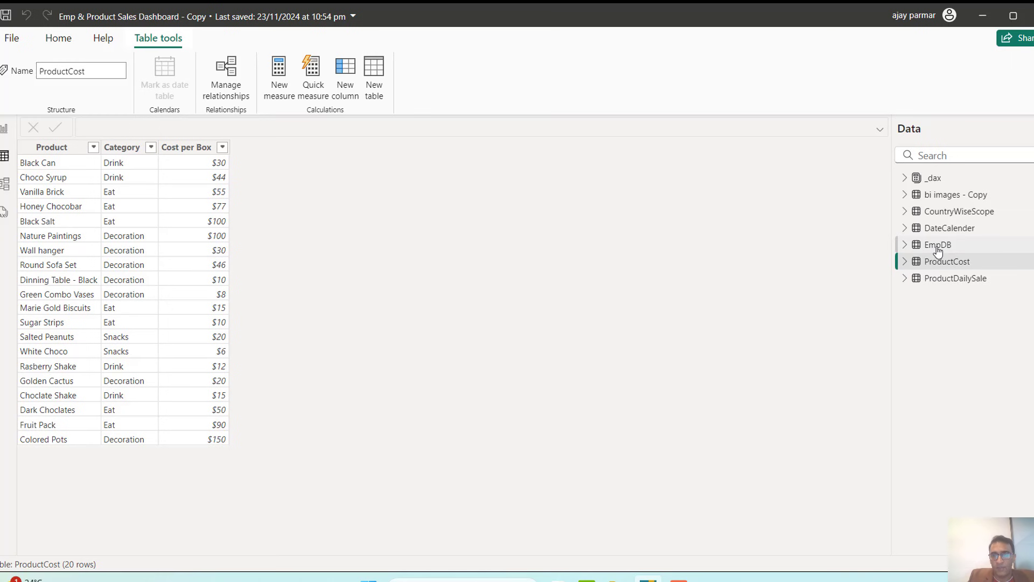
Step: Review the rows of the ProductDailySale table and the employee designations and pictures in EmpDB
left_click(947, 282)
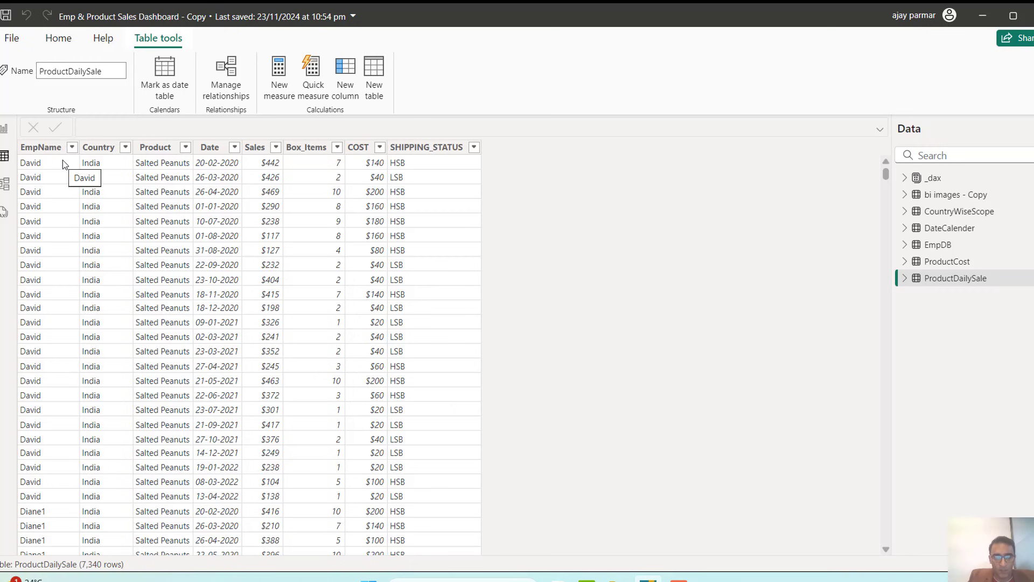
left_click(940, 244)
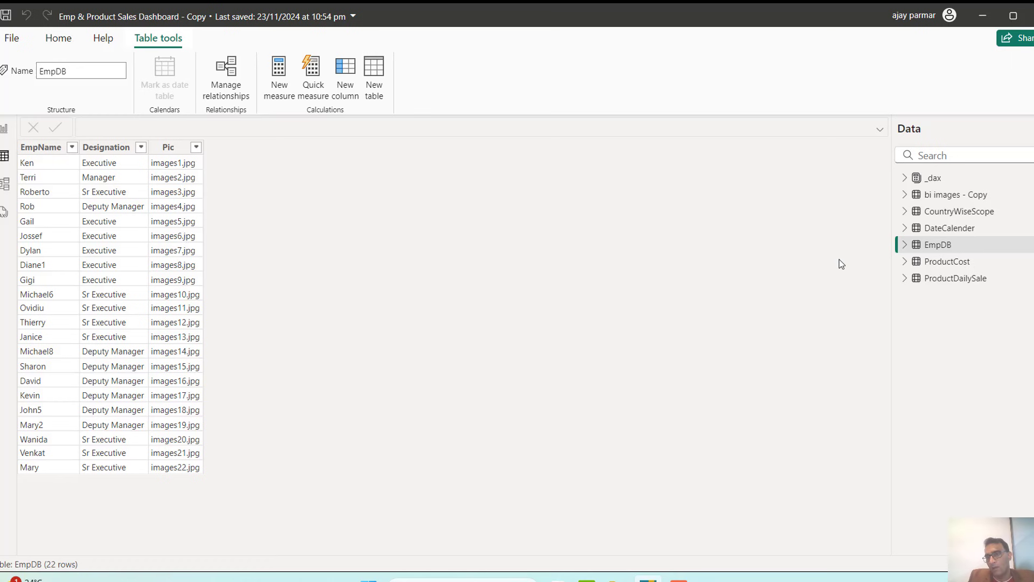
Step: Display the DateCalender table and sort it by MyDate in ascending order
left_click(970, 228)
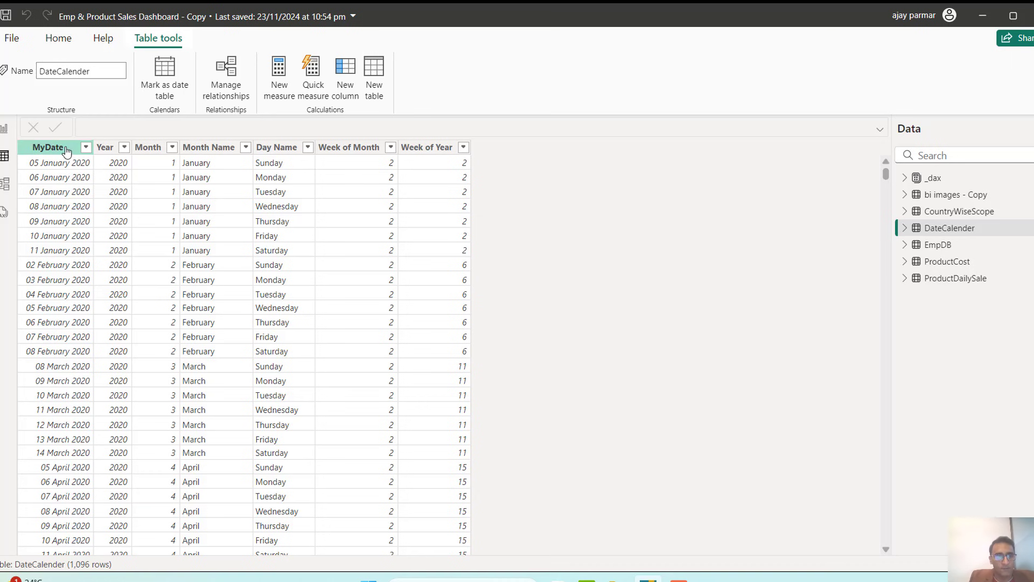
left_click(86, 148)
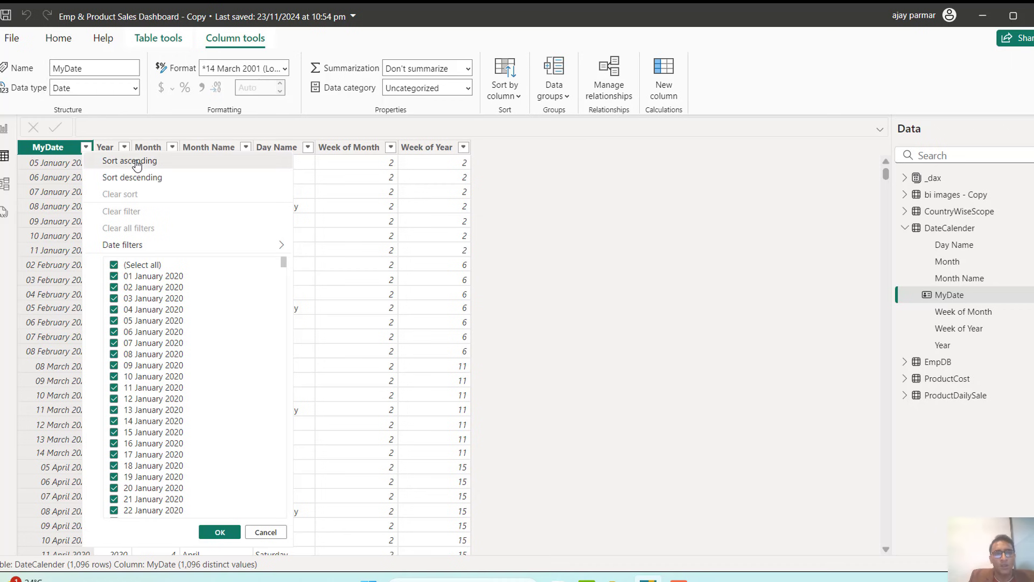
left_click(136, 161)
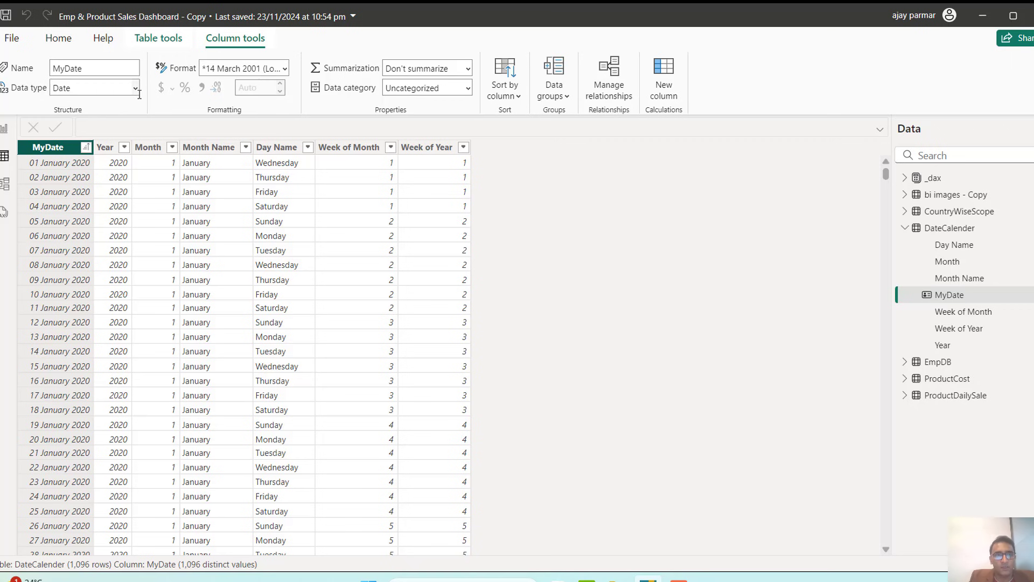
Step: Open the data transformation editor and display the DateCalender query with its applied steps
left_click(60, 40)
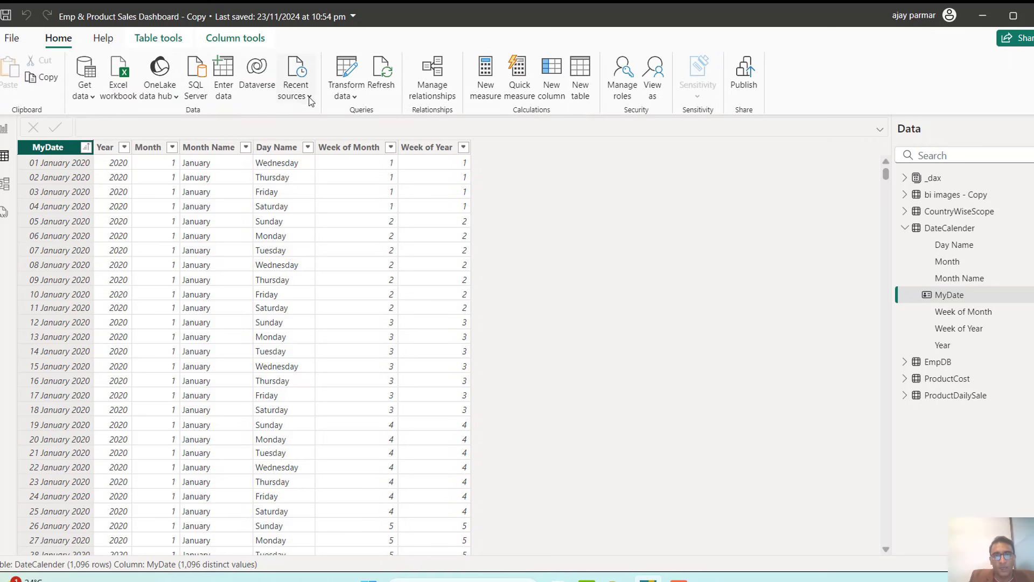
left_click(360, 101)
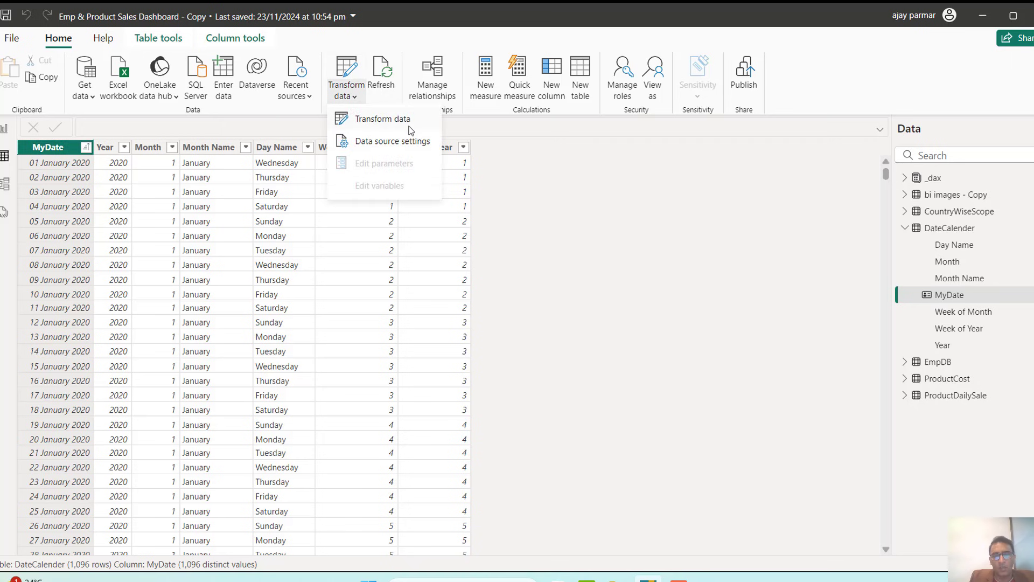
left_click(395, 120)
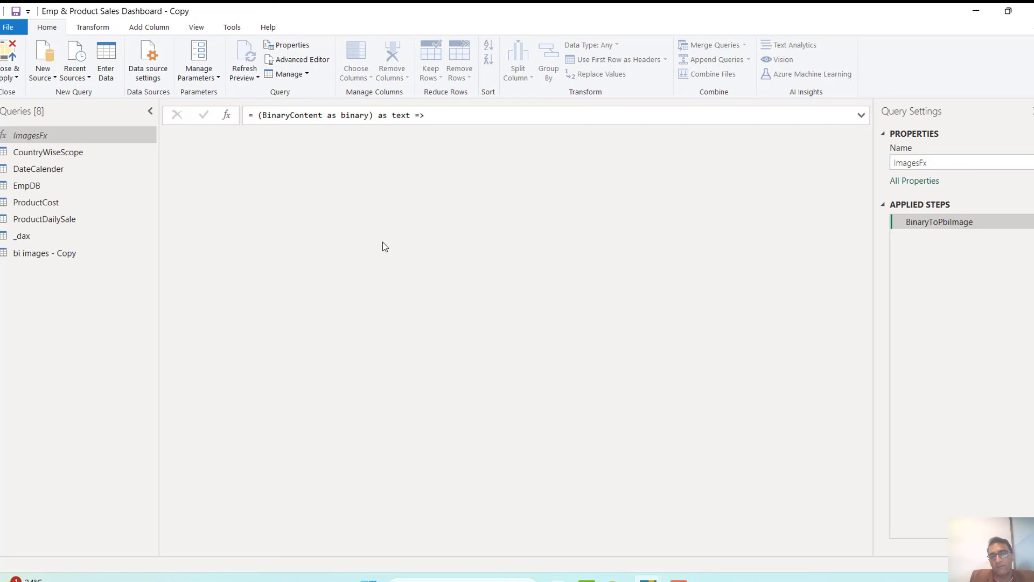
left_click(52, 172)
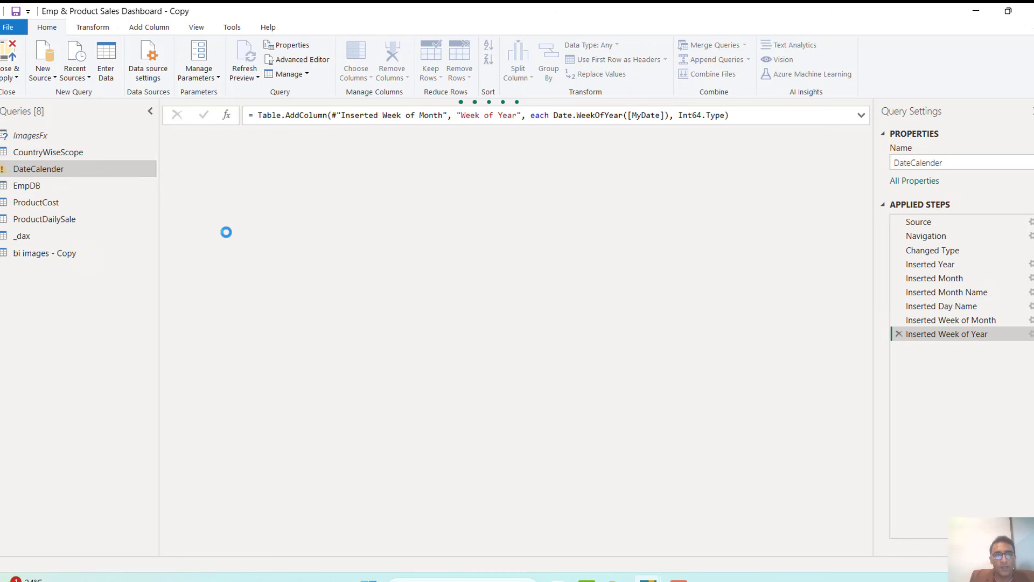
Step: Examine the date-based column options available for MyDate and the added columns through Week of Year, without adding anything
left_click(150, 29)
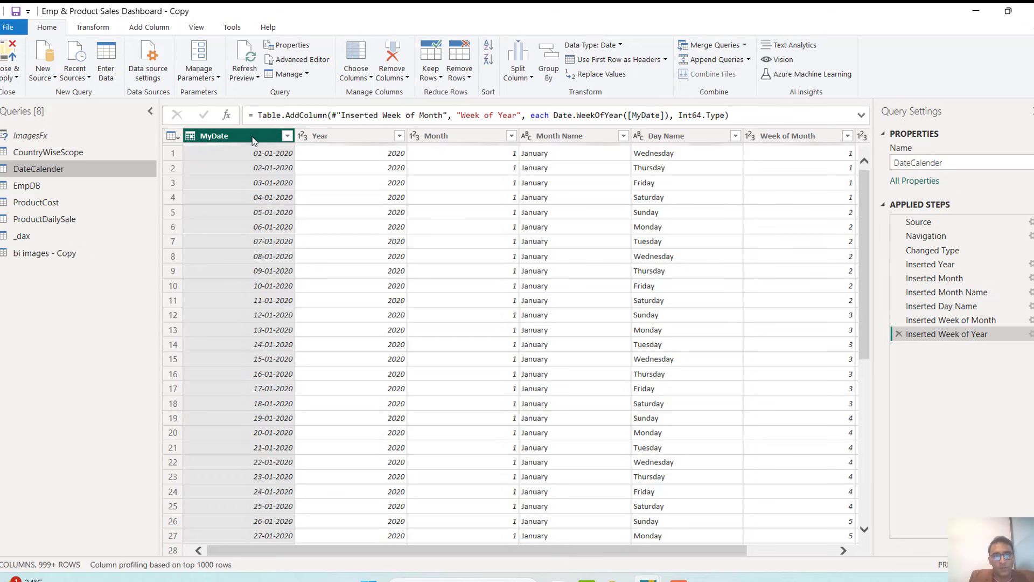
left_click(154, 28)
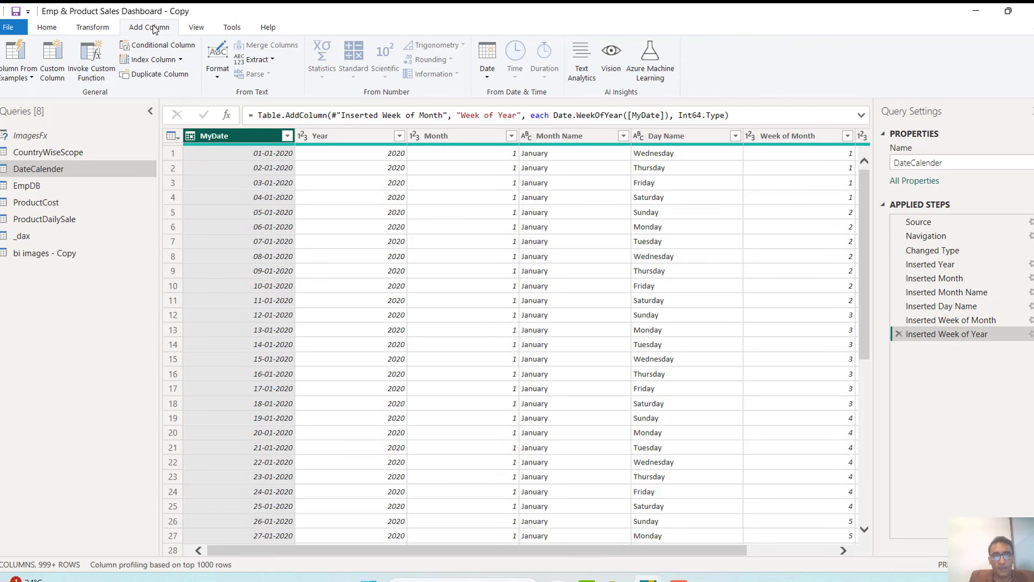
left_click(489, 75)
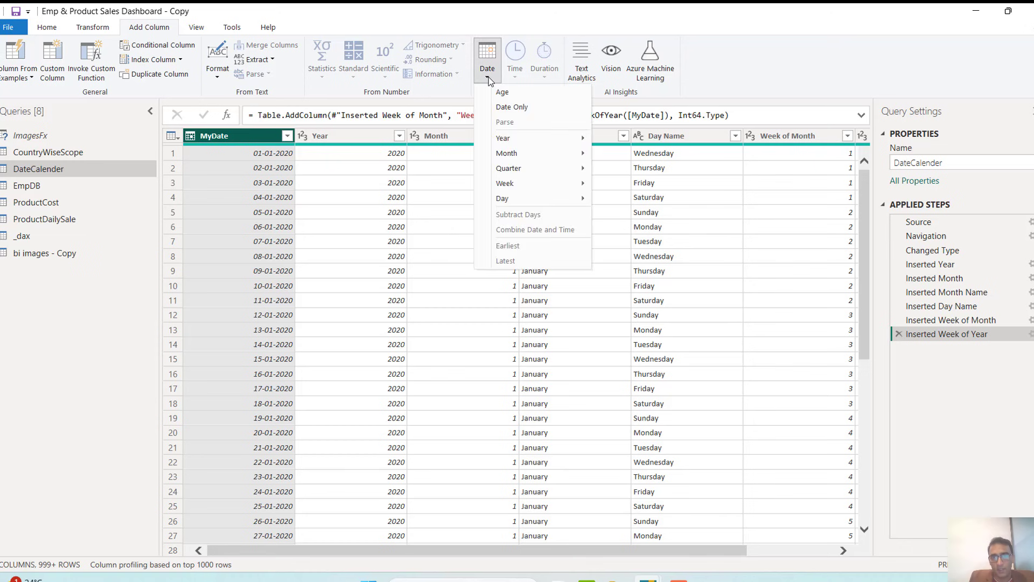
mouse_move(518, 143)
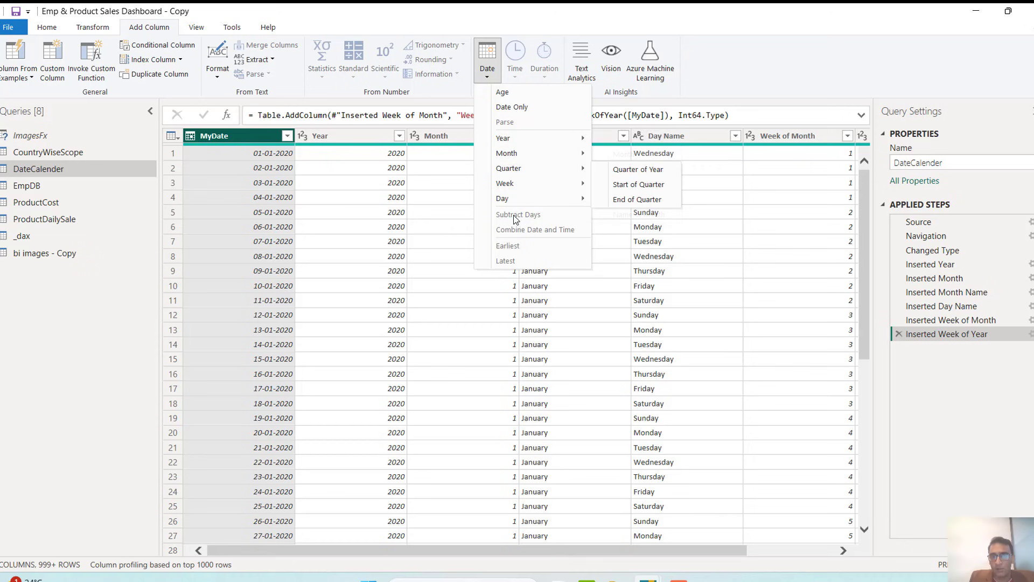
left_click(242, 137)
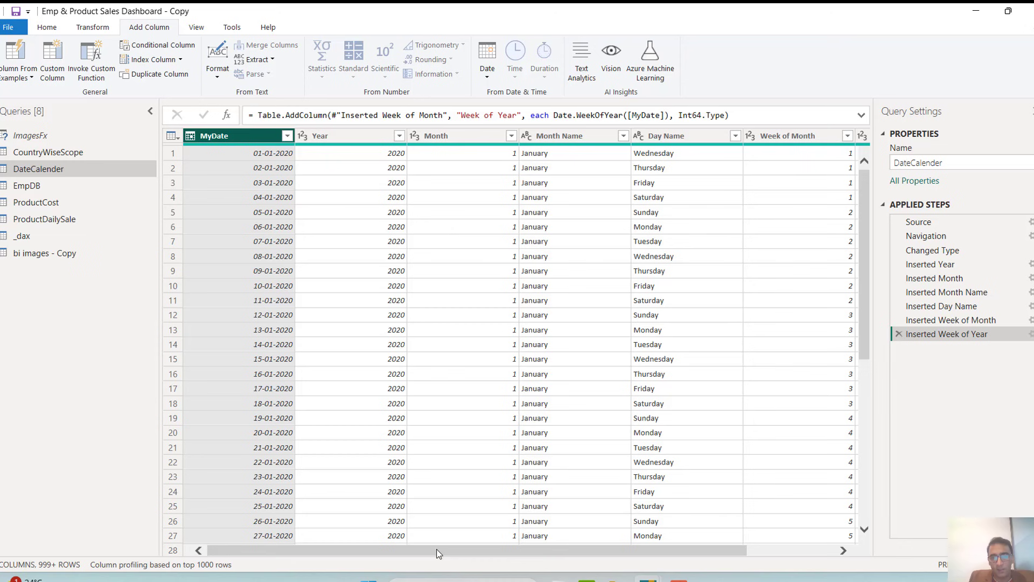
left_click_drag(439, 550, 538, 557)
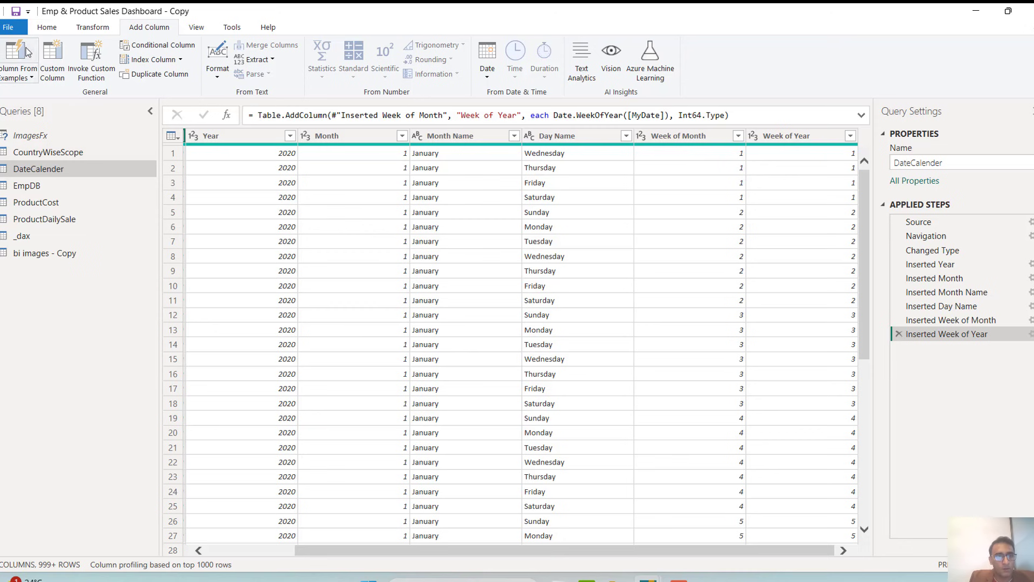
Step: Close the Power Query Editor, applying the queries, and return to the table data
left_click(47, 27)
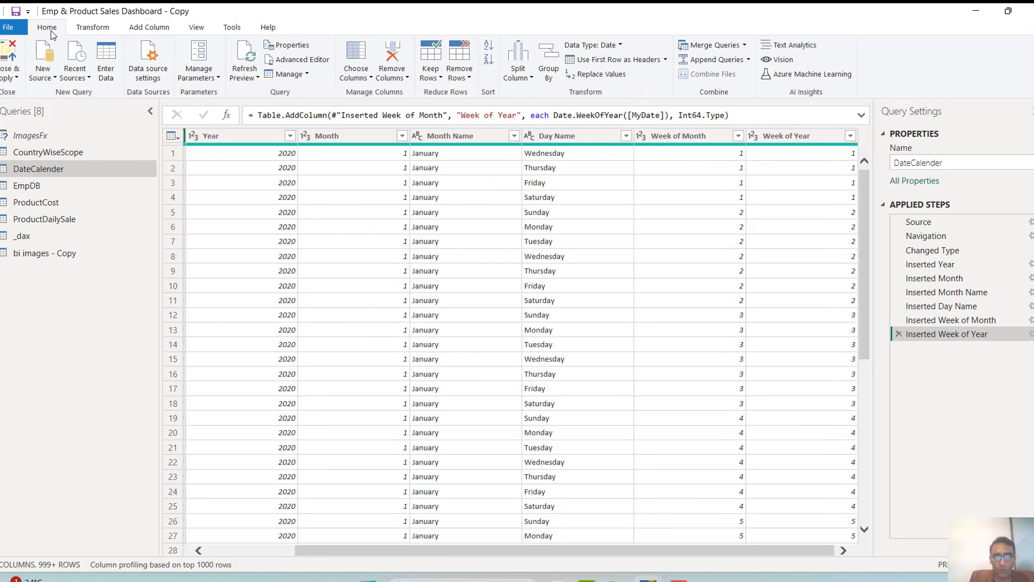
left_click(16, 83)
left_click(45, 95)
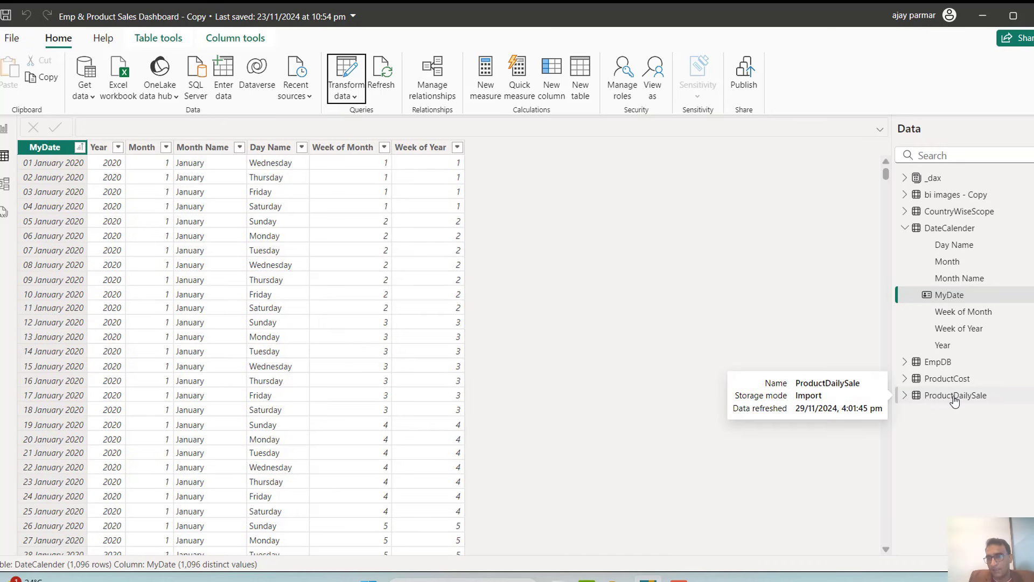
Step: Display the ProductCost table and collapse the DateCalender field list
left_click(944, 379)
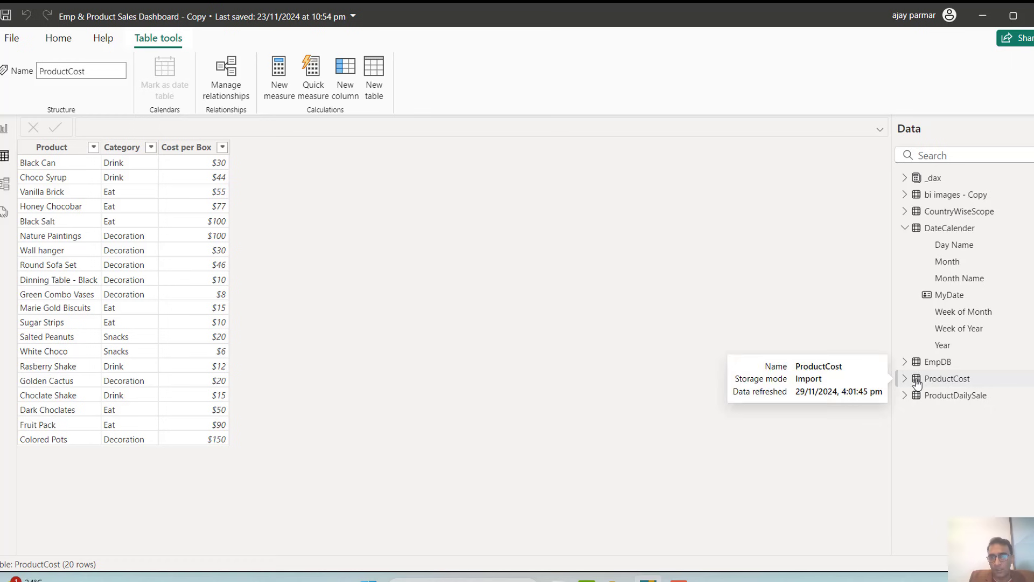
left_click(907, 228)
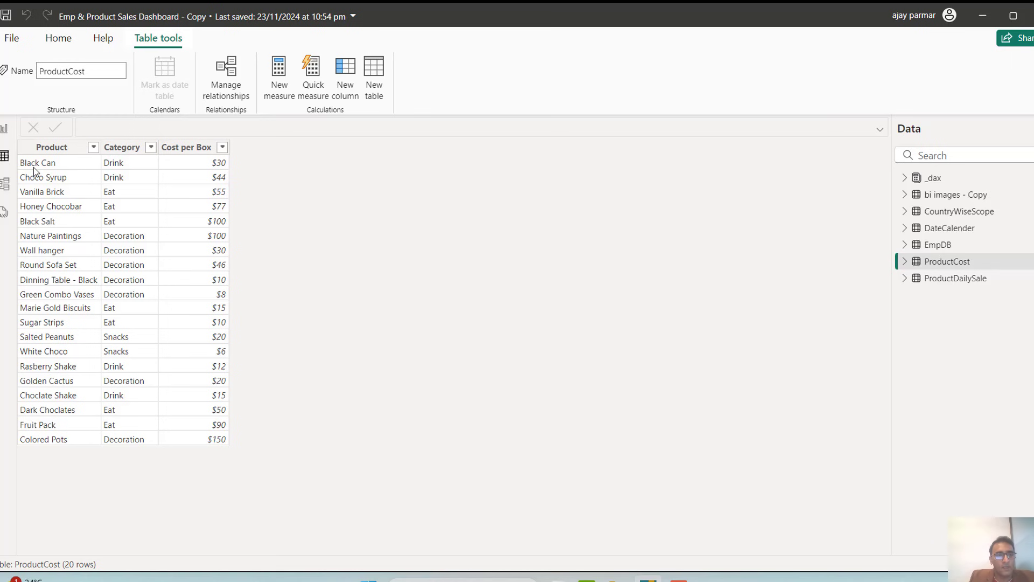
Step: Return to the report canvas and add a new blank page
left_click(4, 130)
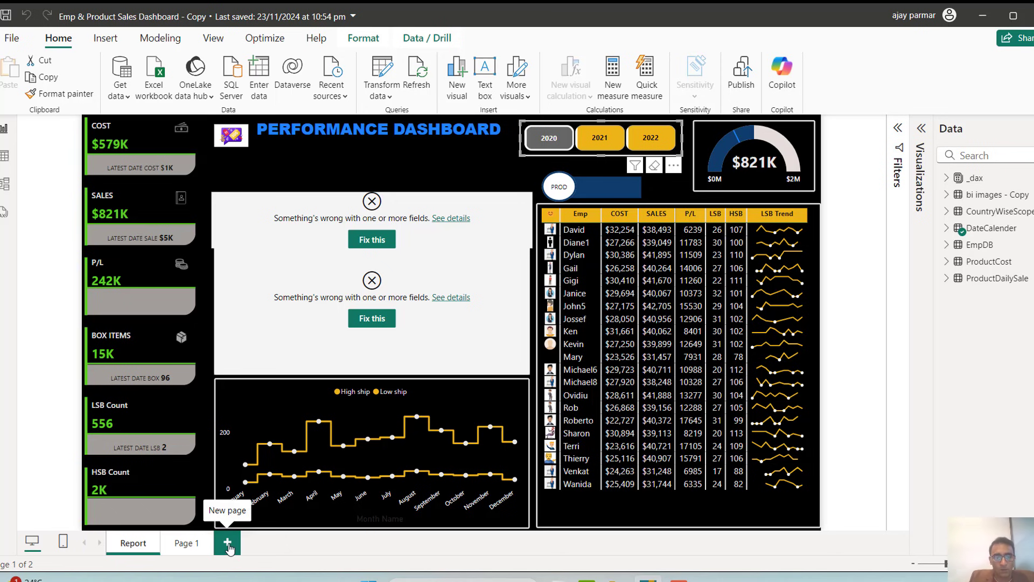
left_click(228, 544)
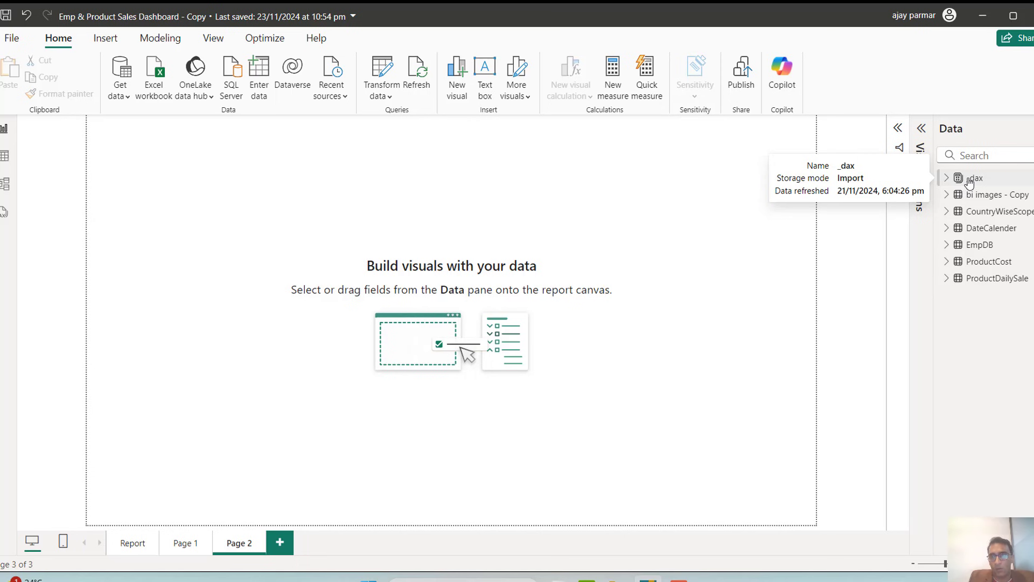
Step: Create an empty table named _dax2 by entering data manually and load it into the model
left_click(1028, 179)
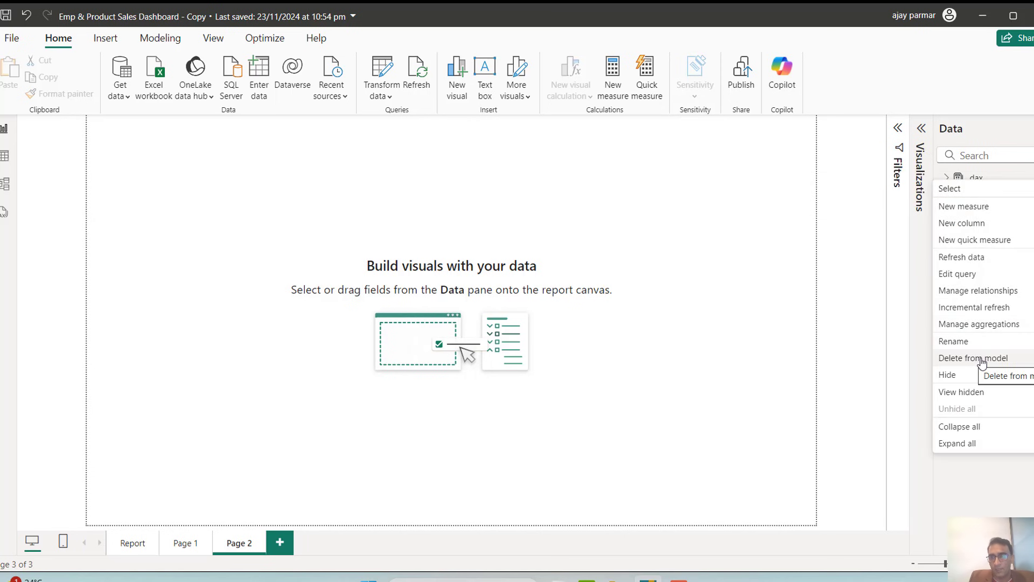
key("Escape")
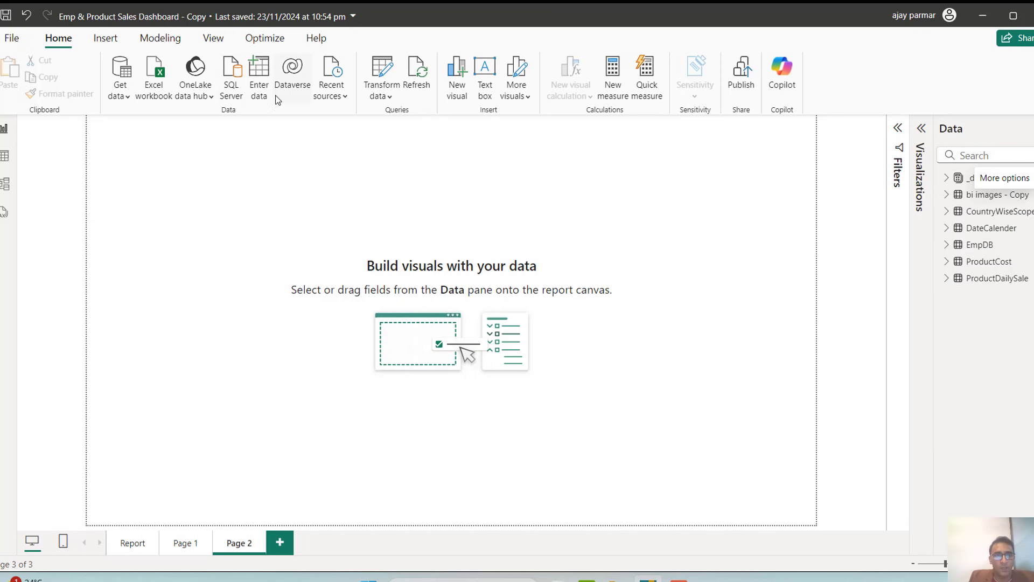
left_click(261, 75)
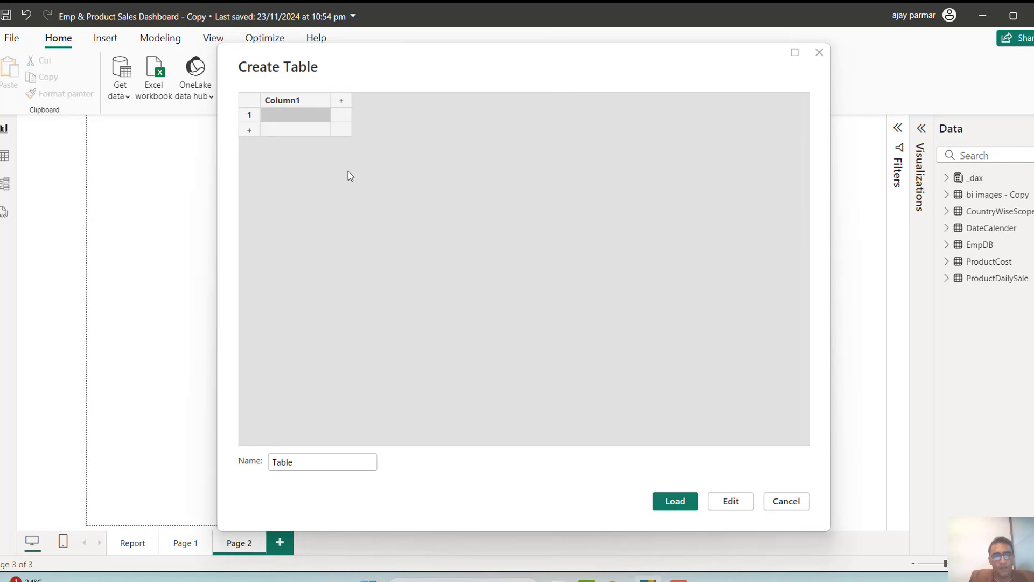
double_click(289, 461)
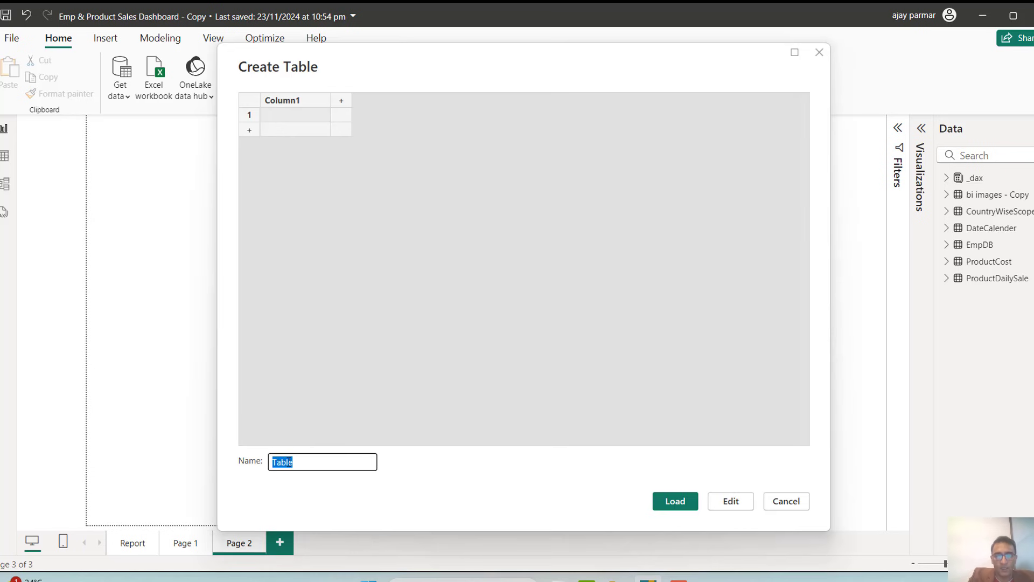
key("BackSpace")
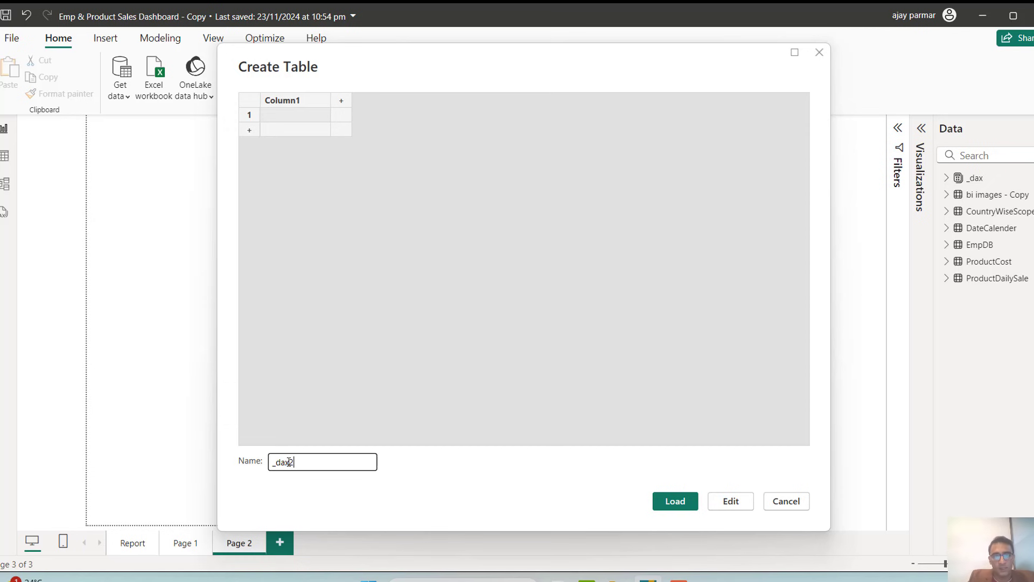
type("_dax2")
left_click(675, 504)
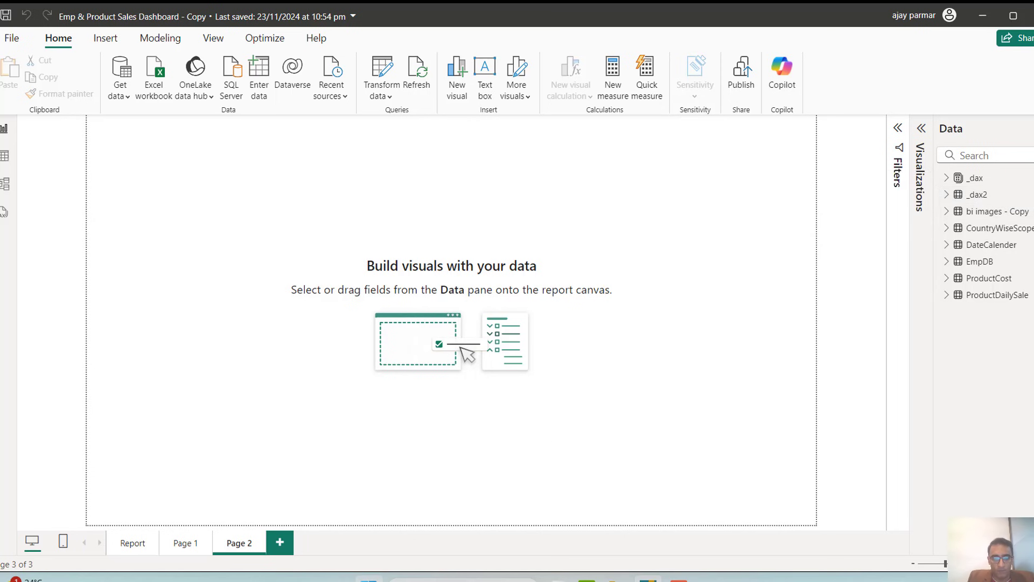
Step: Switch to Notepad, close the extra untitled window and maximize the remaining blank document
key("super")
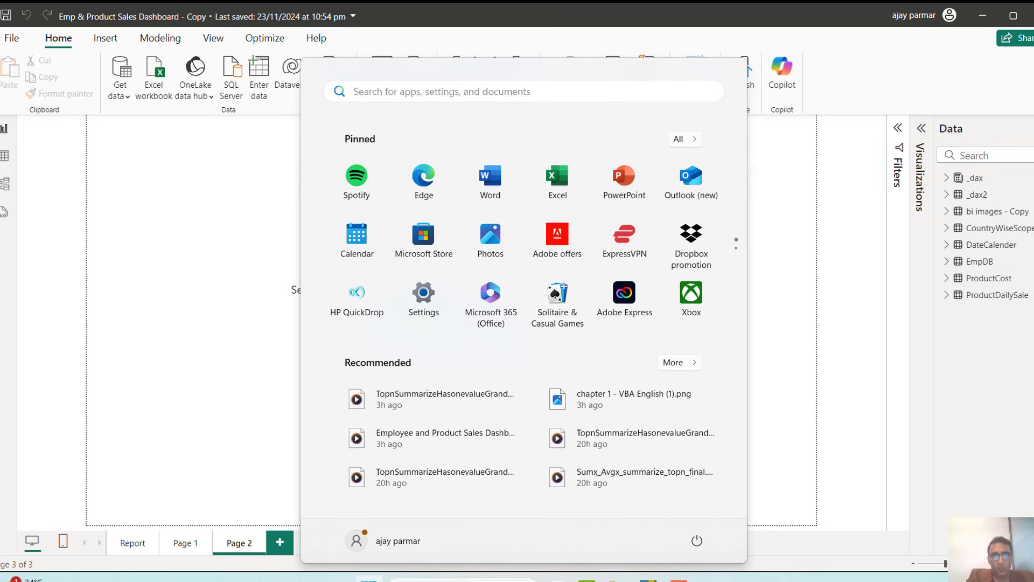
type("notepad")
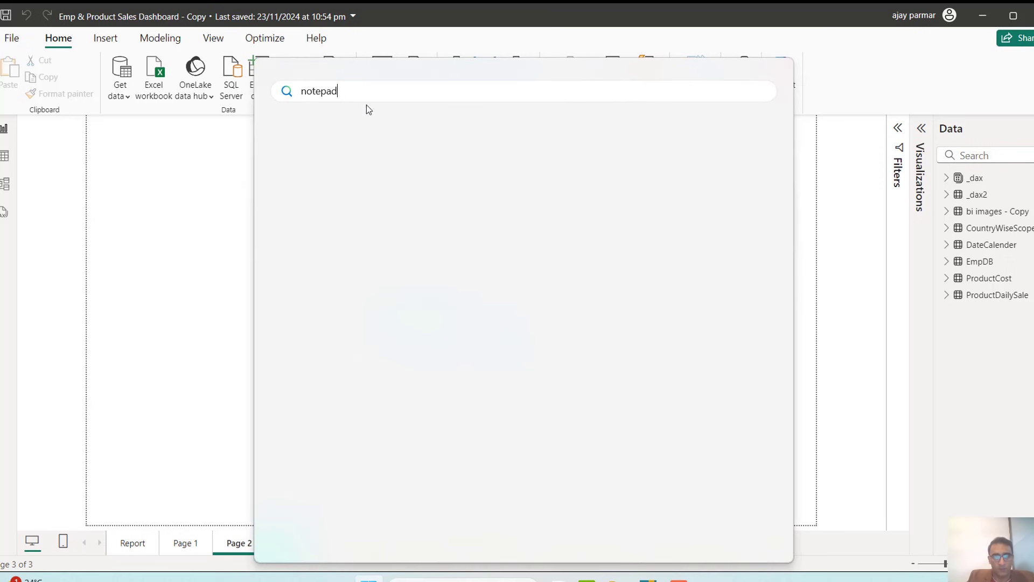
left_click(354, 201)
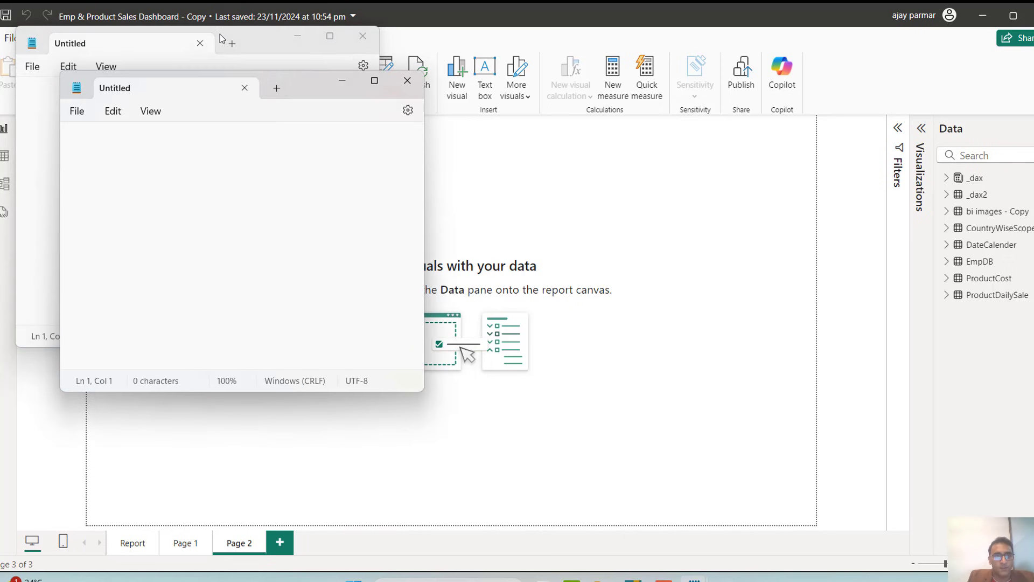
left_click(220, 34)
key("ctrl+w")
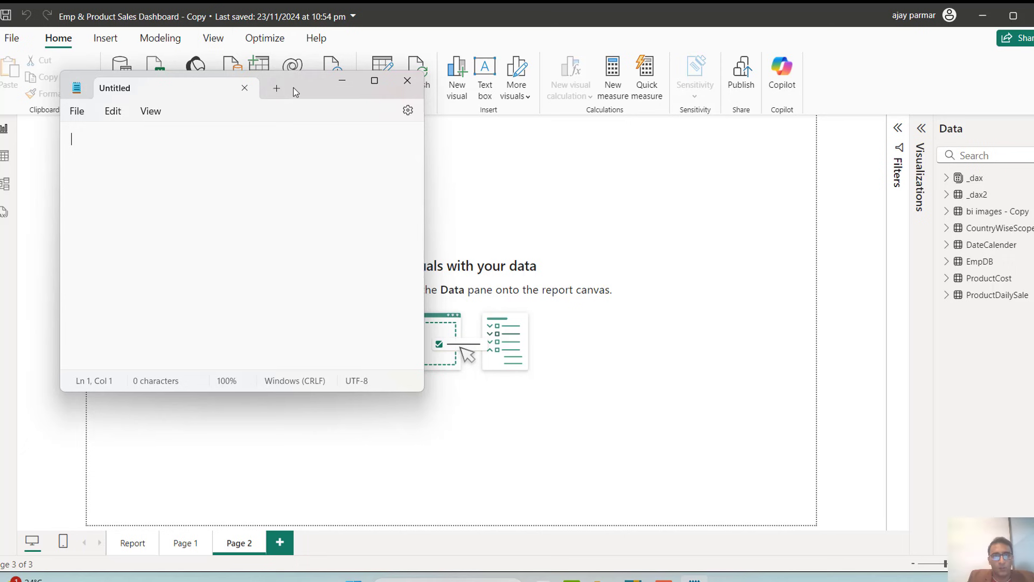
left_click(374, 81)
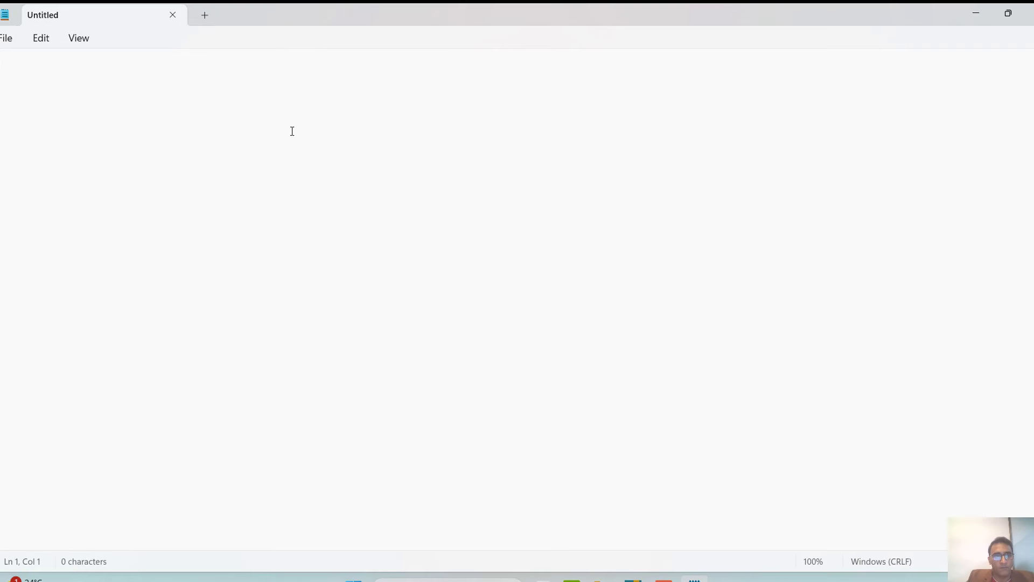
Step: Write the first three planned measures on separate lines: TOTAL REVENUE, TOTAL COST, and P/L - REVENUE MINUS COST
type("TOTAL")
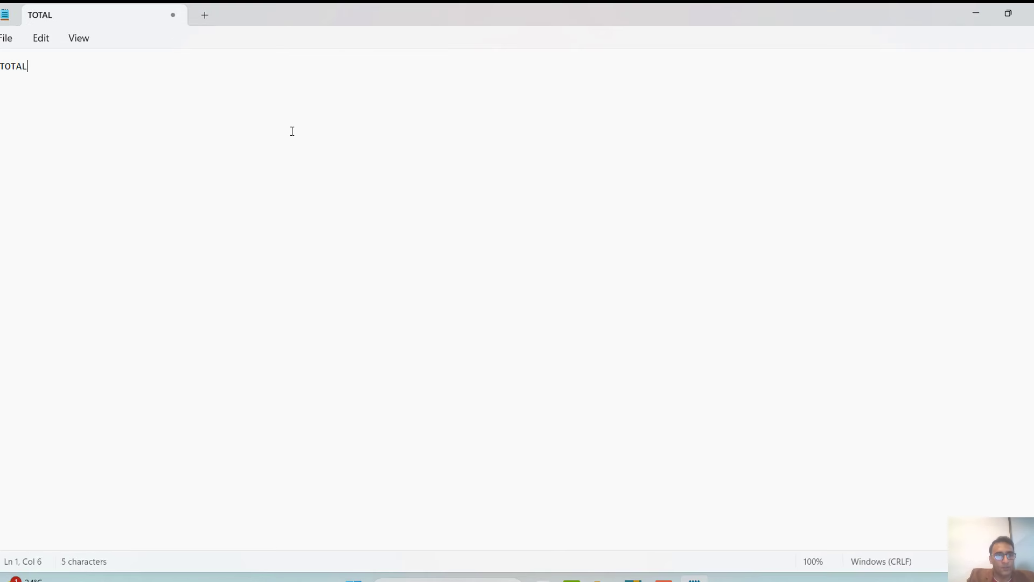
type(" REVENUE")
key("Return")
type("TOTAL ")
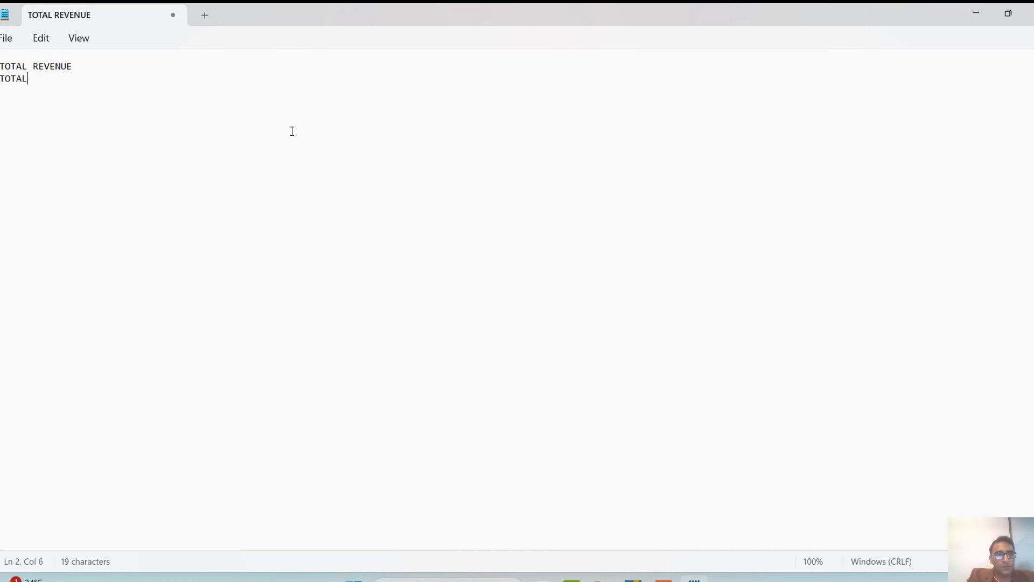
type("COST")
key("Return")
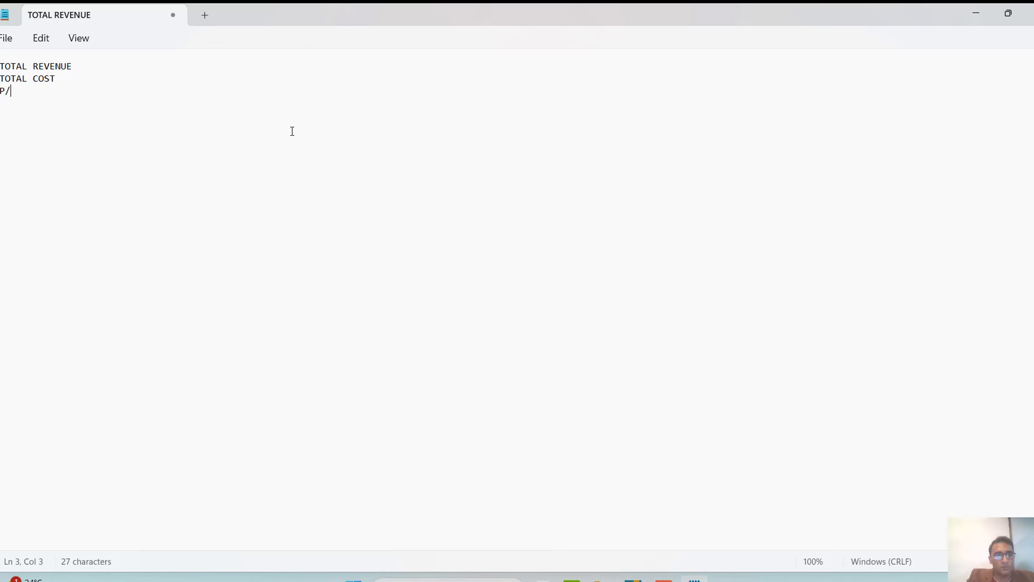
type("P/G")
key("BackSpace")
type("L - REVENUE MIN")
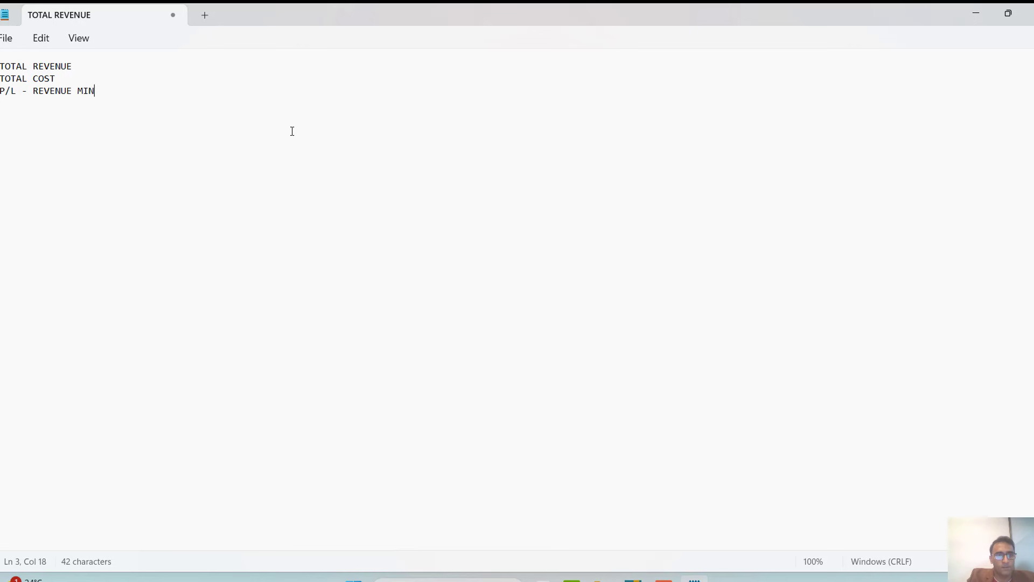
type("US COST")
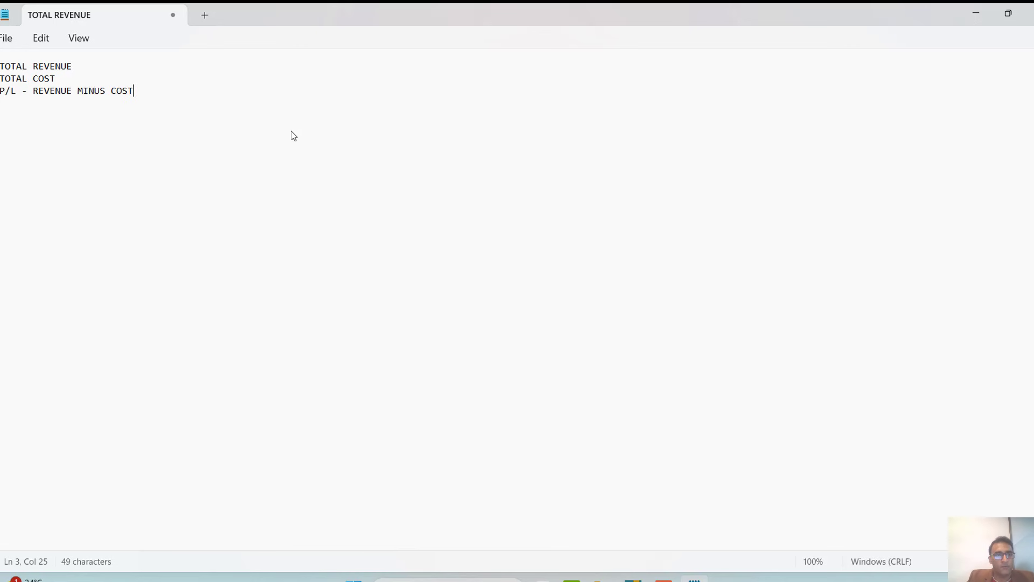
key("Return")
Step: Add three more lines to the measure list: TOTAL SHIPPING ITEMS, LOW SHIPPING ITEMS, and HIGH SHIPPING ITEMS
type("TOTAL SHIPPING IT")
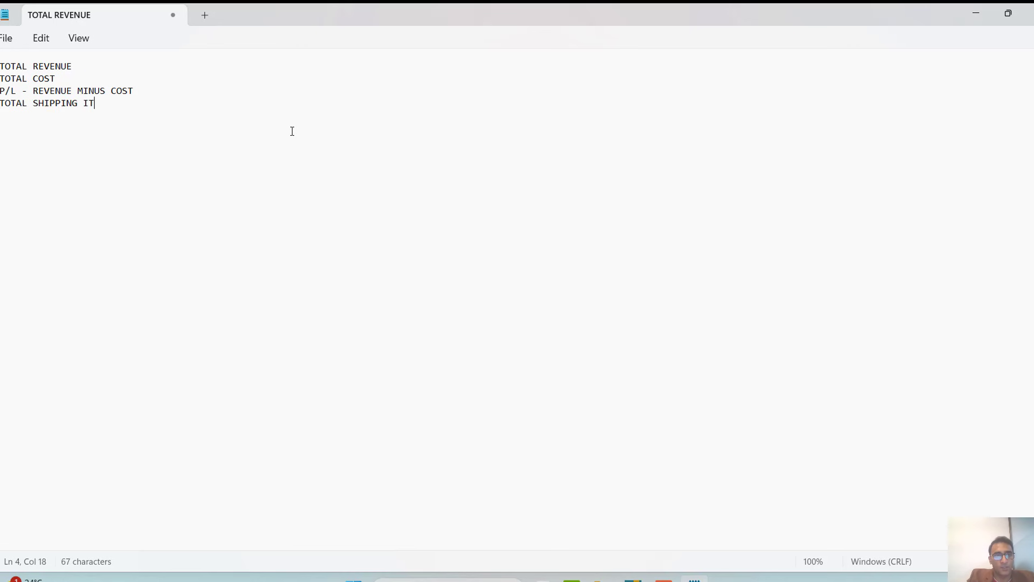
type("EMS")
key("Return")
type("L")
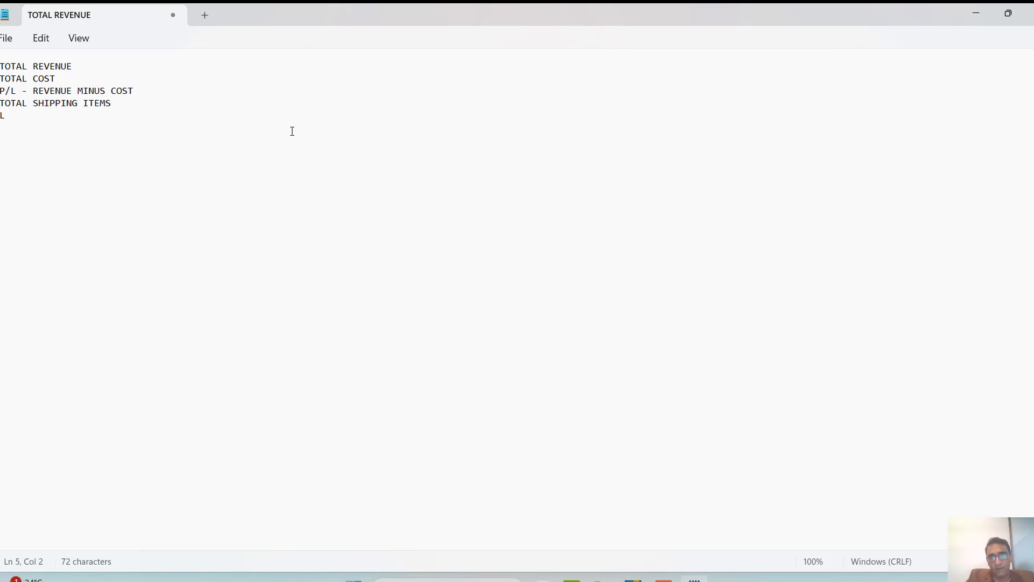
type("OW SHIPPING I")
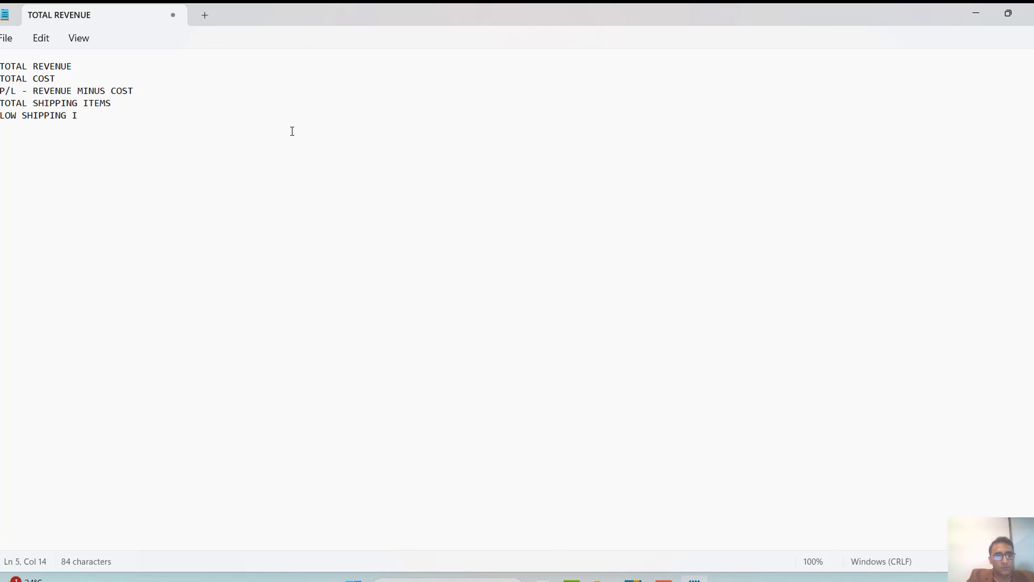
type("TME")
key("BackSpace")
key("BackSpace")
type("EMS ")
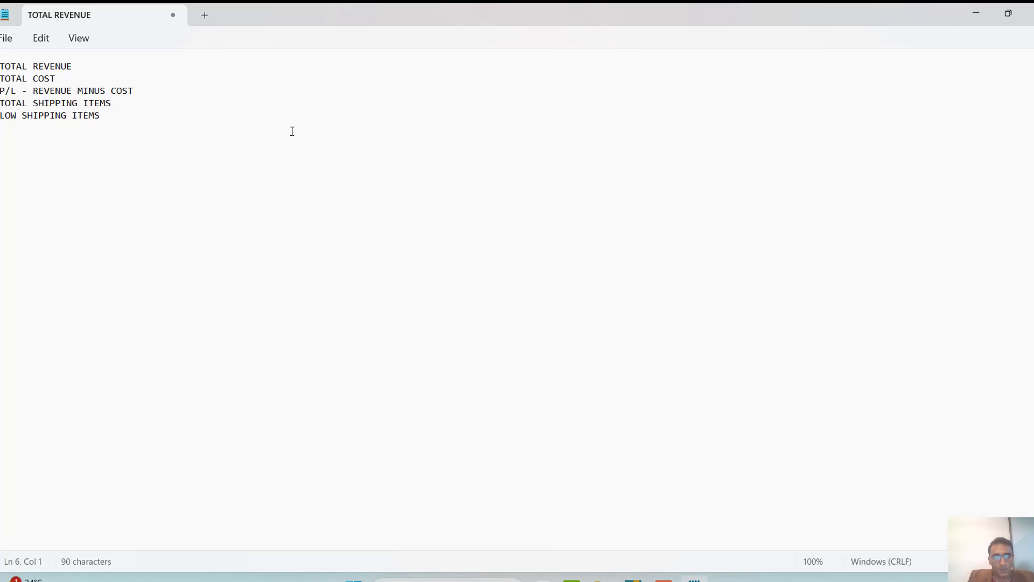
type("HIGH")
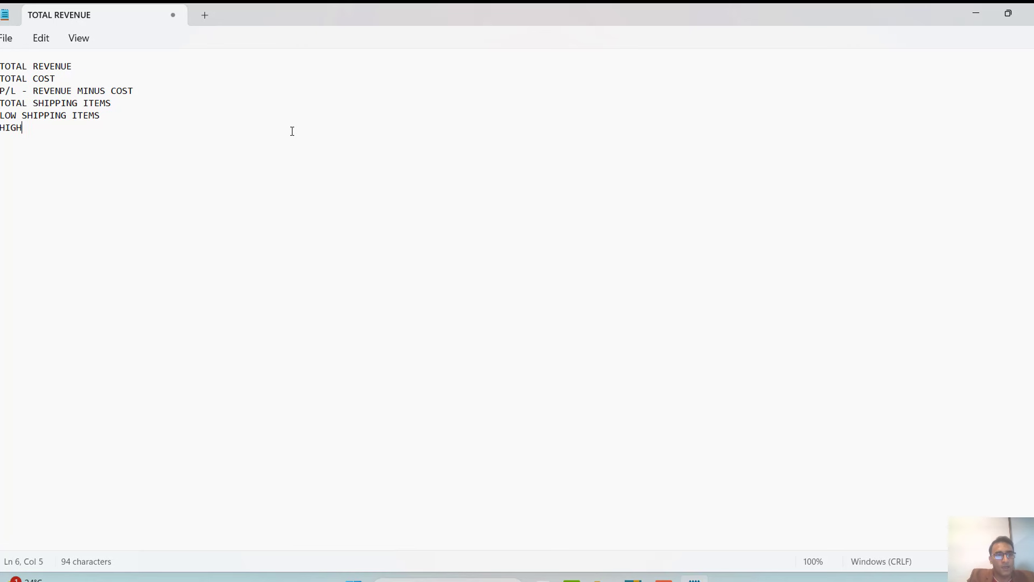
type(" SHIPPING")
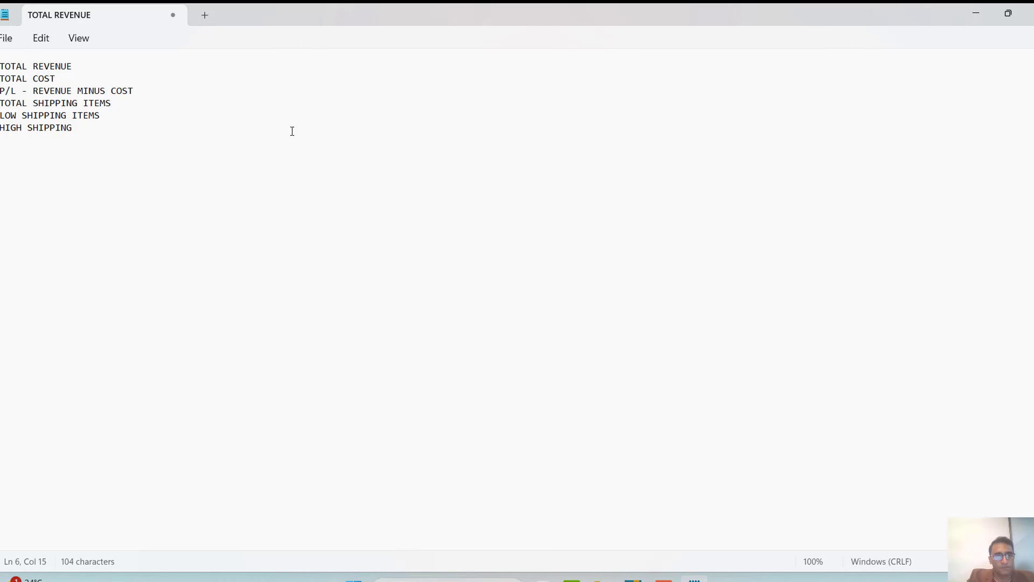
type(" ITEMS")
key("Return")
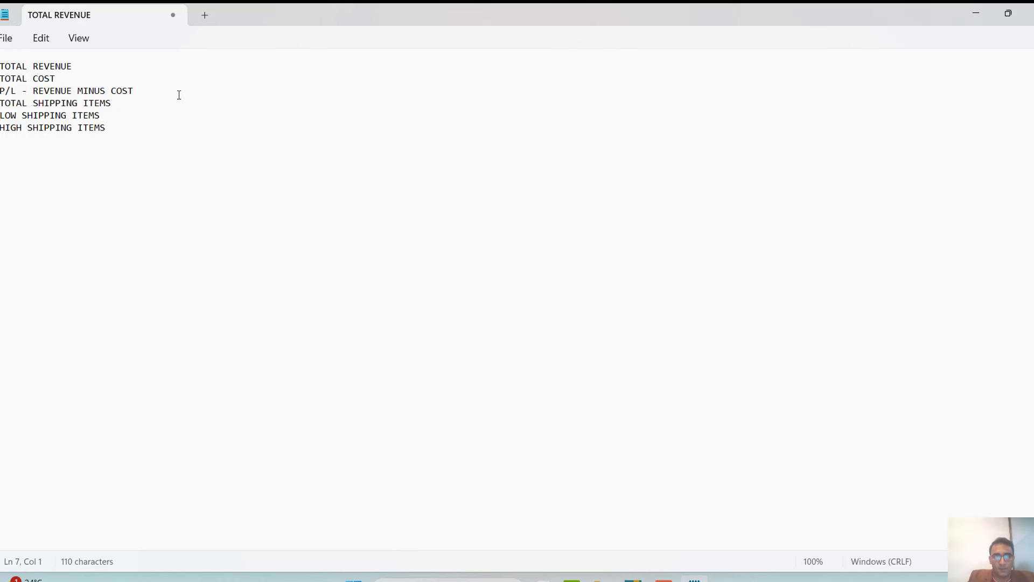
Step: Switch back to Power BI and add a new card visual to Page 2, stretched down to nearly the full page height
left_click(981, 18)
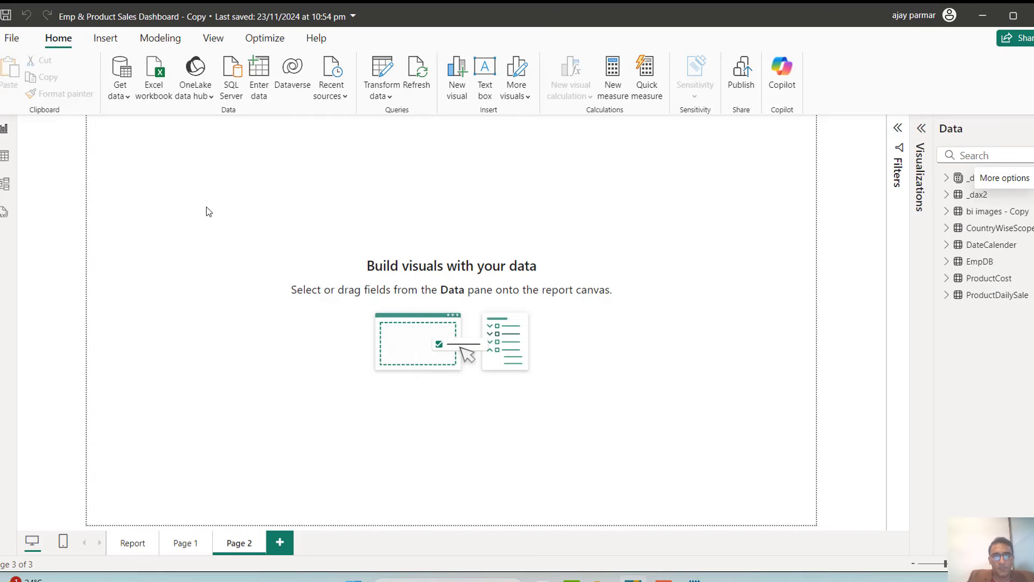
left_click(922, 130)
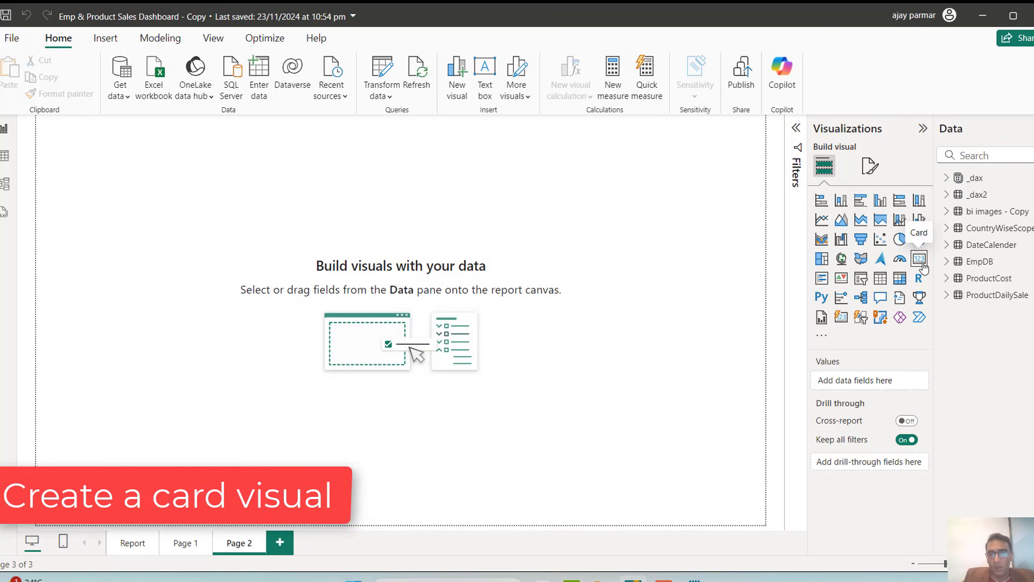
left_click(841, 320)
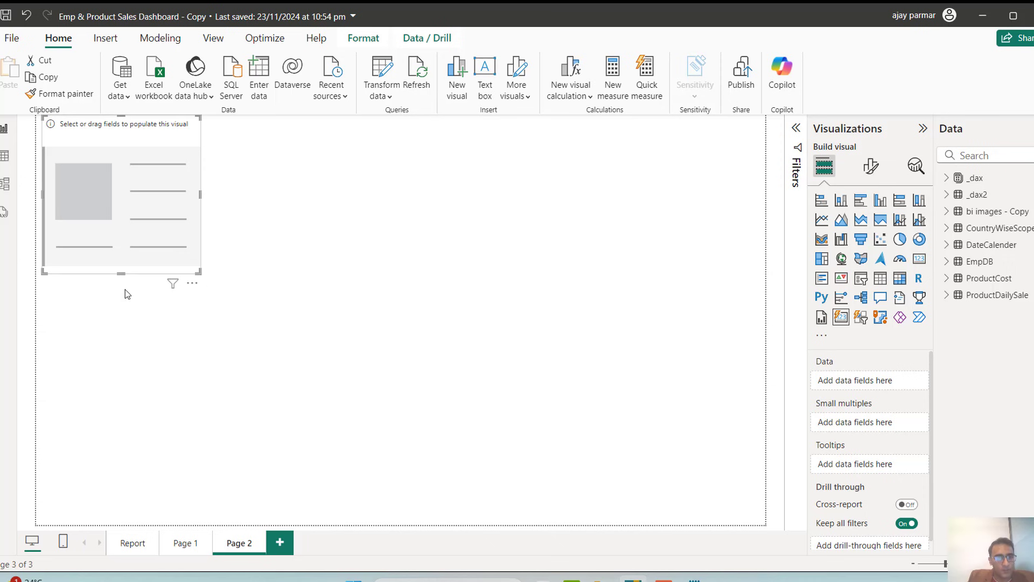
left_click_drag(122, 275, 108, 518)
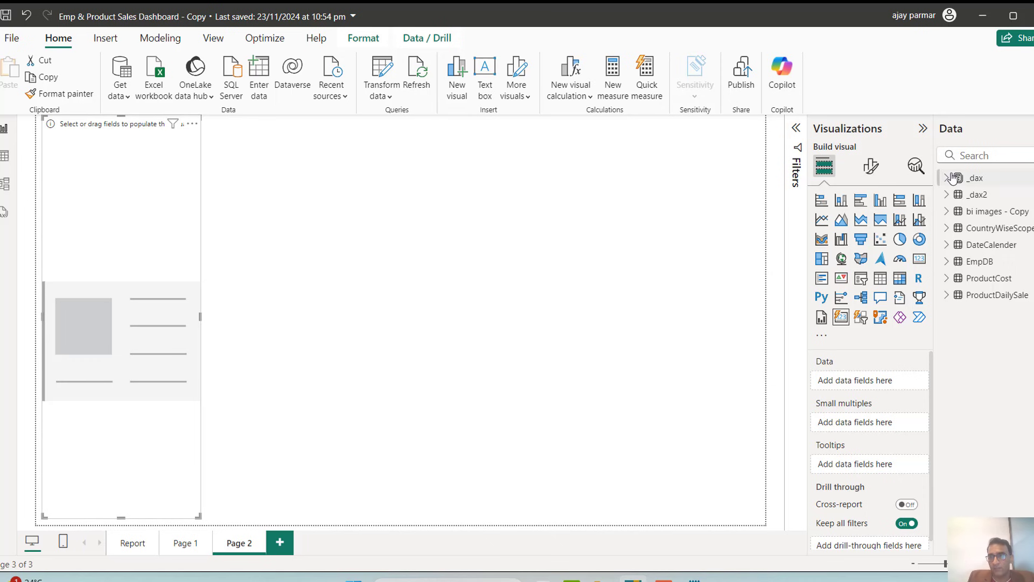
Step: Expand the ProductDailySale fields and add a shortened, widened table visual in the lower right area of the report page
left_click(949, 298)
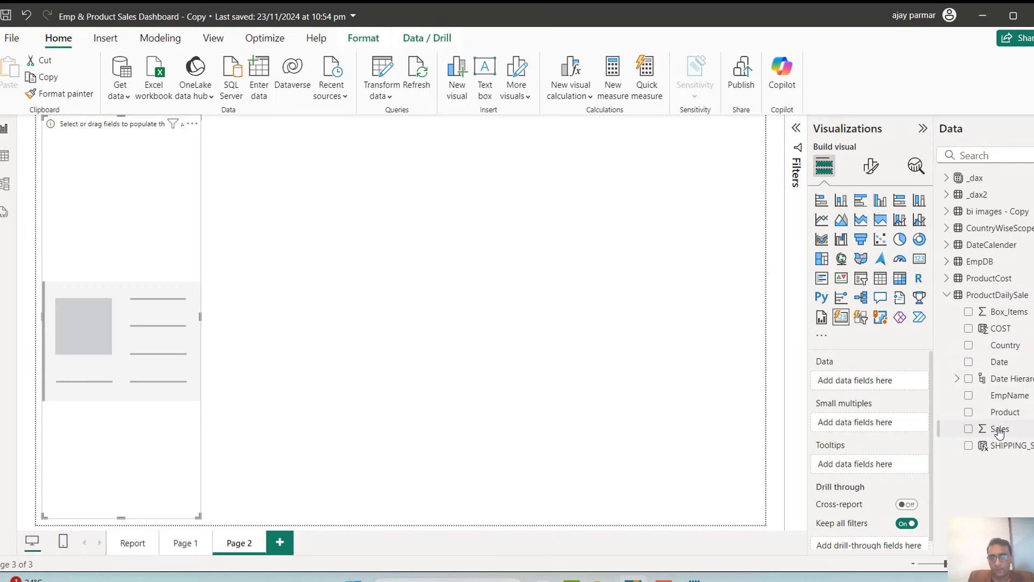
left_click(603, 301)
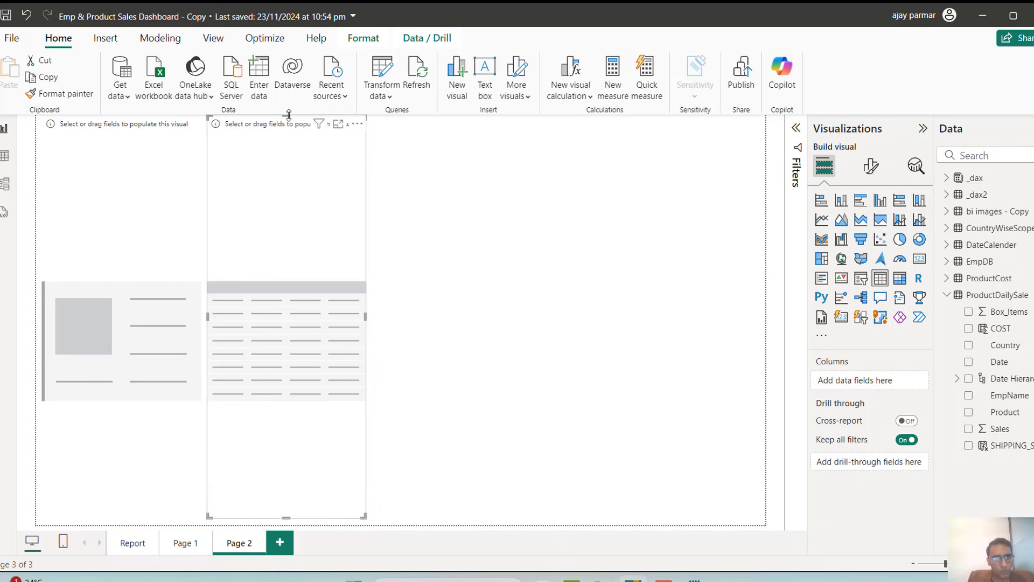
left_click_drag(287, 115, 504, 333)
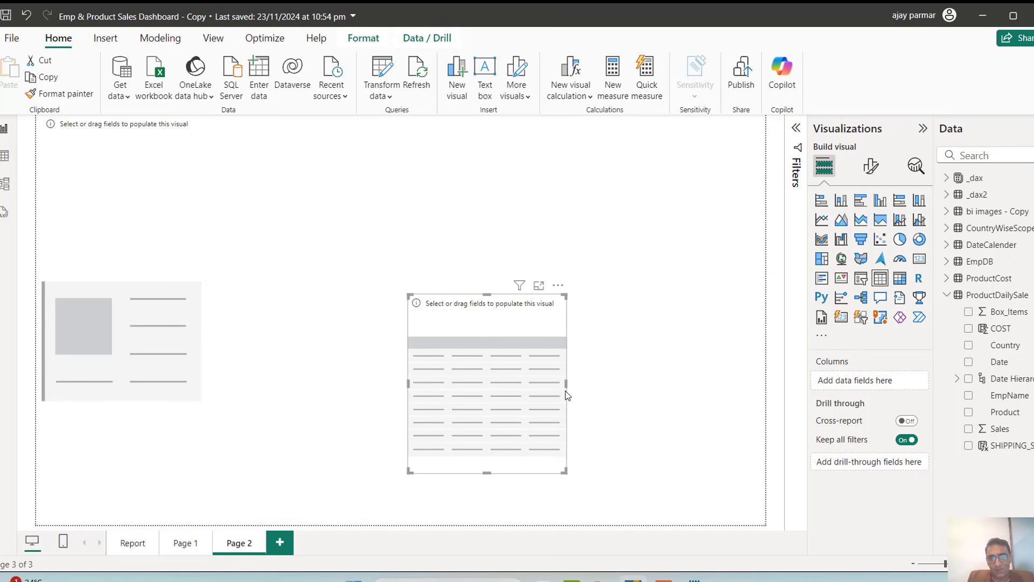
left_click_drag(566, 383, 676, 383)
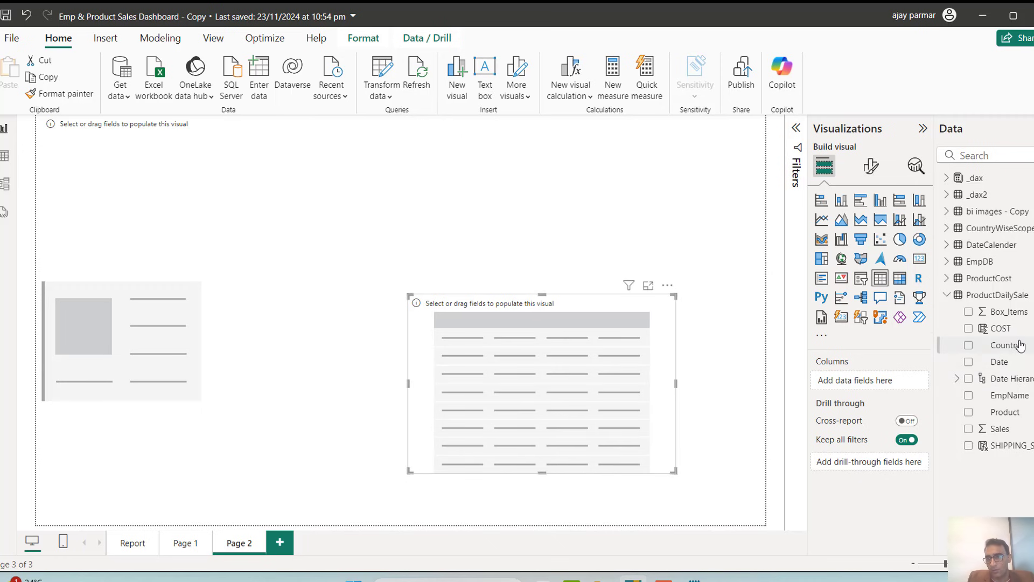
Step: Fill the table visual with the Country, Product, Sales and Box_Items fields from ProductDailySale
left_click_drag(1019, 345, 862, 387)
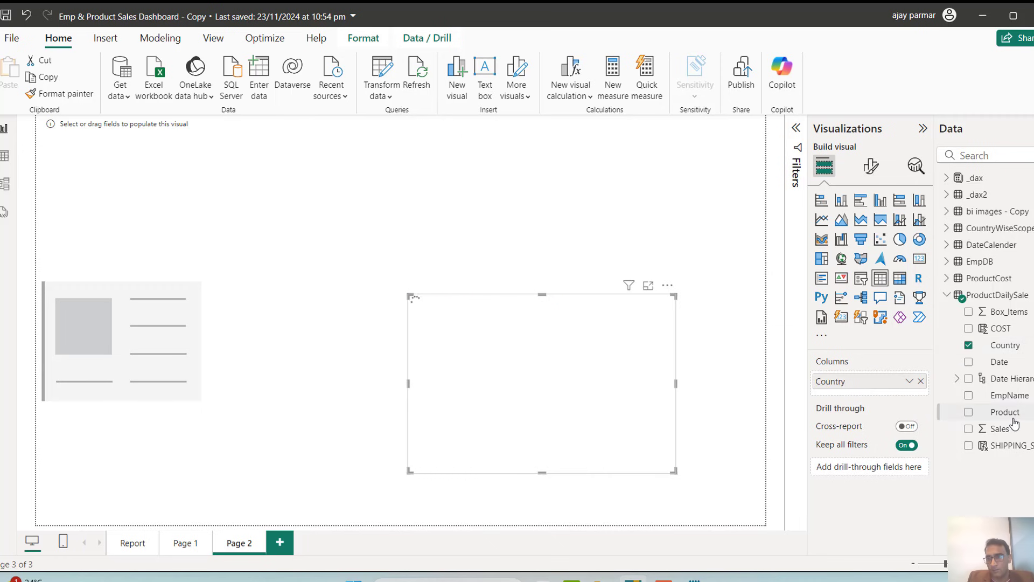
left_click_drag(1005, 412, 568, 350)
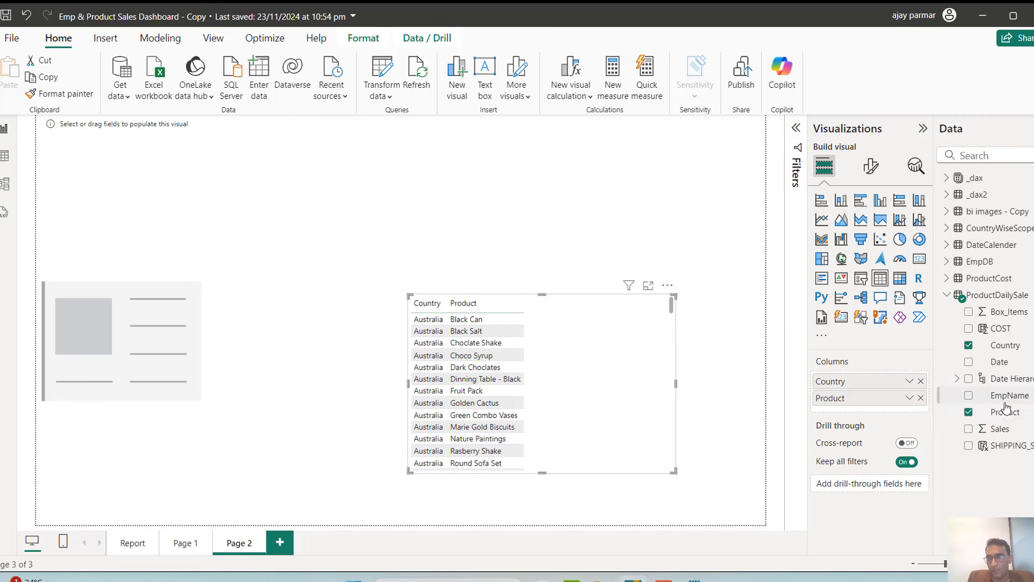
left_click_drag(999, 430, 612, 371)
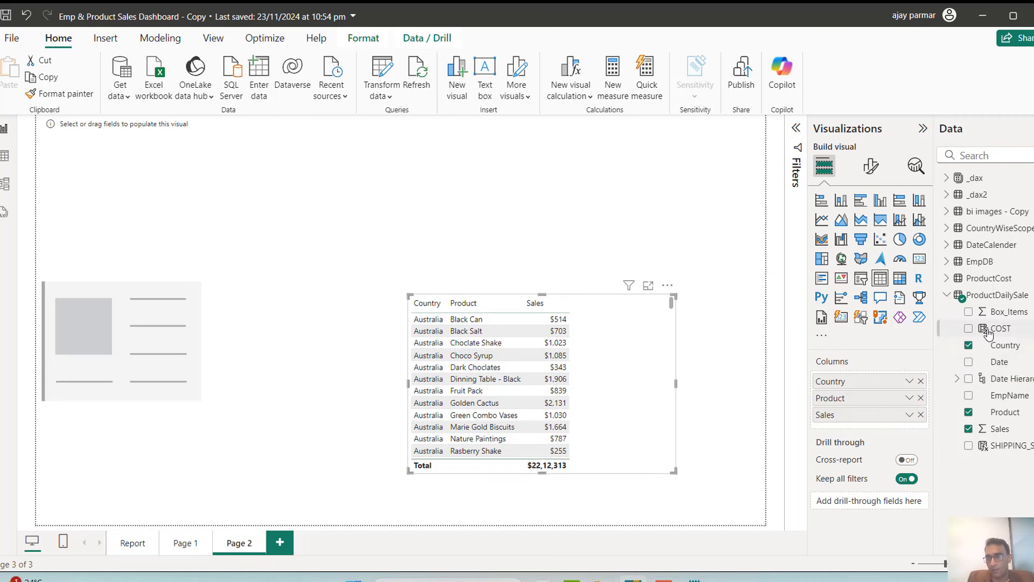
left_click_drag(1005, 317, 654, 381)
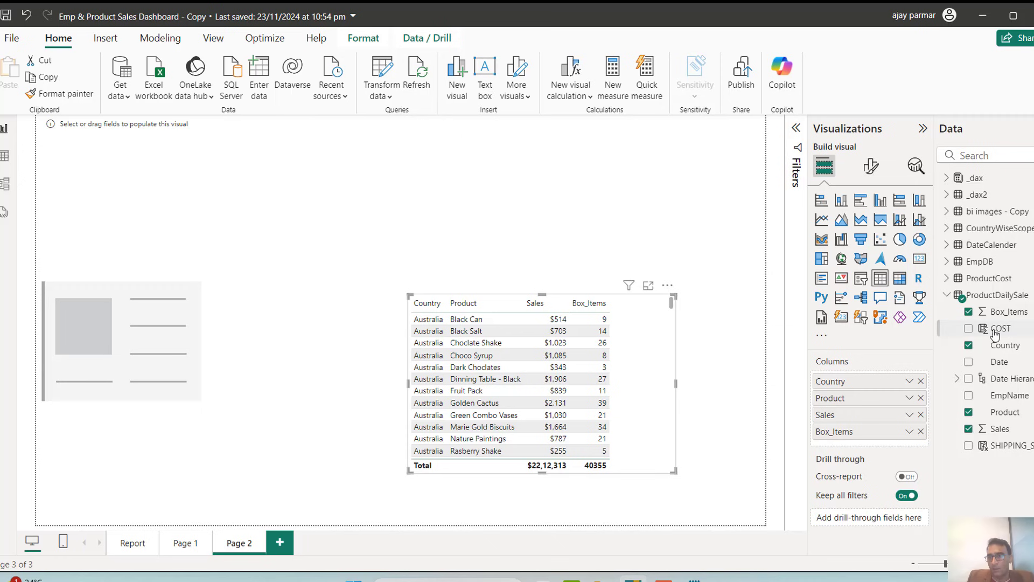
Step: Expand the ProductCost fields and shift the table visual slightly down and to the right on the page
left_click(949, 279)
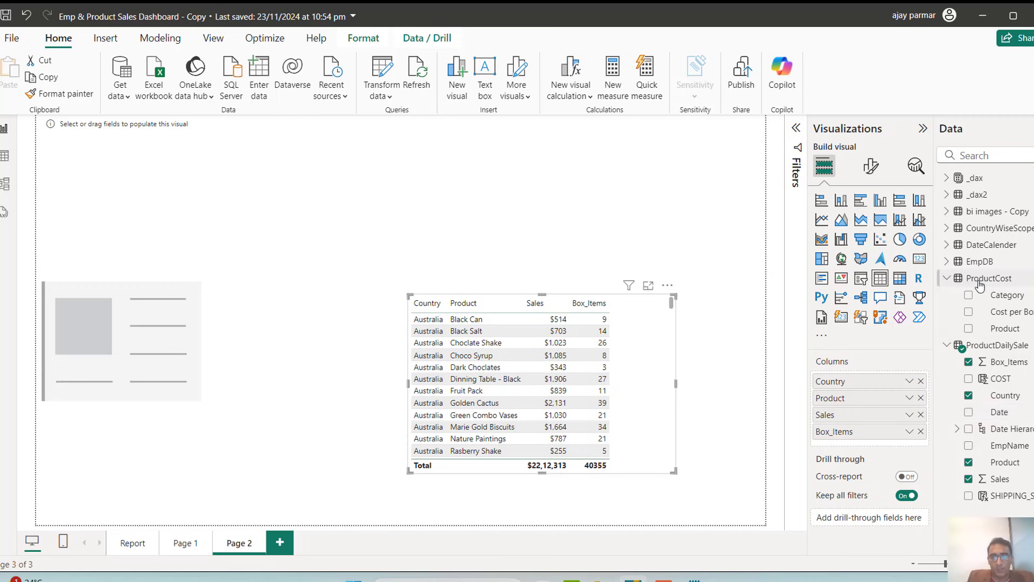
mouse_move(987, 285)
left_click_drag(641, 357, 671, 368)
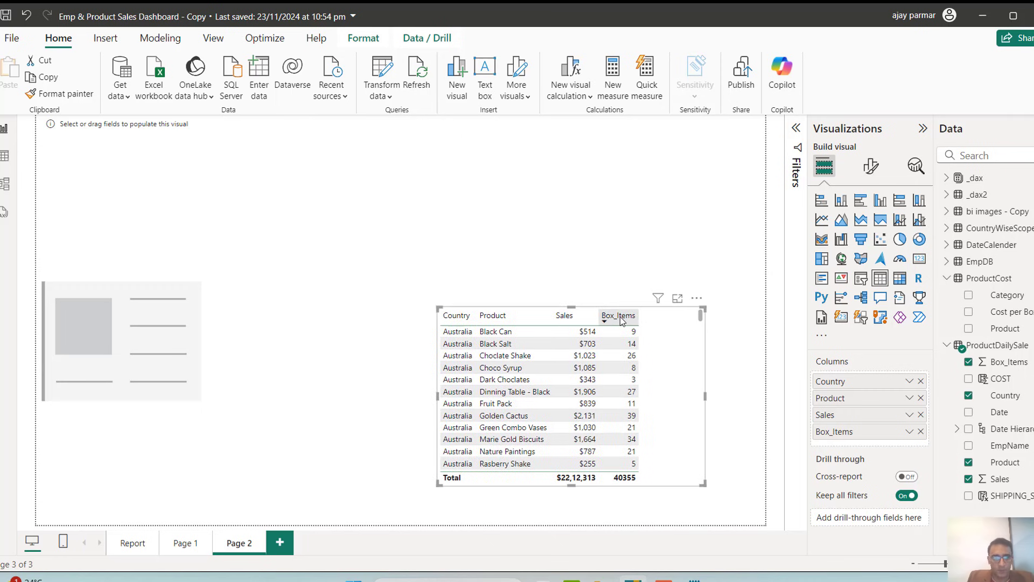
Step: Select the empty card visual, start a new measure in the _dax2 table and name it Revenue
left_click(108, 196)
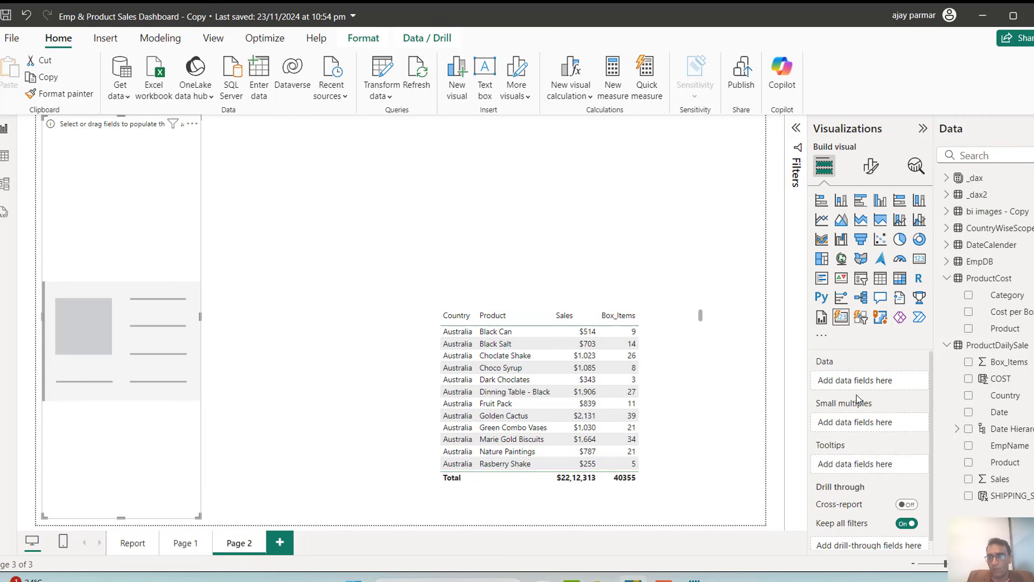
left_click(986, 196)
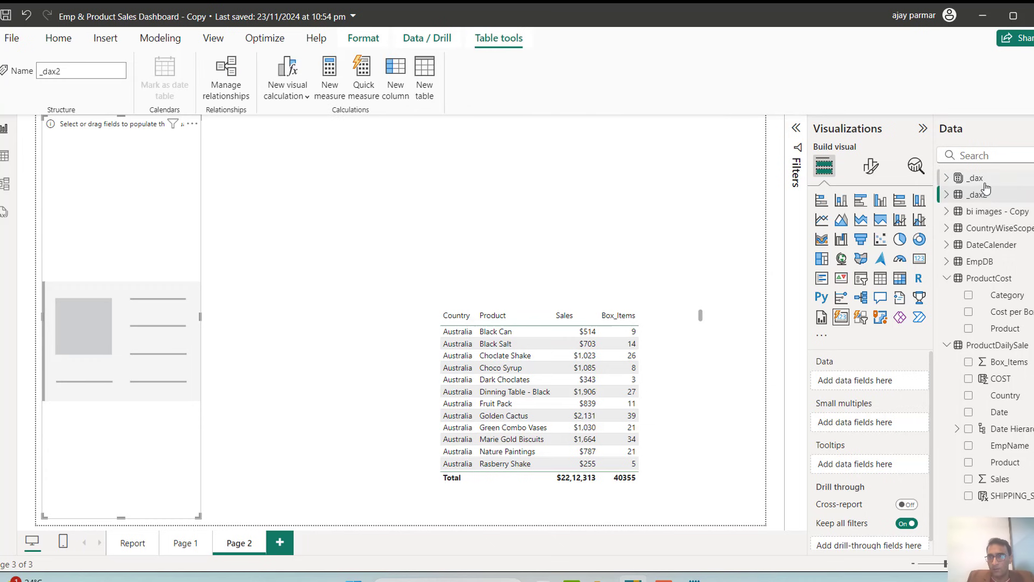
right_click(969, 195)
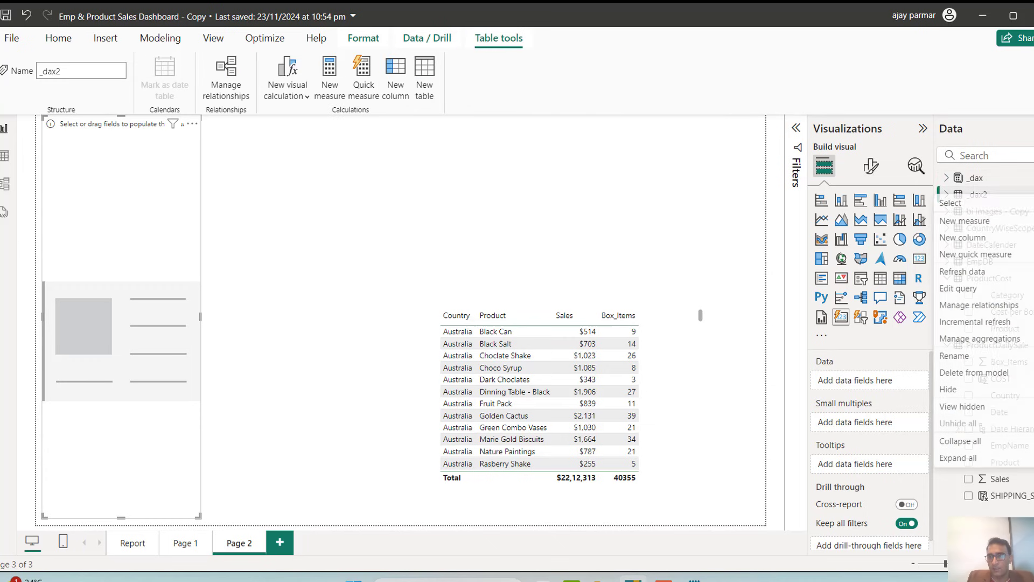
left_click(977, 222)
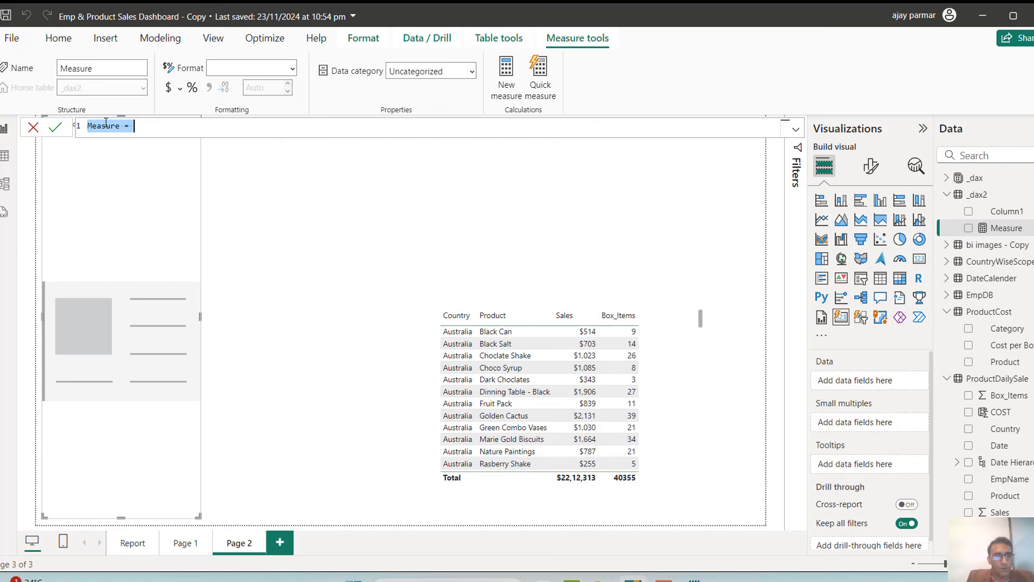
double_click(106, 125)
type("T")
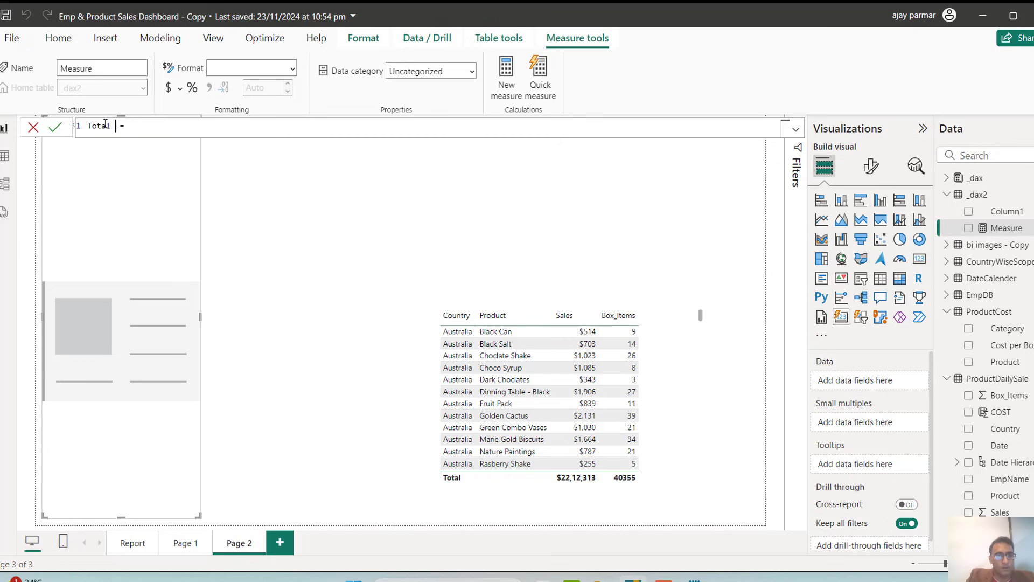
type("otal Rven")
type("v")
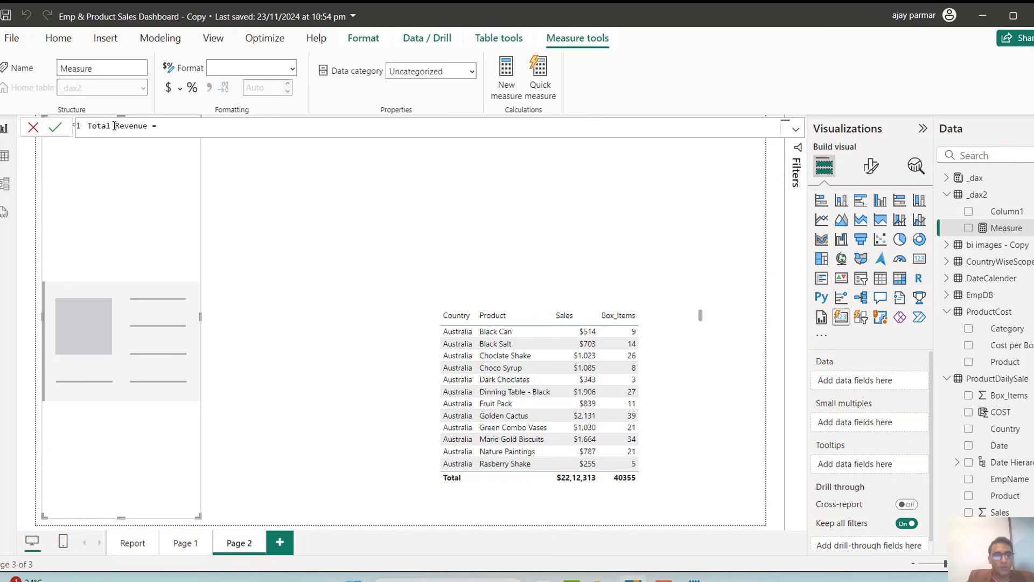
double_click(108, 125)
key("Delete")
key("Delete")
Step: Define the Revenue measure as sum(ProductDailySale[Sales]) and add it to the card visual's data
type("sum")
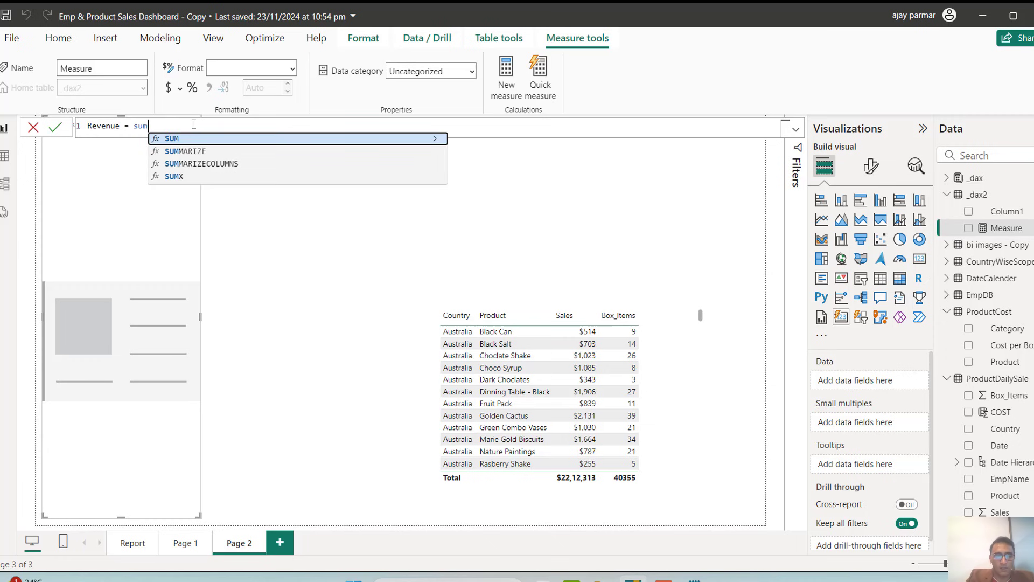
type("(re")
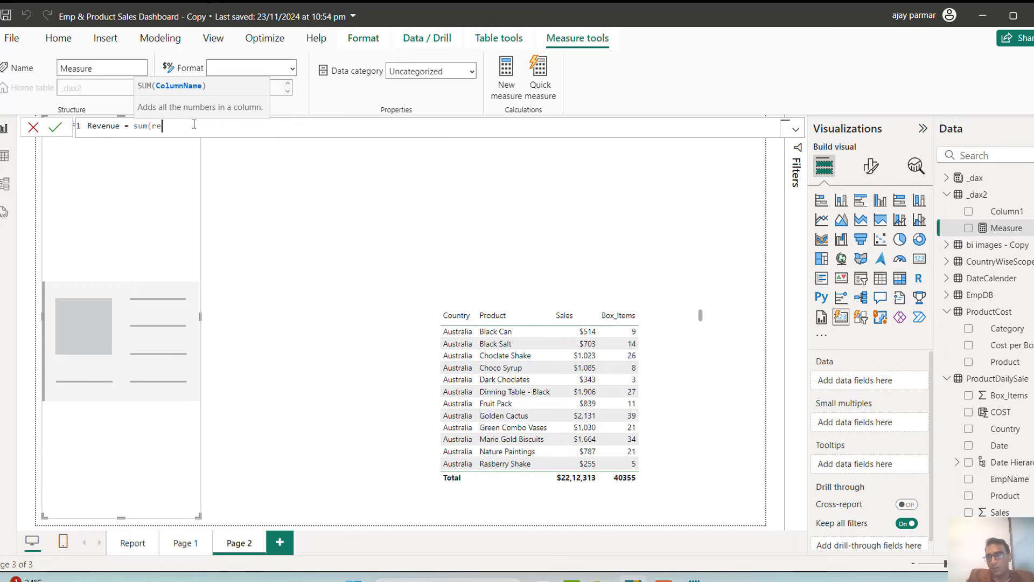
key("BackSpace")
key("BackSpace")
type("produ")
key("Down")
key("Down")
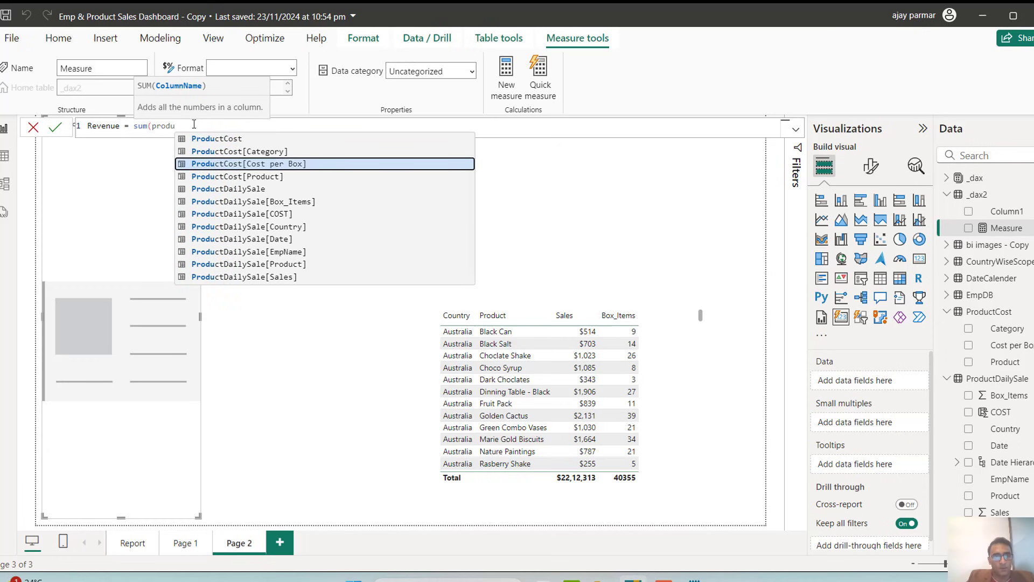
key("Down")
key("Down")
key("Down")
key("Down")
key("Down")
key("Down")
key("Down")
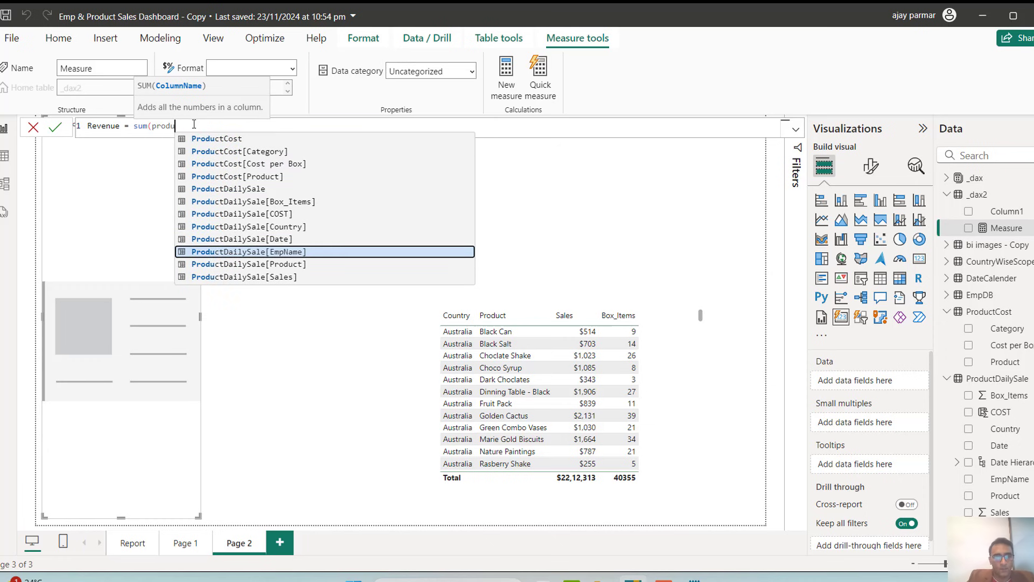
key("Up")
key("Up")
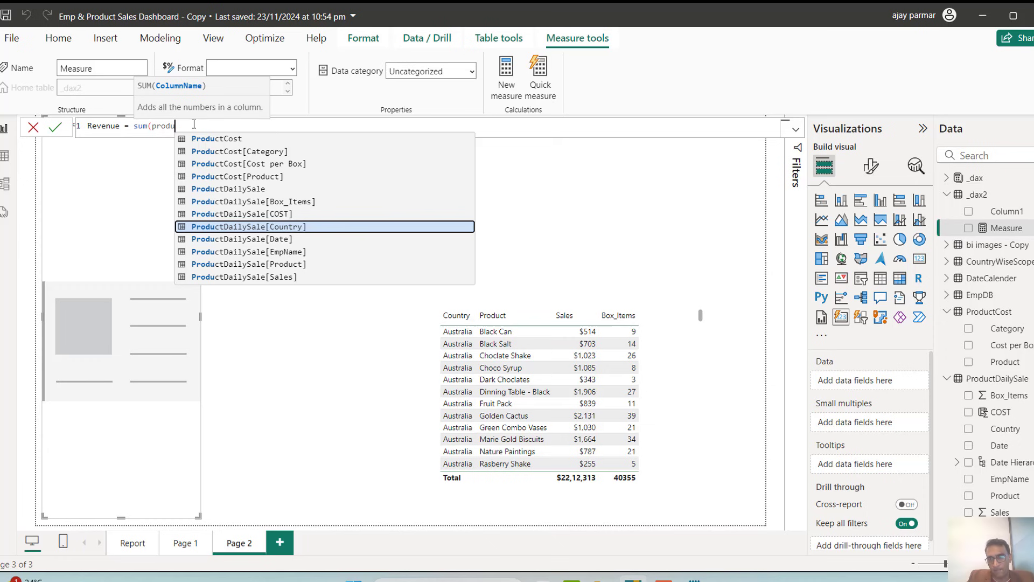
key("Down")
key("Down")
key("Down")
key("Down")
key("Tab")
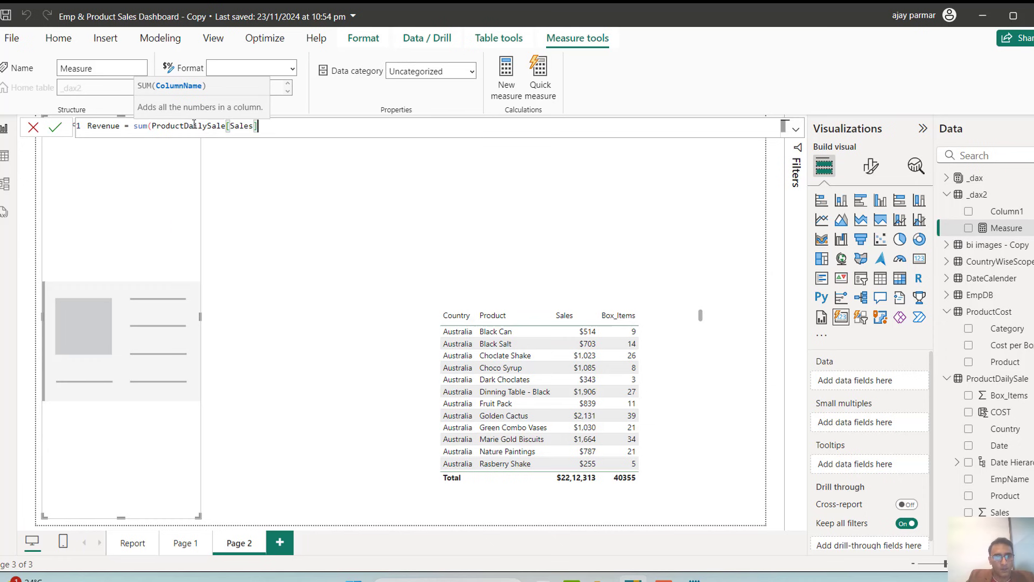
type(")")
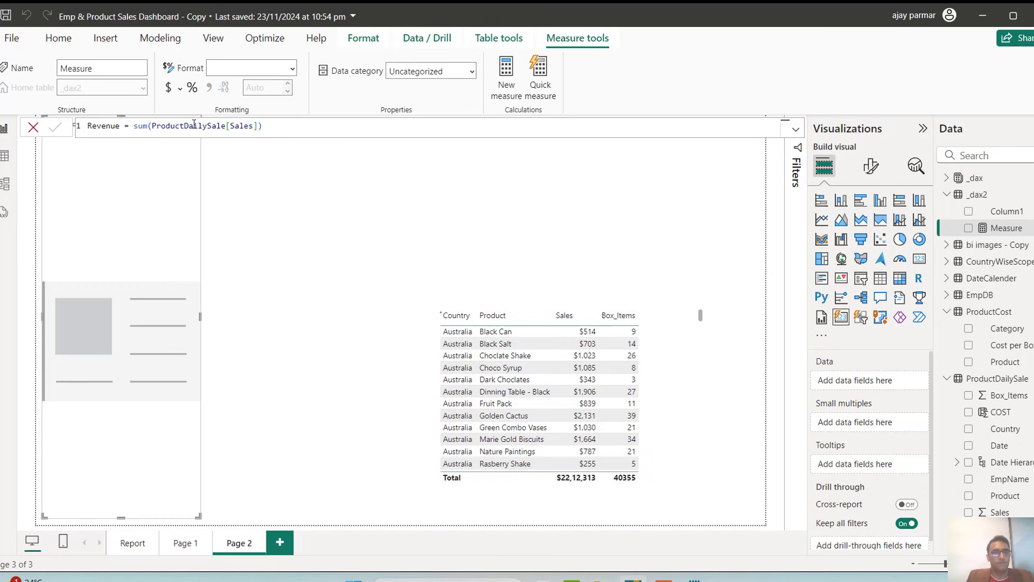
key("Return")
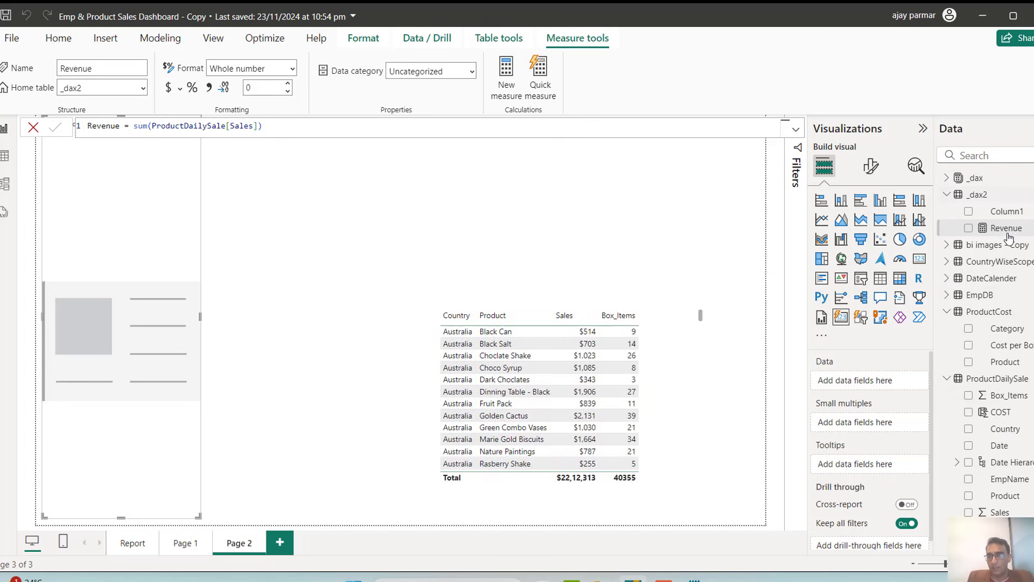
left_click_drag(1005, 229, 863, 383)
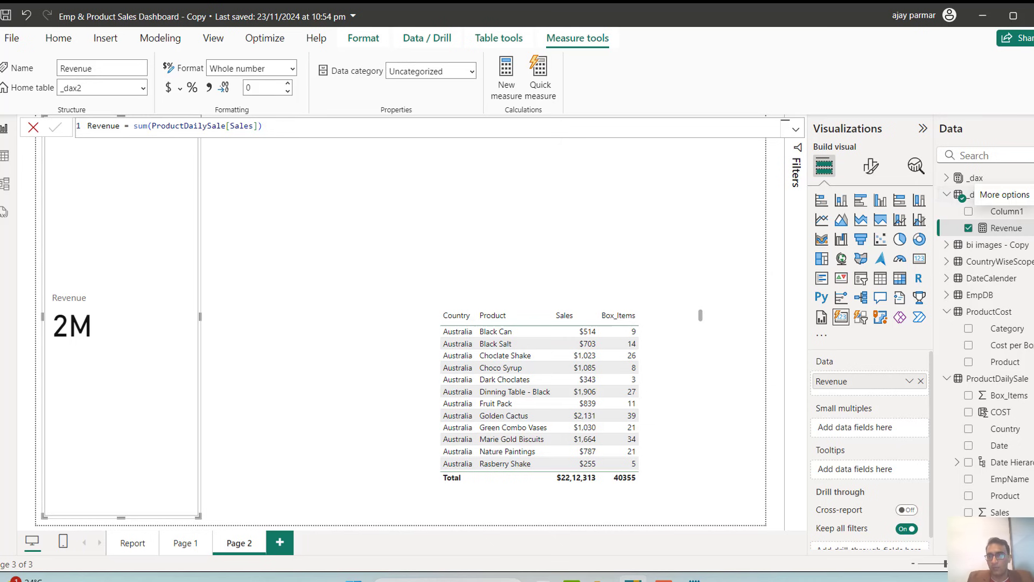
Step: Start a new measure in the _dax2 table named Items Shipped with the formula sum(ProductDailySale[Box_Items])
left_click(969, 194)
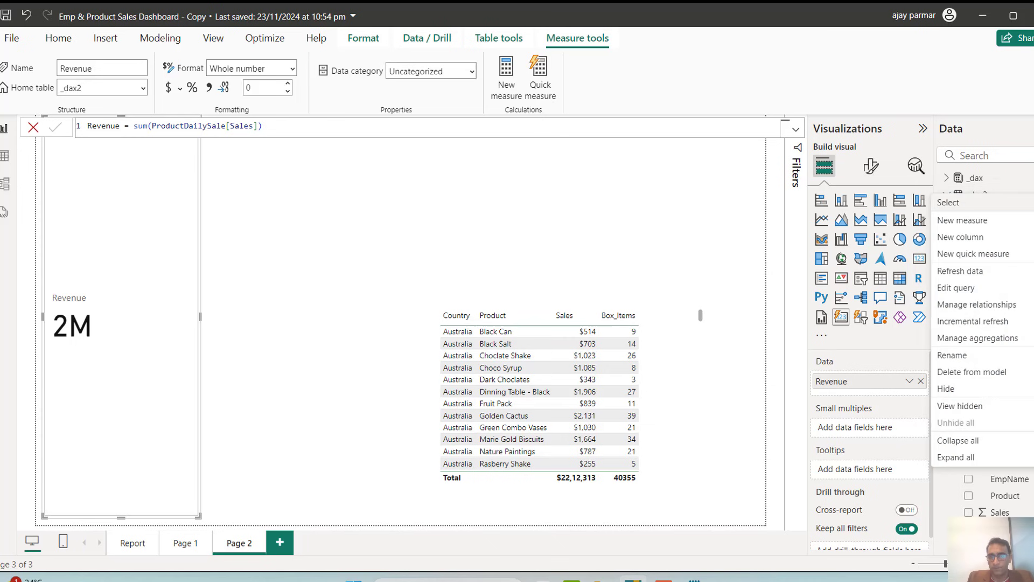
left_click(949, 221)
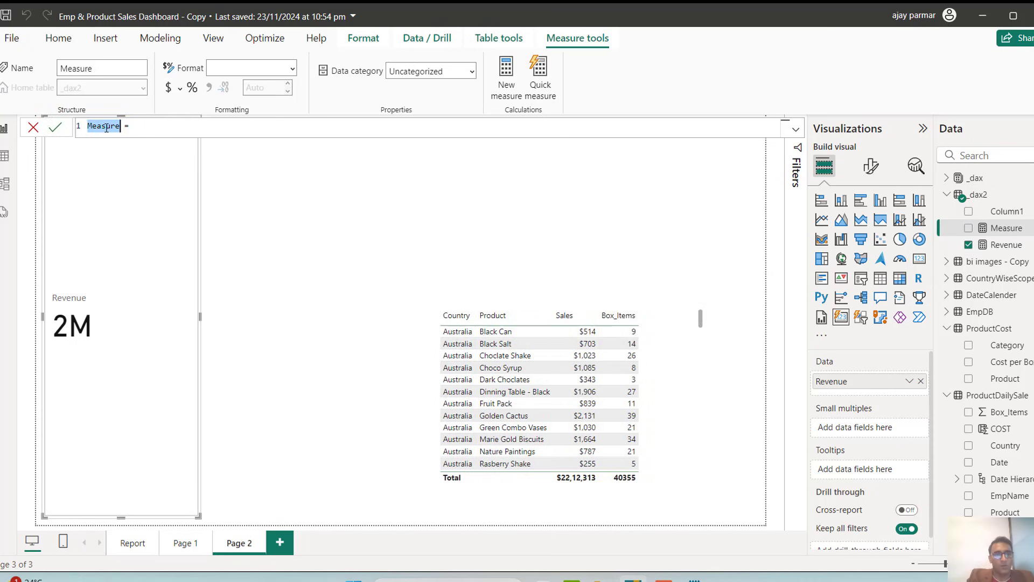
type("tot")
type("te")
type("ms Shipped = ")
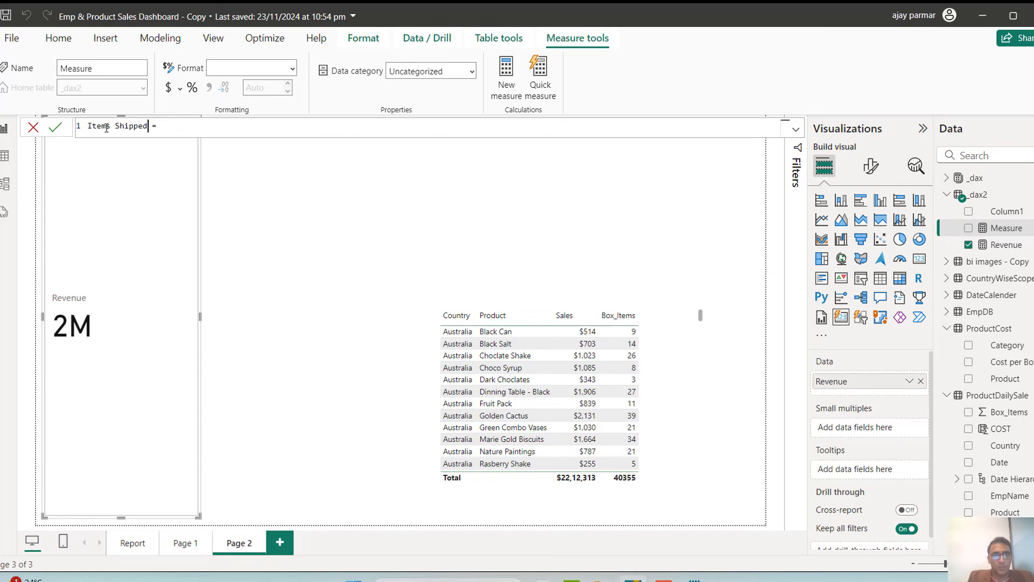
type("sum(item")
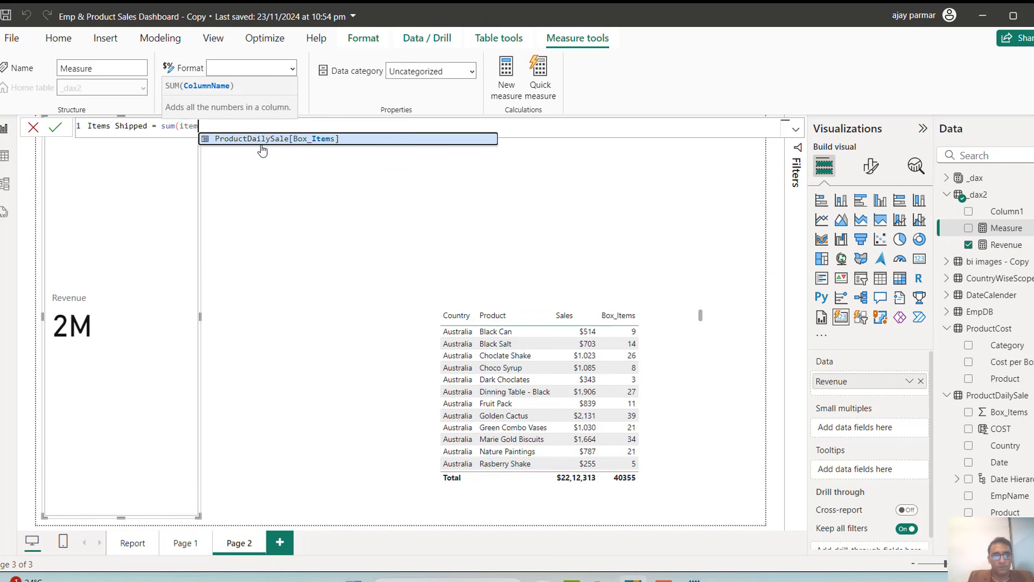
left_click(252, 140)
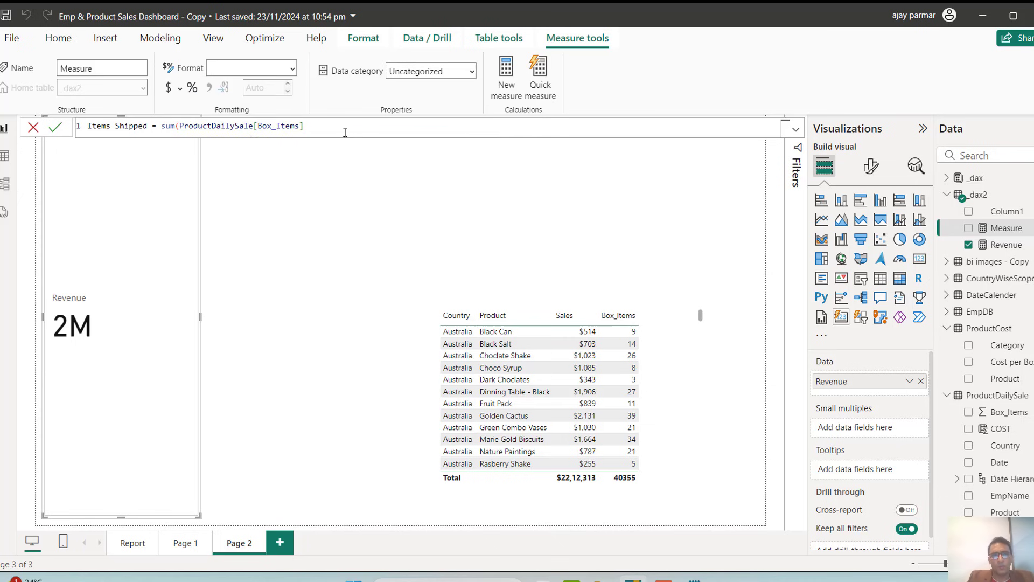
type(")")
Step: Change the new measure's name to Box Items and add it below Revenue in the card visual's data
double_click(128, 125)
key("BackSpace")
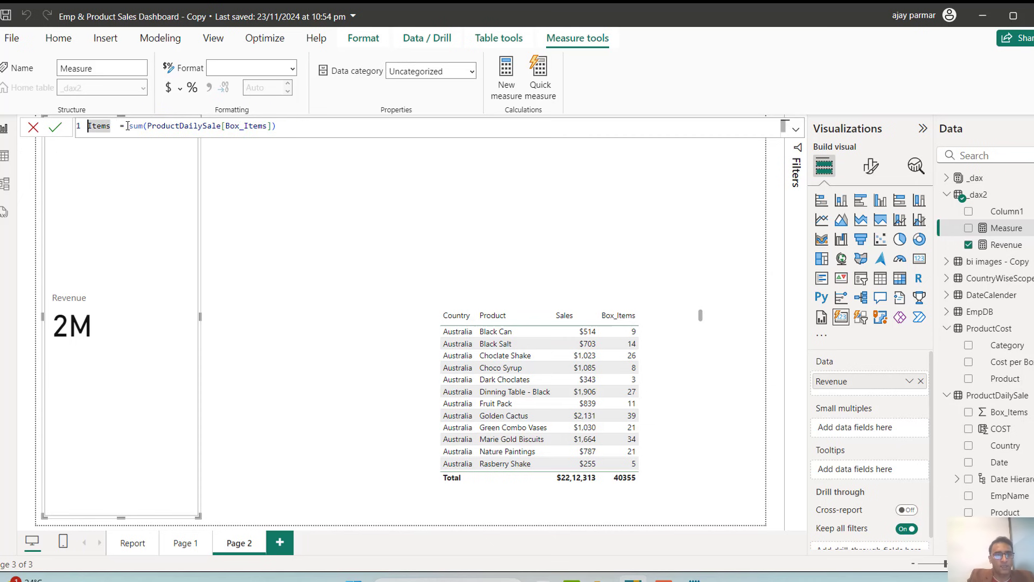
type("Box")
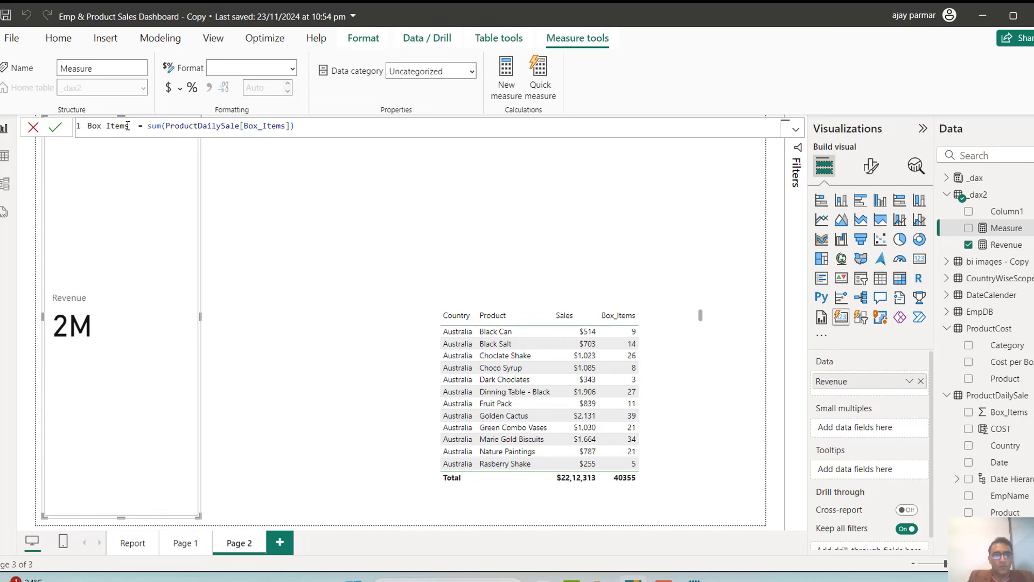
key("Return")
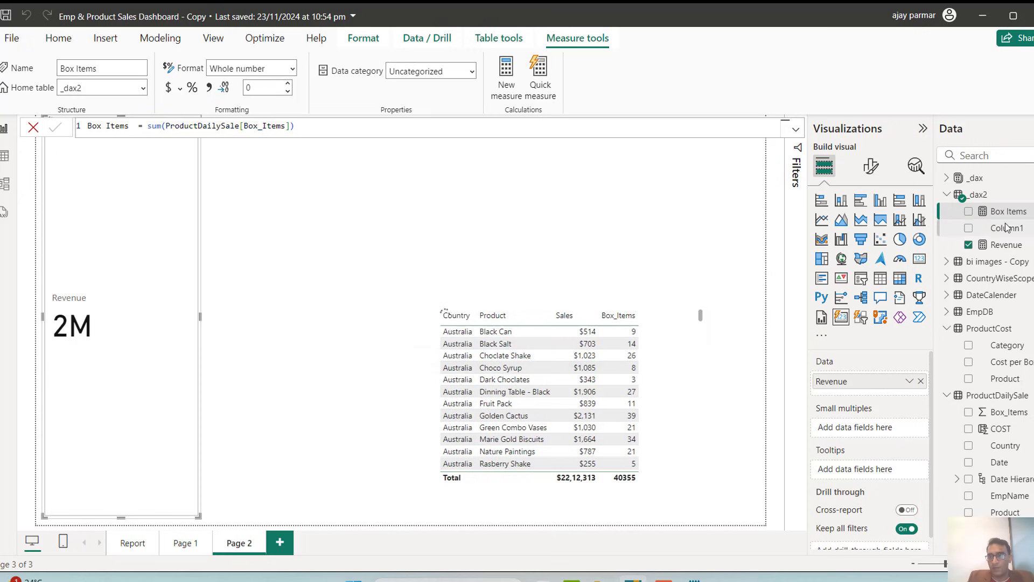
left_click_drag(1008, 212, 873, 397)
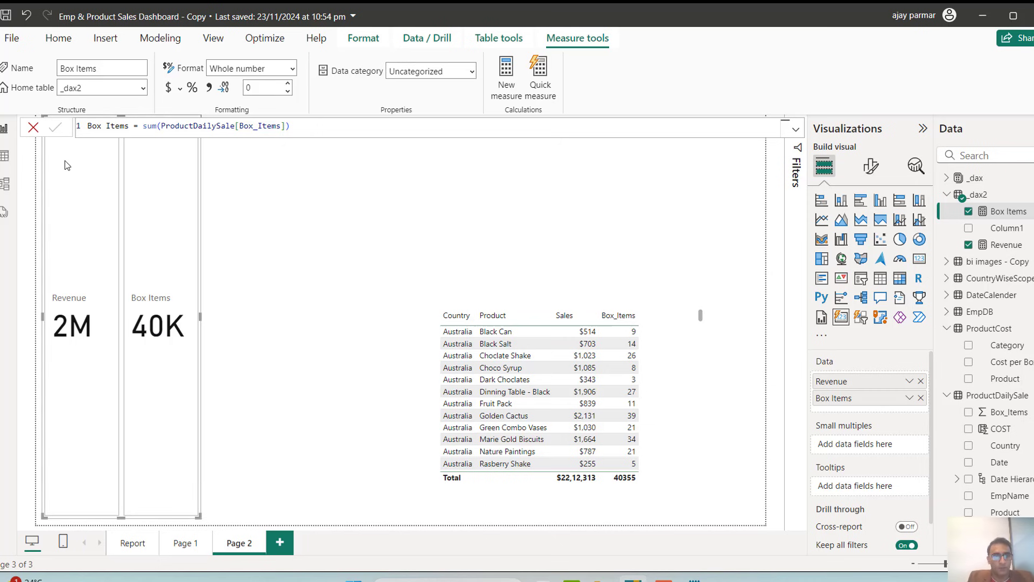
Step: Review the ProductDailySale and ProductCost tables in table view, and add a ProductDailySale calculated column defined as RELATED(ProductCost[Cost per Box])
left_click(5, 158)
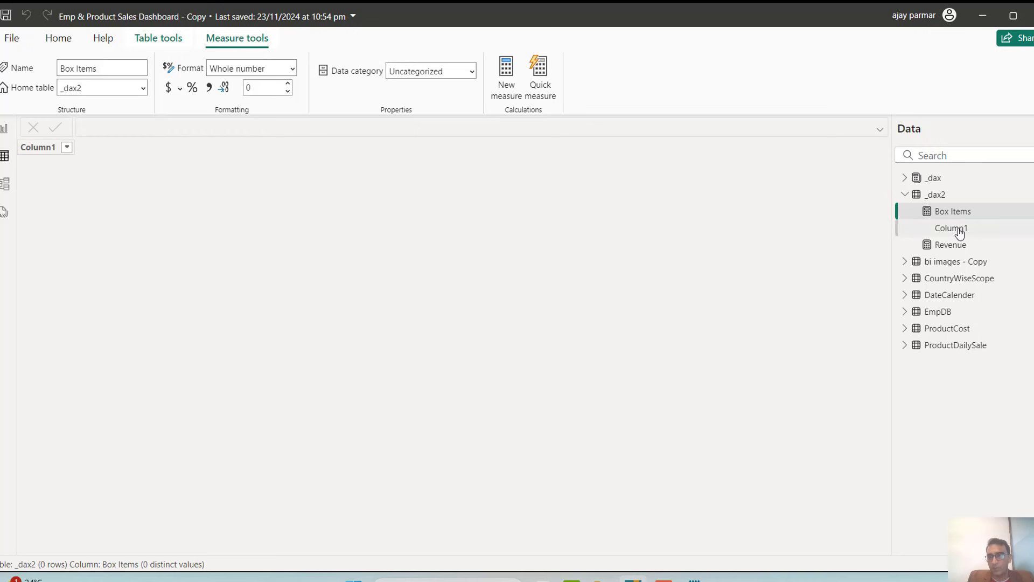
left_click(946, 348)
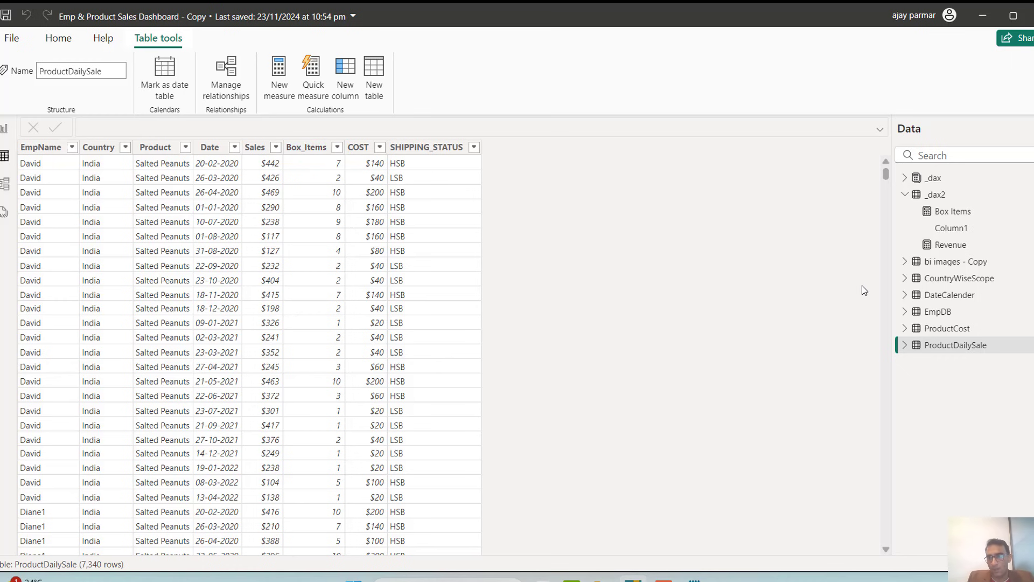
left_click(962, 329)
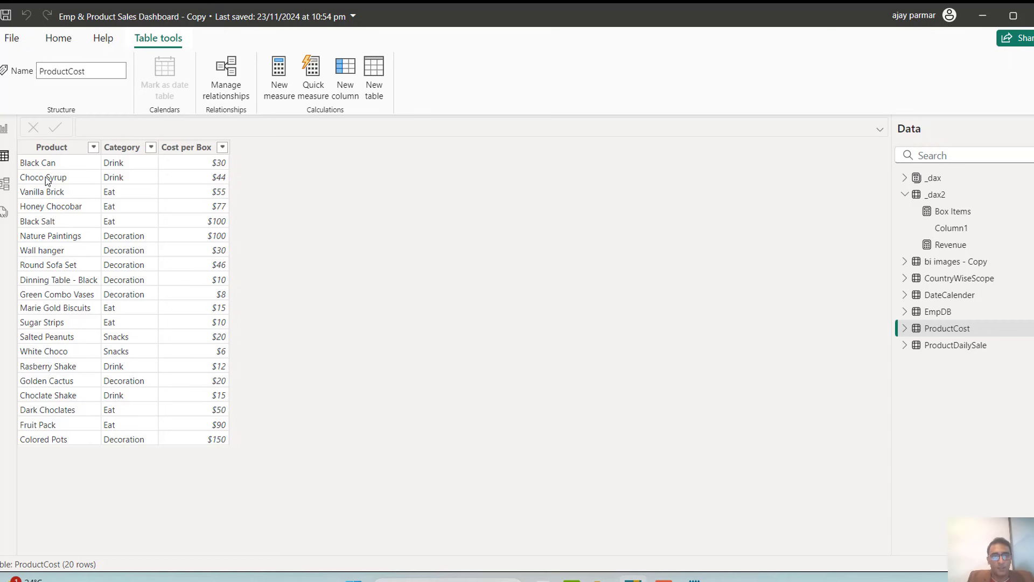
left_click(962, 351)
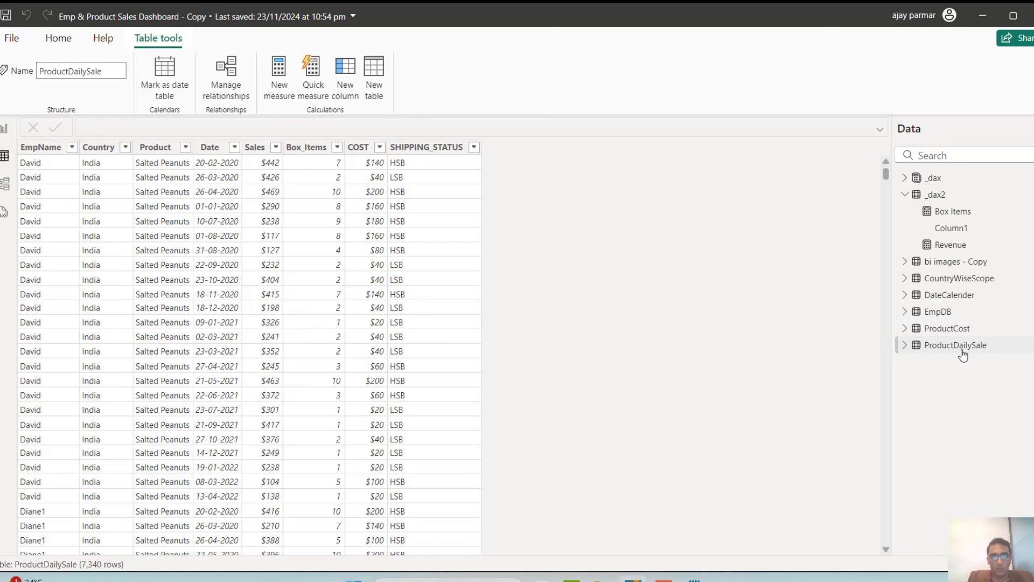
left_click(349, 85)
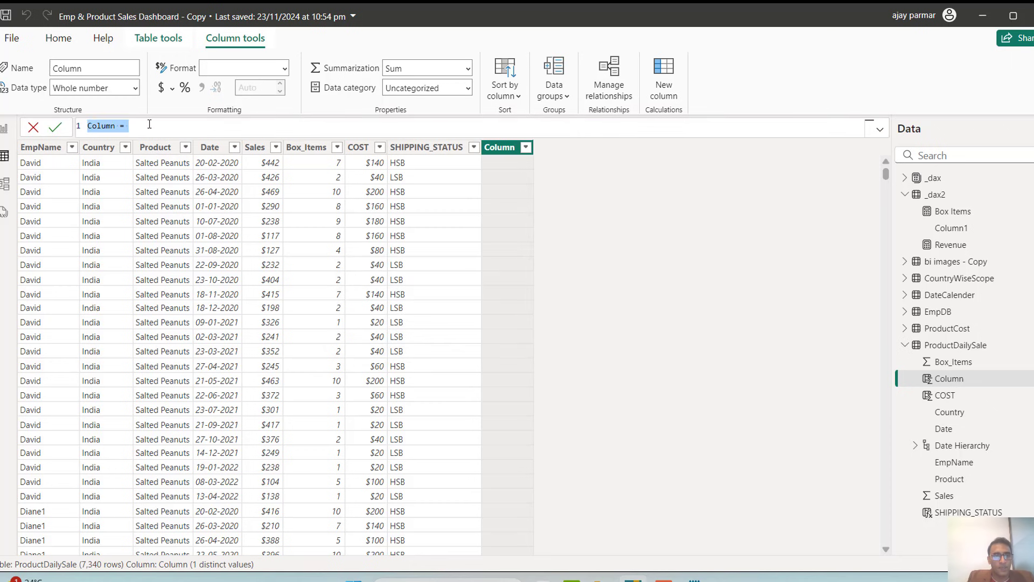
type("RELATED(")
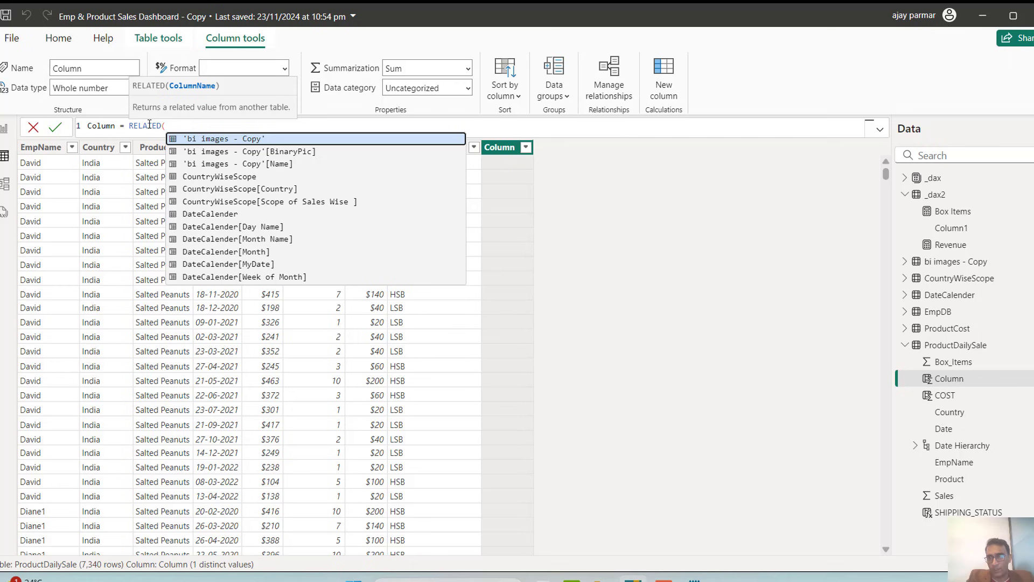
type("cost")
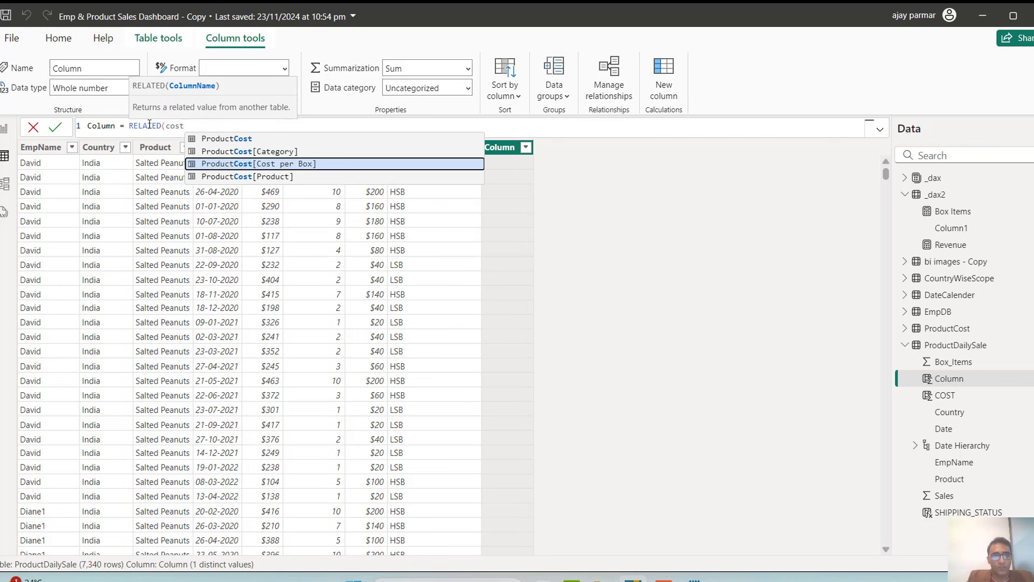
key("Up")
key("Up")
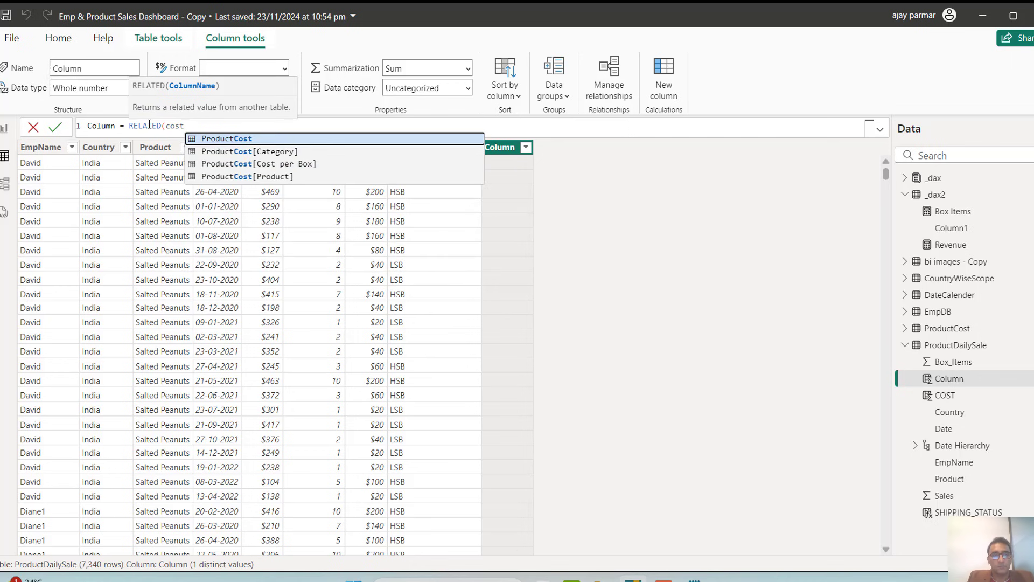
key("Down")
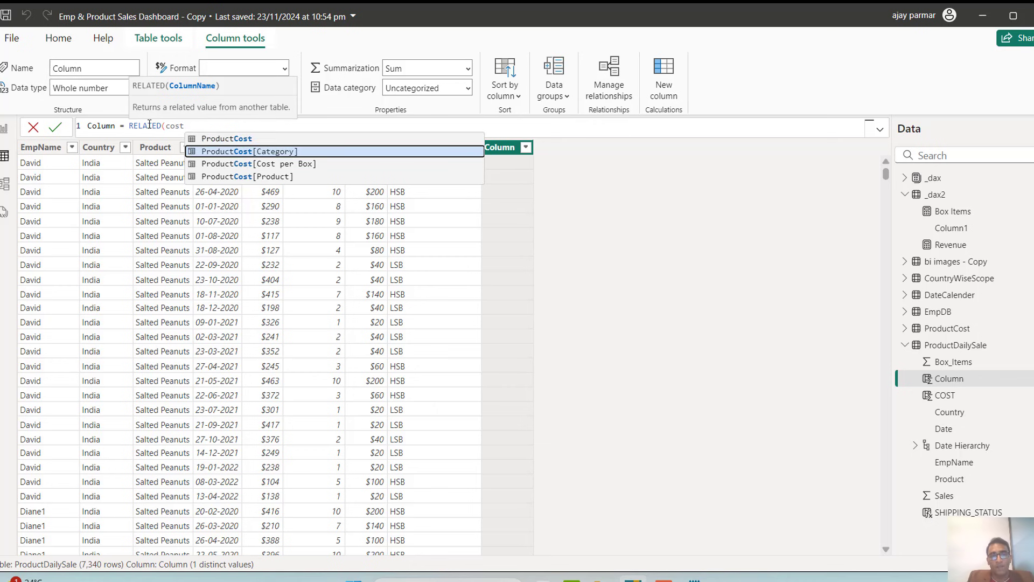
key("Down")
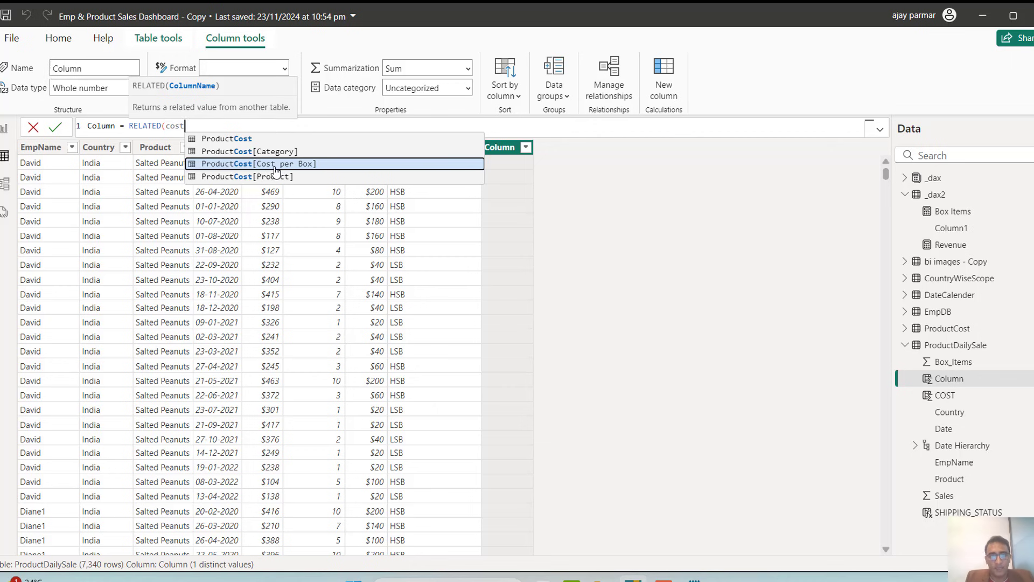
left_click(255, 163)
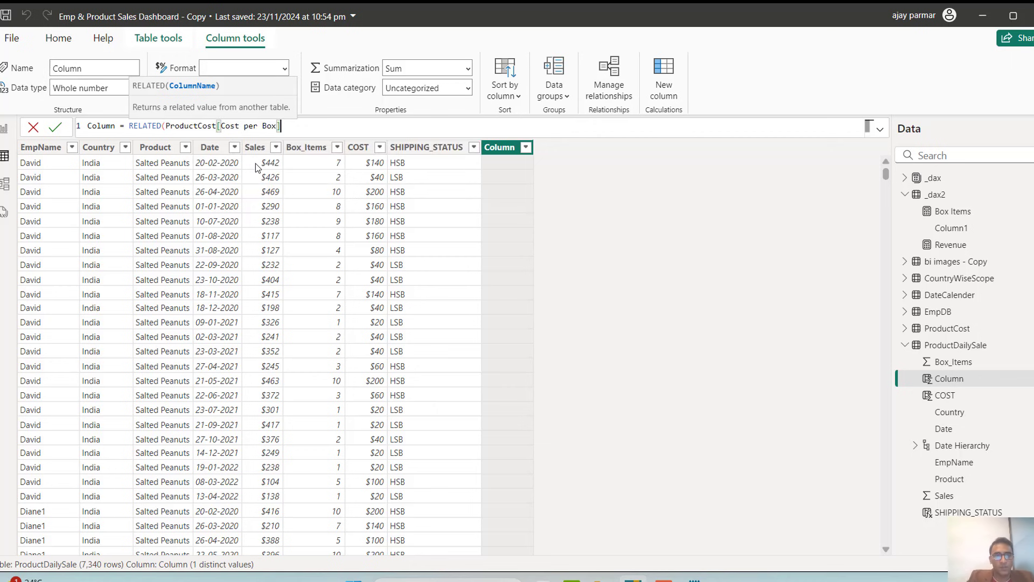
type(")")
key("Return")
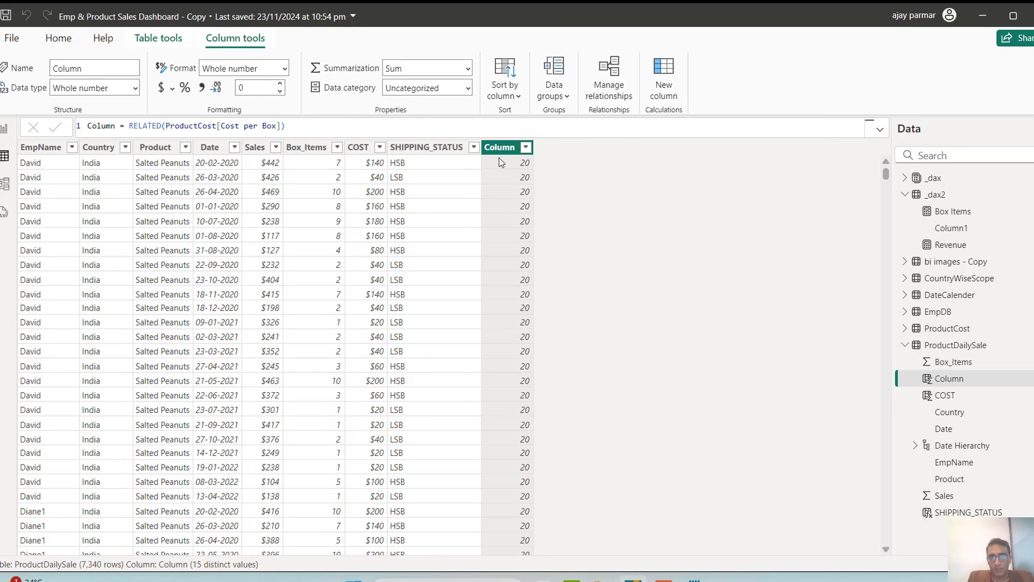
Step: Extend the new ProductDailySale column's formula to RELATED(ProductCost[Cost per Box])*ProductDailySale[Box_Items]
left_click(526, 148)
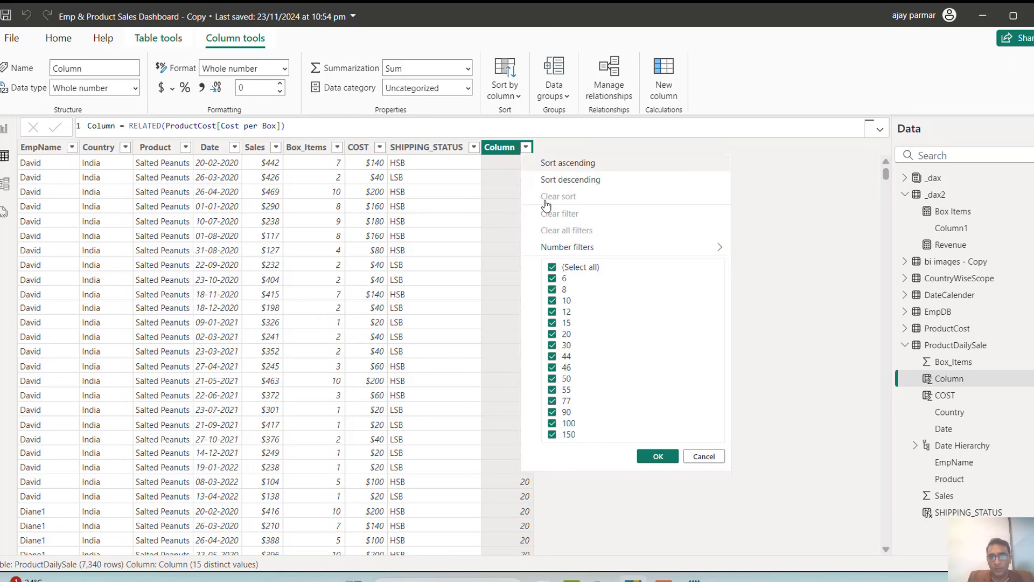
left_click(703, 457)
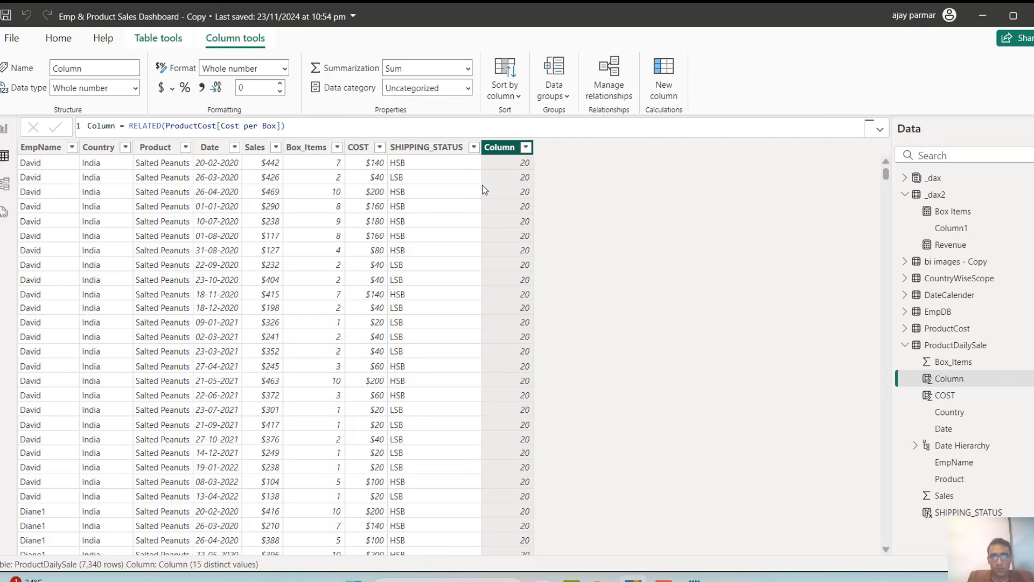
left_click(347, 122)
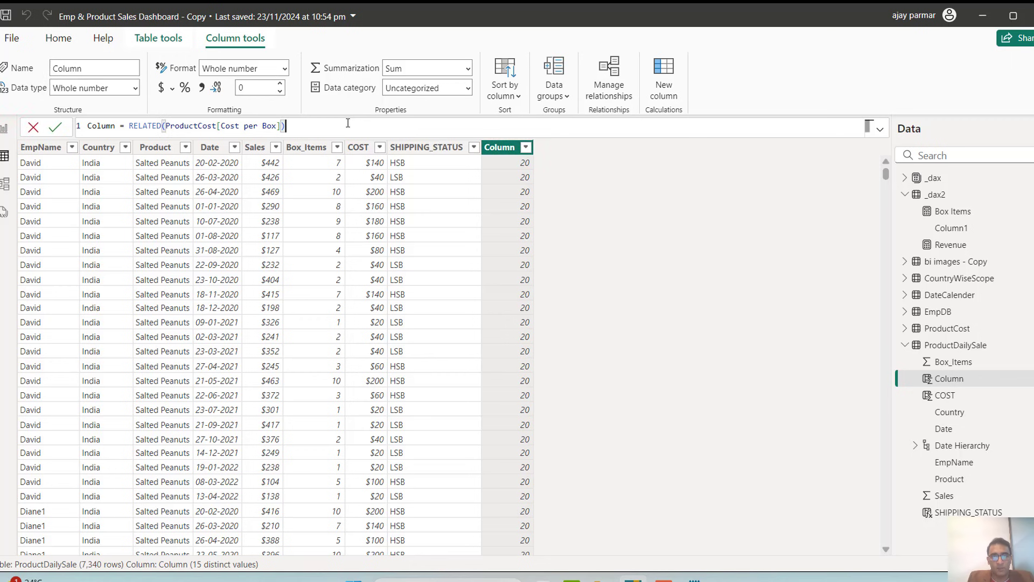
type("*")
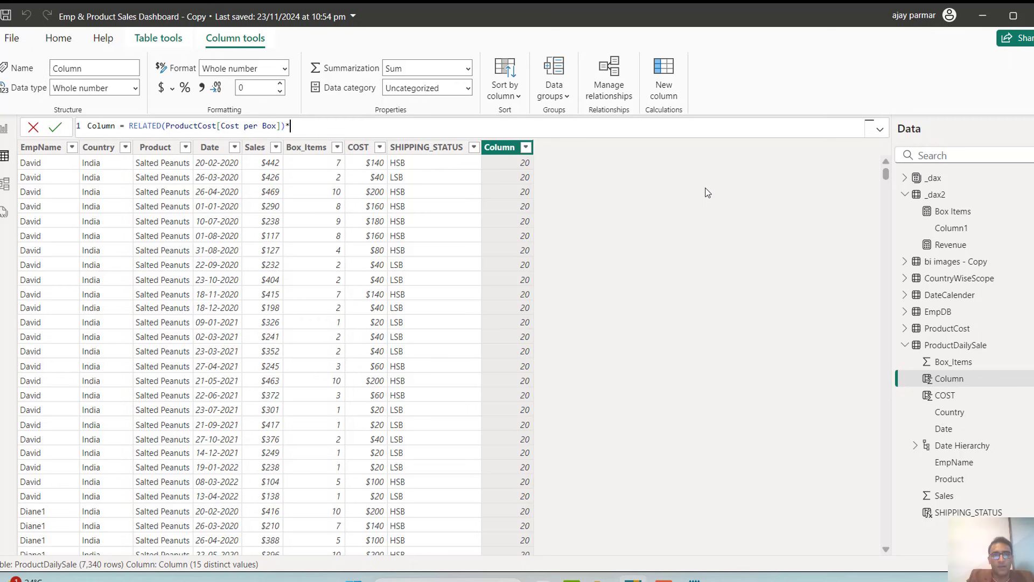
type("box")
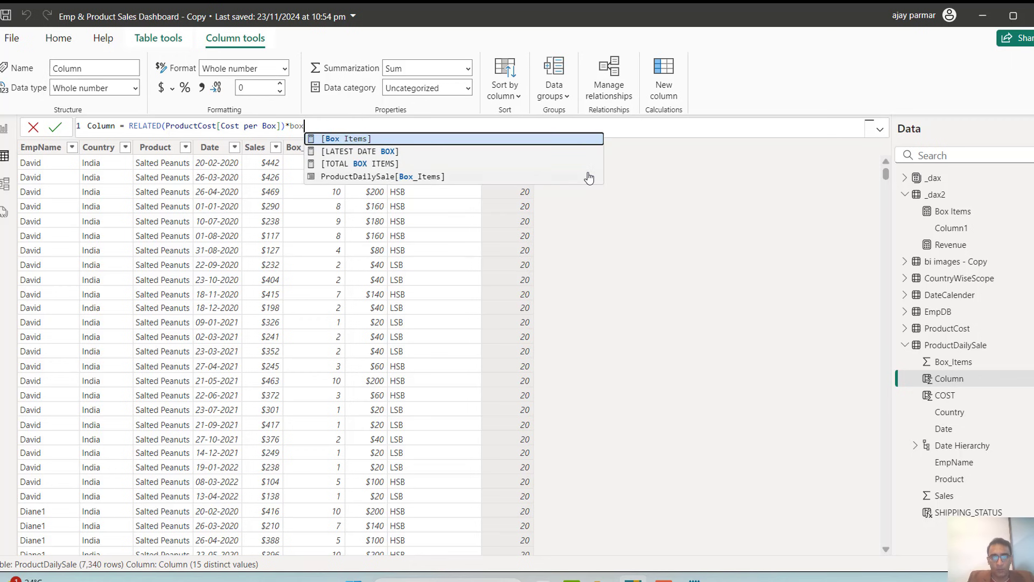
left_click(378, 178)
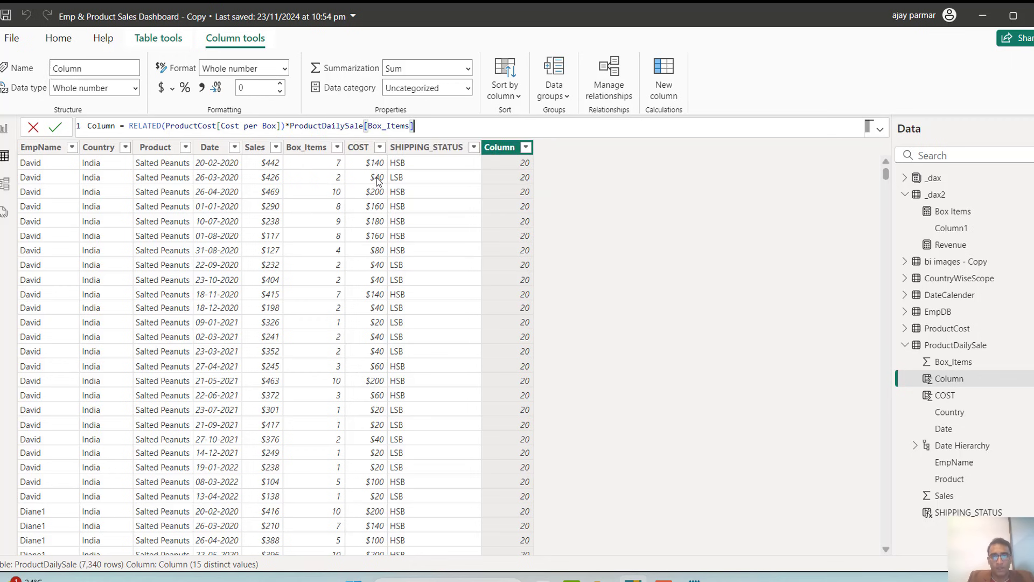
key("Return")
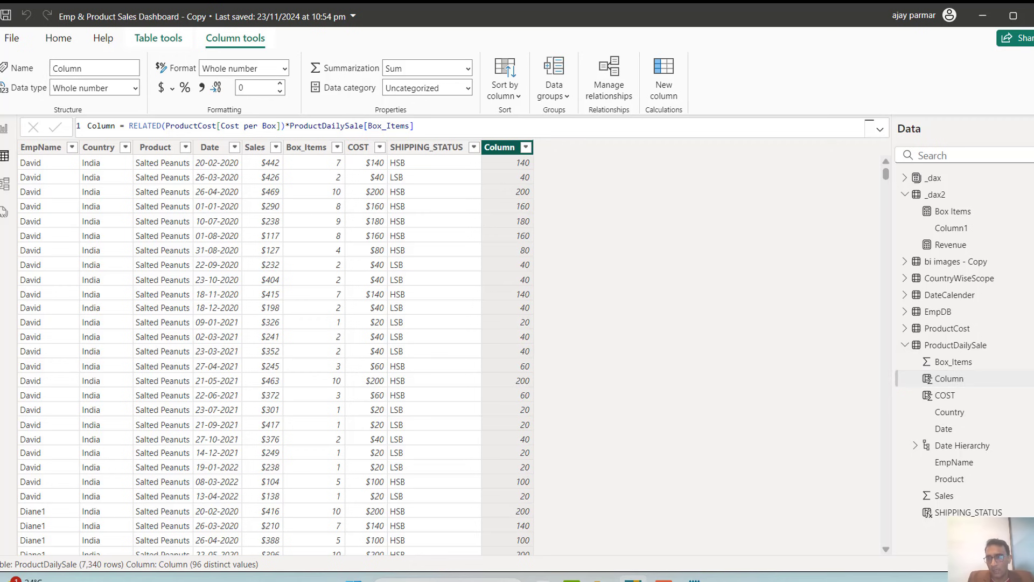
Step: Delete the calculated column named Column from the ProductDailySale table
right_click(948, 379)
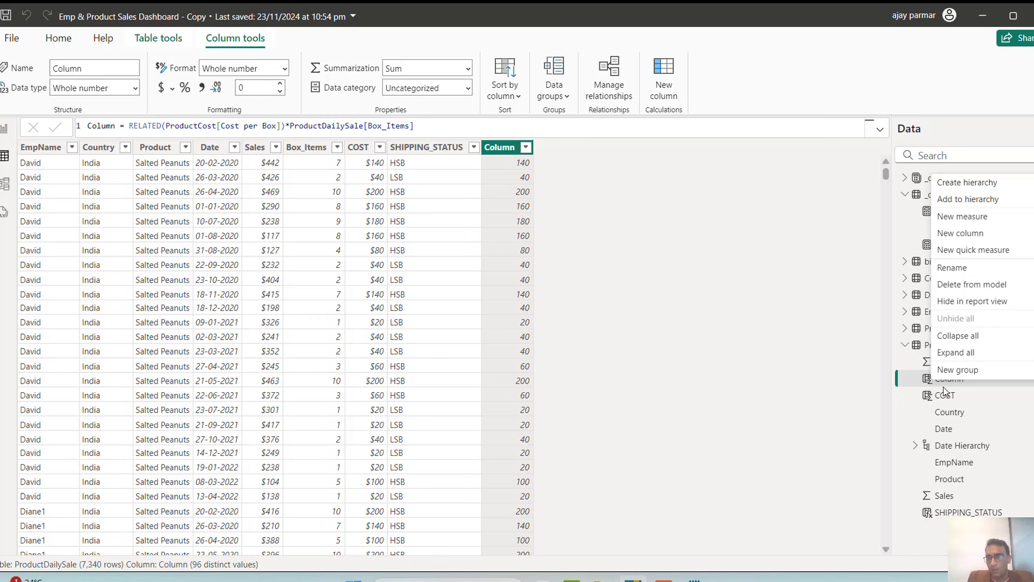
left_click(967, 284)
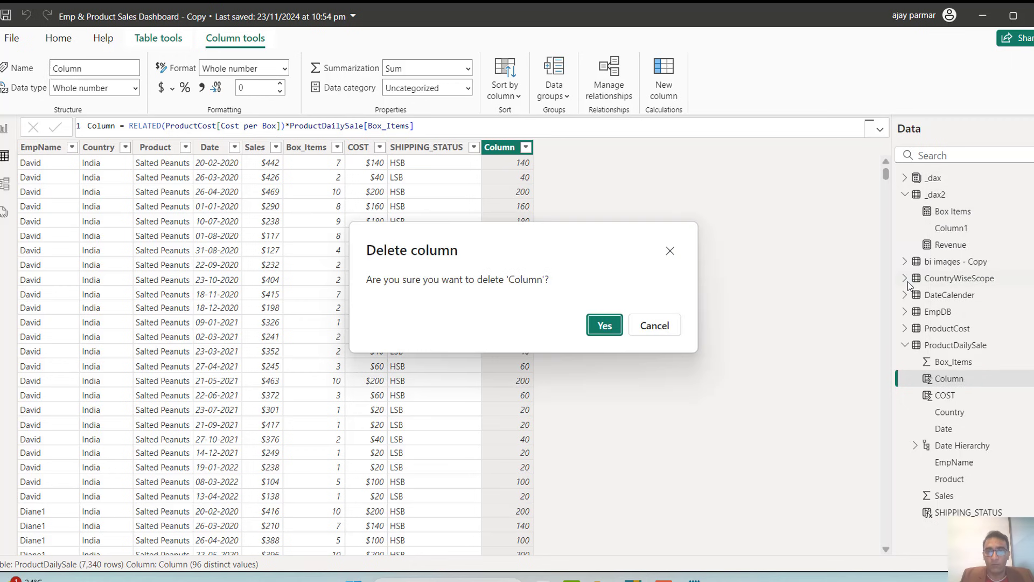
left_click(606, 326)
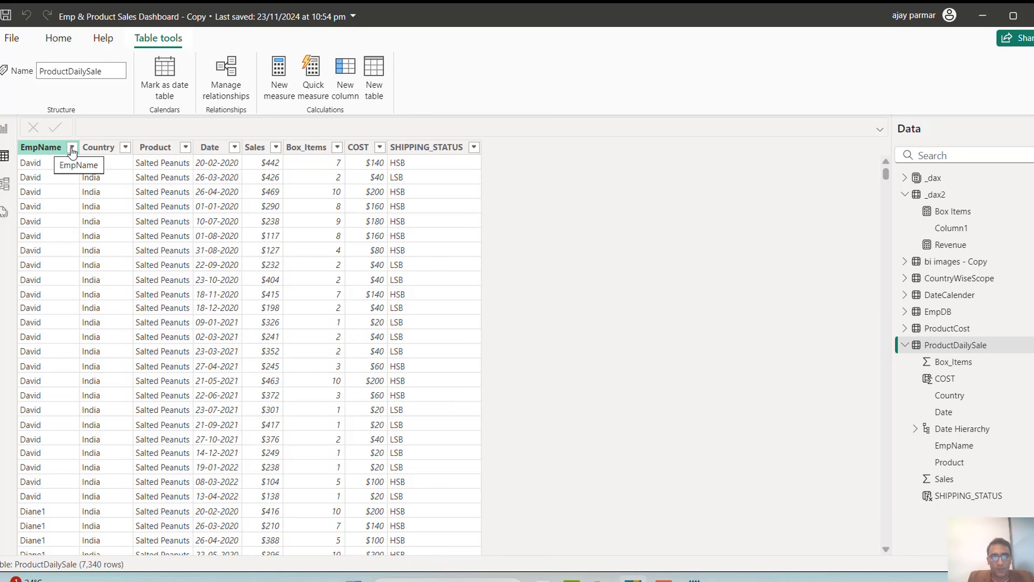
Step: View the ProductCost table's box costs, and filter the ProductDailySale rows to the product Black Can
left_click(947, 333)
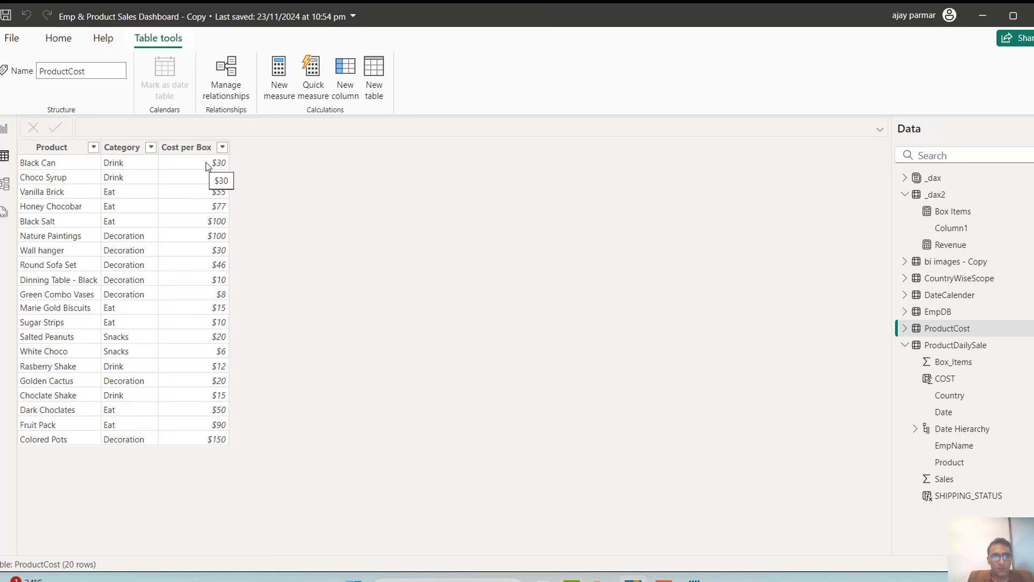
left_click(952, 348)
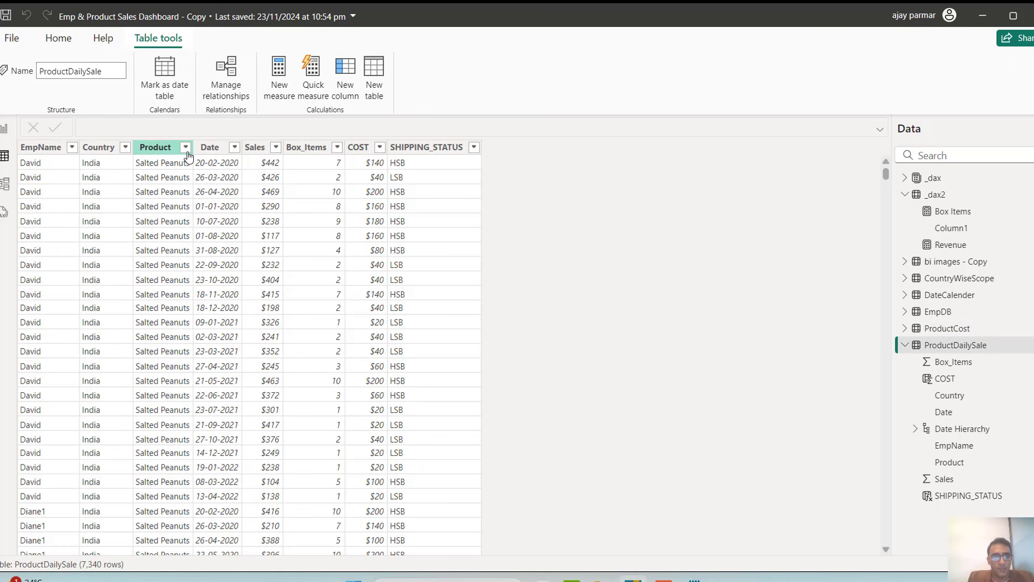
left_click(185, 149)
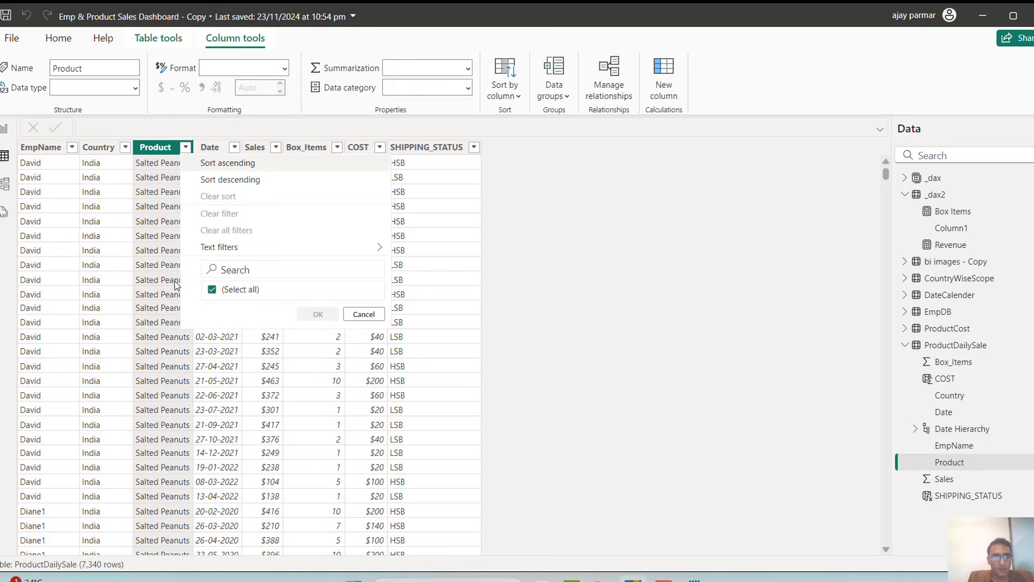
left_click(212, 290)
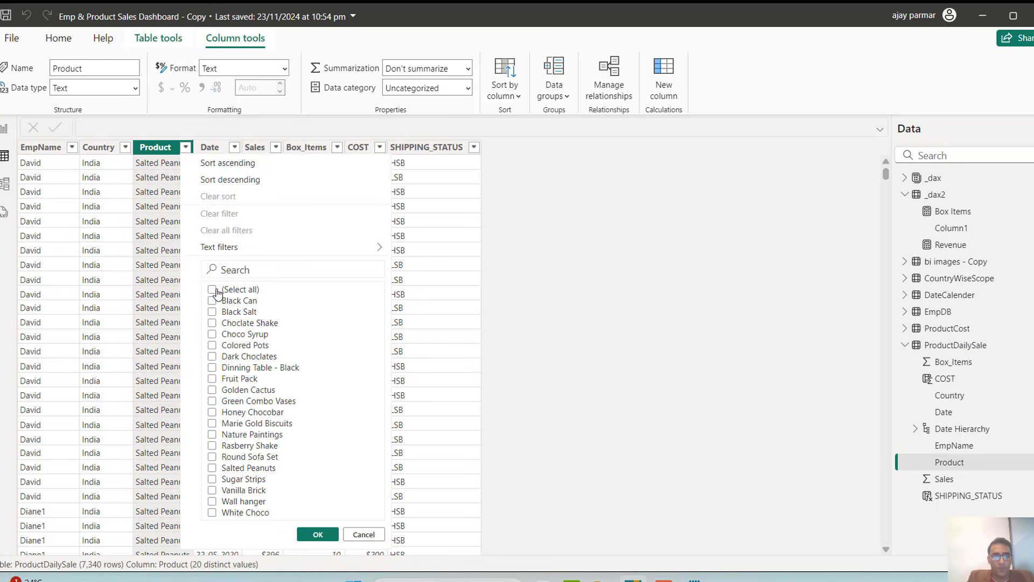
left_click(255, 270)
type("bal")
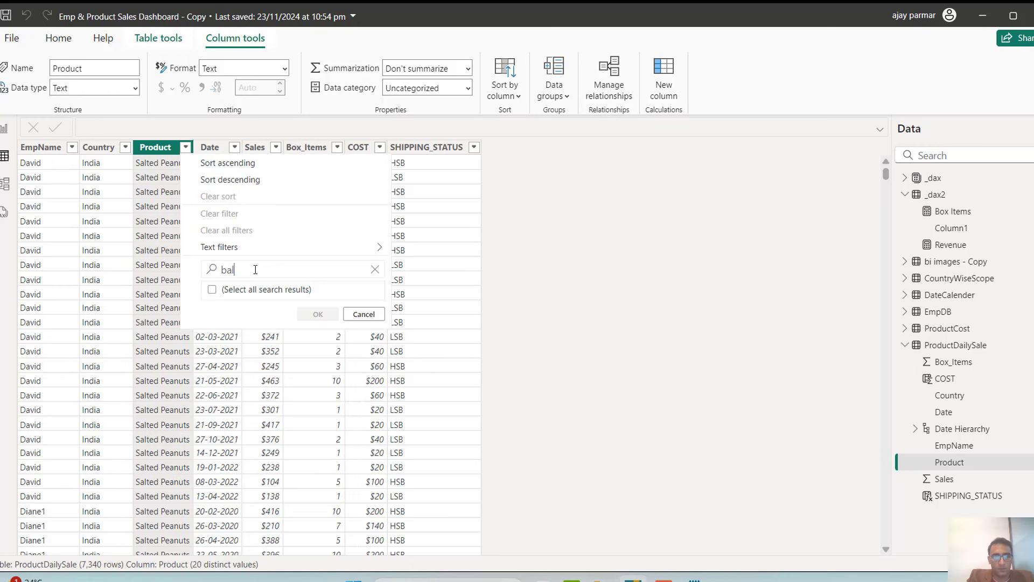
key("BackSpace")
type("lack")
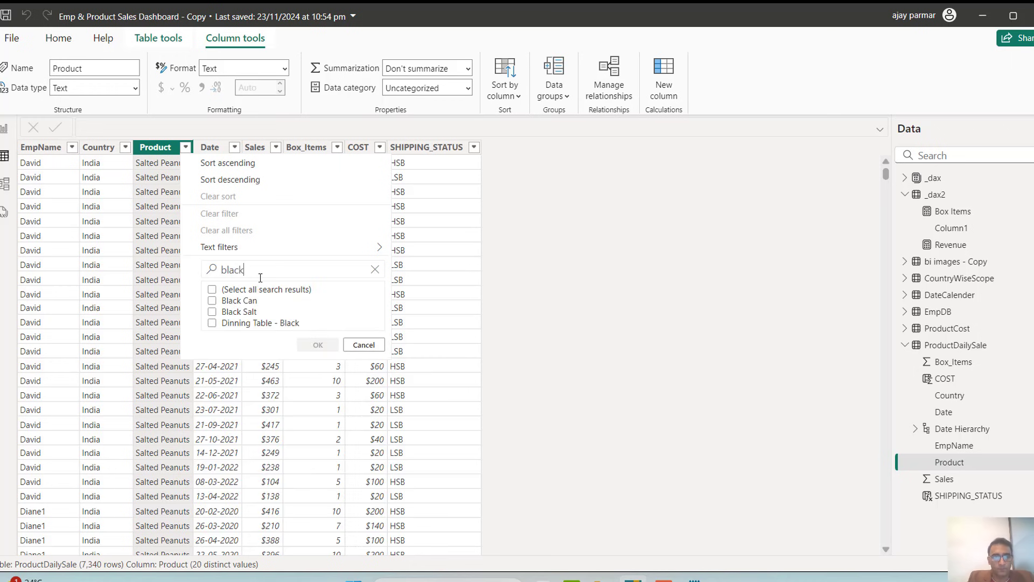
left_click(213, 301)
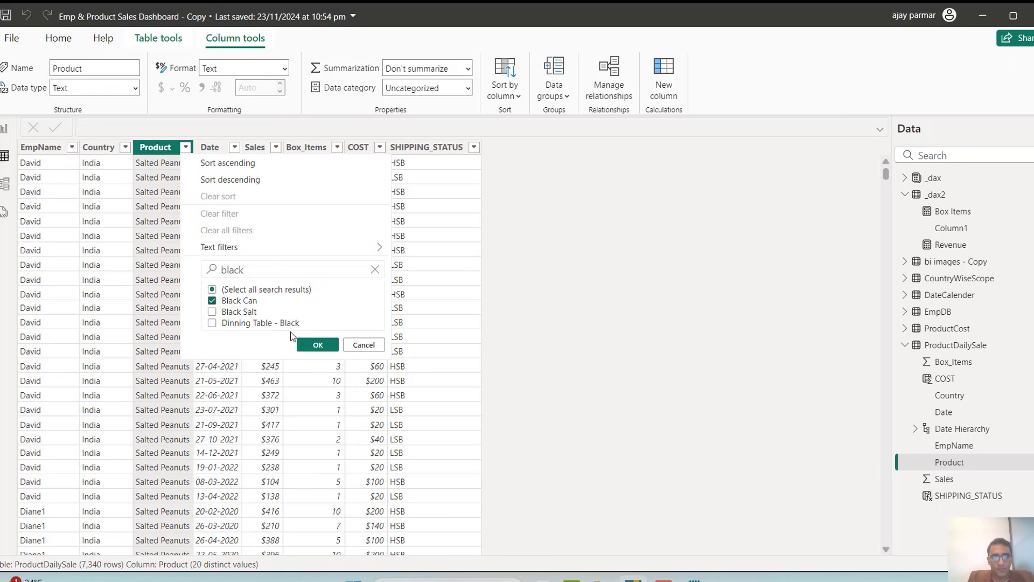
left_click(319, 345)
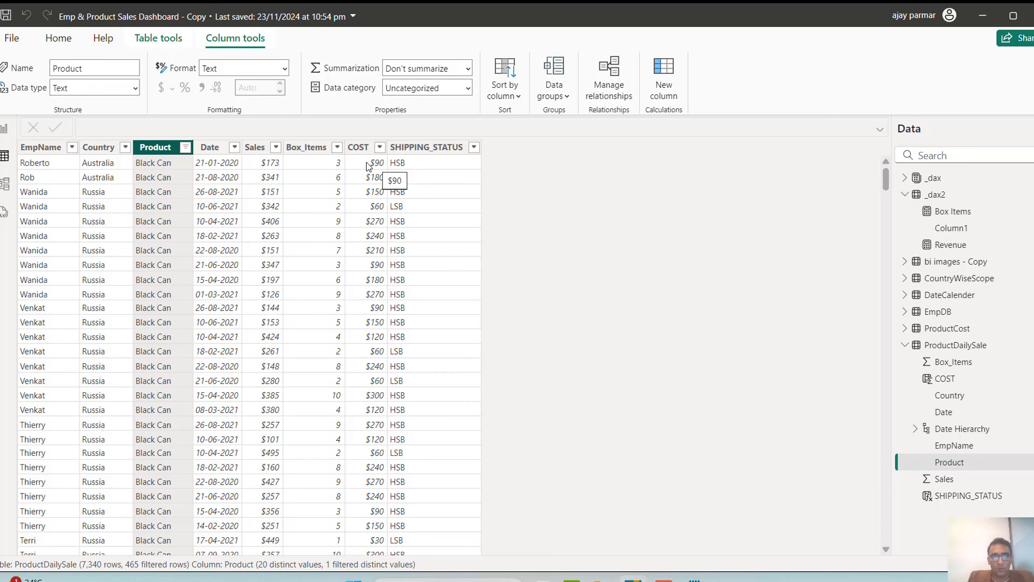
Step: Check the ProductCost table against the filtered ProductDailySale rows, and clear all filters
left_click(940, 330)
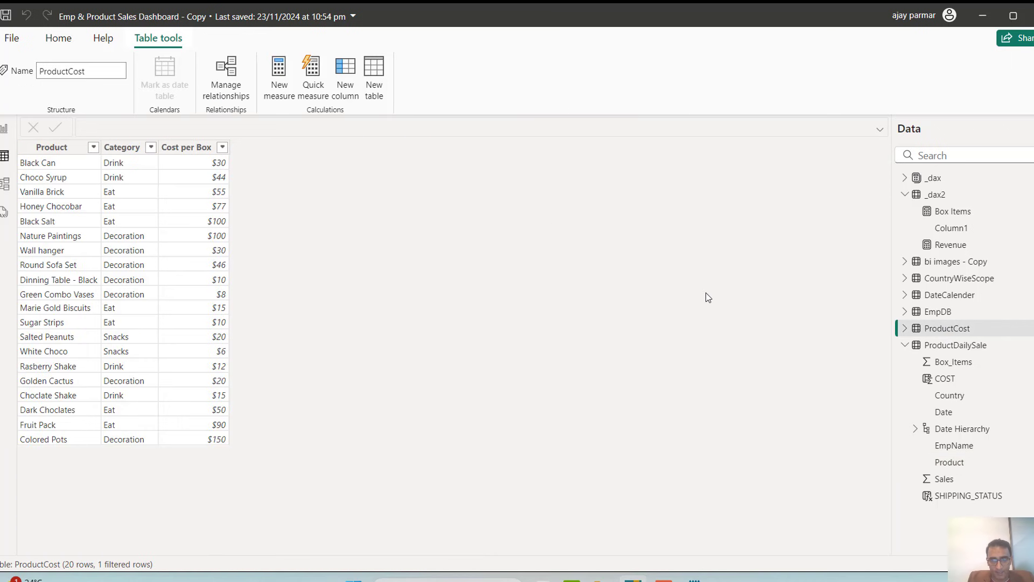
left_click(949, 345)
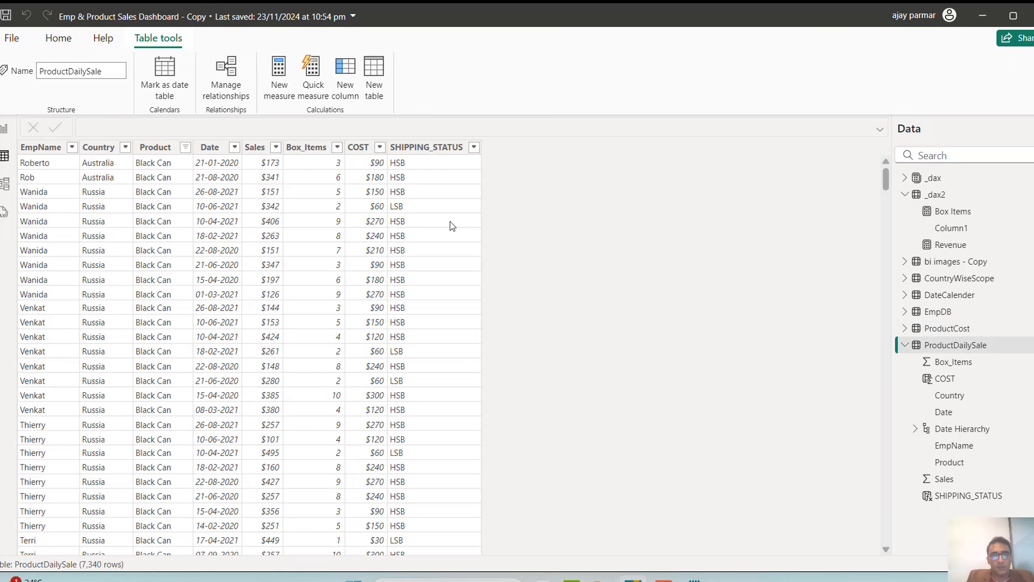
left_click(186, 149)
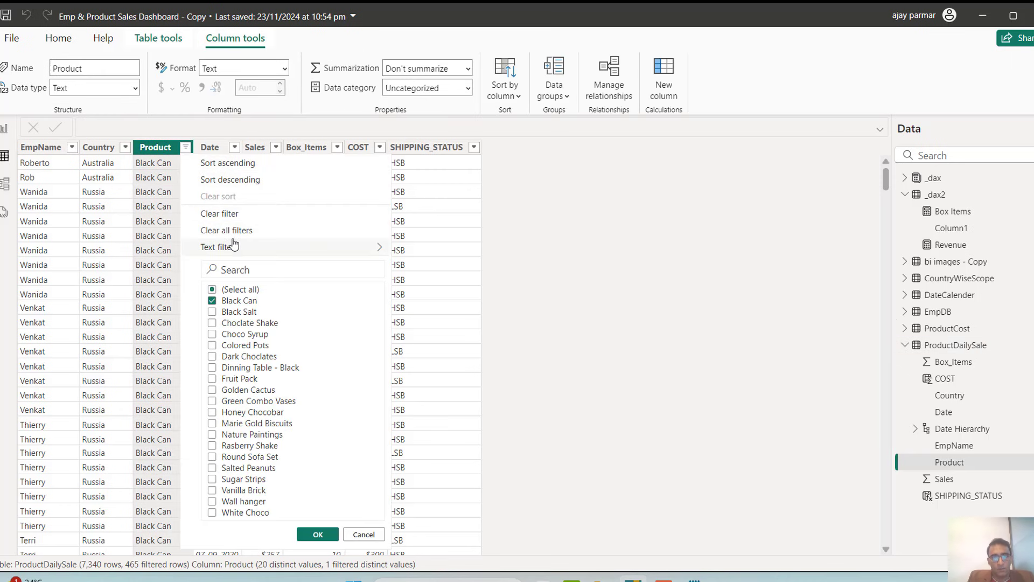
left_click(264, 231)
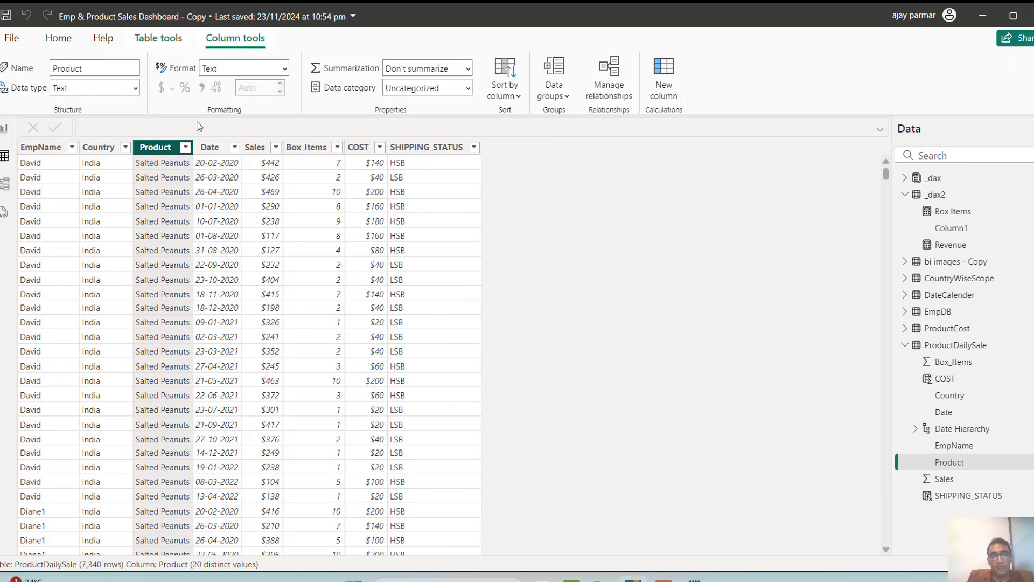
Step: Examine the existing COST column's formula and the model relationship between ProductCost and ProductDailySale on Product
left_click(370, 163)
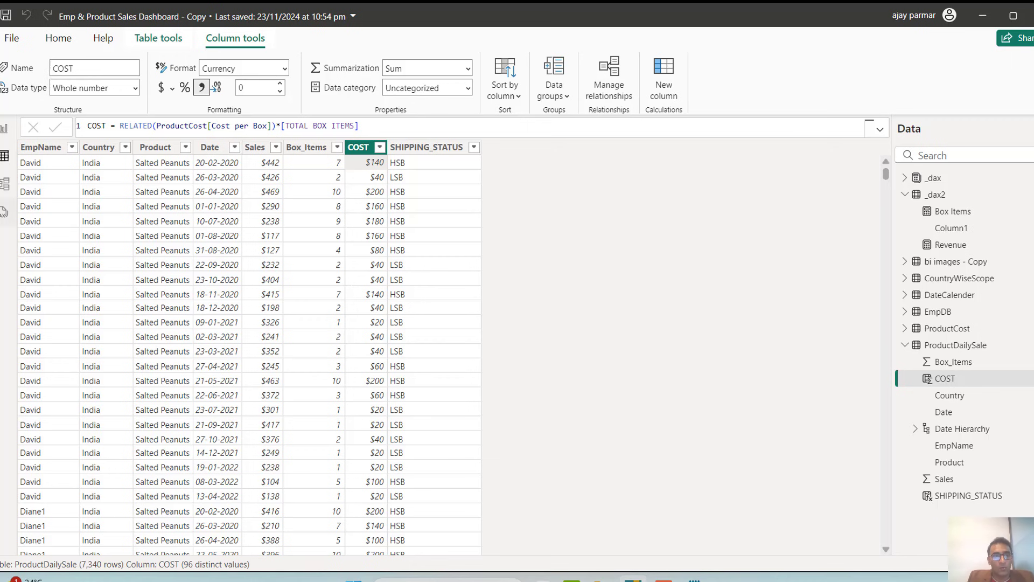
left_click(4, 185)
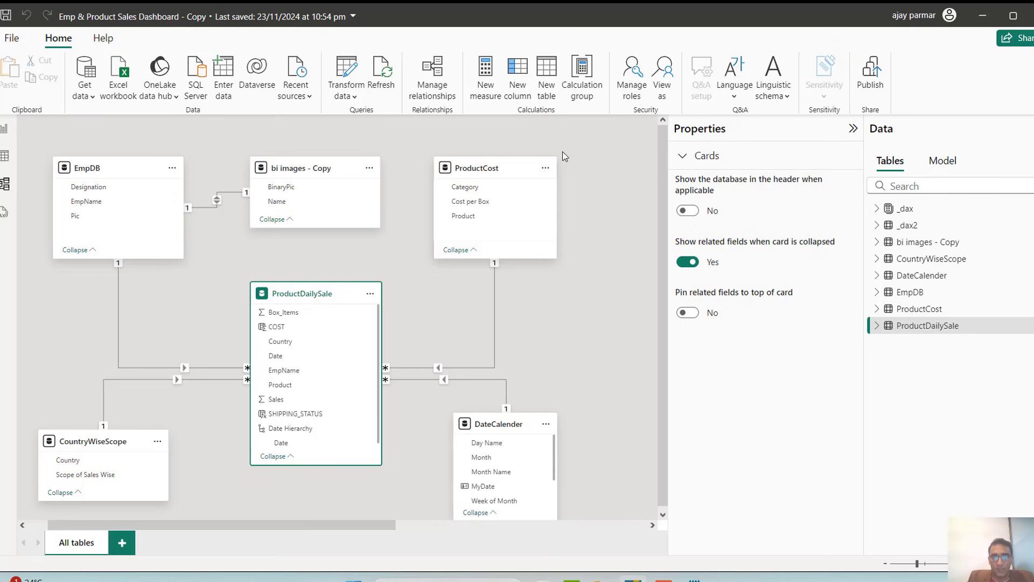
left_click(853, 130)
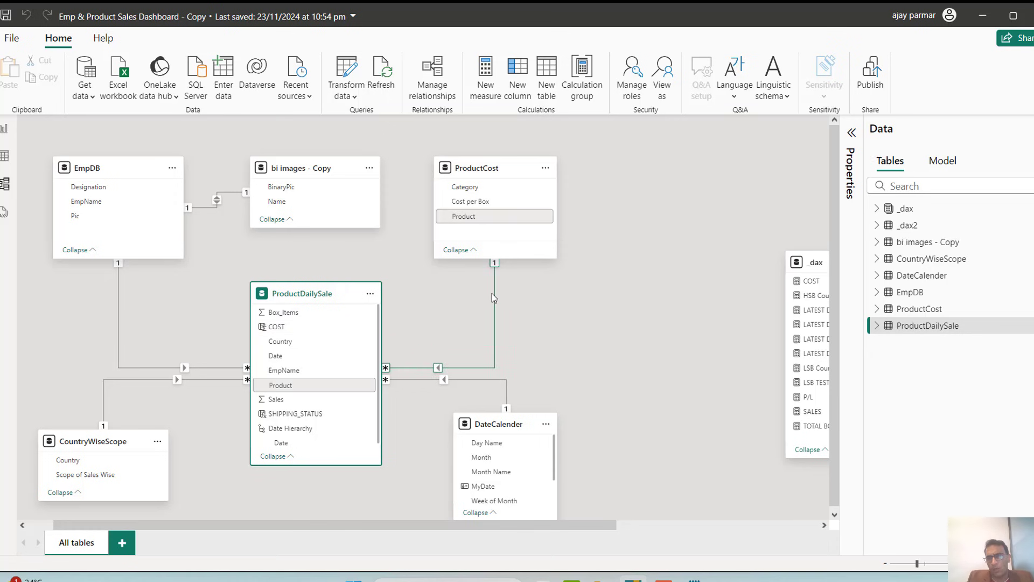
left_click(4, 158)
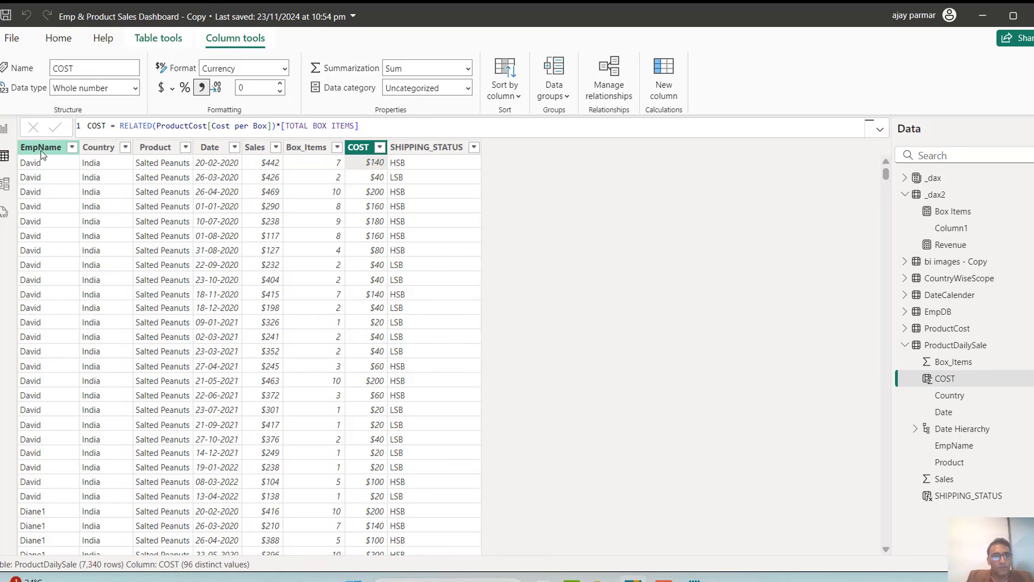
Step: Return to the report page and create a measure in the _dax2 table defined as Cost = sum(ProductDailySale[COST])
left_click(4, 131)
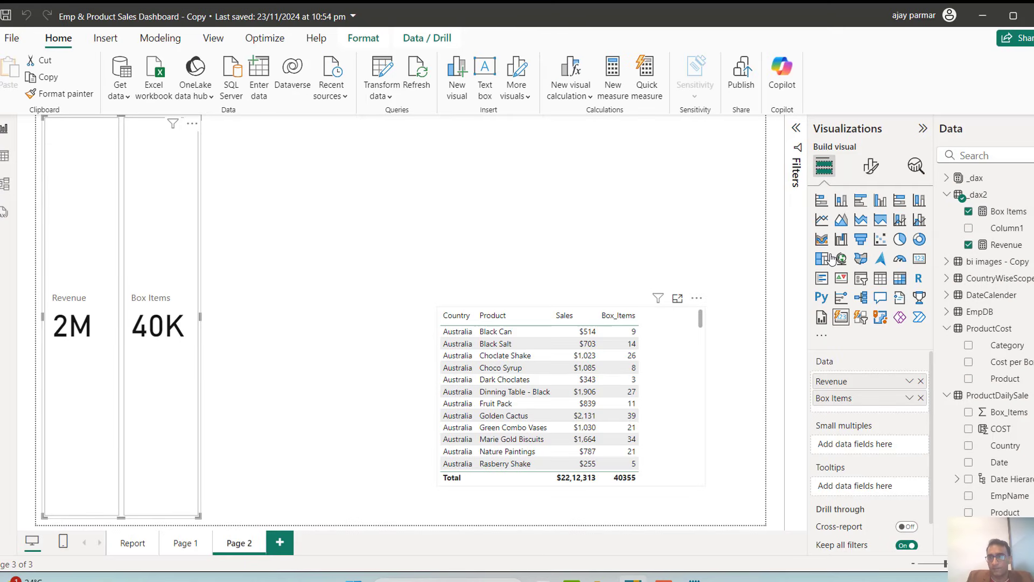
left_click(1010, 211)
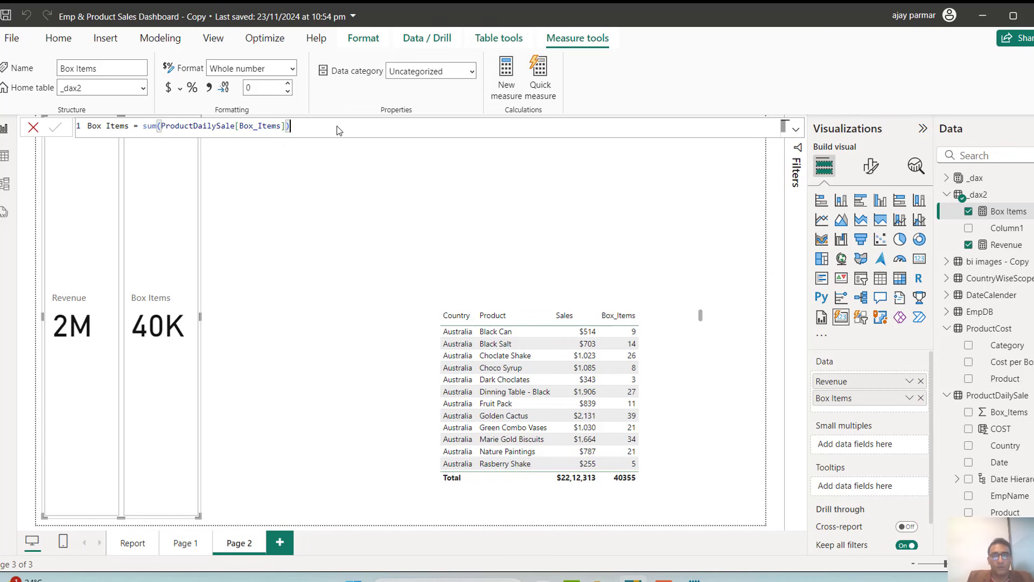
left_click(506, 76)
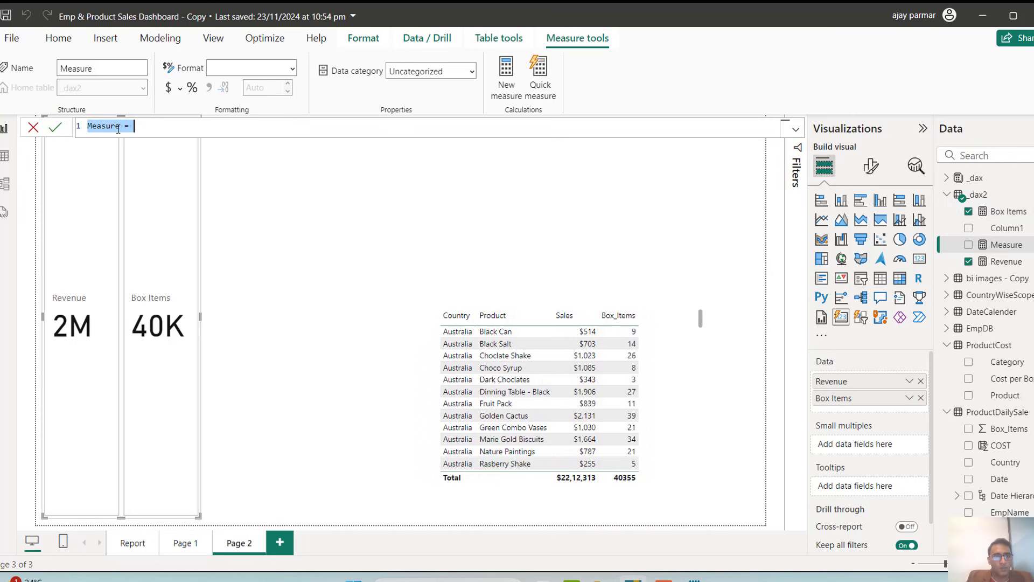
type("Cost = ")
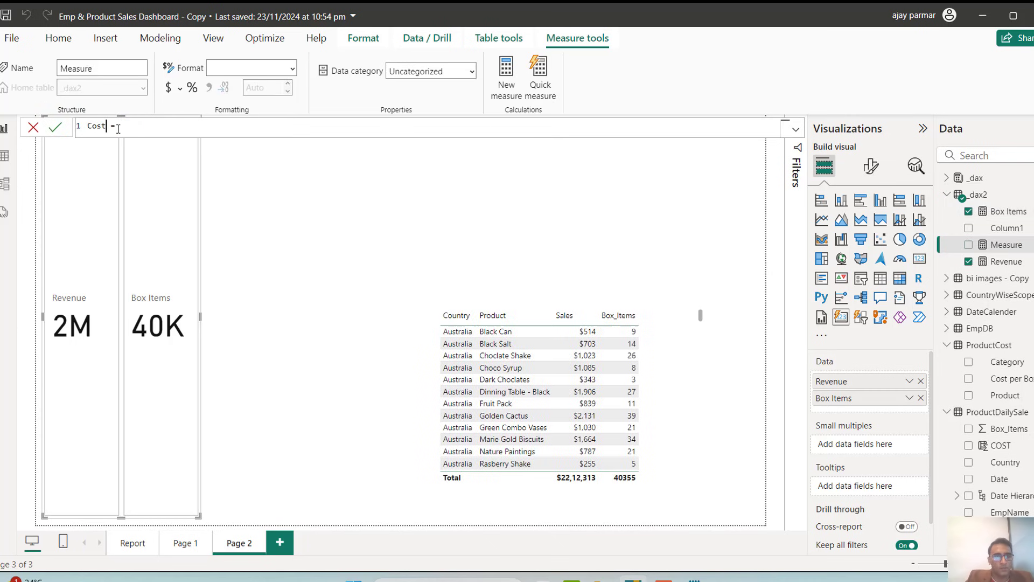
type("su")
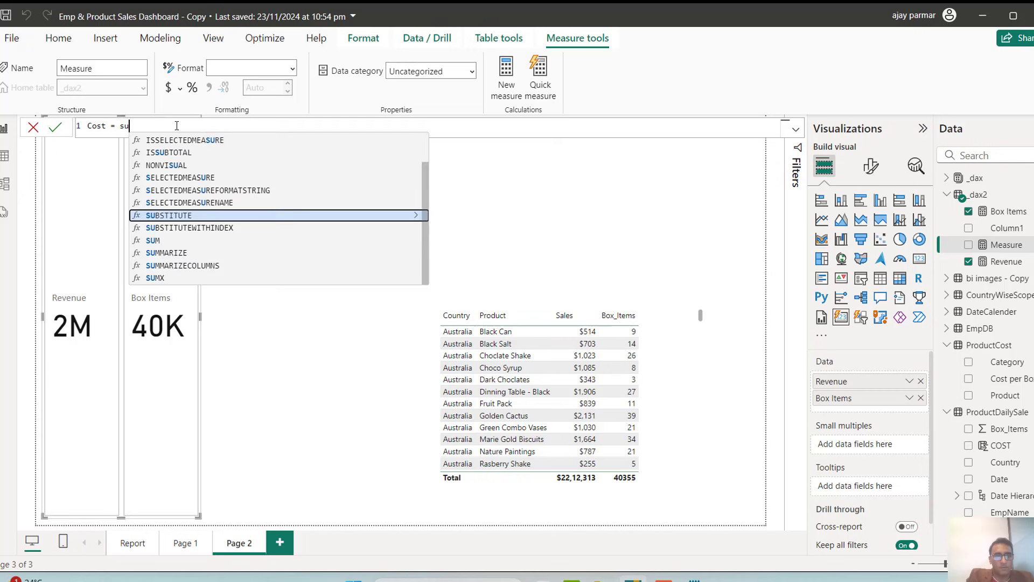
type("m(cost")
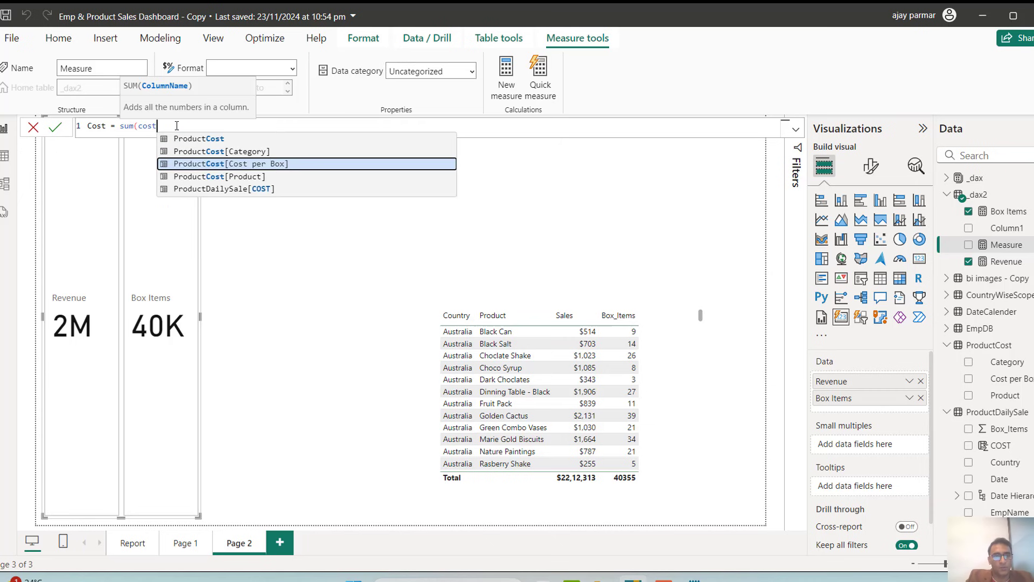
key("Down")
key("Down")
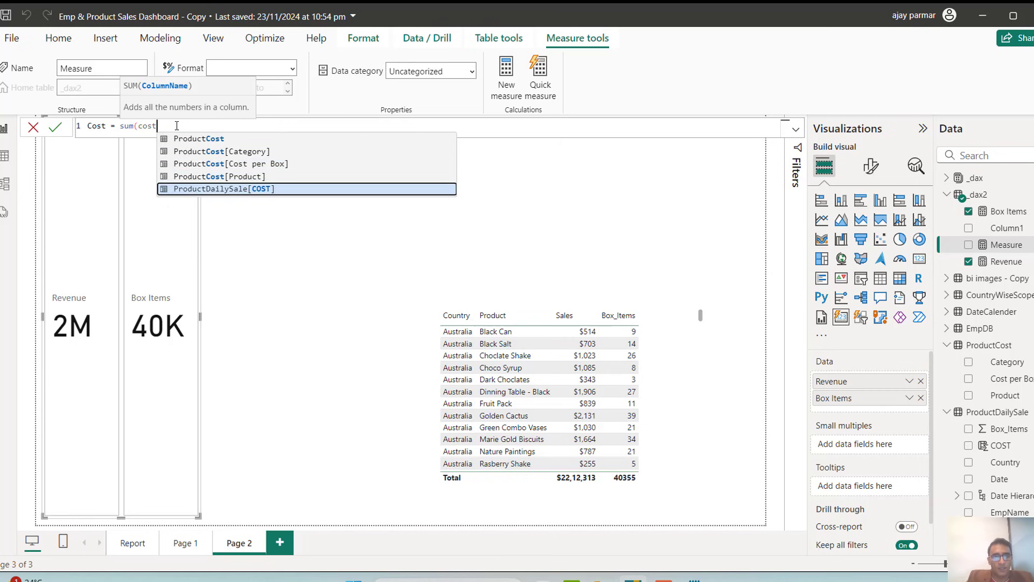
left_click(231, 190)
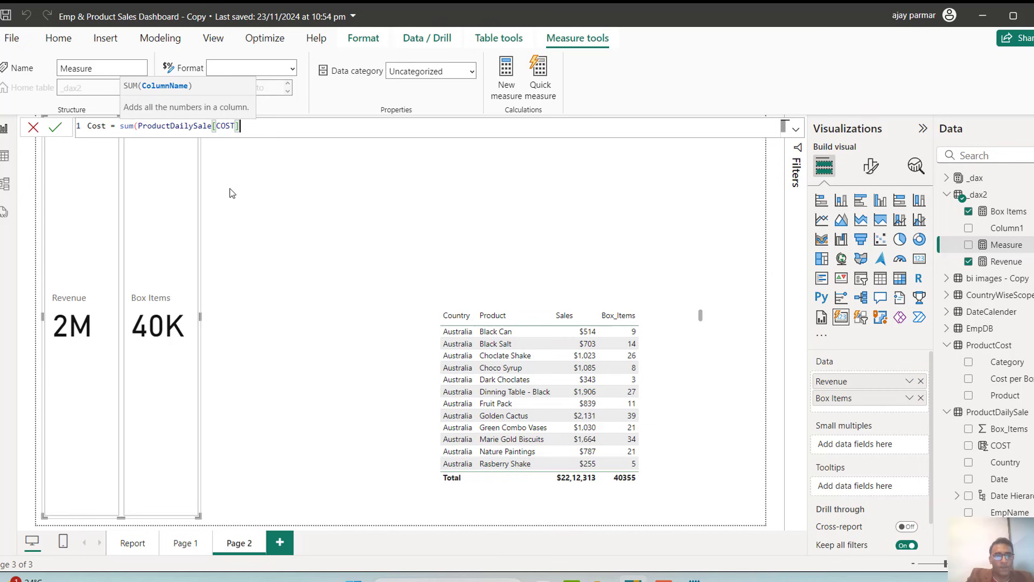
type(")")
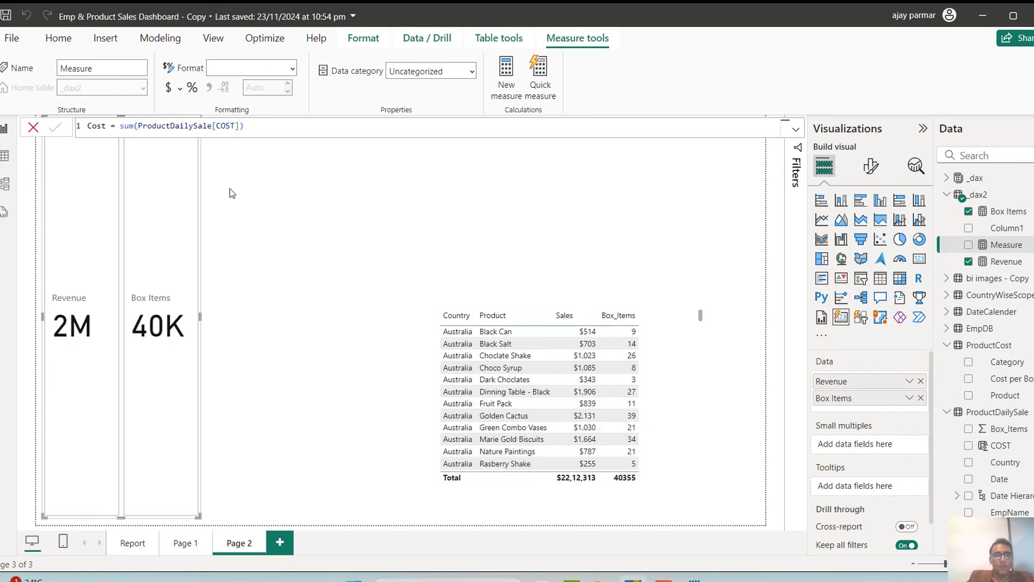
Step: Rename the sum(ProductDailySale[COST]) measure to Expense and add it to the card visual
key("Return")
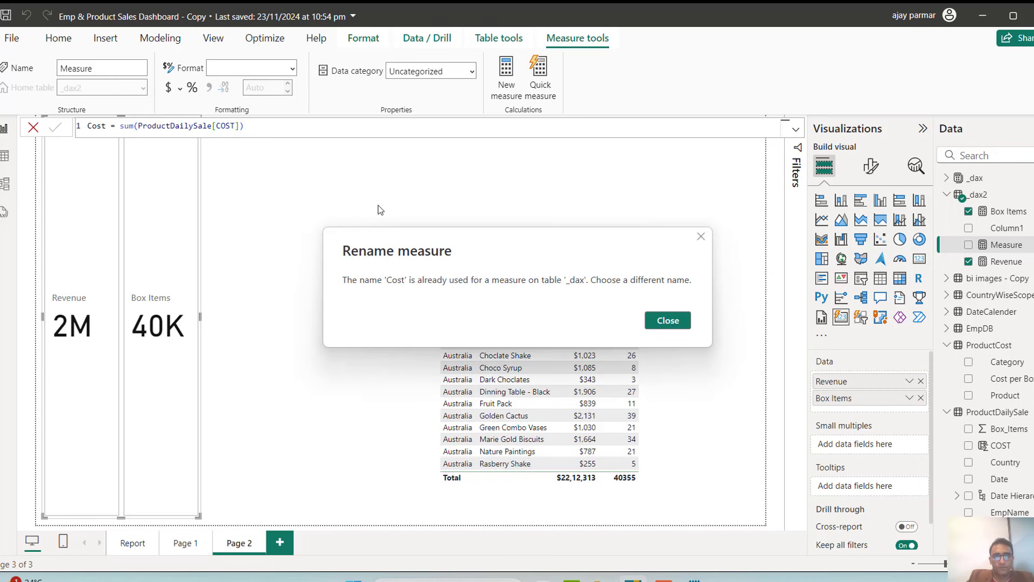
left_click(671, 322)
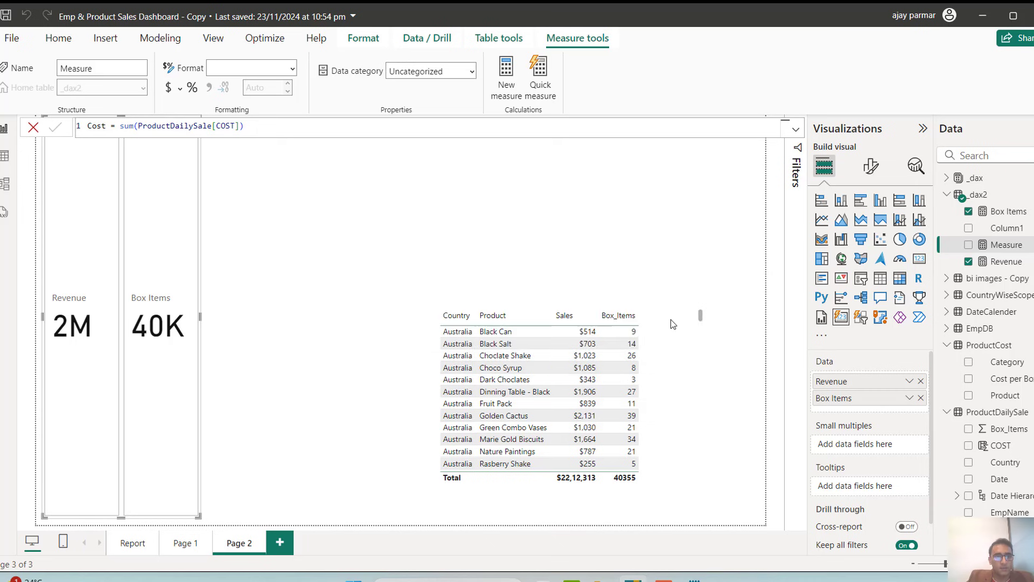
double_click(106, 125)
key("BackSpace")
type("Expe")
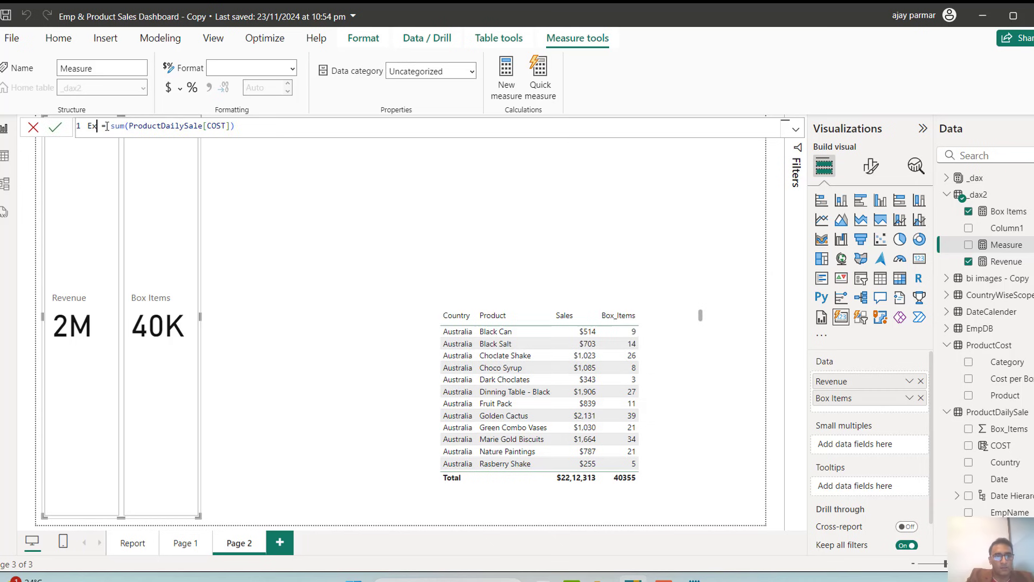
type("nse")
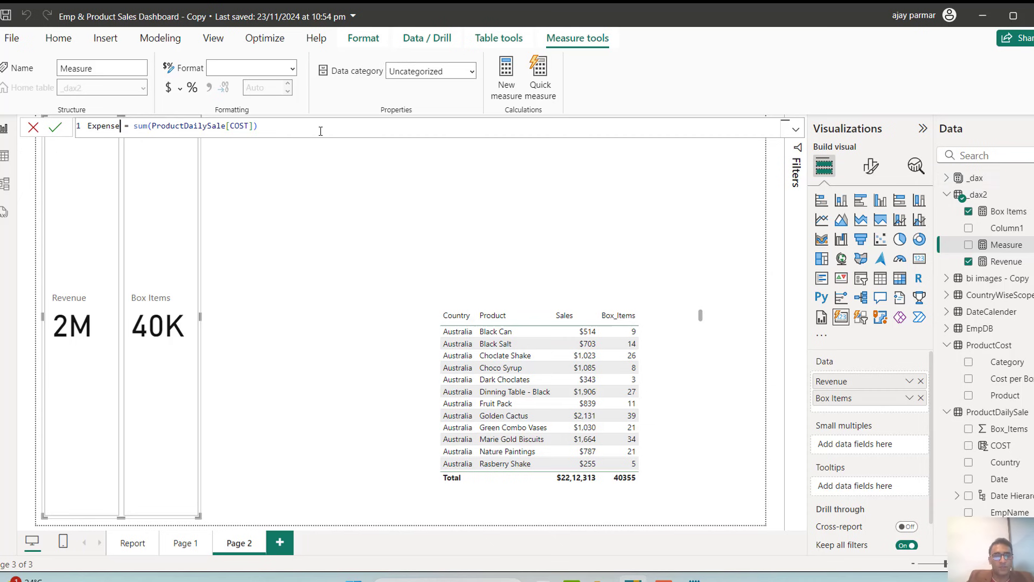
key("Return")
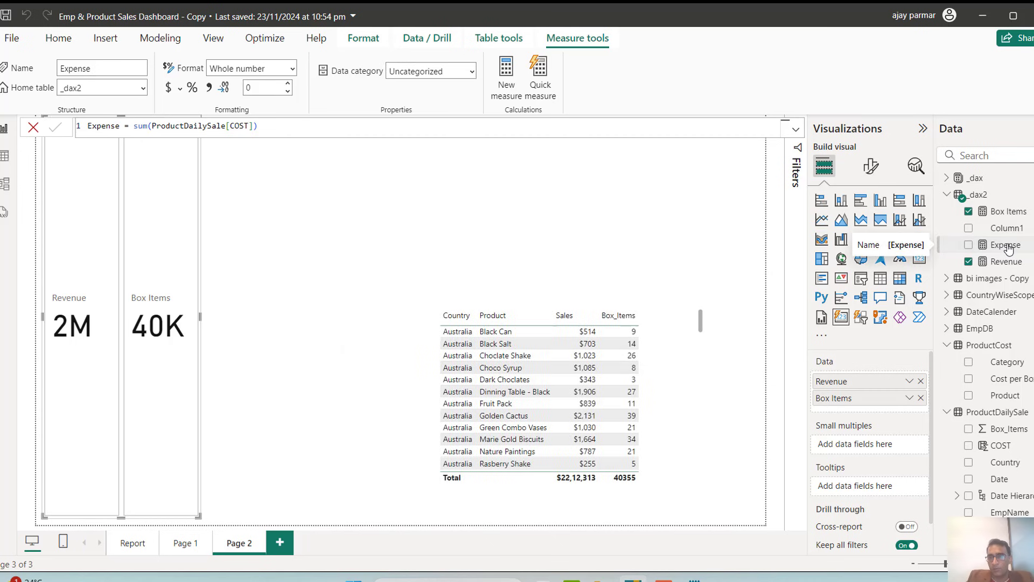
mouse_move(1006, 245)
left_mouse_down()
mouse_move(908, 333)
mouse_move(875, 403)
mouse_move(868, 392)
mouse_move(866, 399)
left_mouse_up()
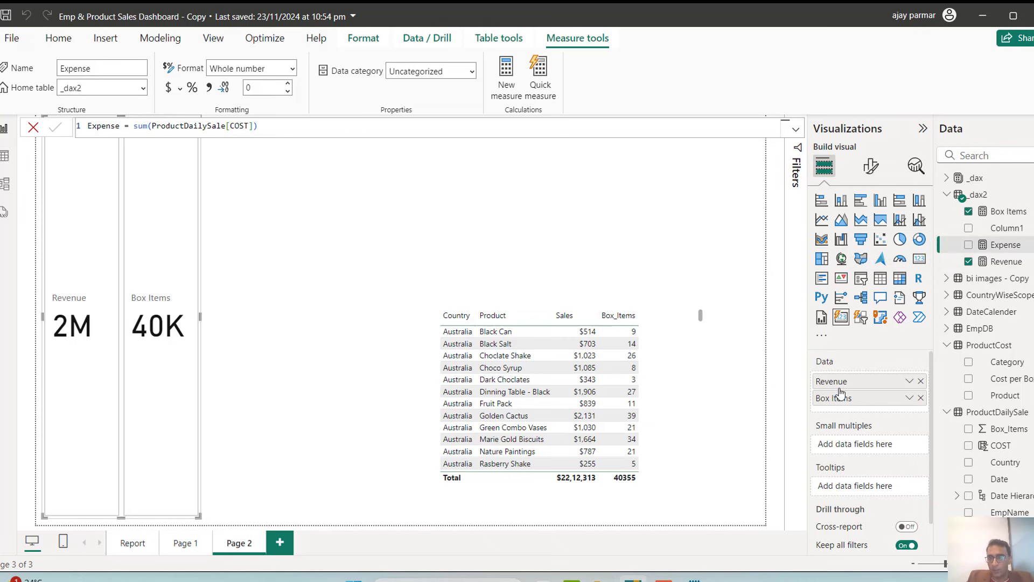
left_click(968, 245)
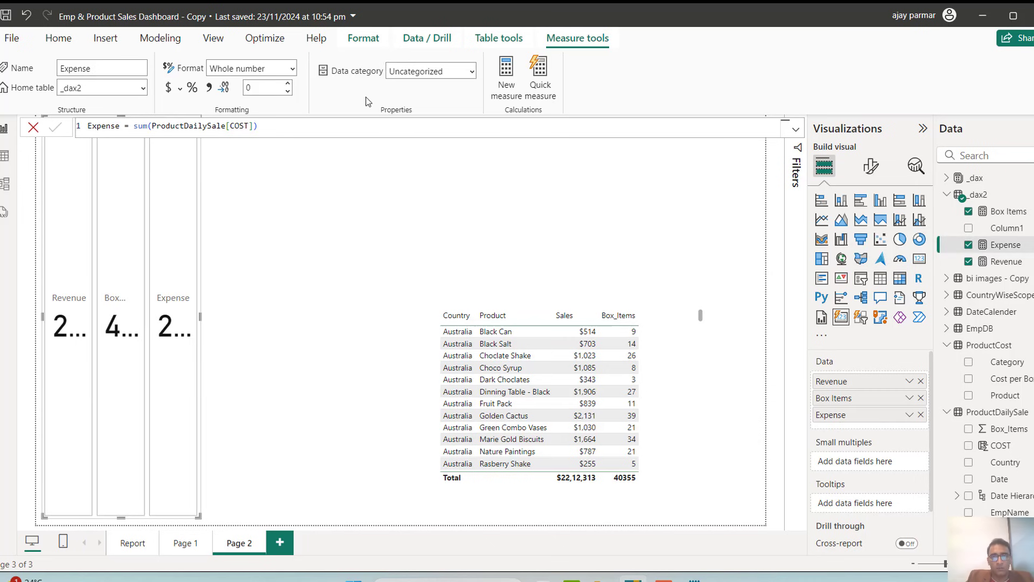
Step: Create a measure in the _dax2 table defined as Proft/Loss = [Revenue]-[Expense]
left_click(507, 78)
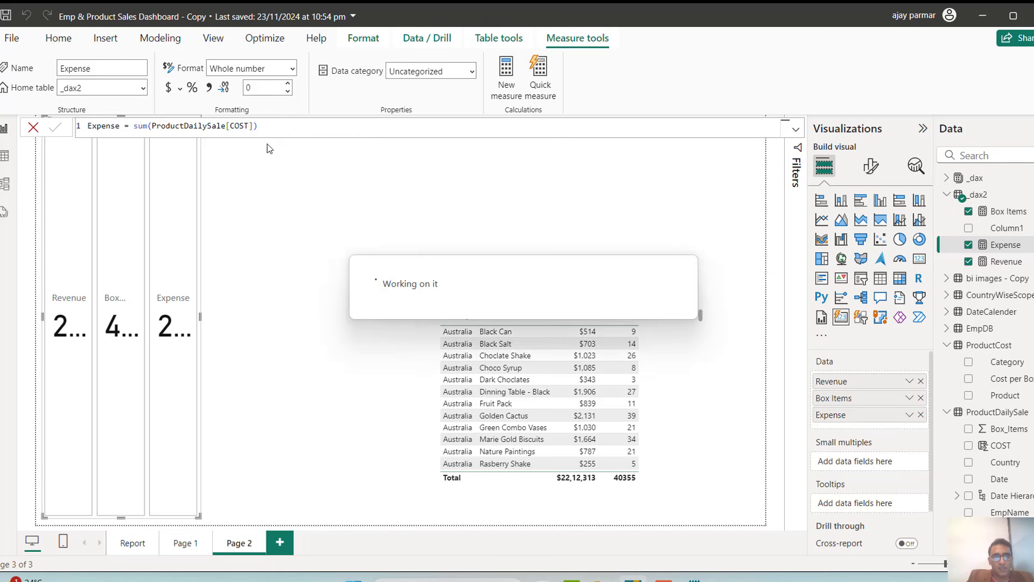
double_click(106, 125)
type("P")
type("rofit")
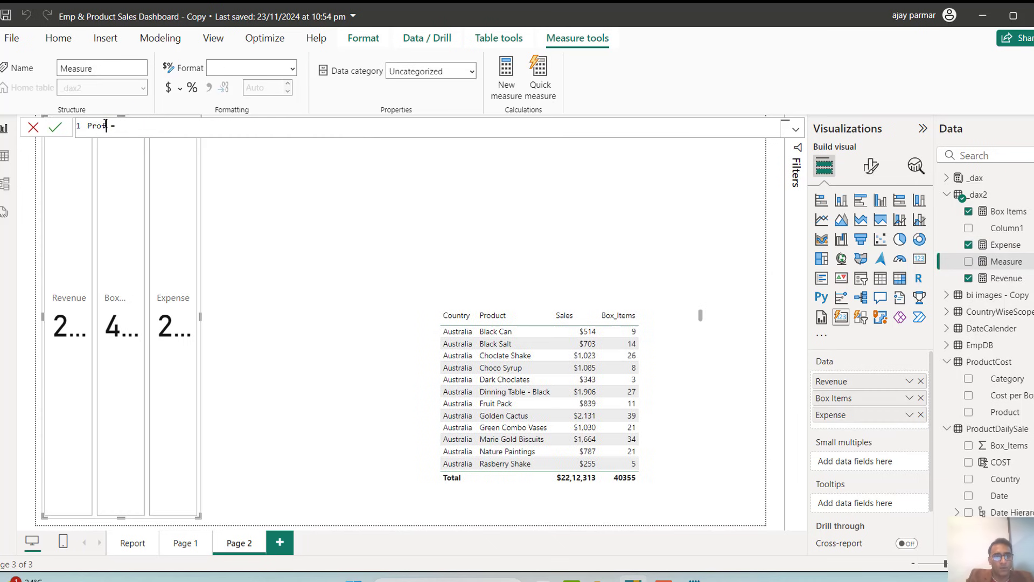
type("/Loss")
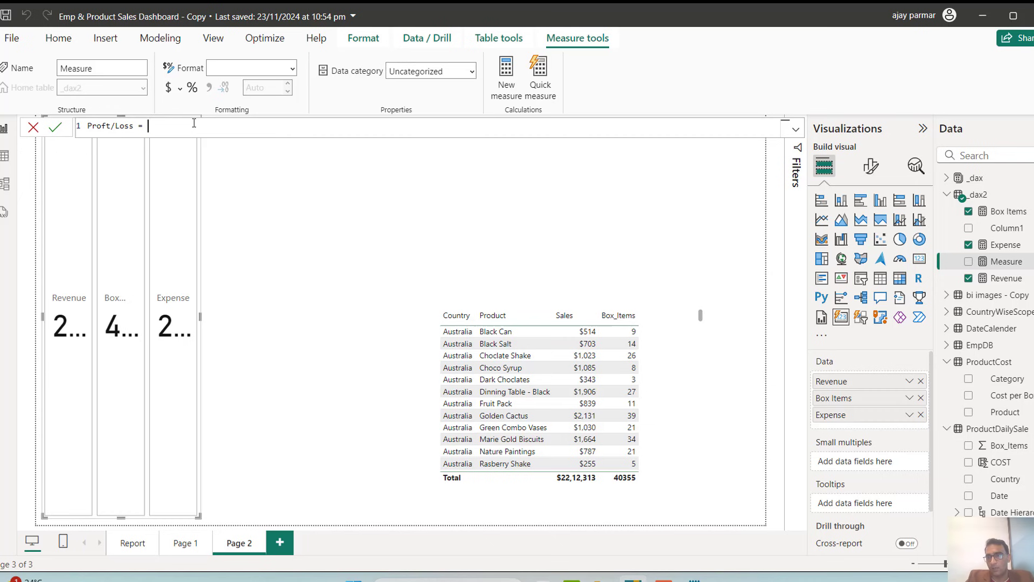
type("REV")
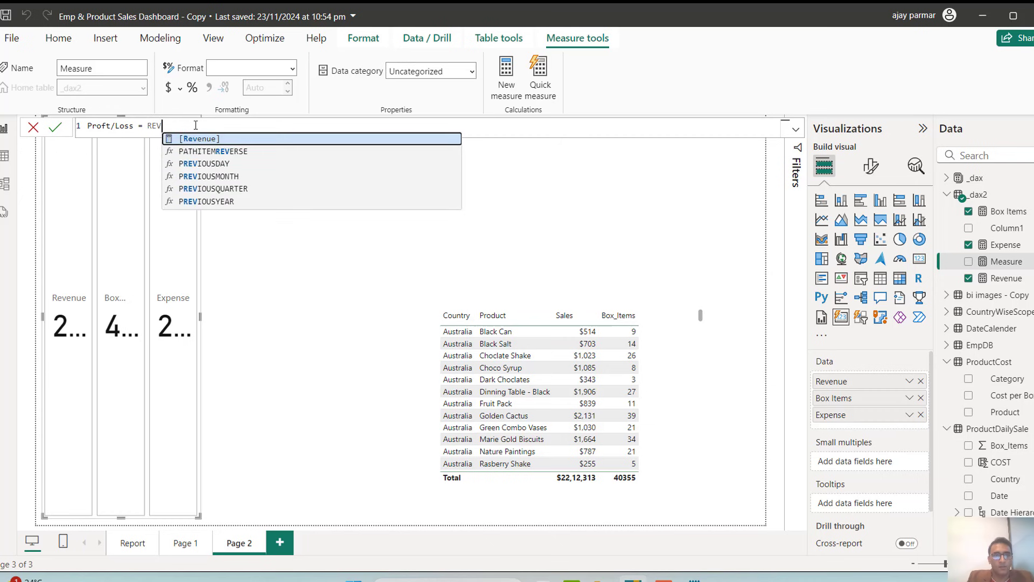
key("Tab")
type("-")
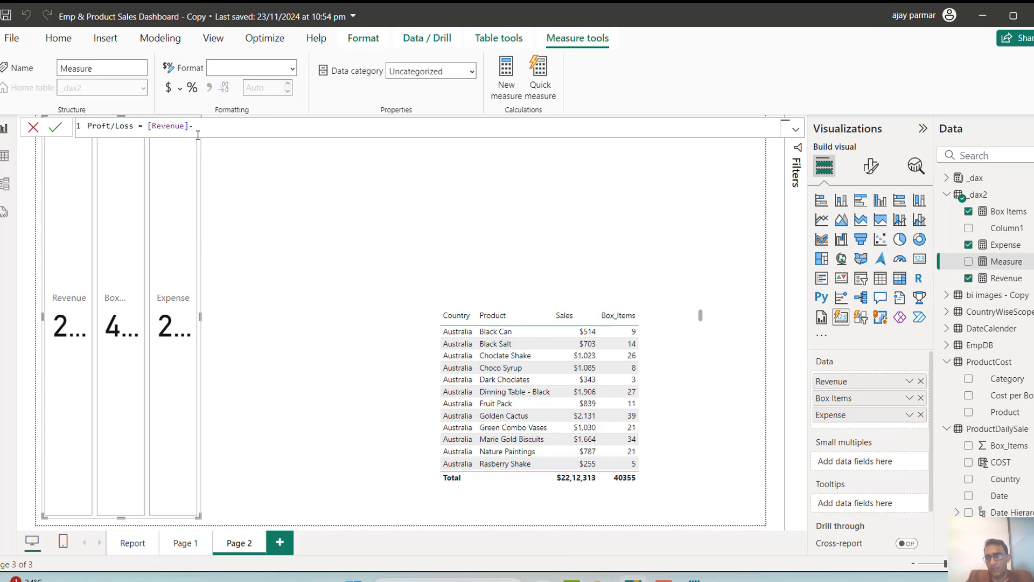
type("EXP")
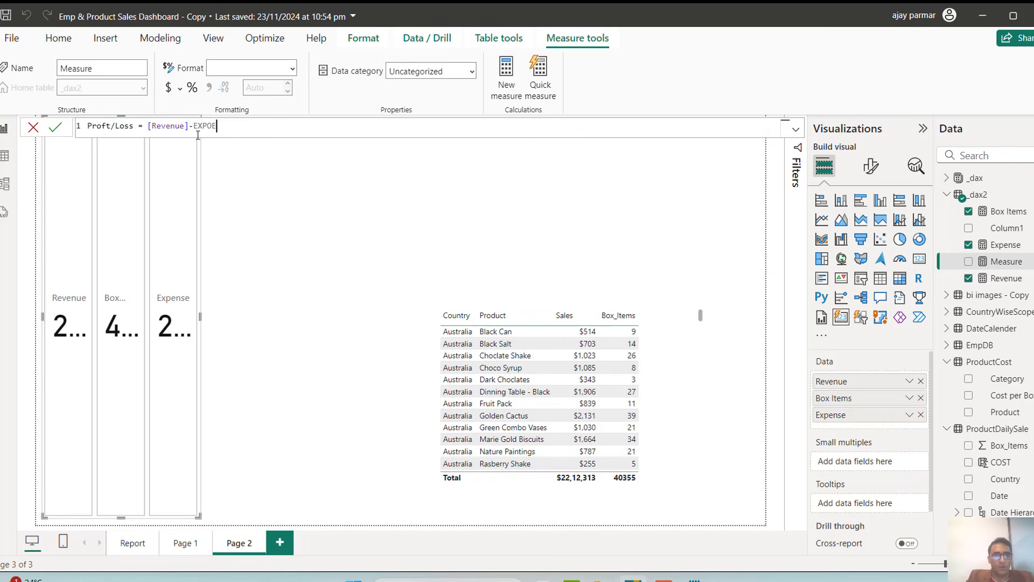
left_click(260, 143)
key("Return")
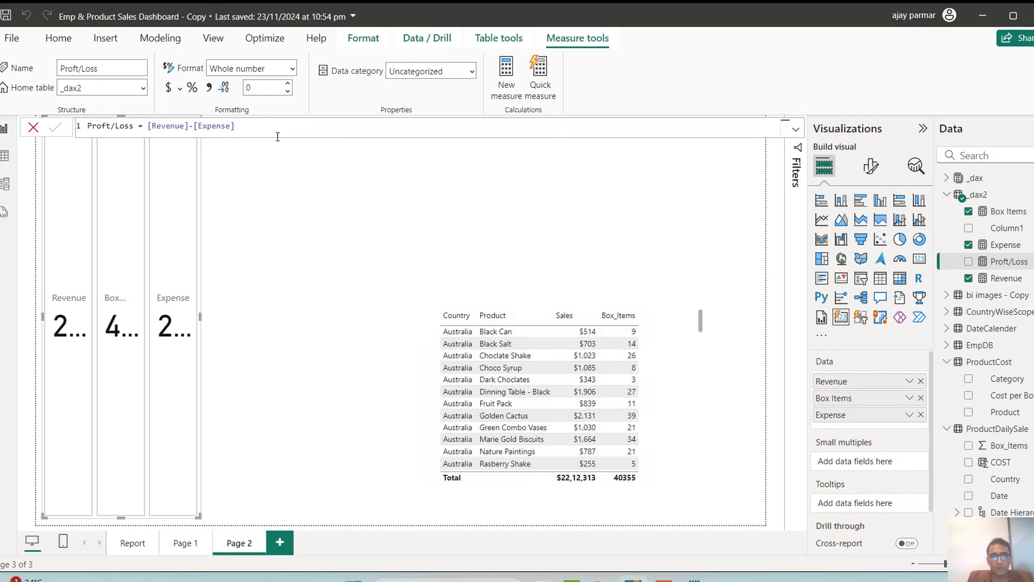
Step: Add the Proft/Loss measure to the card visual and widen the card so its values have more room
left_click(969, 262)
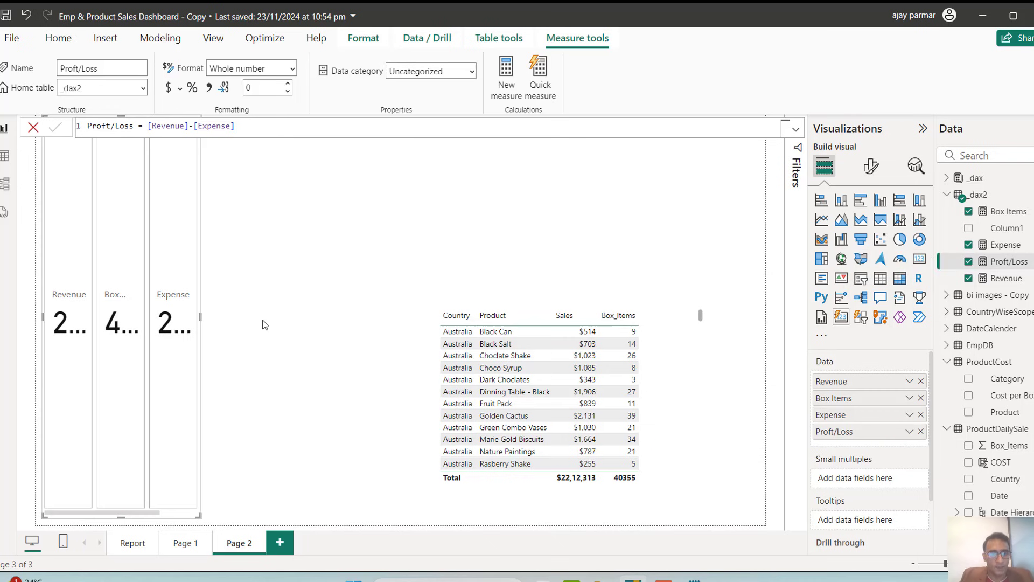
left_click_drag(199, 317, 284, 330)
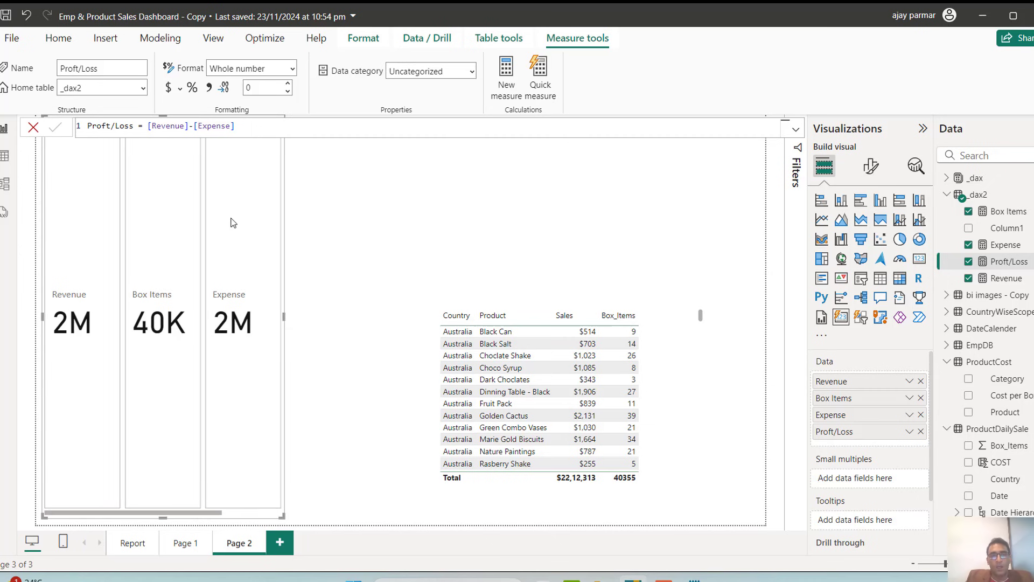
Step: Examine the SHIPPING_STATUS column's formula in the ProductDailySale table, and return to the report page
left_click(4, 156)
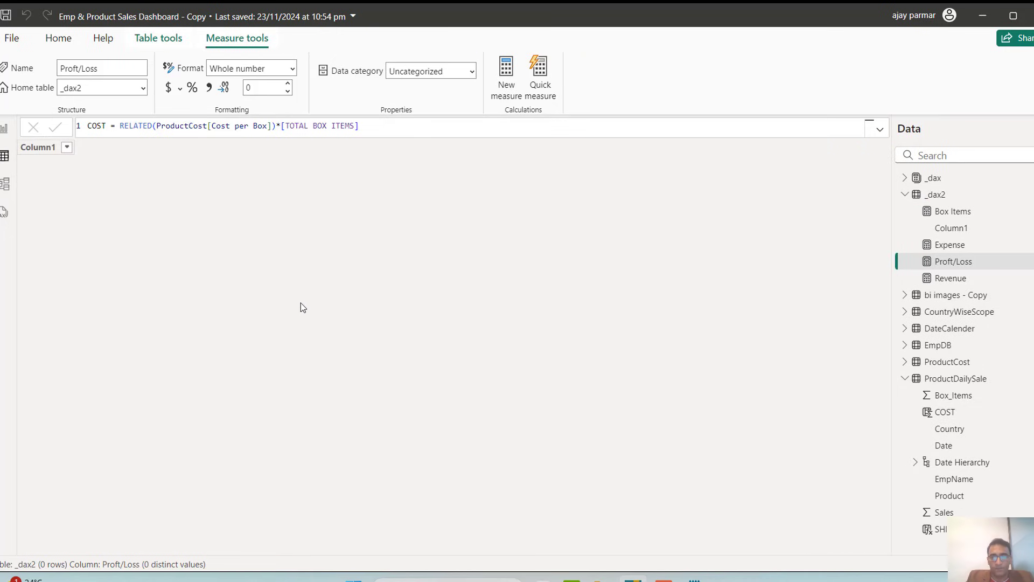
left_click(951, 379)
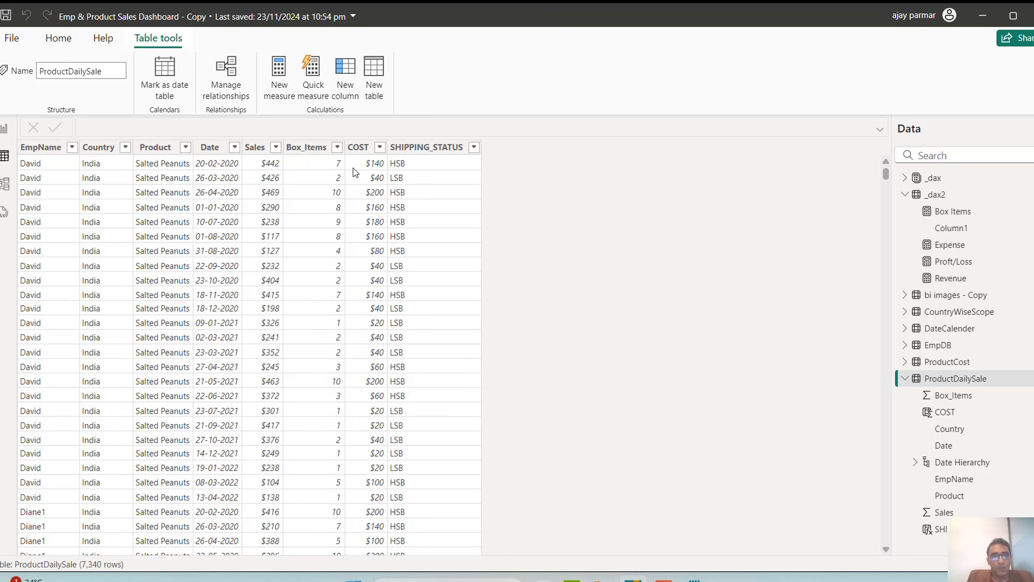
left_click(428, 149)
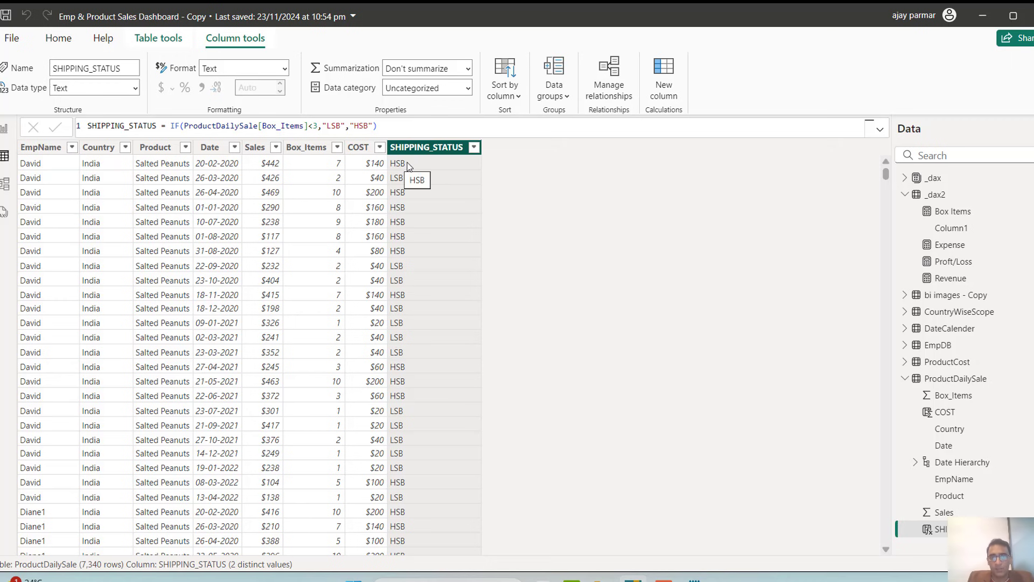
left_click(4, 128)
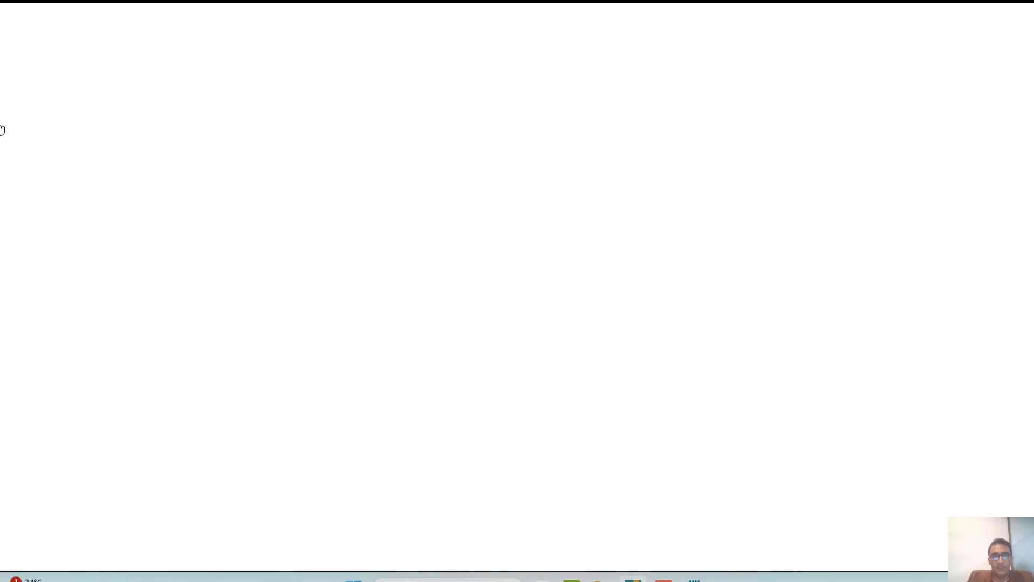
left_click(415, 217)
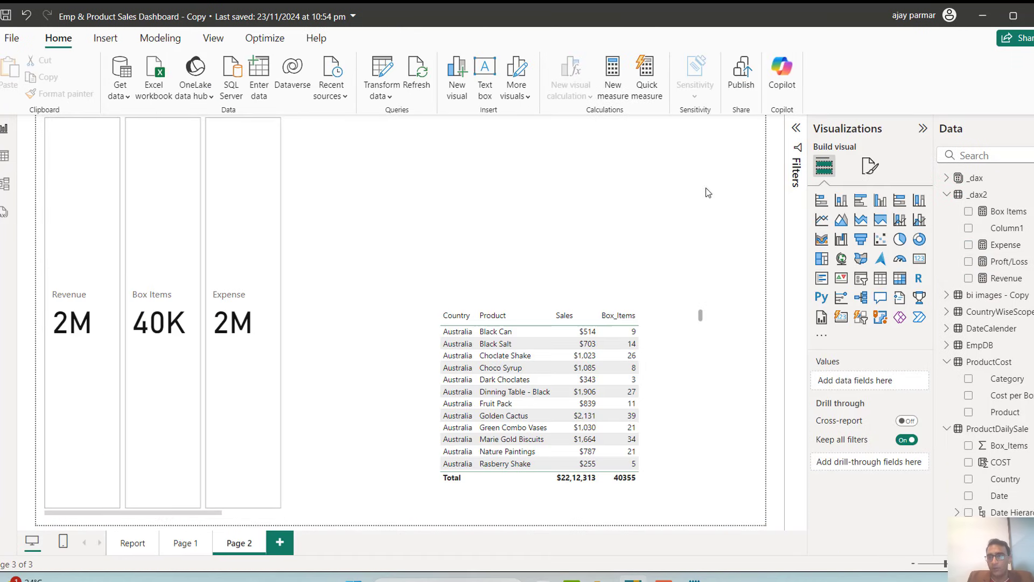
Step: Delete the placeholder Column1 from the _dax2 table in the model
left_click(1008, 211)
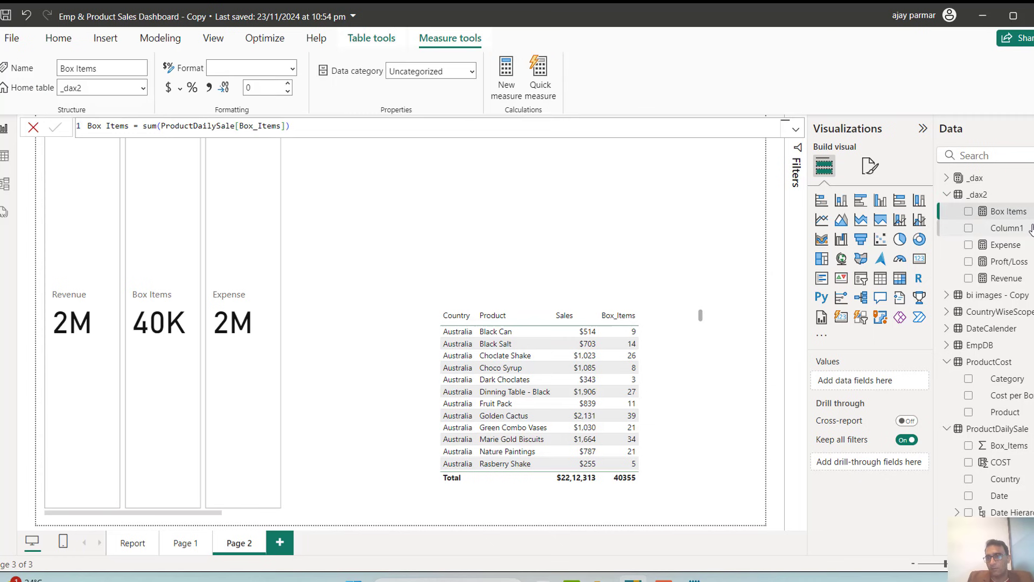
left_click(1027, 211)
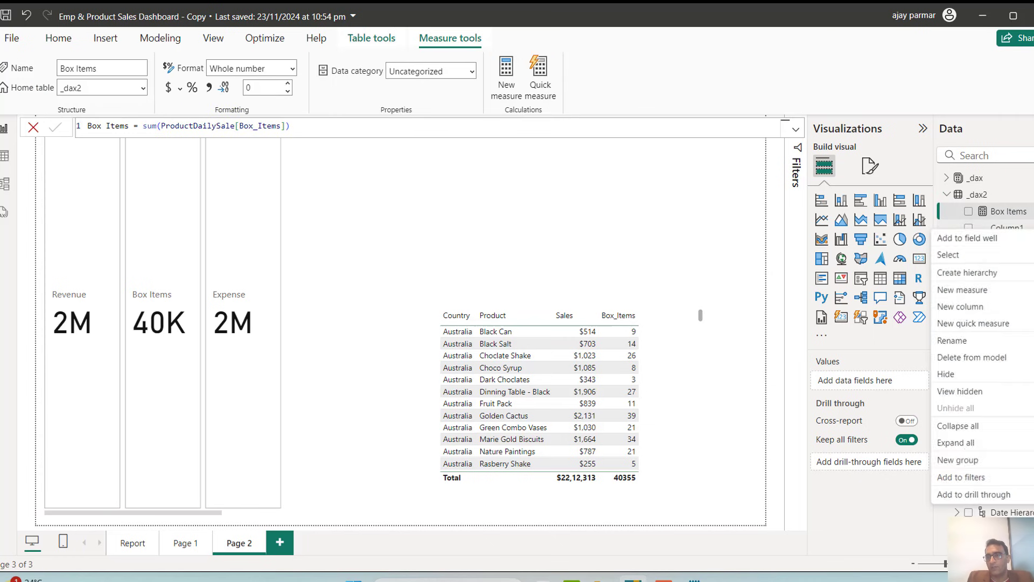
key("Escape")
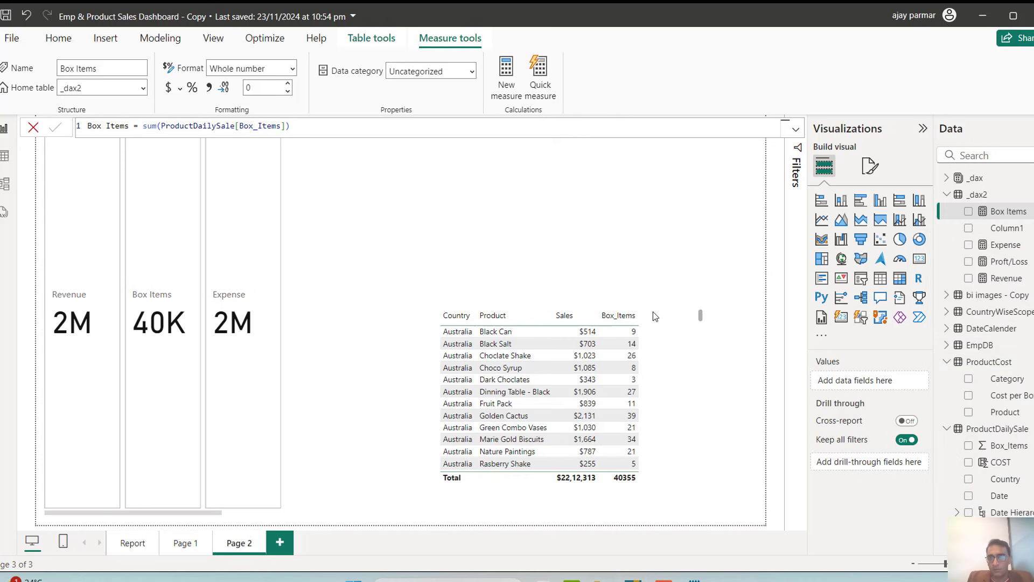
left_click(605, 327)
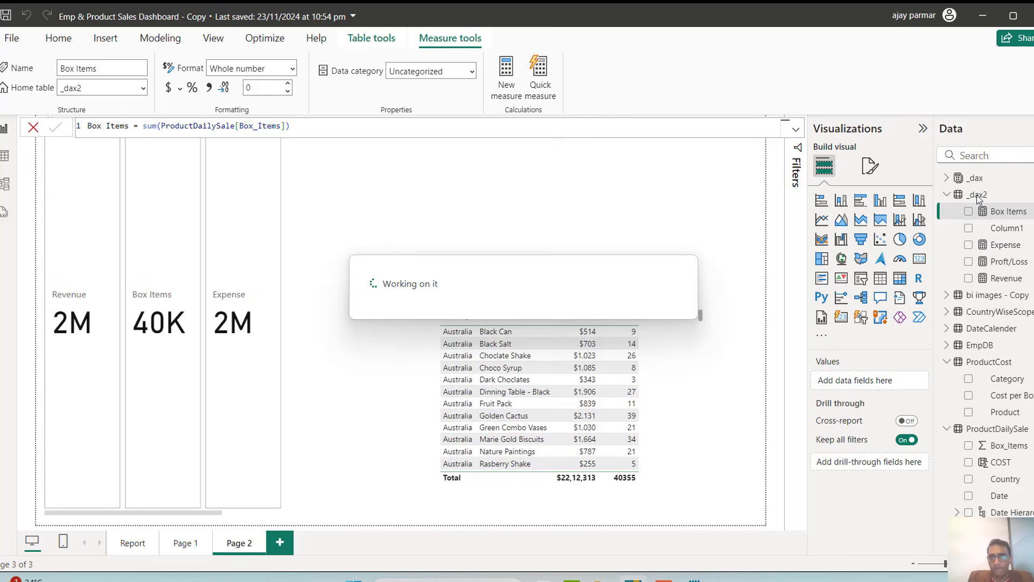
Step: Start a new measure in the _dax2 table with CALCULATE(COUNT(ProductDailySale[SHIPPING_STATUS]), as its expression
left_click(506, 70)
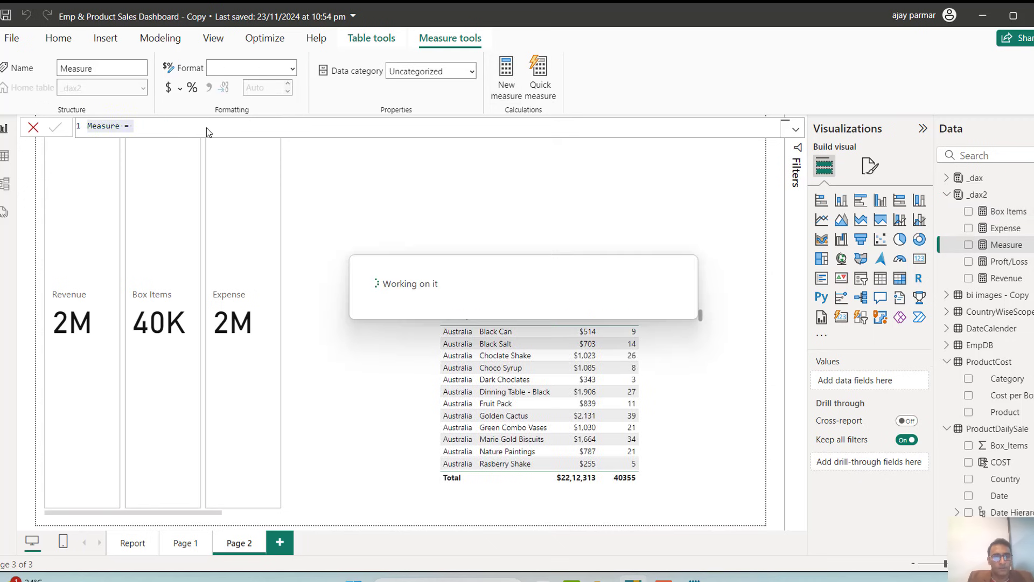
left_click(173, 128)
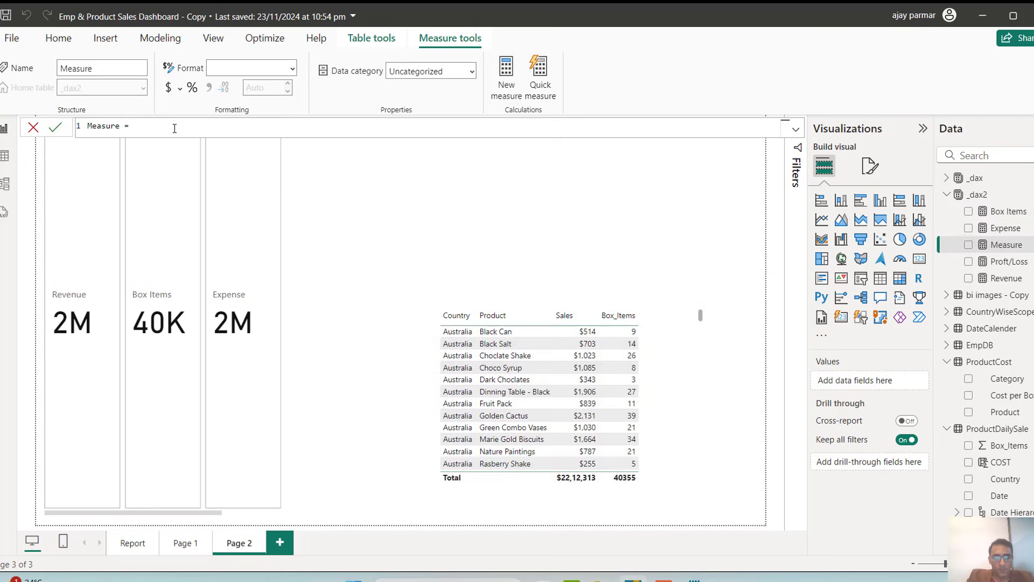
type("Cal")
key("Tab")
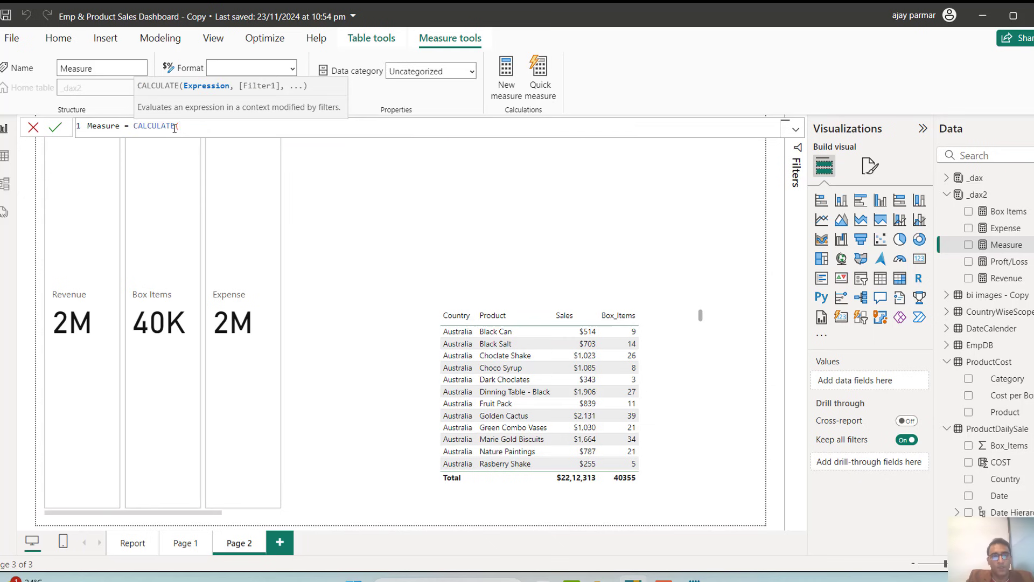
type("Cou")
key("Tab")
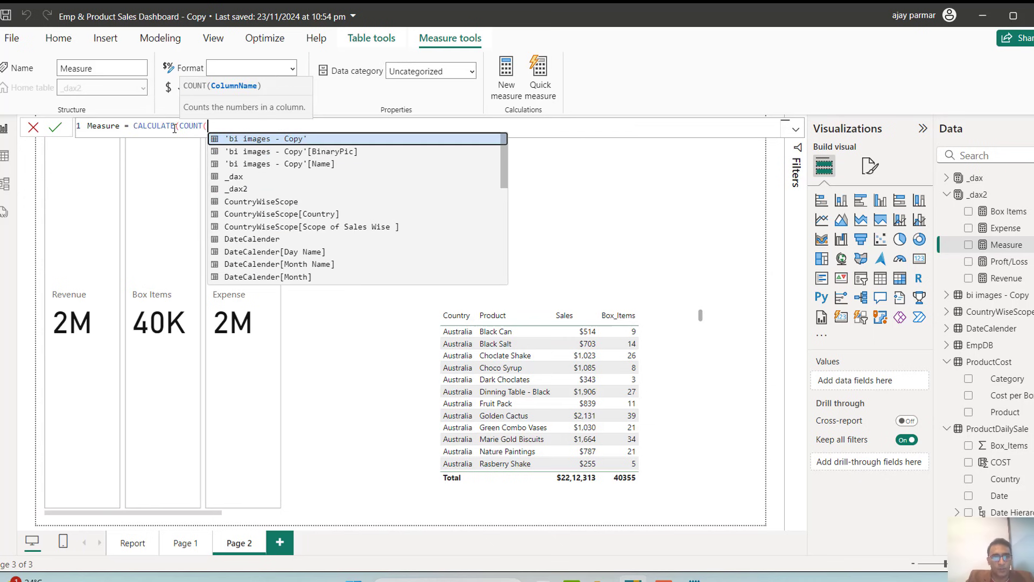
type("ship")
key("Tab")
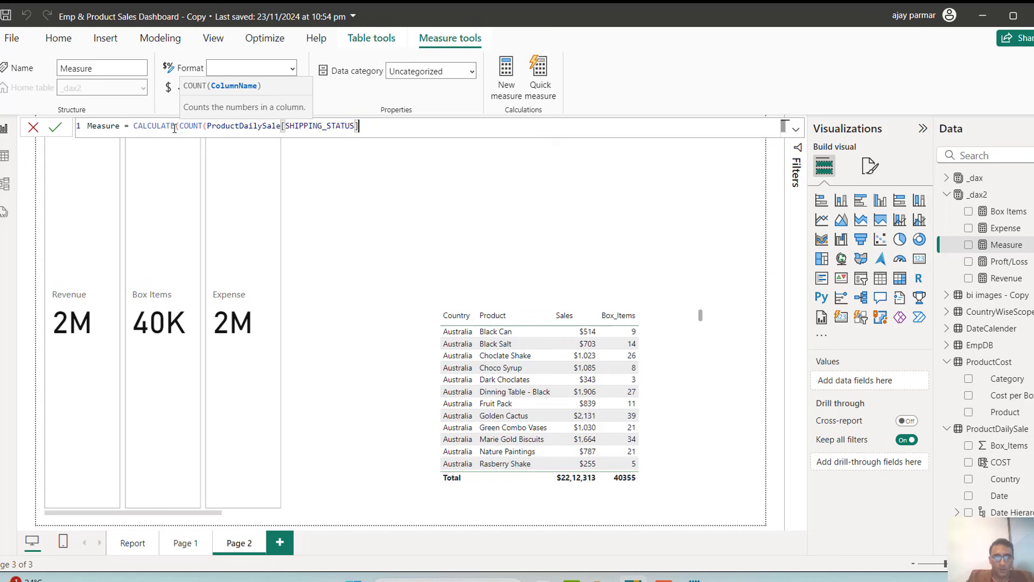
type("),")
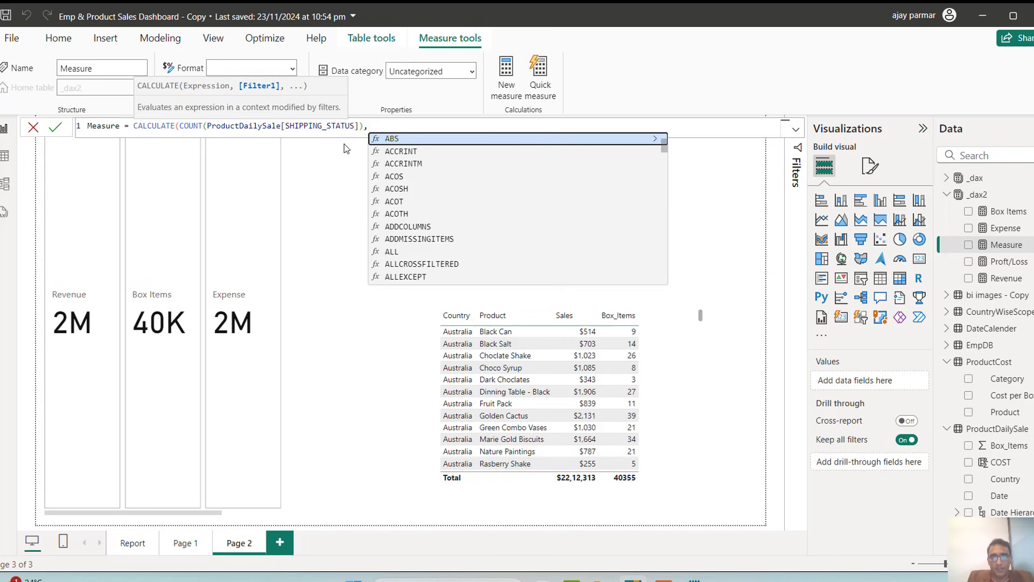
Step: Add the filter argument ProductDailySale[SHIPPING_STATUS]="HSB" to the measure's CALCULATE expression
type("SHP")
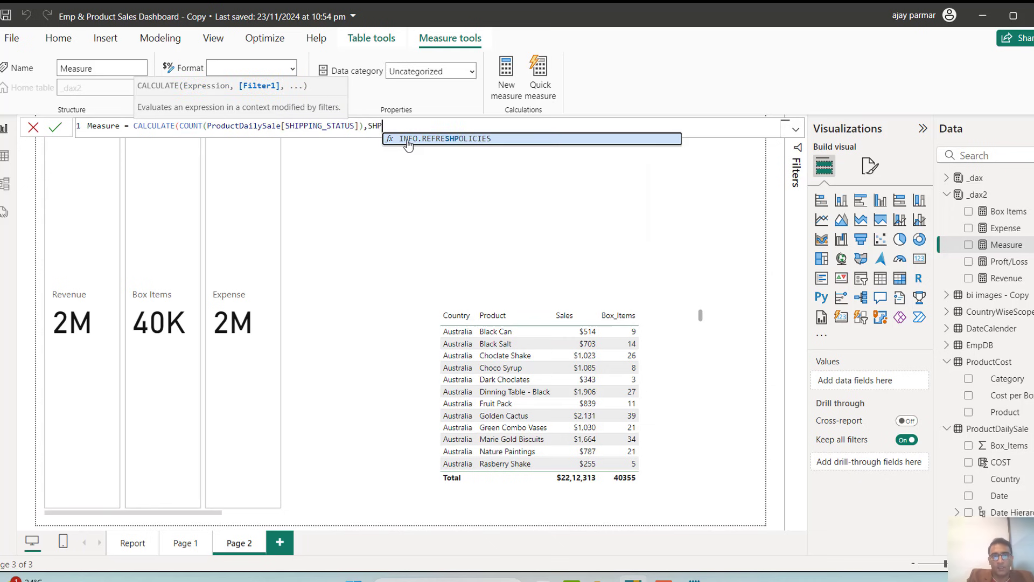
key("BackSpace")
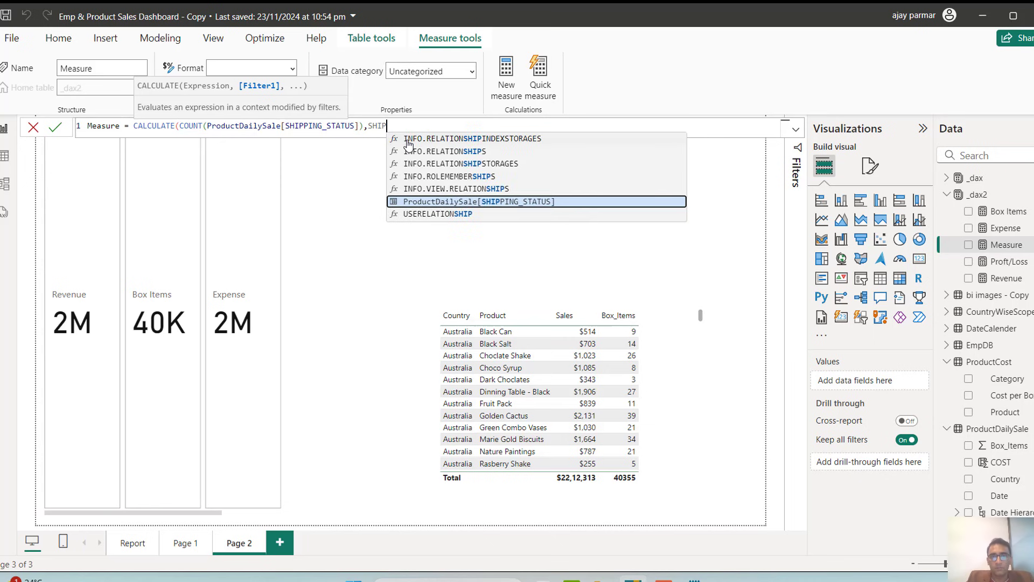
key("Tab")
type("=\"HSB\"")
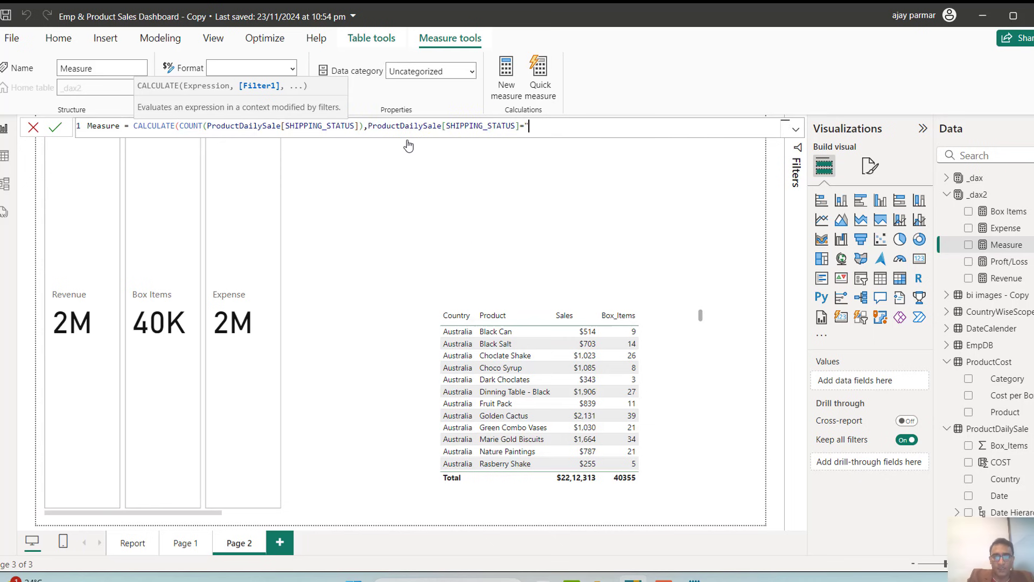
Step: Name the measure High Ship Days, close its CALCULATE expression and commit the formula
double_click(104, 126)
type("Hig")
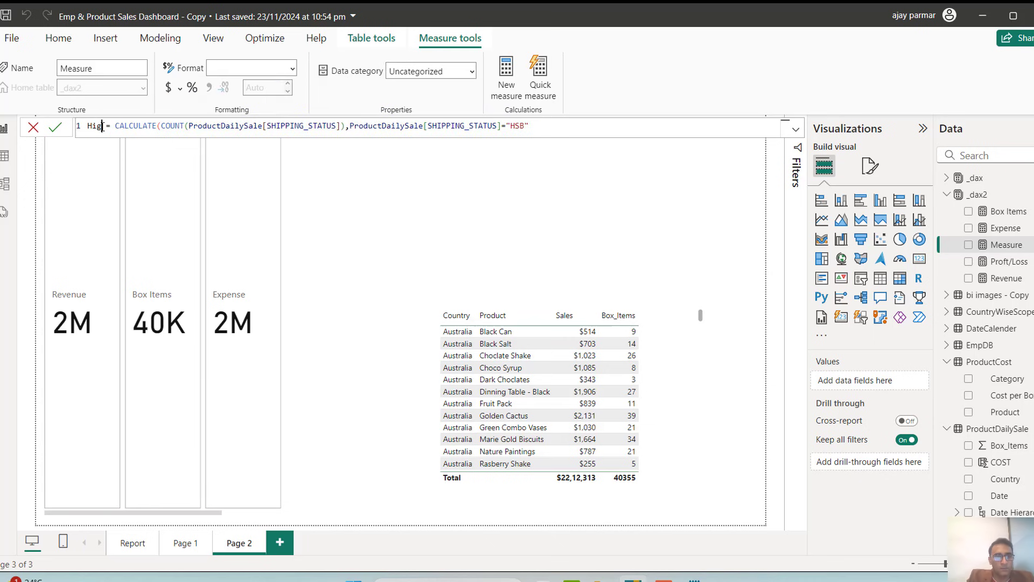
key("BackSpace")
type("gh Ship")
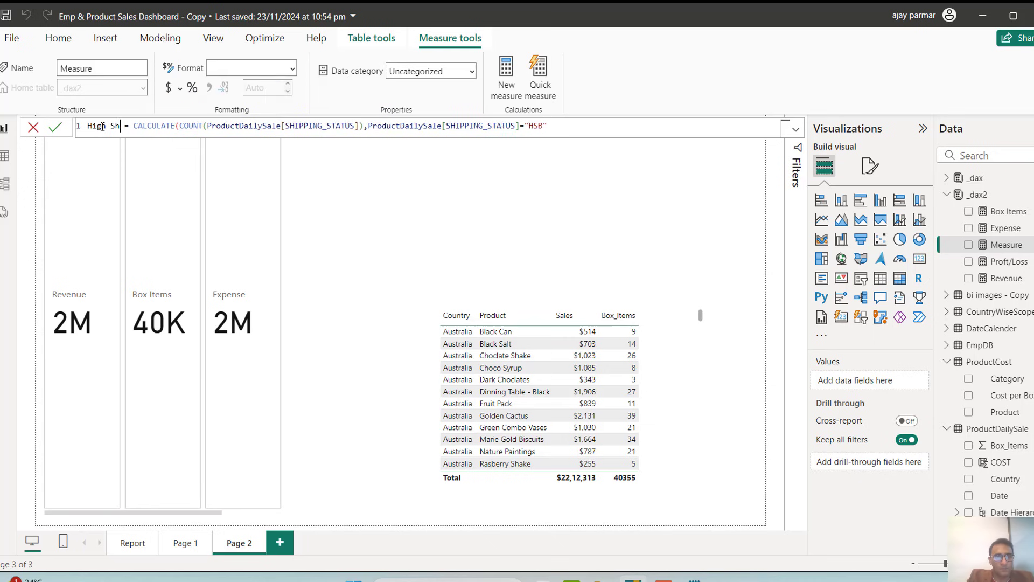
type(" Days")
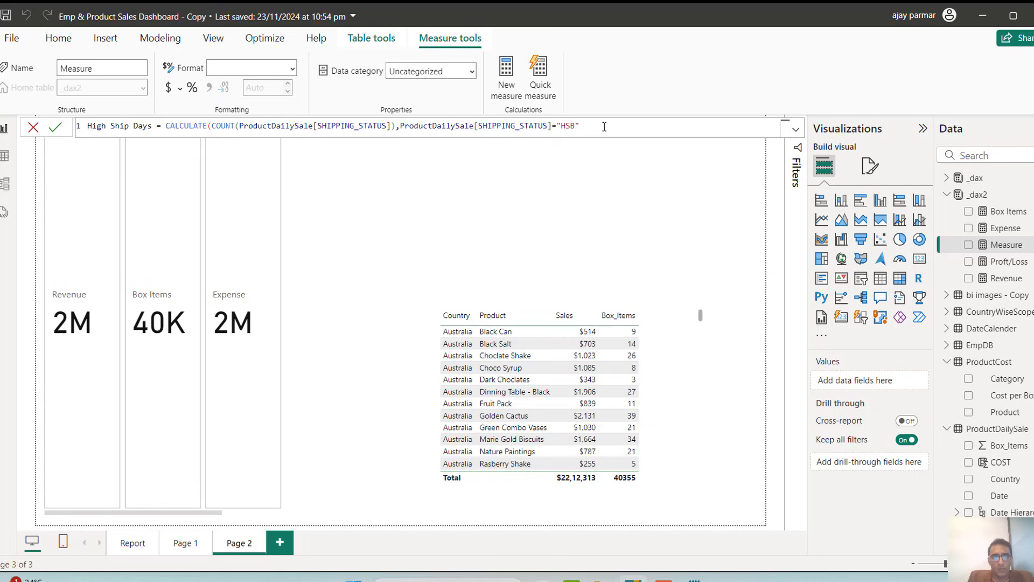
type(")")
key("Return")
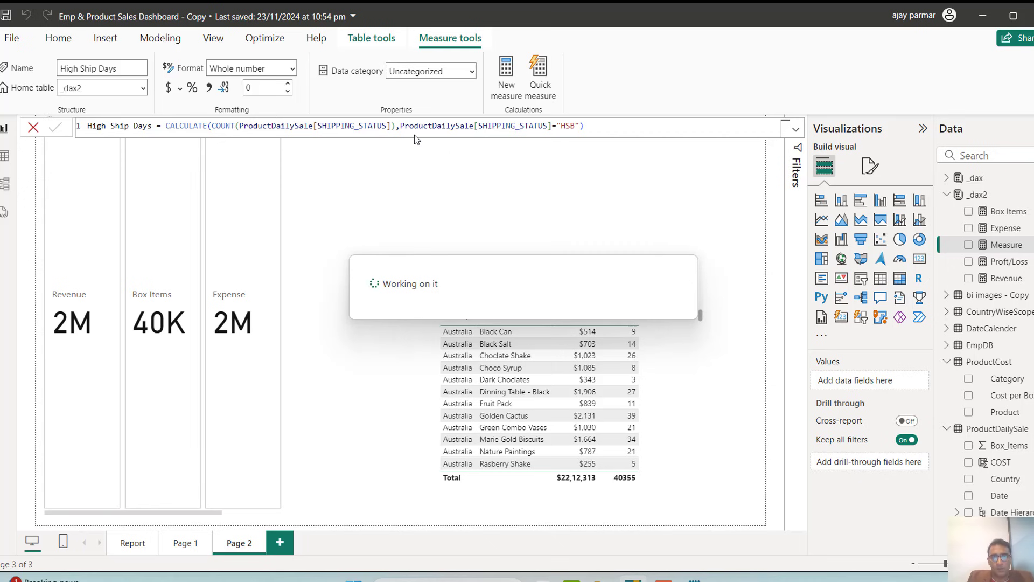
Step: Copy the whole High Ship Days formula into a new measure in the _dax2 table
left_click(89, 129)
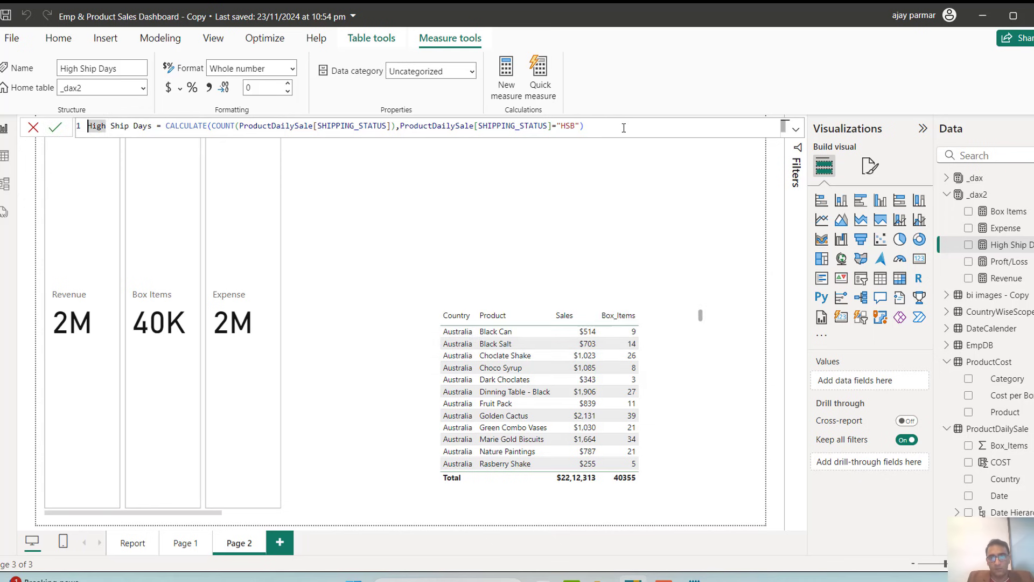
key("ctrl+a")
key("ctrl+c")
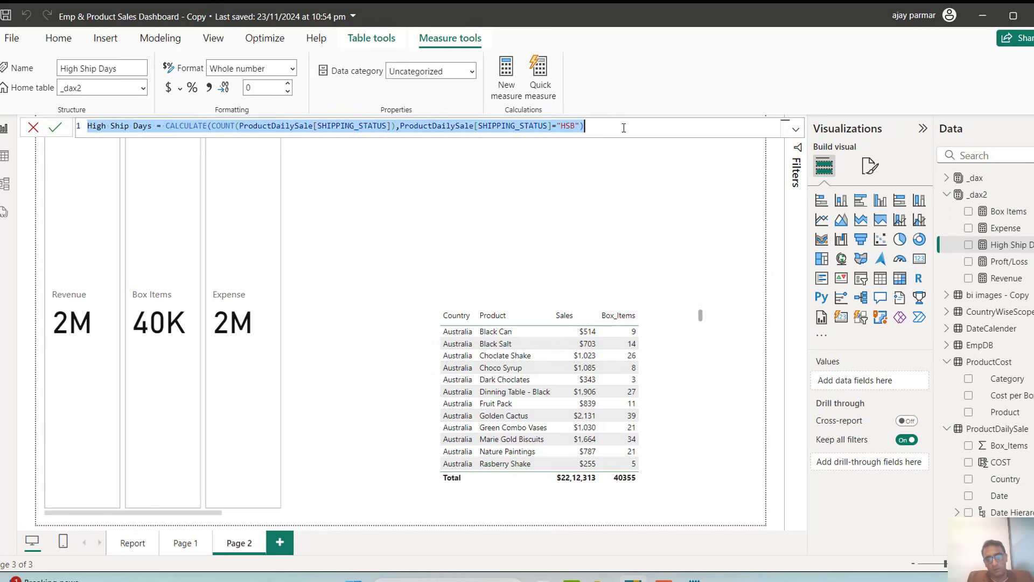
left_click(508, 79)
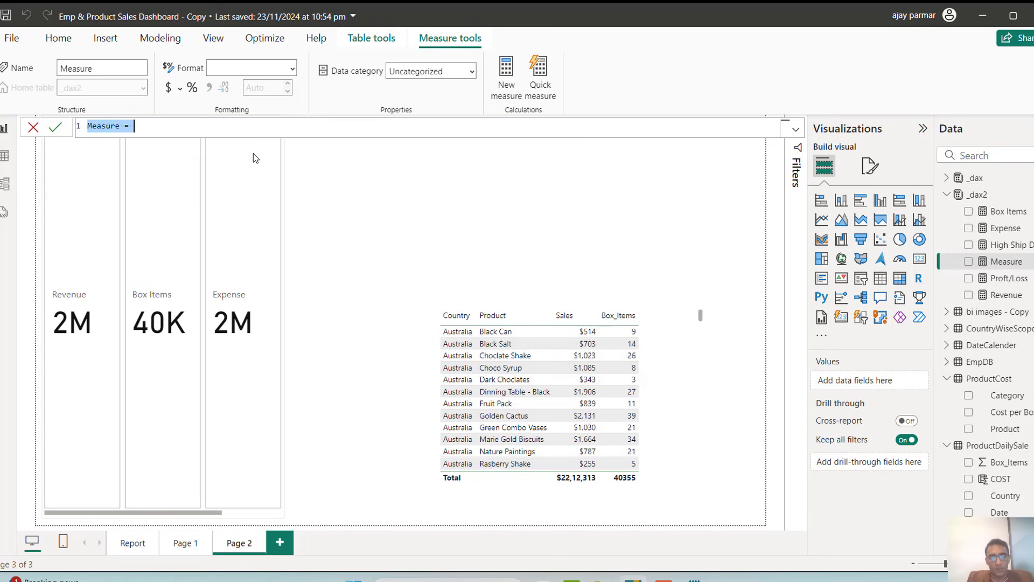
key("ctrl+v")
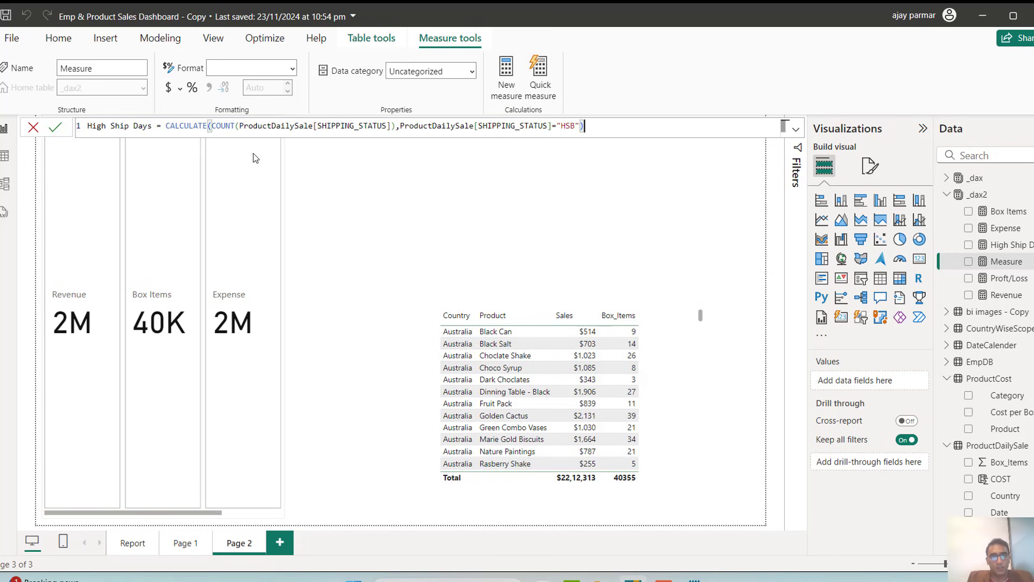
Step: Change the copied formula's filter value to "LSB", name the measure Low Ship Days and commit it
double_click(567, 125)
type("1")
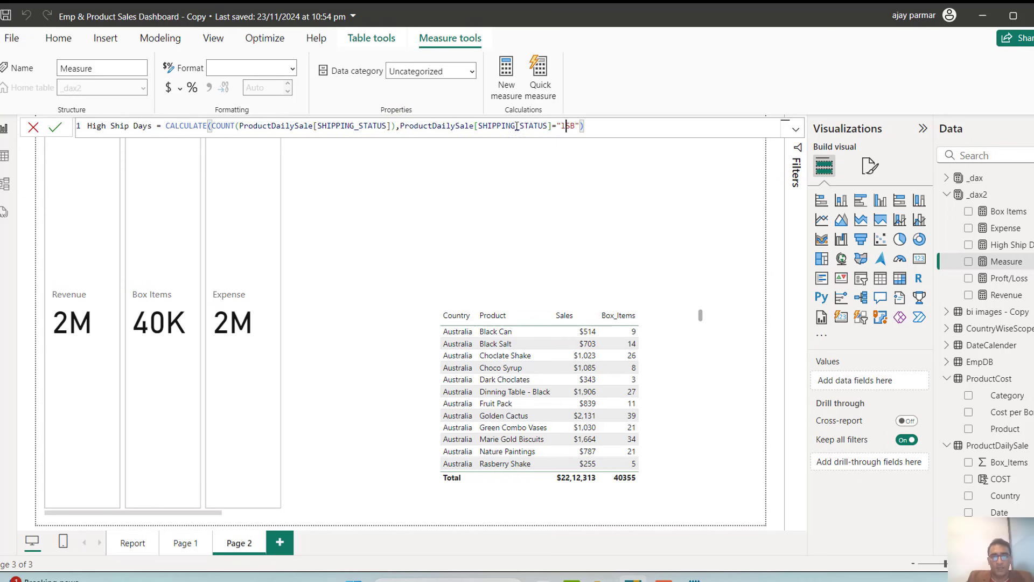
key("BackSpace")
type("L")
key("Return")
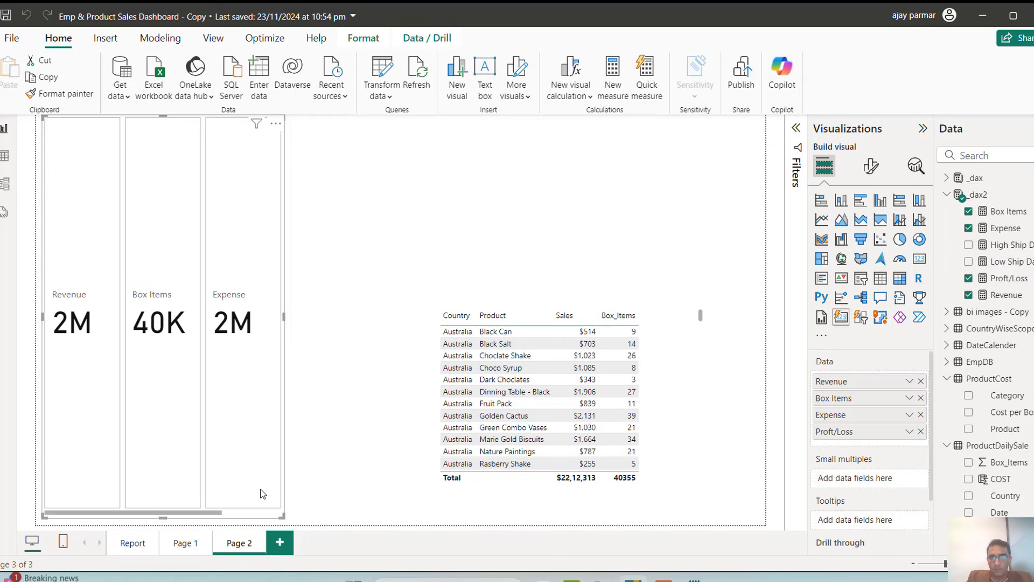
Step: Add the Low Ship Days and High Ship Days measures to the card visual after Proft/Loss
left_click_drag(1009, 262, 861, 446)
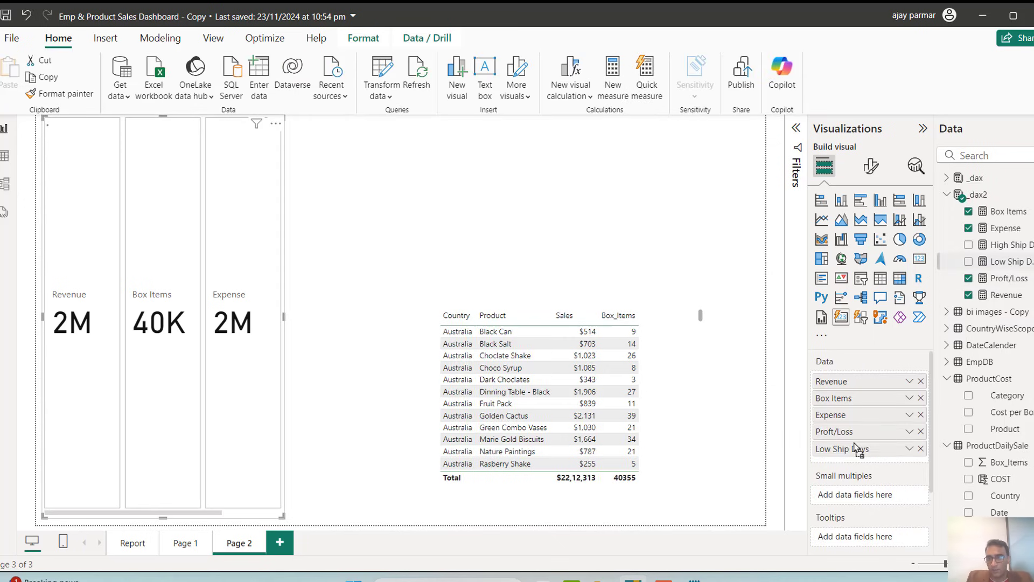
left_click_drag(1013, 248, 863, 457)
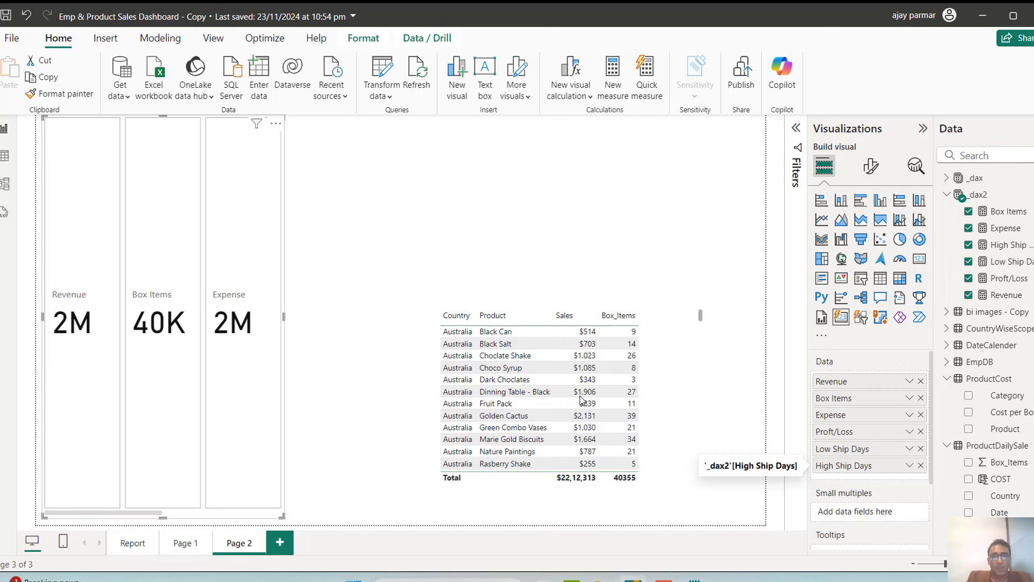
Step: Delete the table visual listing Country, Product, Sales and Box_Items from the page
left_click(684, 366)
left_click_drag(683, 366, 716, 376)
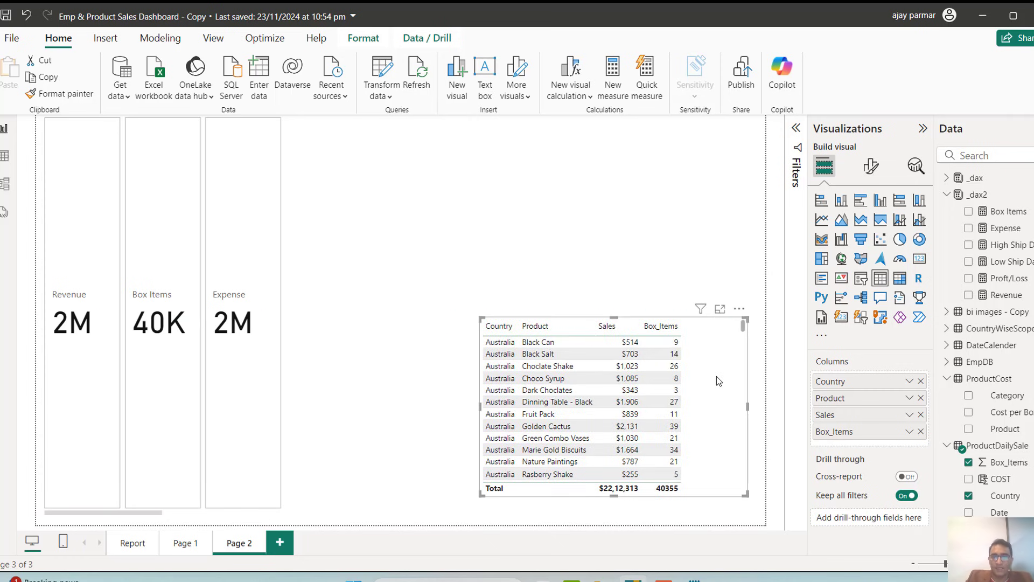
key("Delete")
Step: Set the card visual's layout arrangement to Single column
left_click(245, 196)
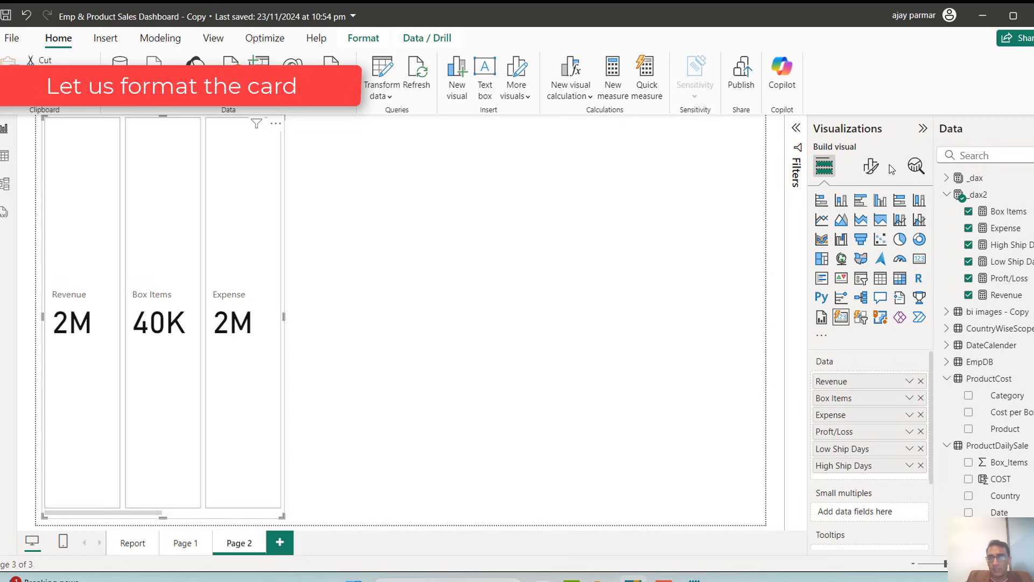
left_click(871, 166)
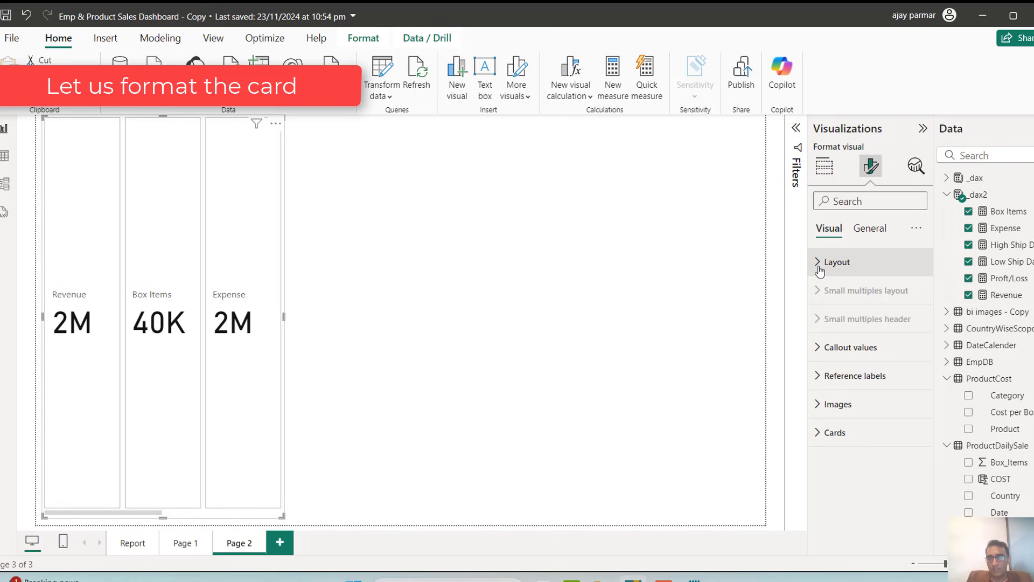
left_click(818, 264)
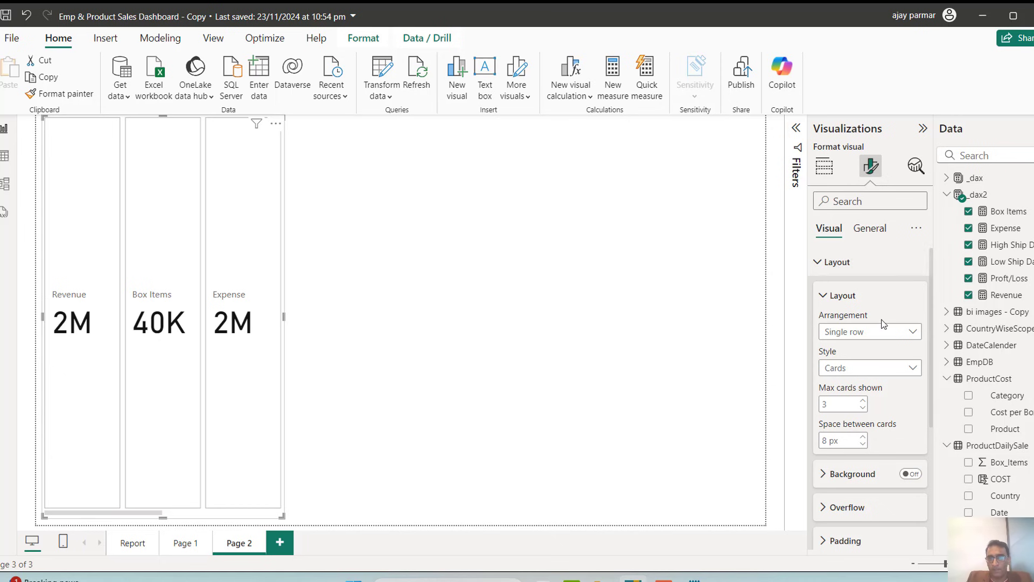
left_click(868, 335)
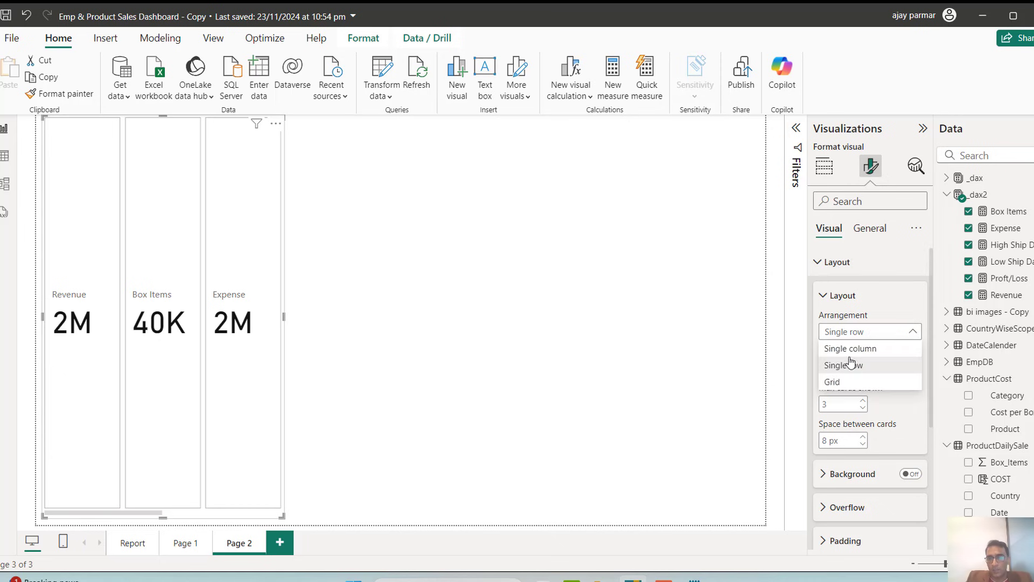
left_click(849, 351)
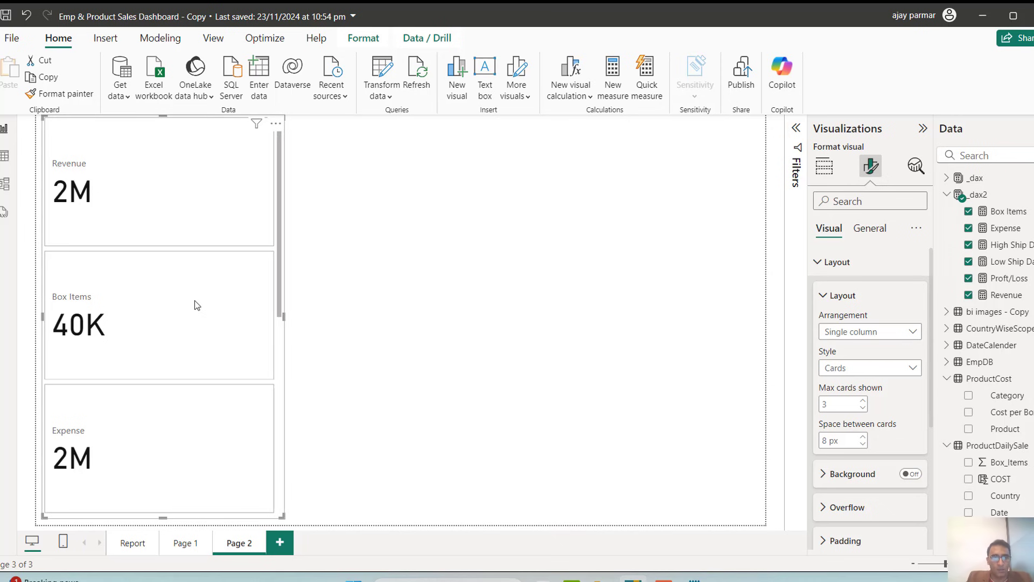
Step: Set the card visual's maximum cards shown to 6 and the space between cards to 8 px
left_click(864, 402)
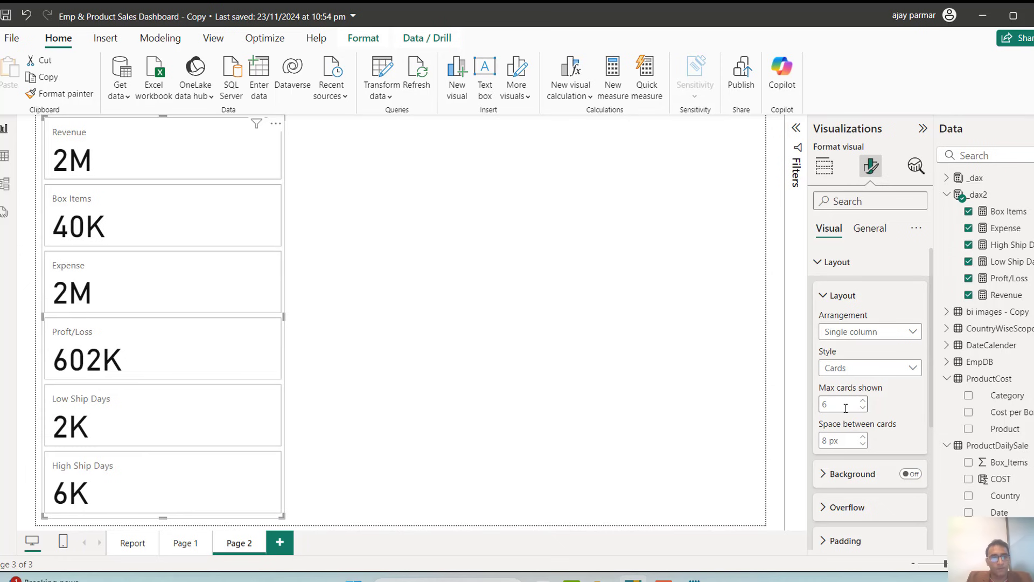
left_click(846, 407)
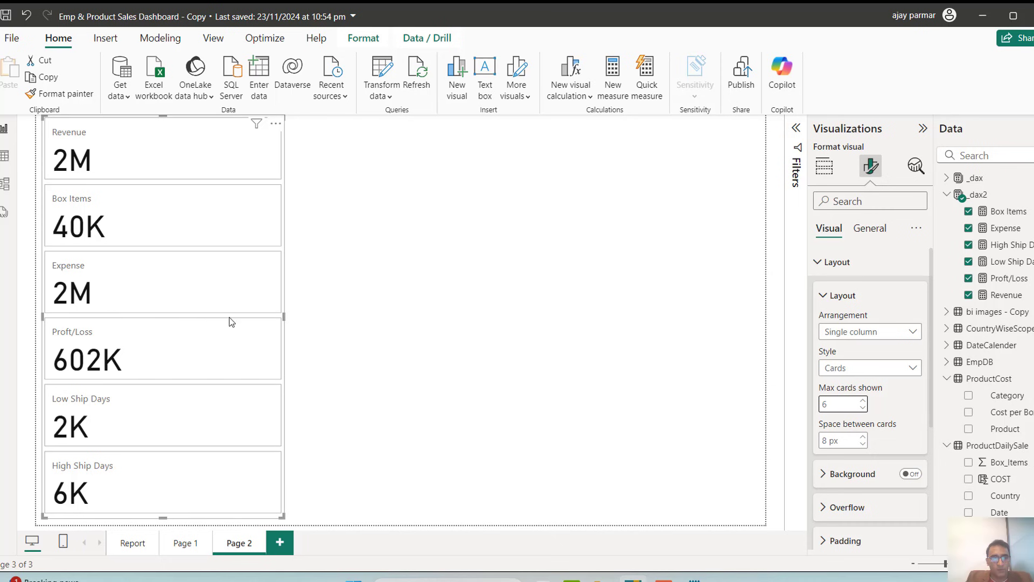
triple_click(863, 438)
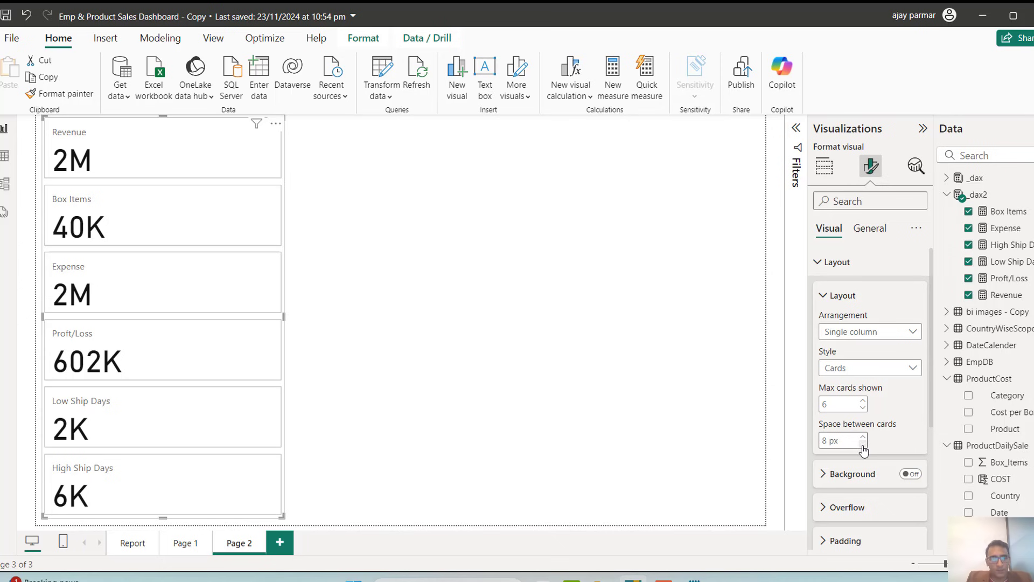
left_click(831, 443)
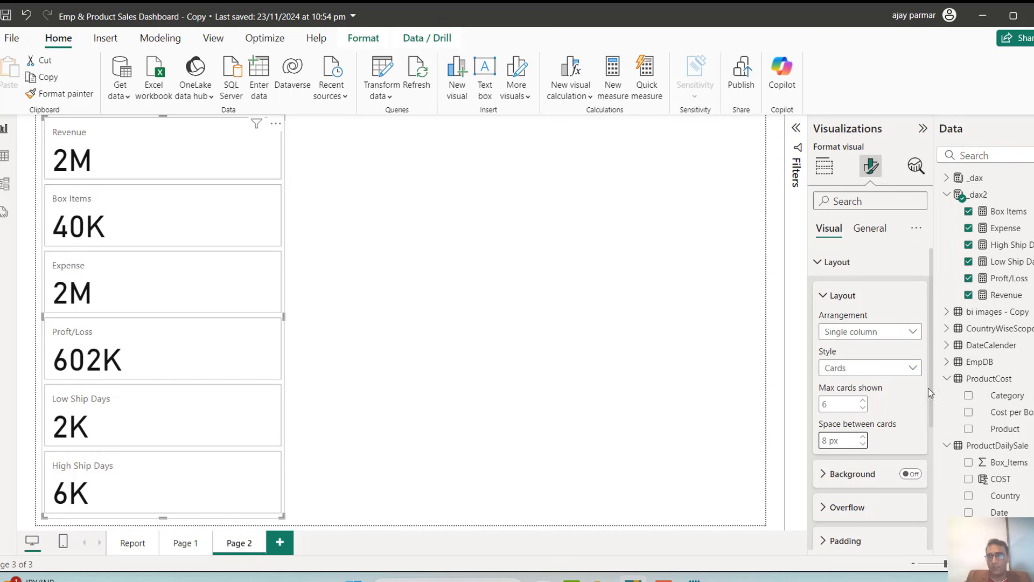
Step: Turn on the card layout's background and set its color to the darkest gray shade of white
left_click_drag(933, 349, 935, 426)
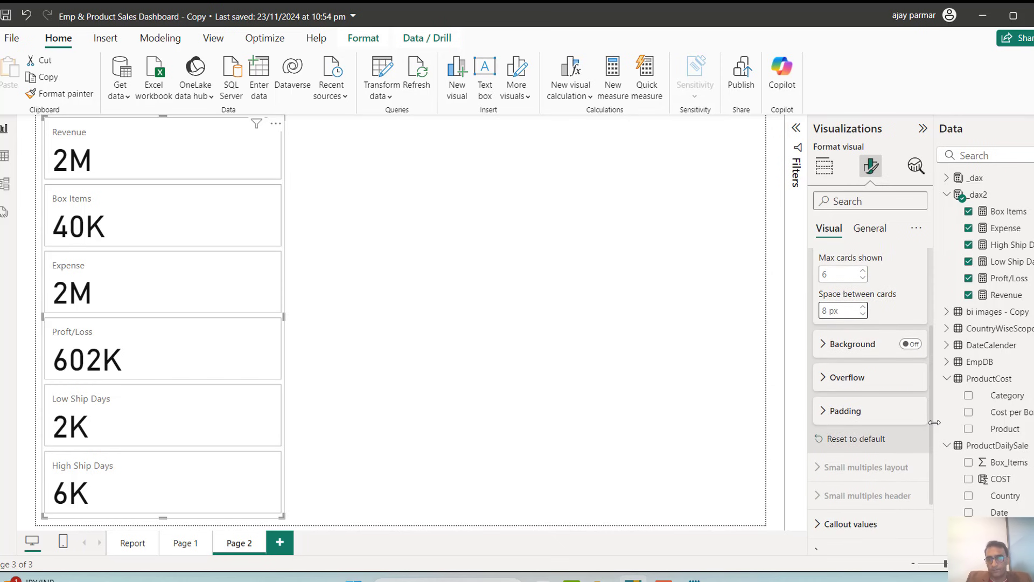
left_click(910, 337)
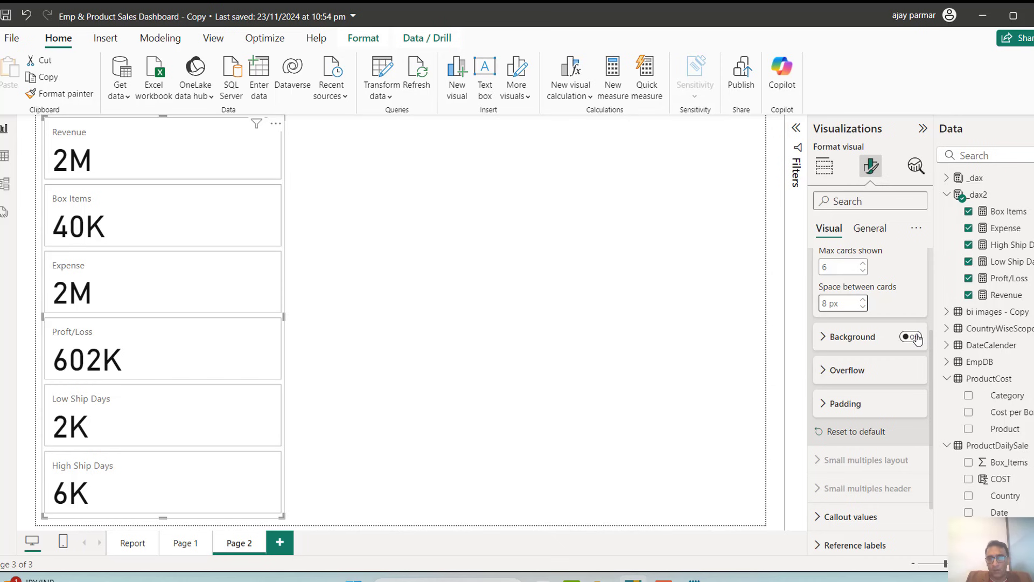
left_click(824, 339)
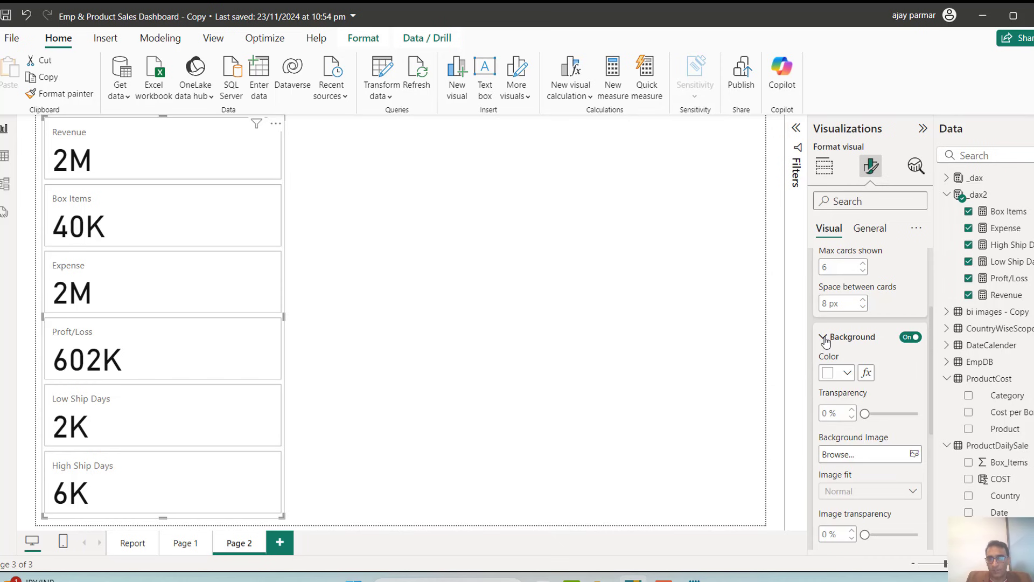
left_click(847, 375)
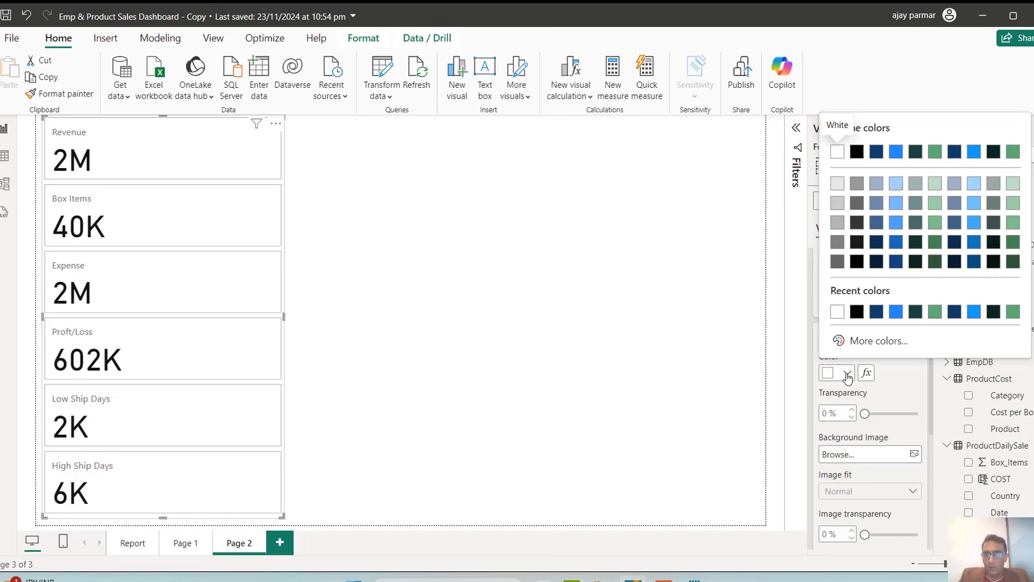
left_click(836, 261)
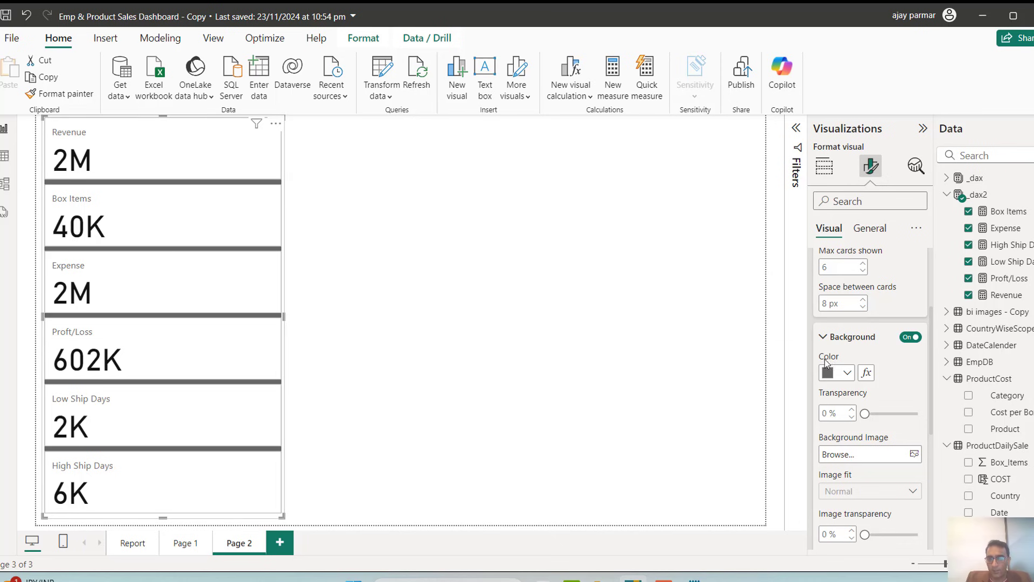
Step: Set the font of the callout values to the bold Segoe UI typeface for all series
left_click_drag(932, 390, 930, 521)
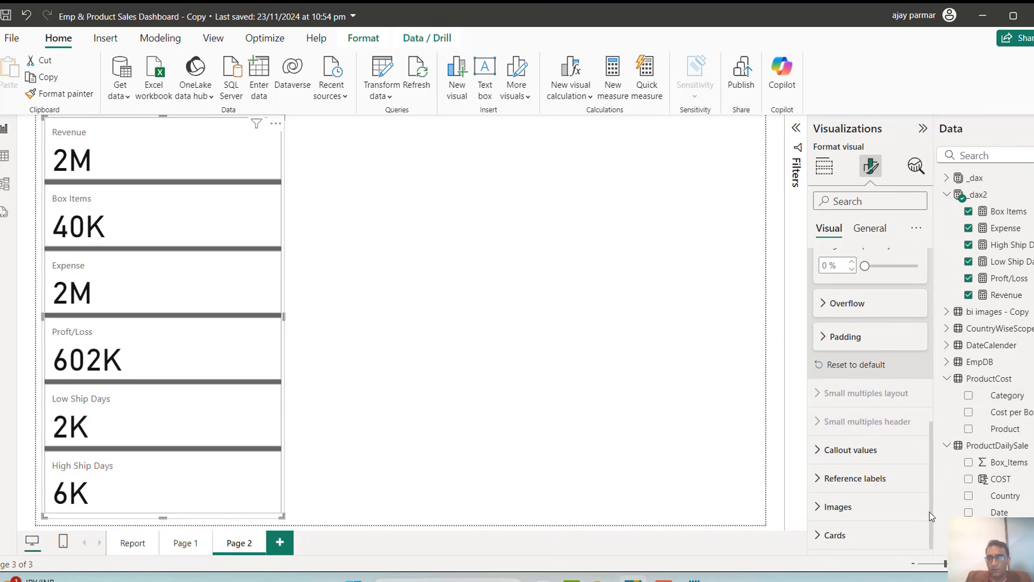
left_click(816, 452)
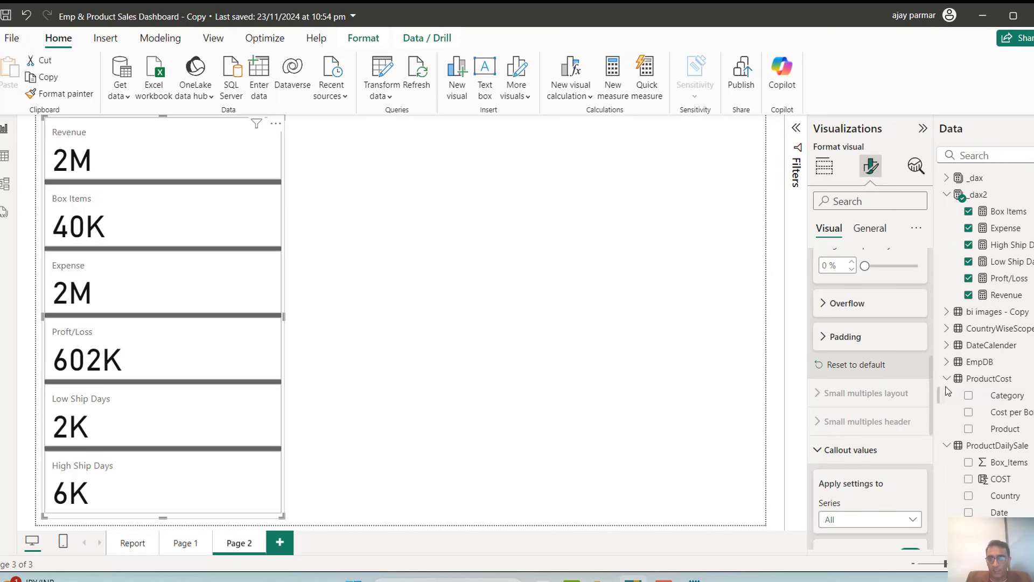
left_click_drag(933, 394, 933, 448)
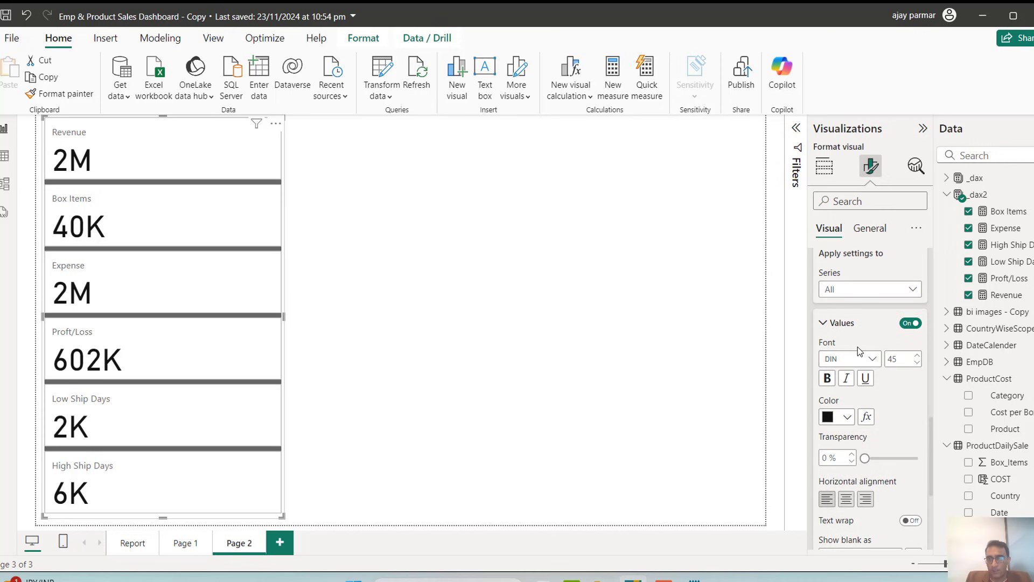
left_click(872, 361)
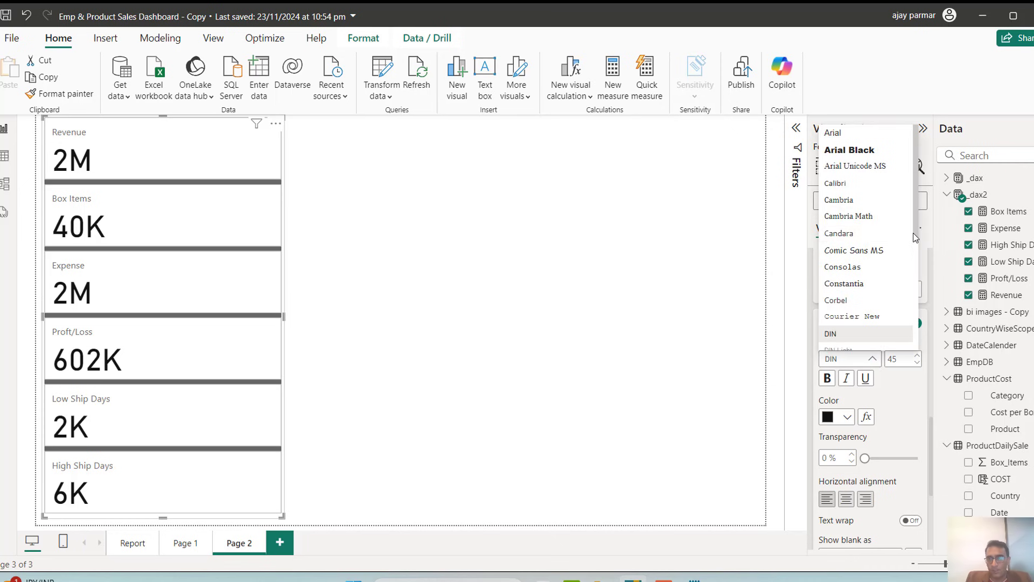
left_click_drag(913, 233, 904, 312)
left_click(858, 297)
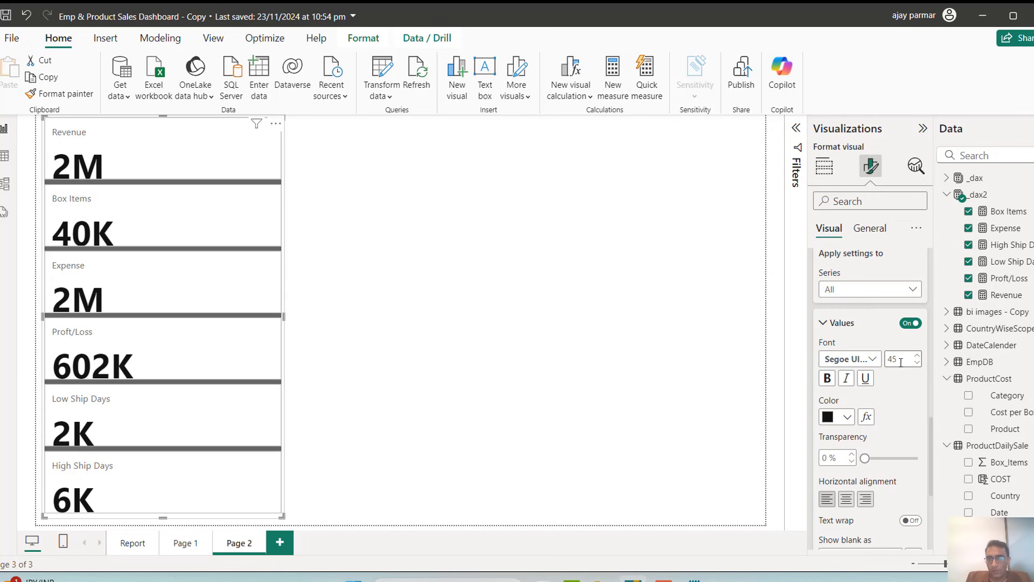
Step: Set the font size of the callout values to 25 for all series
type("33")
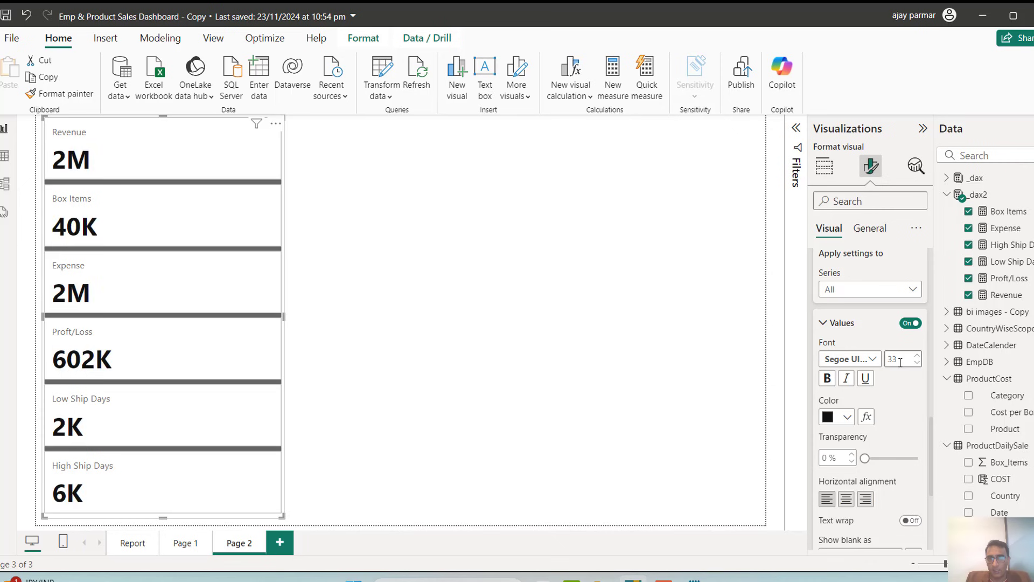
left_click(899, 362)
key("BackSpace")
type("25")
key("Return")
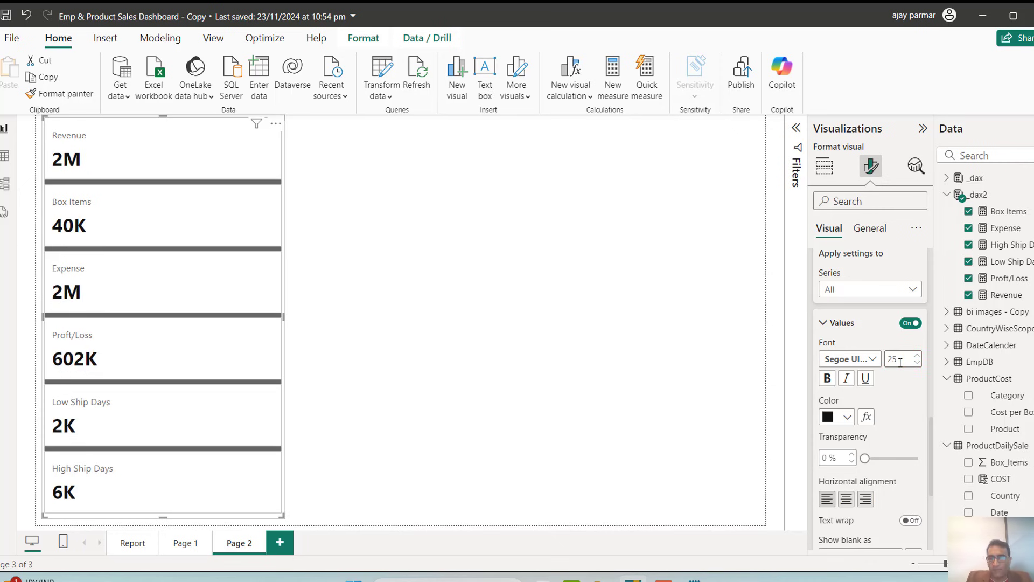
left_click(900, 360)
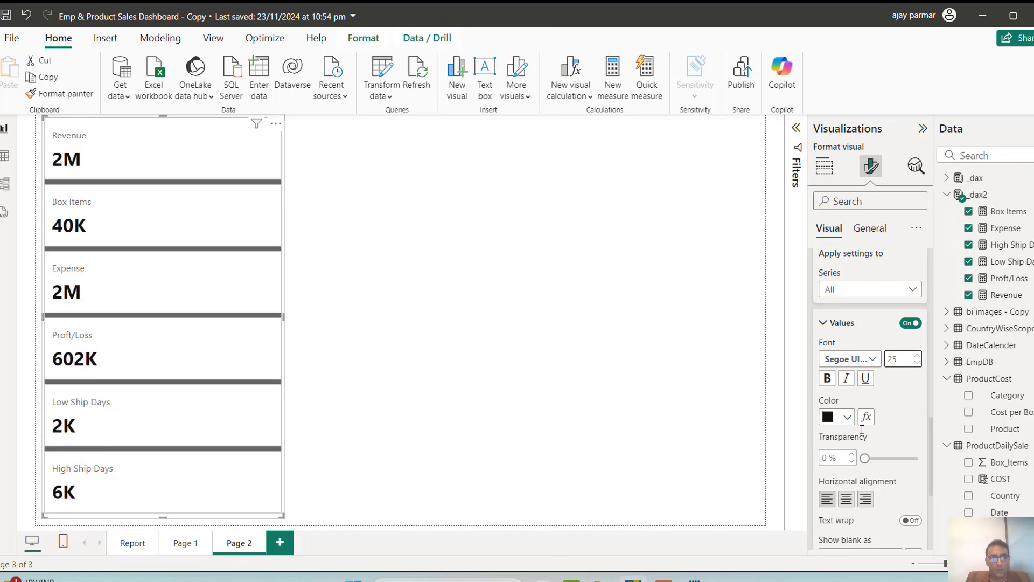
left_click(902, 425)
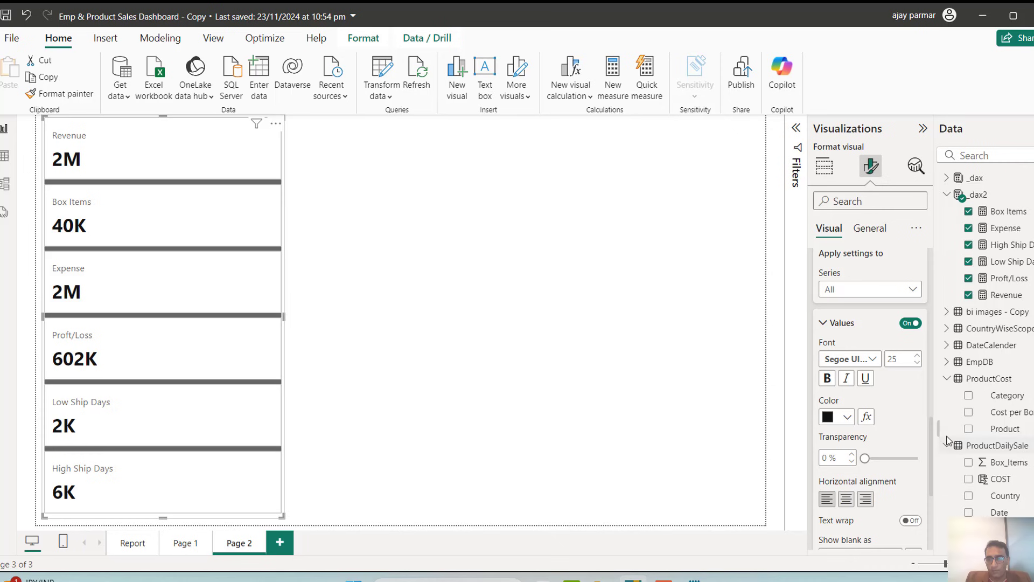
left_click_drag(930, 431, 929, 490)
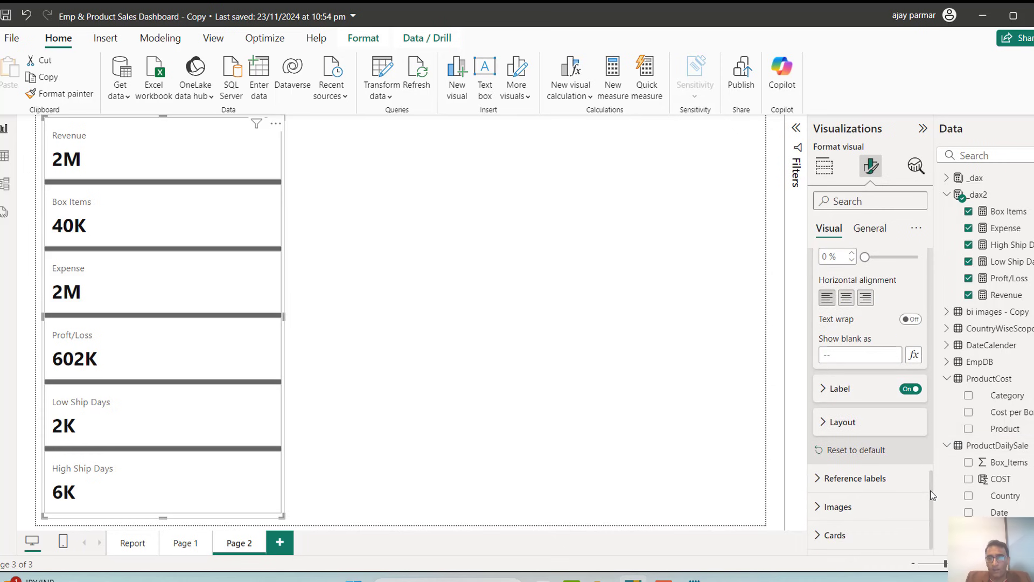
left_click(825, 394)
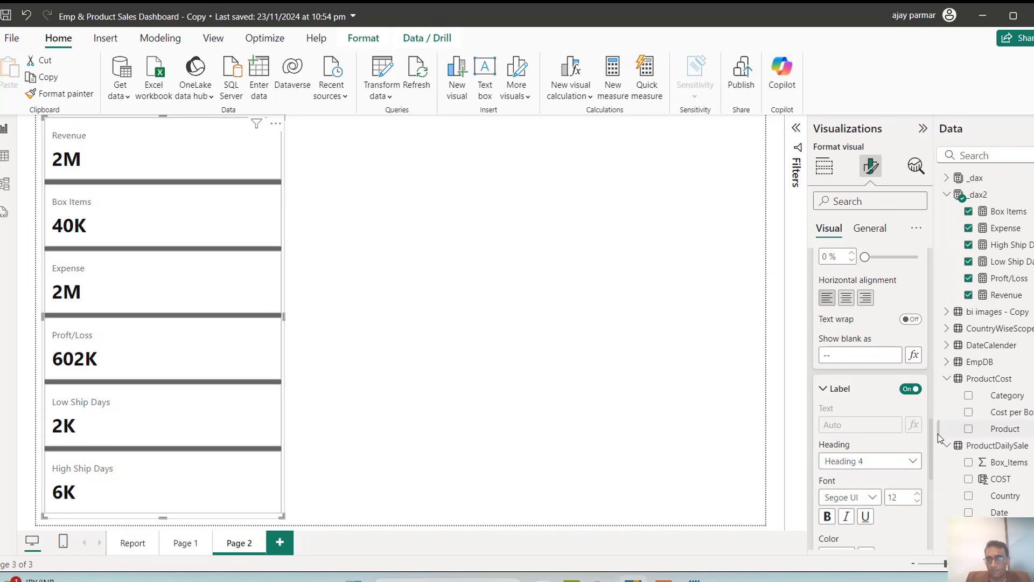
left_click_drag(927, 444, 926, 467)
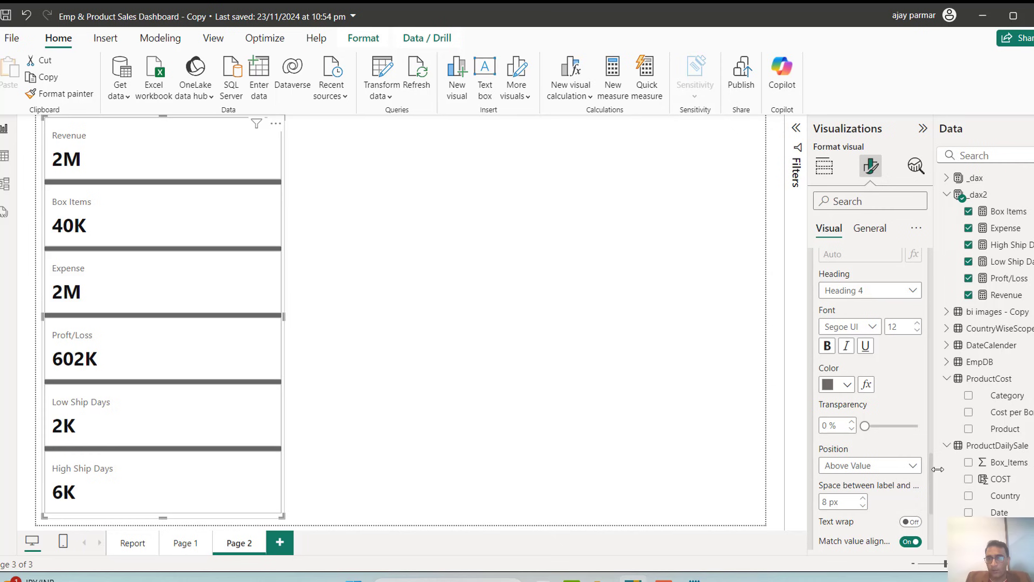
left_click_drag(930, 476, 935, 428)
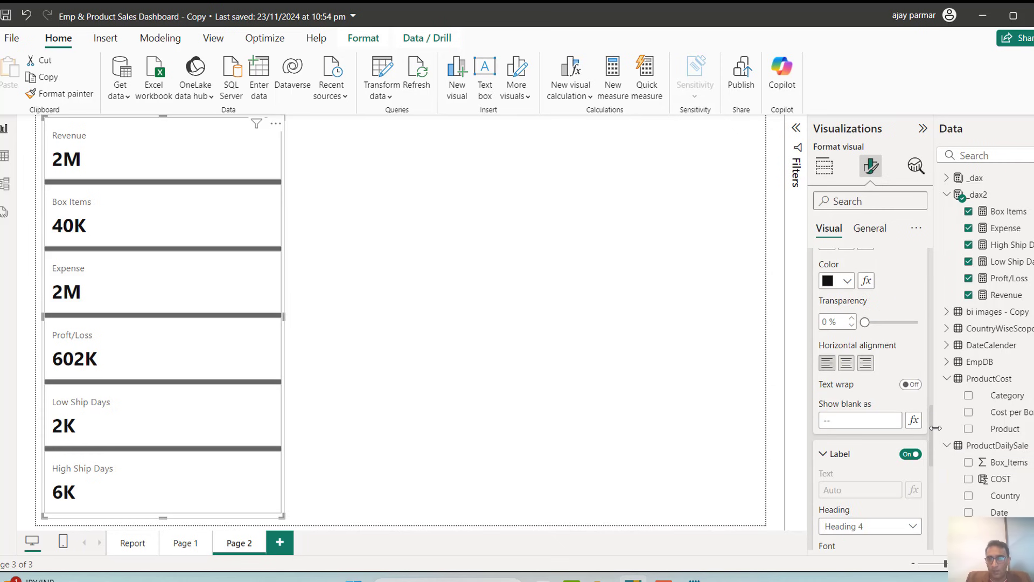
left_click(824, 454)
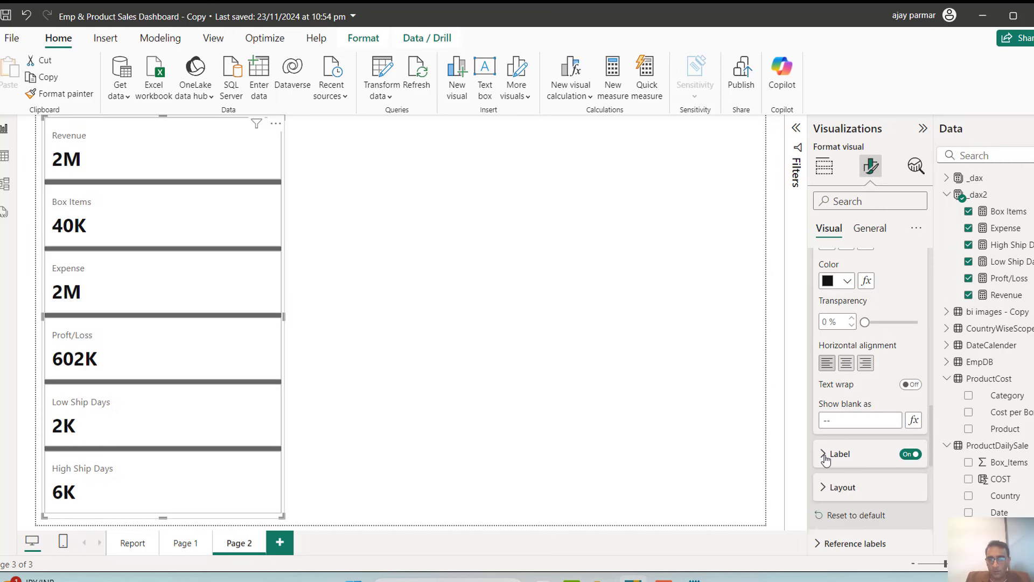
left_click_drag(932, 470, 932, 506)
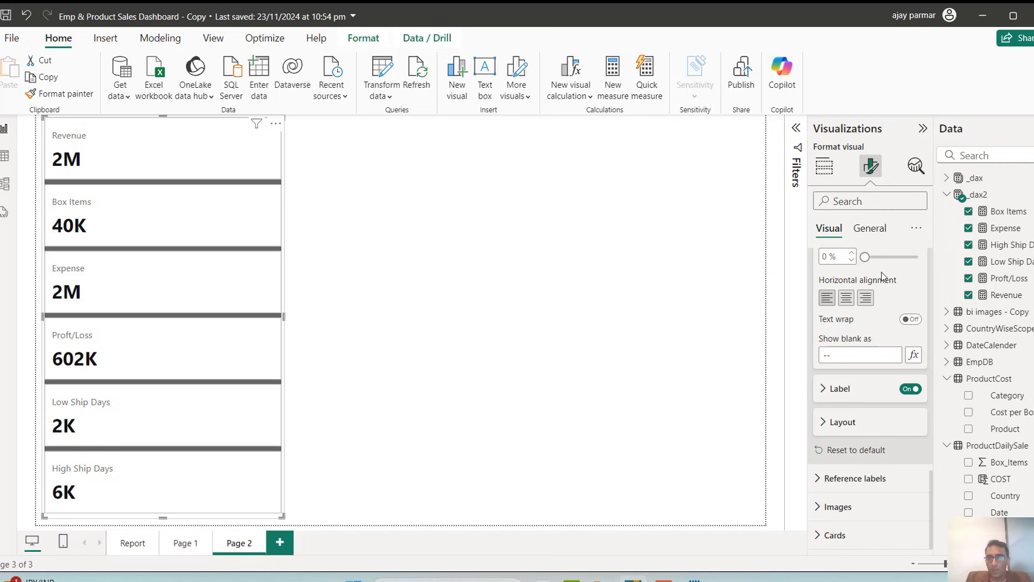
Step: Set the background color of the whole card visual to black in its general effects
left_click(868, 229)
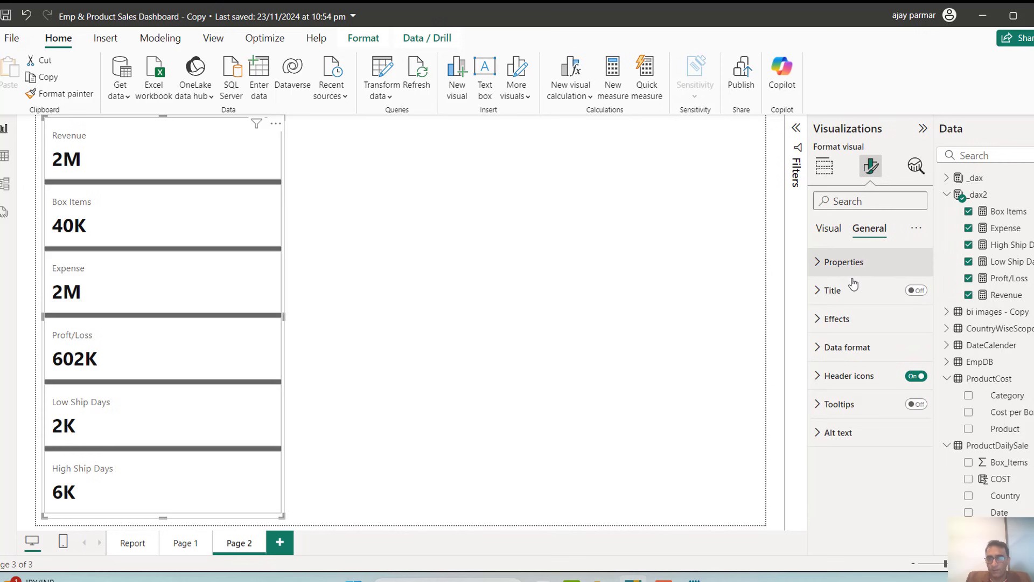
left_click(822, 318)
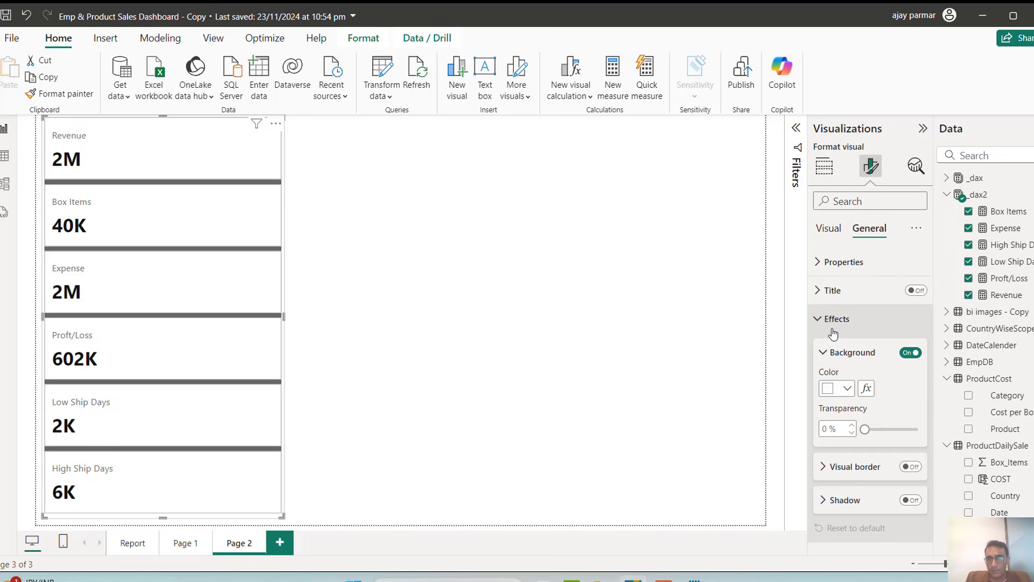
left_click(846, 388)
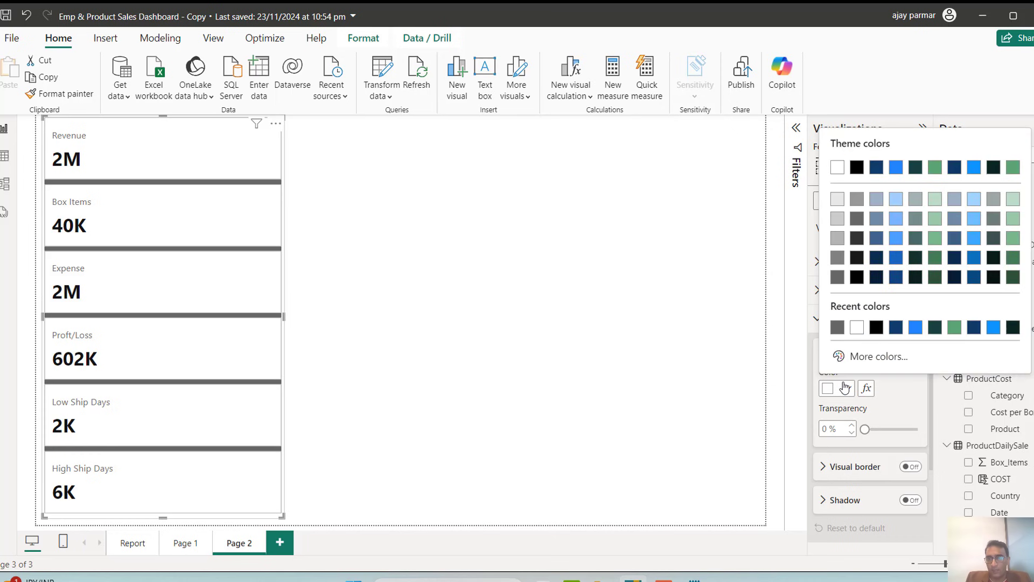
left_click(876, 326)
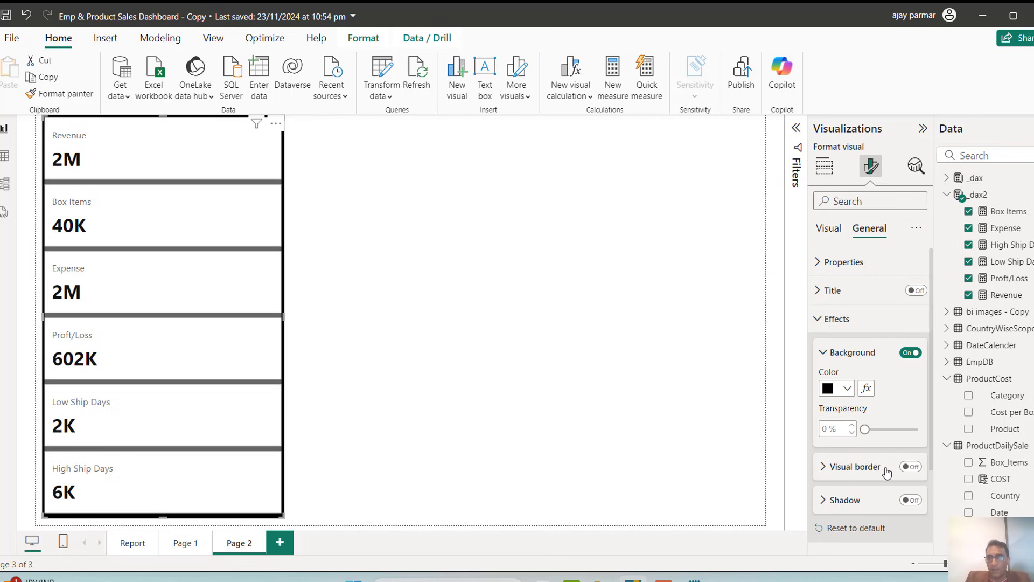
Step: Set the background color of the individual cards to black for all series
left_click(828, 228)
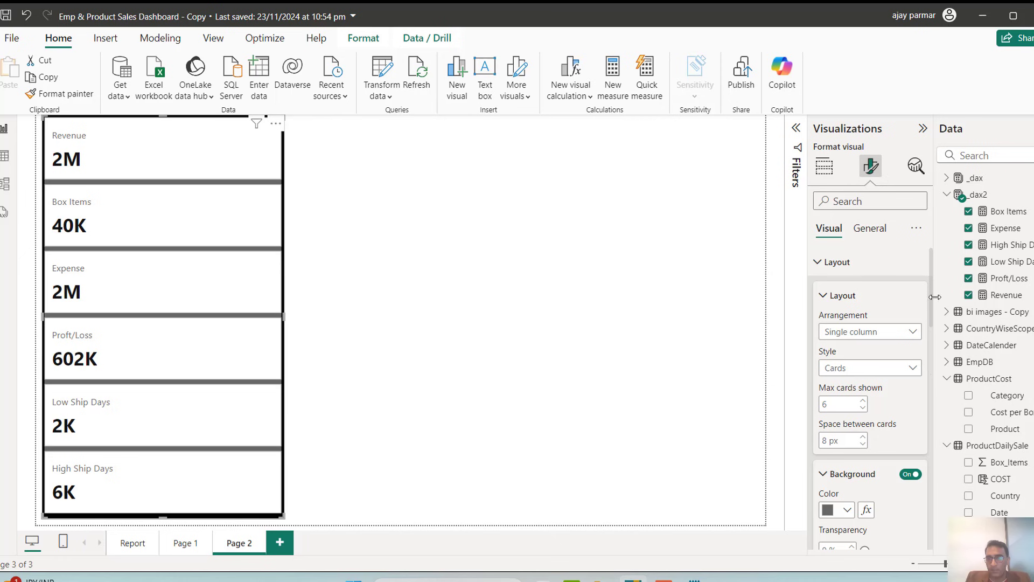
left_click_drag(930, 299, 938, 538)
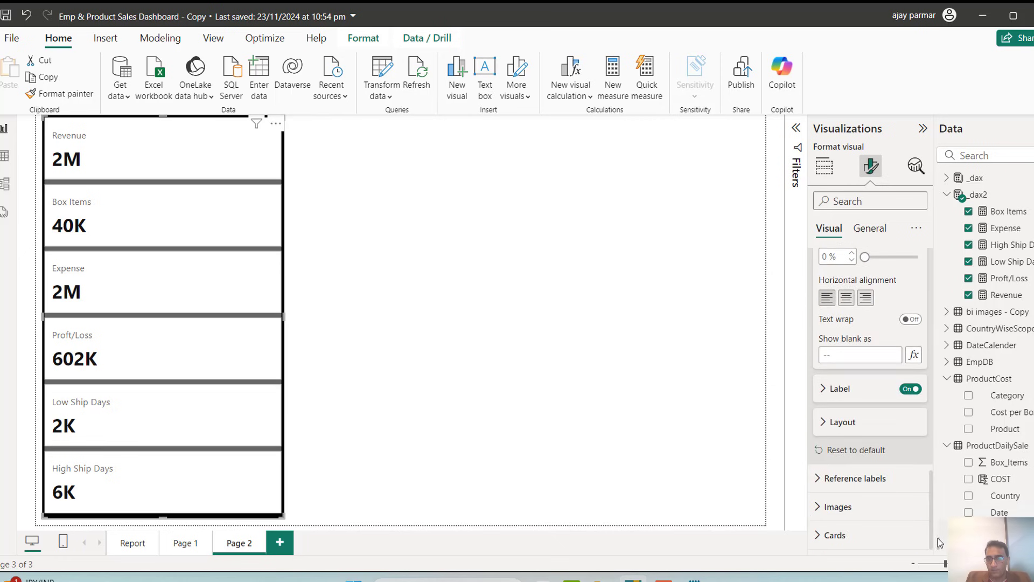
left_click(825, 424)
left_click(826, 424)
left_click(817, 536)
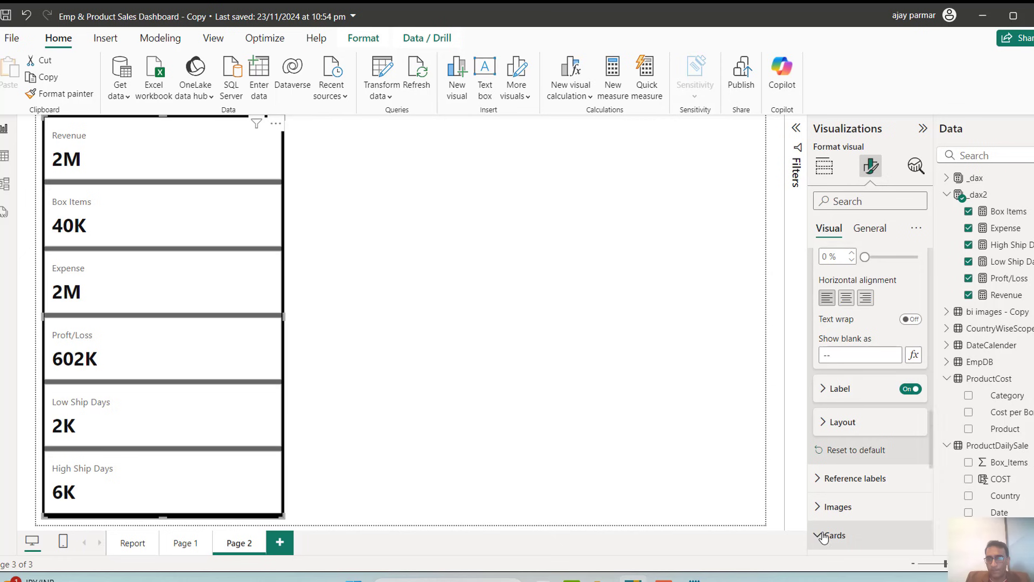
left_click_drag(931, 420, 934, 489)
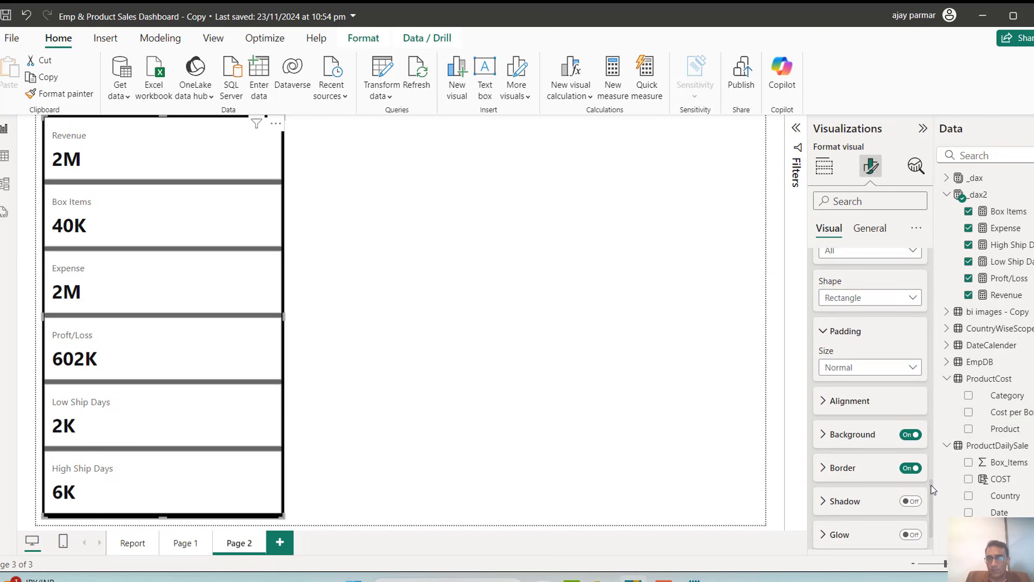
left_click(824, 436)
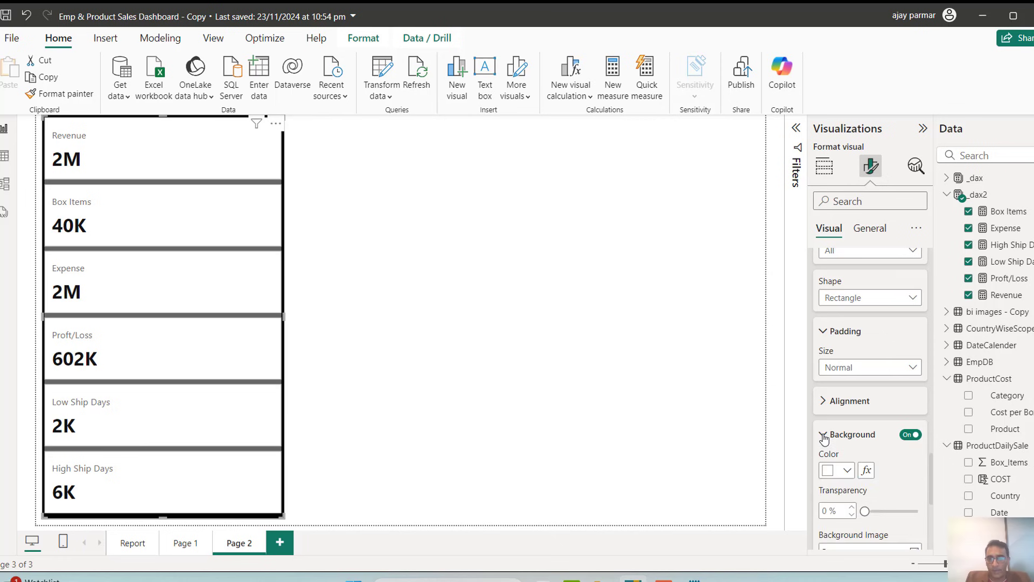
left_click(851, 472)
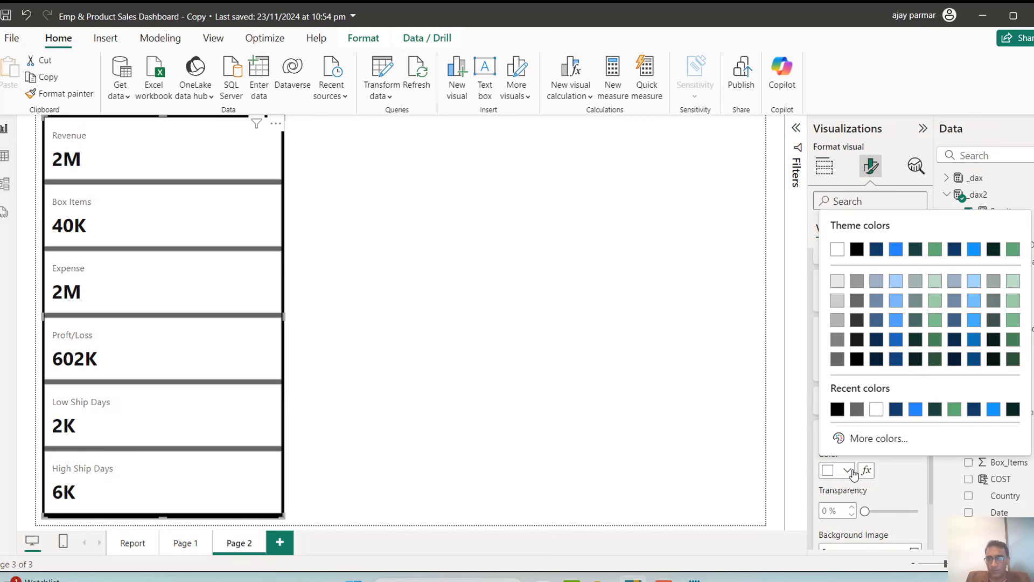
left_click(837, 410)
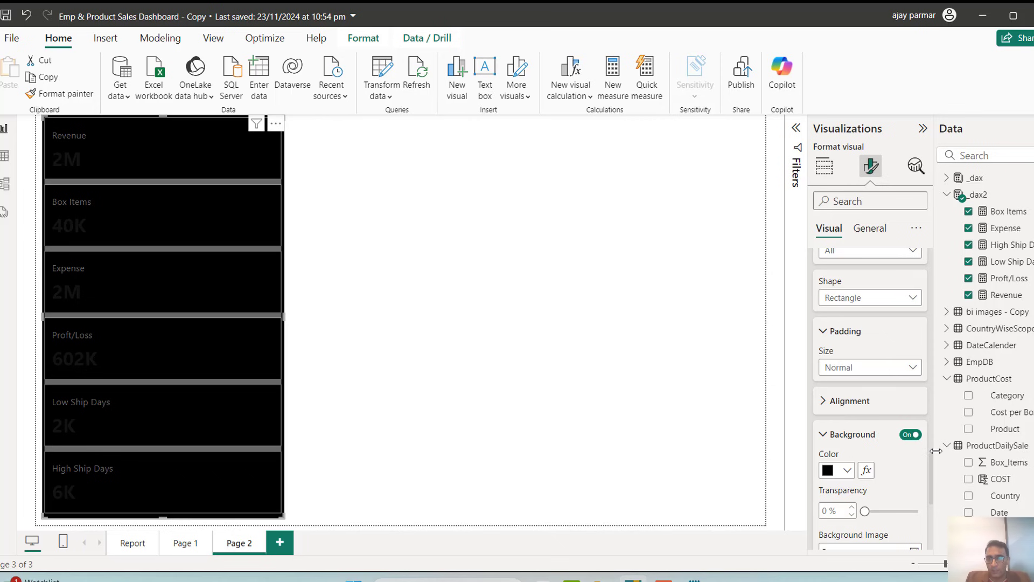
Step: Set the color of the callout labels to the lightest gray shade of white
scroll(929, 484, "down", 1)
scroll(927, 487, "down", 3)
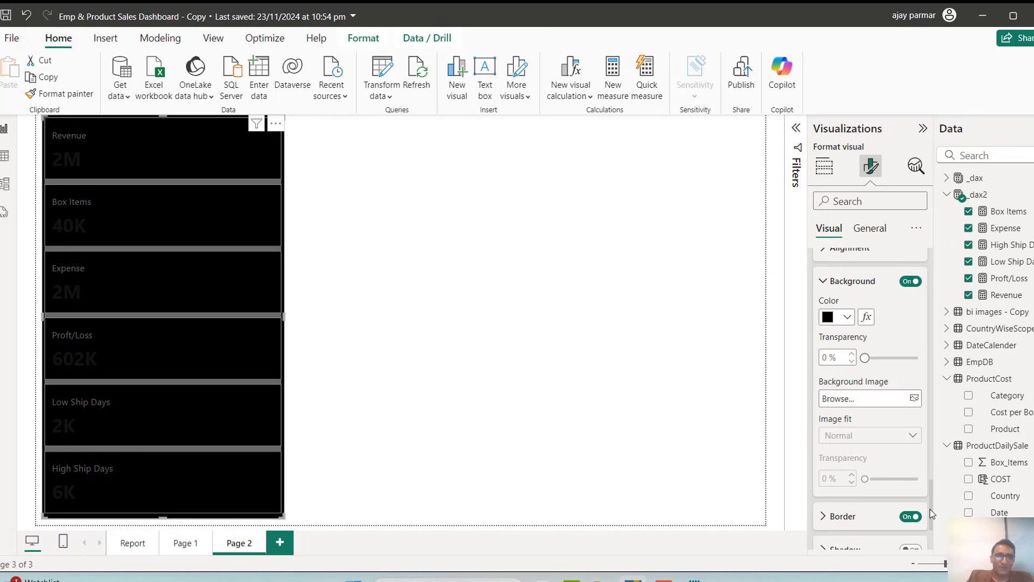
left_click_drag(932, 513, 931, 516)
scroll(928, 516, "down", 1)
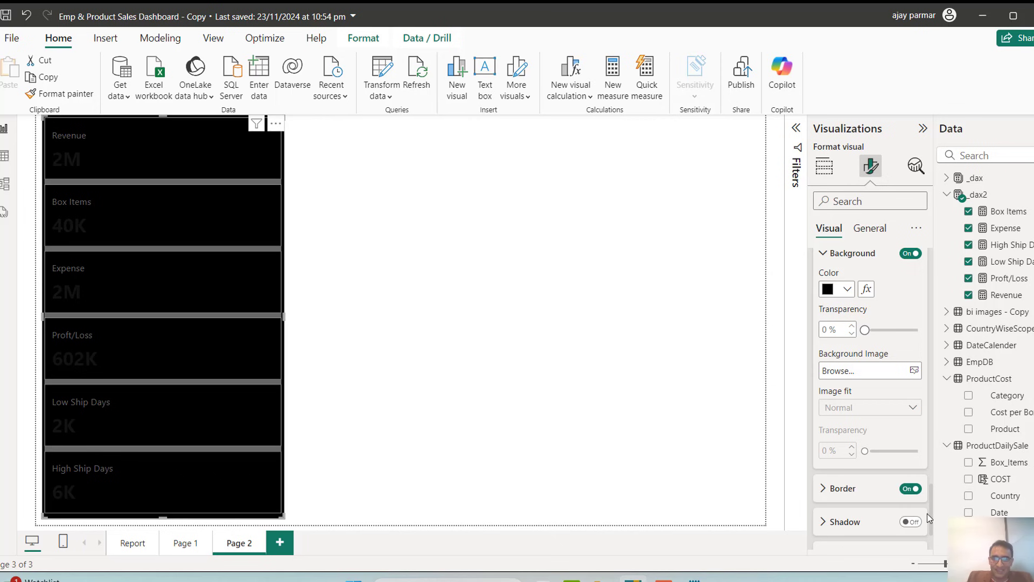
left_click_drag(926, 513, 936, 406)
scroll(889, 393, "down", 2)
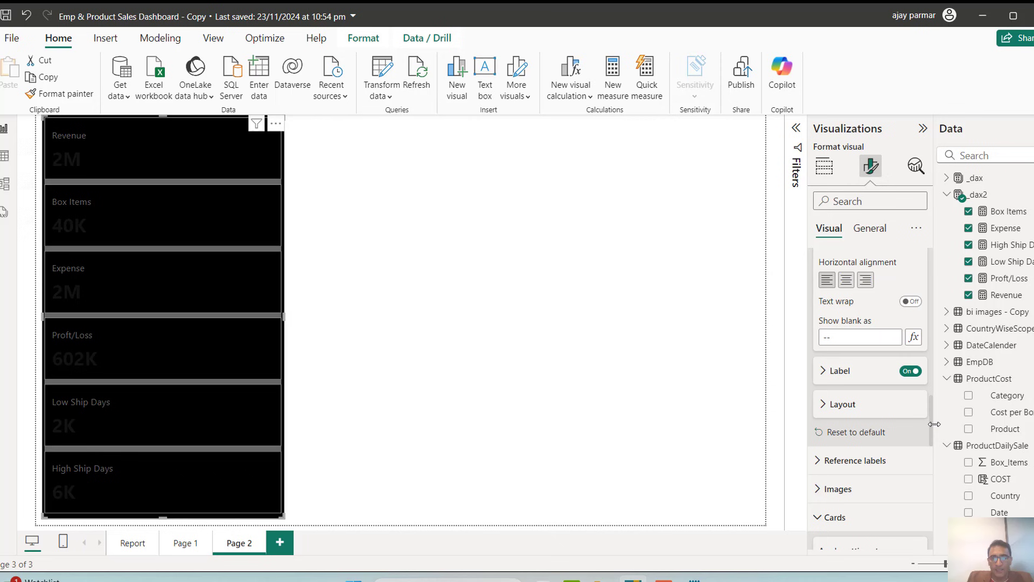
left_click(829, 371)
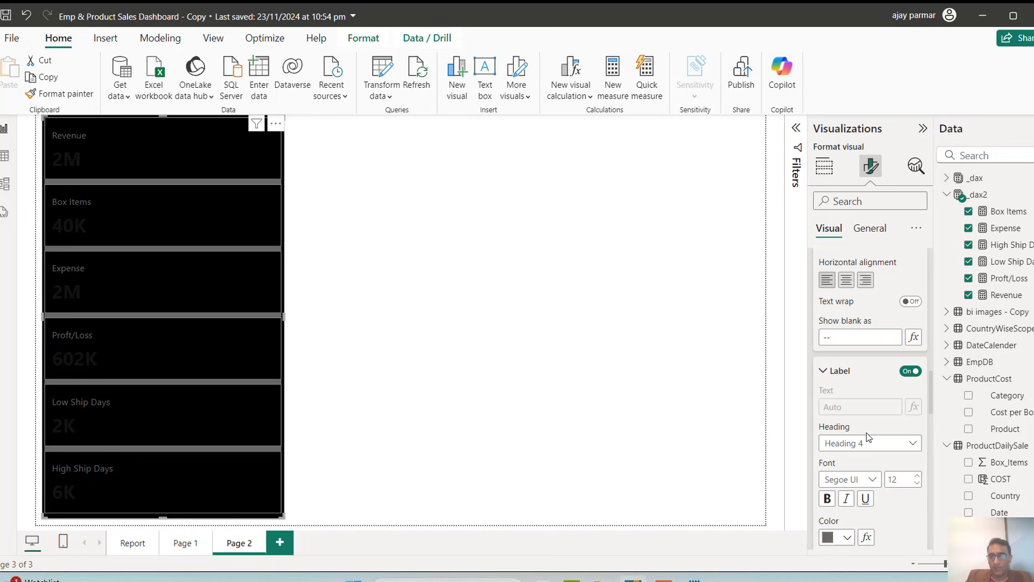
left_click(846, 536)
left_click(838, 350)
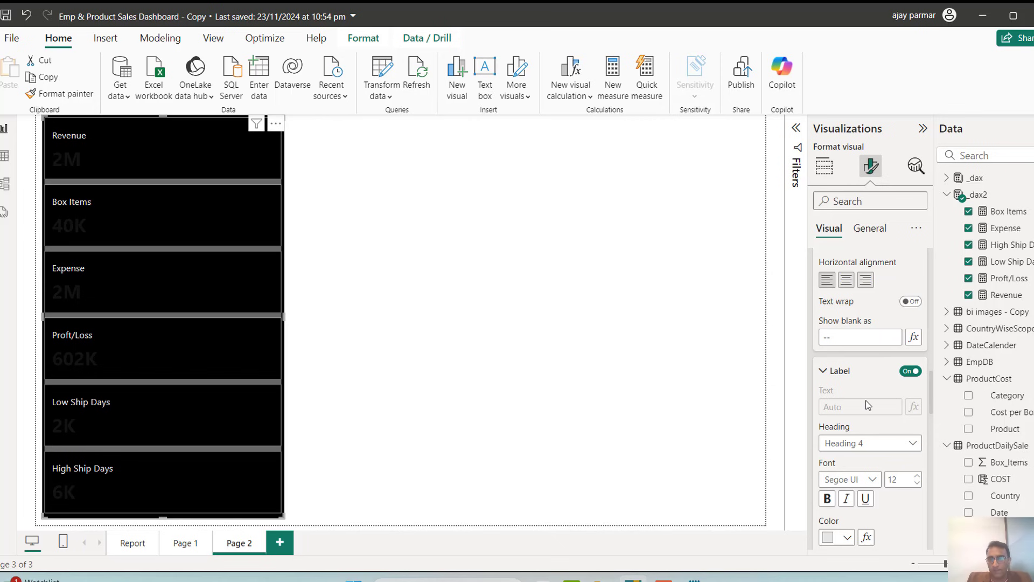
left_click(821, 372)
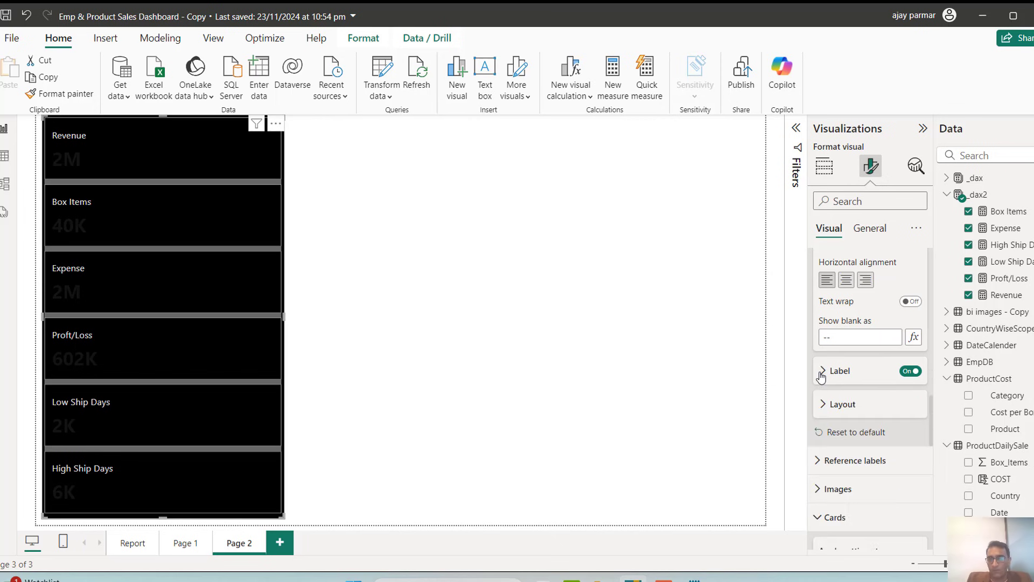
Step: Set the color of the callout values to the custom orange #C37C18
left_click_drag(931, 439, 939, 405)
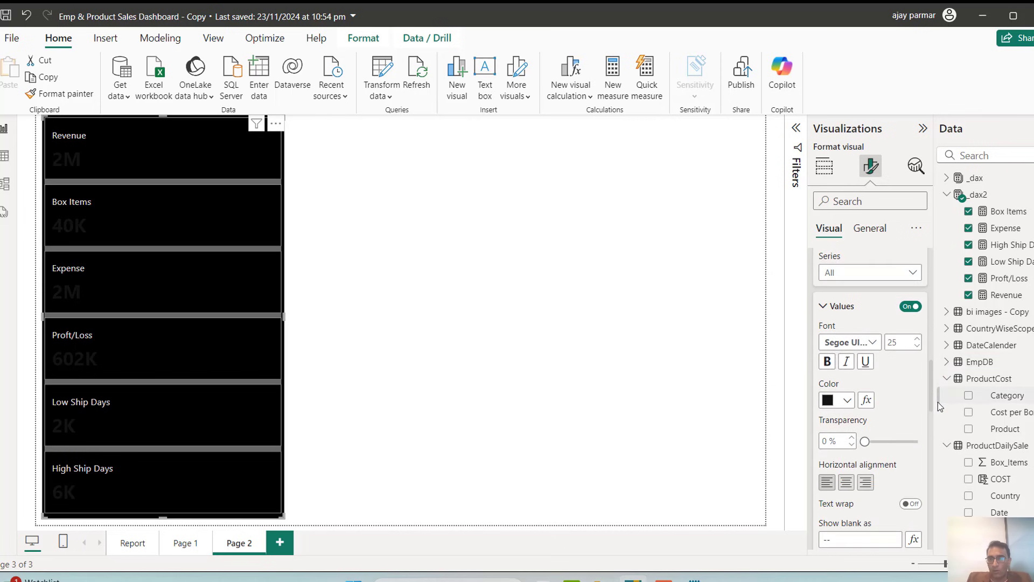
left_click(847, 401)
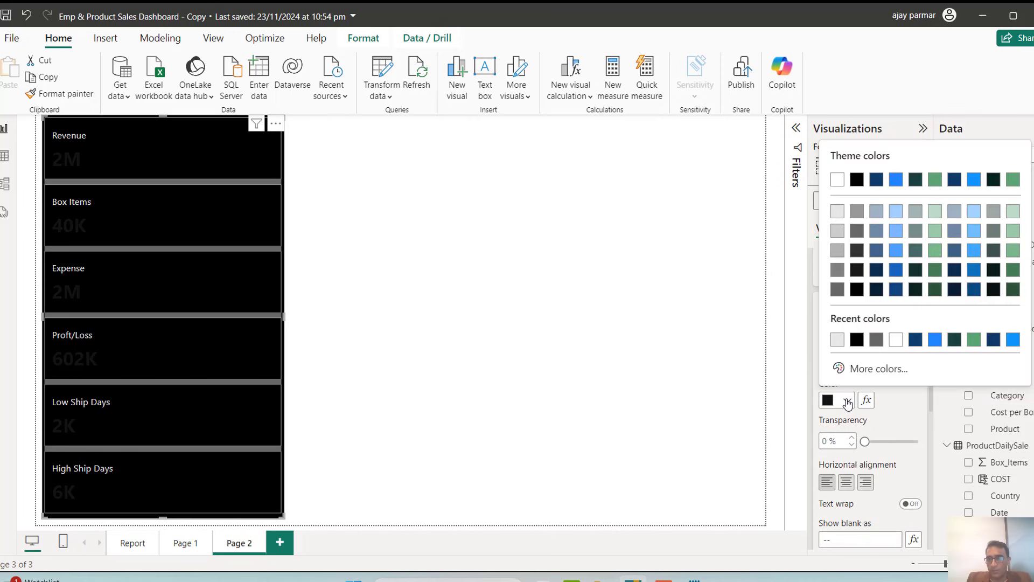
left_click(869, 370)
left_click(850, 324)
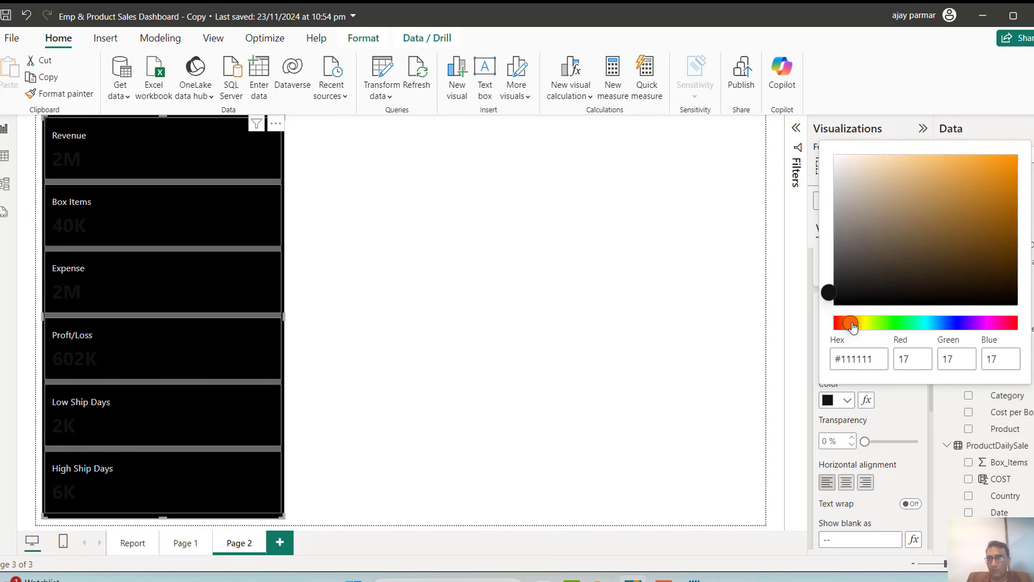
left_click(989, 189)
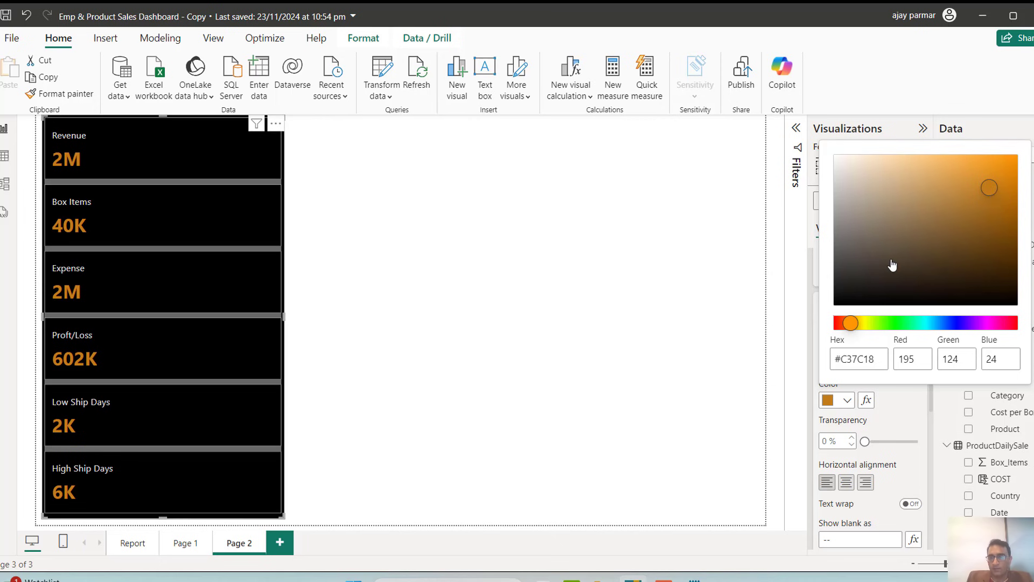
left_click(902, 407)
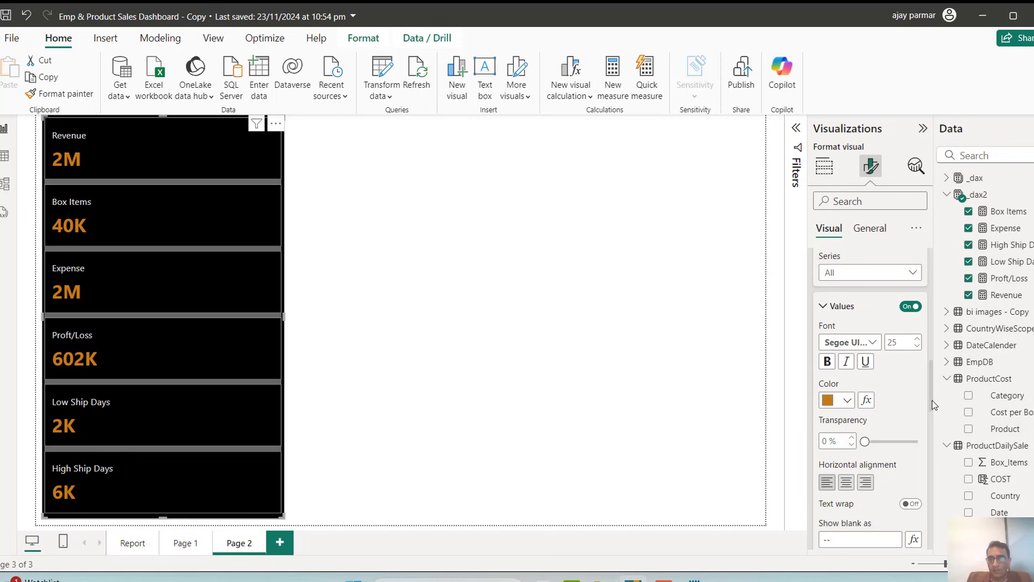
Step: Set the shape of the individual cards to Rounded Rectangle for all series
left_click_drag(929, 393, 927, 440)
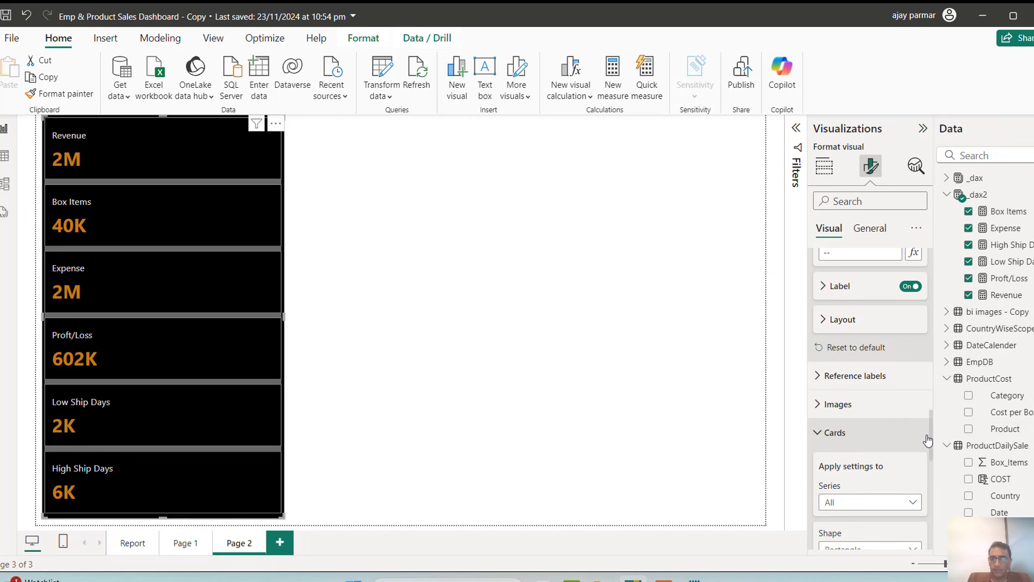
left_click_drag(928, 440, 929, 455)
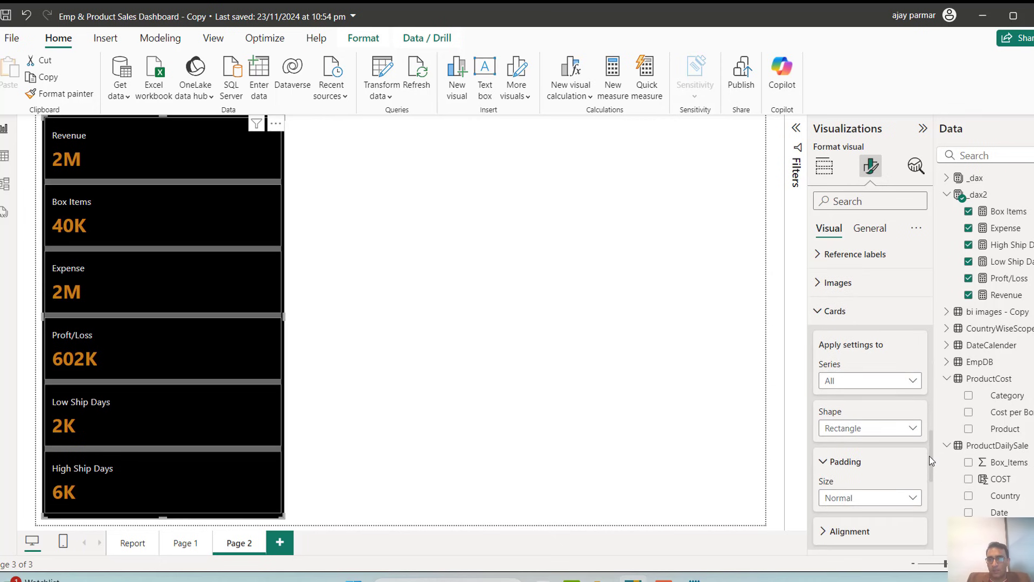
left_click(872, 420)
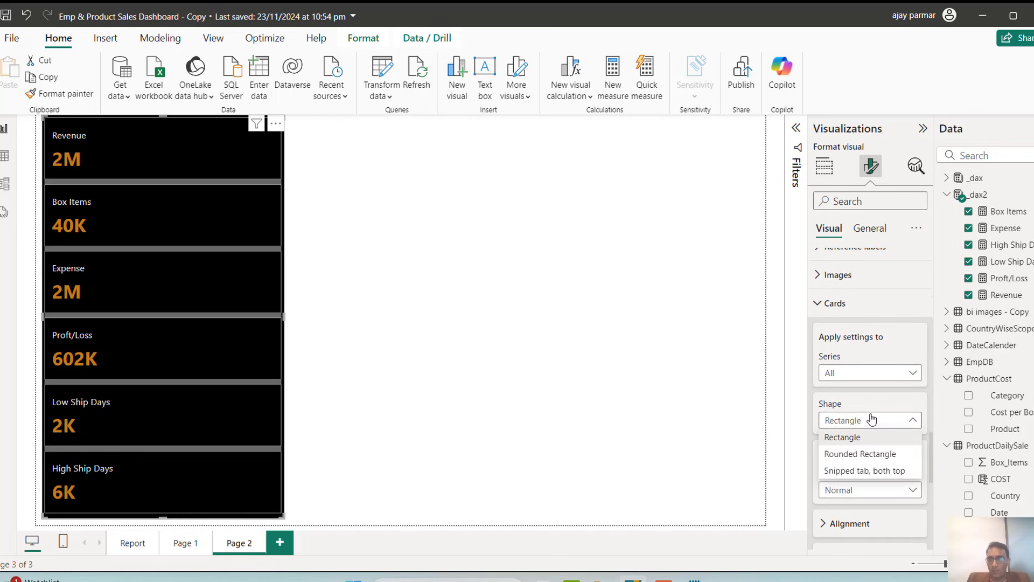
left_click(852, 455)
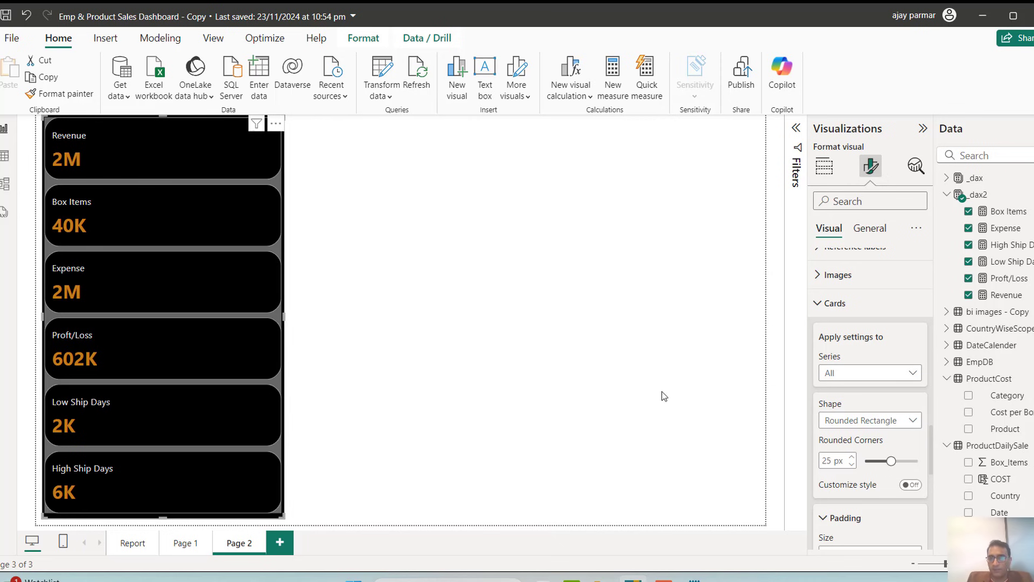
Step: Reduce the rounded corners of the cards to 12 px
scroll(932, 445, "down", 2)
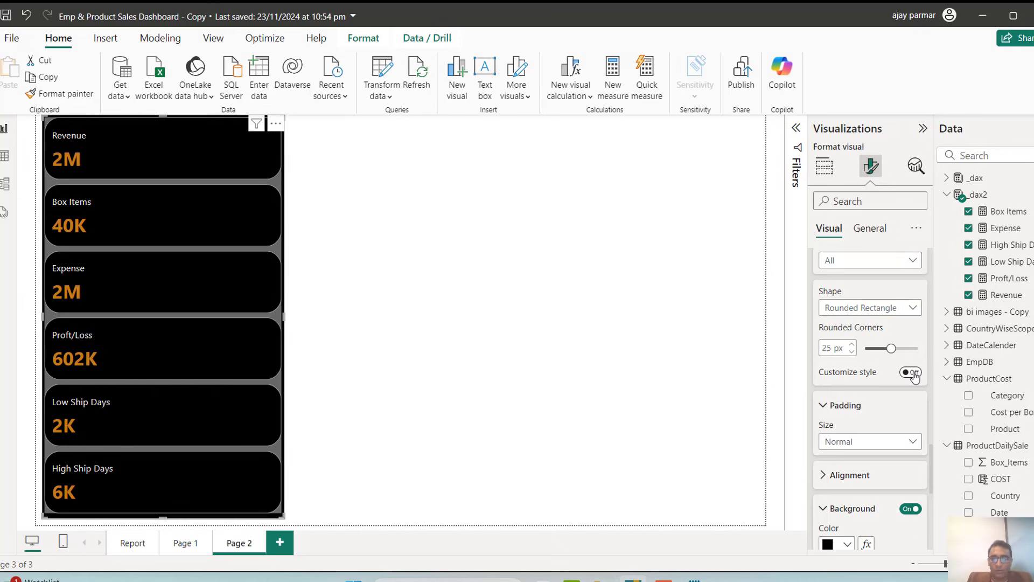
left_click(853, 354)
left_click(853, 353)
left_click(853, 354)
left_click(853, 354)
left_click(853, 353)
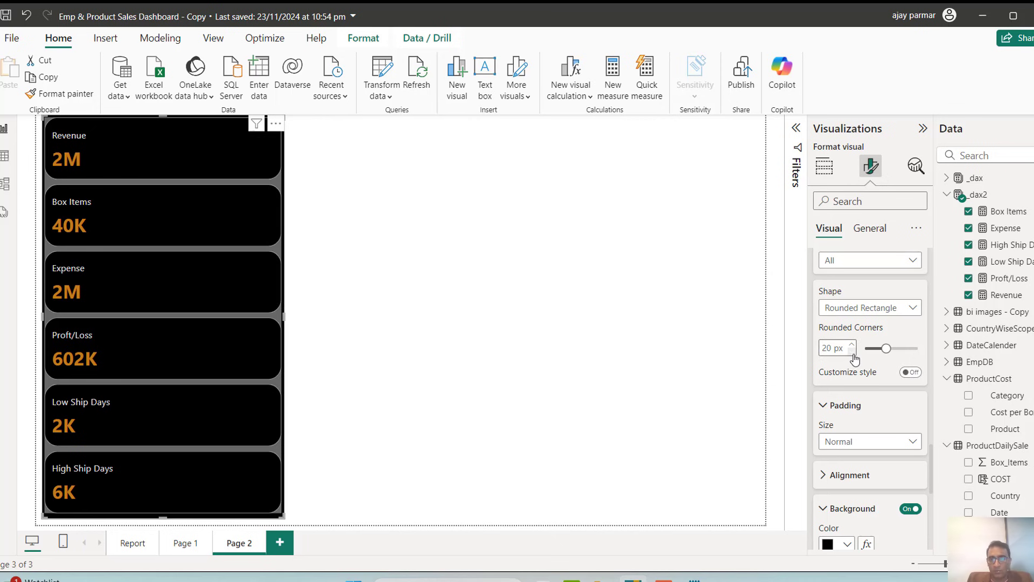
left_click(853, 353)
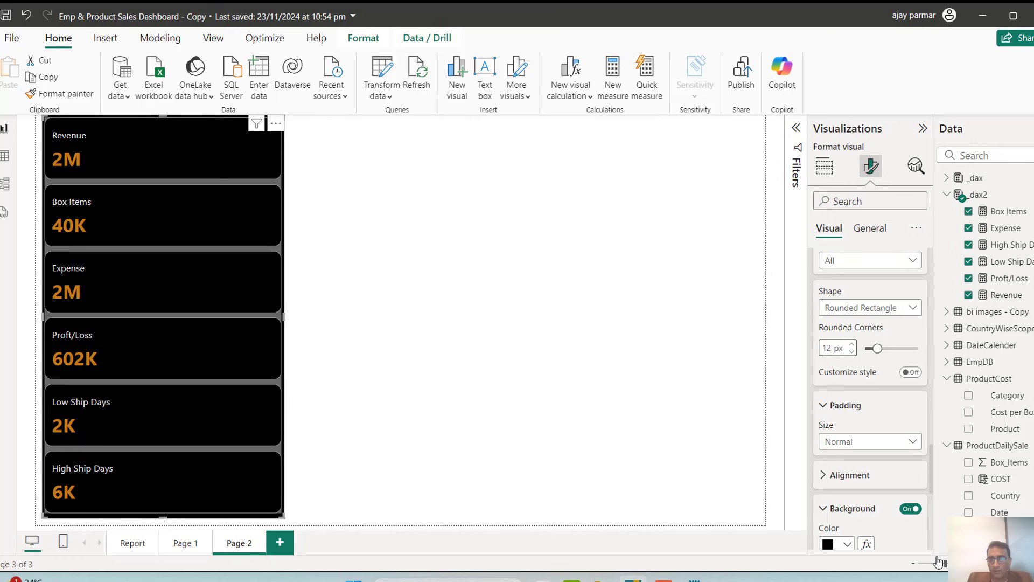
Step: Reduce the space between cards to 5 px and narrow the card visual to less than half its width
left_click_drag(931, 484, 933, 297)
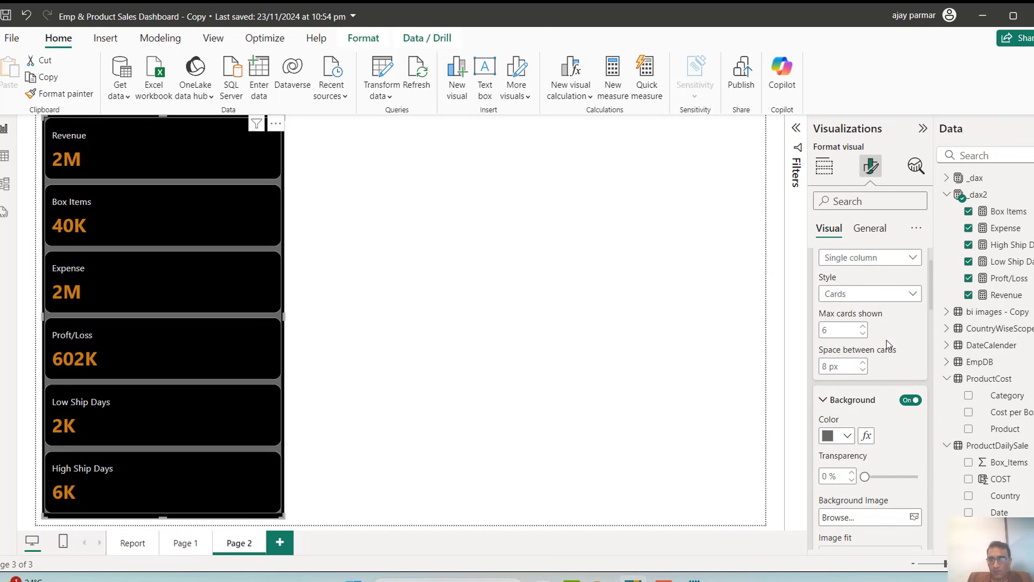
left_click(863, 372)
left_click(863, 372)
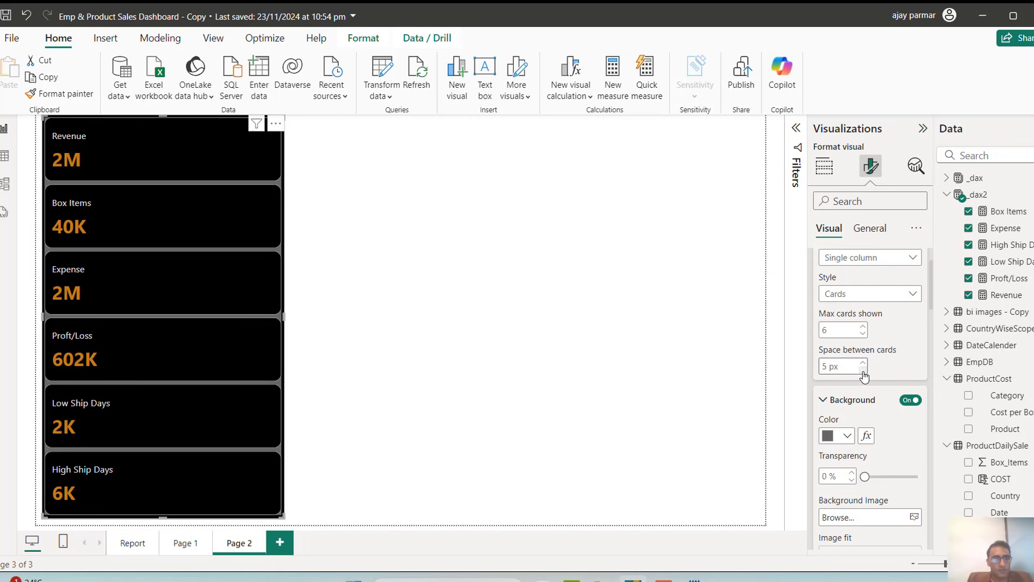
left_click(824, 166)
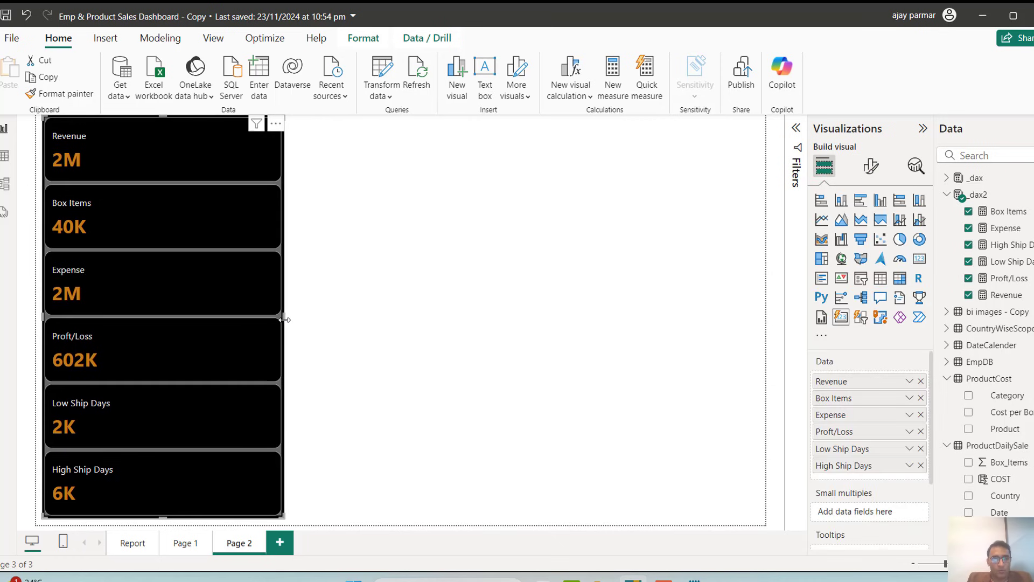
left_click_drag(284, 323, 139, 326)
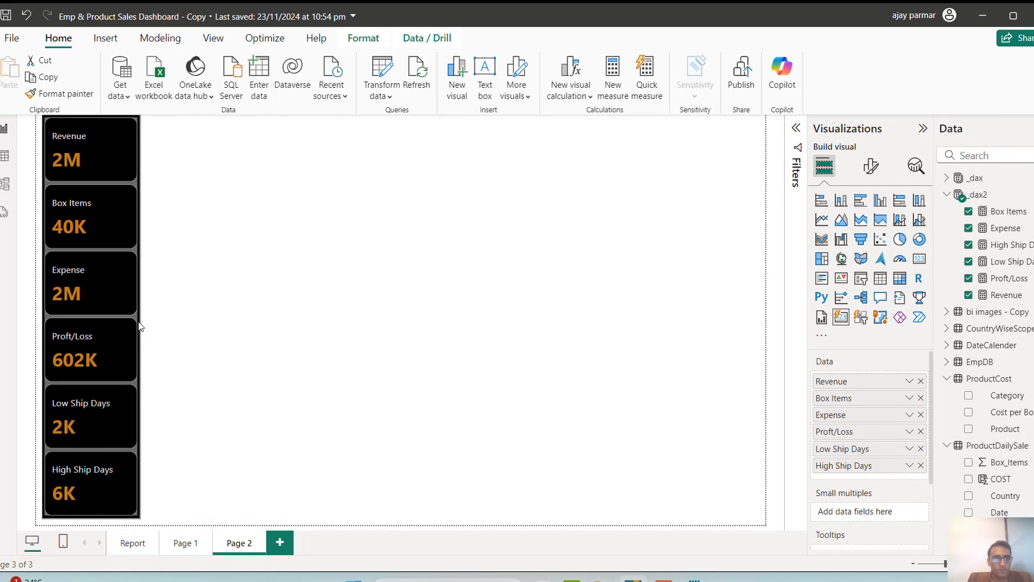
Step: Insert a separate empty table visual and place it around the middle of the page, away from the cards
left_click(290, 186)
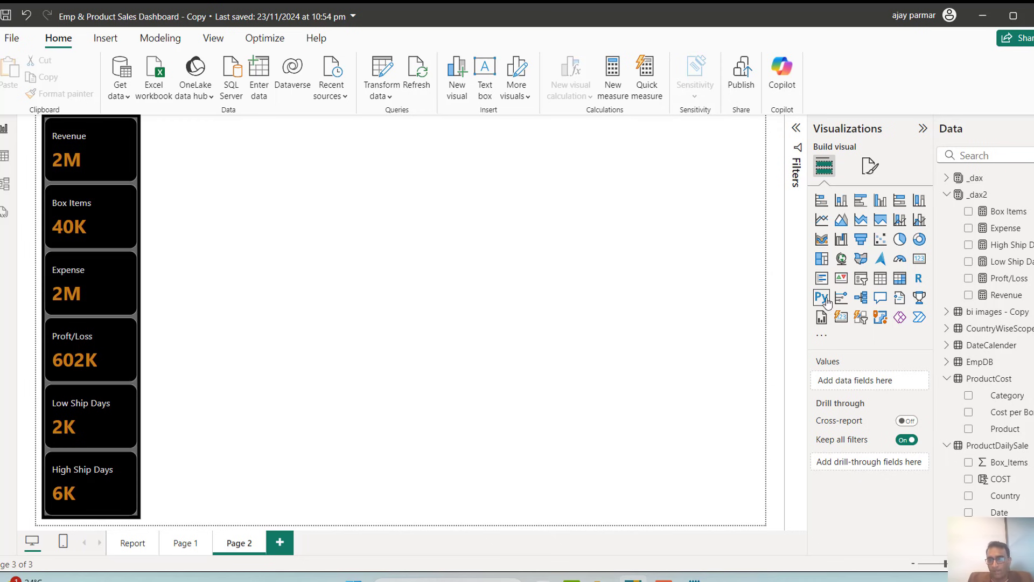
left_click(880, 278)
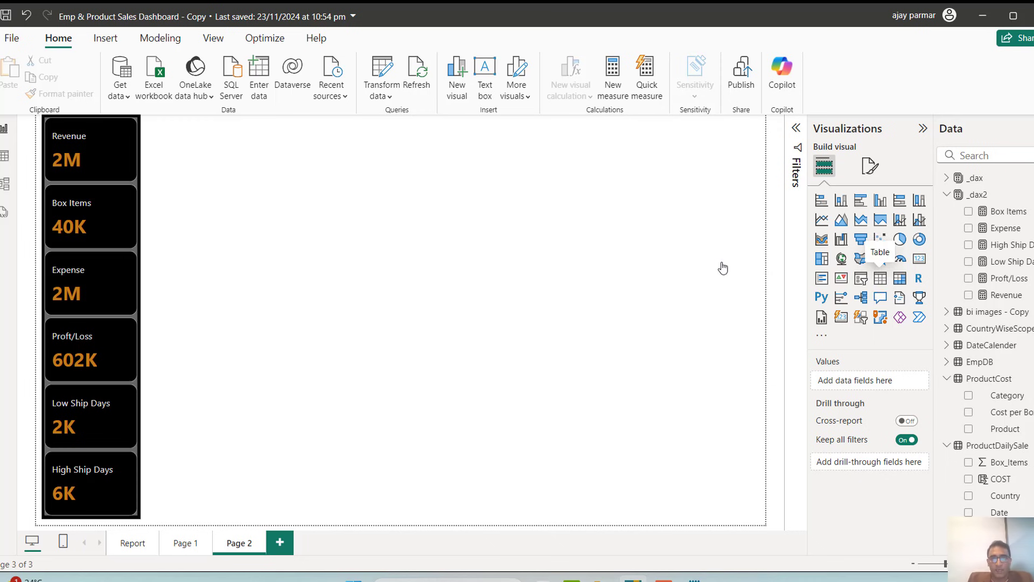
left_click_drag(233, 245, 475, 251)
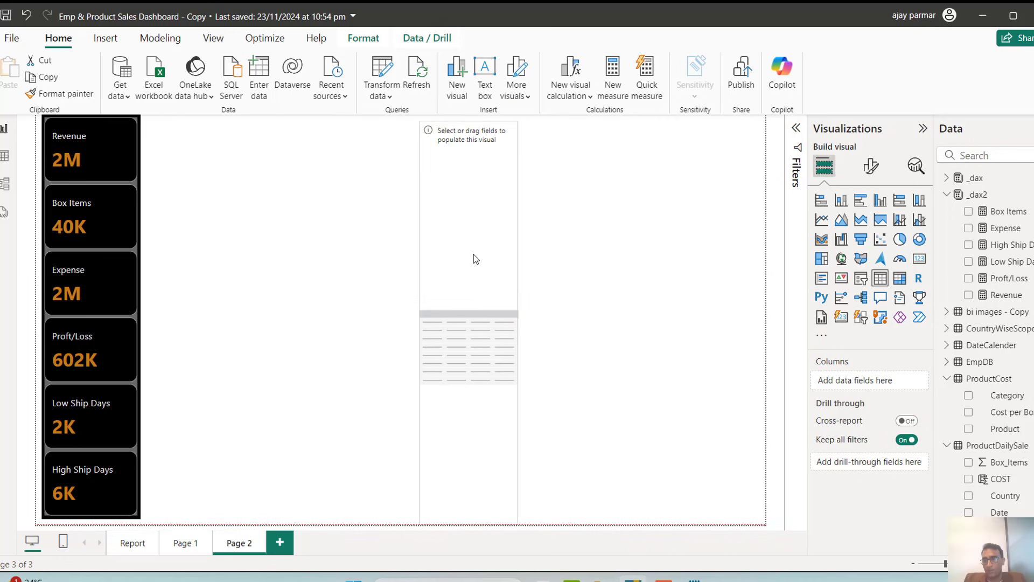
Step: Add the Date, Sales and COST fields from ProductDailySale as columns of the table
scroll(986, 377, "down", 2)
left_click_drag(999, 456, 474, 289)
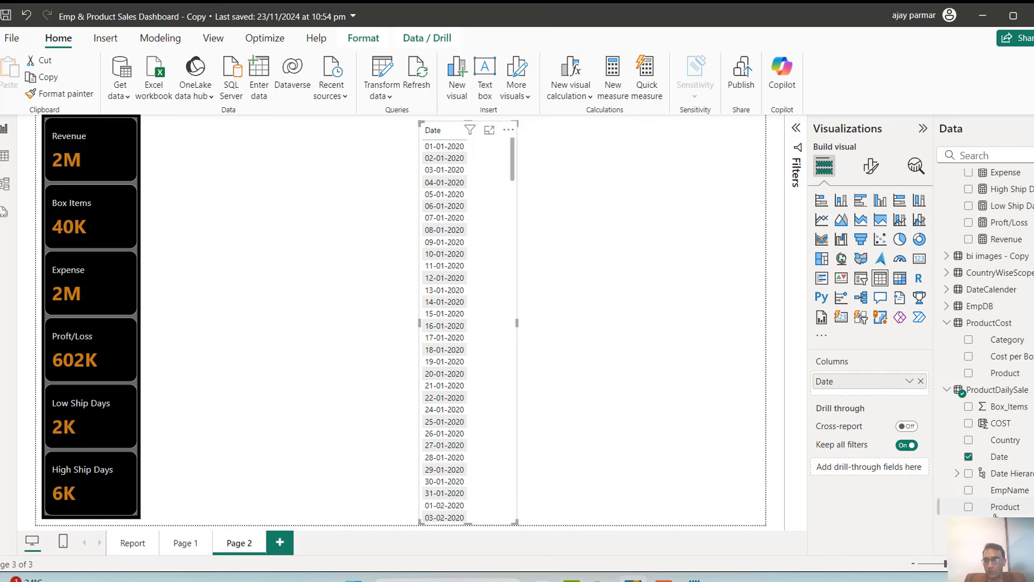
left_click_drag(1002, 523, 848, 392)
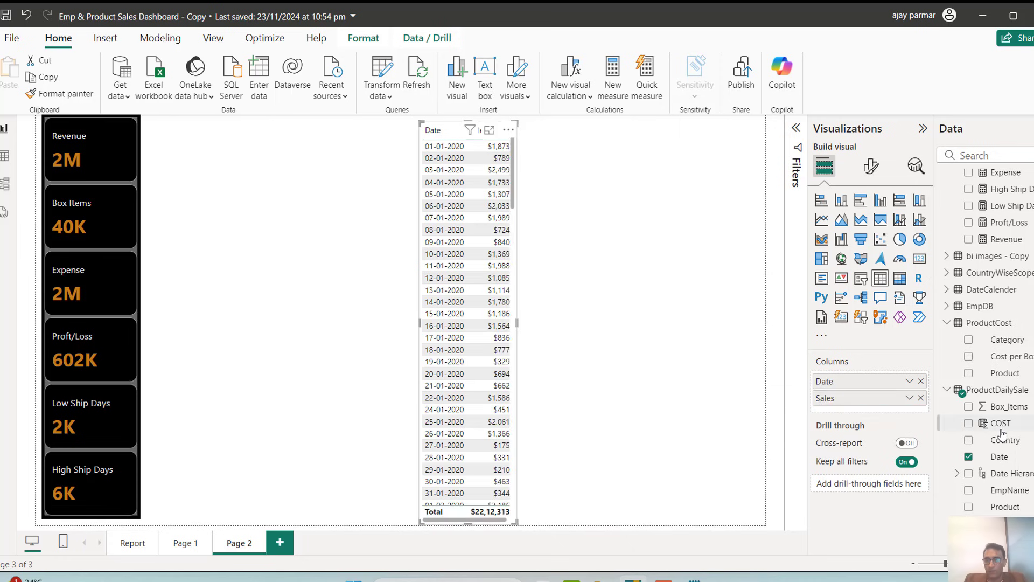
left_click_drag(1000, 426, 866, 416)
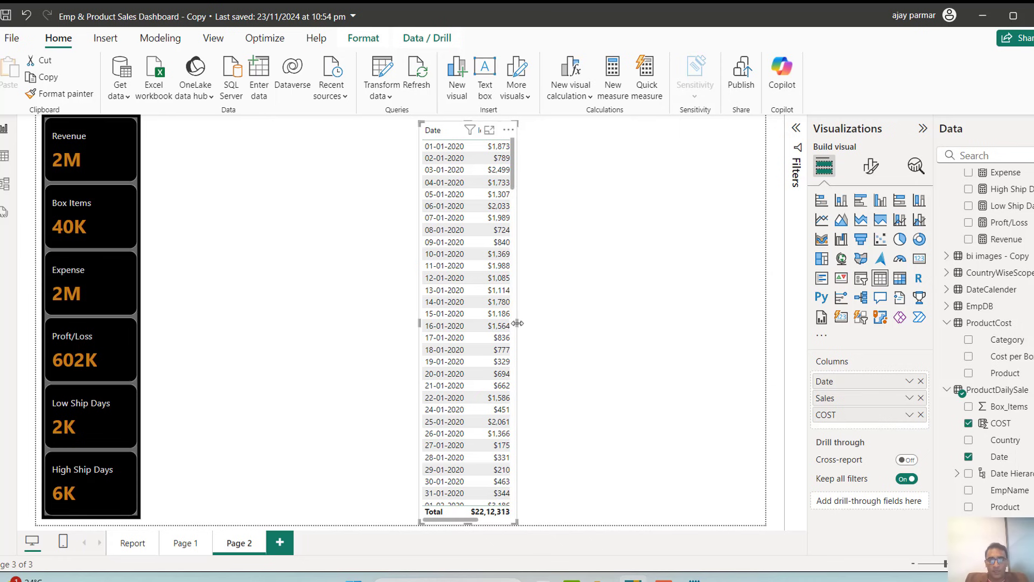
Step: Resize the table so all three columns fit and sort it by Date in descending order
left_click_drag(517, 323, 602, 320)
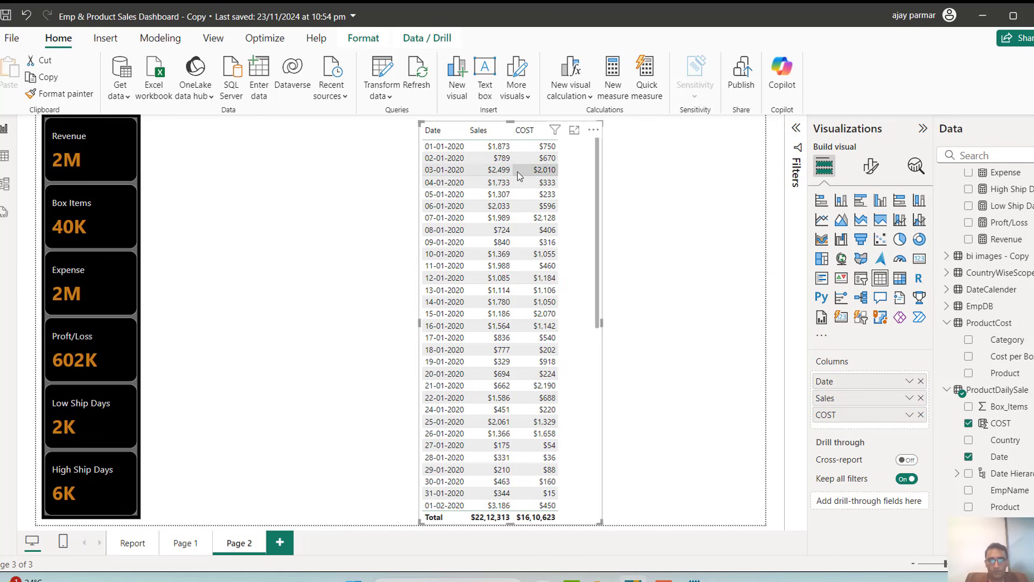
left_click_drag(513, 122, 513, 162)
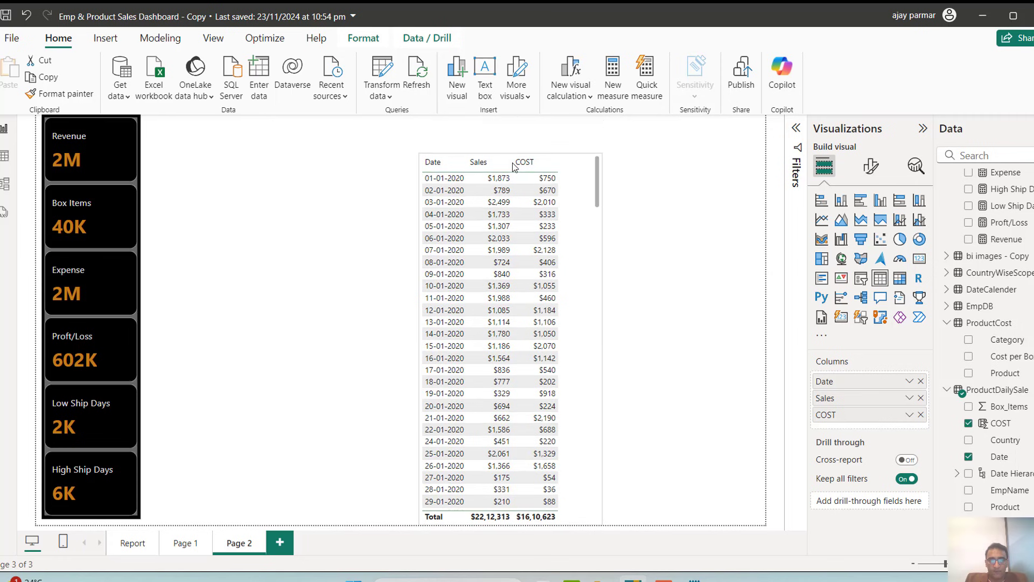
left_click(442, 175)
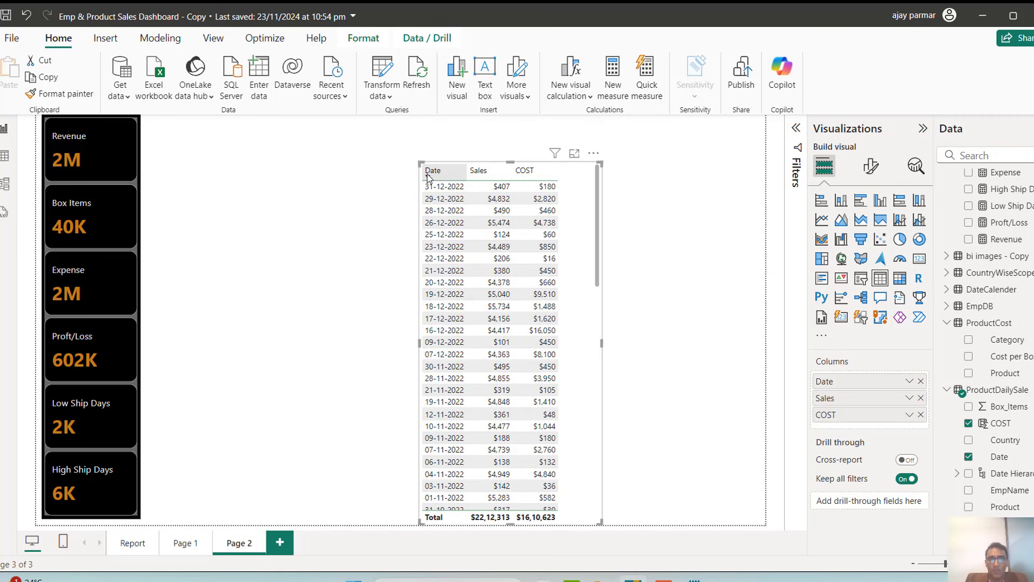
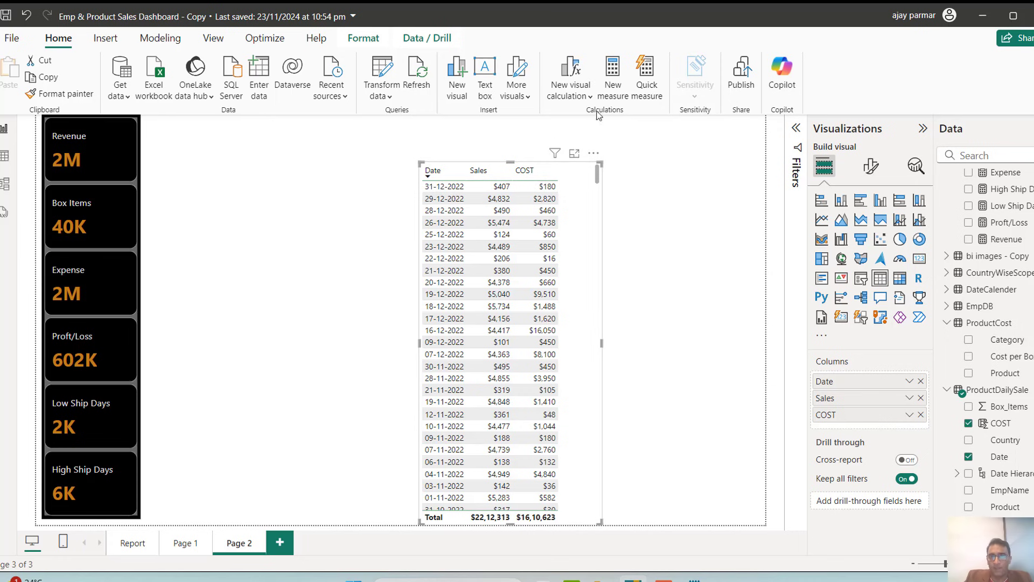
Step: Create a new measure in the _dax2 table and name it "Latest day Sale"
left_click(1008, 189)
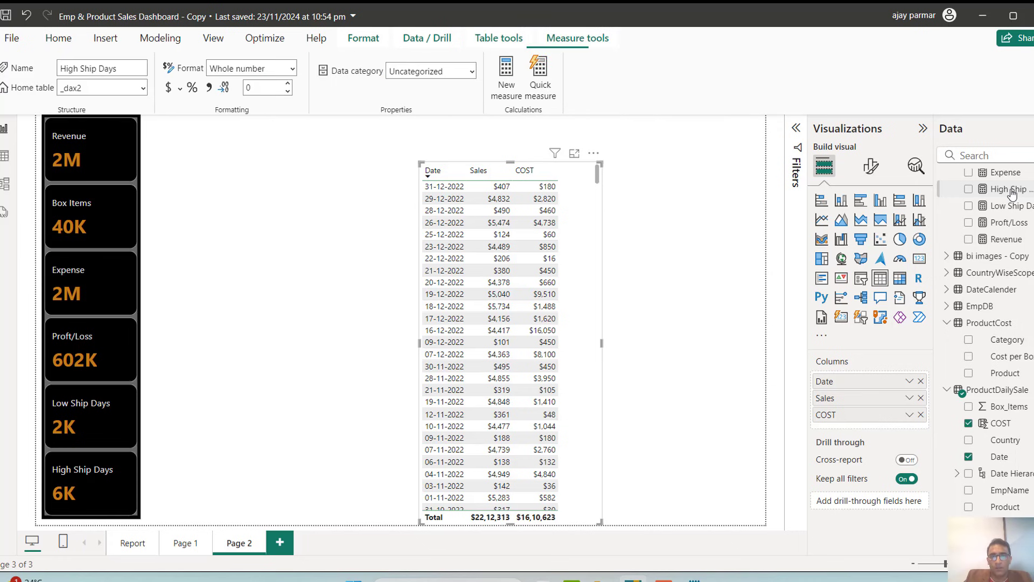
left_click(506, 70)
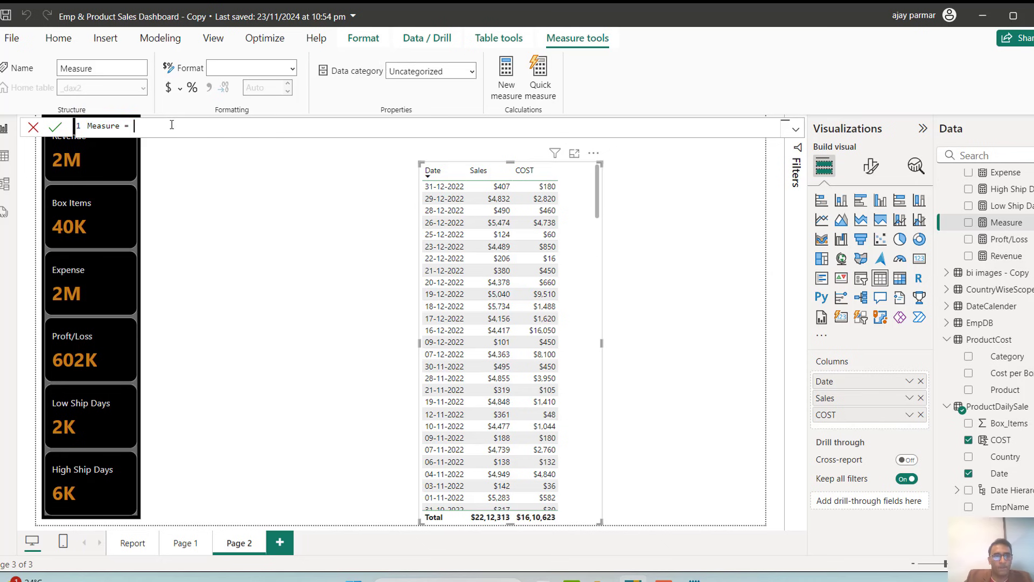
left_click(796, 130)
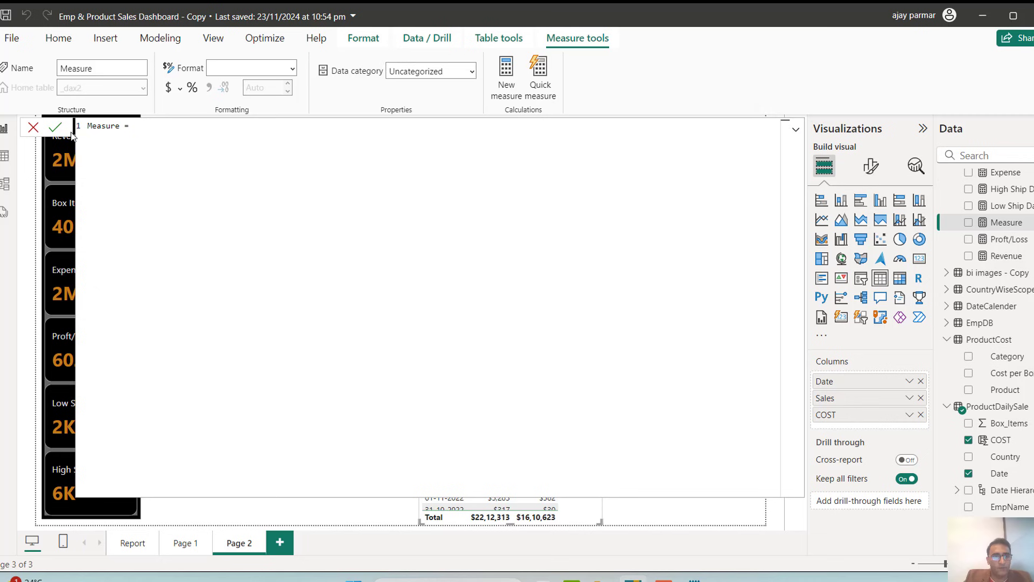
double_click(110, 125)
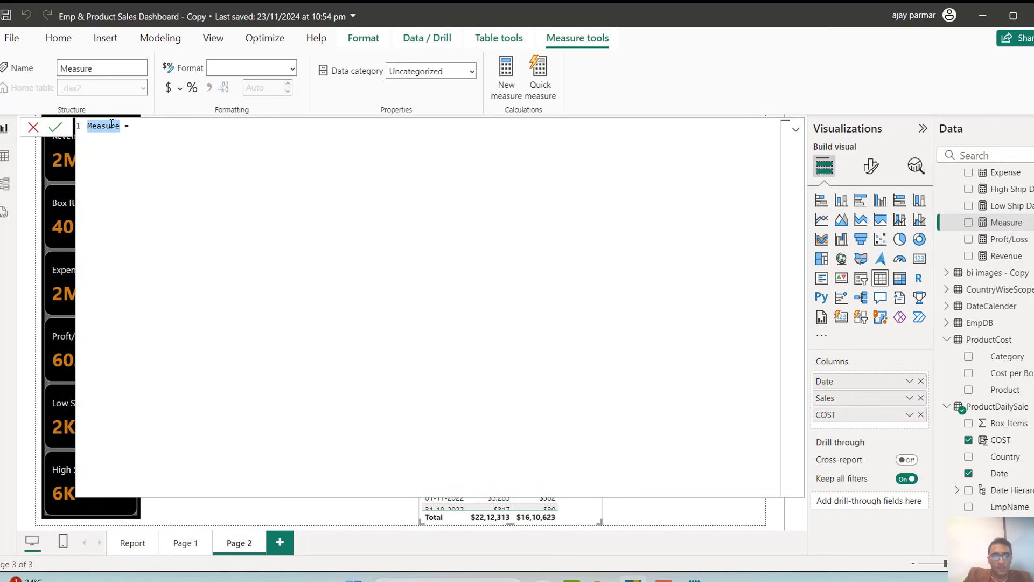
type("1")
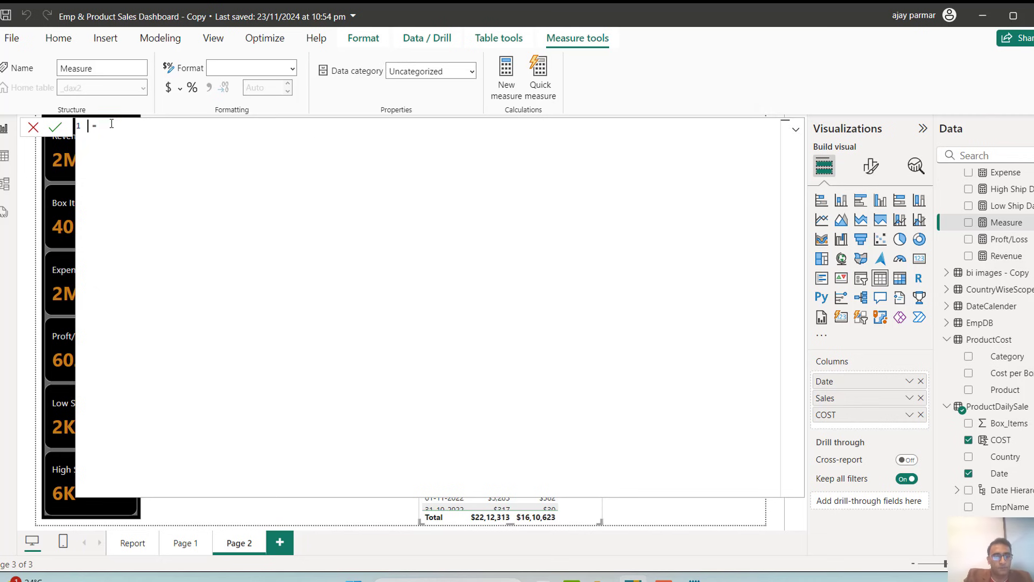
type("Latest day")
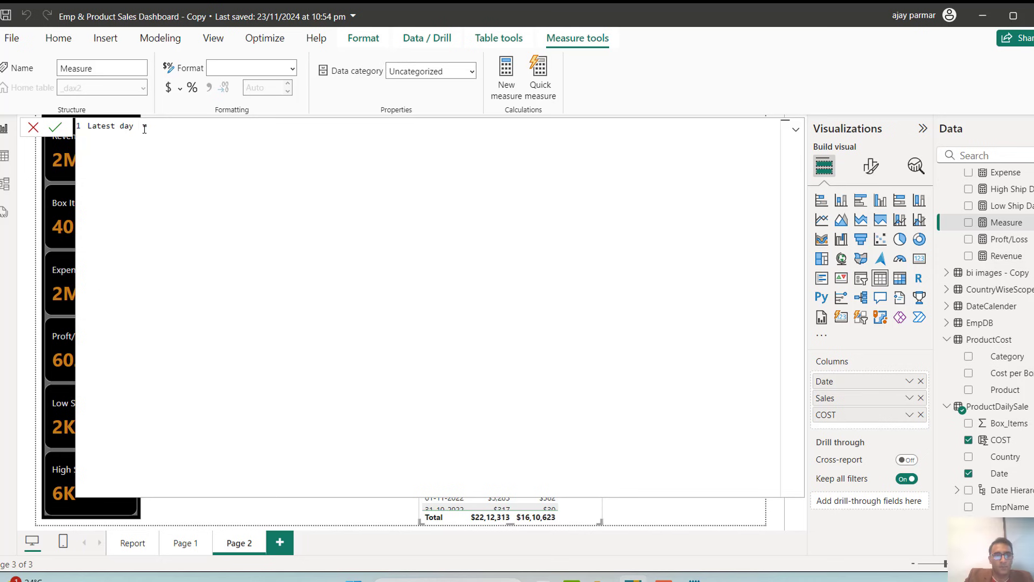
type("Sale =")
Step: Declare a variable named recentday on a new line of the measure and assign it the MAX function
key("shift+Return")
type("var")
key("Tab")
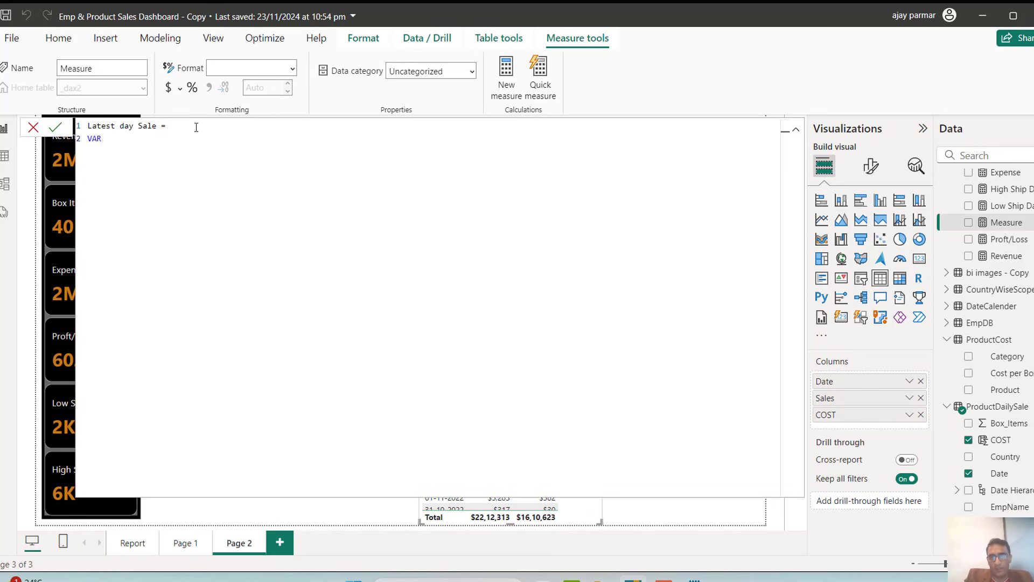
type("recent")
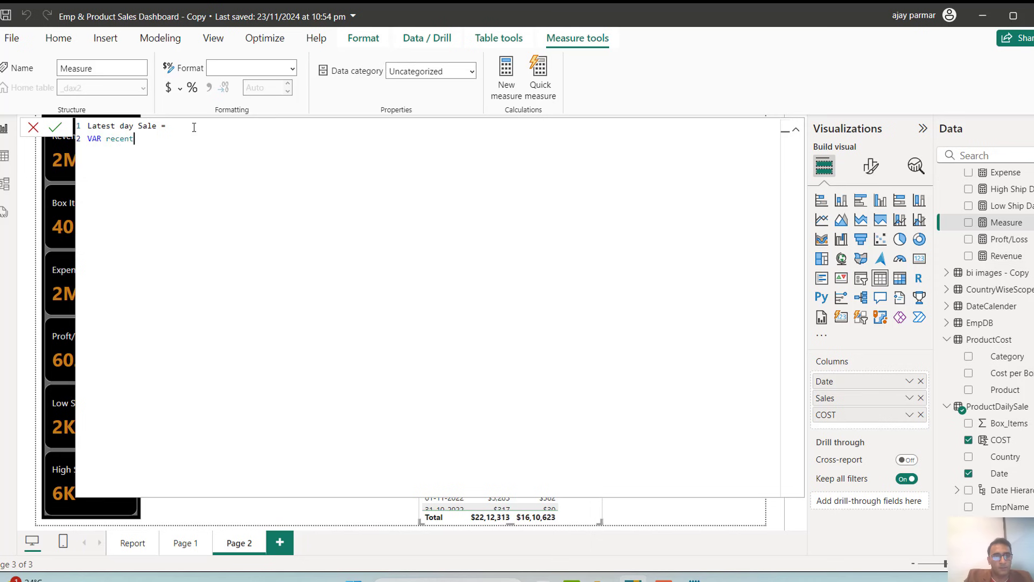
type("day = max(")
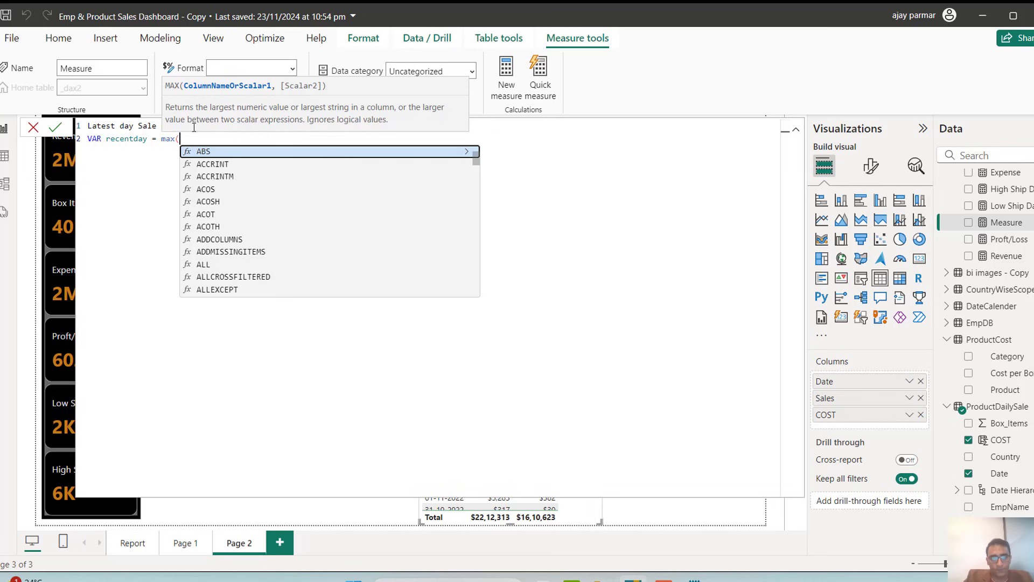
Step: Use the ProductDailySale[Date] column as the argument of MAX and close the function
type("produ")
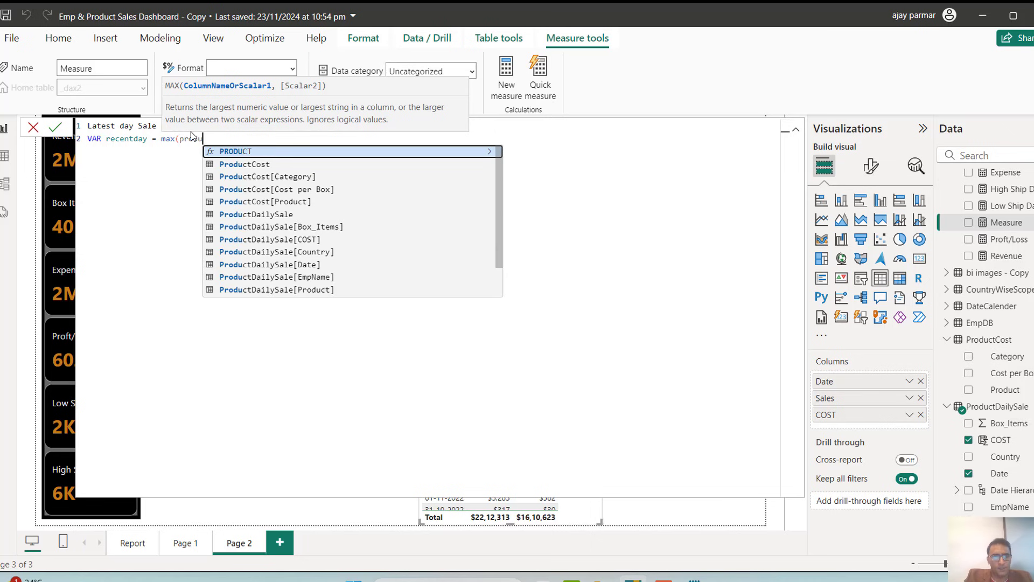
type("cut")
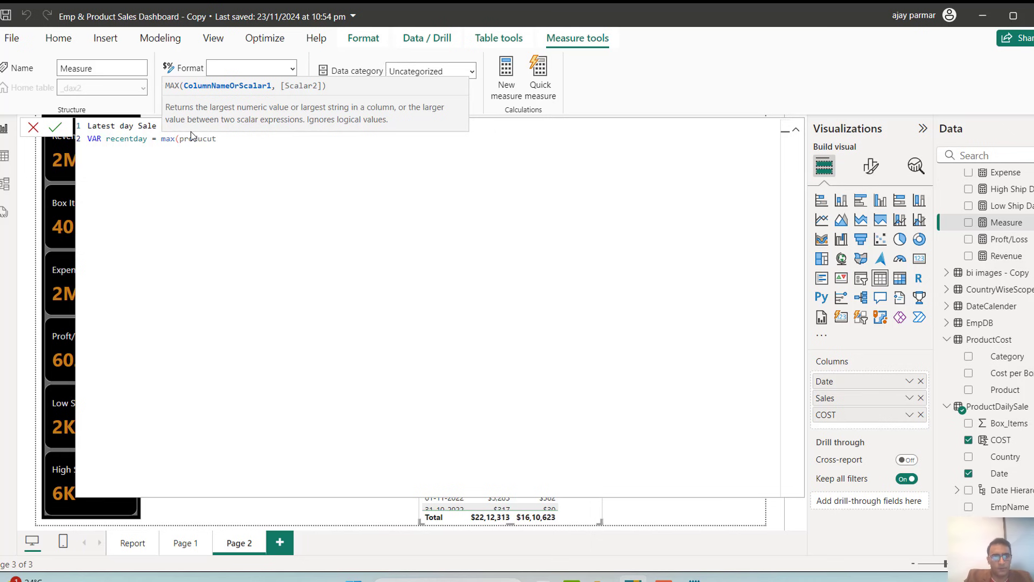
key("BackSpace")
key("BackSpace")
type("t")
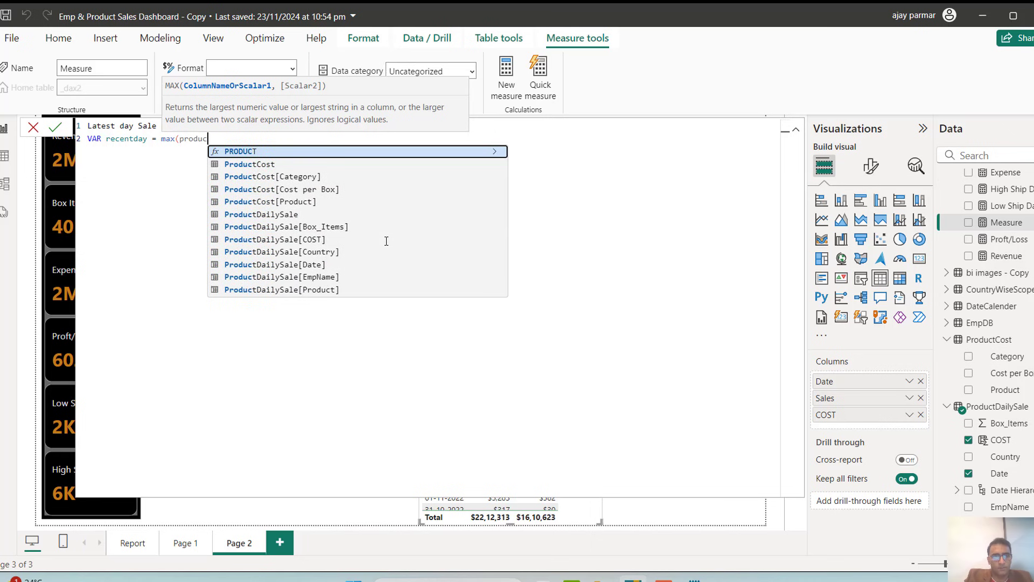
type("d")
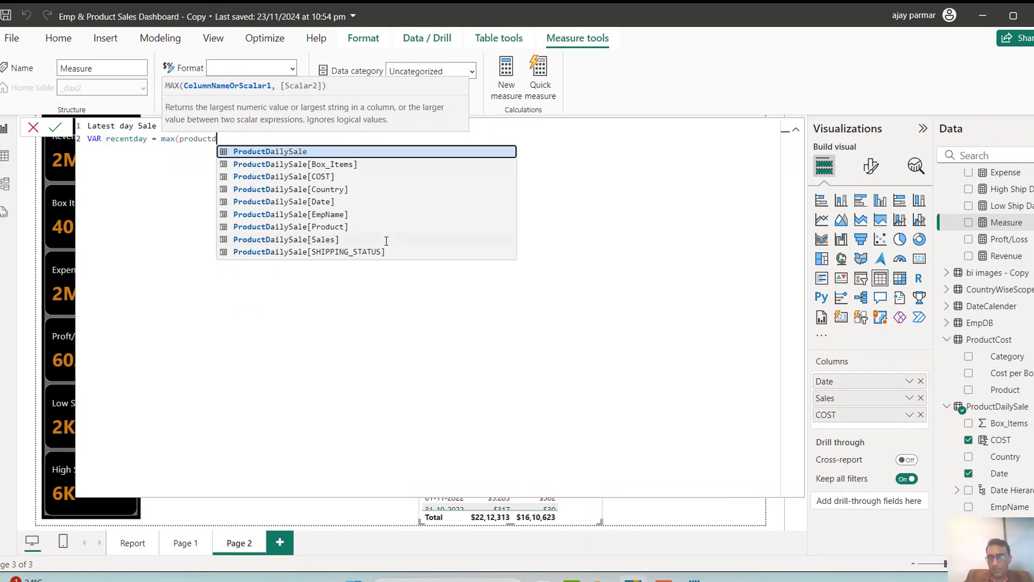
key("Down")
key("Down")
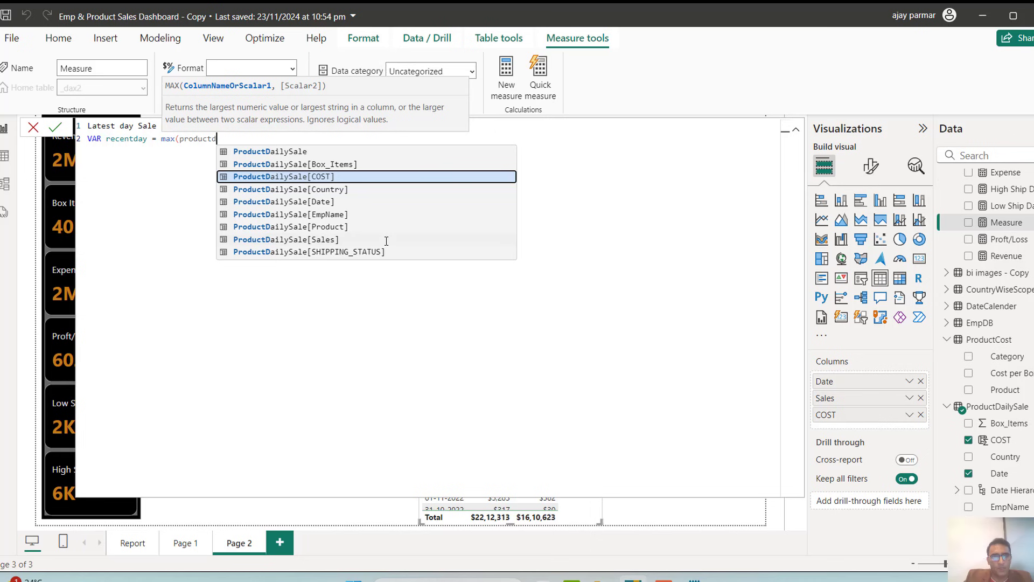
key("Down")
key("Down")
key("Down")
key("Down")
key("Up")
key("Up")
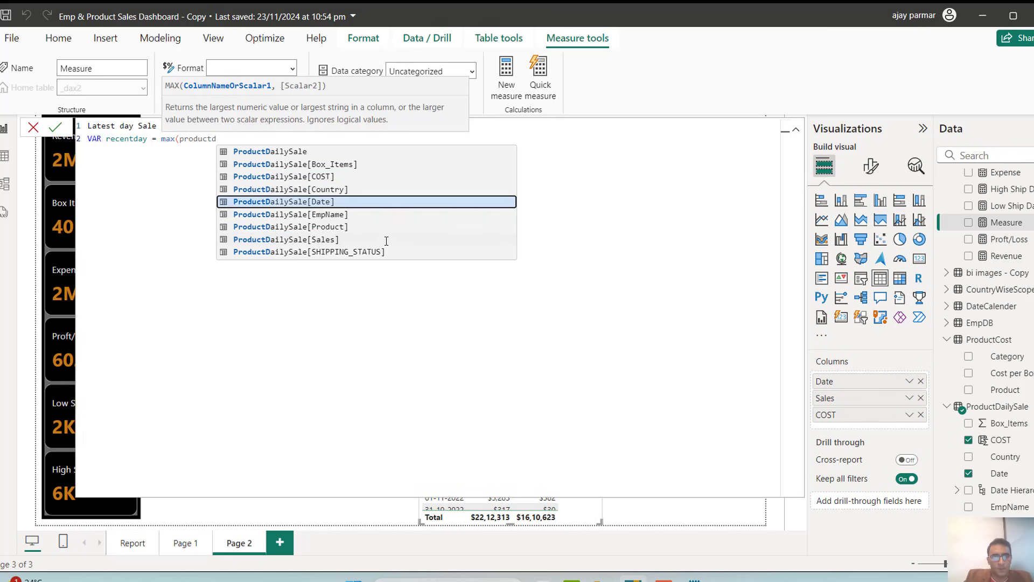
key("Tab")
type(")")
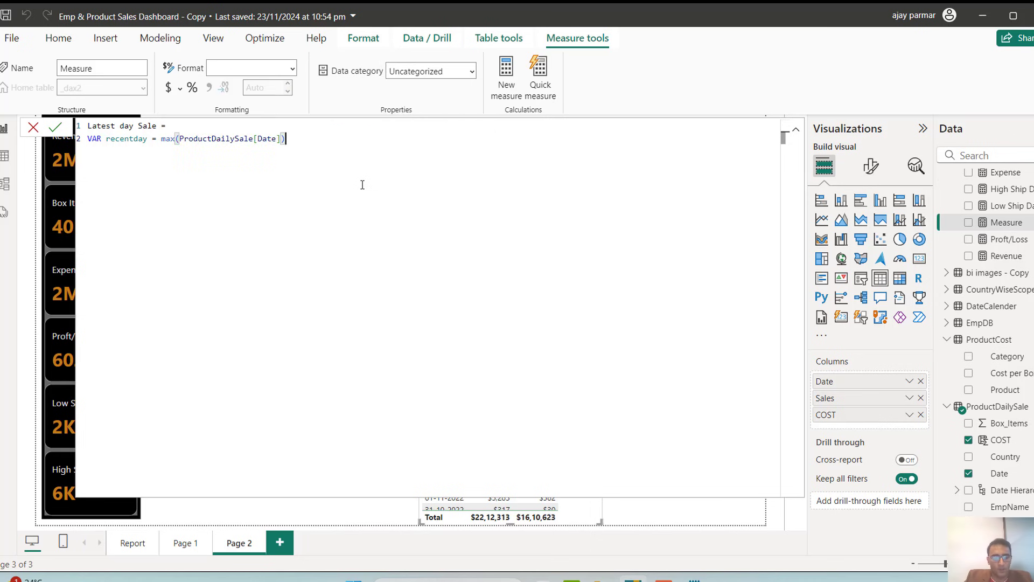
Step: Declare a second variable named mysale on the next line and assign it the CALCULATE function
key("Return")
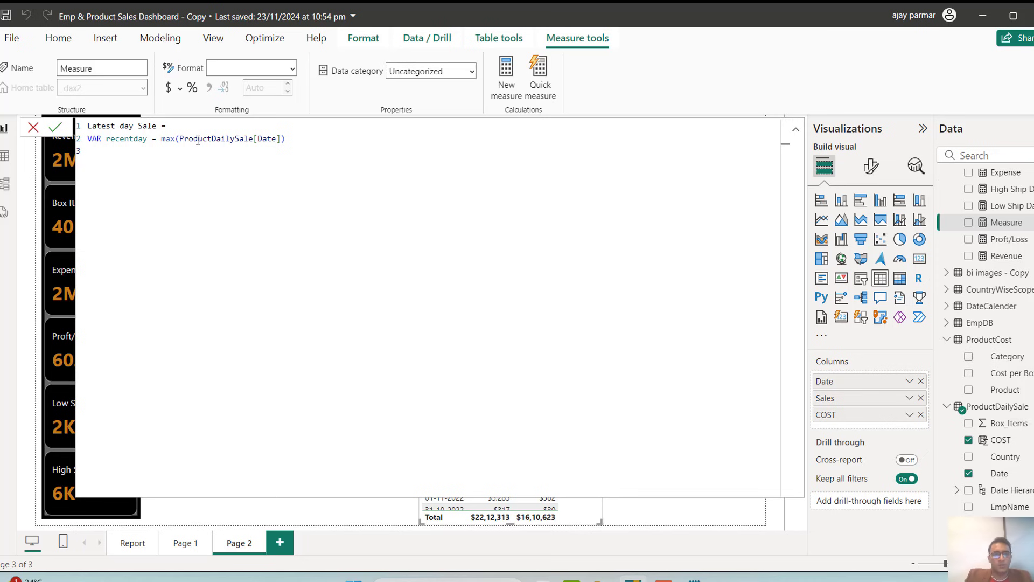
type("VAR mysale = CAL")
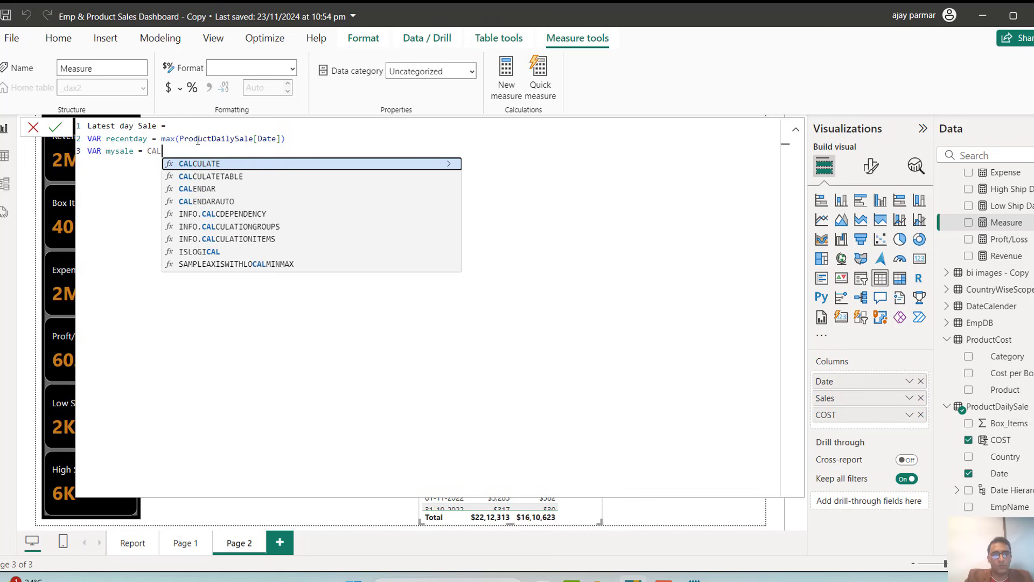
key("Tab")
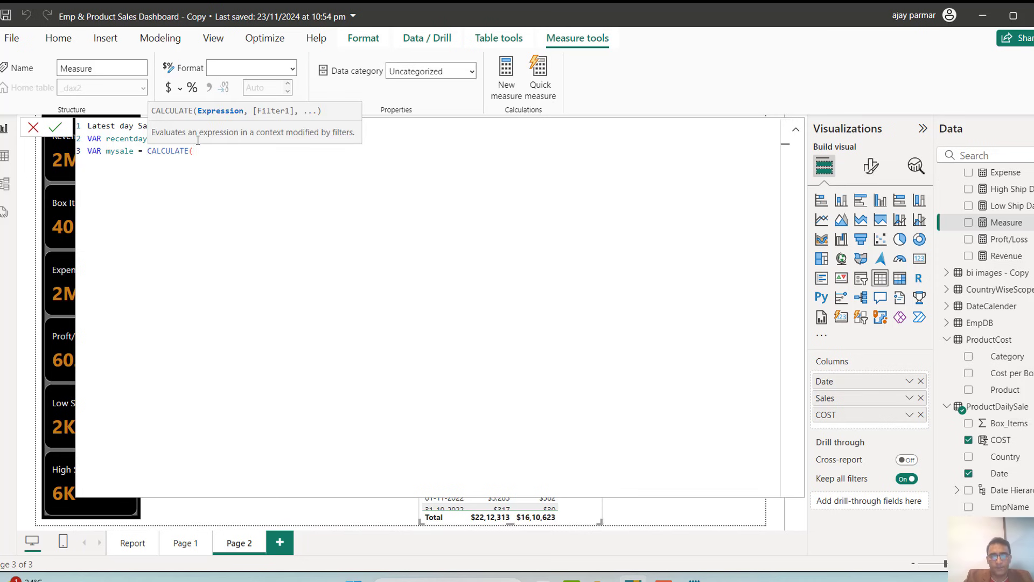
type("SUM")
key("Tab")
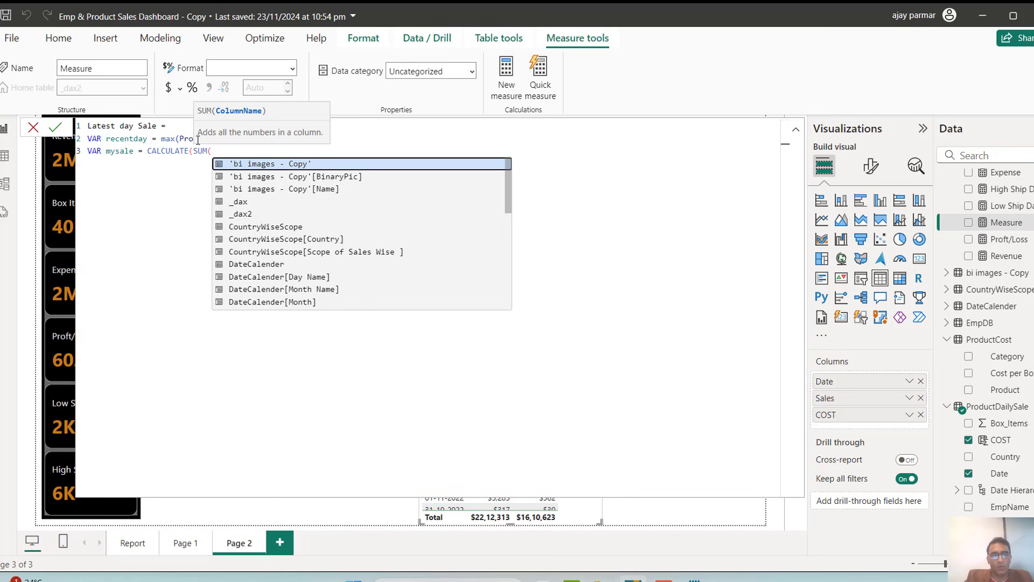
key("BackSpace")
key("BackSpace")
key("BackSpace")
key("BackSpace")
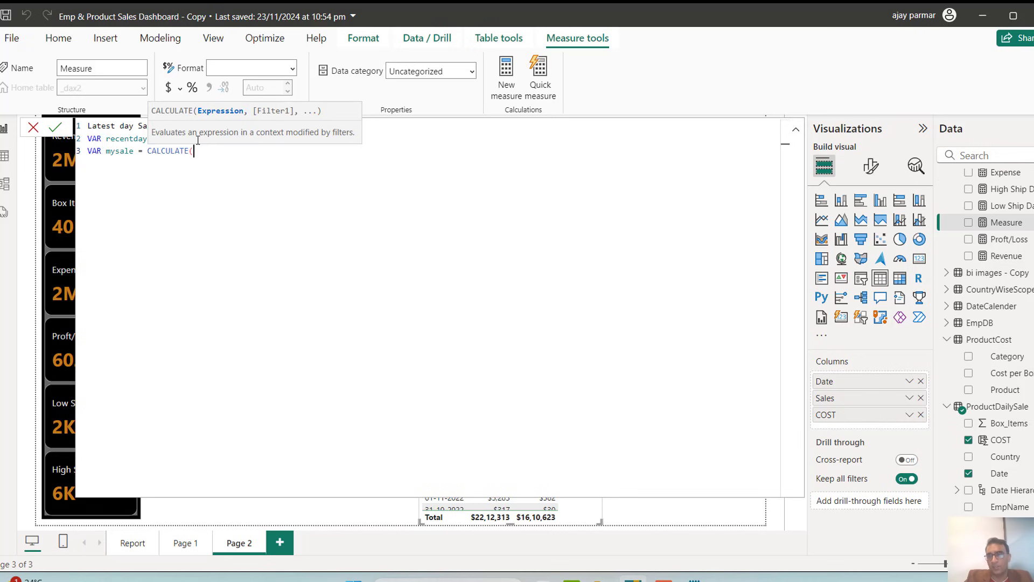
Step: Use the [Revenue] measure as the expression of CALCULATE, followed by a comma for the filter argument
type("REV")
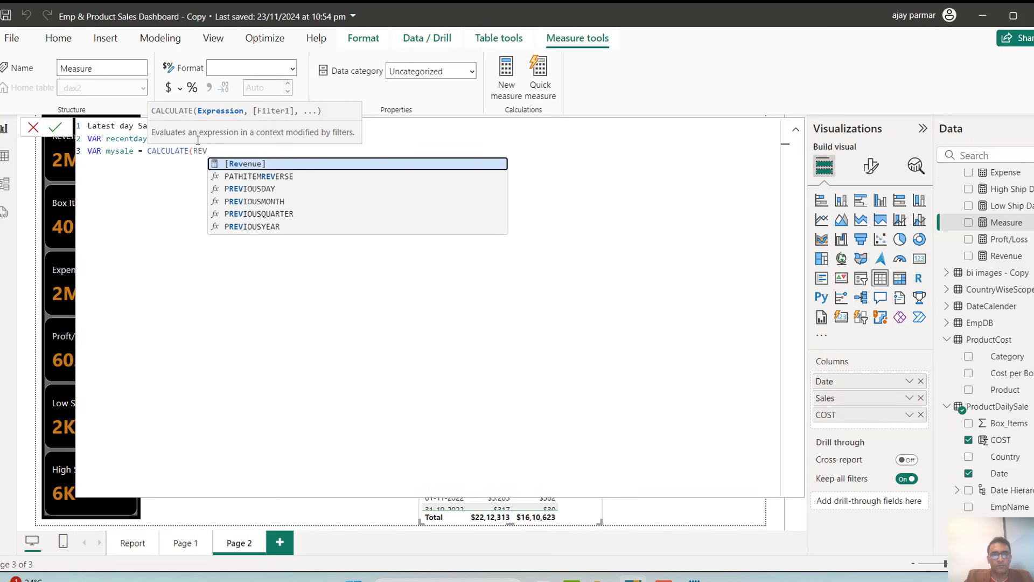
left_click(250, 165)
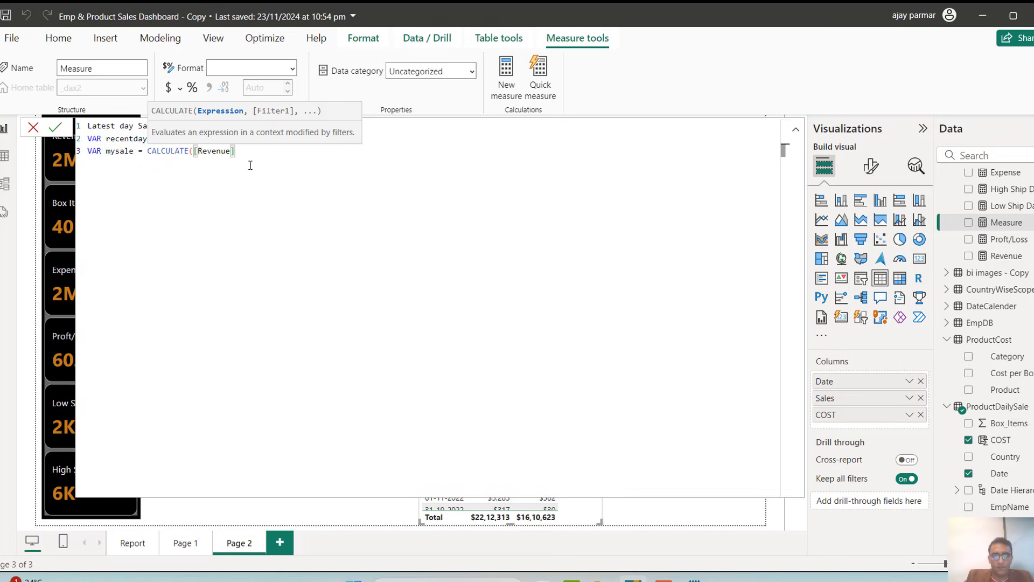
type(",")
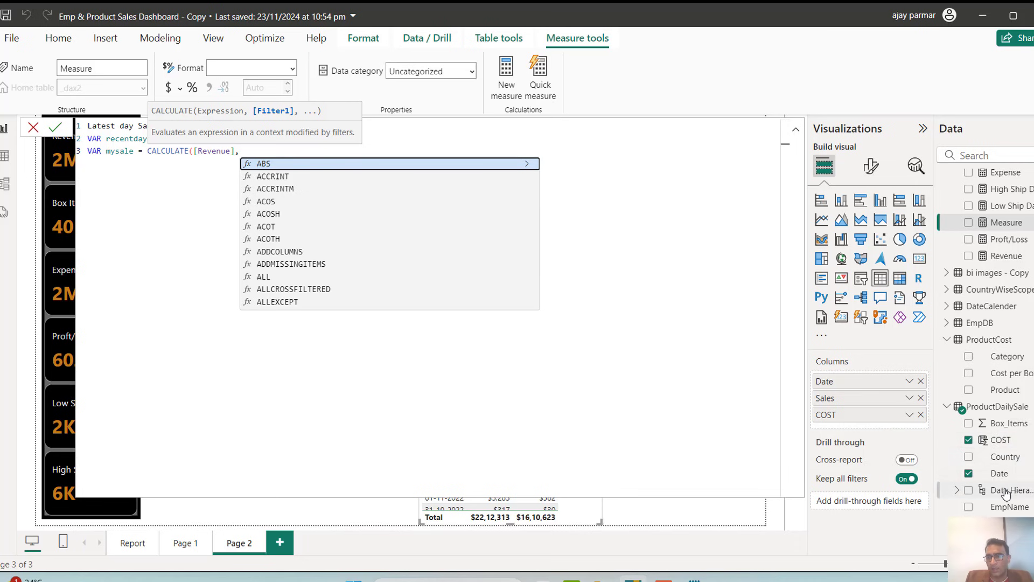
type("DATE")
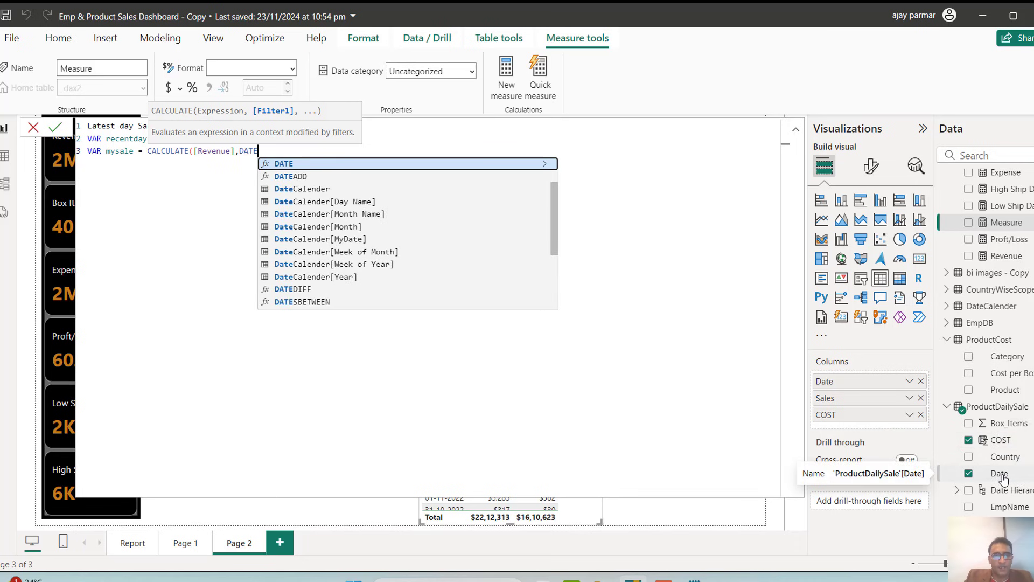
key("Down")
key("Down")
key("Down")
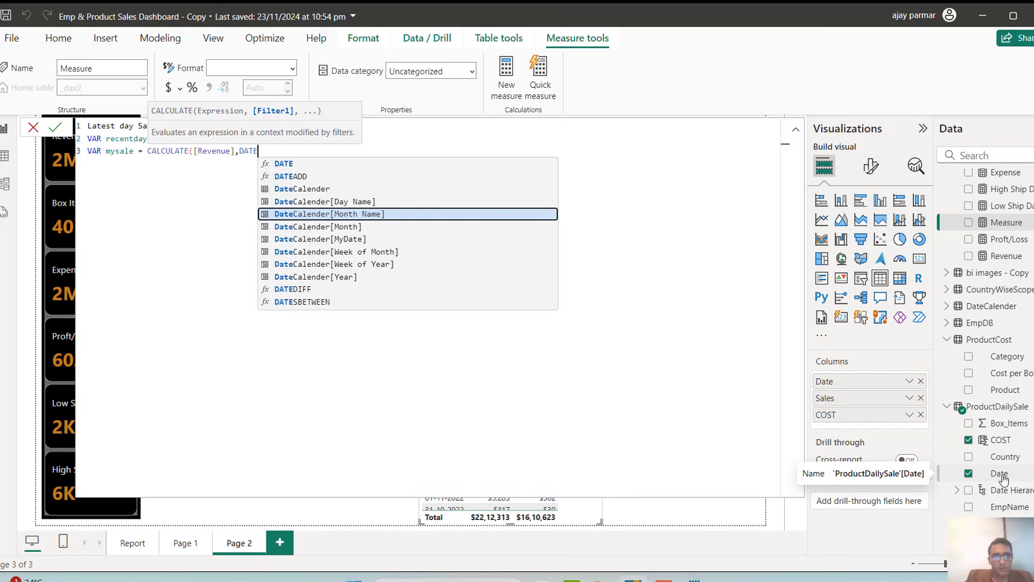
key("Down")
key("Down")
key("Down")
key("Down")
key("Down")
key("Down")
key("Down")
key("Down")
key("Down")
key("Down")
key("Down")
key("Down")
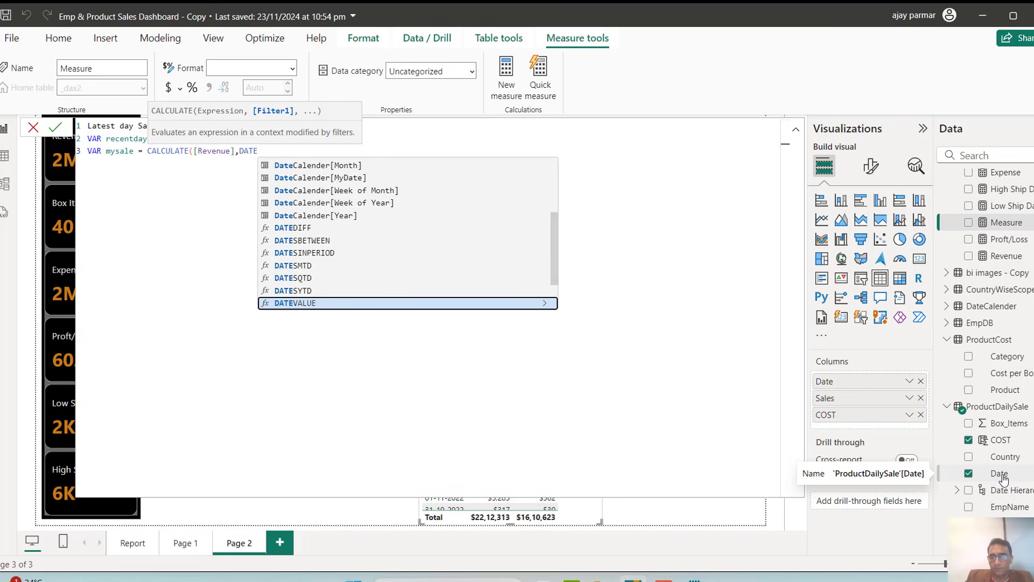
key("Down")
key("Down")
key("Down")
key("BackSpace")
key("BackSpace")
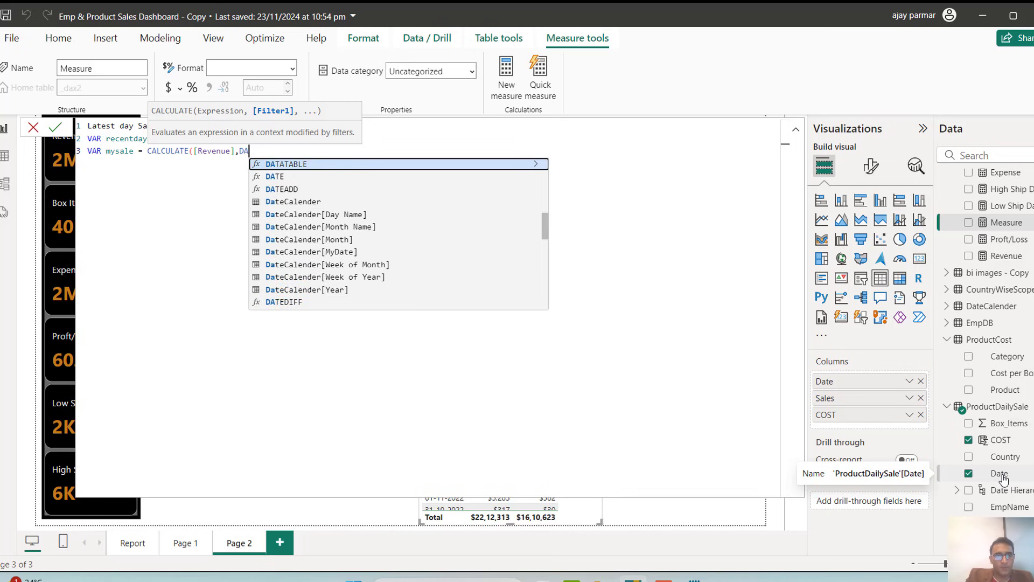
key("BackSpace")
key("BackSpace")
Step: Choose the ProductDailySale[Date] column for the filter argument of CALCULATE
type("product")
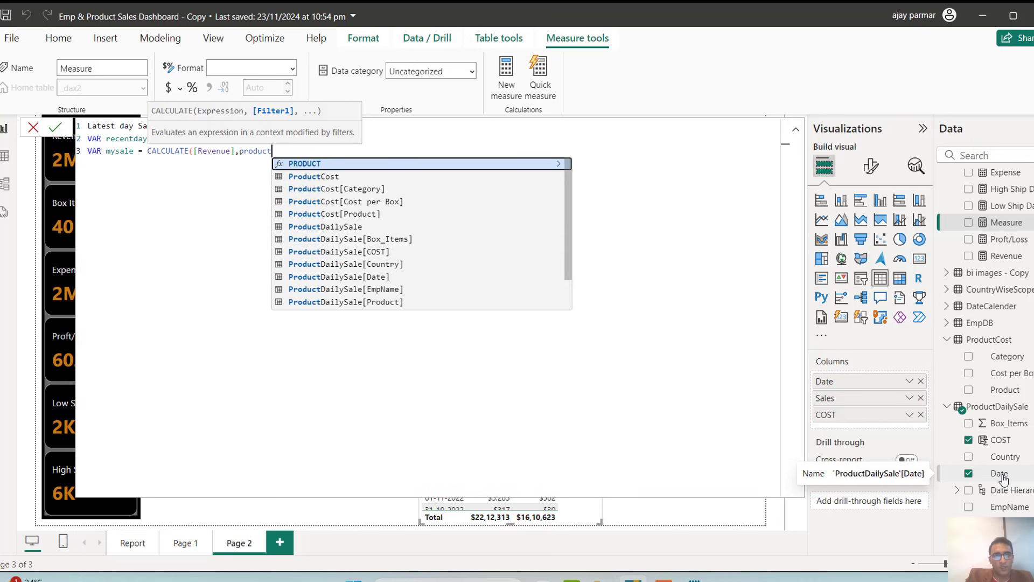
type("da")
key("Down")
key("Down")
key("Down")
key("Down")
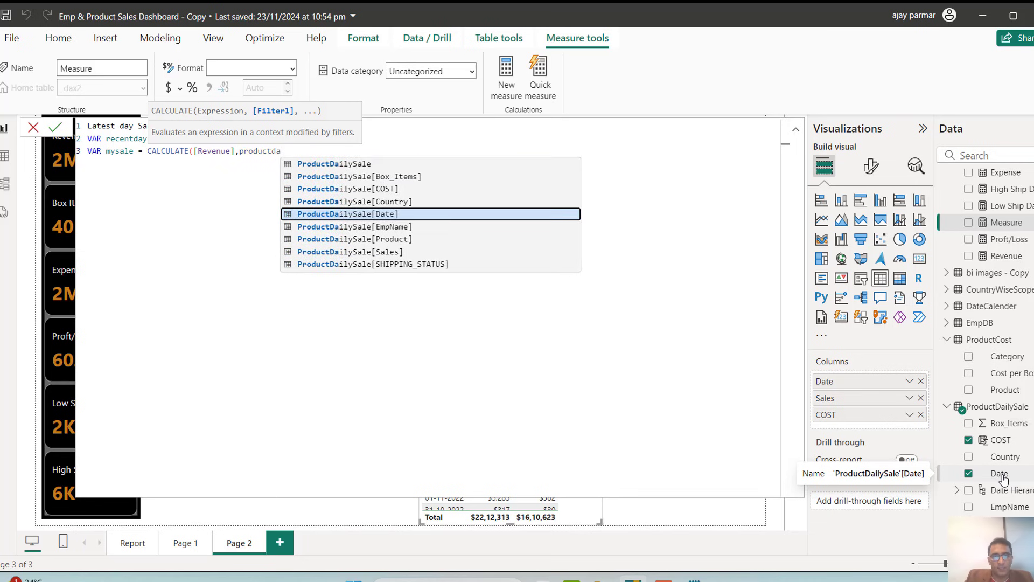
Step: Complete the CALCULATE filter in the mysale variable with the condition ProductDailySale[Date]= recentday
key("Tab")
type("=")
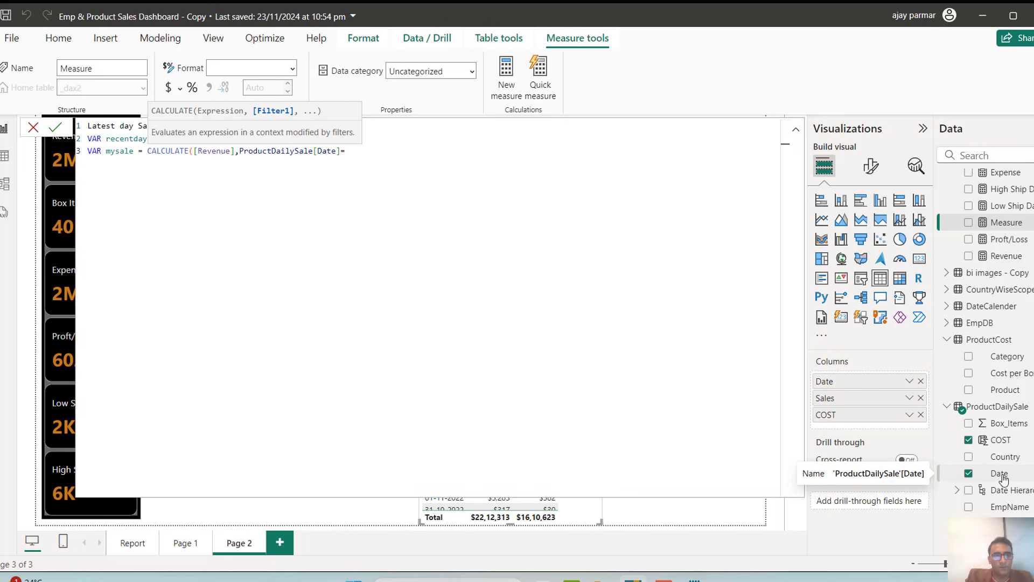
type(" recen")
key("Tab")
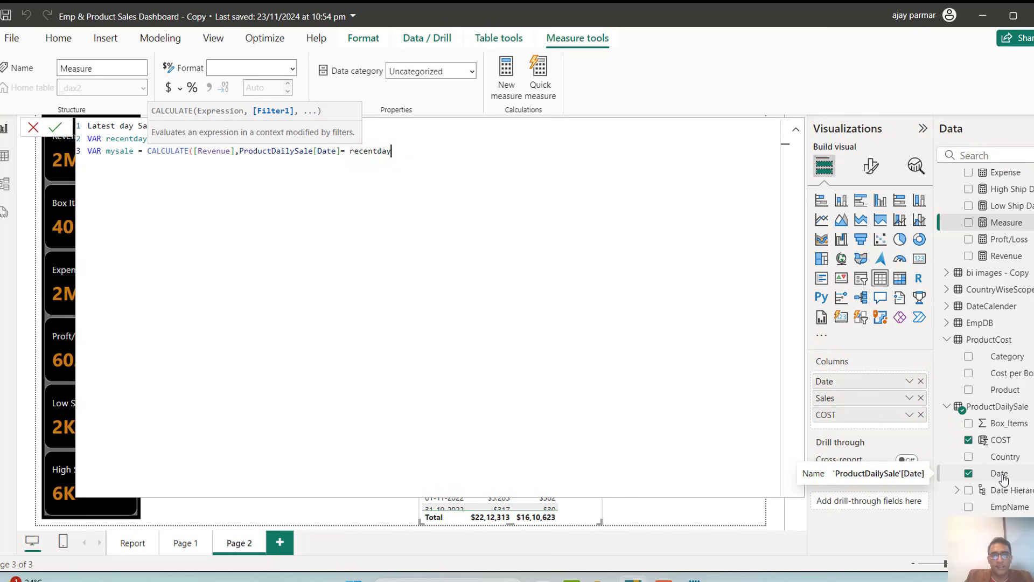
Step: Add an uppercase RETURN line below the mysale variable, followed by a new empty line
key("shift+Return")
type("retru")
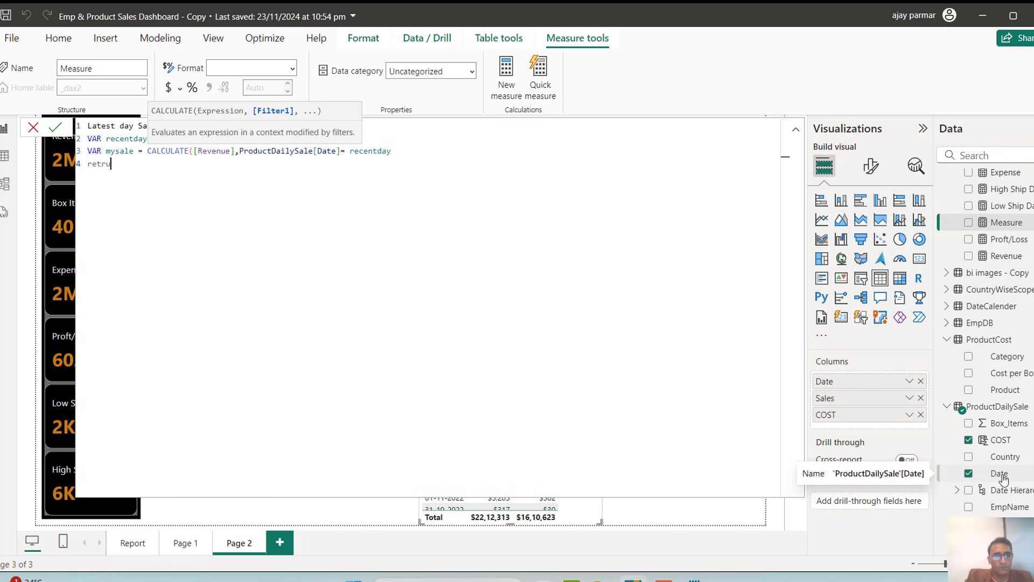
key("BackSpace")
type("urn")
key("shift+Return")
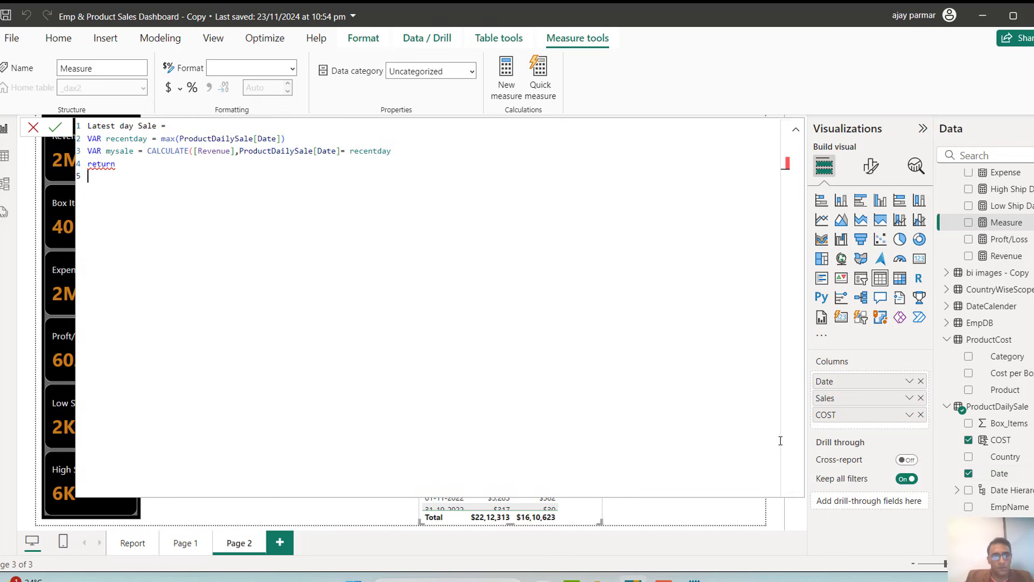
key("BackSpace")
key("BackSpace")
key("BackSpace")
key("BackSpace")
key("BackSpace")
key("BackSpace")
key("BackSpace")
type("R")
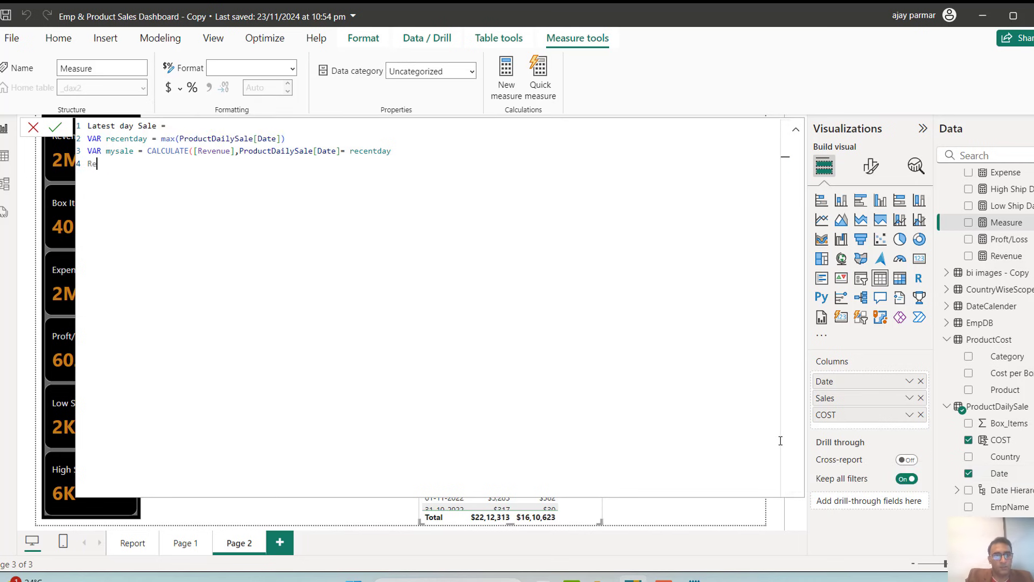
type("ETURN")
key("Return")
Step: Close the CALCULATE parenthesis, return mysale on the last line, and commit the Latest day Sale measure
left_click(405, 147)
type(")")
left_click(124, 164)
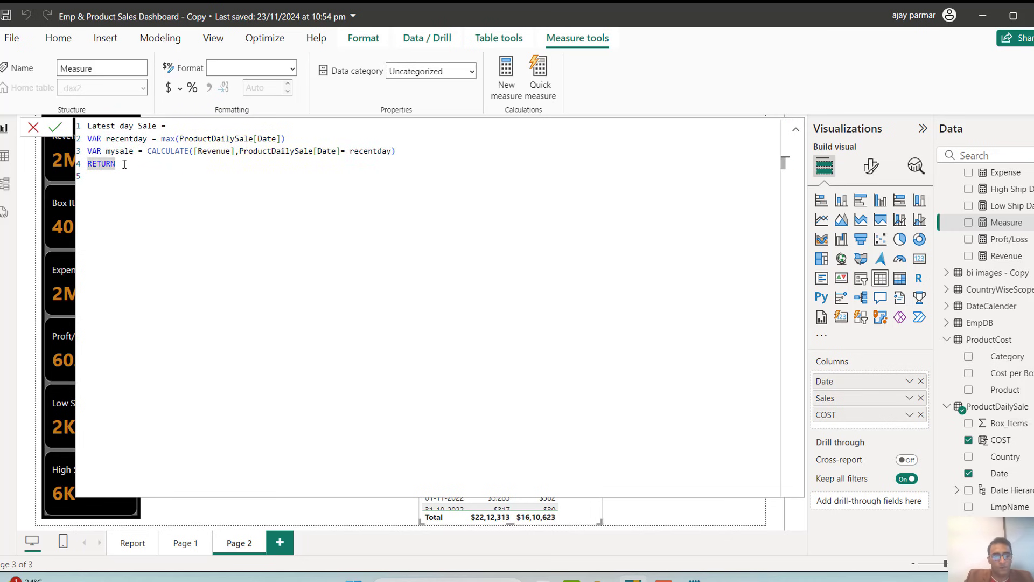
key("Down")
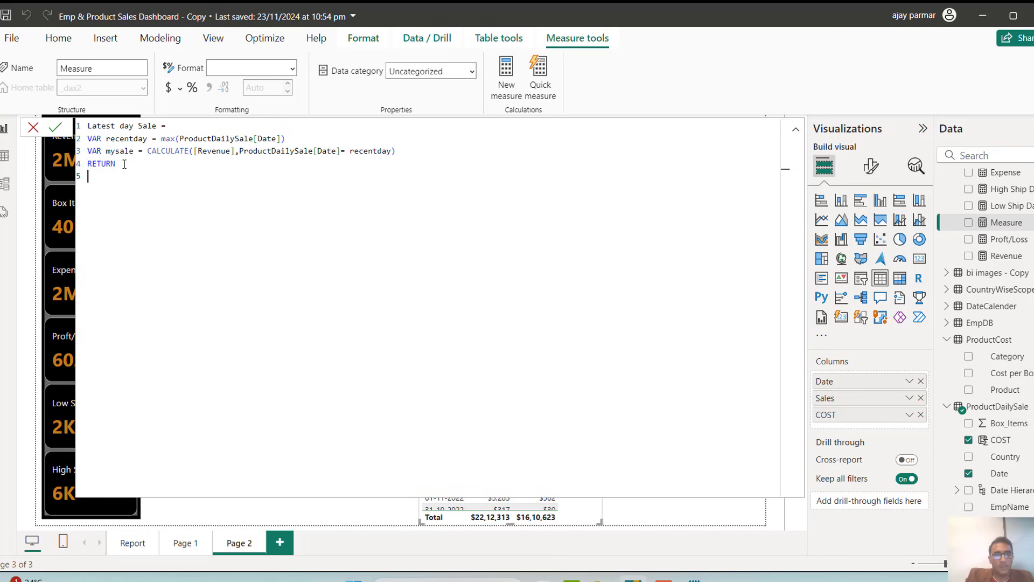
type("mysale")
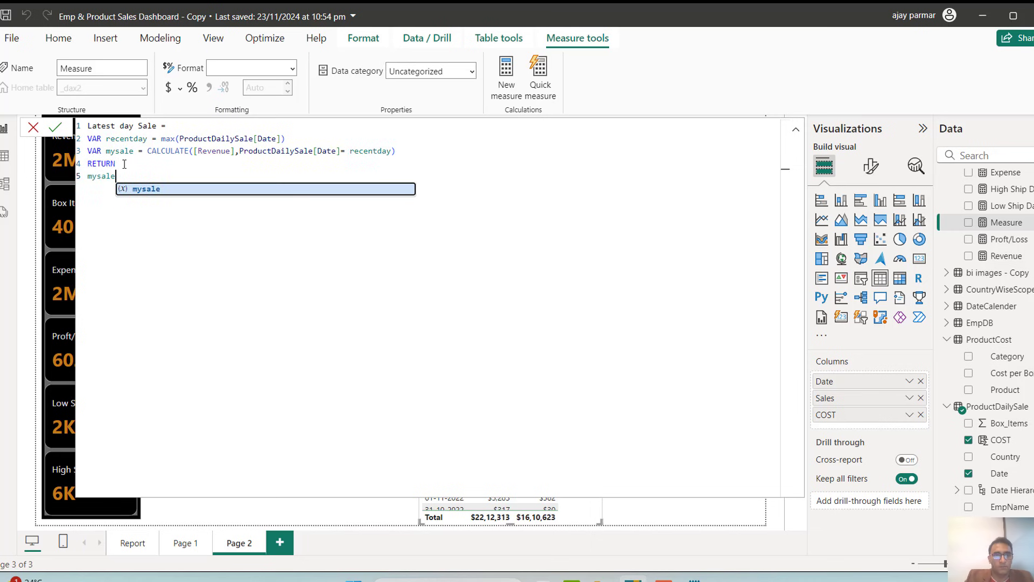
left_click(151, 190)
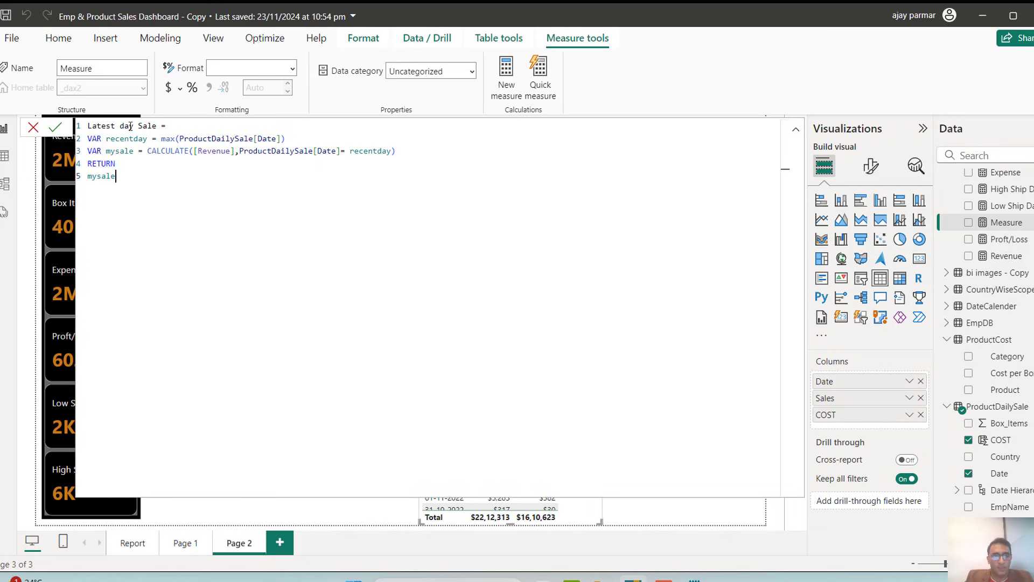
left_click(59, 128)
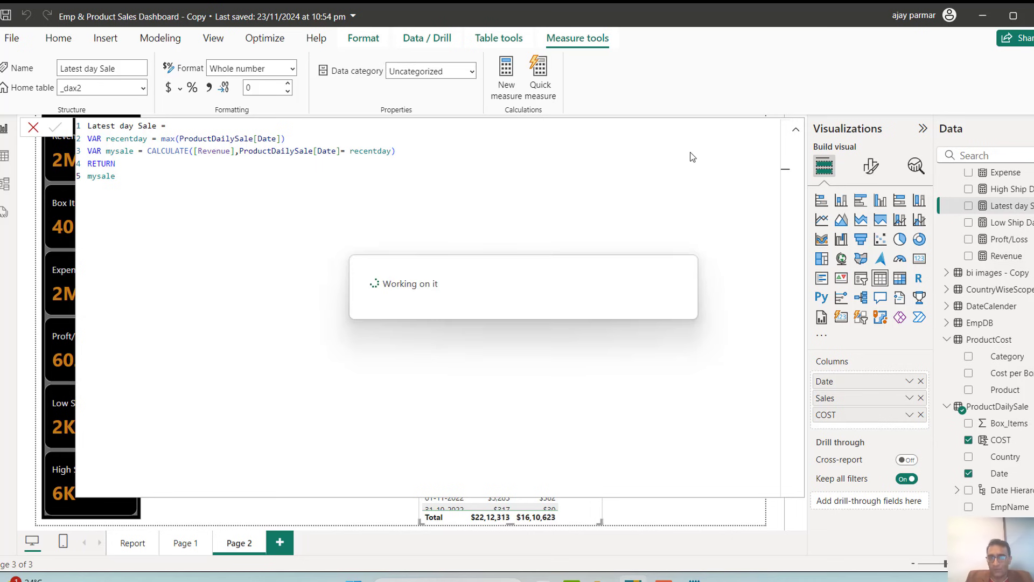
Step: Collapse the formula editor and show the Latest day Sale measure as a card in the empty canvas area beside the table
left_click(794, 134)
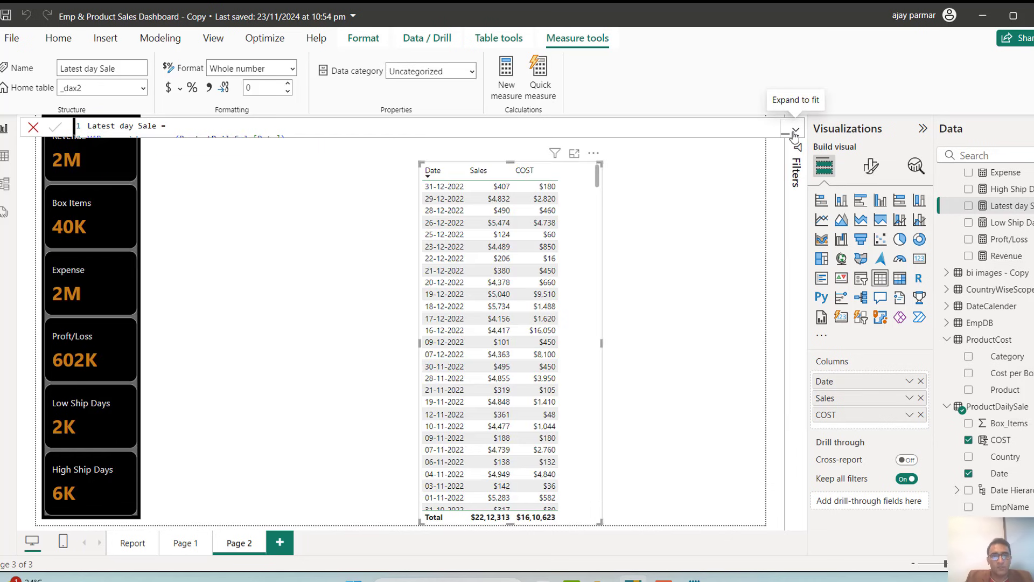
left_click(984, 212)
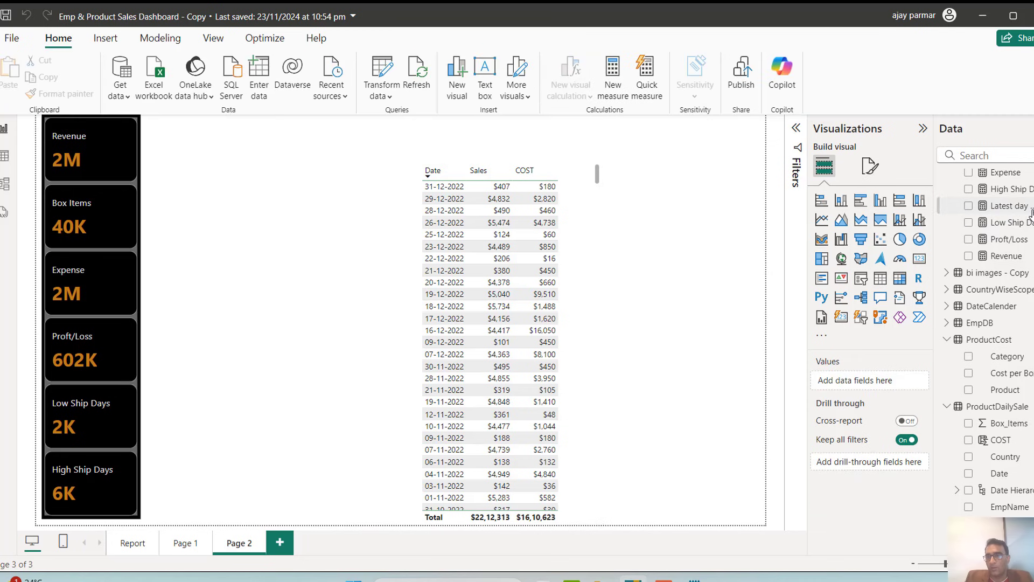
left_click_drag(1017, 209, 704, 166)
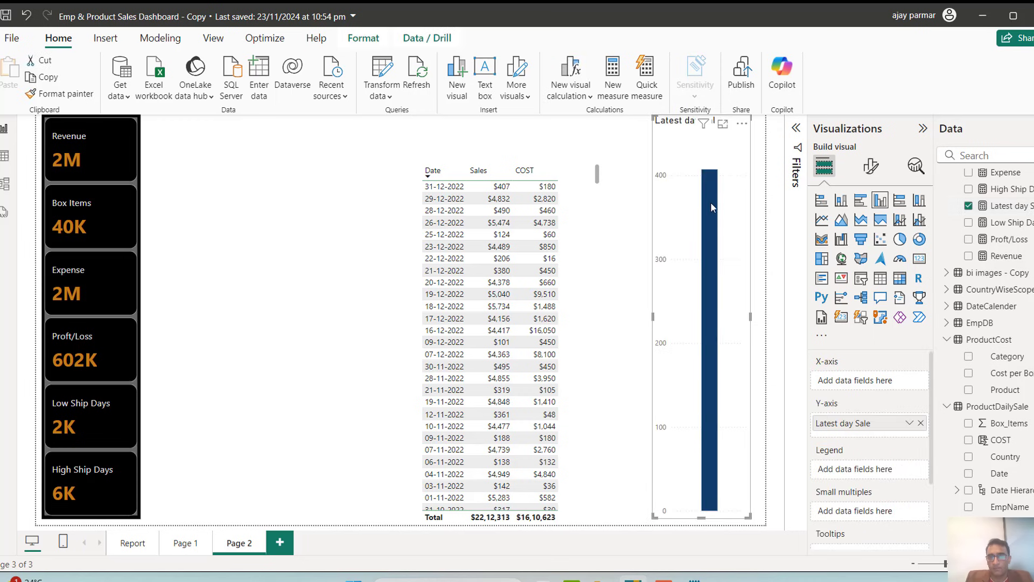
left_click(919, 262)
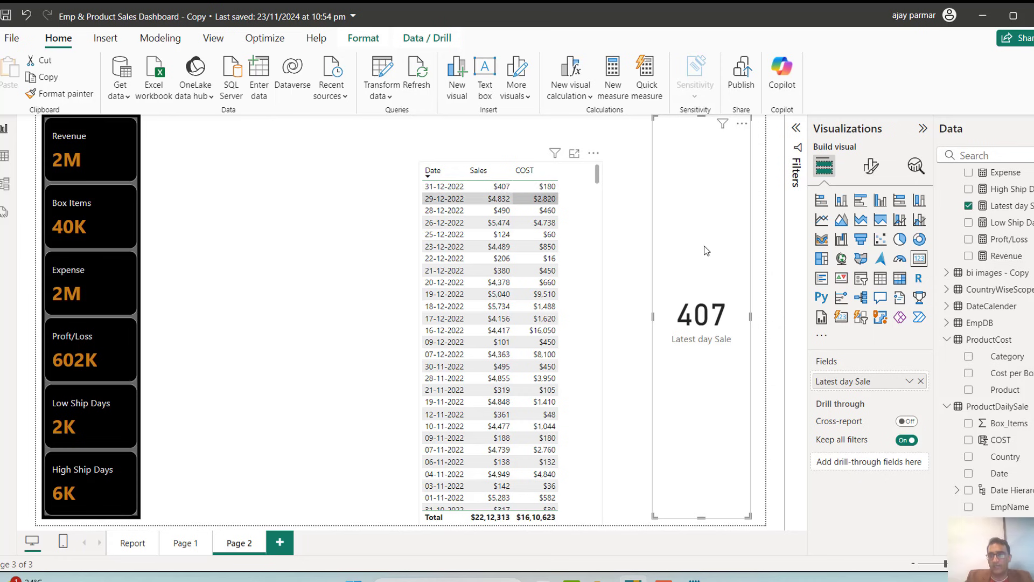
Step: Copy the whole Latest day Sale formula and paste it into a new measure
left_click(1004, 208)
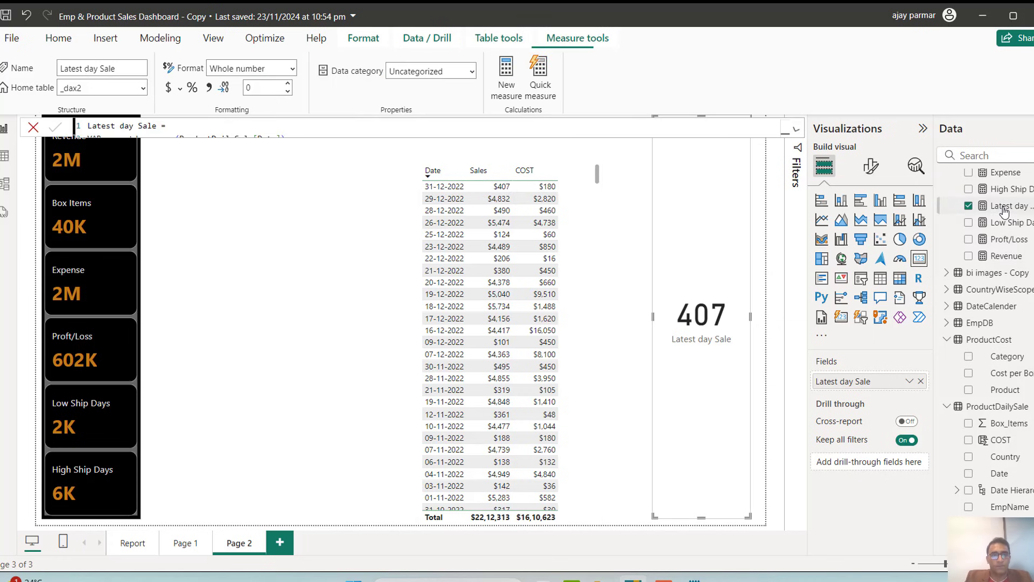
left_click(794, 132)
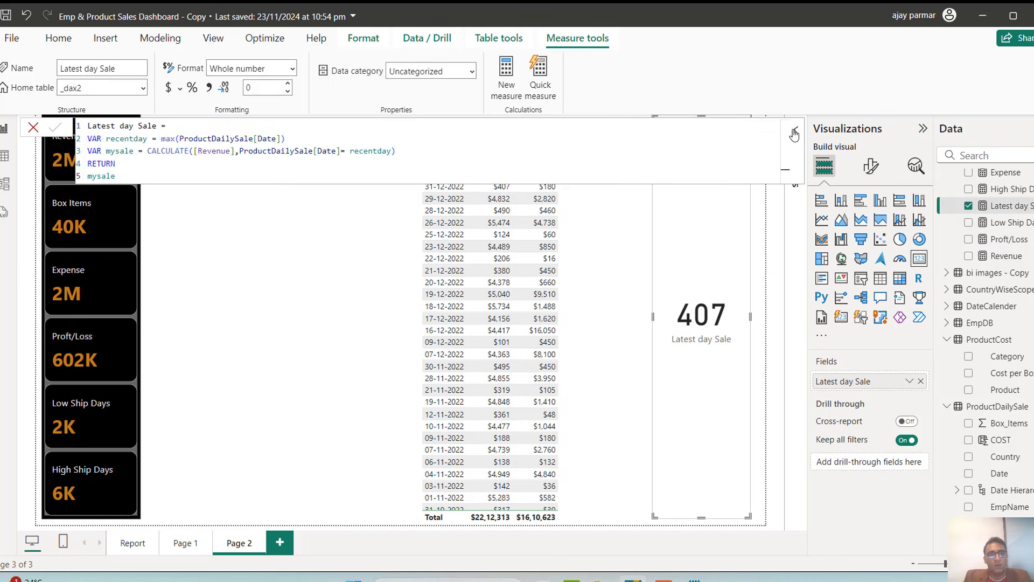
left_click(288, 169)
key("ctrl+a")
key("ctrl+c")
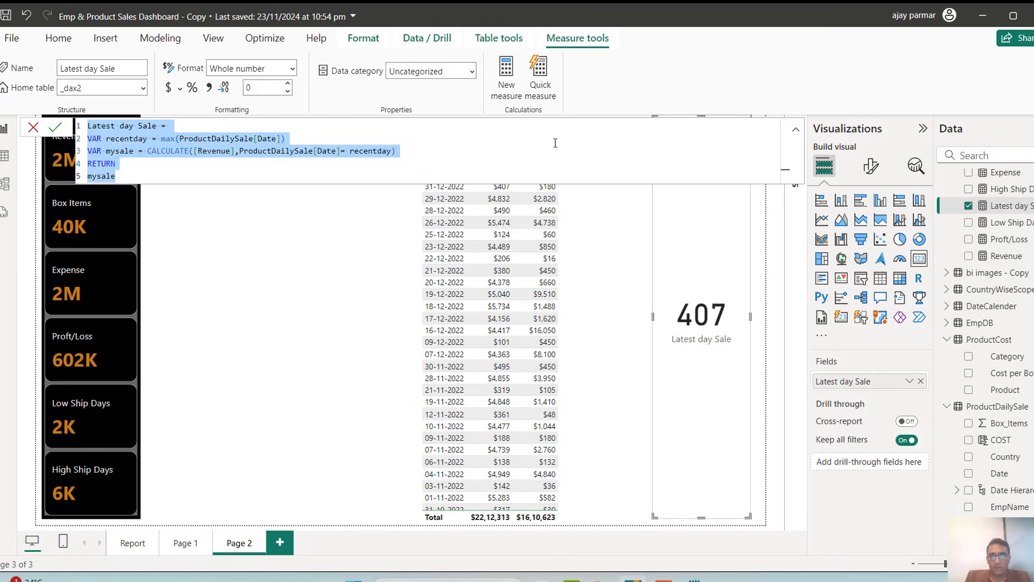
left_click(507, 84)
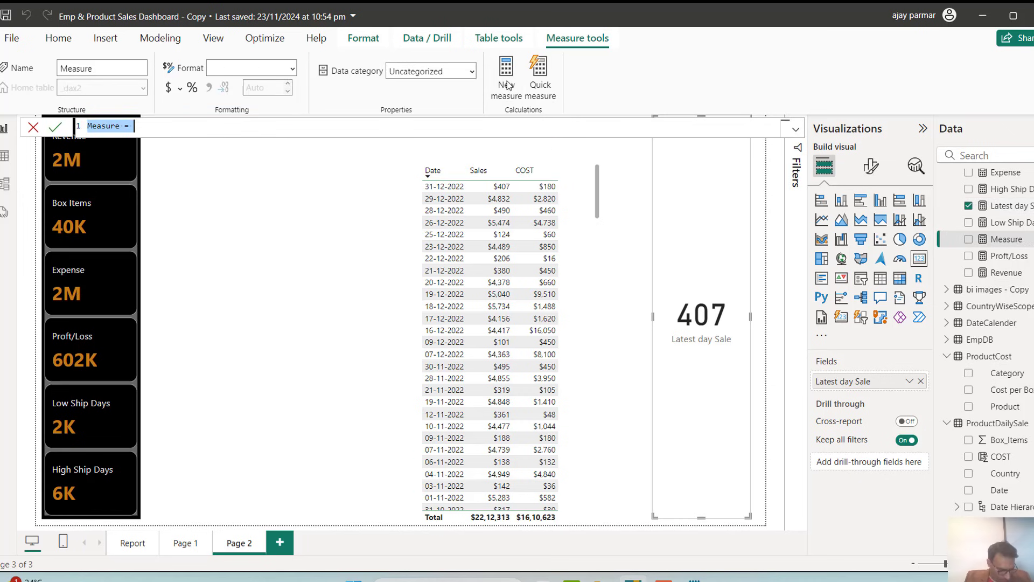
key("ctrl+v")
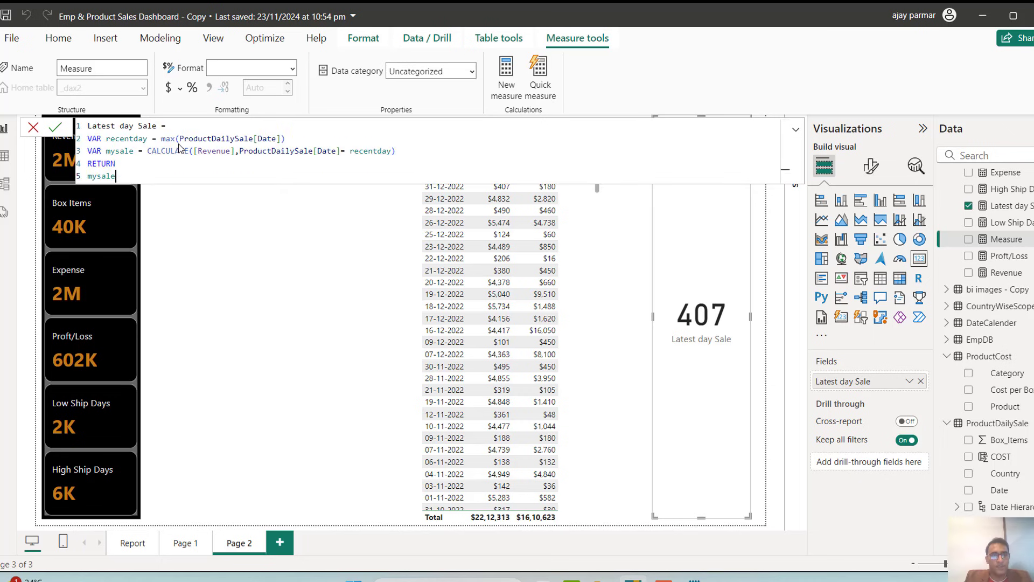
Step: Change the new measure's name in the formula to Latest day Expense
left_click(154, 126)
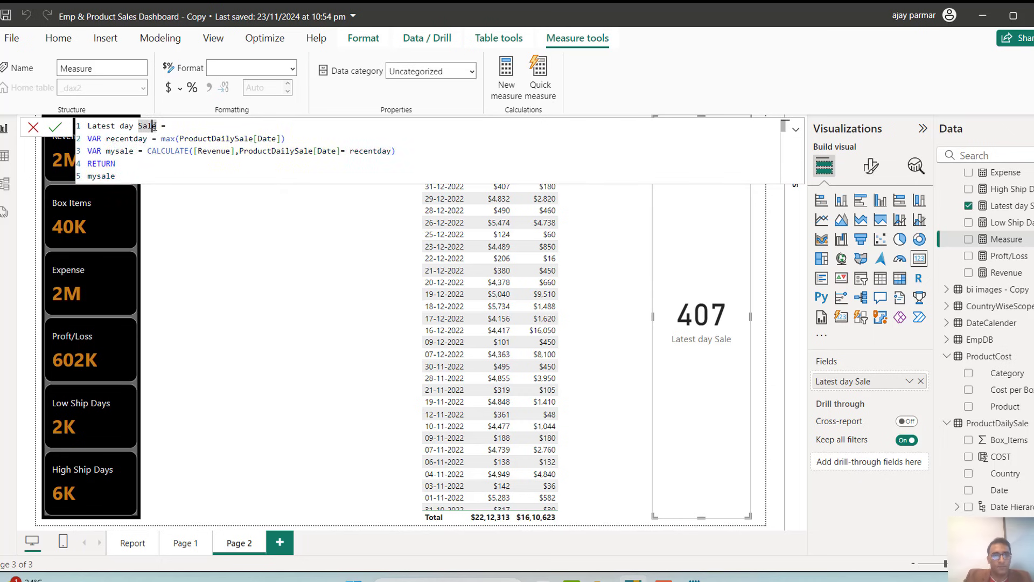
key("BackSpace")
key("BackSpace")
key("BackSpace")
key("BackSpace")
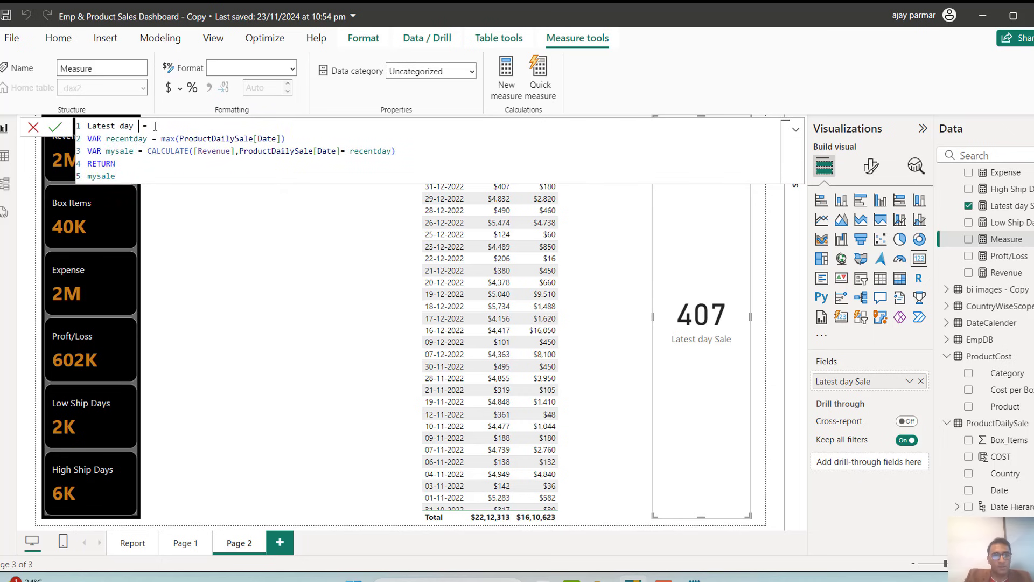
type("Expense")
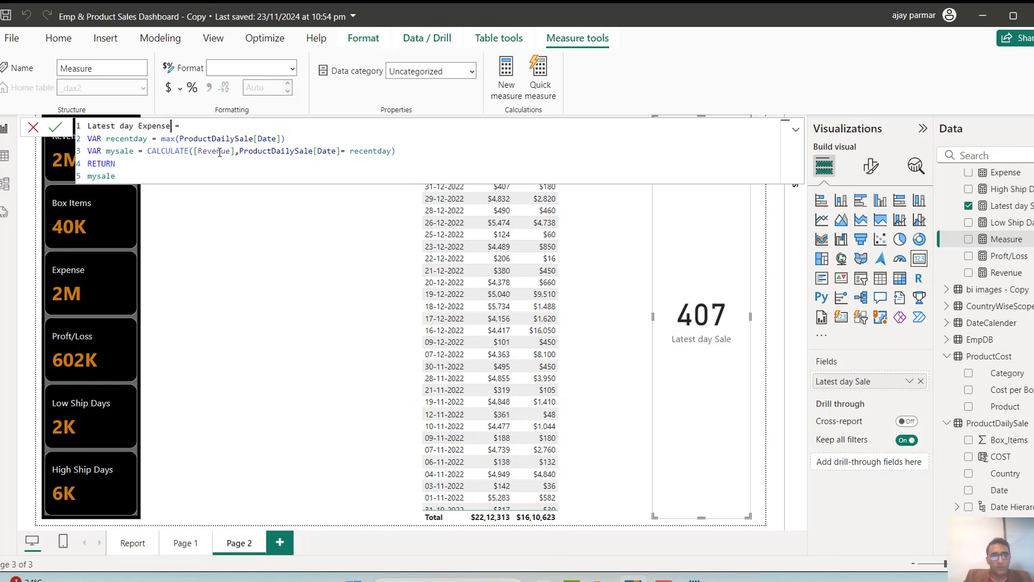
Step: On the CALCULATE line, replace [Revenue] with [Expense] and rename the variable to myexpense
double_click(219, 151)
type("Expense")
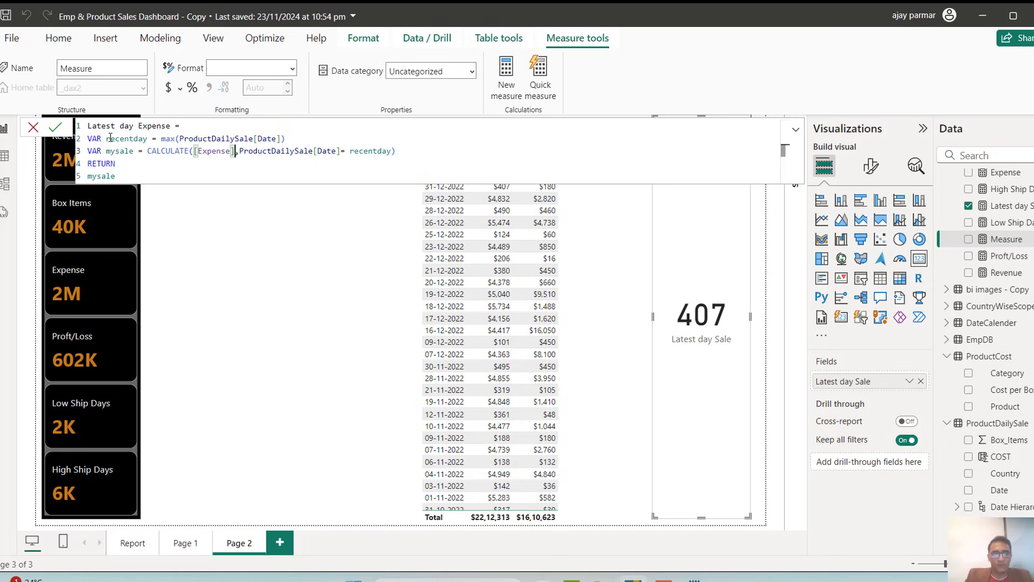
left_click(135, 151)
key("BackSpace")
key("BackSpace")
key("BackSpace")
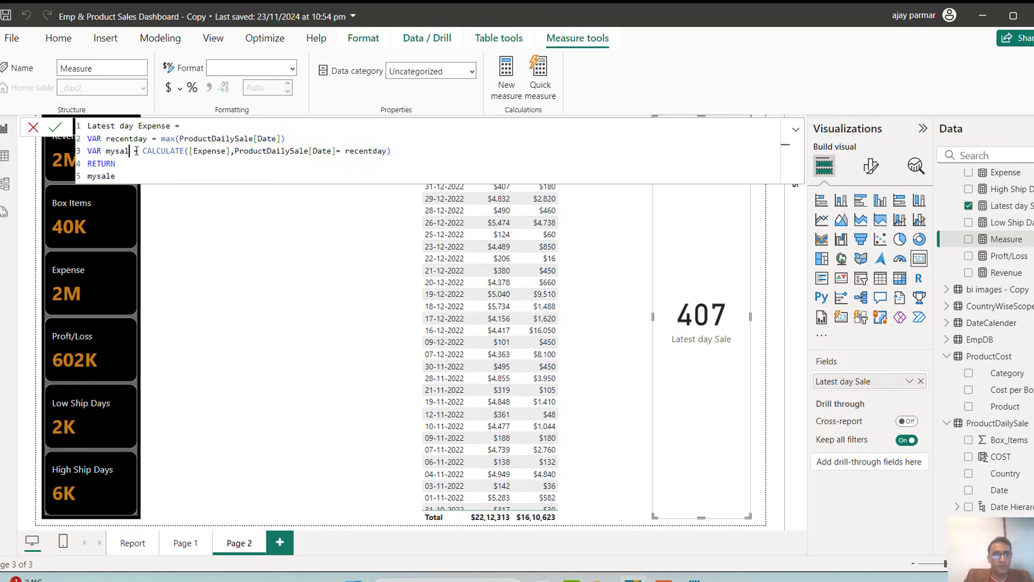
key("BackSpace")
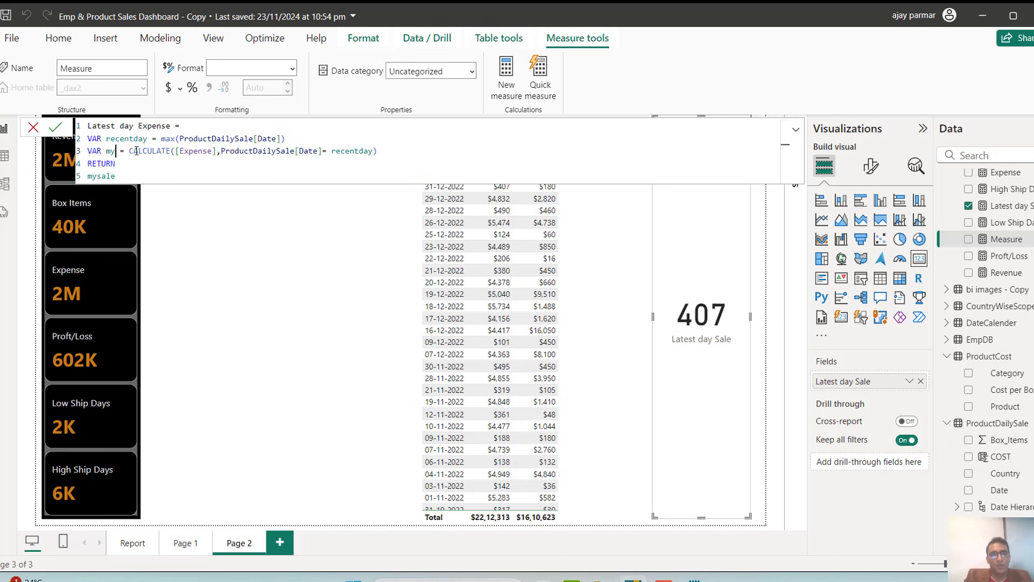
type("expense")
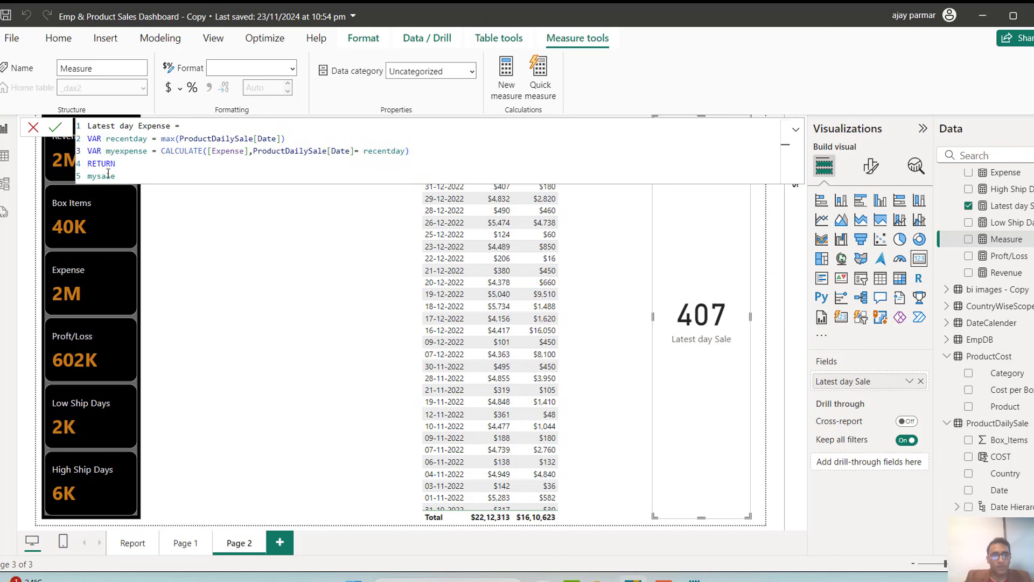
Step: Make the formula return myexpense and commit the Latest day Expense measure
double_click(108, 175)
type("mye")
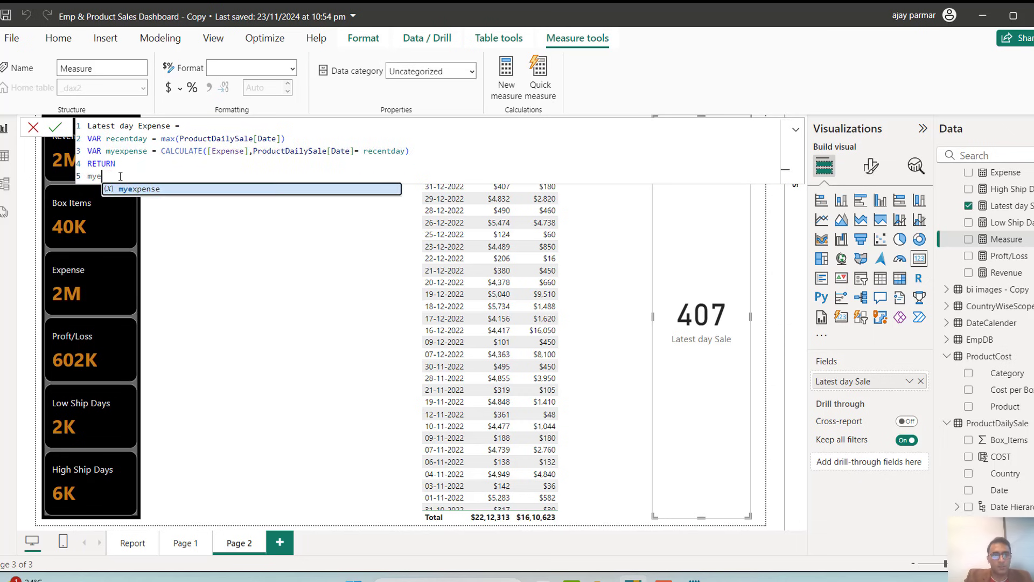
key("Tab")
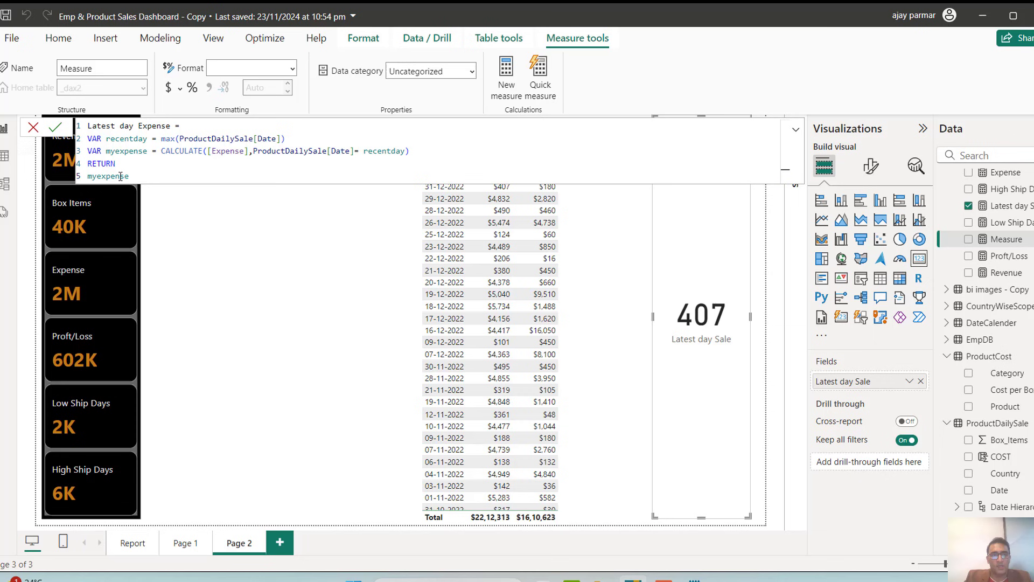
left_click(56, 127)
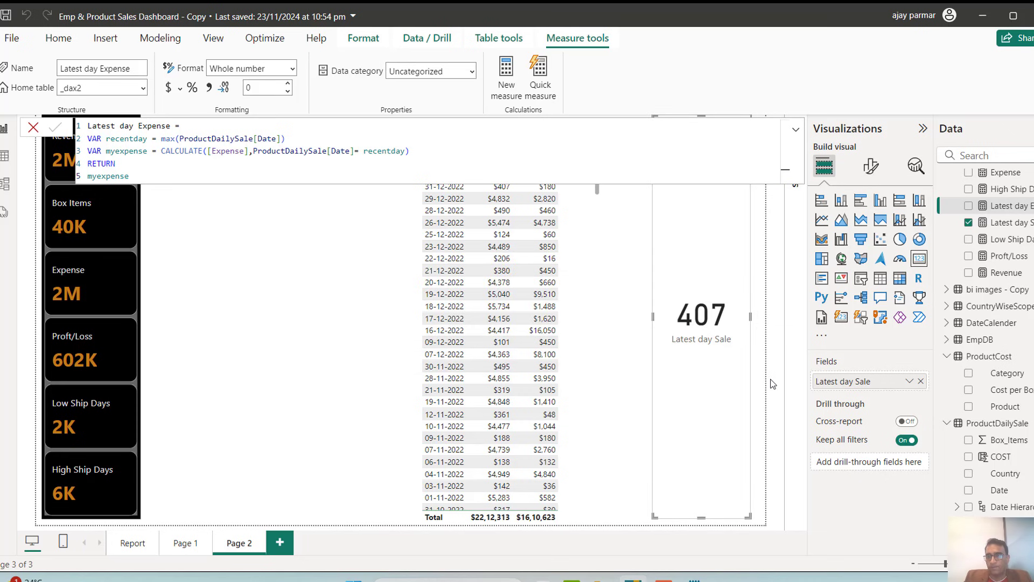
Step: Shrink and reposition the card beside the table, and replace its field with the Latest day Expense measure
left_click(715, 398)
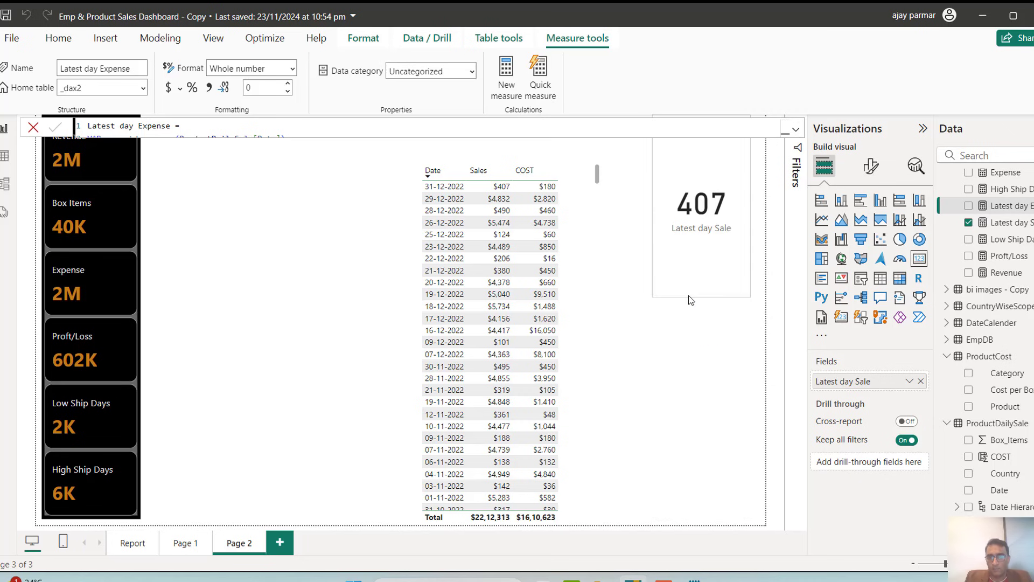
left_click_drag(684, 234, 693, 324)
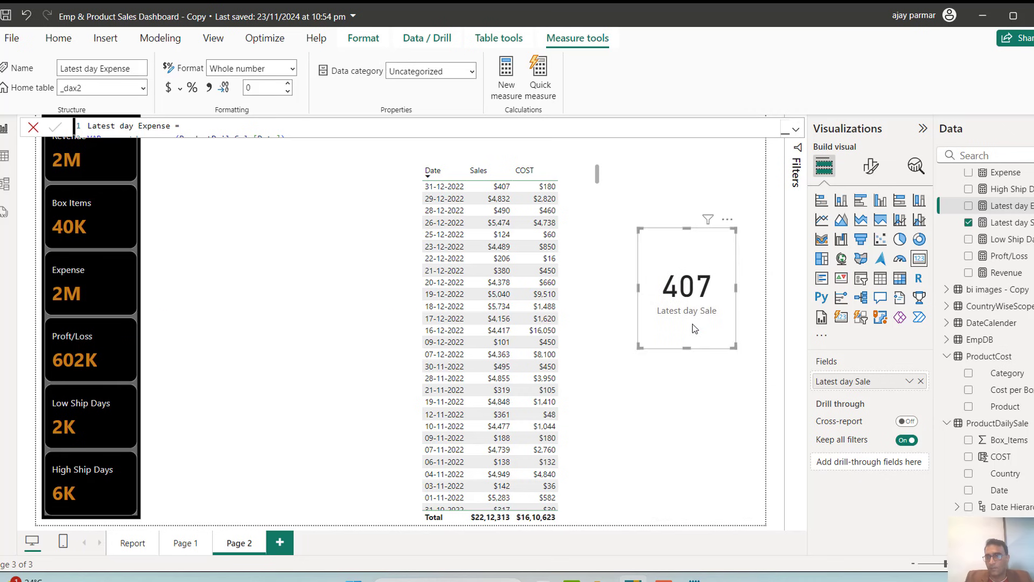
left_click_drag(1013, 210, 875, 385)
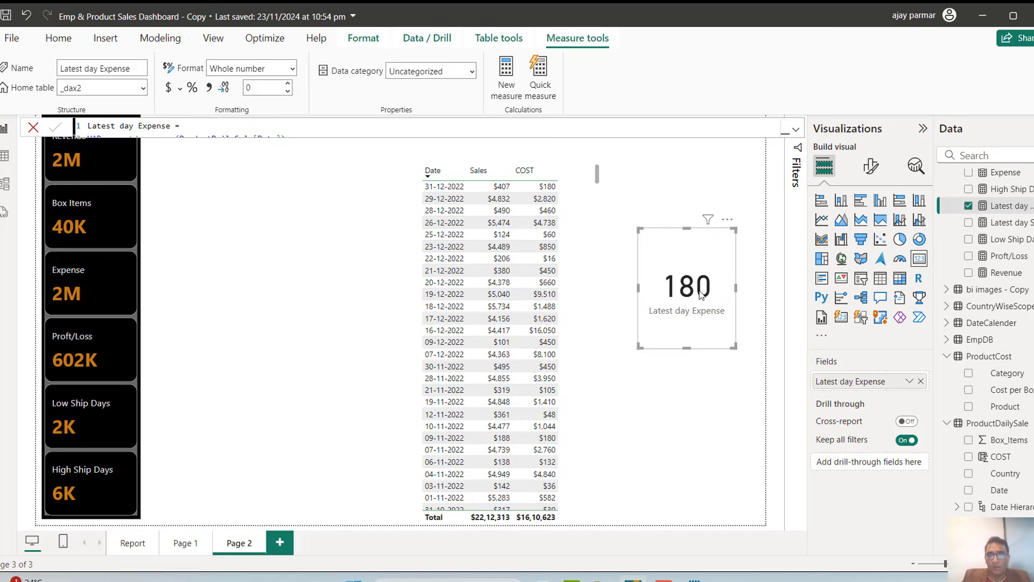
Step: Create a new measure from a copy of the full Latest day Expense formula
left_click(796, 131)
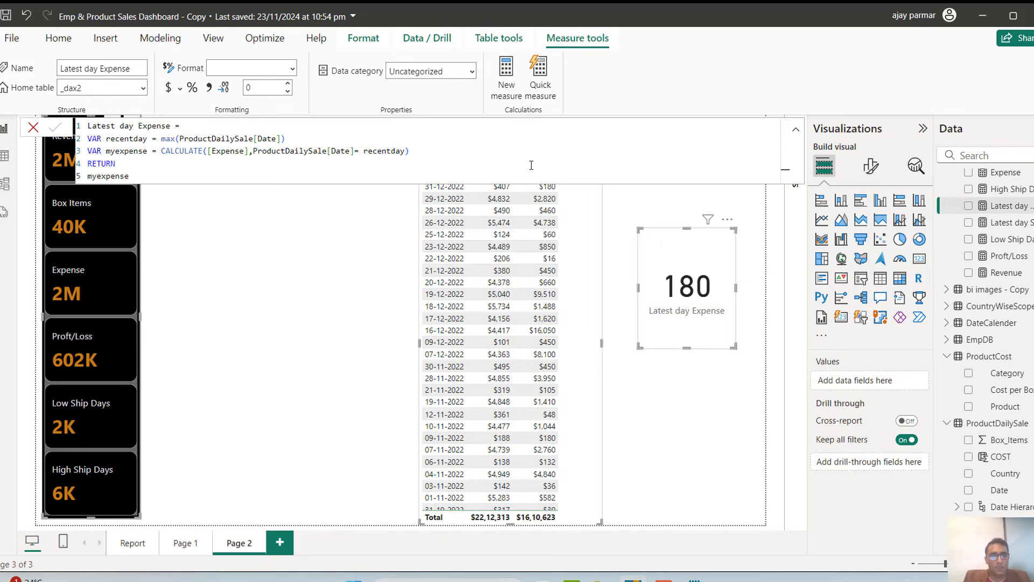
left_click(294, 172)
key("ctrl+a")
key("ctrl+c")
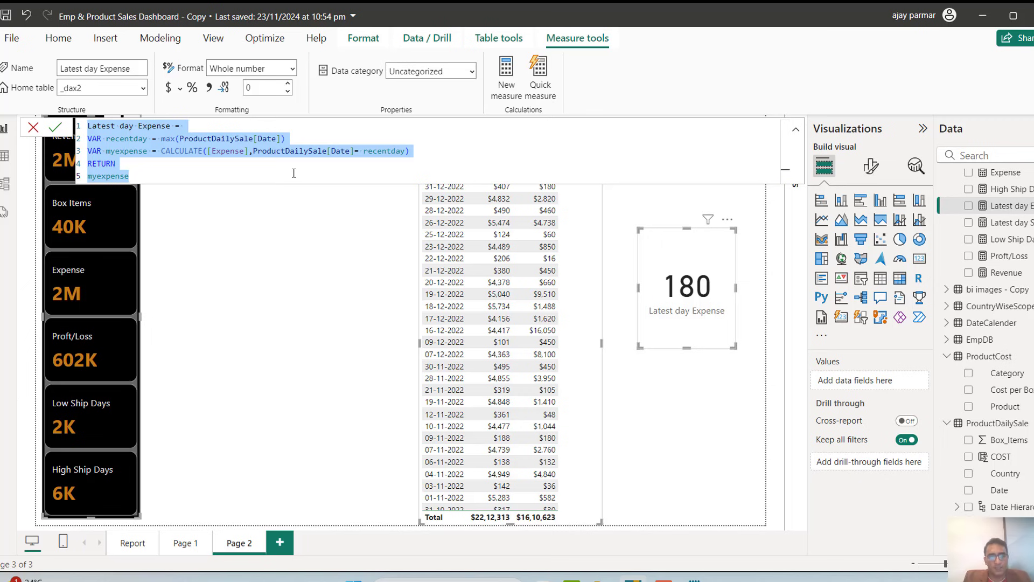
left_click(506, 76)
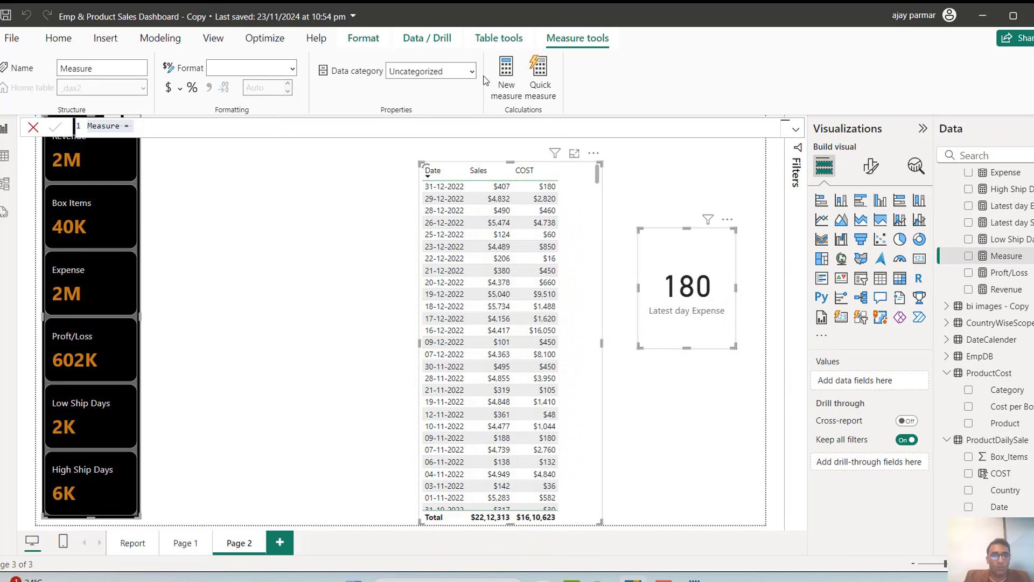
key("ctrl+v")
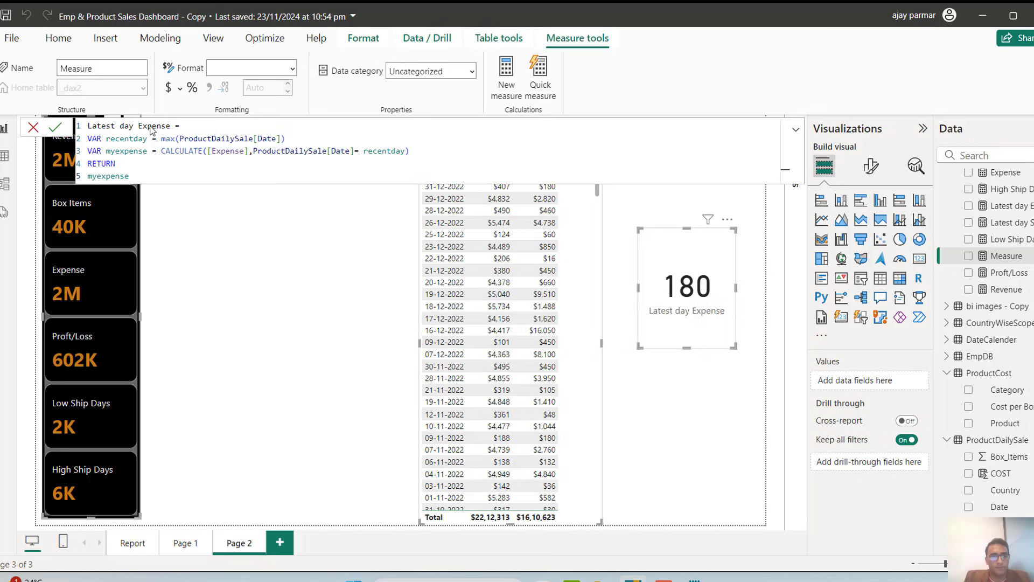
Step: Change the copied measure's name to Latest day Boxes, rename its variable to box, and return box
double_click(151, 126)
type("Boxes")
double_click(130, 151)
type("box")
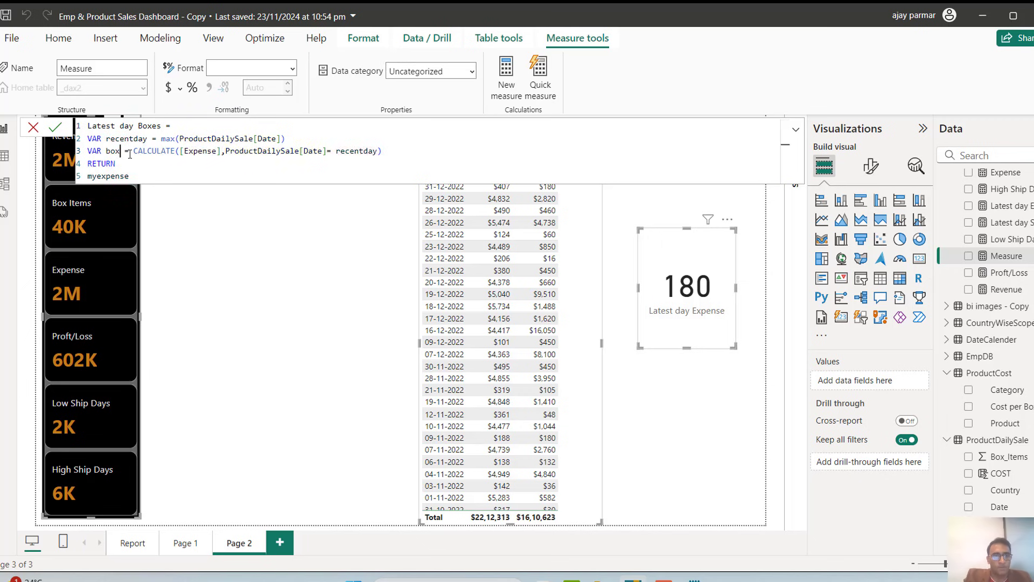
double_click(116, 176)
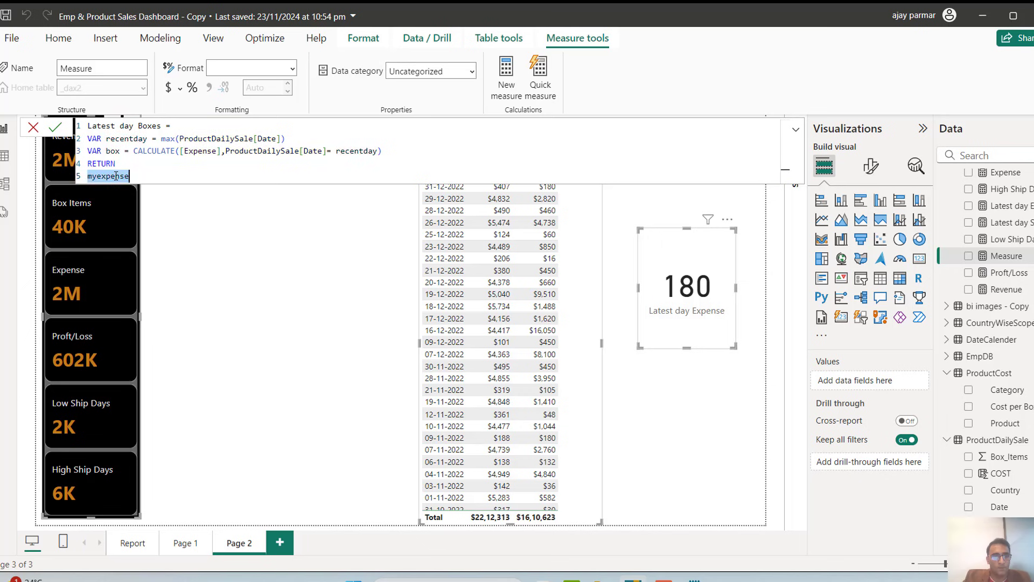
type("box")
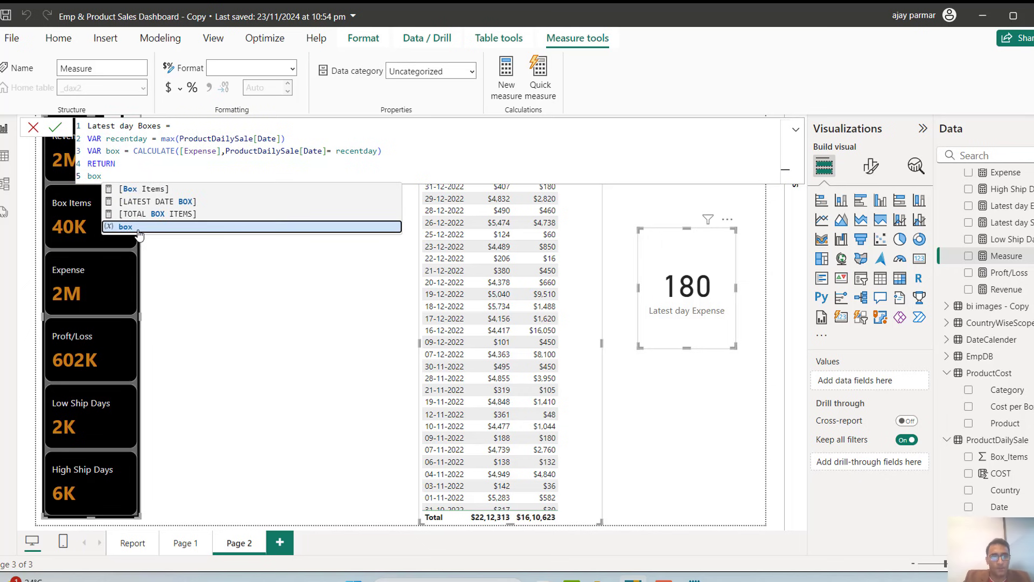
left_click(143, 231)
Step: Replace [Expense] with [Box Items] inside CALCULATE and commit the Latest day Boxes measure
double_click(200, 155)
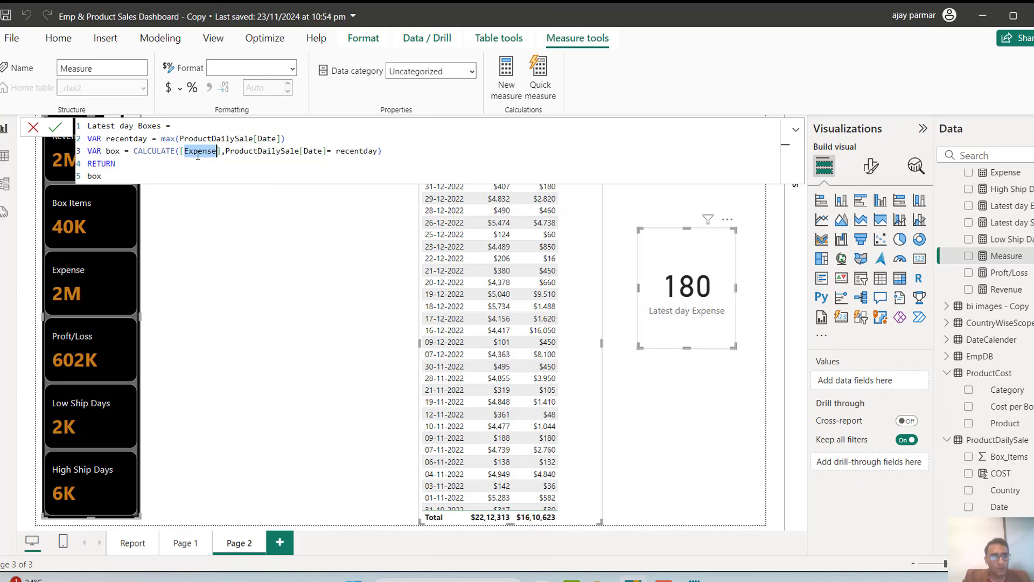
type("bo")
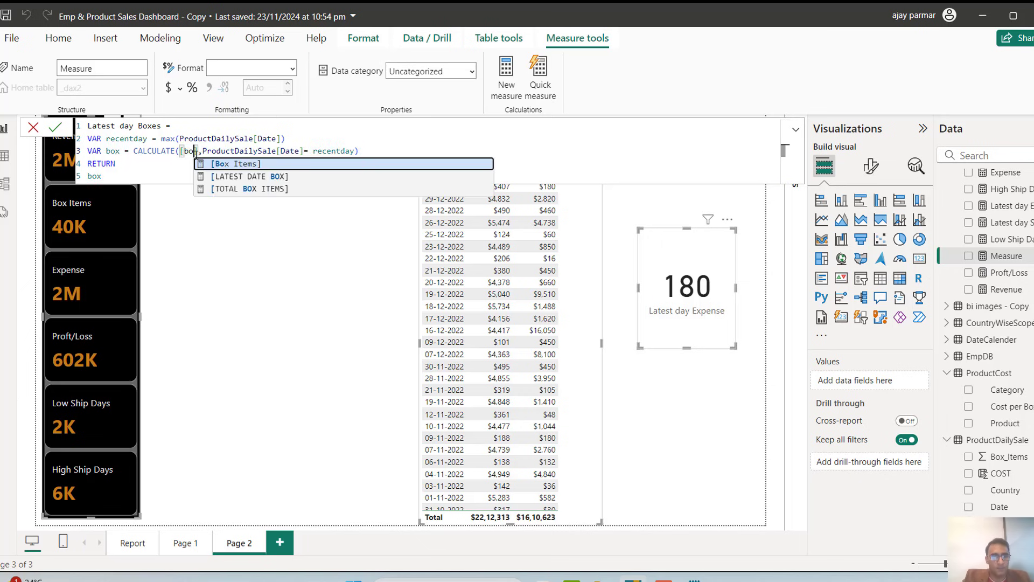
left_click(254, 164)
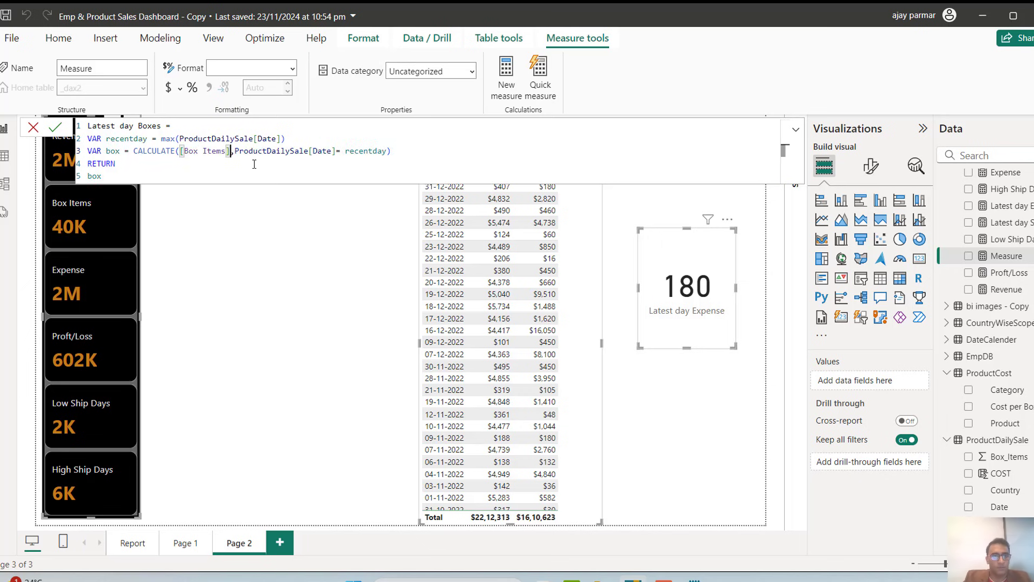
left_click(340, 160)
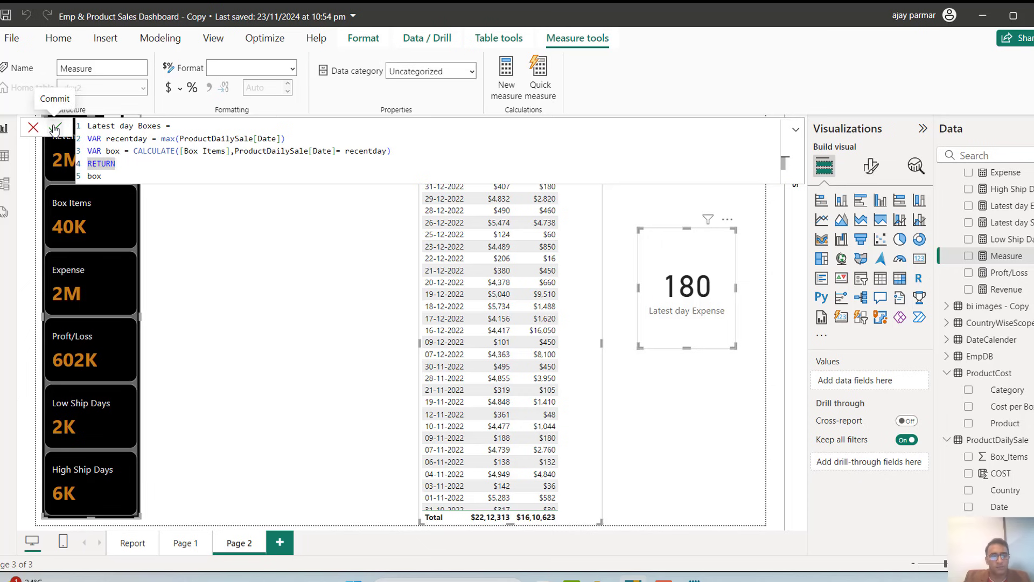
key("Return")
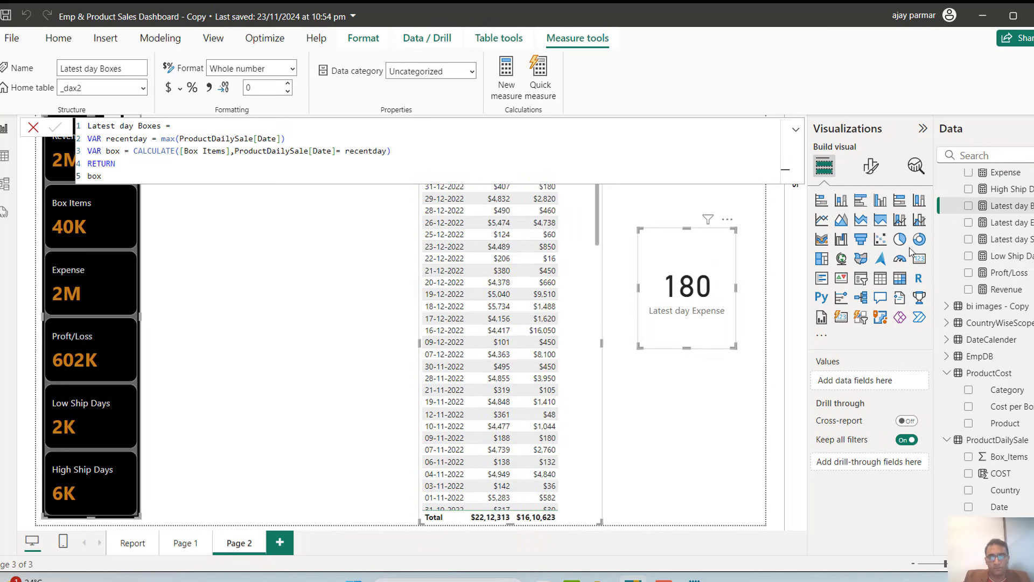
Step: Replace the card's field with Latest day Boxes, and add a Box_Items column to the date table, widening it to fit
mouse_move(1007, 206)
left_mouse_down()
mouse_move(851, 239)
mouse_move(996, 207)
left_mouse_up()
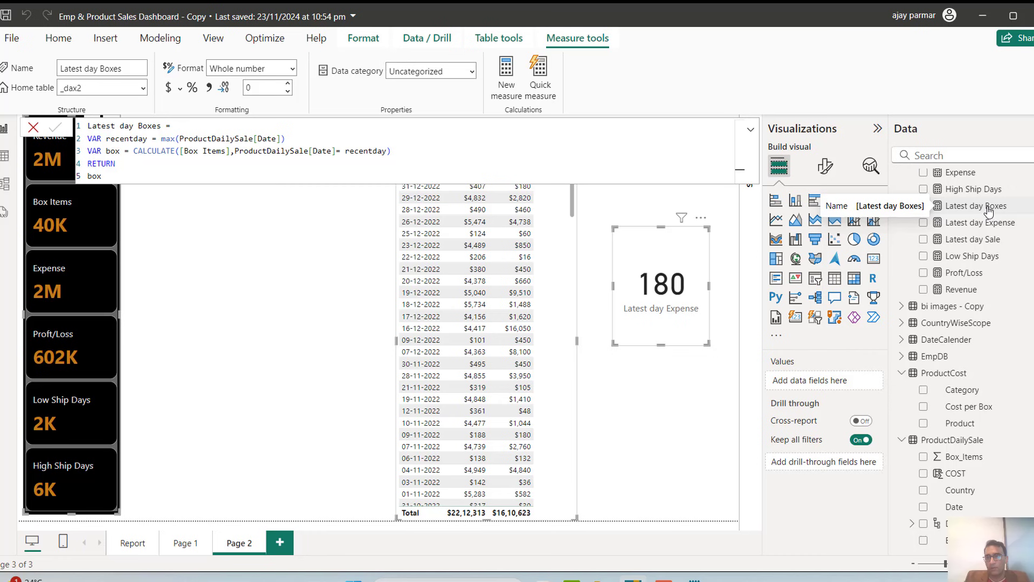
left_click_drag(988, 212, 825, 382)
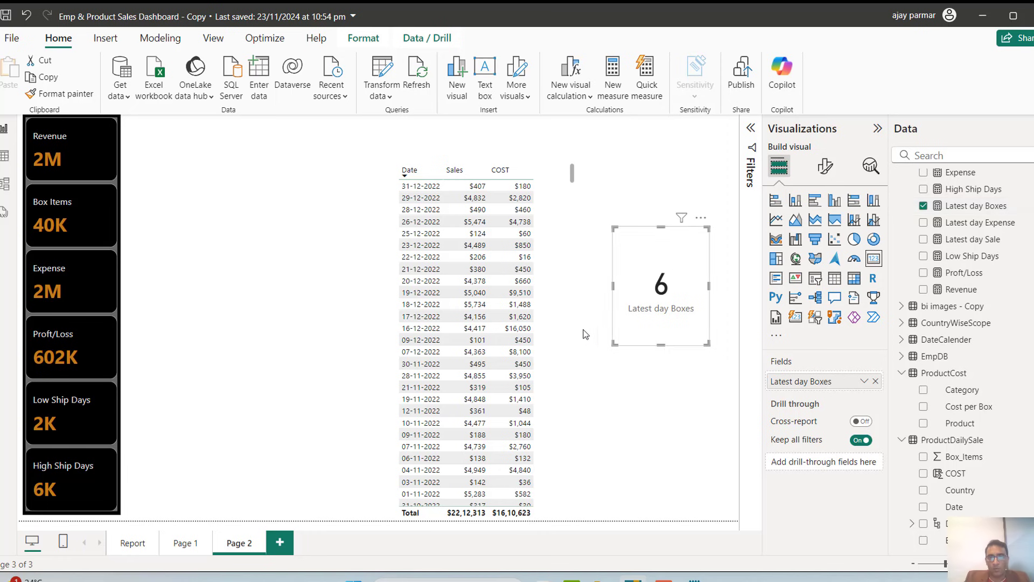
left_click(559, 363)
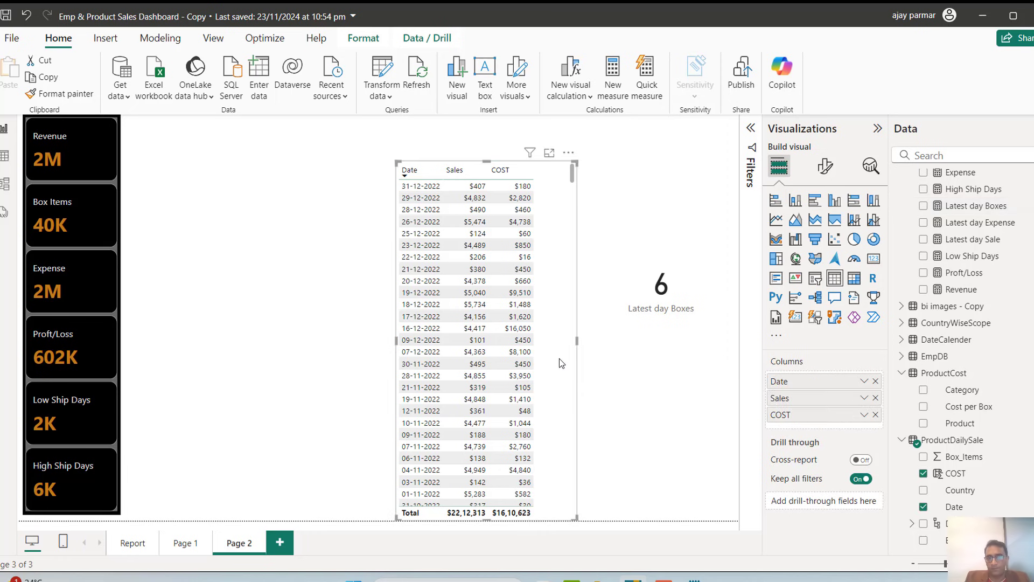
left_click_drag(559, 358, 528, 344)
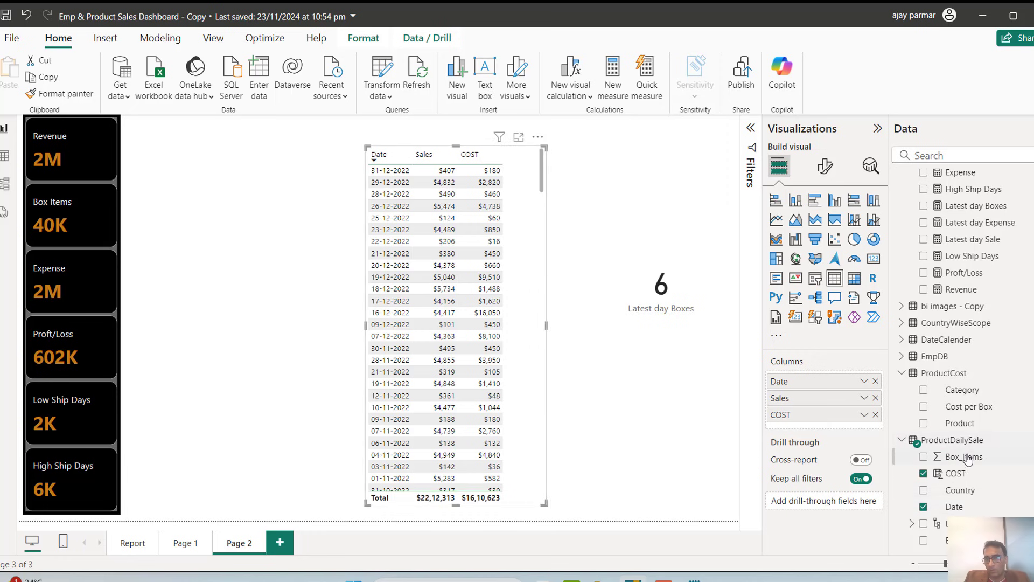
left_click_drag(967, 459, 833, 431)
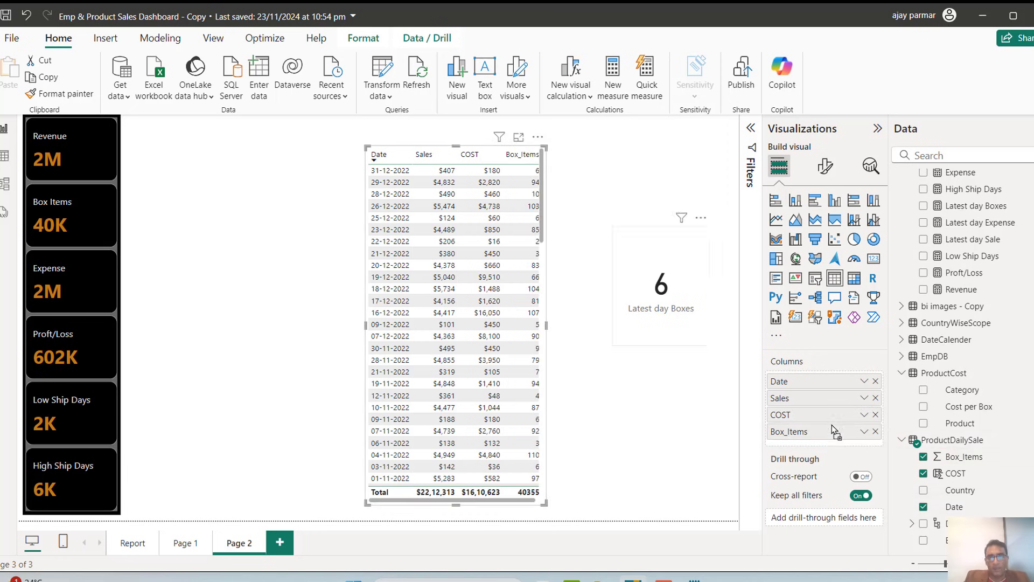
left_click_drag(546, 325, 584, 327)
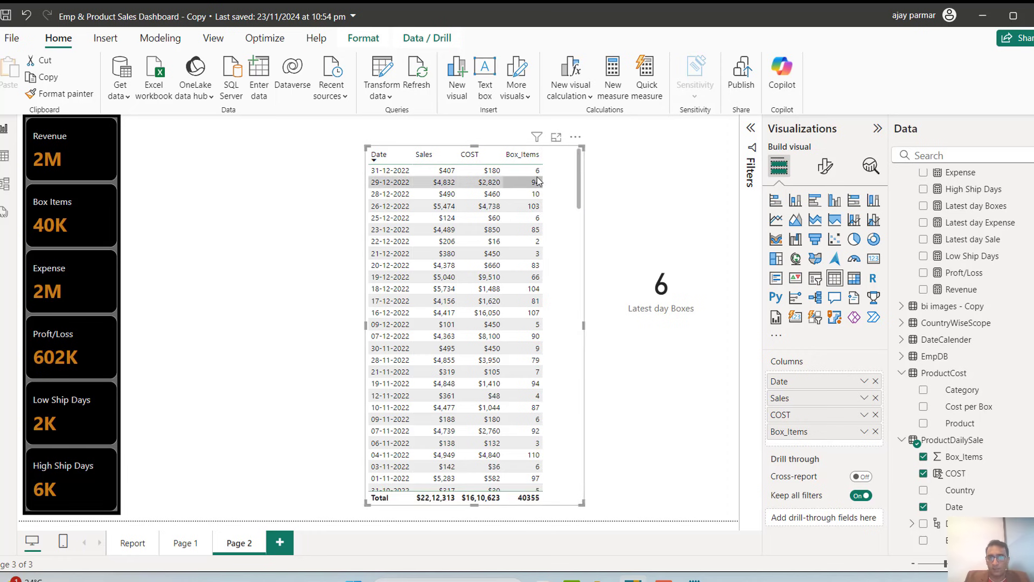
Step: Delete the Latest day Boxes card from the page
left_click(677, 289)
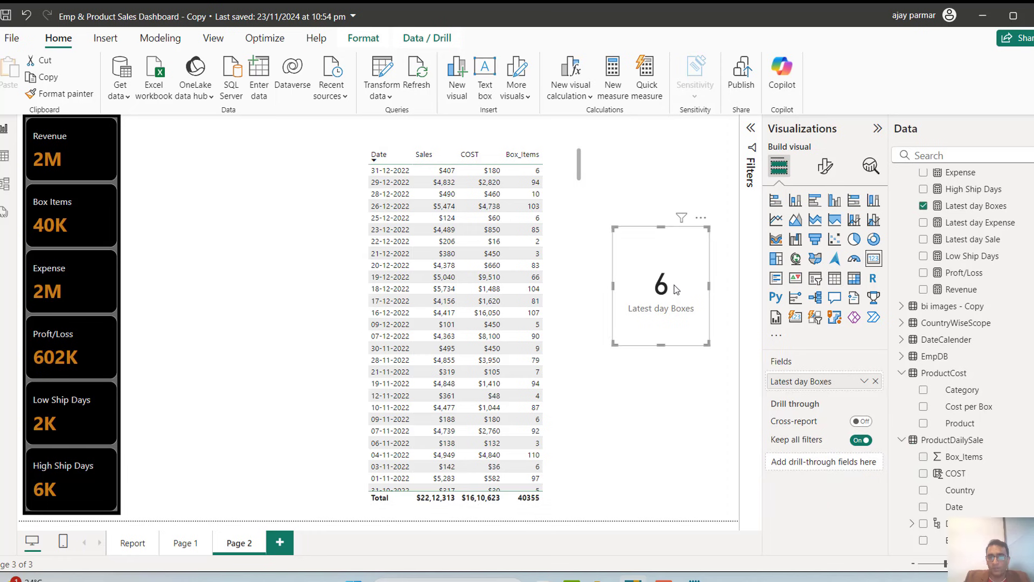
key("Delete")
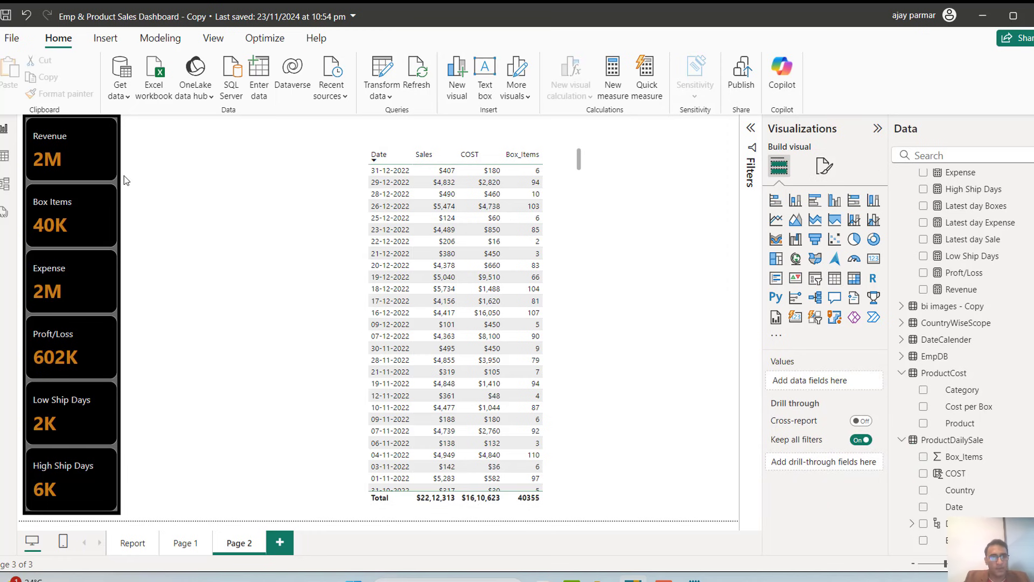
Step: In the black multi-card visual, add the LATEST DATE SALE measure as the reference label for the Revenue series
left_click(70, 122)
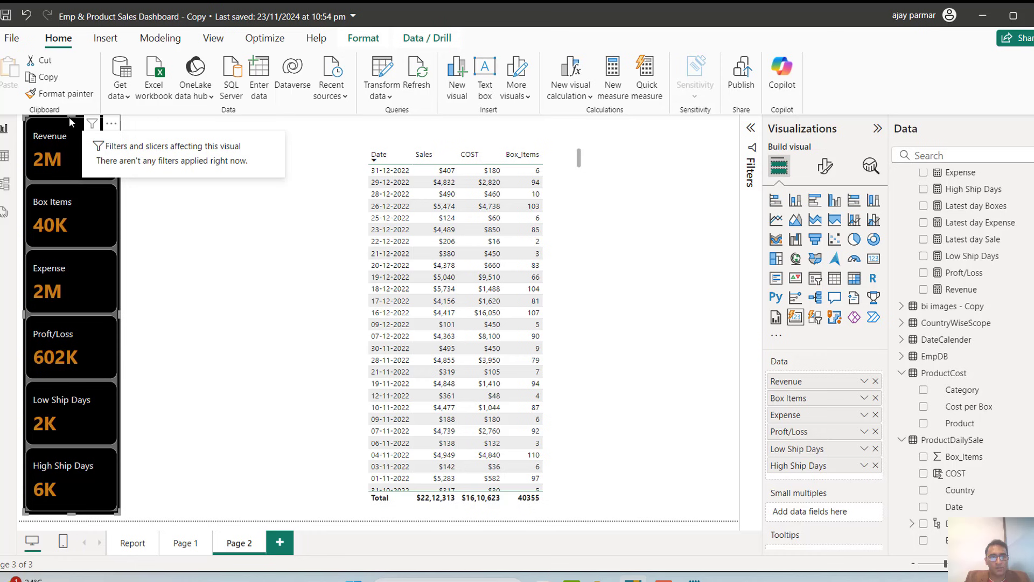
left_click(827, 168)
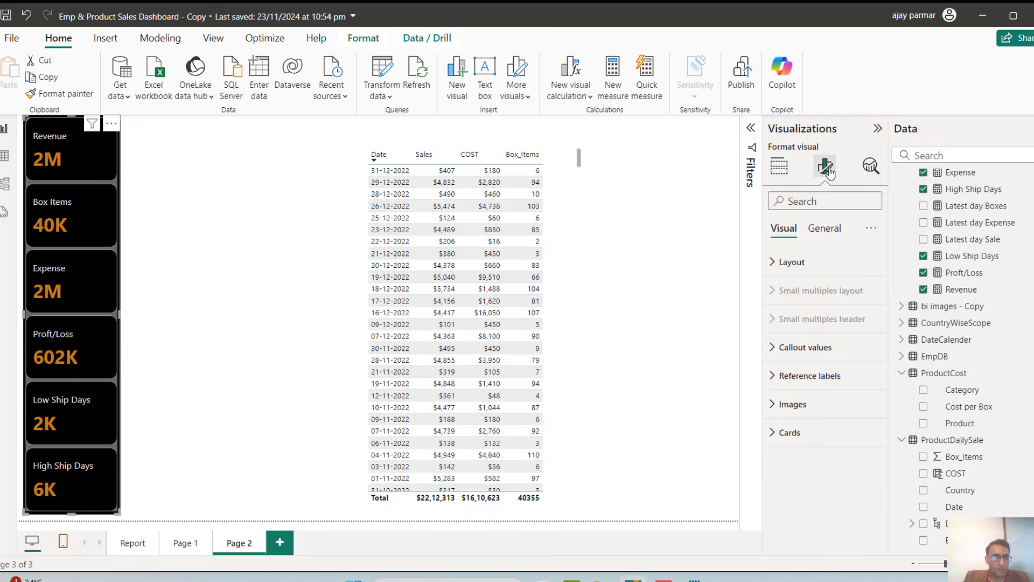
left_click(772, 379)
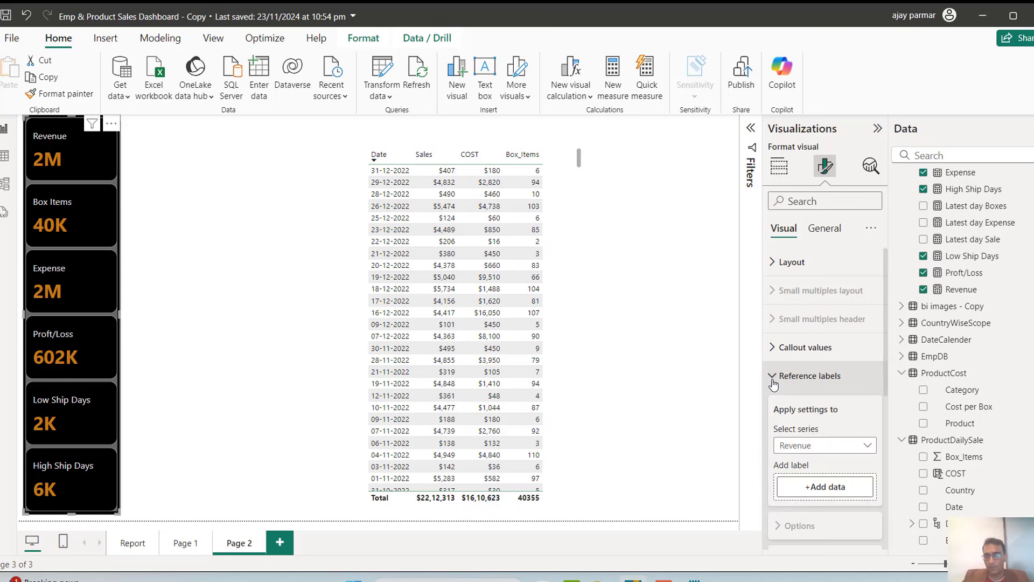
scroll(880, 419, "down", 3)
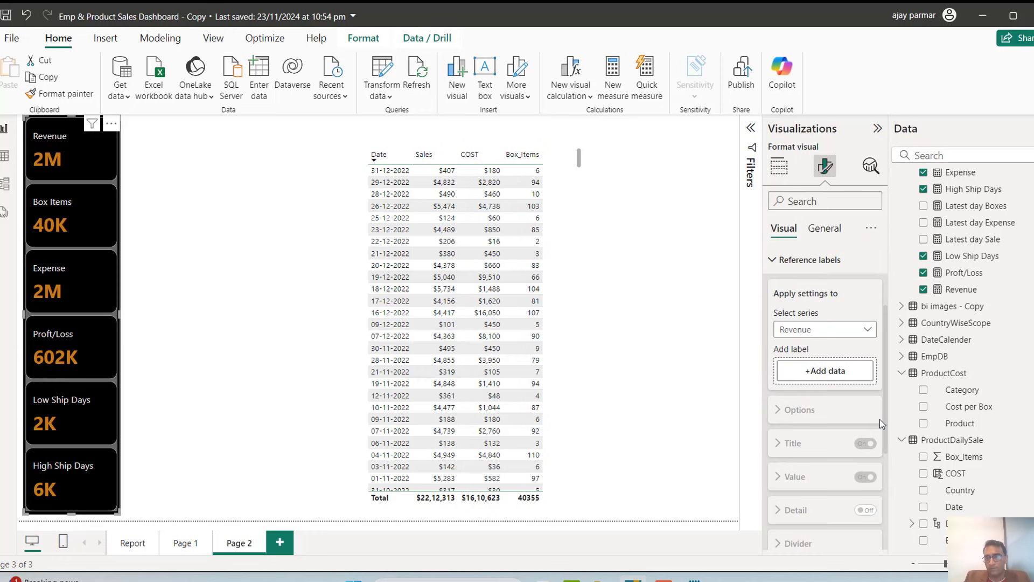
left_click(815, 319)
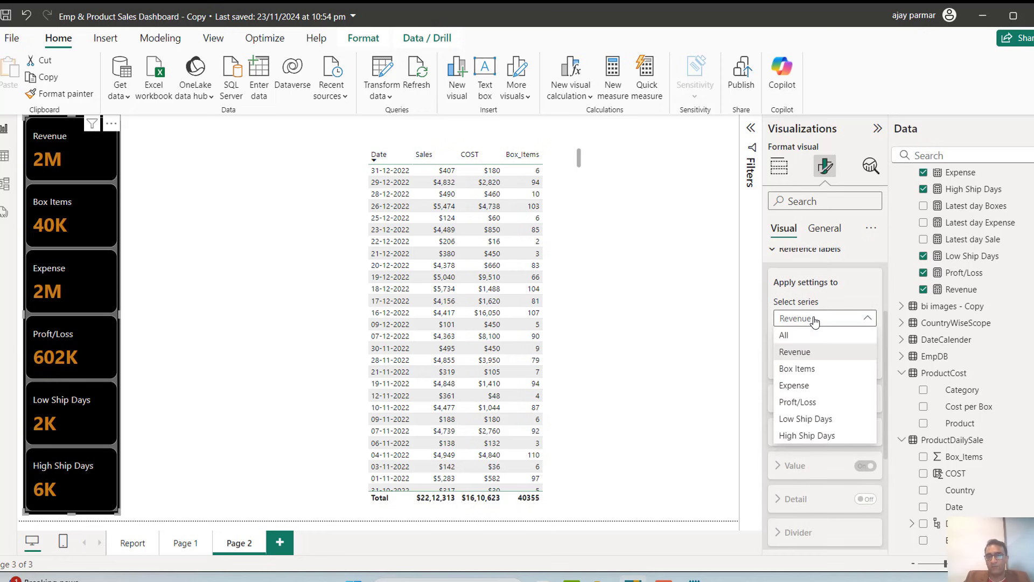
left_click(815, 320)
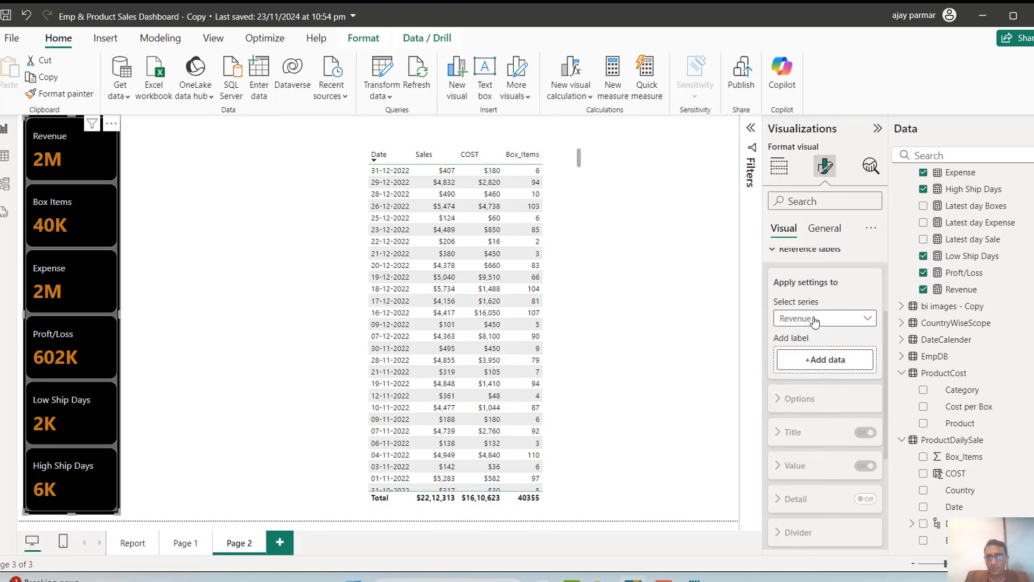
left_click(825, 361)
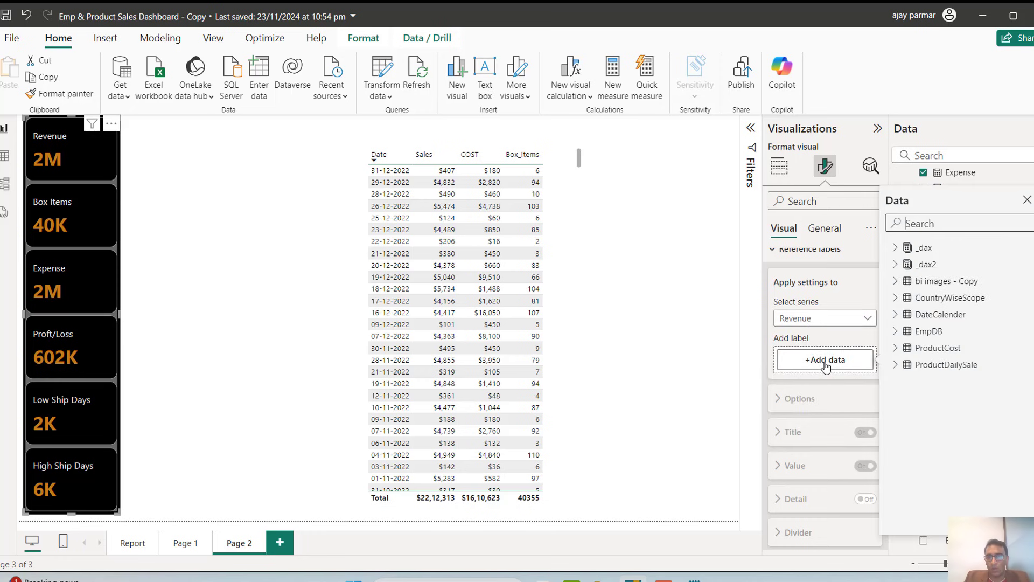
type("last")
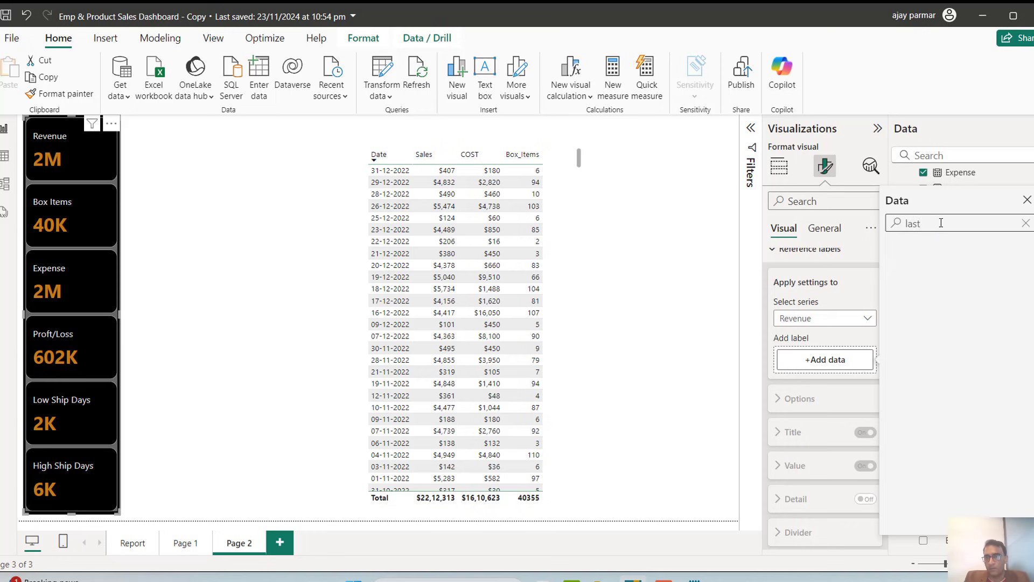
key("BackSpace")
type("tes")
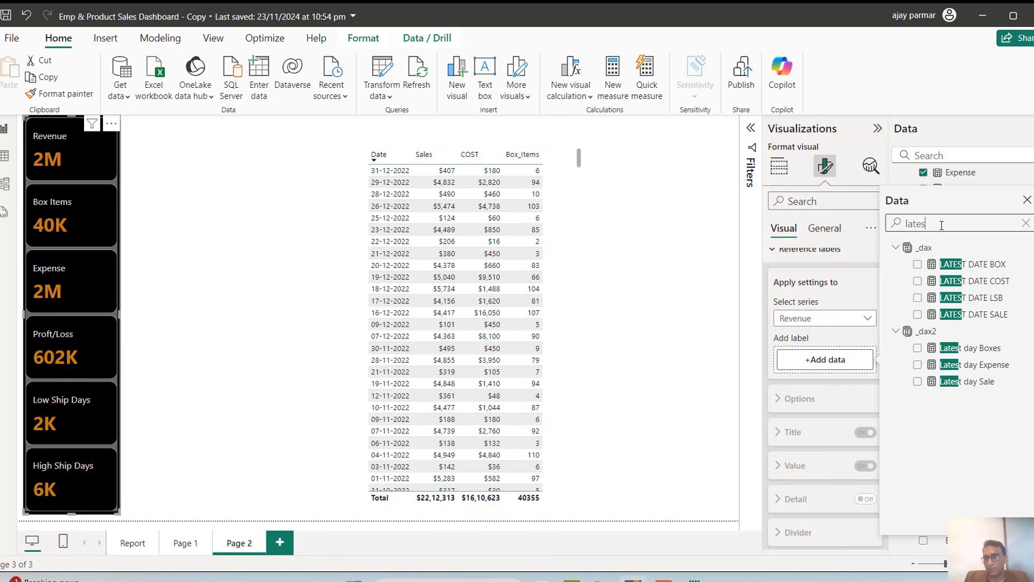
type("t")
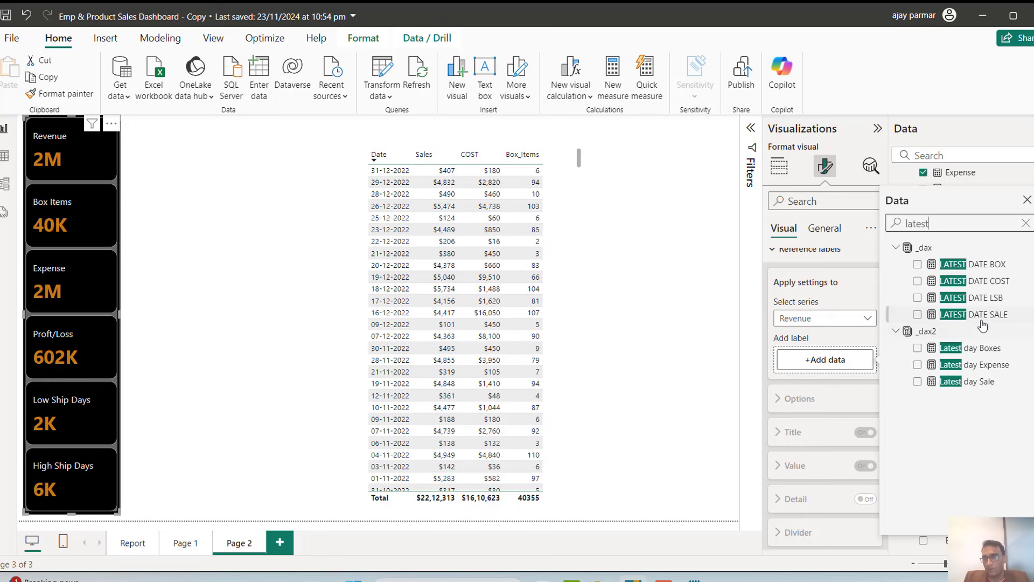
left_click(917, 315)
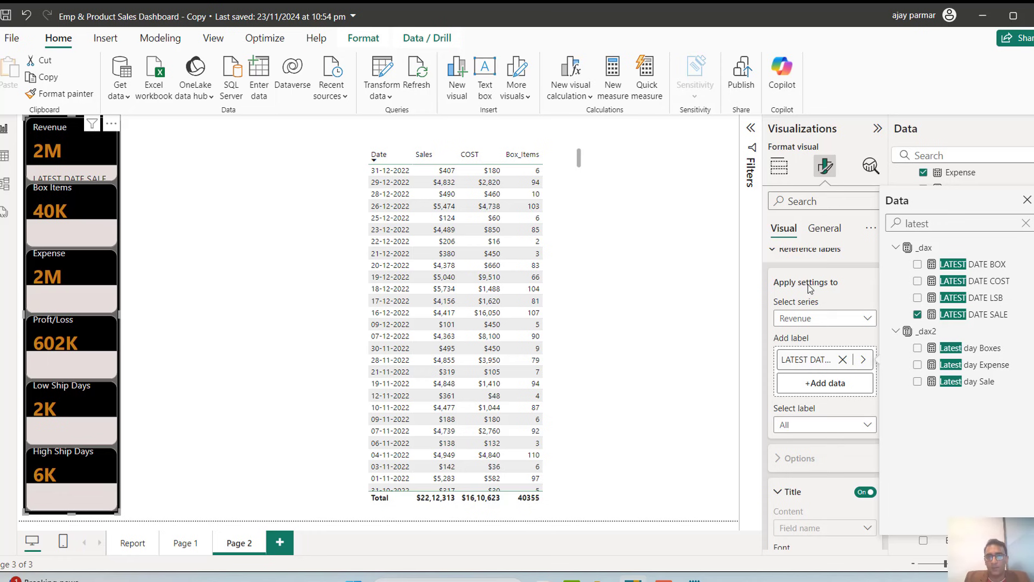
Step: Add the Latest day Boxes measure from _dax2 as the reference label for the Box Items series
left_click(821, 323)
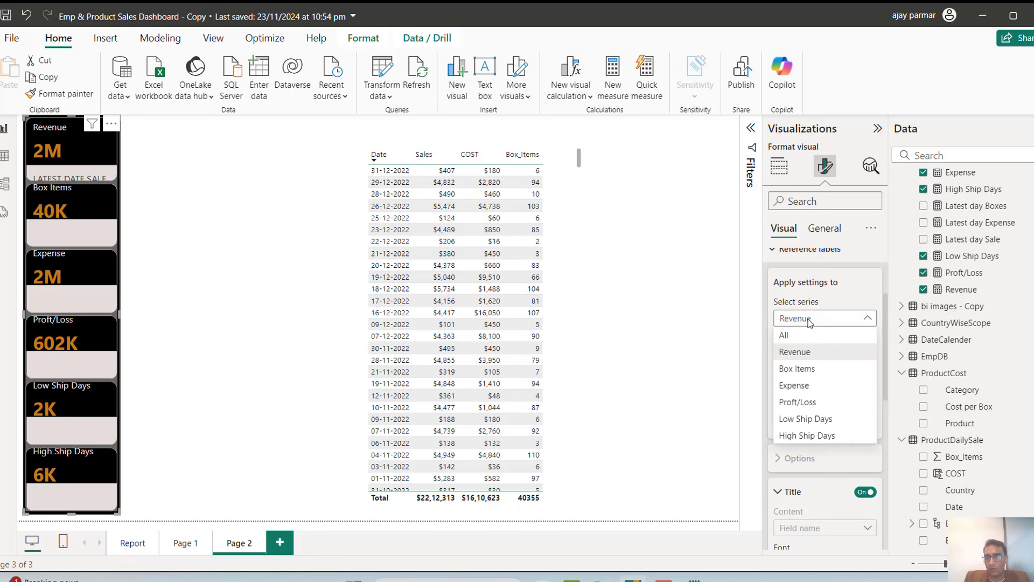
left_click(802, 369)
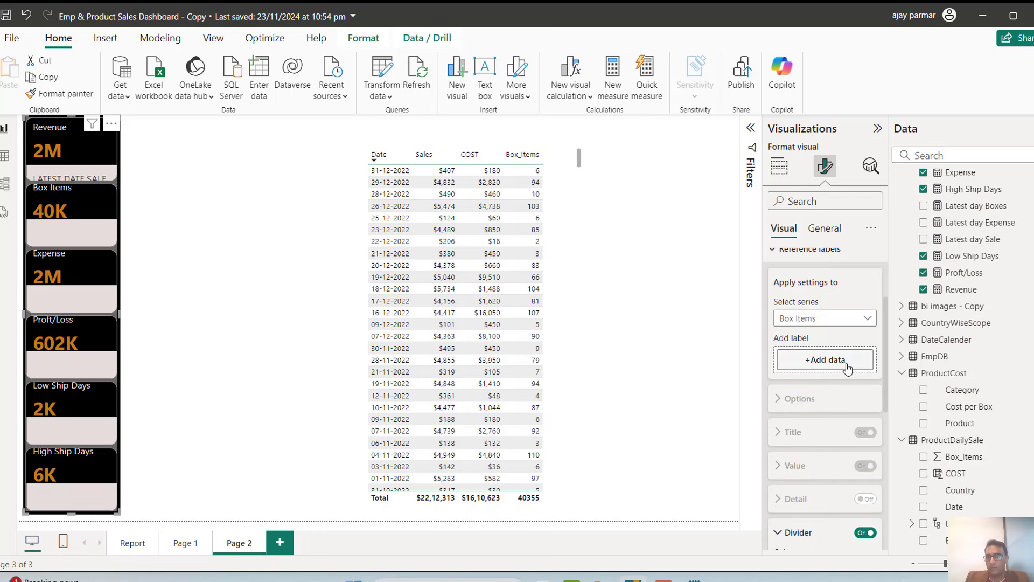
left_click(826, 359)
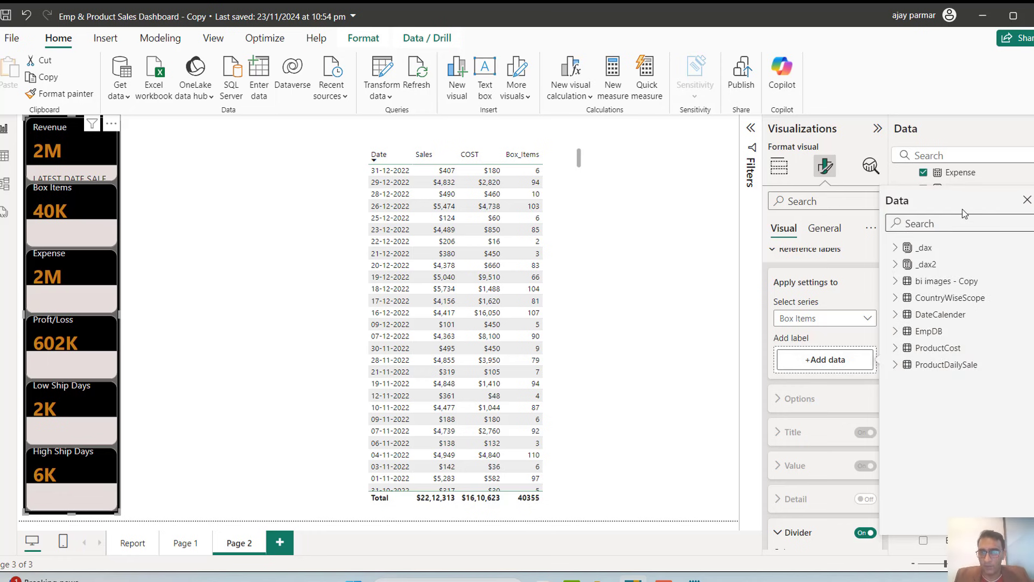
type("latest")
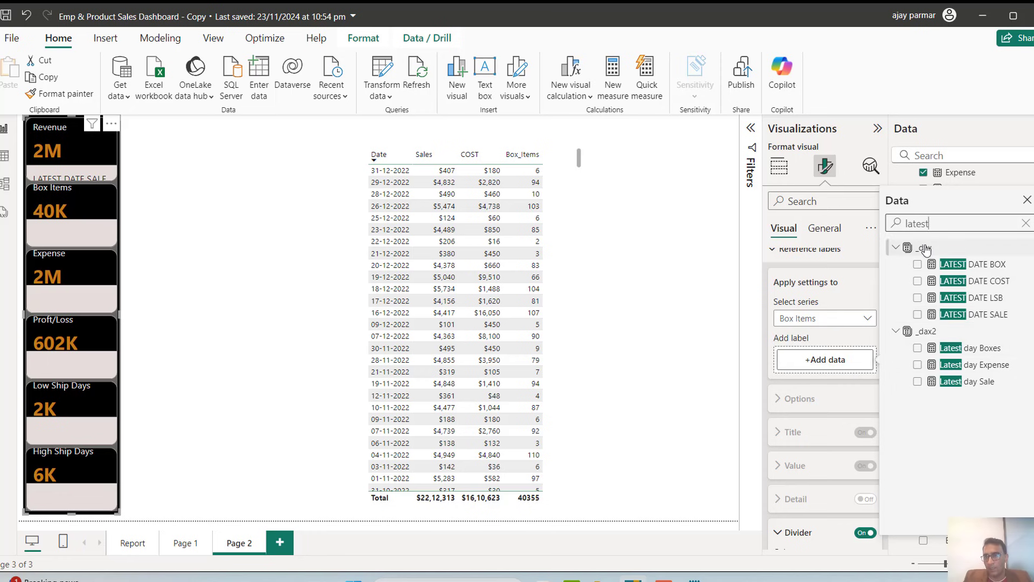
left_click(919, 348)
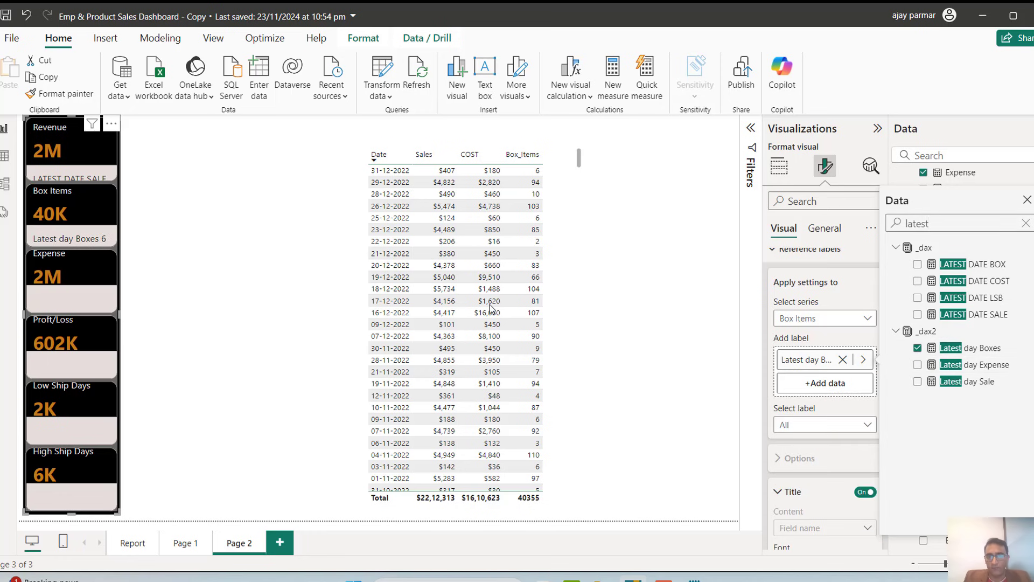
Step: Add the Latest day Expense measure from _dax2 as the reference label for the Expense series
left_click(868, 318)
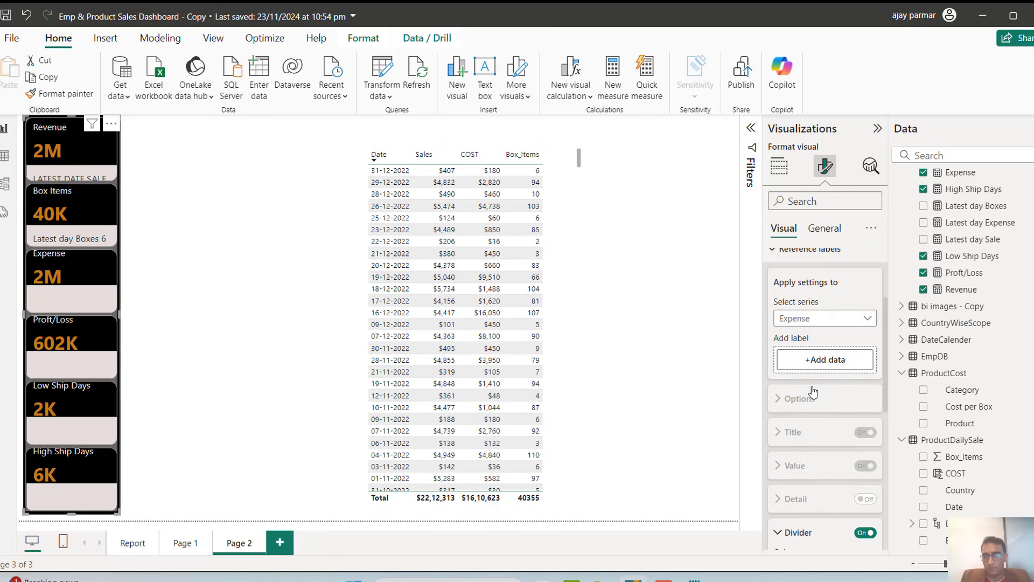
left_click(839, 360)
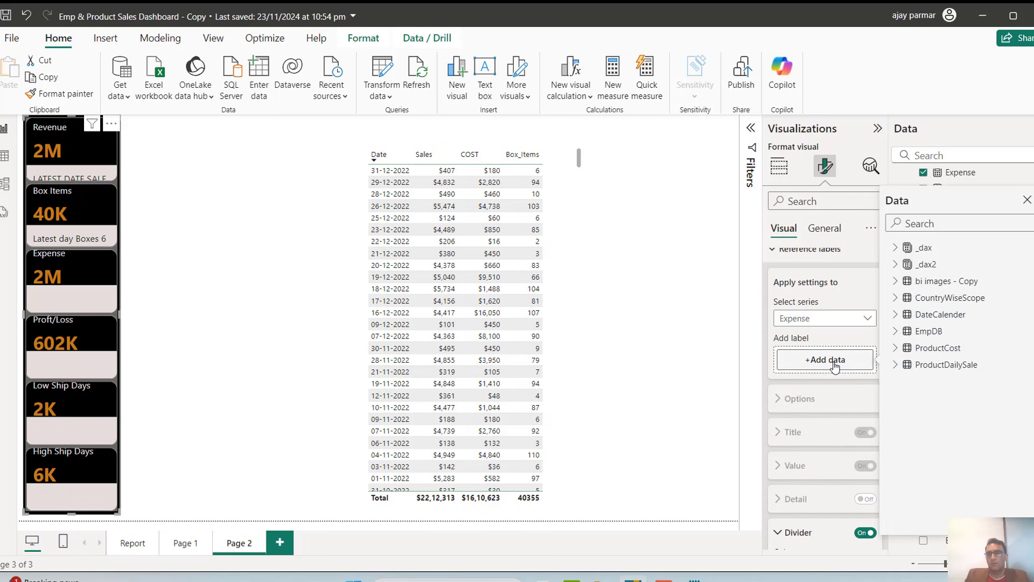
type("latest")
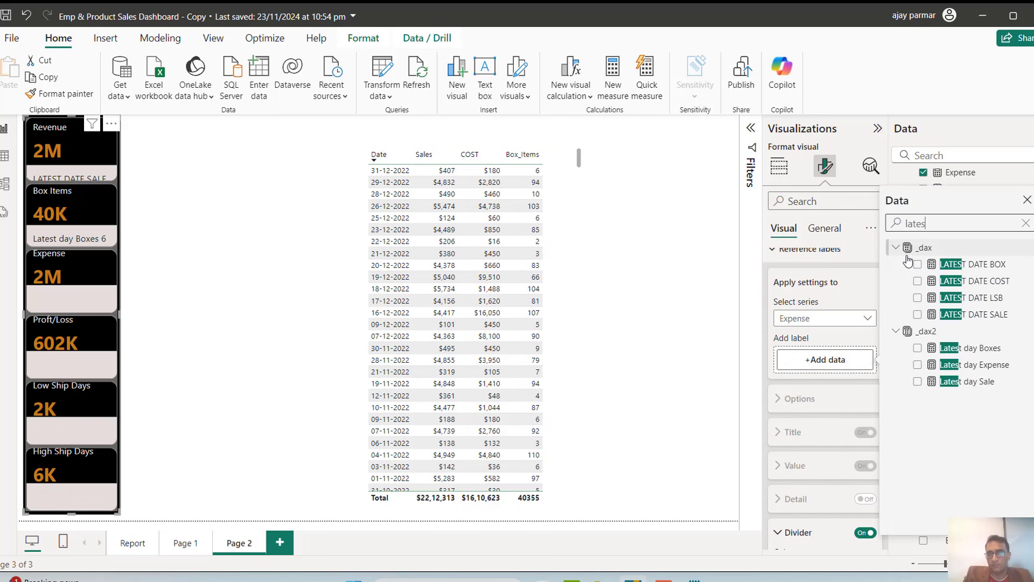
left_click(917, 366)
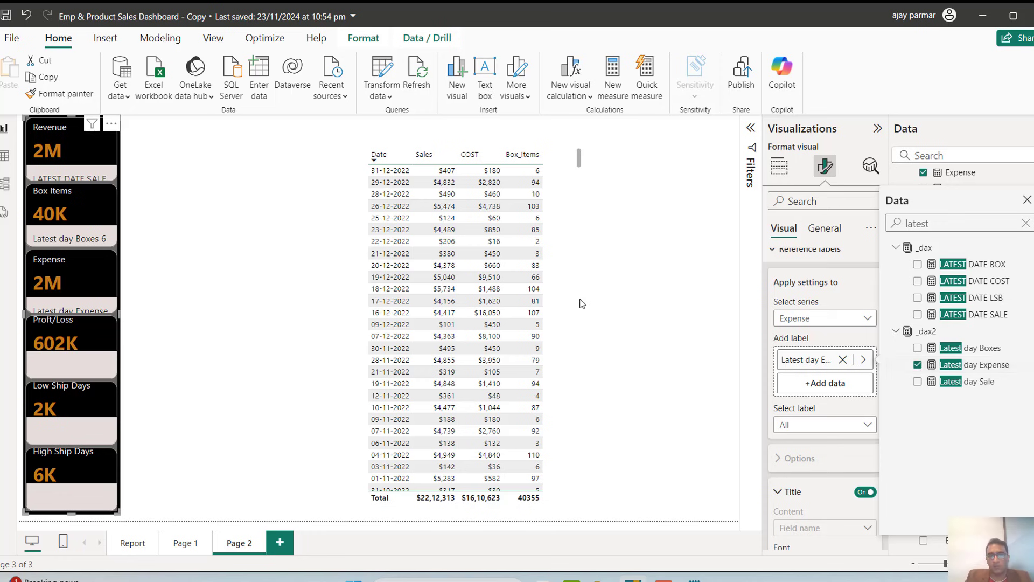
left_click(1027, 201)
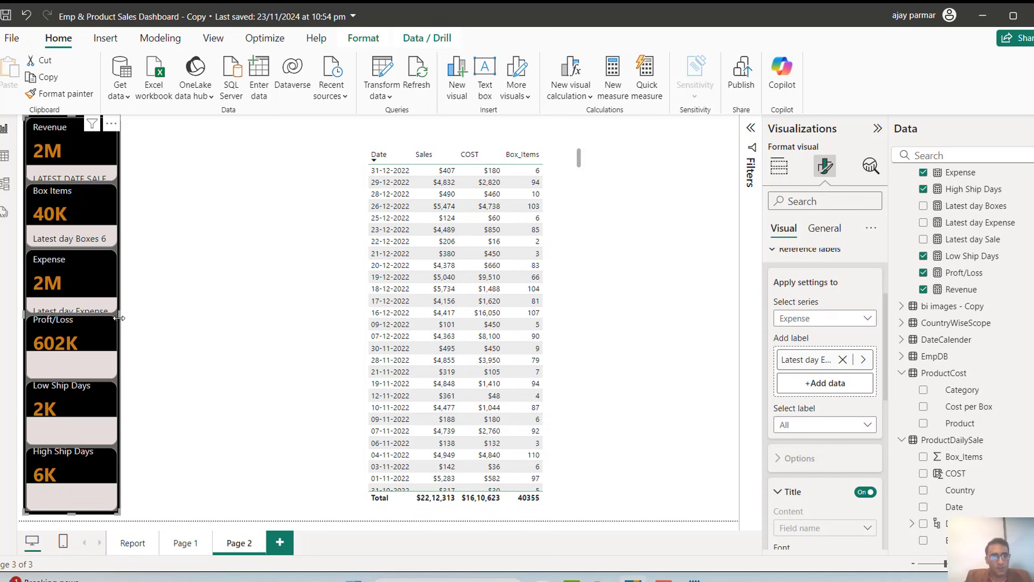
Step: Widen the black multi-card visual so its reference labels fit on one line, and save the report
left_click_drag(119, 318, 162, 319)
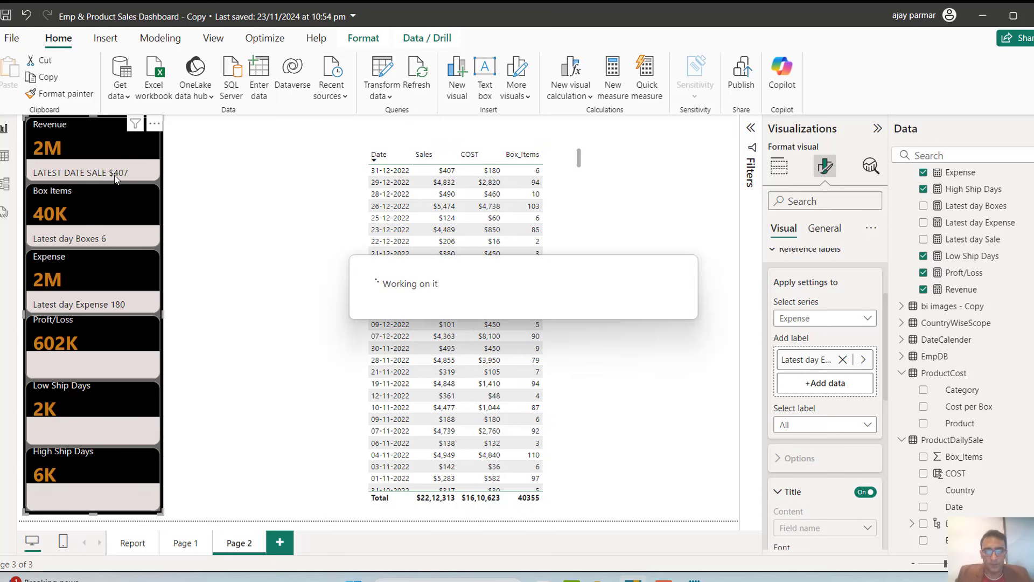
key("ctrl+s")
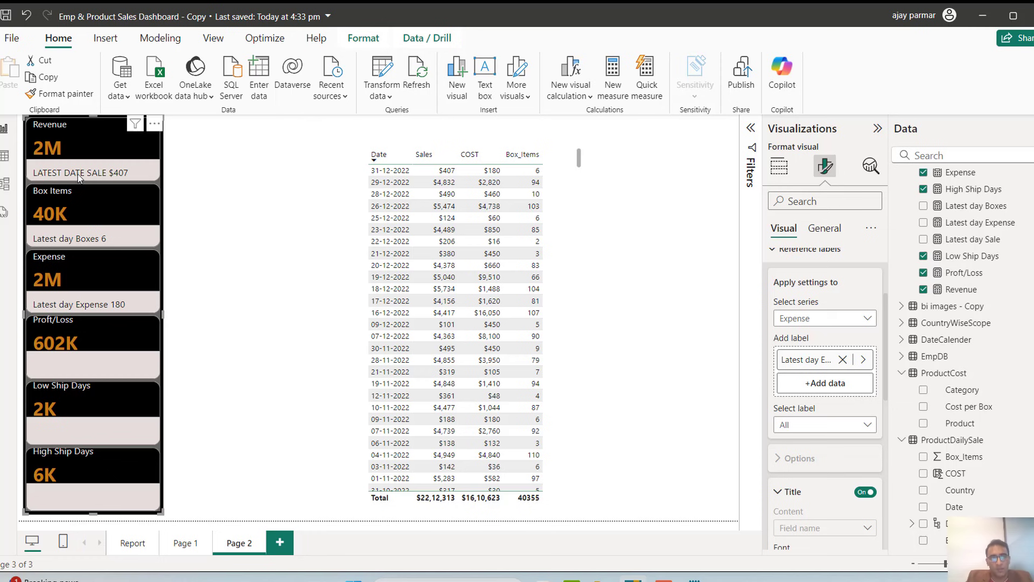
Step: For the Revenue series' LATEST DATE SALE label, set the title font to Segoe UI Semibold at size 8
left_click(854, 320)
left_click(822, 351)
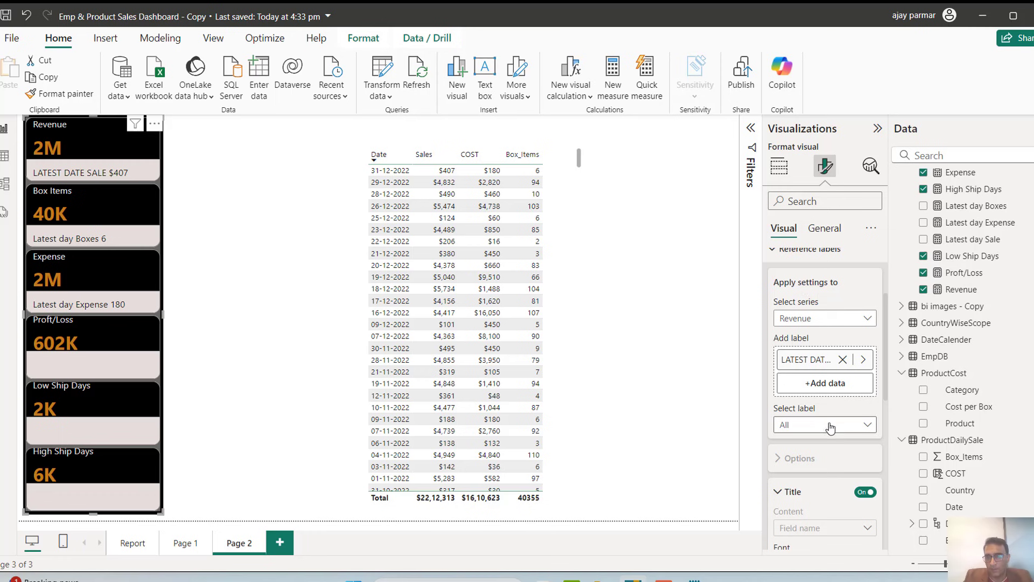
left_click(866, 426)
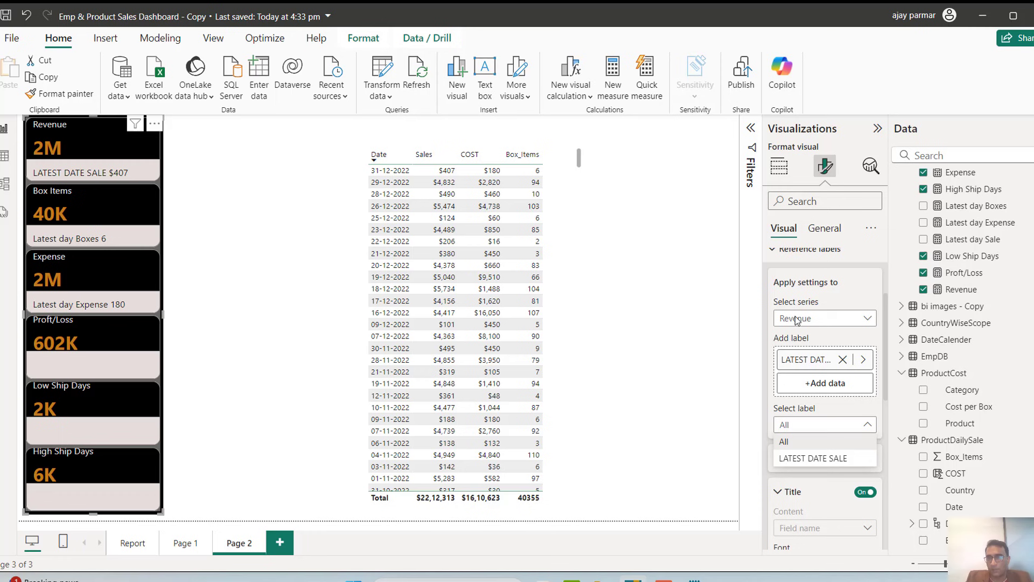
left_click(796, 462)
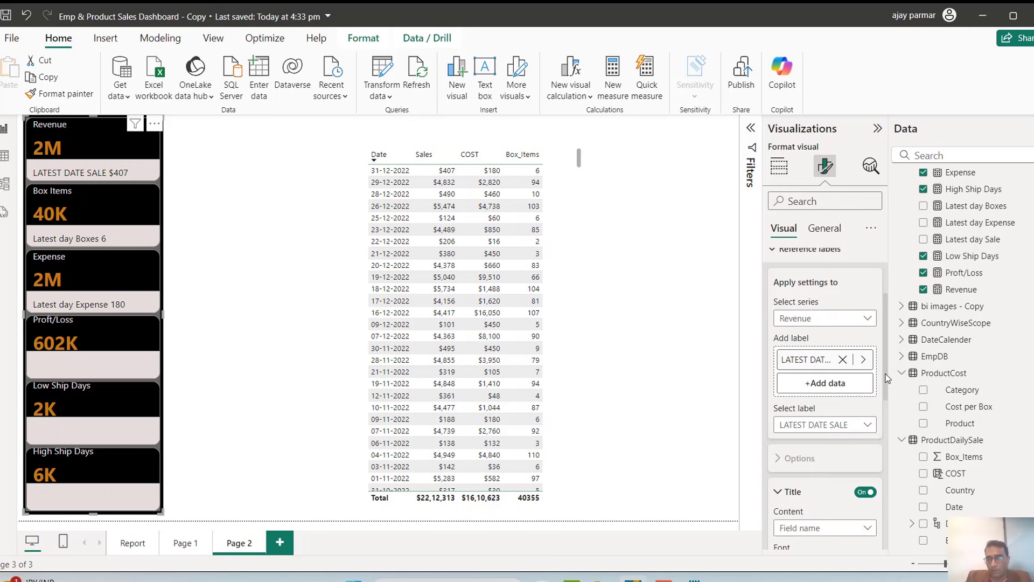
left_click_drag(888, 379, 888, 424)
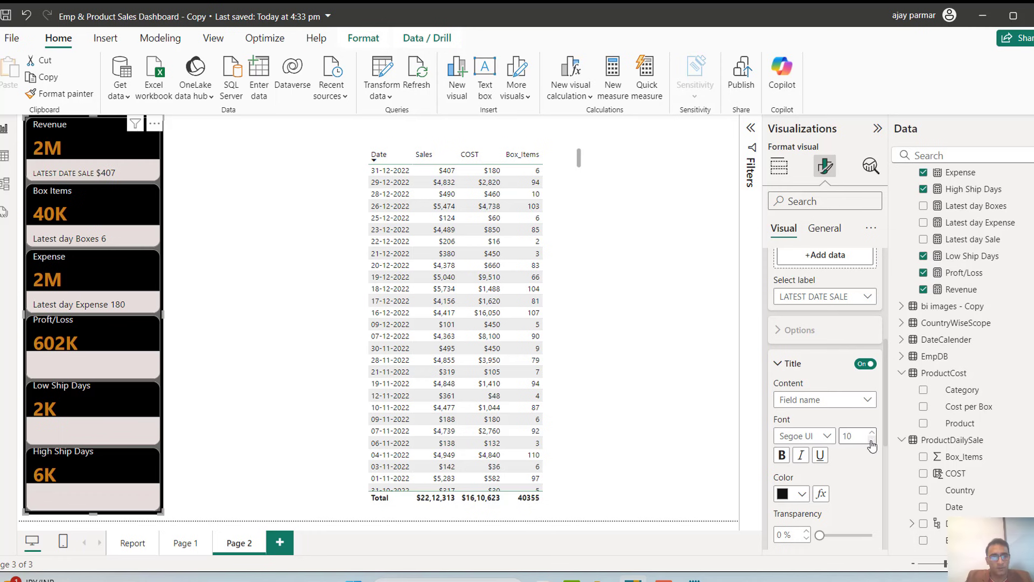
left_click(871, 441)
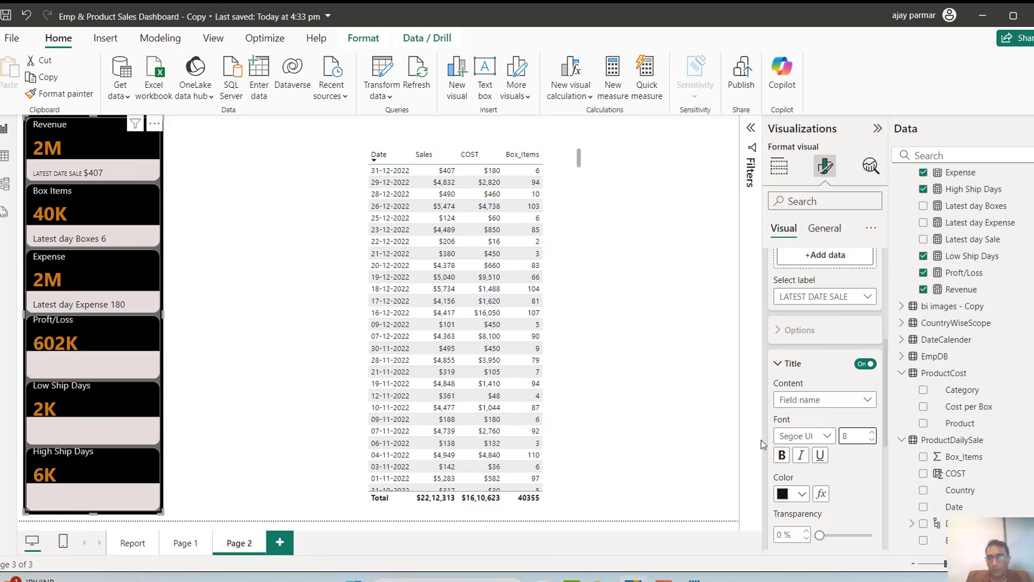
left_click(826, 439)
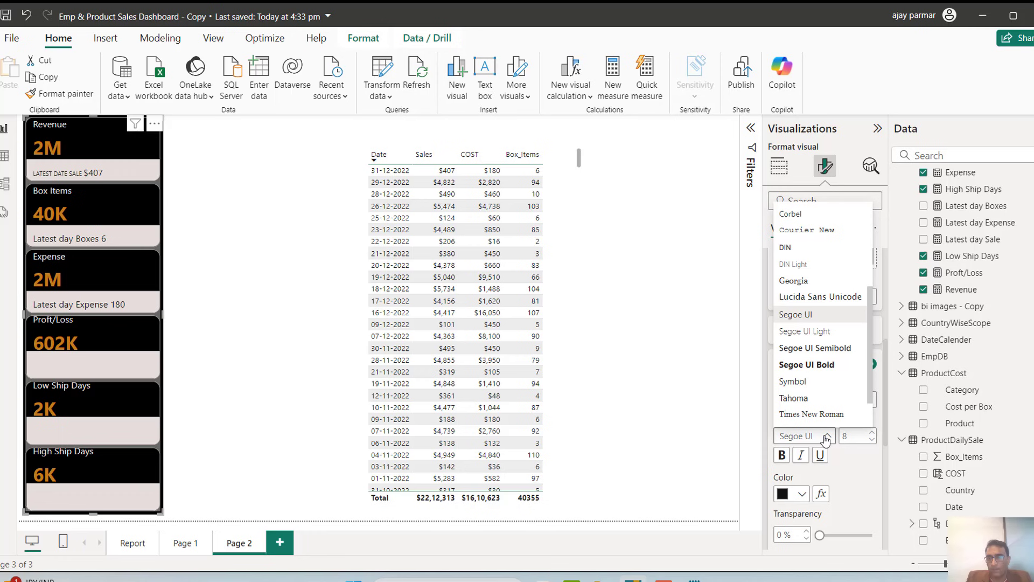
left_click(804, 348)
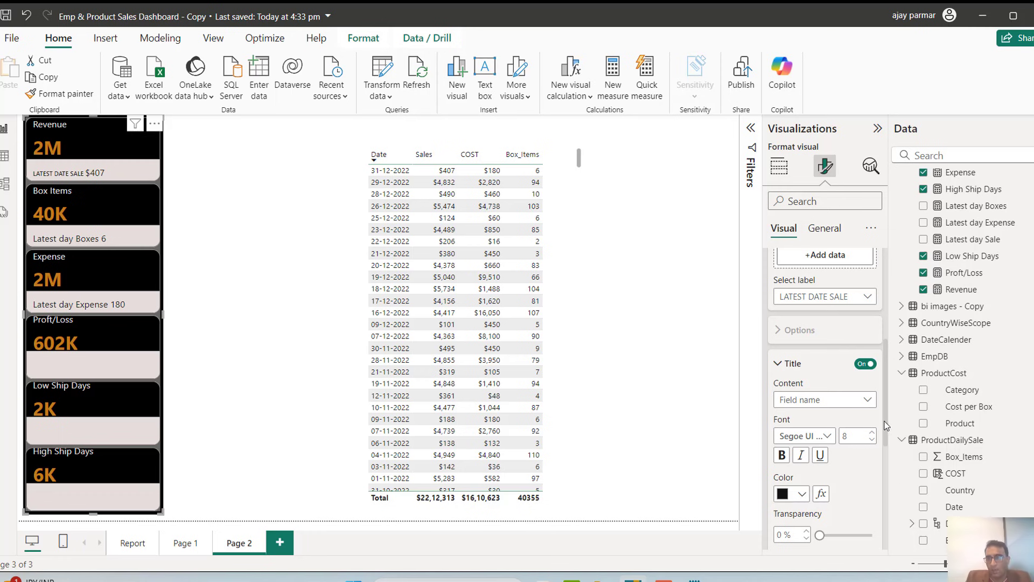
Step: Format the value of Revenue's LATEST DATE SALE label as bold, size 8, orange, in a heavier Segoe UI font
left_click_drag(887, 421, 884, 492)
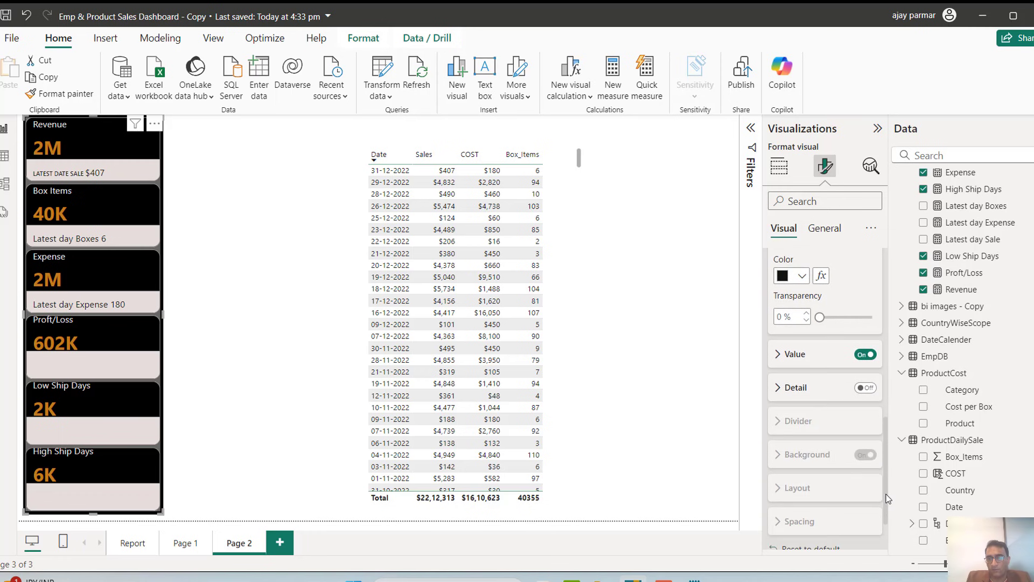
left_click(780, 358)
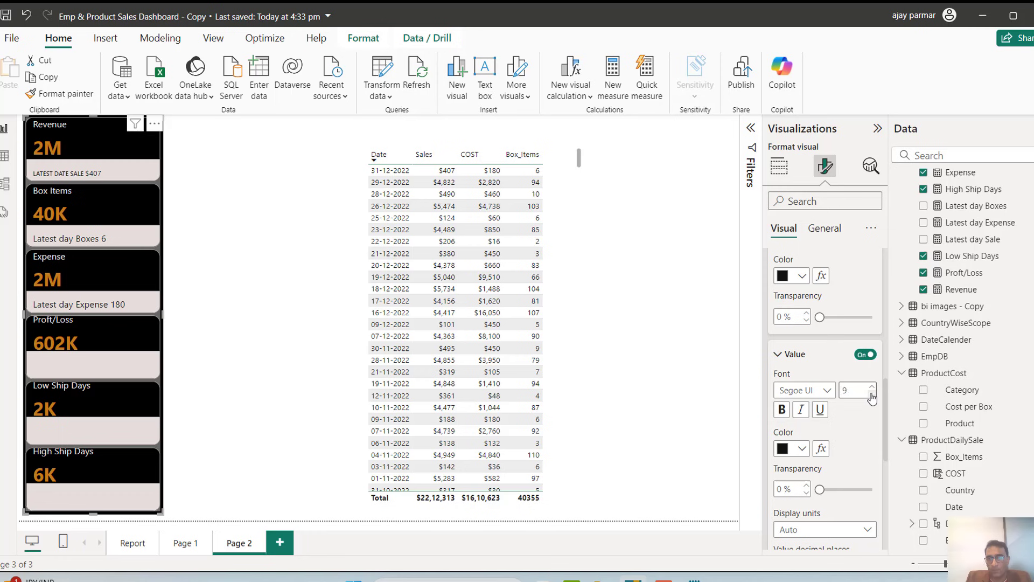
left_click(872, 395)
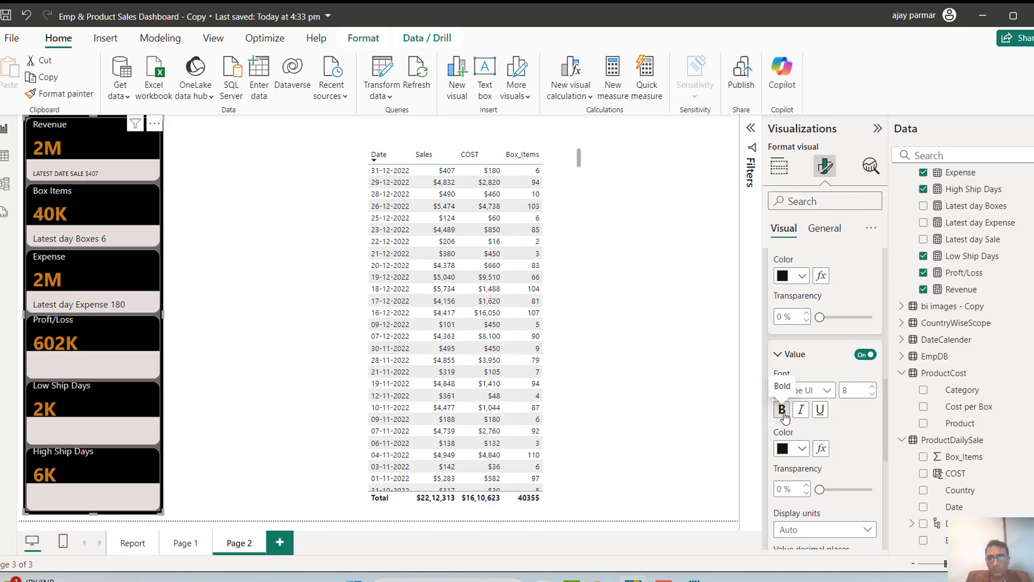
left_click(782, 411)
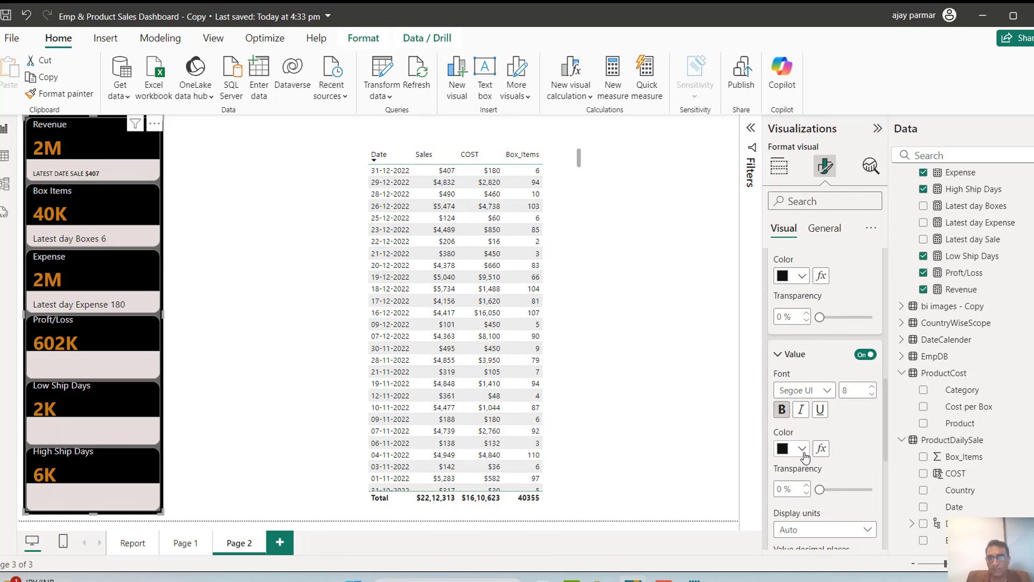
left_click(803, 450)
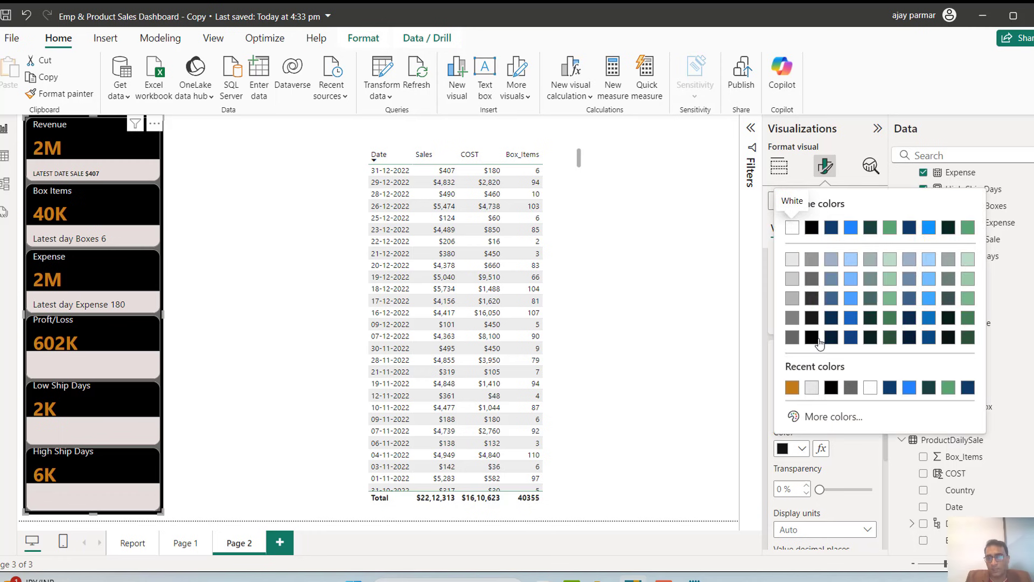
left_click(791, 388)
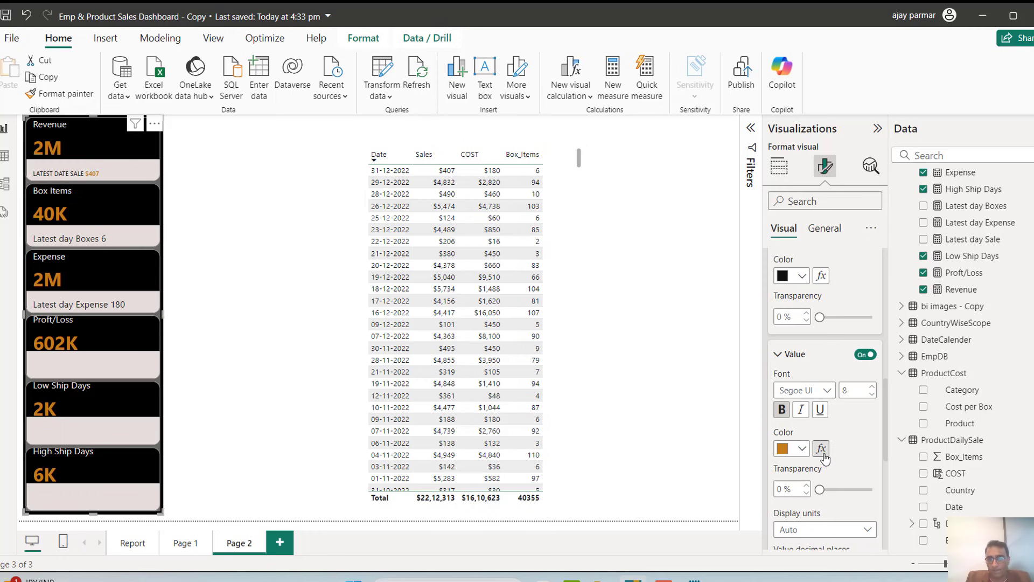
left_click(830, 397)
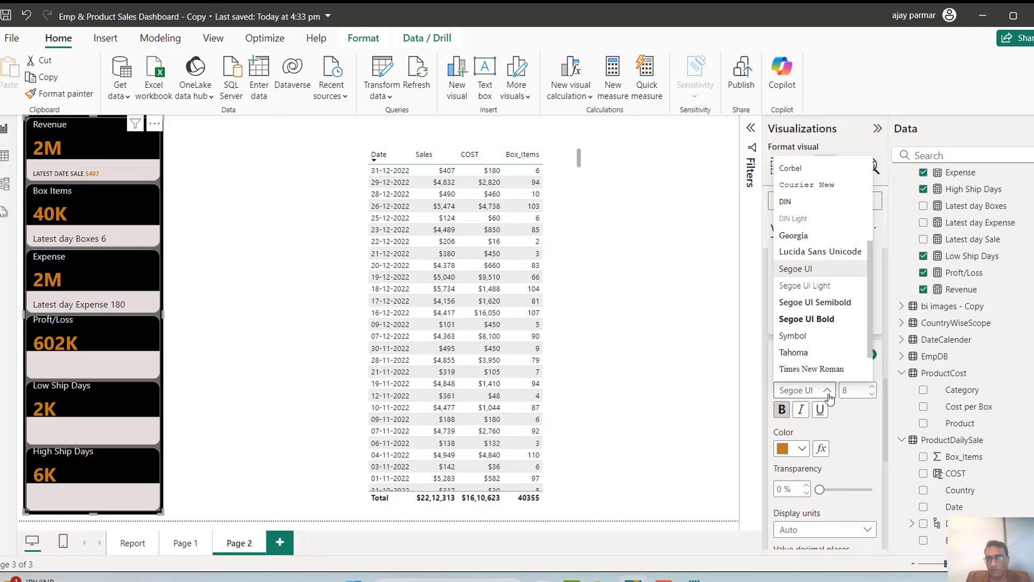
left_click(825, 312)
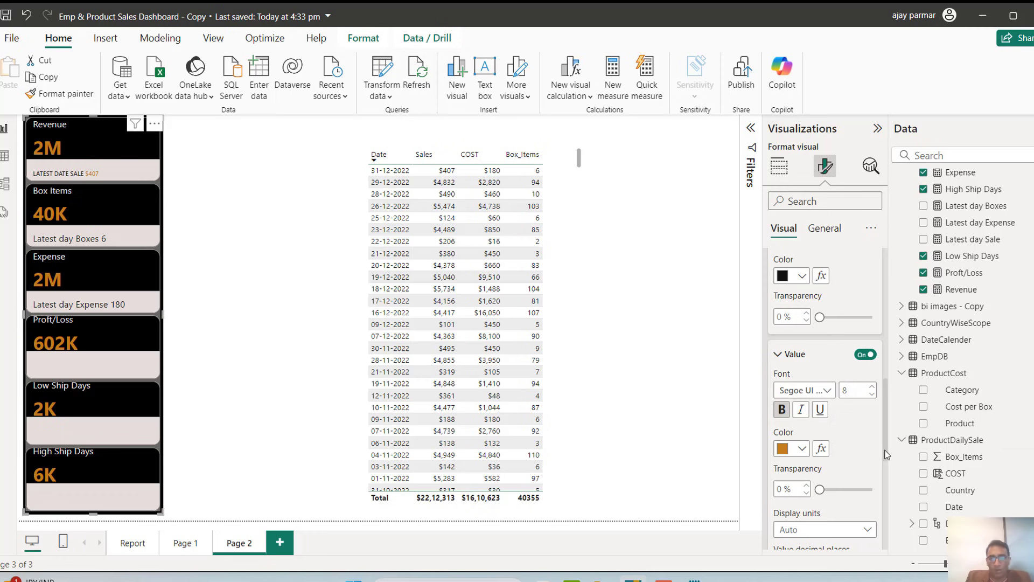
Step: Set the title font size of the Box Items series' reference label to 8
left_click_drag(886, 454, 889, 481)
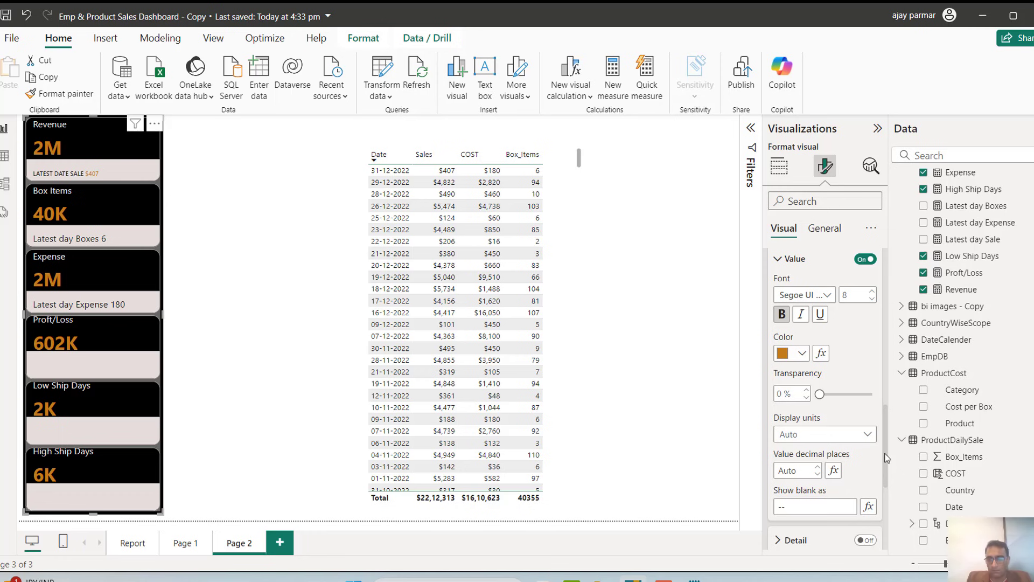
scroll(886, 457, "up", 1)
left_click_drag(887, 452, 883, 325)
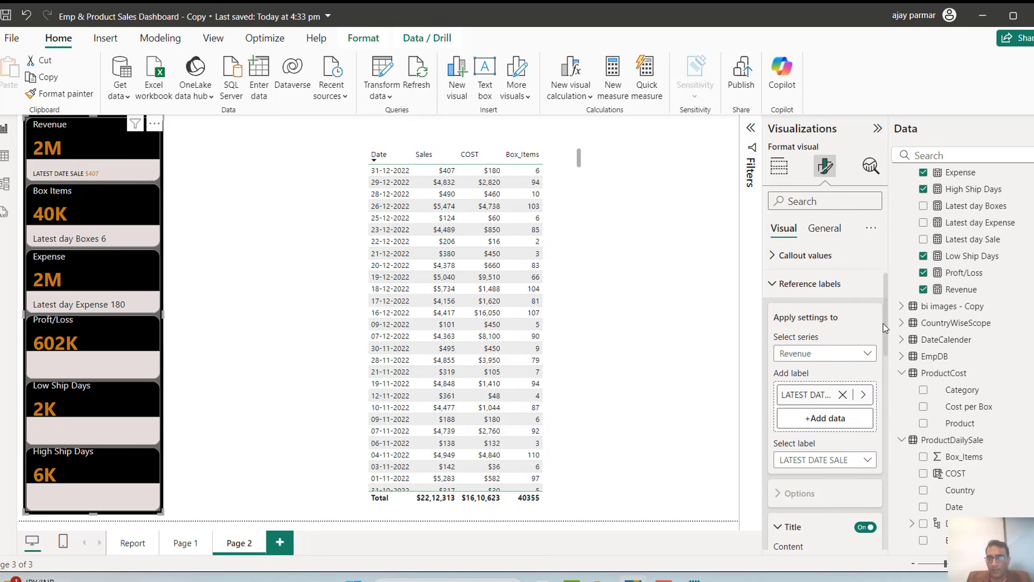
left_click(810, 354)
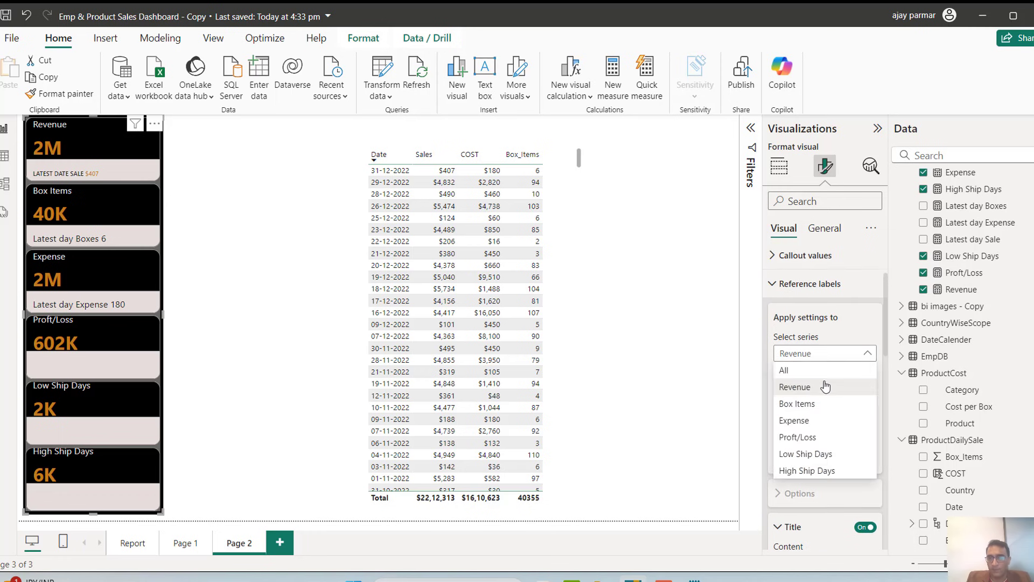
left_click(798, 404)
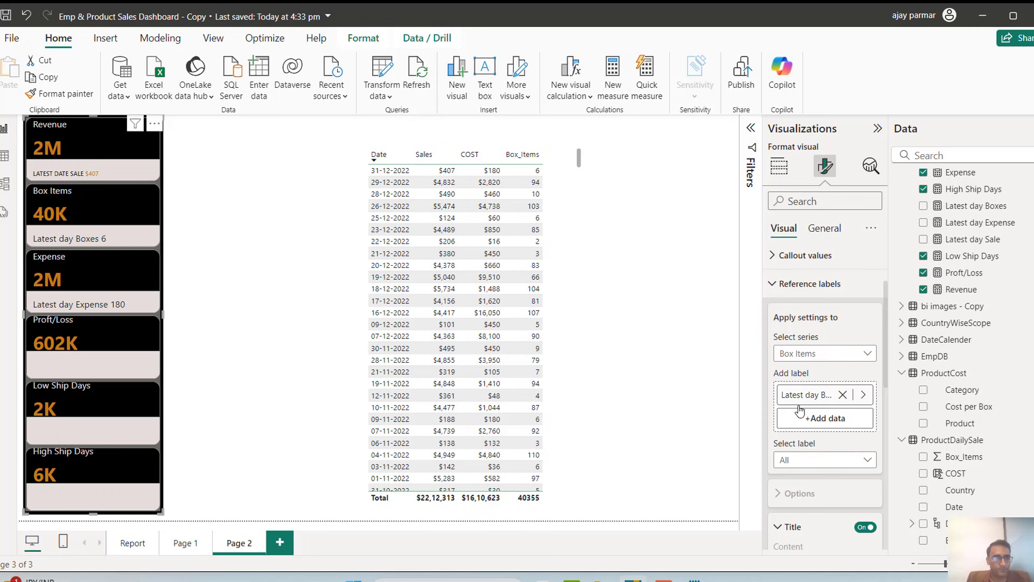
left_click_drag(885, 360, 889, 393)
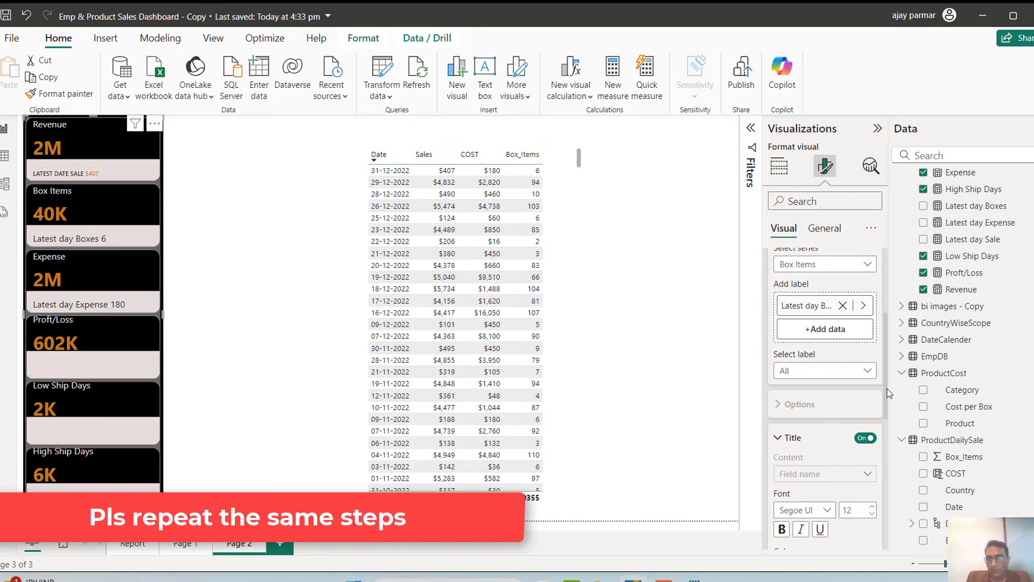
scroll(877, 399, "down", 3)
double_click(856, 360)
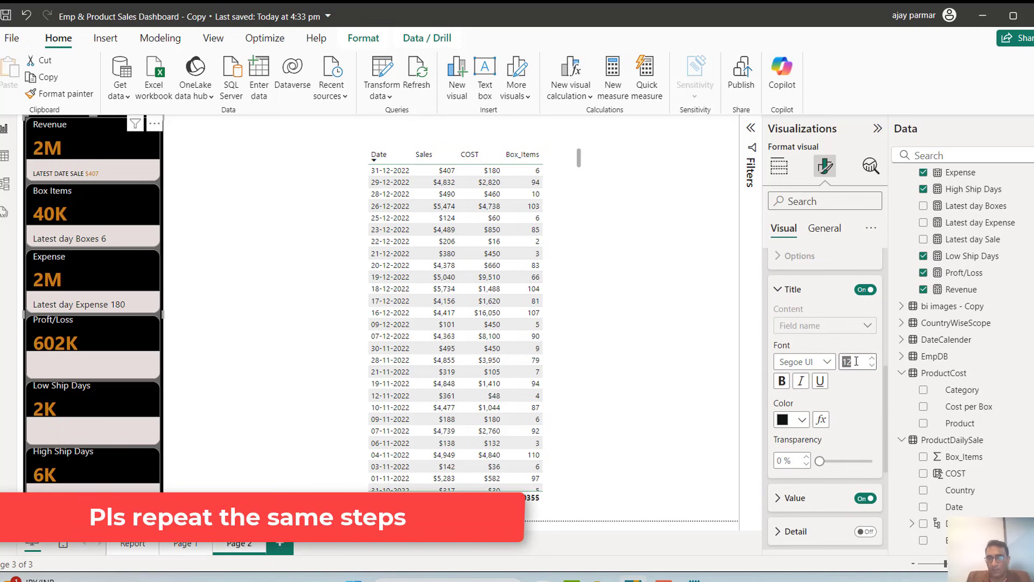
type("8")
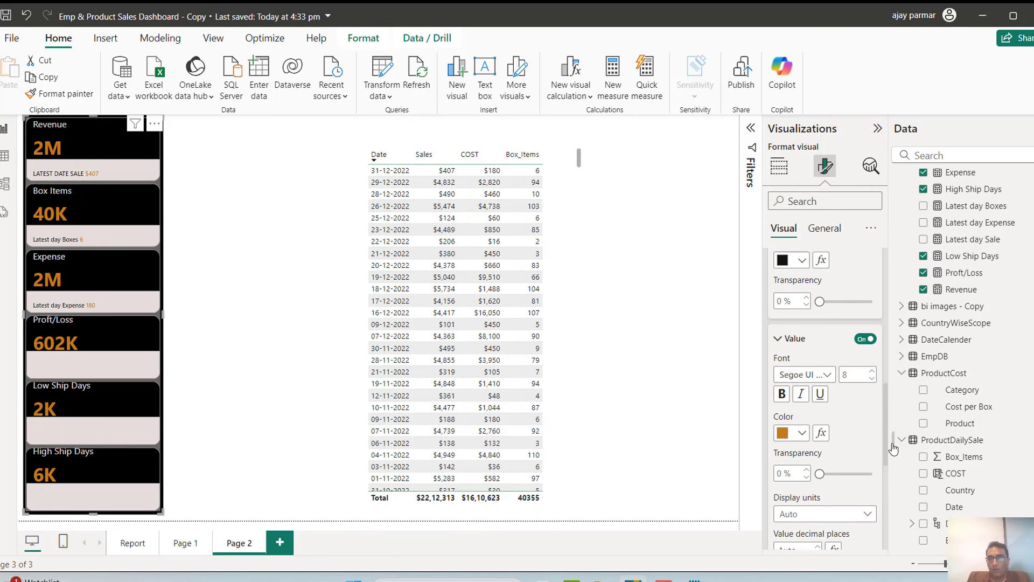
left_click_drag(893, 448, 899, 327)
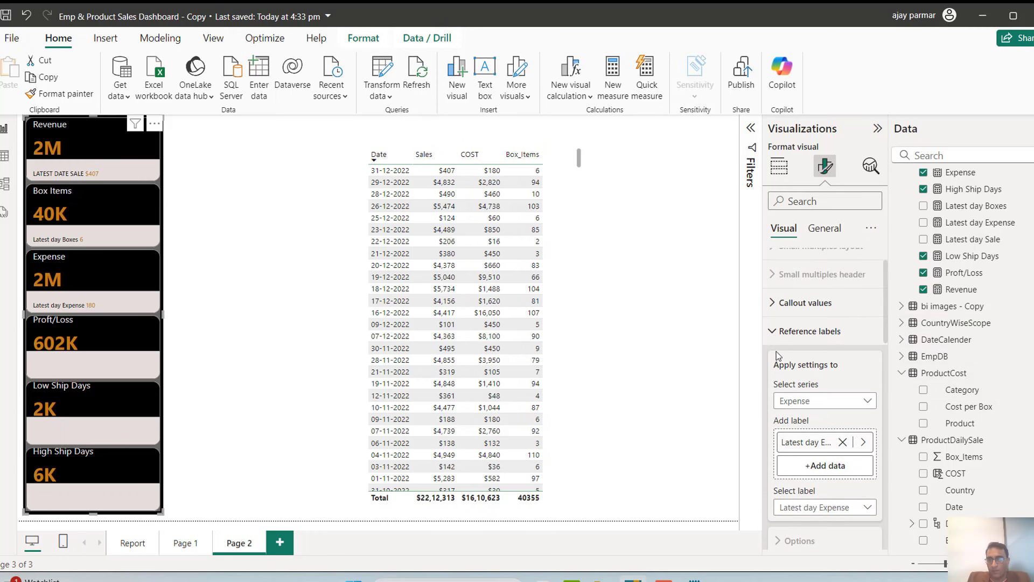
Step: Apply reference label settings to all series, making the divider orange with a width of 3 px
left_click(772, 333)
left_click(776, 375)
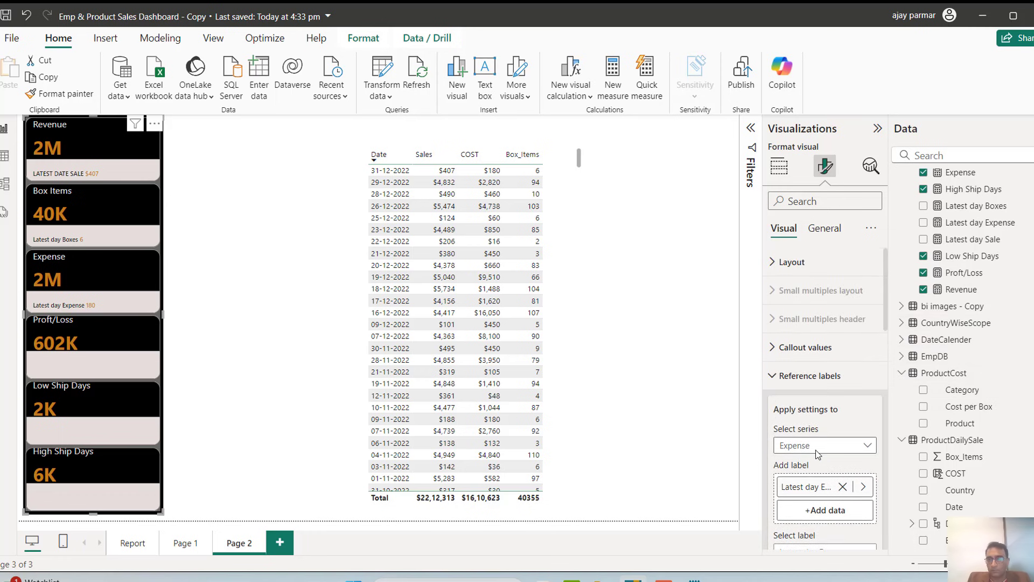
left_click(821, 445)
left_click(789, 464)
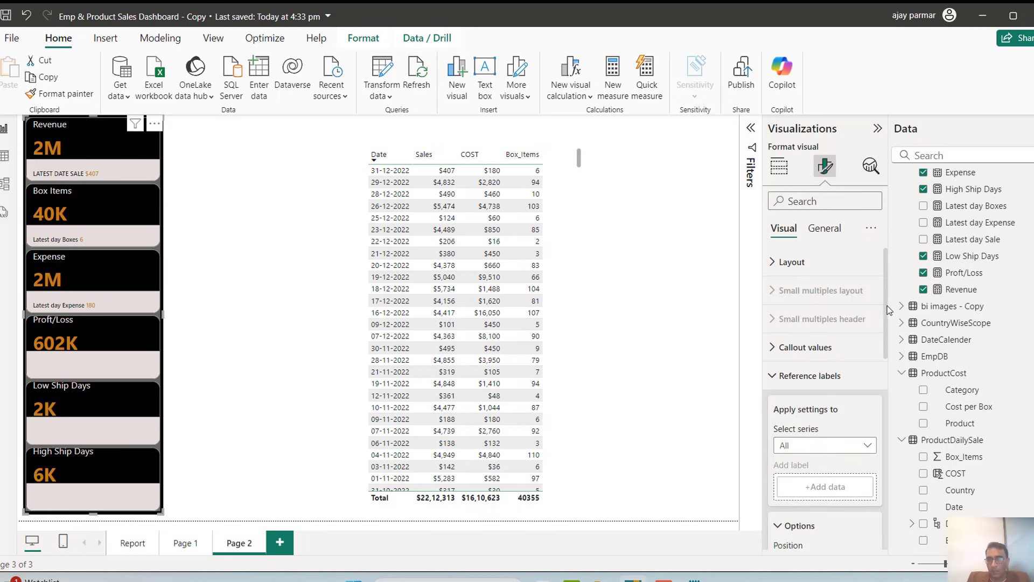
left_click_drag(886, 311, 886, 434)
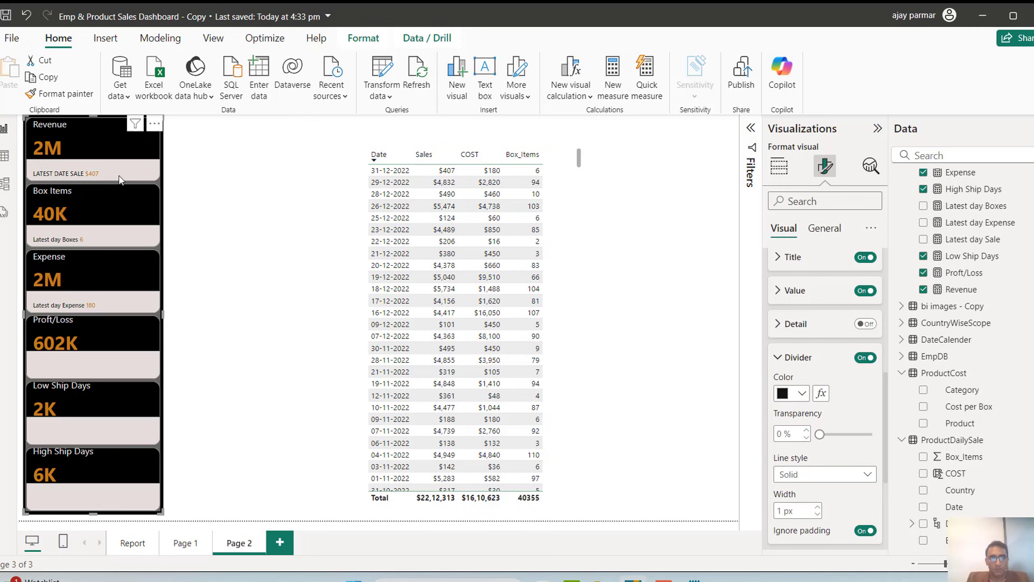
left_click(804, 398)
left_click(886, 335)
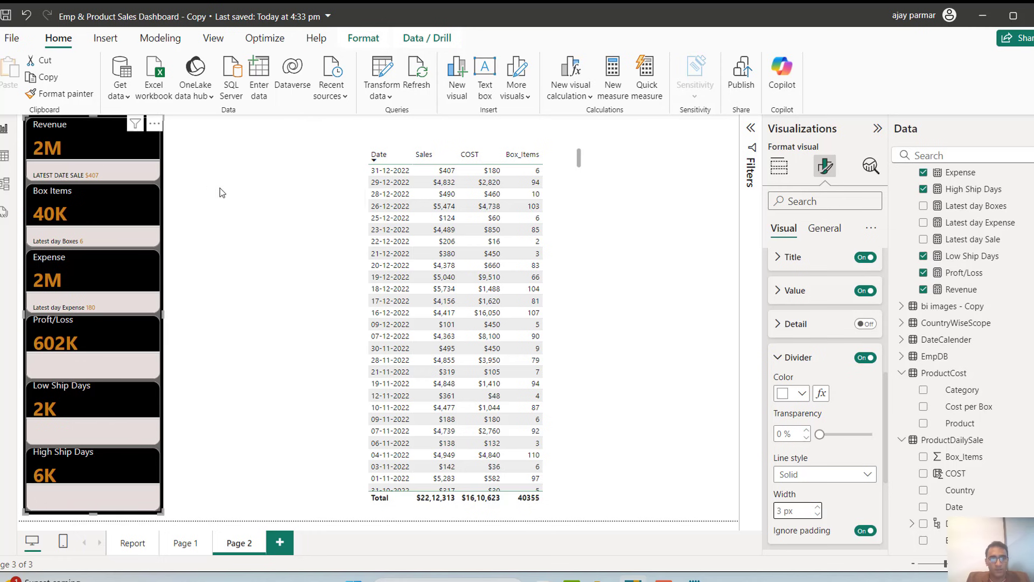
left_click(801, 393)
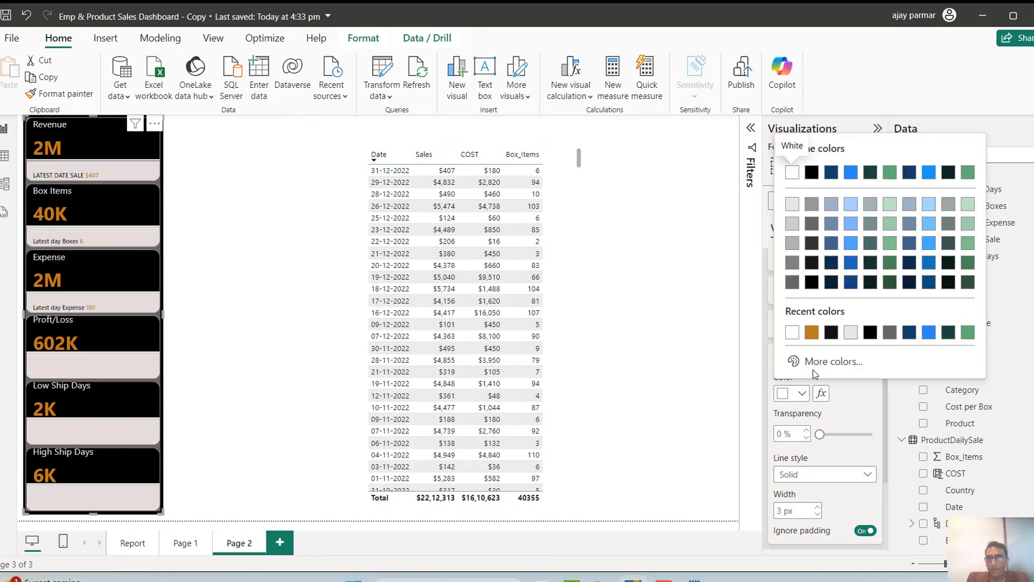
left_click(831, 331)
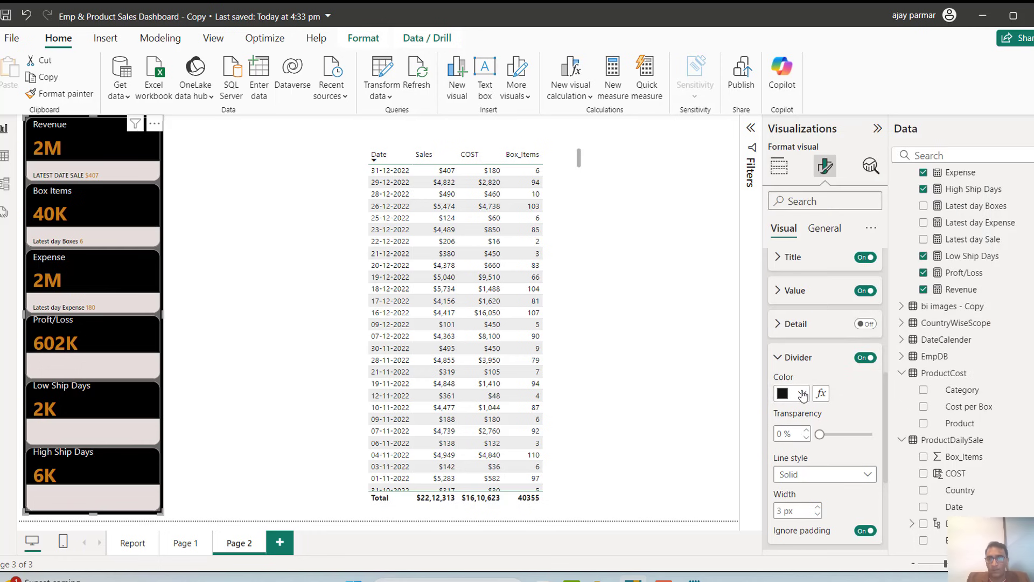
left_click(802, 394)
left_click(830, 331)
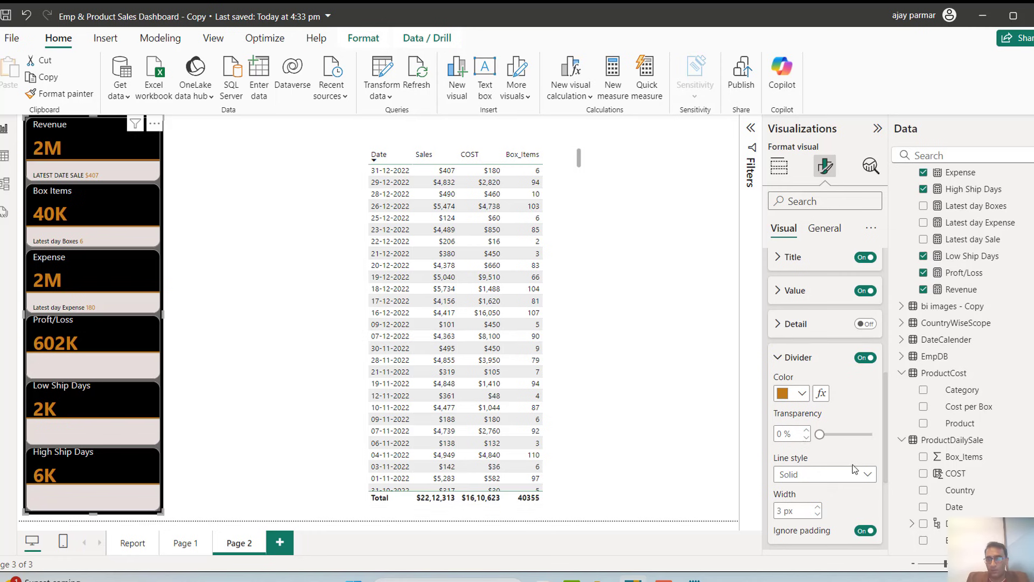
Step: Set the reference label divider's line style to Dotted
scroll(840, 409, "down", 2)
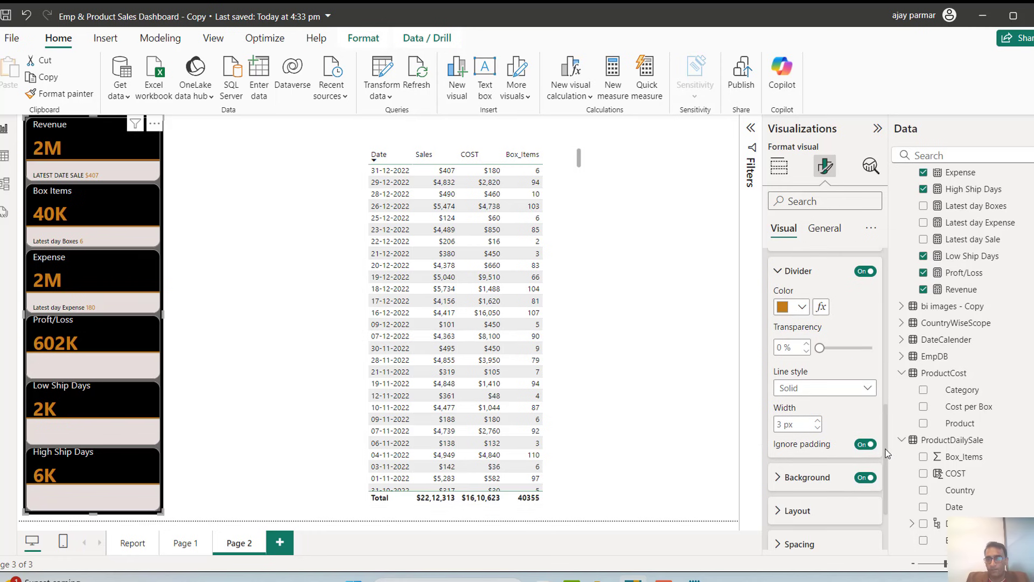
left_click(828, 387)
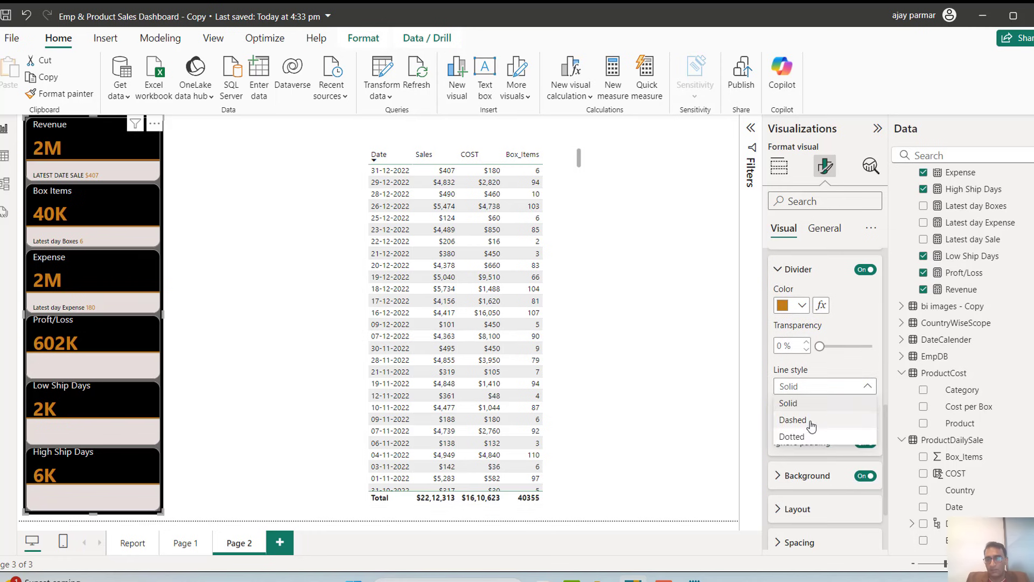
left_click(797, 437)
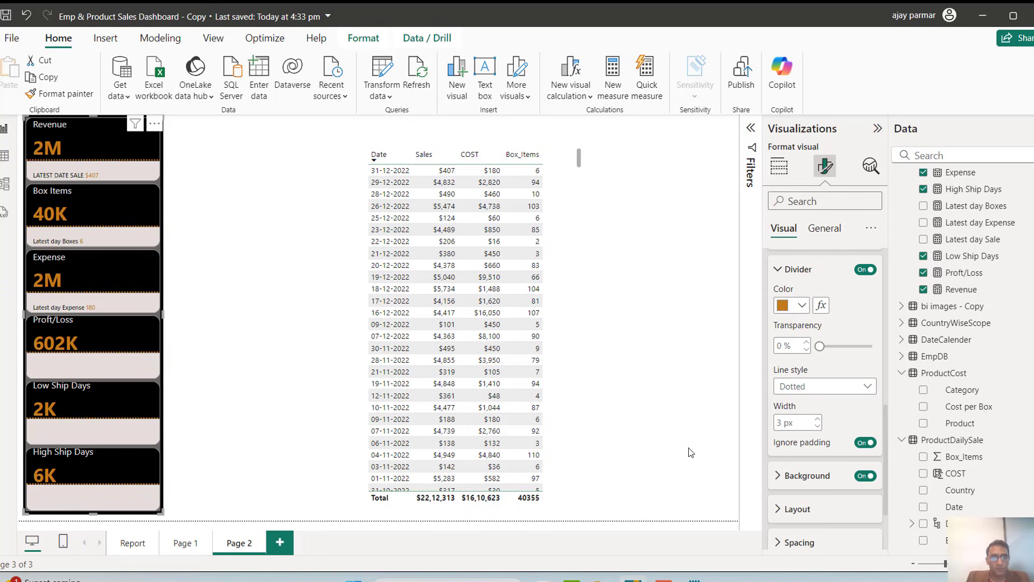
Step: Give all series' reference labels a dark grey background with 31% transparency
left_click(779, 477)
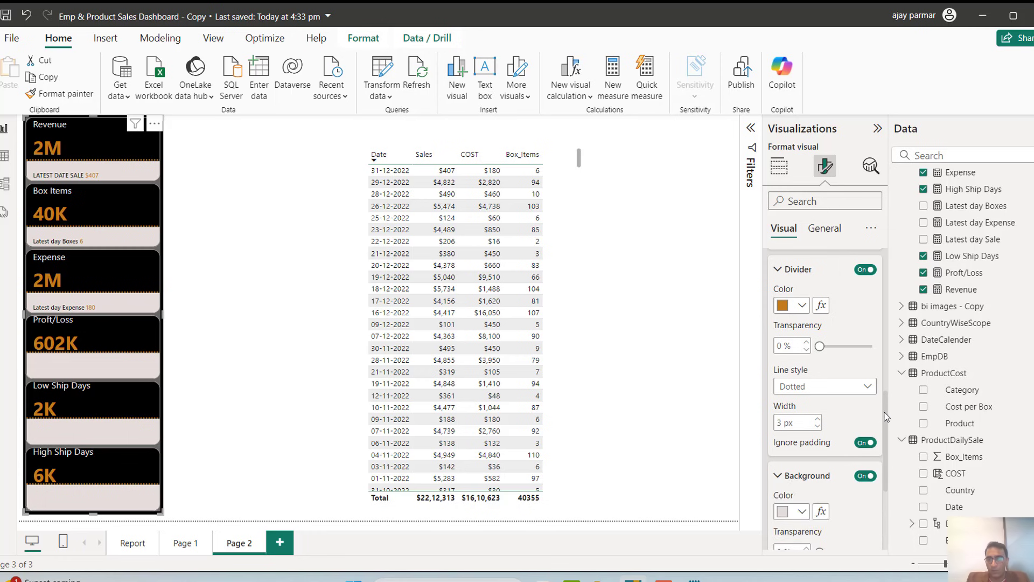
scroll(880, 418, "down", 3)
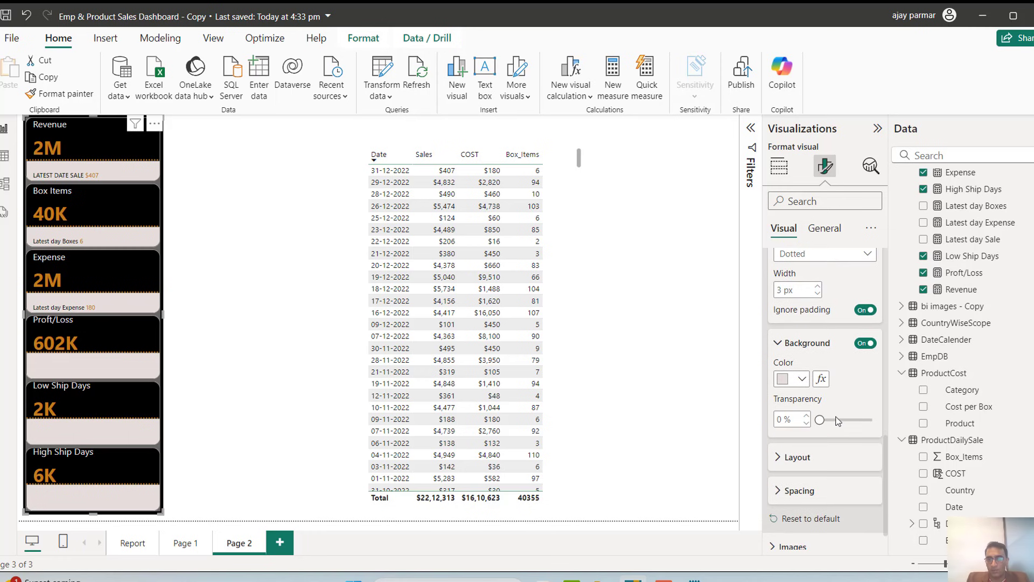
left_click(802, 379)
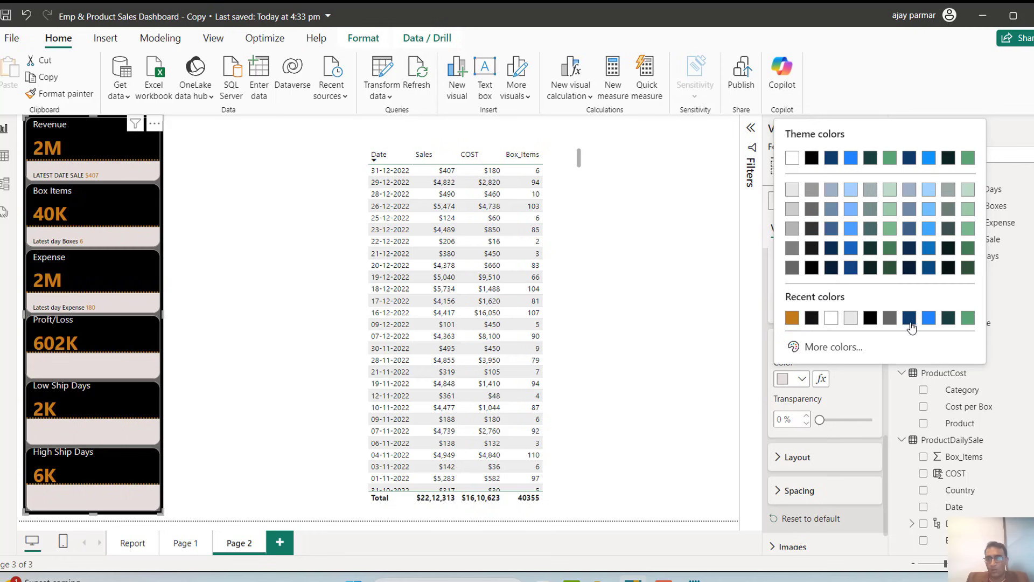
left_click(793, 270)
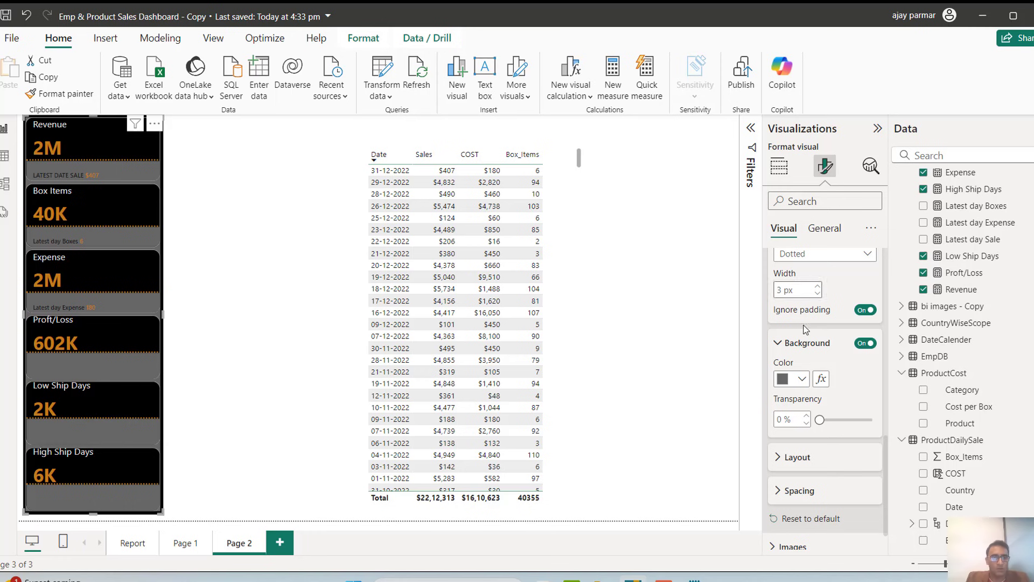
left_click(802, 380)
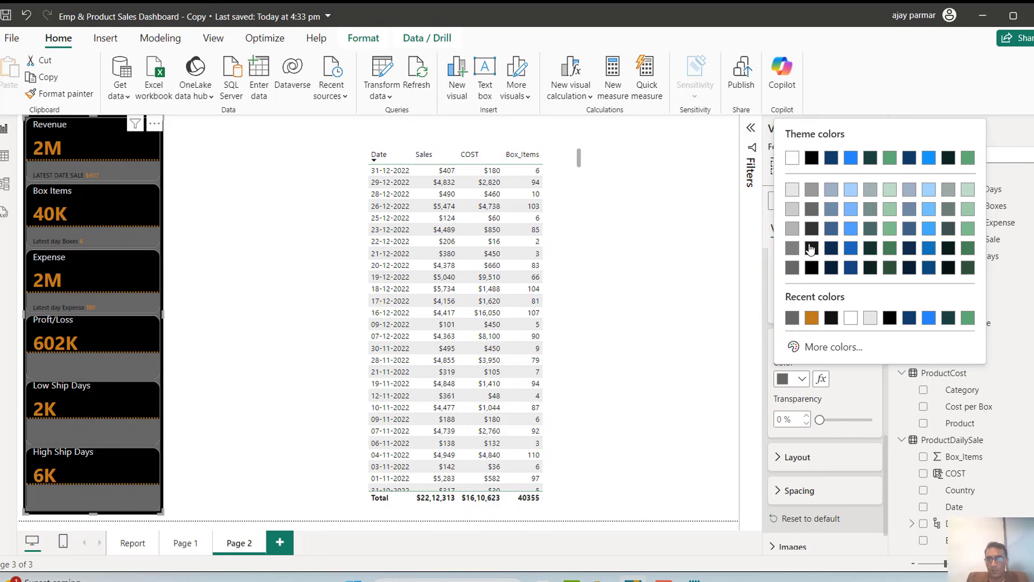
left_click(792, 210)
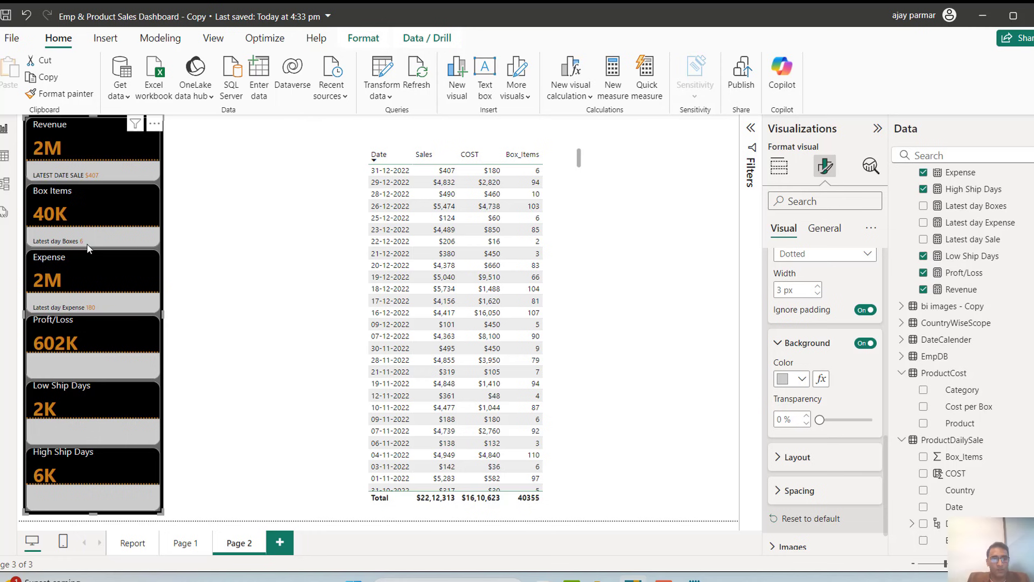
left_click(800, 381)
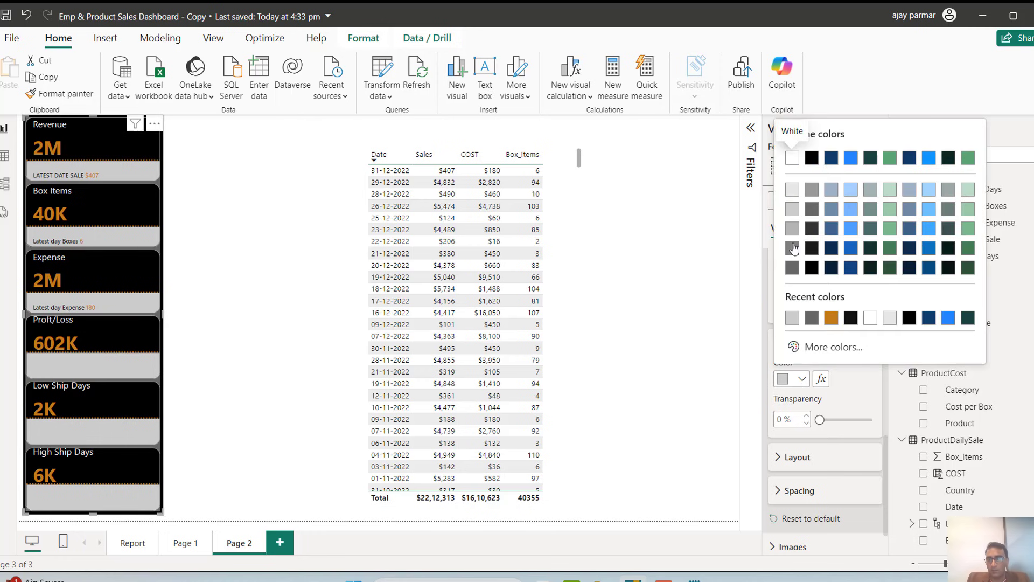
left_click(831, 211)
left_click_drag(819, 420, 836, 421)
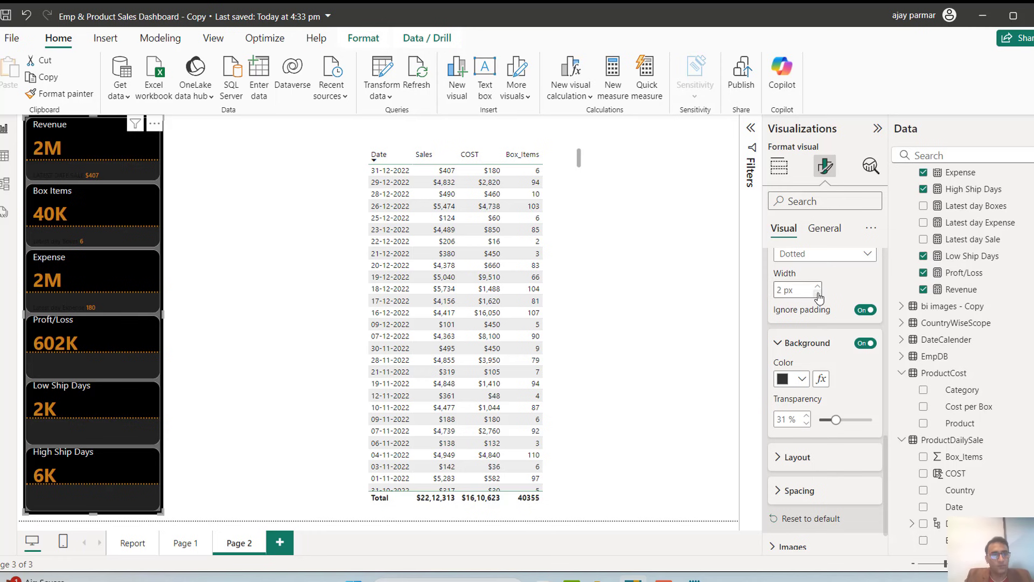
Step: Set the reference label divider's width to 2 px and its line style to Solid
left_click(857, 262)
left_click(795, 274)
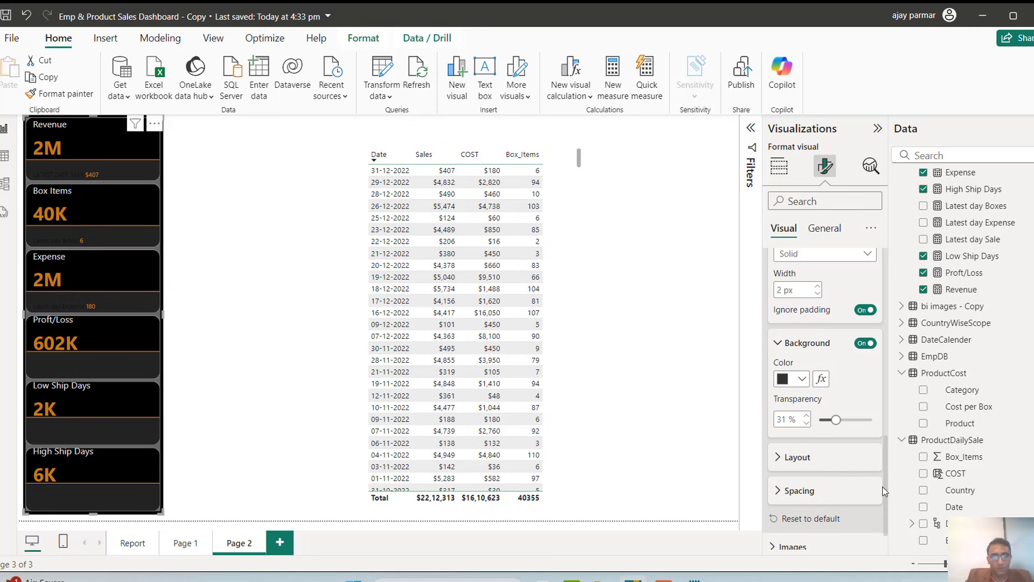
Step: Set the title color of the Revenue, Box Items and Expense series' reference labels to White, 10% darker
left_click_drag(886, 502, 894, 390)
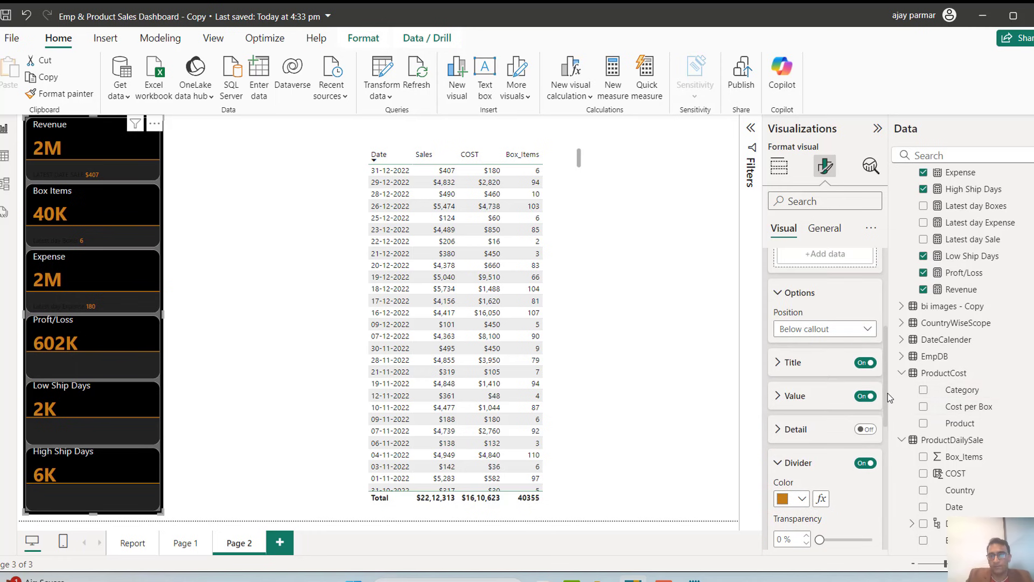
left_click_drag(888, 401, 884, 361)
scroll(884, 371, "down", 1)
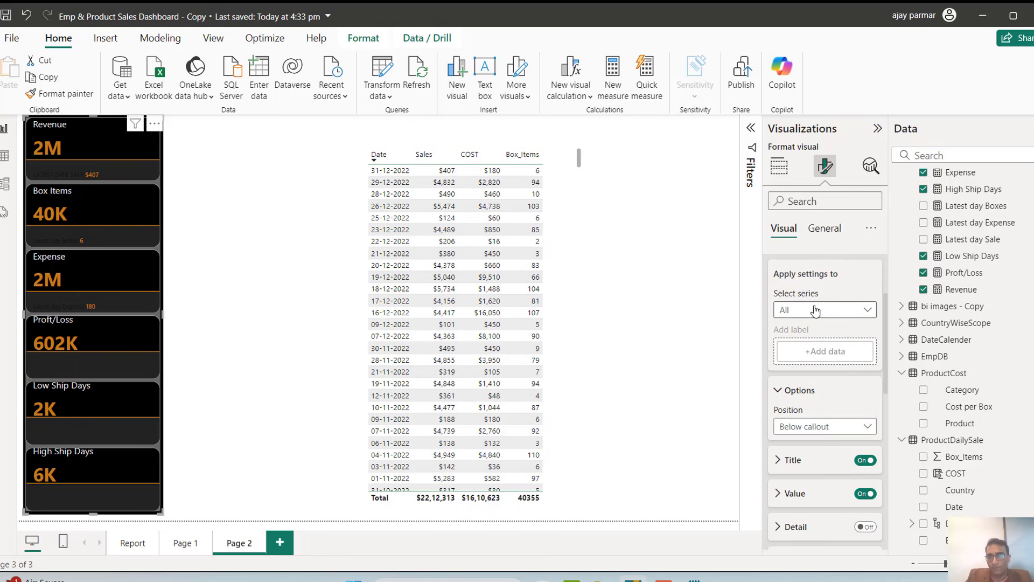
left_click(815, 311)
left_click(797, 340)
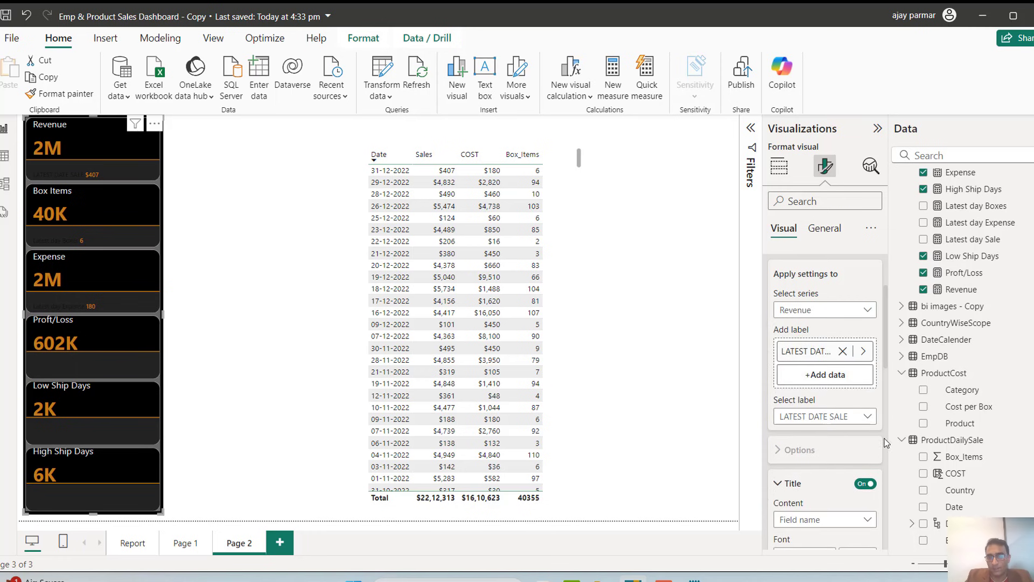
scroll(886, 404, "down", 5)
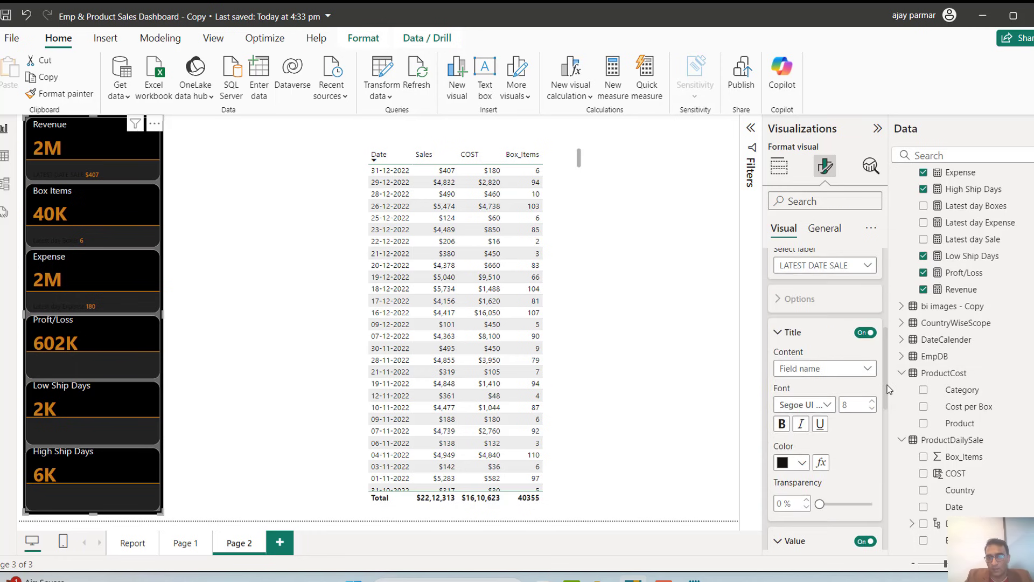
left_click(802, 409)
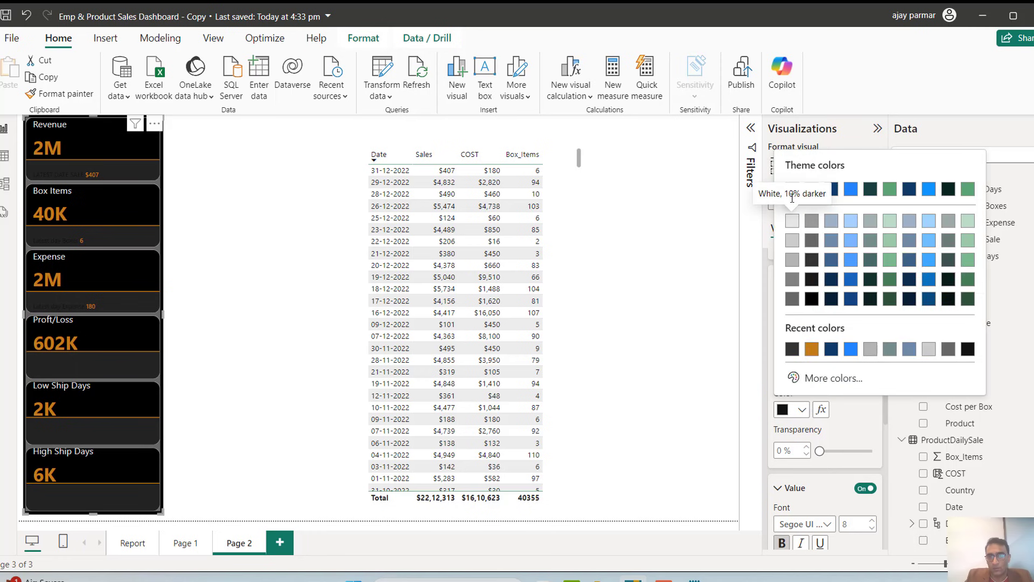
left_click(792, 221)
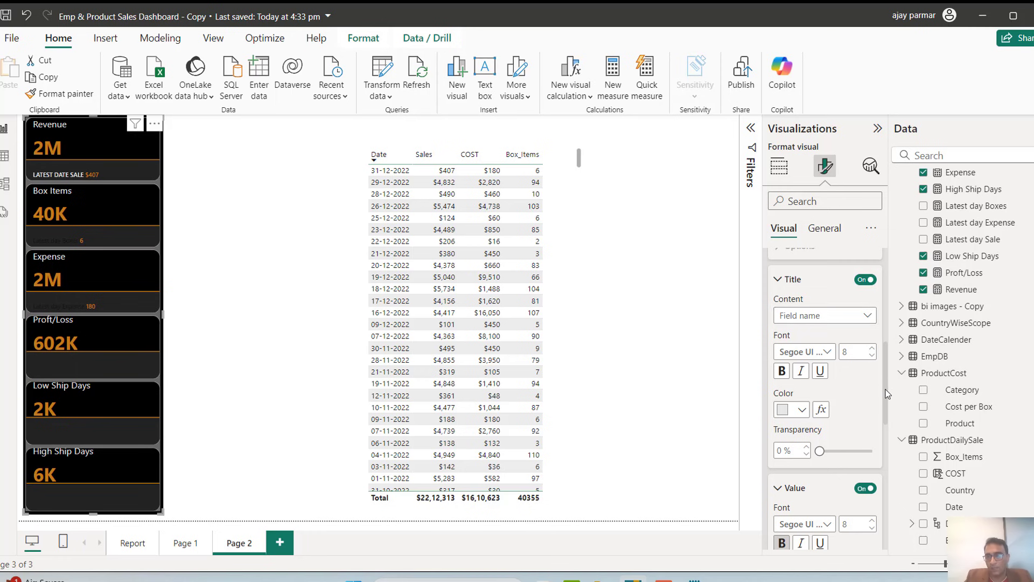
scroll(884, 375, "up", 2)
scroll(808, 269, "down", 1)
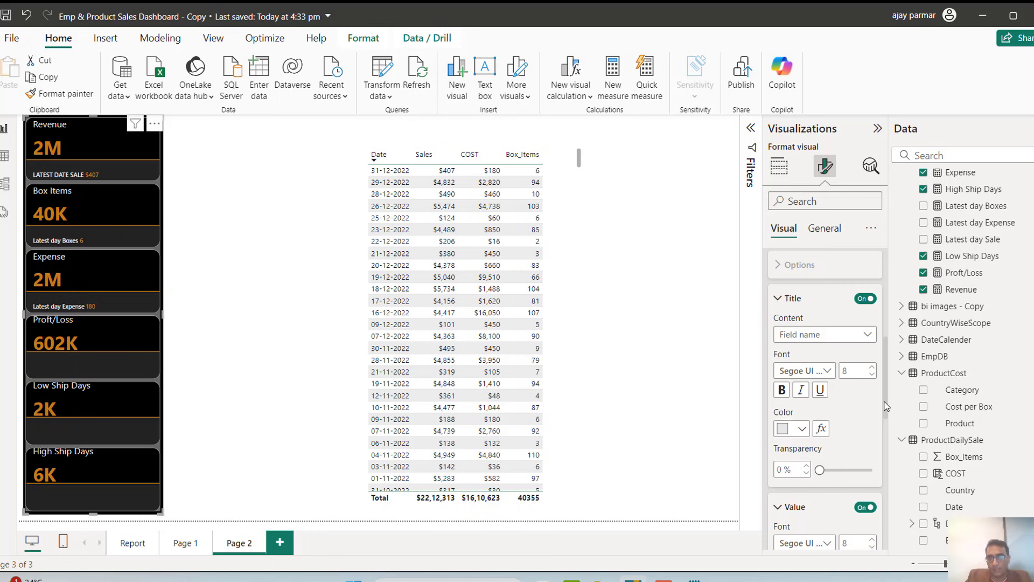
Step: Set the space between cards to 0 px in the multi-card visual's layout
scroll(886, 407, "up", 5)
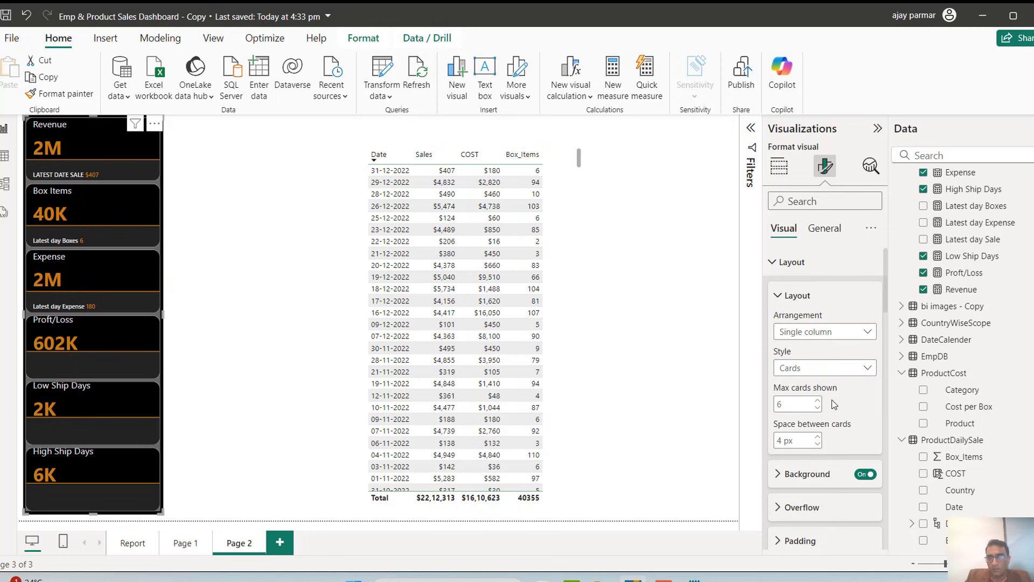
left_click(818, 444)
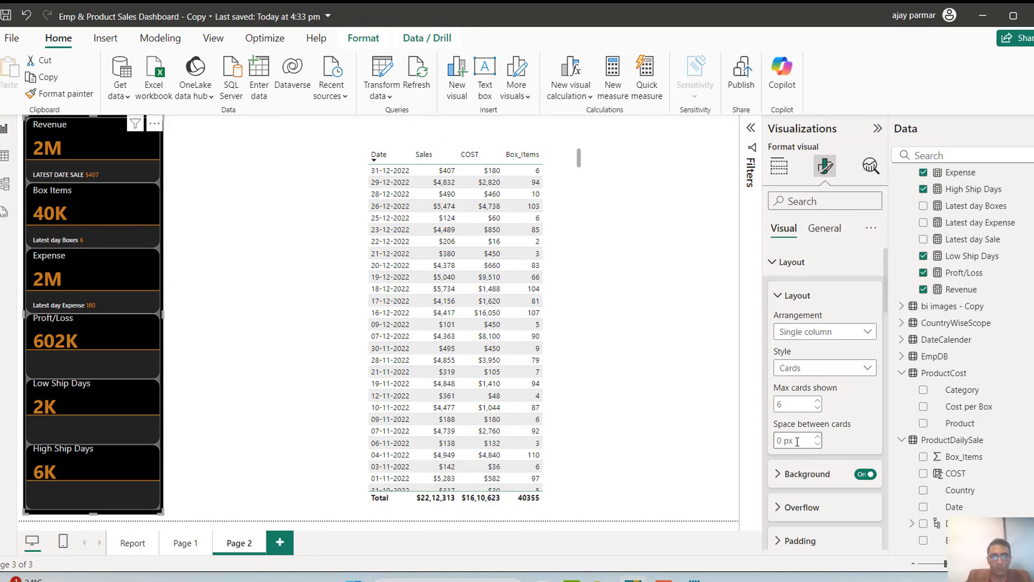
left_click(797, 442)
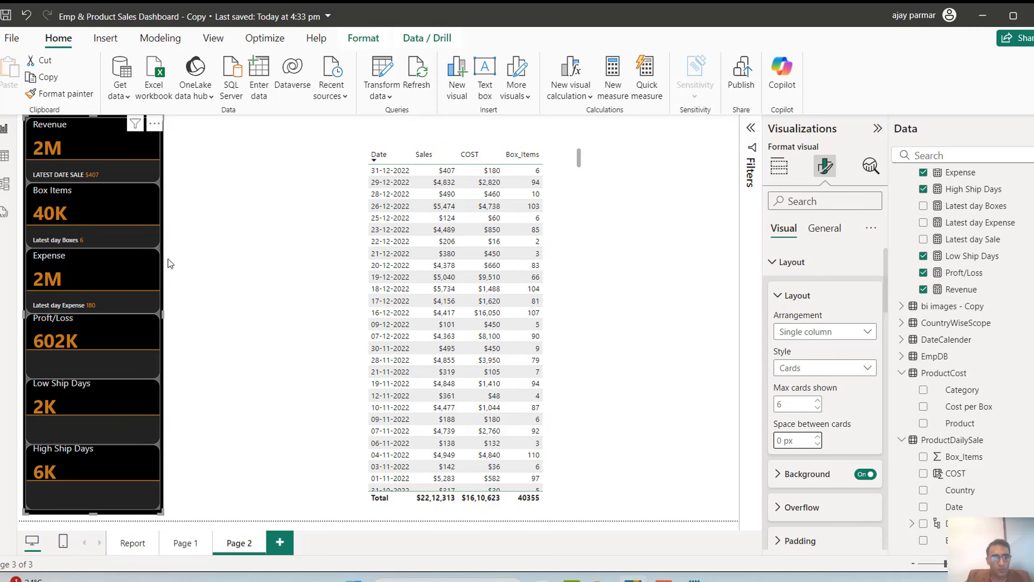
left_click(779, 297)
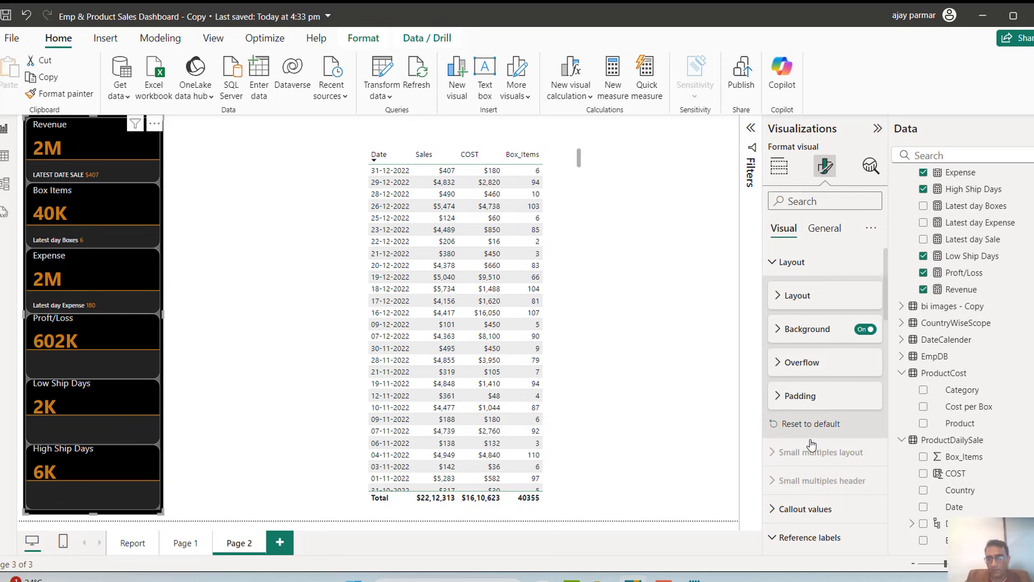
Step: Enable customized corner styling for the rounded rectangle cards and set the top right corner to 12 px
left_click_drag(887, 308, 887, 494)
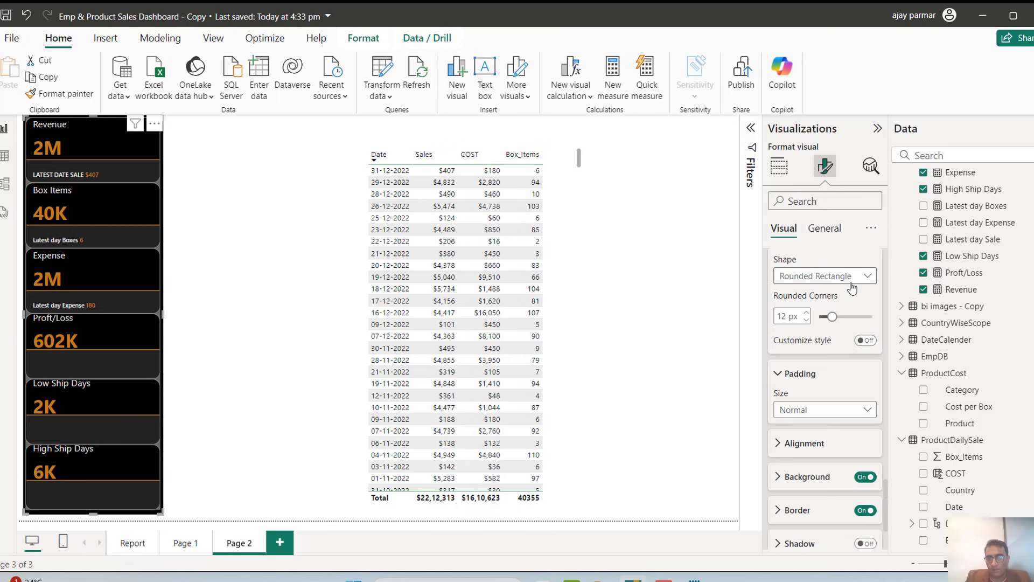
left_click(866, 340)
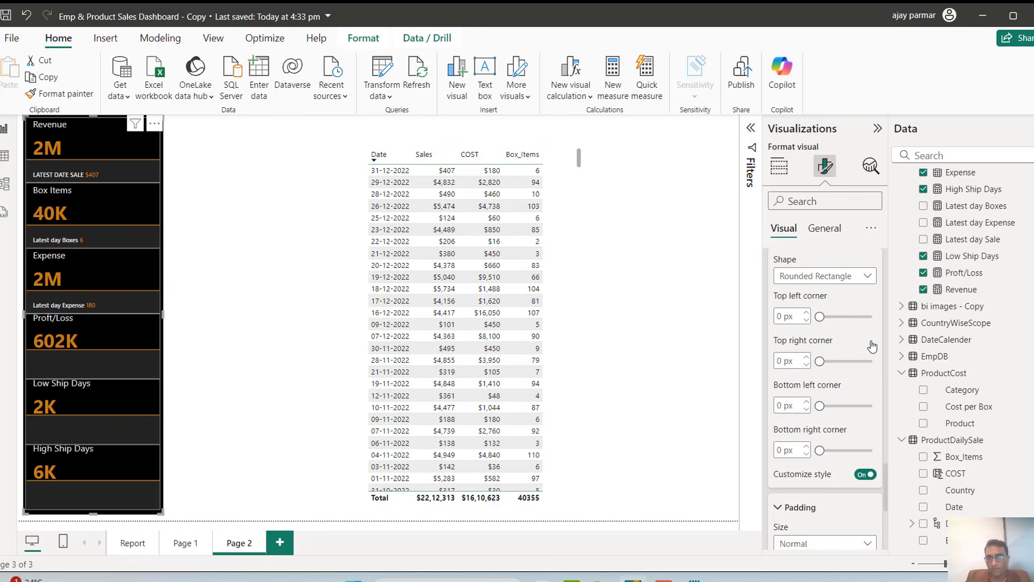
left_click(807, 359)
left_click(806, 359)
left_click(806, 359)
Step: Set the cards' bottom right corner to 12 px and deselect the visual
left_click(807, 447)
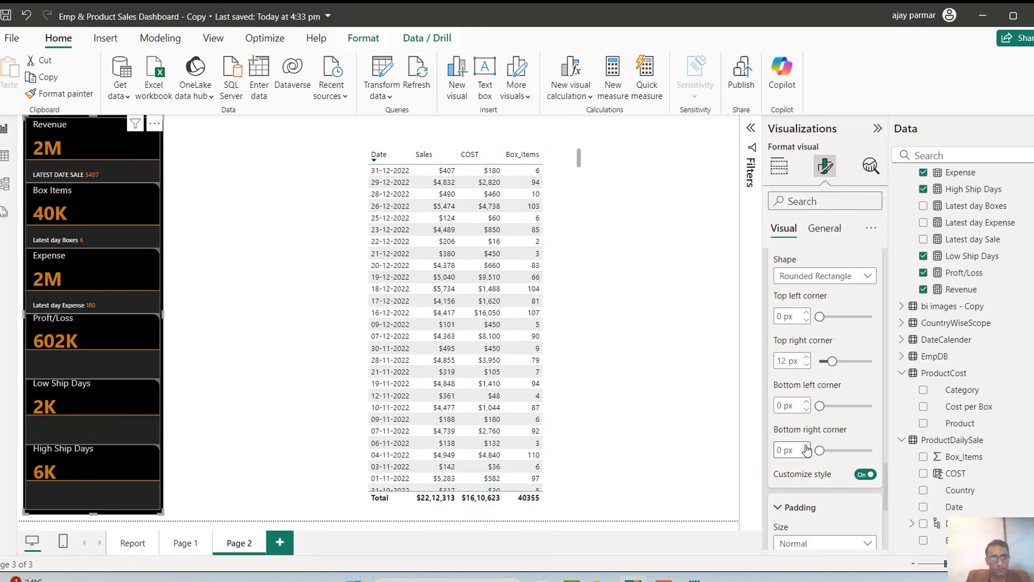
left_click(806, 446)
left_click(806, 446)
left_click(806, 446)
left_click(806, 446)
left_click(806, 447)
left_click(806, 447)
left_click(806, 447)
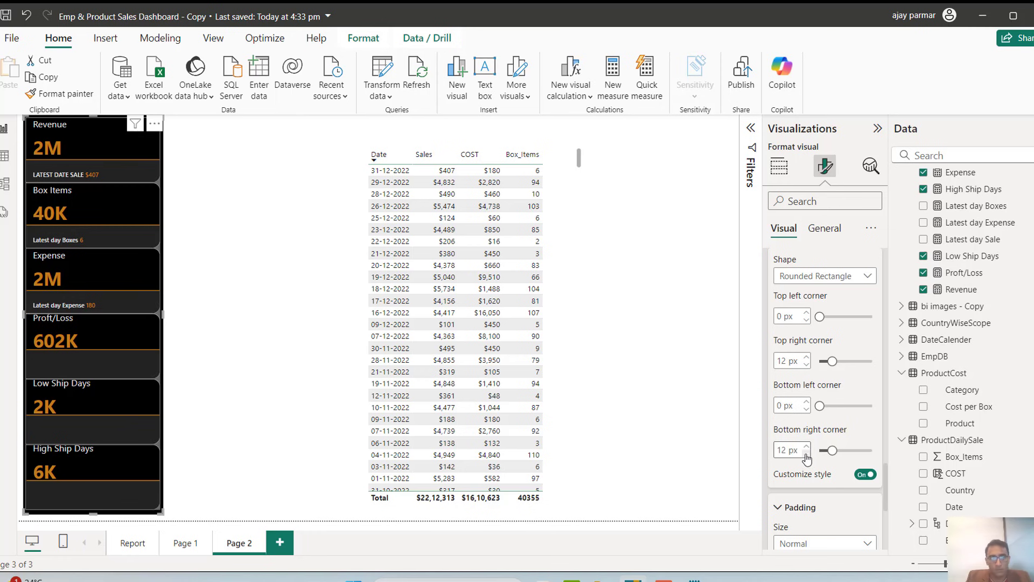
left_click(246, 224)
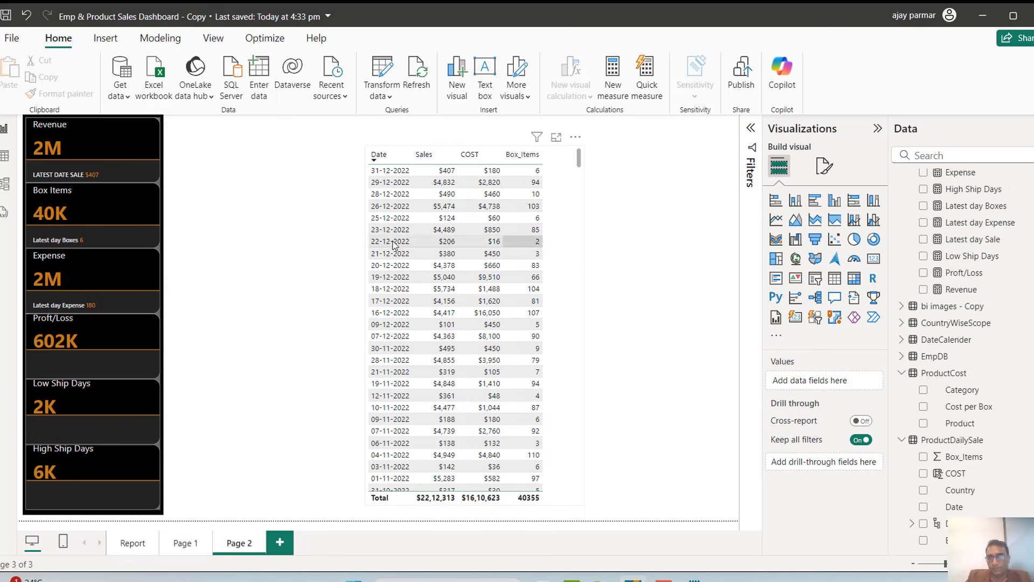
Step: Reduce the font size of the multi-card visual's callout values to 18 for all series
left_click(137, 137)
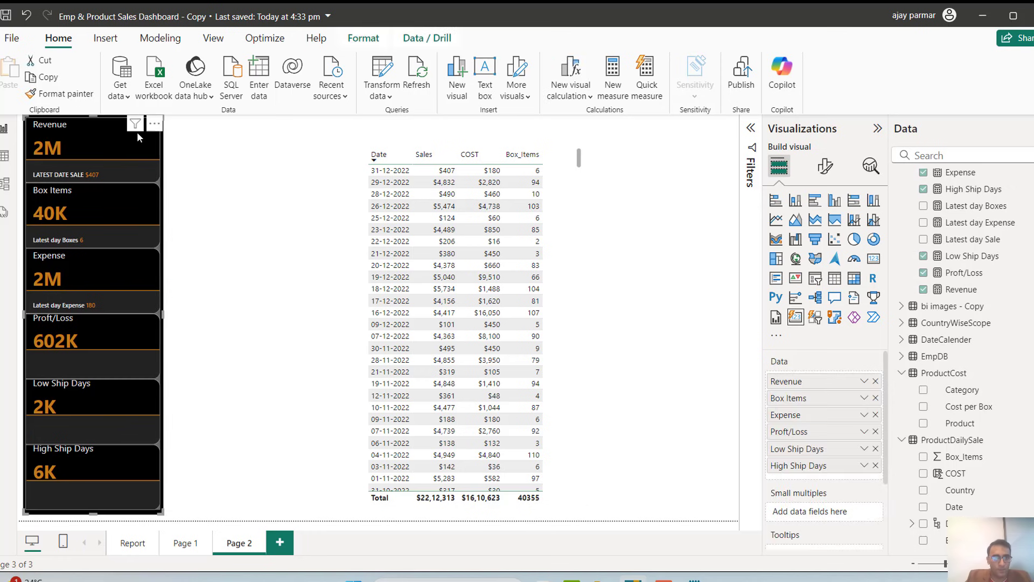
left_click(825, 168)
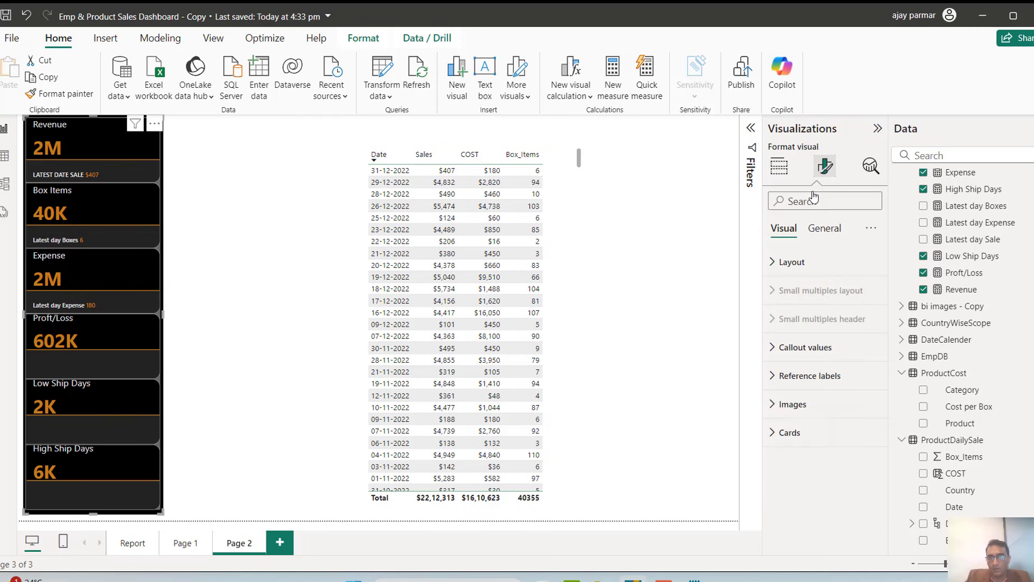
left_click(772, 350)
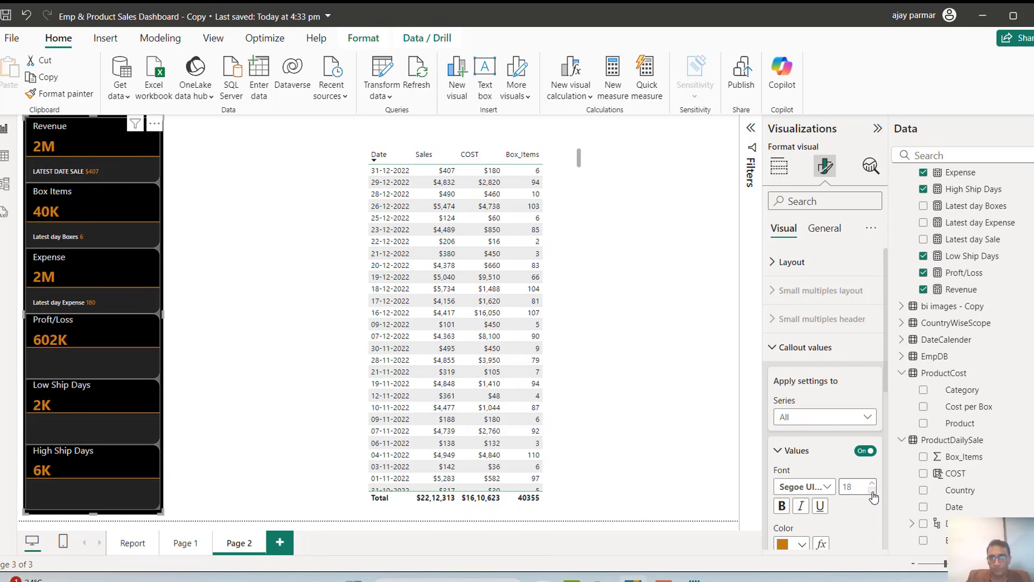
left_click(274, 247)
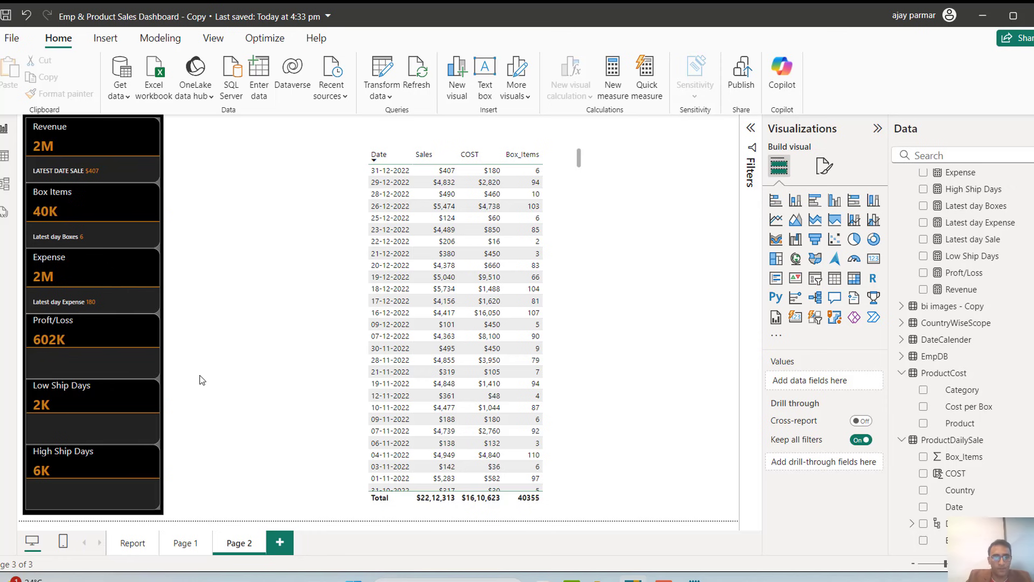
Step: Delete the table visual listing Date, Sales, COST and Box_Items from the page
left_click(574, 197)
key("Delete")
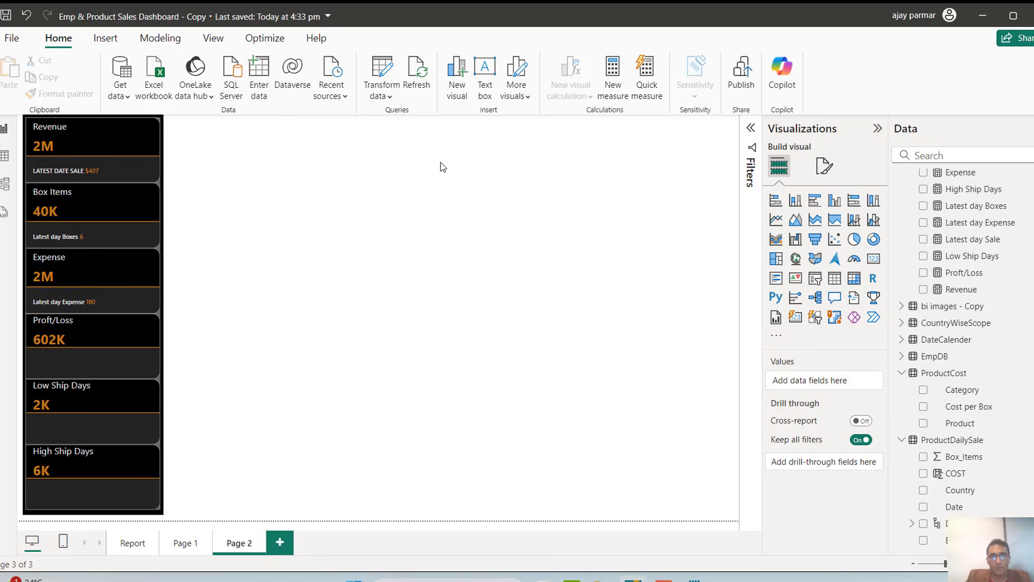
Step: Set the page's canvas background color to Black with 0% transparency
left_click(824, 167)
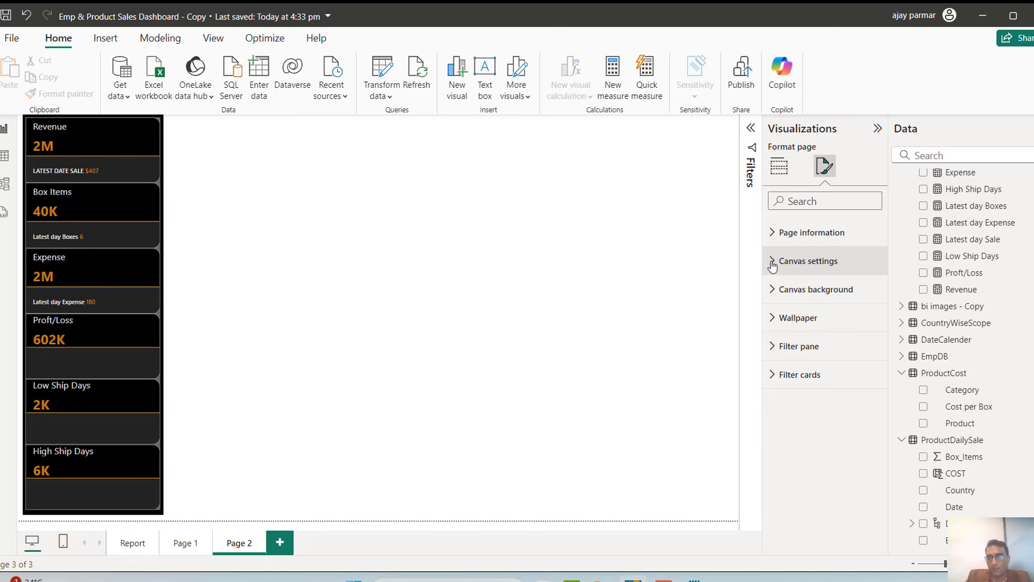
left_click(773, 289)
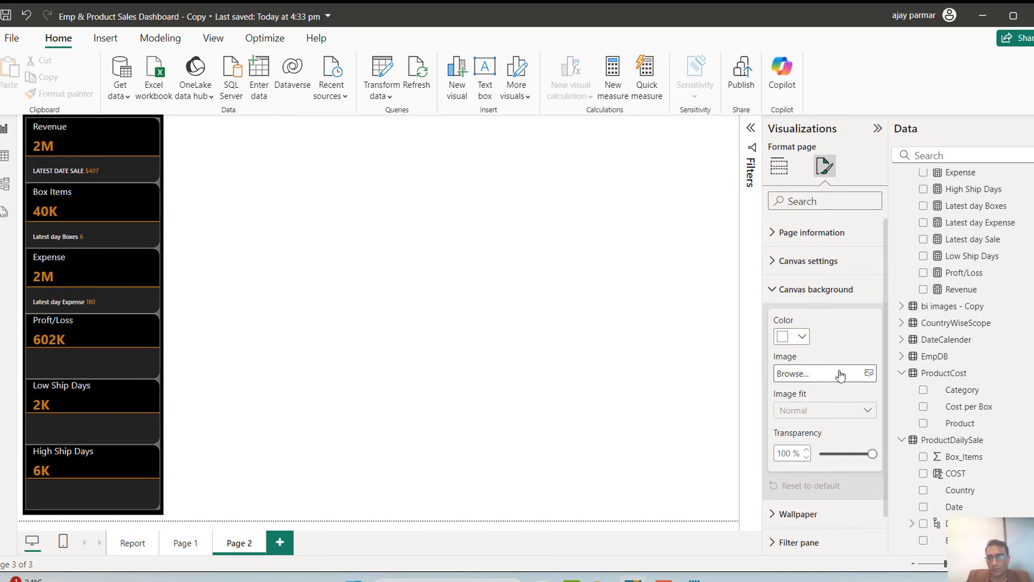
left_click(803, 340)
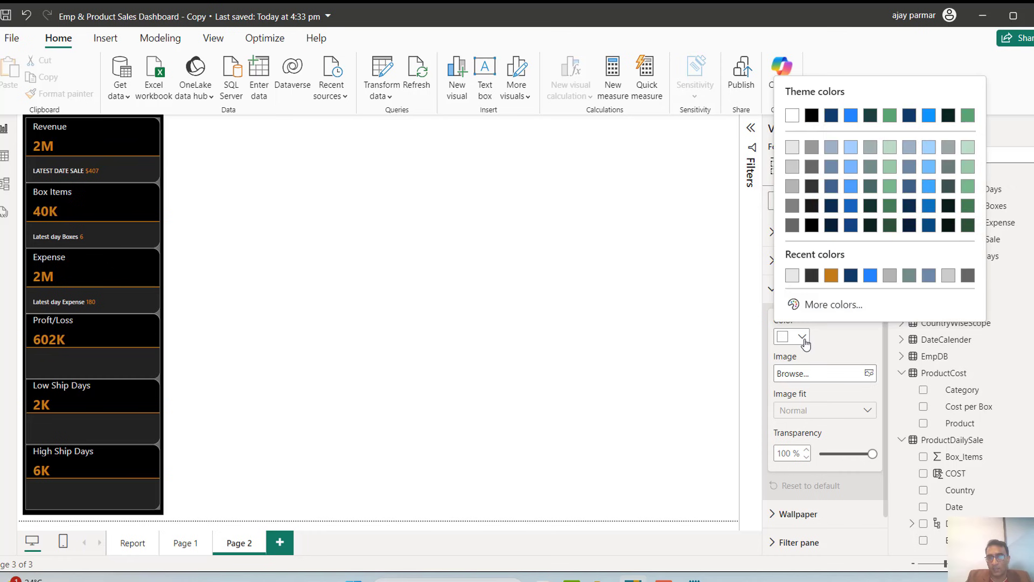
left_click(815, 275)
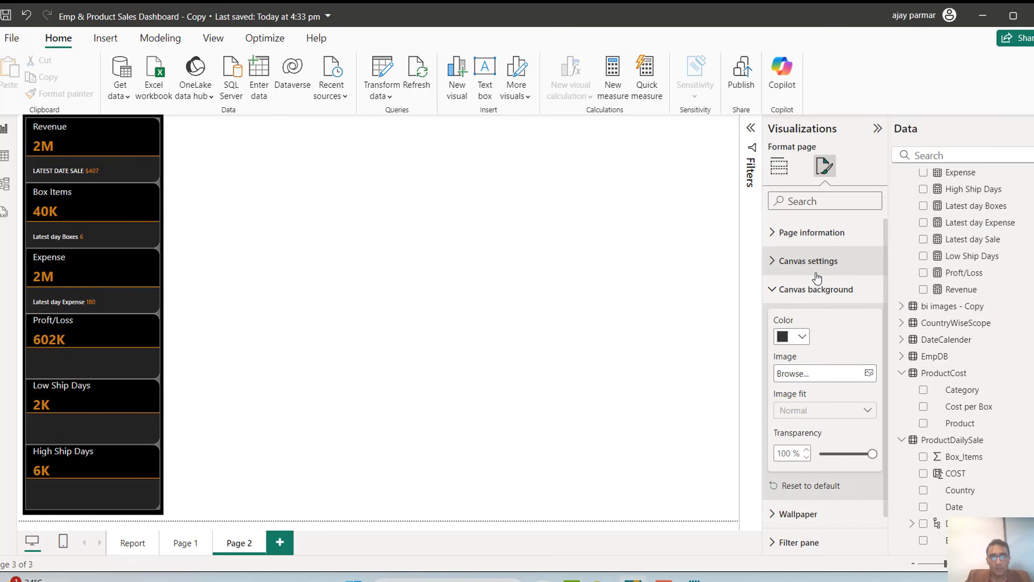
left_click(823, 456)
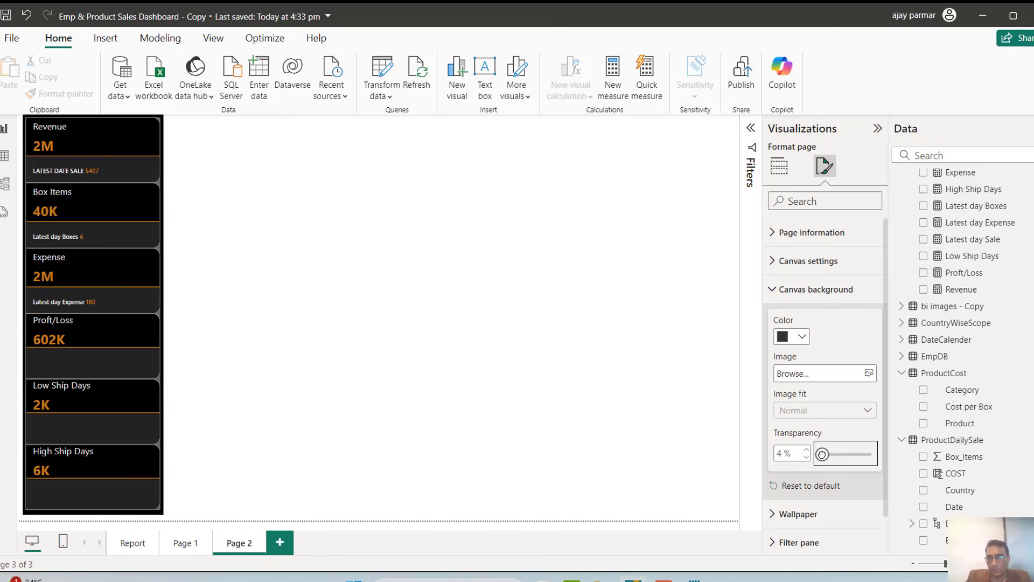
left_click_drag(822, 456, 813, 455)
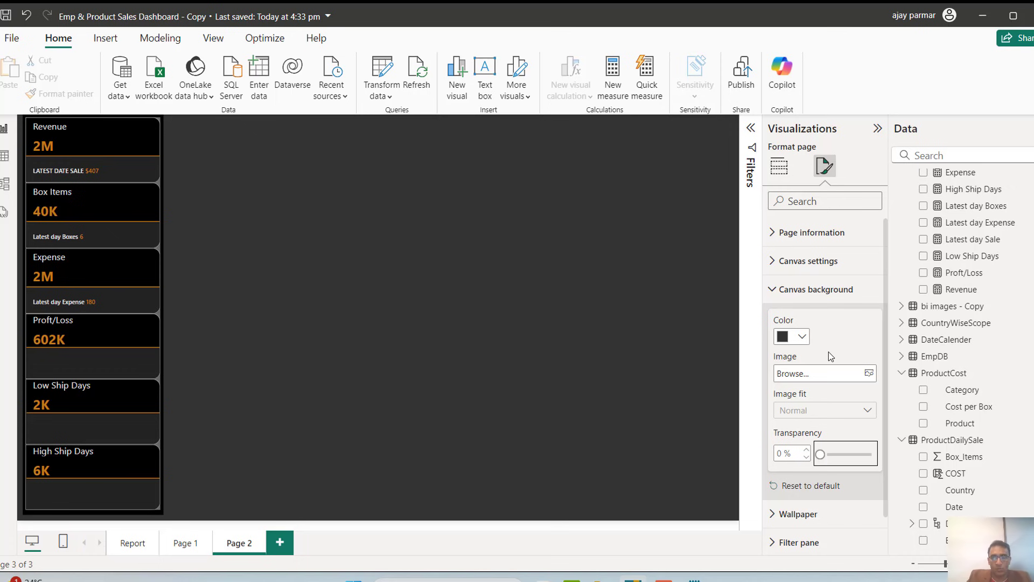
left_click(802, 336)
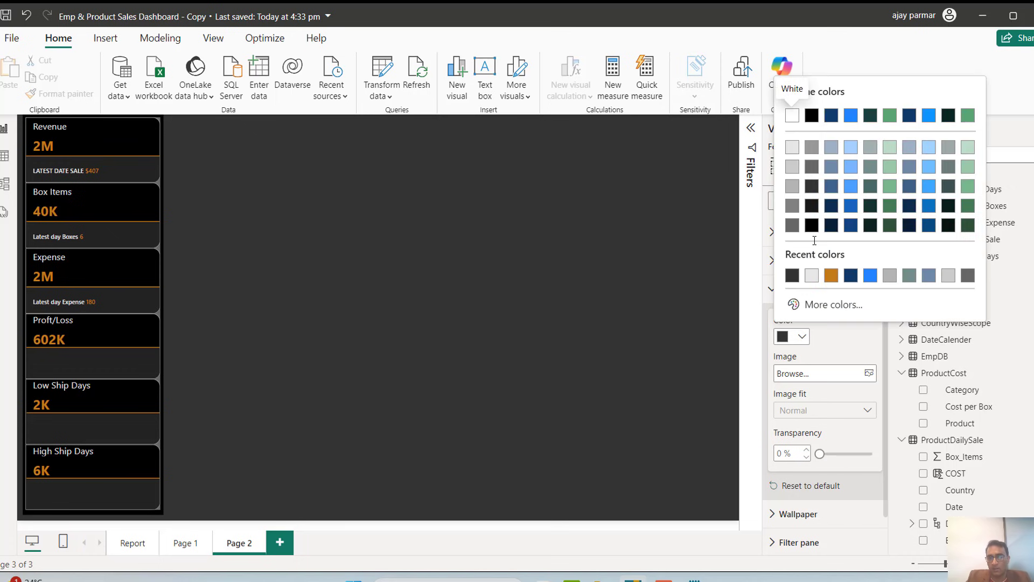
left_click(812, 116)
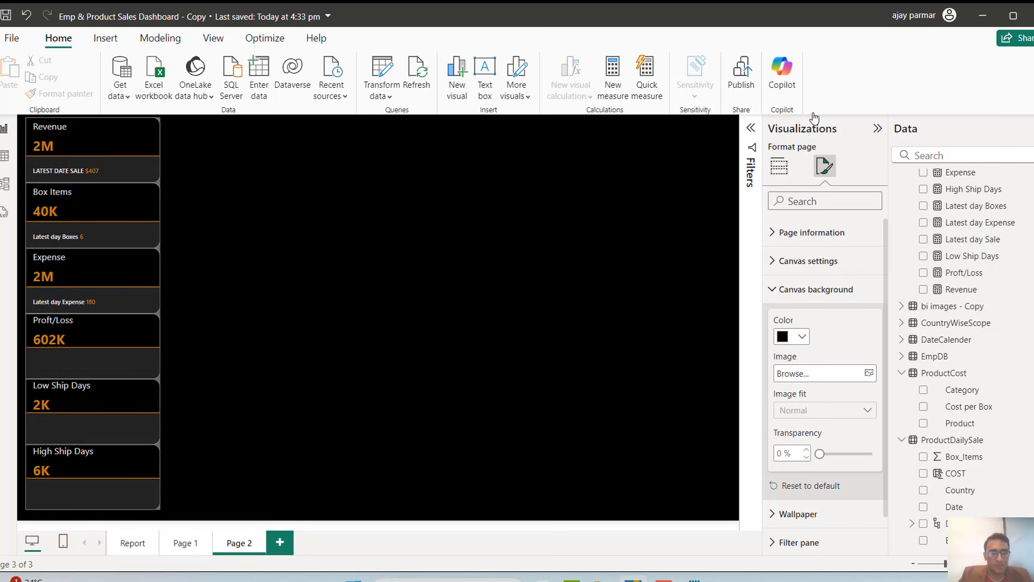
left_click(453, 185)
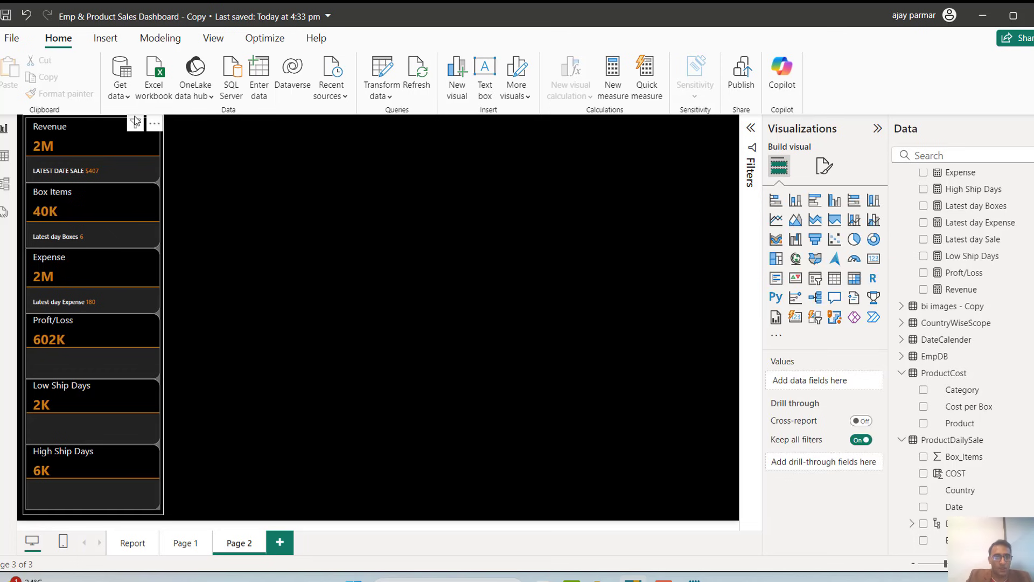
Step: Move the multi-card visual flush against the left edge of the report page and deselect it
left_click(92, 115)
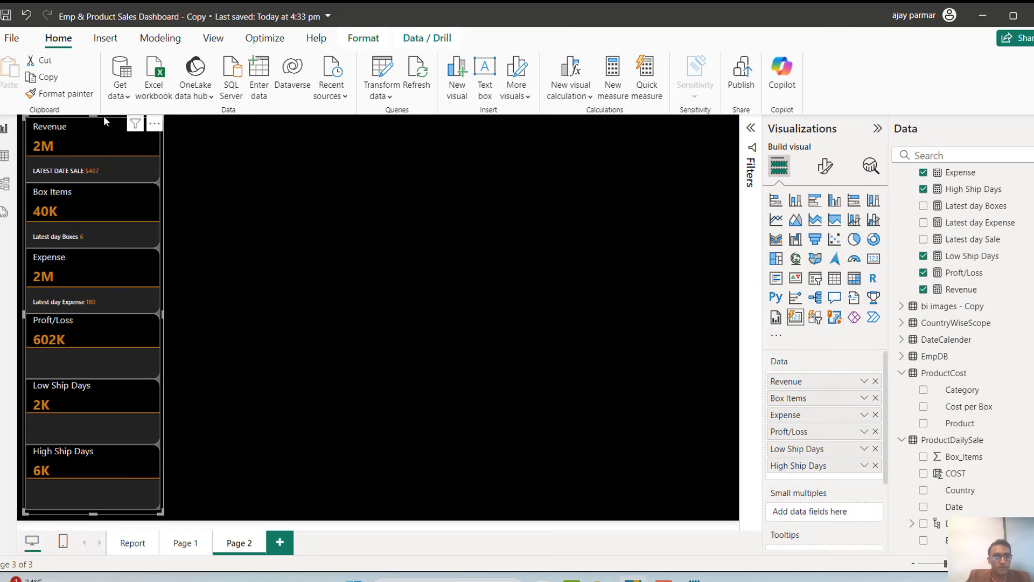
left_click_drag(89, 115, 85, 115)
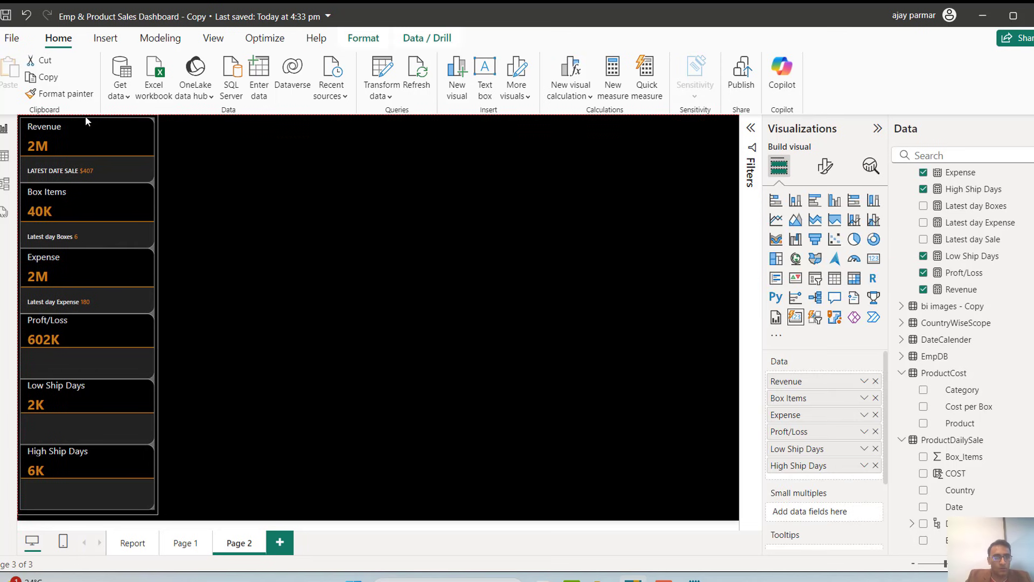
left_click(288, 199)
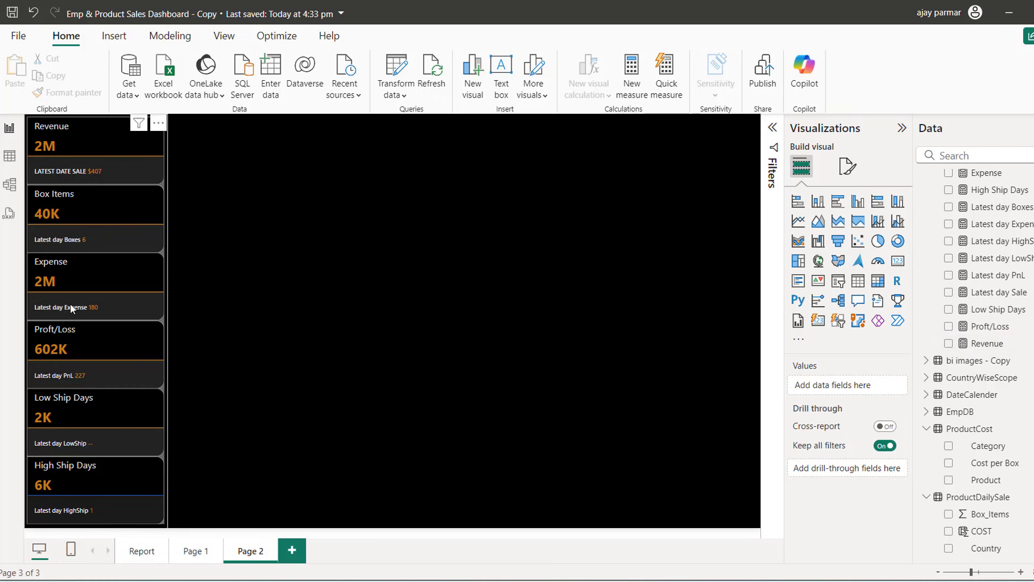
Step: Examine the multi-card visual's reference label settings for the High Ship Days series, including value, divider and background options
left_click(143, 255)
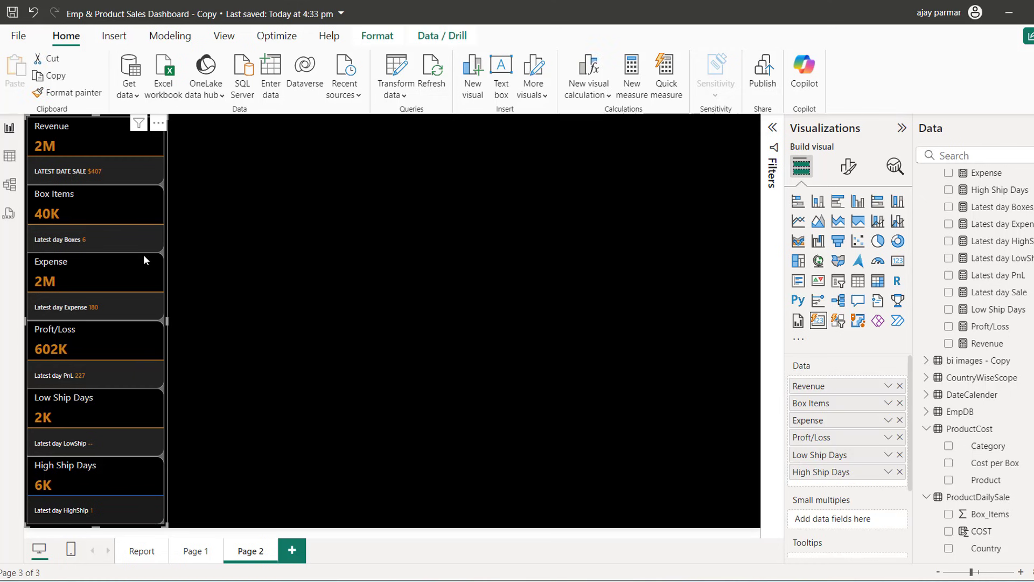
left_click(847, 173)
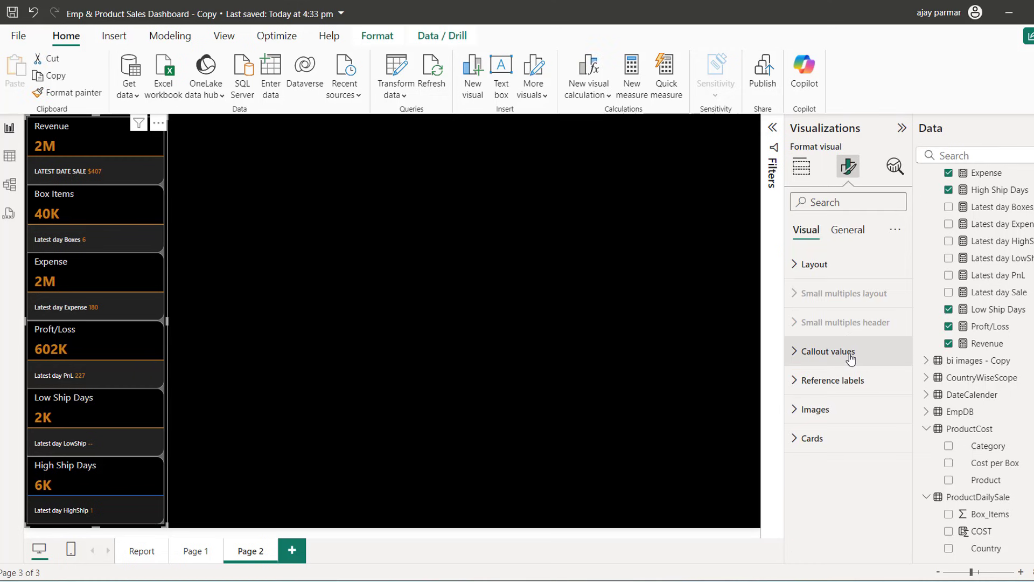
left_click(800, 380)
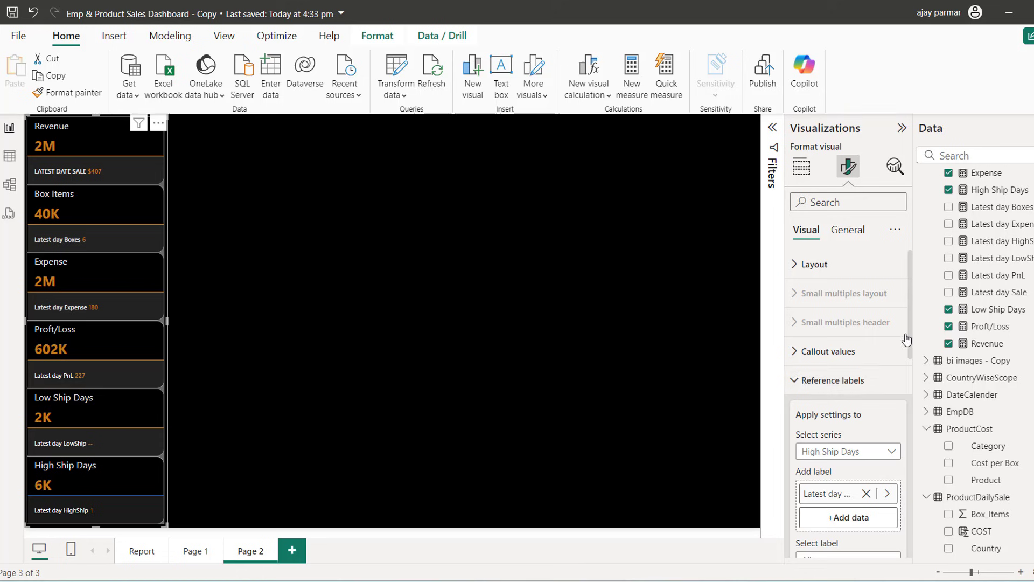
left_click_drag(909, 339, 930, 480)
left_click(801, 419)
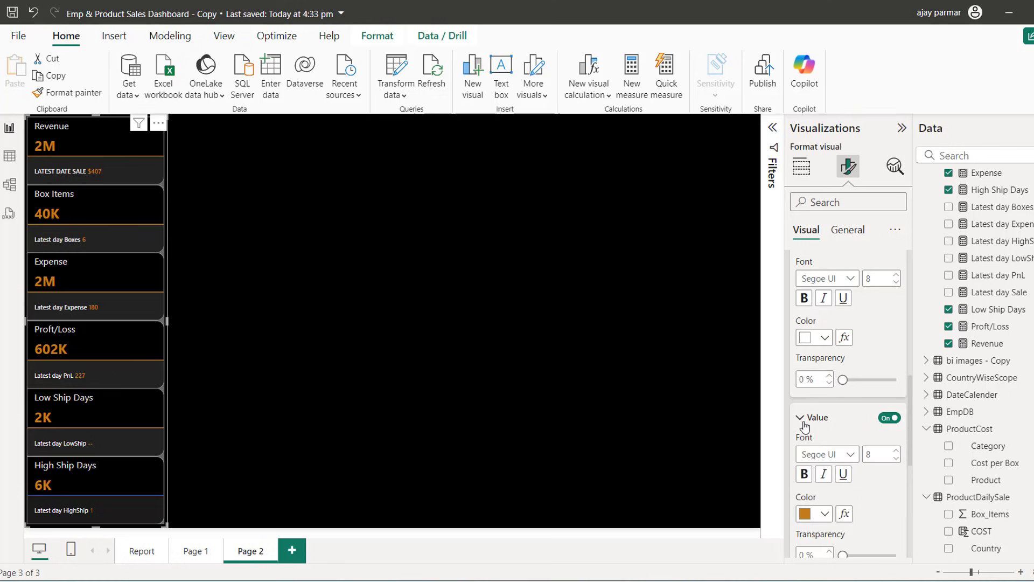
left_click_drag(912, 418, 915, 482)
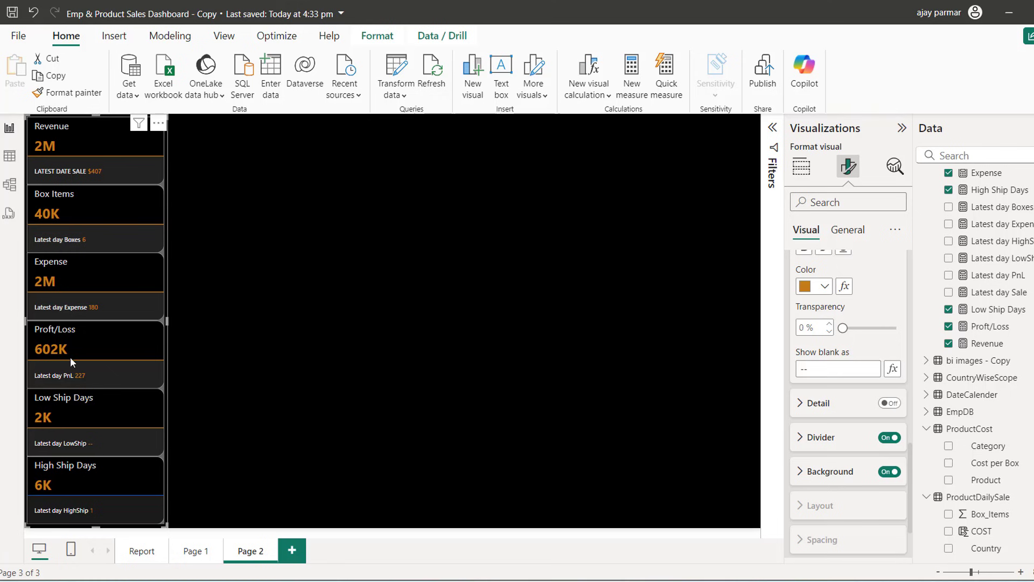
Step: Show the ProductDailySale table's data and sort its rows by Date in descending order
left_click(10, 156)
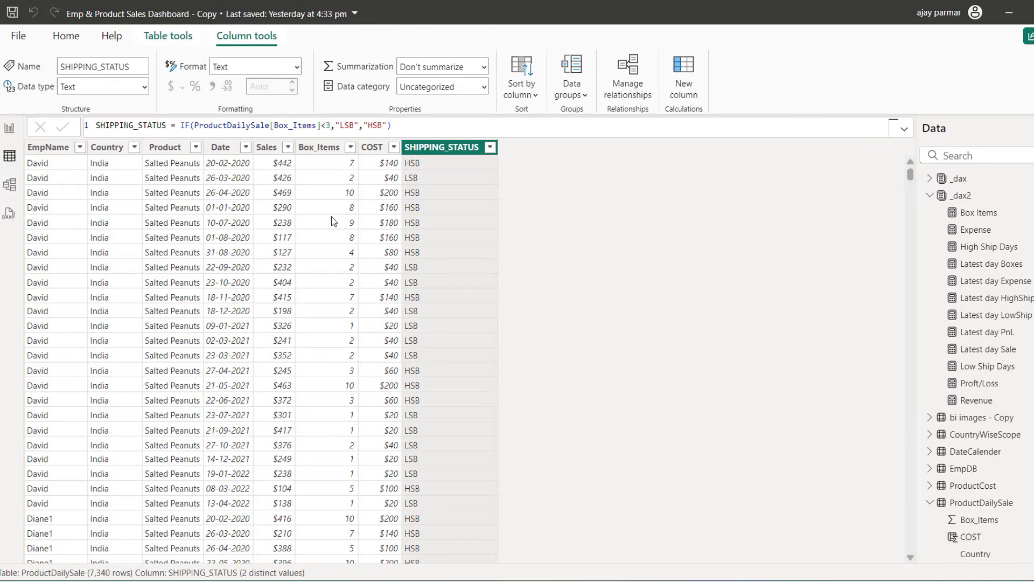
left_click(246, 155)
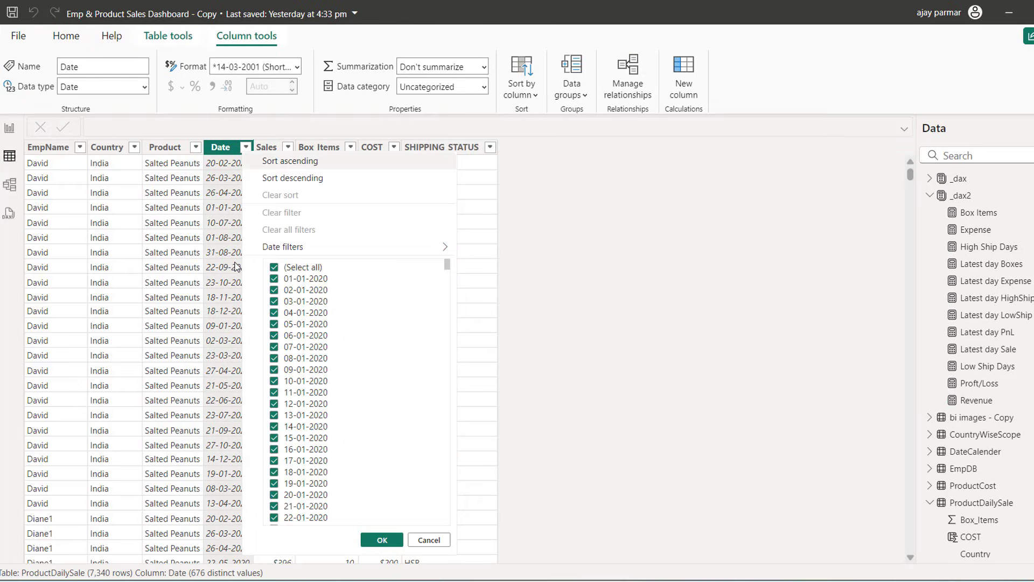
left_click(305, 179)
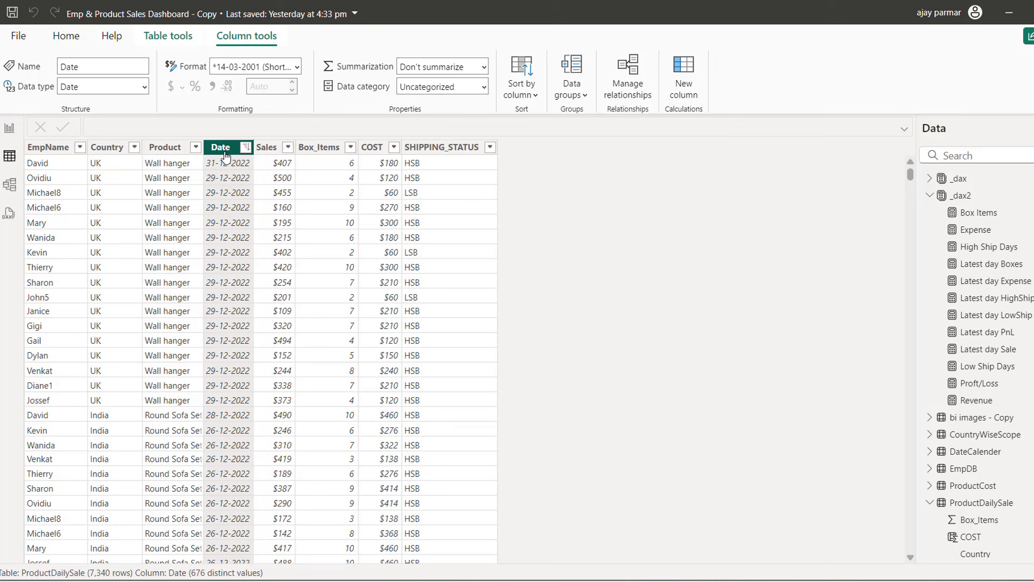
Step: Filter the SHIPPING_STATUS column to show only LSB rows
left_click(490, 148)
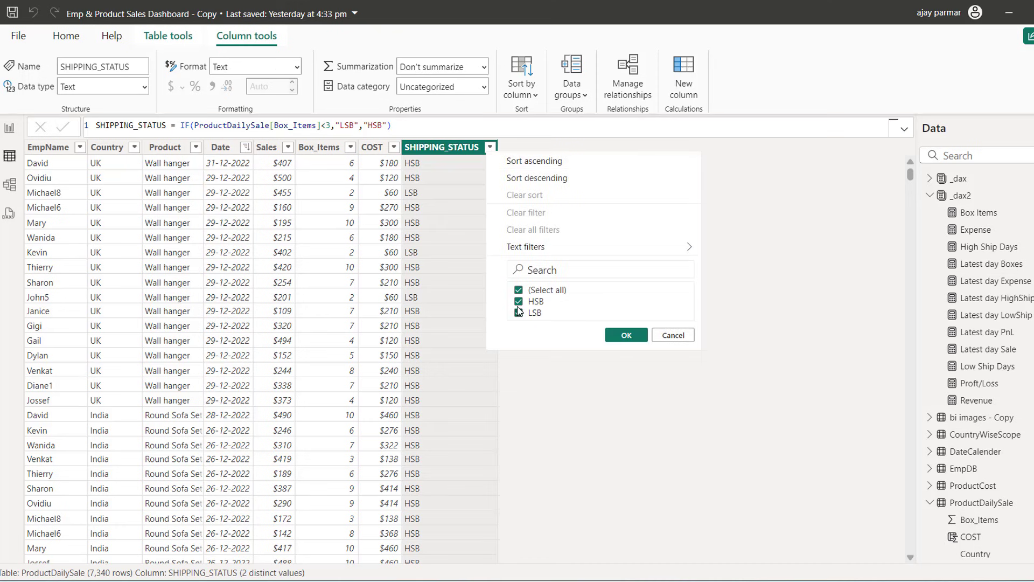
left_click(519, 302)
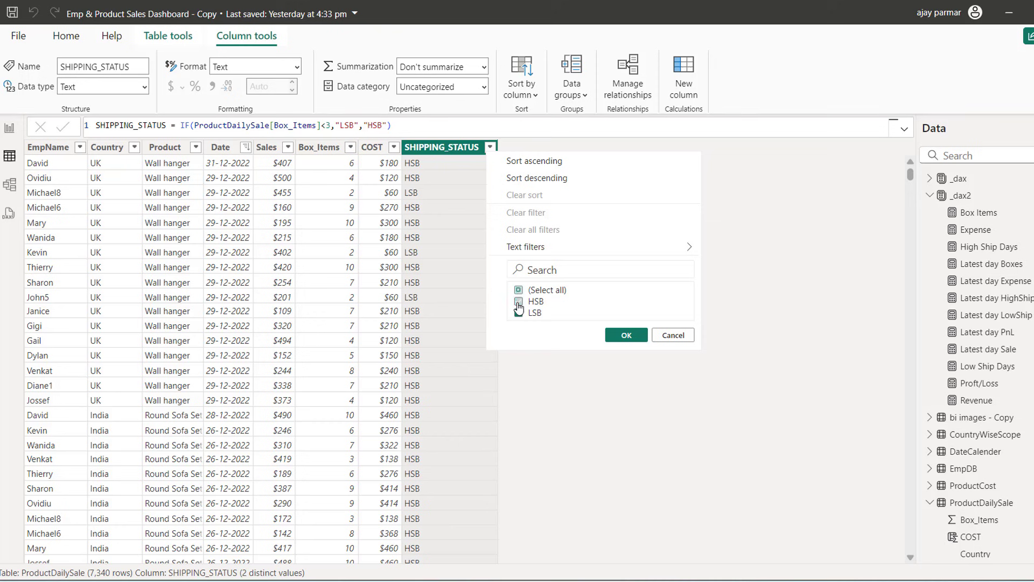
left_click(626, 336)
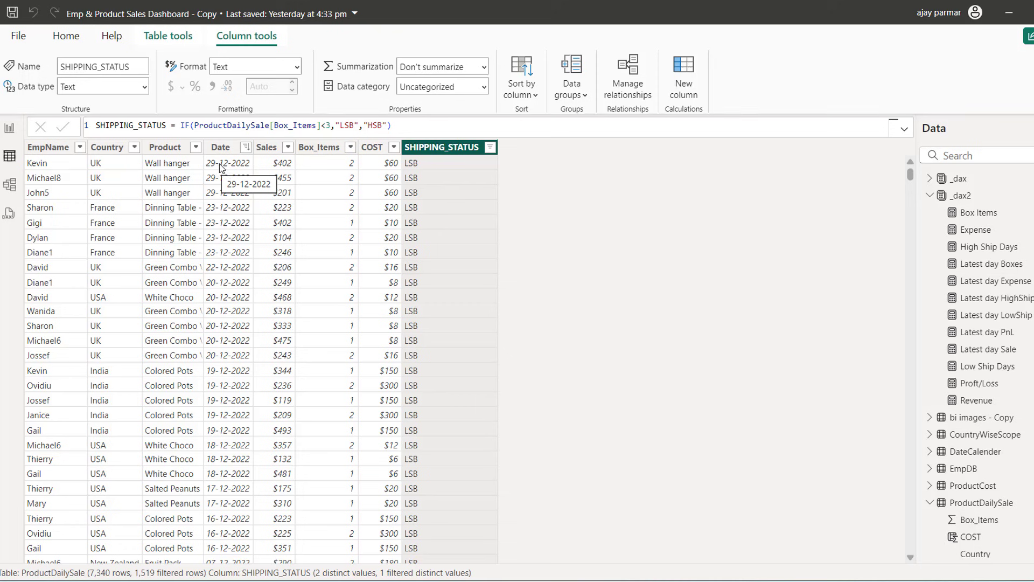
Step: Clear the sort on the Date column and remove all filters from the ProductDailySale table
left_click(246, 150)
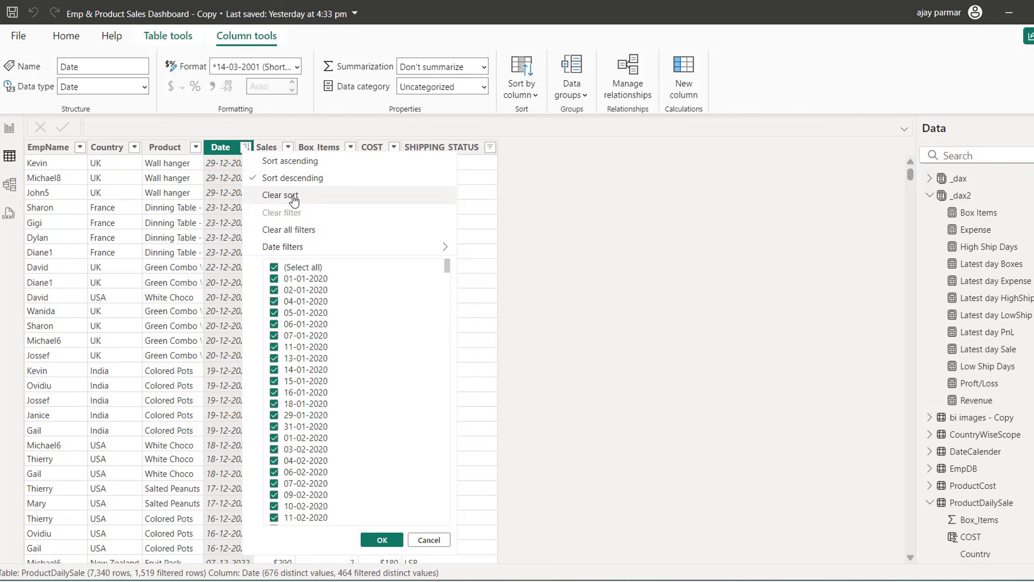
left_click(292, 197)
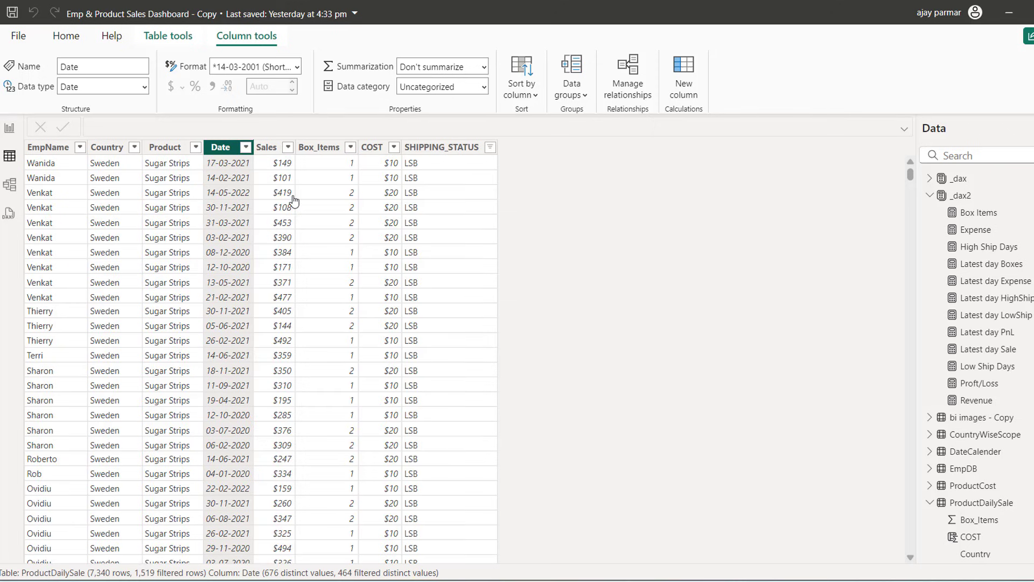
left_click(246, 147)
left_click(516, 167)
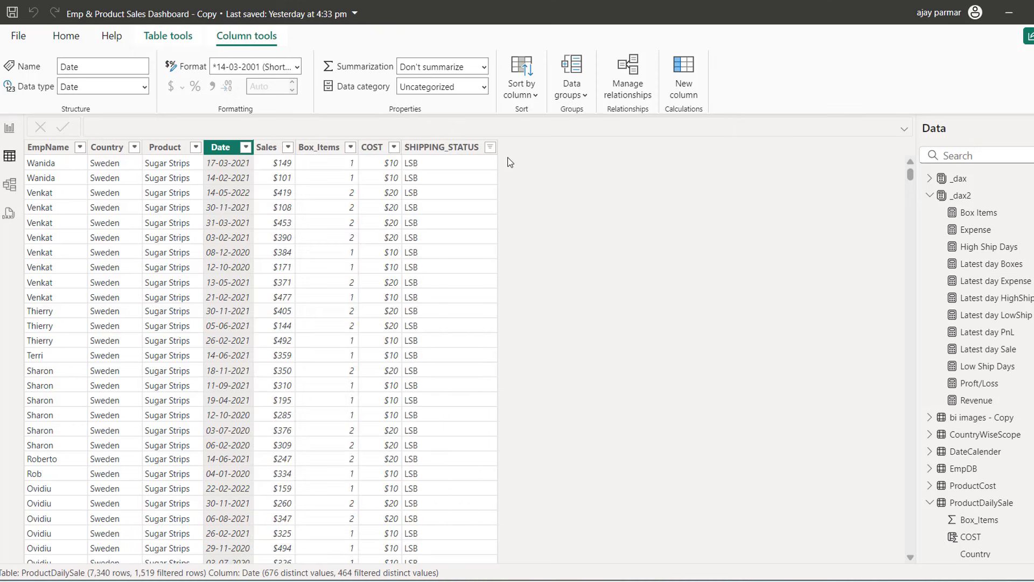
left_click(490, 147)
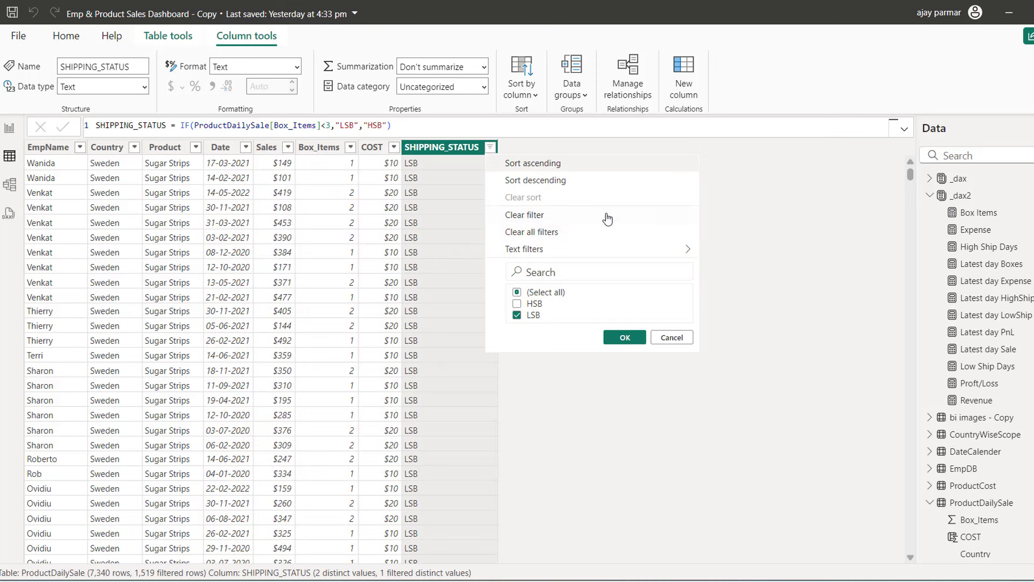
left_click(576, 231)
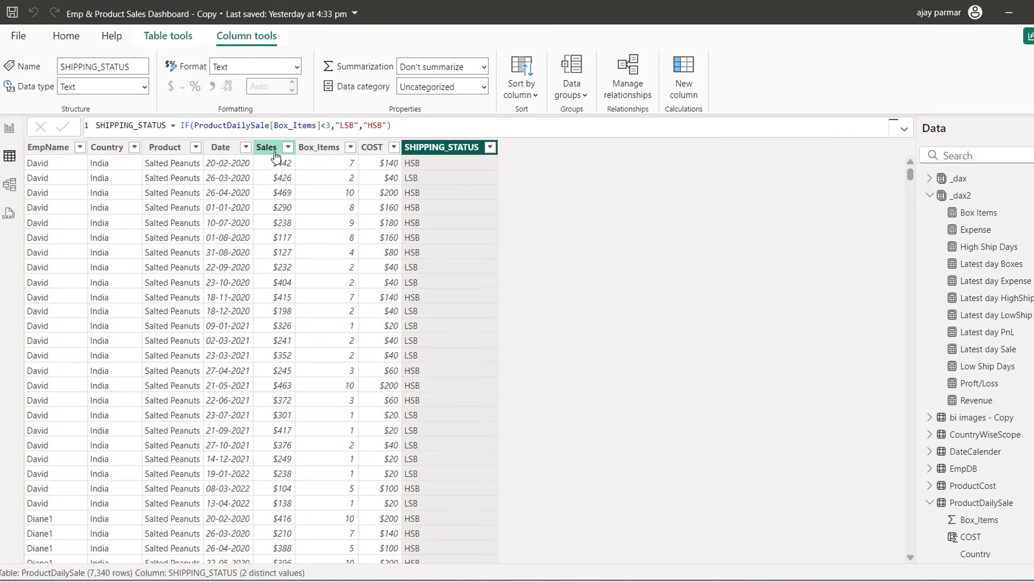
Step: Reapply the descending Date sort to the unfiltered ProductDailySale rows
left_click(245, 147)
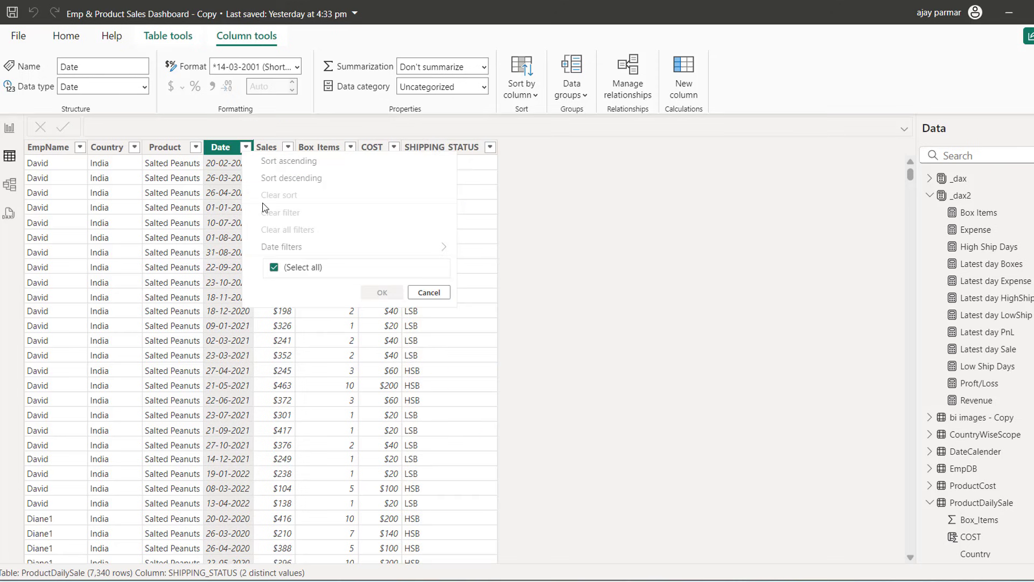
left_click(303, 186)
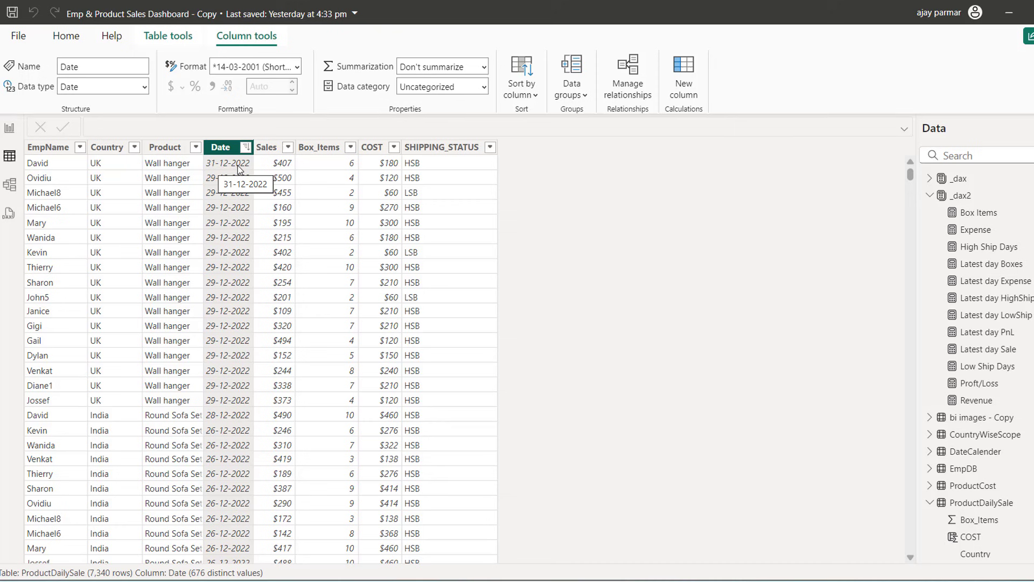
Step: Filter the Date column of the ProductDailySale table to show only 31-12-2022
left_click(246, 148)
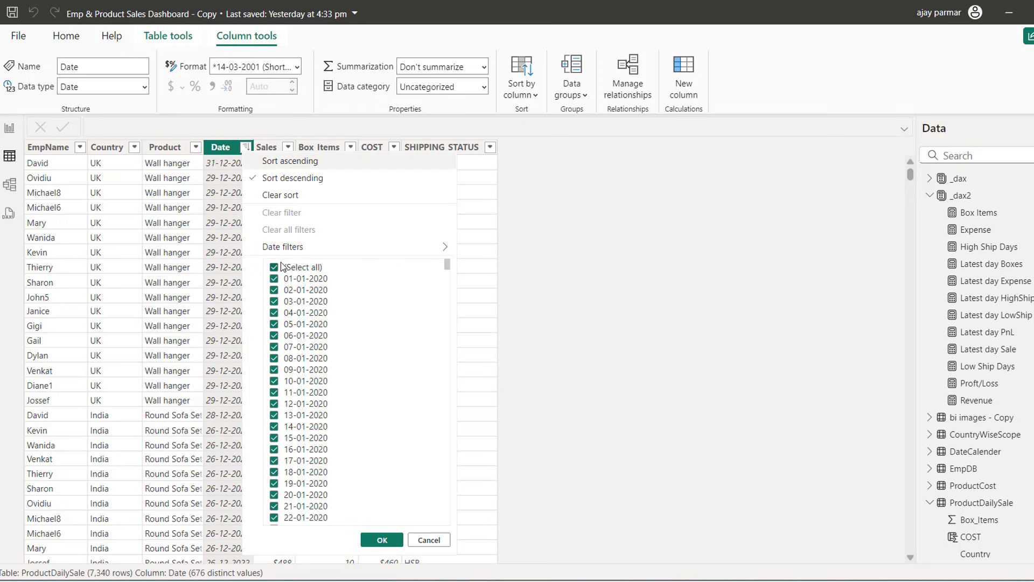
key("space")
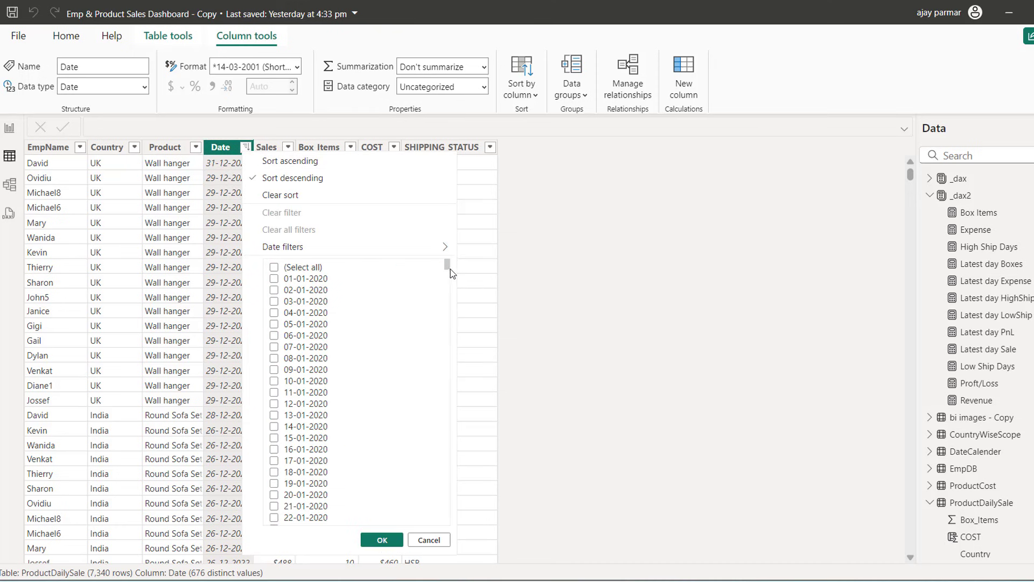
left_click_drag(447, 265, 448, 526)
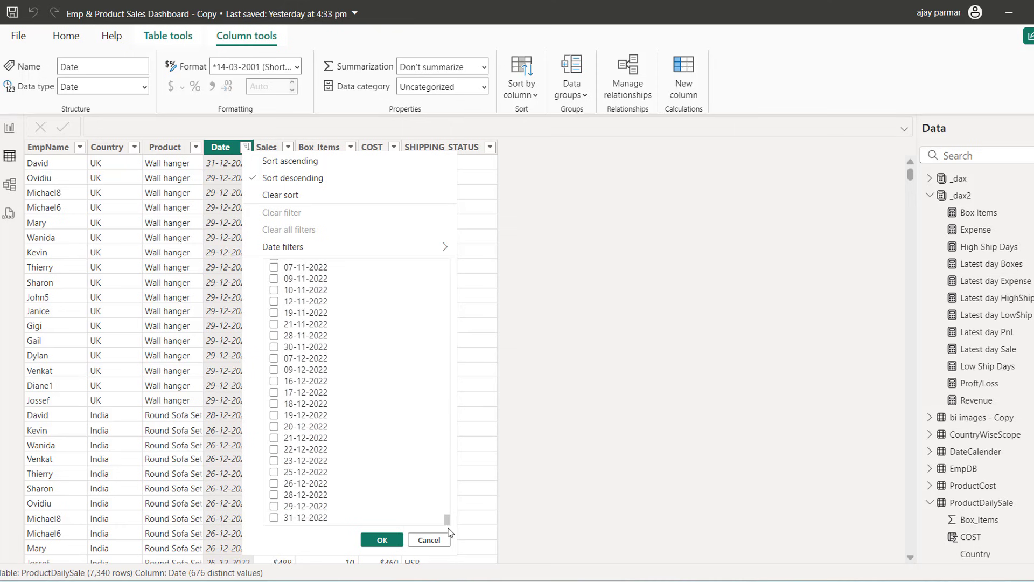
left_click(274, 517)
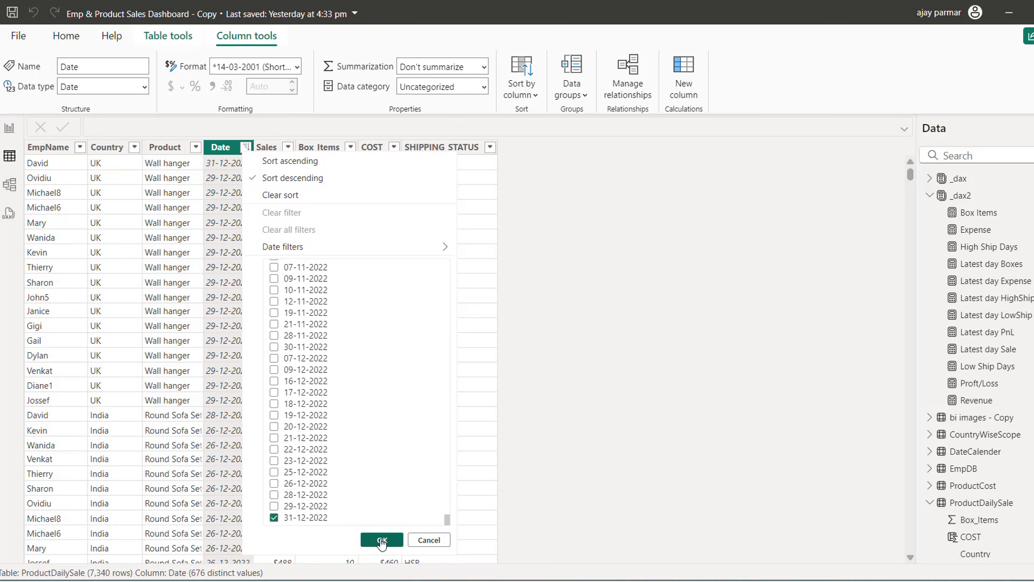
left_click(381, 540)
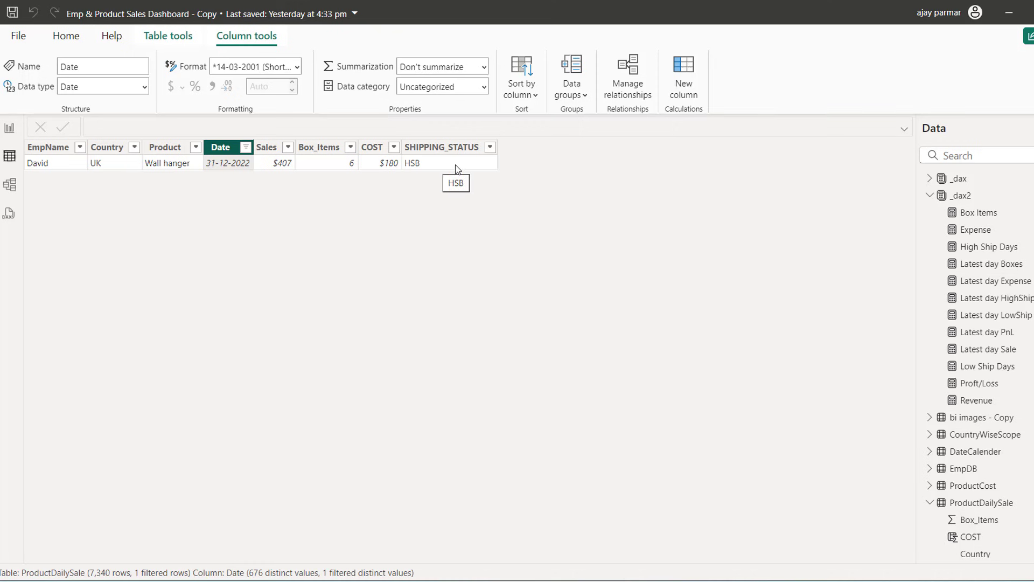
Step: Clear all filters from the ProductDailySale table and return to the report page with the KPI cards
left_click(245, 148)
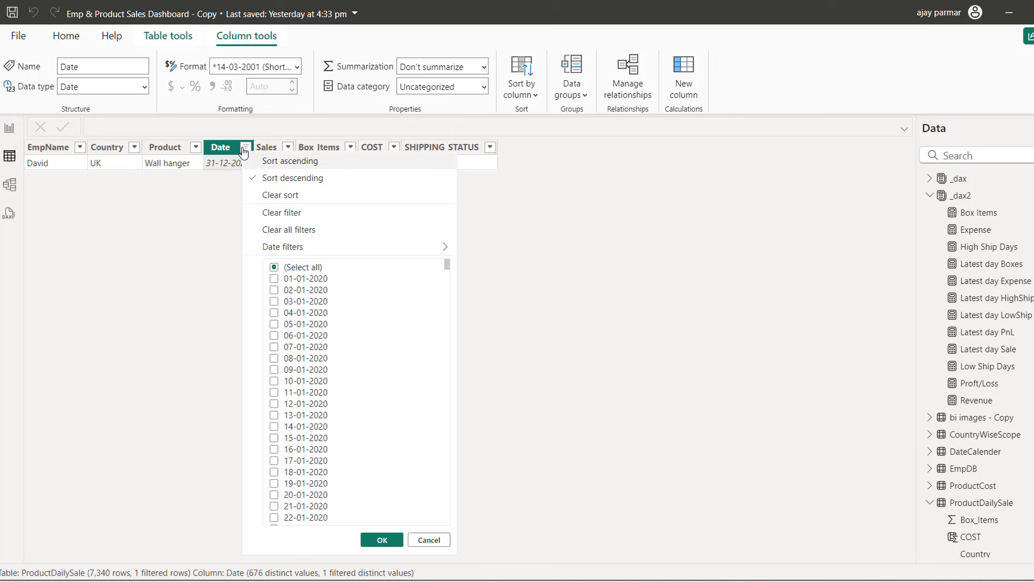
left_click(312, 230)
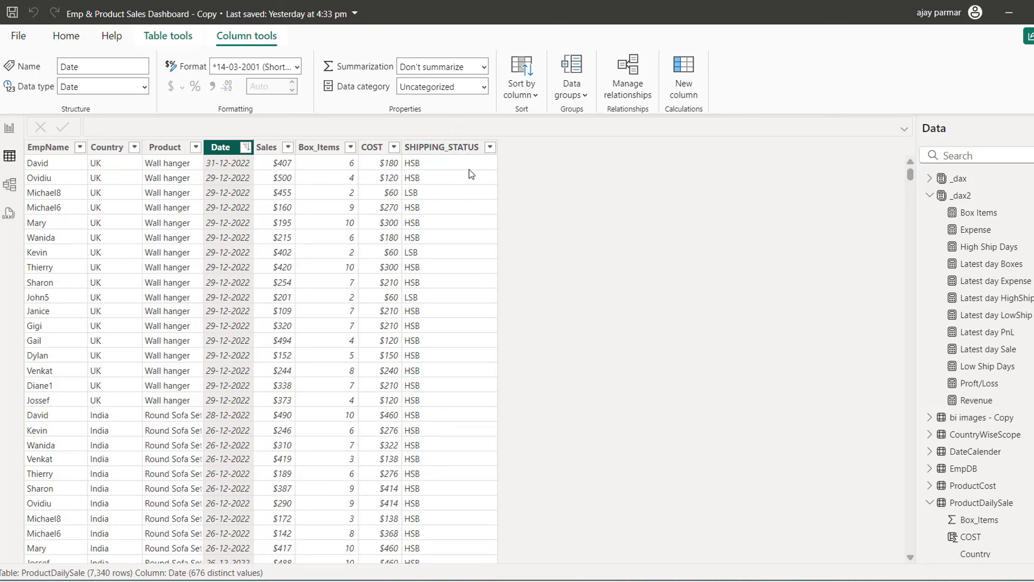
left_click(9, 129)
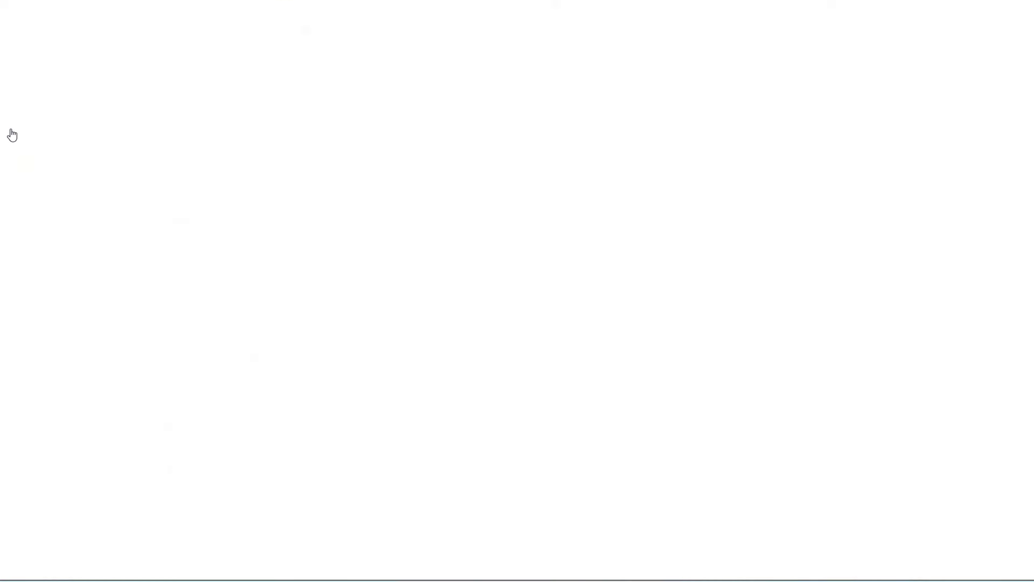
left_click(458, 251)
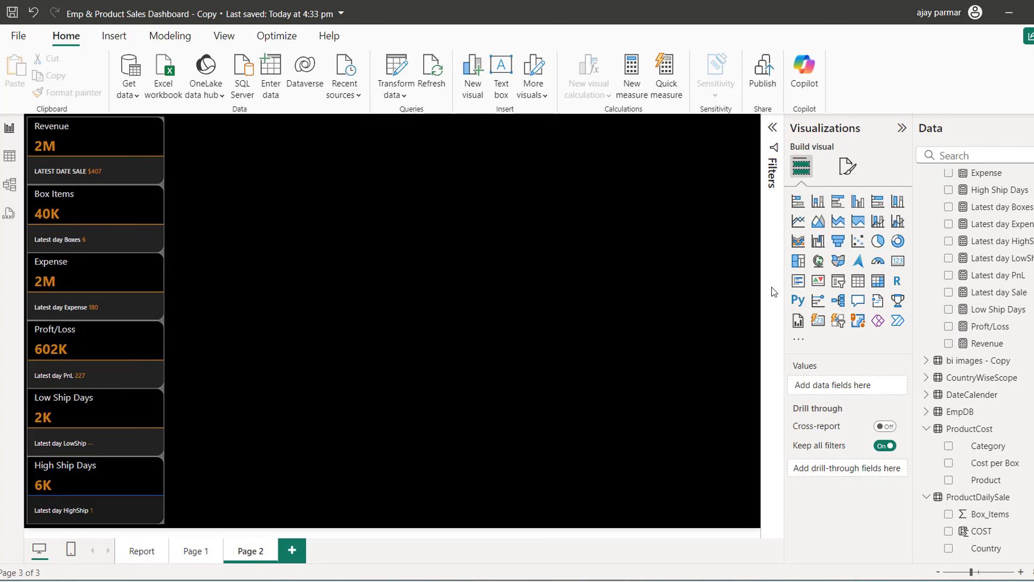
scroll(937, 227, "up", 2)
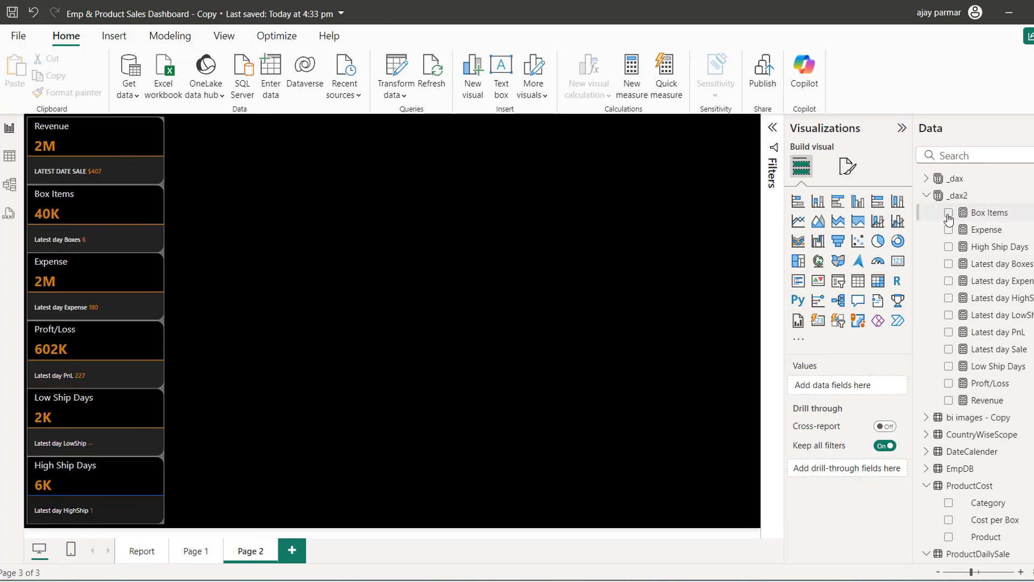
left_click(928, 197)
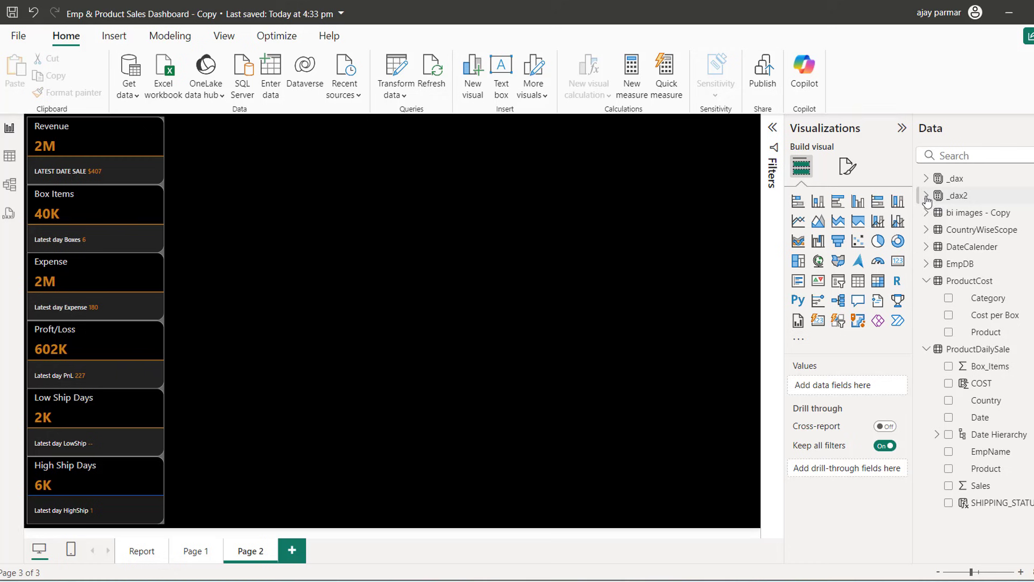
left_click(968, 199)
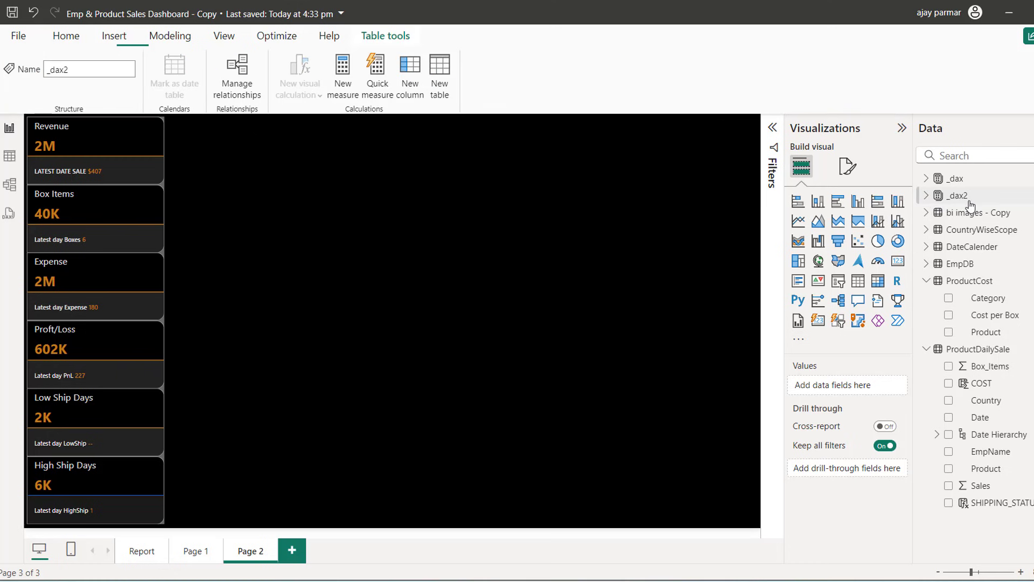
left_click(926, 195)
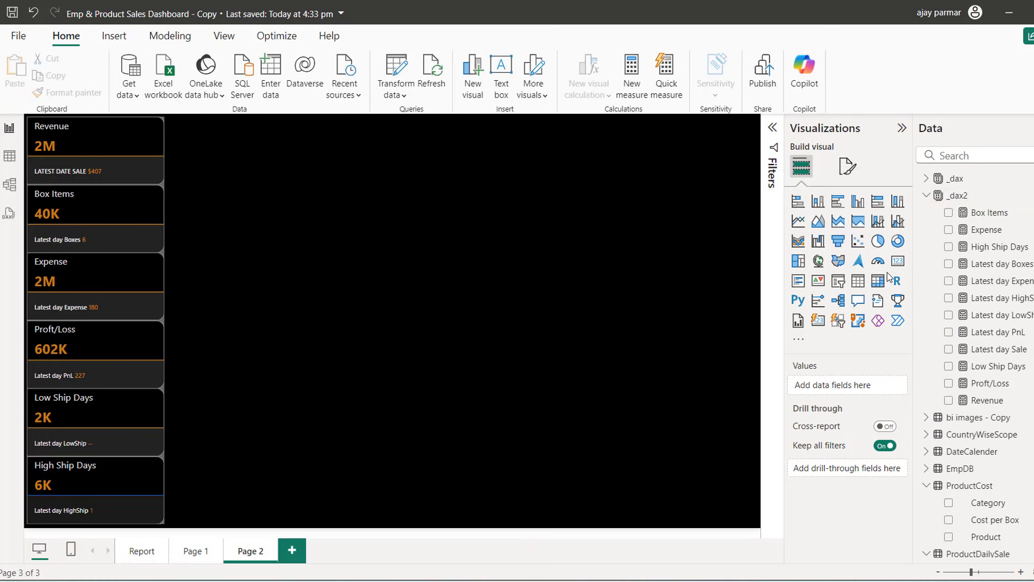
Step: Try to populate a new slicer with _dax2 measures such as Box Items and High Ship Days, and delete the slicer
left_click(838, 281)
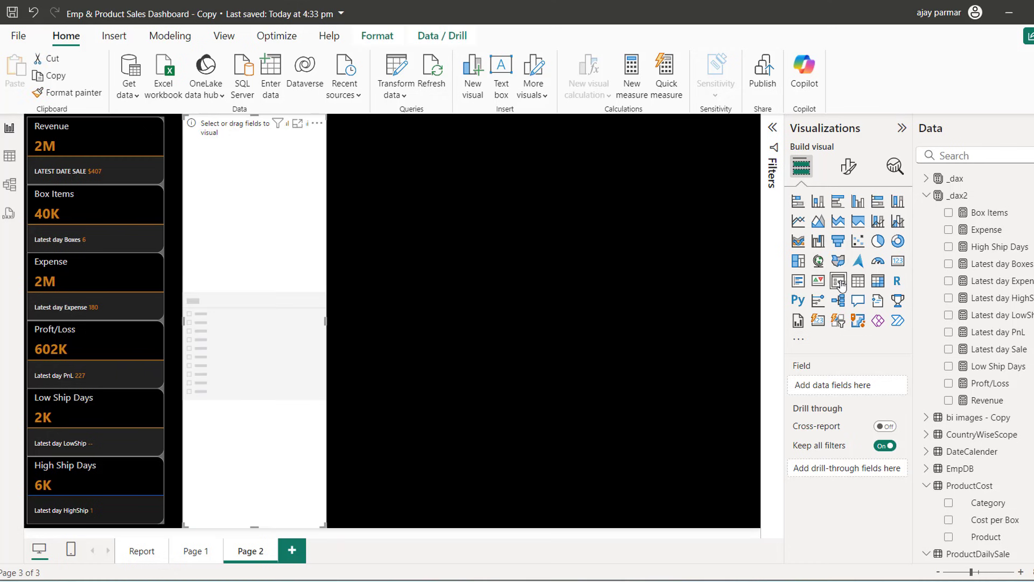
left_click_drag(256, 523, 435, 196)
left_click_drag(603, 292, 604, 289)
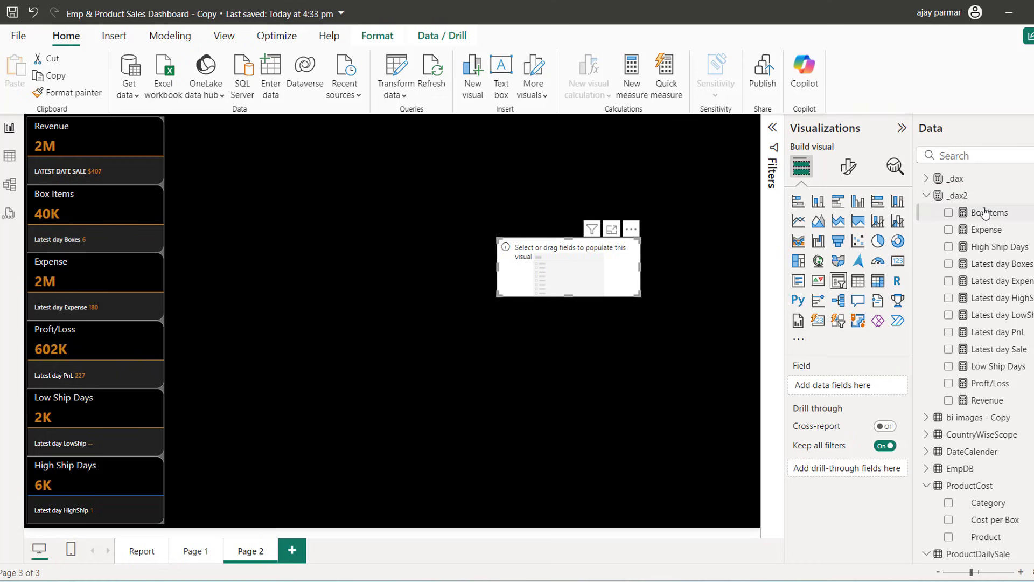
left_click_drag(991, 213, 840, 389)
left_click_drag(997, 250, 850, 396)
left_click_drag(1003, 264, 843, 439)
left_click_drag(850, 391, 851, 392)
key("Delete")
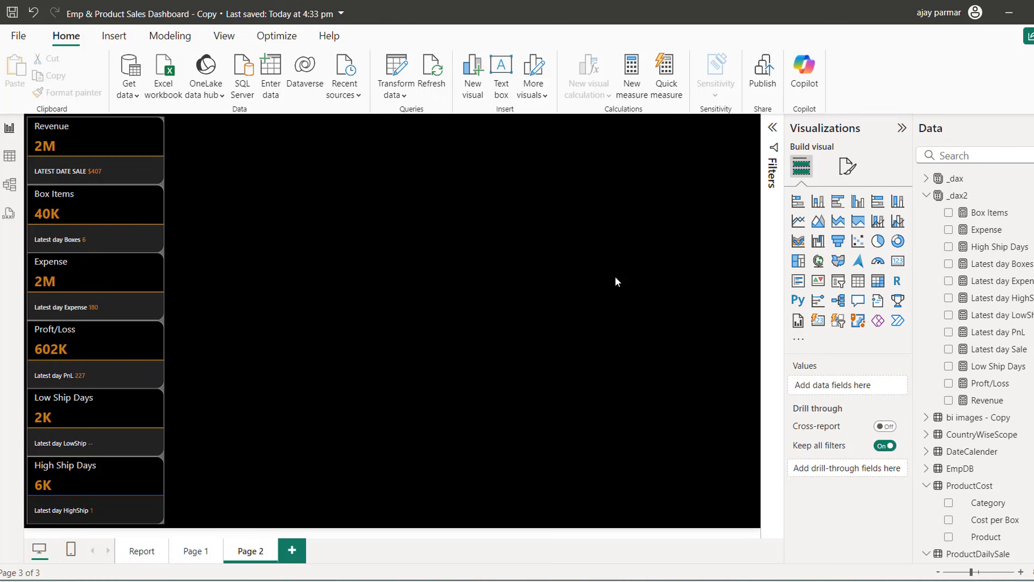
Step: Start a new fields parameter and name it DAX Parameter
left_click(169, 36)
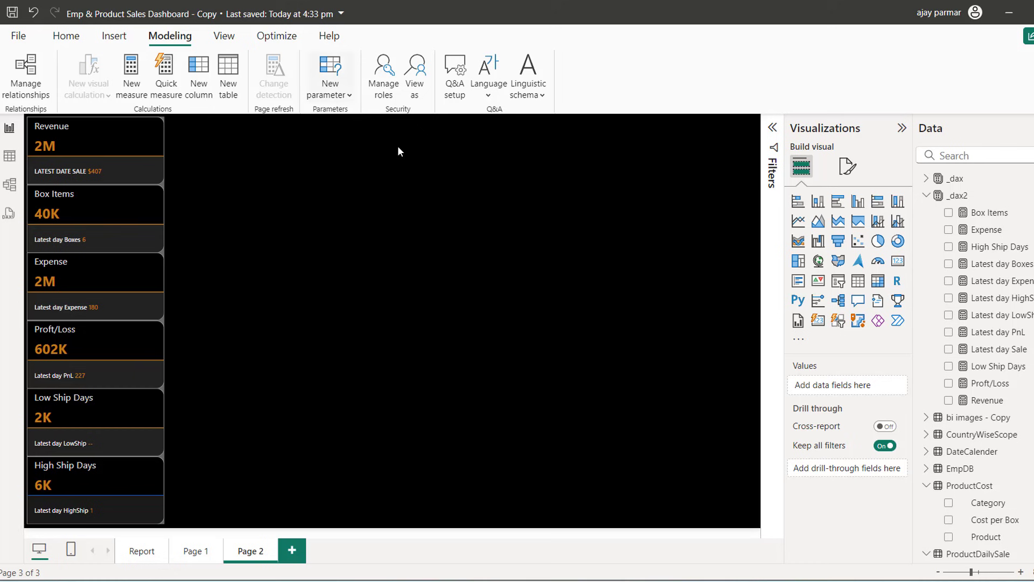
left_click(341, 95)
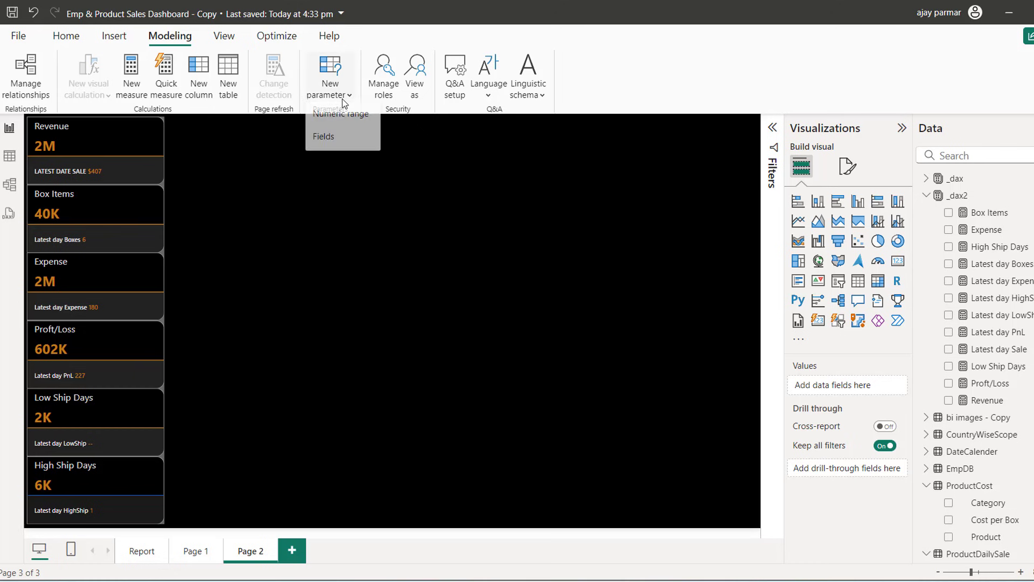
left_click(334, 144)
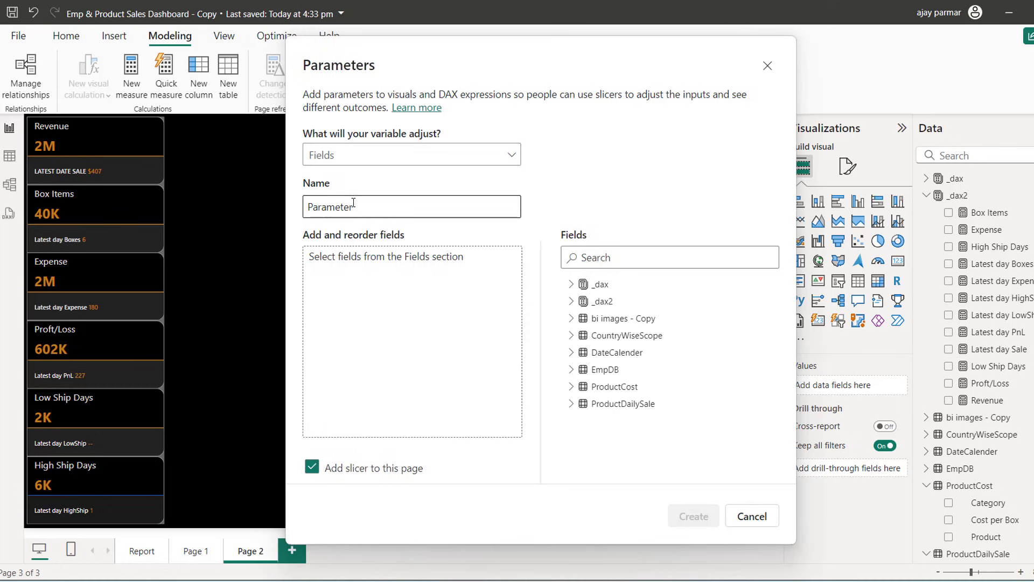
left_click(309, 207)
type("DAX")
left_click(330, 259)
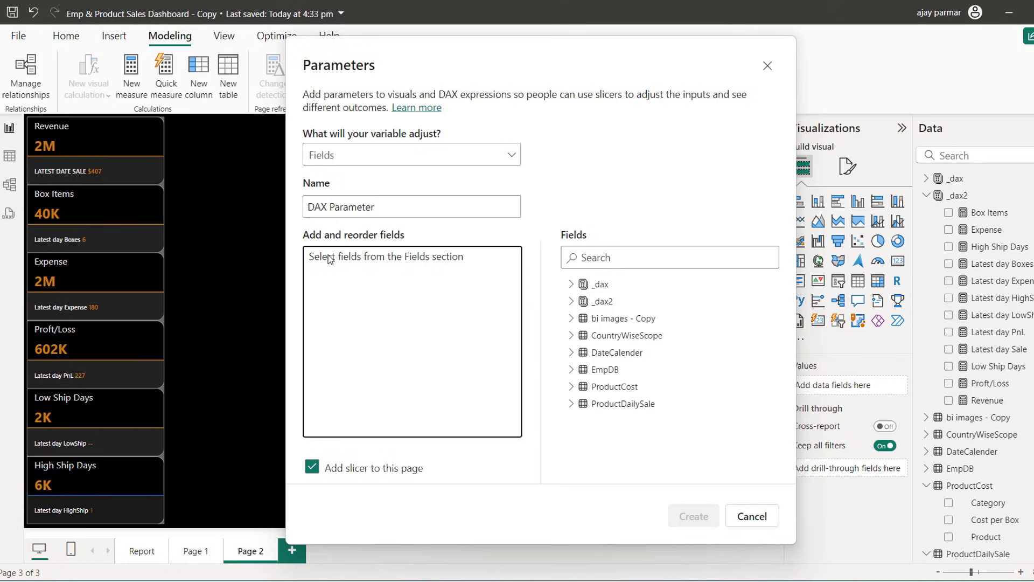
Step: Add the _dax2 measures Box Items, Expense, High Ship Days, Low Ship Days, Proft/Loss and Revenue to the parameter
left_click(571, 301)
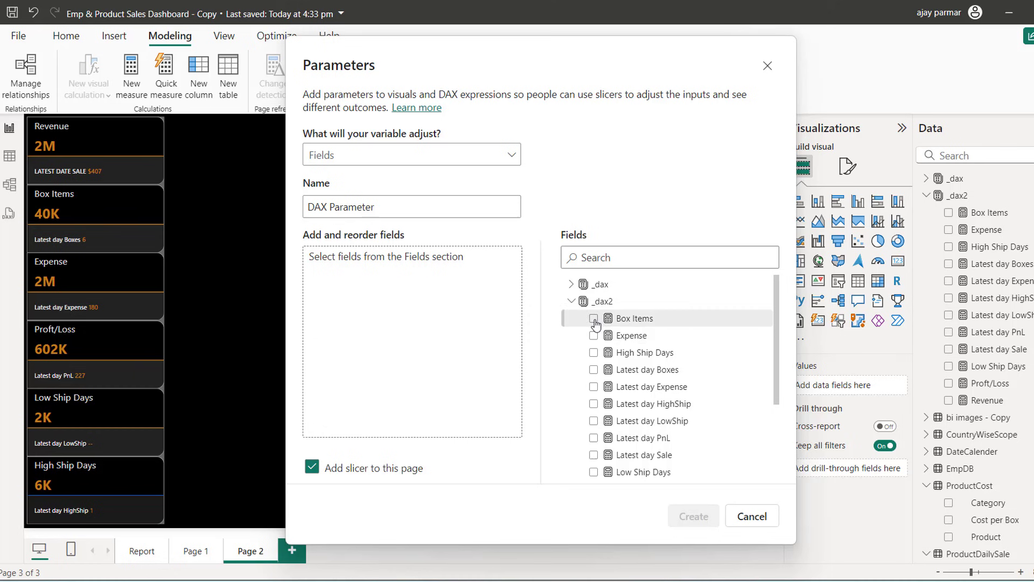
left_click(593, 319)
left_click(593, 334)
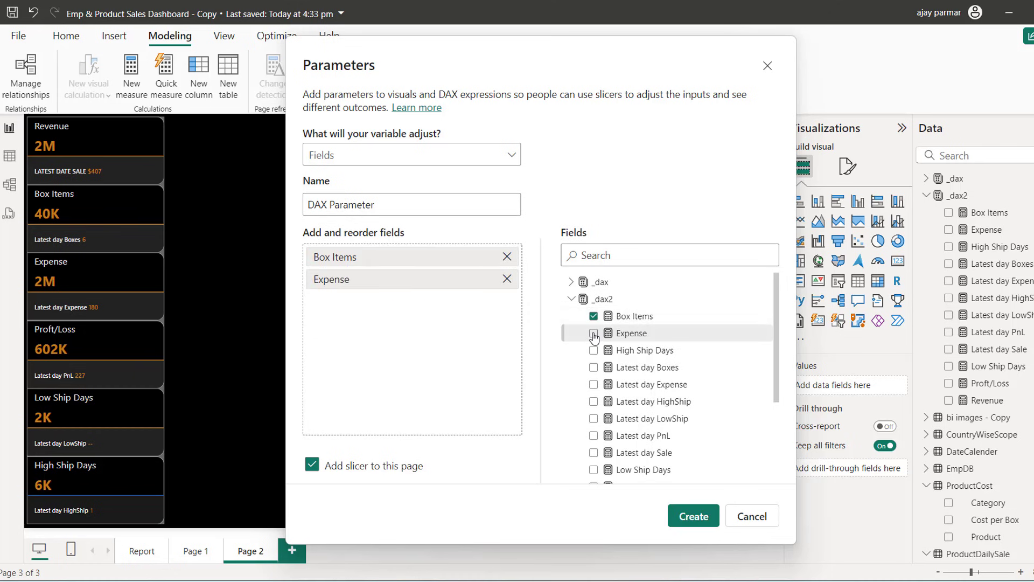
left_click(593, 350)
left_click(594, 368)
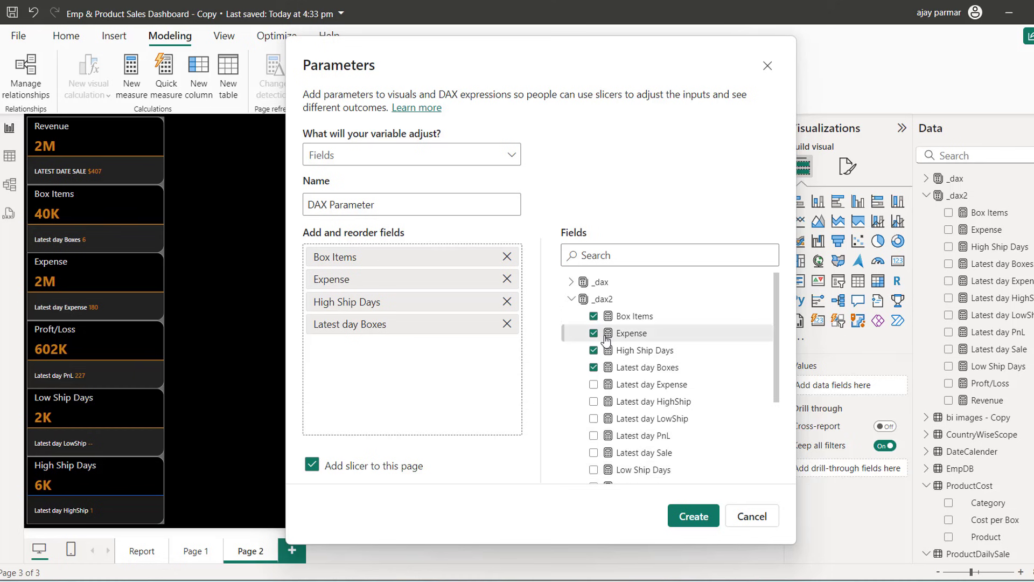
left_click(594, 368)
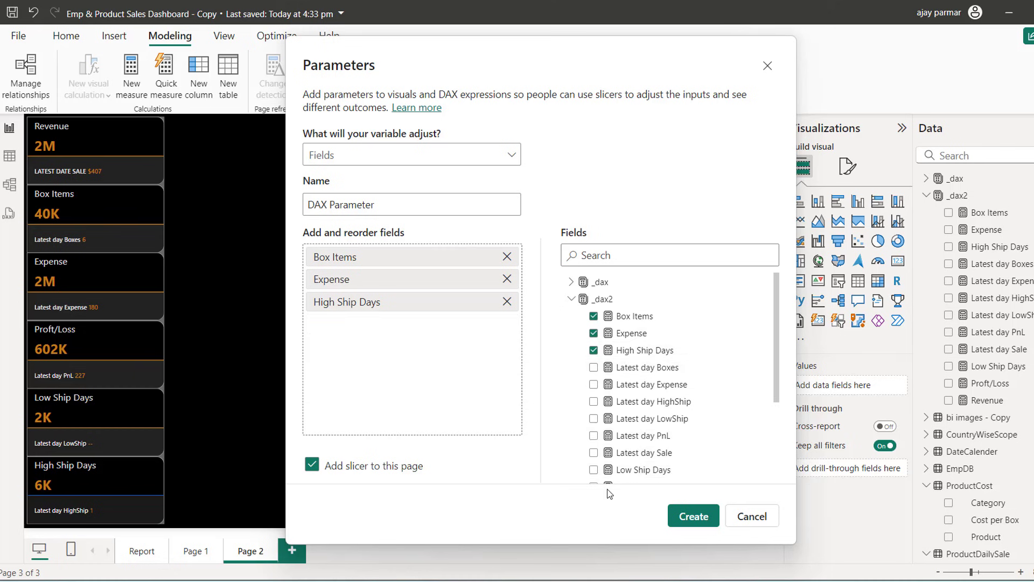
left_click(594, 470)
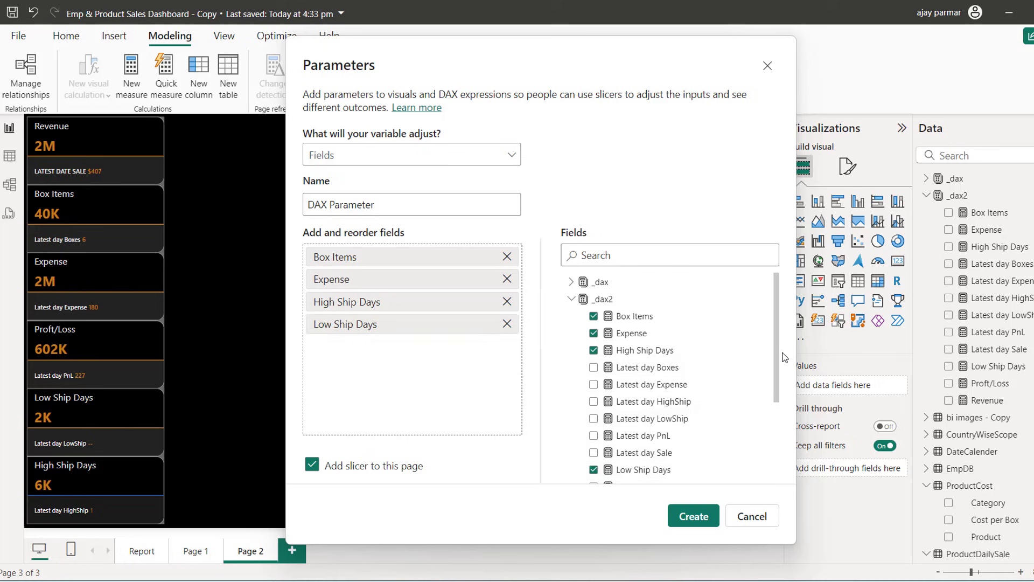
left_click_drag(777, 352, 778, 410)
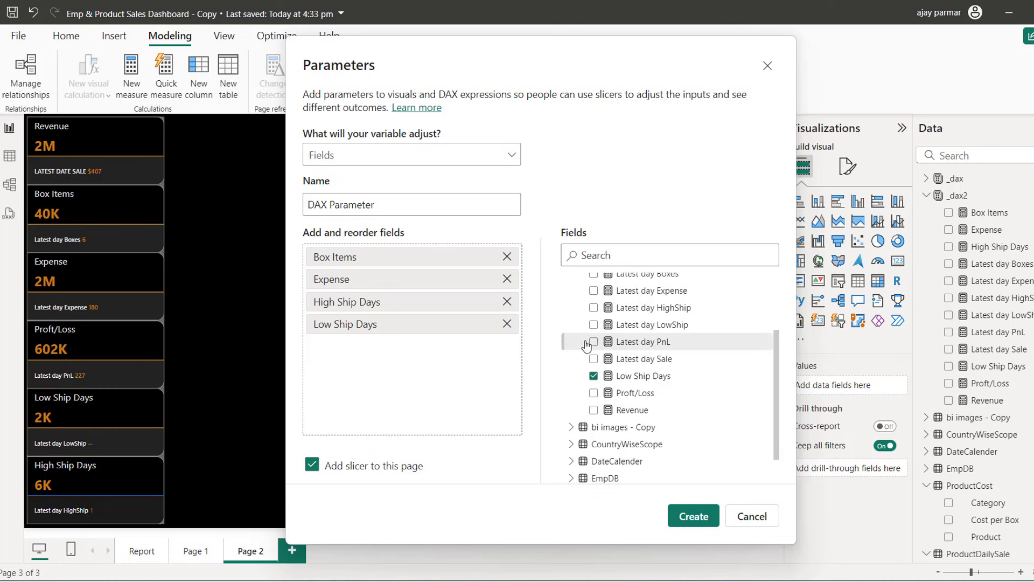
left_click(594, 393)
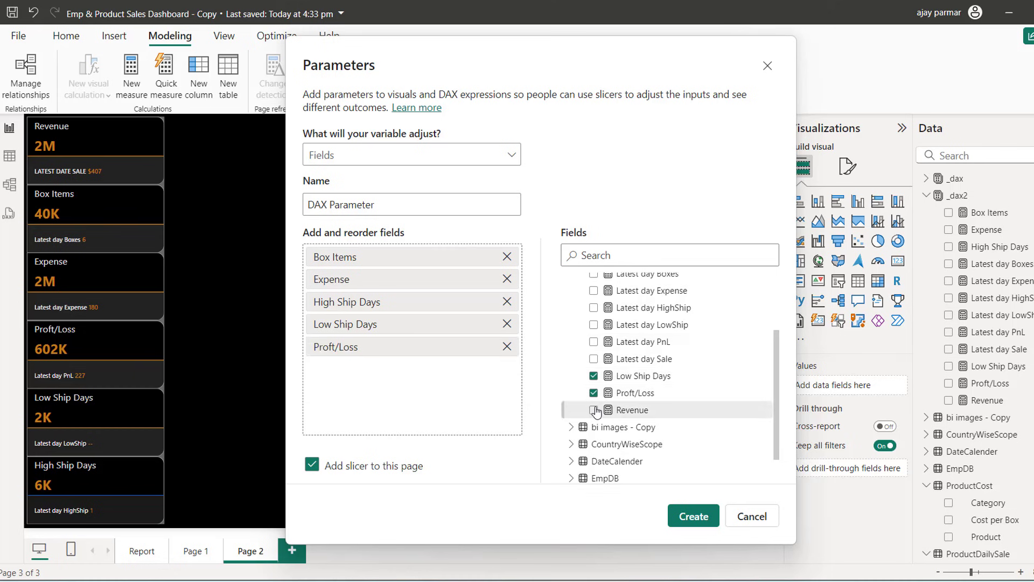
left_click(594, 411)
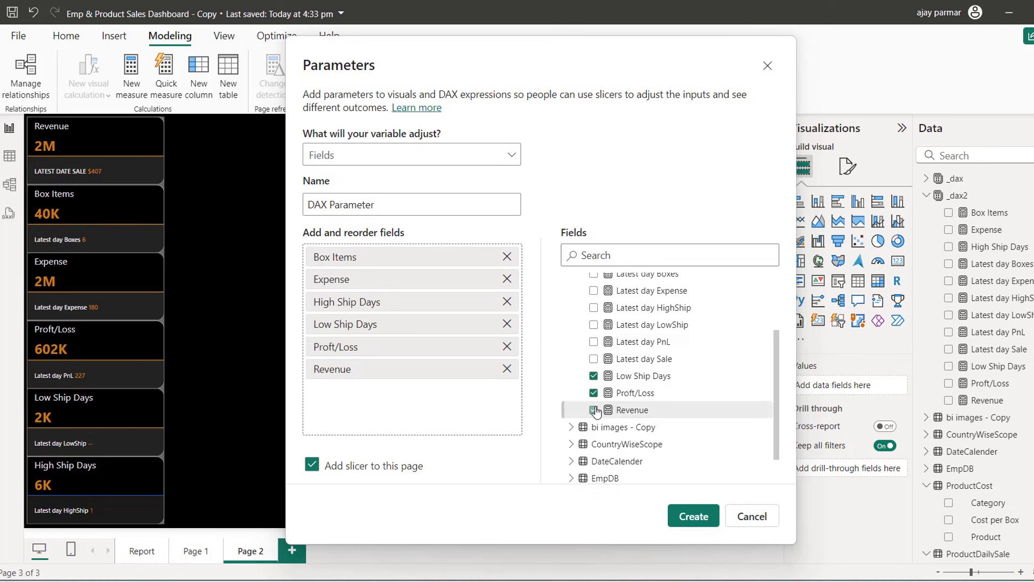
Step: Create the DAX Parameter with its slicer added to the current page
left_click(311, 465)
left_click(311, 465)
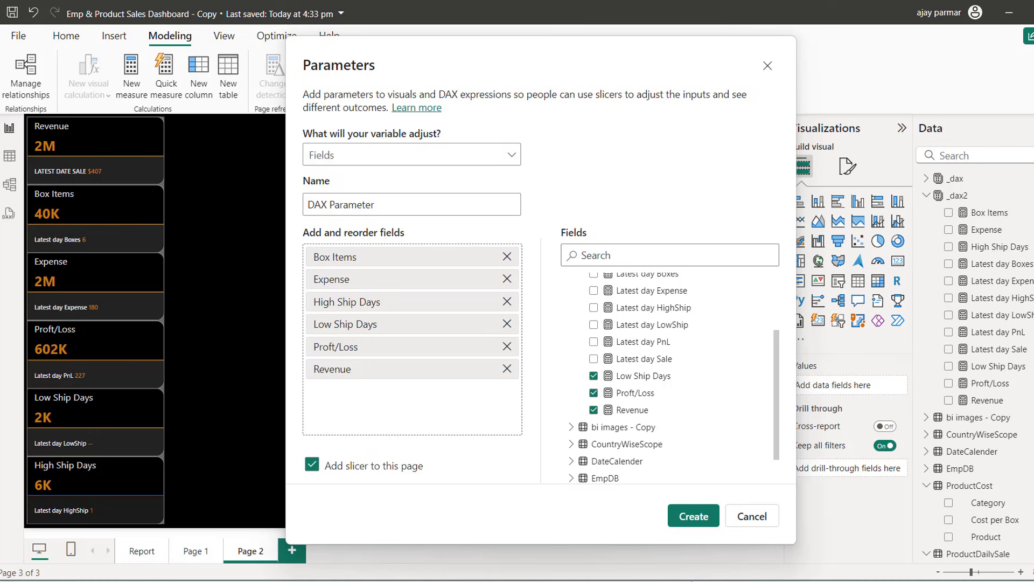
left_click(692, 516)
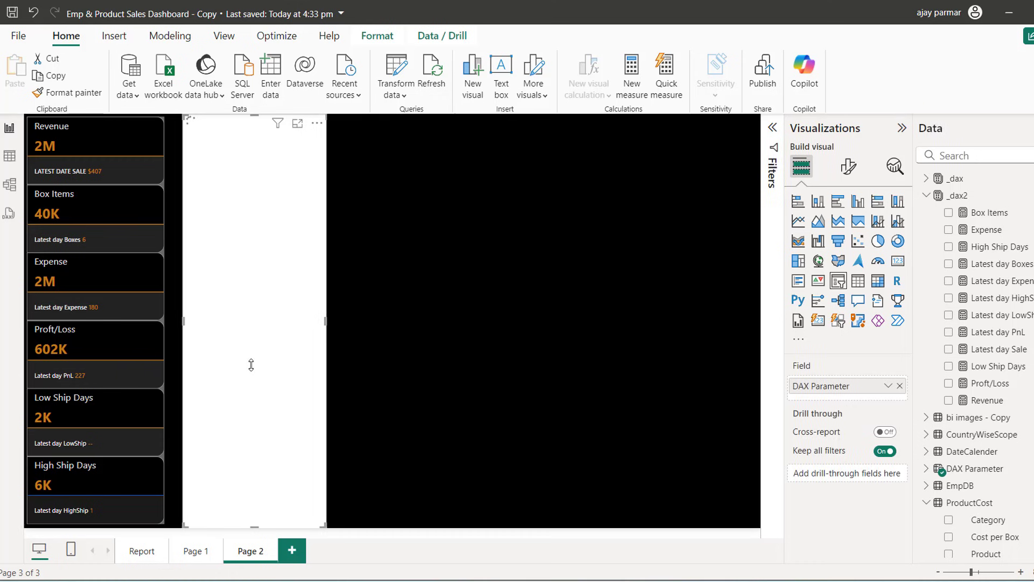
Step: Shrink the DAX Parameter slicer's height and move it into the empty black area beside the KPI cards
left_click_drag(251, 364, 251, 367)
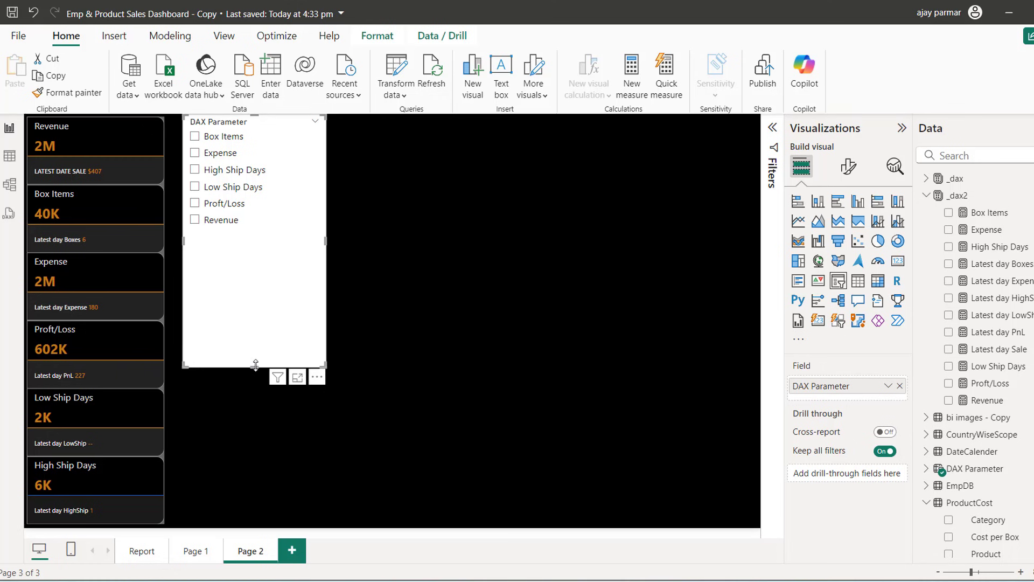
left_click_drag(255, 367, 255, 232)
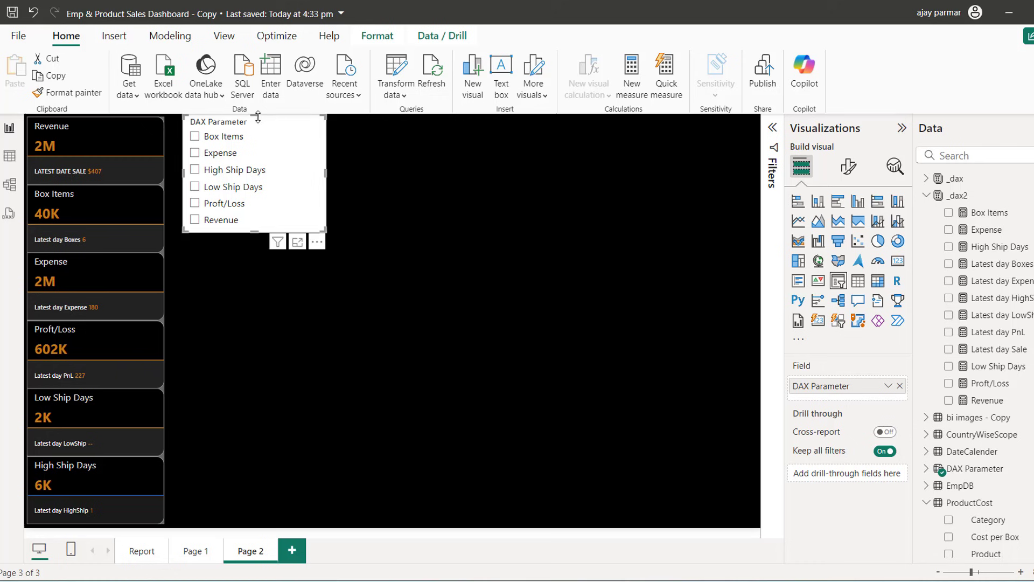
left_click_drag(258, 117, 384, 190)
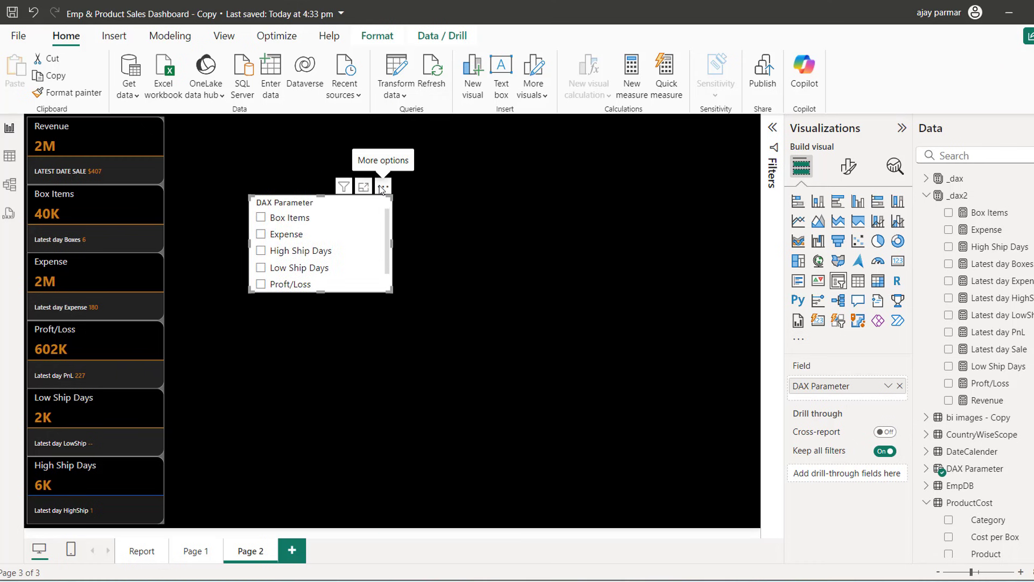
Step: Change the DAX Parameter slicer's style from a vertical list to tiles
left_click(848, 167)
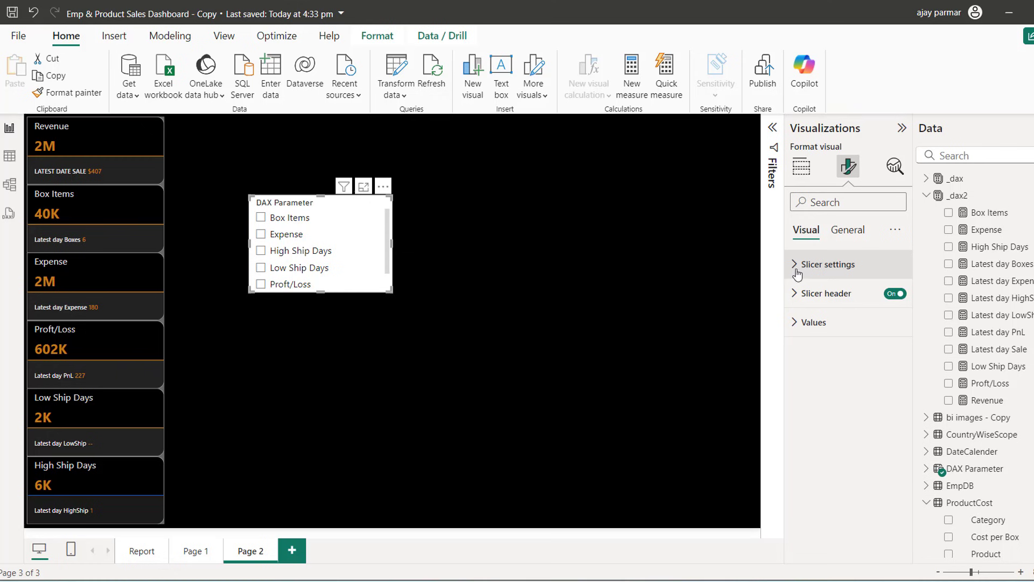
left_click(795, 269)
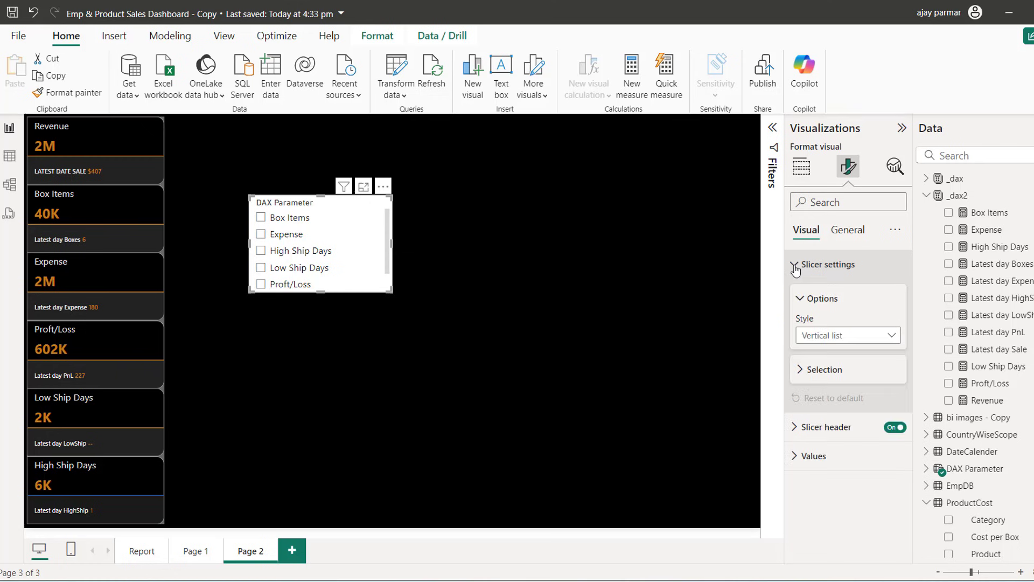
left_click(834, 337)
left_click(810, 370)
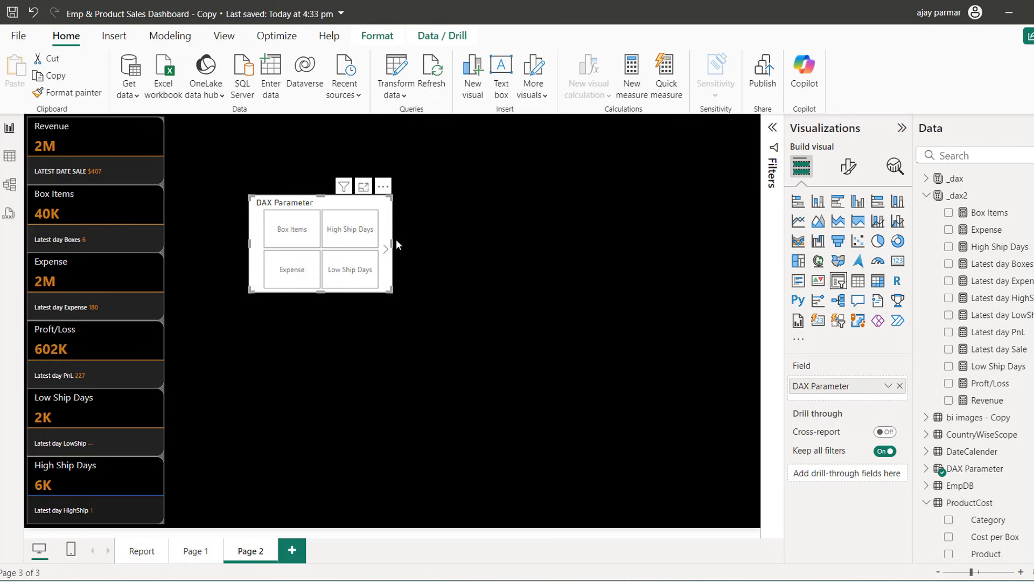
Step: Resize the tile slicer so all six measures fit in one wide, short row, and move it closer to the KPI cards
left_click_drag(390, 243, 617, 246)
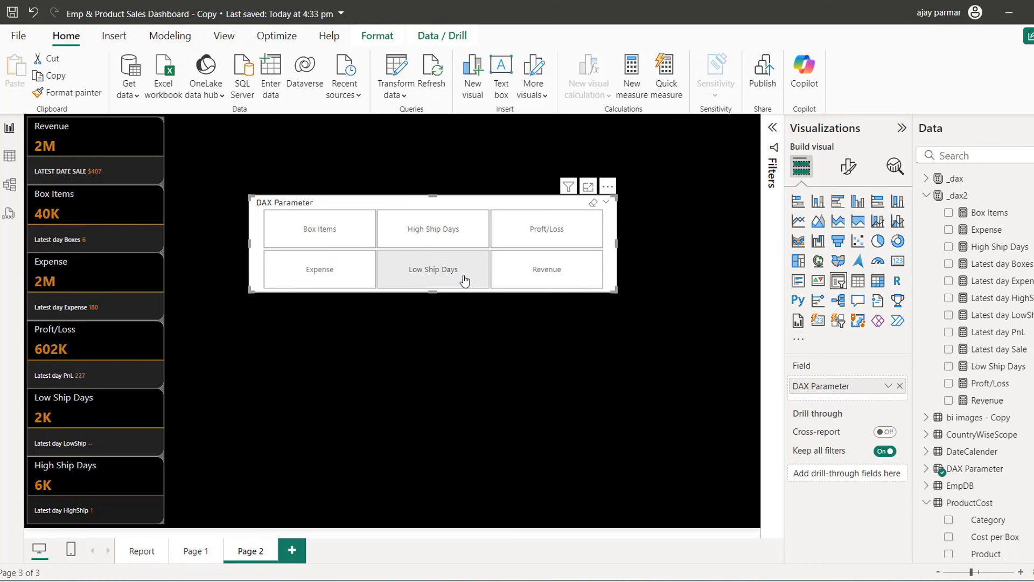
left_click_drag(433, 291, 432, 241)
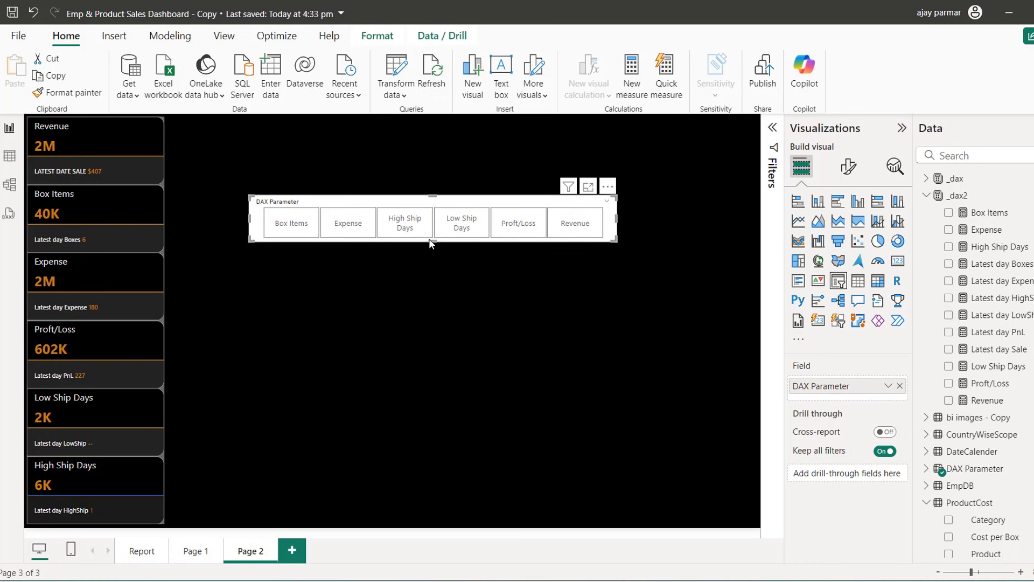
left_click_drag(461, 202, 396, 228)
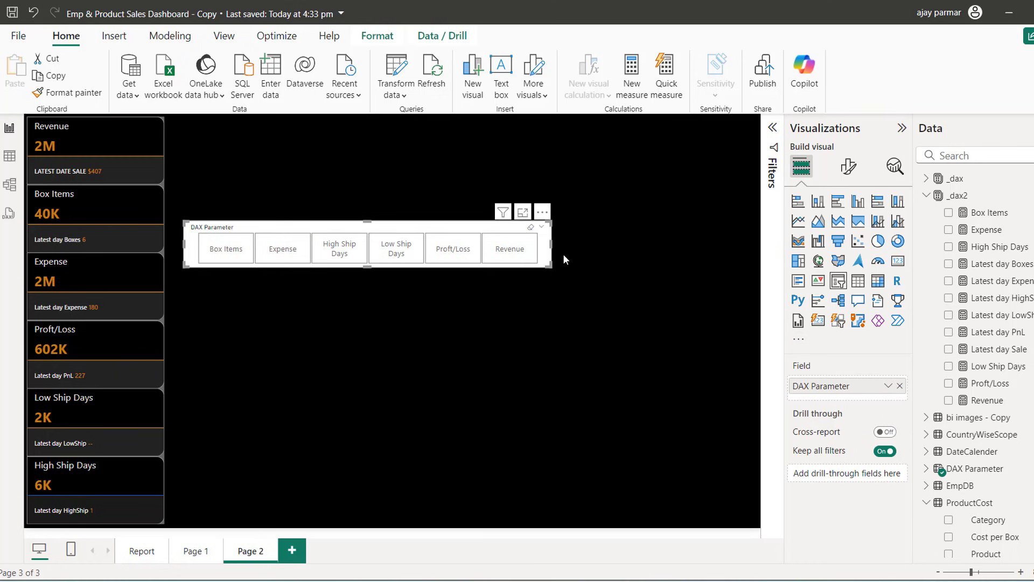
left_click_drag(551, 244, 611, 245)
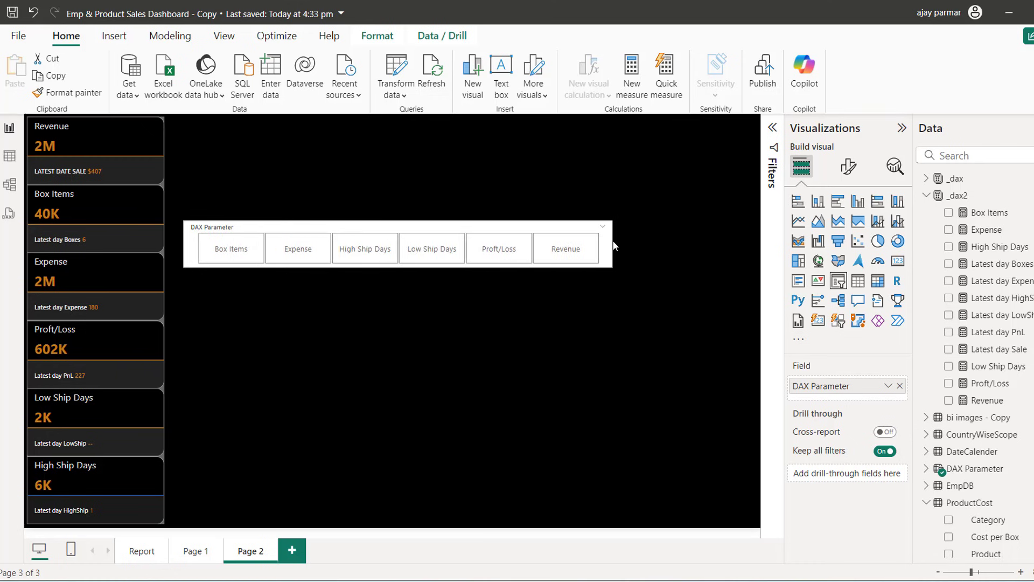
Step: Turn off the slicer header and set the slicer values' font to Segoe UI Bold
left_click(848, 166)
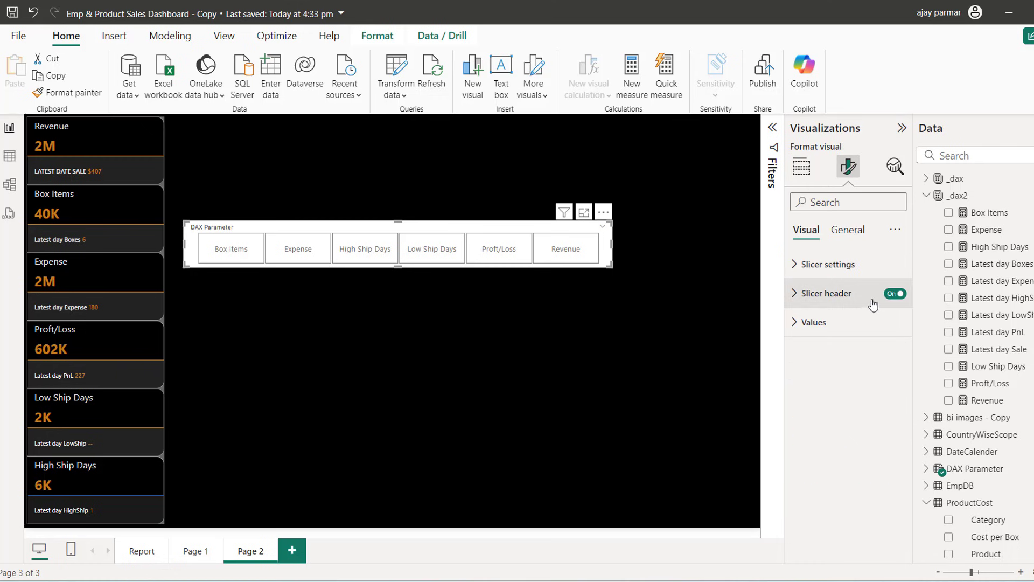
left_click(889, 295)
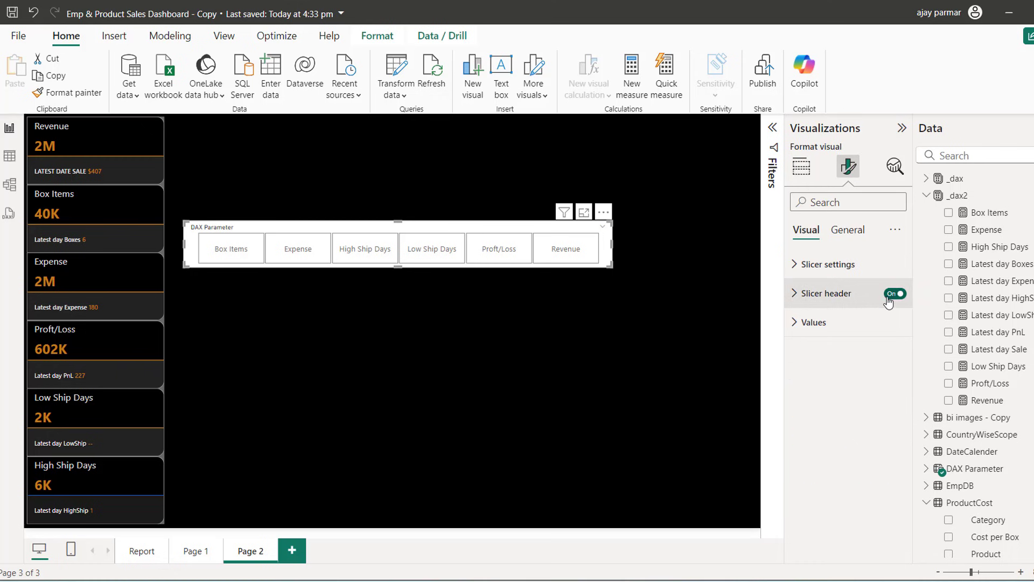
left_click(796, 325)
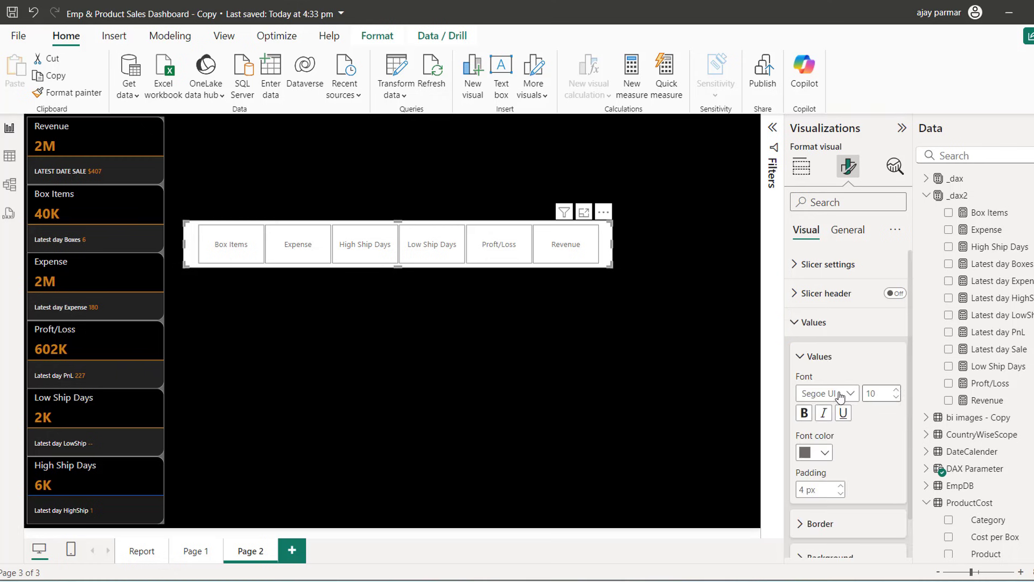
left_click(850, 396)
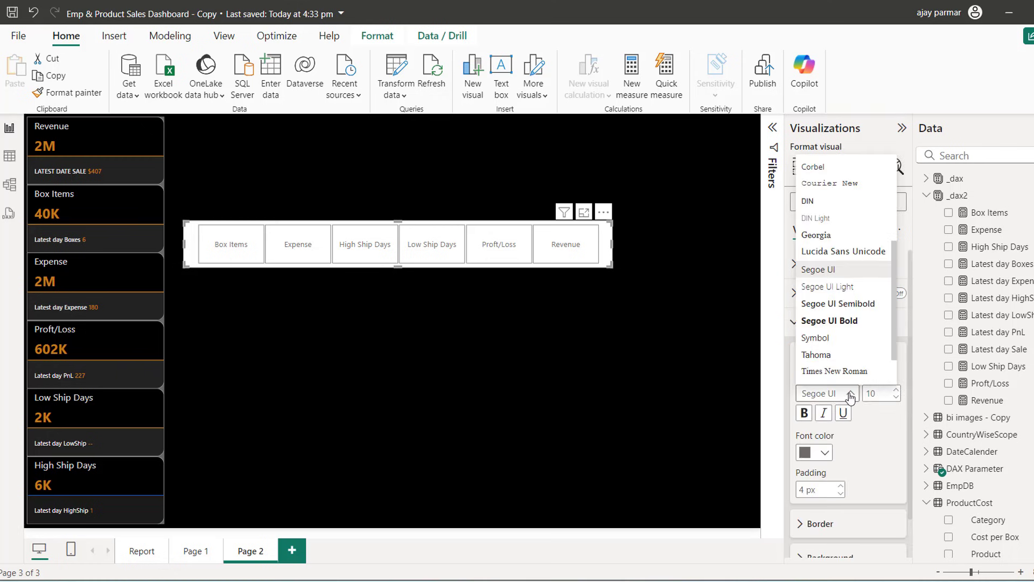
left_click(845, 322)
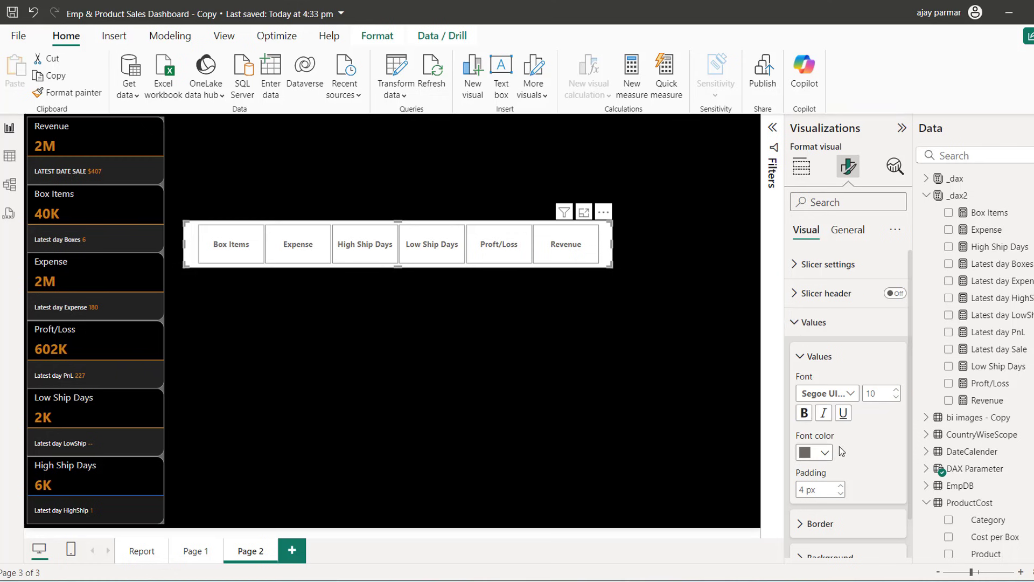
Step: Fill the slicer tiles with the custom orange background colour #E29D25
scroll(909, 373, "down", 2)
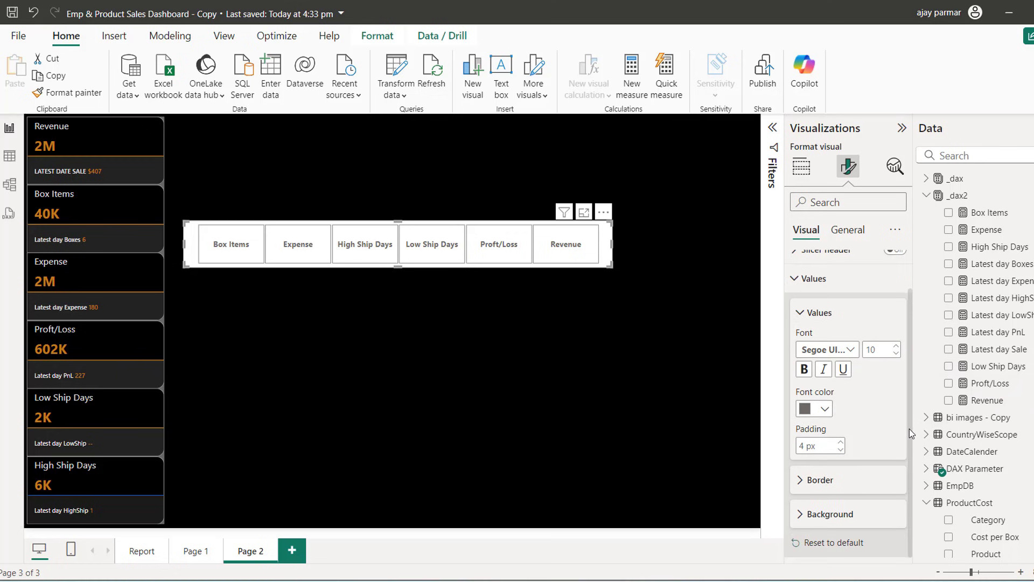
left_click(801, 514)
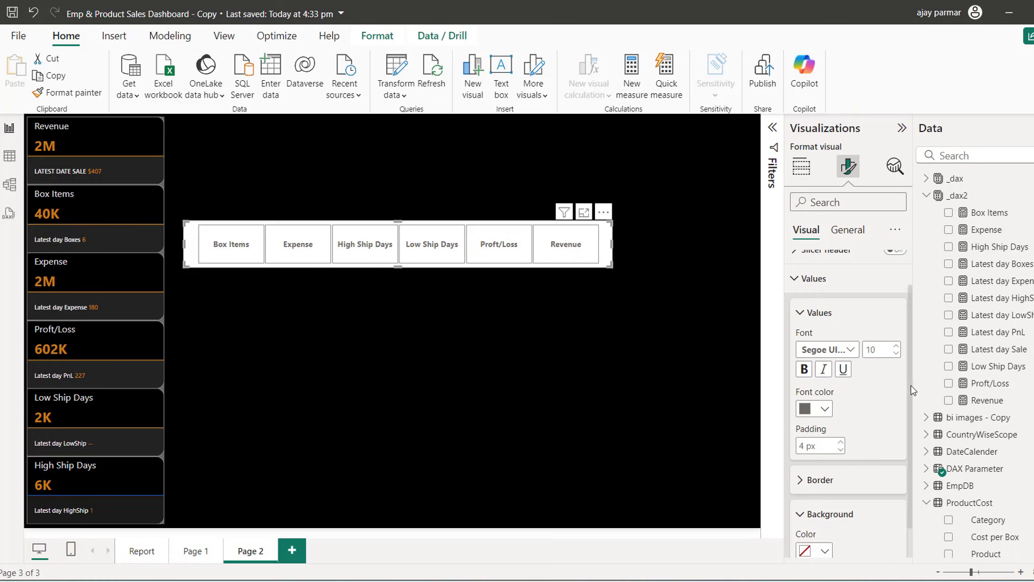
scroll(909, 383, "down", 1)
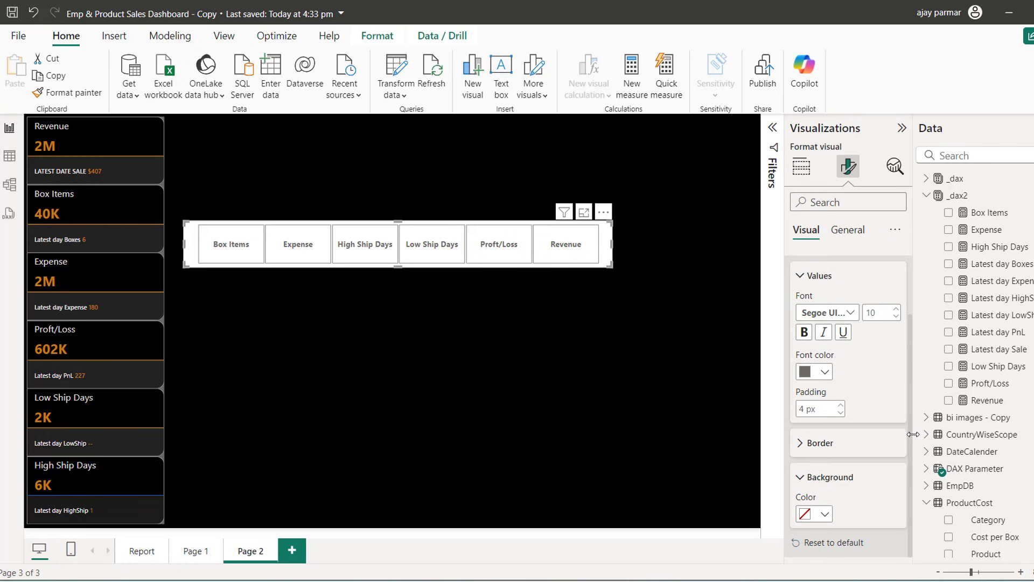
left_click(826, 514)
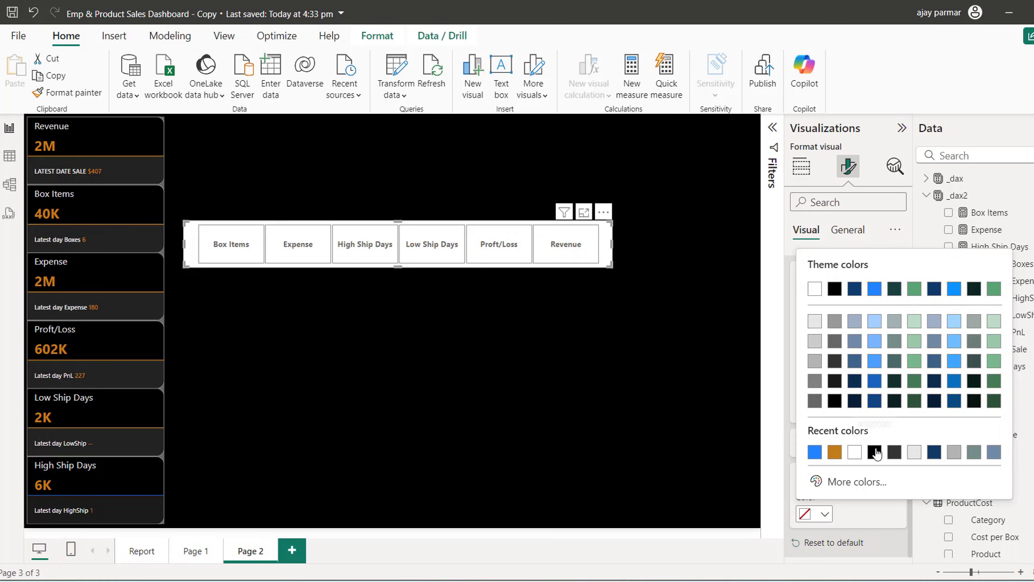
left_click(834, 452)
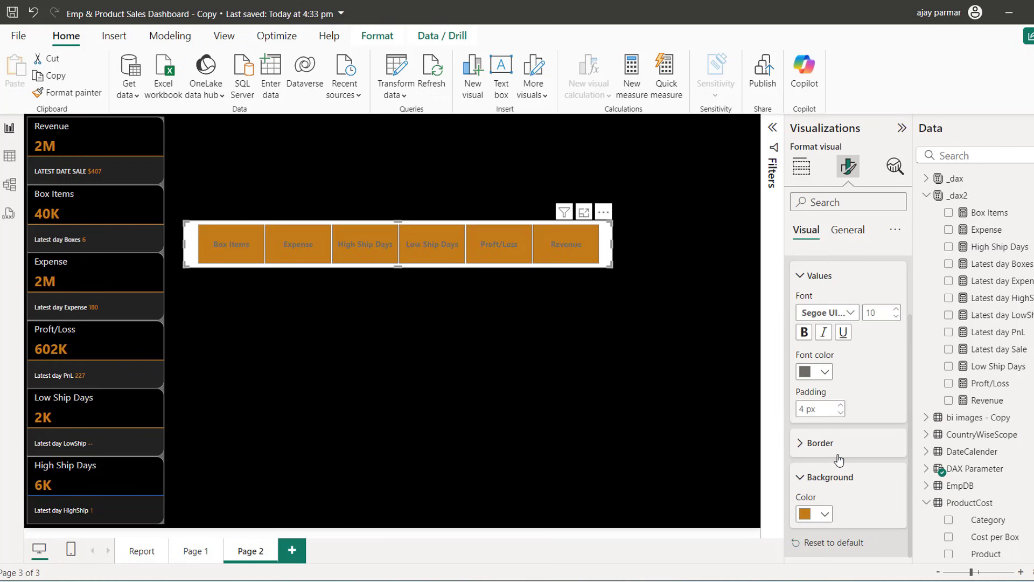
left_click(825, 514)
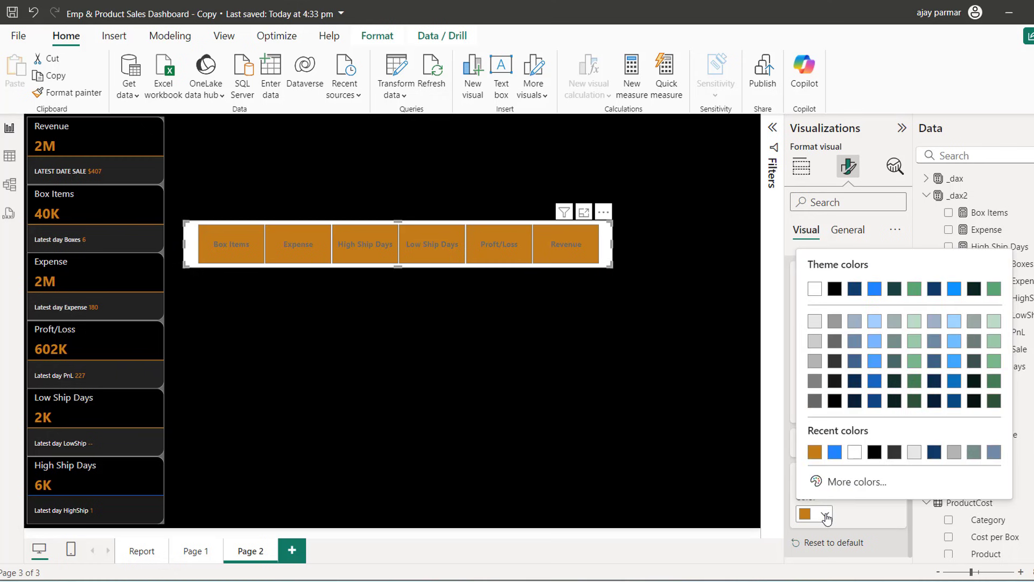
left_click(855, 482)
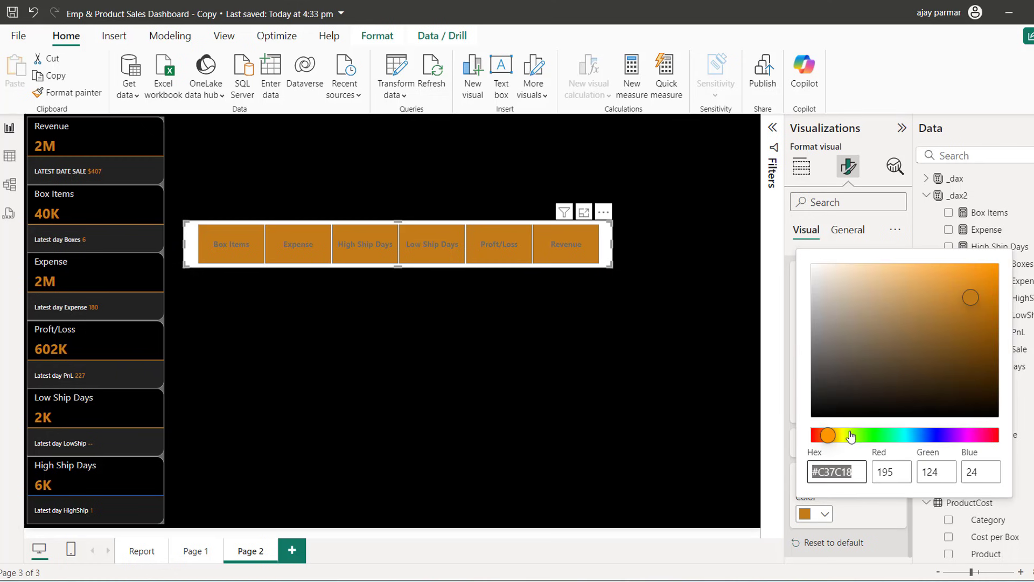
left_click(962, 278)
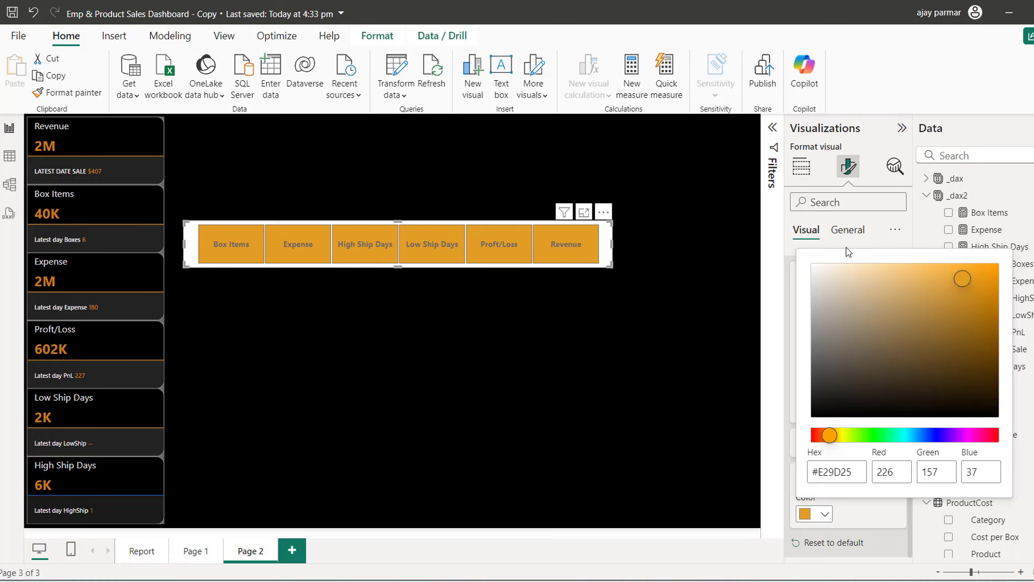
left_click(875, 247)
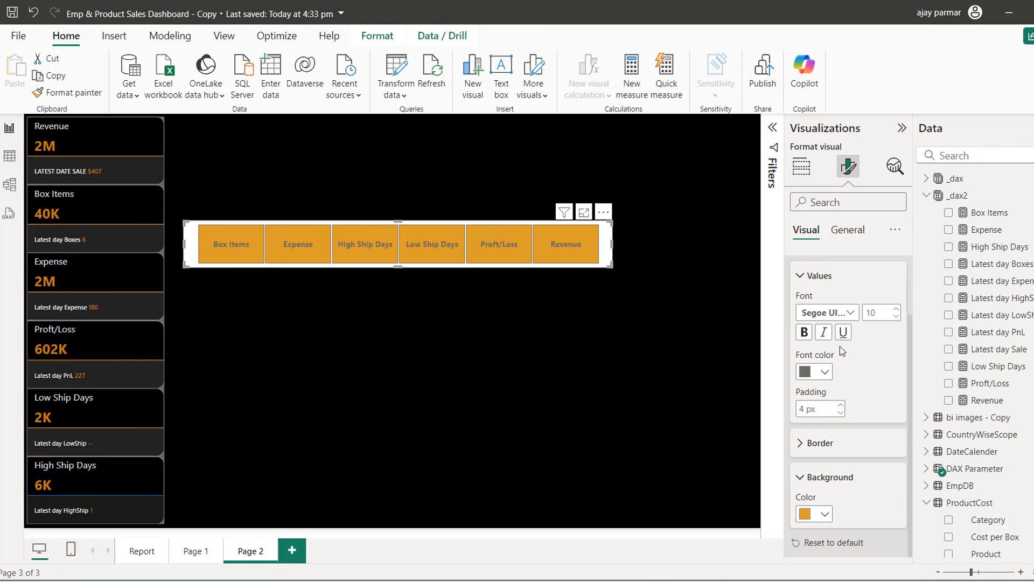
Step: Set the slicer tiles' font colour to black and reduce the slicer's height slightly
left_click(825, 373)
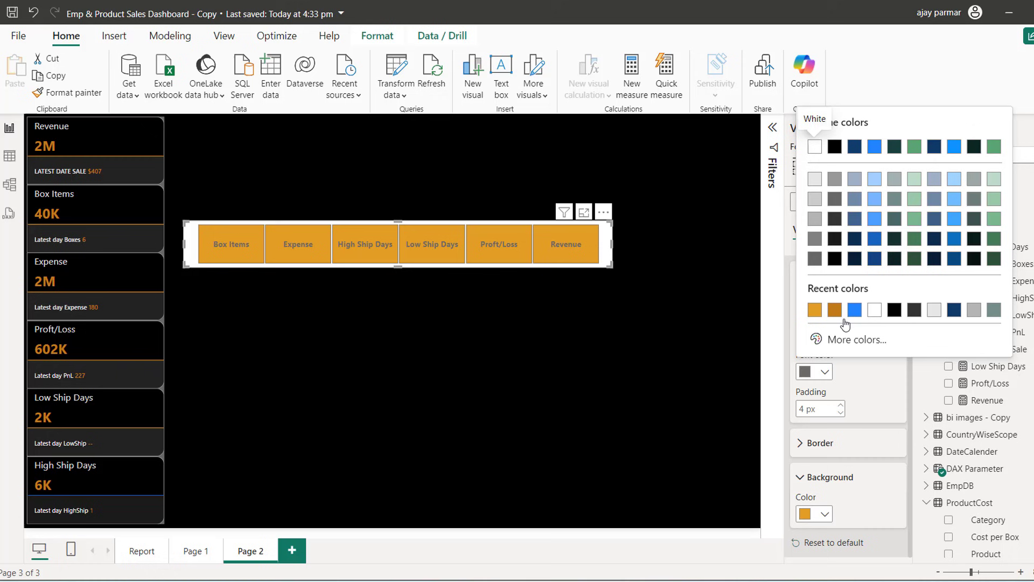
left_click(894, 311)
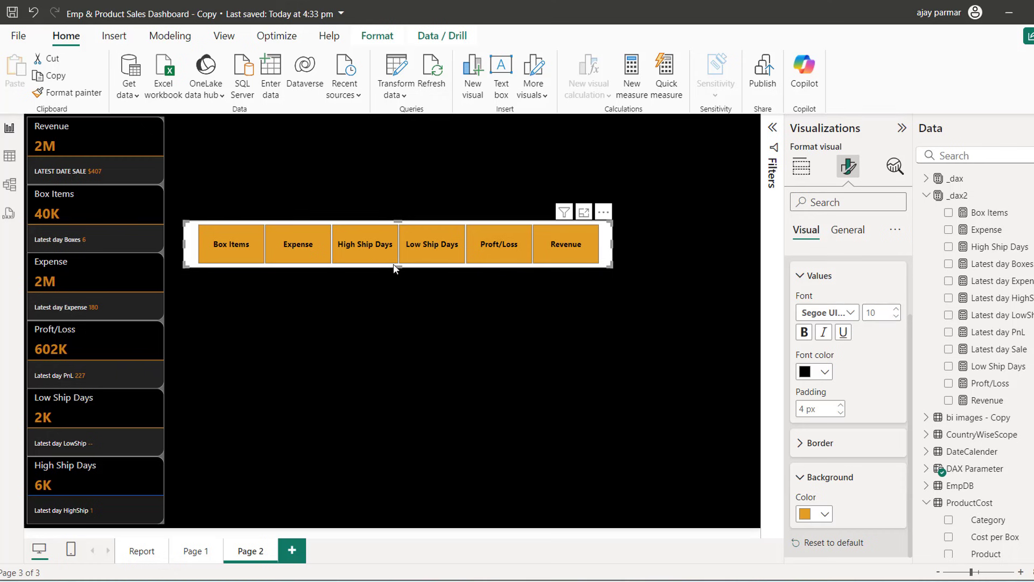
left_click_drag(396, 264, 395, 256)
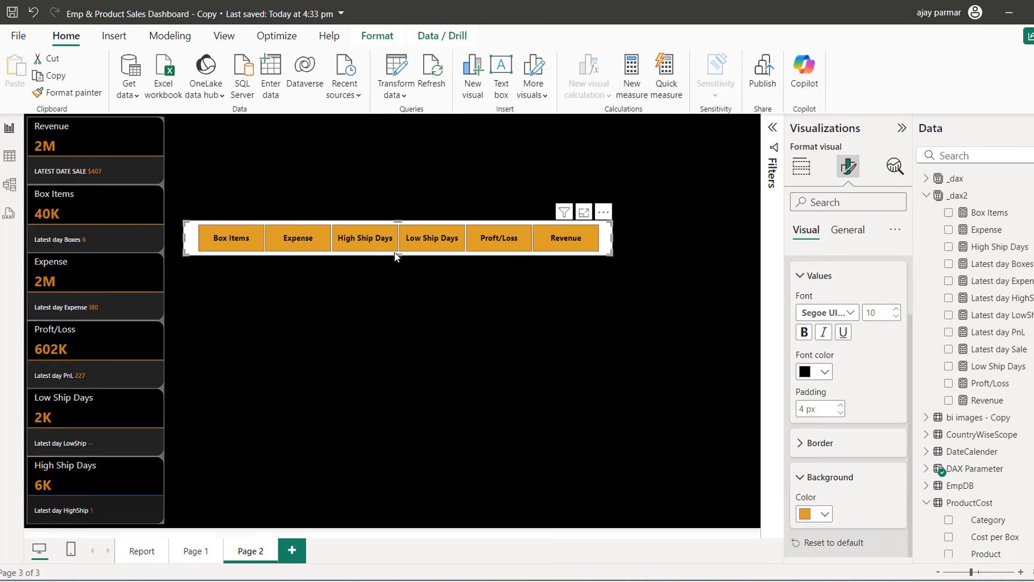
Step: Set the slicer's overall background effect to black, leaving its visual border off
left_click(802, 168)
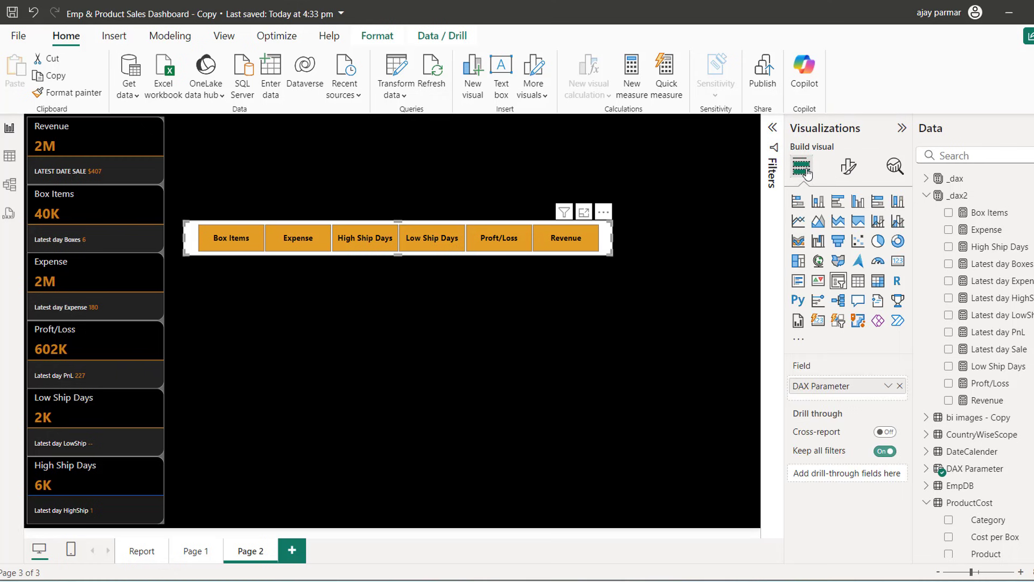
left_click(849, 169)
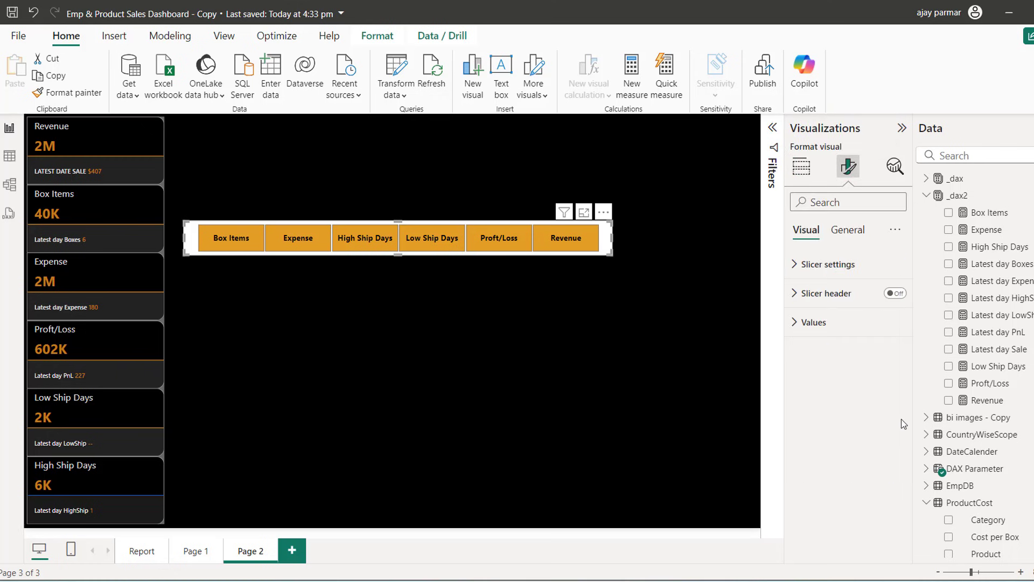
left_click(849, 231)
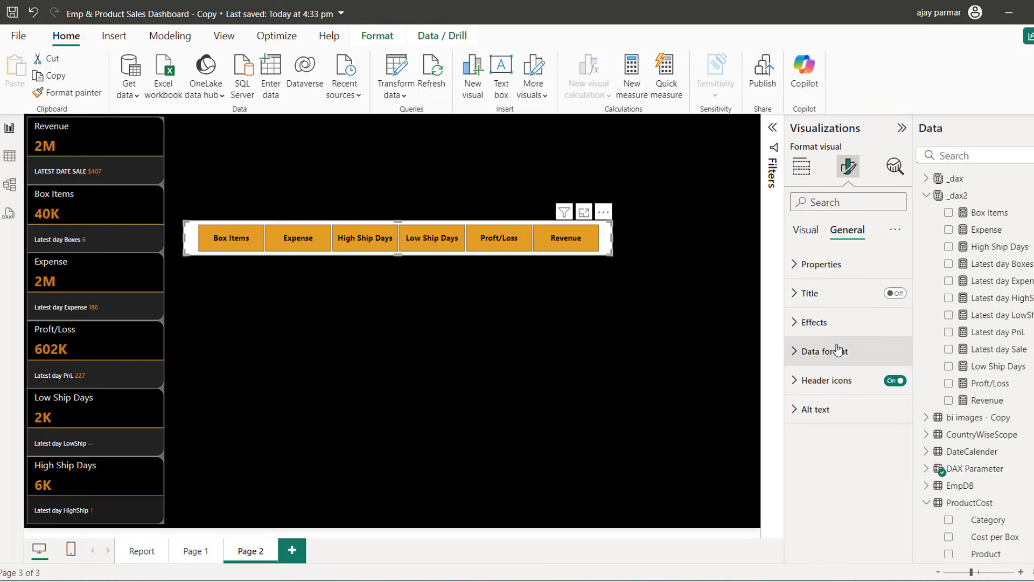
left_click(797, 329)
left_click(824, 393)
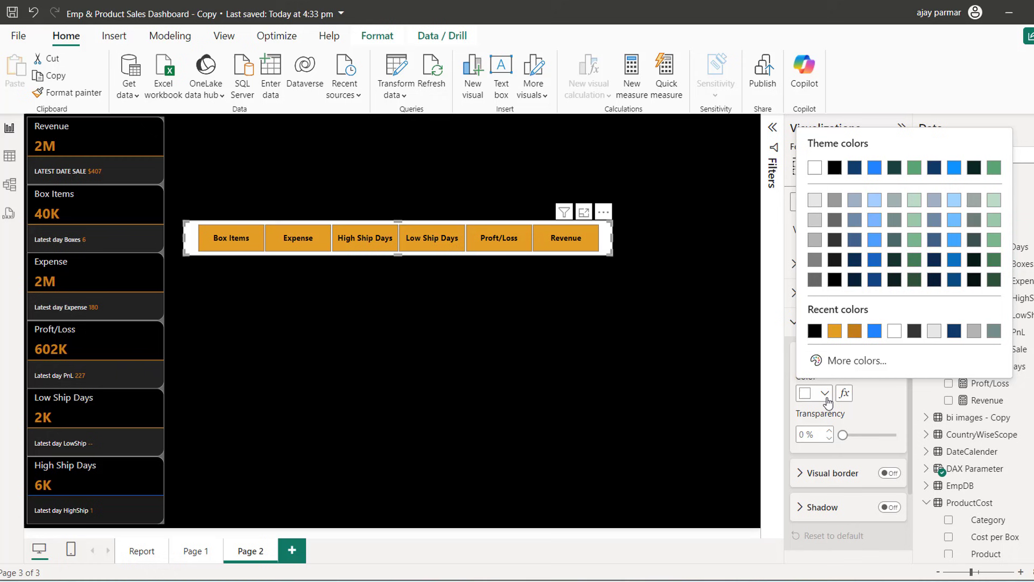
left_click(814, 331)
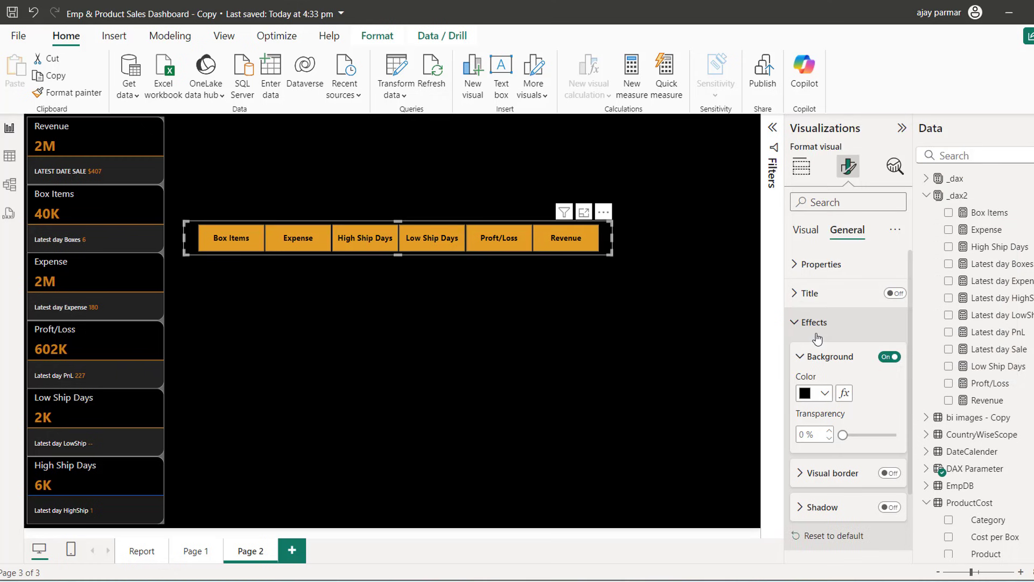
left_click(892, 473)
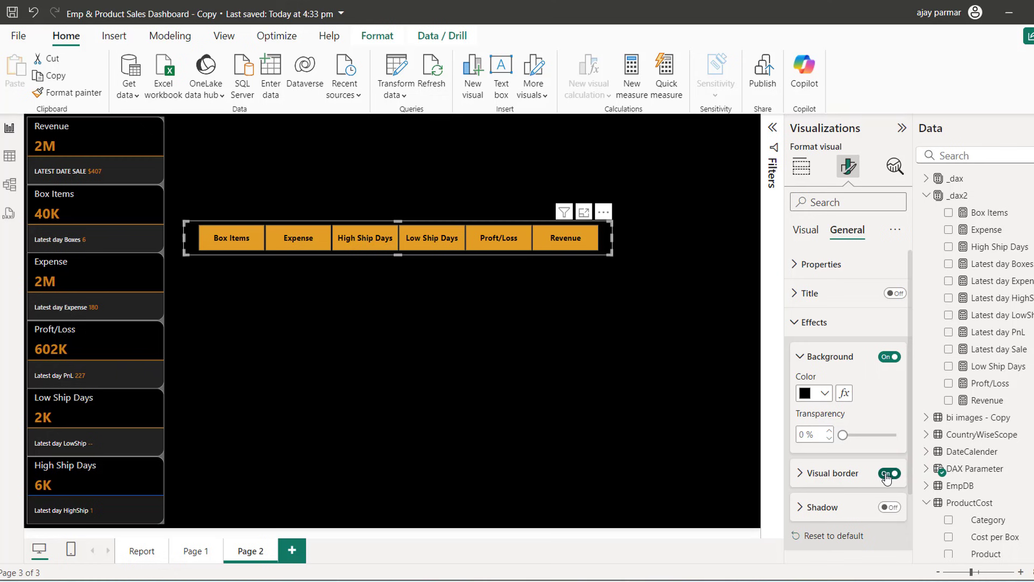
left_click(888, 474)
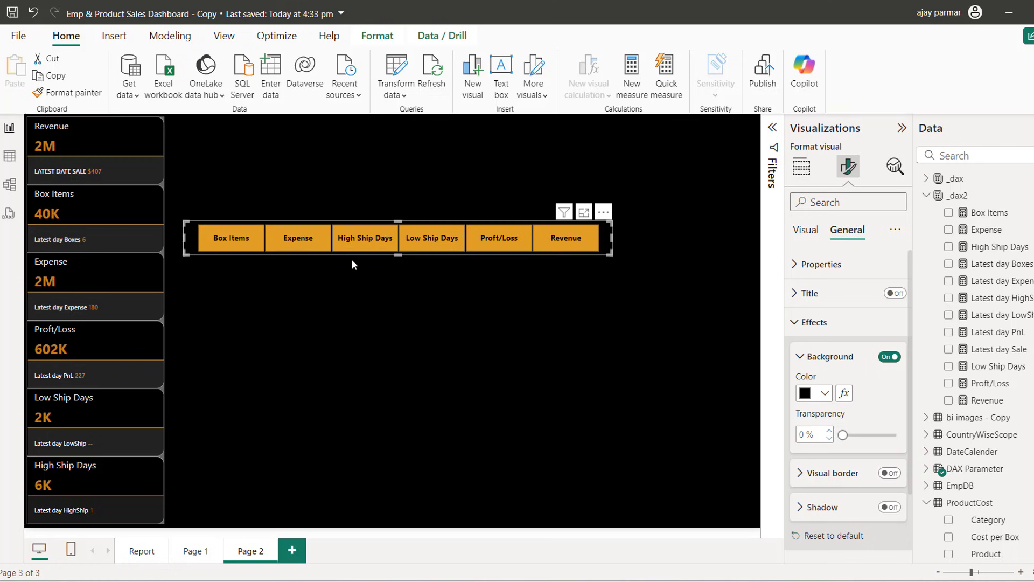
Step: Narrow the slicer row and set the font size of its values to 9
left_click_drag(609, 239, 523, 243)
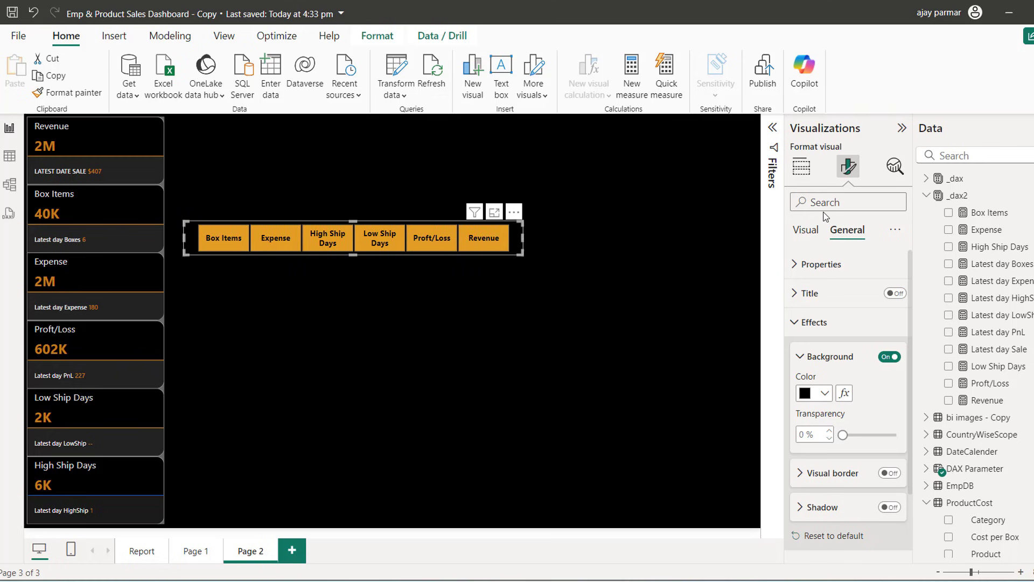
left_click(801, 168)
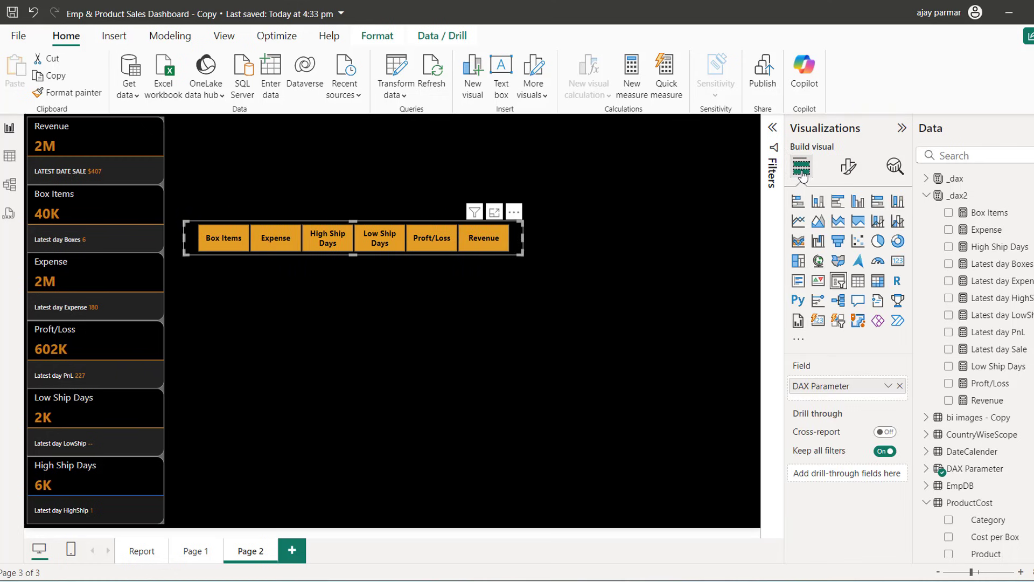
left_click(847, 168)
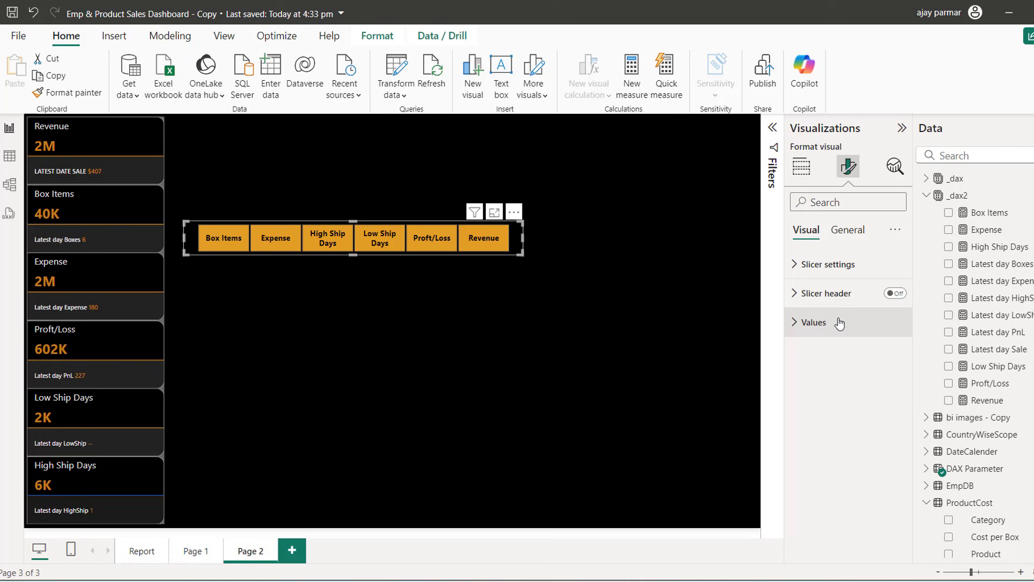
left_click(796, 323)
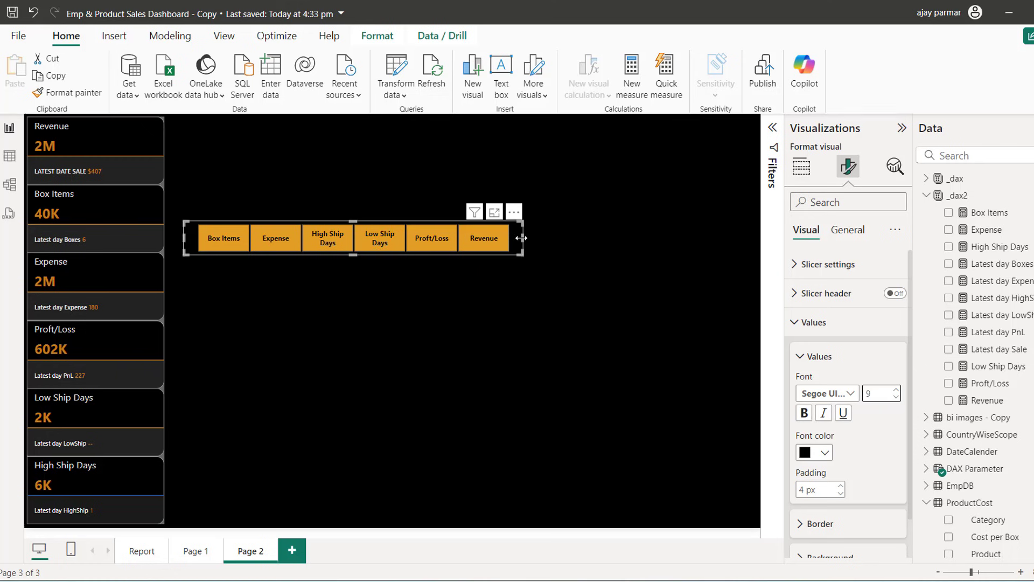
Step: Narrow the orange tile slicer slightly further from its Revenue end and deselect it
left_click_drag(521, 237, 503, 242)
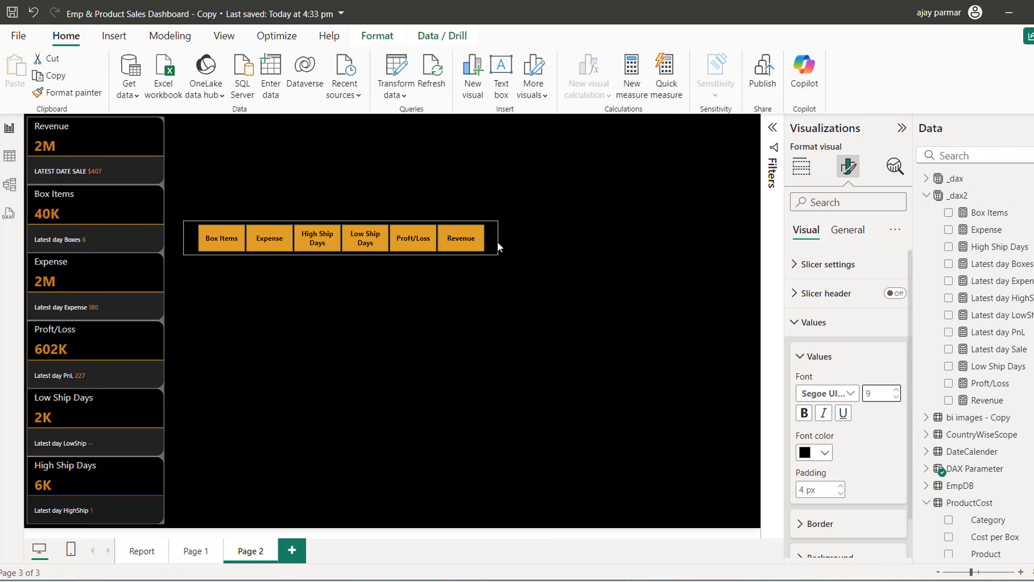
mouse_move(496, 241)
left_mouse_down()
mouse_move(487, 241)
mouse_move(497, 241)
left_mouse_up()
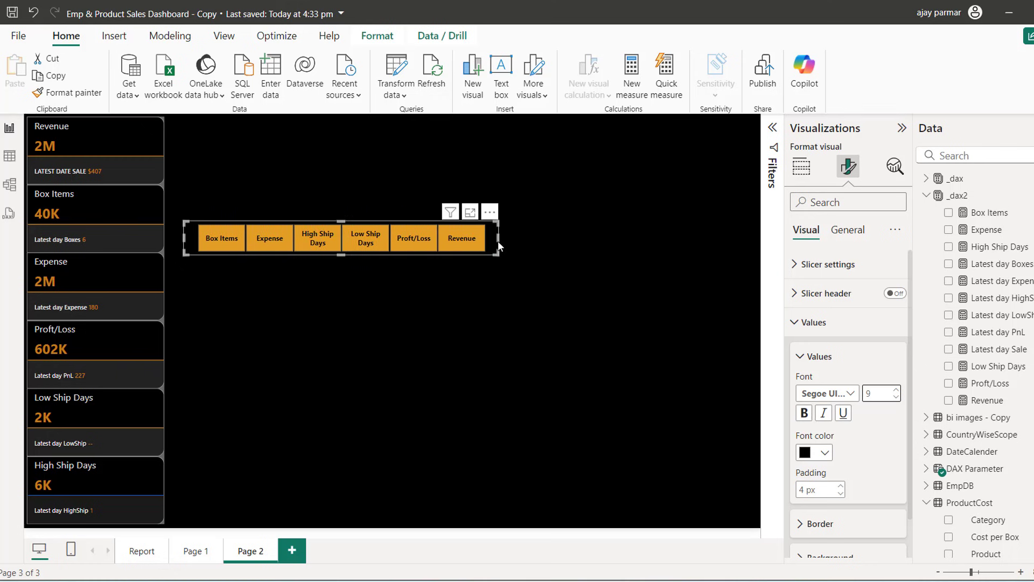
left_click(337, 305)
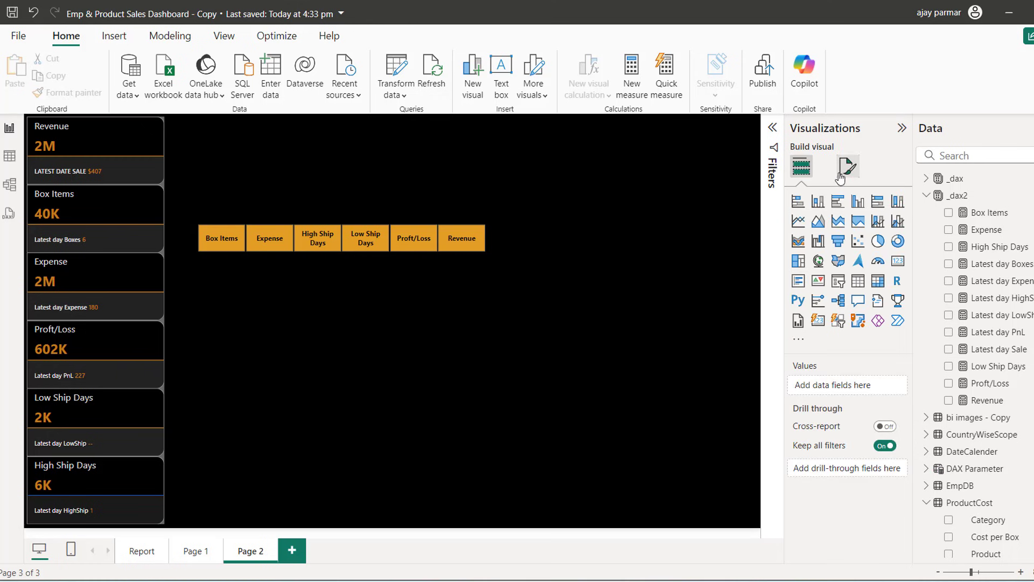
Step: Add a line chart directly below the slicer, narrow it to the width of the tile row and increase its height
left_click(798, 222)
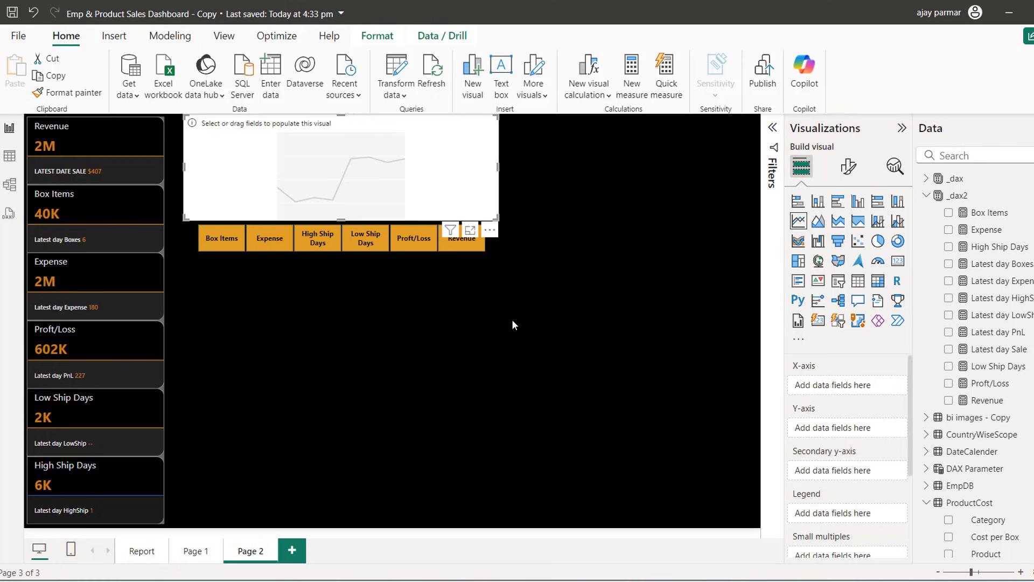
left_click_drag(418, 174, 435, 351)
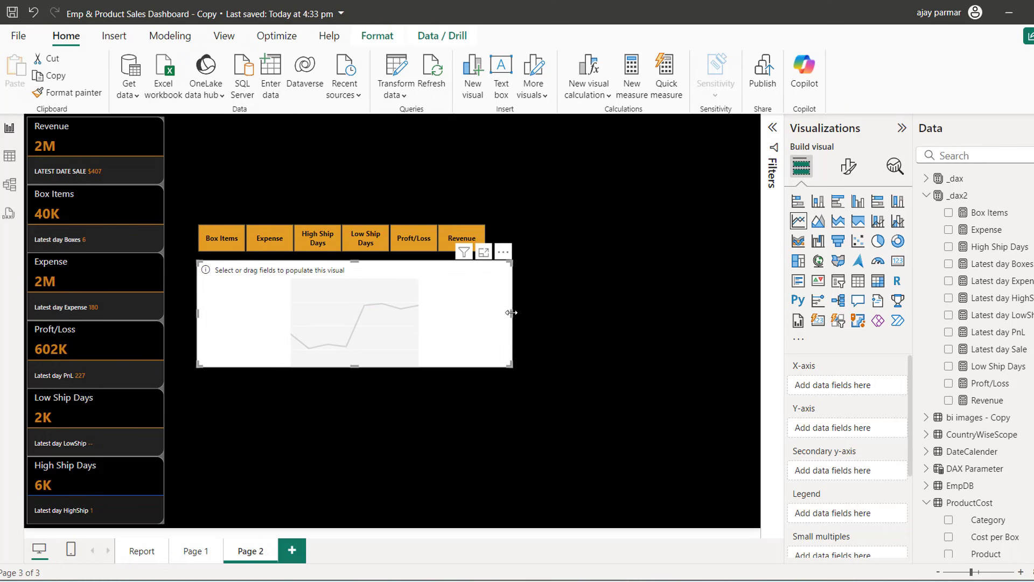
left_click_drag(511, 313, 486, 320)
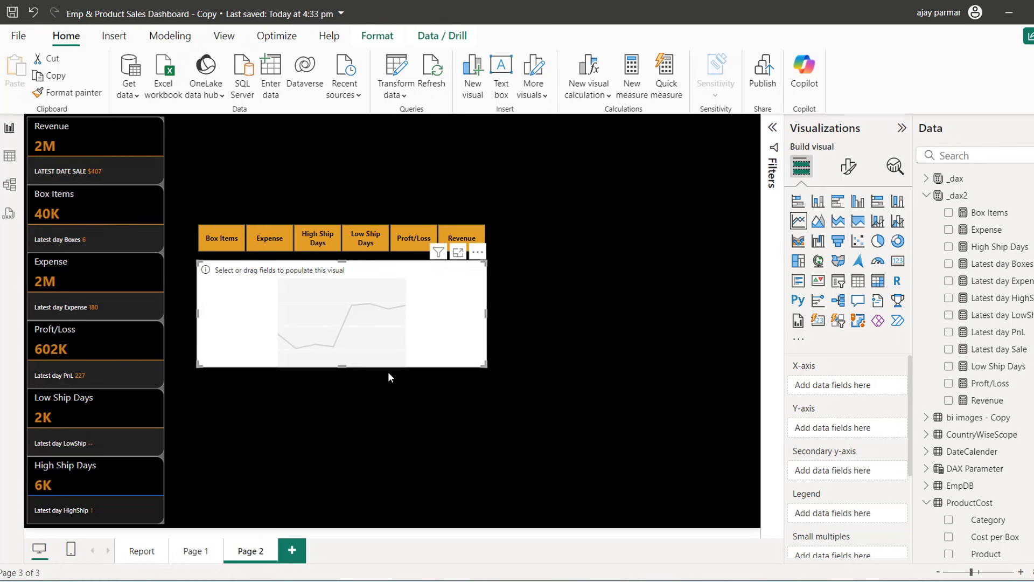
left_click_drag(341, 368, 341, 399)
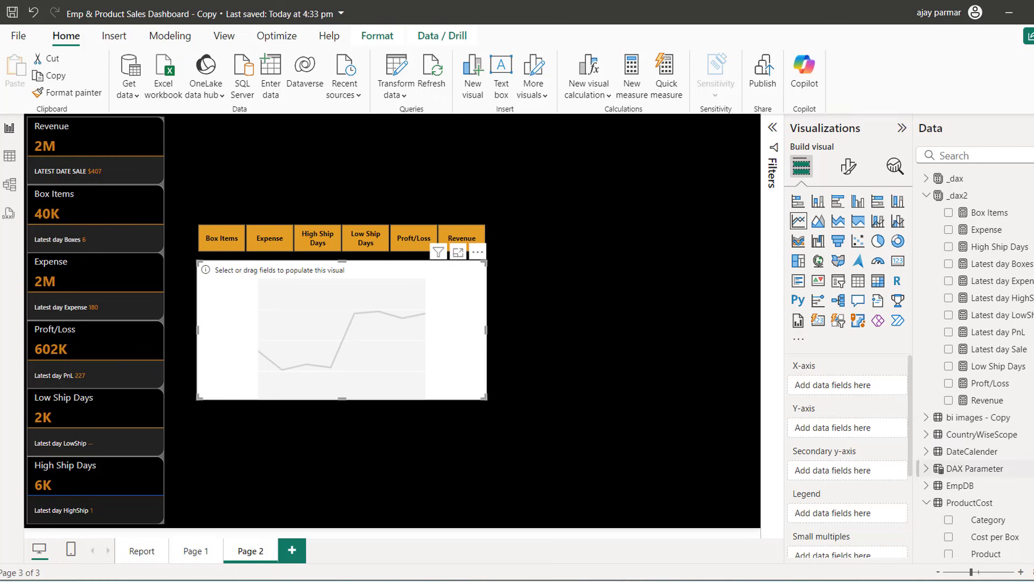
Step: Put Month Name from the DateCalender table on the line chart's X-axis
scroll(974, 468, "down", 5)
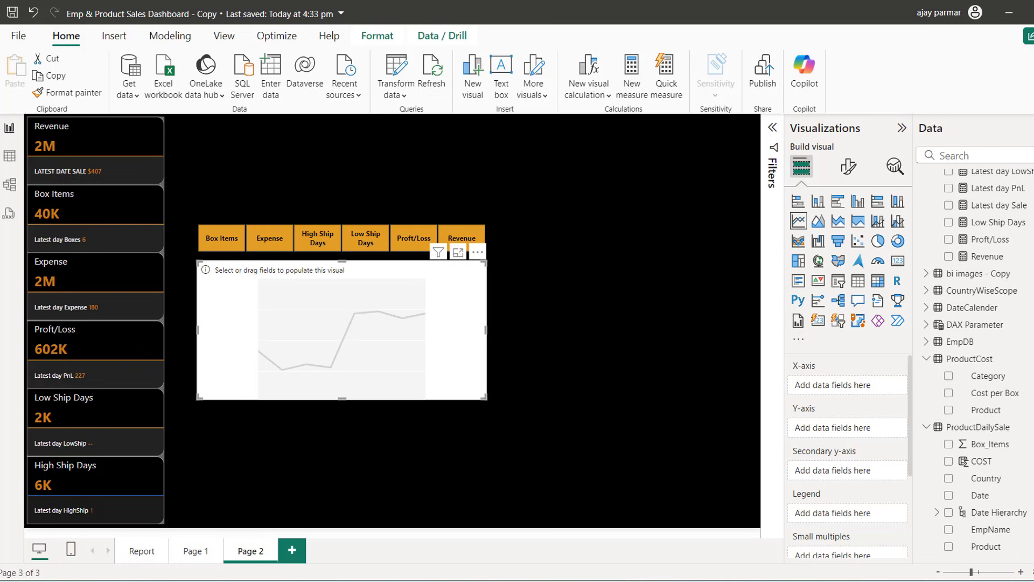
left_click(926, 359)
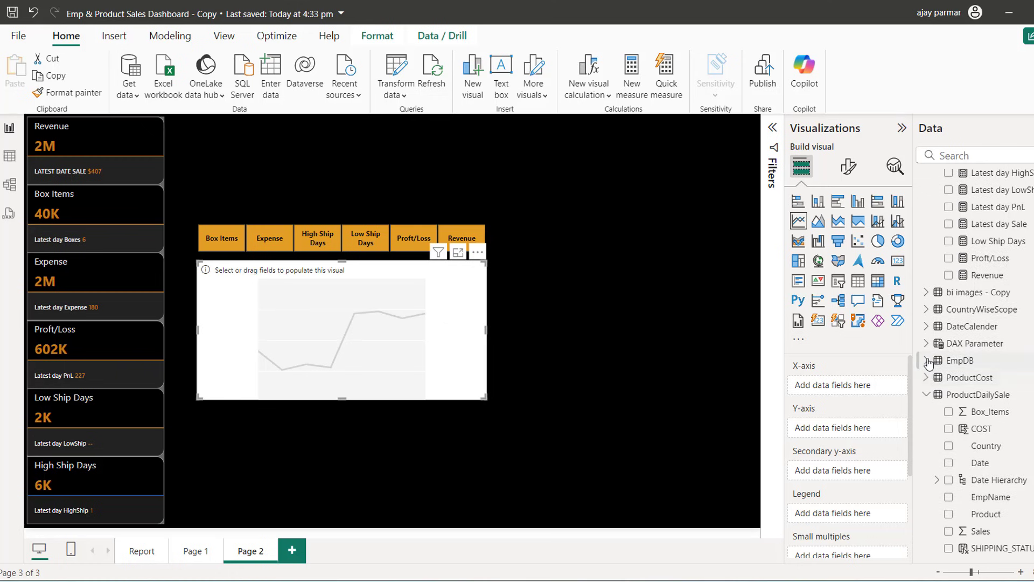
left_click(927, 326)
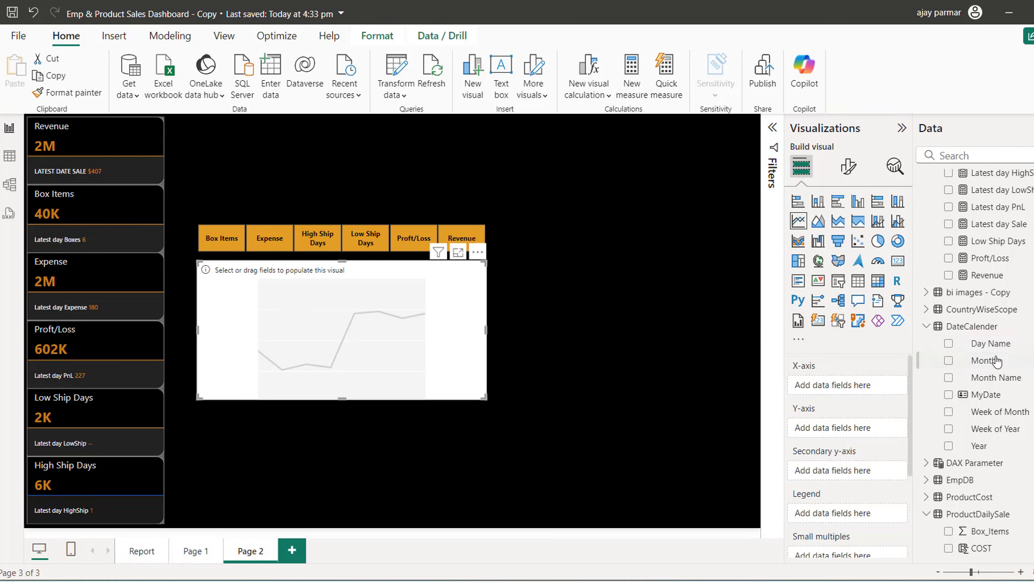
left_click_drag(996, 380, 827, 387)
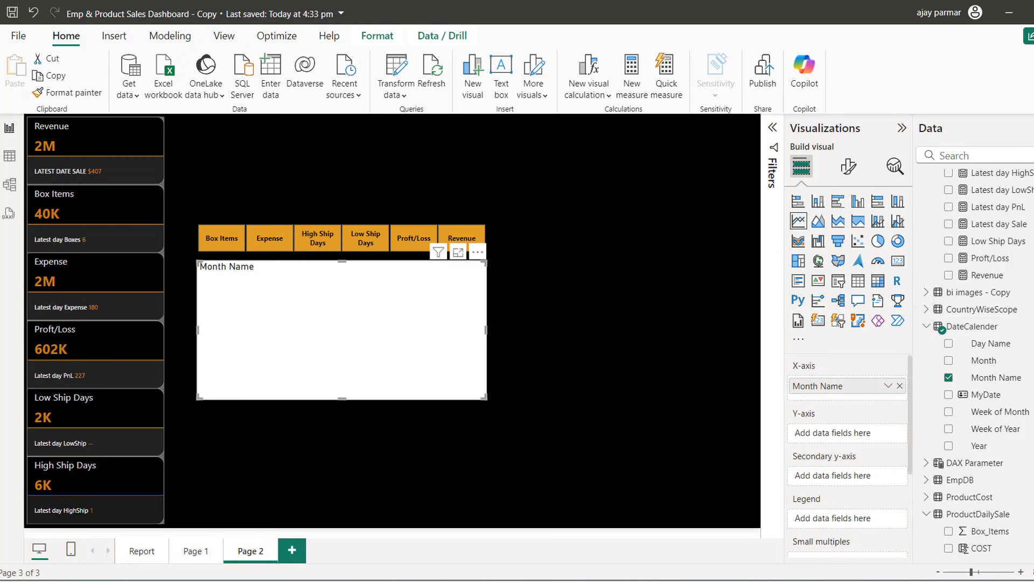
Step: Add the _dax2 measures Box Items, Expense, High Ship Days, Low Ship Days, Proft/Loss and Revenue to the chart's Y-axis
scroll(974, 361, "up", 3)
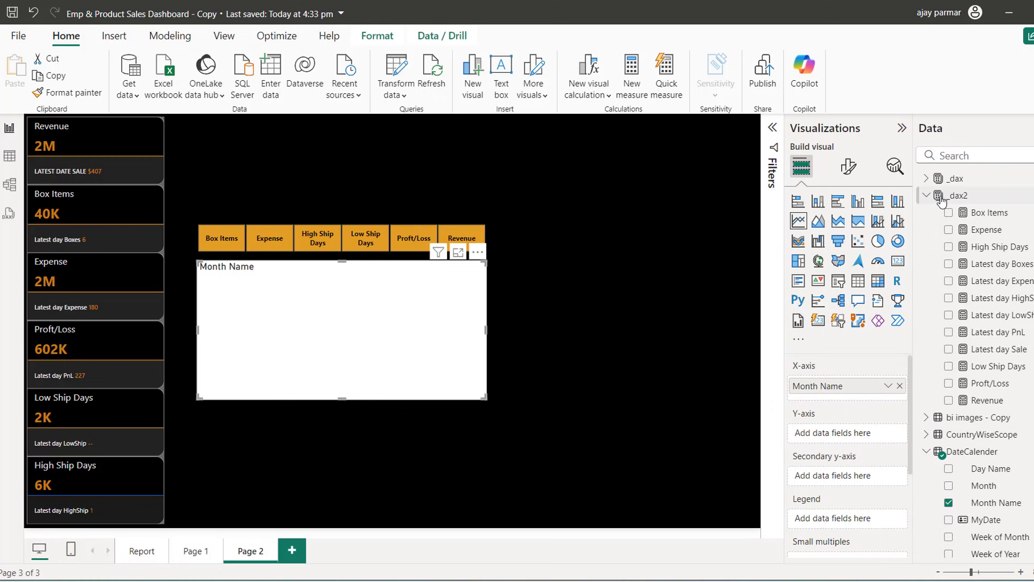
left_click_drag(996, 213, 849, 438)
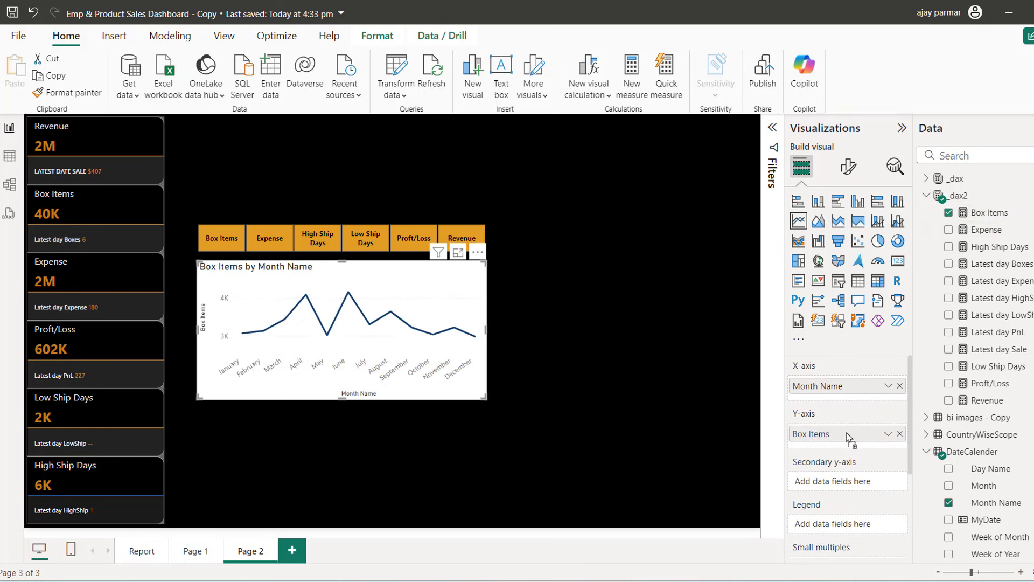
left_click(949, 230)
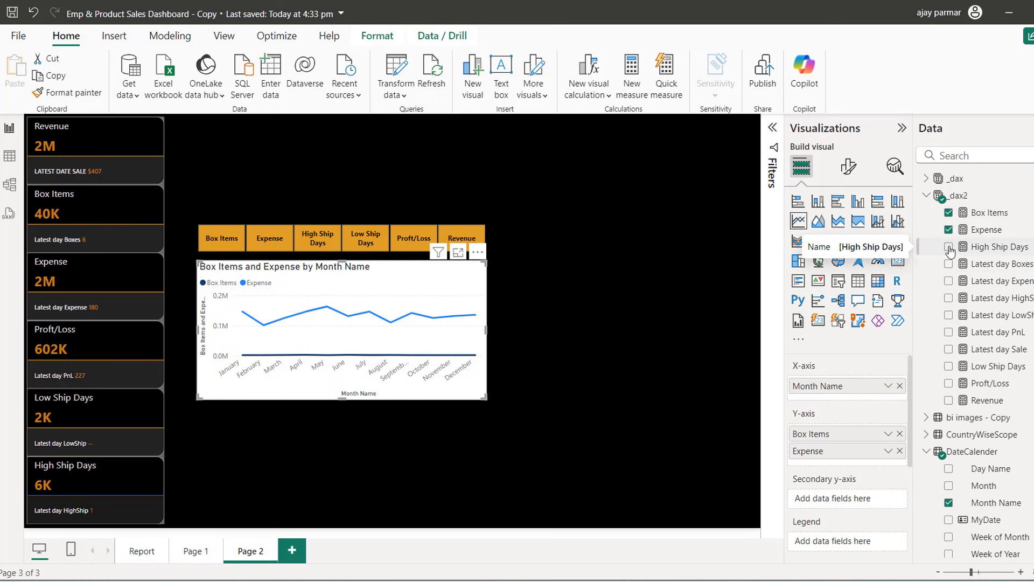
left_click(949, 248)
left_click(949, 264)
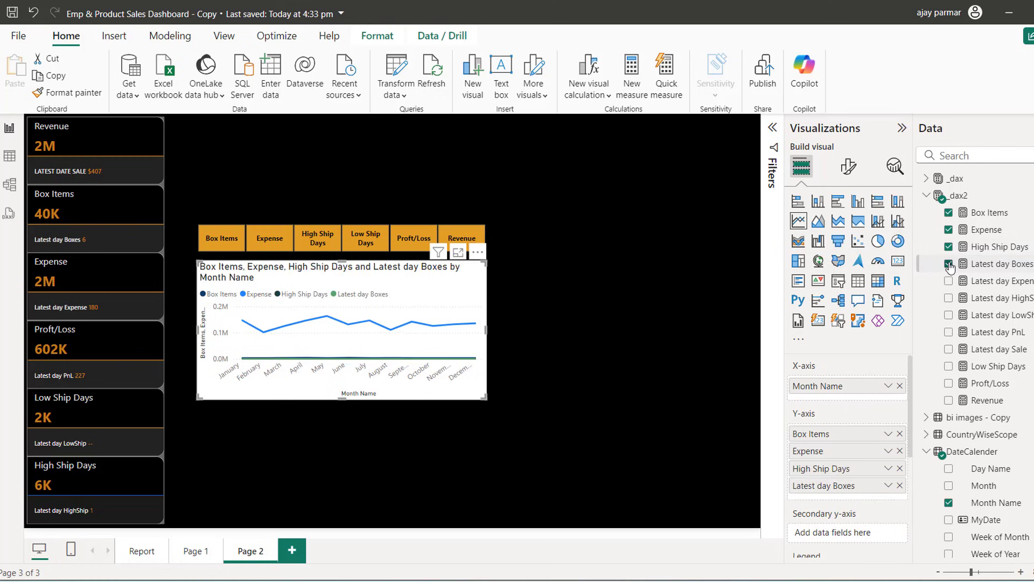
left_click(949, 265)
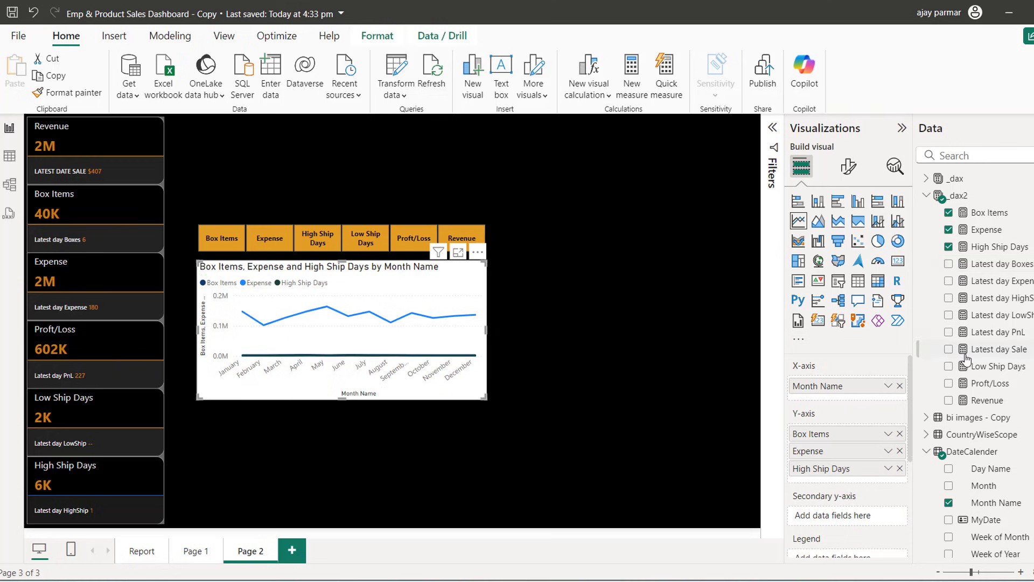
left_click(949, 366)
left_click(949, 383)
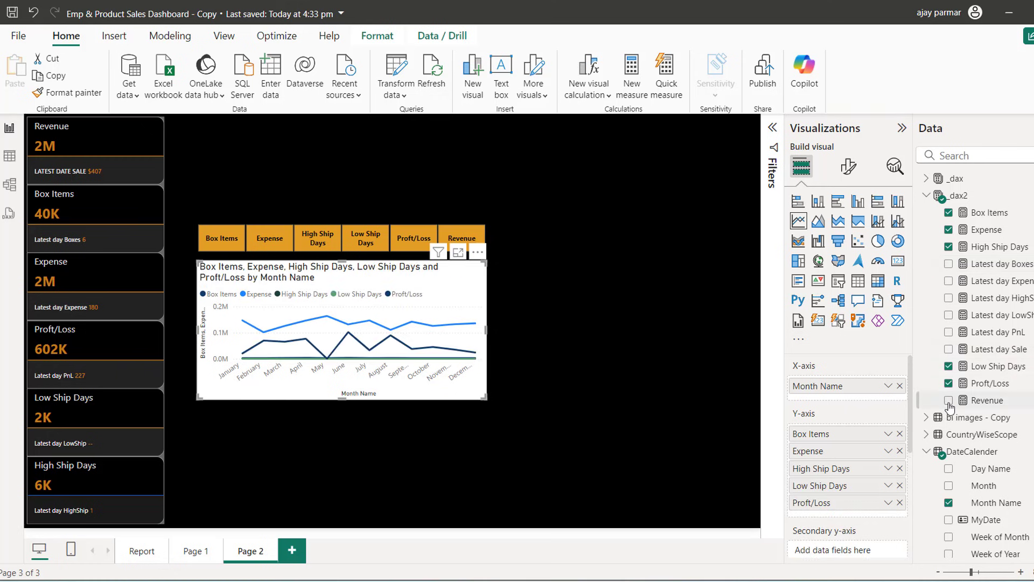
left_click(949, 402)
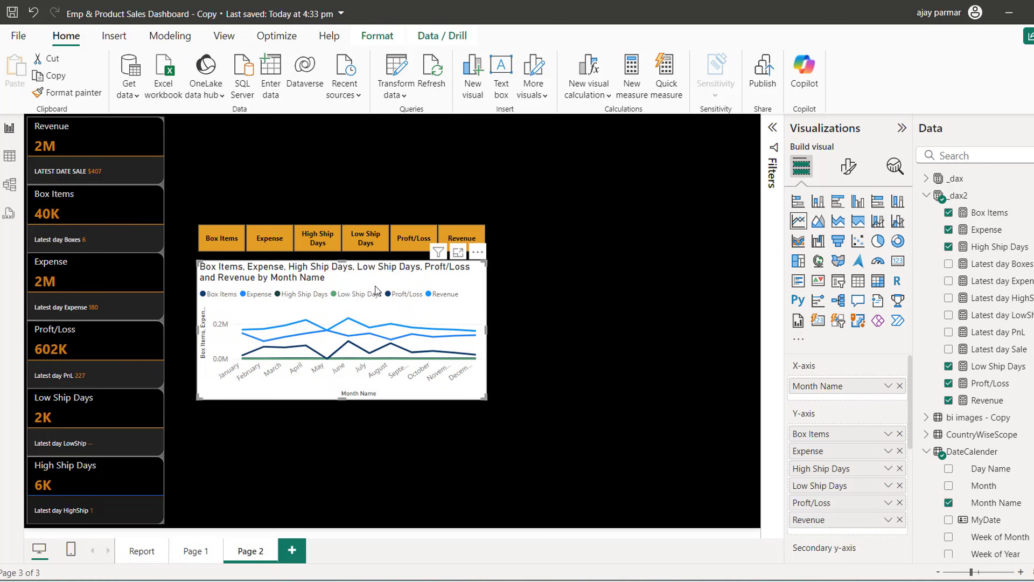
Step: Check whether the Box Items, Expense and High Ship Days slicer tiles change the line chart, and highlight its Revenue series
left_click(217, 243)
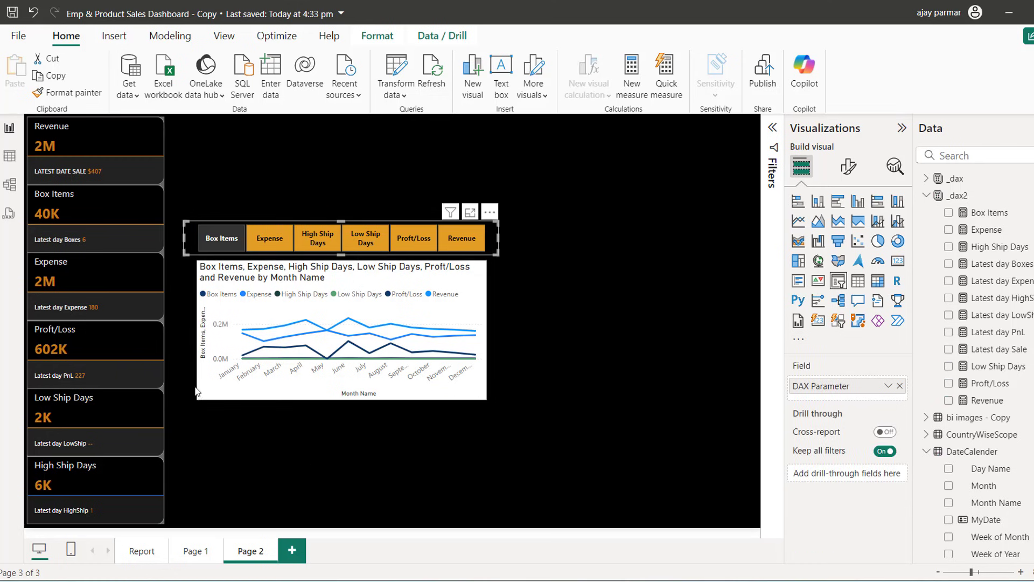
left_click(271, 249)
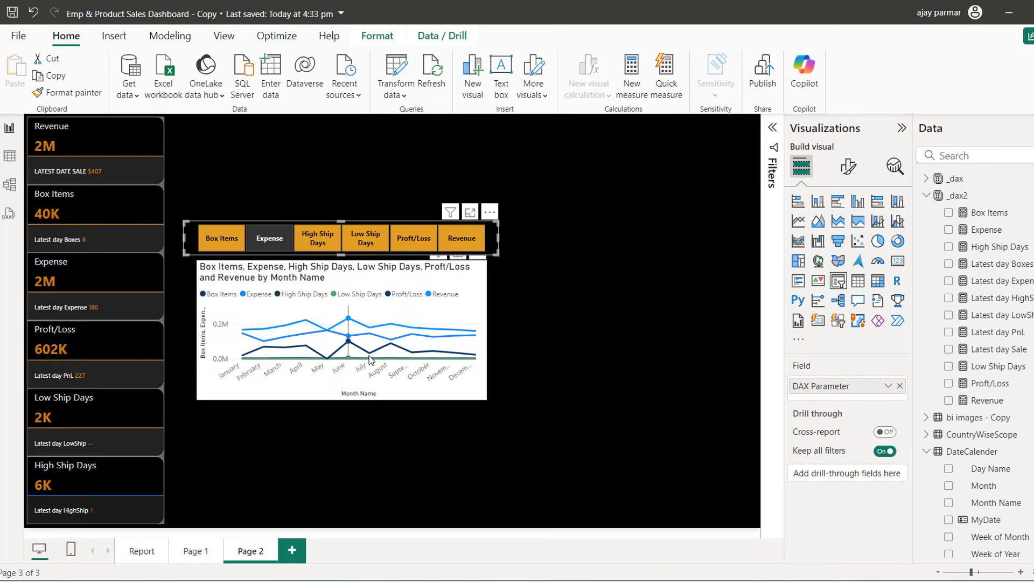
left_click(331, 243)
left_click(455, 294)
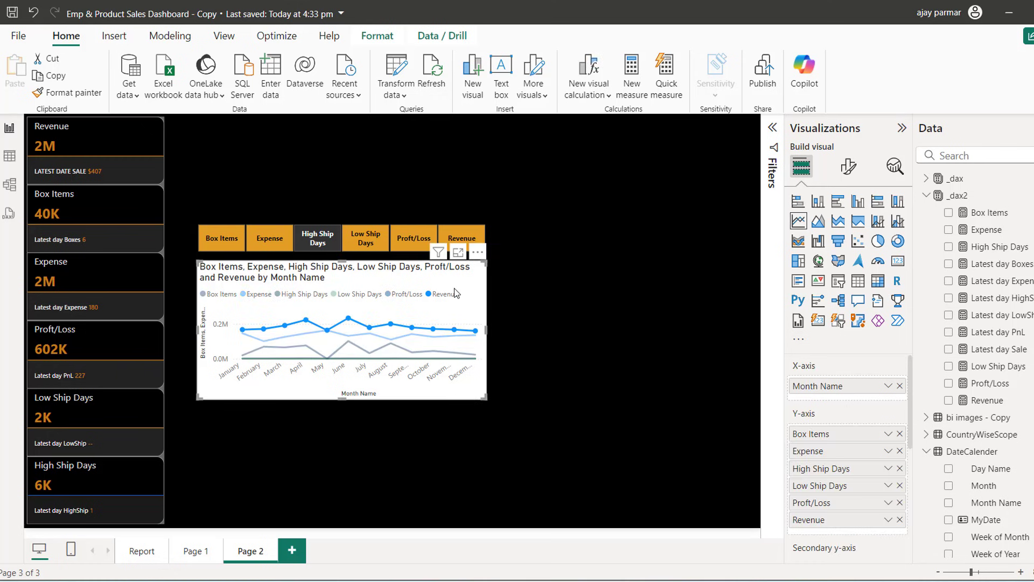
Step: Remove all six individual measures from the line chart's Y-axis
left_click(899, 433)
left_click(899, 434)
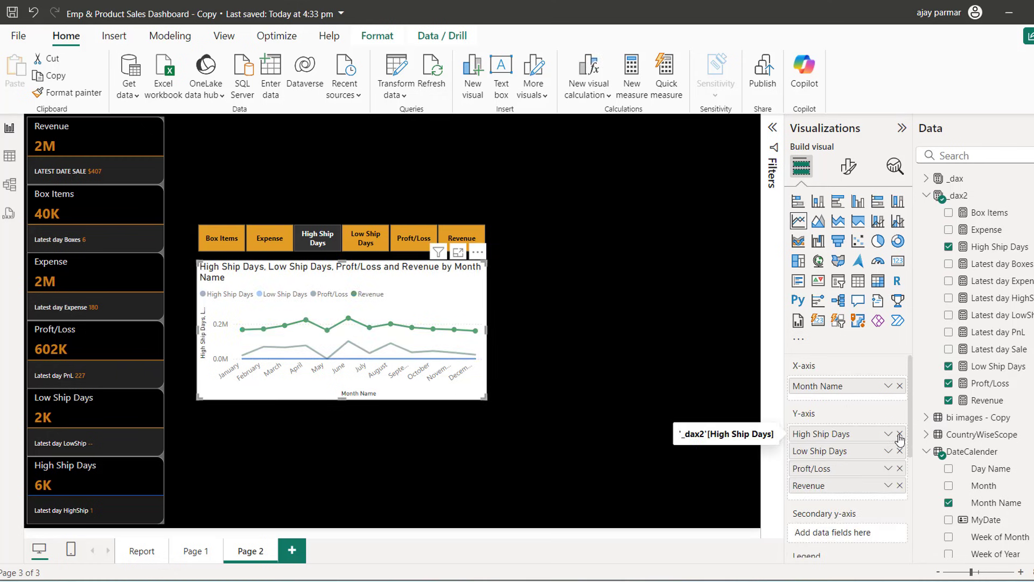
left_click(899, 434)
left_click(899, 433)
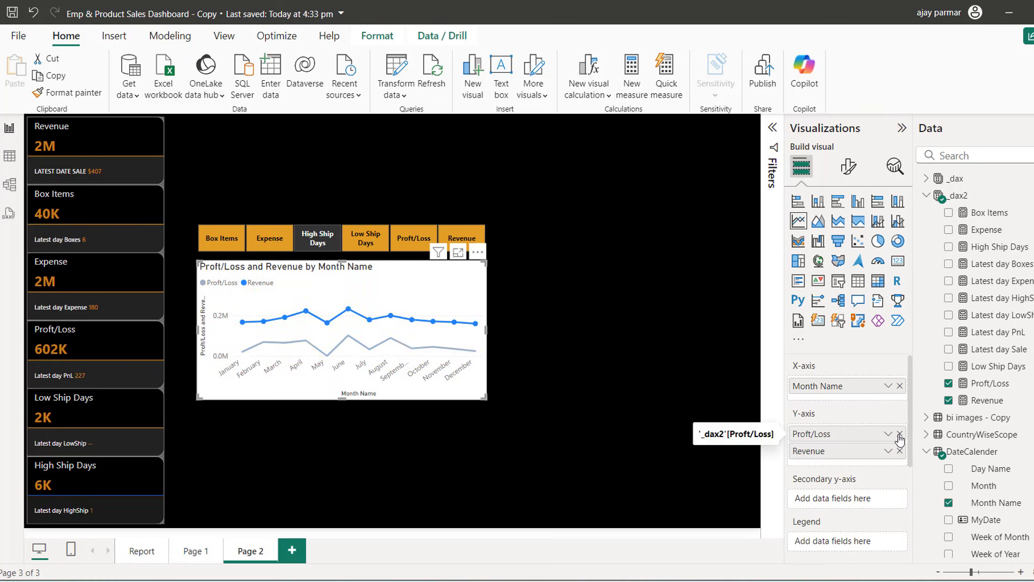
left_click(900, 434)
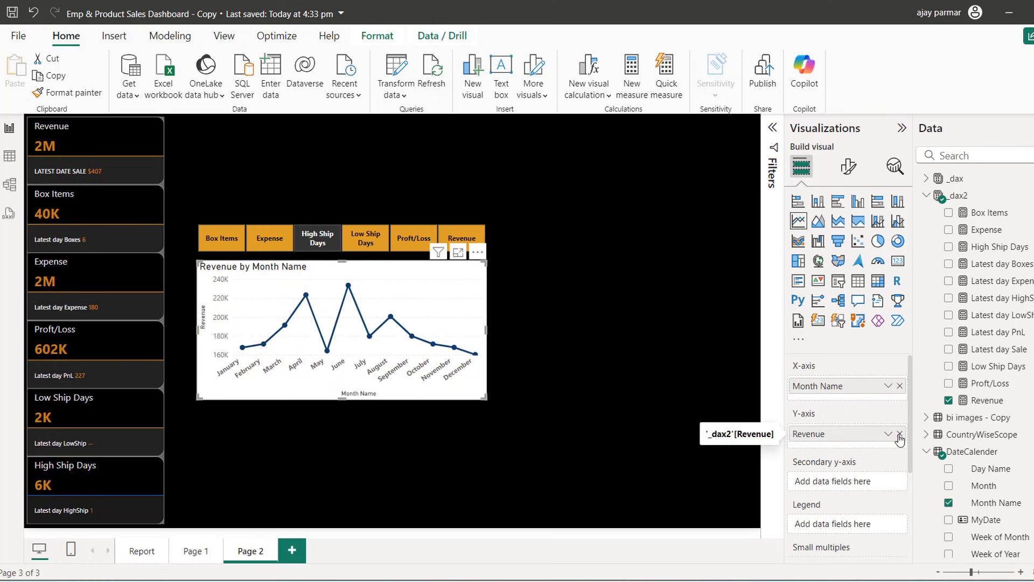
left_click(900, 434)
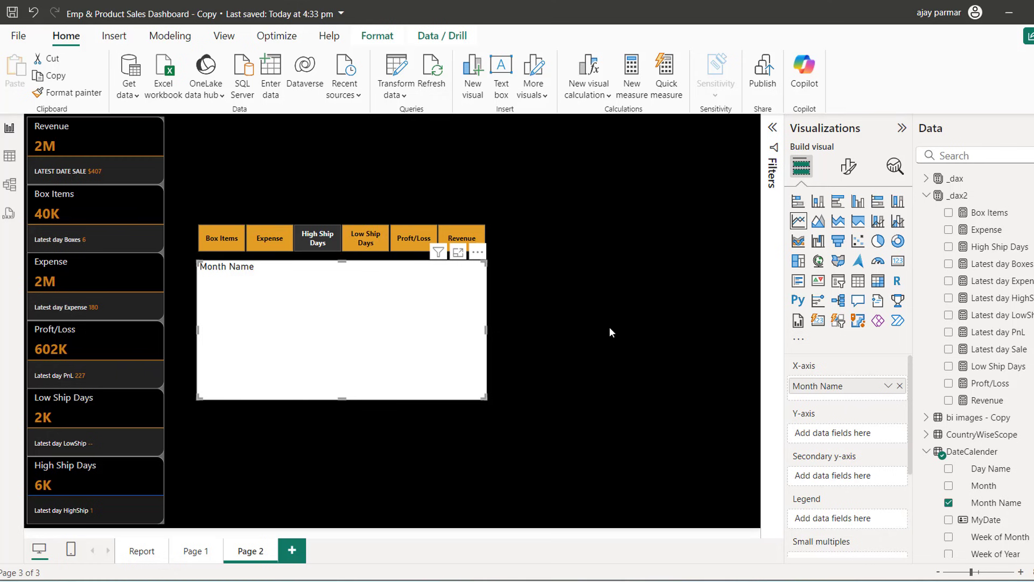
Step: Put the DAX Parameter field on the line chart's Y-axis
left_click(927, 451)
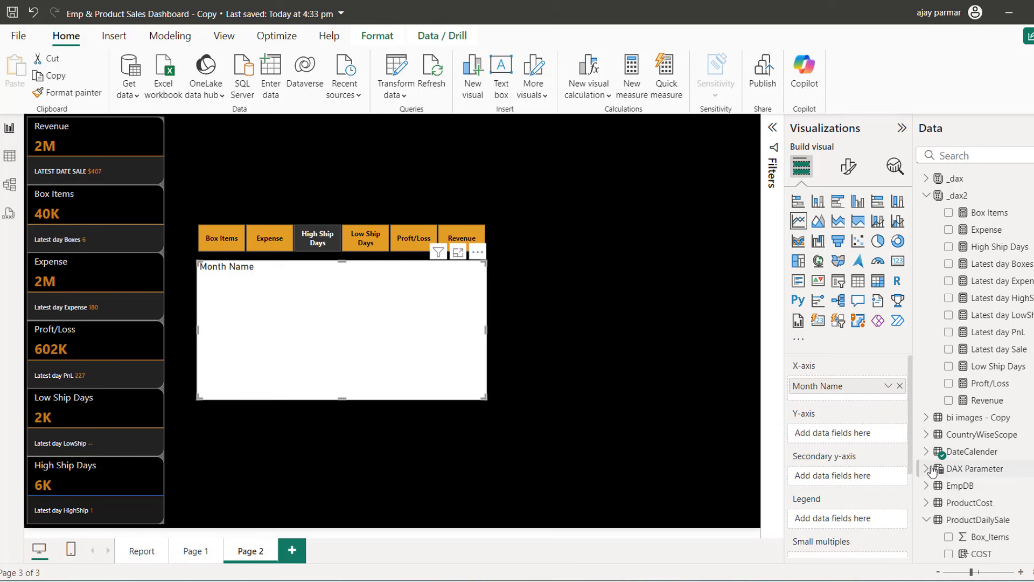
left_click(927, 468)
left_click_drag(988, 486, 839, 439)
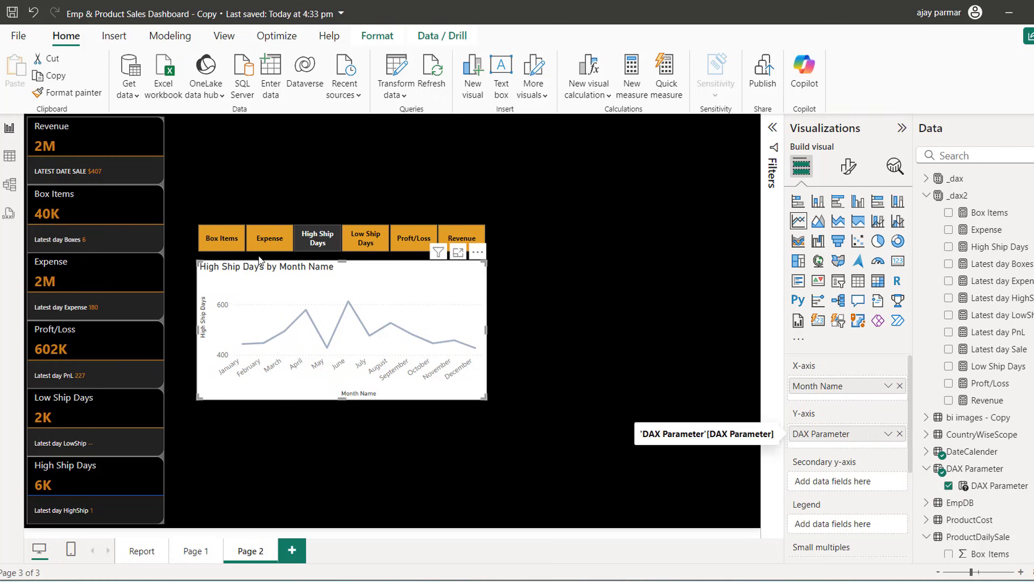
Step: Test the line chart with the Box Items, Expense, High Ship Days, Low Ship Days and Proft/Loss slicer tiles
left_click(229, 247)
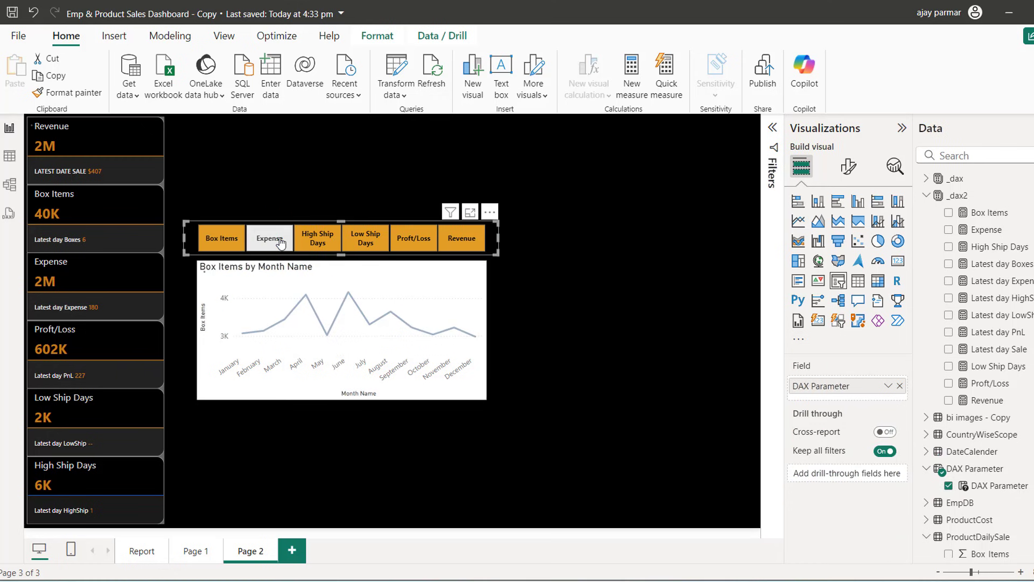
left_click(270, 240)
left_click(316, 240)
left_click(365, 238)
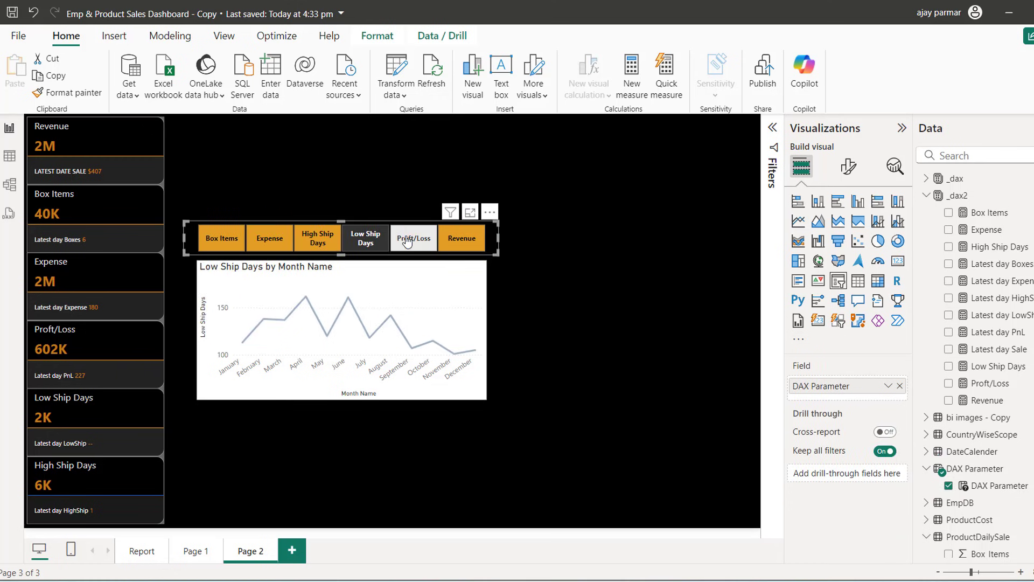
left_click(406, 240)
left_click(560, 308)
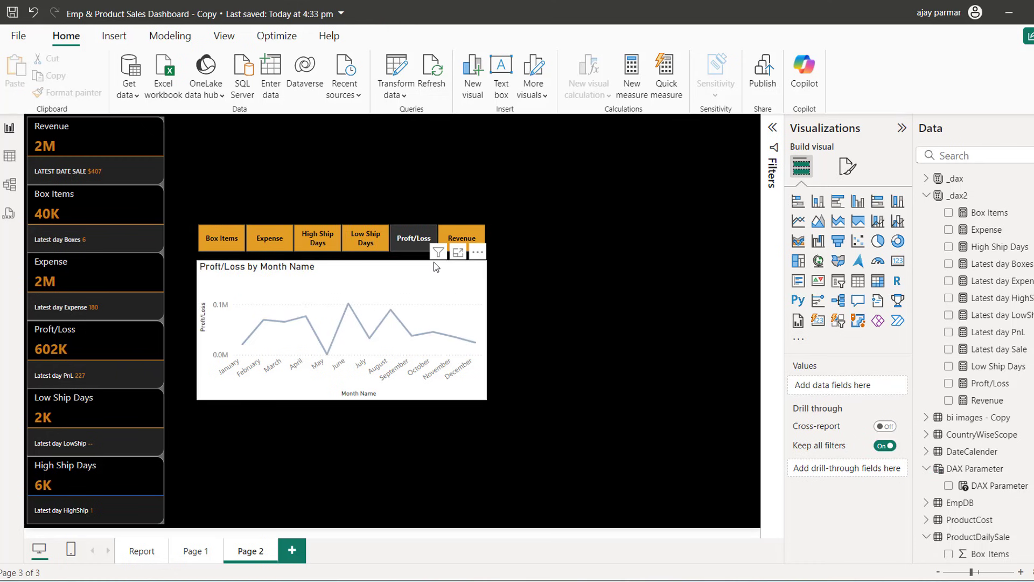
Step: Turn off the Y-axis title and the X-axis title of the line chart
left_click(411, 266)
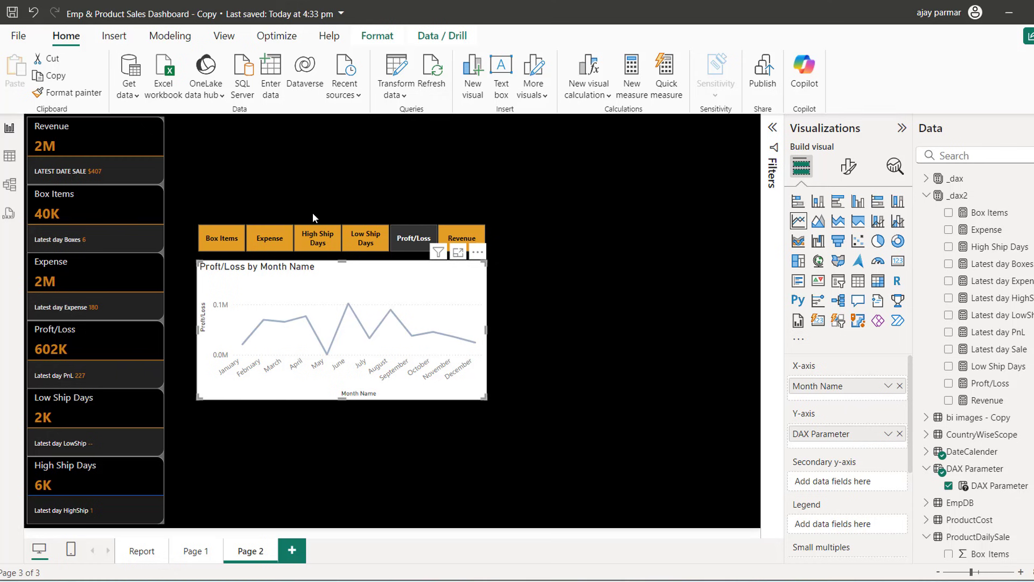
left_click(848, 167)
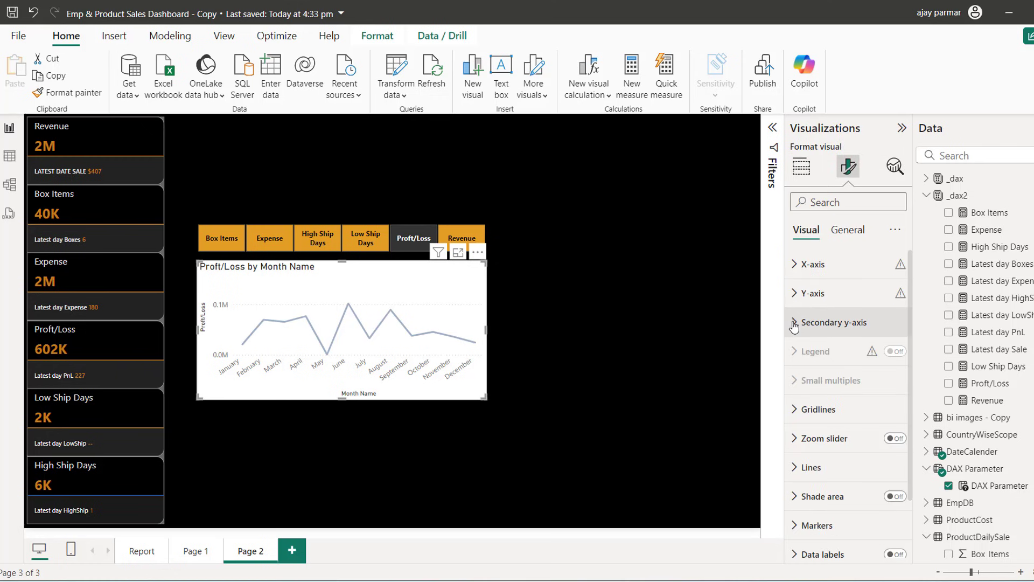
left_click(797, 294)
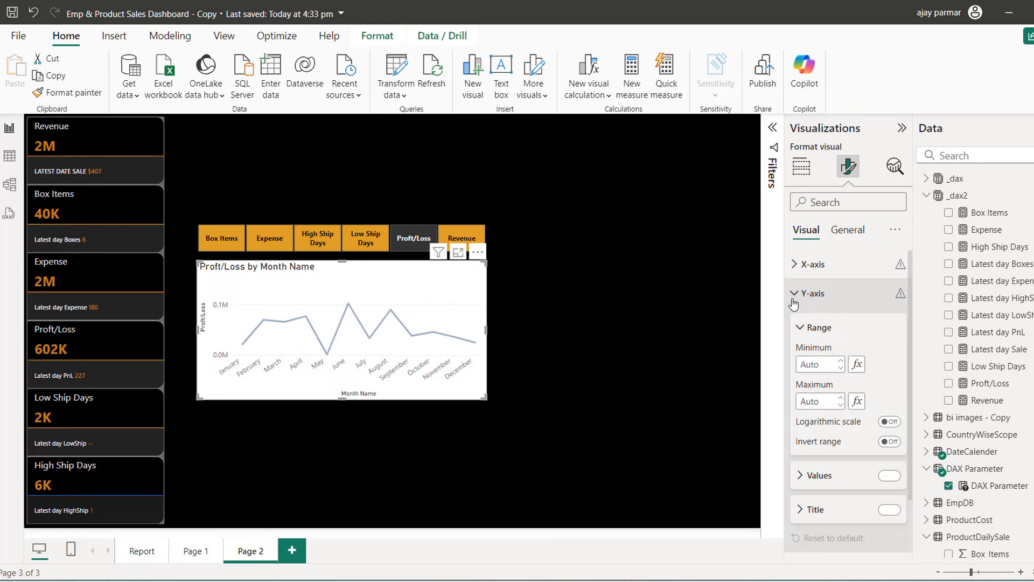
left_click(889, 509)
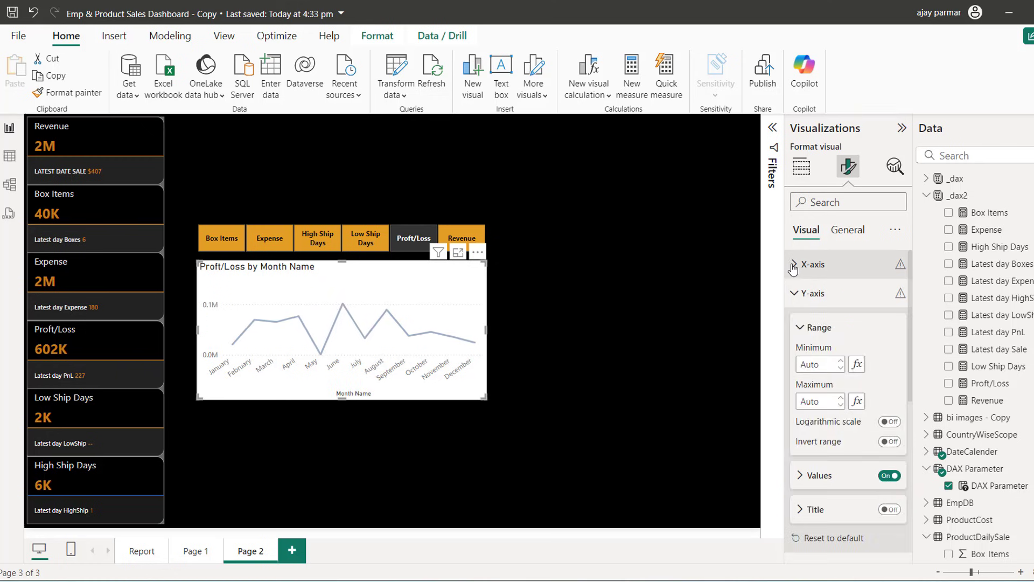
left_click(793, 265)
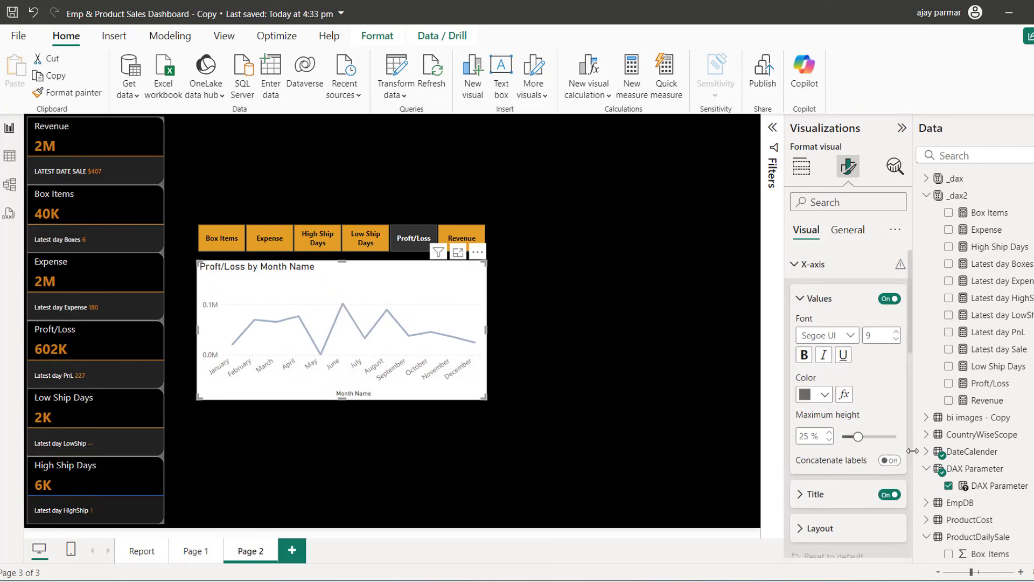
left_click(886, 495)
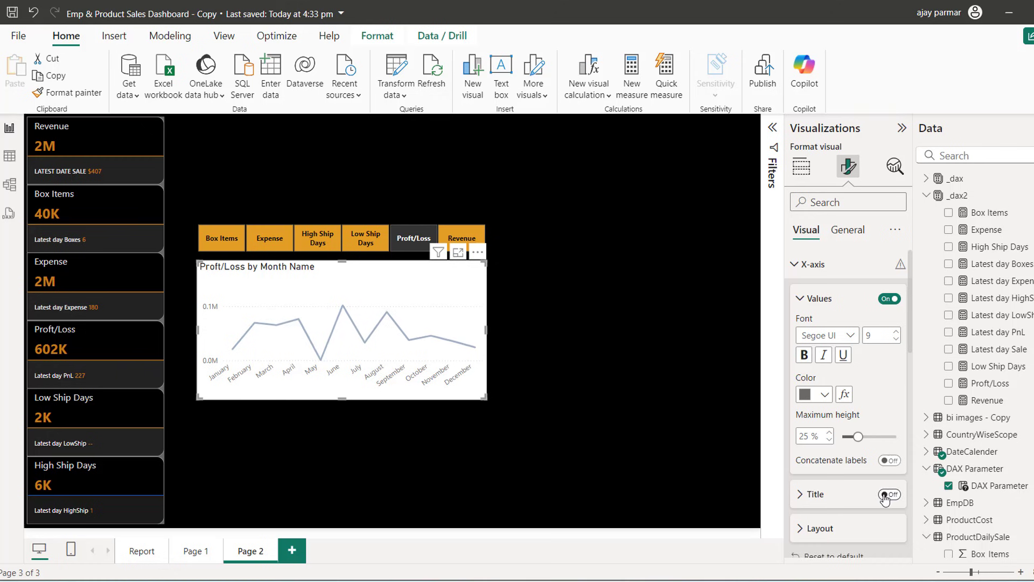
Step: Switch the line chart to Box Items with the slicer and turn off the chart's horizontal gridlines
left_click(217, 244)
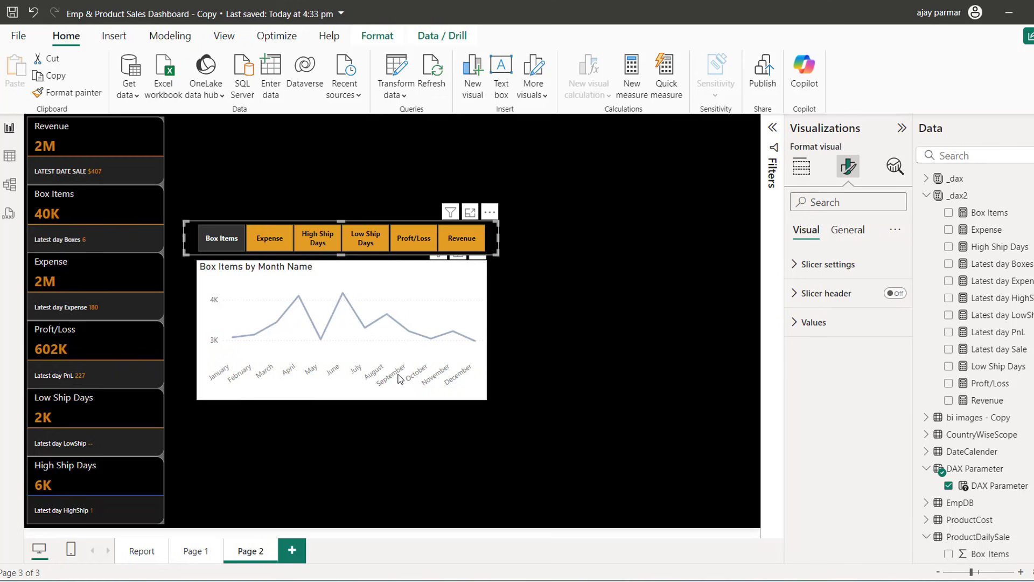
left_click(657, 344)
left_click(392, 279)
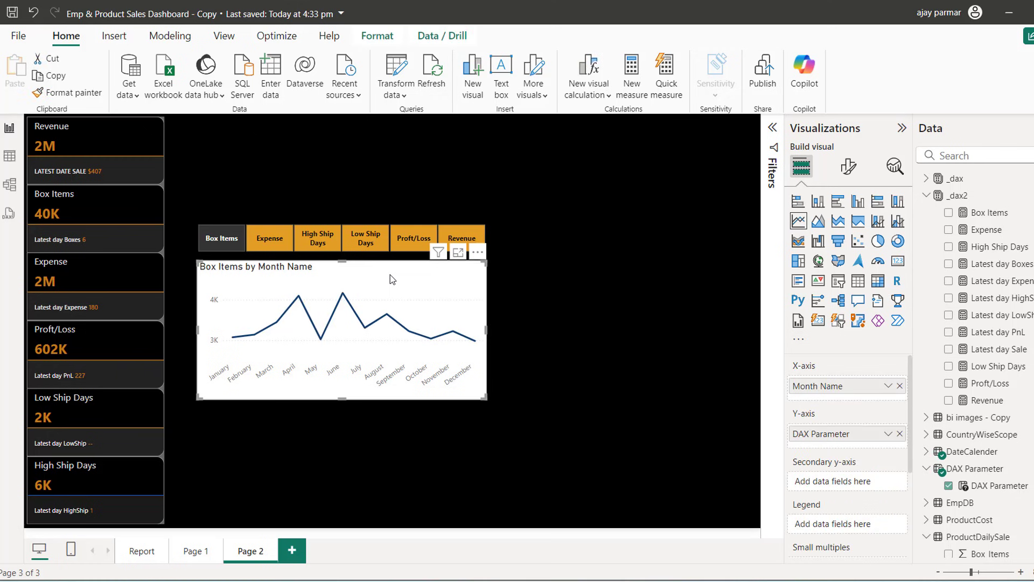
left_click(848, 167)
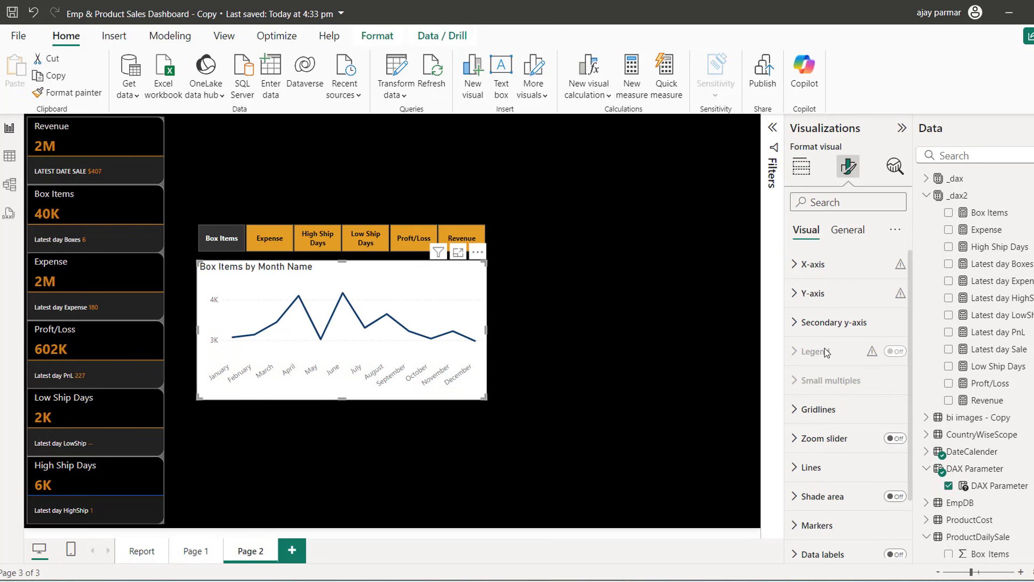
left_click(794, 410)
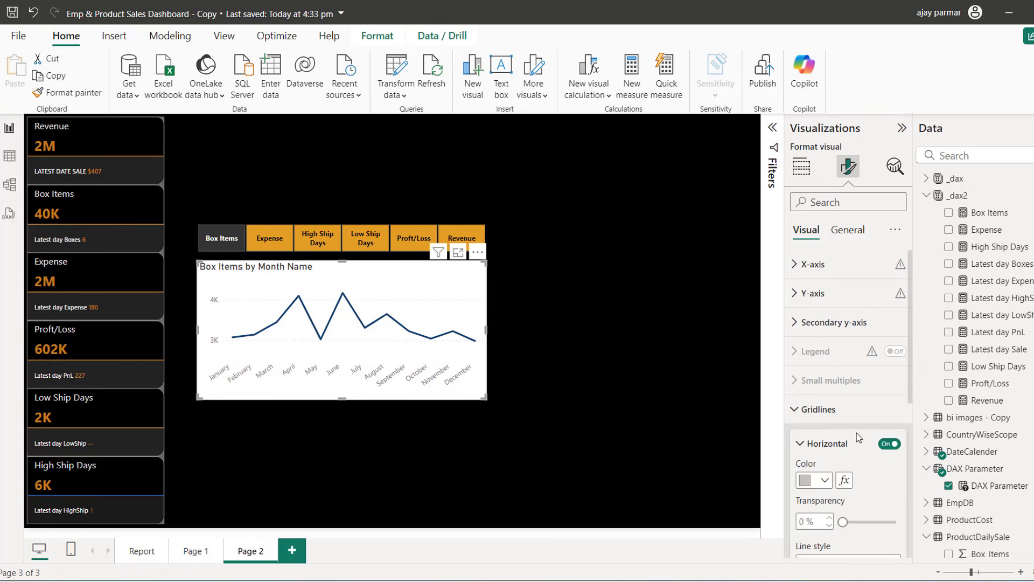
left_click(886, 445)
left_click(795, 411)
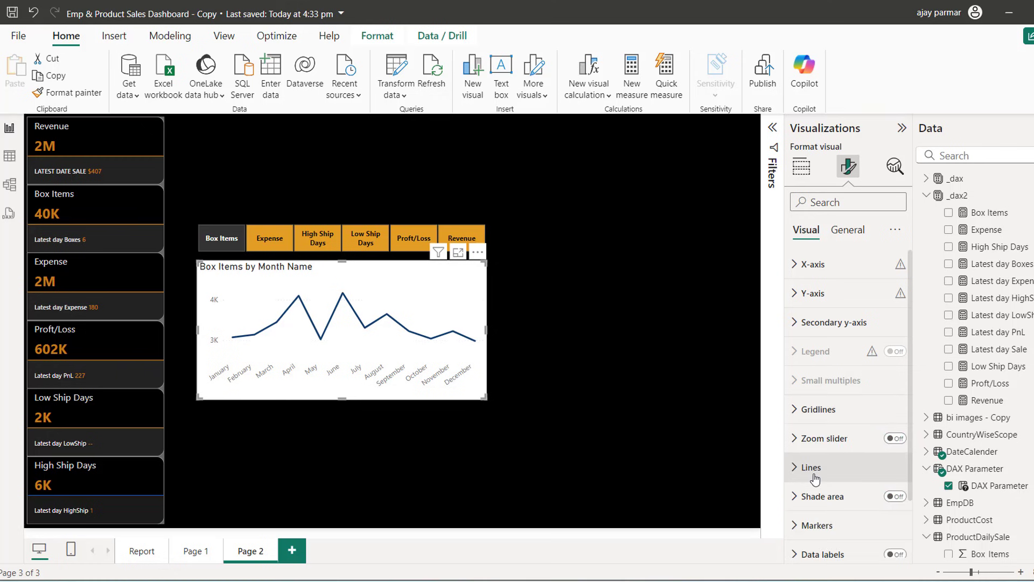
Step: Set the line chart's background color to black
left_click(849, 231)
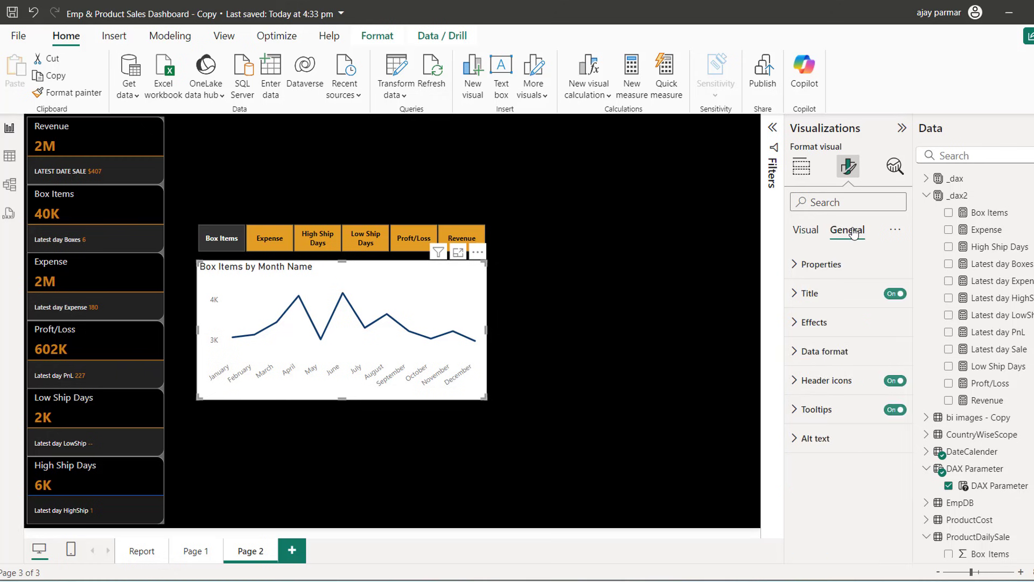
left_click(797, 323)
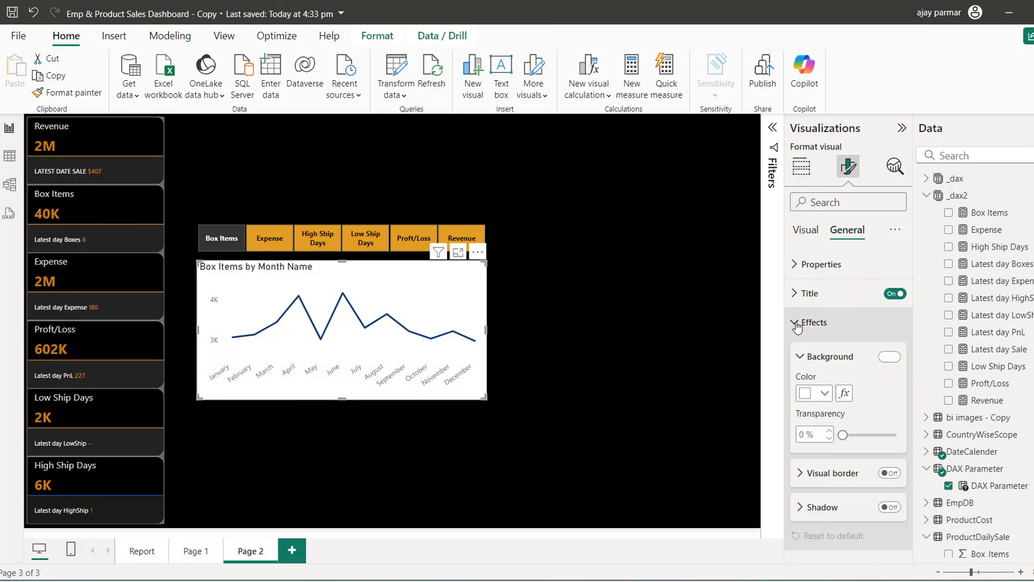
left_click(833, 395)
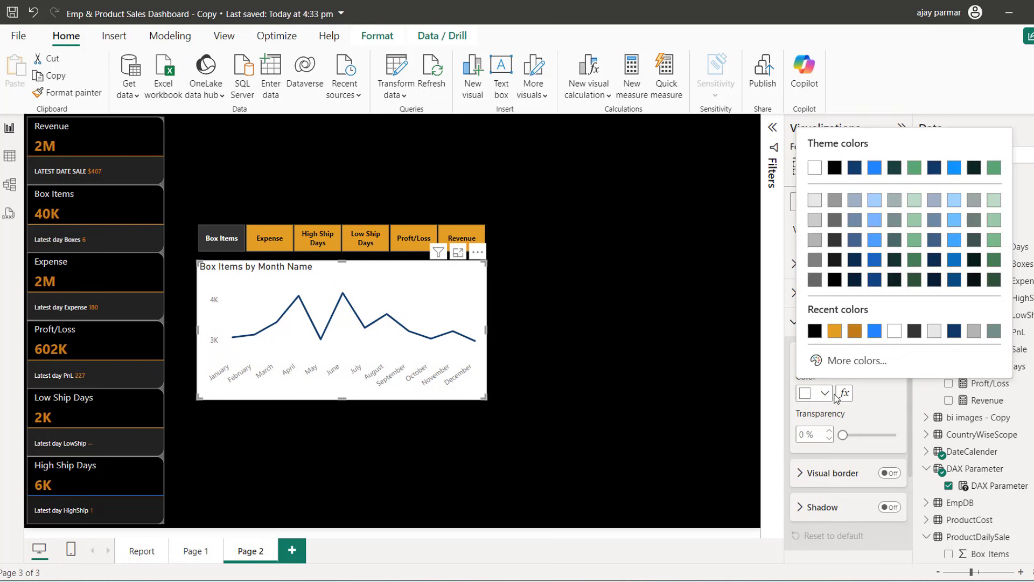
left_click(815, 331)
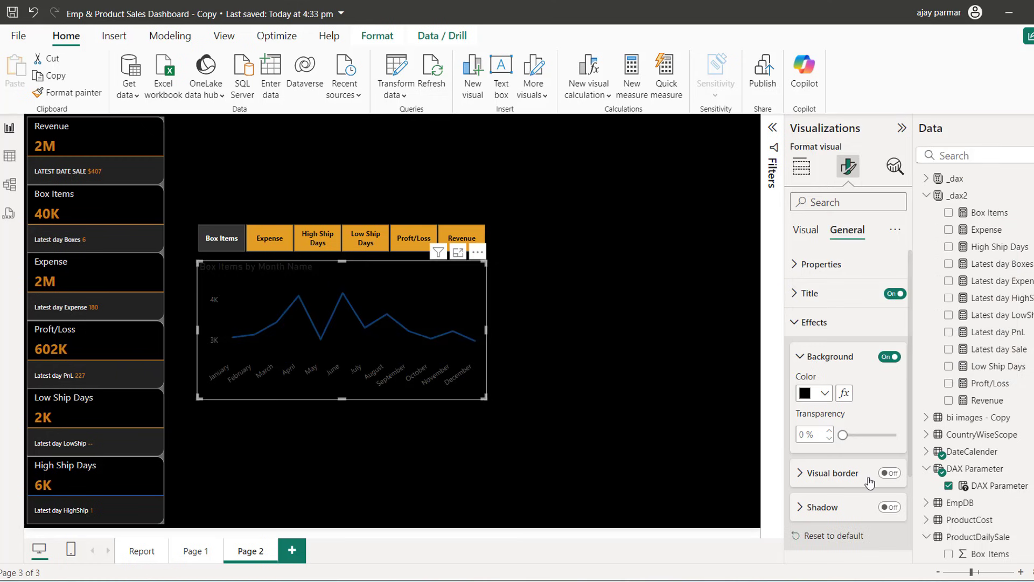
Step: Add a white visual border to the line chart with 5 px rounded corners and 2 px width
left_click(894, 475)
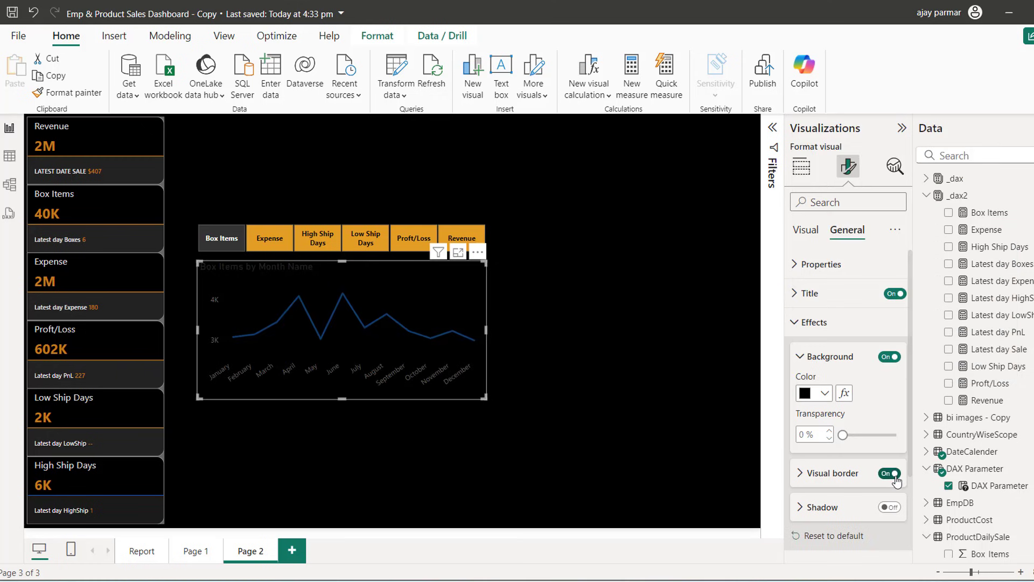
left_click(801, 474)
left_click(825, 510)
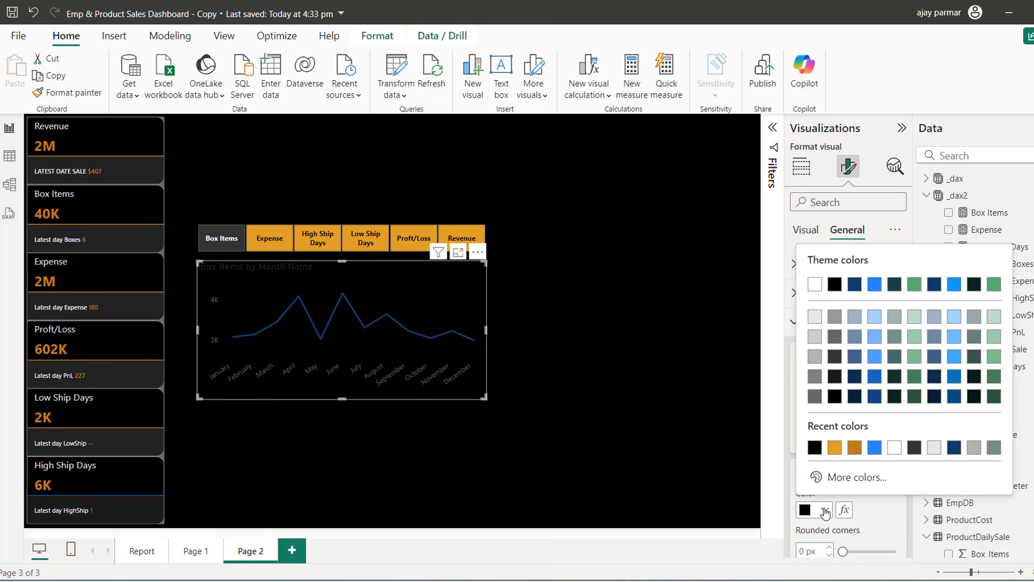
left_click(815, 287)
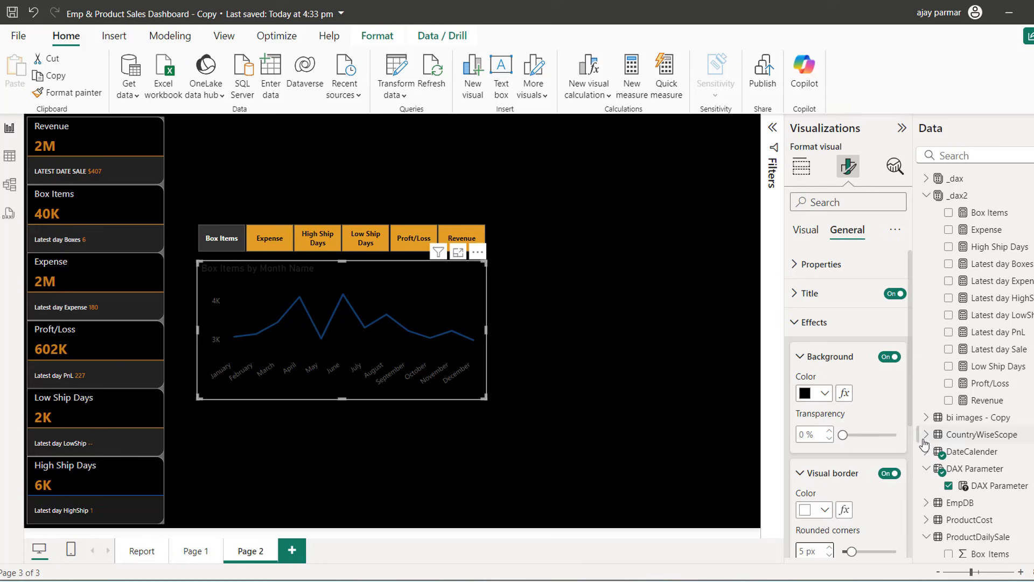
left_click_drag(910, 402, 910, 488)
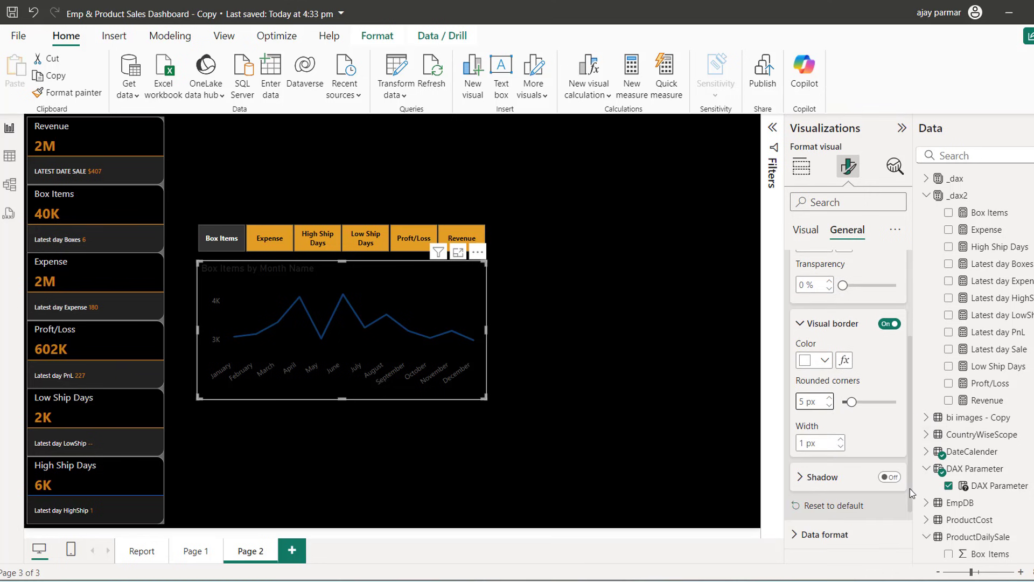
left_click(839, 443)
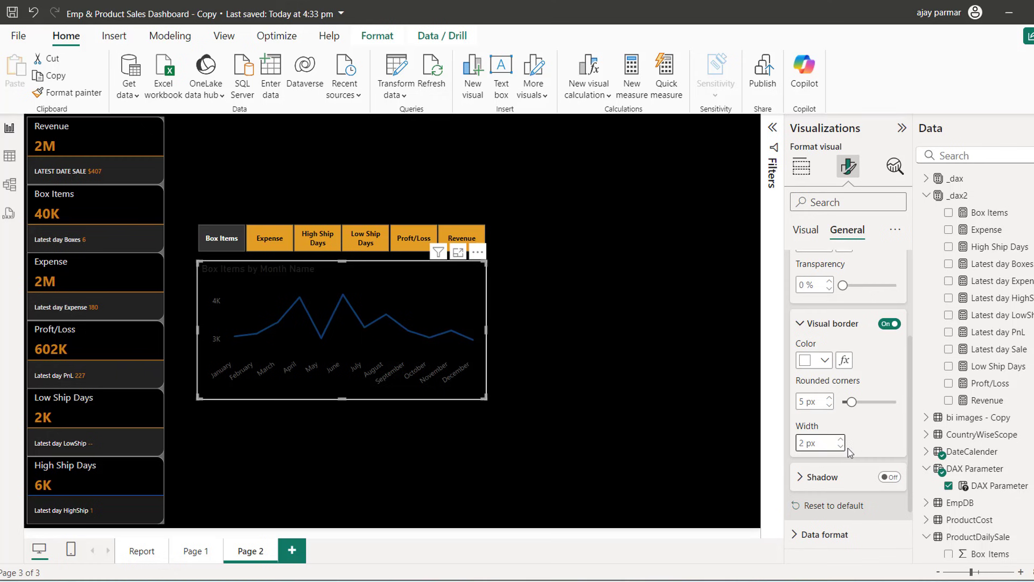
Step: Set the color of the line chart's secondary Y-axis values to white
left_click(806, 231)
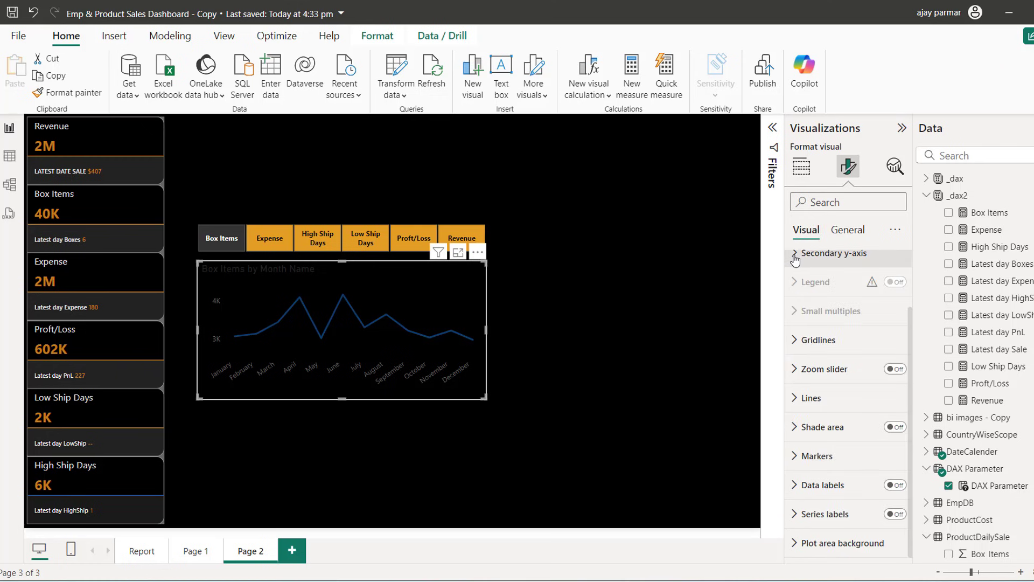
left_click(795, 256)
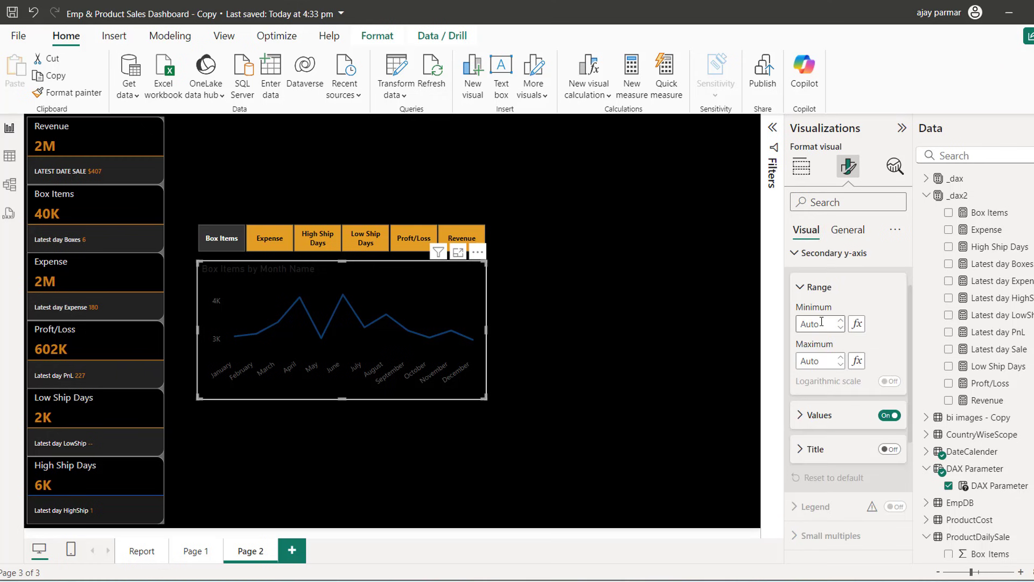
left_click(801, 417)
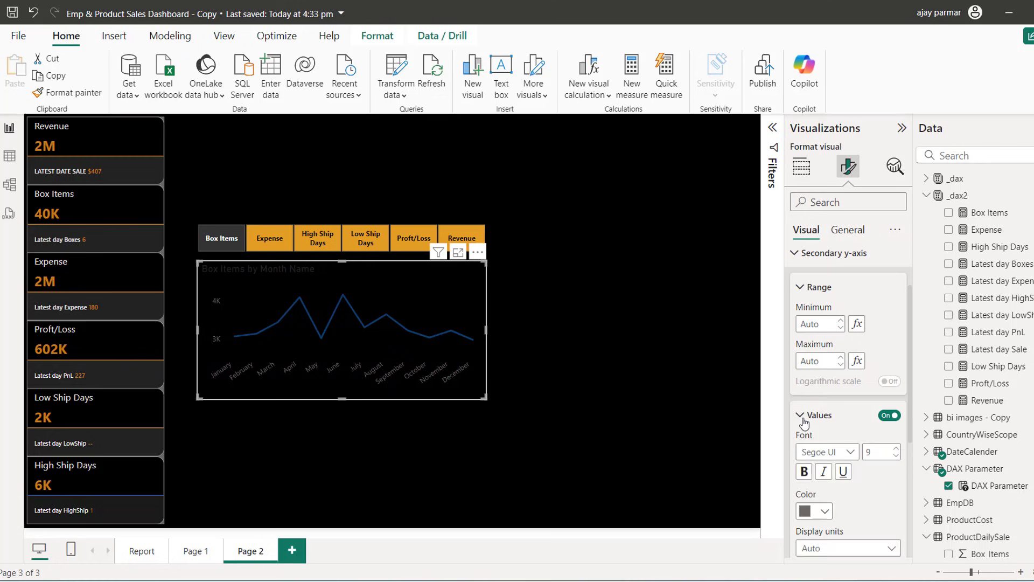
left_click(825, 512)
left_click(817, 287)
left_click(842, 472)
scroll(910, 366, "up", 1)
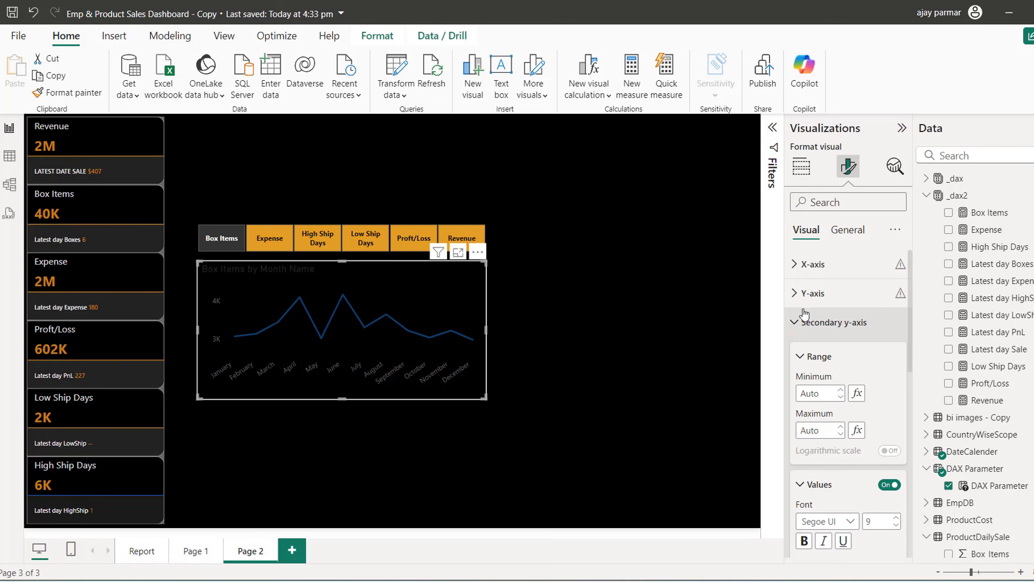
left_click(798, 325)
Step: Set the color of the line chart's Y-axis values to white
left_click(794, 294)
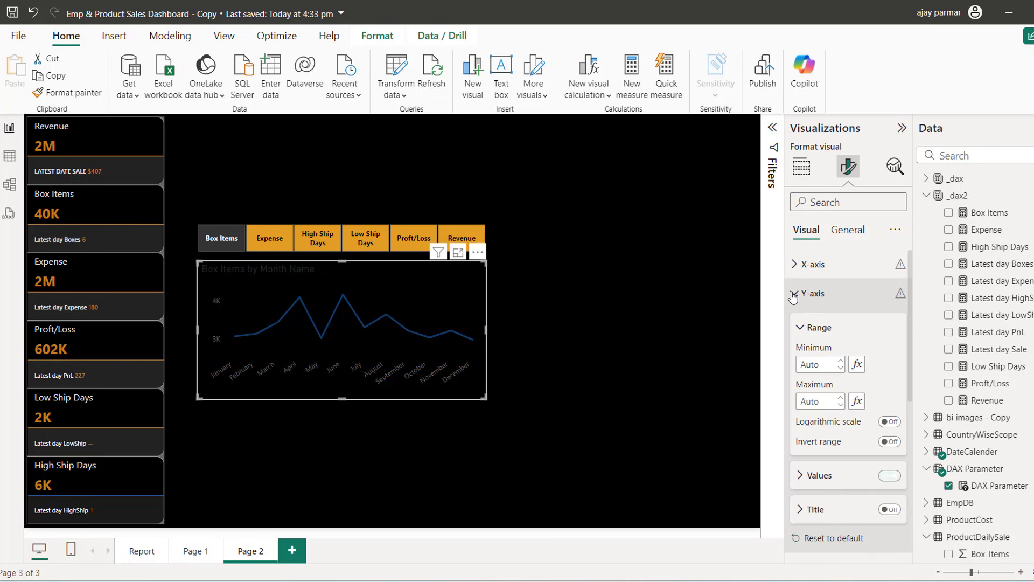
left_click(800, 476)
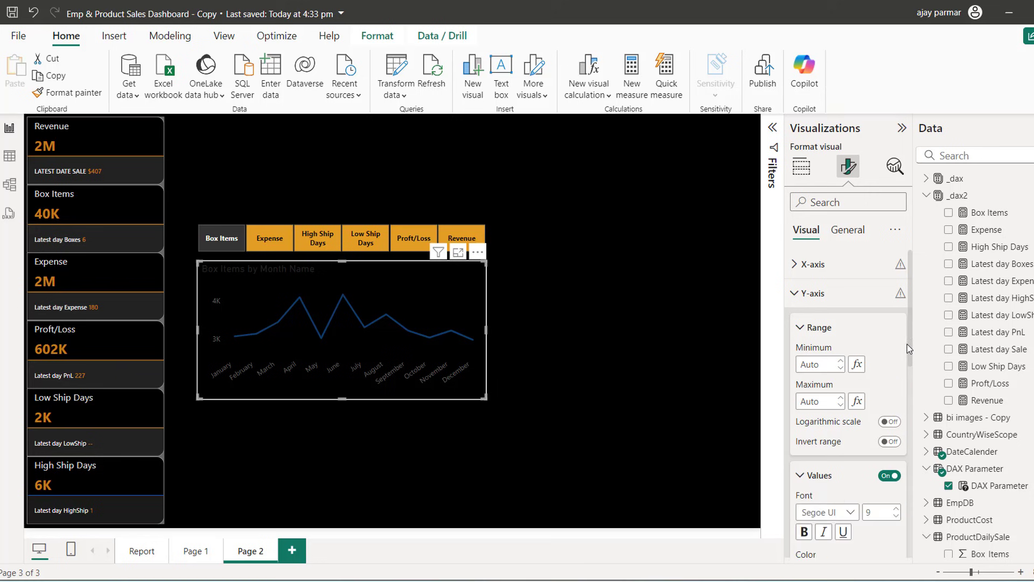
scroll(910, 379, "down", 5)
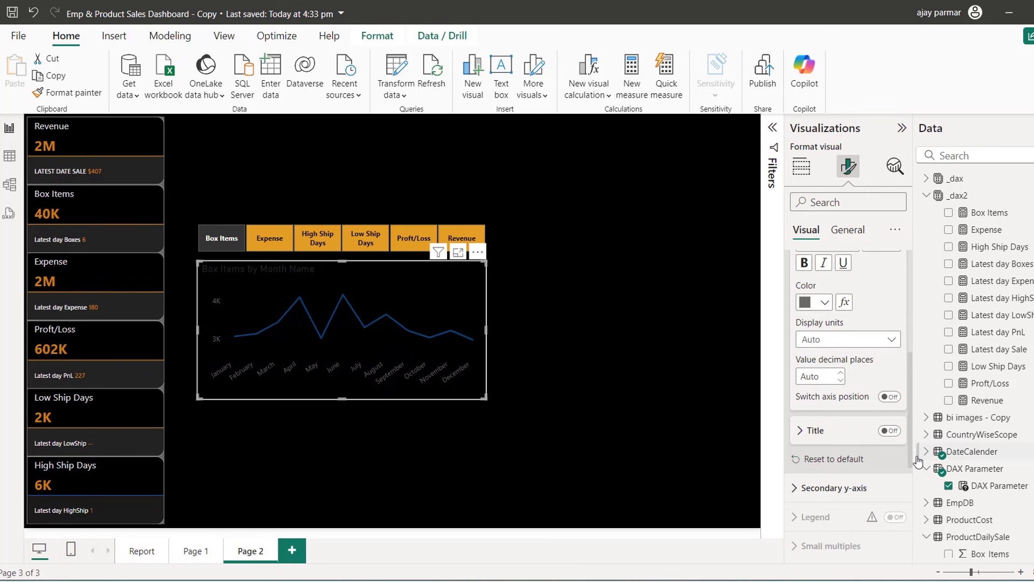
scroll(832, 364, "up", 1)
left_click(825, 362)
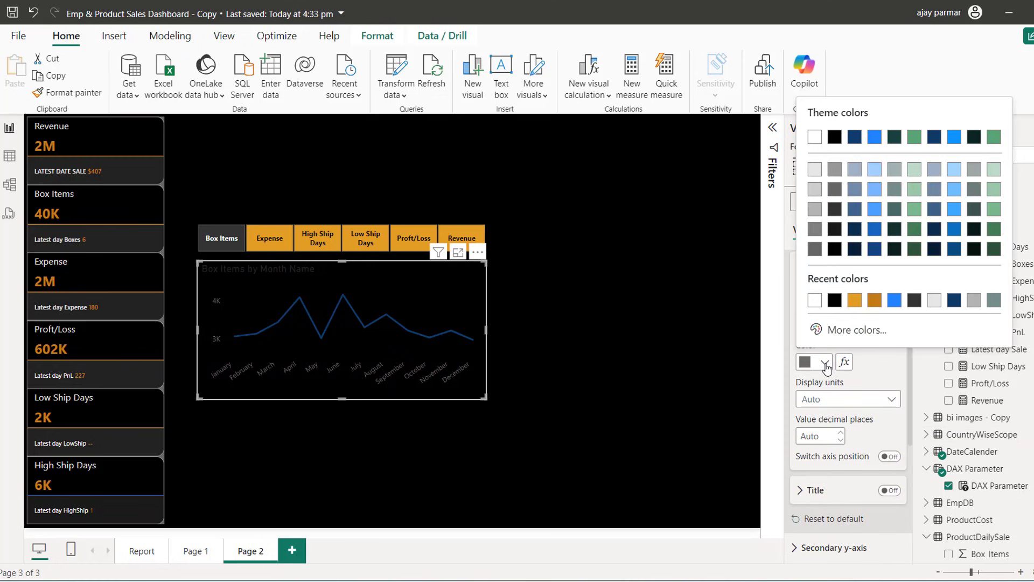
left_click(813, 298)
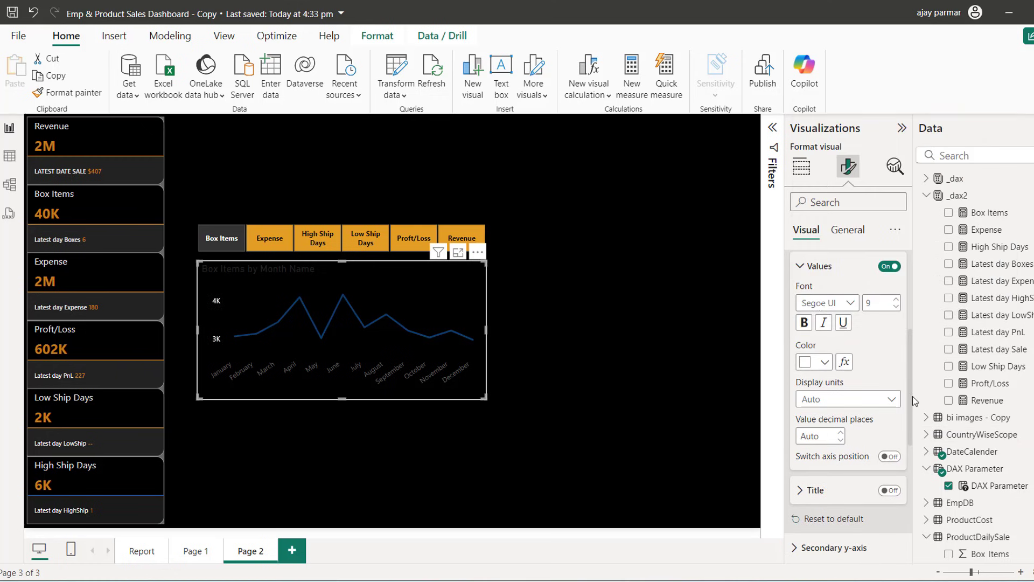
Step: Color the line chart's X-axis values white and set the value font size to 8 on both the X-axis and Y-axis
scroll(907, 372, "up", 2)
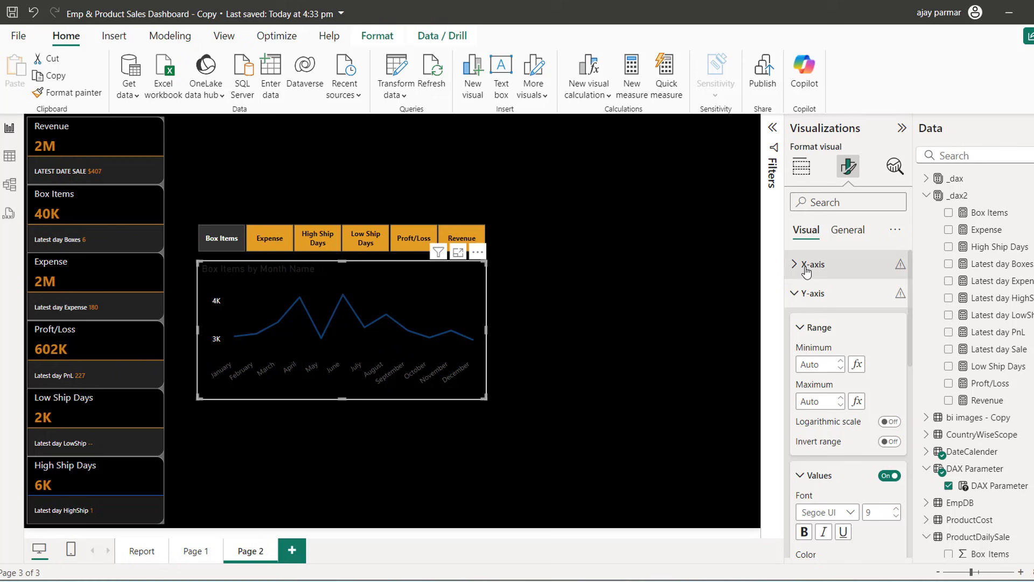
left_click(797, 269)
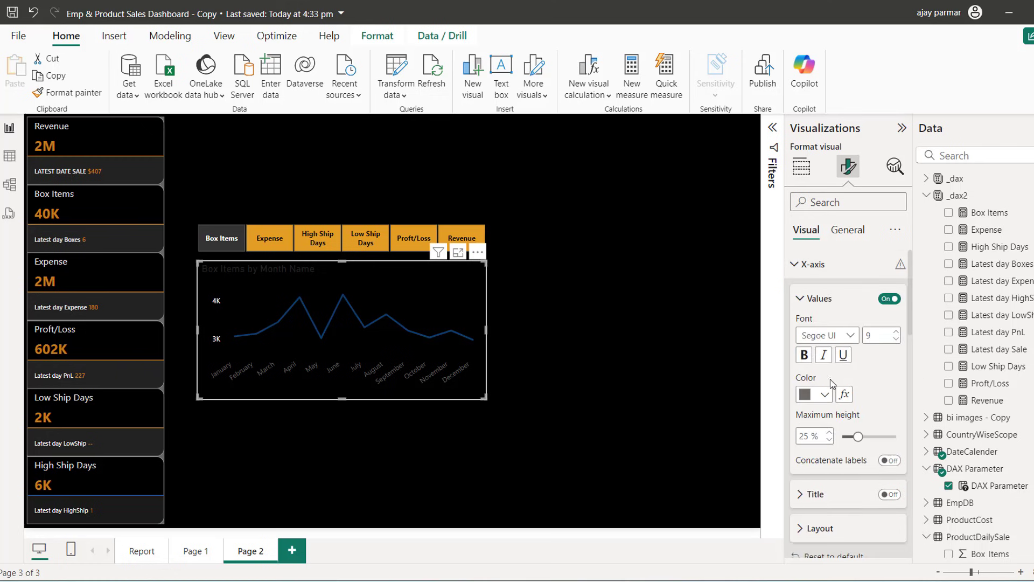
left_click(826, 397)
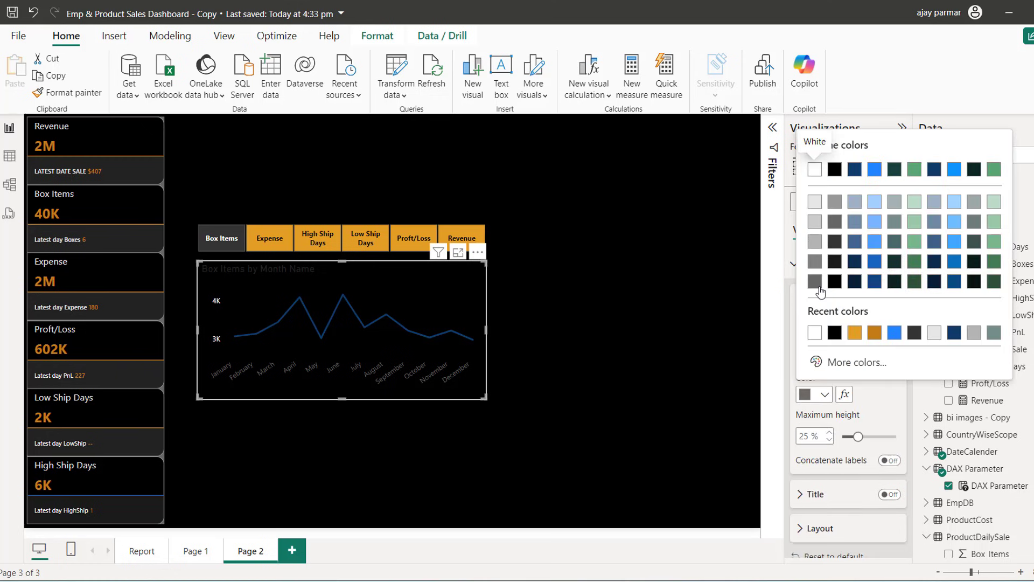
left_click(813, 335)
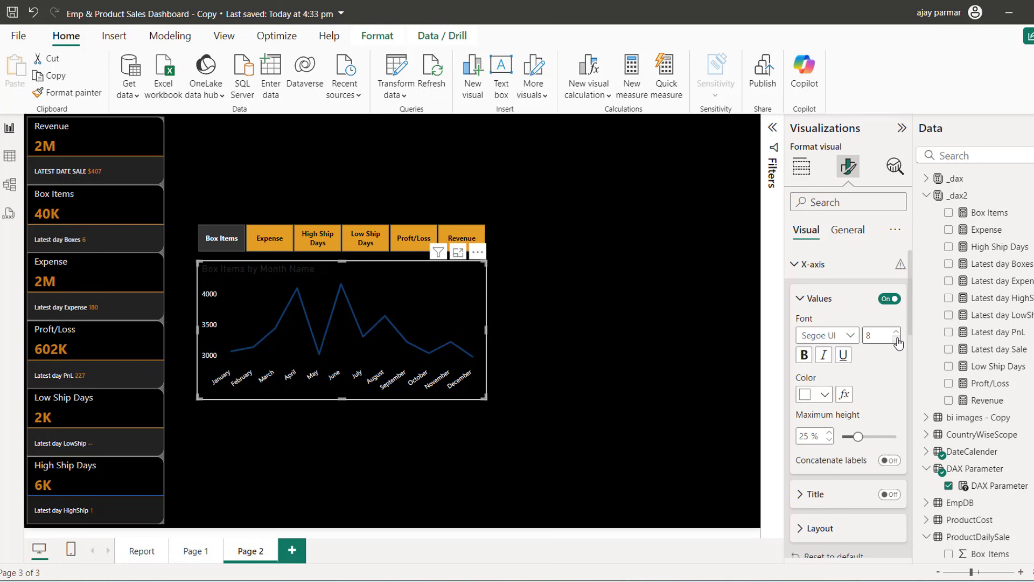
left_click(795, 264)
left_click(795, 294)
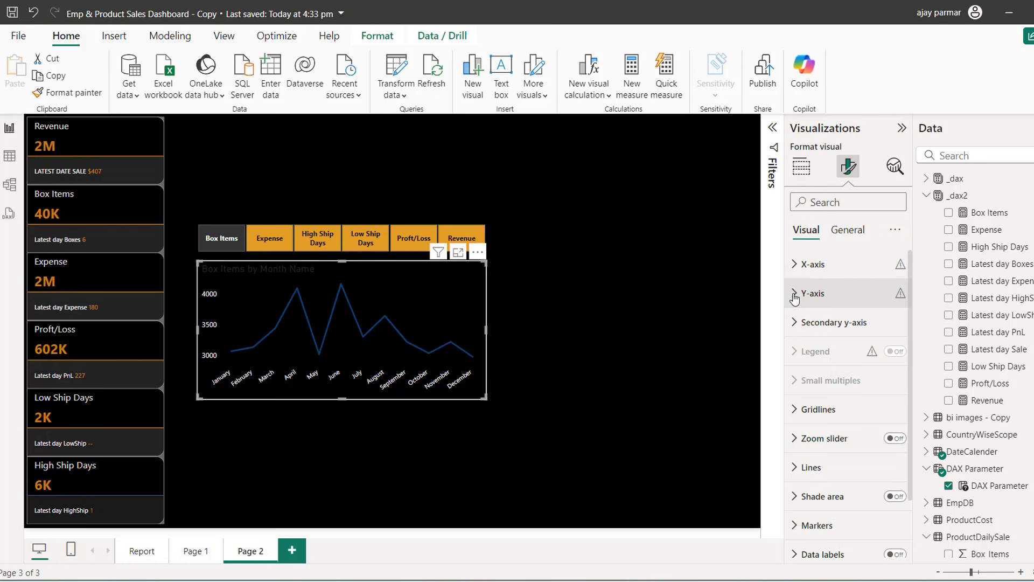
left_click(795, 294)
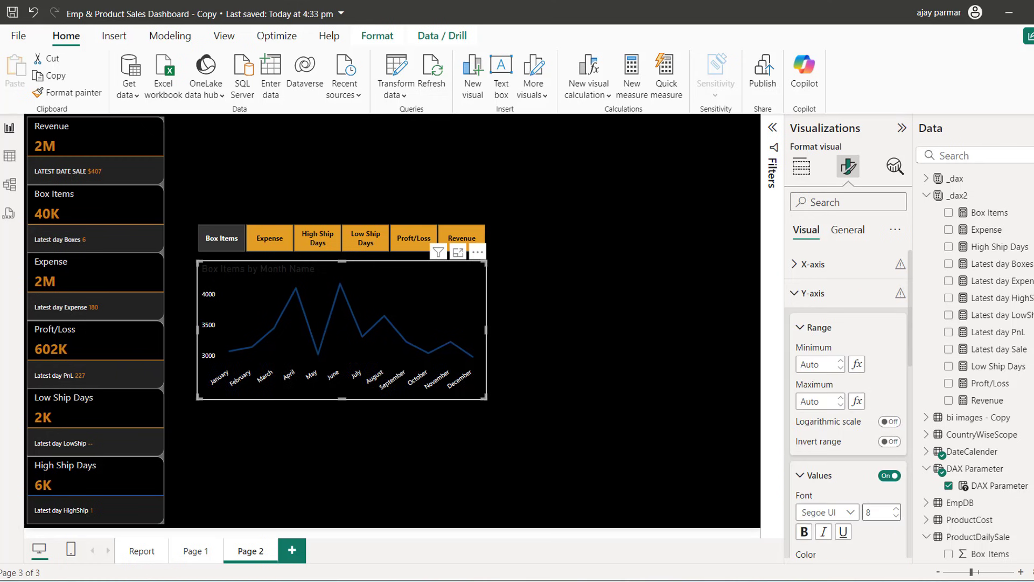
Step: Increase the width of the line chart's line to 5 px, keeping the setting applied to all series
left_click(405, 447)
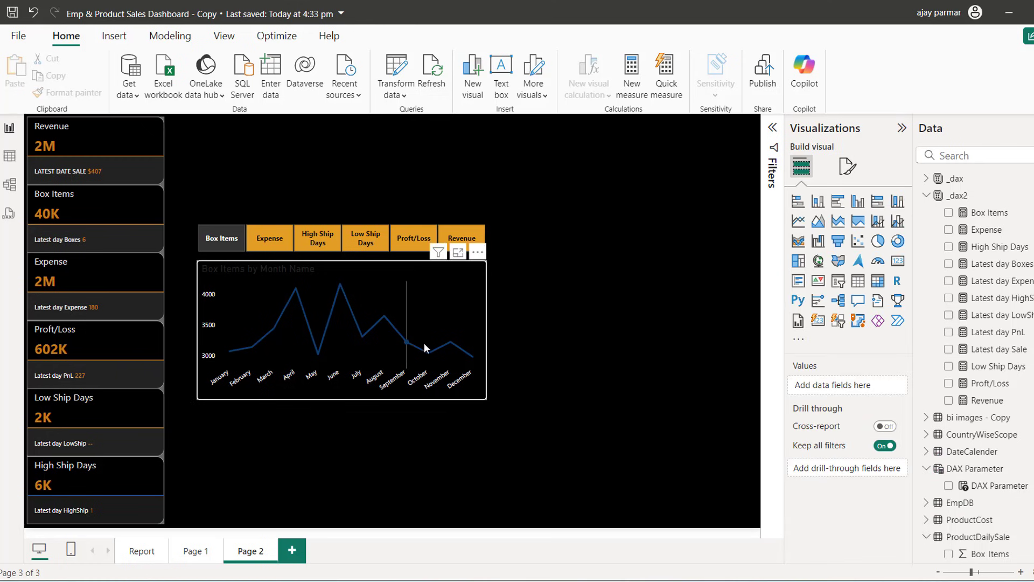
left_click(438, 284)
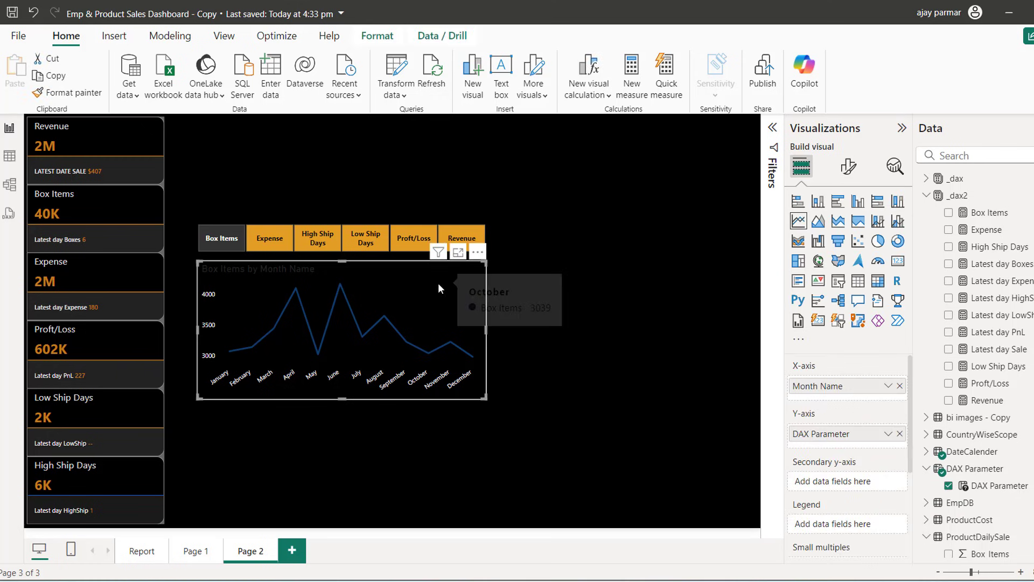
left_click(850, 168)
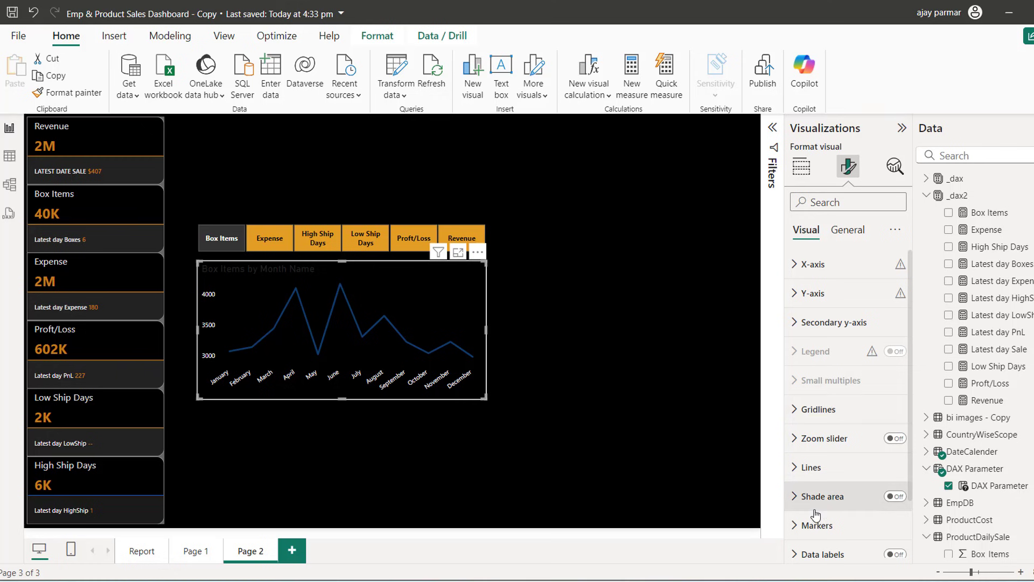
left_click(796, 472)
left_click(795, 470)
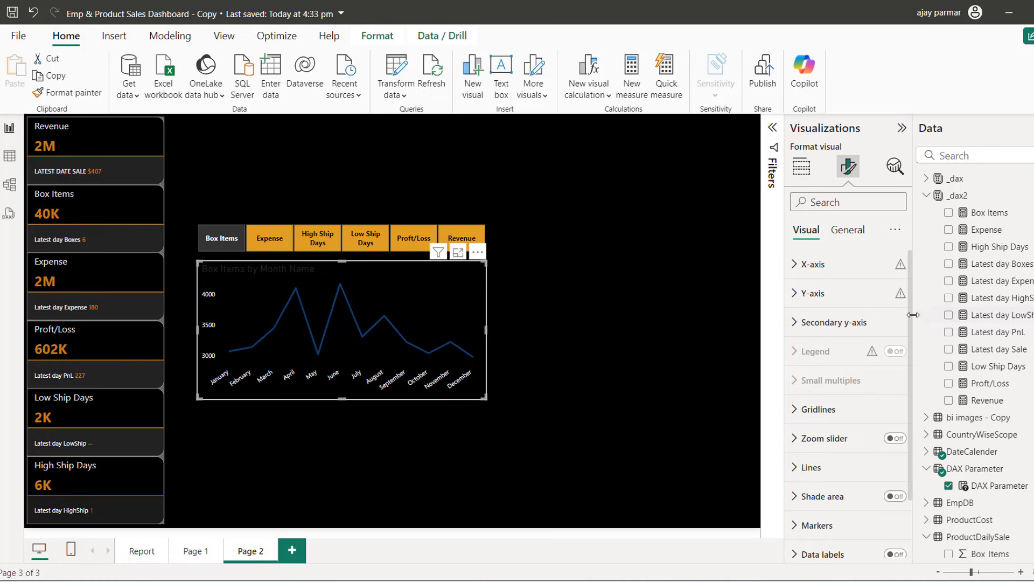
scroll(910, 323, "down", 3)
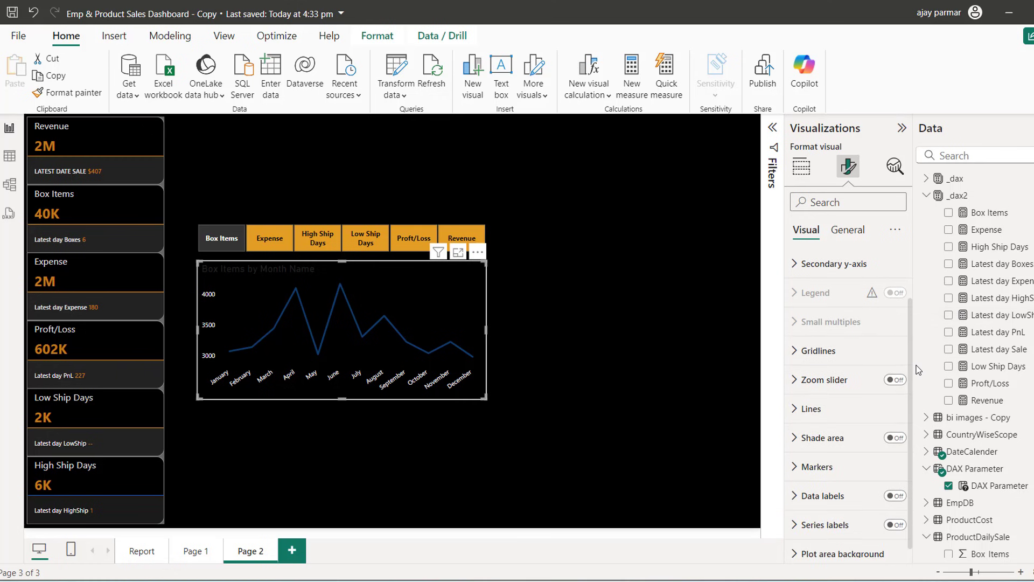
left_click(794, 398)
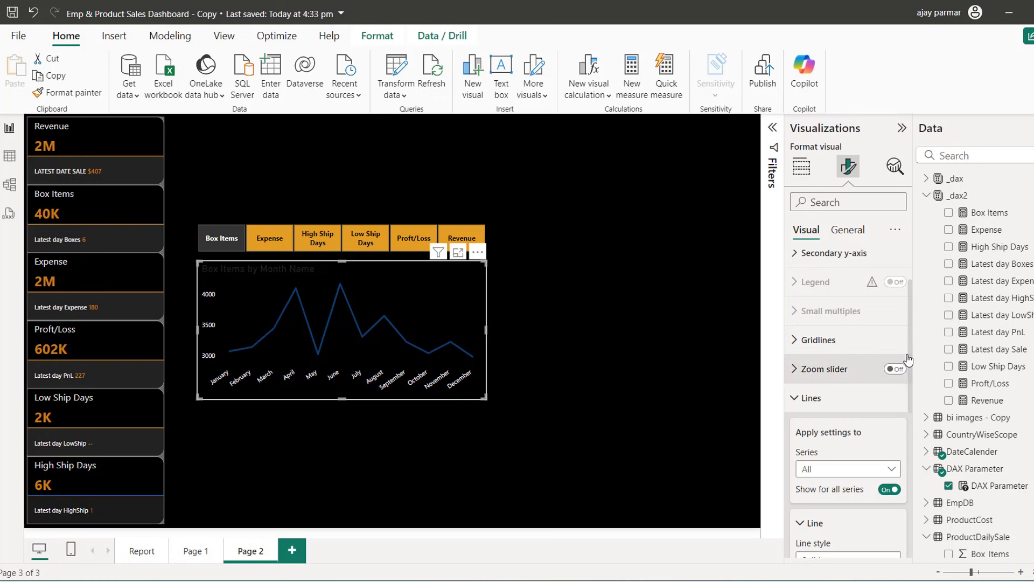
scroll(910, 361, "down", 5)
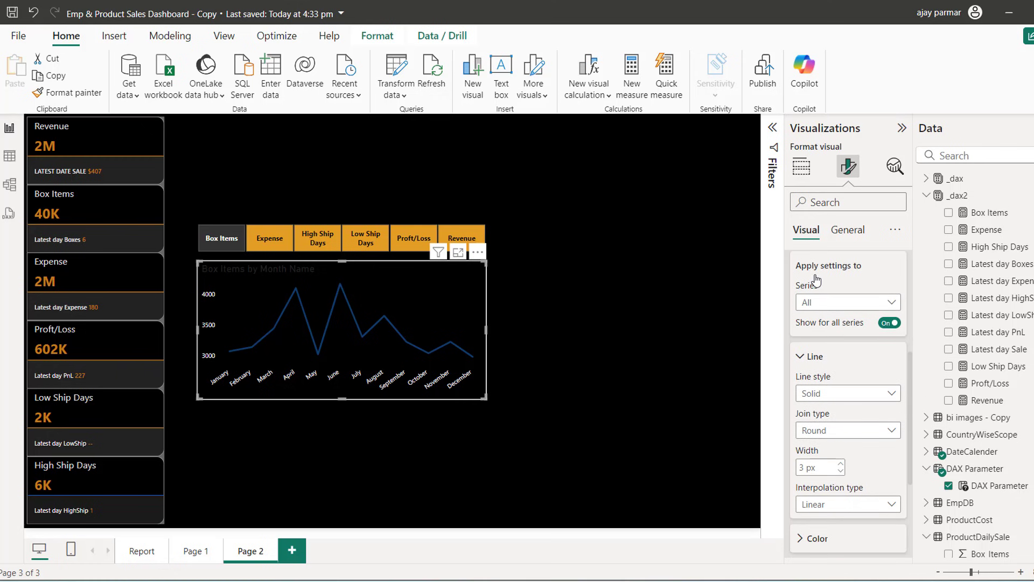
left_click(828, 305)
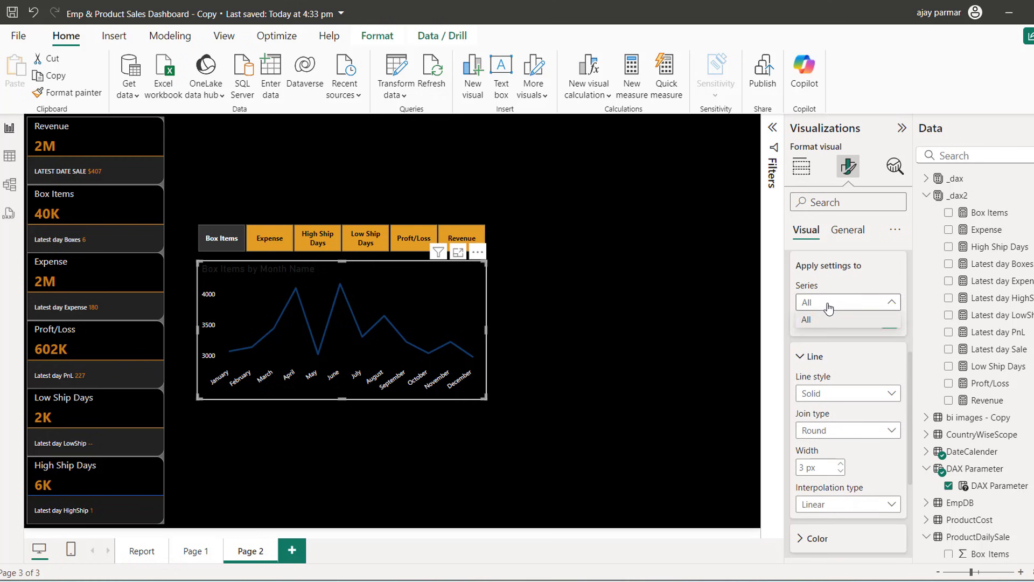
left_click(828, 307)
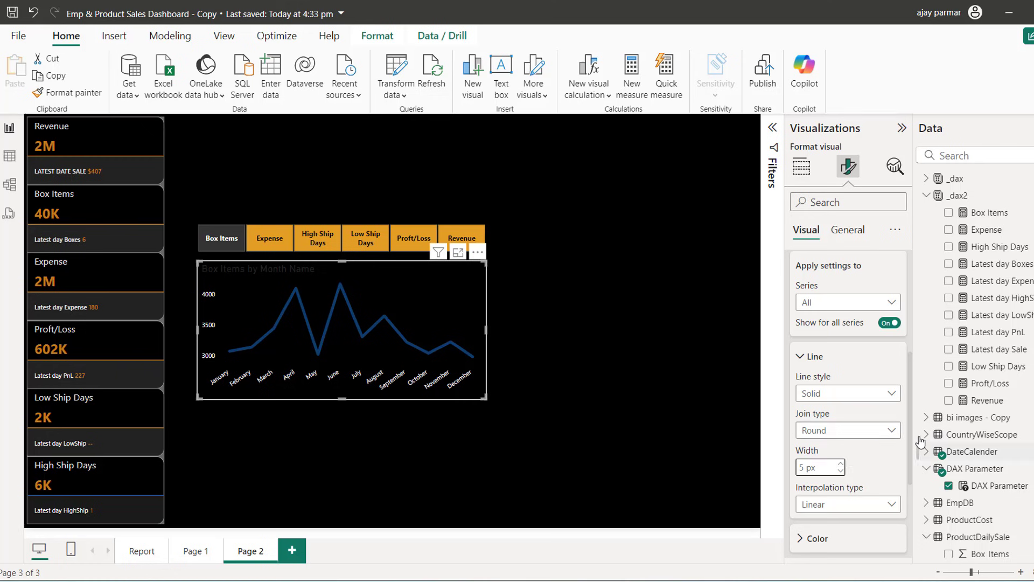
Step: Change the interpolation type of the line chart's line to Step
scroll(843, 349, "down", 3)
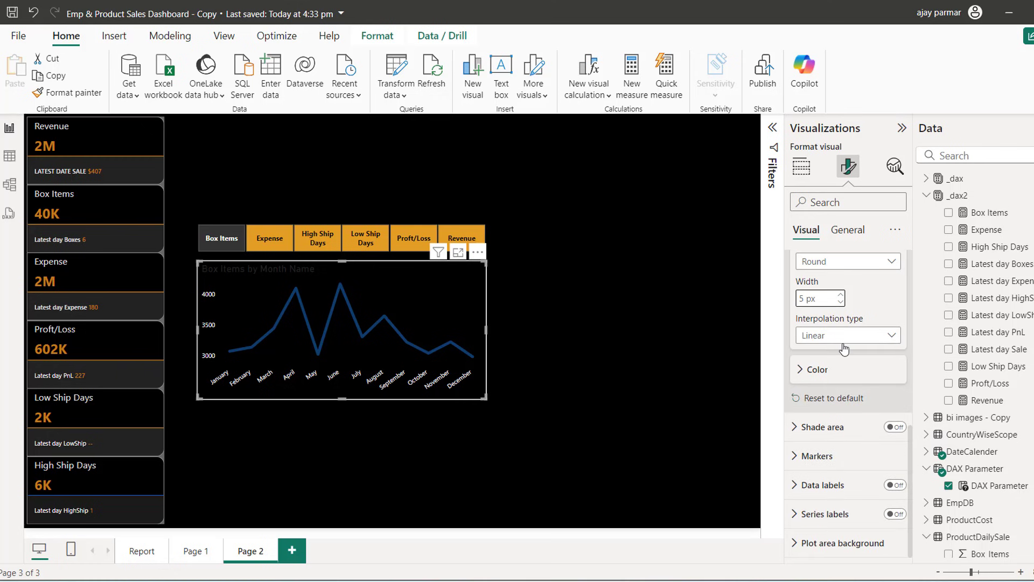
left_click(840, 345)
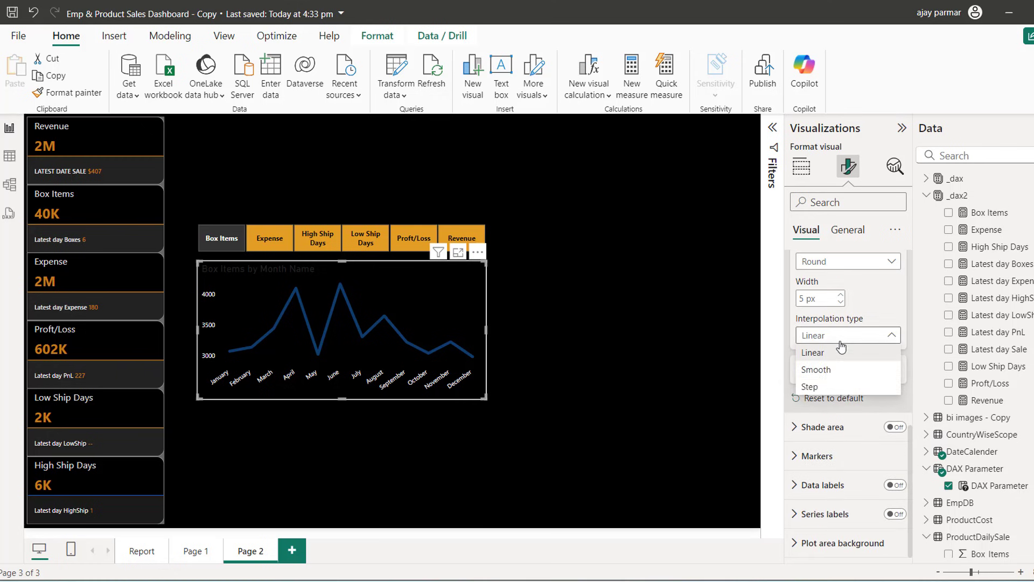
left_click(810, 387)
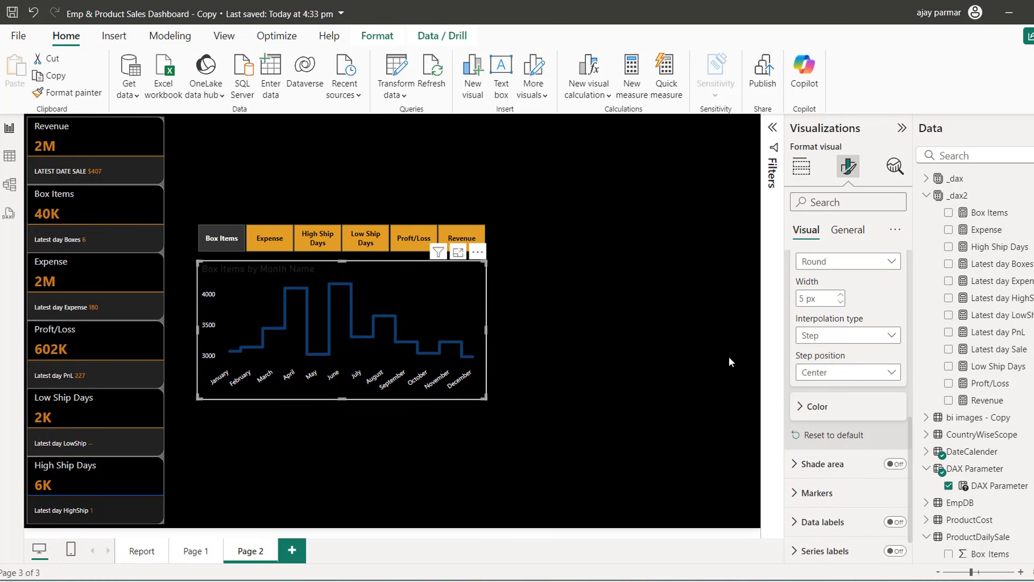
Step: Open the color choices for the line chart's line
left_click(802, 408)
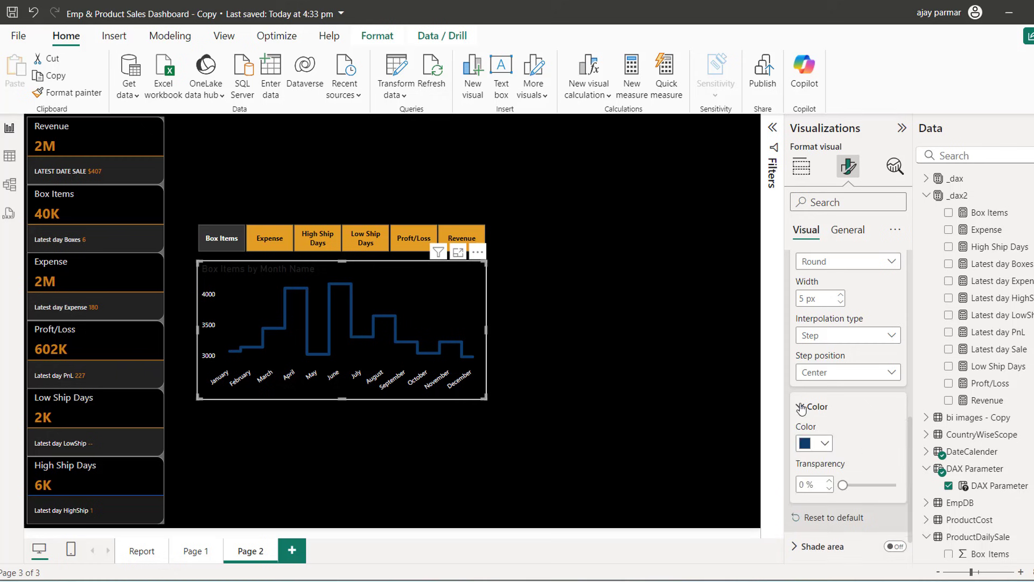
left_click(820, 442)
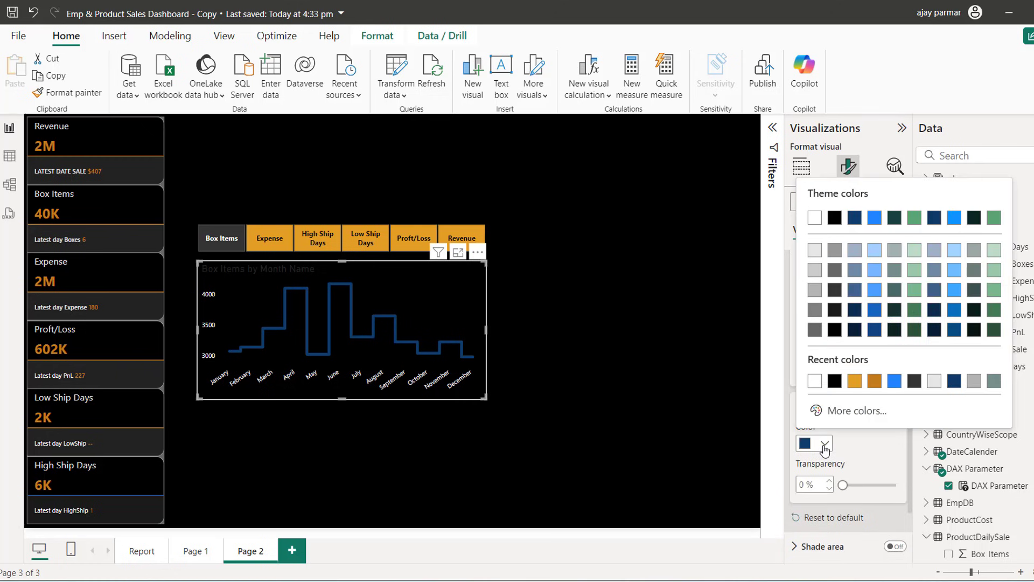
Step: Color the Box Items line orange and switch the measure slicer to Expense
left_click(854, 381)
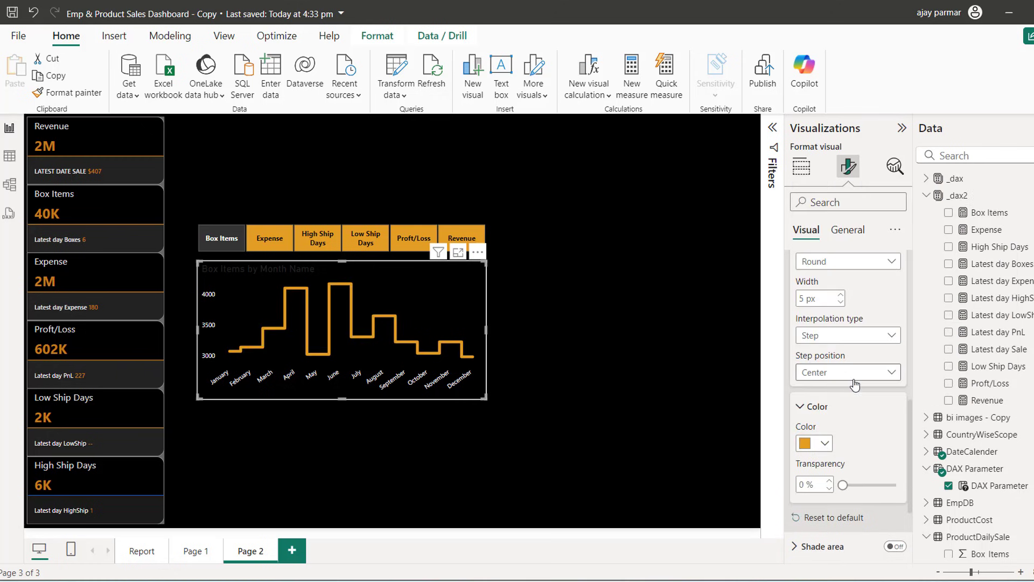
left_click(269, 242)
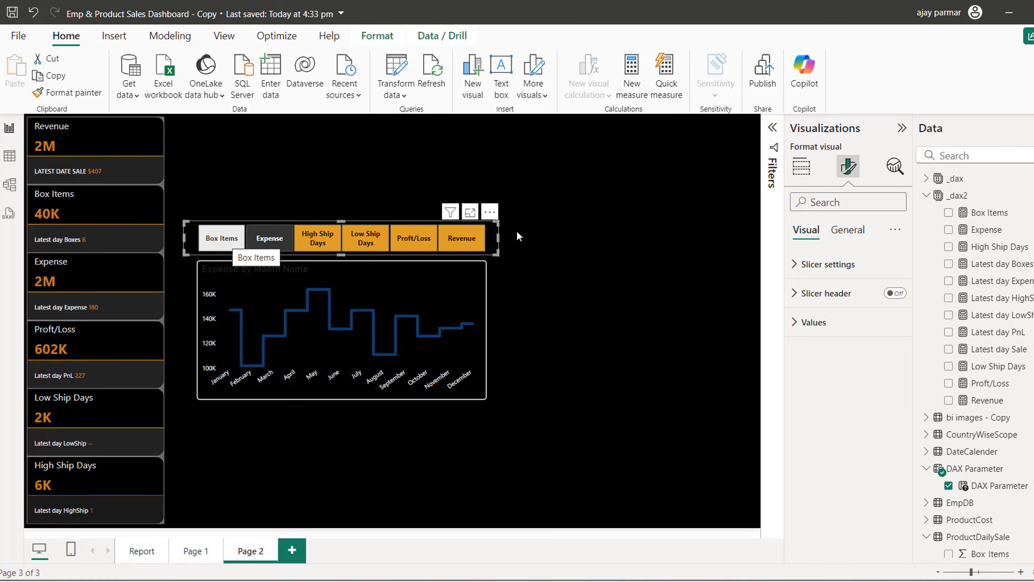
left_click(853, 232)
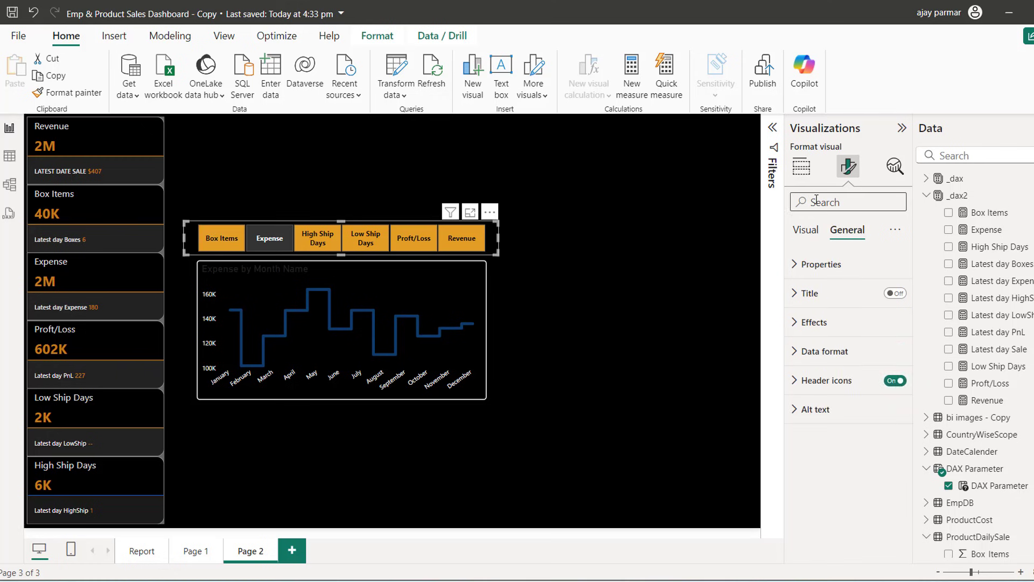
left_click(804, 233)
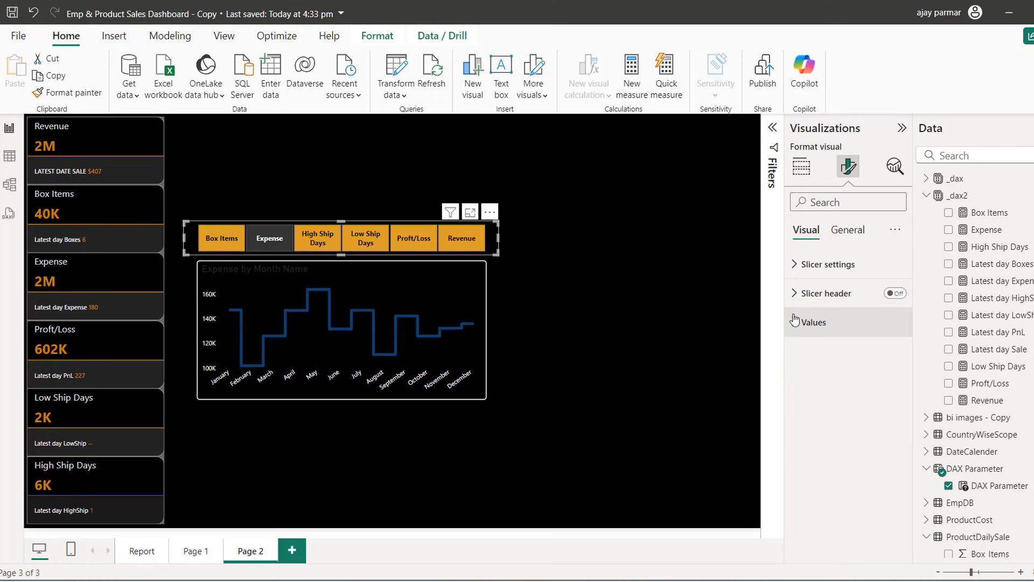
Step: Reset the line chart's line formatting to its default settings
left_click(479, 392)
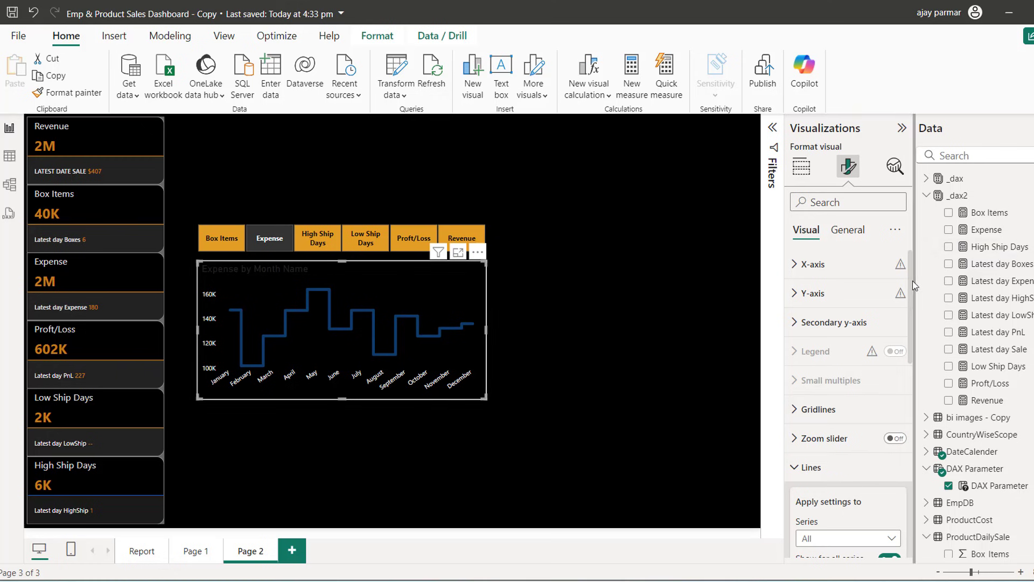
left_click_drag(910, 291, 913, 449)
scroll(864, 451, "down", 1)
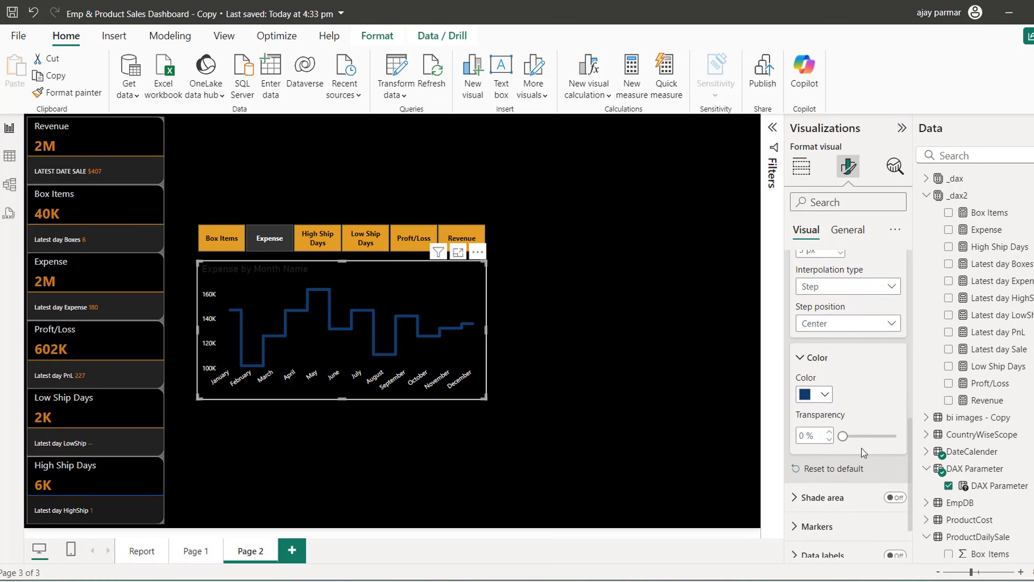
left_click(833, 469)
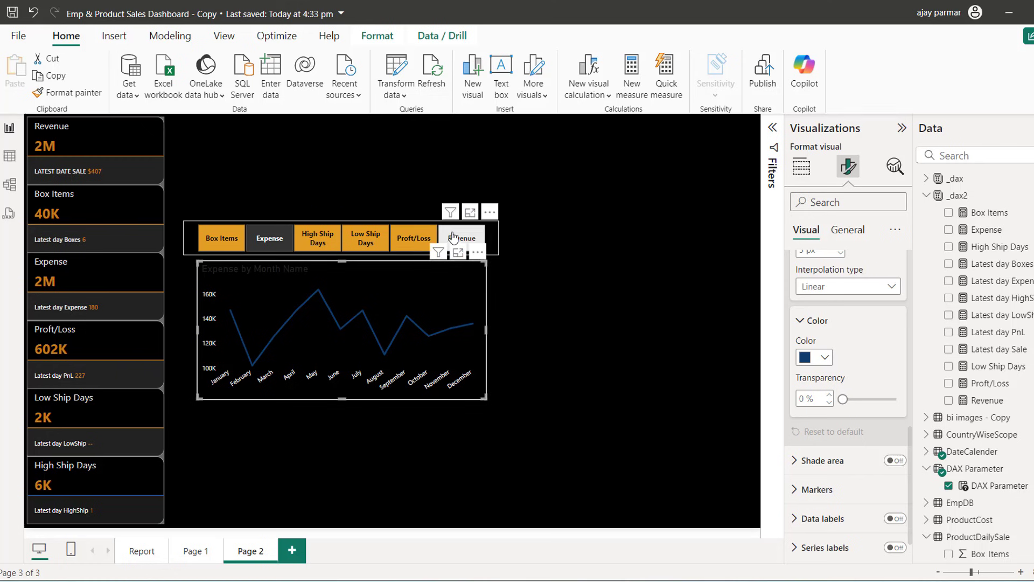
Step: Clear the slicer selection and set the line interpolation type to Step for all series of the line chart
left_click(277, 246)
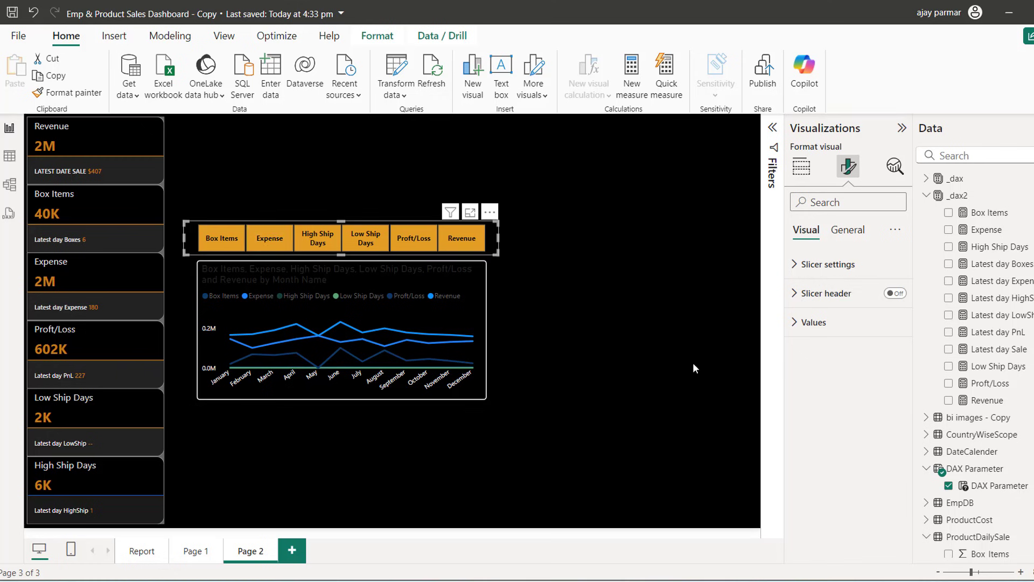
left_click(436, 396)
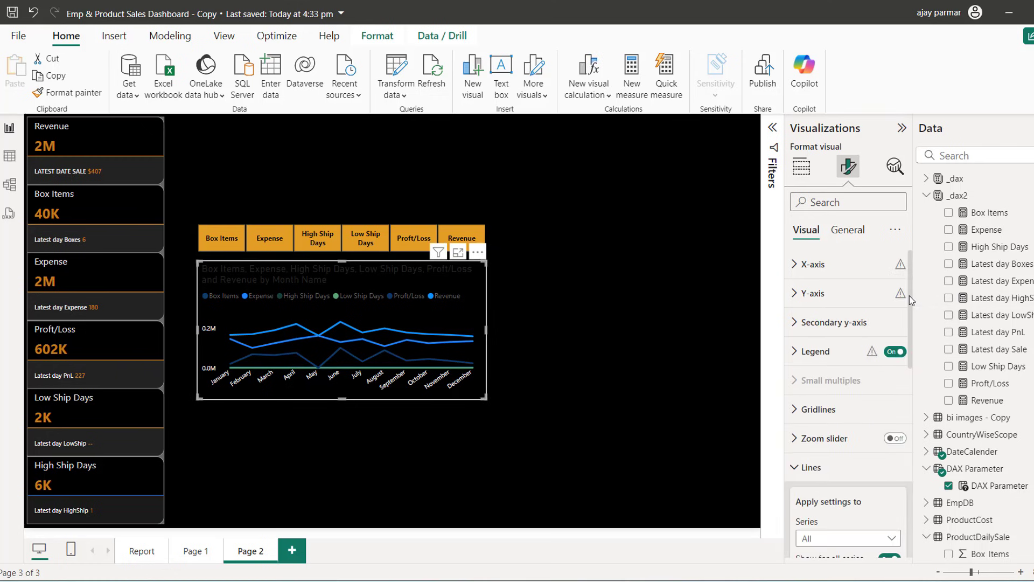
left_click_drag(909, 295, 918, 391)
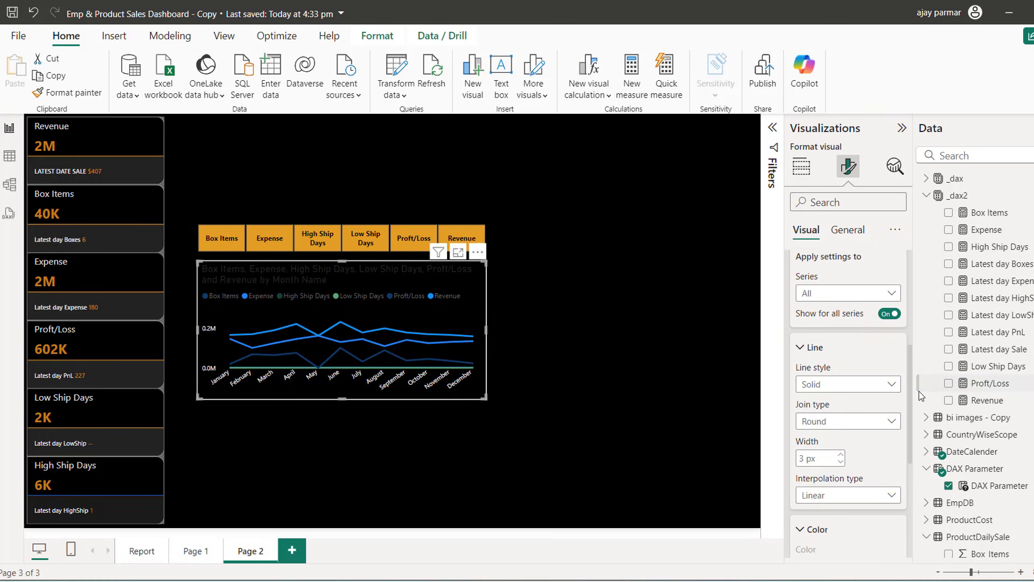
left_click(839, 292)
left_click(839, 292)
left_click(820, 494)
left_click(809, 546)
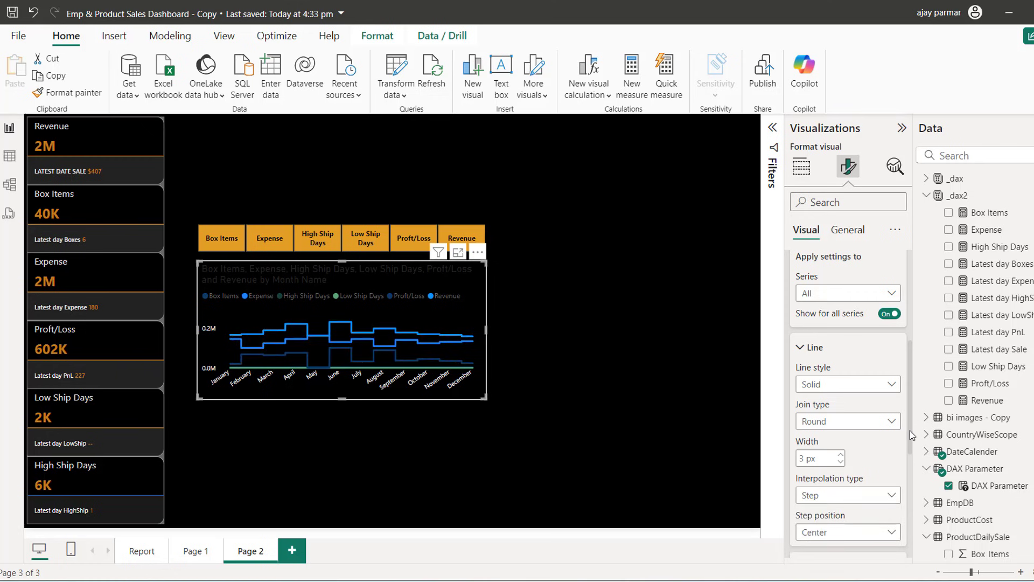
left_click_drag(909, 431, 912, 488)
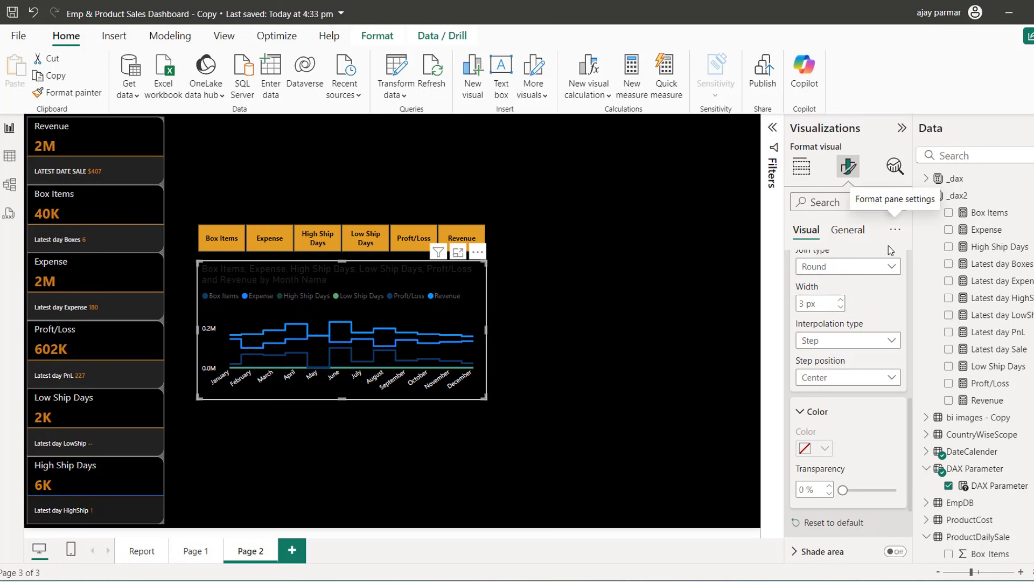
Step: Check the stepped line chart for each slicer measure from Box Items through Revenue, ending with Revenue selected
left_click(253, 233)
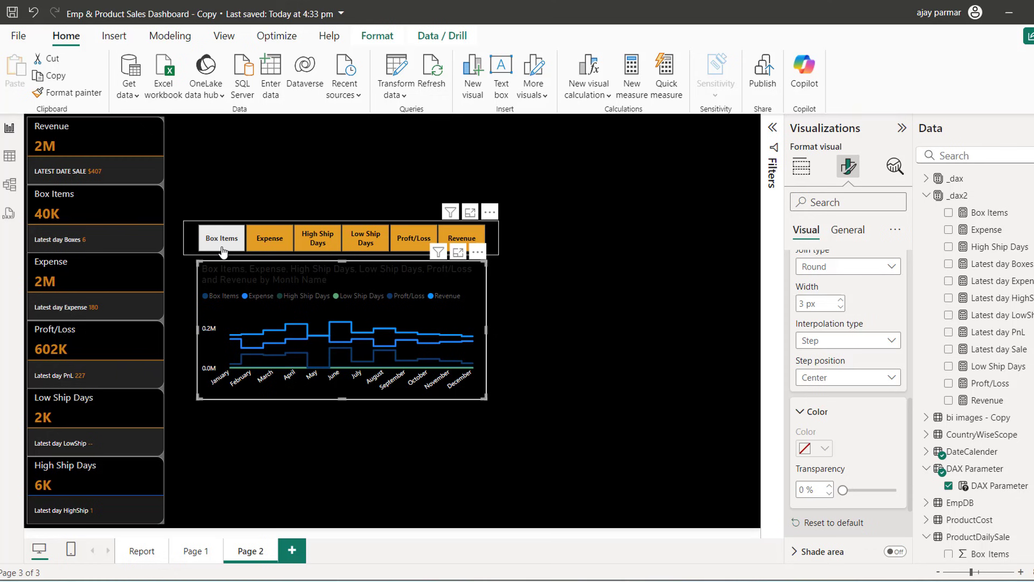
left_click(222, 251)
left_click(259, 248)
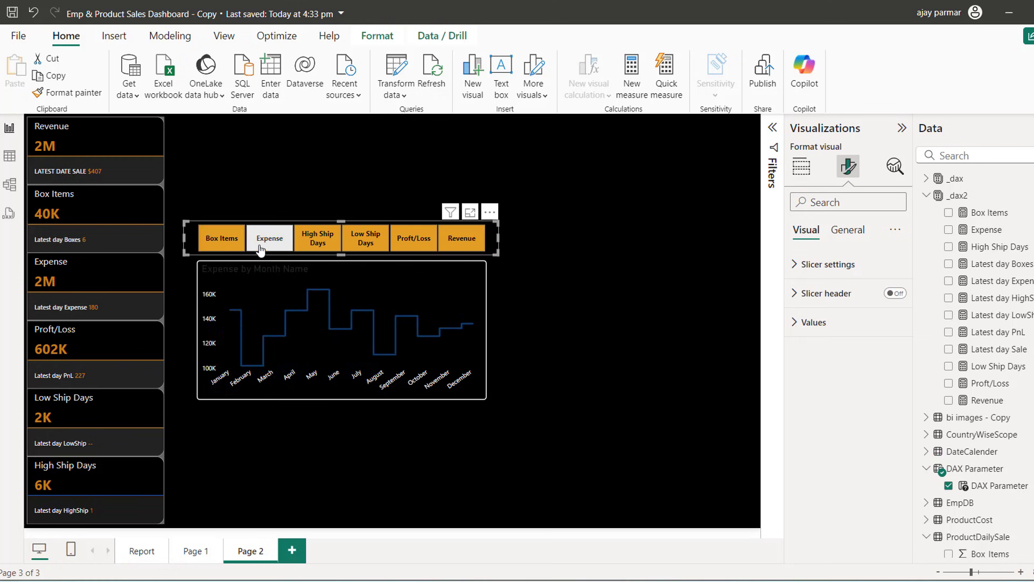
left_click(310, 239)
left_click(357, 245)
left_click(408, 245)
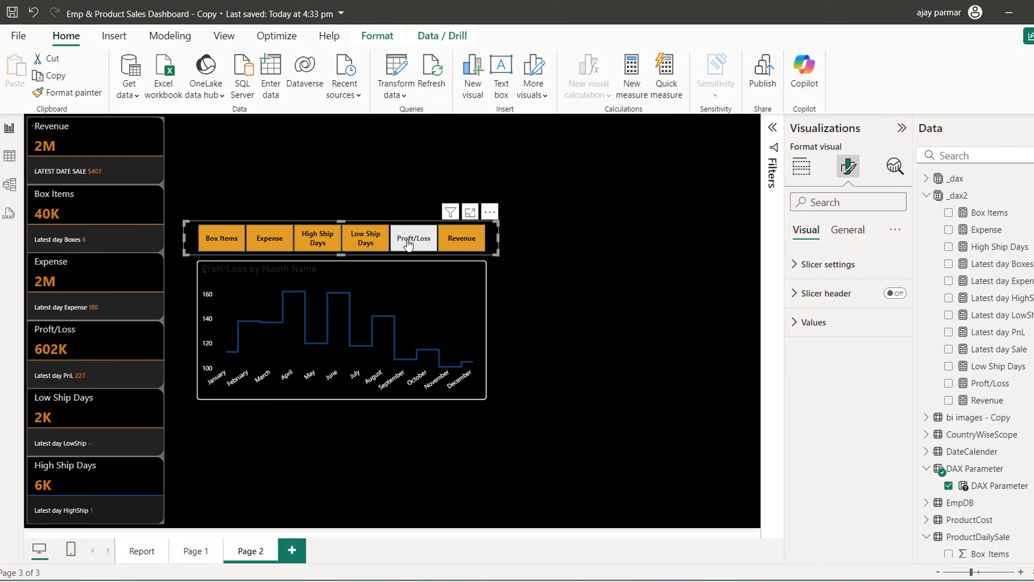
left_click(462, 243)
left_click(588, 382)
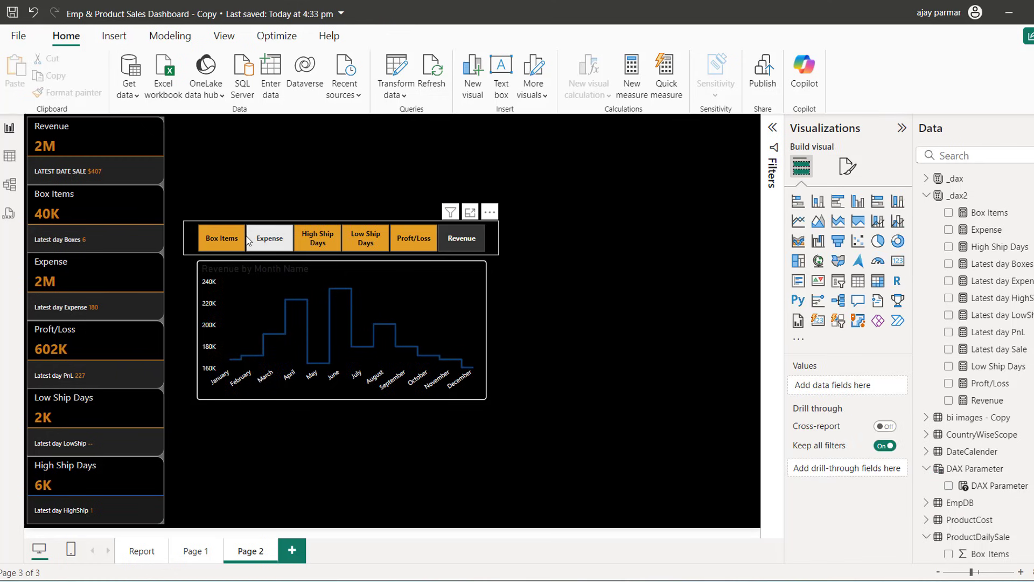
Step: Turn on the measure slicer's visual border and color it white
left_click(280, 220)
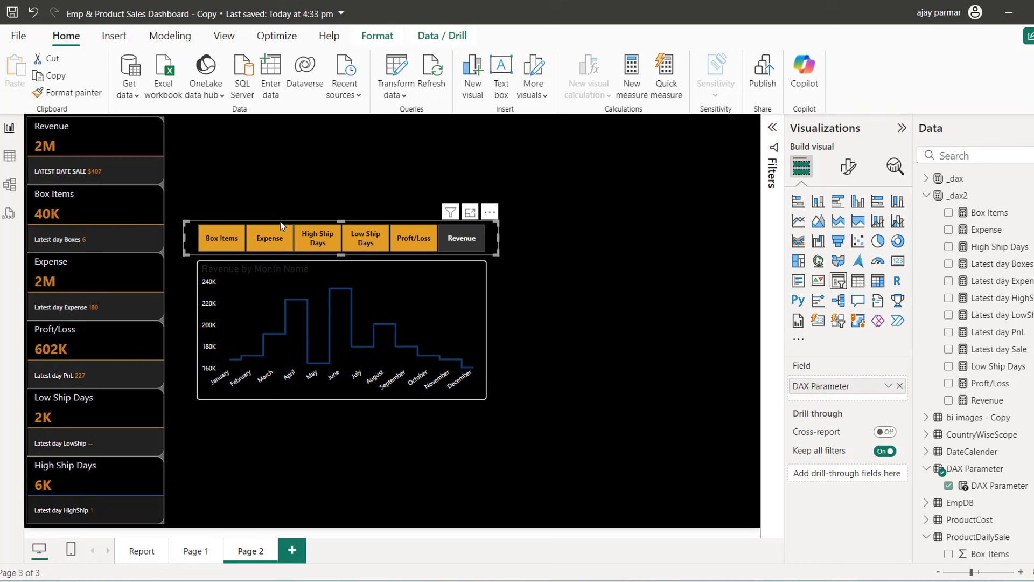
left_click(848, 167)
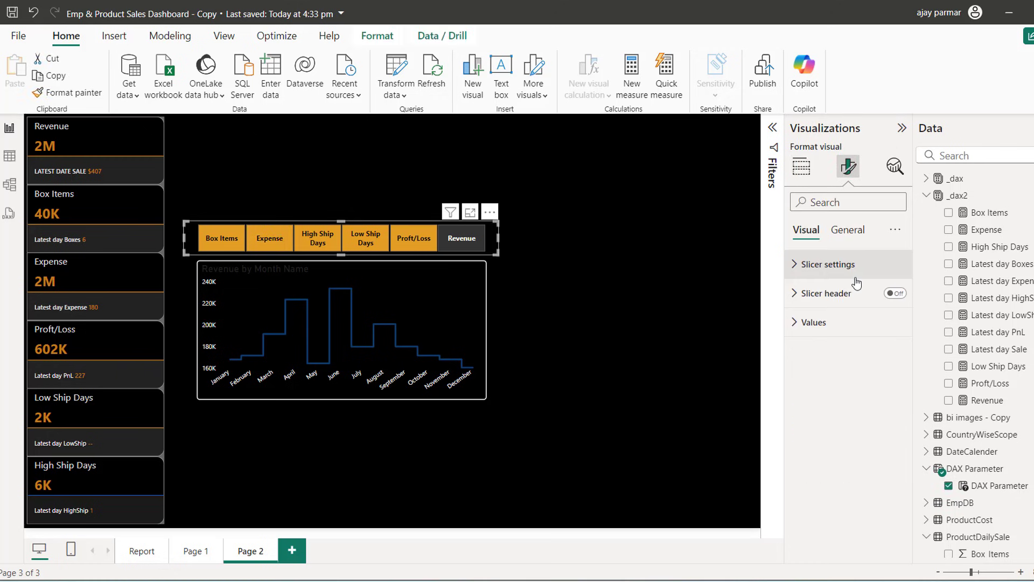
left_click(848, 232)
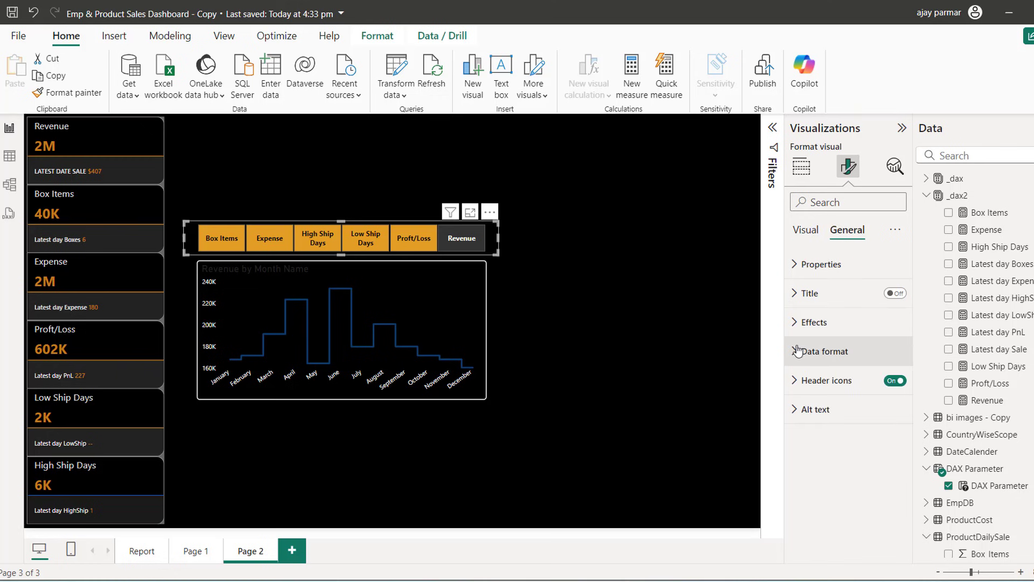
left_click(791, 321)
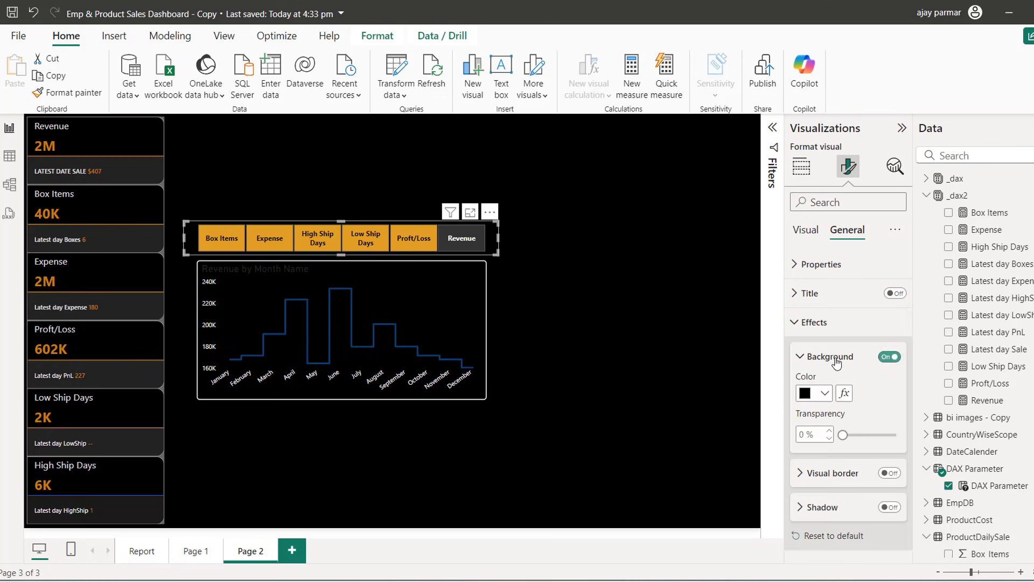
left_click(893, 474)
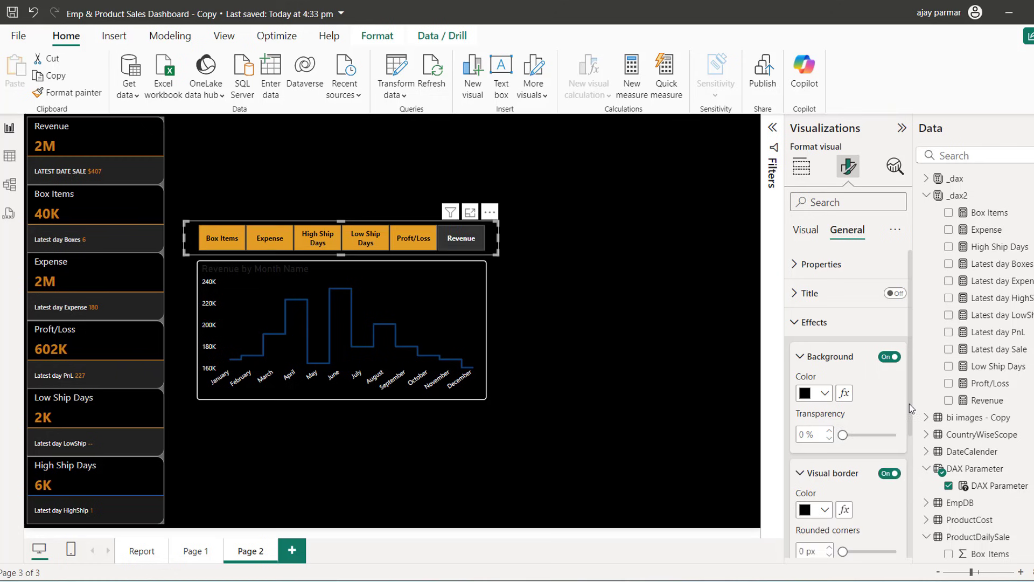
left_click(828, 510)
left_click(832, 450)
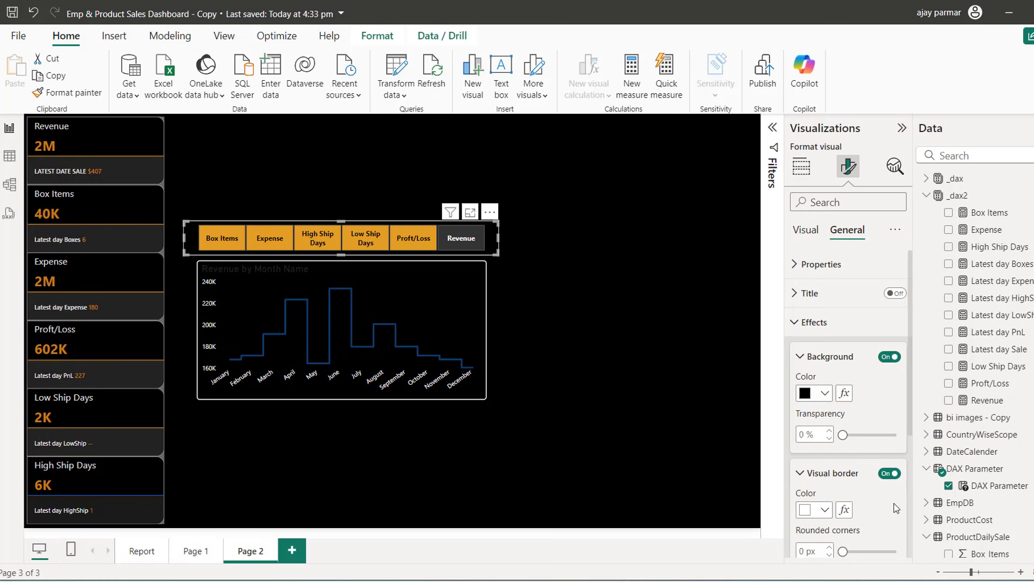
Step: Set the slicer border's rounded corners to 3 px and increase the border width
left_click(830, 548)
left_click_drag(906, 418, 912, 493)
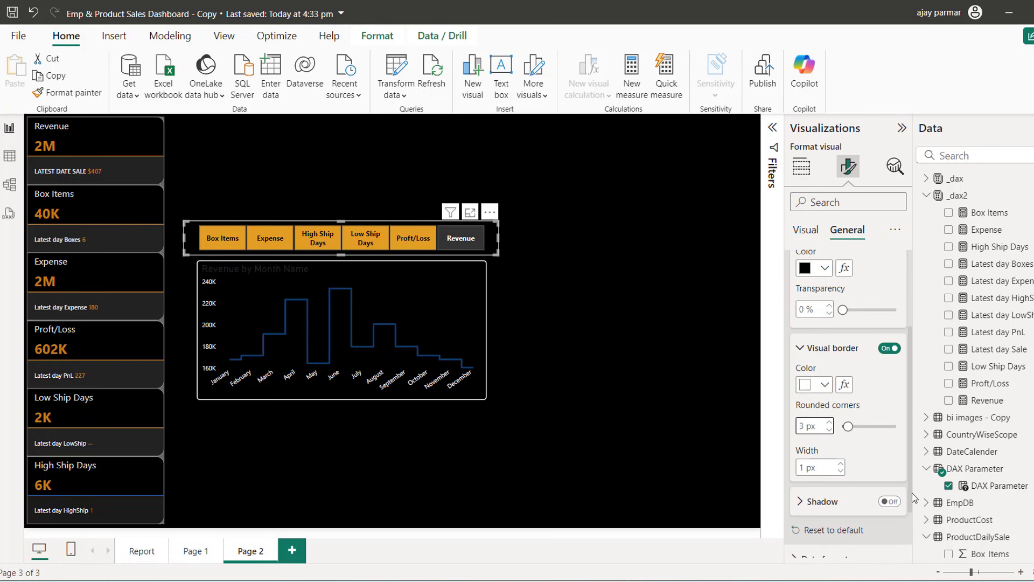
left_click(842, 467)
left_click(568, 379)
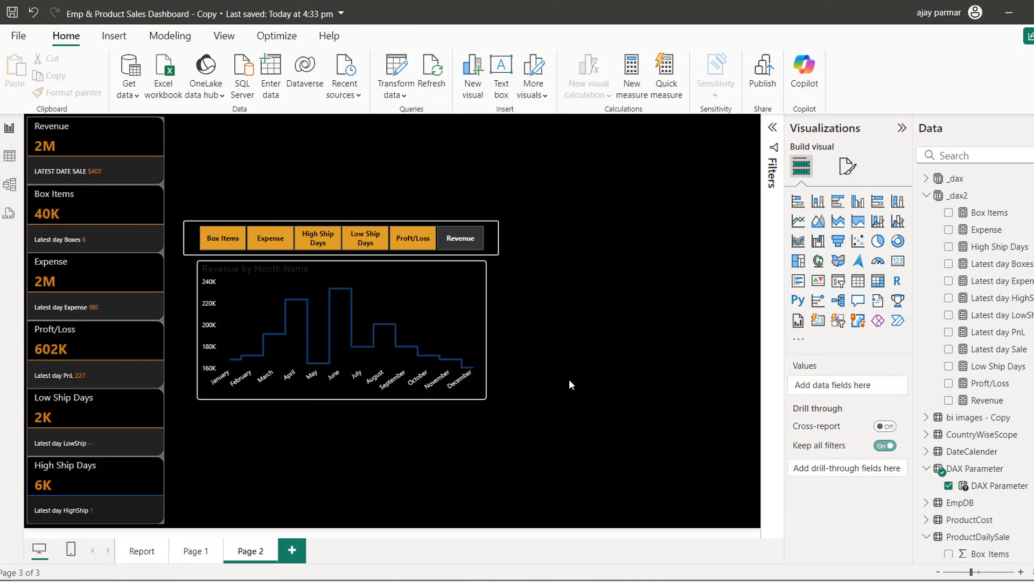
Step: Widen the measure slicer slightly and extend the line chart on both sides to about the slicer's width
left_click(422, 221)
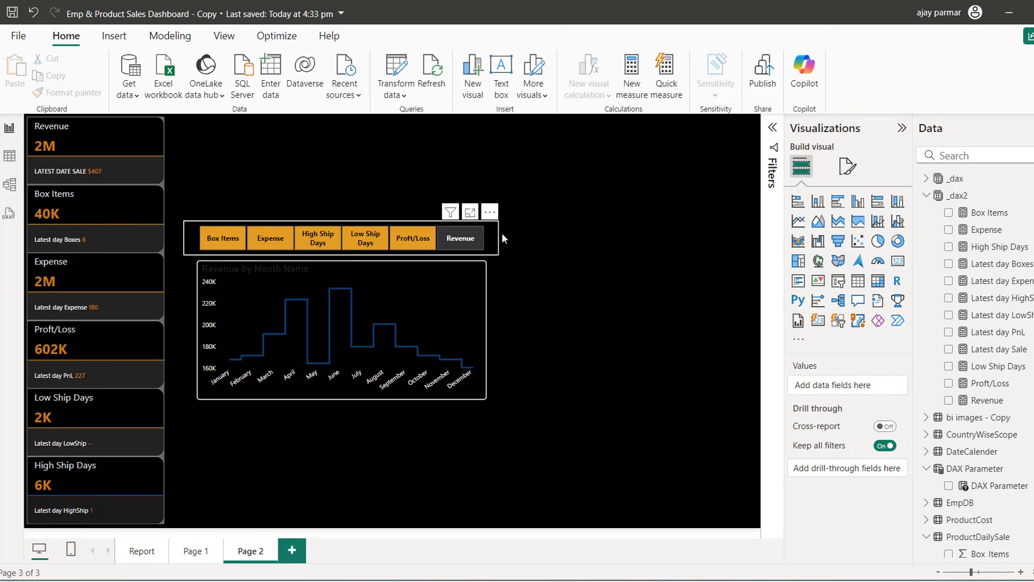
mouse_move(496, 236)
left_mouse_down()
mouse_move(487, 238)
mouse_move(505, 245)
left_mouse_up()
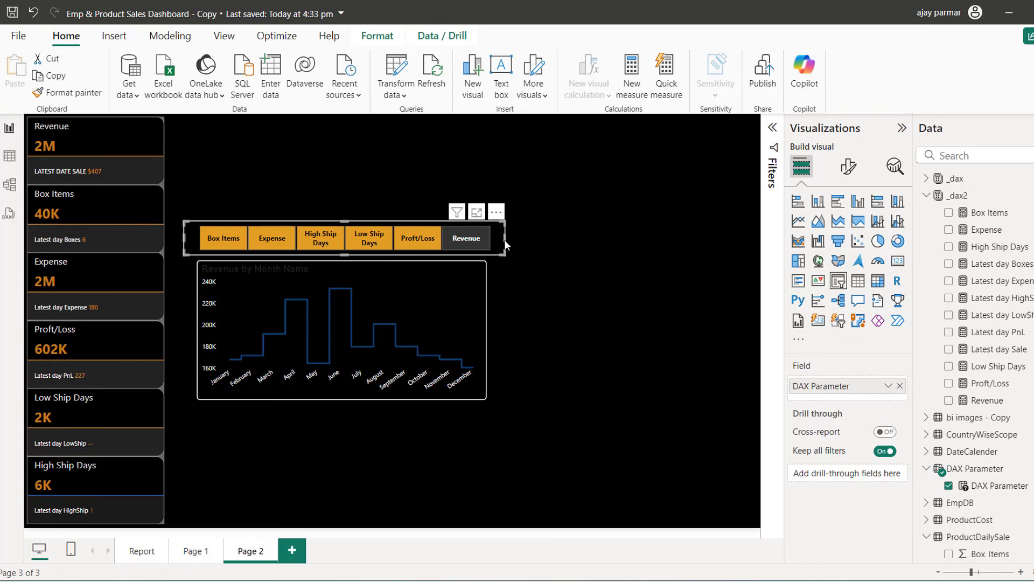
left_click(468, 395)
left_click_drag(486, 336, 509, 329)
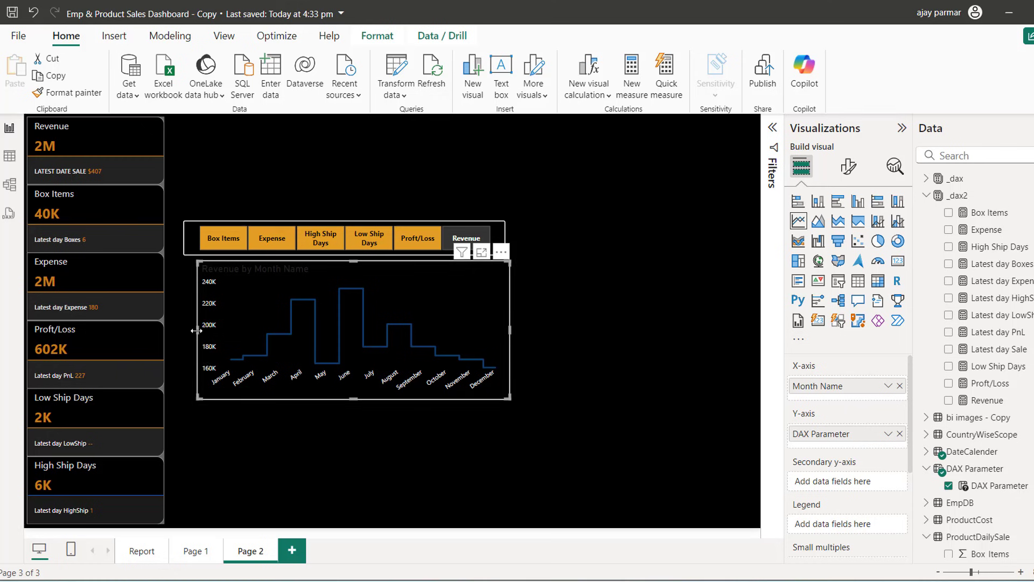
left_click_drag(196, 327, 185, 327)
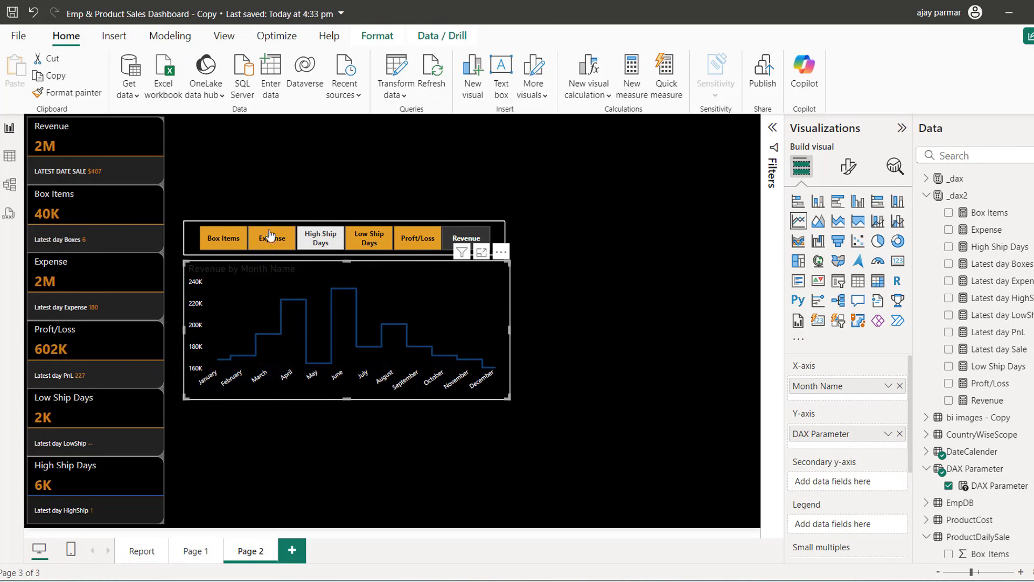
left_click(628, 377)
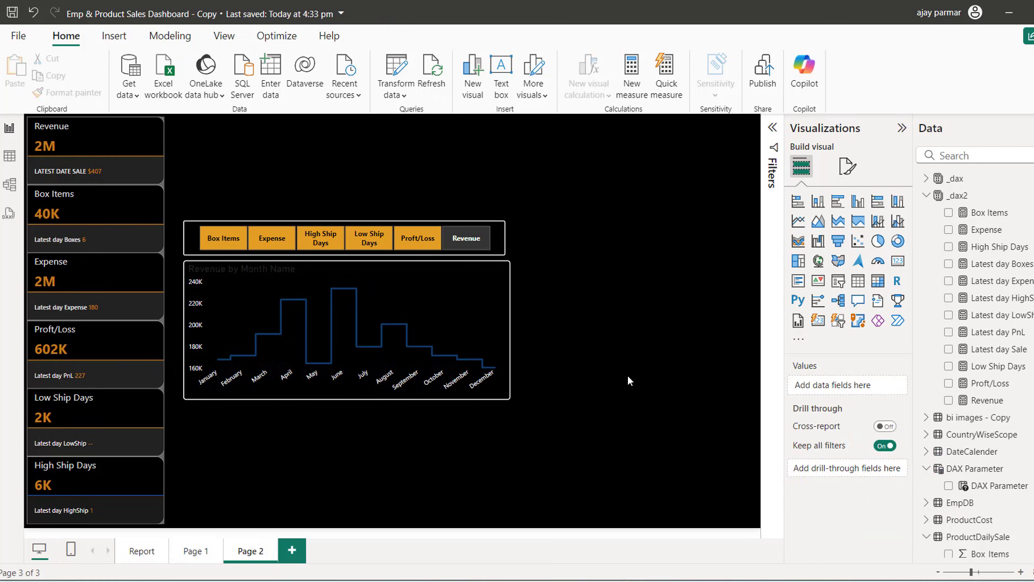
Step: Turn off the measure slicer's visual border
left_click(218, 226)
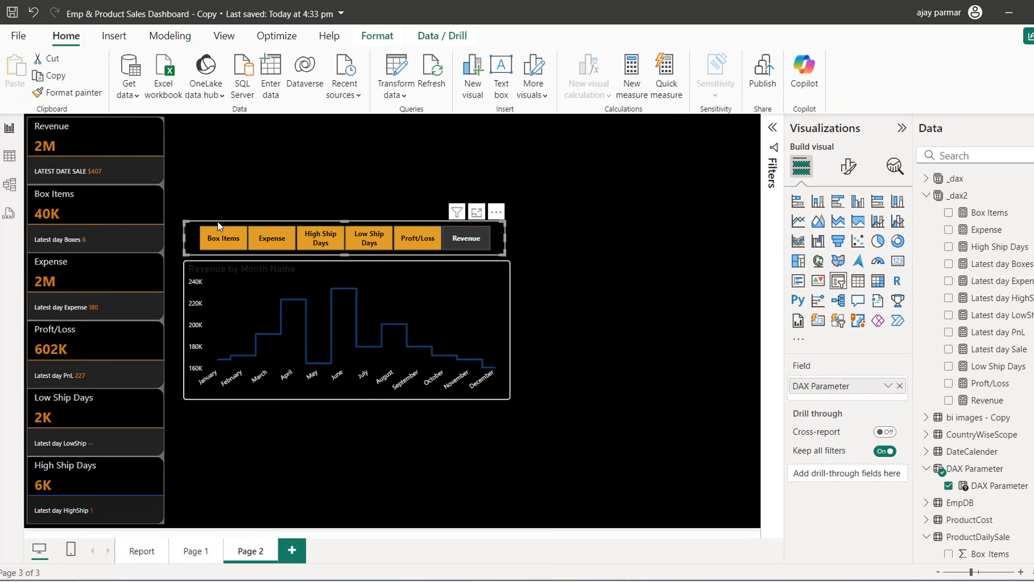
left_click(848, 166)
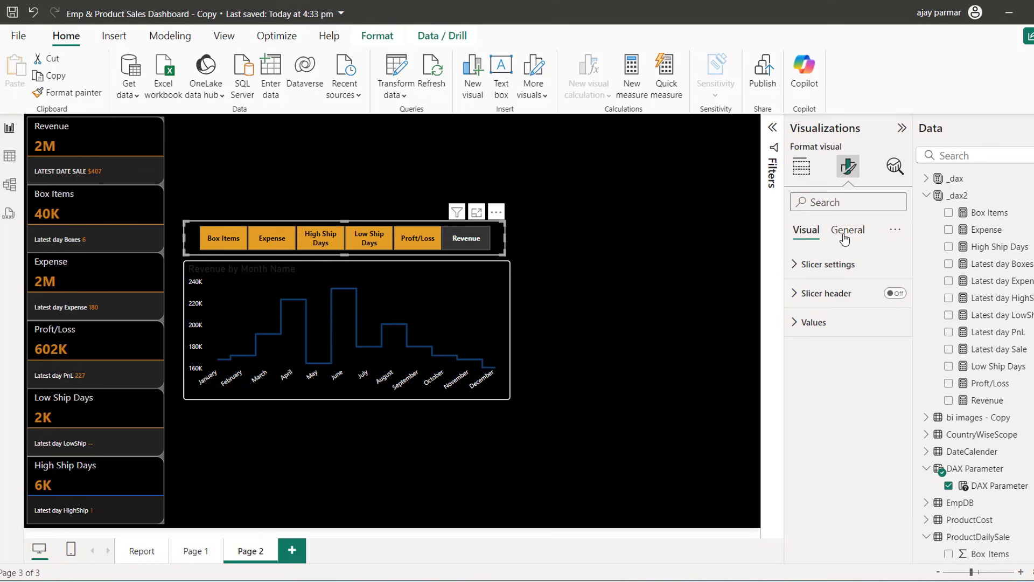
left_click(844, 240)
left_click(796, 323)
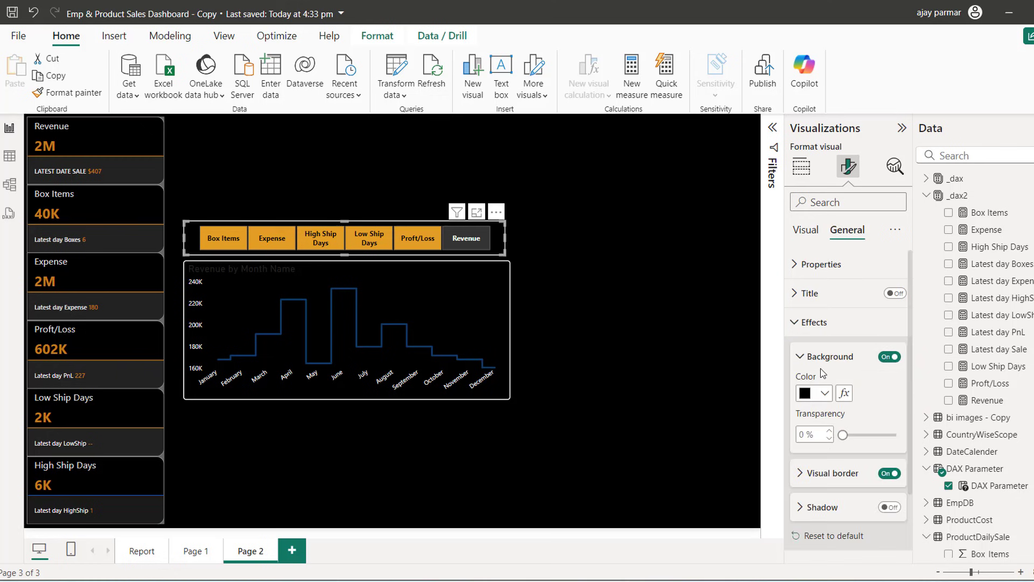
left_click(883, 474)
left_click(658, 359)
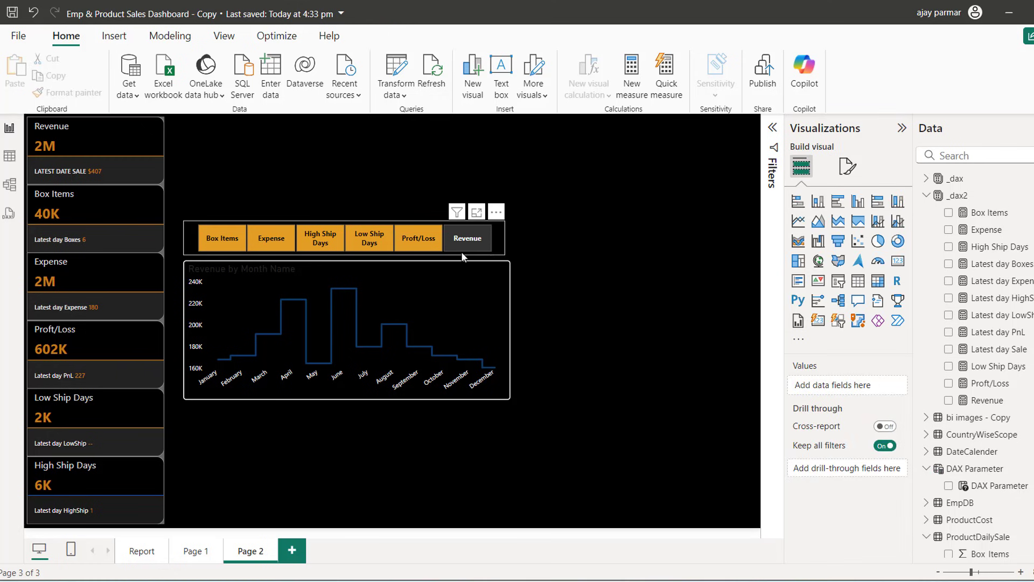
Step: Move the measure slicer down so it sits directly against the upper edge of the line chart
mouse_move(415, 253)
left_mouse_down()
mouse_move(414, 289)
mouse_move(415, 247)
mouse_move(417, 258)
left_mouse_up()
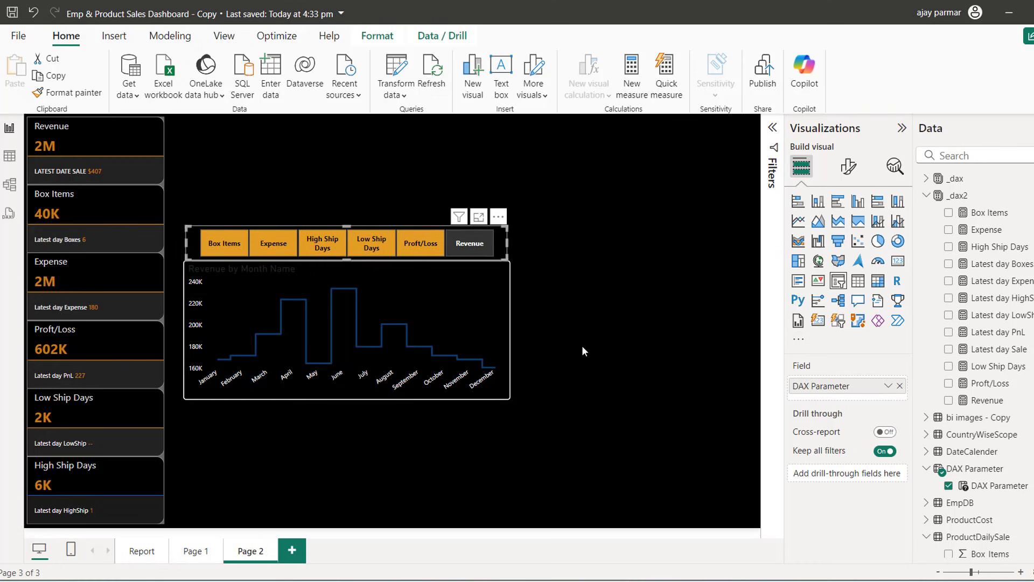
left_click(587, 360)
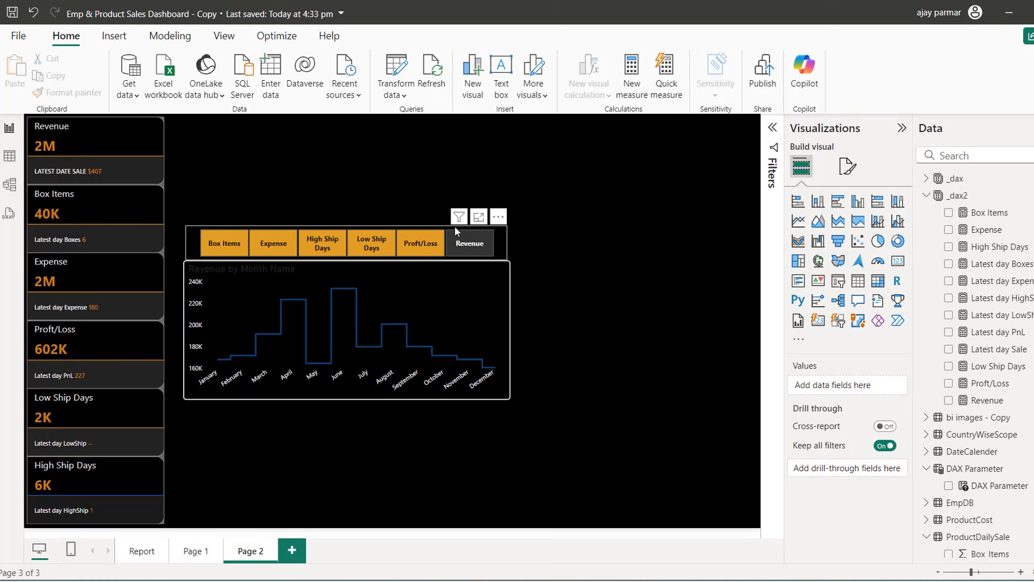
Step: Narrow the line chart slightly by pulling its right edge inward to about the slicer buttons' right end
left_click(455, 226)
mouse_move(480, 342)
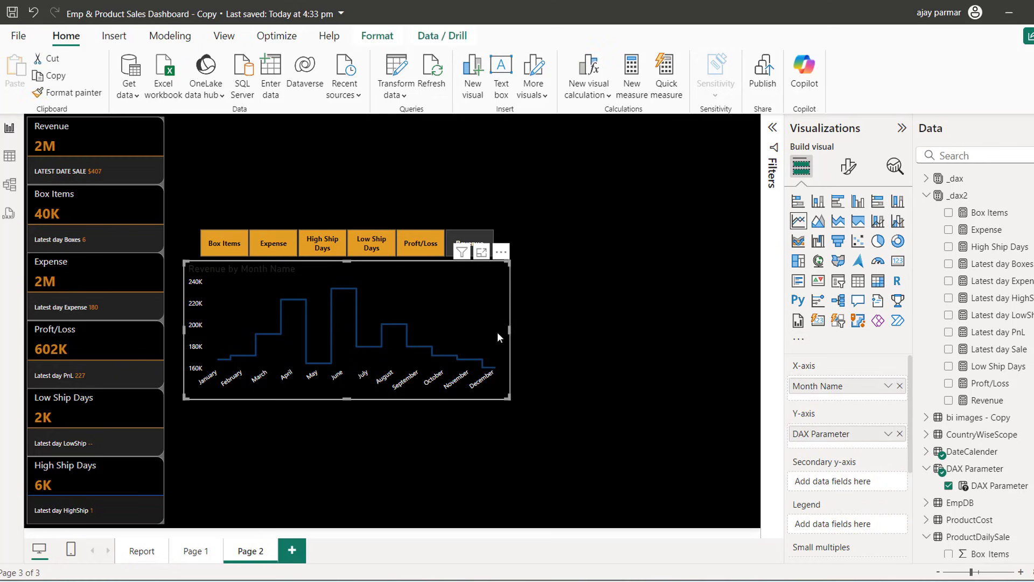
left_click_drag(508, 330, 500, 335)
left_click(580, 323)
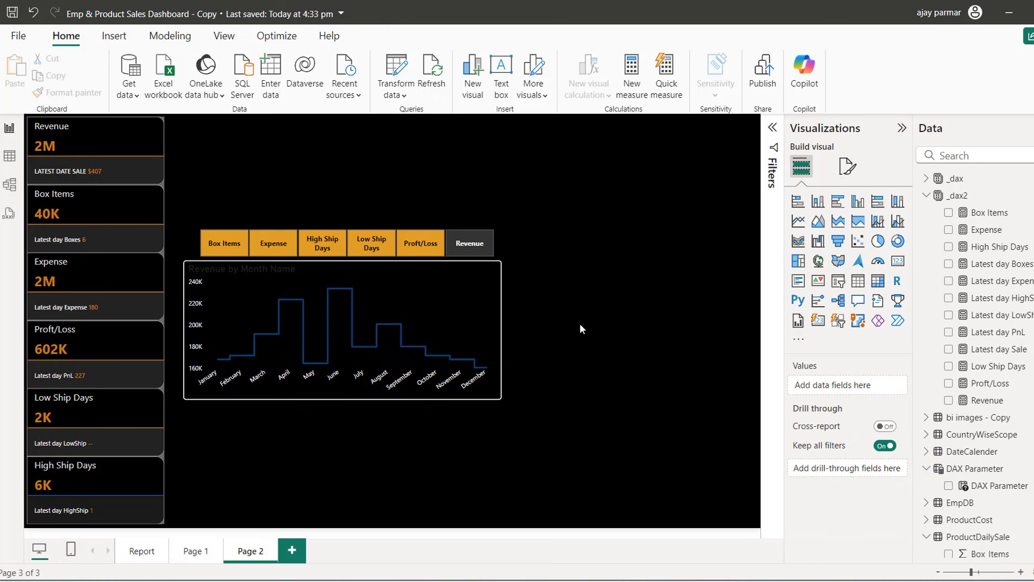
Step: Duplicate the line chart, place the copy directly below the original, and shorten the copy from its upper edge
left_click(415, 270)
key("ctrl+c")
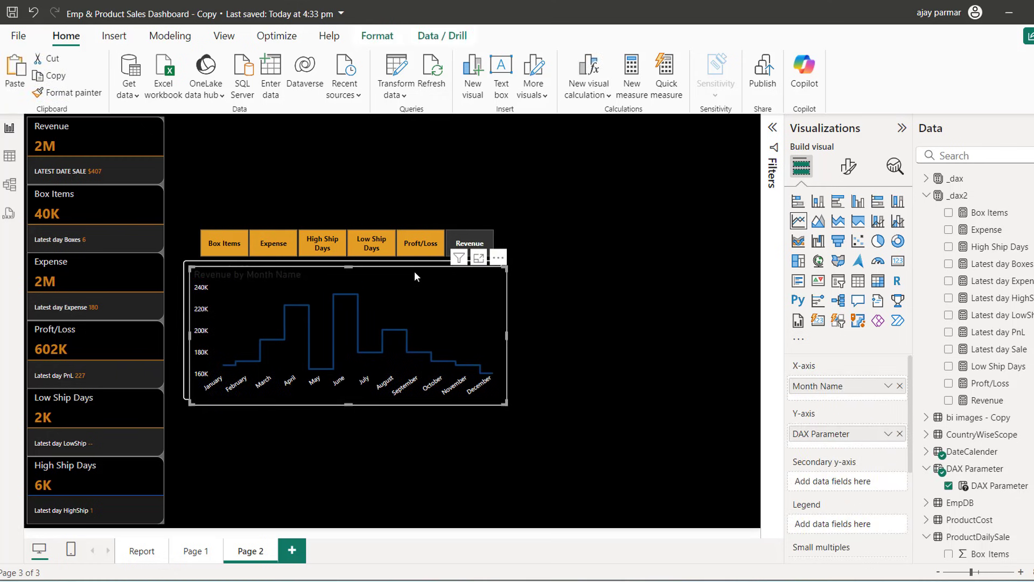
key("ctrl+v")
left_click_drag(660, 280, 651, 373)
left_click(901, 127)
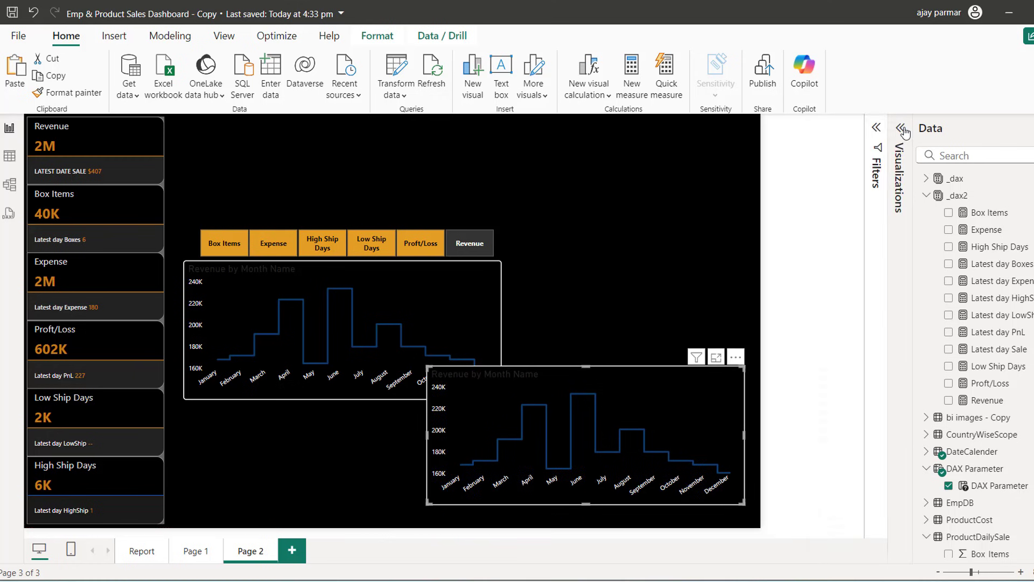
left_click_drag(693, 385, 437, 465)
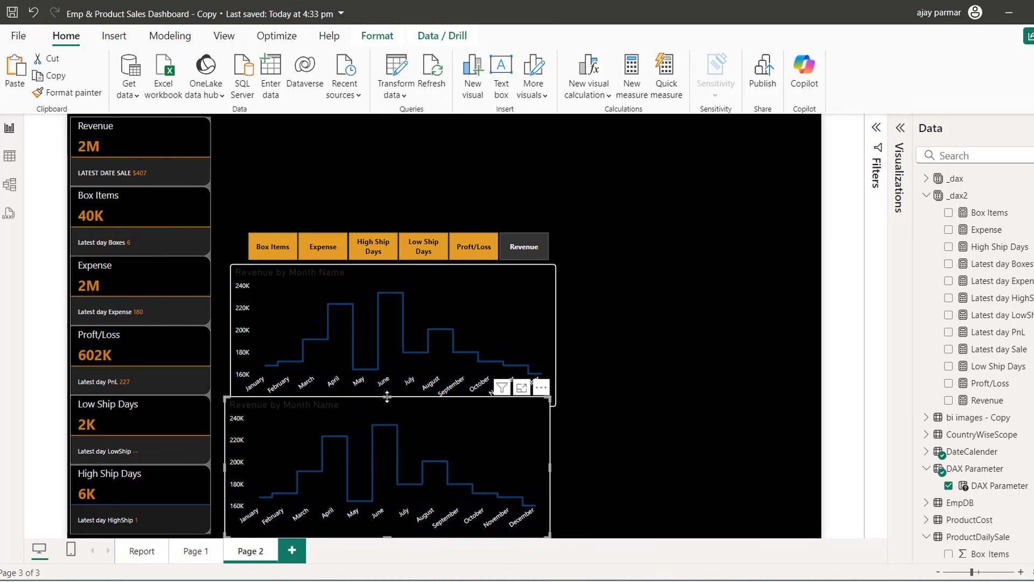
mouse_move(387, 397)
left_mouse_down()
mouse_move(393, 415)
mouse_move(400, 409)
left_mouse_up()
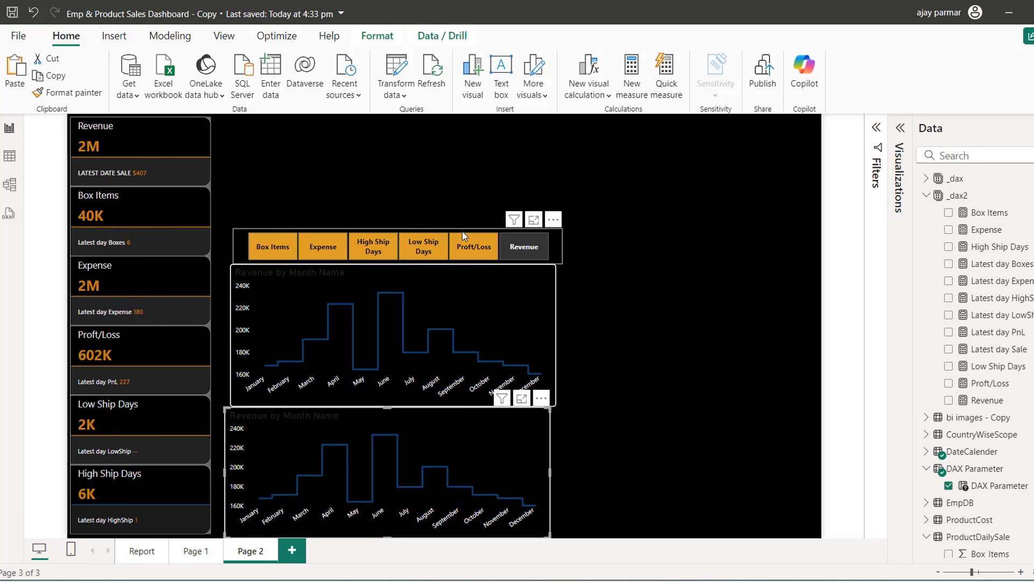
Step: Shift the measure slicer and both line charts upward, aligned in one column, and extend the lower chart's bottom edge slightly
left_click_drag(463, 231, 453, 202)
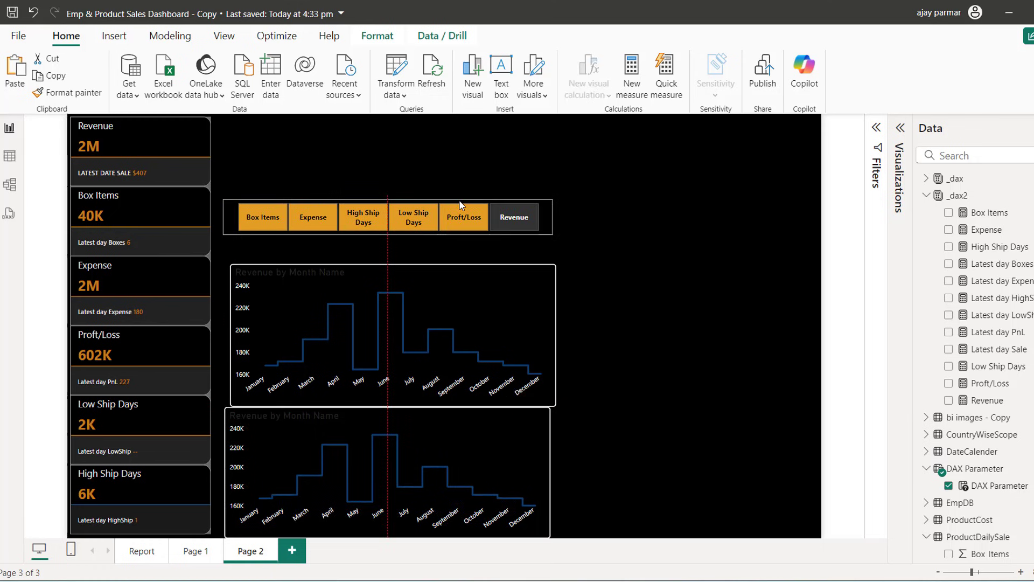
left_click_drag(488, 273, 480, 248)
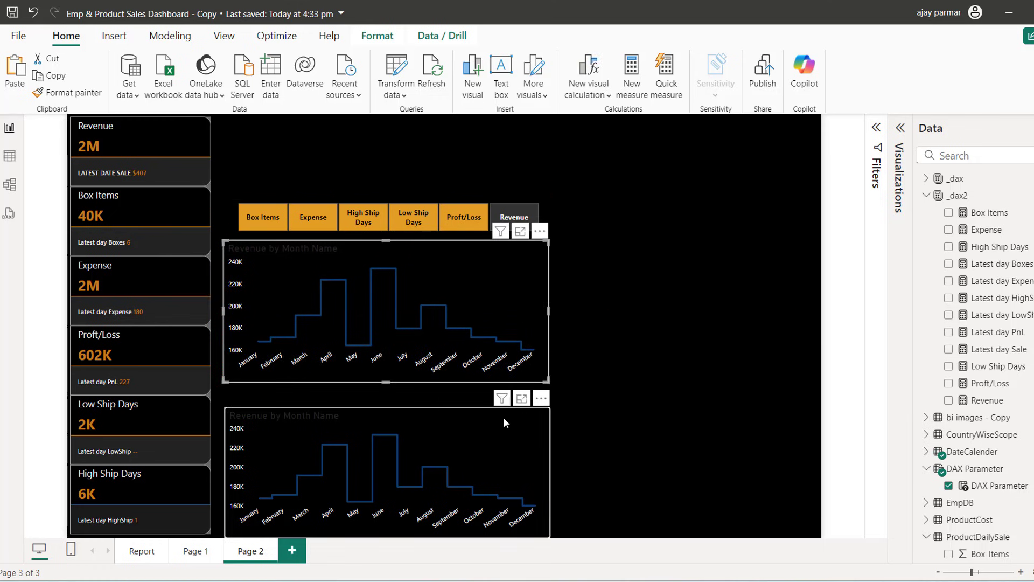
mouse_move(503, 417)
left_mouse_down()
mouse_move(502, 387)
mouse_move(500, 399)
left_mouse_up()
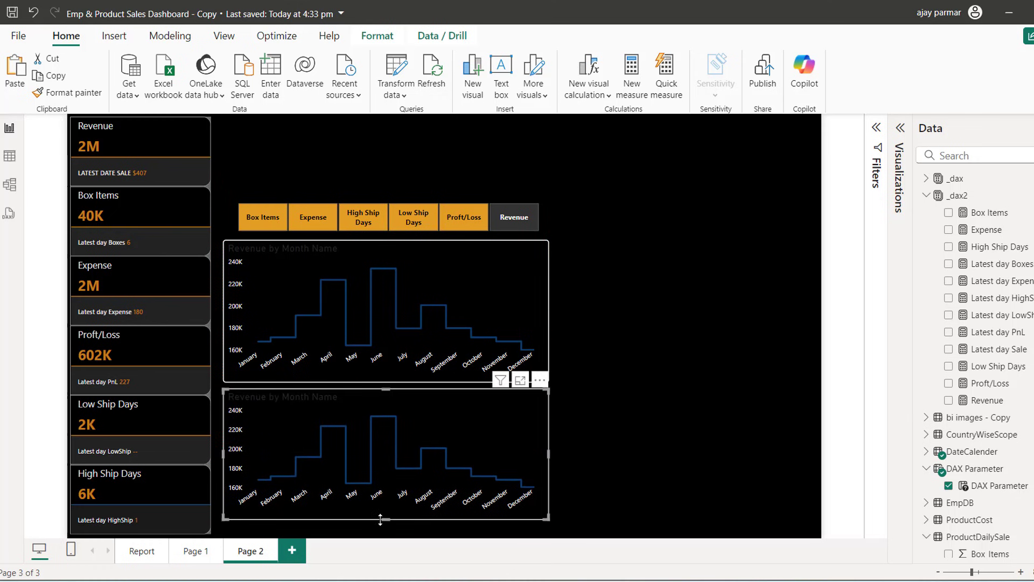
left_click_drag(383, 524, 385, 532)
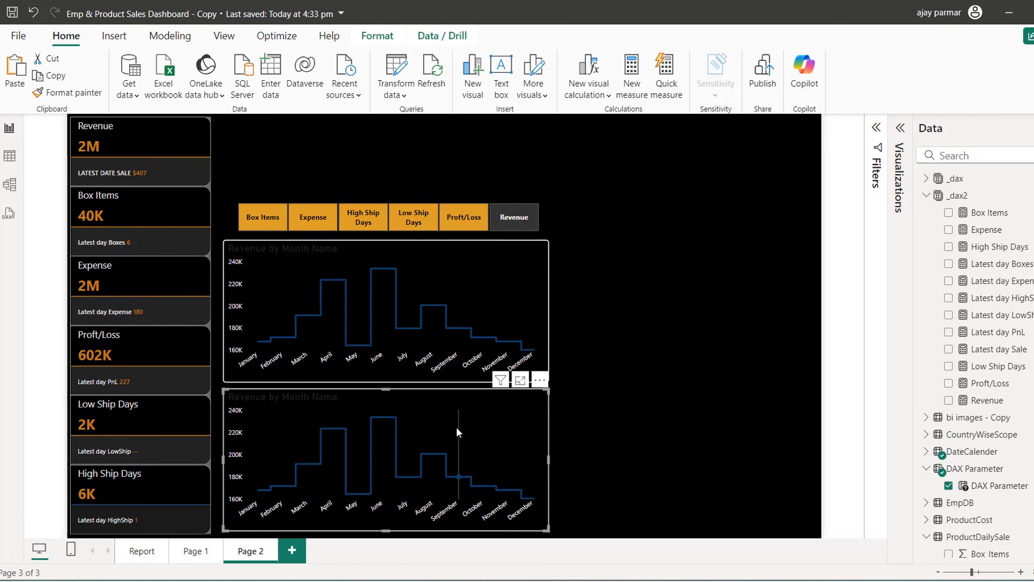
Step: Replace DAX Parameter on the lower chart's Y-axis with the Low Ship Days and High Ship Days measures
left_click(927, 198)
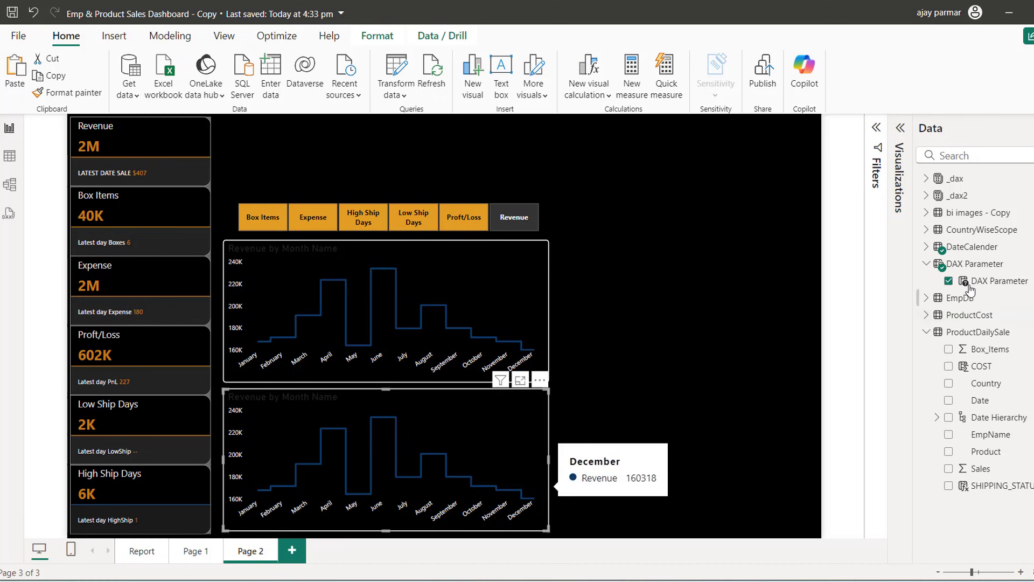
left_click(949, 284)
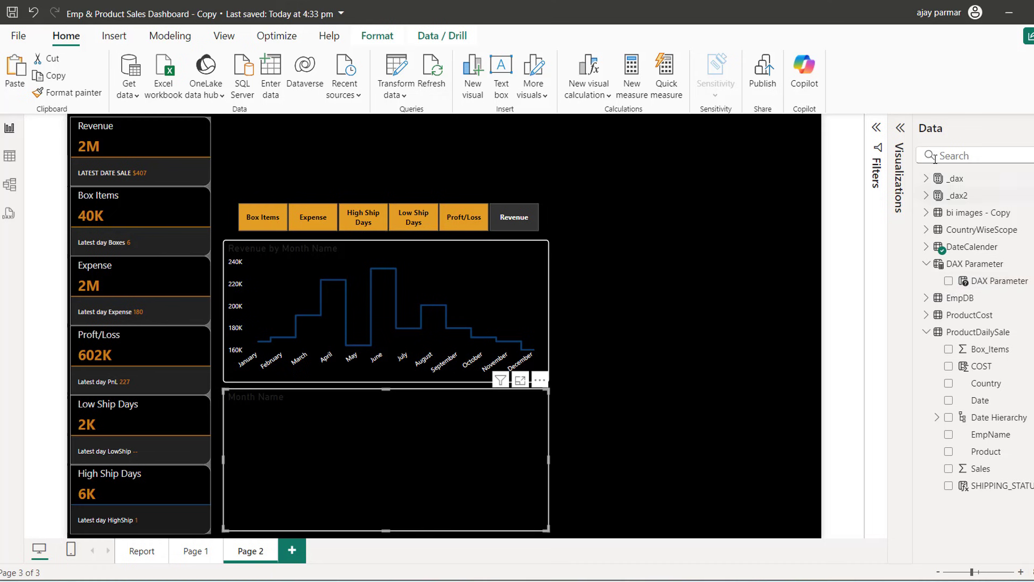
left_click(900, 131)
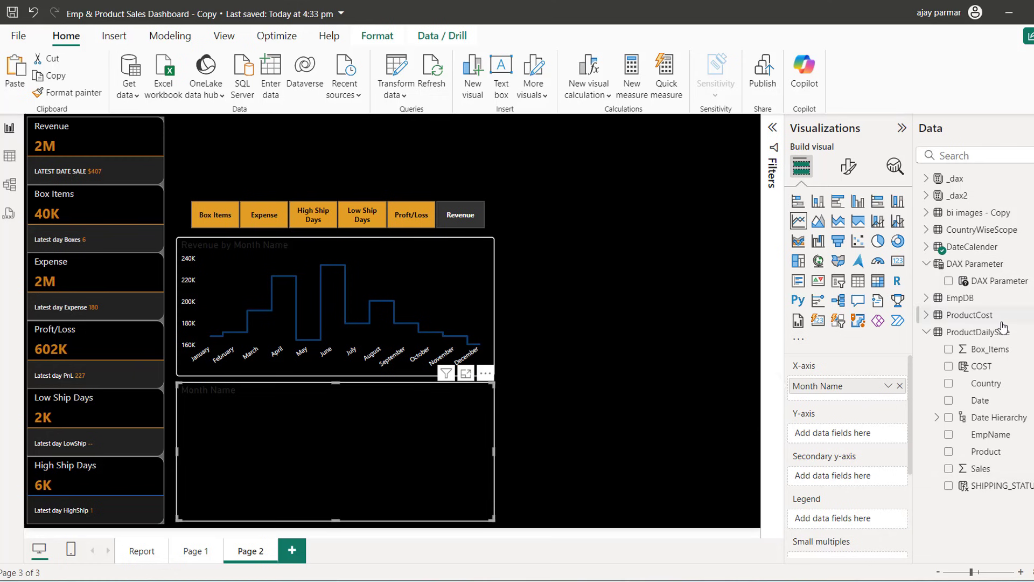
left_click(927, 196)
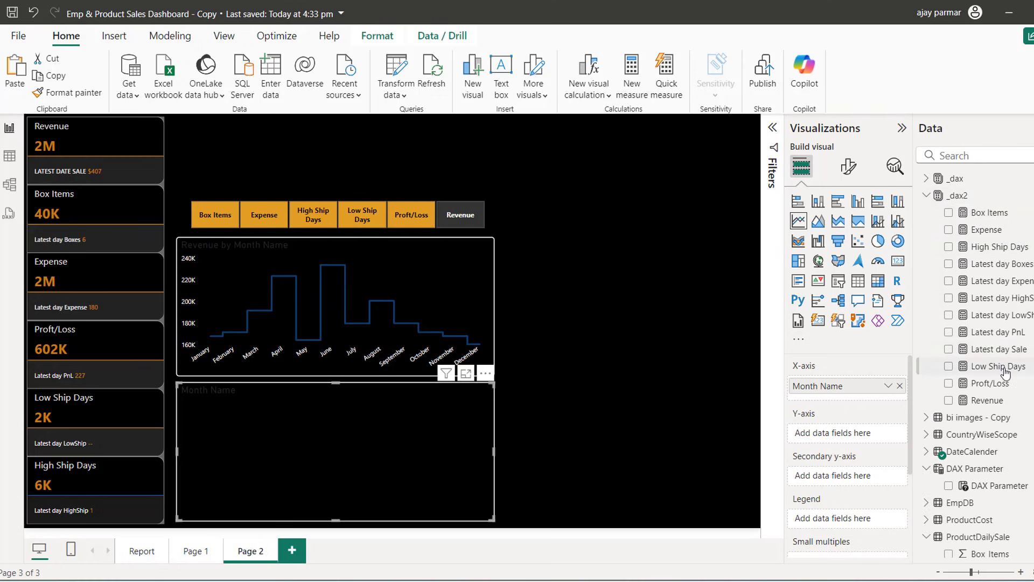
left_click_drag(1004, 371, 789, 437)
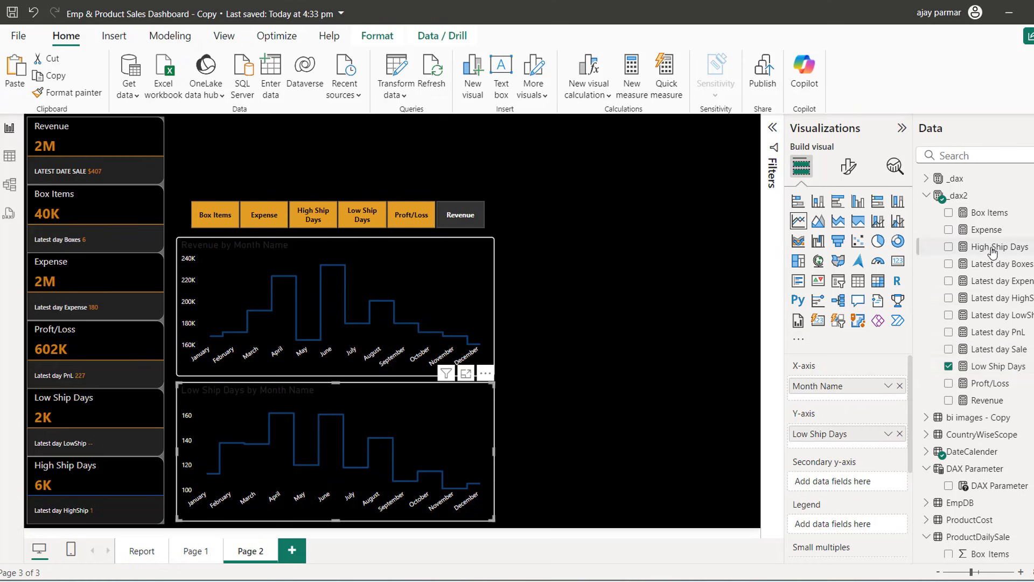
left_click_drag(992, 250, 831, 448)
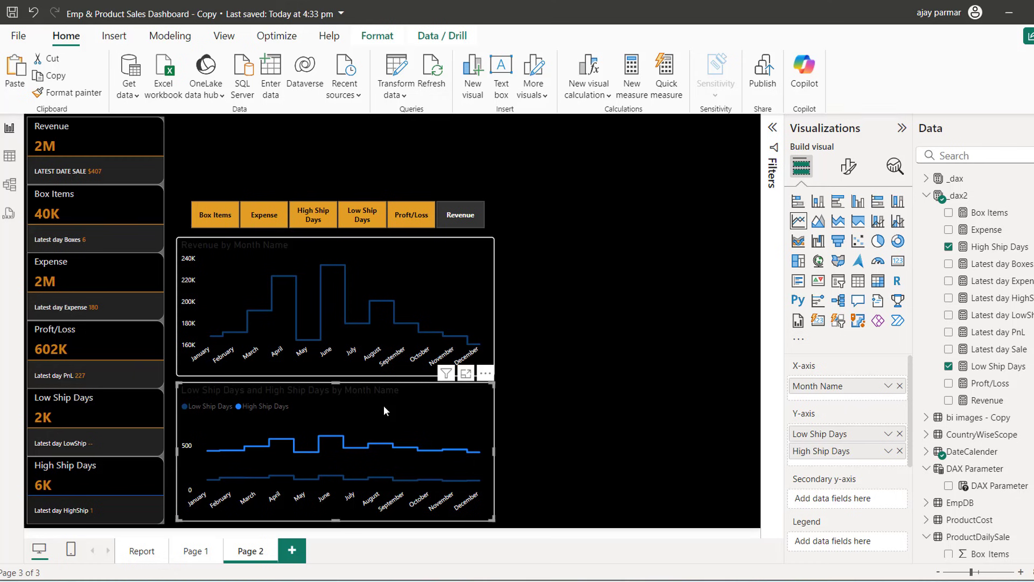
Step: Set the lower chart's legend position to Top center
left_click(847, 169)
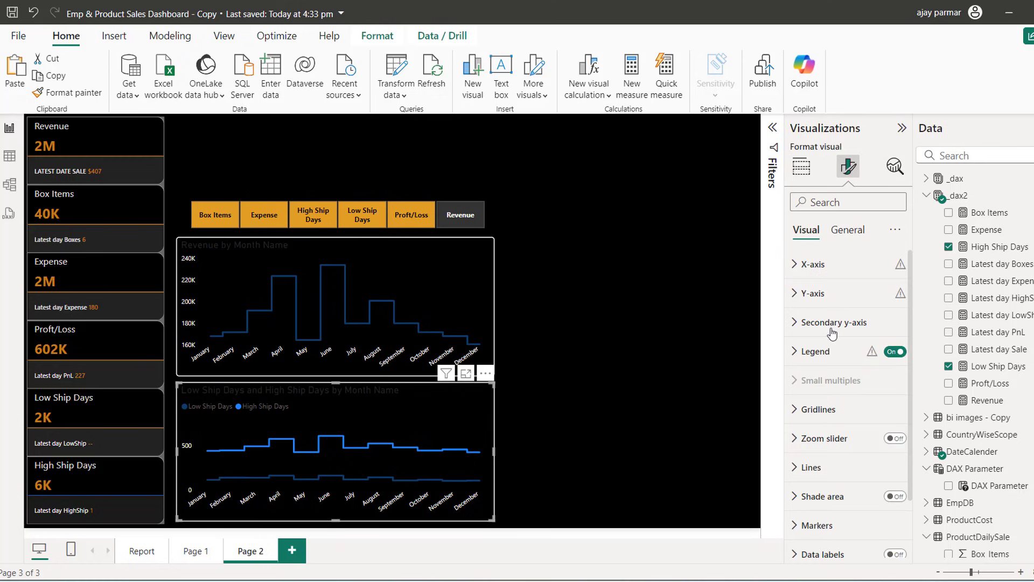
left_click(795, 353)
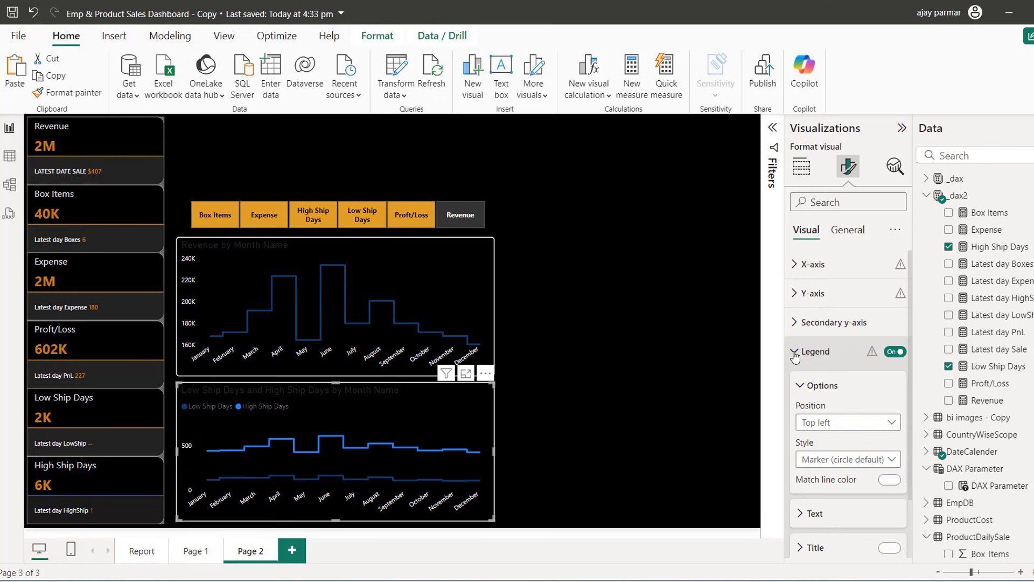
left_click(843, 425)
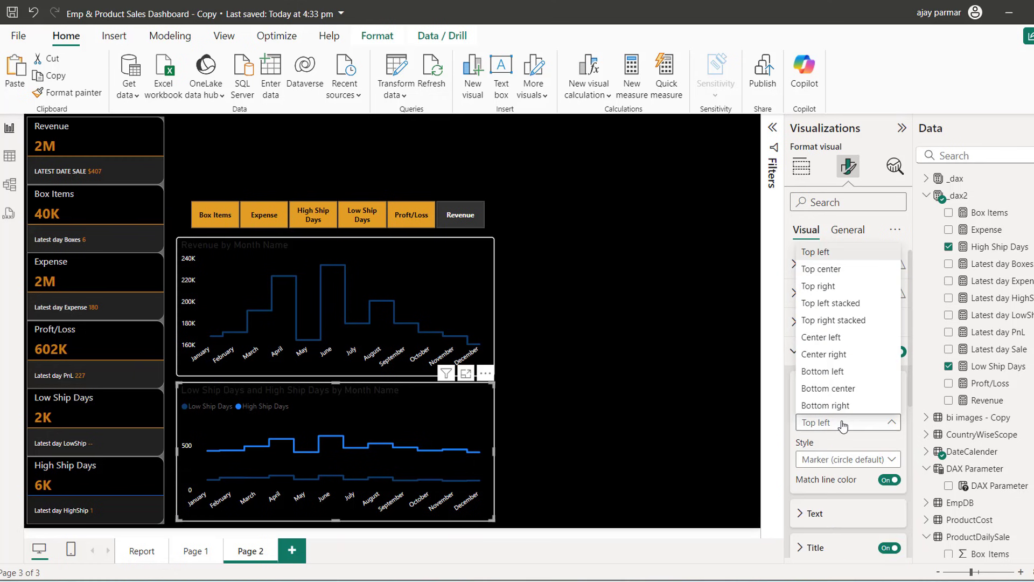
left_click(822, 269)
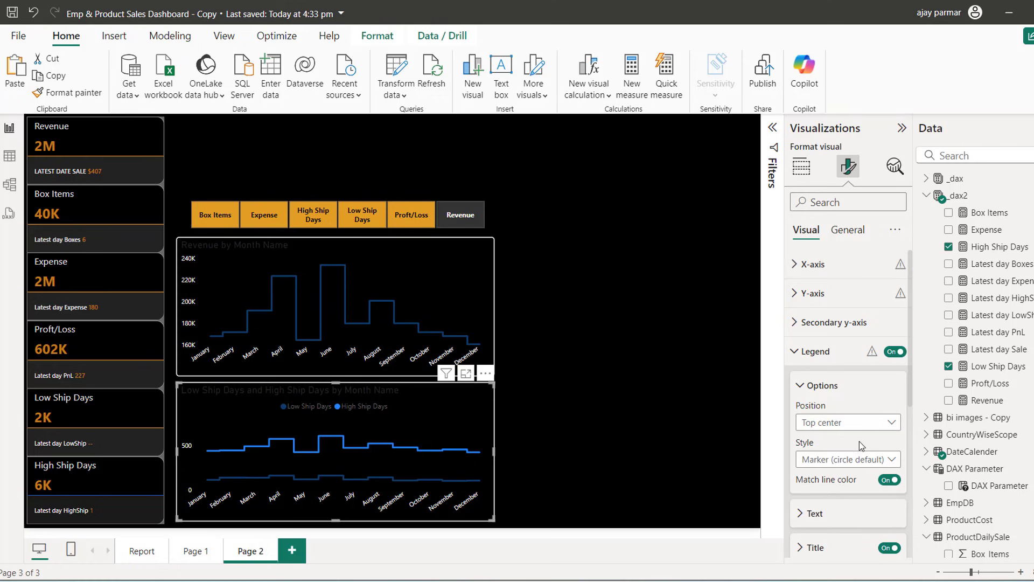
left_click(816, 362)
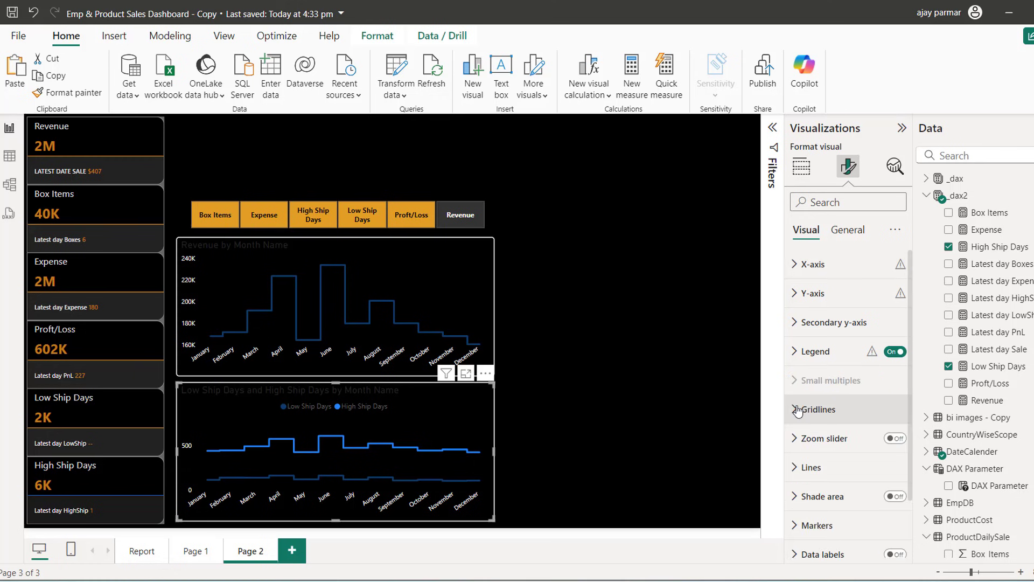
Step: Turn off the title of the lower ship-days chart
left_click(798, 409)
left_click(798, 410)
left_click(849, 235)
left_click(890, 296)
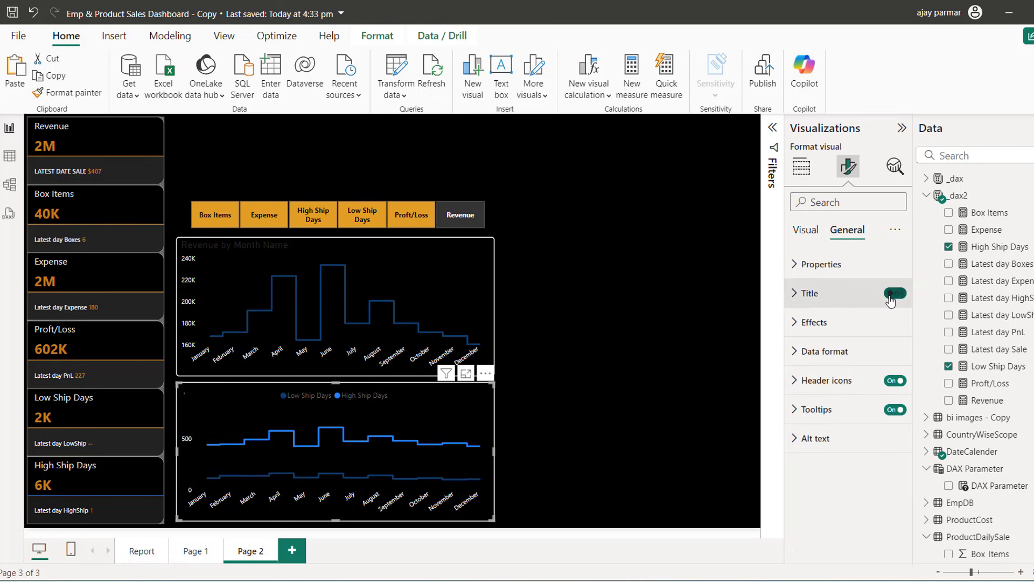
Step: Change the lower chart's line interpolation type to Linear
left_click(806, 232)
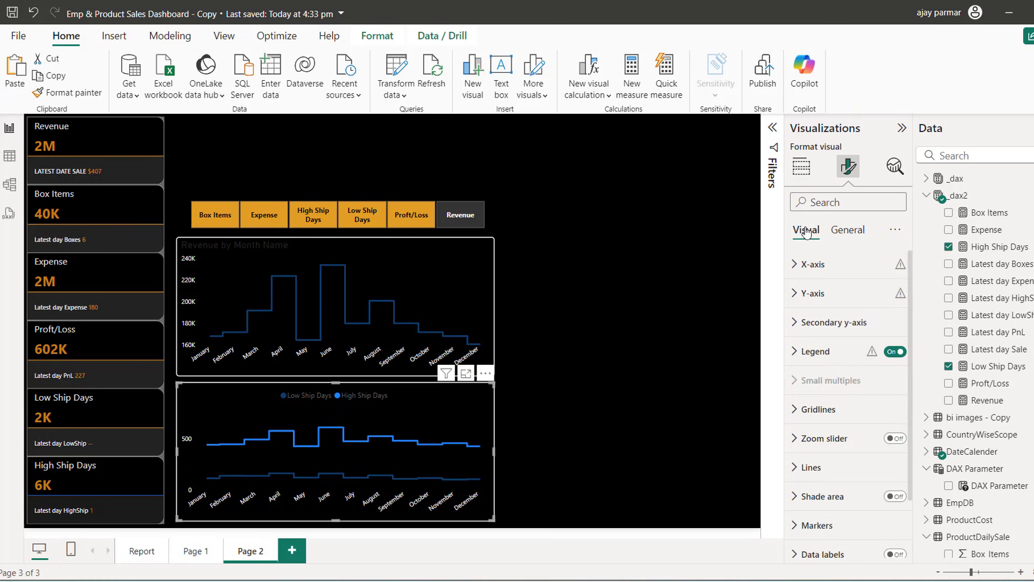
left_click(792, 467)
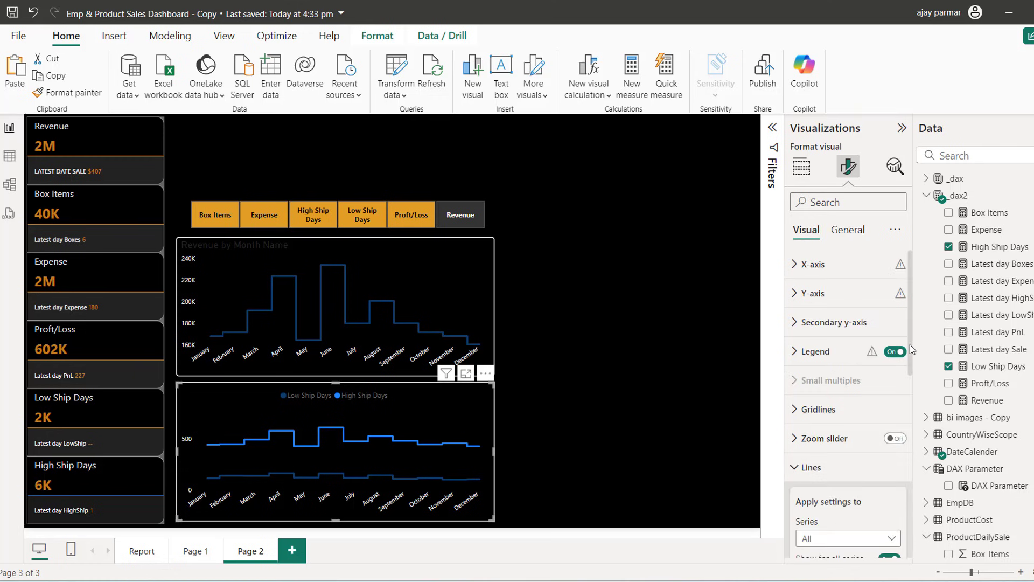
left_click_drag(909, 349, 914, 487)
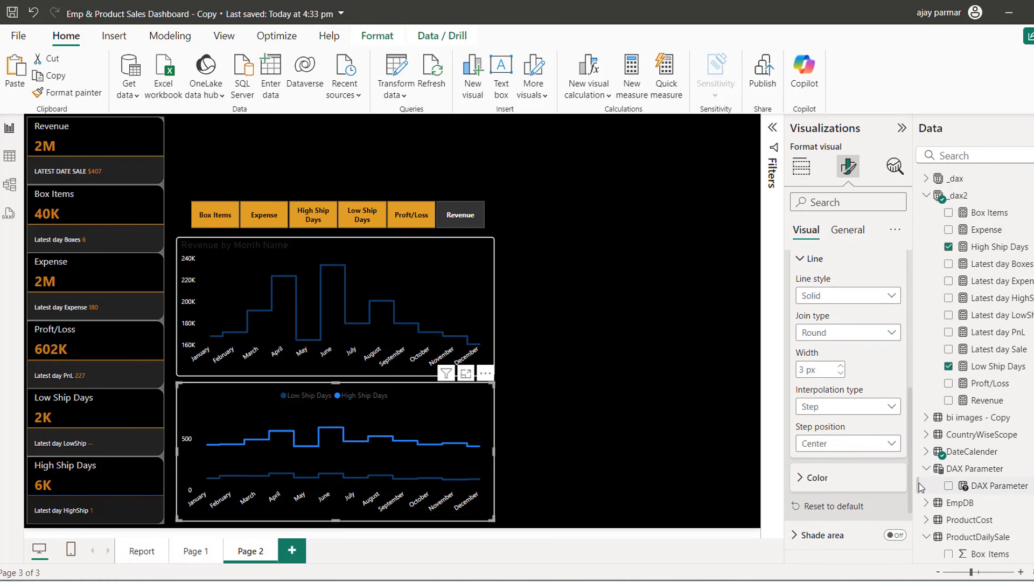
left_click(855, 413)
left_click(830, 426)
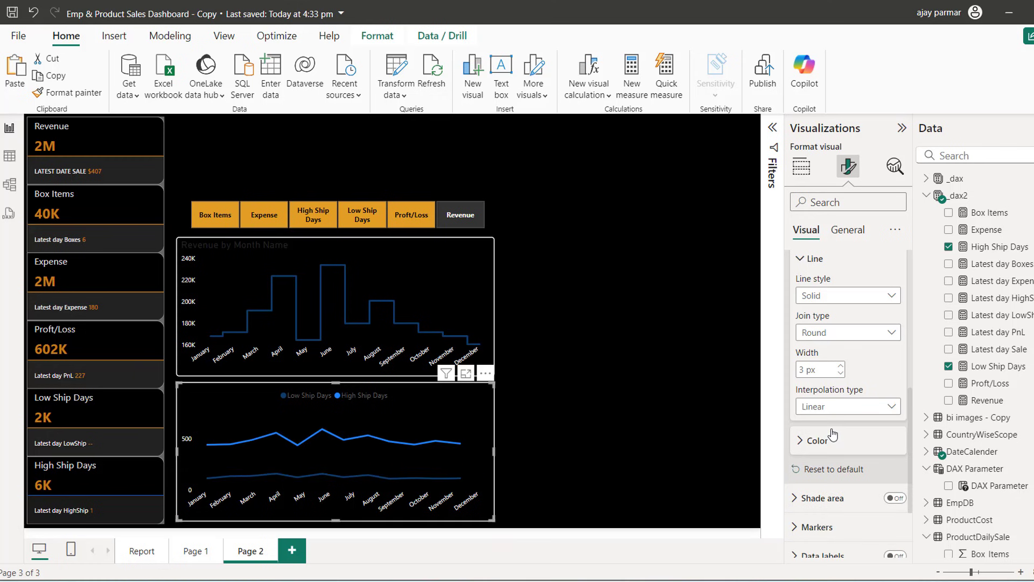
Step: Try area shading on the lower chart, switch it back off, and show markers for all series
left_click(896, 500)
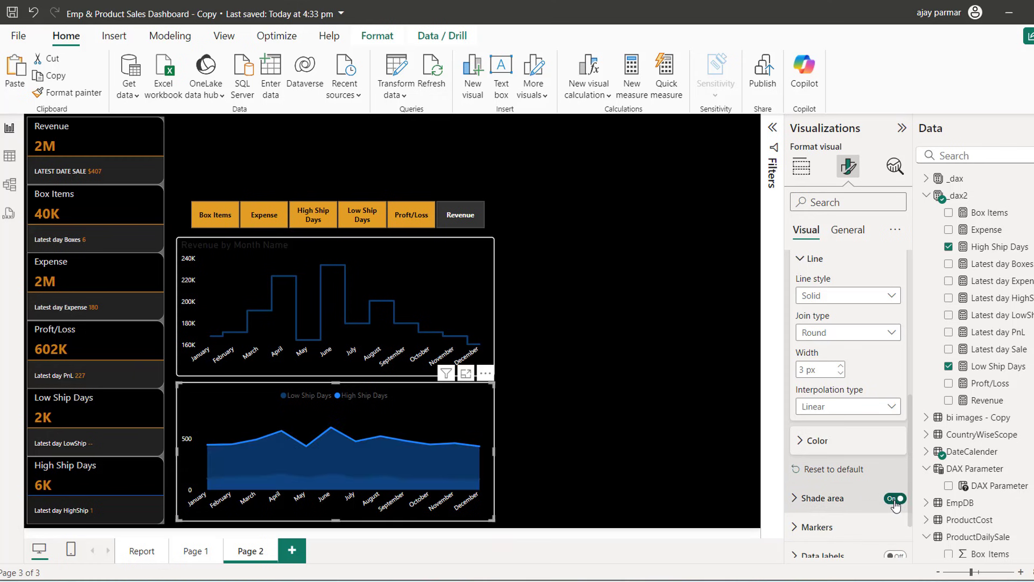
left_click(893, 499)
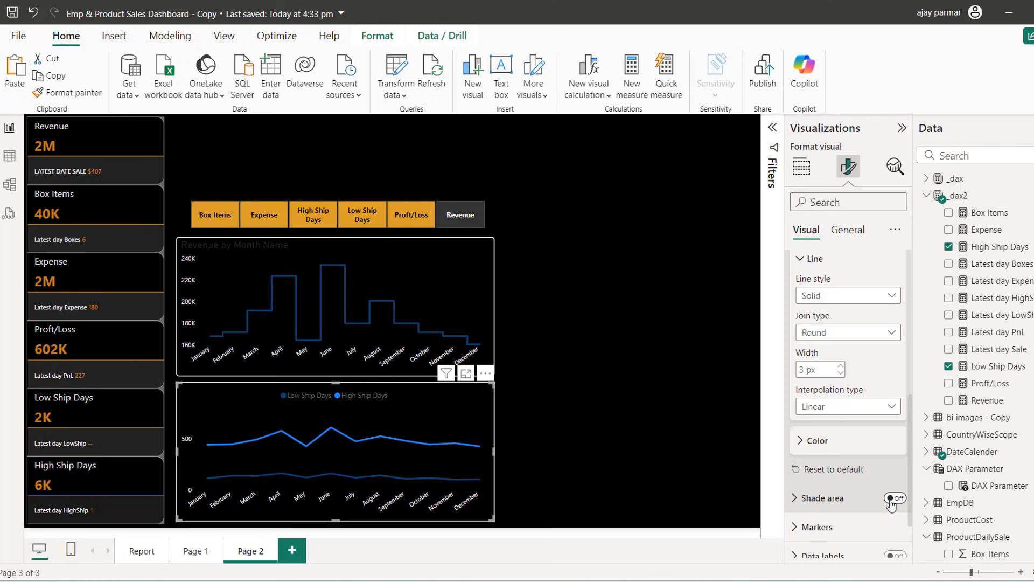
left_click(795, 529)
scroll(907, 383, "down", 5)
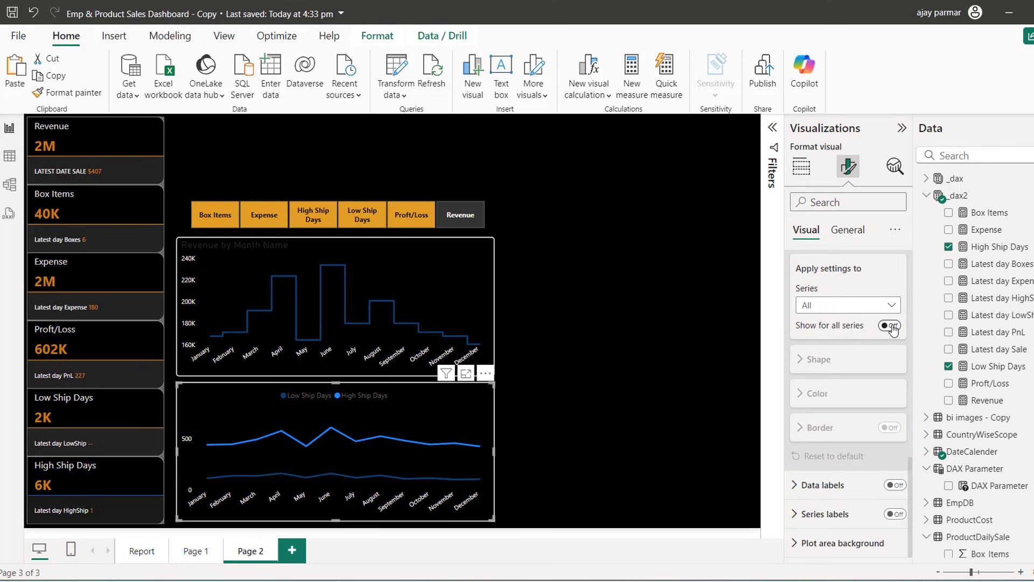
left_click(889, 325)
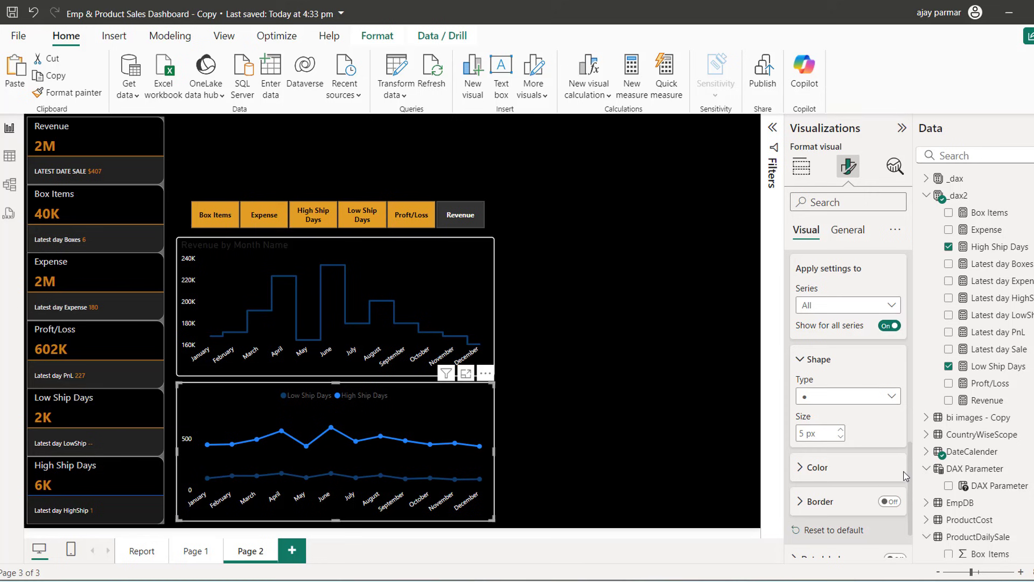
Step: Set the lower chart's legend text color to white
left_click_drag(913, 500, 912, 296)
left_click(794, 351)
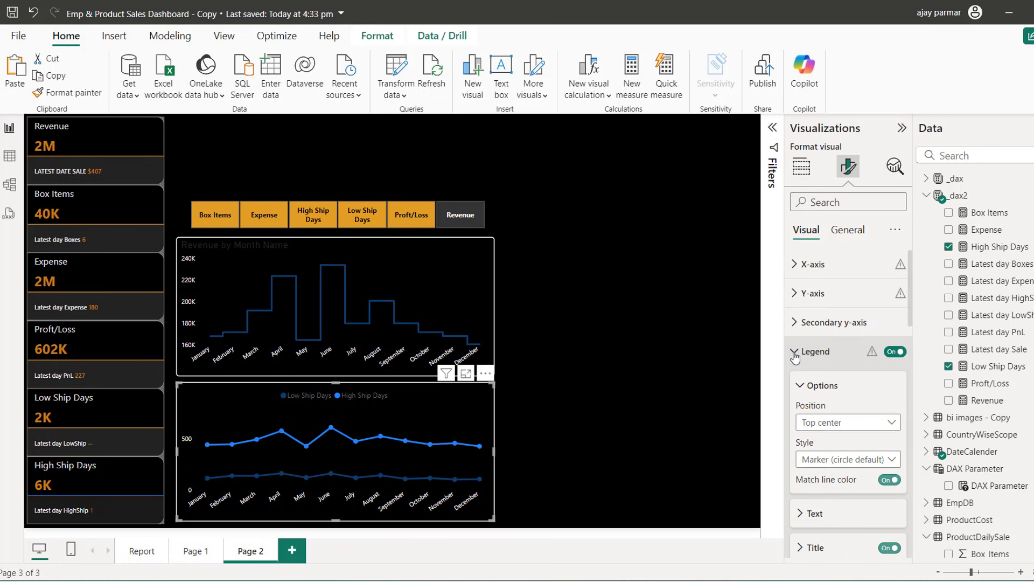
left_click(804, 514)
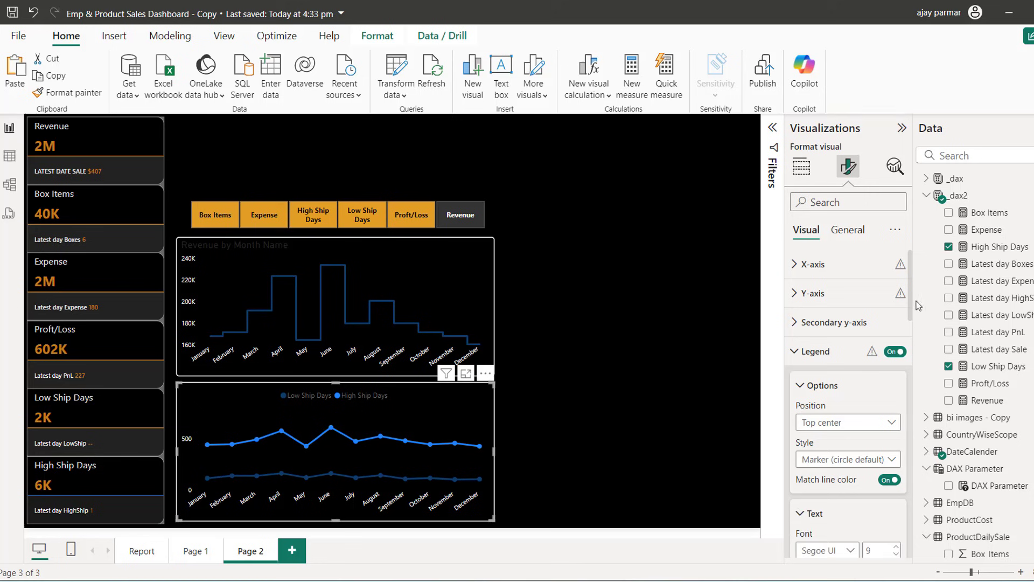
left_click_drag(912, 301, 911, 351)
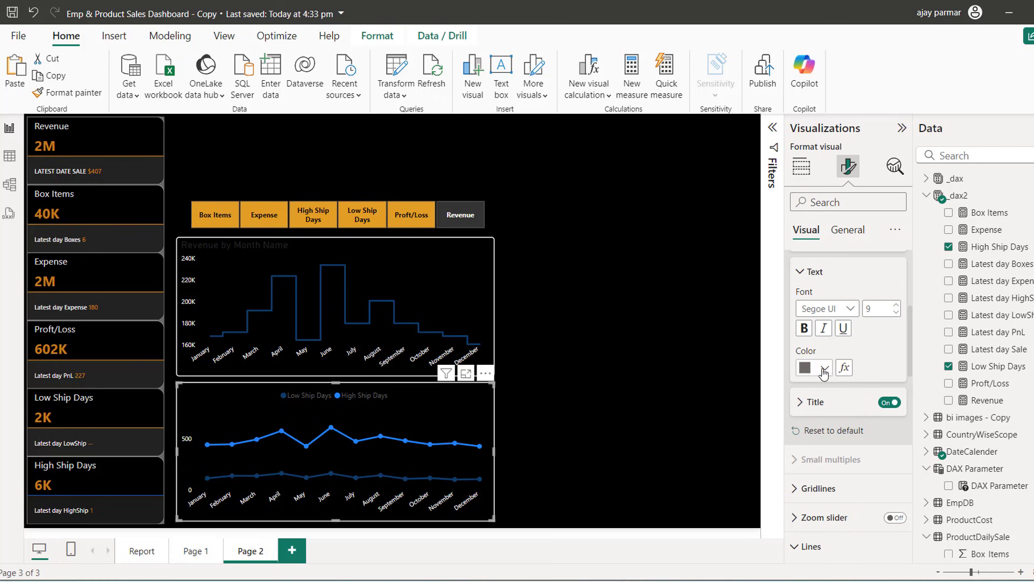
left_click(823, 369)
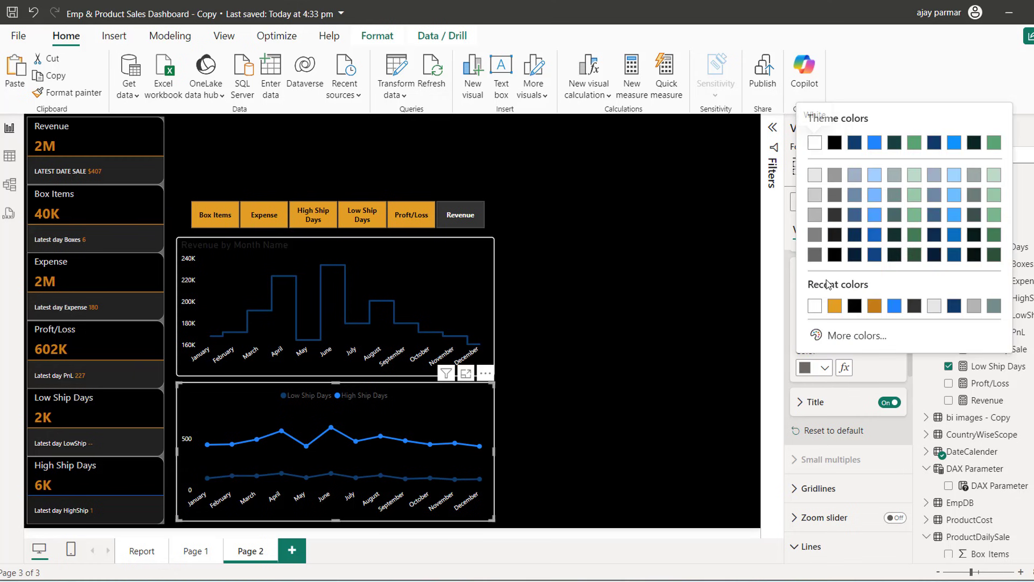
left_click(814, 306)
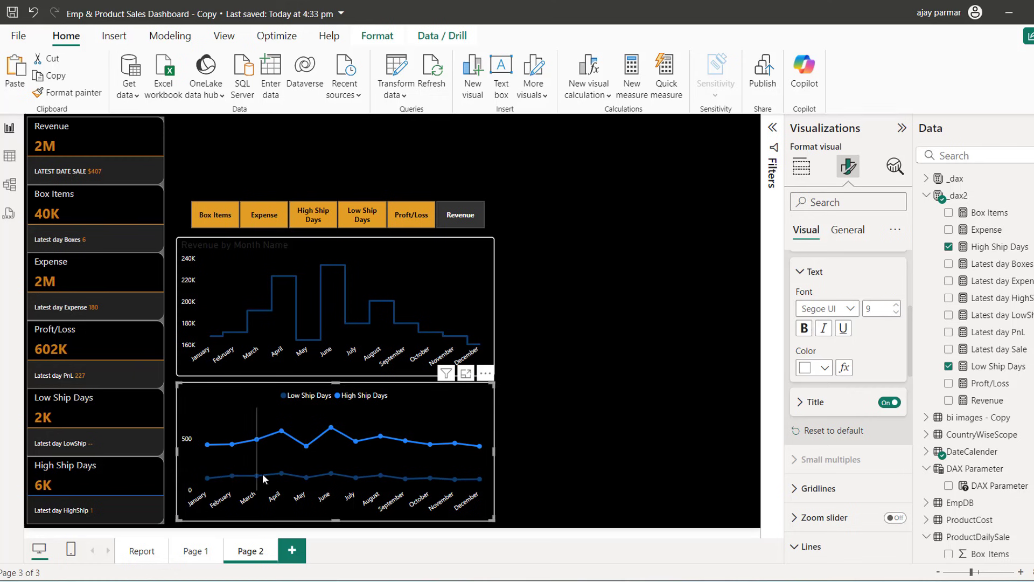
Step: Nudge the upper monthly line chart up so it sits directly beneath the measure slicer
left_click(579, 375)
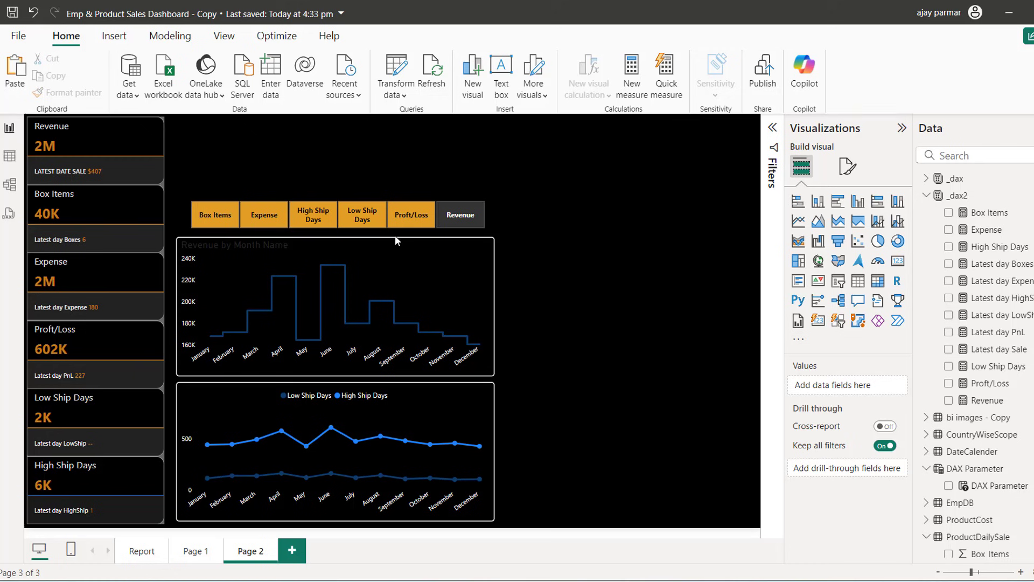
key("Tab")
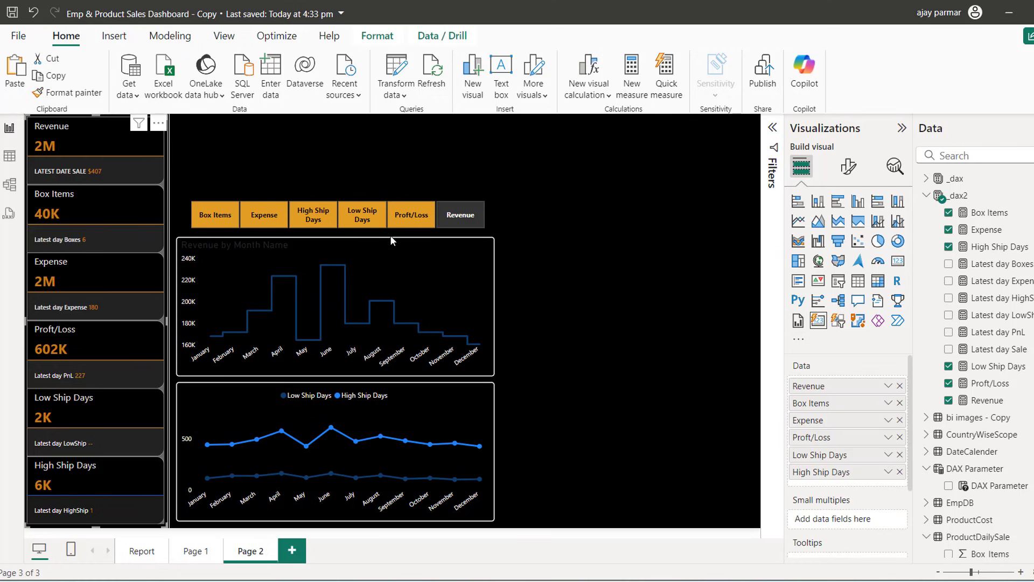
left_click(388, 235)
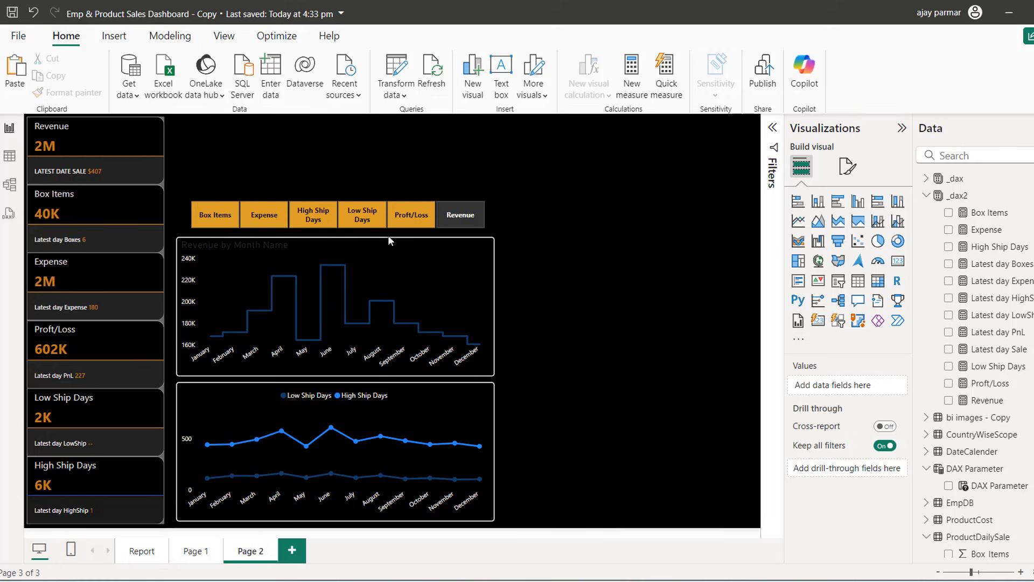
key("Tab")
left_click(425, 242)
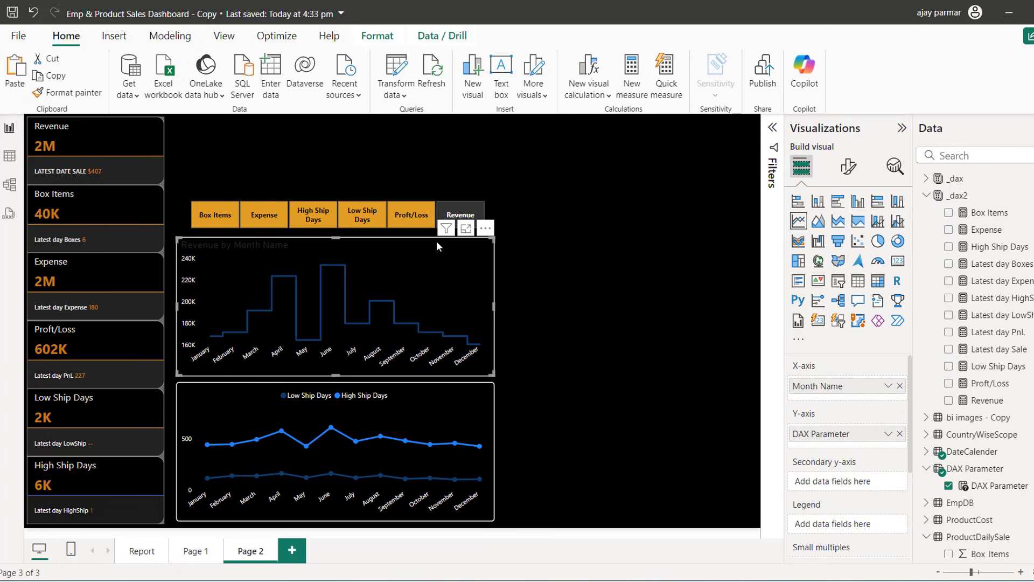
key("Up")
key("Up")
key("Up")
key("Up")
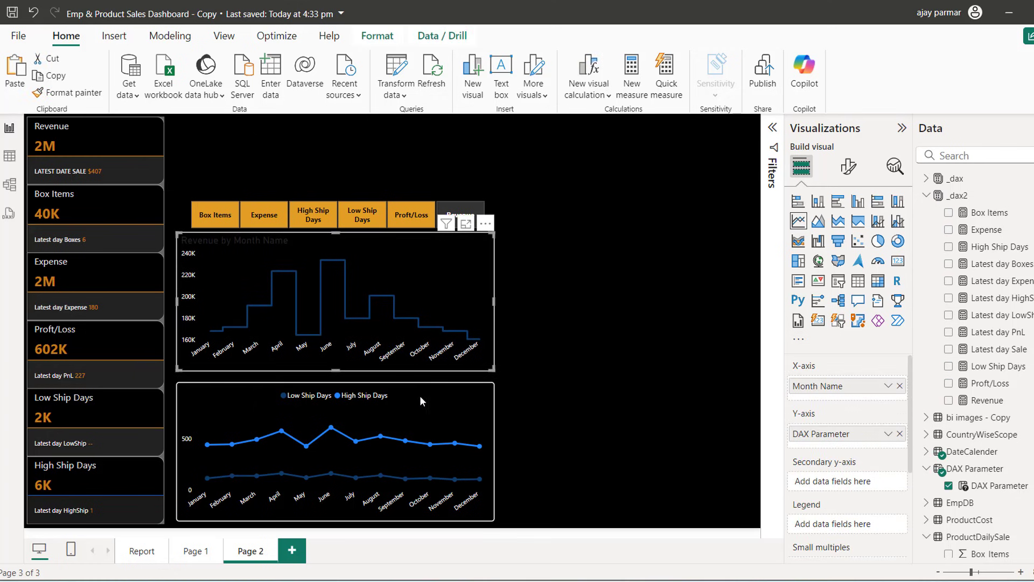
Step: Nudge the lower ship-days chart up to close the gap beneath the upper line chart
left_click(420, 380)
key("Tab")
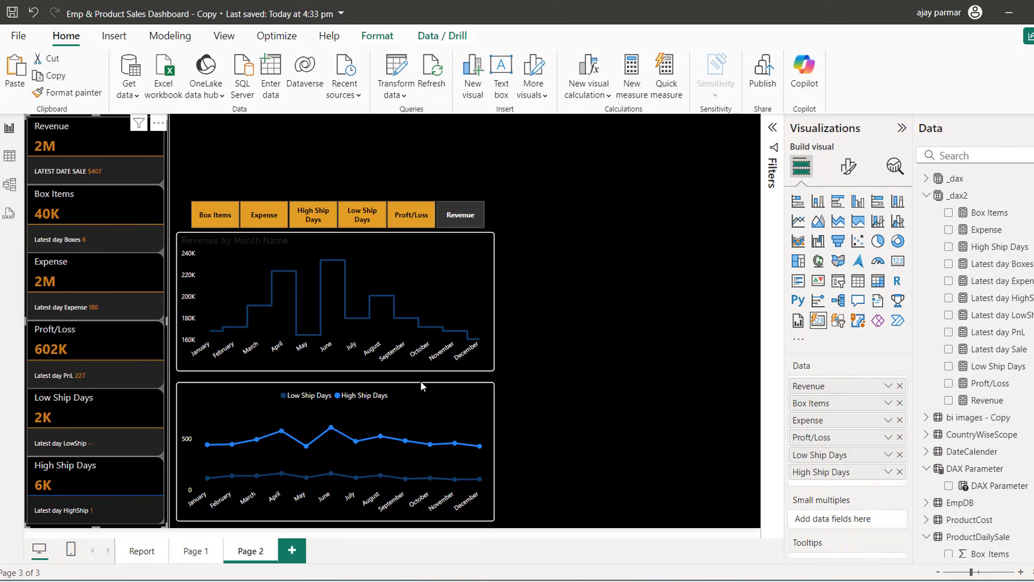
left_click(425, 386)
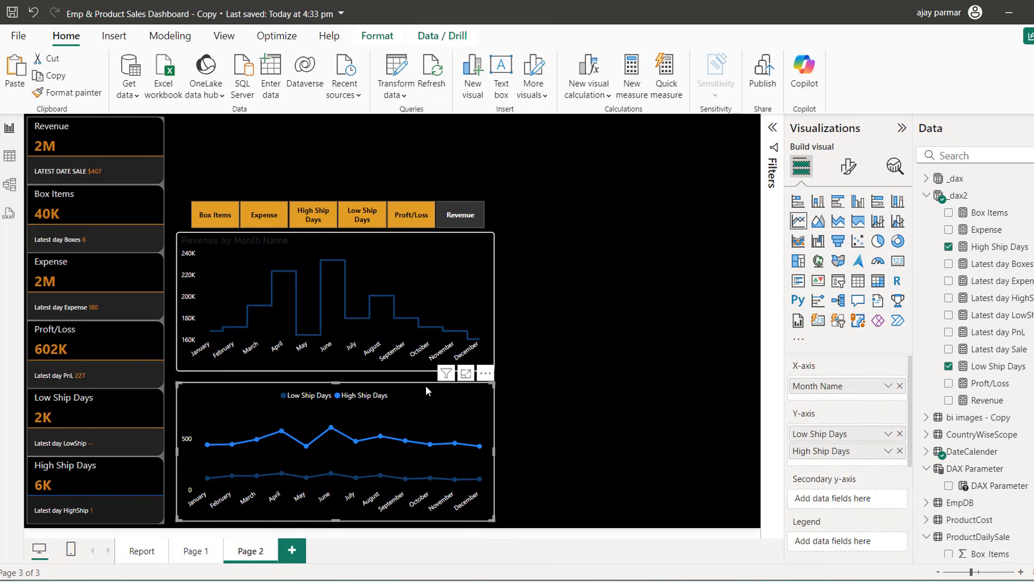
key("Up")
key("Up")
key("Up")
key("Up")
key("Up")
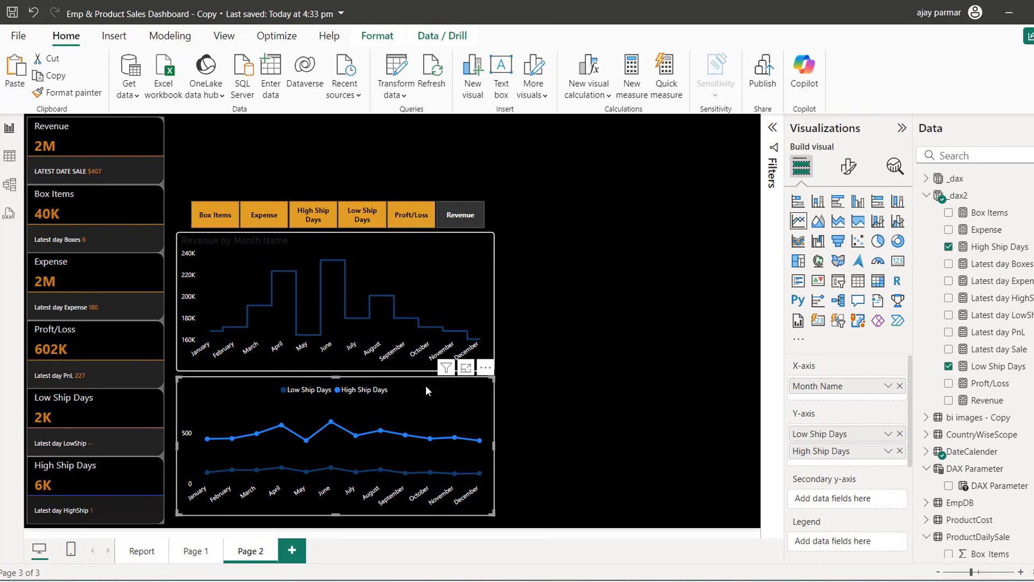
Step: Compare the height and width properties of the lower ship-days chart and the upper line chart
left_click(338, 515)
left_click(849, 169)
left_click(848, 229)
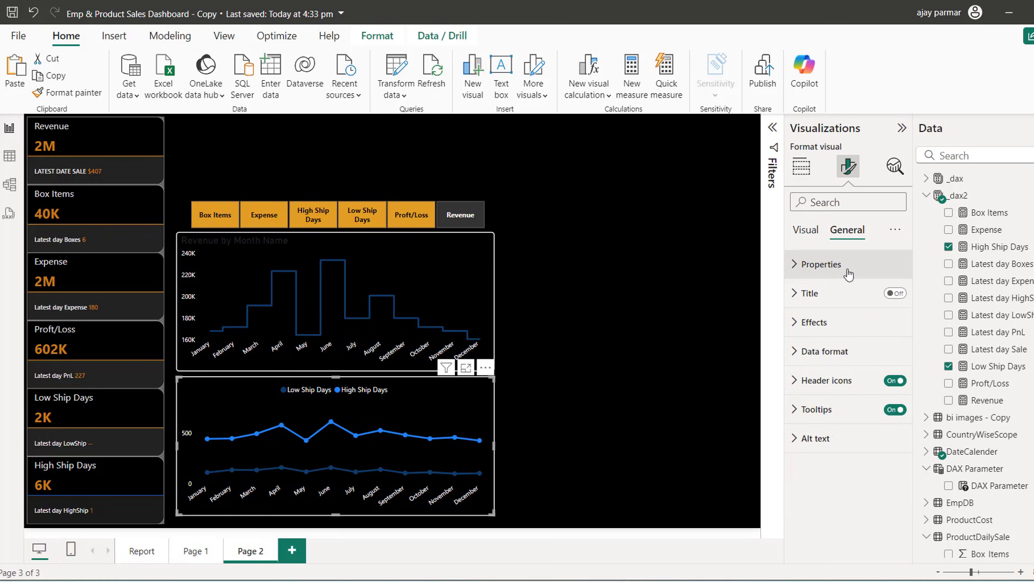
left_click(802, 264)
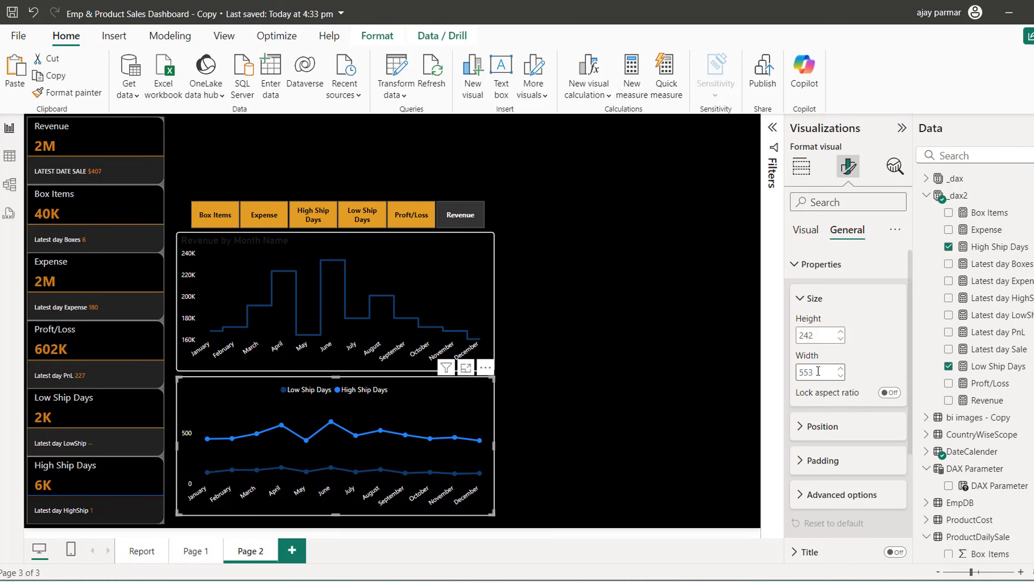
left_click(463, 287)
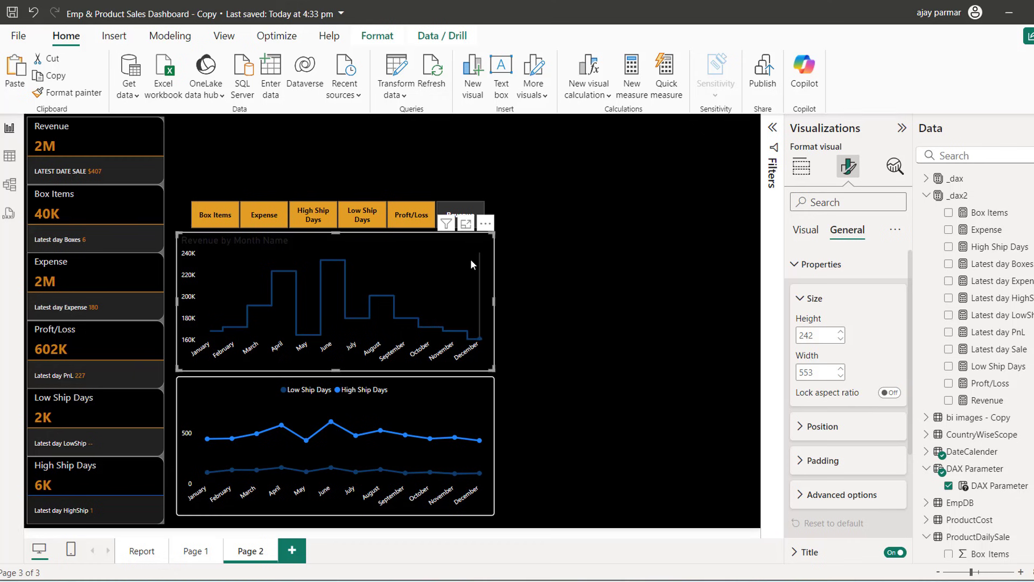
left_click(469, 404)
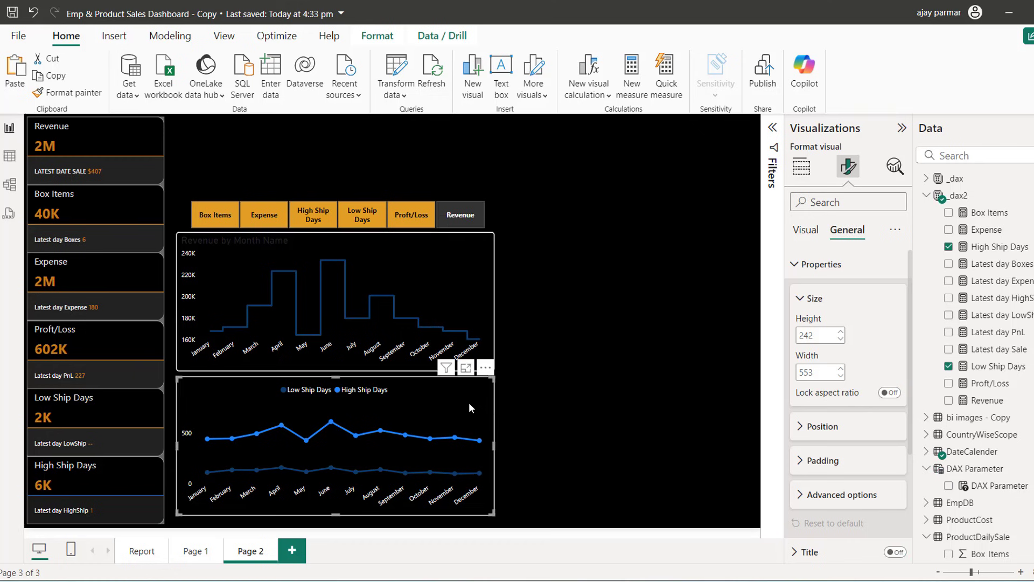
left_click(460, 265)
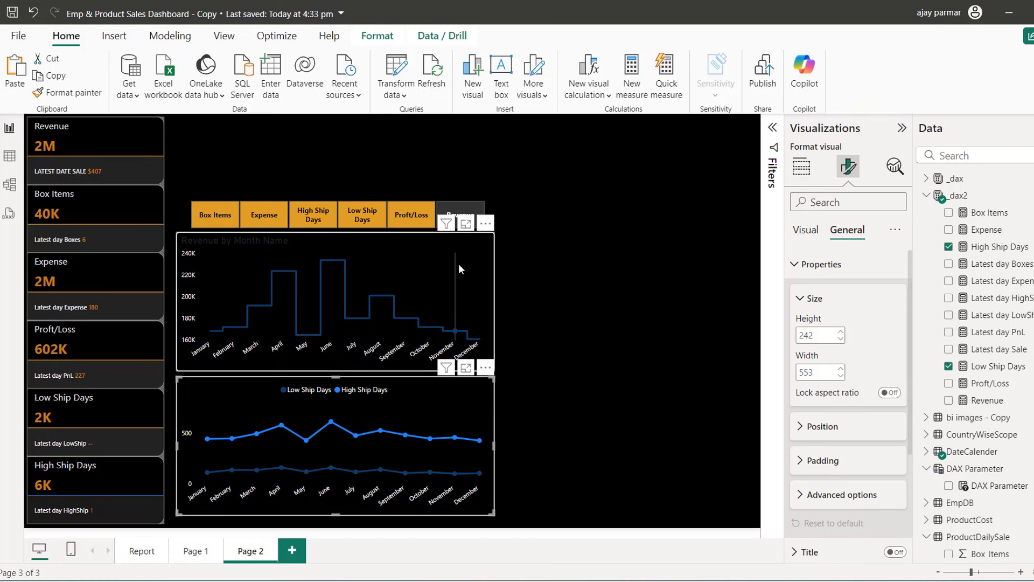
left_click(677, 380)
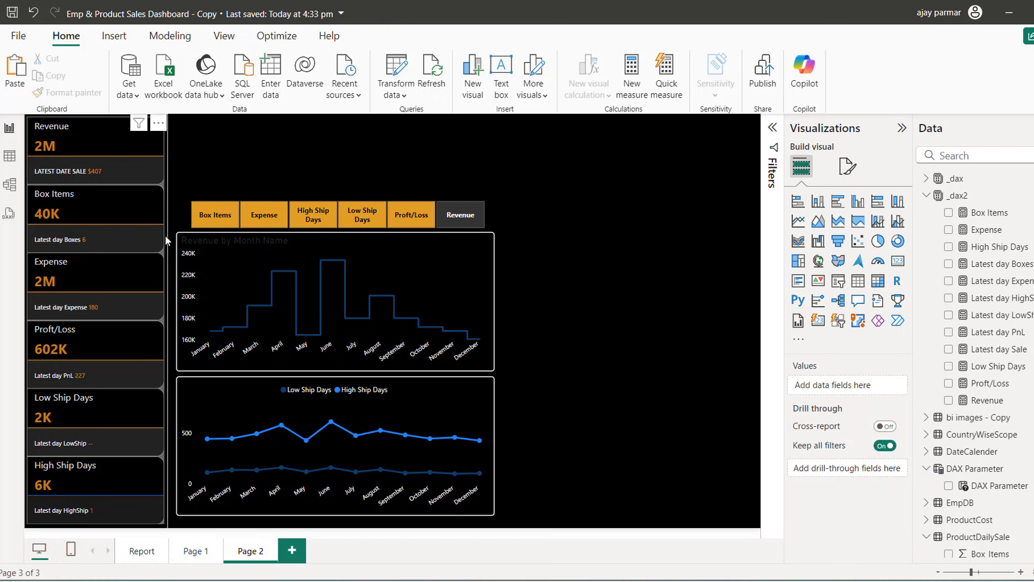
Step: Test the measure slicer on the upper chart with Box Items, Expense, High Ship Days, Proft/Loss and Revenue, ending on Box Items
left_click(210, 223)
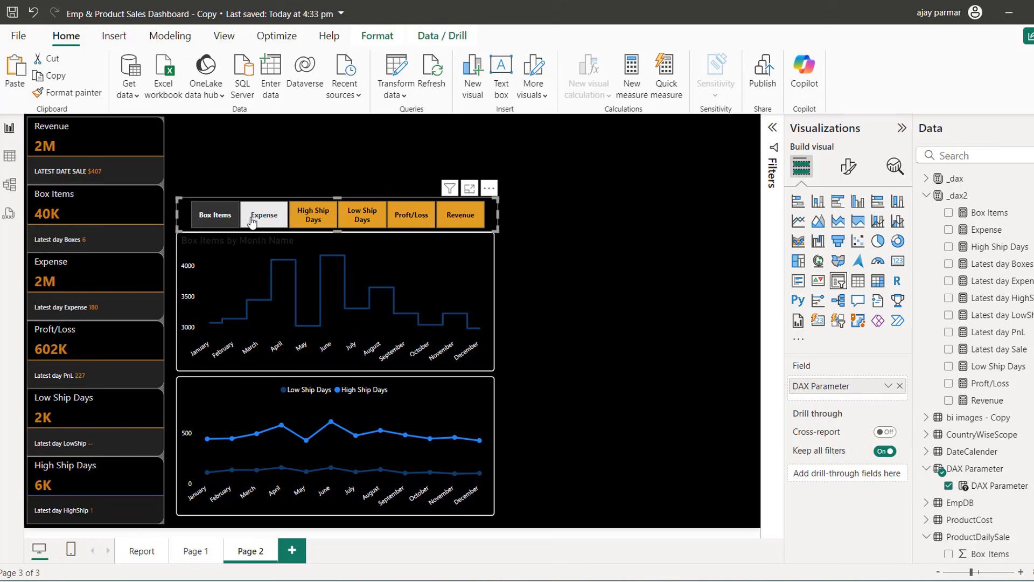
left_click(252, 221)
left_click(313, 218)
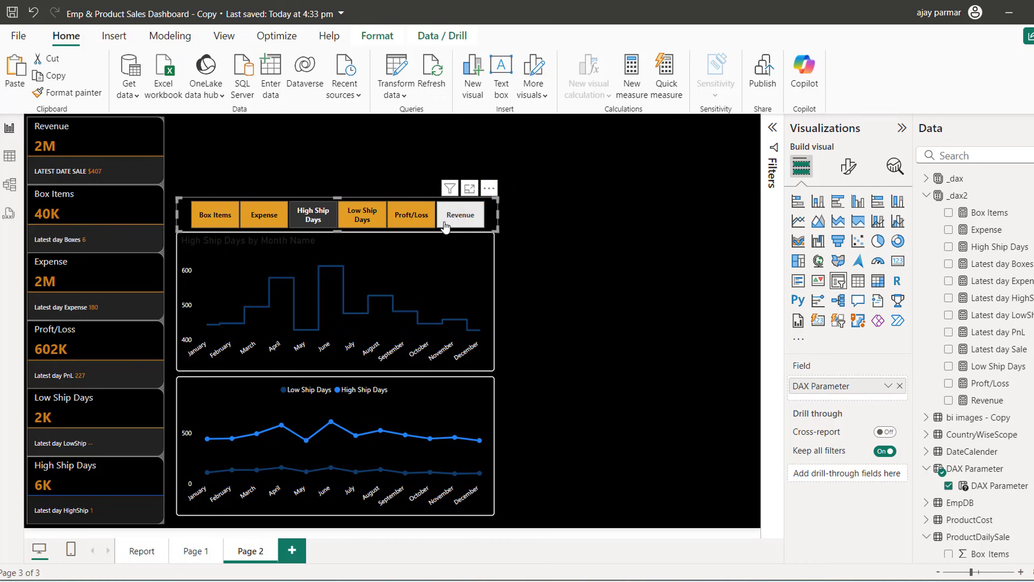
left_click(397, 223)
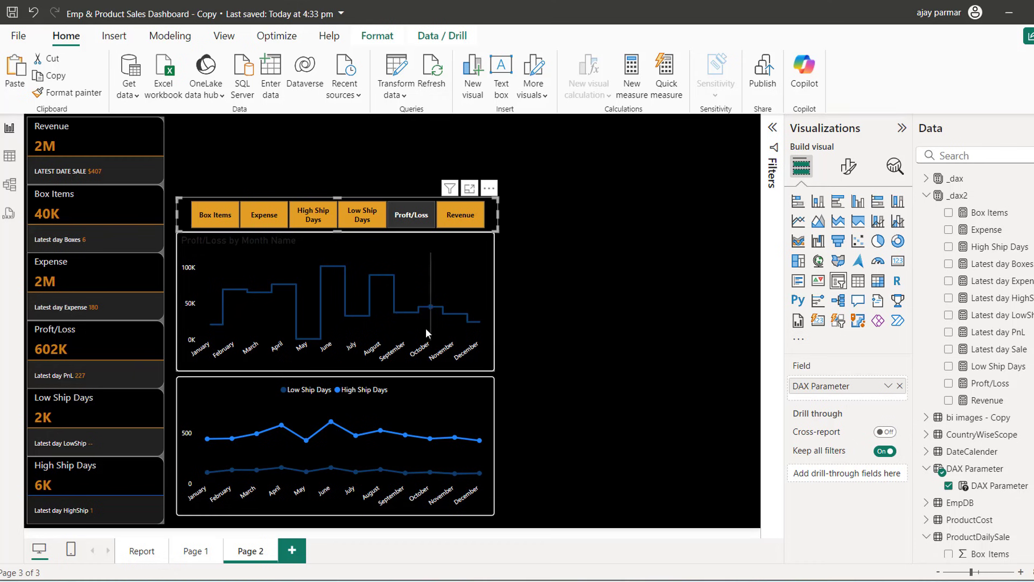
left_click(468, 223)
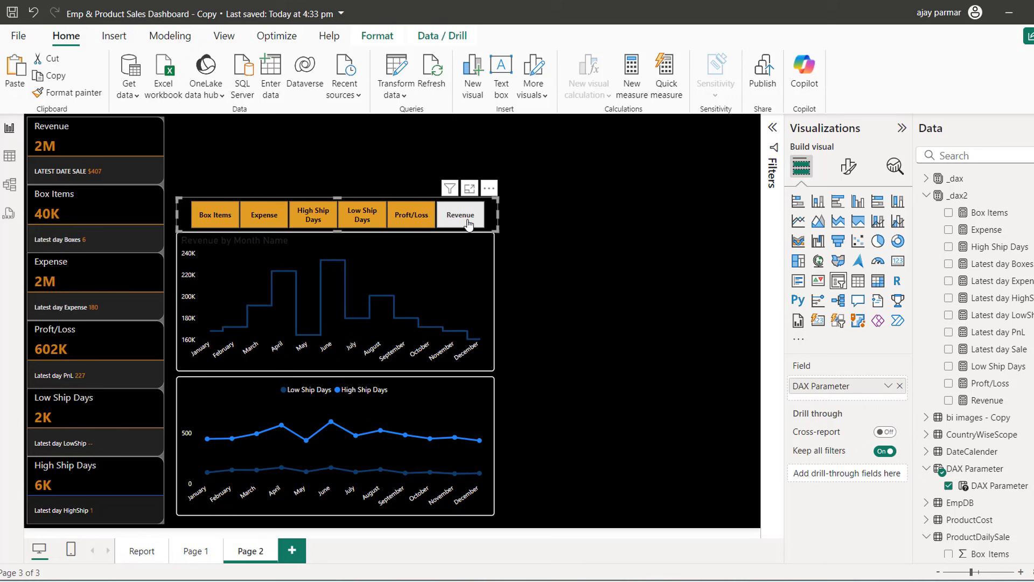
left_click(226, 217)
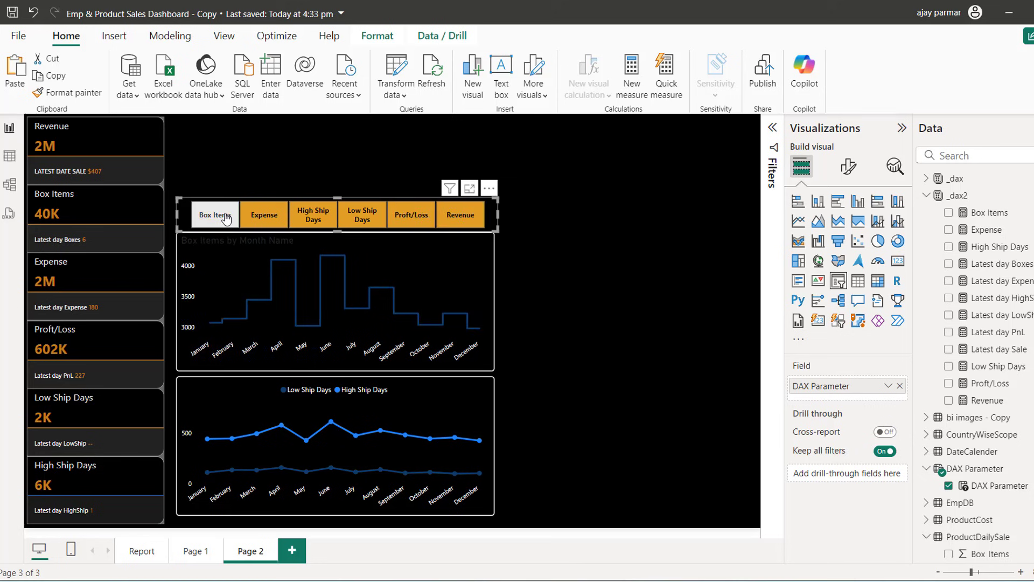
left_click(578, 327)
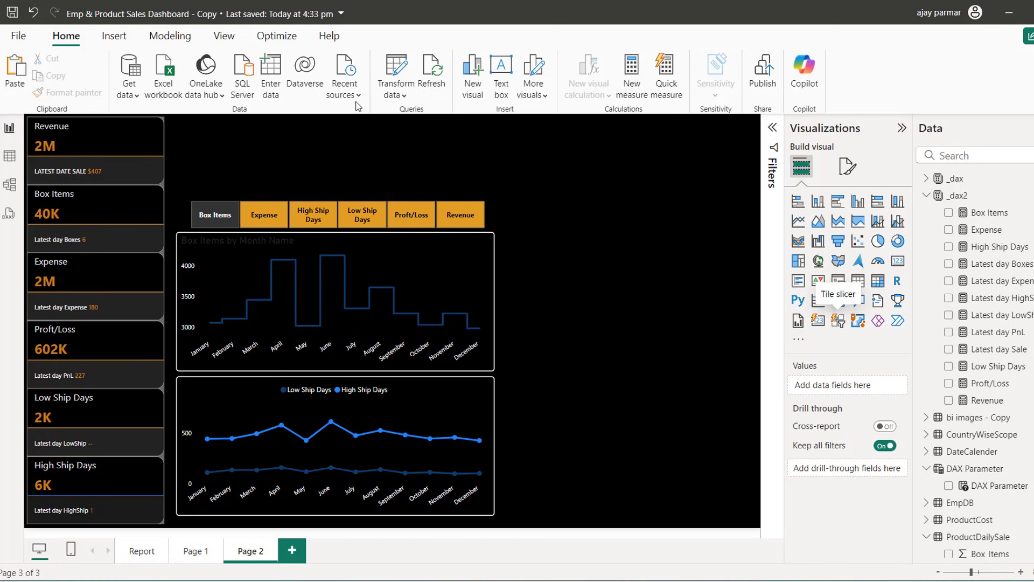
Step: Add a tile slicer for the DateCalender Year field beside the upper chart and reduce its height
left_click(838, 323)
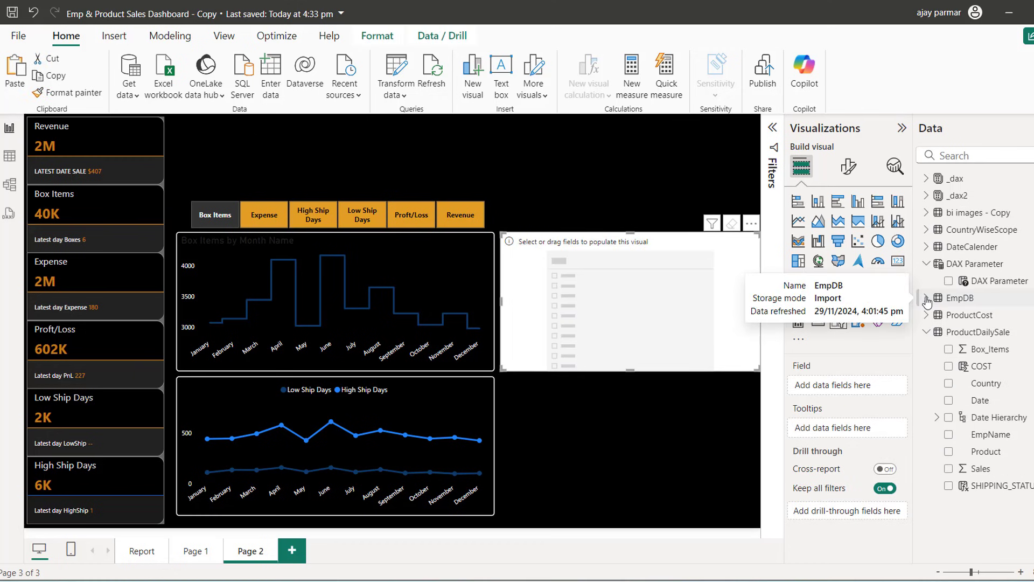
left_click(927, 246)
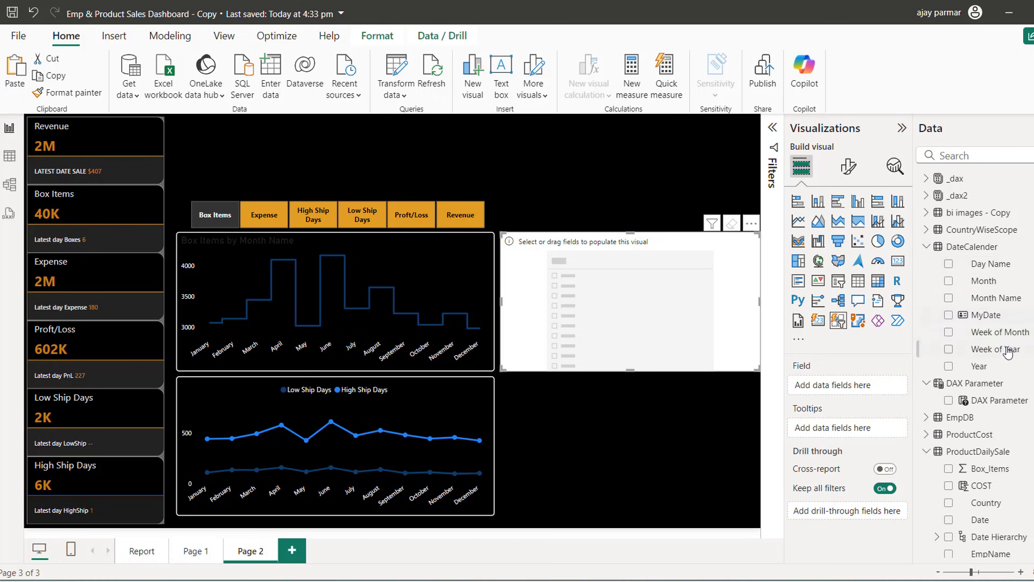
left_click_drag(979, 367, 702, 308)
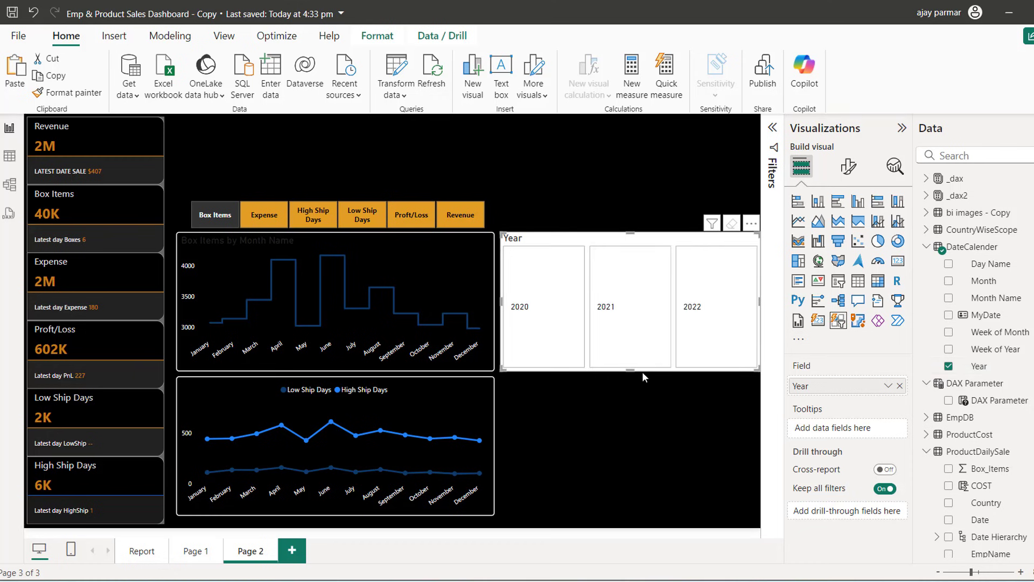
left_click_drag(631, 369, 631, 301)
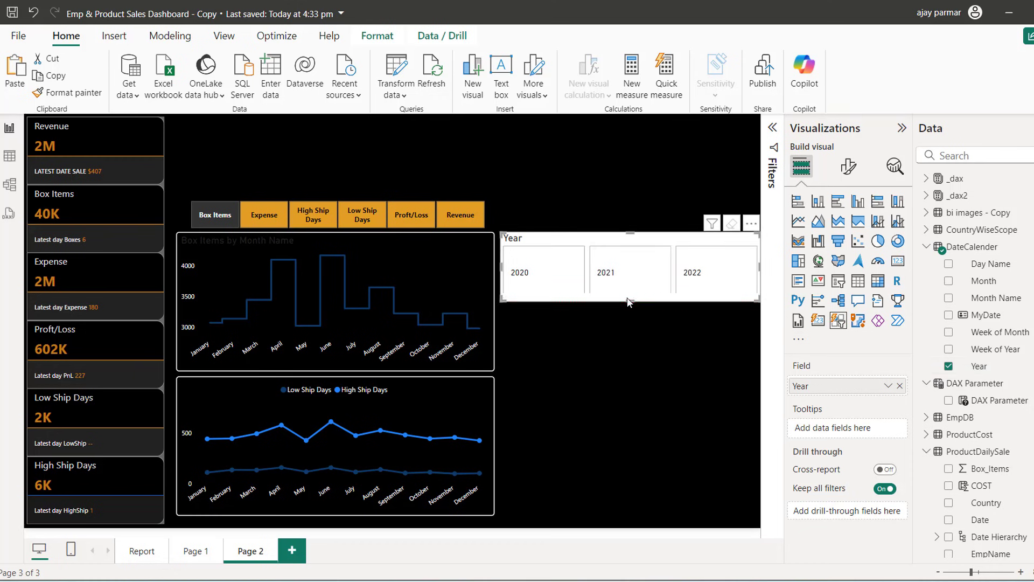
Step: Copy the measure slicer's formatting onto the year slicer and place the year slicer above the measure buttons
left_click(351, 202)
left_click(84, 97)
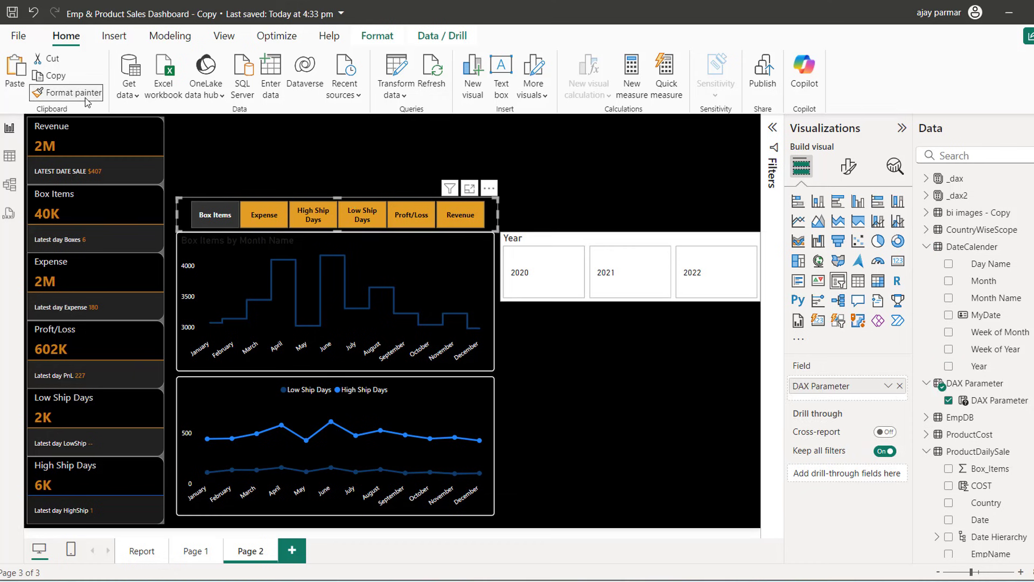
left_click(558, 274)
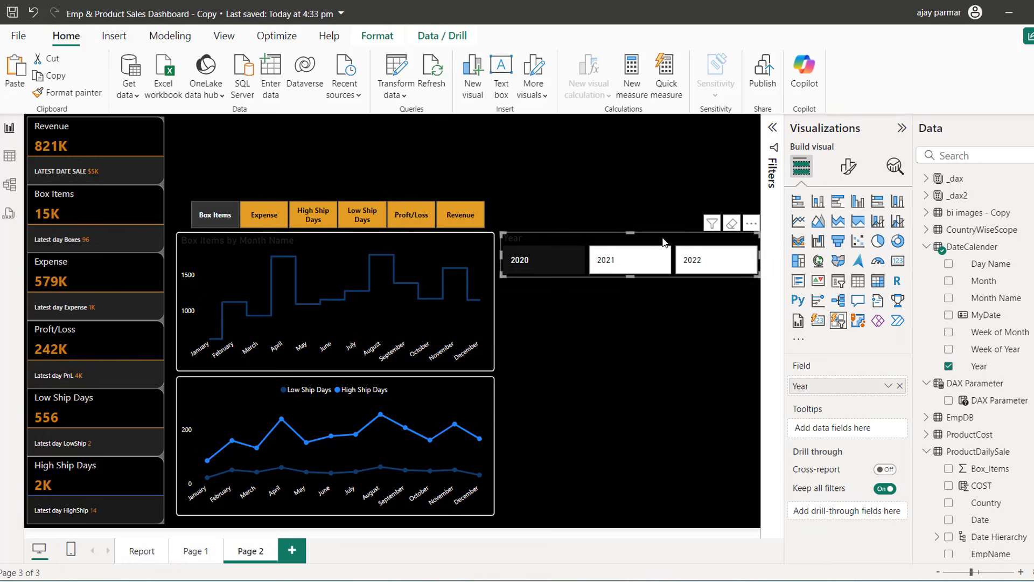
left_click_drag(749, 229, 625, 114)
Step: Test the year slicer with 2020, 2021 and 2022 while showing Proft/Loss in the upper chart, ending on 2022
left_click(525, 146)
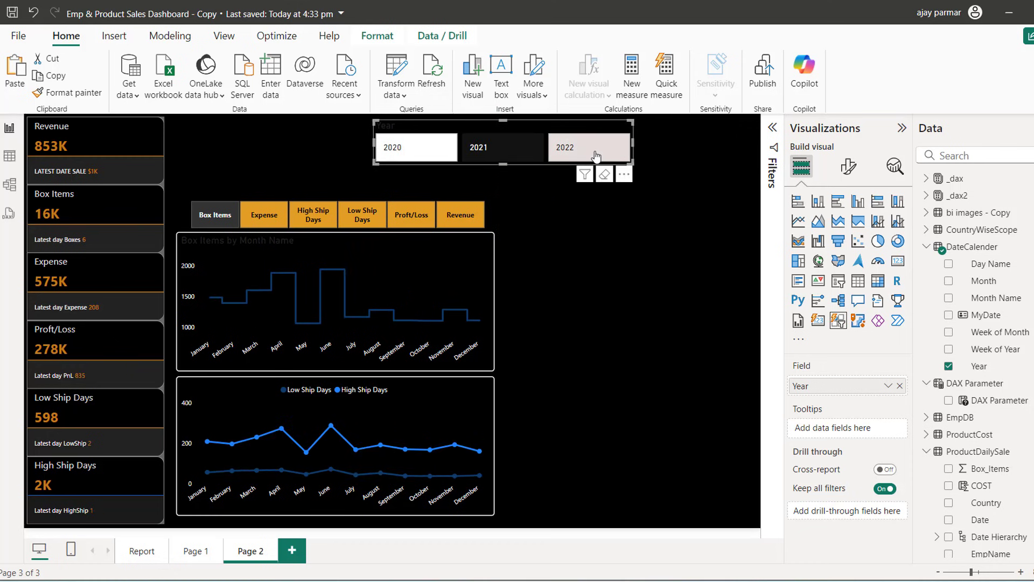
left_click(596, 157)
left_click(512, 151)
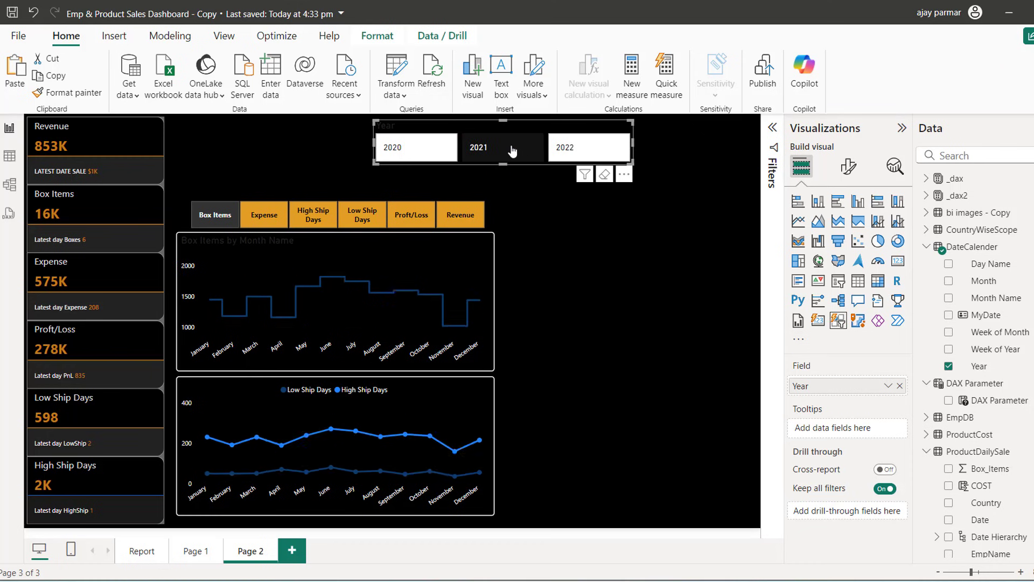
left_click(409, 225)
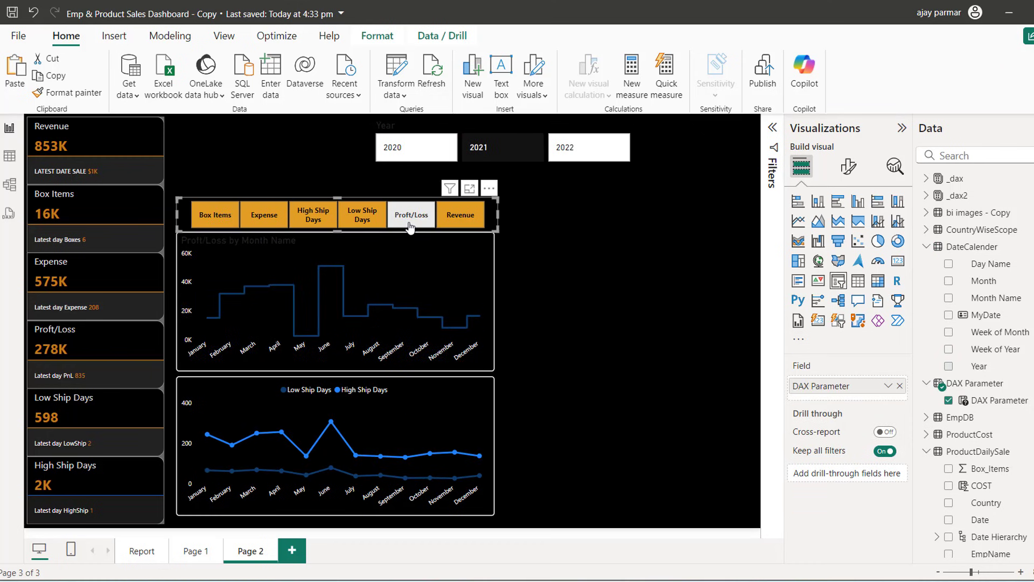
left_click(574, 157)
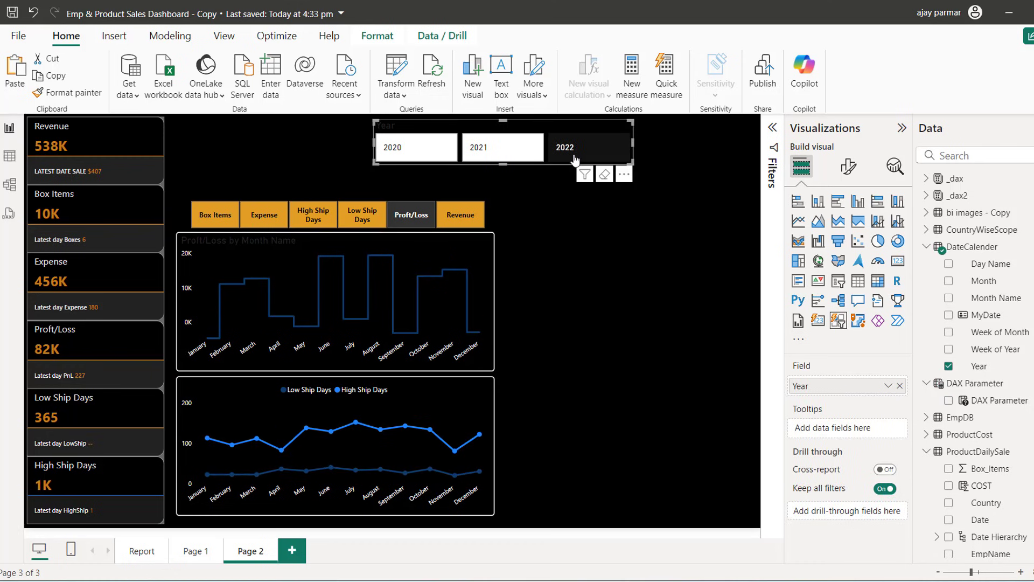
left_click(404, 154)
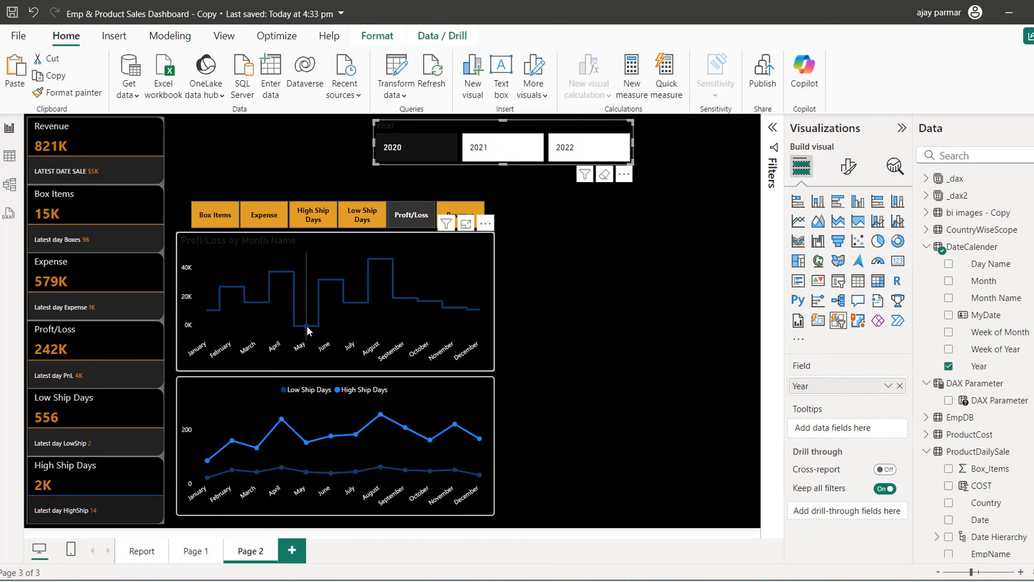
mouse_move(318, 330)
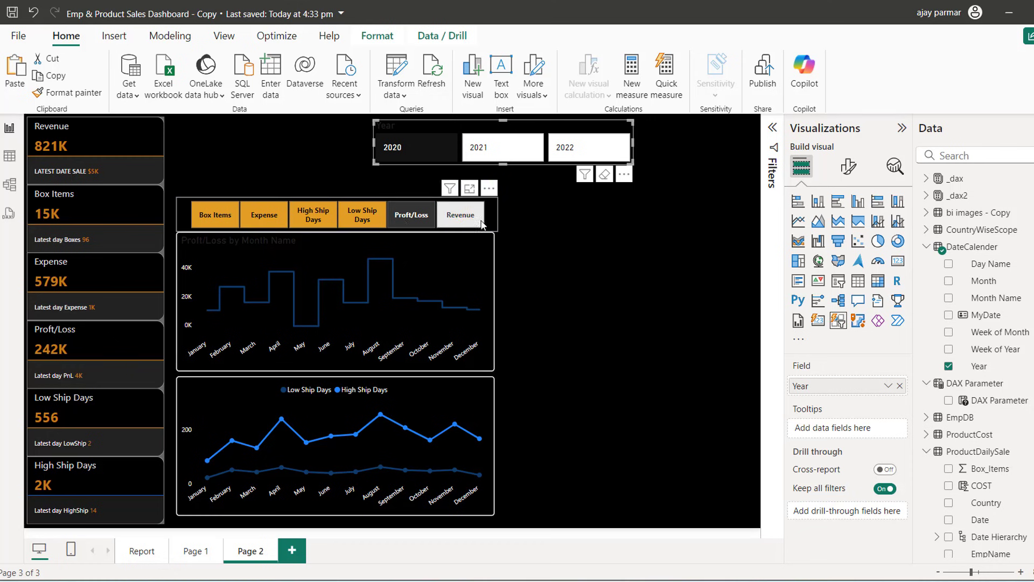
left_click(494, 149)
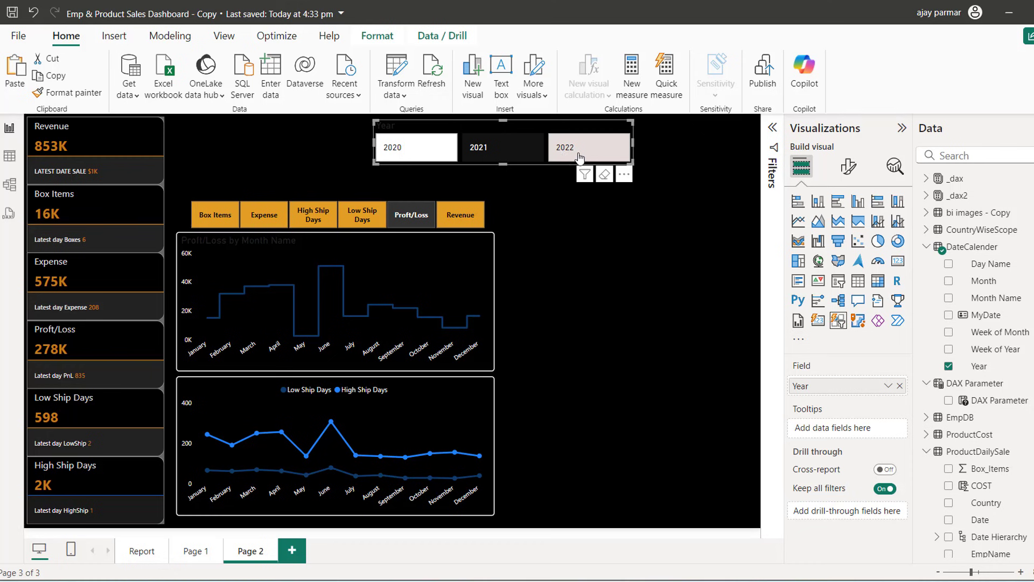
left_click(579, 156)
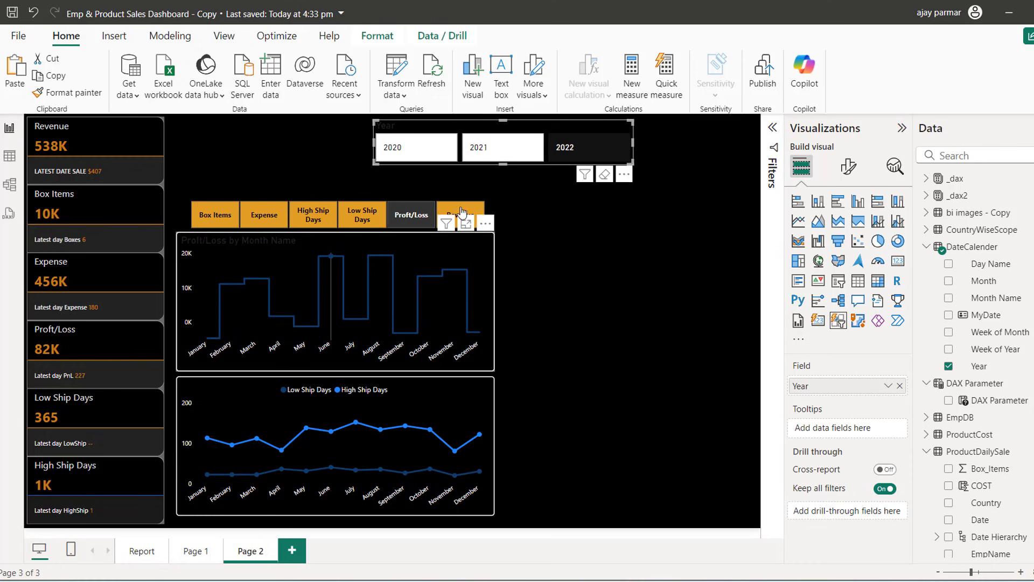
left_click(564, 255)
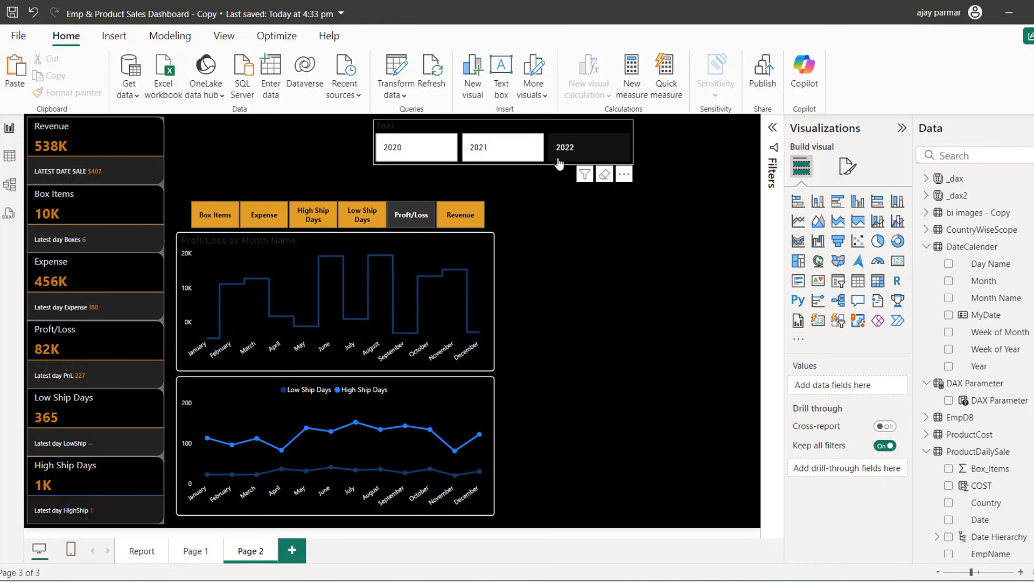
Step: Reduce the year slicer's height slightly and give its tiles a Rounded Rectangle shape with 11 px corners
left_click(557, 162)
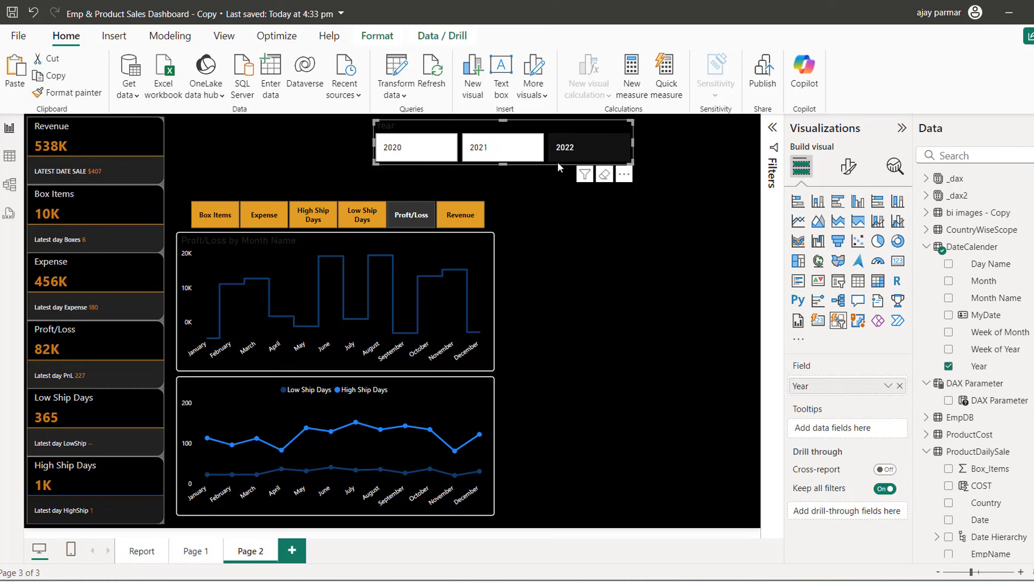
left_click_drag(502, 120, 502, 127)
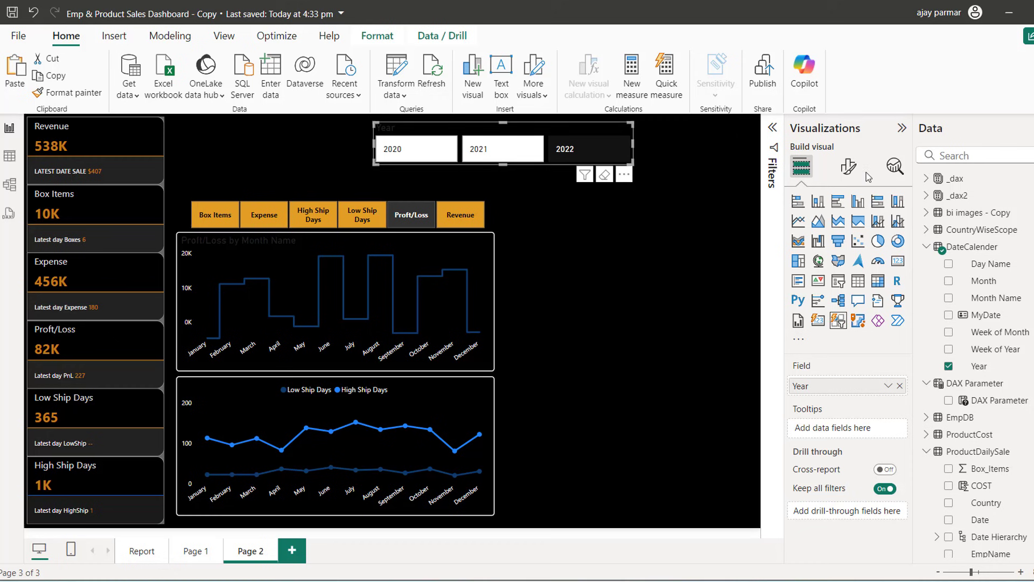
left_click(848, 165)
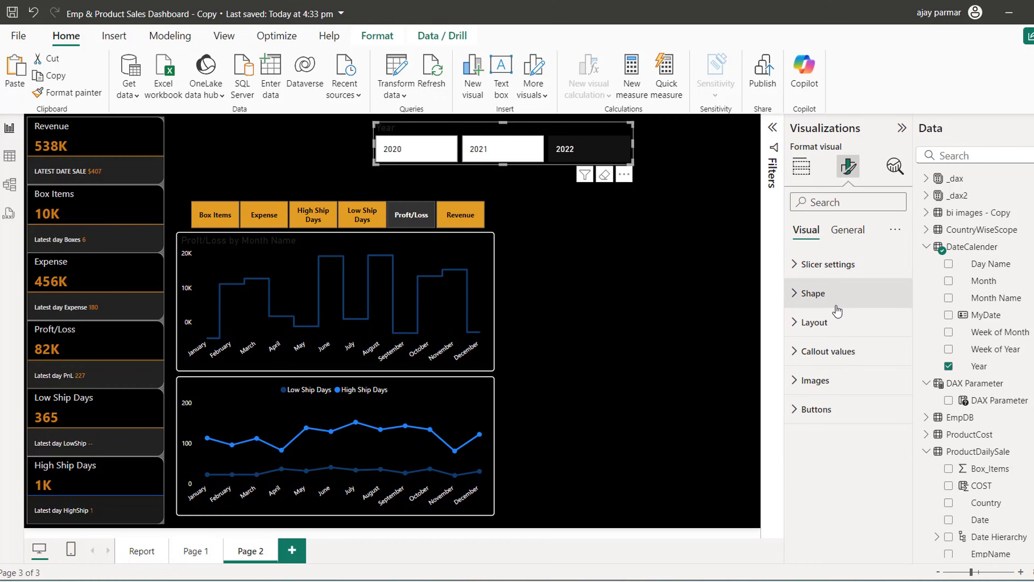
left_click(801, 324)
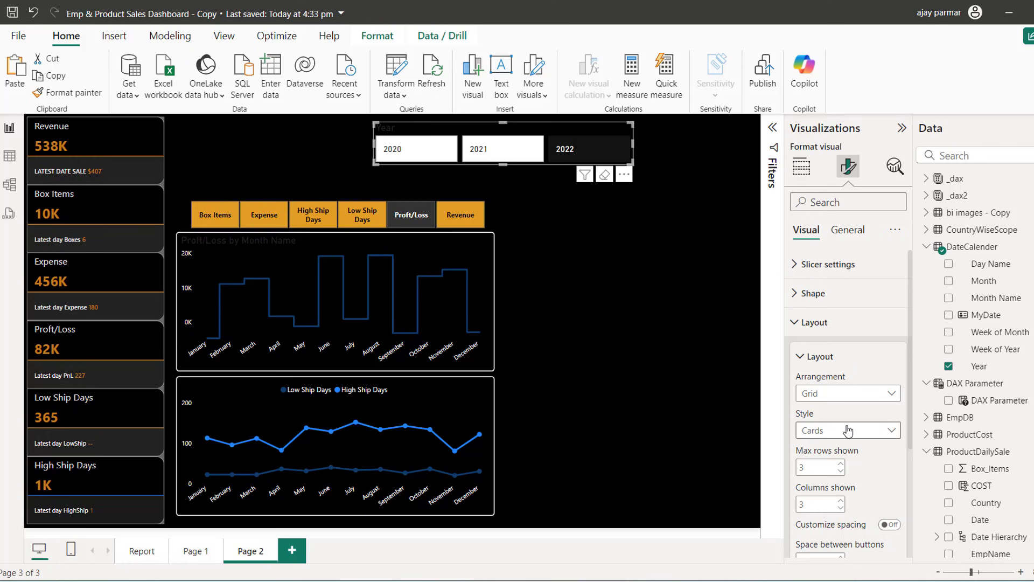
left_click(799, 361)
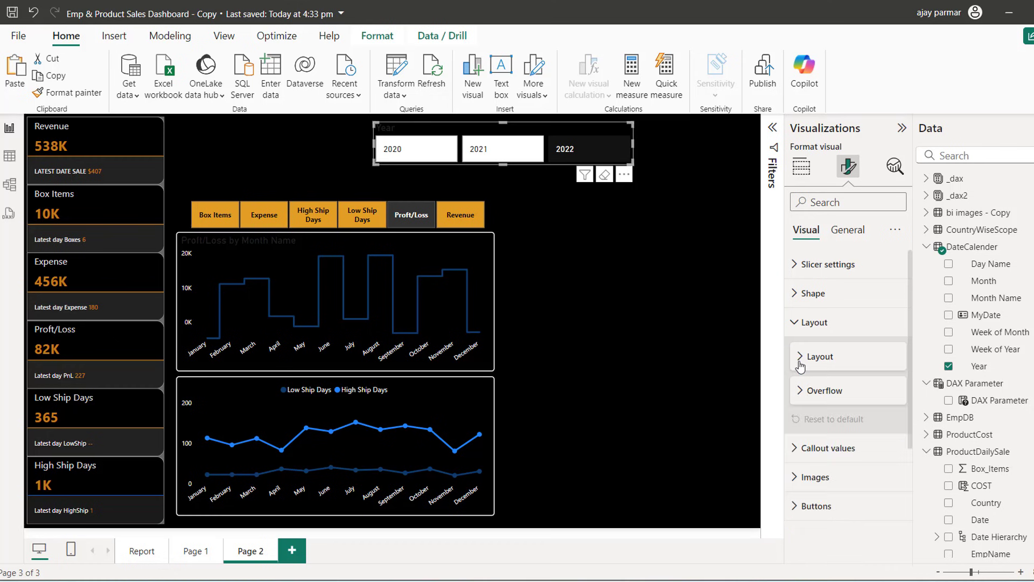
left_click(797, 295)
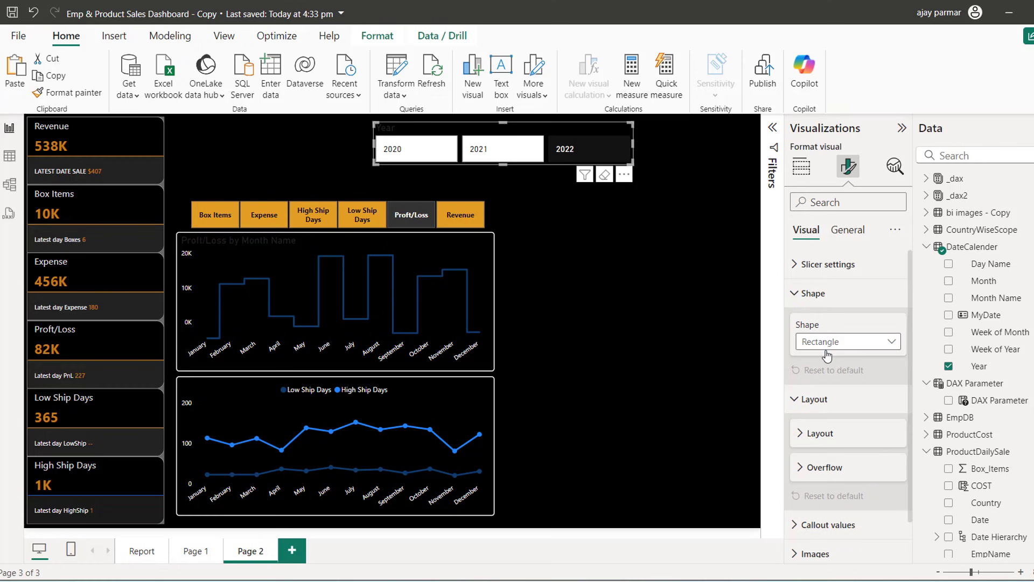
left_click(864, 343)
left_click(836, 377)
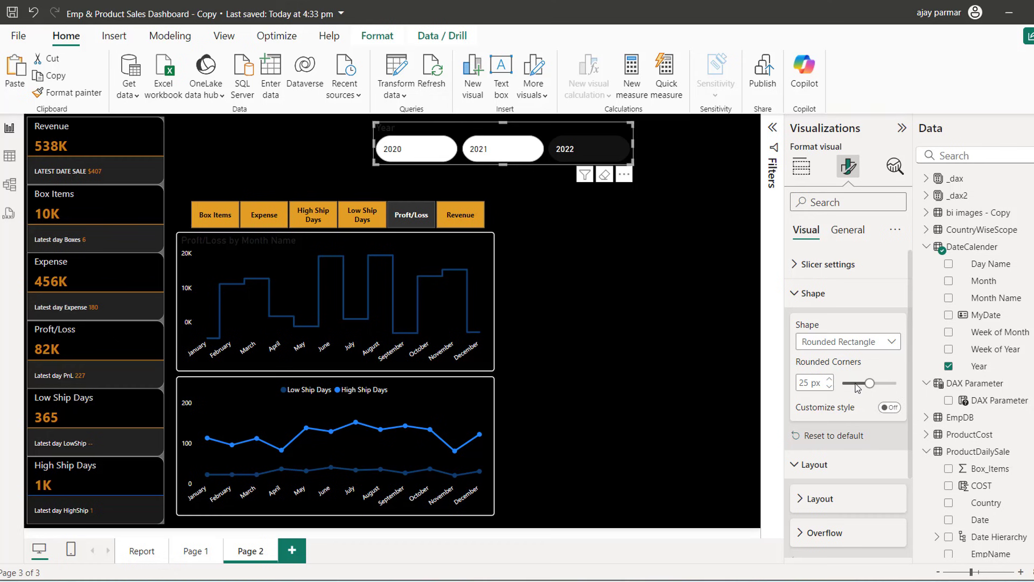
left_click_drag(868, 383, 855, 383)
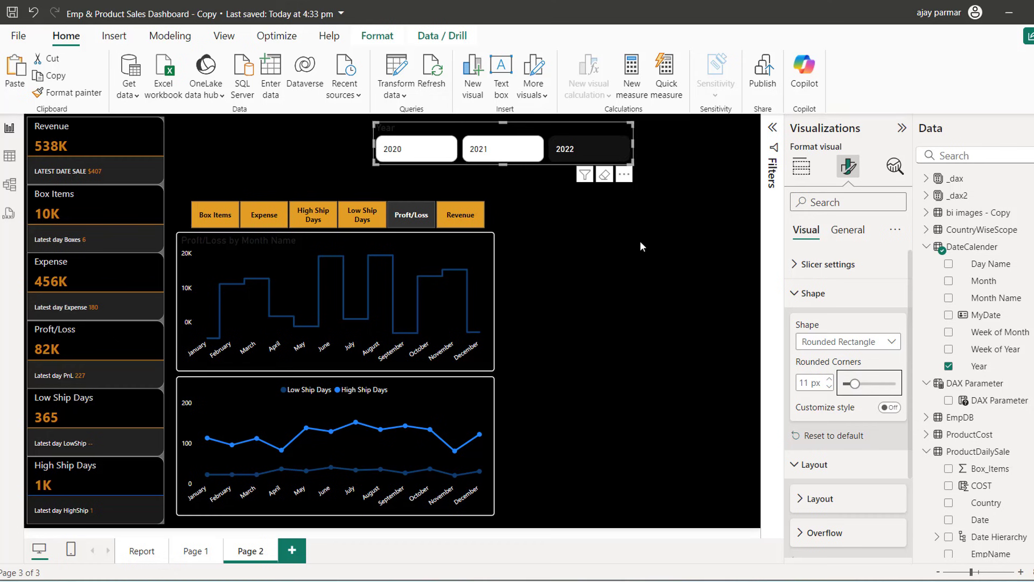
Step: Format the year slicer's callout values in Segoe UI Bold, size 10, with centered alignment
left_click(796, 293)
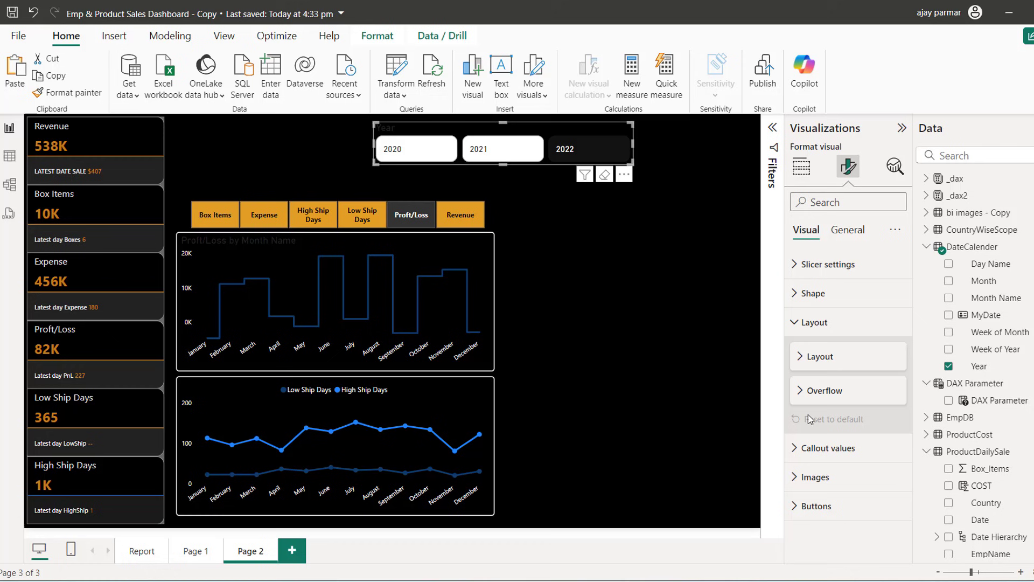
left_click(795, 449)
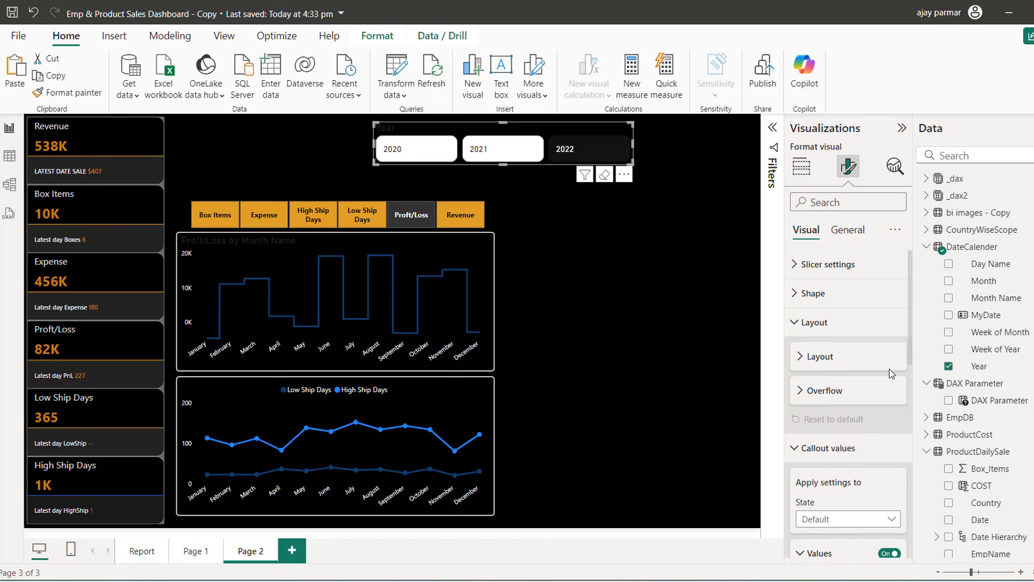
left_click_drag(910, 334, 909, 442)
left_click(849, 324)
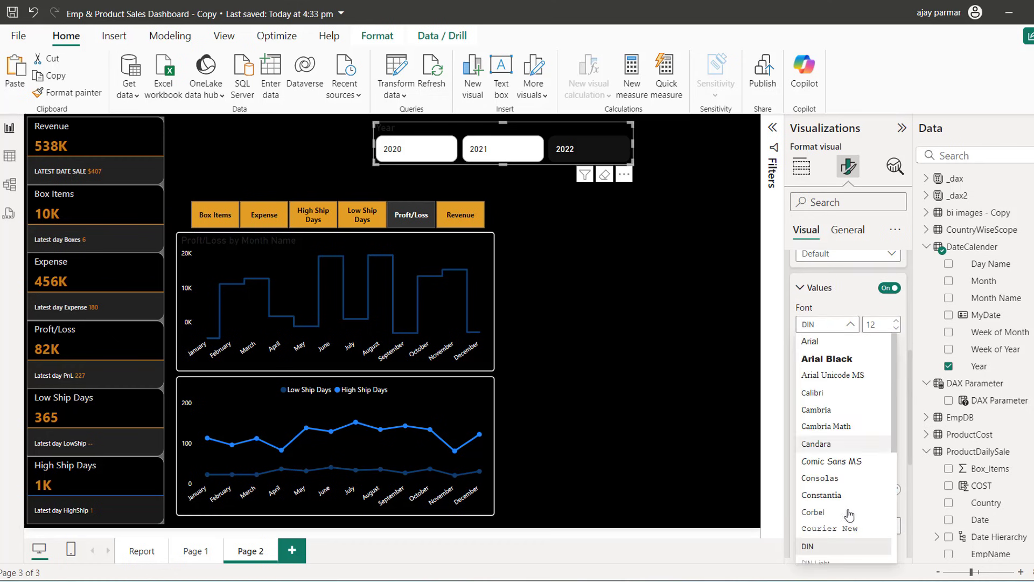
scroll(840, 473, "down", 3)
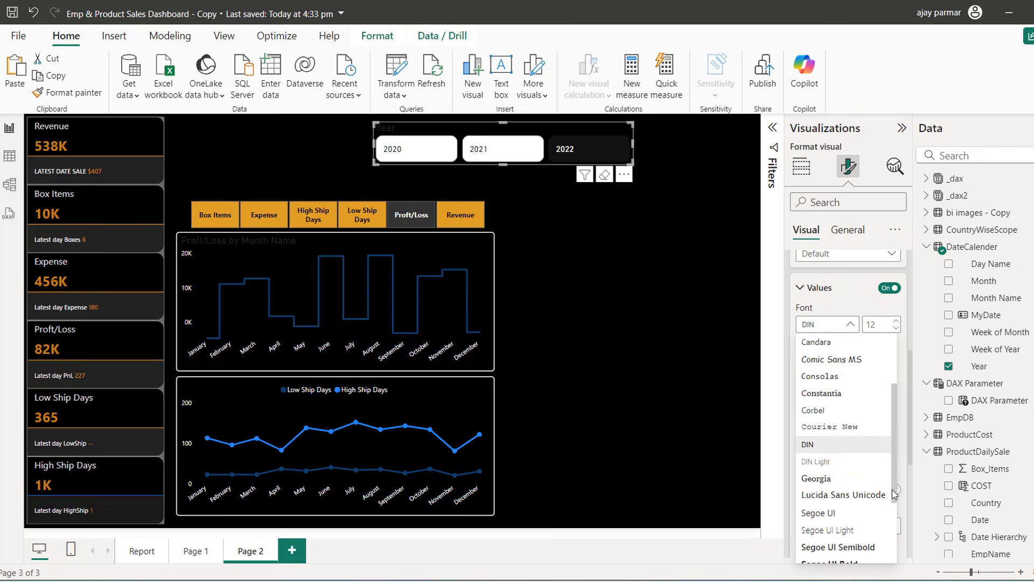
left_click(838, 560)
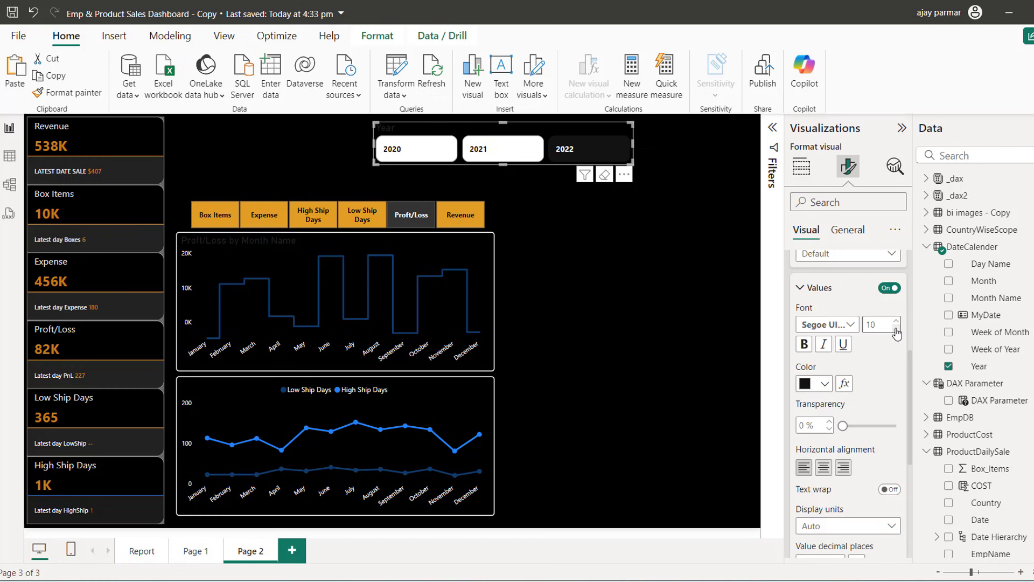
left_click(823, 467)
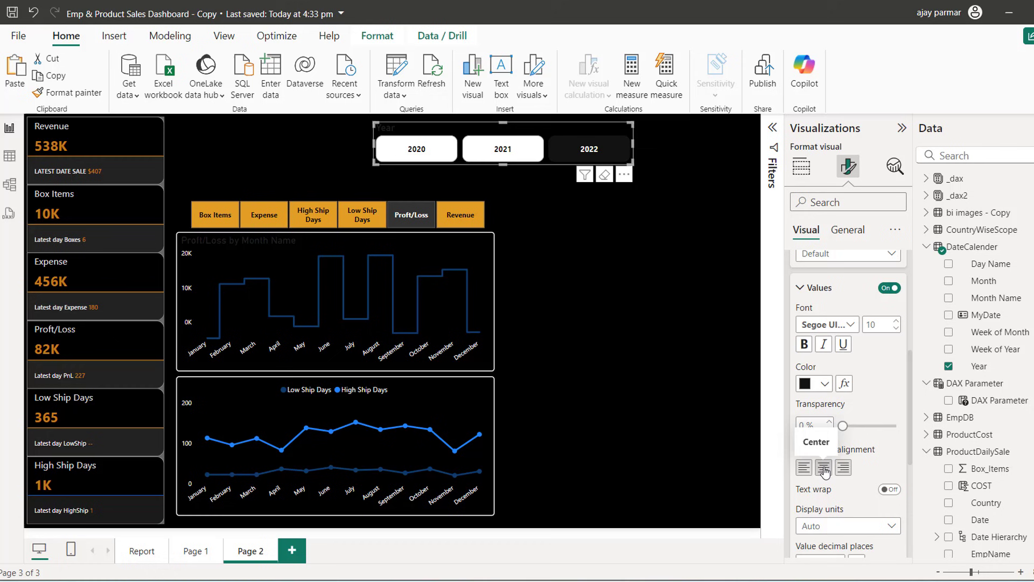
left_click(825, 385)
left_click(825, 385)
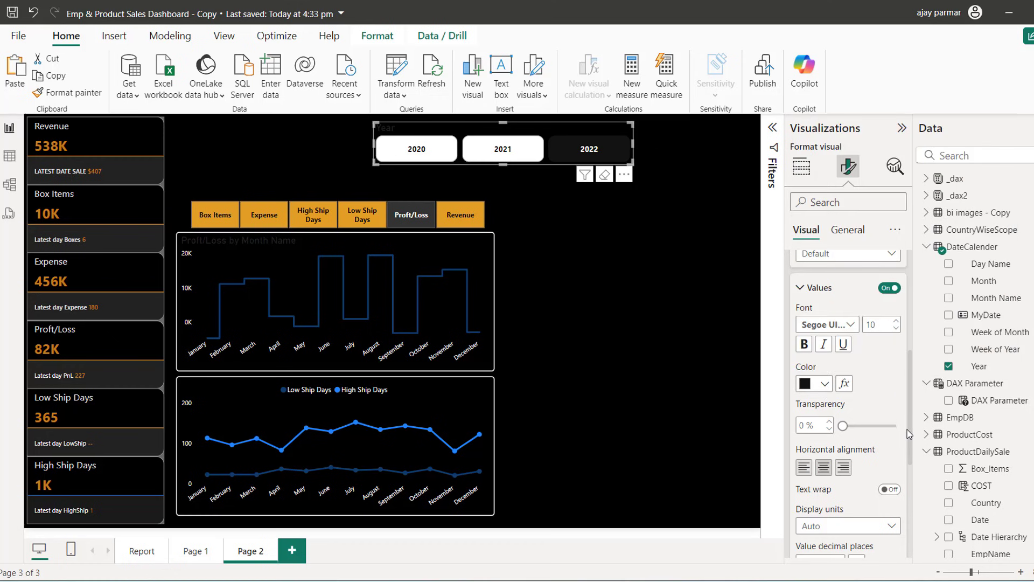
Step: Set the Default state fill of the year slicer's buttons to the recent orange color used on the measure buttons
left_click_drag(910, 415, 910, 531)
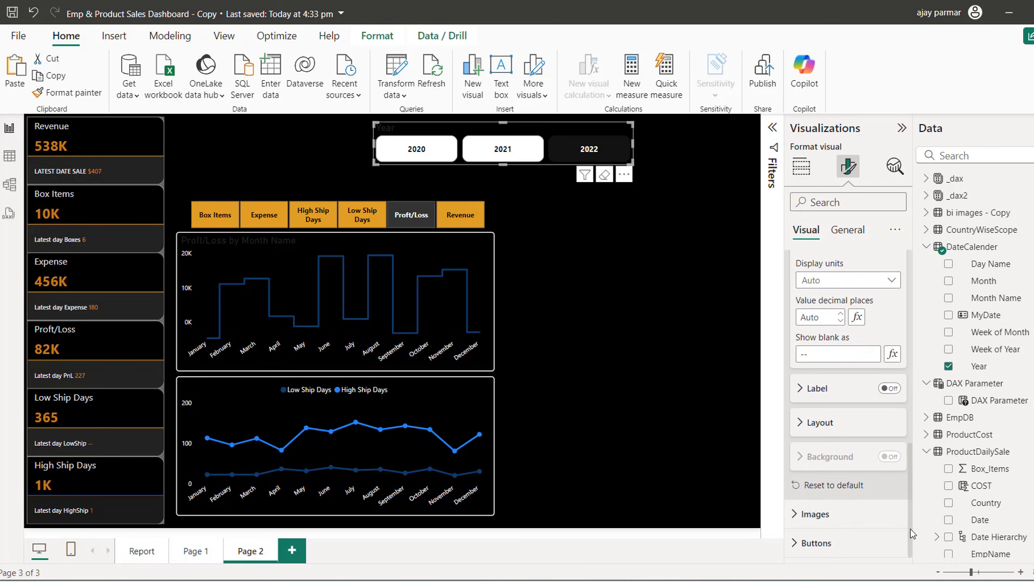
left_click(797, 542)
left_click_drag(910, 396, 907, 506)
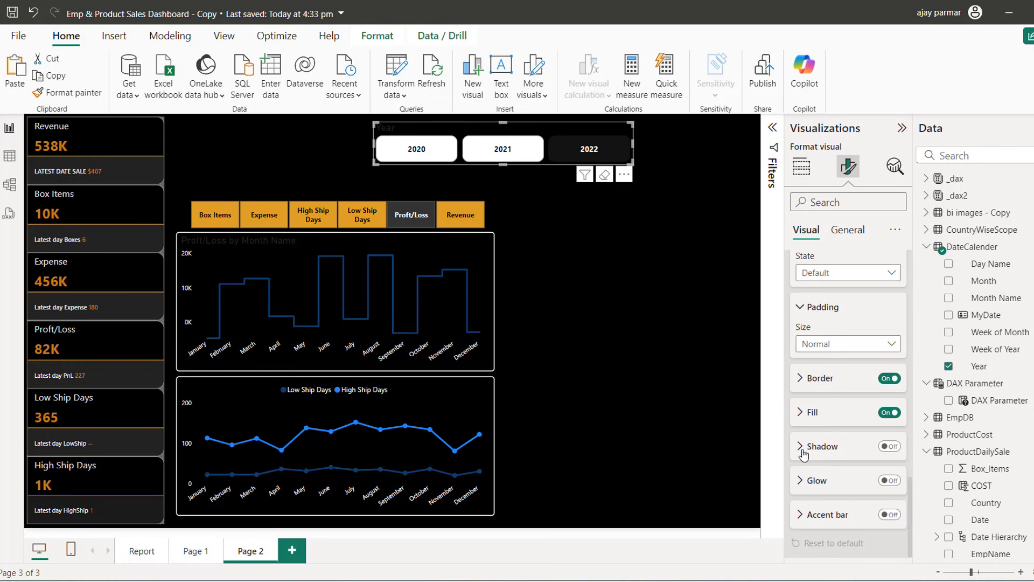
left_click(801, 414)
left_click(825, 451)
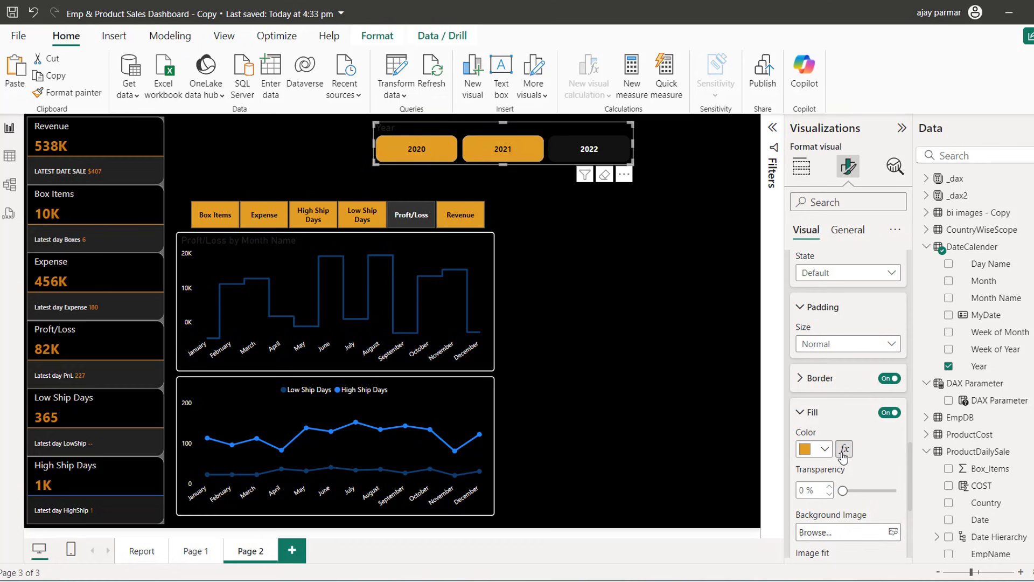
left_click(800, 415)
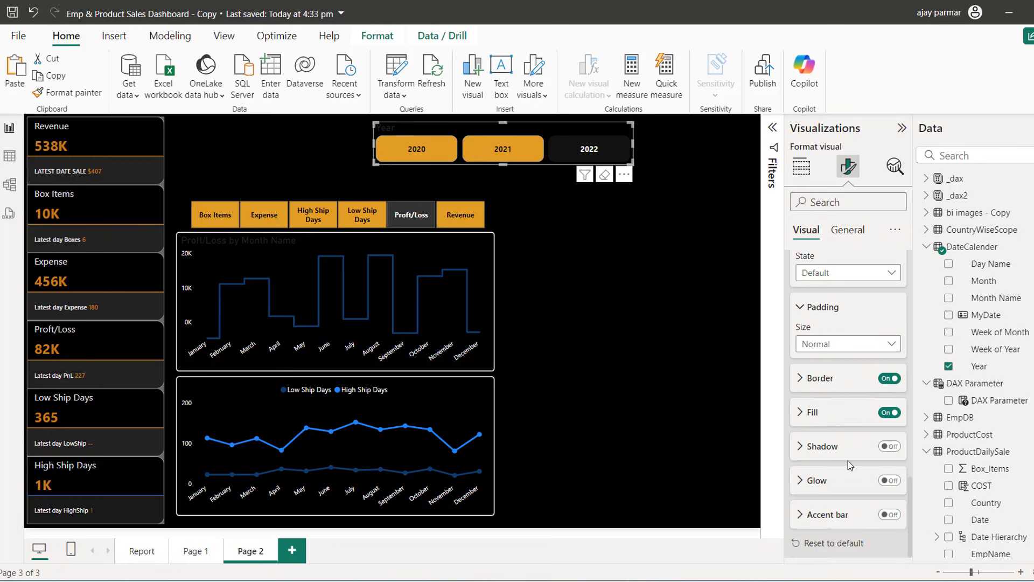
Step: Turn on the year buttons' accent bar, keeping it on the Left, with a white color and a 6 px width
left_click(892, 514)
left_click(818, 516)
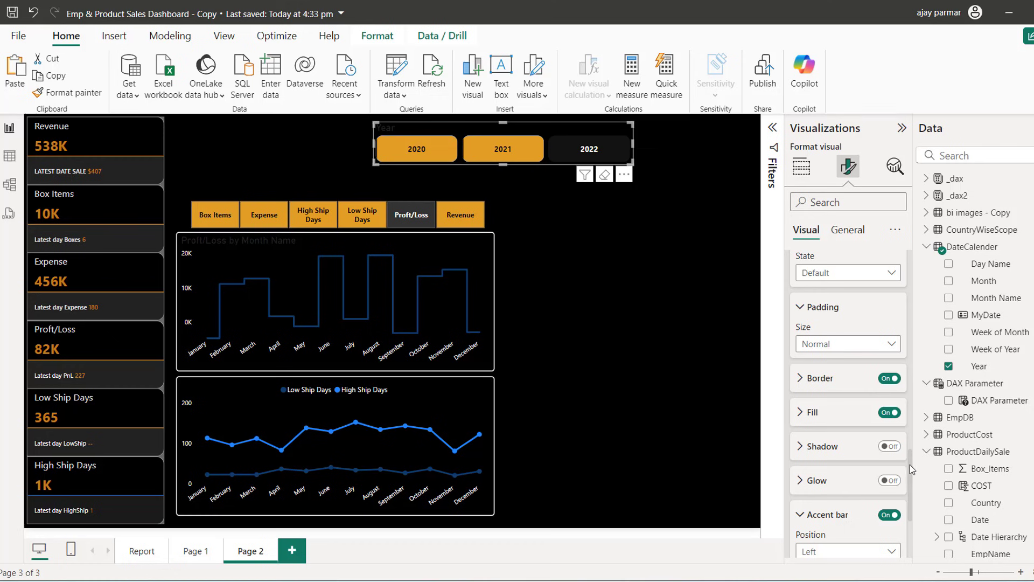
left_click_drag(910, 464, 909, 512)
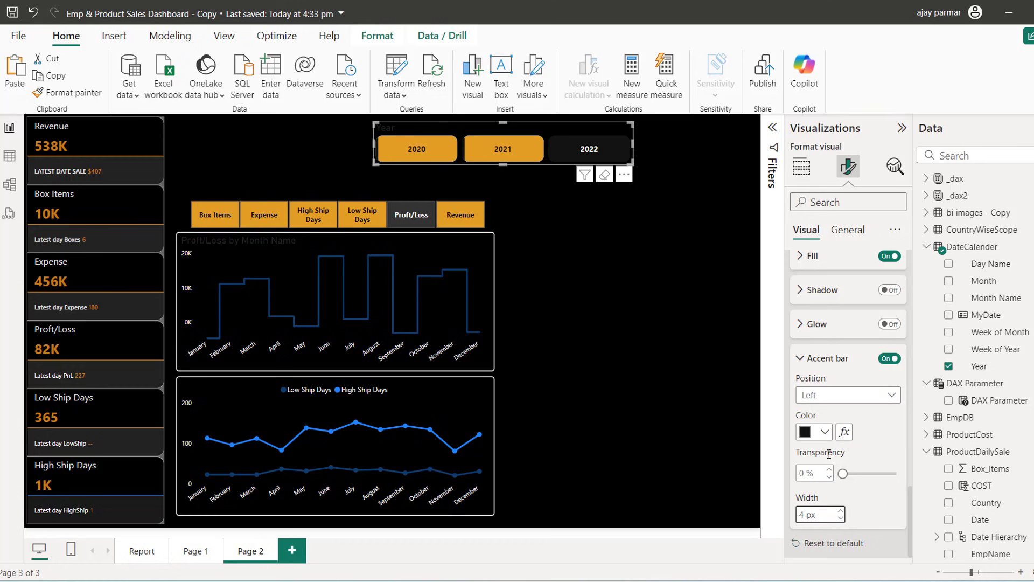
left_click(825, 432)
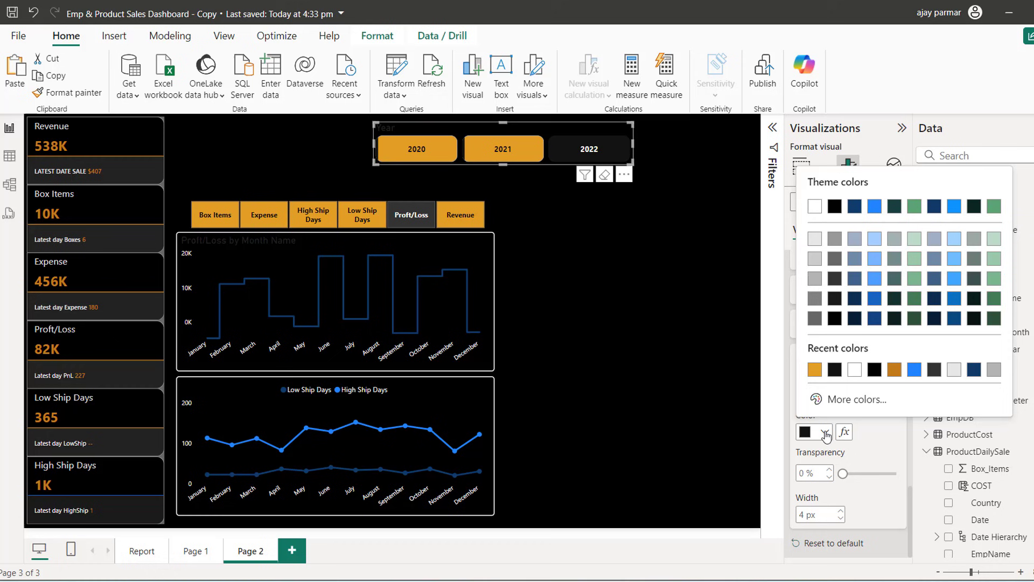
left_click(854, 370)
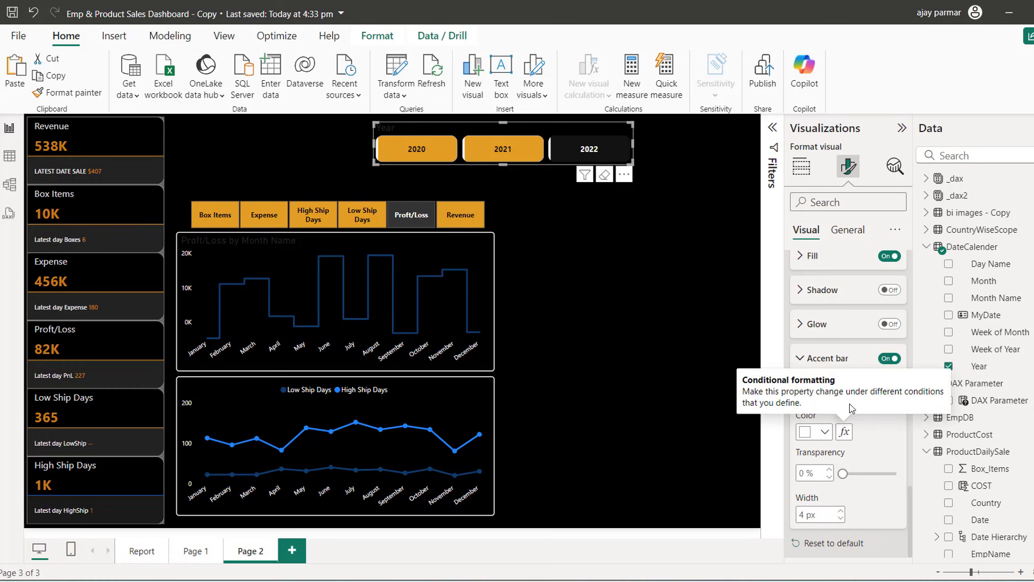
left_click(866, 398)
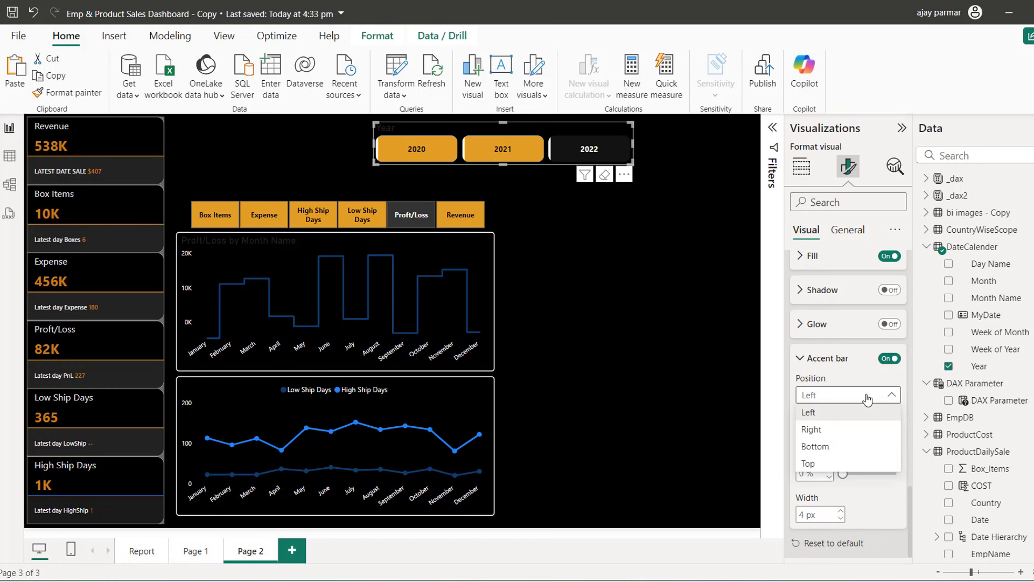
left_click(866, 397)
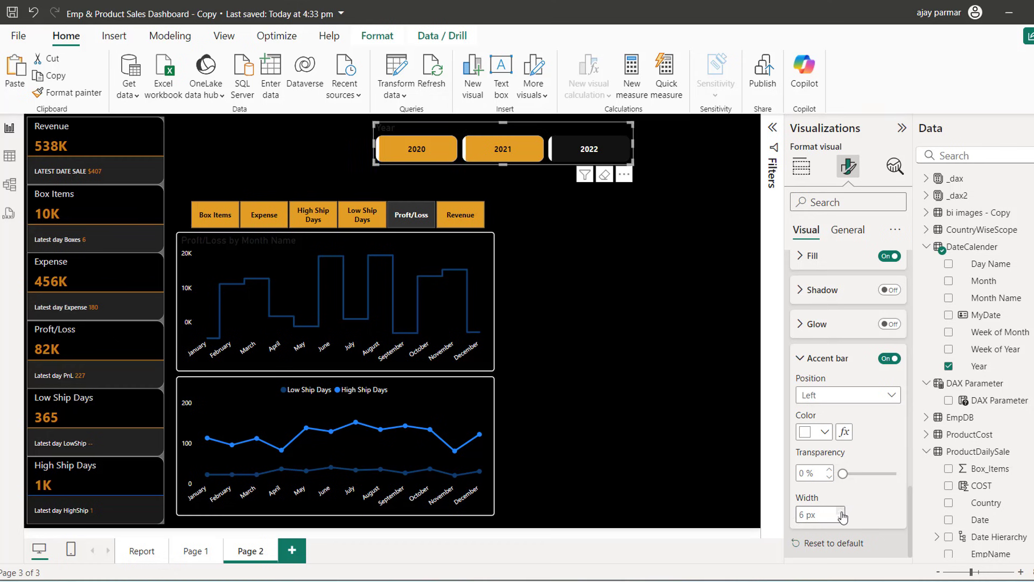
left_click(798, 360)
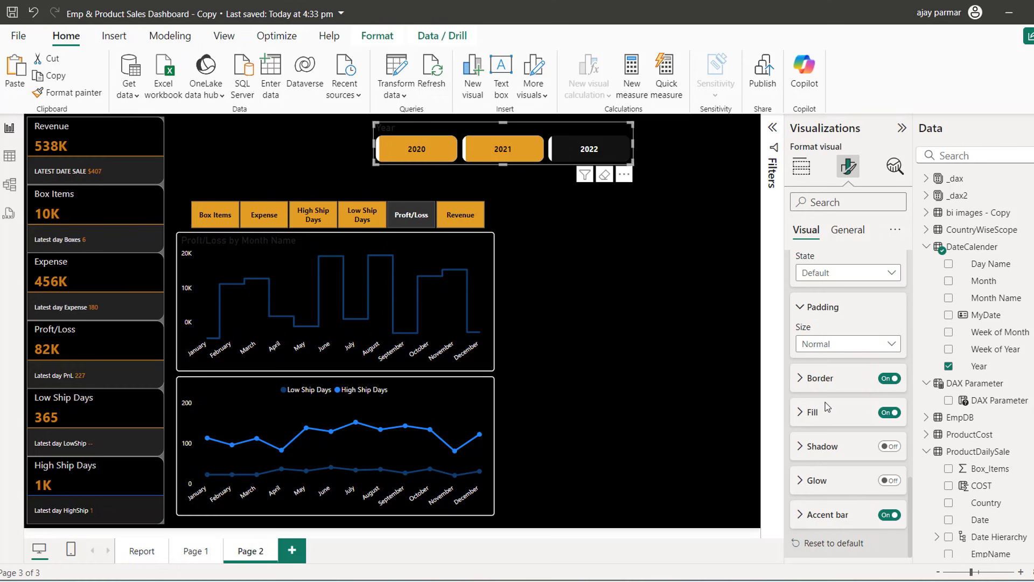
Step: Set the Default state border of the year slicer's buttons to white with a 3 px width
left_click(801, 380)
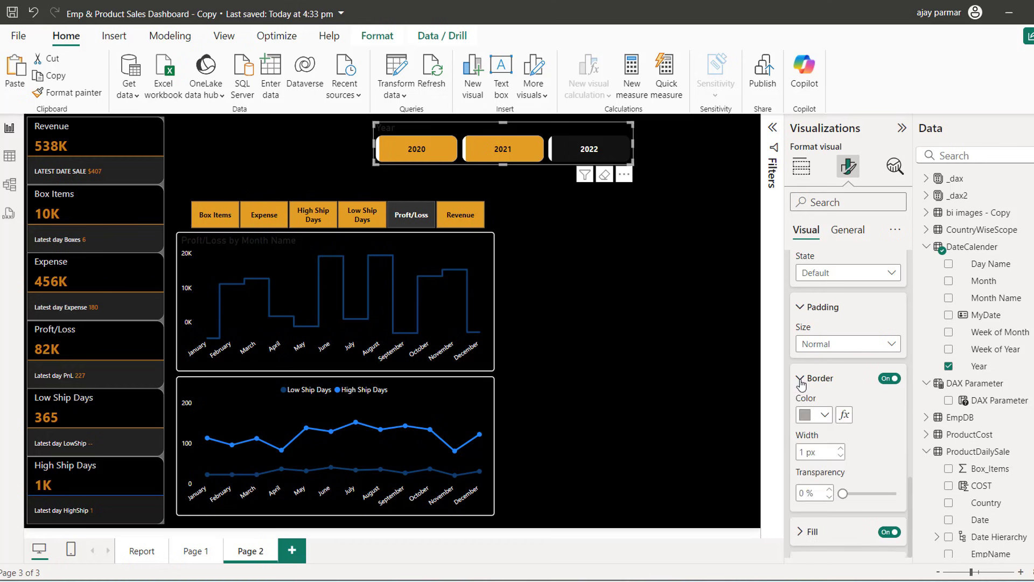
left_click(824, 415)
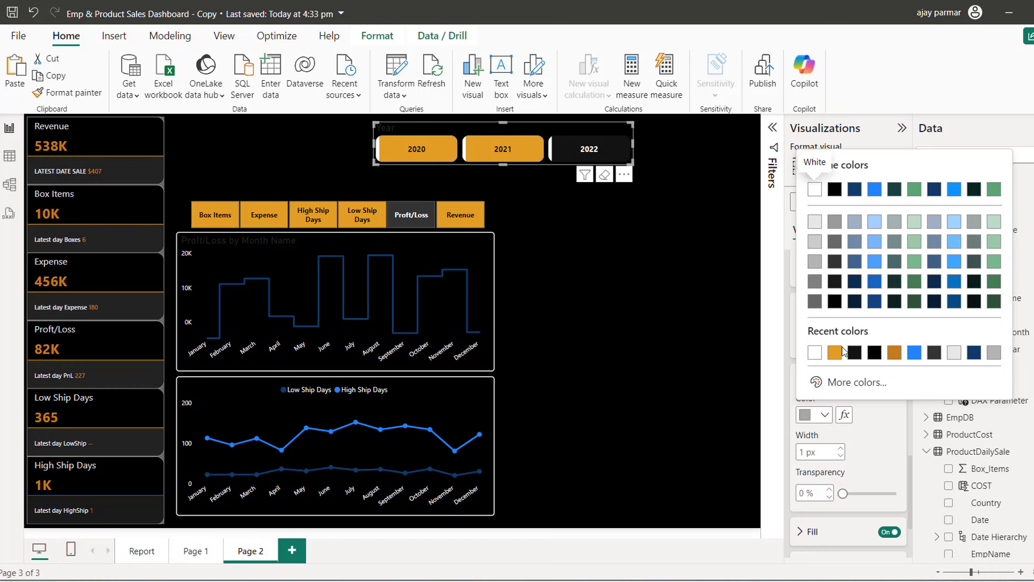
left_click(815, 222)
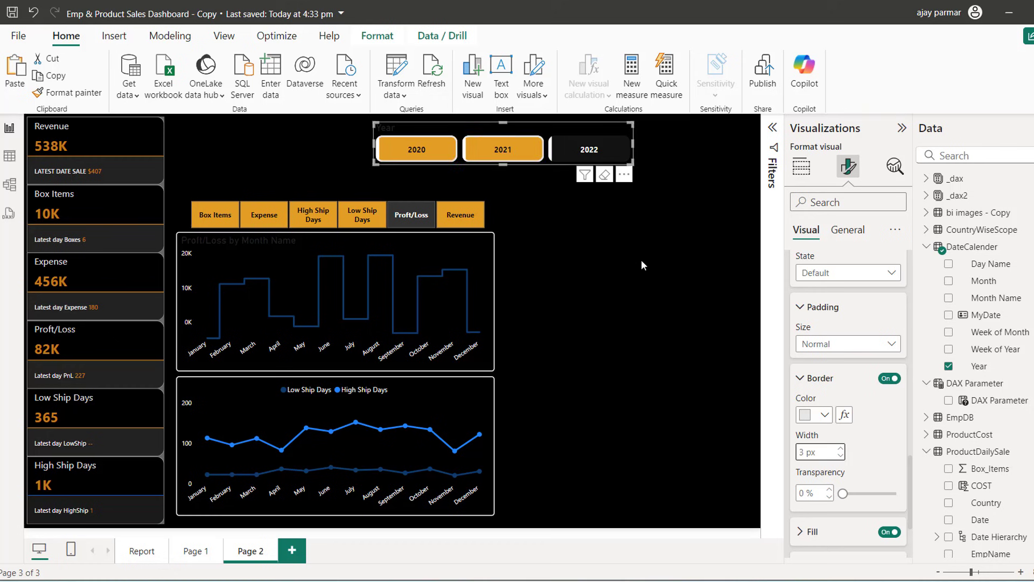
left_click(824, 415)
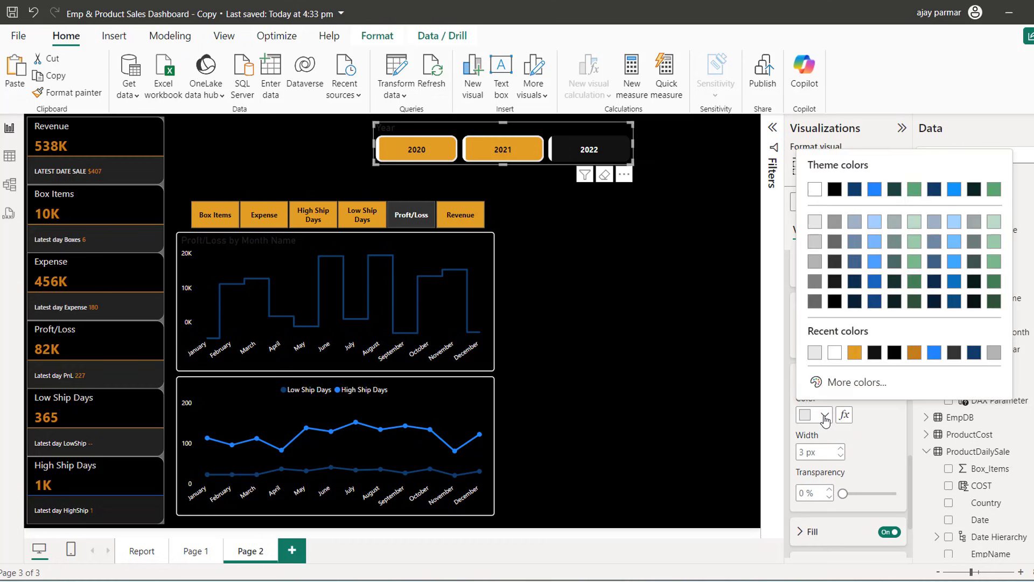
left_click(835, 353)
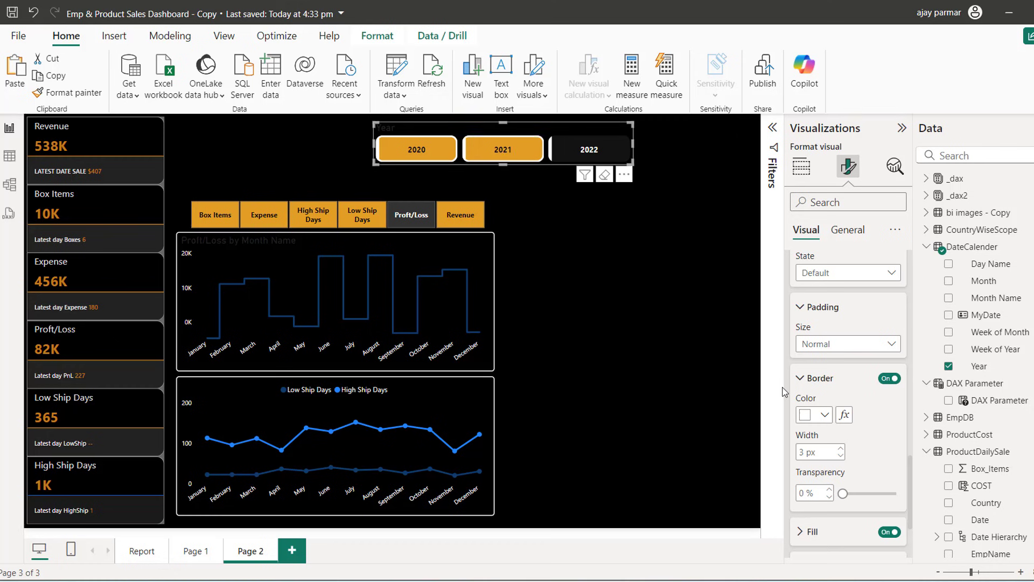
Step: Try a darker blue border color on the year slicer's buttons
left_click(814, 415)
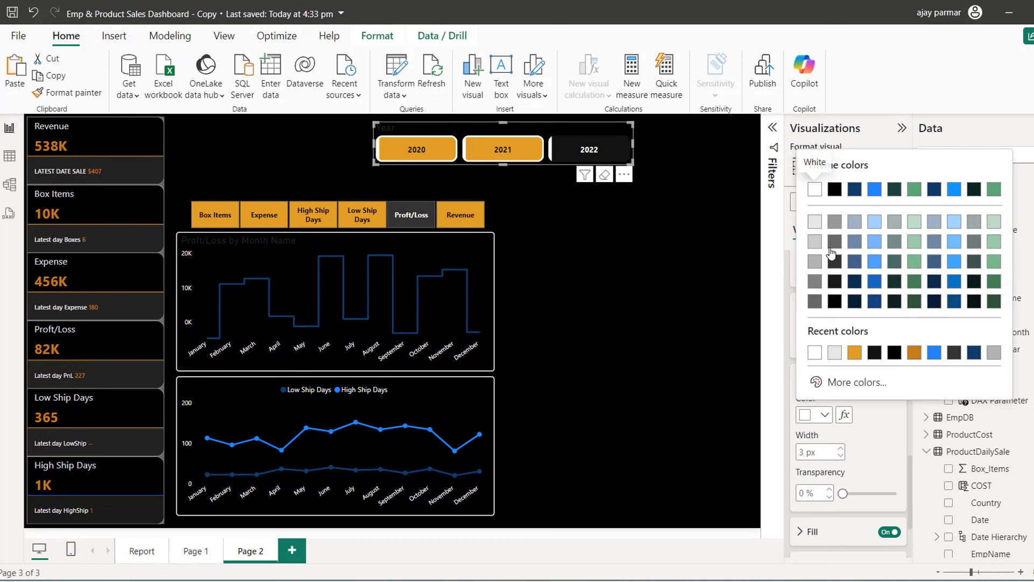
left_click(874, 281)
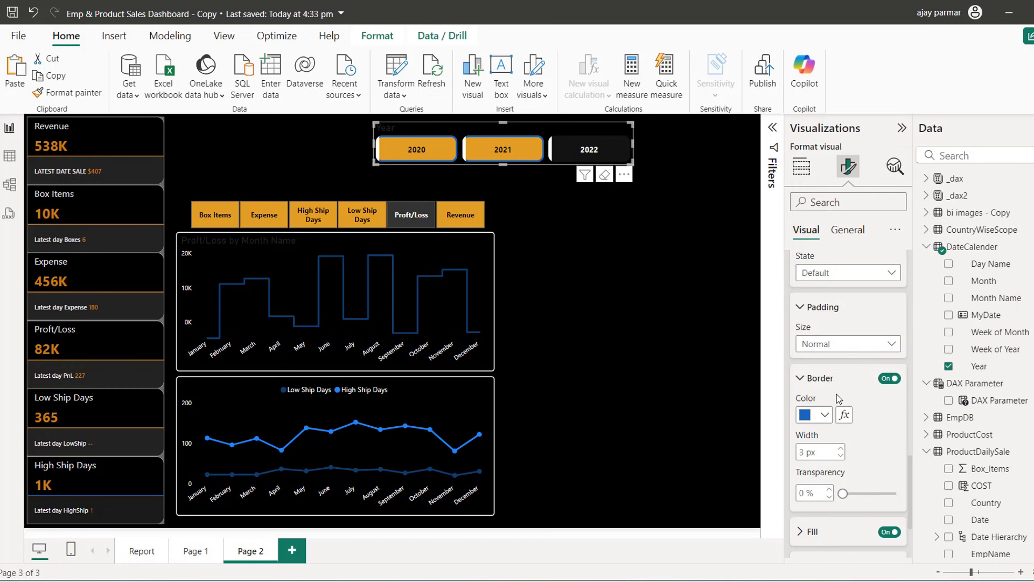
left_click(505, 134)
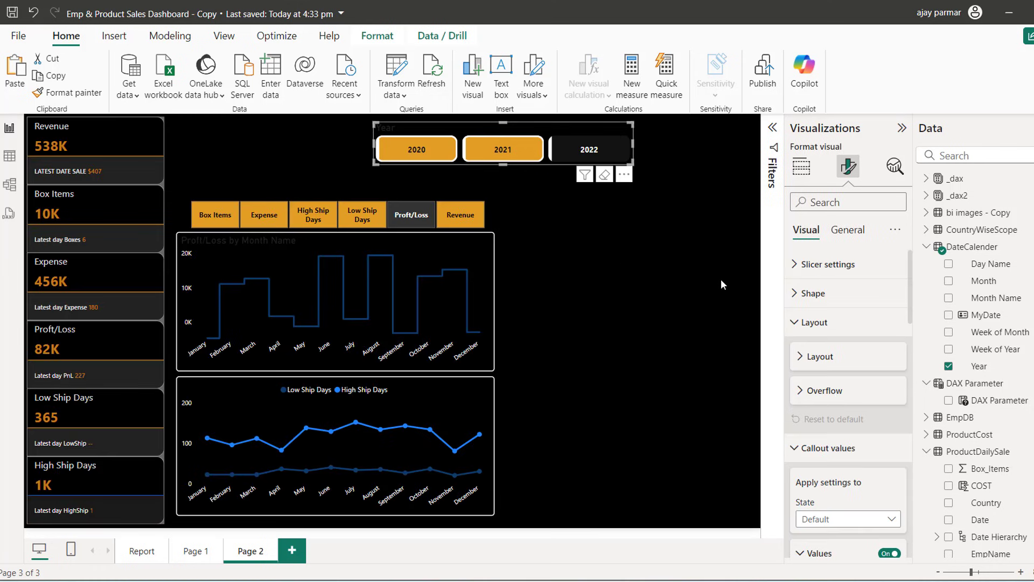
left_click(795, 452)
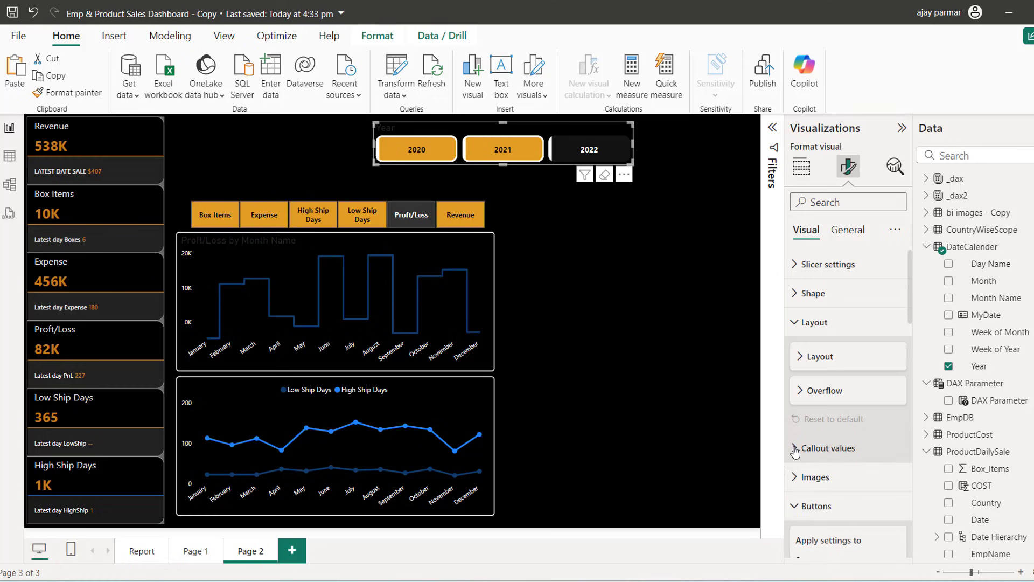
Step: Filter the page by 2020, 2021 and 2022 in turn to check the year slicer's button styling
left_click(797, 506)
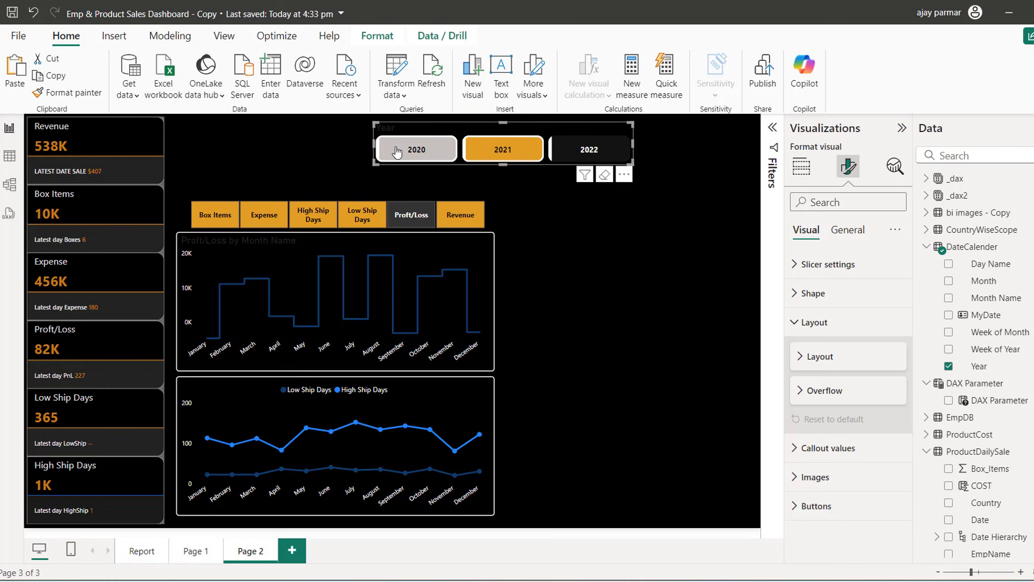
left_click(420, 157)
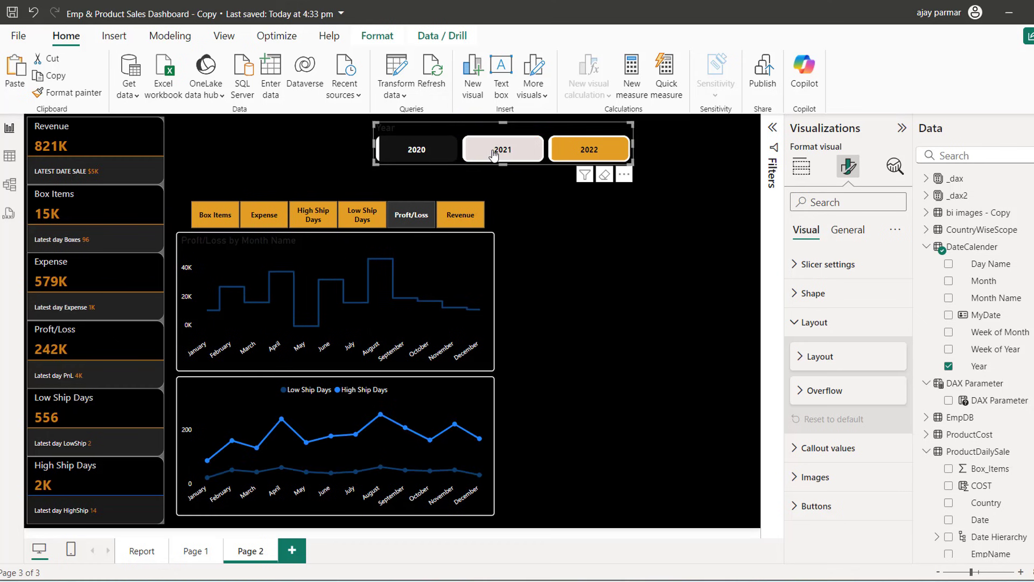
left_click(508, 156)
left_click(589, 152)
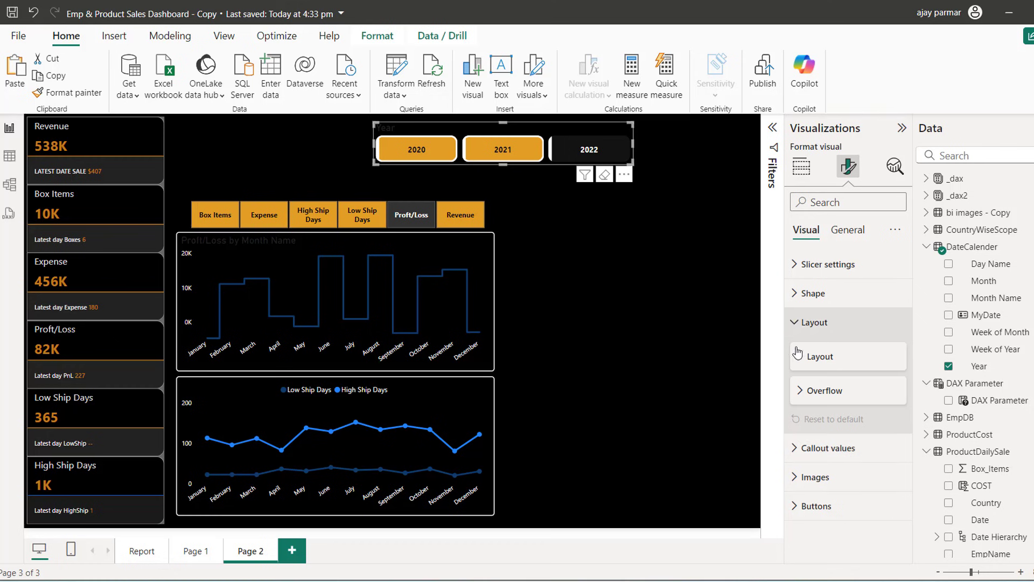
Step: Set the Selected state border of the year slicer's buttons to dark blue with a 6 px width
left_click(795, 510)
scroll(831, 294, "down", 5)
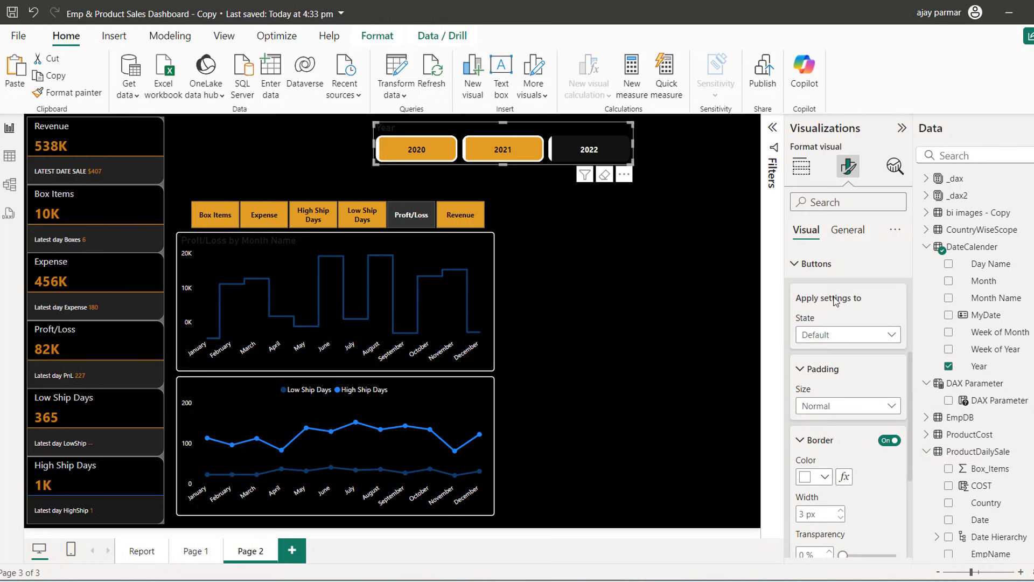
left_click(846, 334)
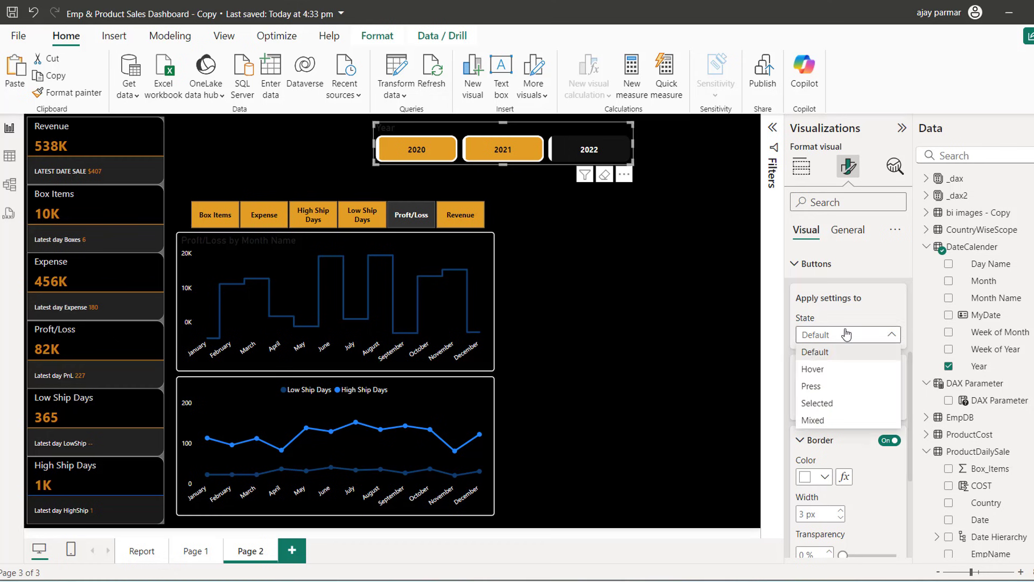
left_click(825, 407)
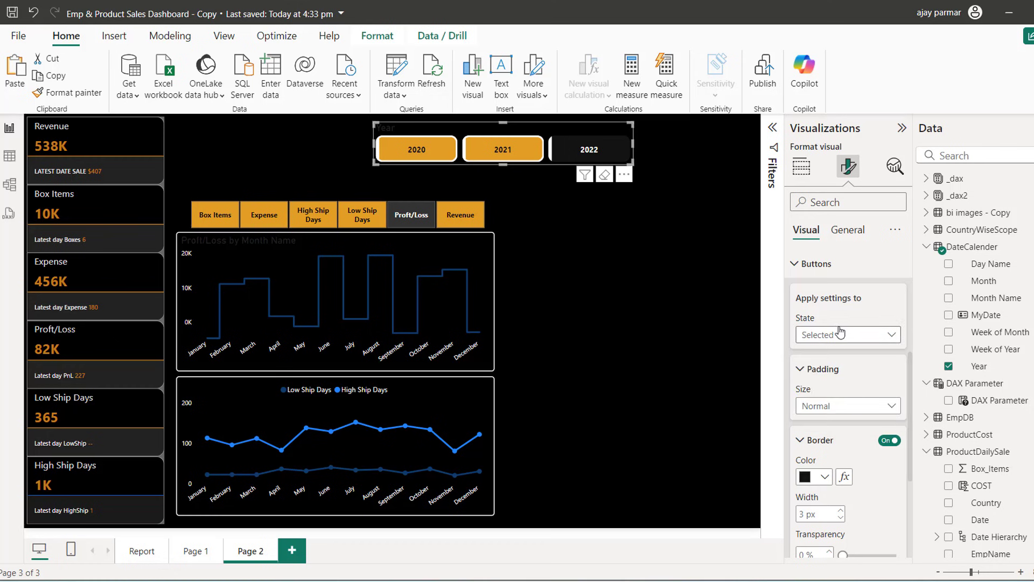
left_click(826, 477)
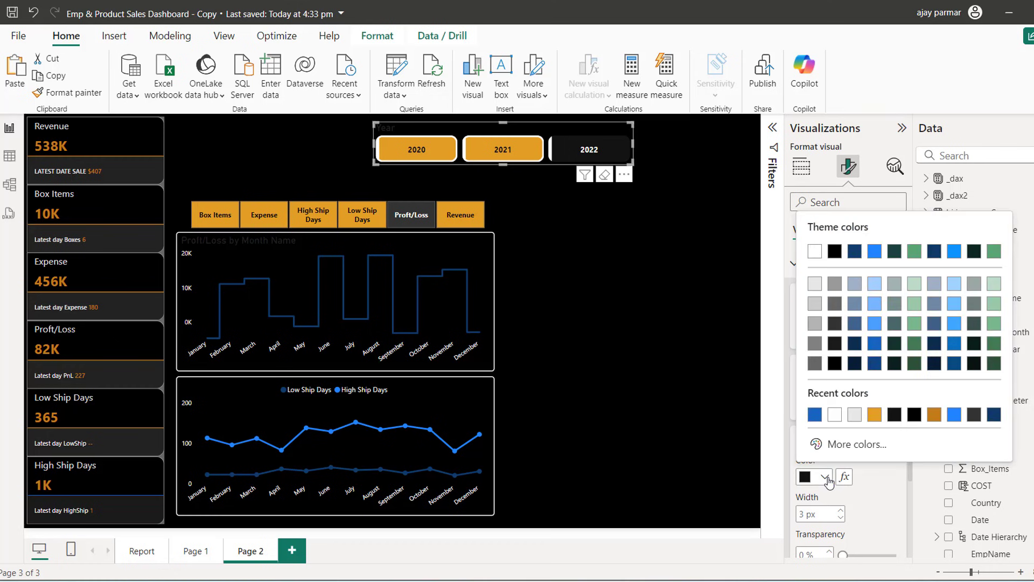
left_click(874, 364)
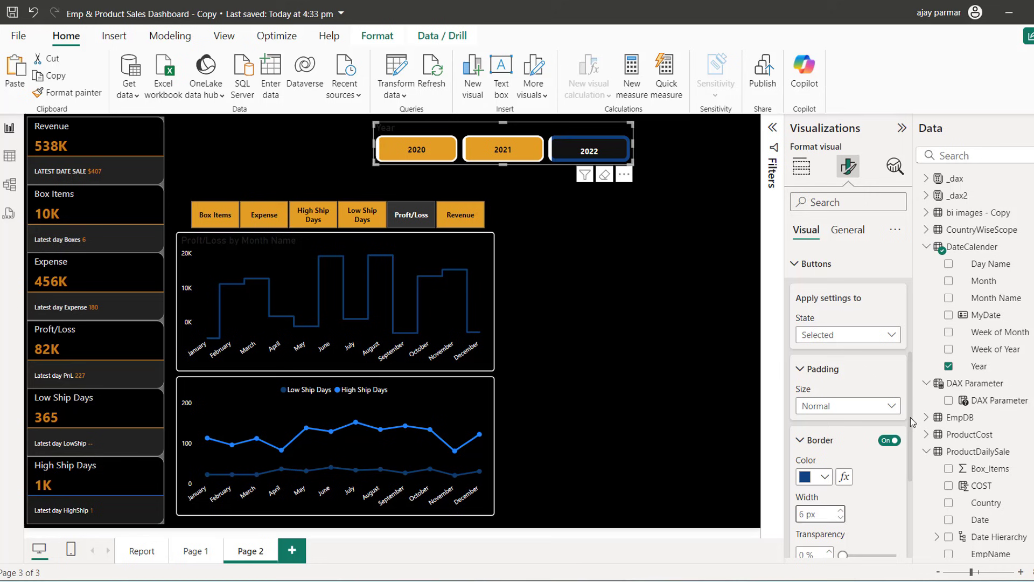
Step: Try the year slicer's Selected state without the accent bar, restore the bar, and deselect the slicer
left_click_drag(910, 421, 919, 507)
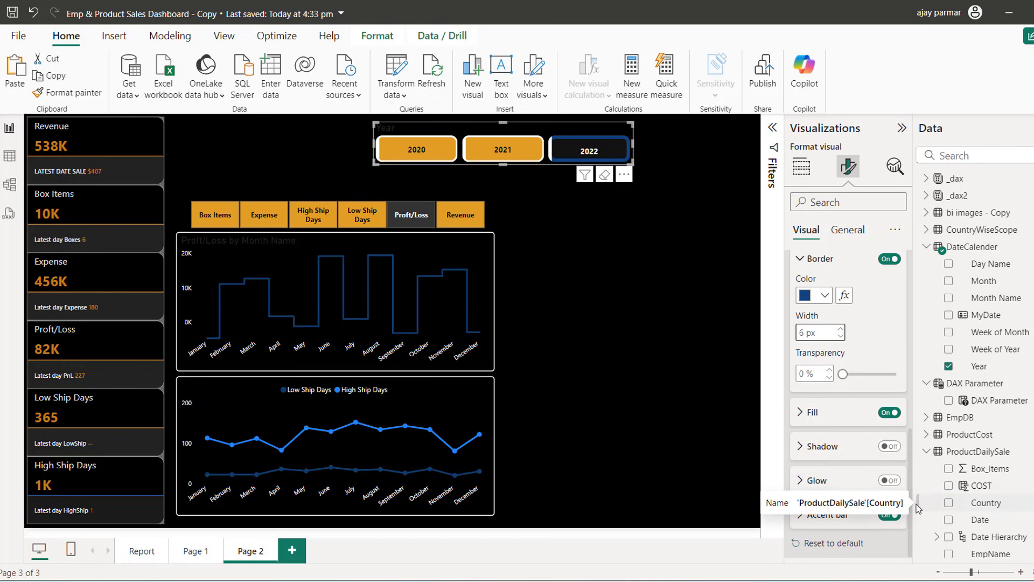
left_click(884, 516)
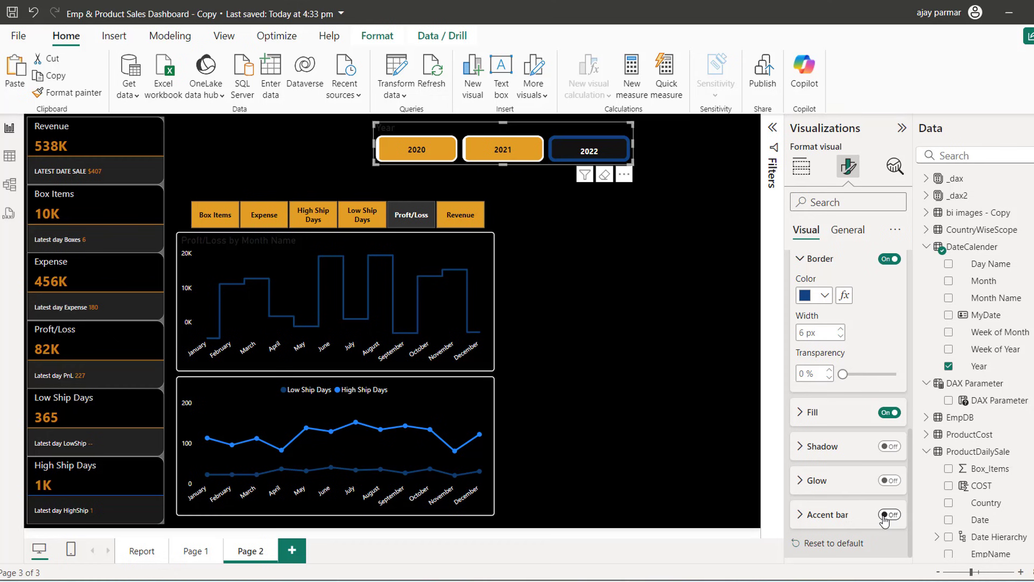
left_click(896, 518)
left_click(624, 263)
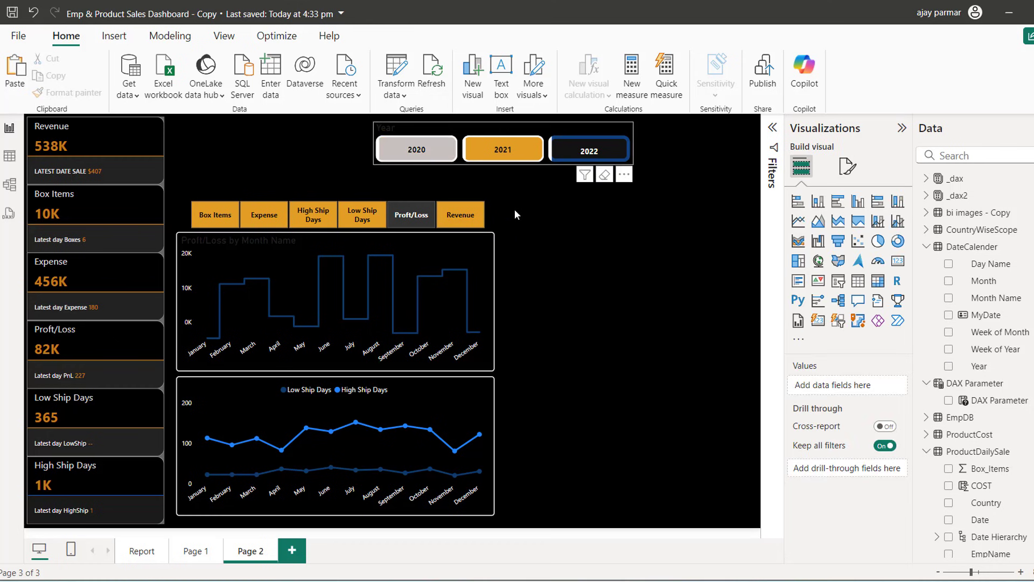
Step: Filter the page to 2020 and move the year slicer slightly upward on the canvas
left_click(417, 156)
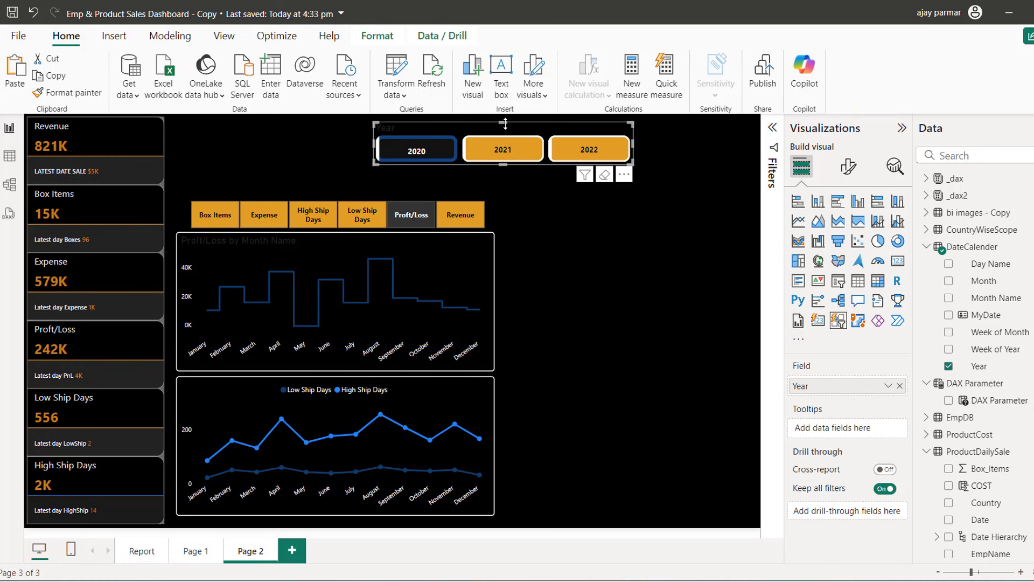
mouse_move(541, 129)
left_mouse_down()
mouse_move(464, 141)
mouse_move(490, 136)
mouse_move(439, 134)
mouse_move(535, 138)
mouse_move(541, 129)
mouse_move(371, 131)
mouse_move(547, 125)
mouse_move(538, 124)
left_mouse_up()
left_click(561, 254)
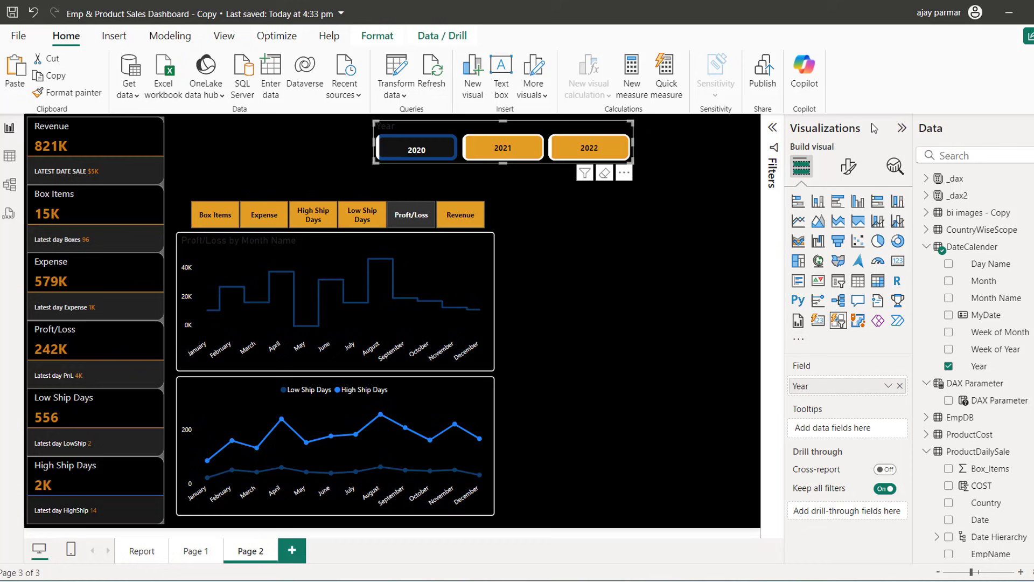
Step: Examine the employee table on the Report page as a reference and return to Page 2
left_click(902, 127)
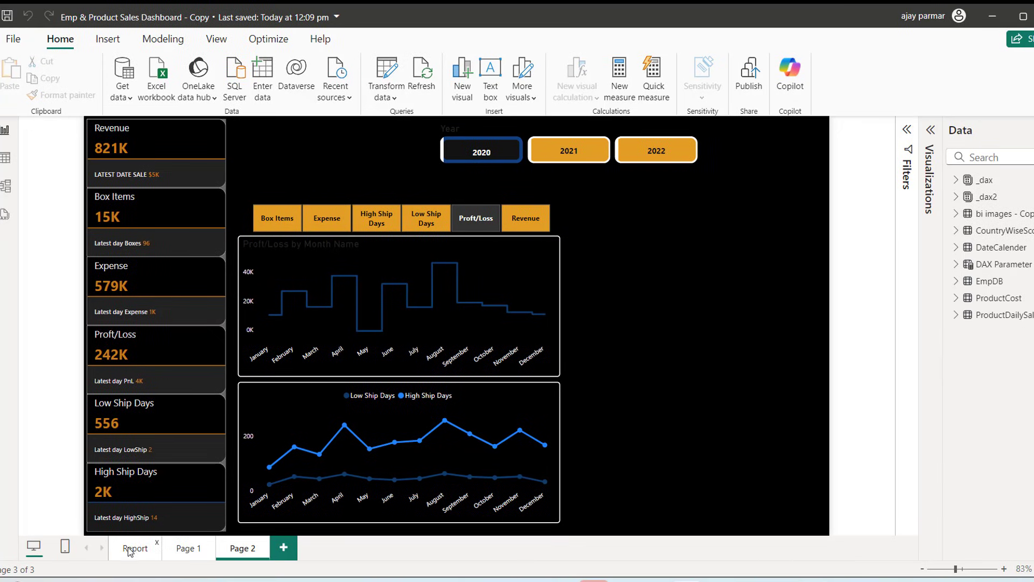
left_click(134, 548)
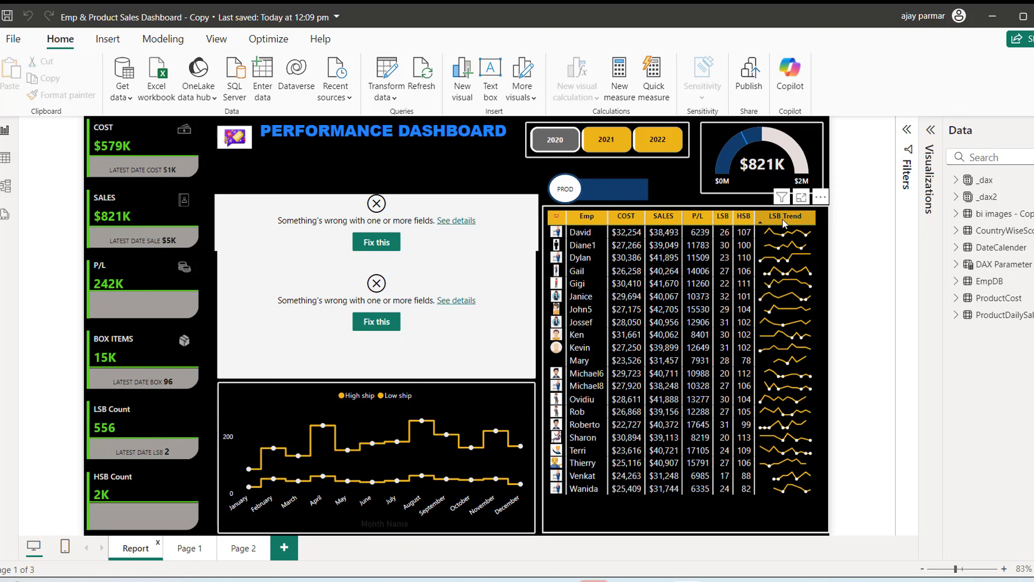
left_click(242, 550)
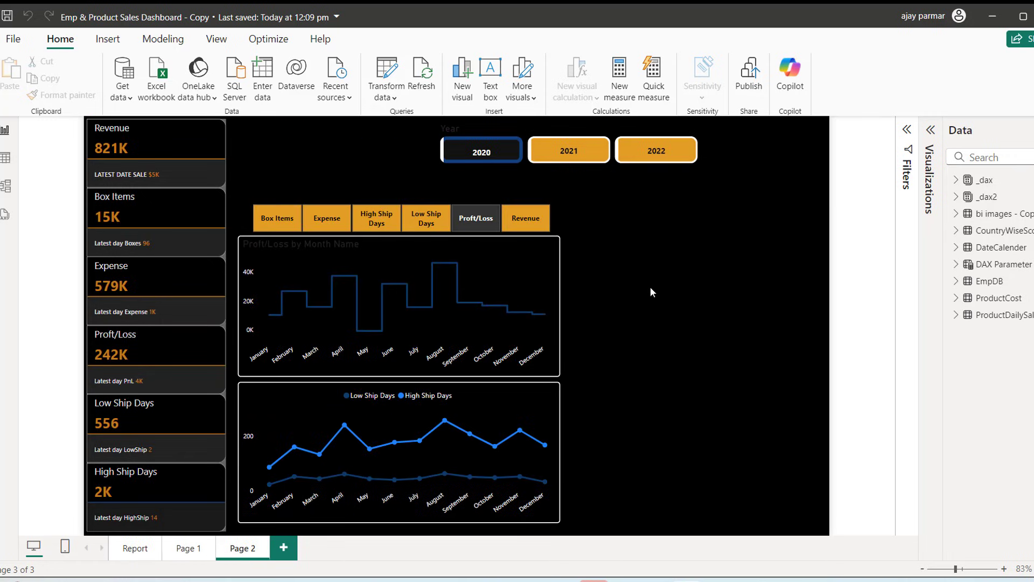
Step: Insert an empty table visual and fit it into the space beside the two line charts, matching their combined height
left_click(931, 131)
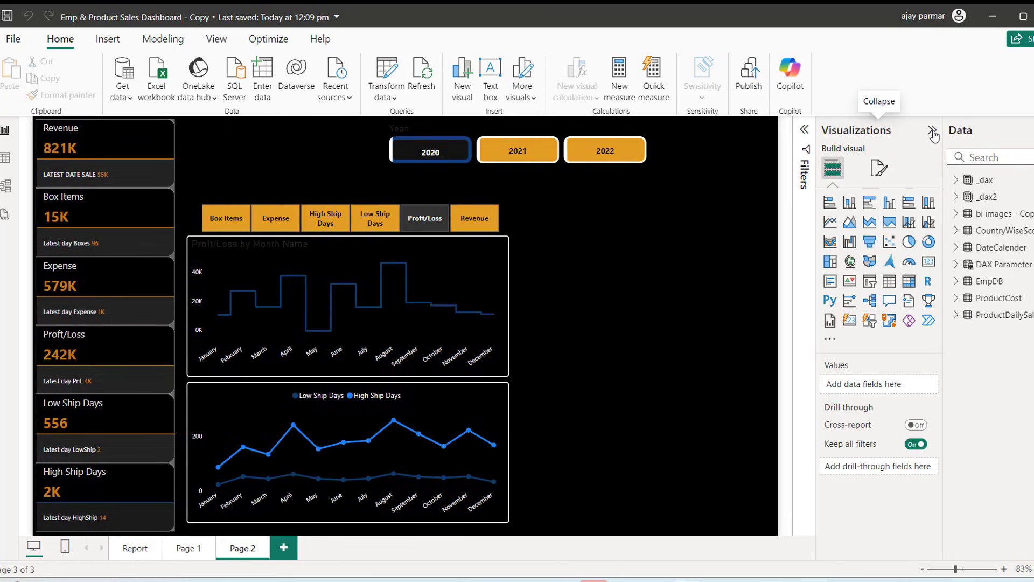
left_click(889, 283)
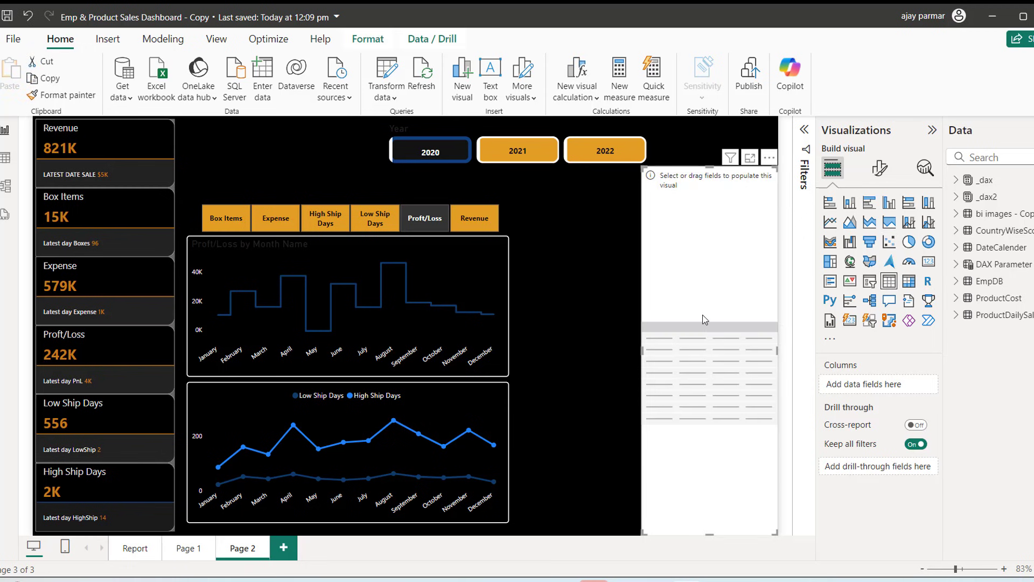
left_click_drag(702, 316, 579, 367)
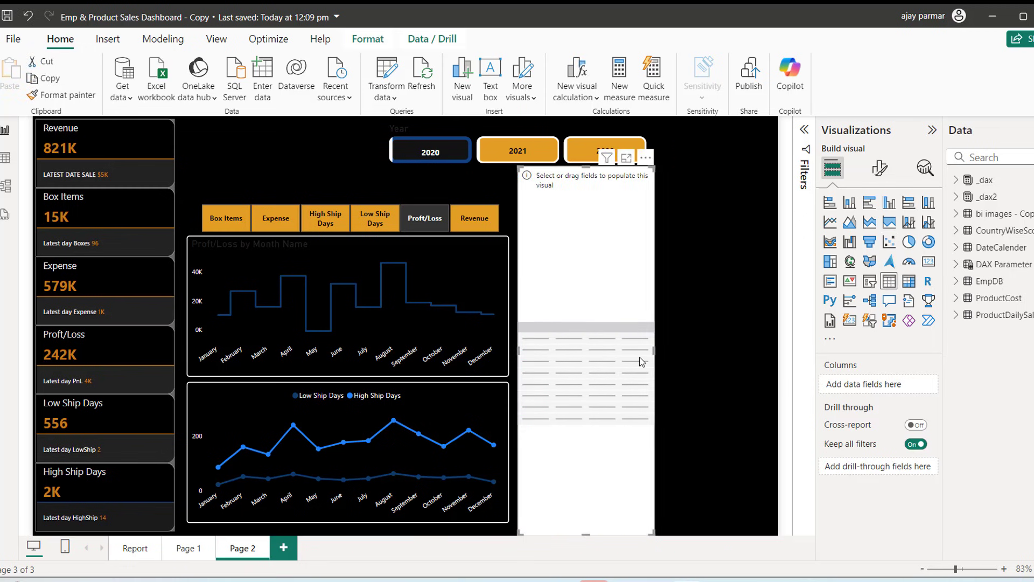
left_click_drag(655, 351, 771, 345)
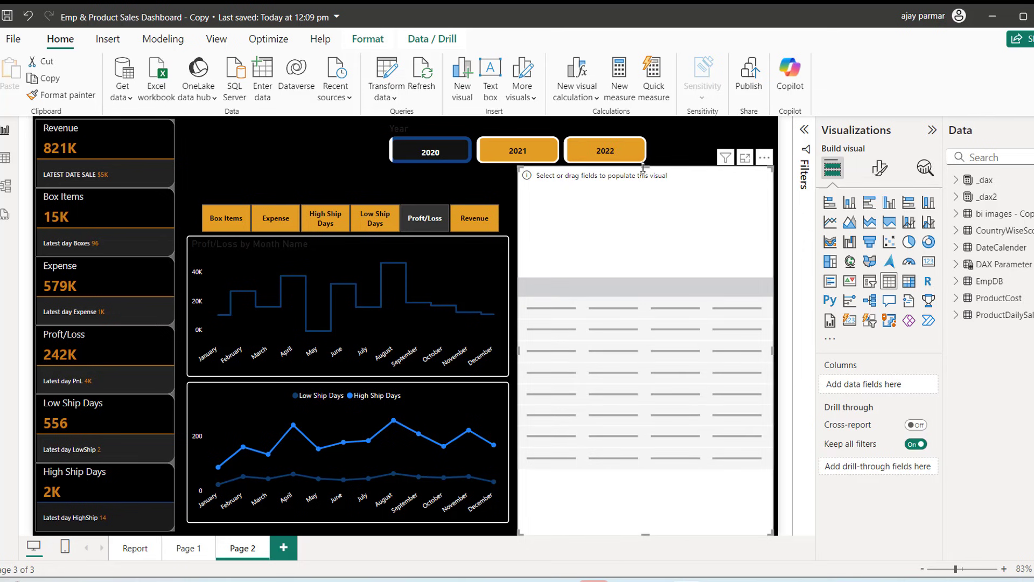
left_click_drag(644, 167, 648, 237)
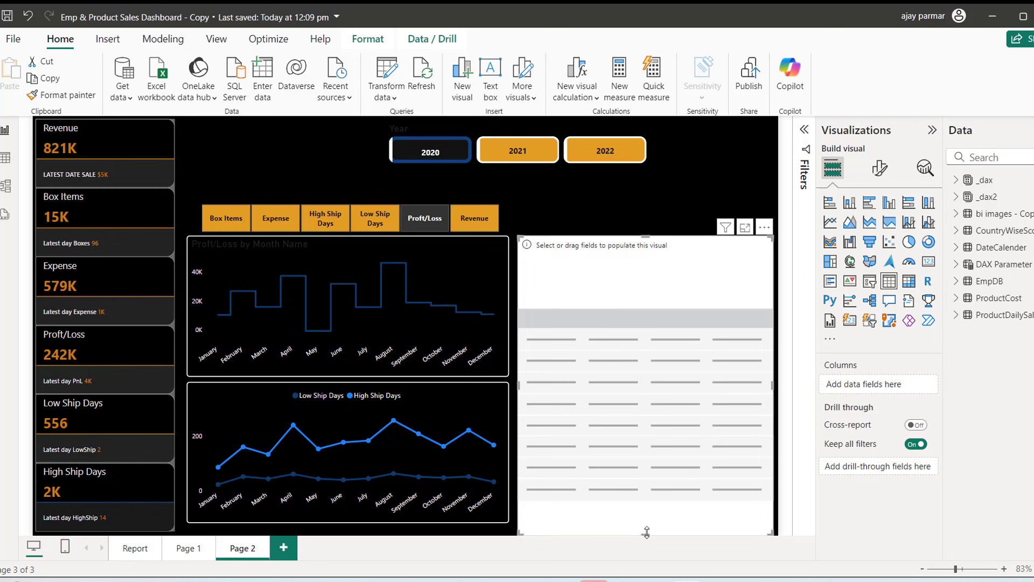
left_click_drag(646, 532, 643, 521)
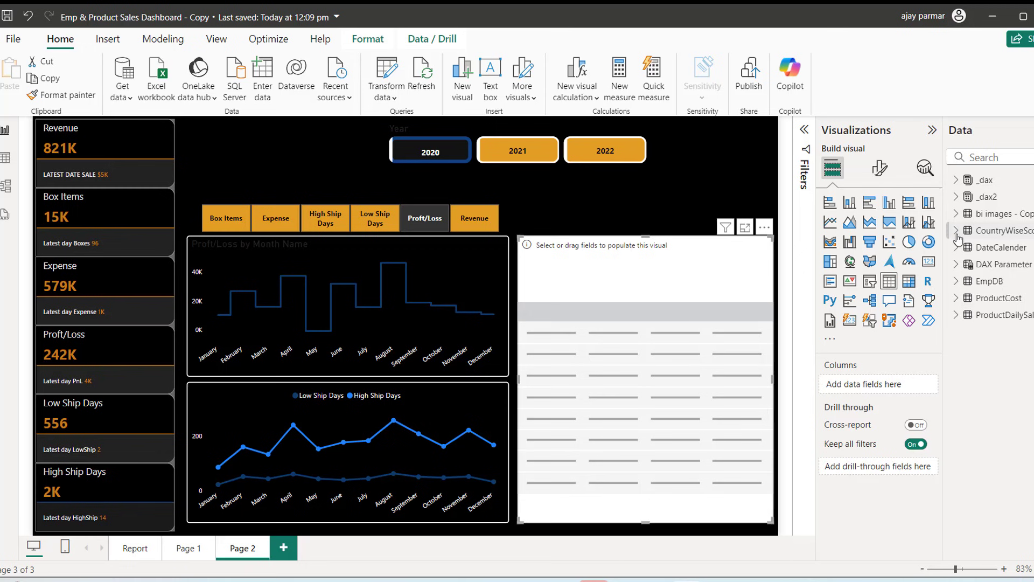
Step: Add the EmpName and Pic fields from EmpDB as columns of the new table
left_click(957, 282)
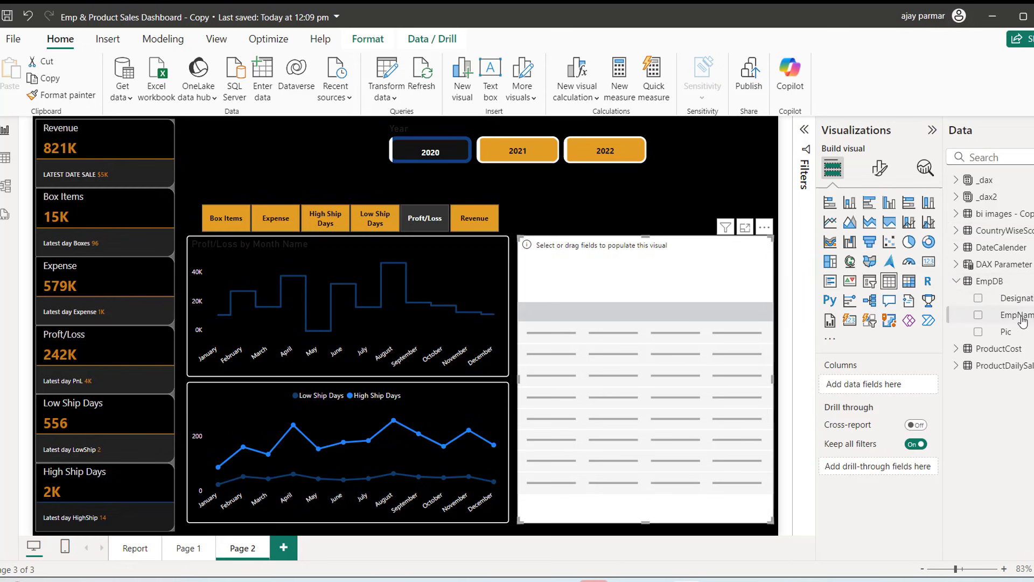
left_click_drag(1017, 316, 875, 393)
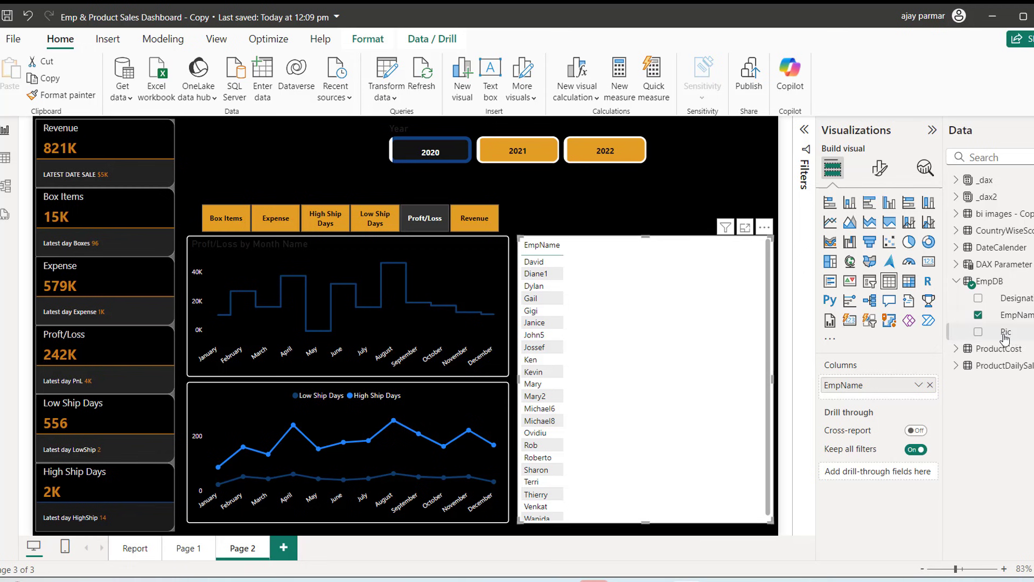
left_click_drag(1002, 335, 608, 358)
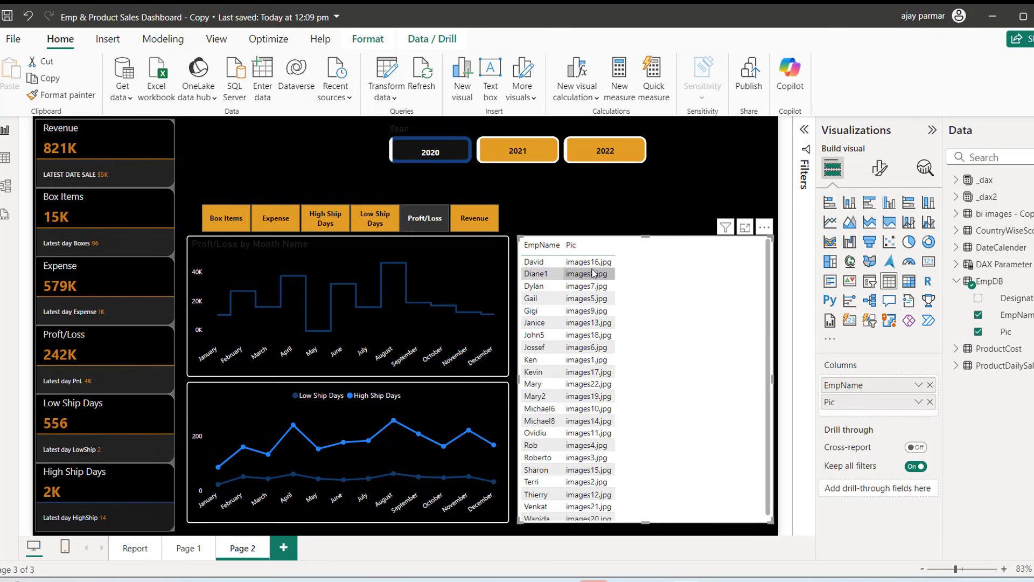
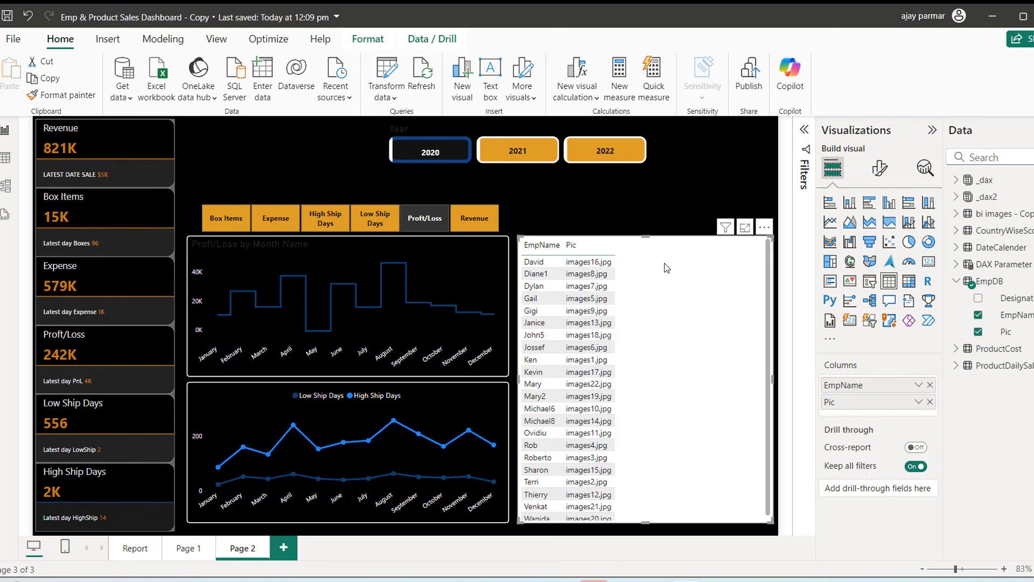
Step: Inspect the EmpDB table's rows in Table view, including the image file names in the Pic column
left_click(5, 161)
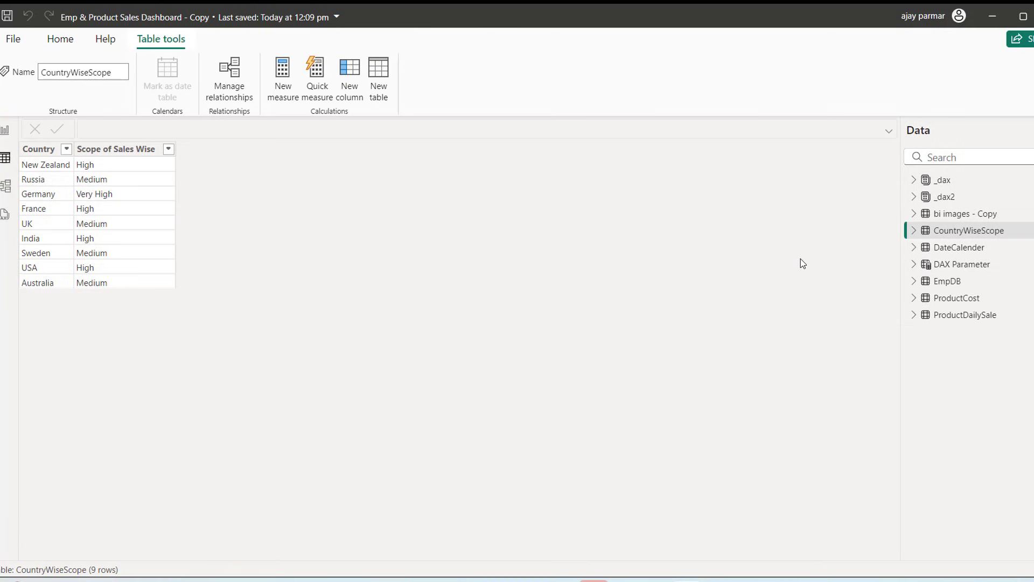
mouse_move(965, 221)
left_click(948, 285)
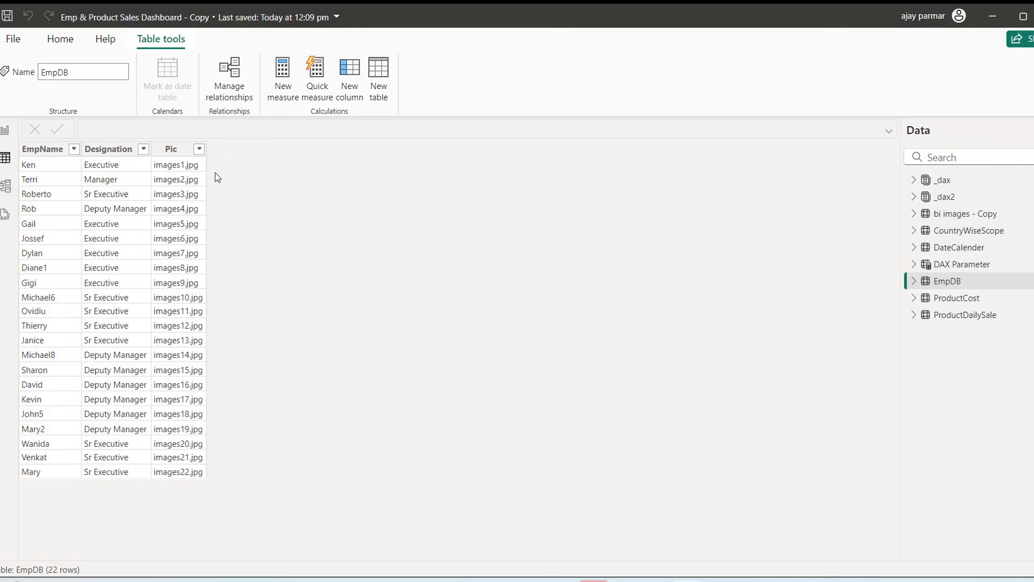
left_click(62, 43)
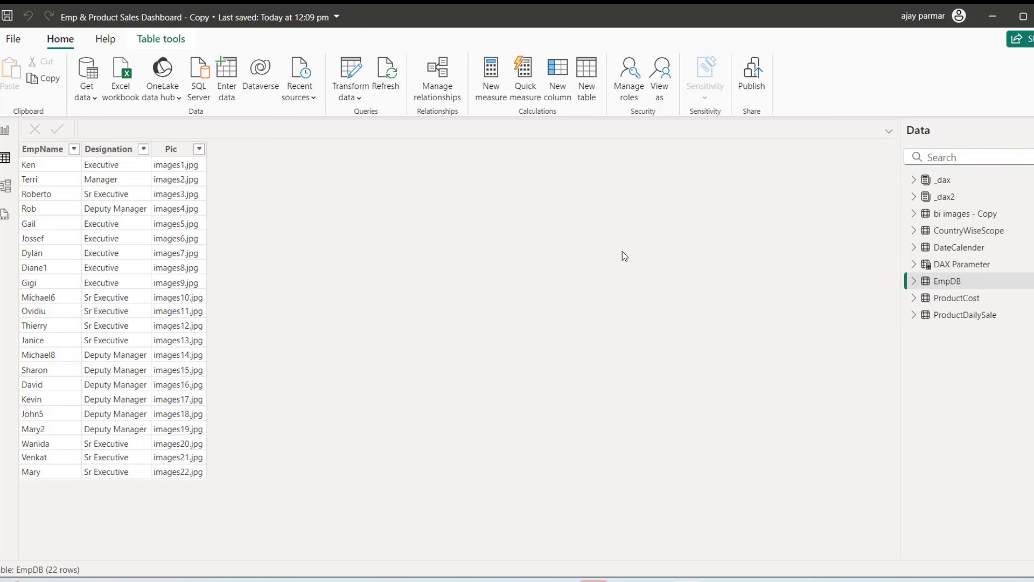
Step: Switch to File Explorer and open Points.txt from the 18_ProductExecutiveSales Dashboard folder in a maximized window
mouse_move(623, 580)
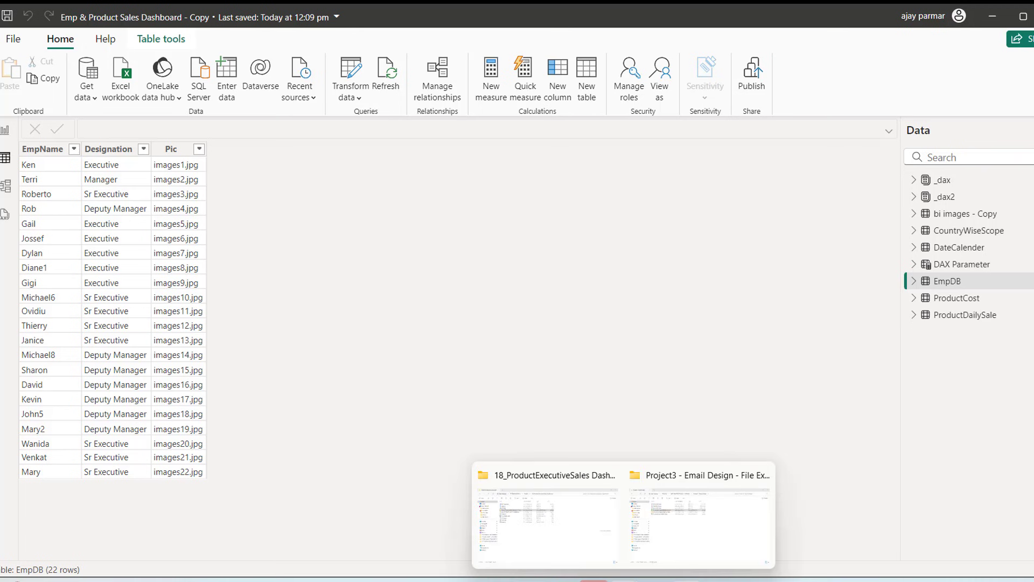
left_click(589, 554)
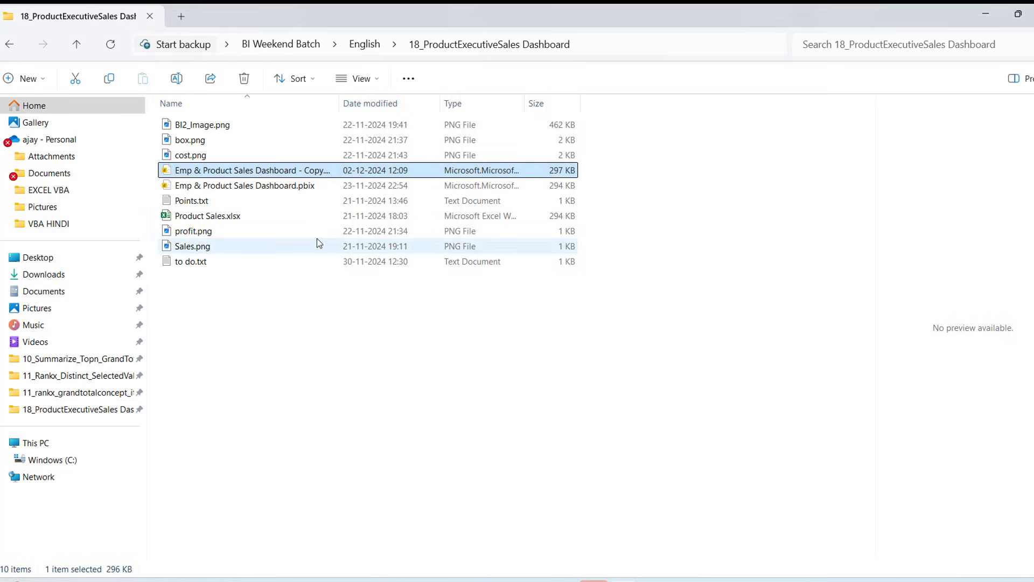
left_click(193, 204)
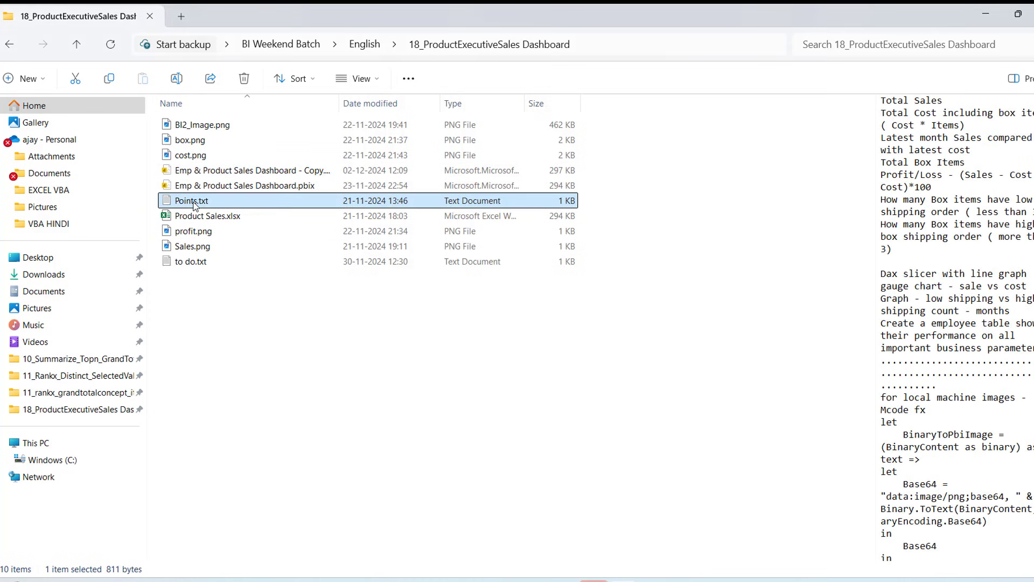
key("Return")
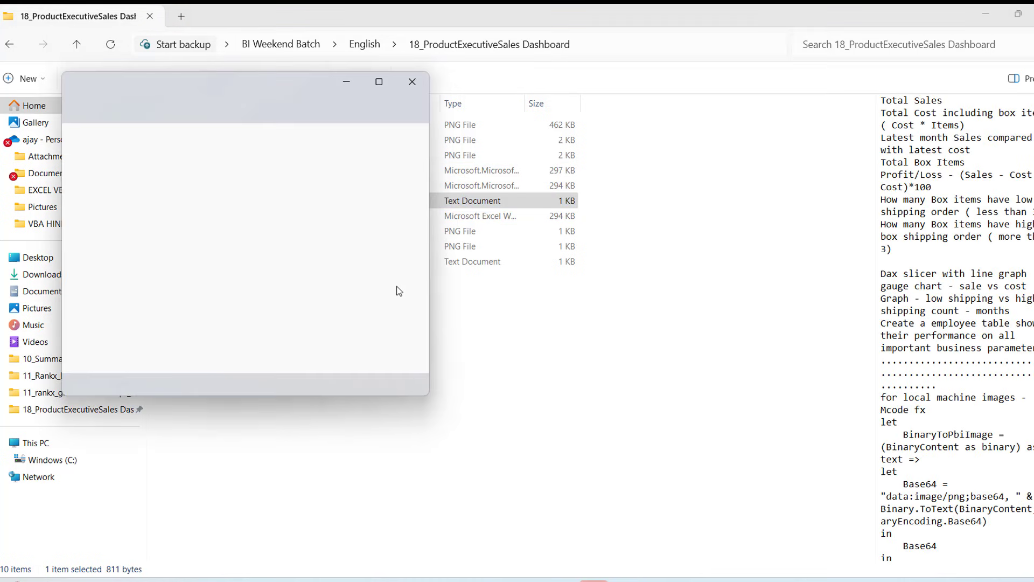
left_click(379, 82)
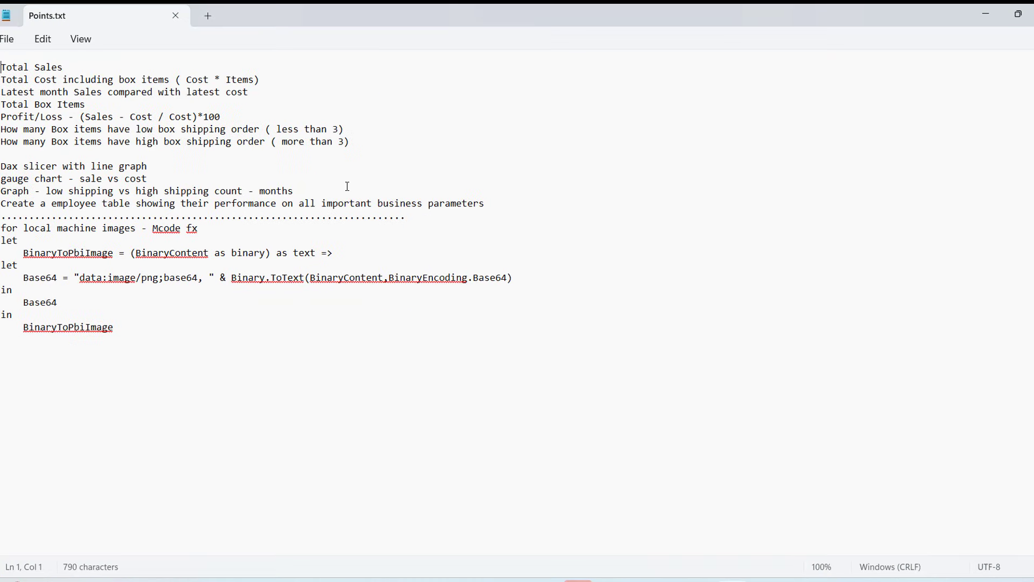
Step: Select the local machine images Mcode block, from its heading line through the final BinaryToPbiImage line
left_click(4, 229)
key("shift+Down")
key("shift+Down")
key("shift+Down")
key("shift+Down")
key("shift+Down")
key("shift+Down")
key("shift+Down")
key("shift+Down")
key("shift+Down")
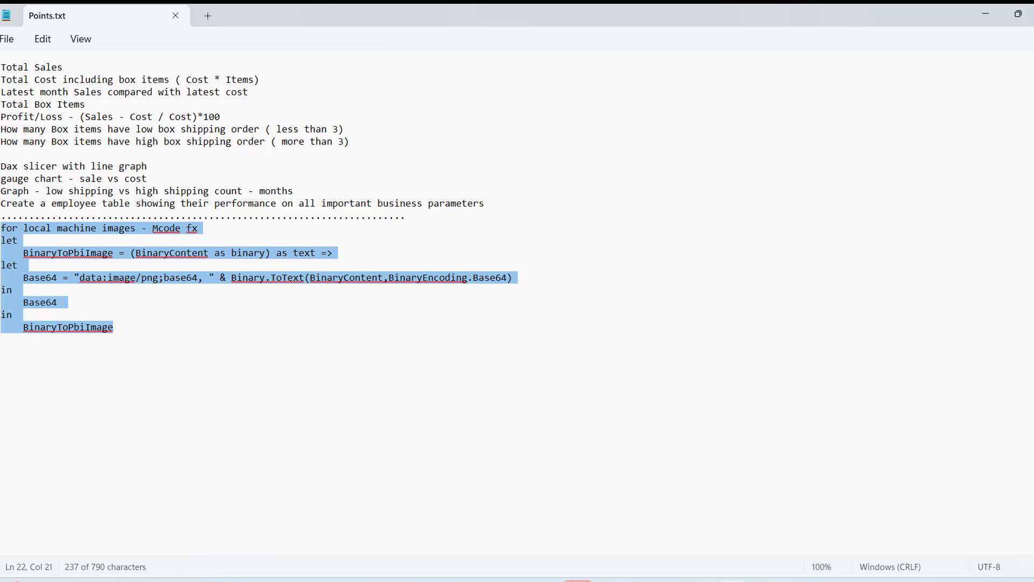
Step: Copy the Mcode in Points.txt from the first let line through the final BinaryToPbiImage line, excluding the heading
left_click(8, 245)
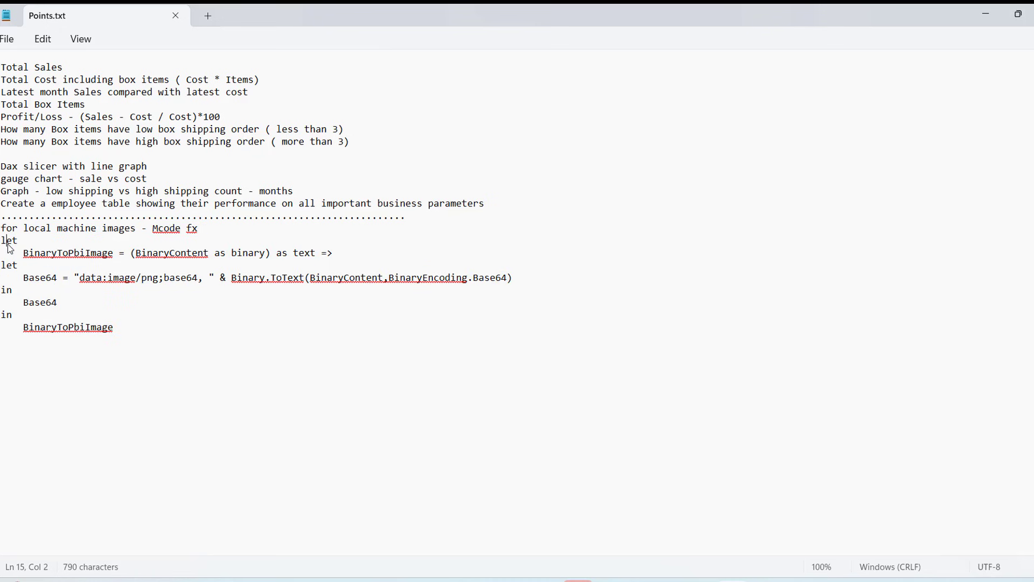
key("shift+Down")
key("ctrl+shift+End")
key("ctrl+c")
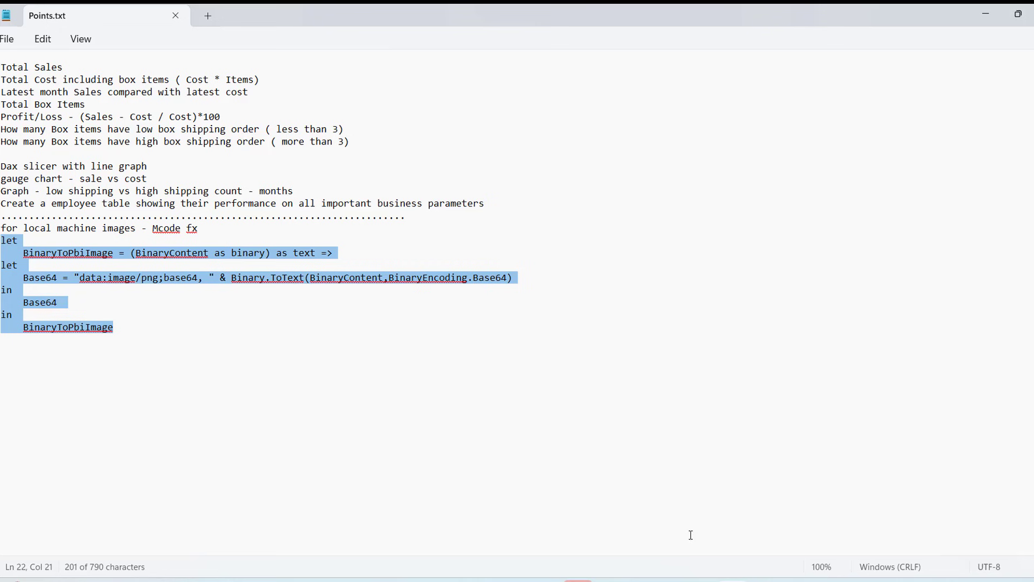
Step: Switch to Power BI Desktop, open the Power Query Editor and create a blank query
mouse_move(669, 579)
left_click(649, 523)
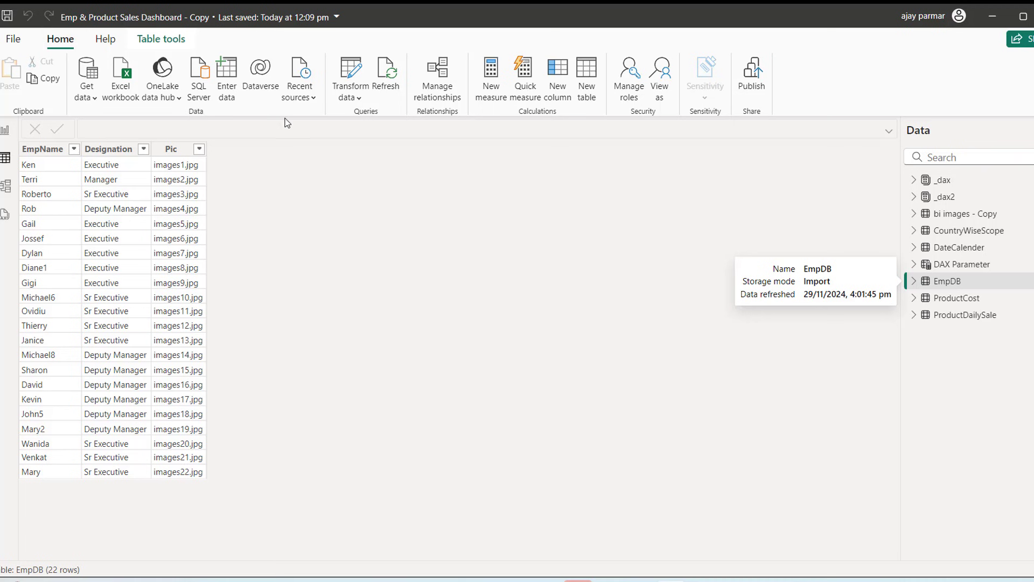
left_click(355, 97)
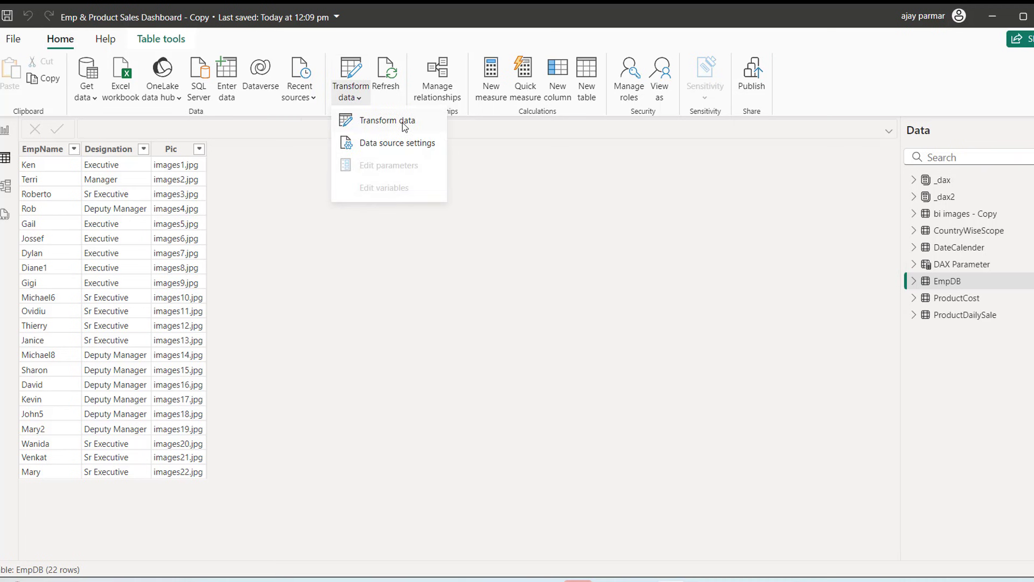
left_click(401, 122)
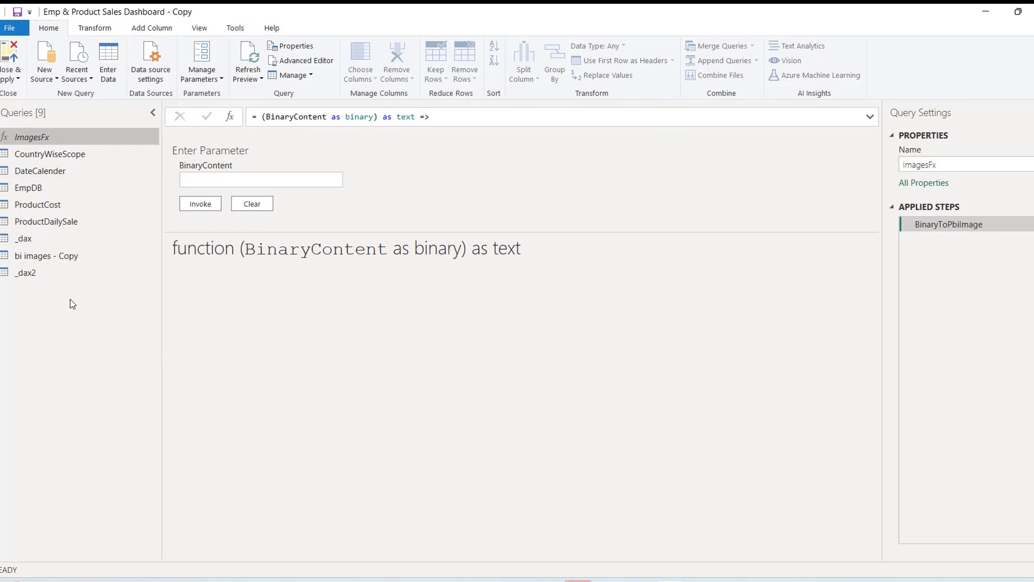
right_click(53, 330)
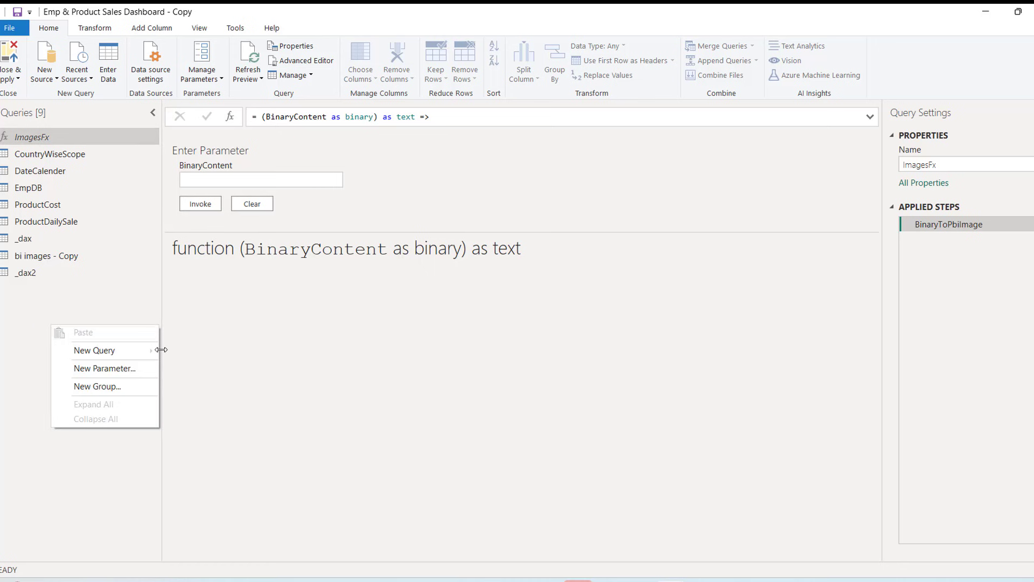
mouse_move(122, 354)
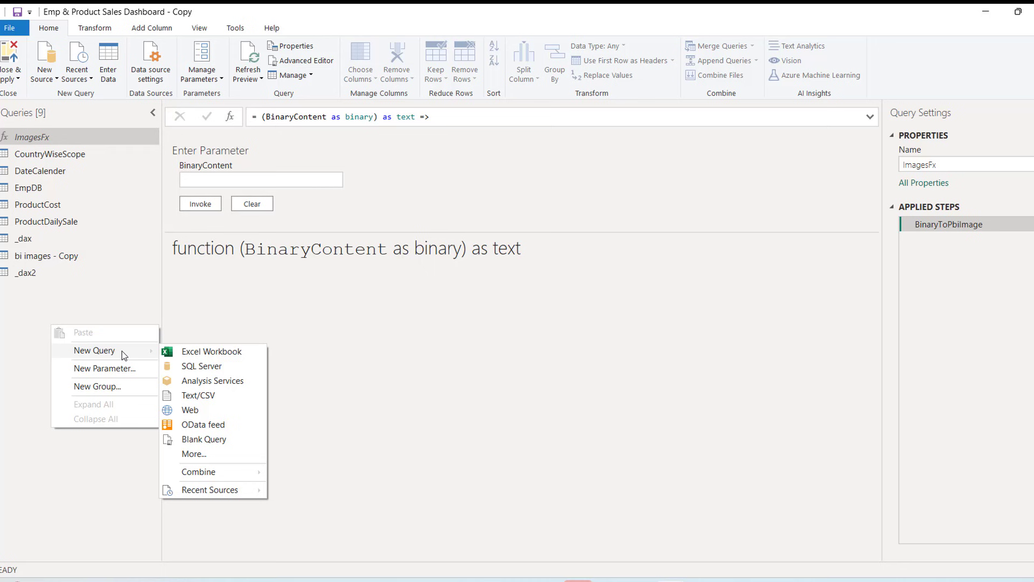
left_click(216, 443)
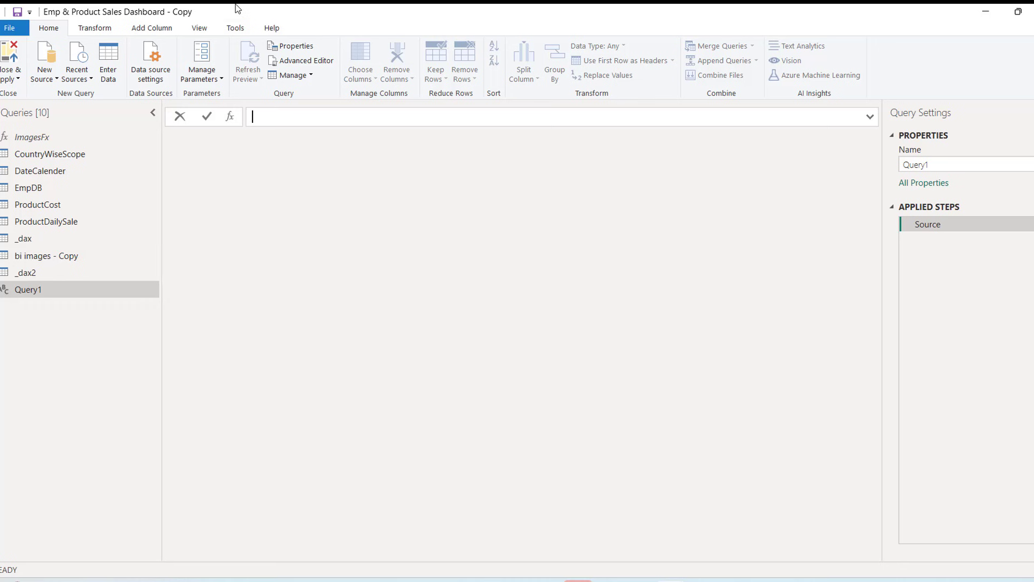
Step: Replace Query1's code in the Advanced Editor with the copied BinaryToPbiImage function, and discard the changes
left_click(199, 28)
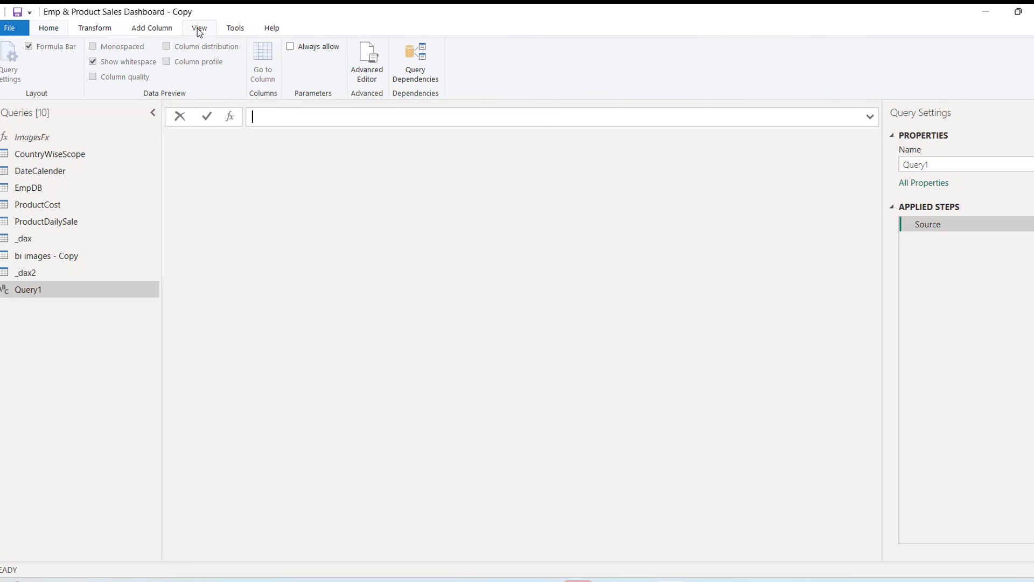
left_click(370, 65)
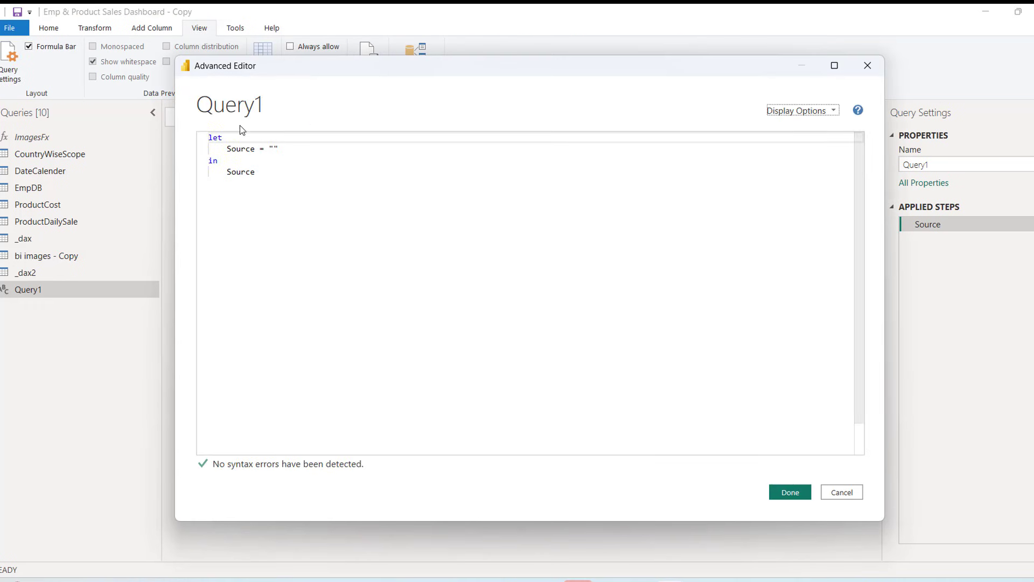
left_click(294, 166)
key("ctrl+a")
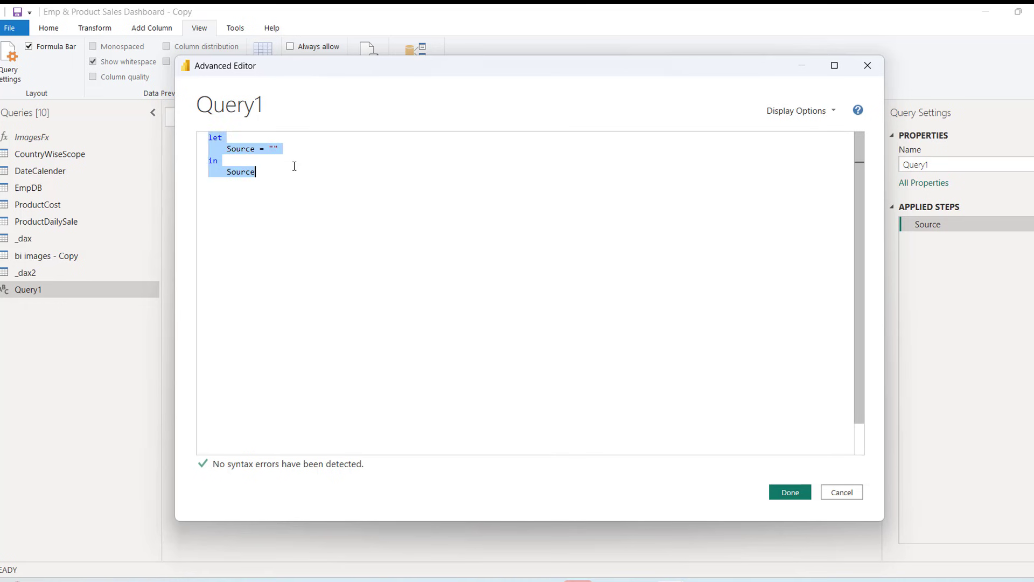
key("ctrl+v")
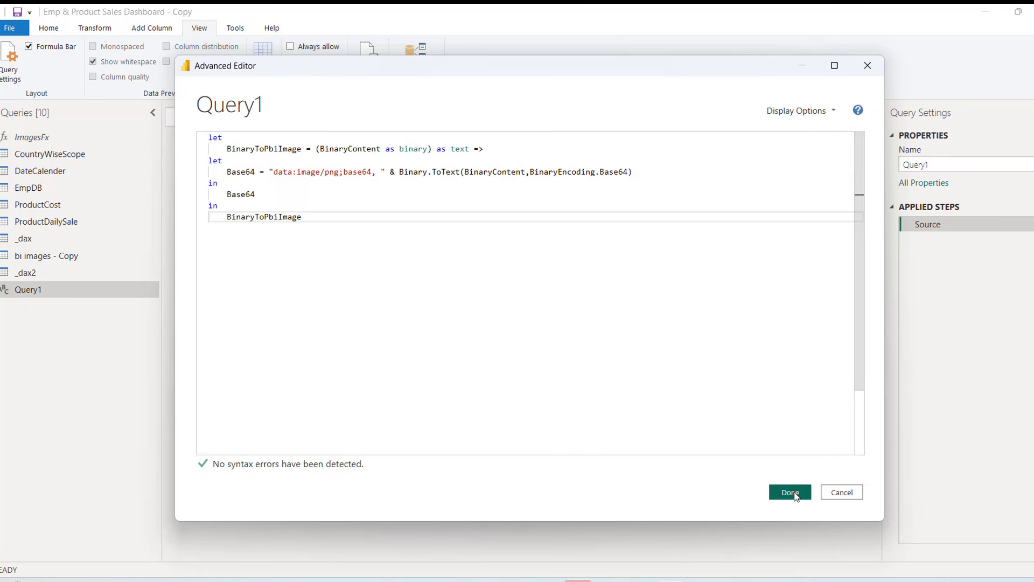
left_click(848, 494)
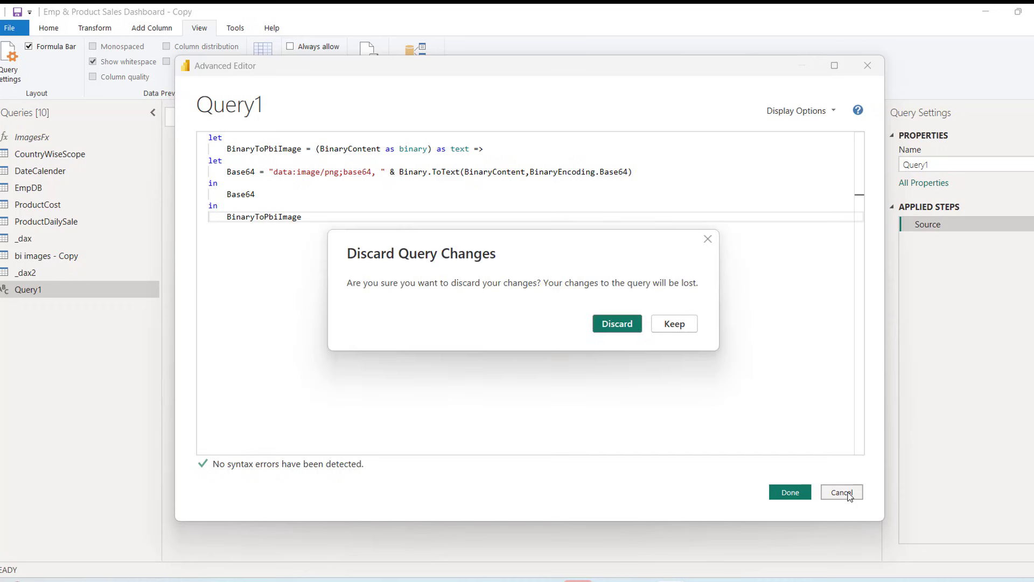
left_click(615, 325)
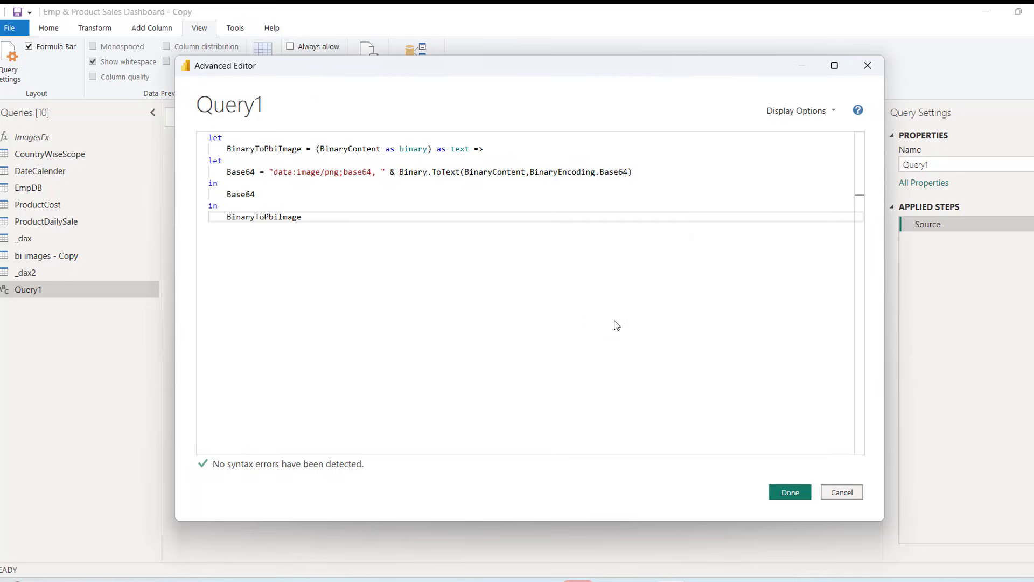
Step: Review the ImagesFx function's code in the Advanced Editor and close it without changes
left_click(49, 135)
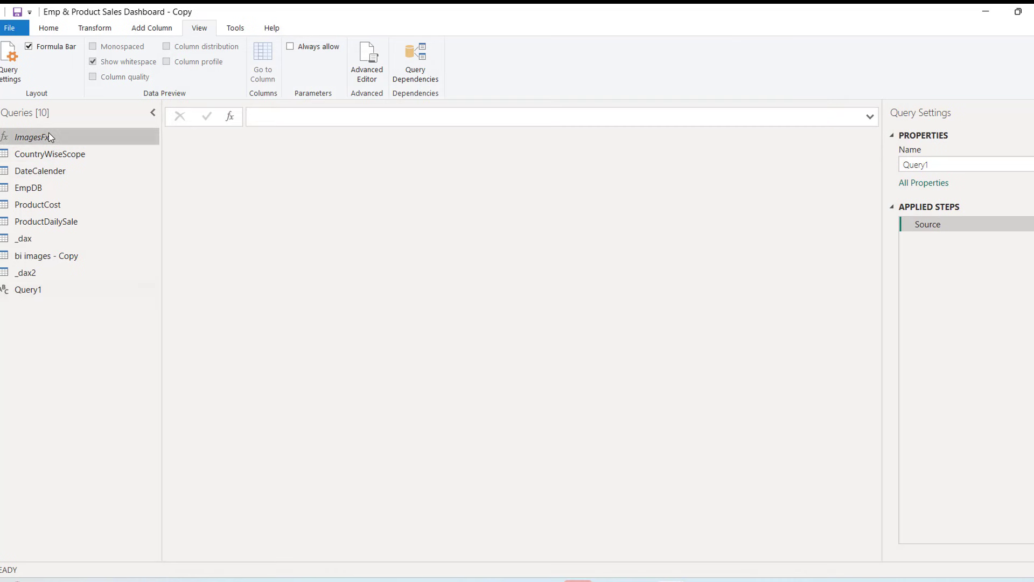
left_click(367, 70)
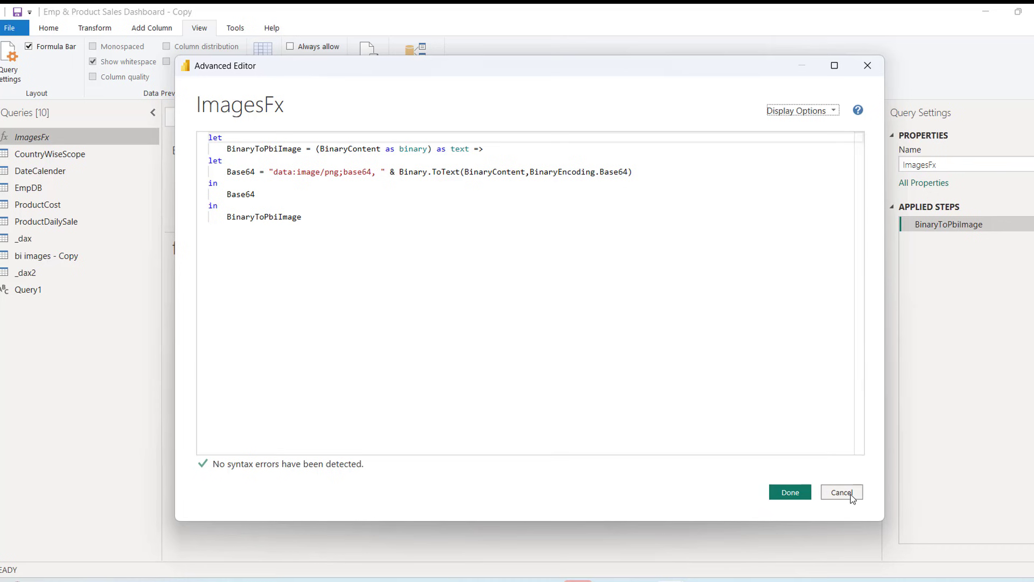
left_click(849, 493)
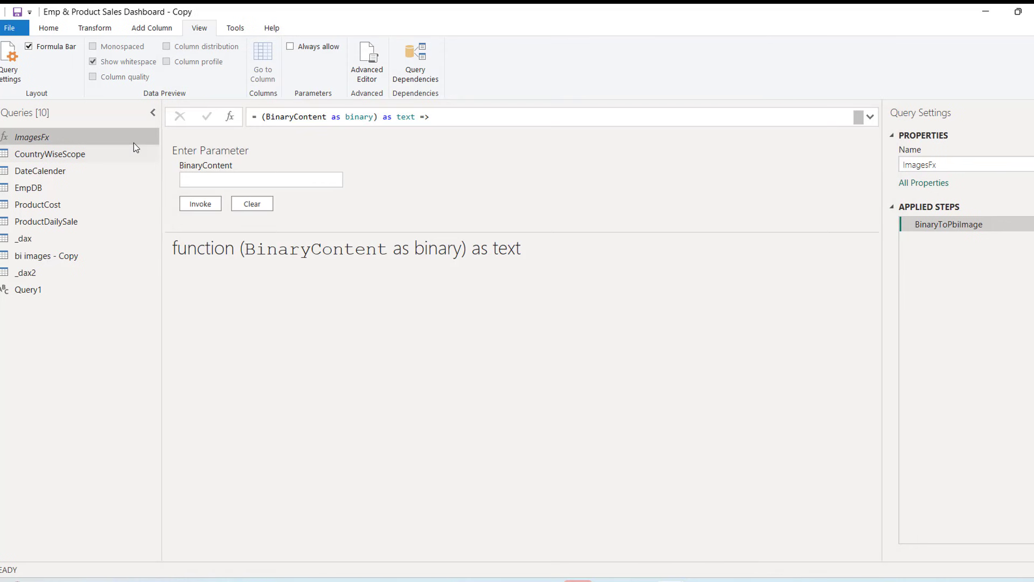
Step: Display the EmpDB query's preview to examine its employee rows and picture file names
right_click(62, 321)
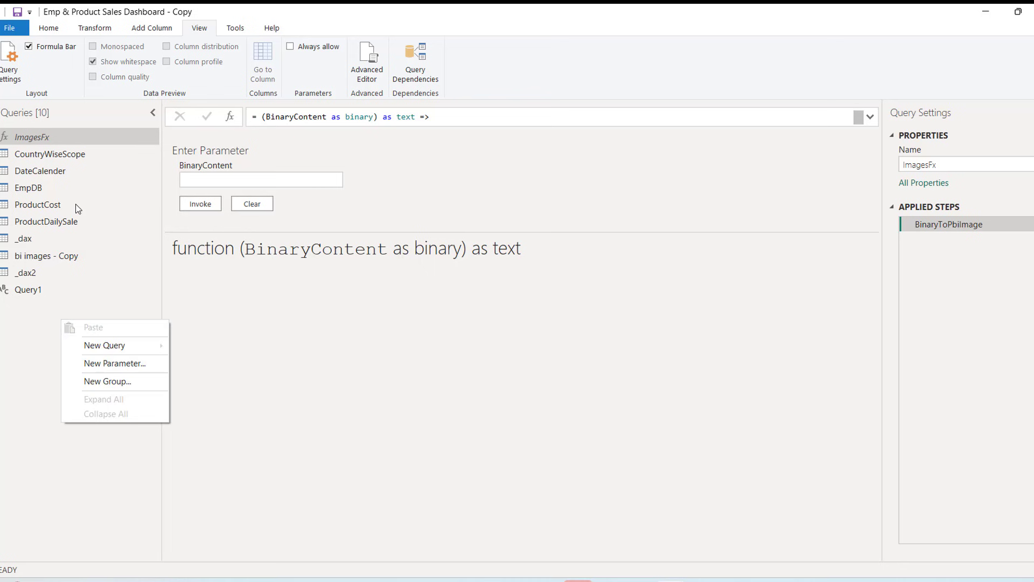
left_click(50, 31)
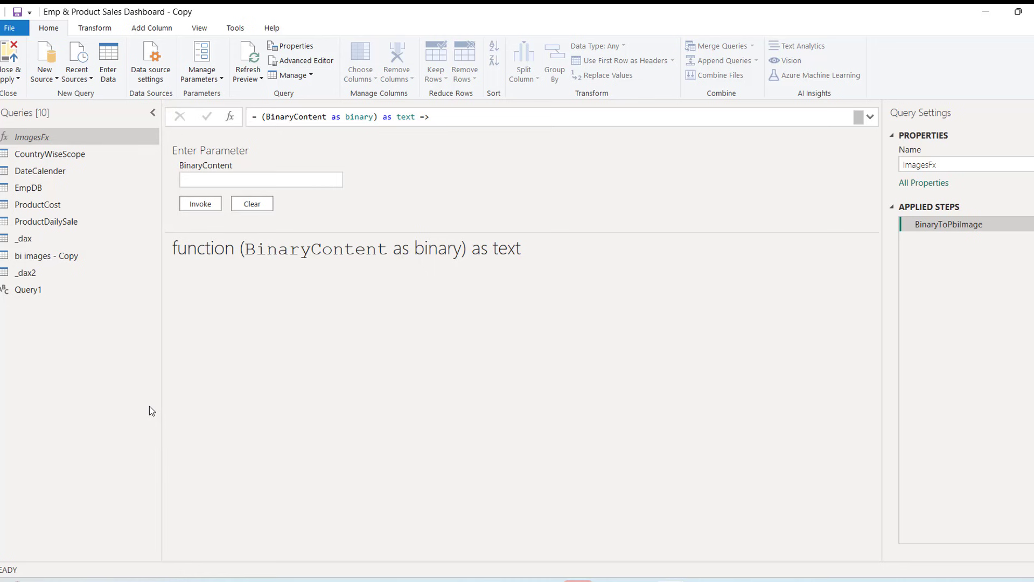
left_click(66, 190)
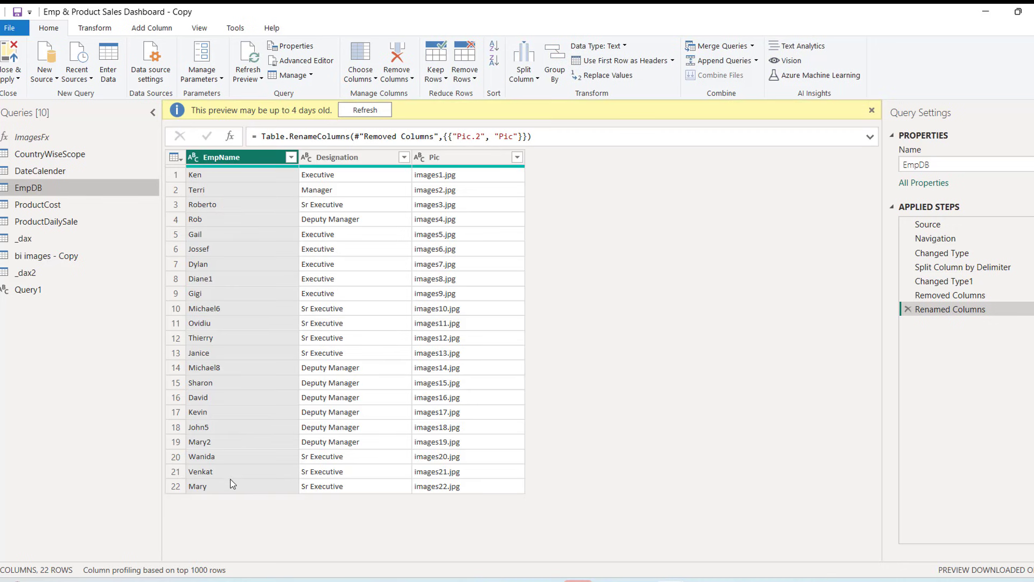
Step: Start a new data source in the Power Query Editor using the Folder connector
left_click(57, 80)
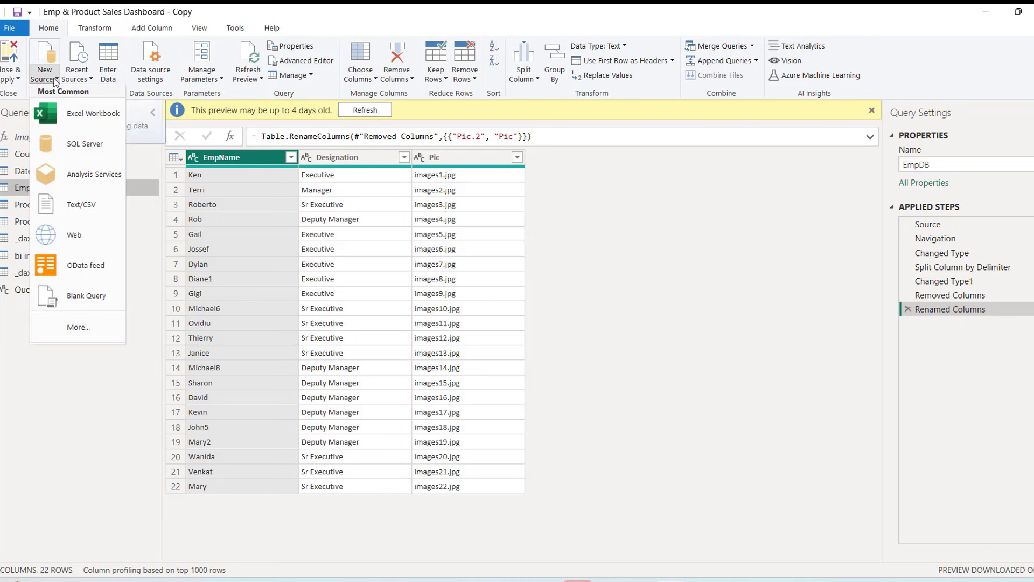
left_click(86, 325)
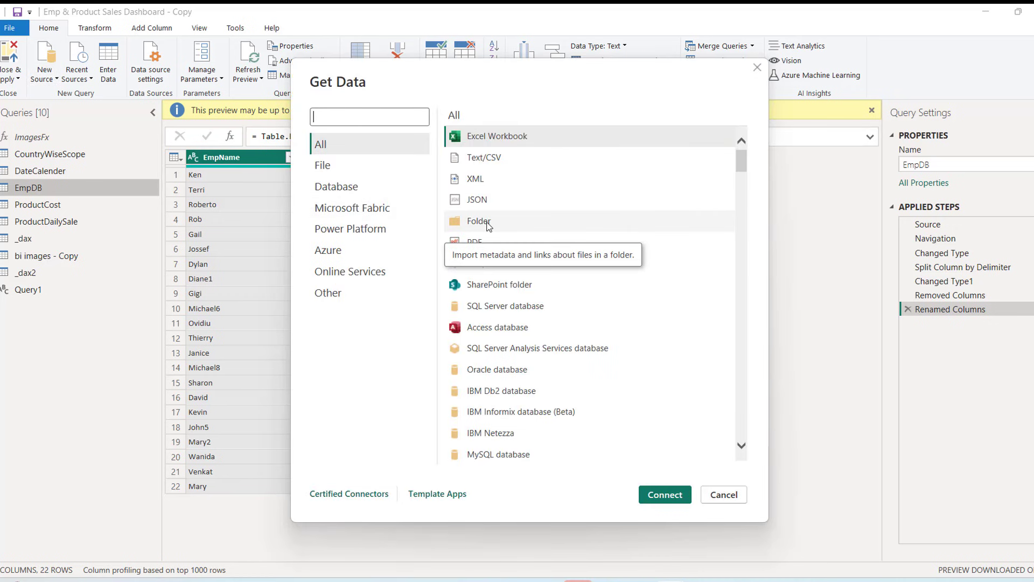
left_click(488, 225)
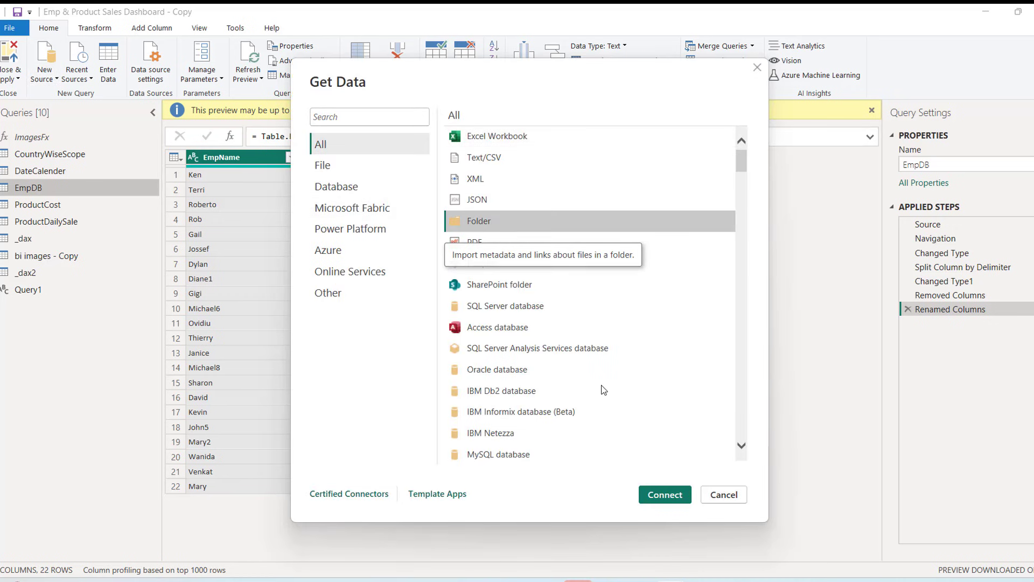
left_click(664, 495)
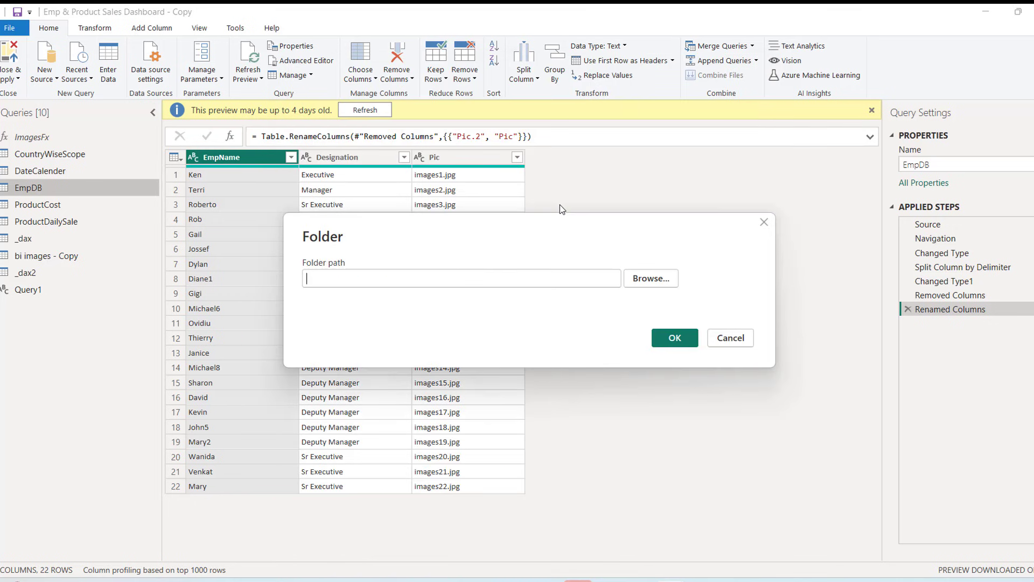
Step: Choose the bi images - Copy folder in Downloads as the source and load its file list with Transform Data
left_click(652, 278)
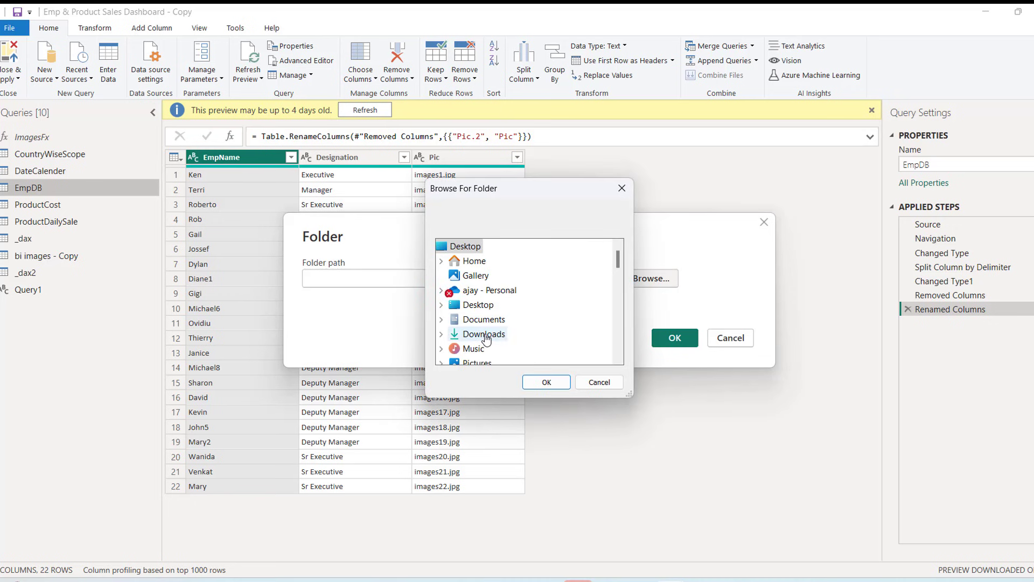
left_click(483, 335)
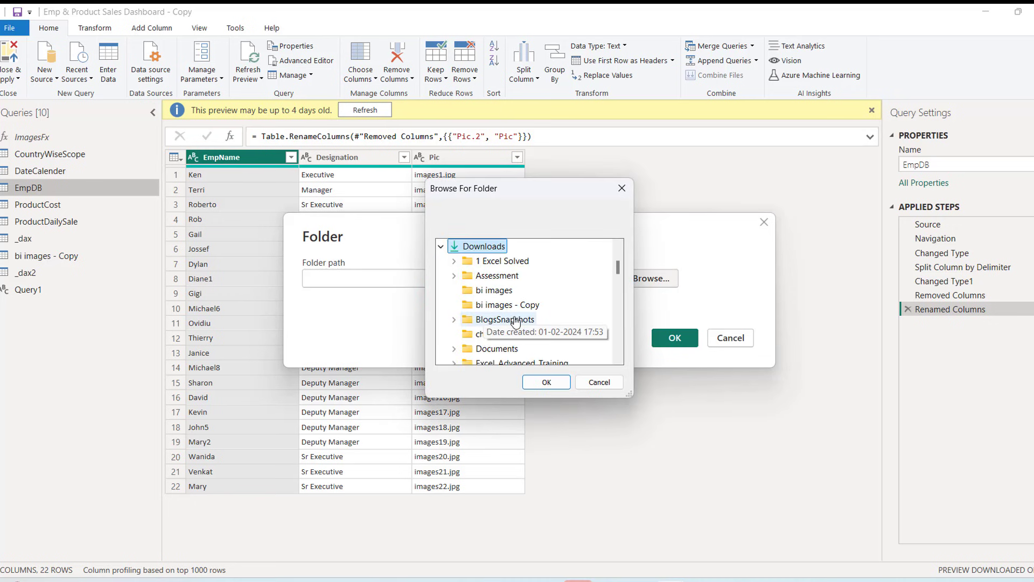
left_click(498, 292)
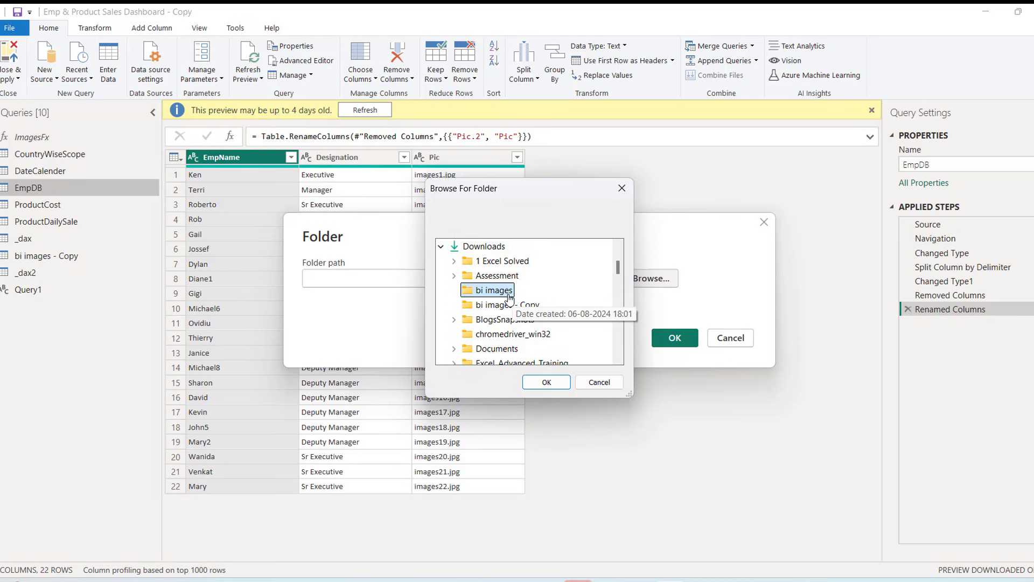
left_click(514, 306)
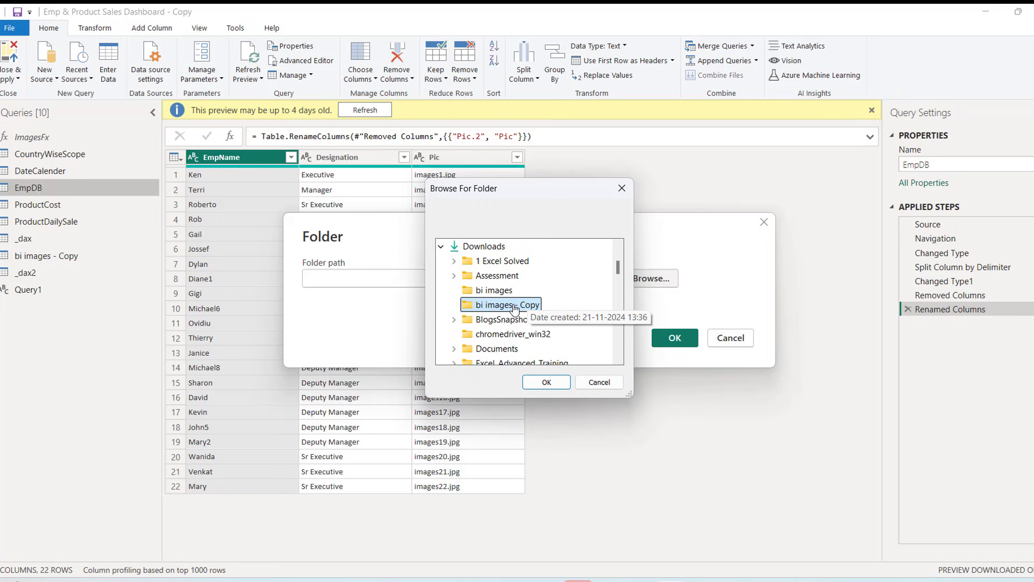
left_click(545, 382)
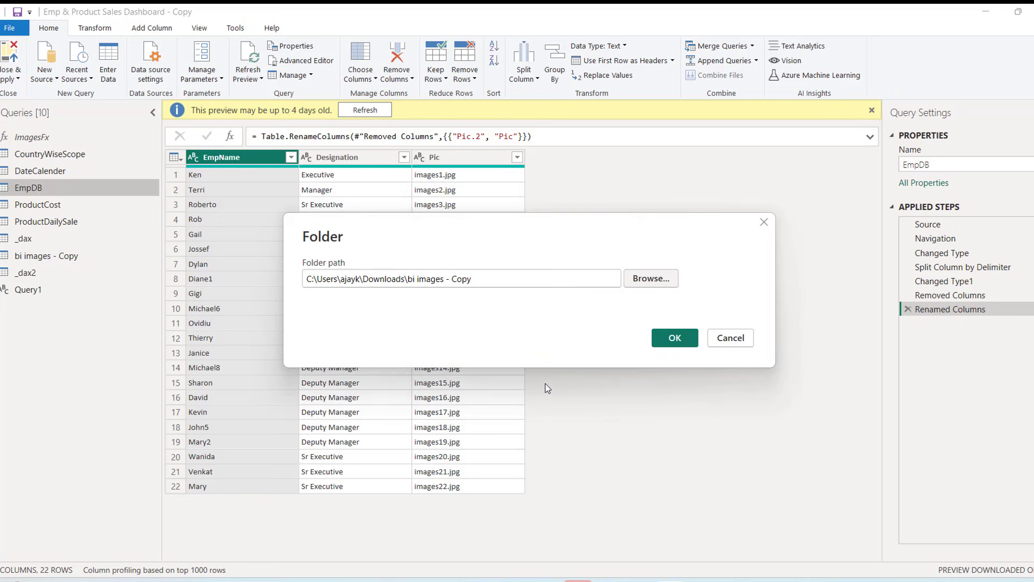
left_click(676, 346)
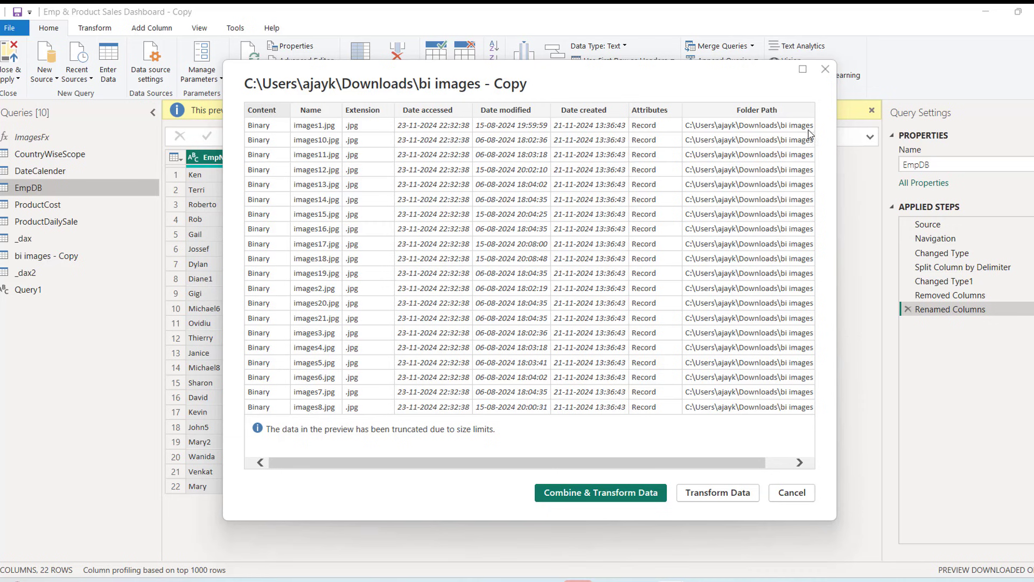
left_click_drag(570, 463, 377, 473)
left_click(739, 492)
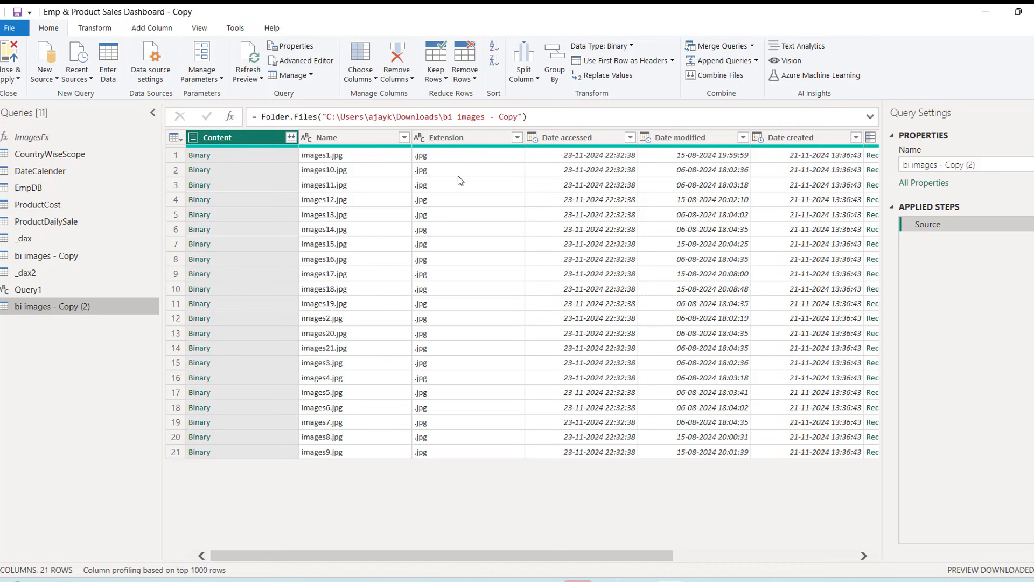
Step: Examine the Name and Content columns of the bi images - Copy (2) query and preview the first row's binary
left_click(345, 137)
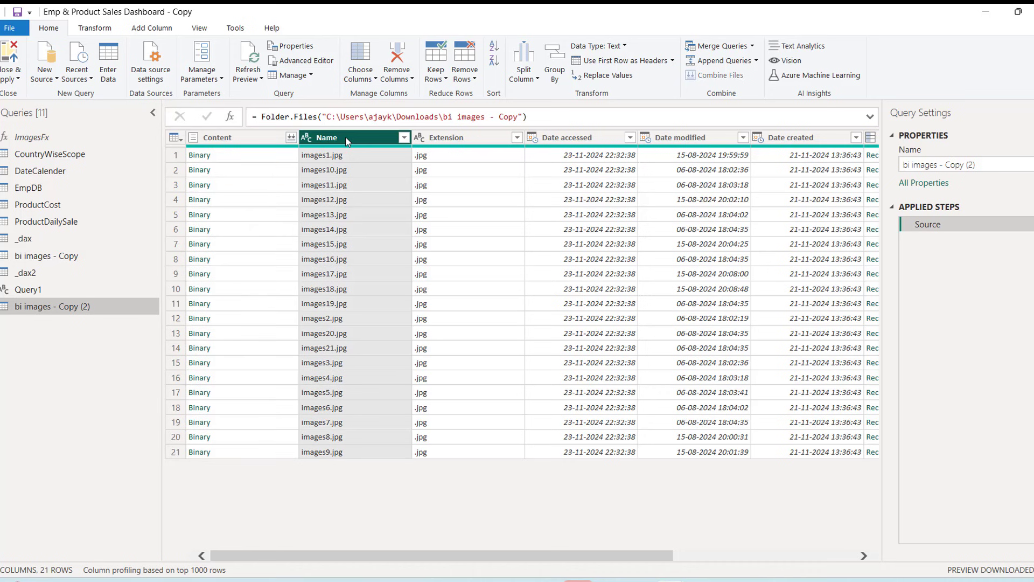
left_click(245, 135)
left_click(344, 138)
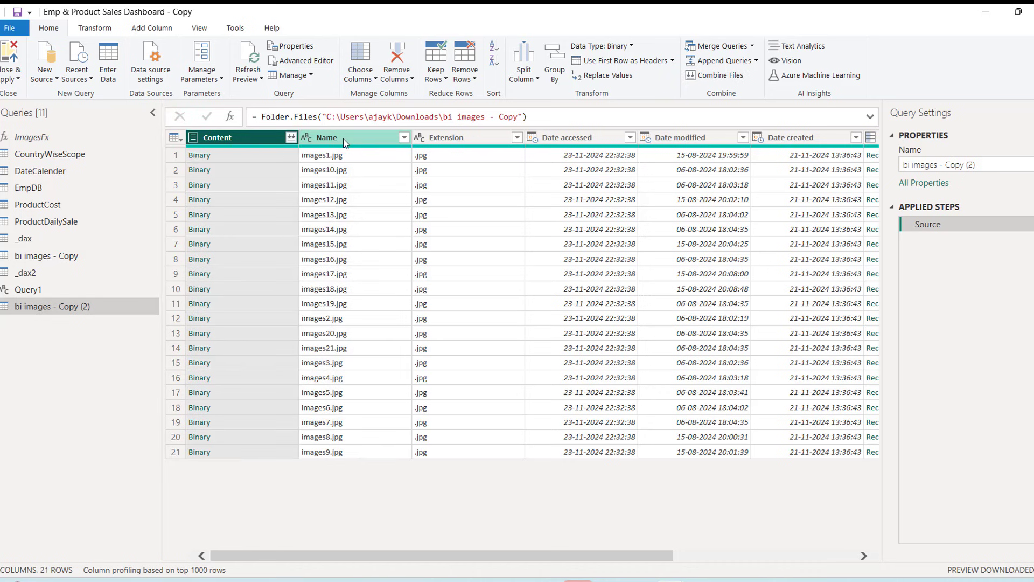
left_click(254, 138)
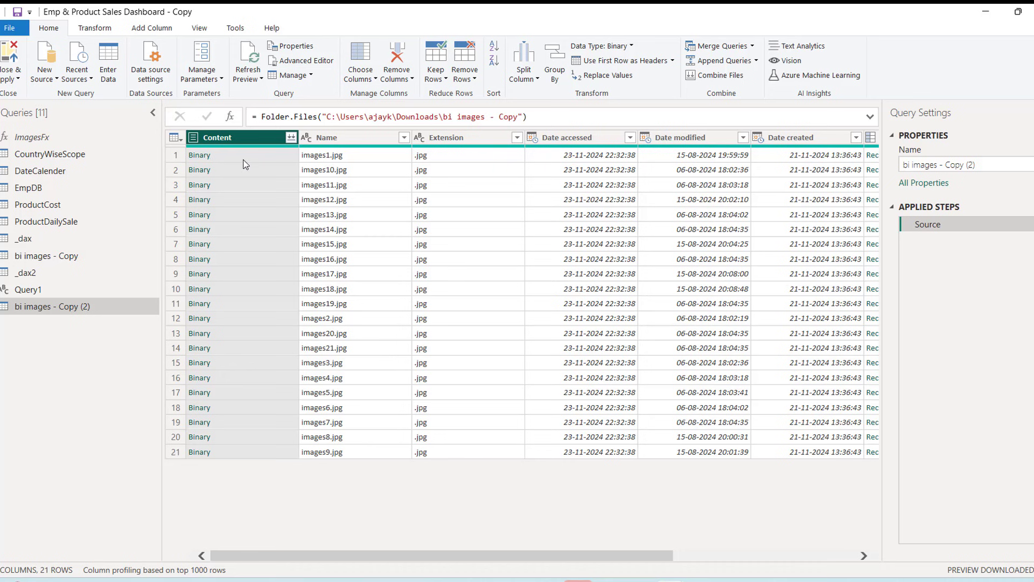
left_click(246, 164)
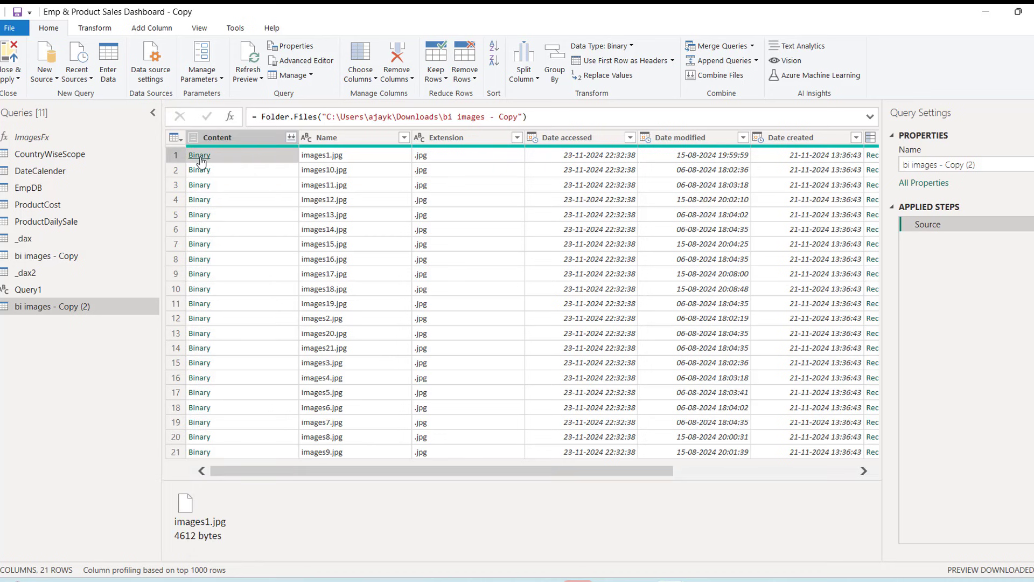
Step: Keep only the Content and Name columns in the bi images - Copy (2) query, removing all other columns
left_click(249, 138)
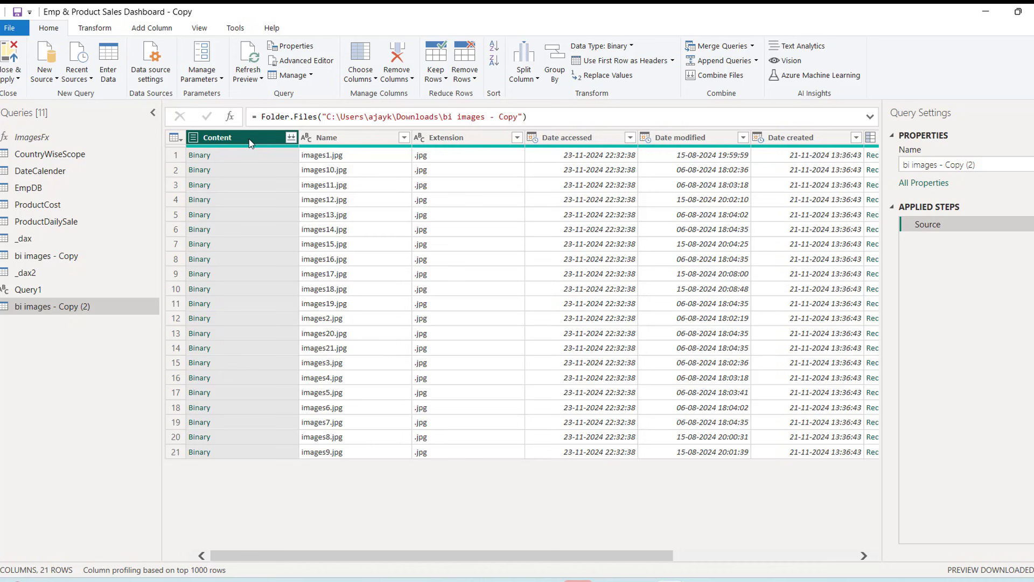
left_click(350, 141, "ctrl")
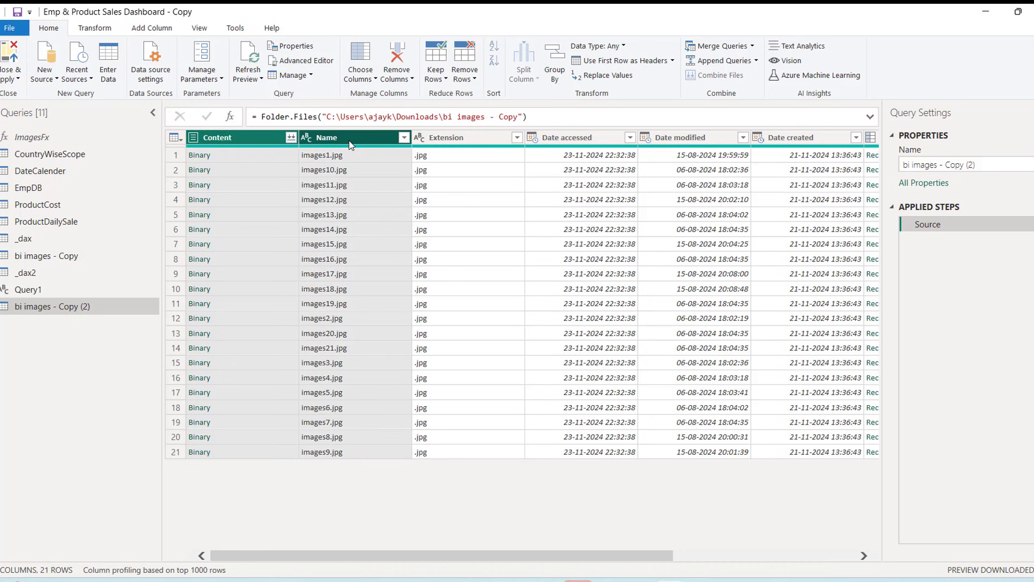
right_click(350, 143)
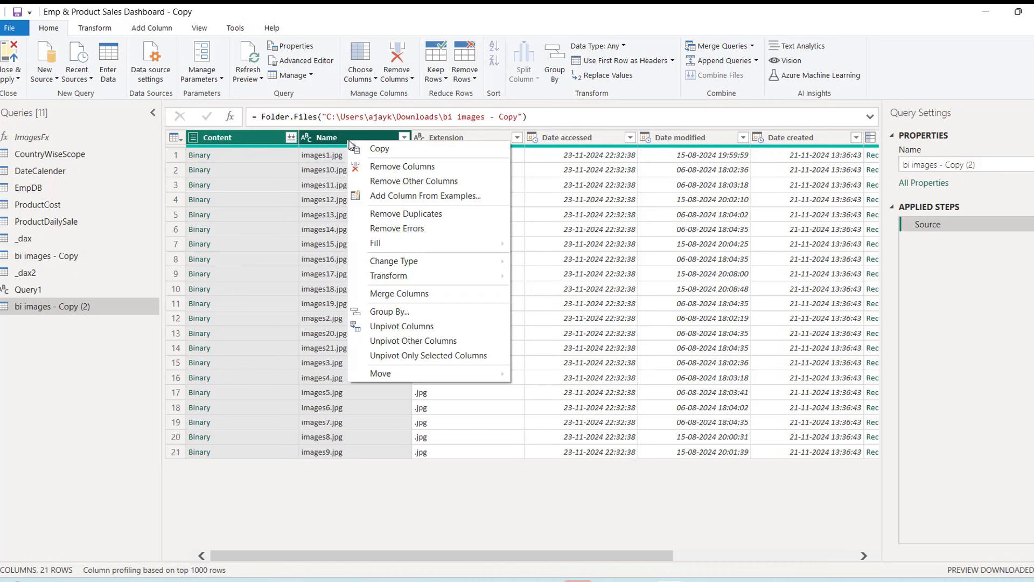
left_click(423, 183)
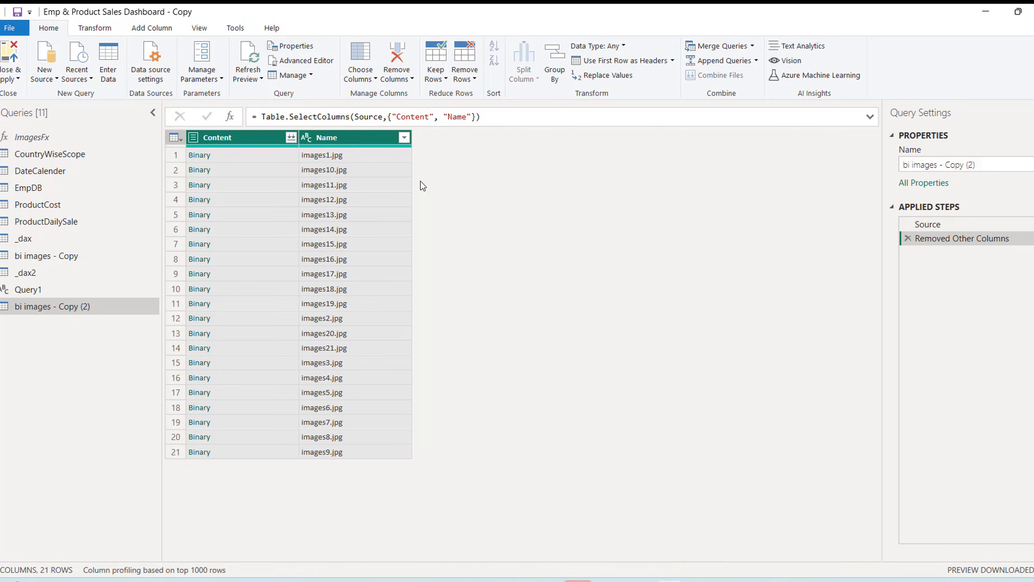
Step: Compare the image file names in the Name column with the Pic column of the EmpDB query
left_click(363, 156)
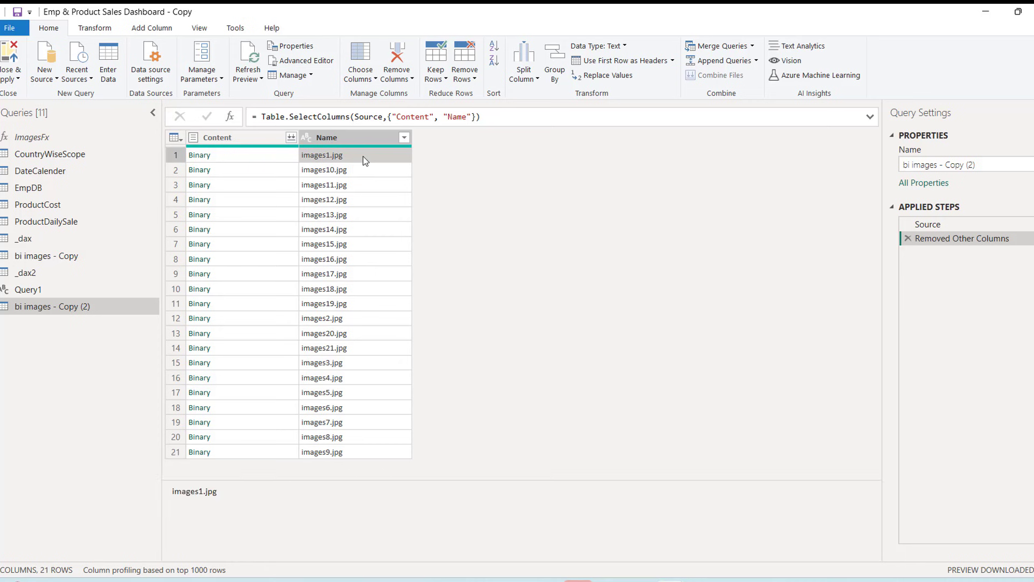
left_click(44, 188)
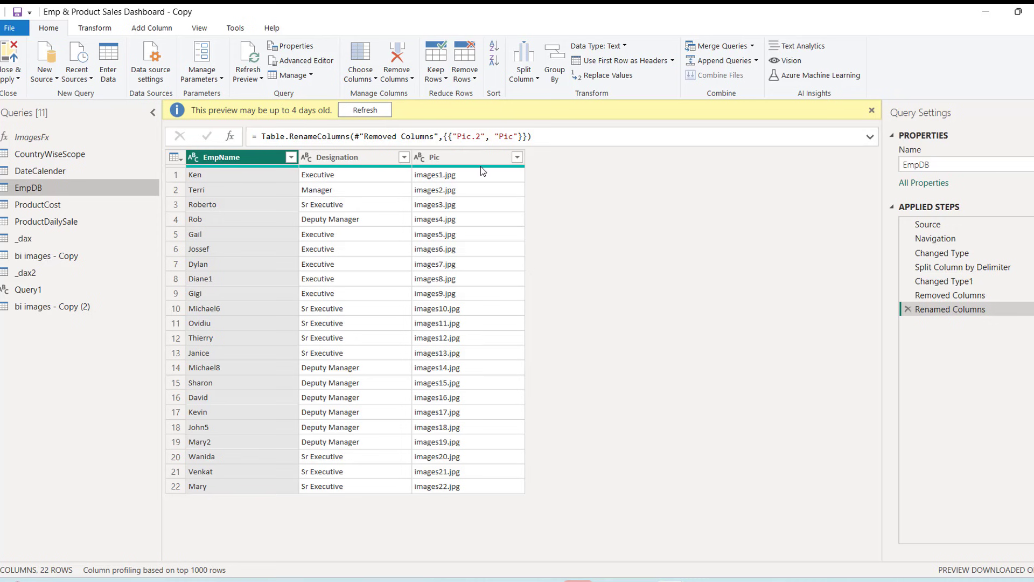
left_click(79, 311)
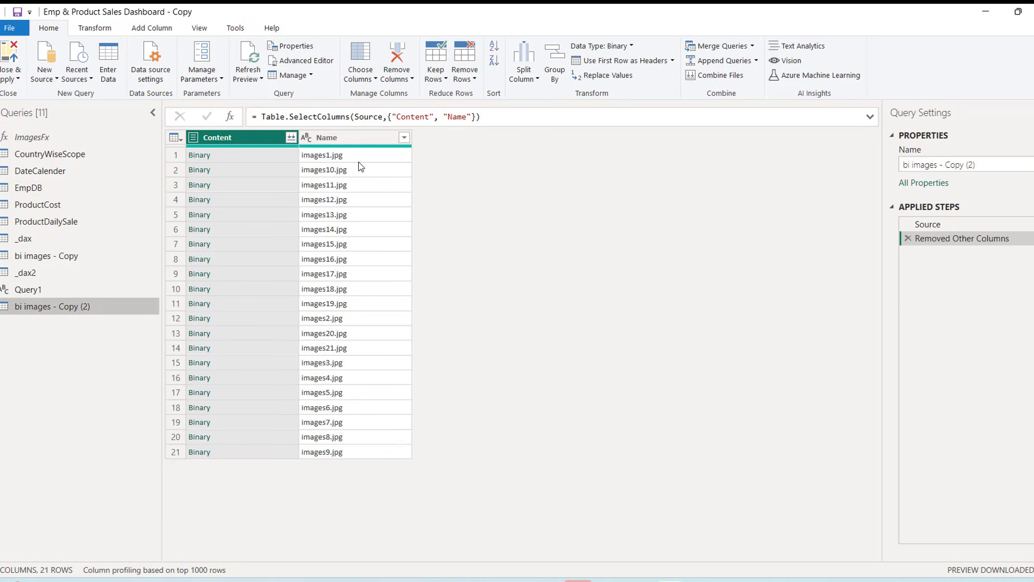
left_click(351, 138)
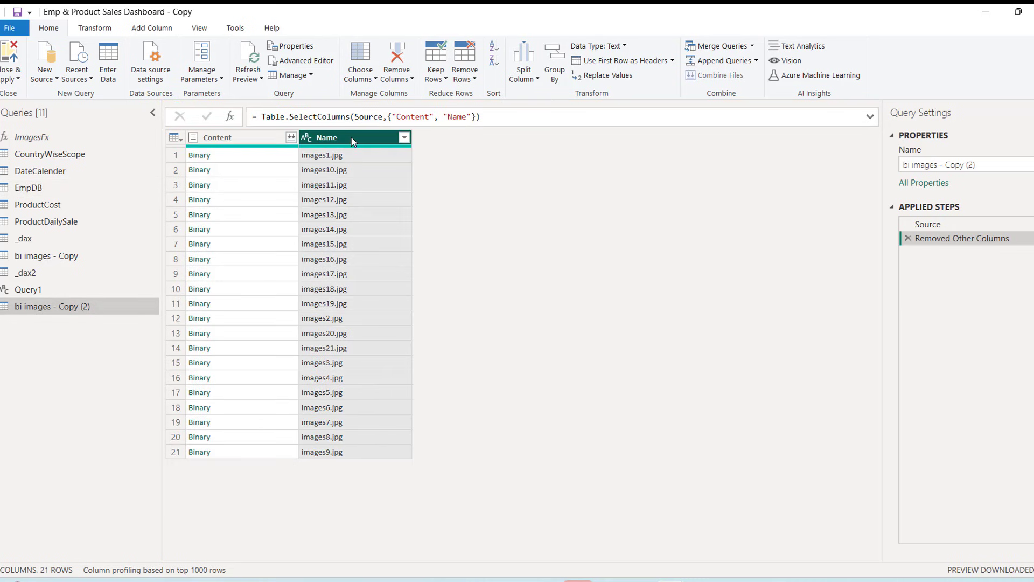
Step: Invoke the ImagesFx custom function on the Content column of bi images - Copy (2), naming the new column Newpic
left_click(154, 32)
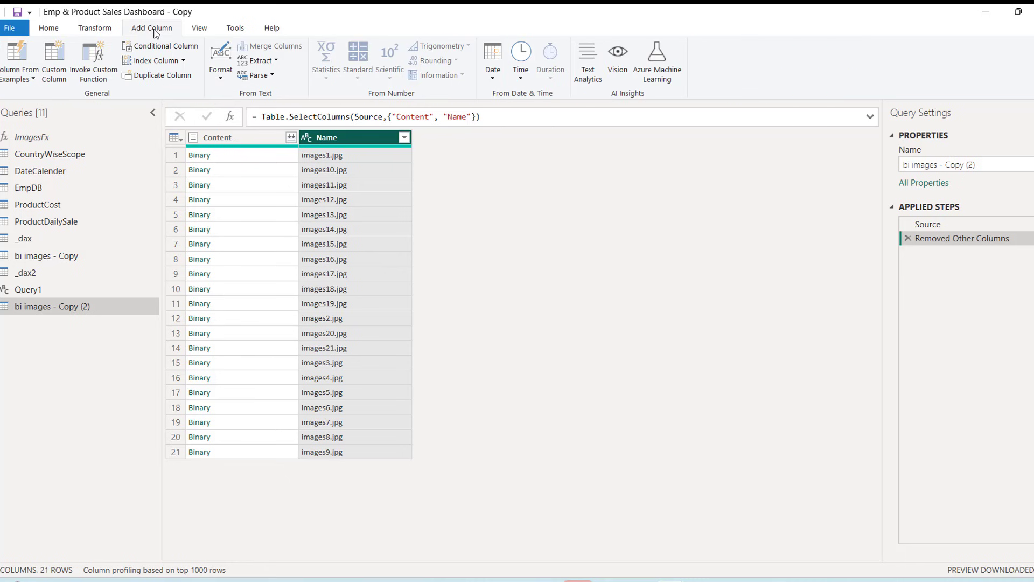
left_click(96, 69)
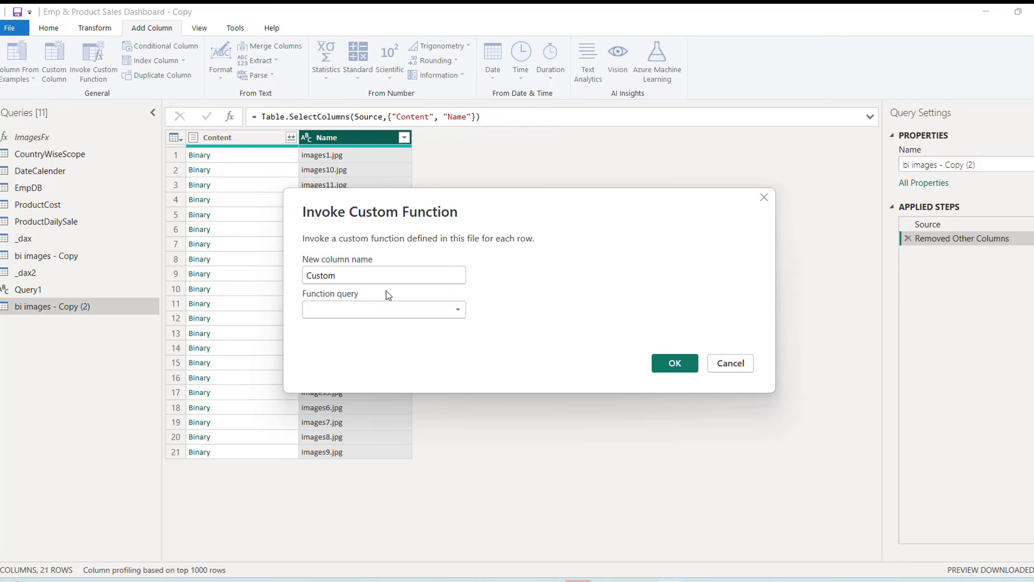
double_click(336, 276)
type("Ne")
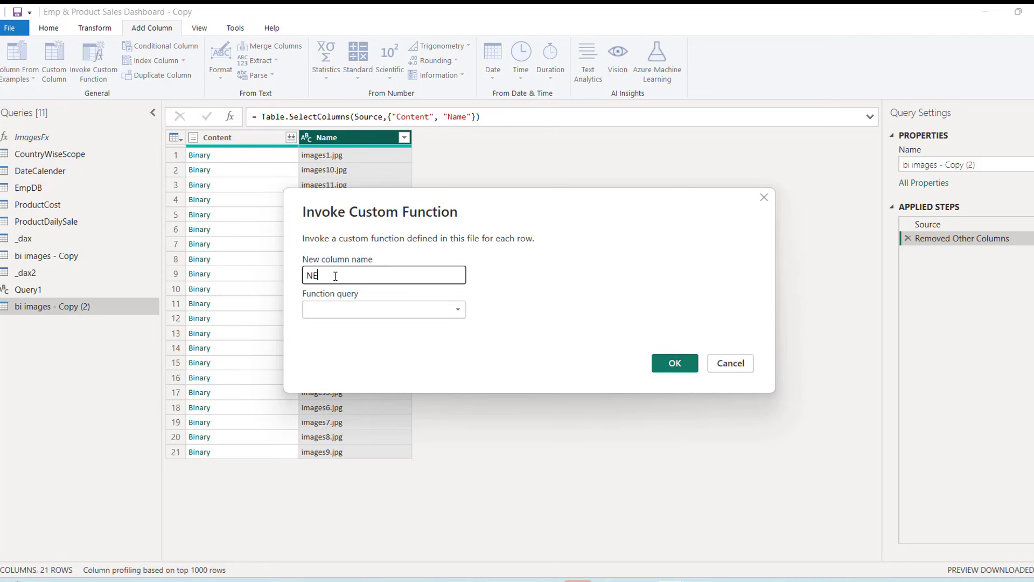
type("wpic")
left_click(372, 315)
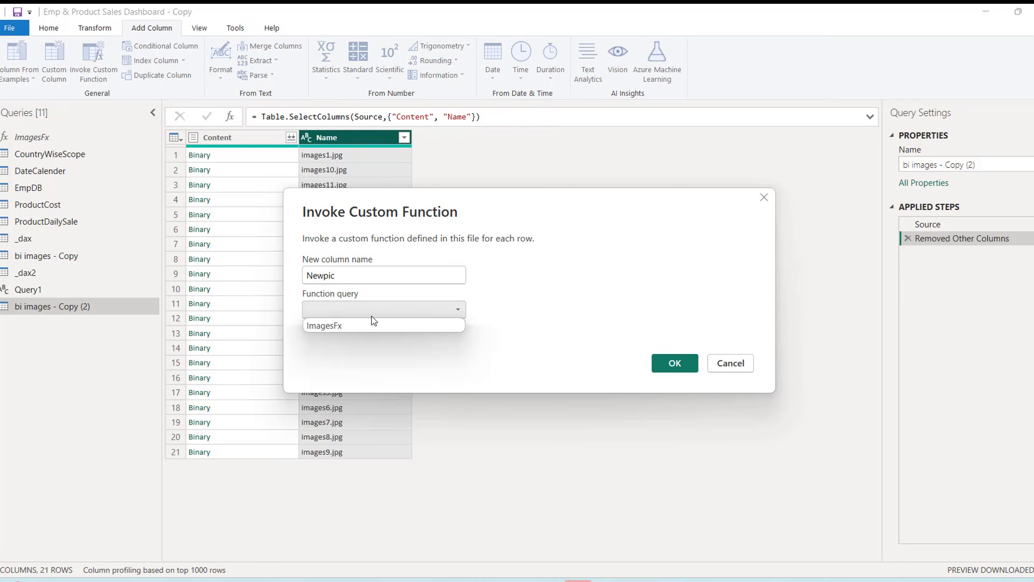
left_click(337, 326)
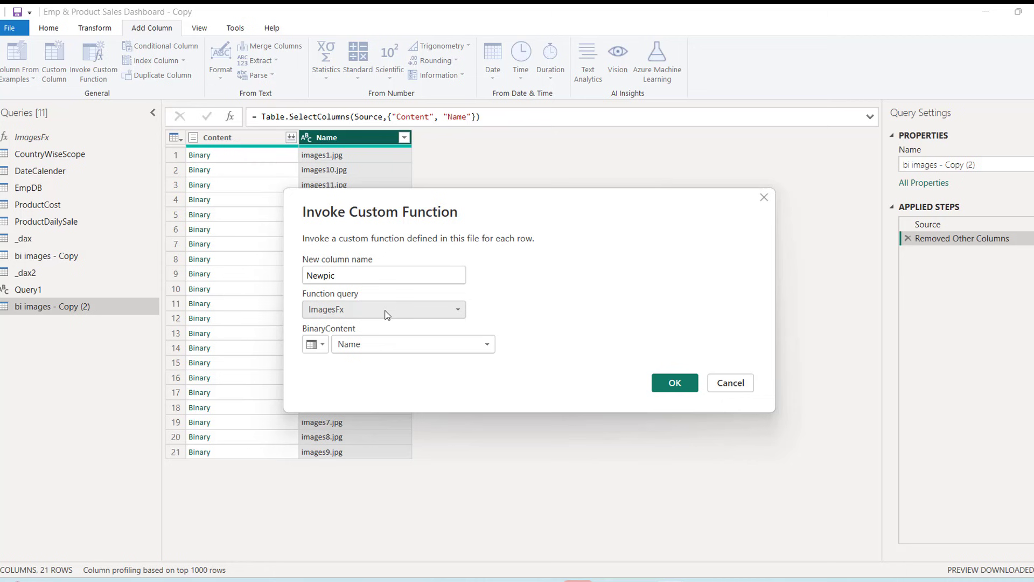
left_click(365, 349)
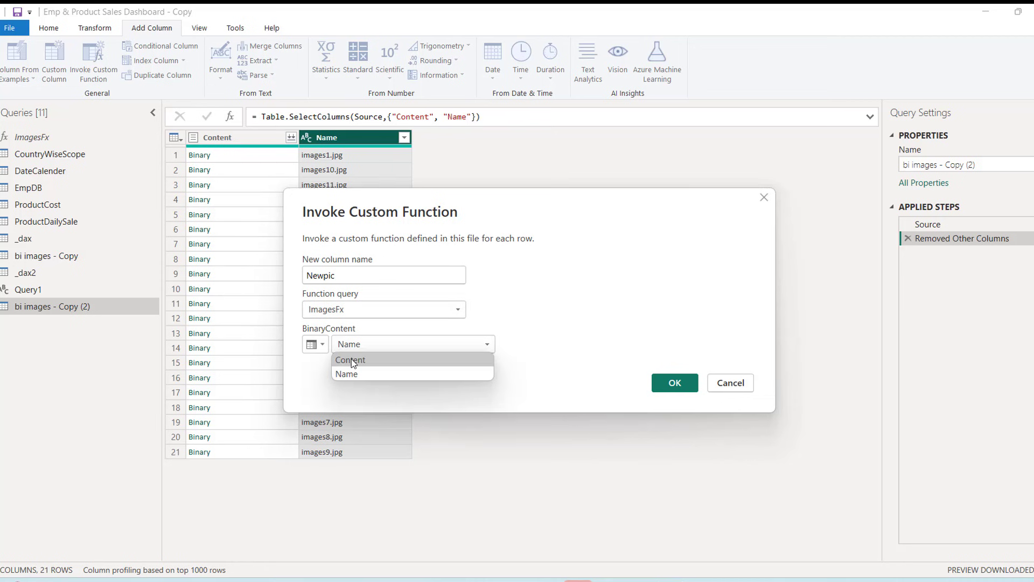
left_click(366, 361)
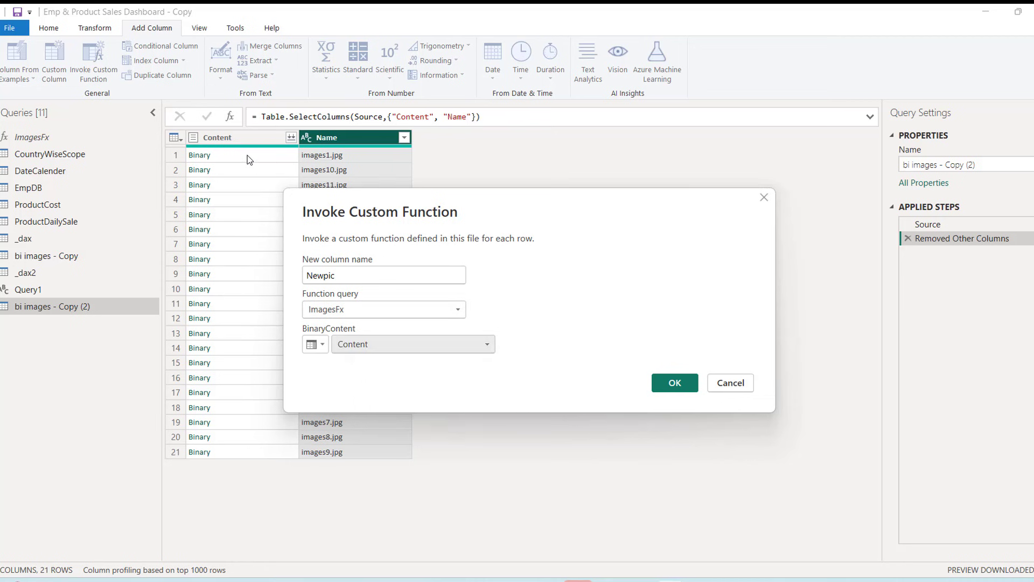
left_click(679, 387)
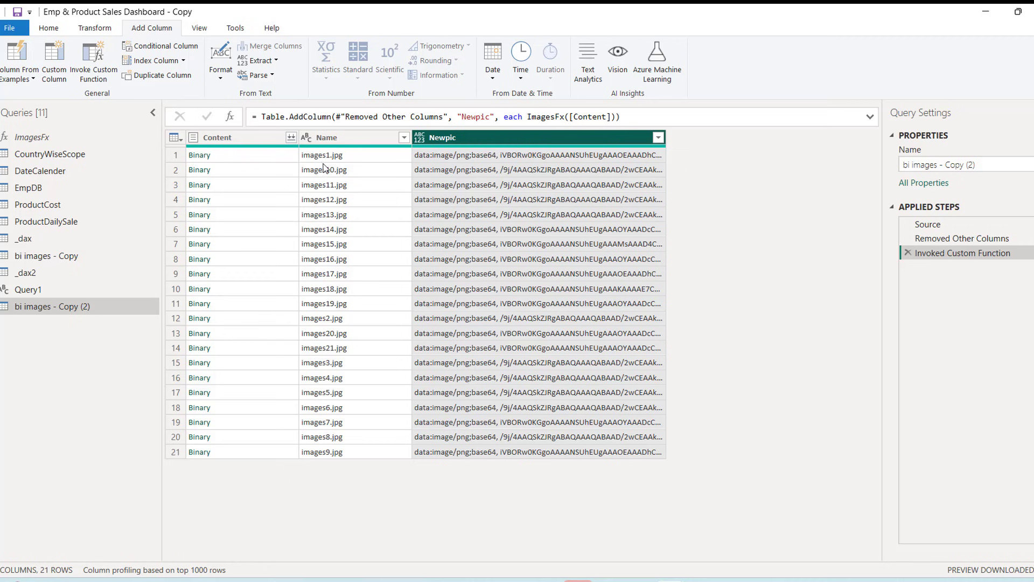
Step: Examine the Newpic column's encoded values and compare the Name column with the Pic column in EmpDB as matching keys
left_click(530, 156)
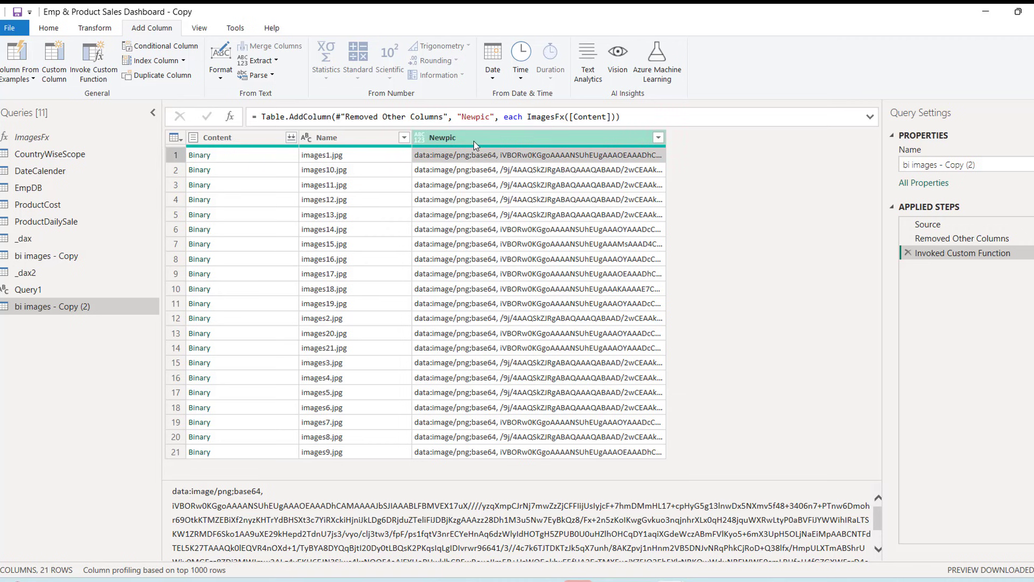
left_click(356, 137)
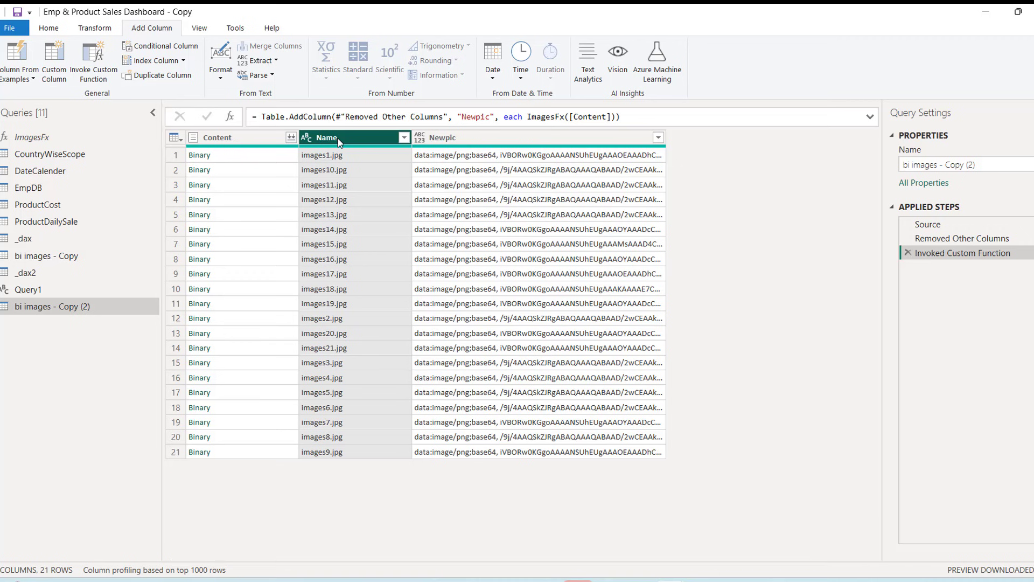
left_click(41, 191)
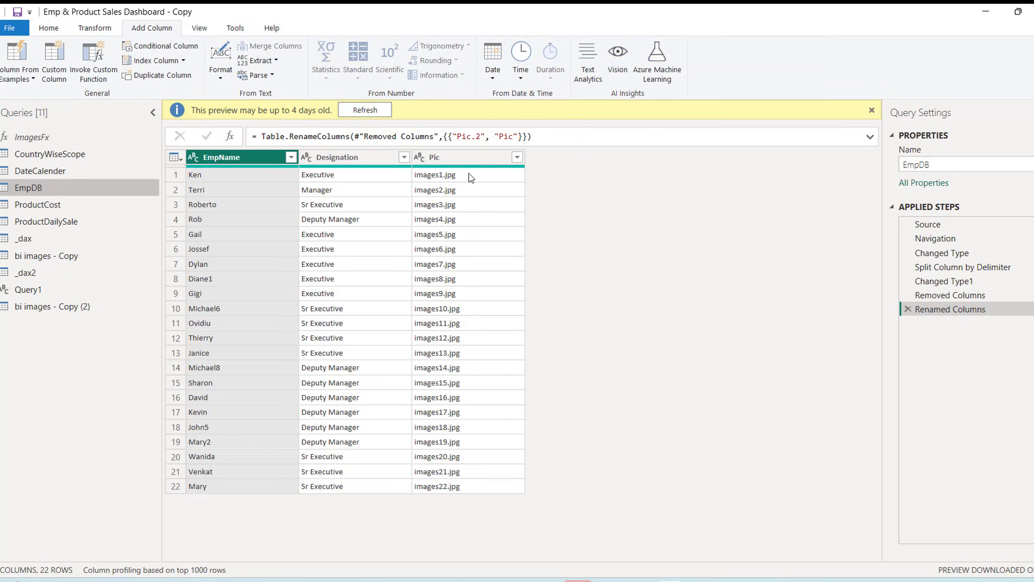
left_click(81, 306)
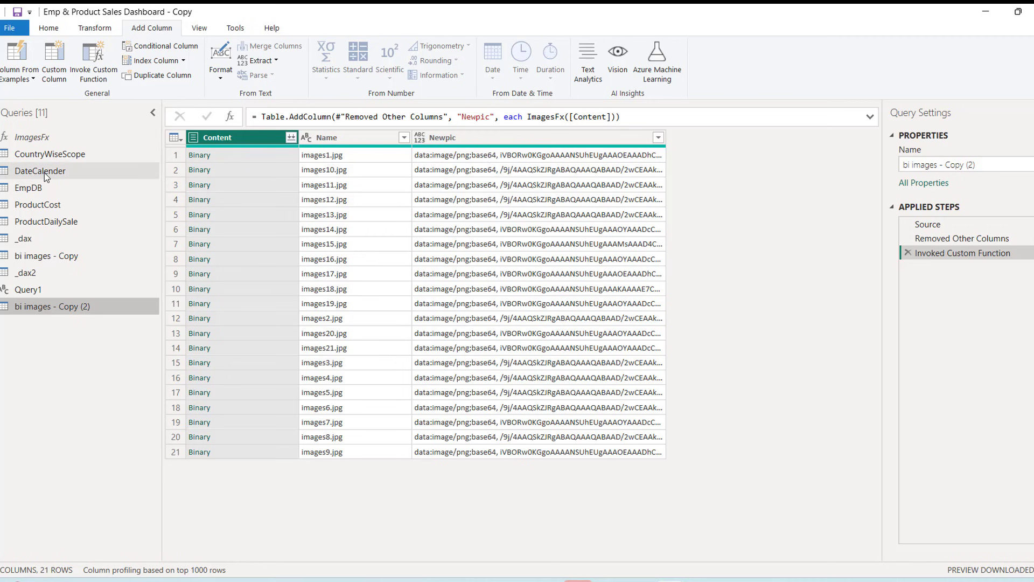
left_click(43, 188)
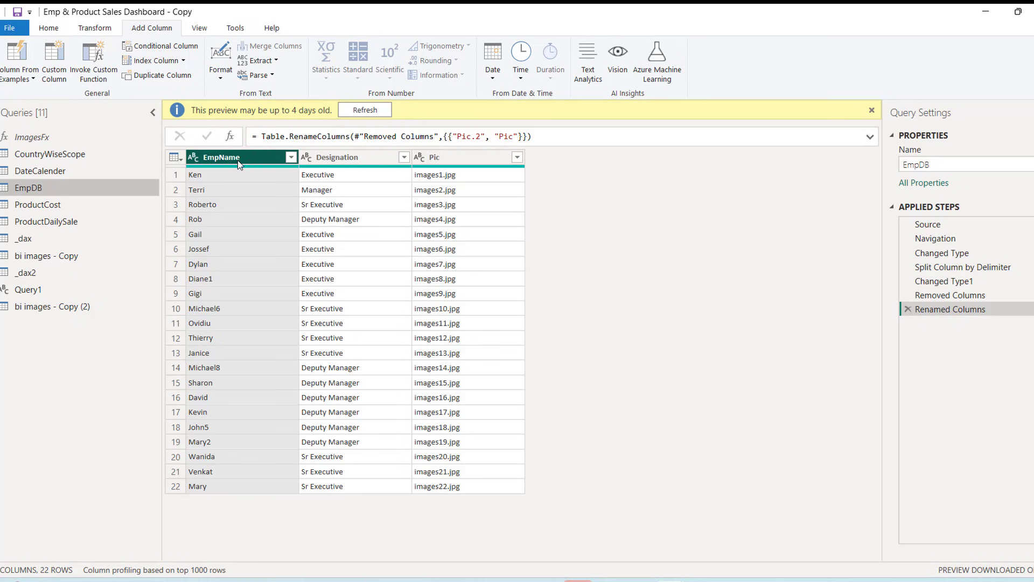
left_click(438, 162)
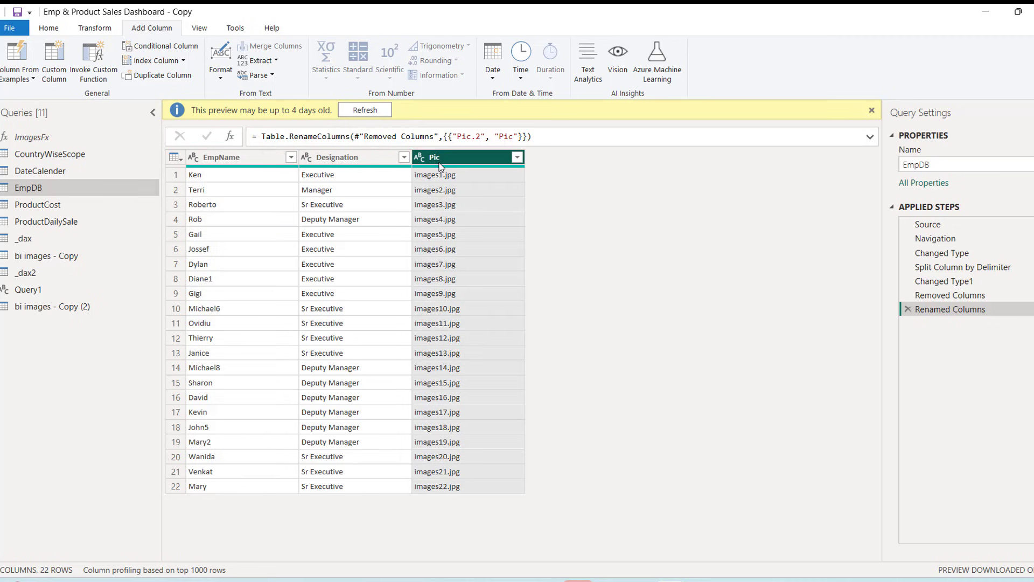
left_click(70, 310)
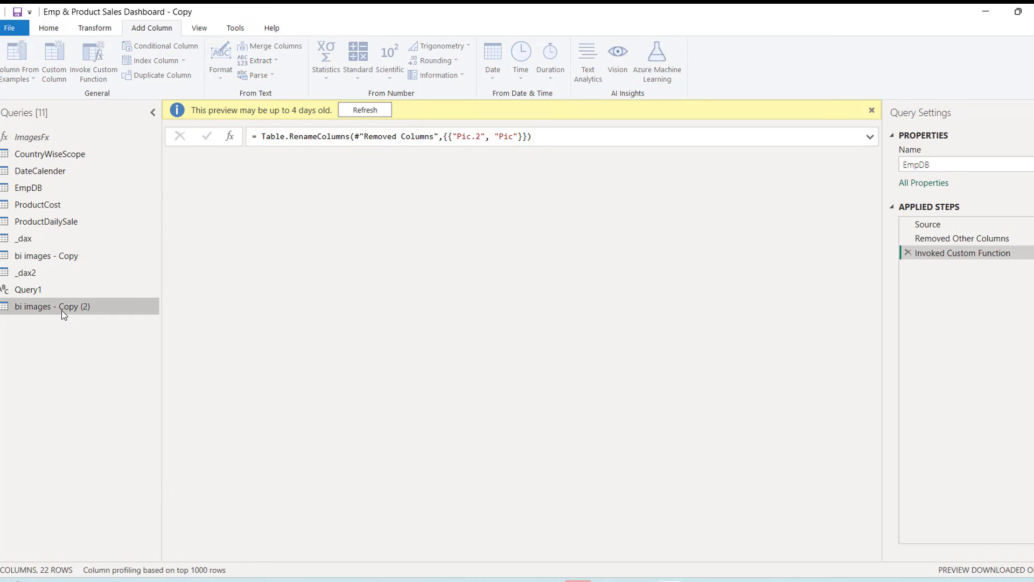
left_click(339, 141)
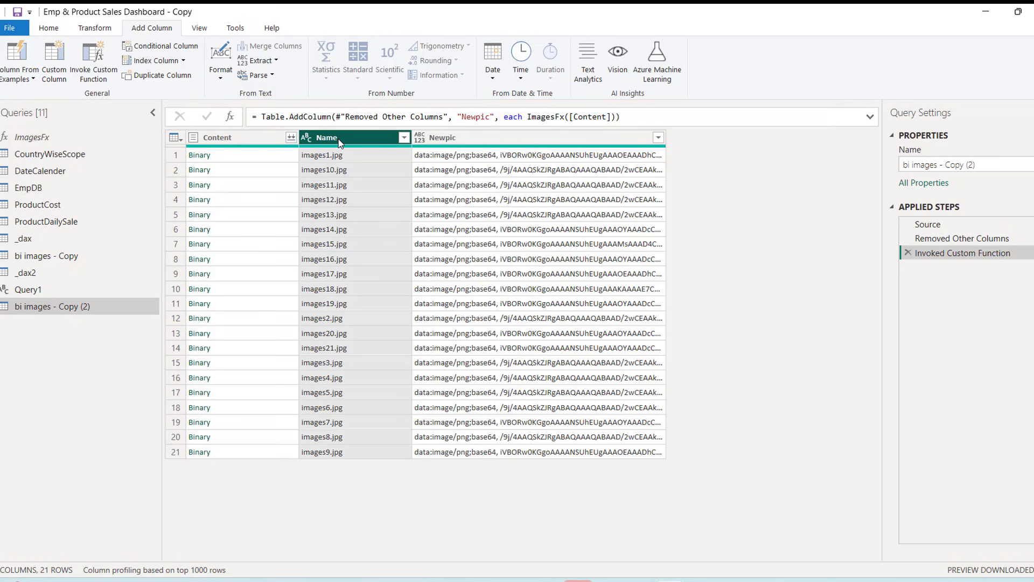
left_click(512, 138)
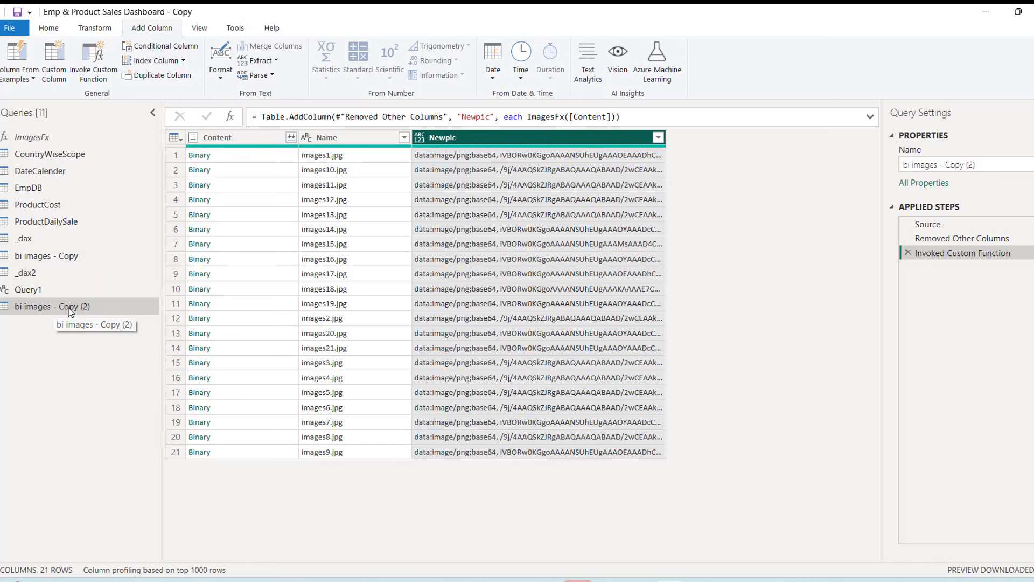
Step: Delete the duplicate bi images - Copy (2) query, keeping the original bi images - Copy query
left_click(61, 256)
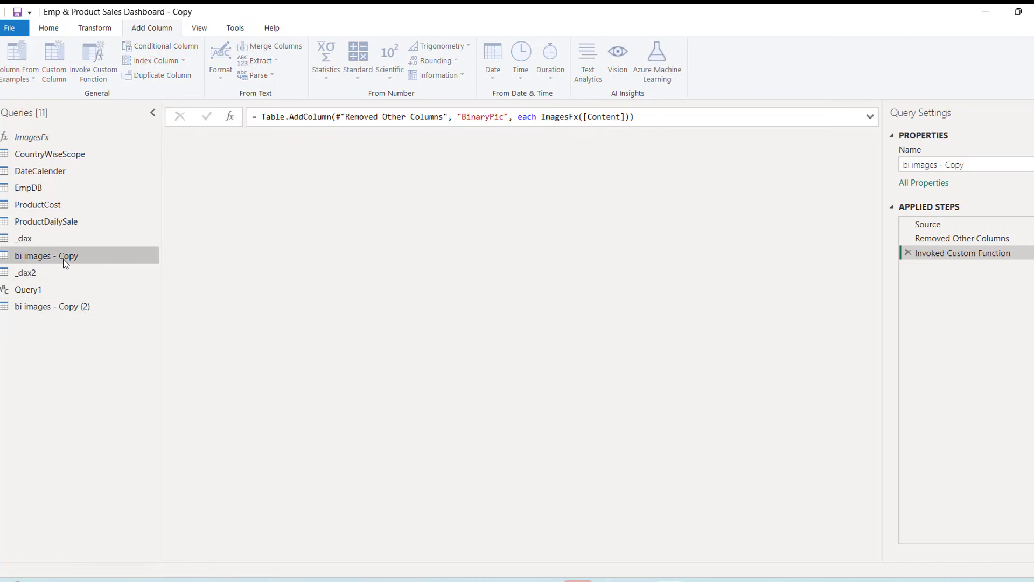
left_click(63, 307)
key("Delete")
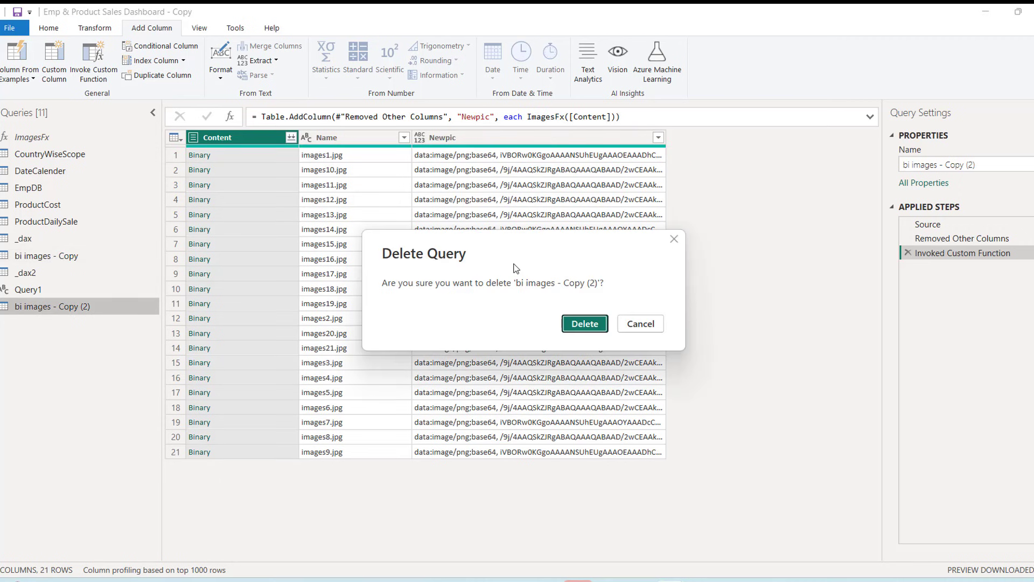
left_click(585, 323)
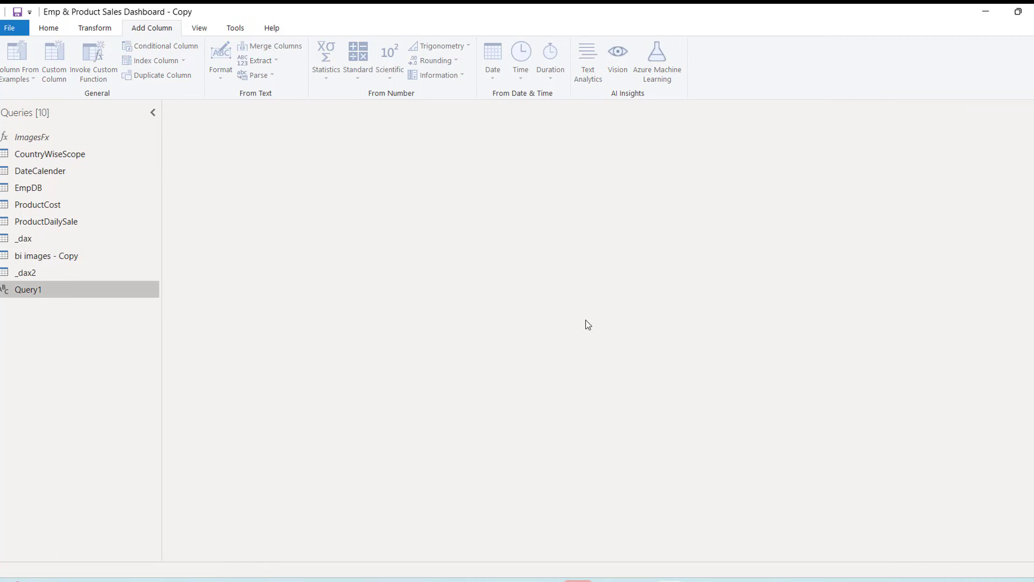
Step: Apply the query changes and close the Power Query Editor
left_click(48, 29)
left_click(18, 80)
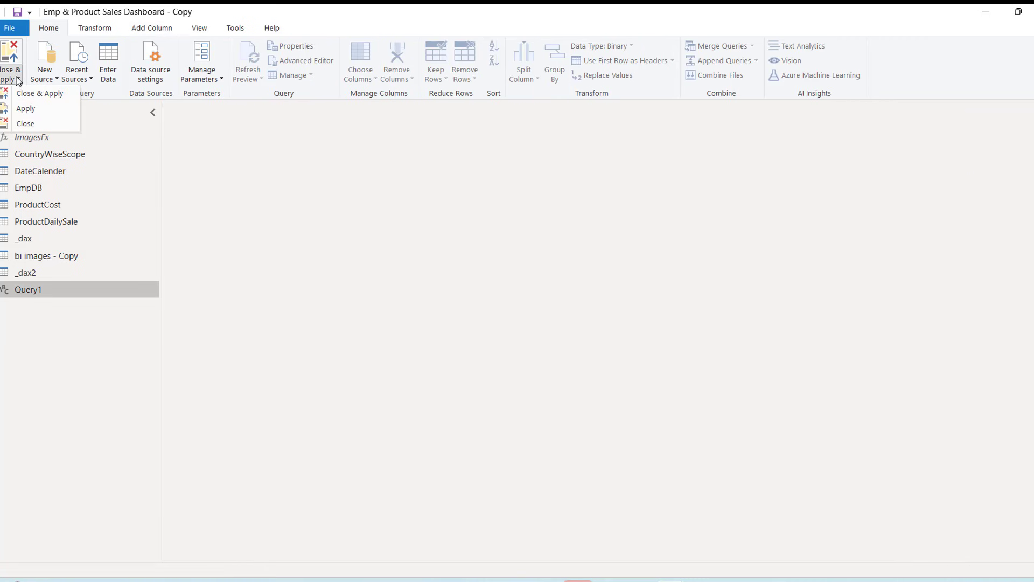
left_click(40, 93)
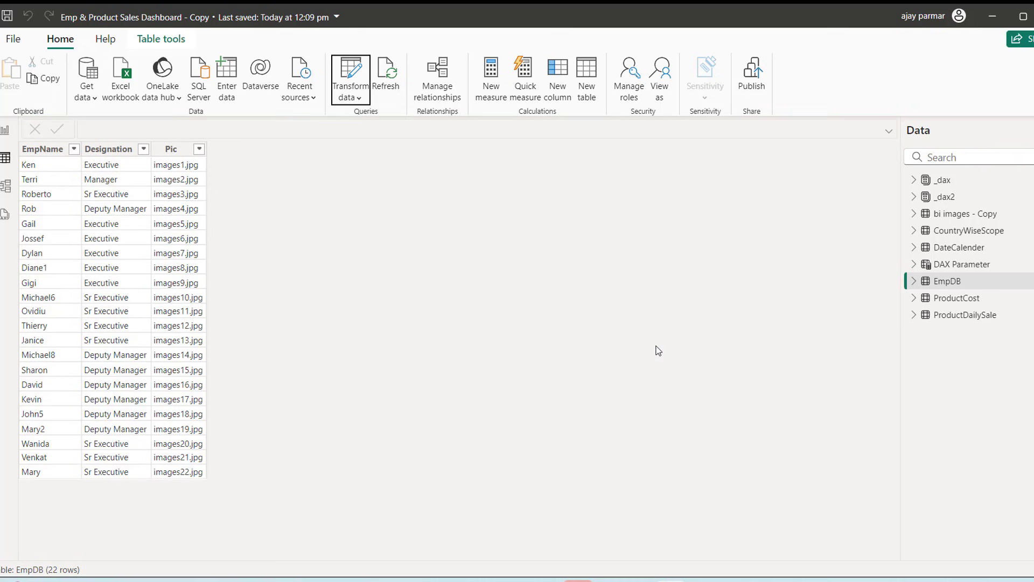
Step: Examine the relationship between the EmpDB and bi images - Copy tables in the model diagram, and return to the report page
left_click(8, 187)
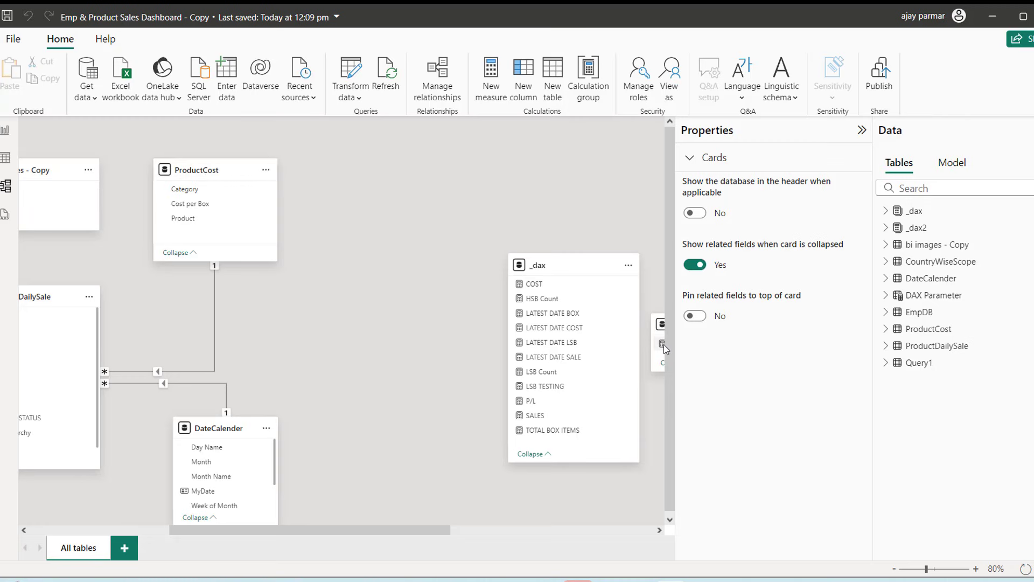
left_click_drag(379, 529, 230, 532)
mouse_move(358, 165)
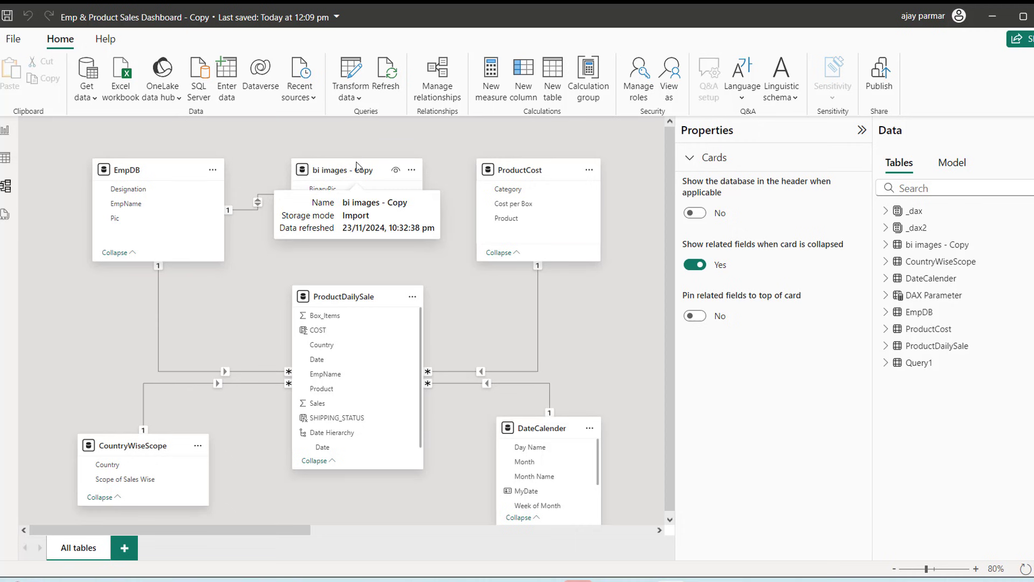
left_click(346, 167)
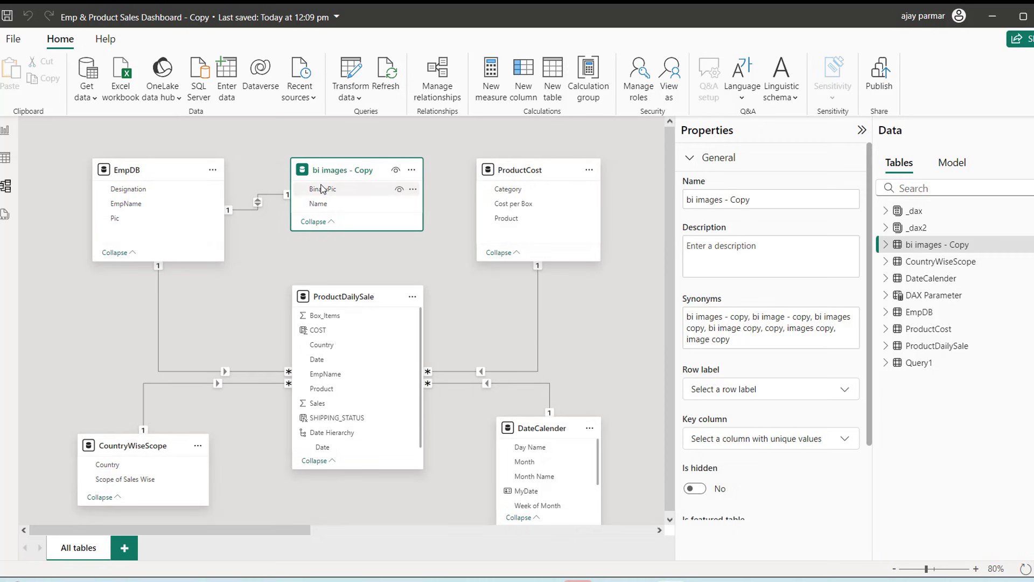
mouse_move(375, 169)
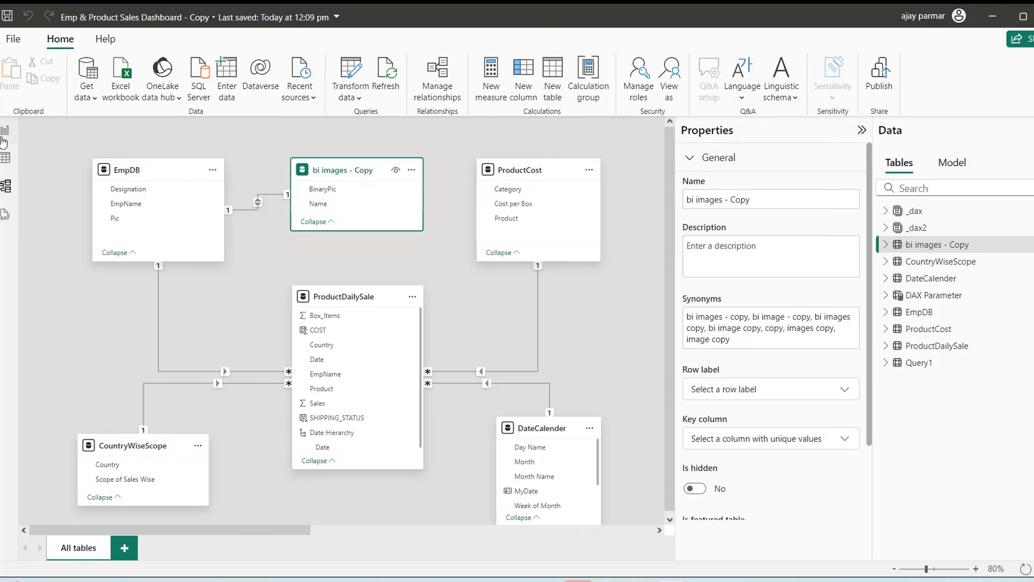
left_click(6, 131)
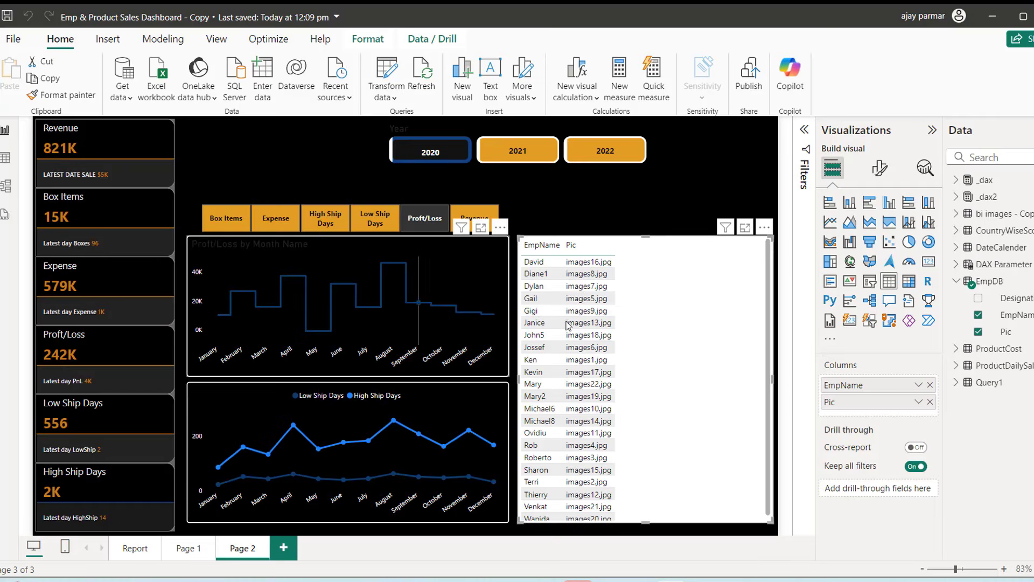
Step: Remove the Pic column from the employee table visual
left_click(978, 331)
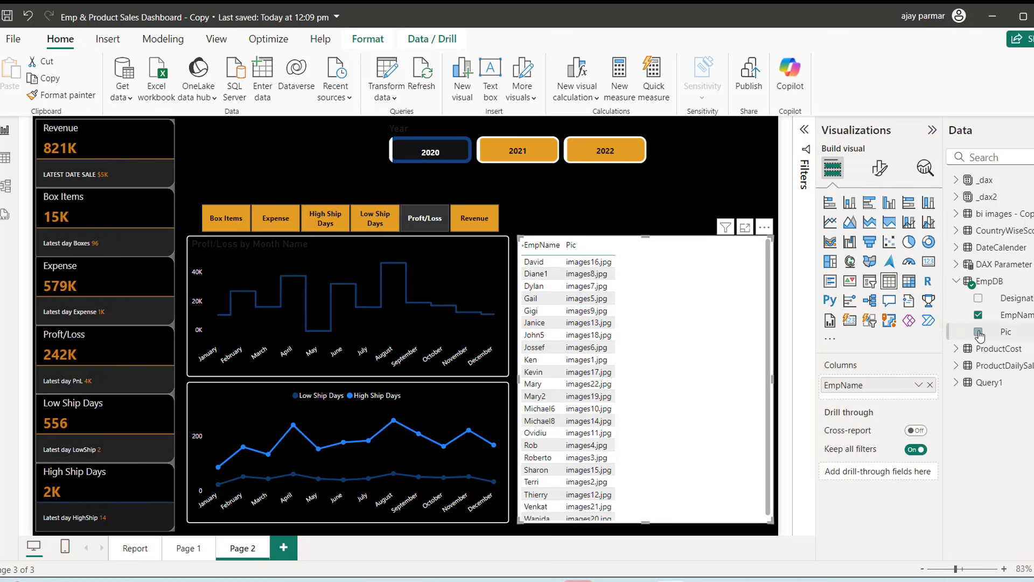
left_click(978, 332)
left_click(979, 332)
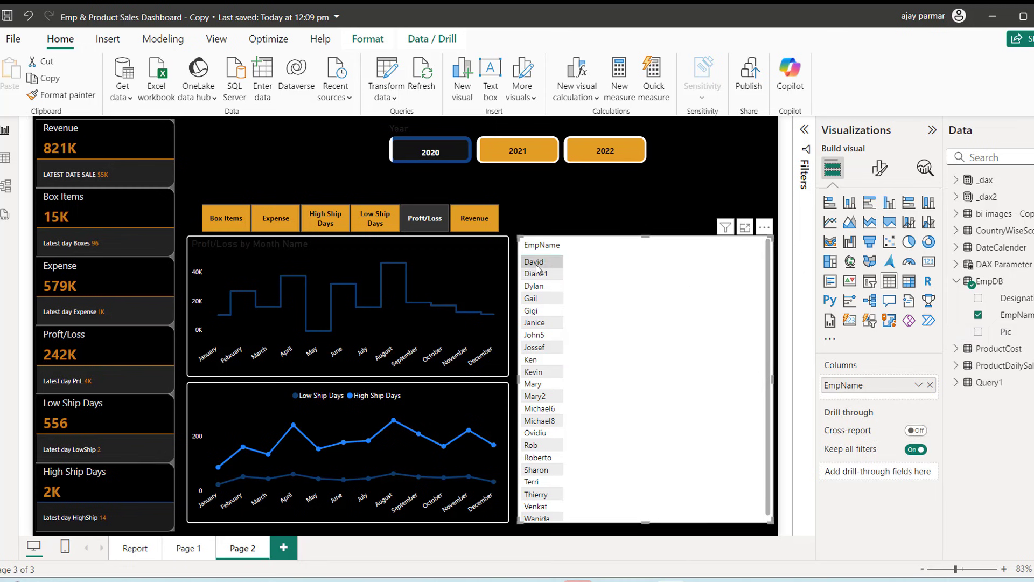
Step: Add the Name field from bi images - Copy to the employee table, and replace it with the BinaryPic field
left_click(964, 214)
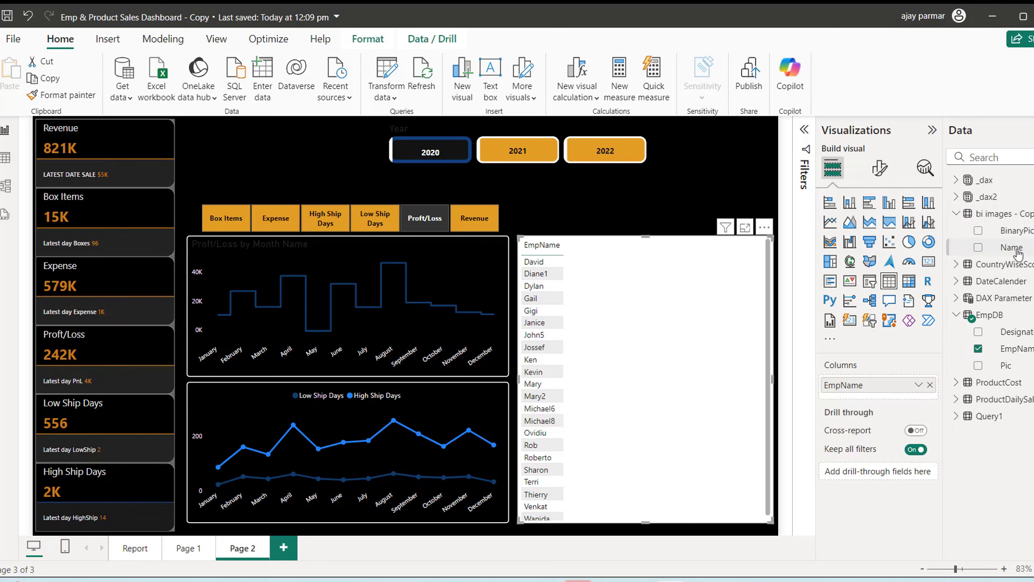
left_click_drag(1013, 248, 667, 332)
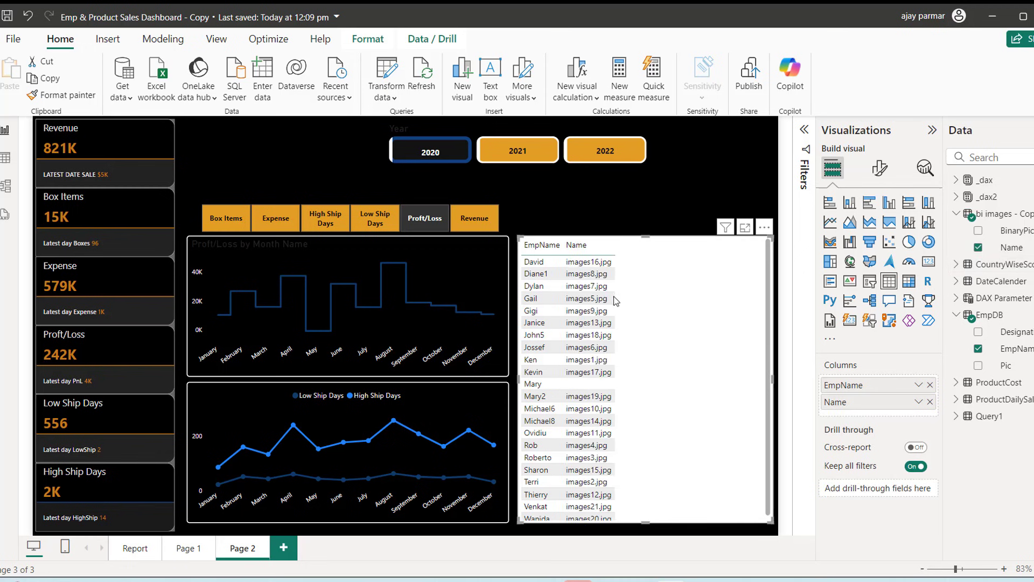
left_click(1011, 247)
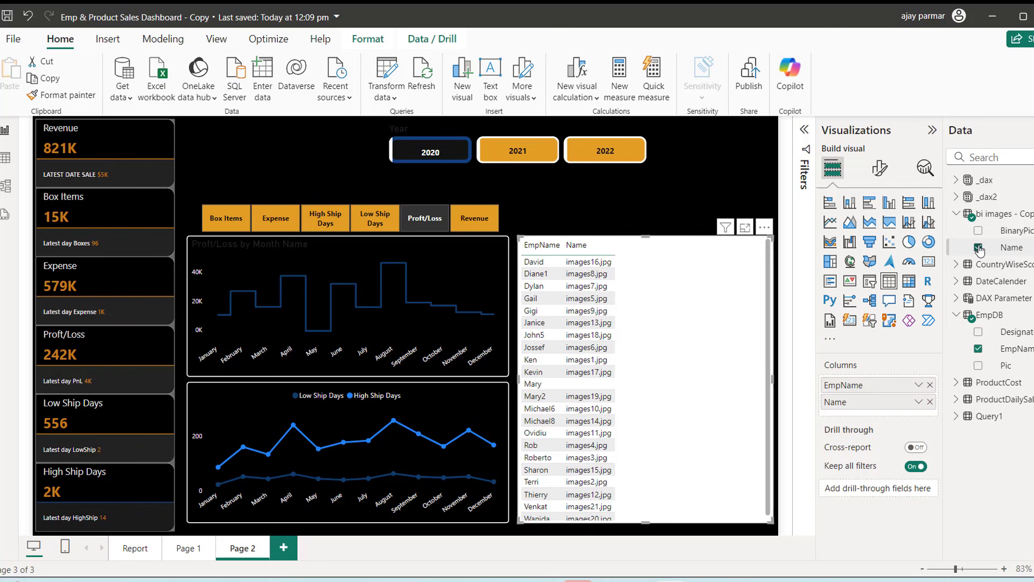
left_click_drag(1016, 233, 680, 339)
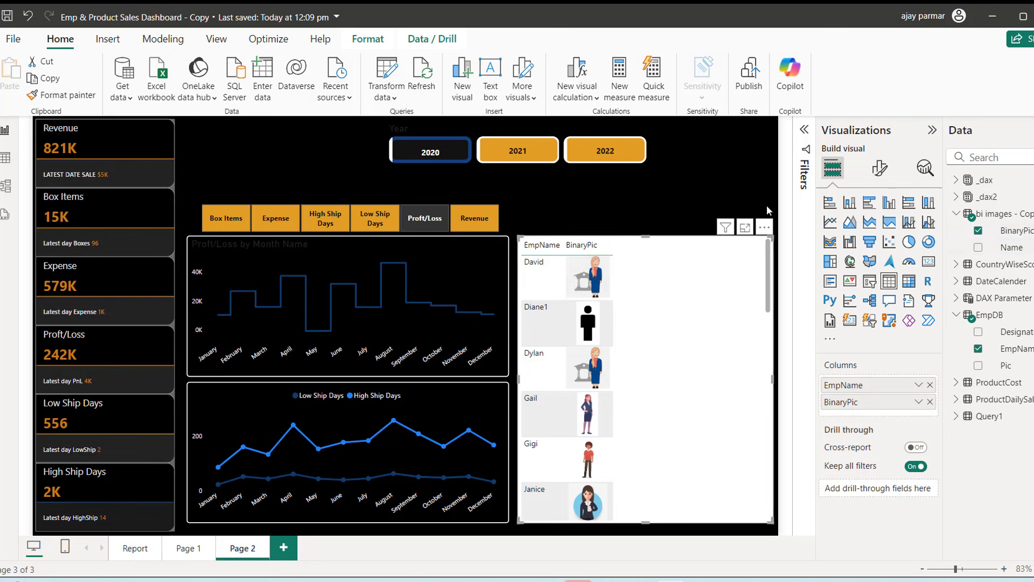
Step: Examine the BinaryPic column of bi images - Copy and its data category setting in the table data, and return to the report page
left_click(5, 162)
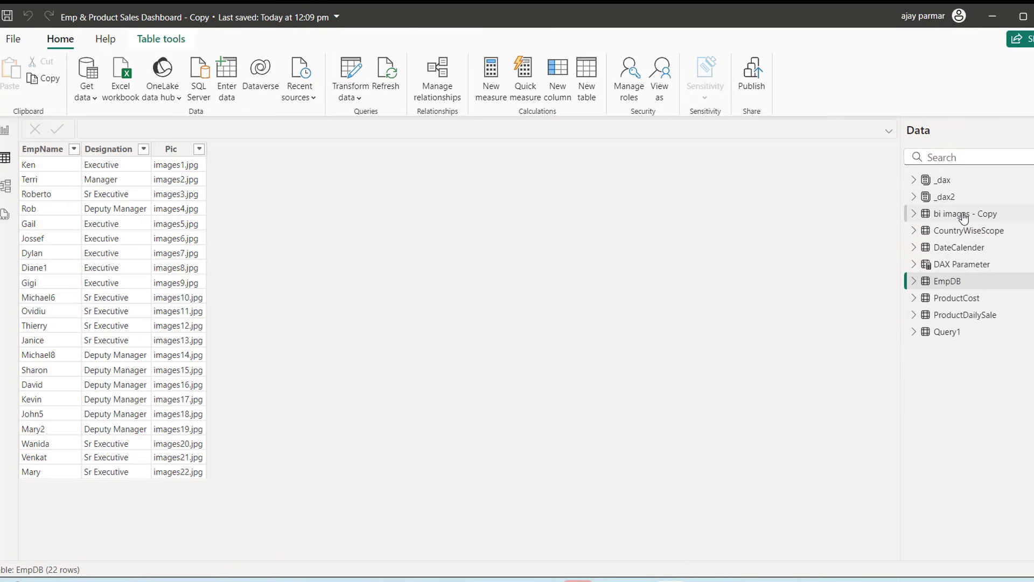
mouse_move(968, 217)
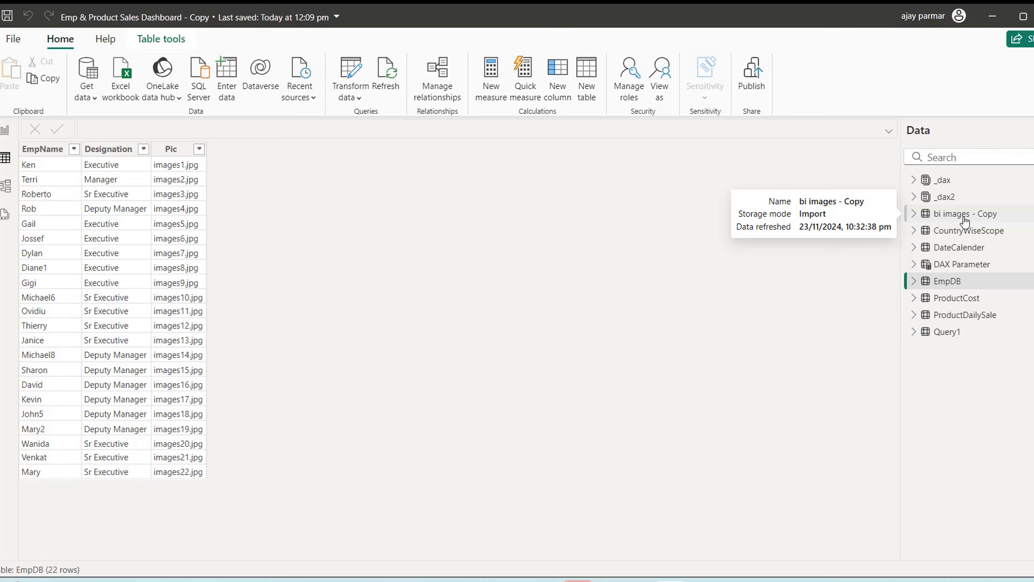
left_click(964, 215)
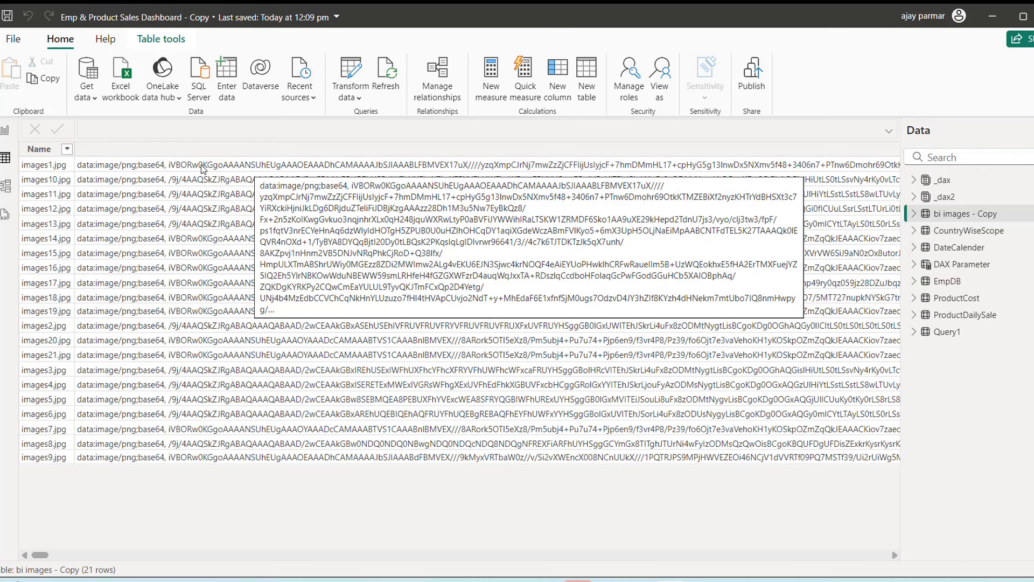
left_click(182, 154)
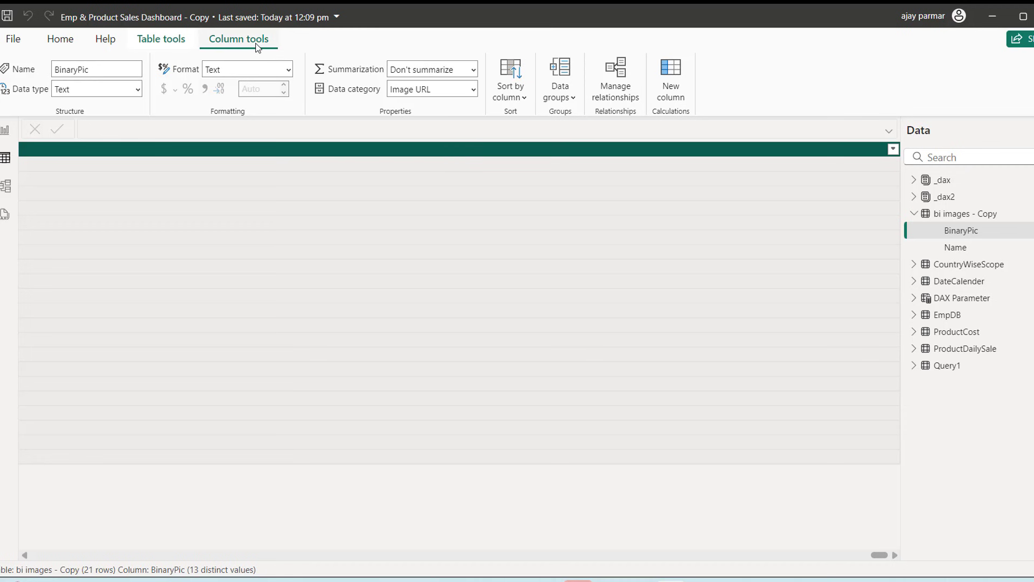
left_click(69, 40)
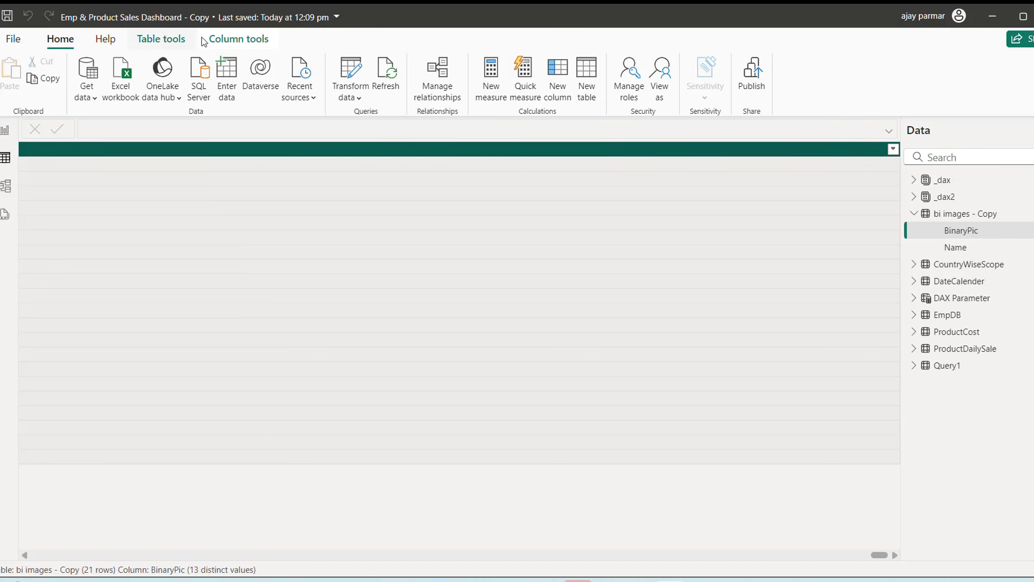
left_click(241, 42)
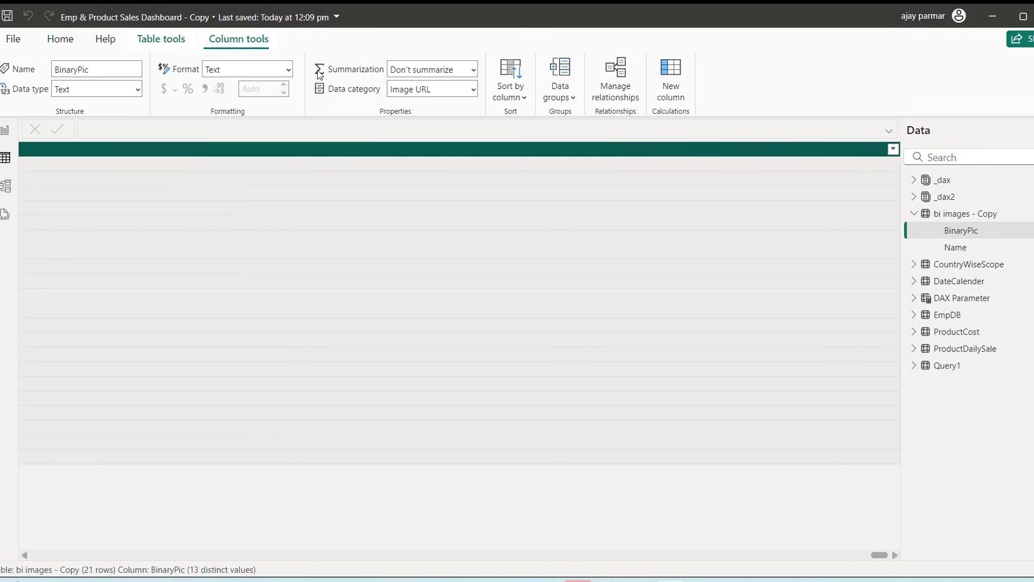
left_click(473, 91)
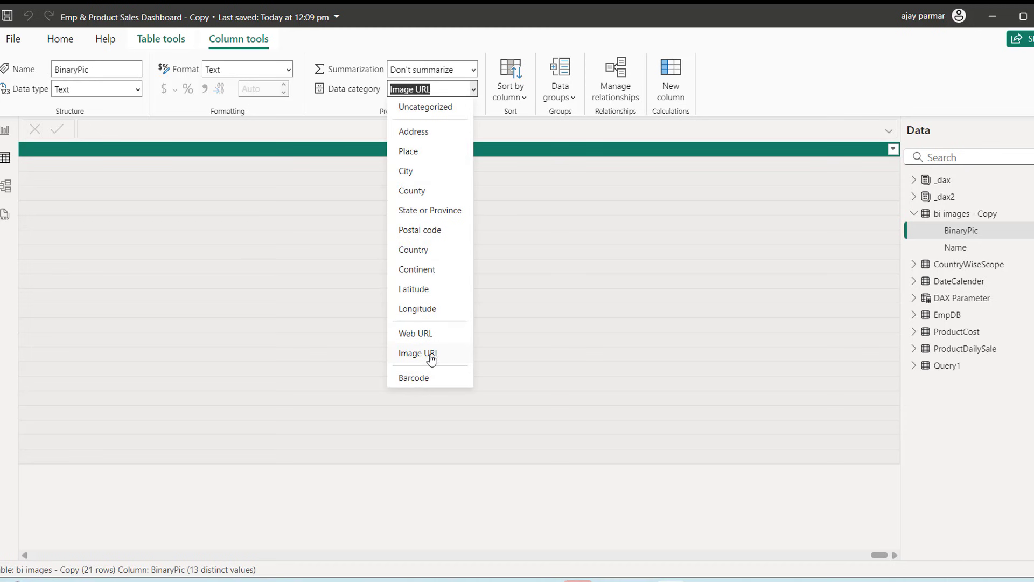
left_click(521, 126)
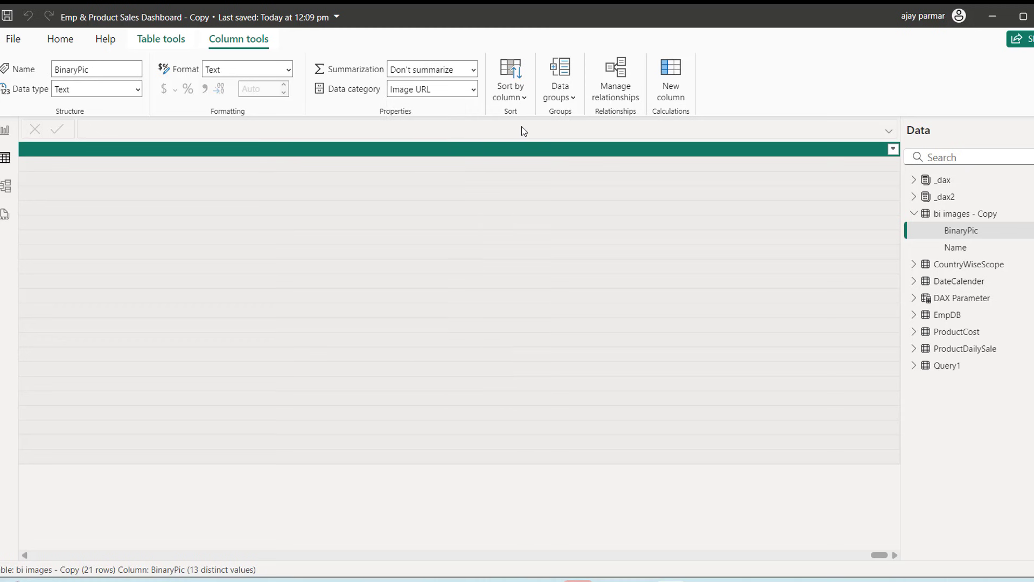
left_click_drag(876, 555, 38, 558)
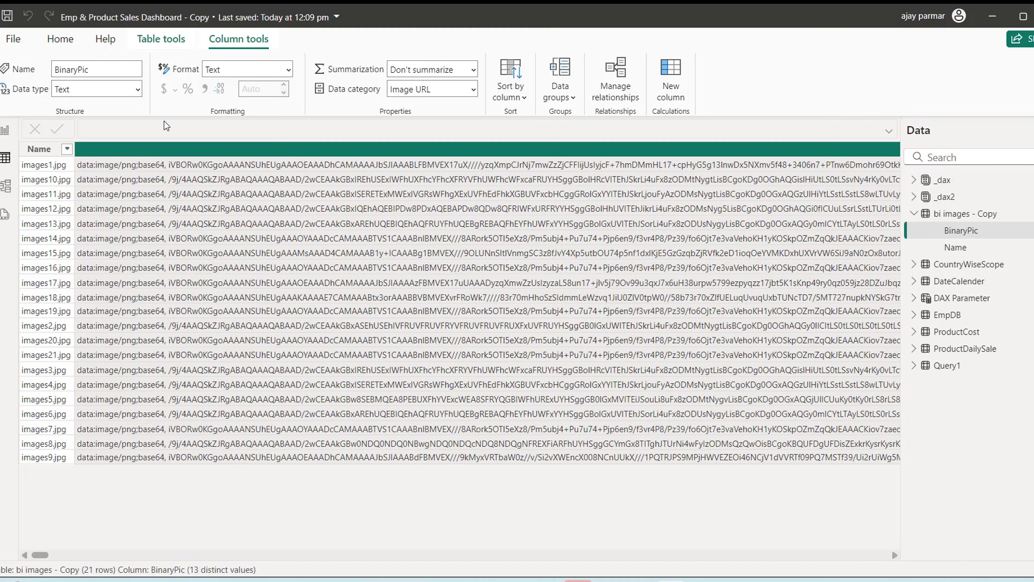
left_click(5, 130)
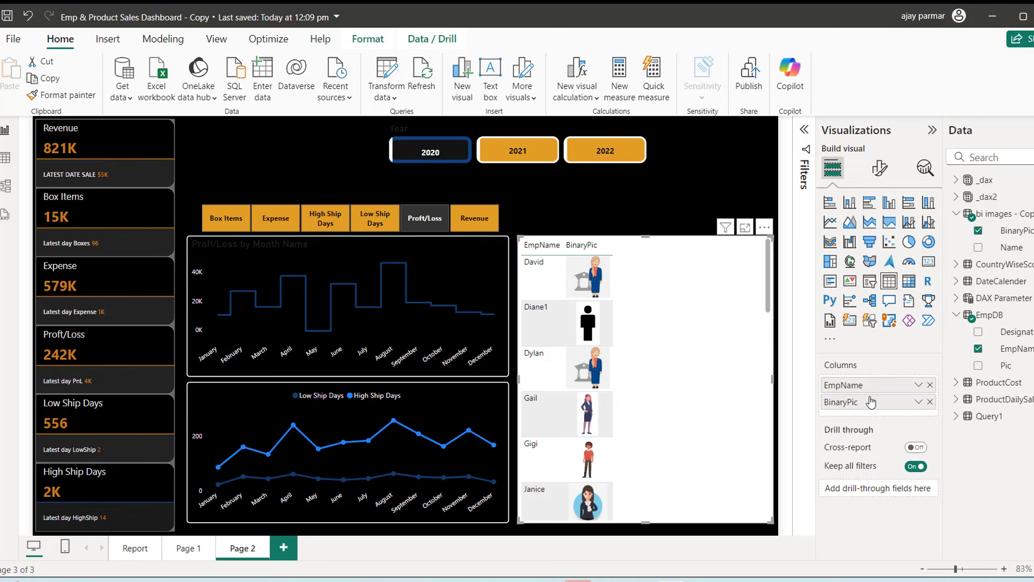
Step: Place BinaryPic before EmpName in the employee table and rename its column header to the 😊 emoji
left_click_drag(841, 402, 847, 385)
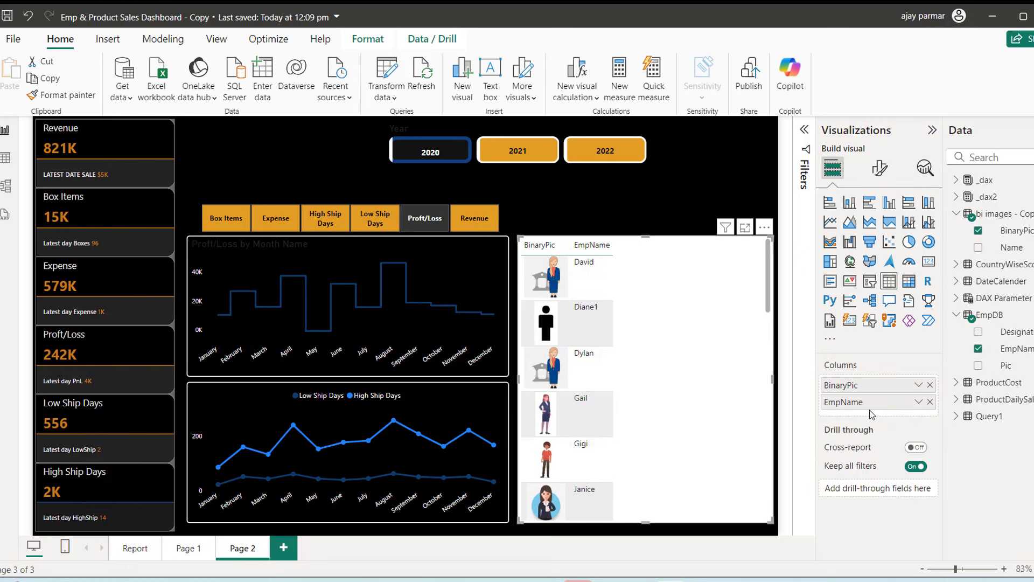
double_click(847, 385)
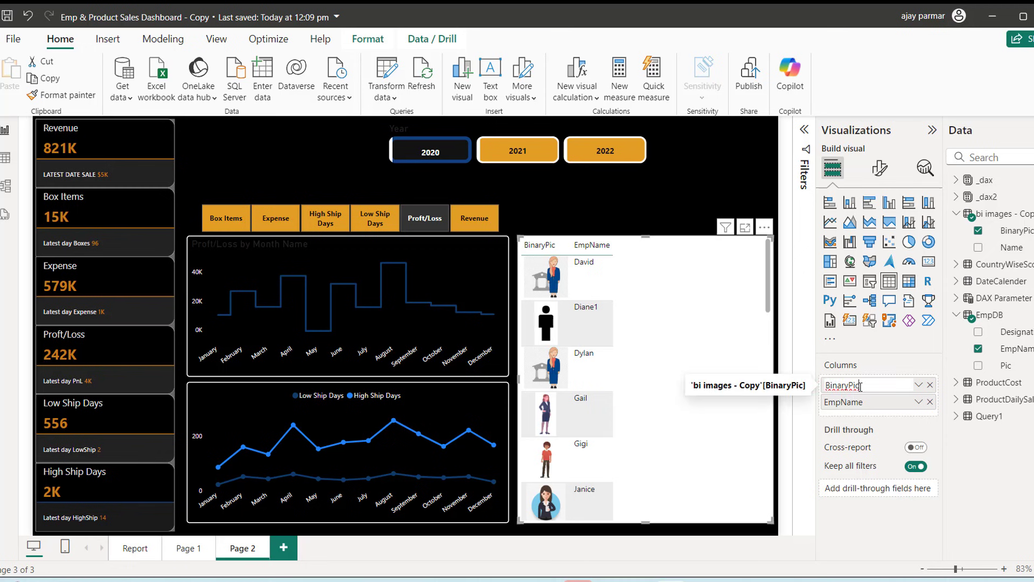
key("BackSpace")
key("BackSpace")
key("super+period")
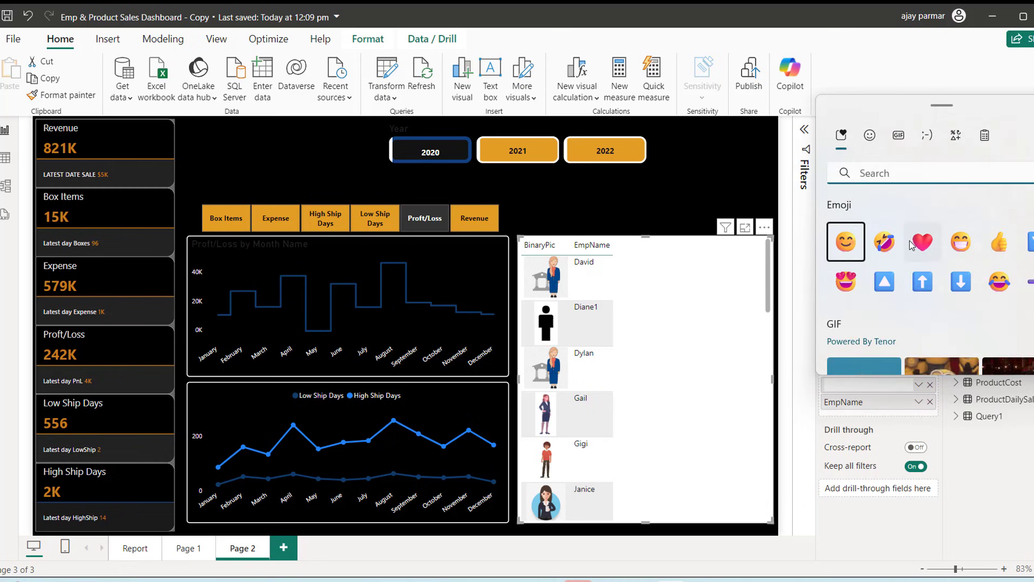
left_click(845, 242)
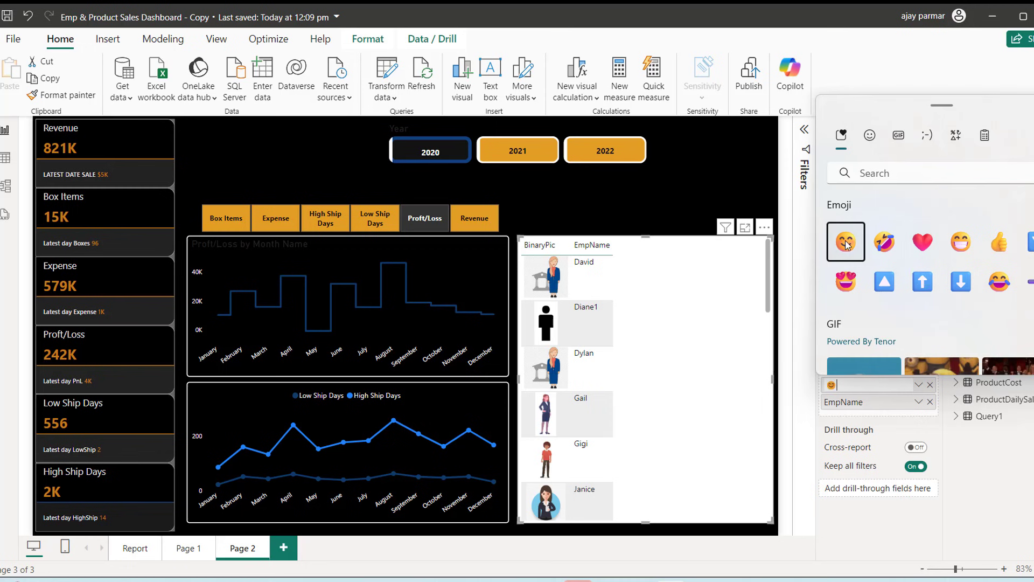
left_click(864, 393)
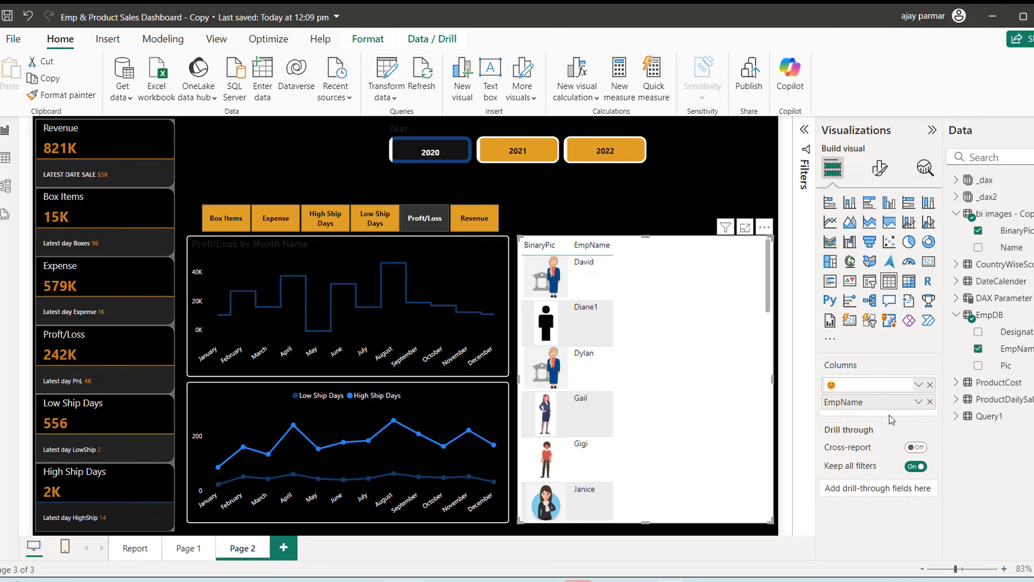
key("Return")
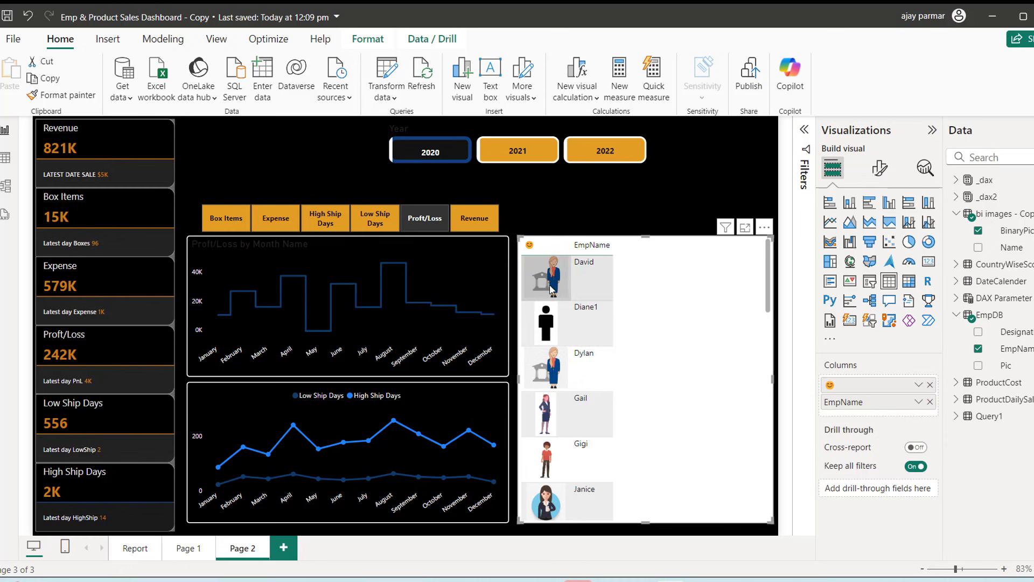
Step: Try an image height of 15 px in the employee table, and settle on 20 px
left_click(879, 168)
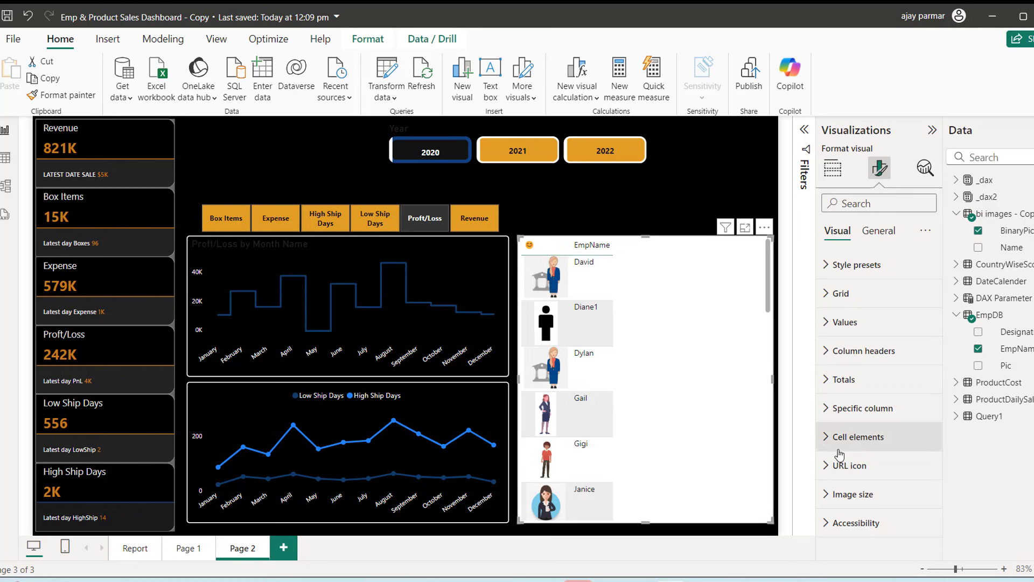
left_click(826, 501)
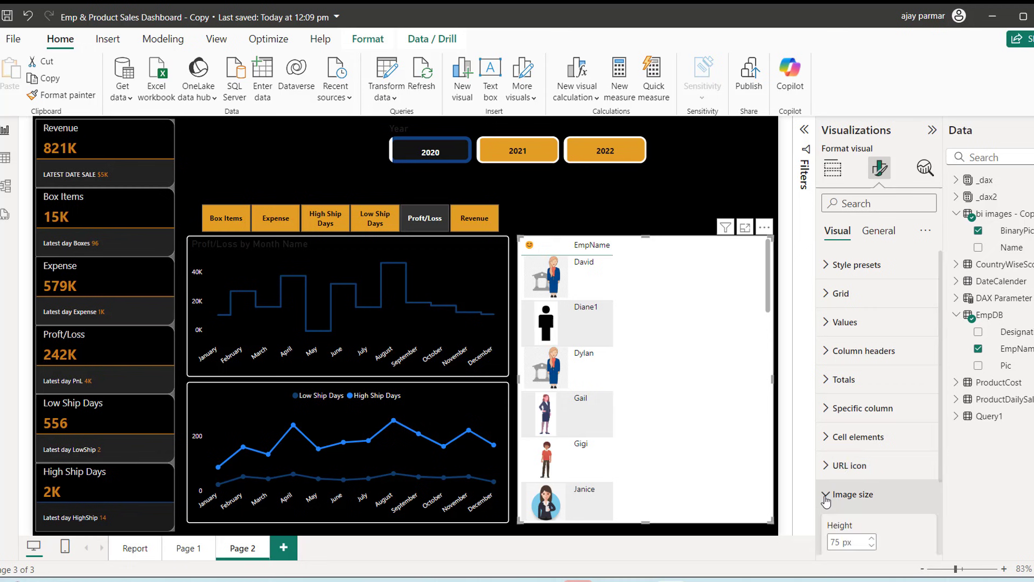
left_click_drag(939, 366, 946, 482)
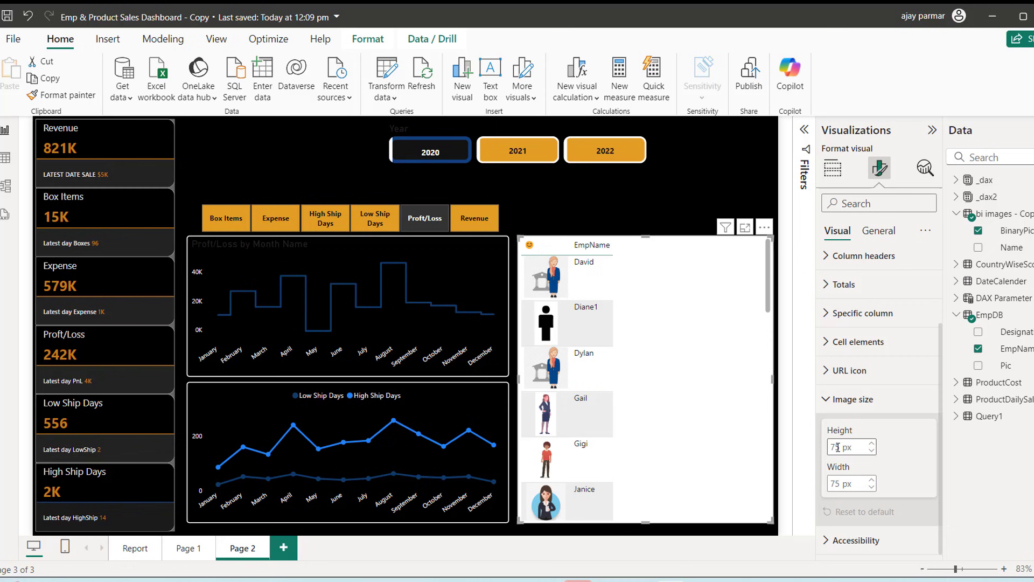
key("BackSpace")
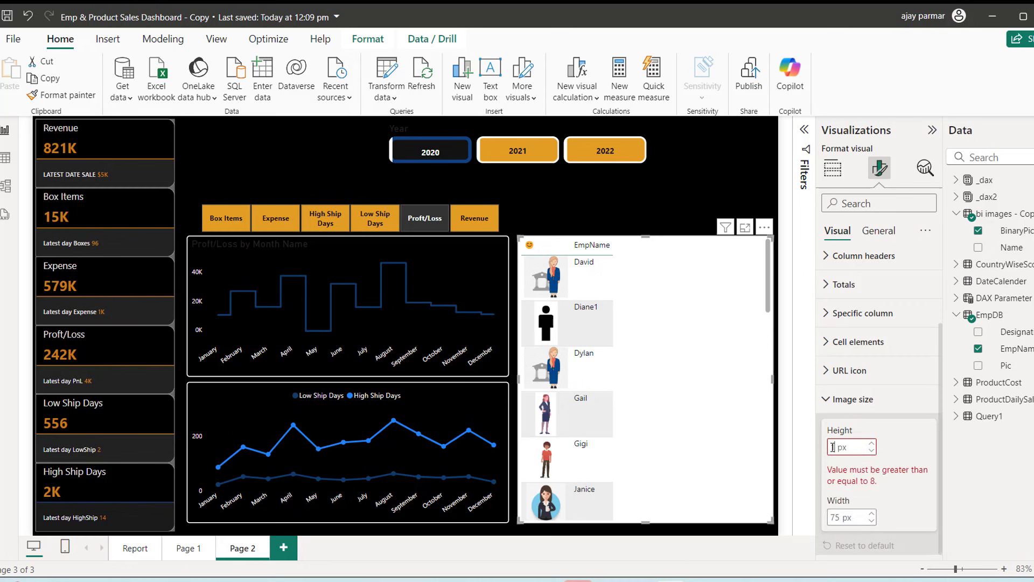
type("15")
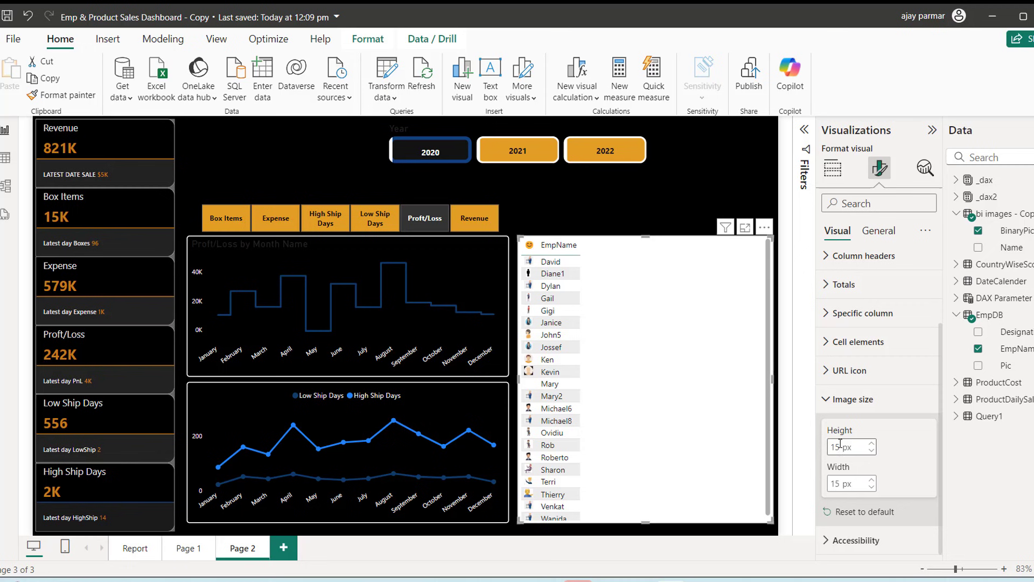
double_click(840, 446)
type("20")
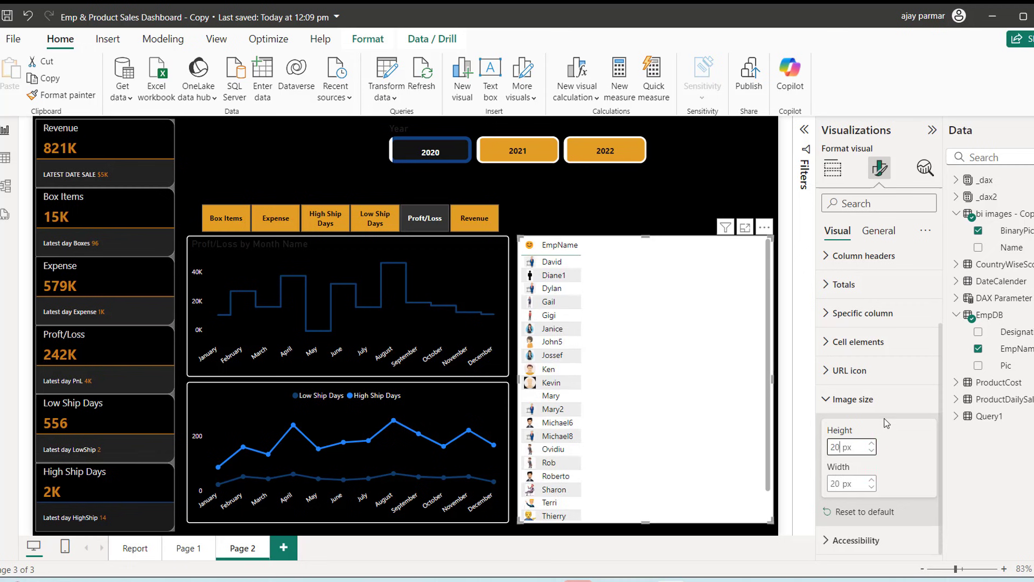
left_click(914, 424)
scroll(940, 475, "up", 1)
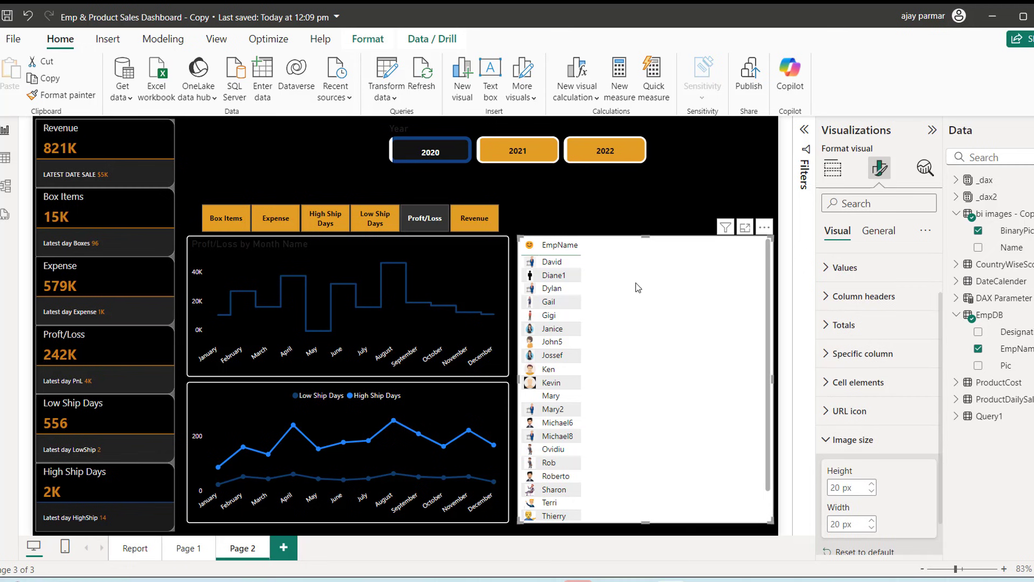
Step: Add the Expense and Revenue measures from _dax2 to the employee table
left_click(957, 215)
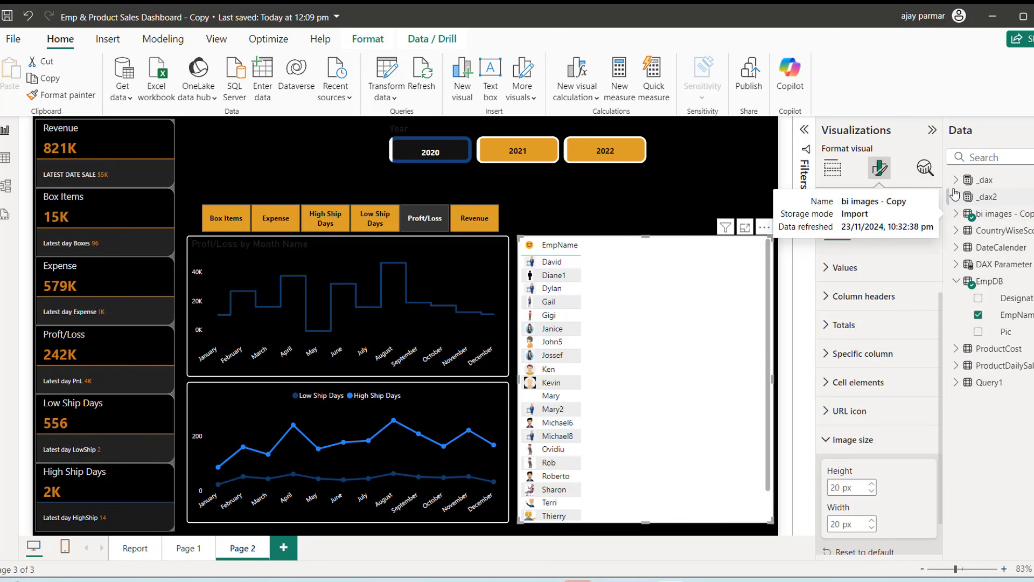
left_click(956, 197)
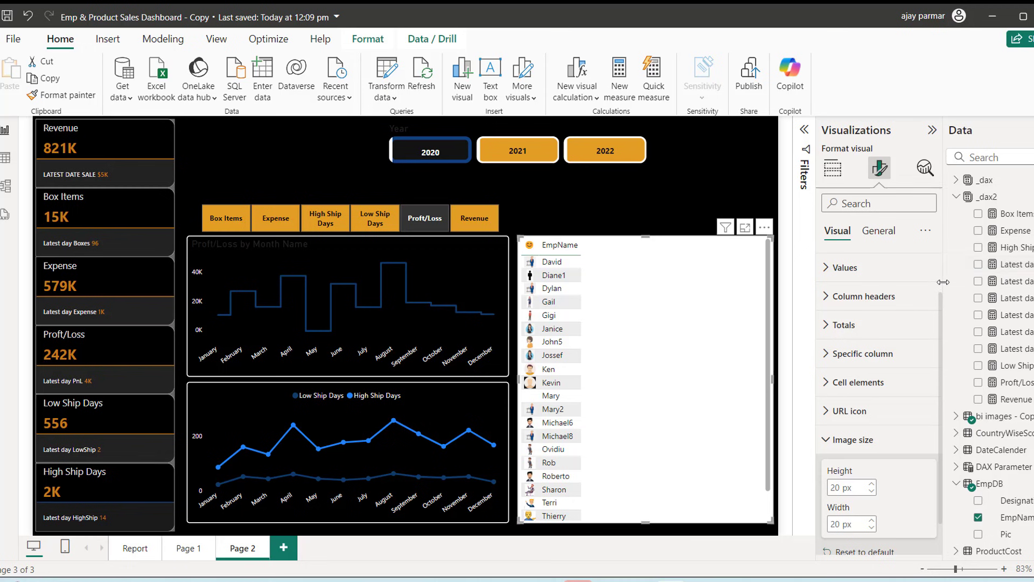
scroll(916, 288, "up", 2)
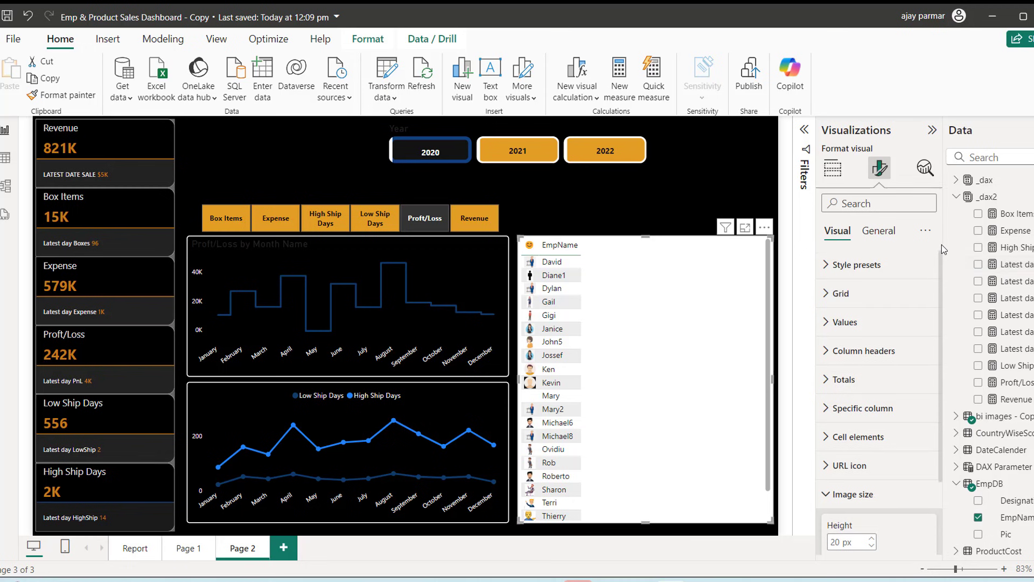
left_click_drag(937, 248, 909, 244)
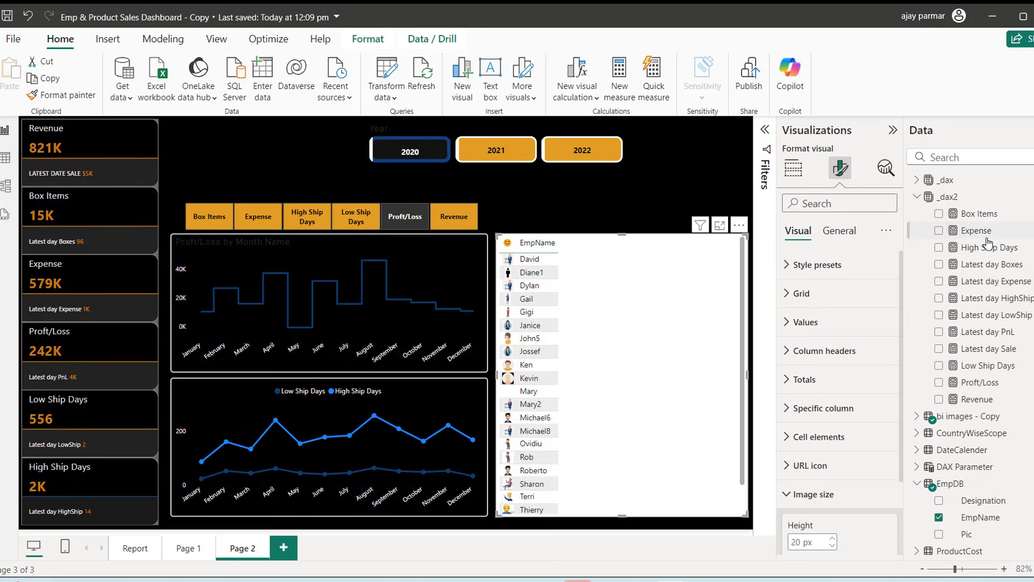
left_click_drag(975, 239, 638, 361)
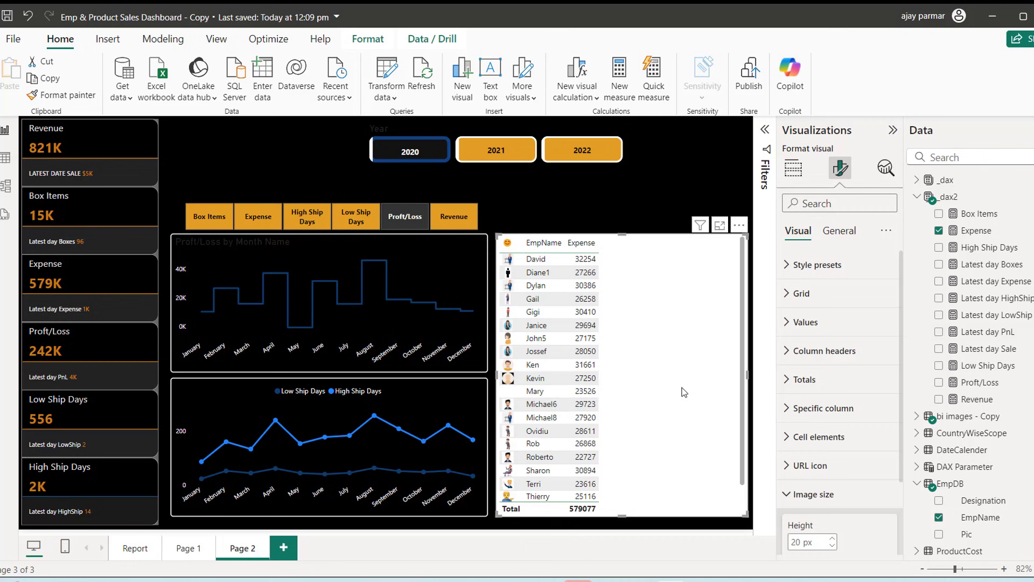
left_click_drag(972, 401, 673, 330)
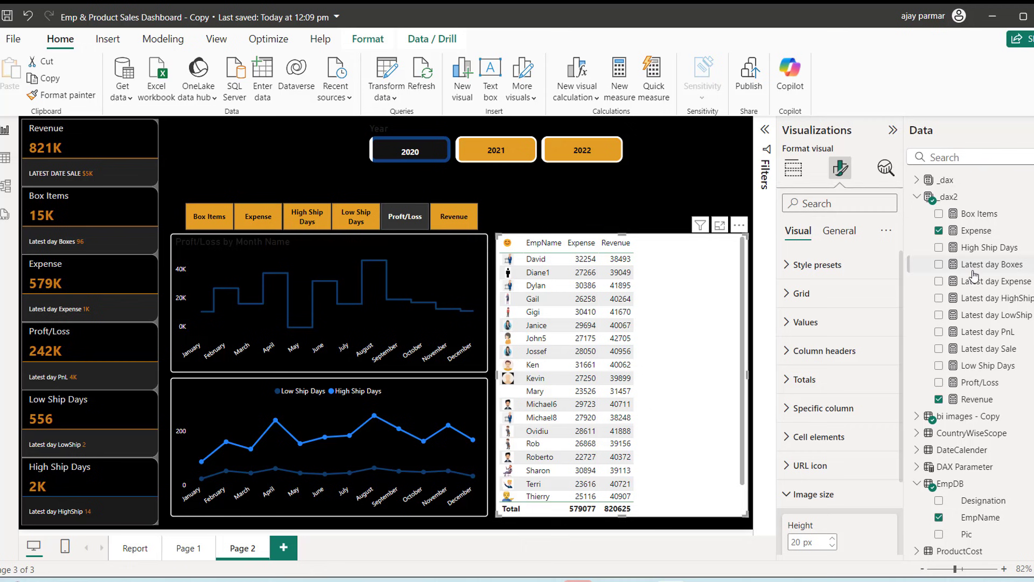
Step: Add the High Ship Days, Low Ship Days and Box Items measures from _dax2 to the employee table
left_click_drag(987, 247, 699, 339)
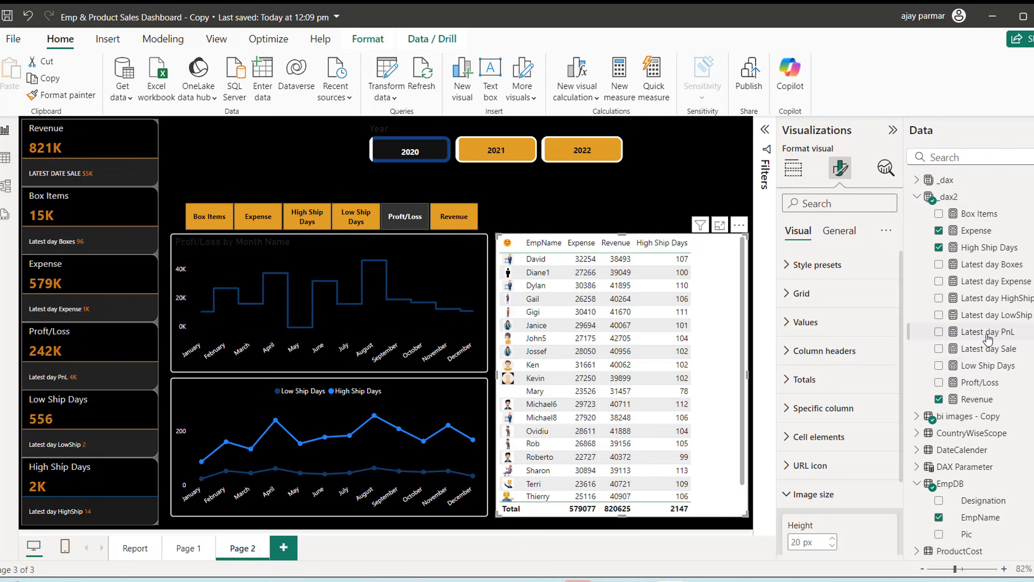
left_click(938, 365)
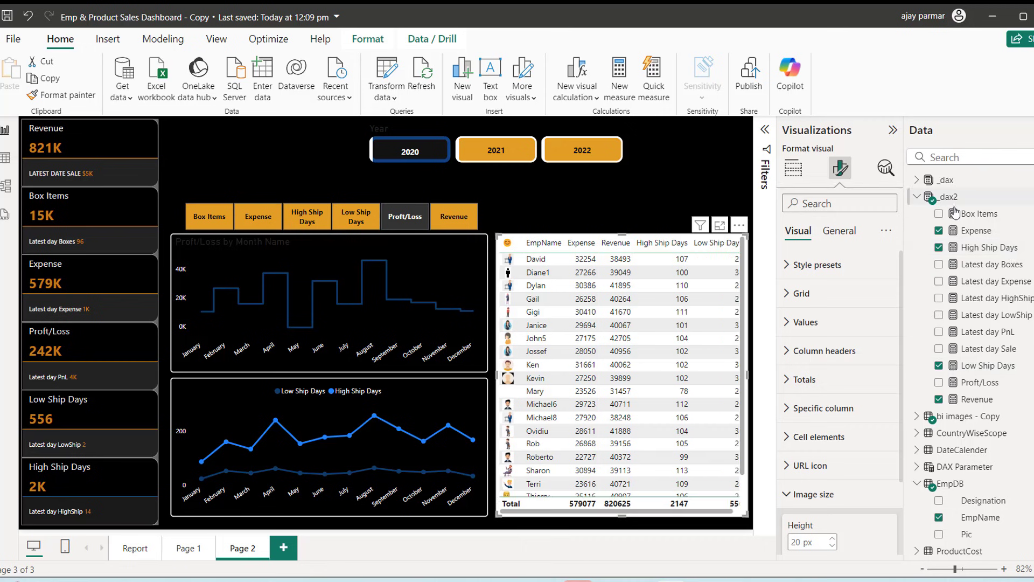
left_click(939, 214)
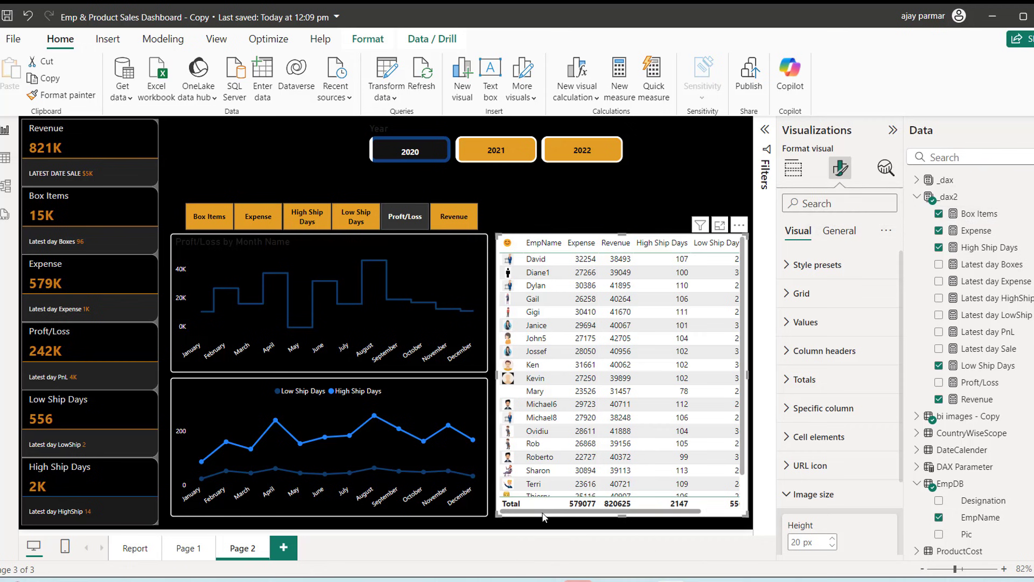
left_click_drag(619, 510, 654, 514)
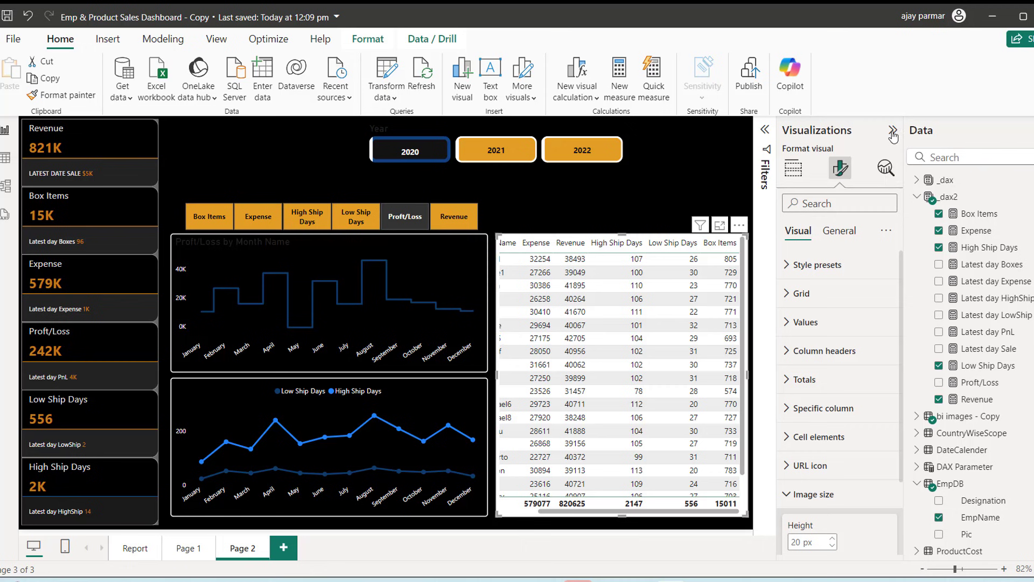
Step: Add a sparkline to the employee table with Revenue on the Y-axis and Month Name on the X-axis
left_click(793, 170)
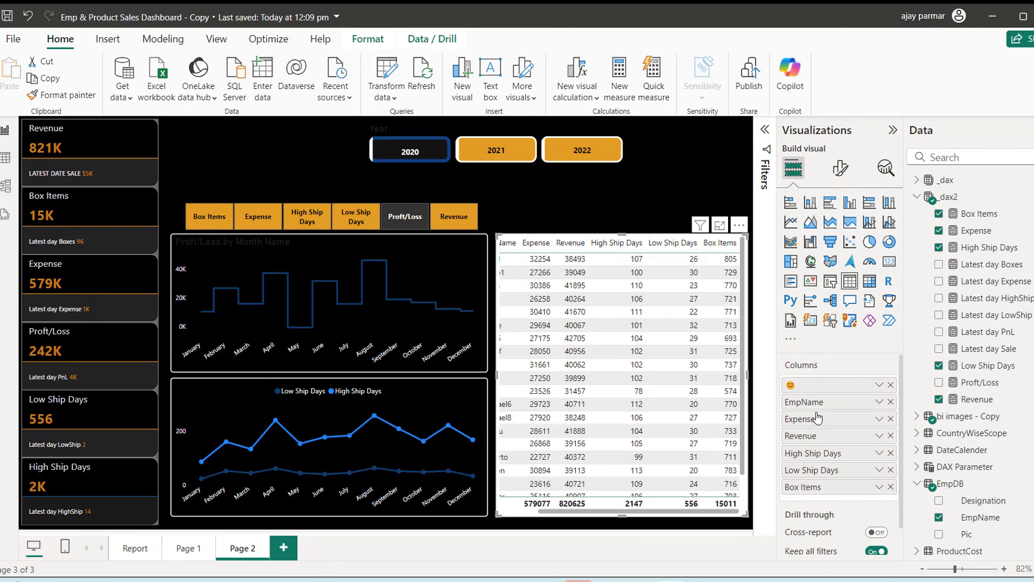
left_click(879, 438)
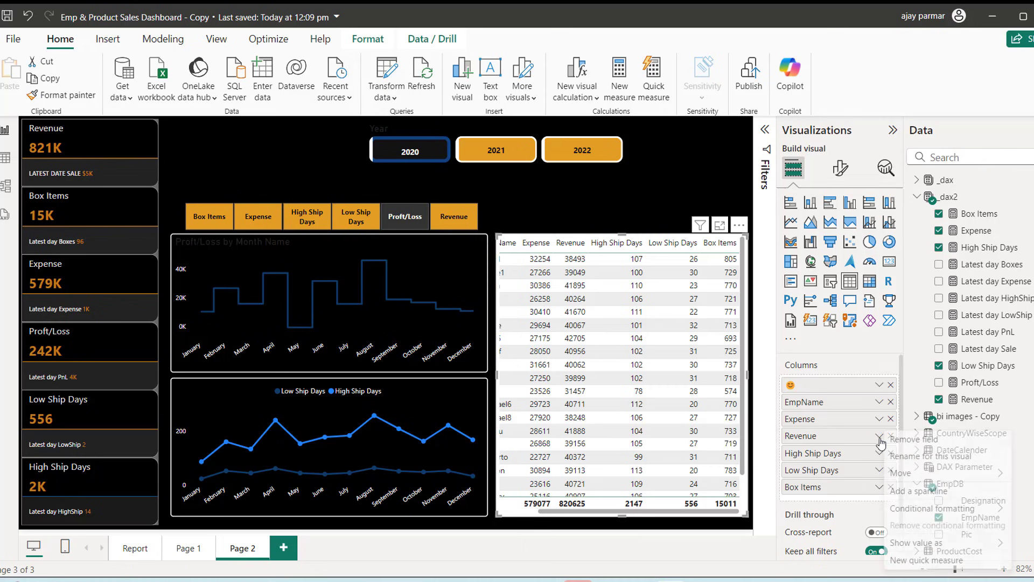
left_click(922, 491)
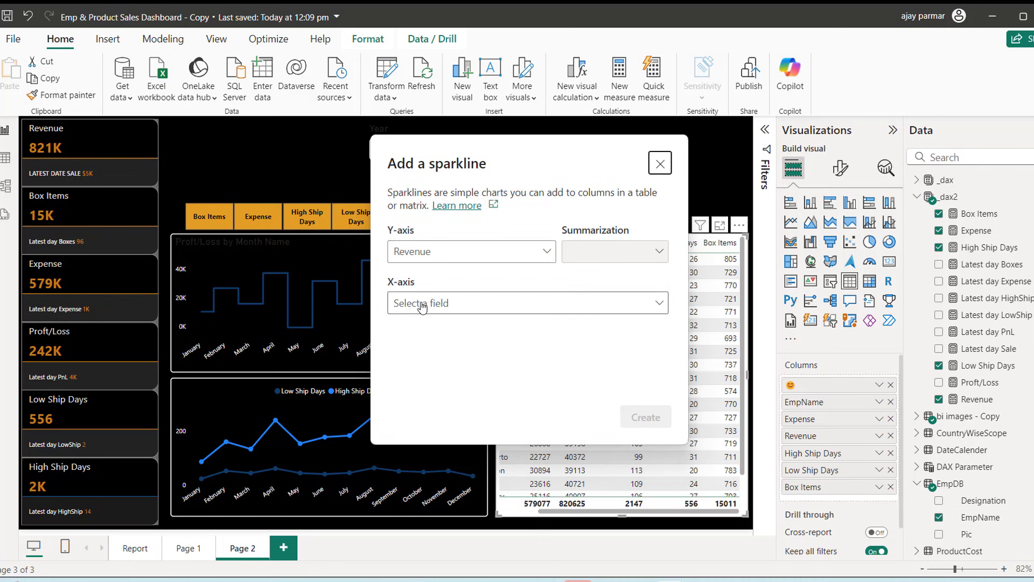
left_click(436, 305)
type("re")
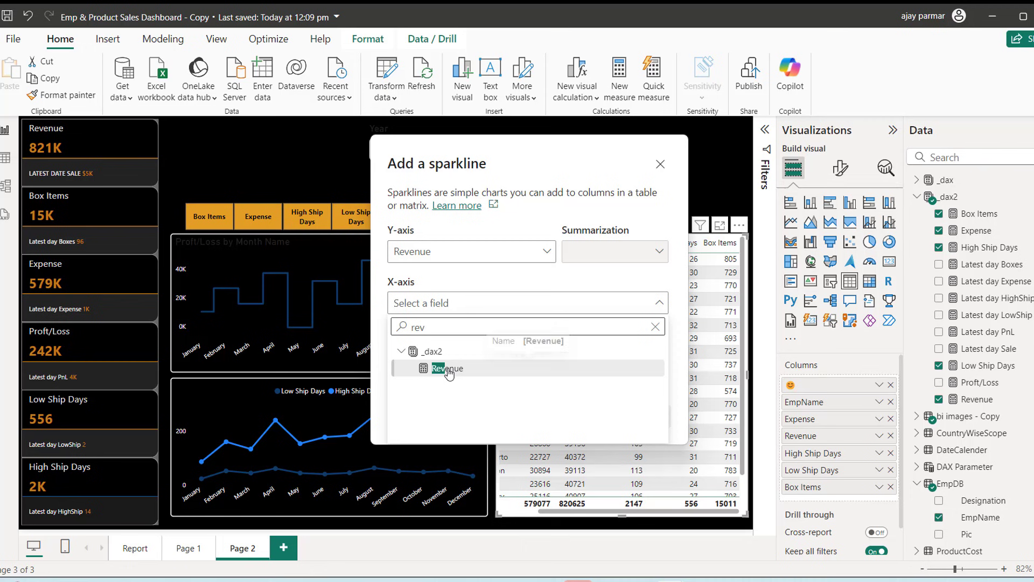
type("v")
key("BackSpace")
key("BackSpace")
key("BackSpace")
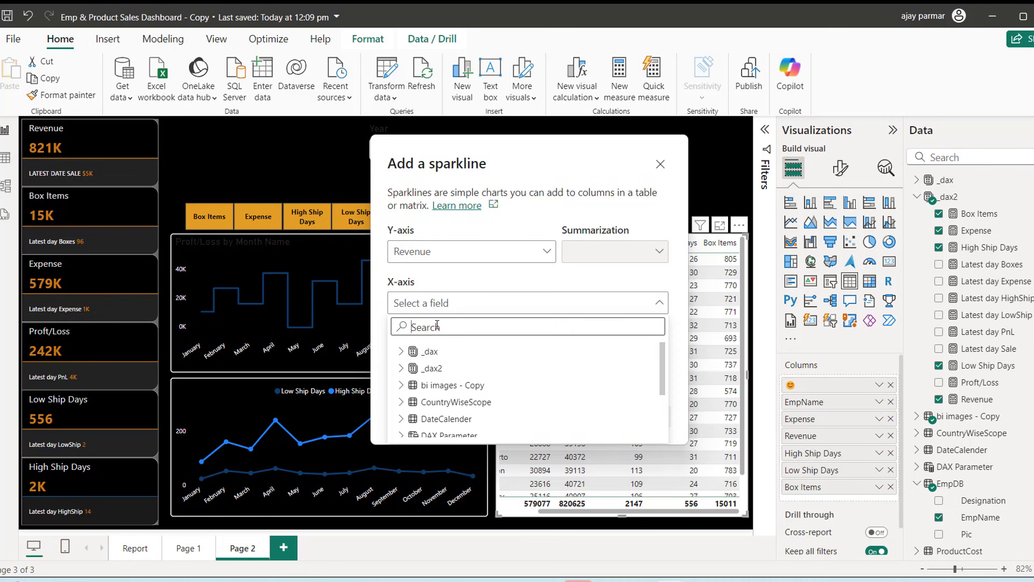
type("month")
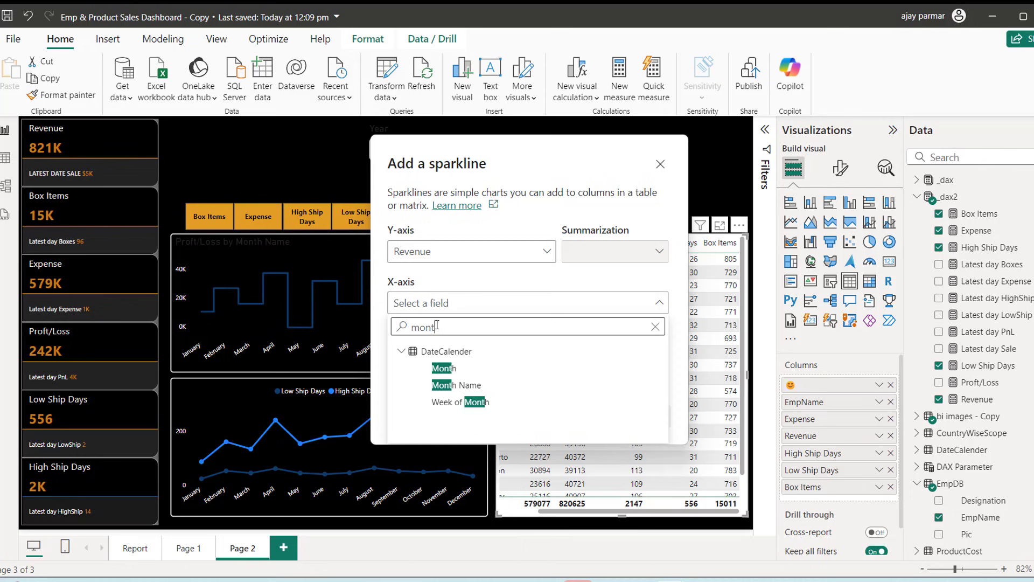
left_click(459, 385)
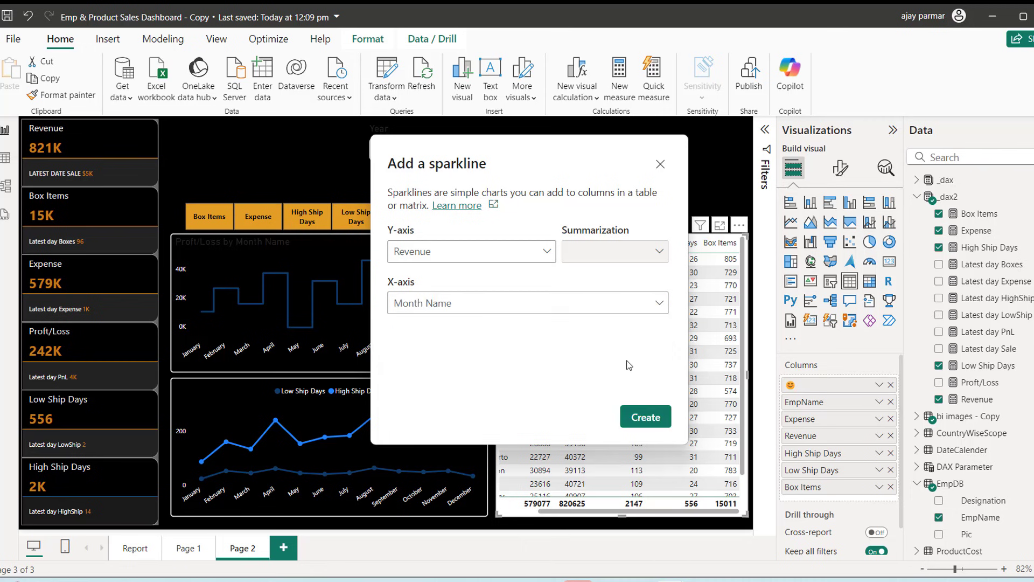
left_click(661, 426)
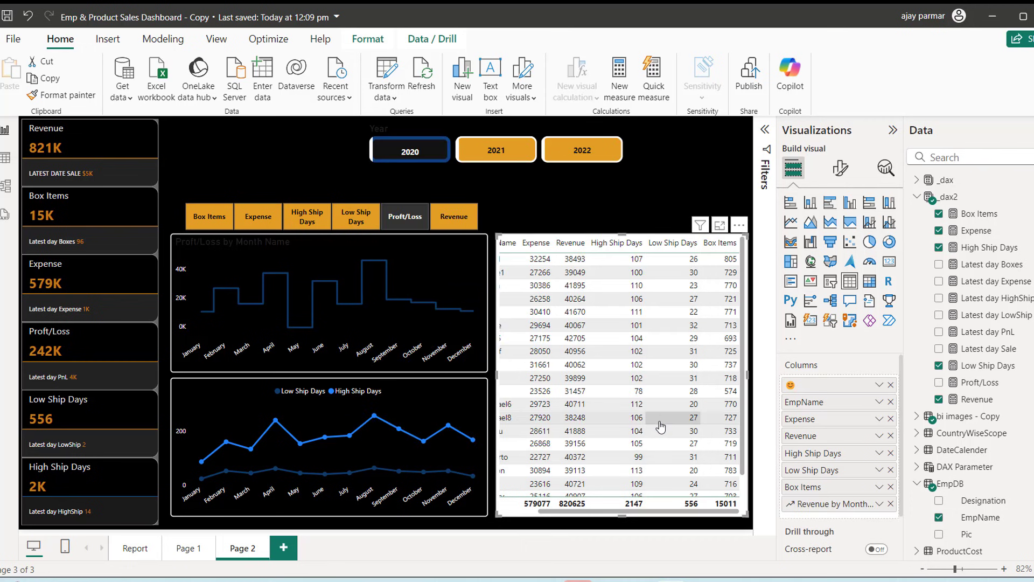
left_click_drag(602, 511, 702, 520)
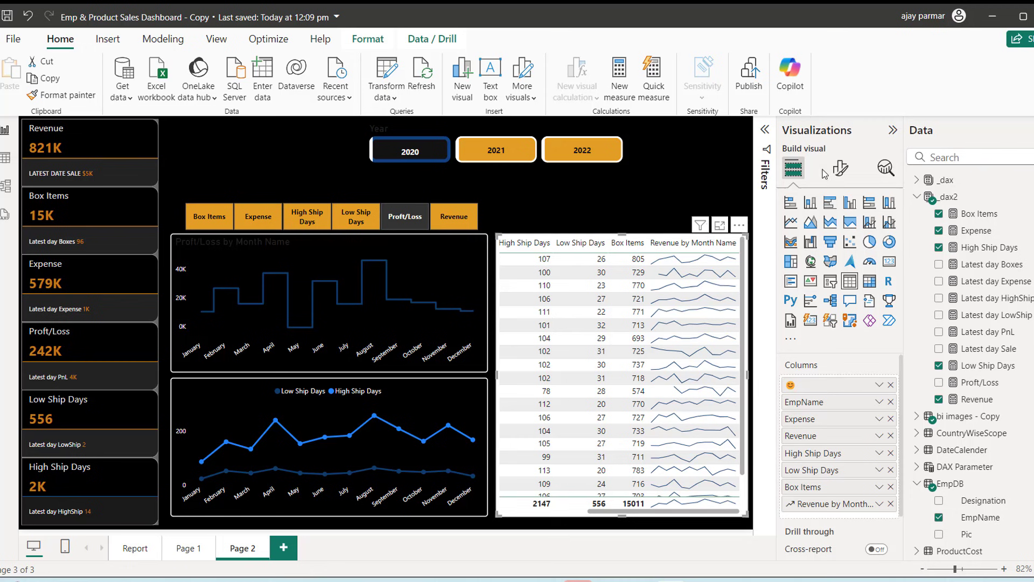
Step: Narrow the KPI card column from its right edge to free space beside it
left_click(891, 130)
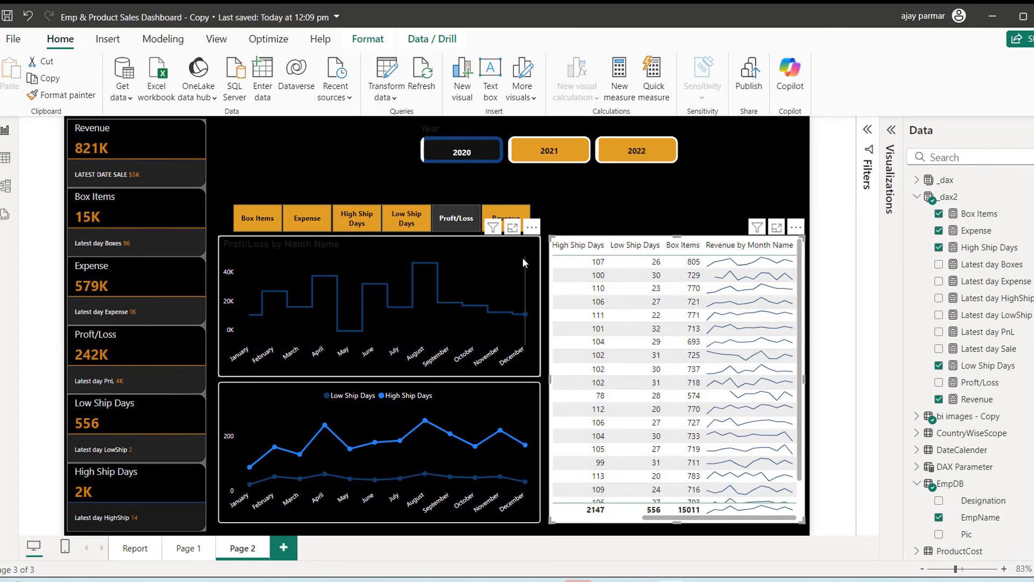
left_click(489, 247)
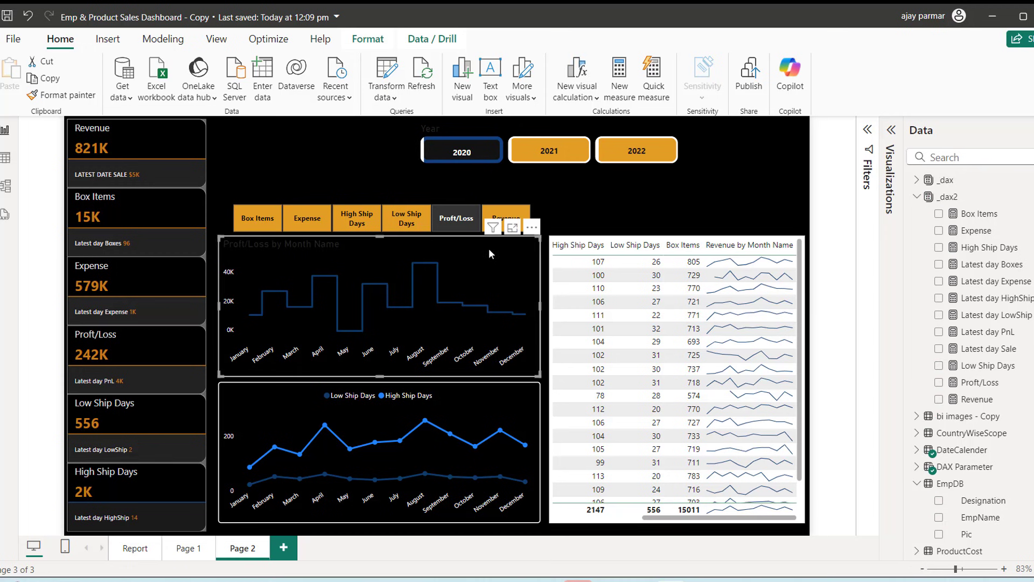
left_click(234, 135)
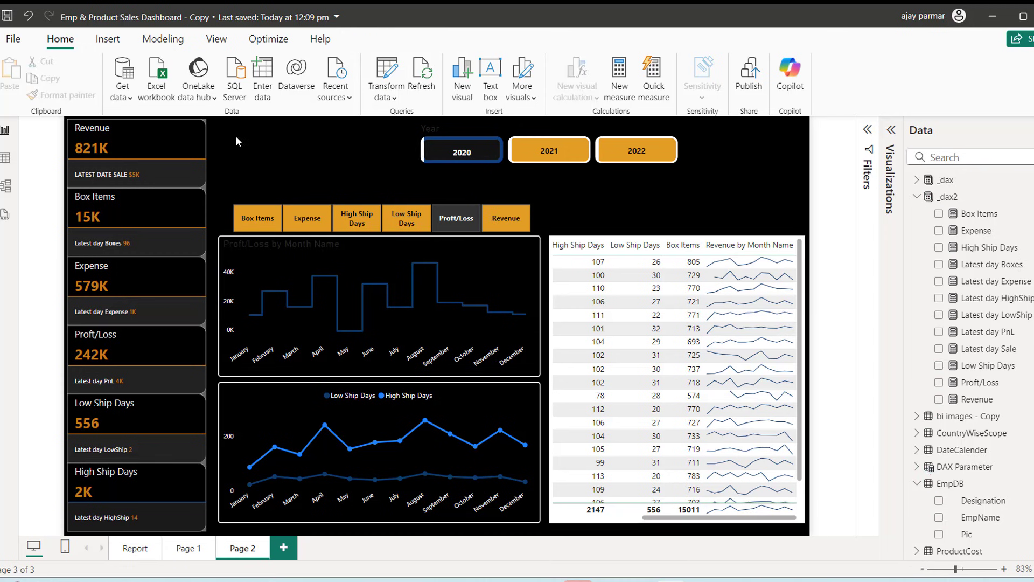
left_click(167, 135)
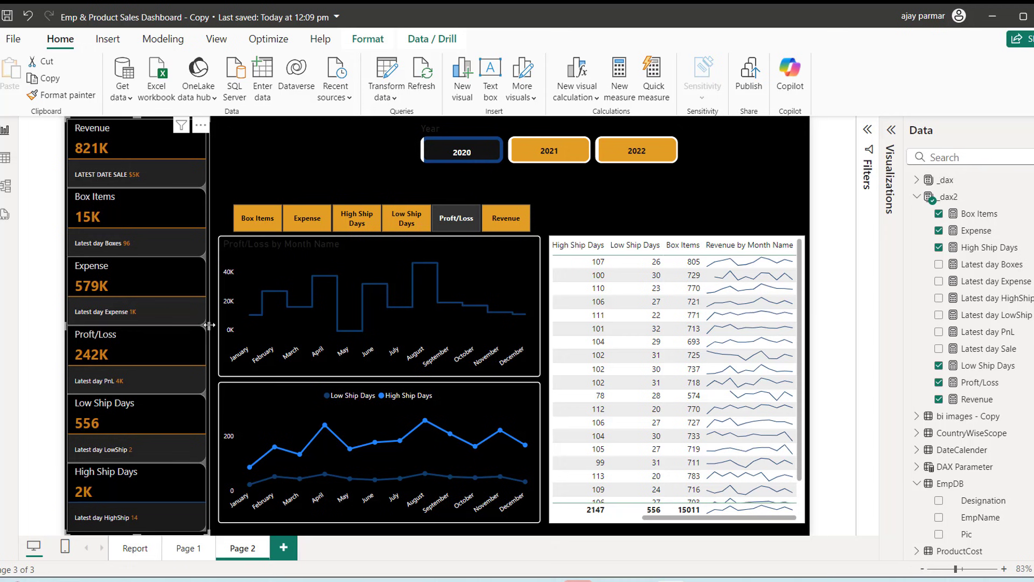
left_click_drag(209, 325, 168, 327)
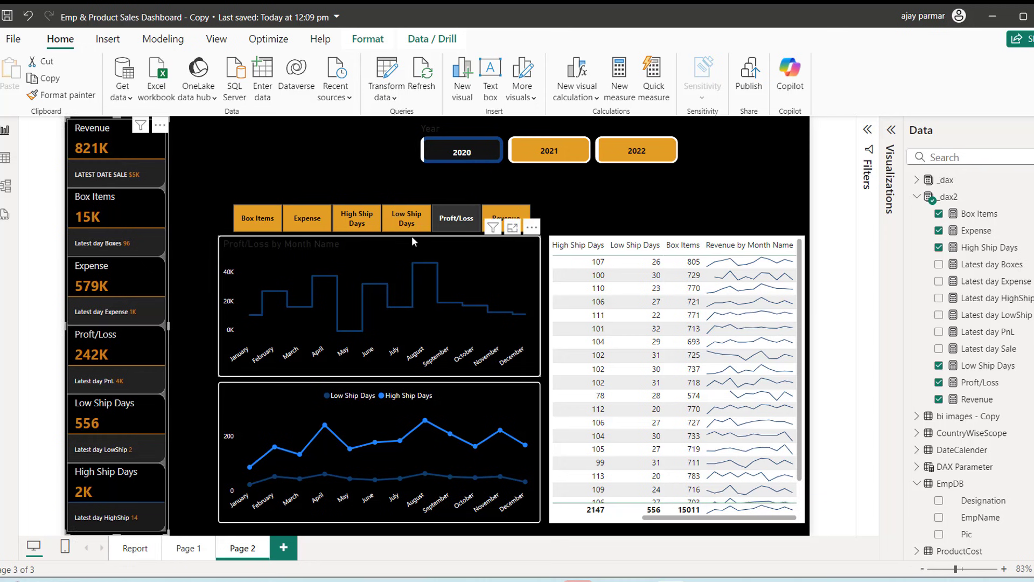
Step: Move the measure slicer and both line charts left beside the KPI cards, and widen the employee table leftwards towards the charts
left_click_drag(411, 235, 369, 240)
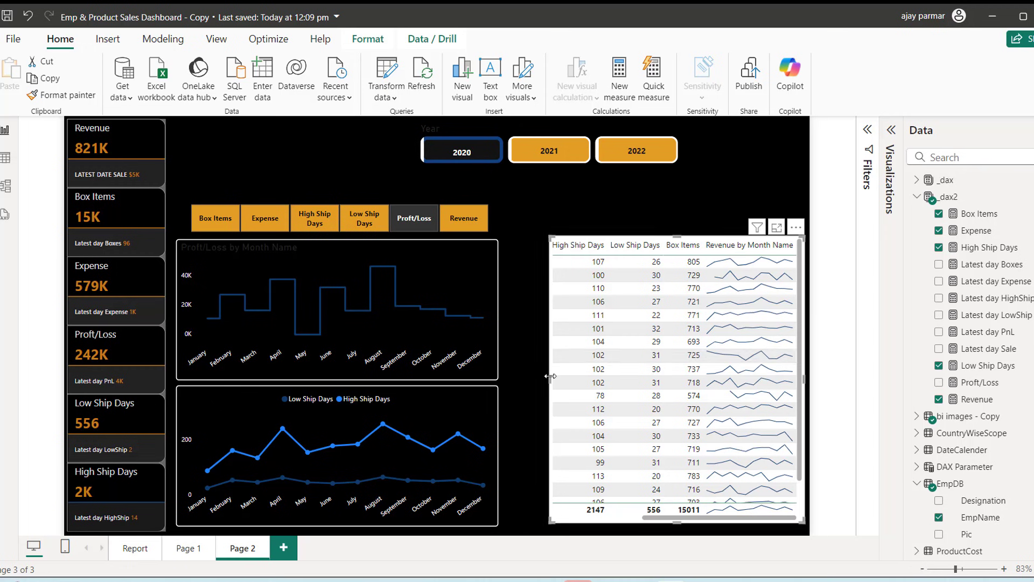
left_click_drag(549, 376, 513, 382)
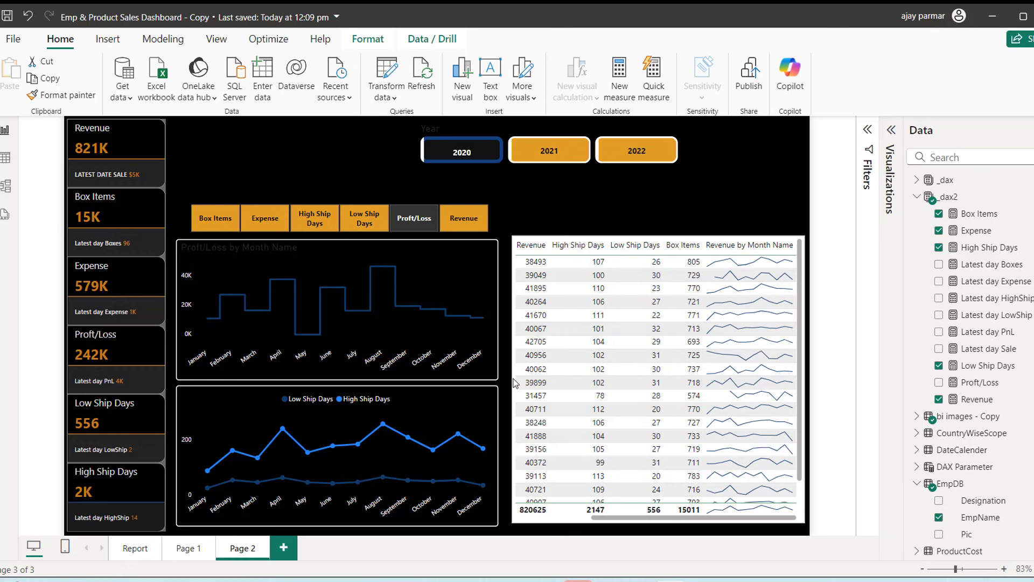
left_click_drag(572, 522, 620, 525)
left_click(563, 522)
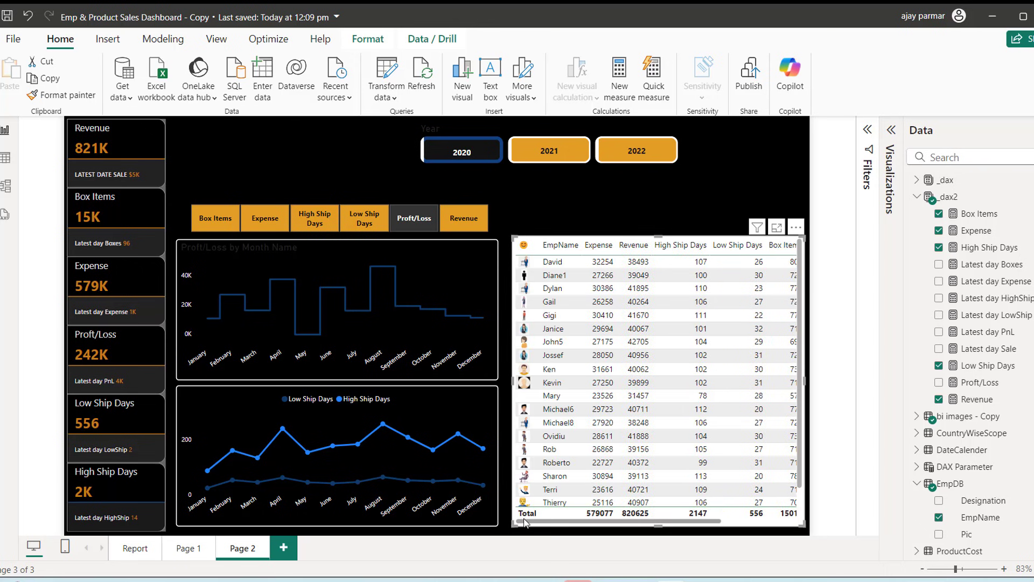
Step: Rename the EmpName column of the employee table to E for this visual
left_click(891, 129)
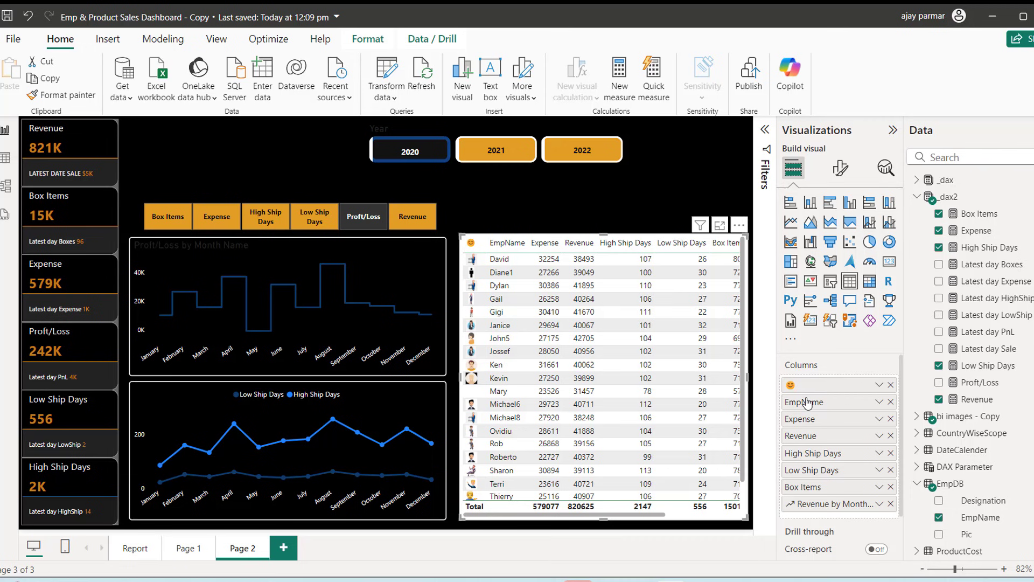
double_click(830, 408)
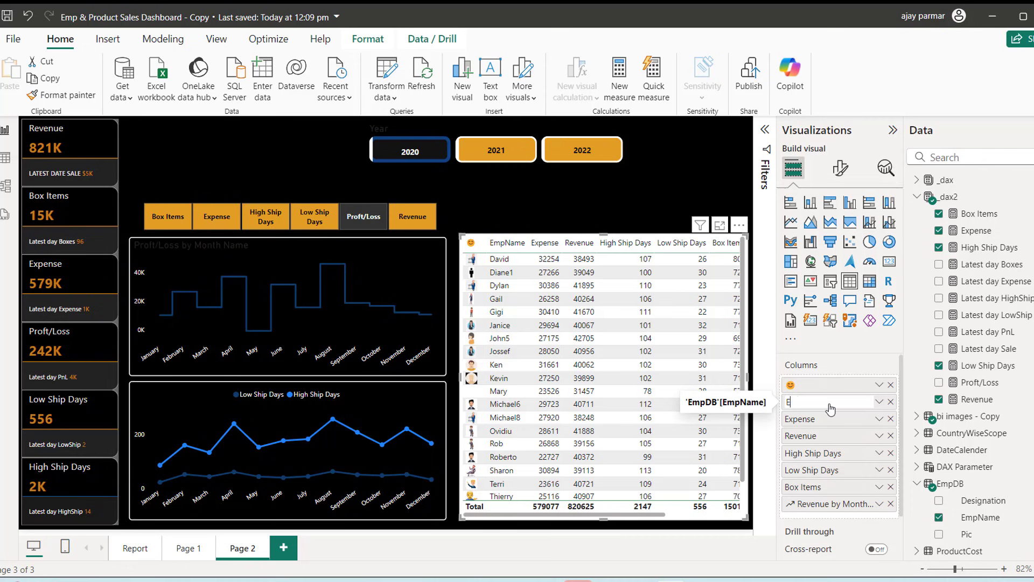
type("E")
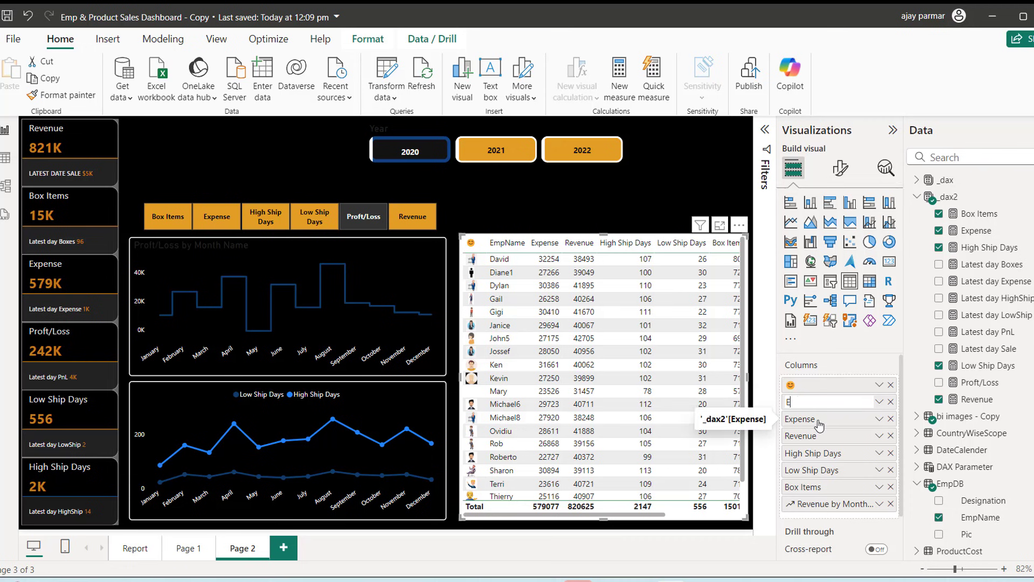
key("Return")
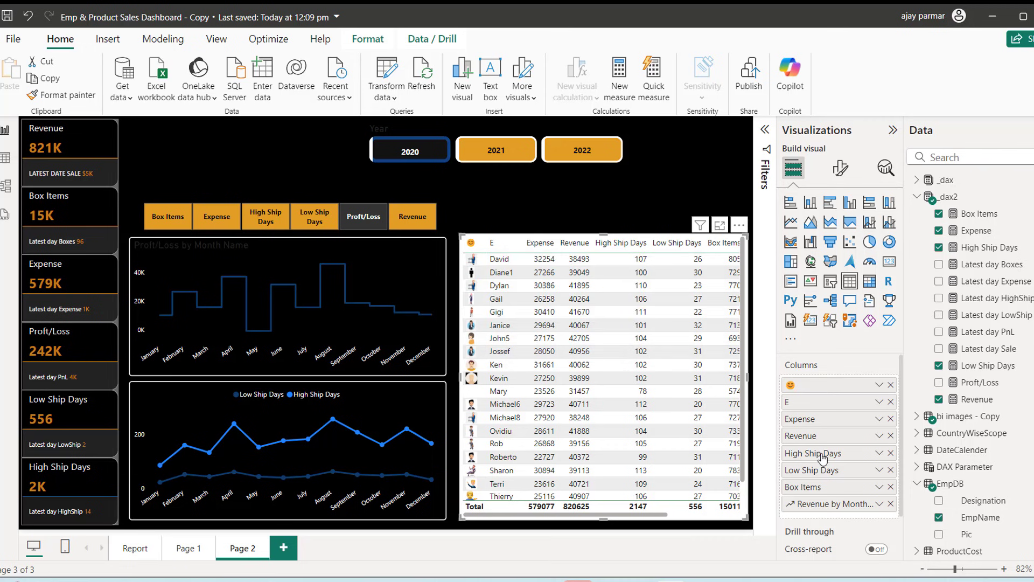
Step: Shorten the employee table's High Ship Days and Low Ship Days column names to HighShipD and LowShipD
double_click(822, 456)
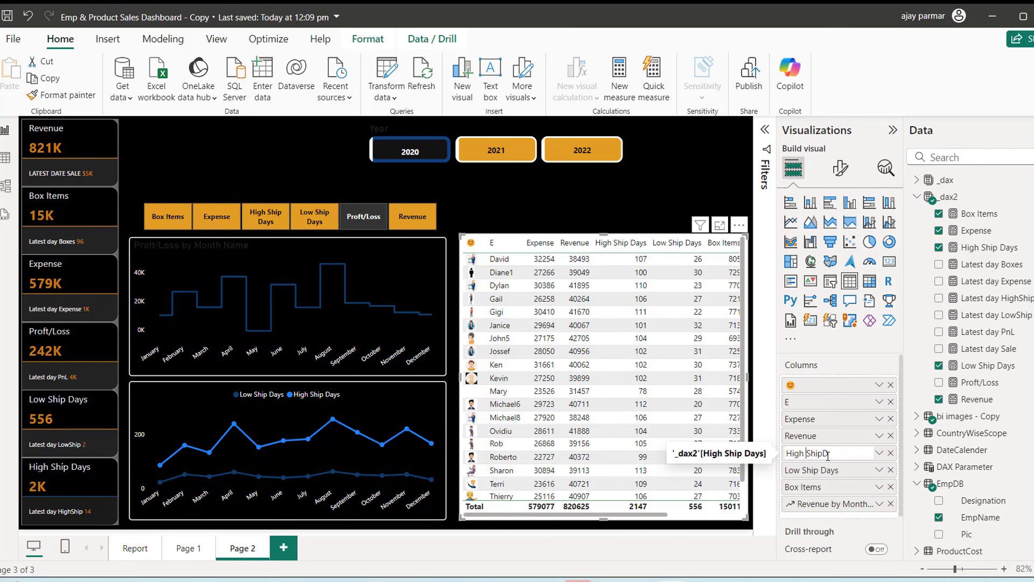
key("BackSpace")
key("BackSpace")
double_click(850, 470)
type("LowShipD")
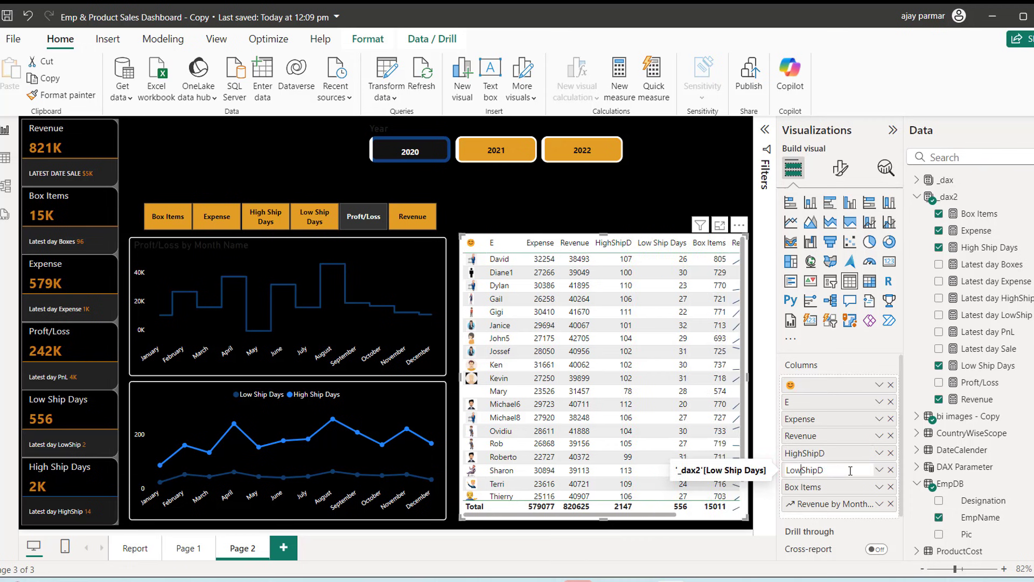
key("Return")
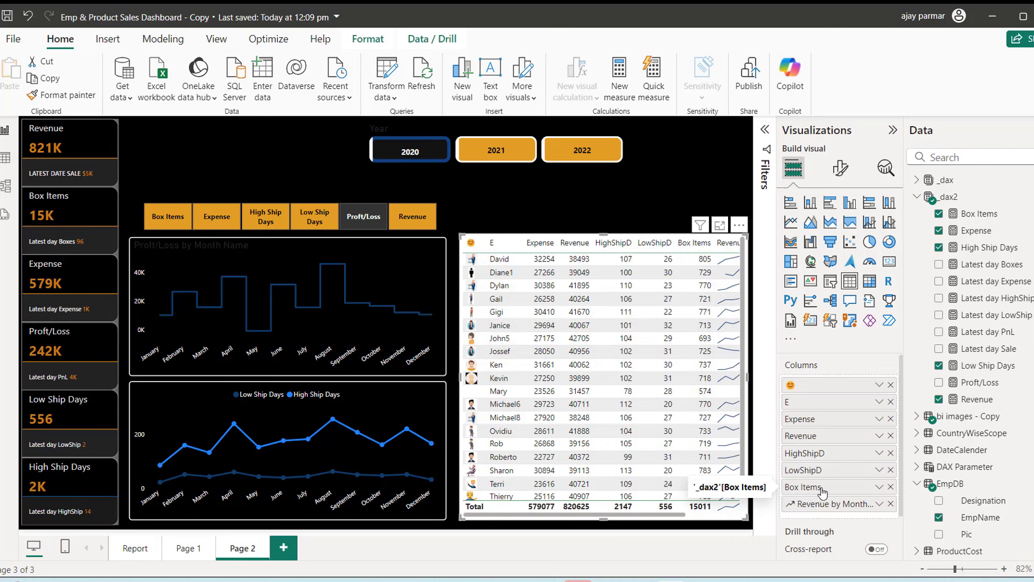
Step: Rename the employee table's Box Items column to Box and its revenue sparkline column to RevTrend
double_click(823, 487)
type("Box")
key("Return")
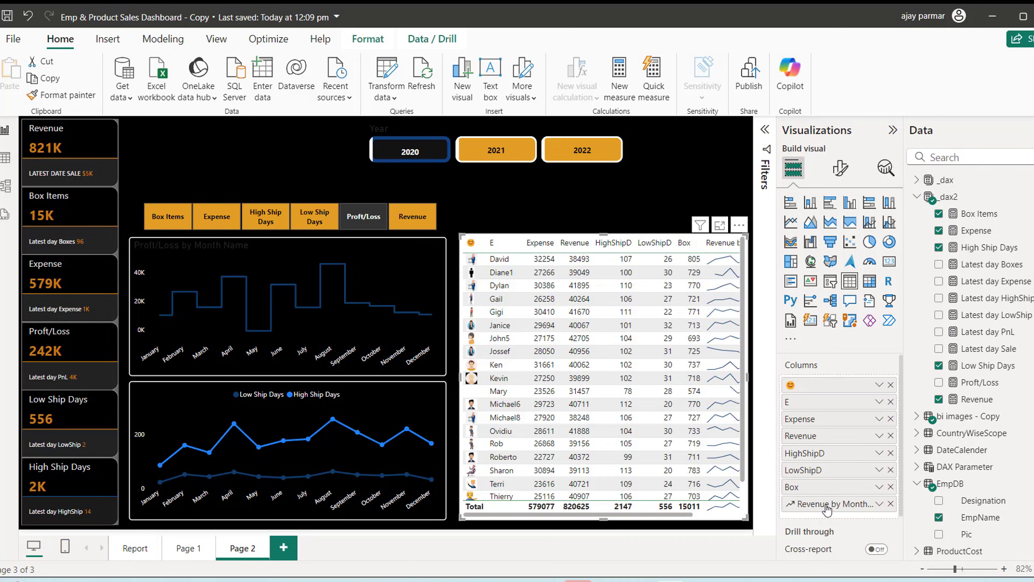
double_click(833, 506)
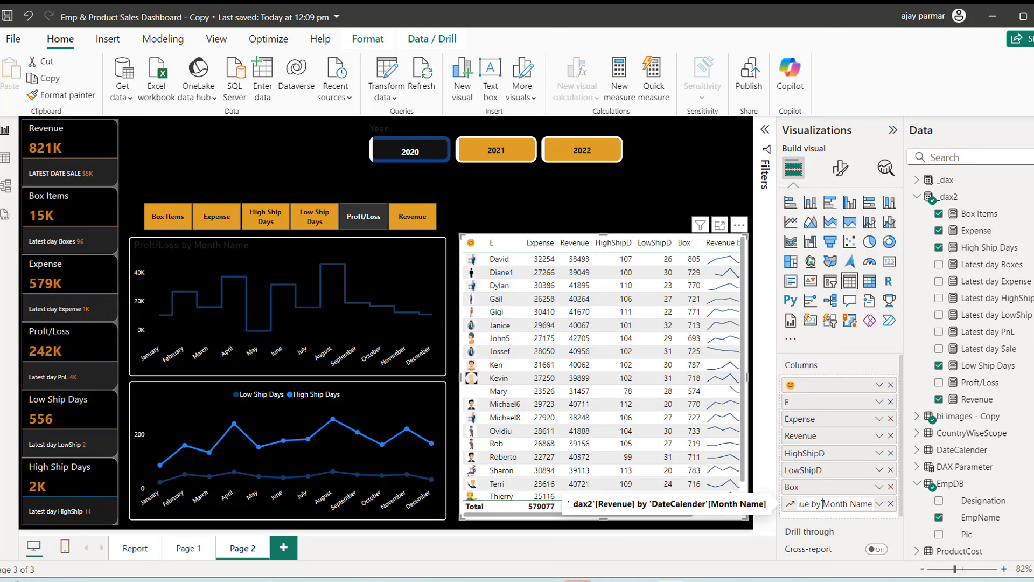
type("Revenue R")
type("Trend")
key("Return")
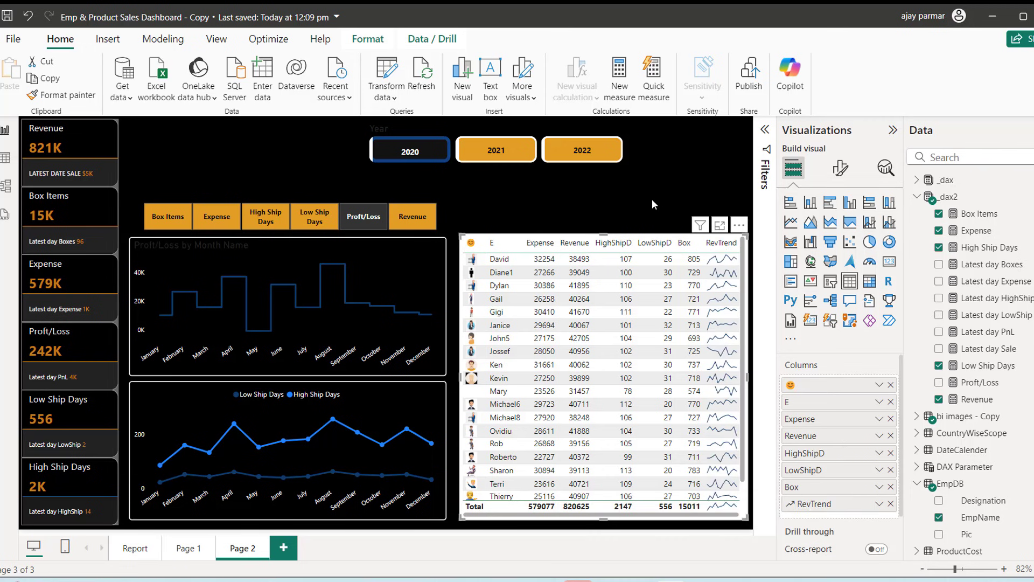
Step: Extend the employee table's left edge slightly to fit all its columns, and open the table's visual formatting settings
left_click(652, 199)
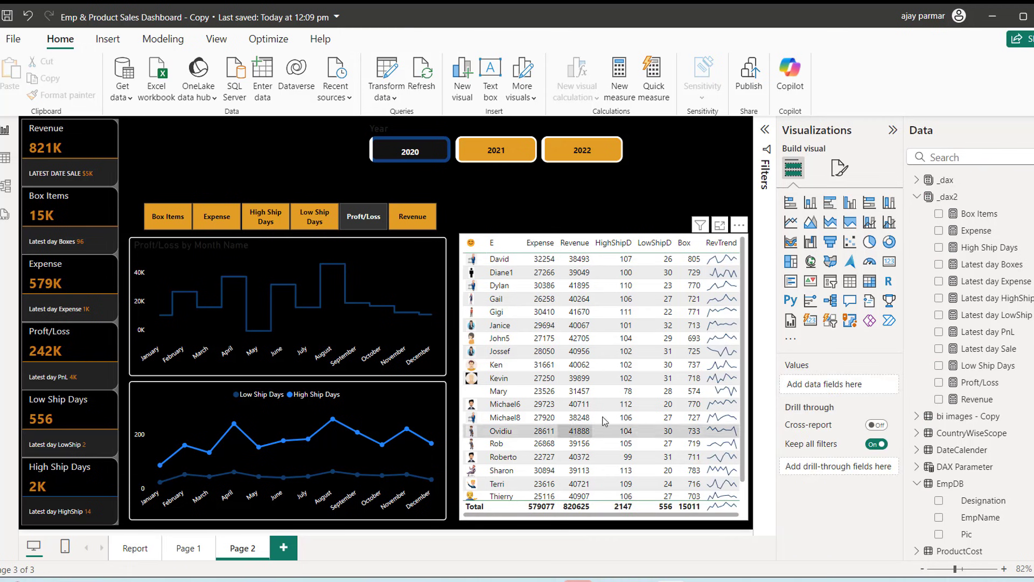
left_click(564, 239)
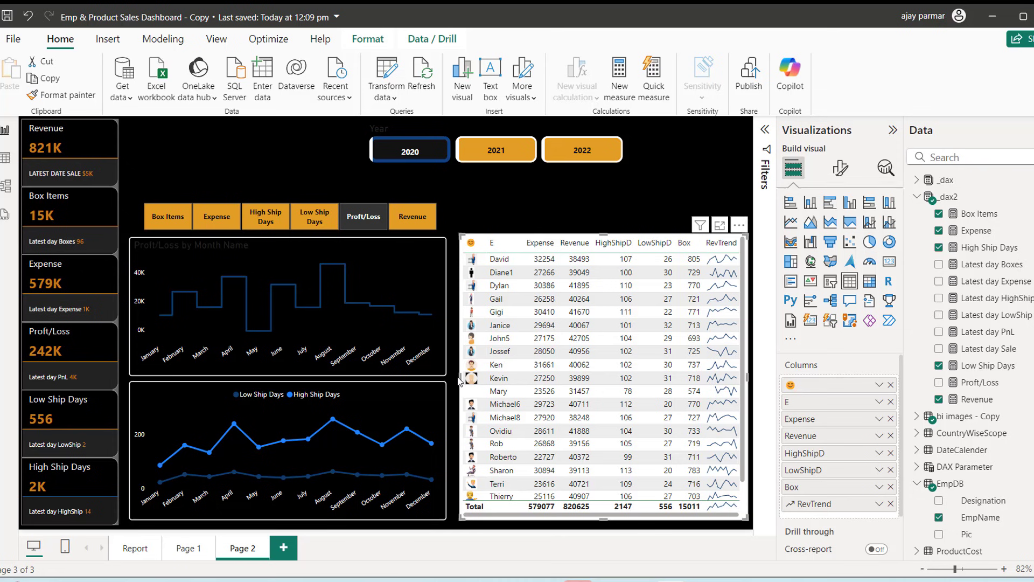
left_click_drag(459, 380, 456, 380)
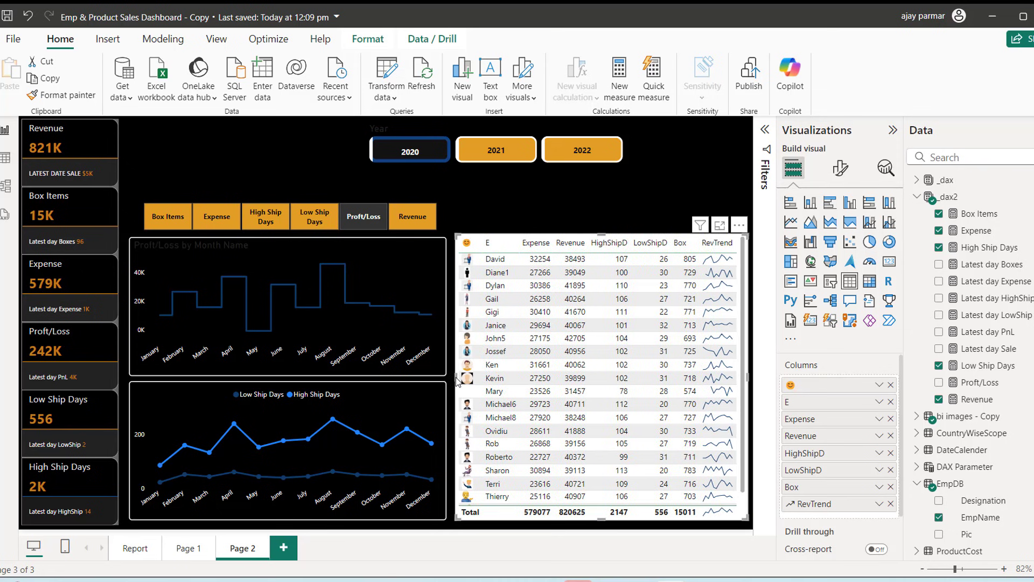
left_click(844, 170)
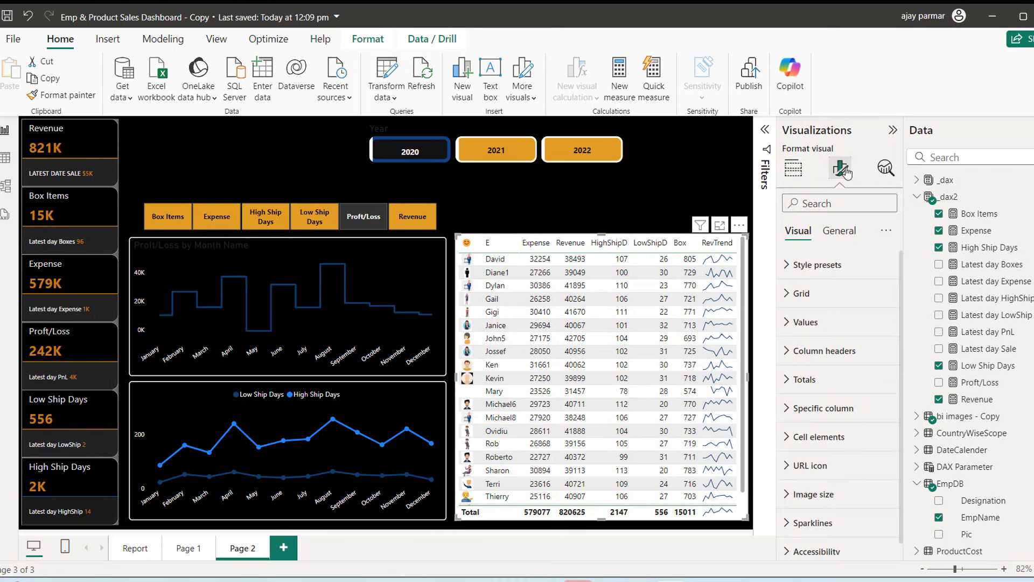
Step: Set the employee table visual's overall background color to black
left_click(788, 267)
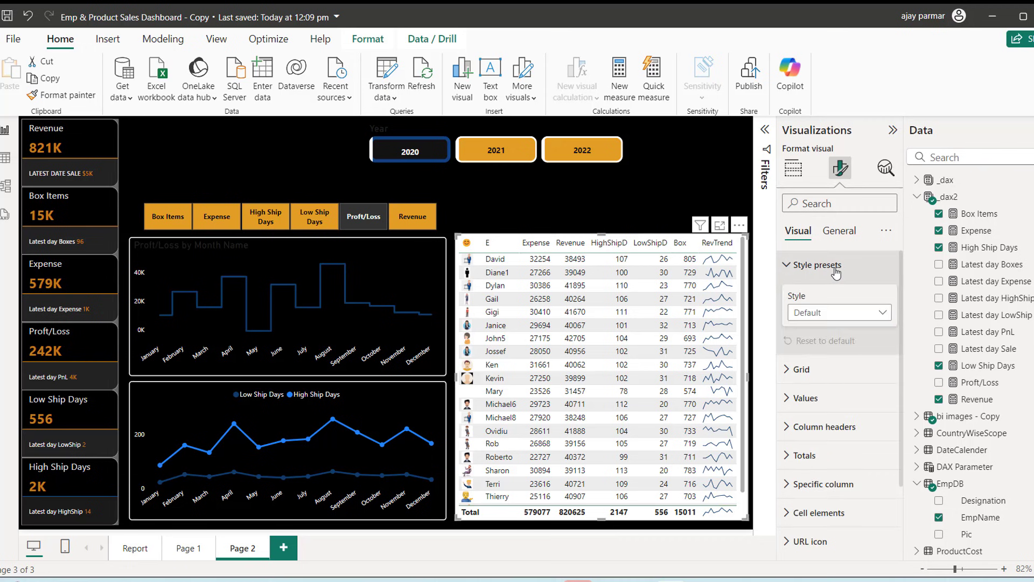
left_click(790, 267)
left_click(839, 230)
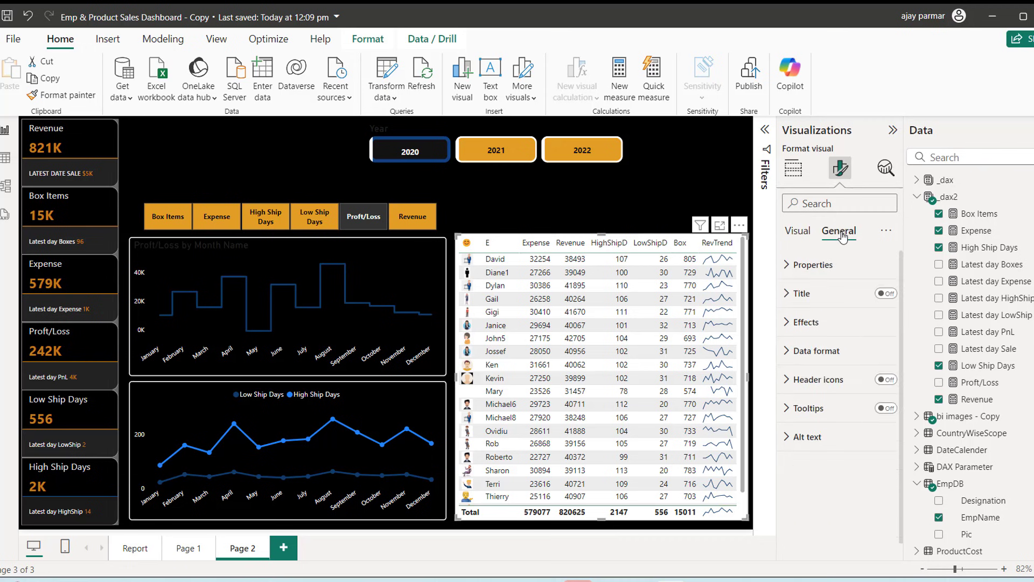
left_click(787, 323)
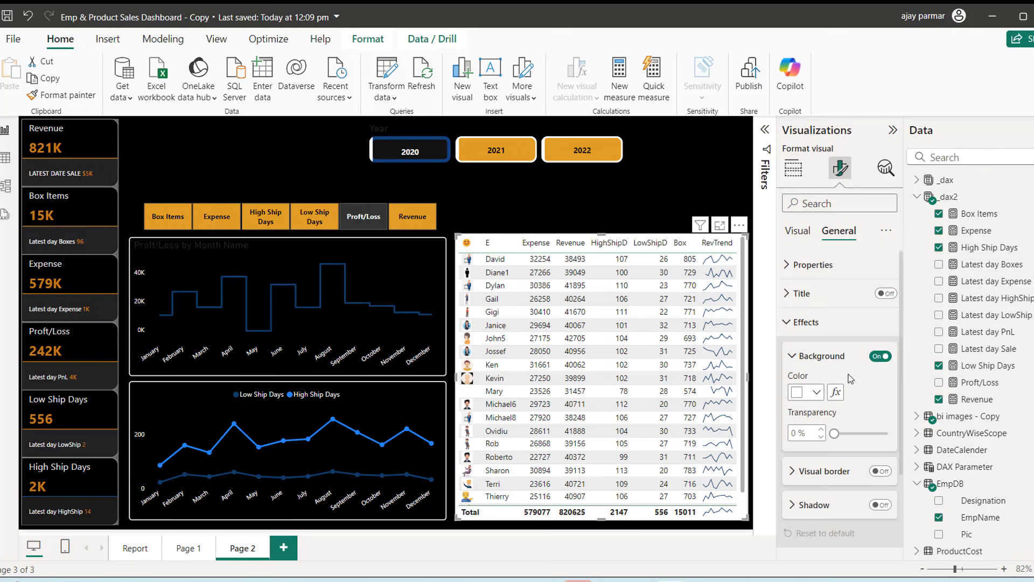
left_click(817, 393)
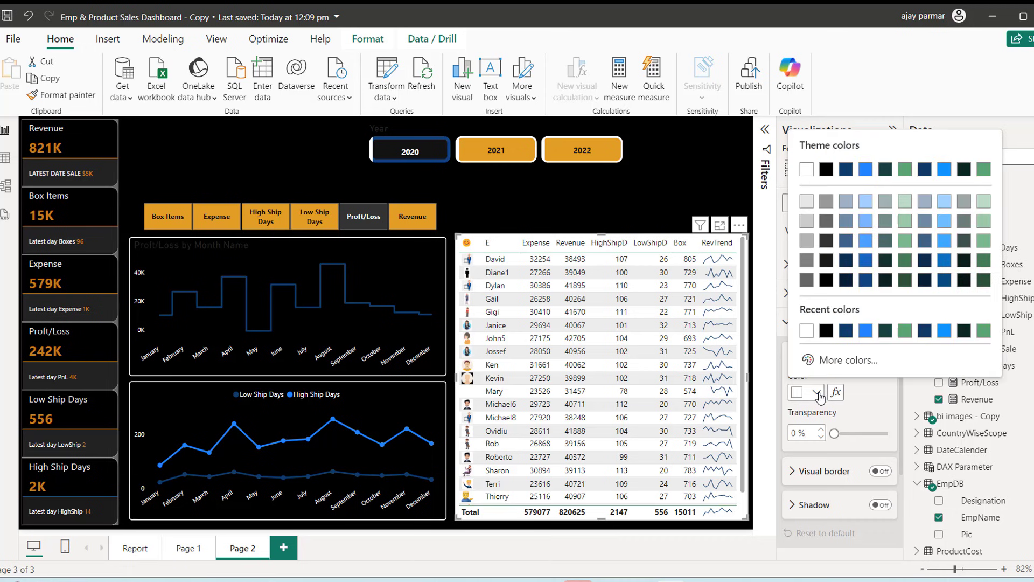
left_click(827, 333)
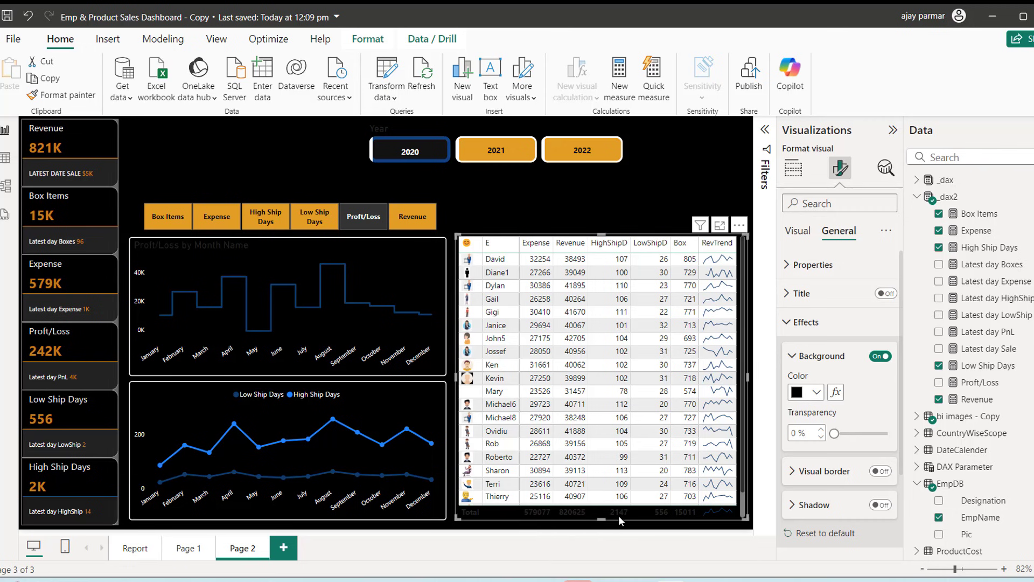
left_click(788, 322)
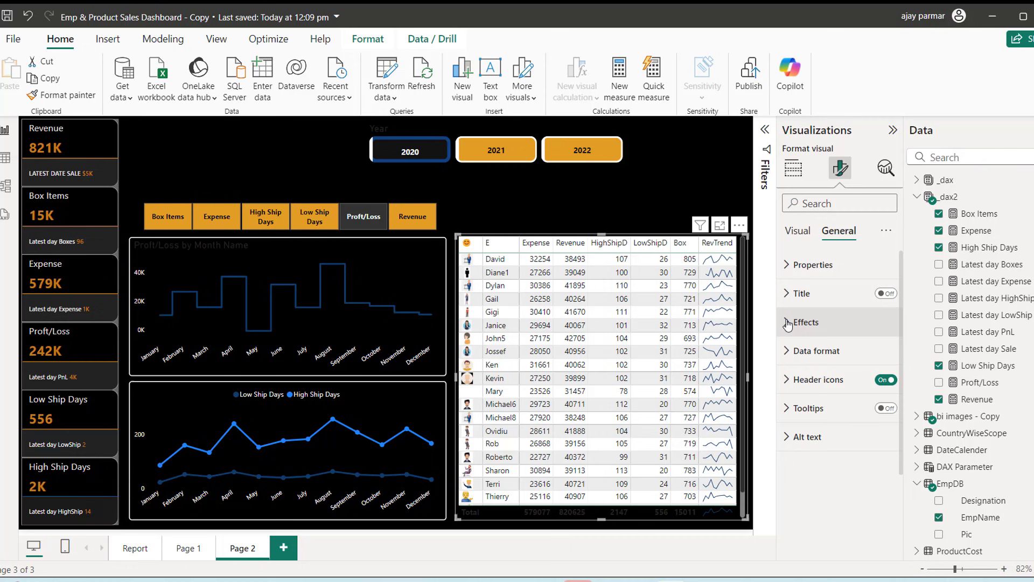
Step: Give the table's main value rows a black background and white text
left_click(798, 231)
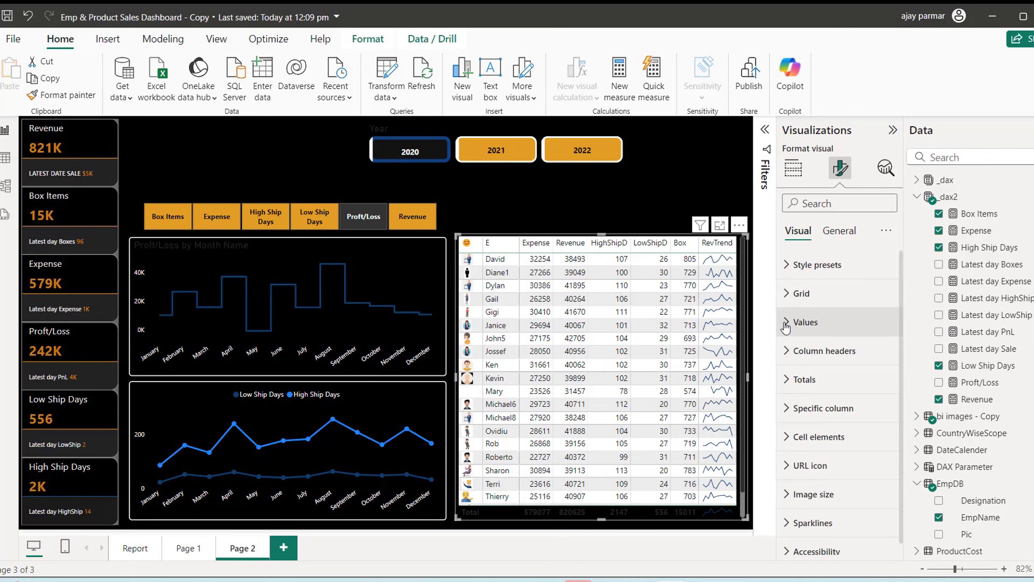
left_click(785, 324)
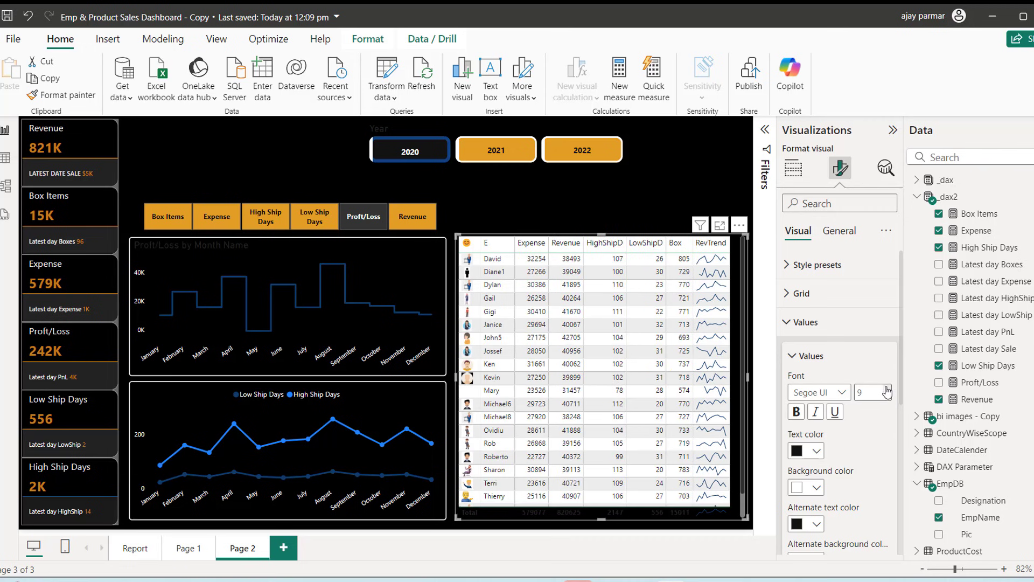
left_click(819, 488)
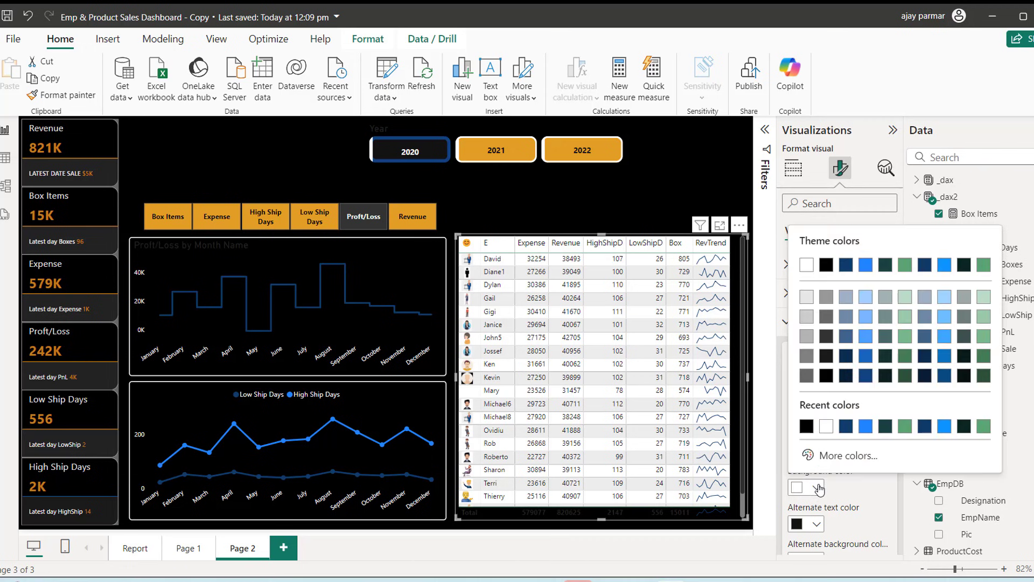
left_click(809, 429)
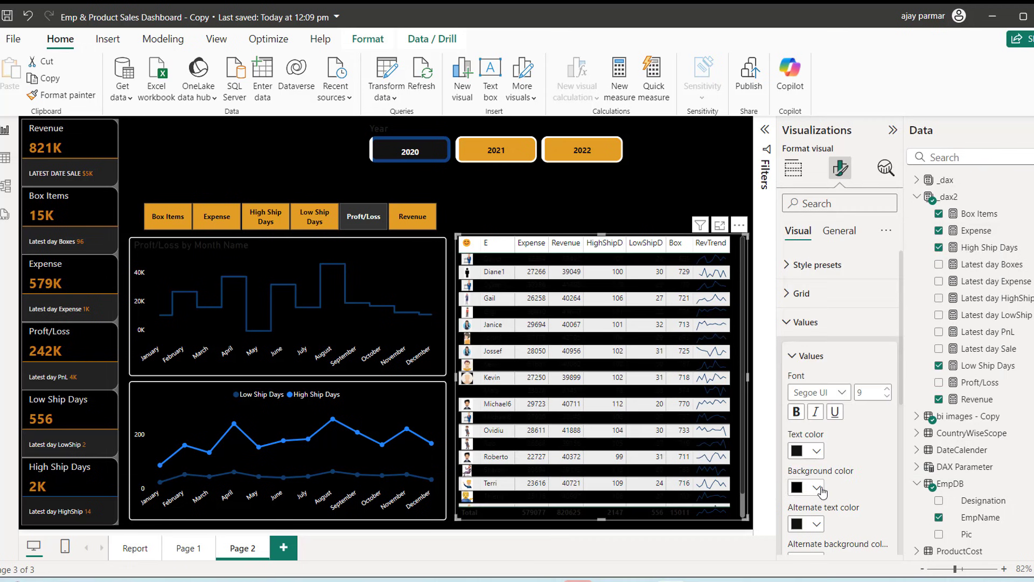
left_click(816, 451)
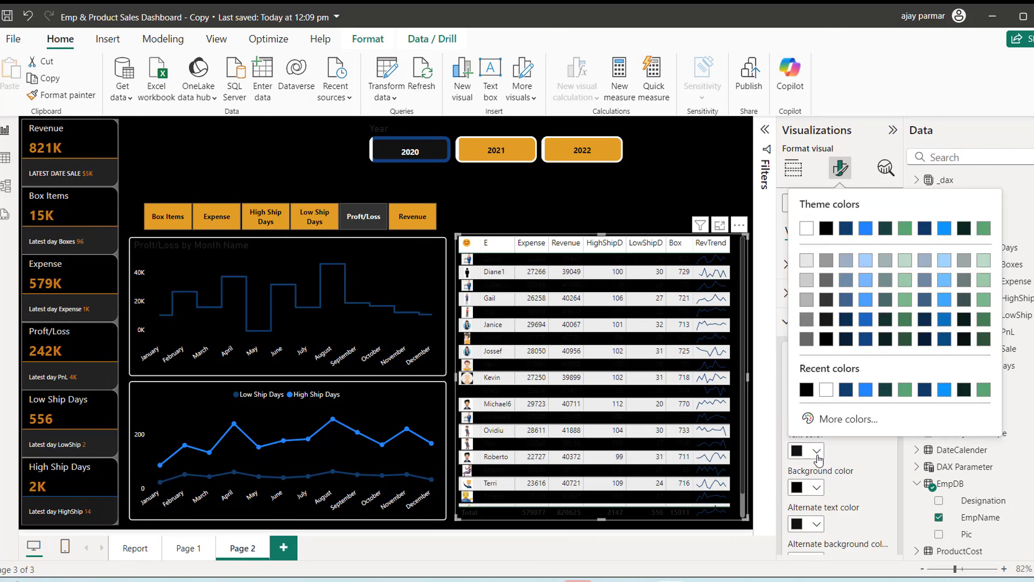
left_click(826, 390)
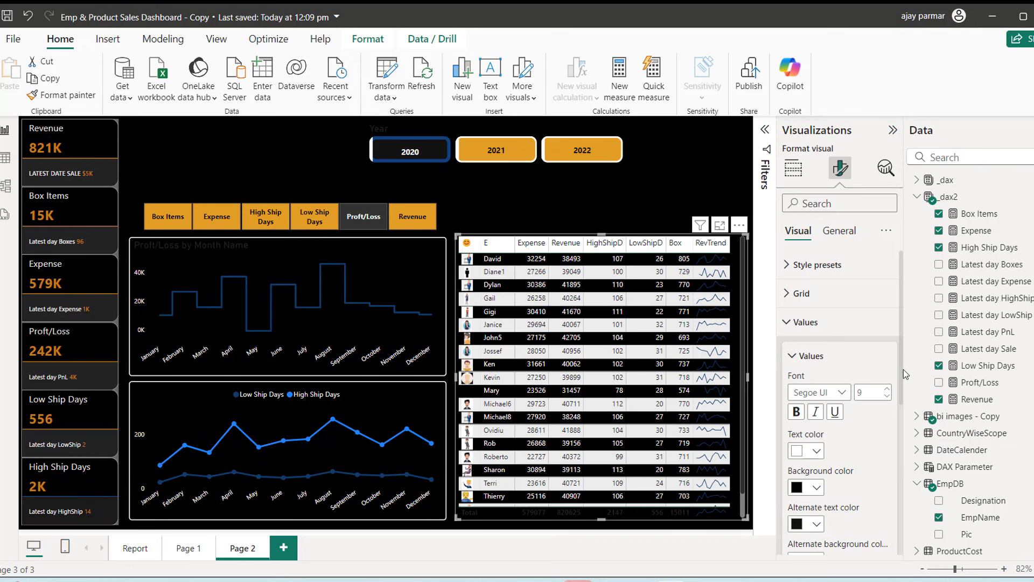
Step: Set the table's alternate row background to black and the alternate text color to white
scroll(902, 403, "down", 3)
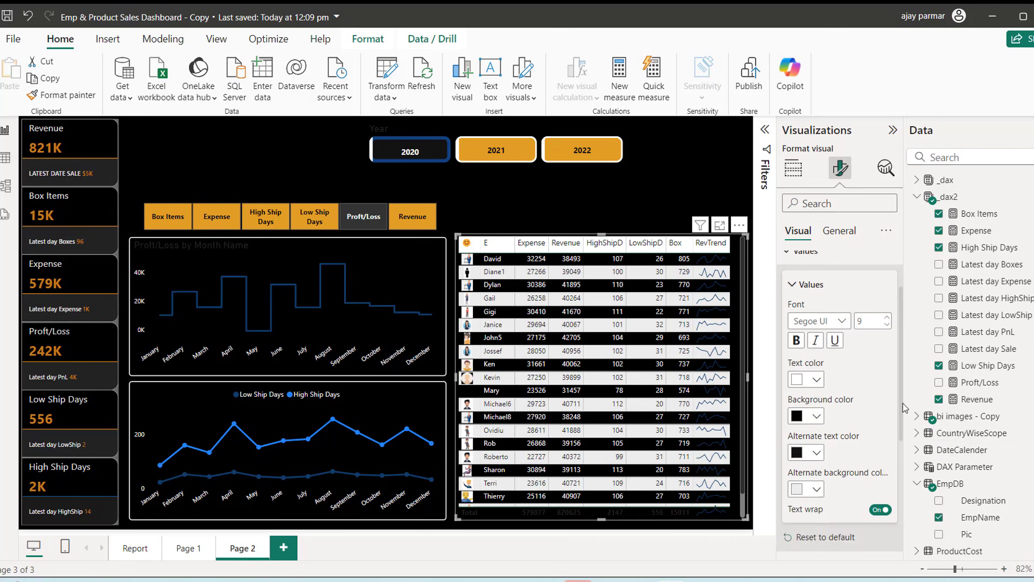
left_click(817, 398)
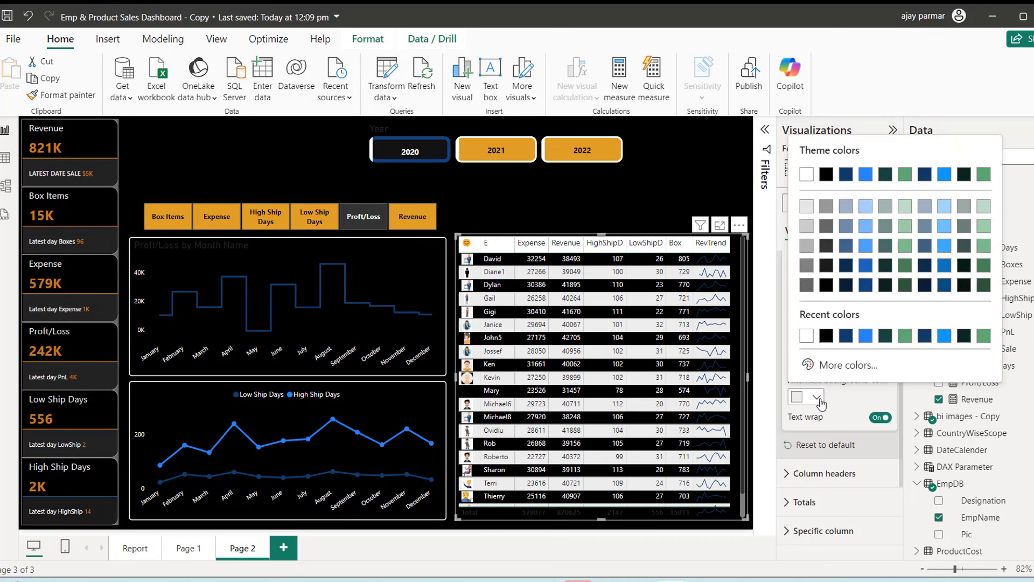
left_click(828, 335)
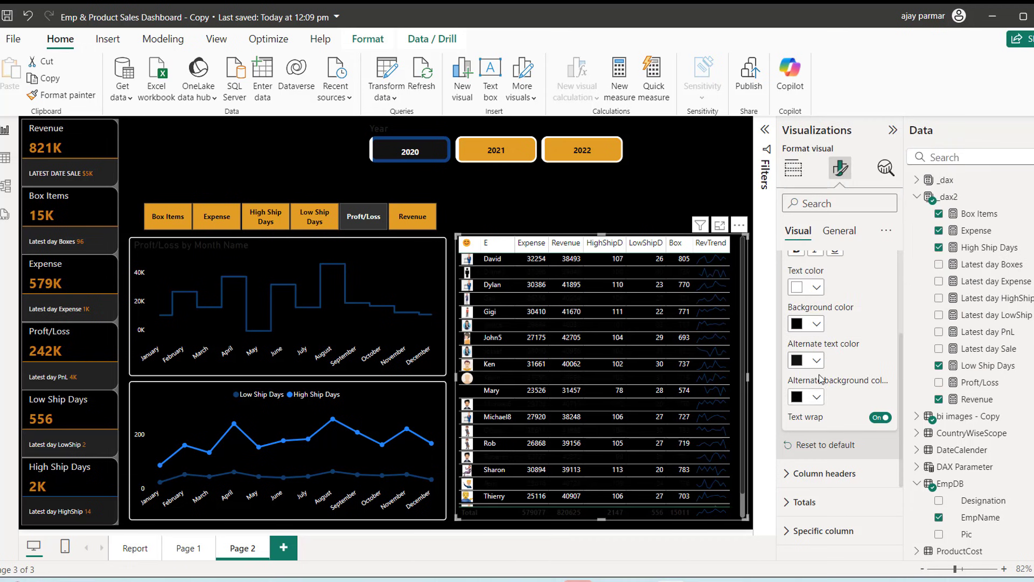
left_click(818, 361)
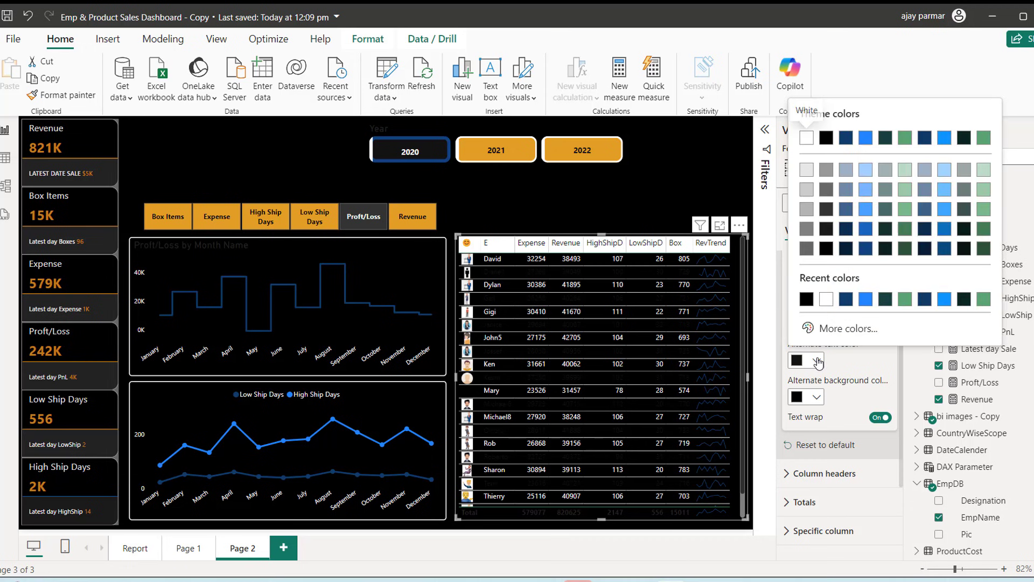
left_click(829, 305)
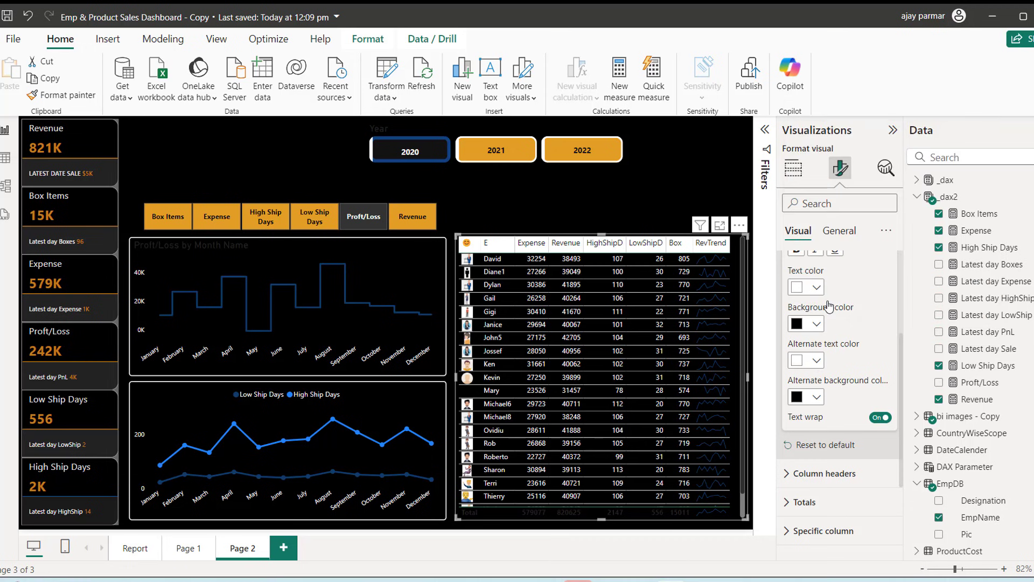
Step: Turn off the totals row in the employee table
left_click(788, 502)
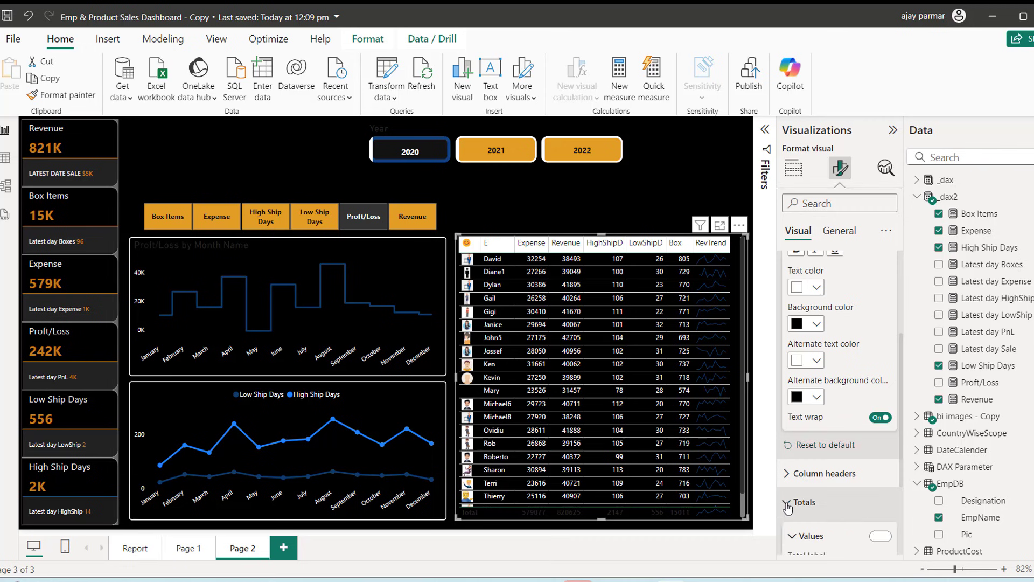
left_click(878, 536)
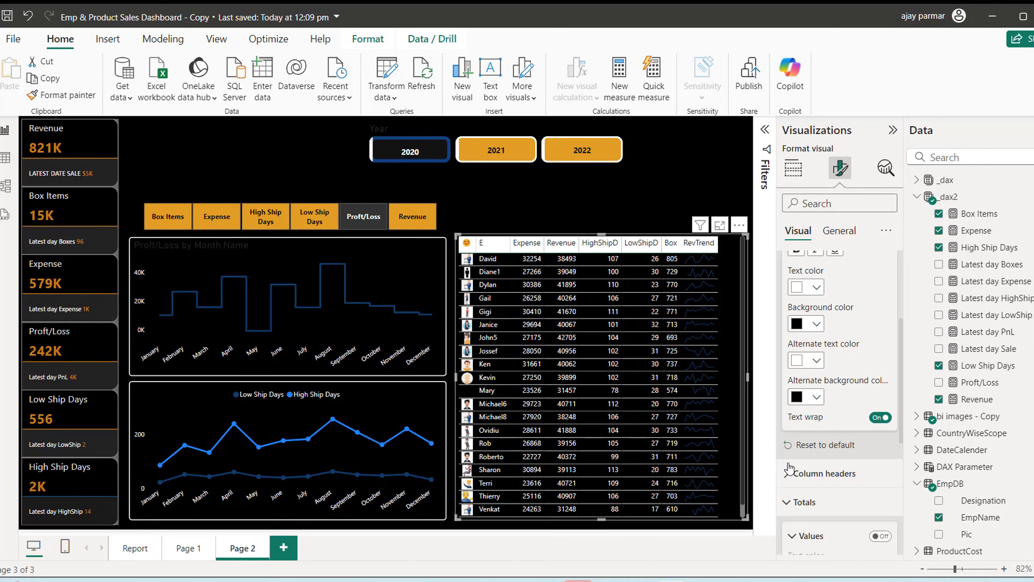
left_click(786, 504)
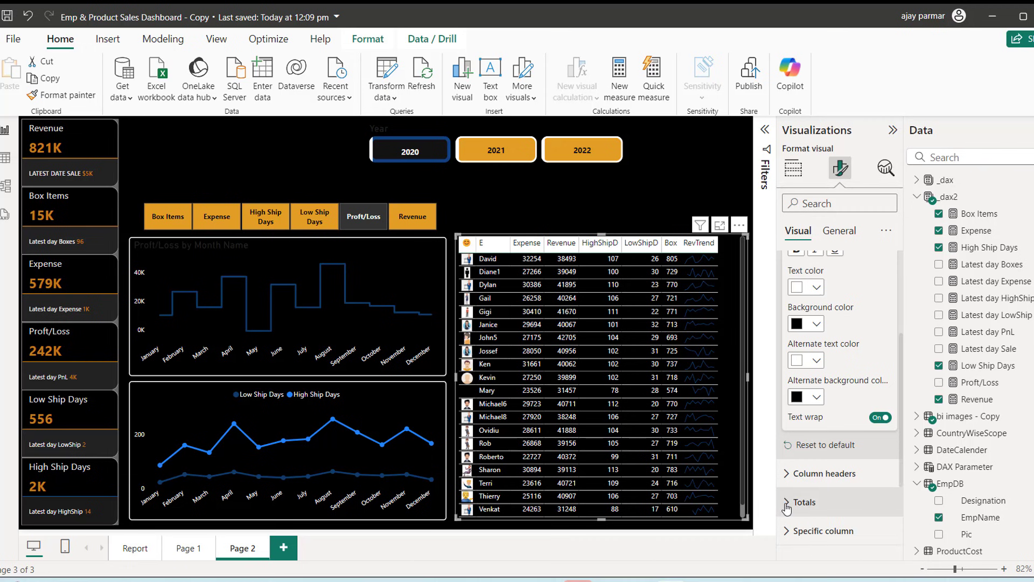
Step: Set the table's column header font size to 9 and the header background to dark gray
left_click(787, 474)
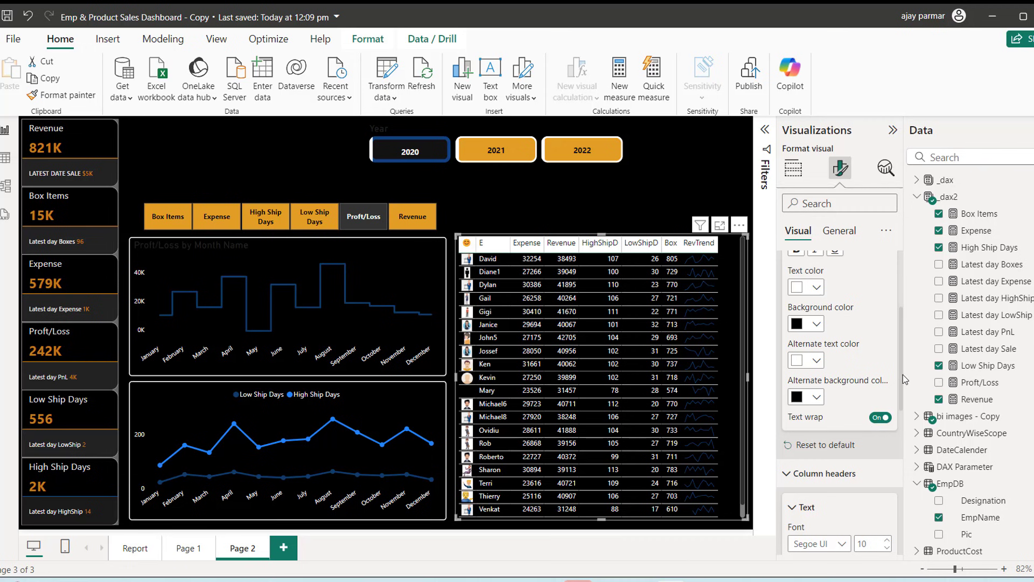
left_click_drag(900, 374, 907, 434)
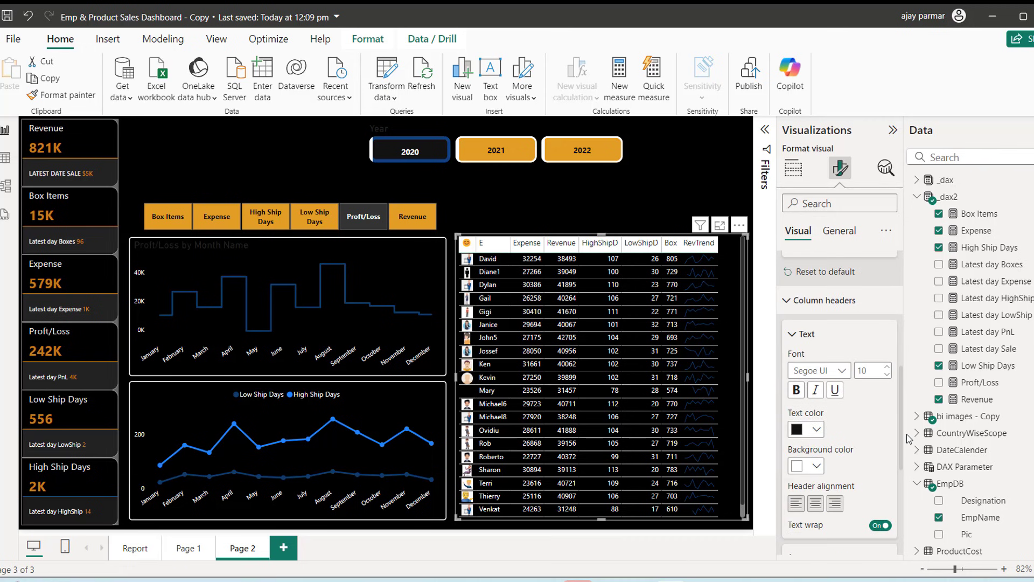
left_click(886, 377)
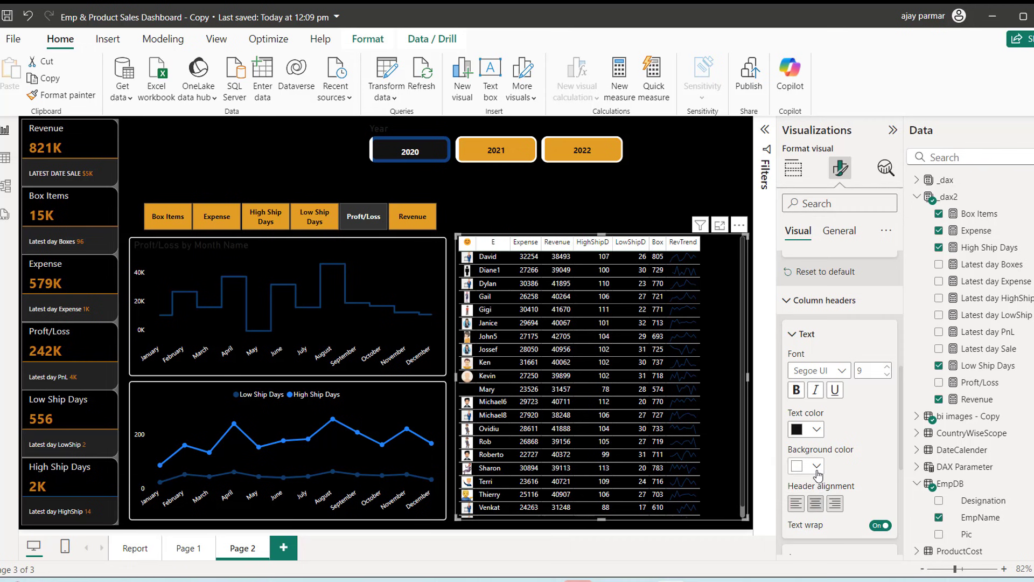
left_click(816, 466)
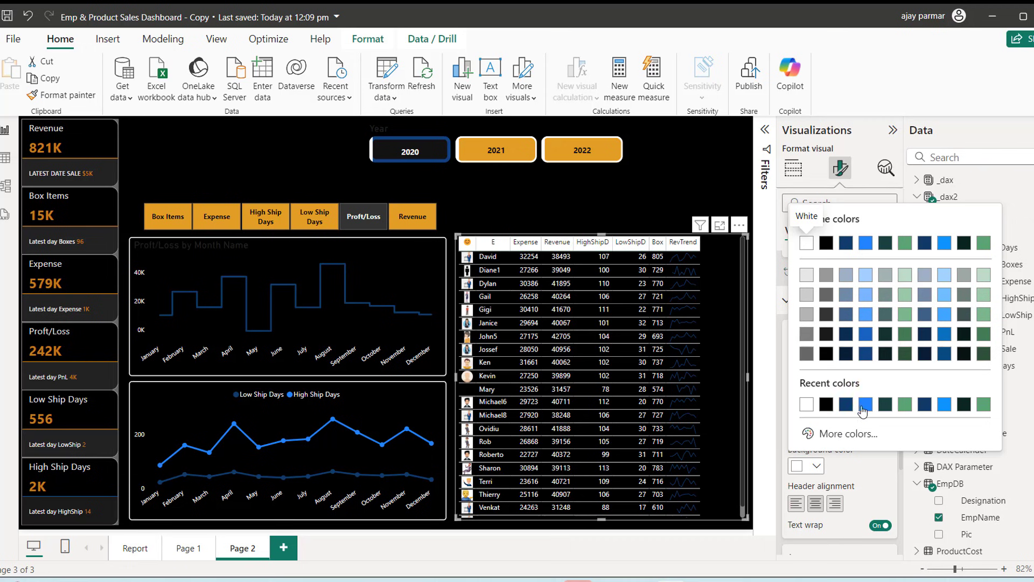
left_click(807, 357)
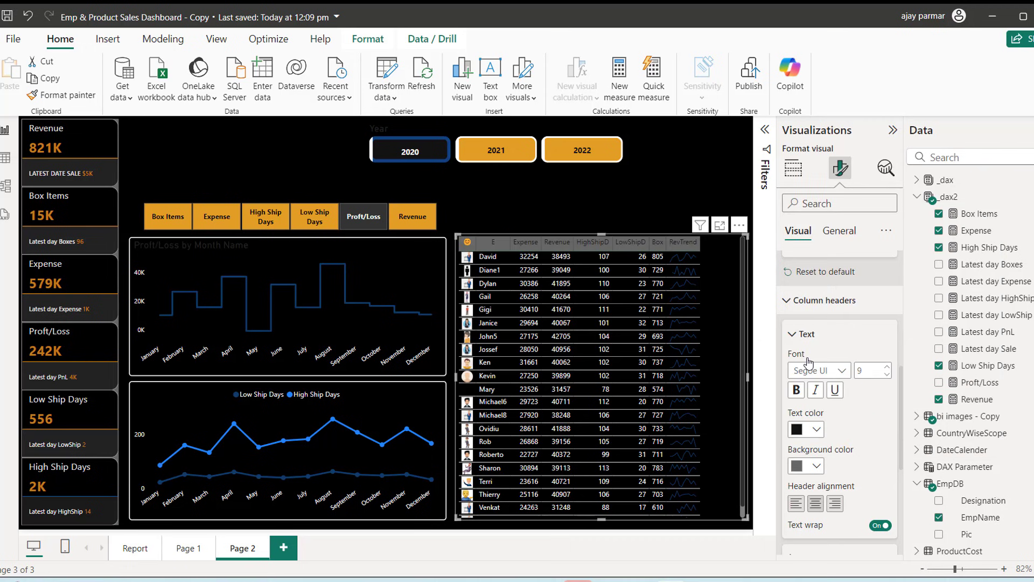
Step: Set the column header text to the custom yellow #EDC617 and its font to Segoe UI Semibold
left_click(815, 431)
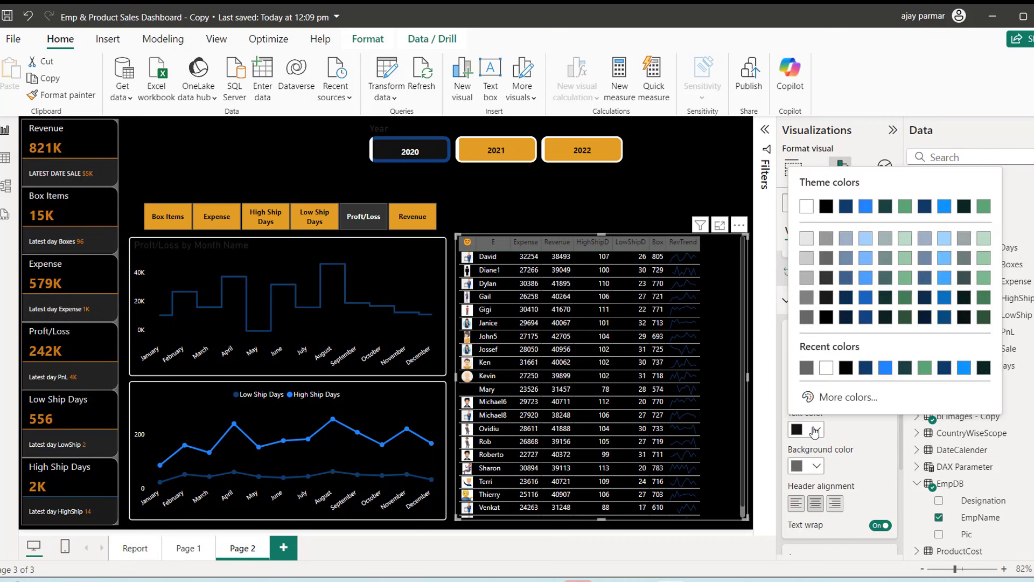
left_click(839, 397)
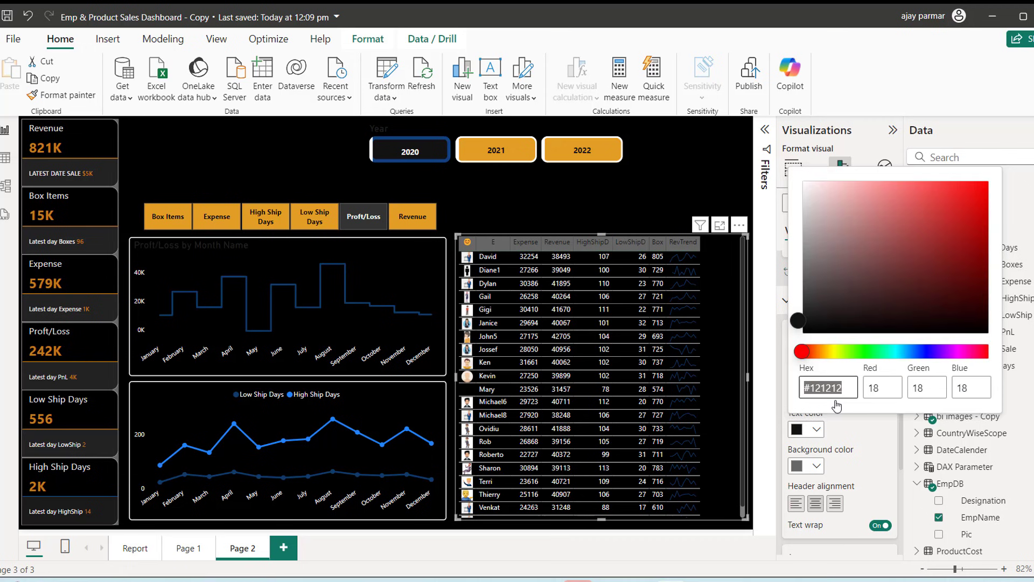
left_click(827, 353)
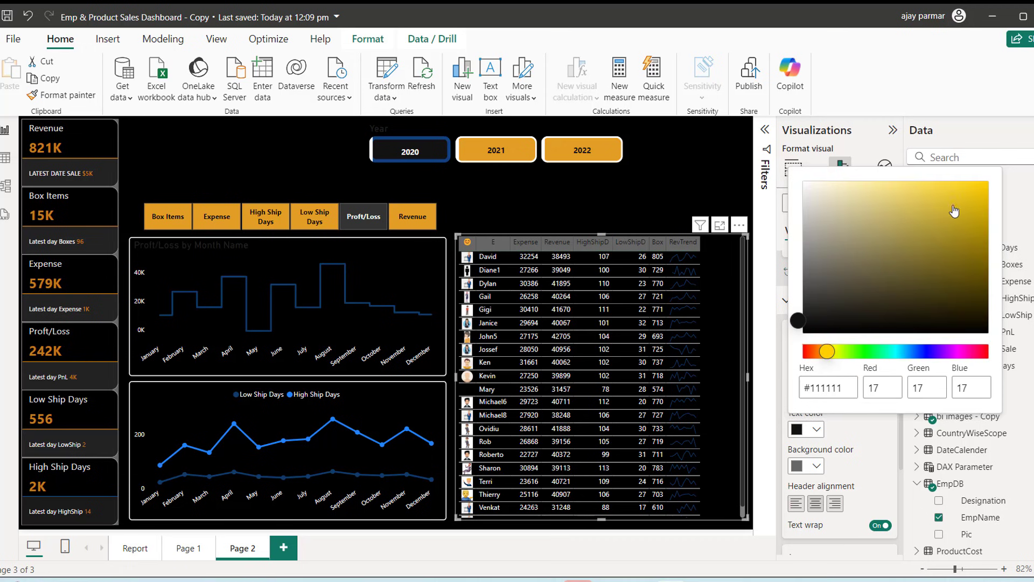
left_click(970, 193)
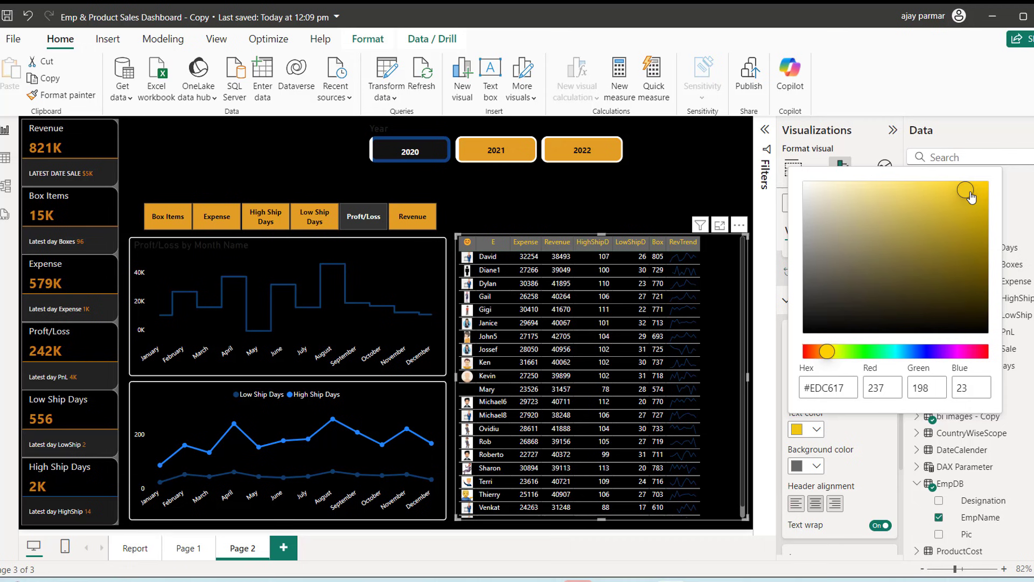
left_click(863, 147)
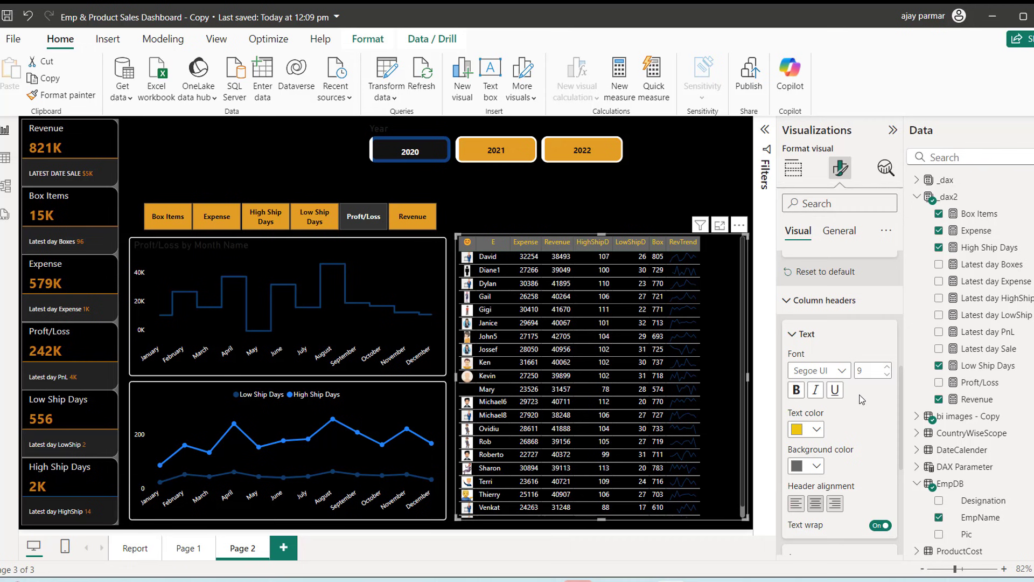
left_click(842, 371)
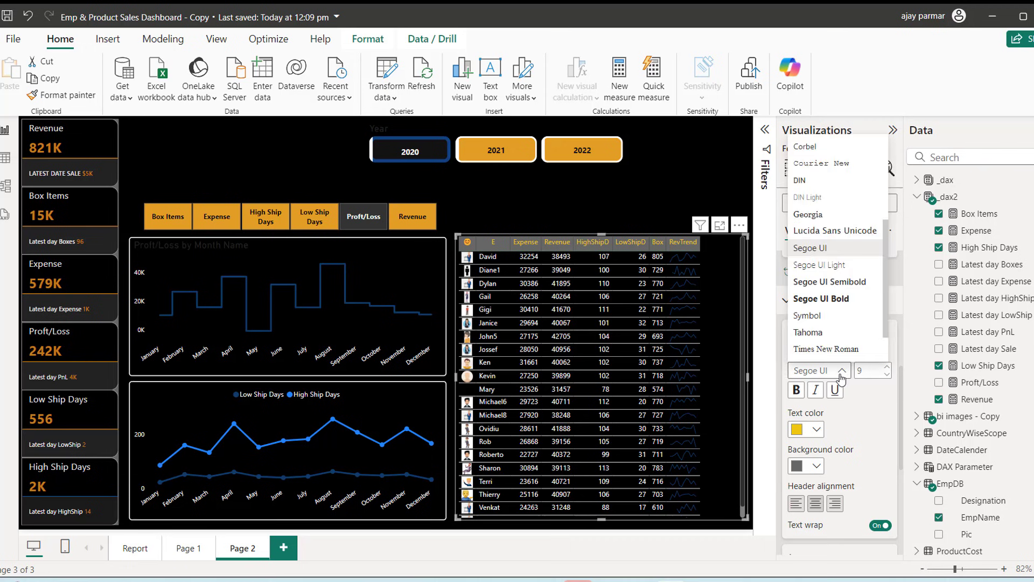
left_click(821, 282)
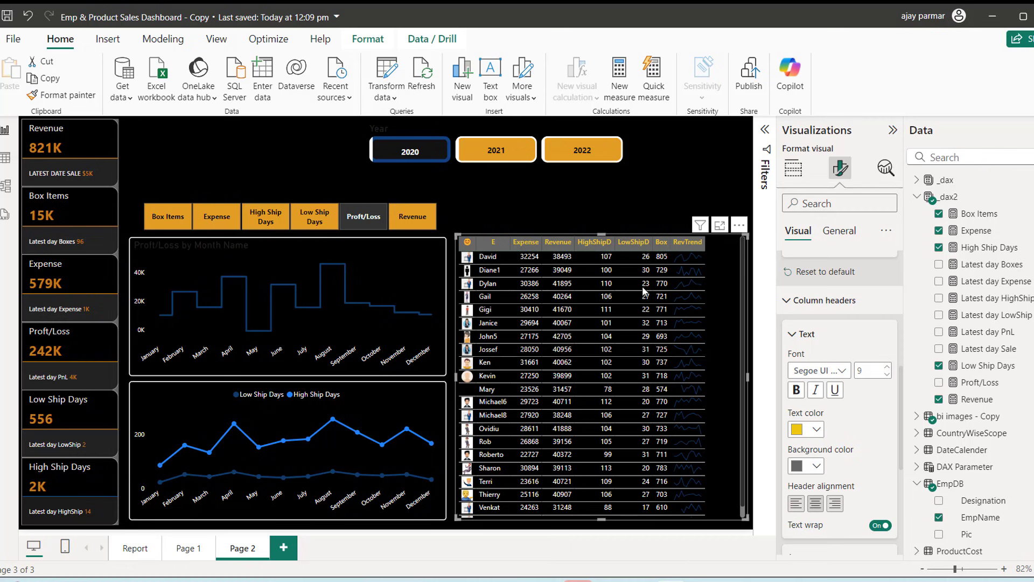
Step: Sort the employee table in ascending order by RevTrend and adjust the Revenue, HighShipD and RevTrend column widths to fill the table frame
left_click(670, 242)
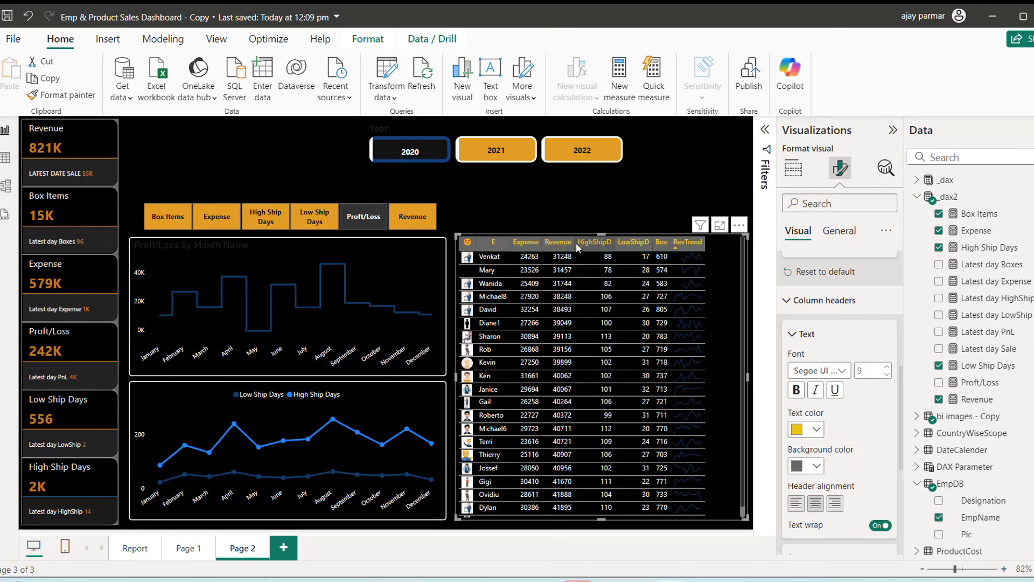
left_click_drag(573, 243, 627, 242)
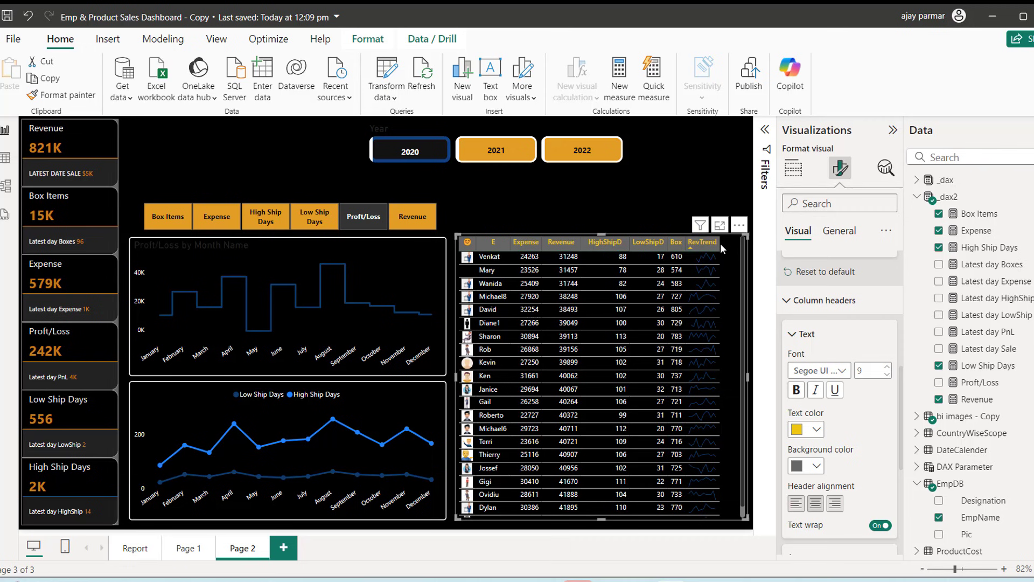
left_click_drag(716, 242, 741, 242)
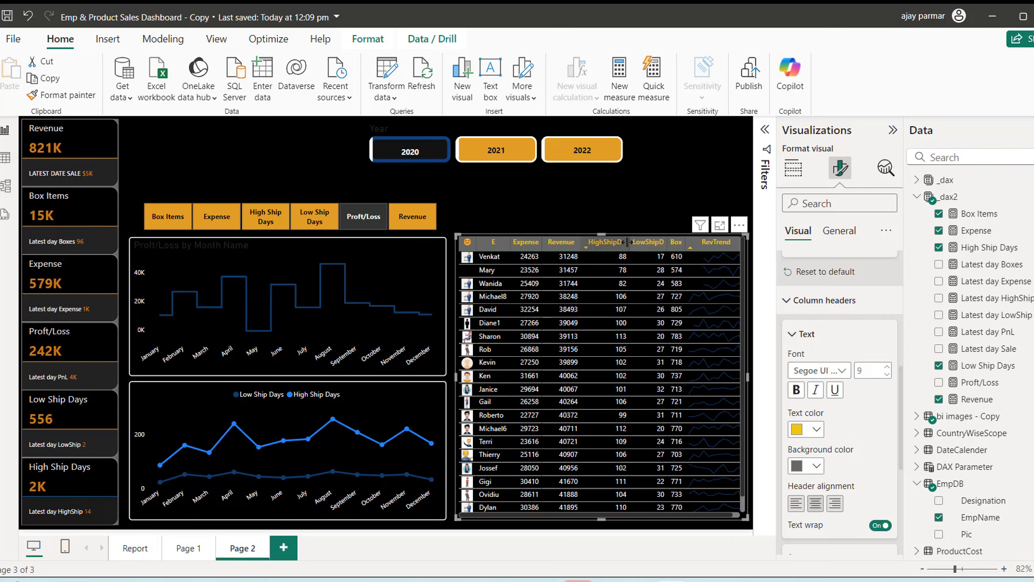
left_click_drag(626, 242, 618, 244)
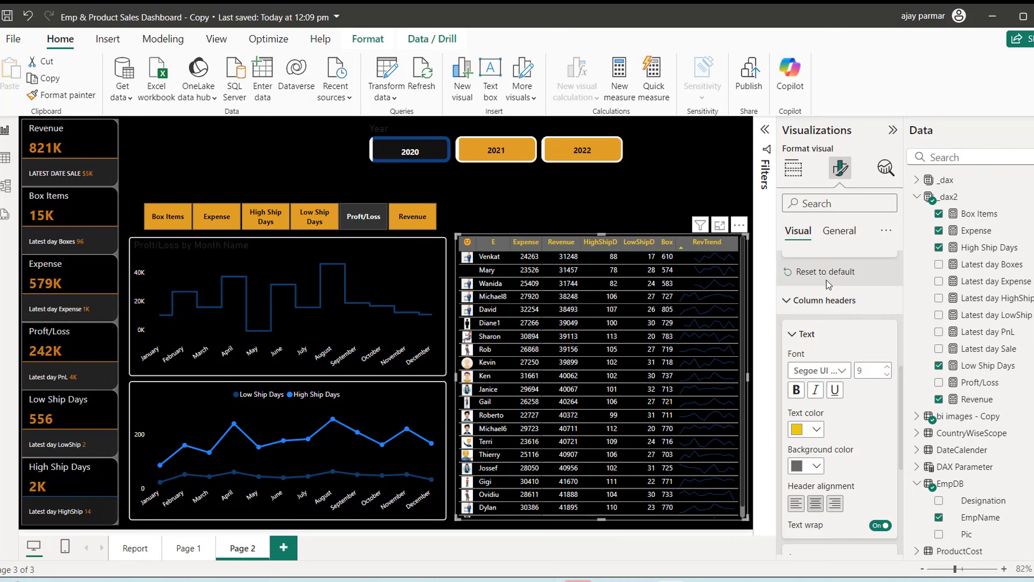
Step: Set the RevTrend sparkline's data color to the recent custom yellow and its line width to 3
left_click(786, 303)
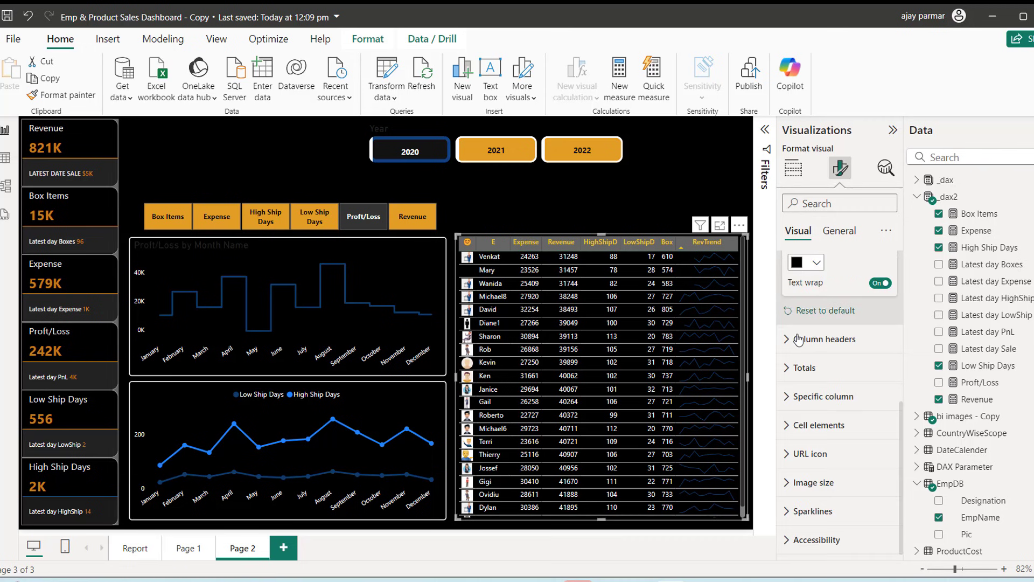
left_click(789, 513)
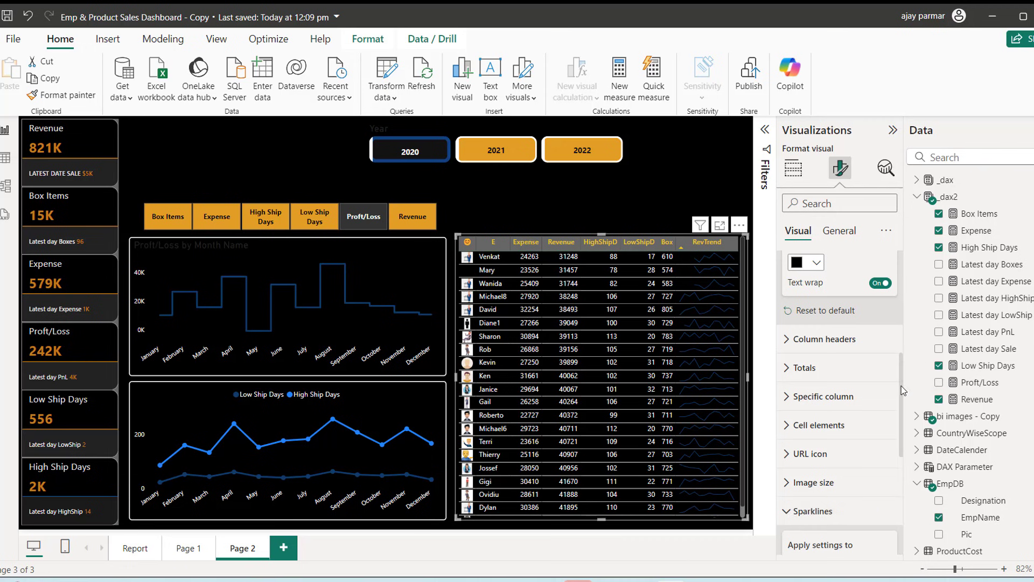
left_click_drag(901, 390, 902, 490)
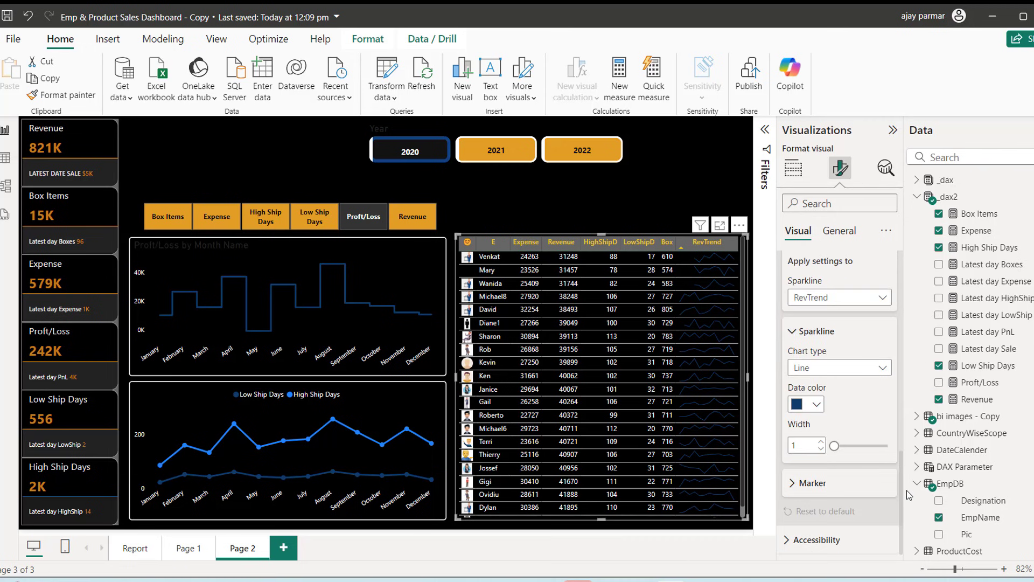
left_click(817, 404)
left_click(808, 343)
left_click(821, 442)
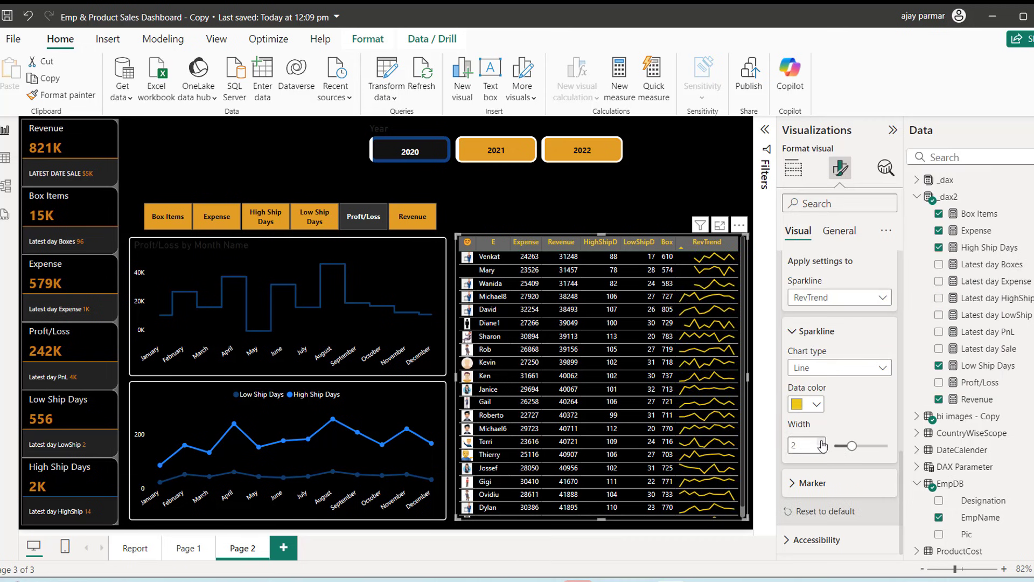
left_click(821, 442)
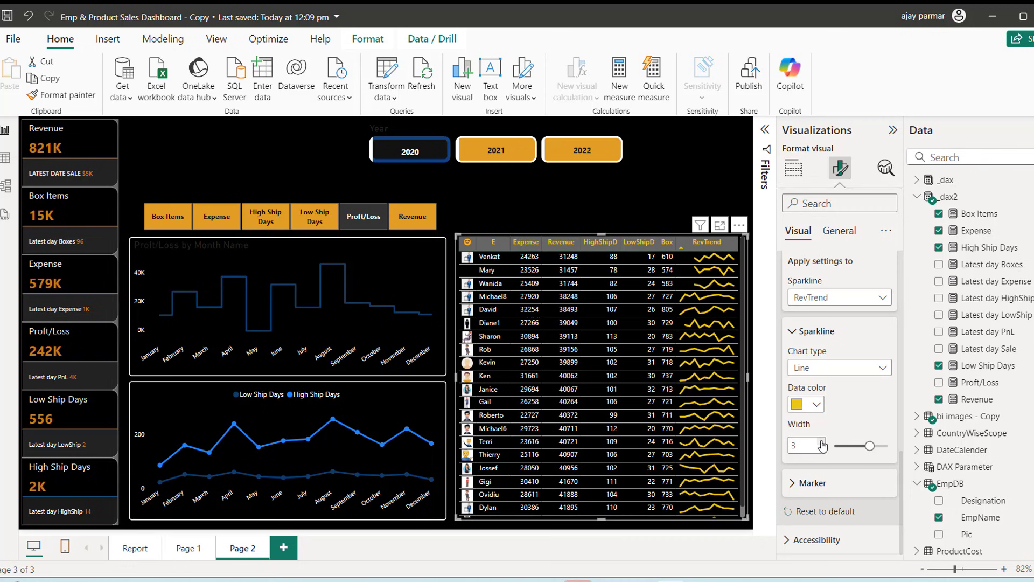
Step: Show markers at the highest point of the RevTrend sparklines, coloured white with size 4
left_click(792, 485)
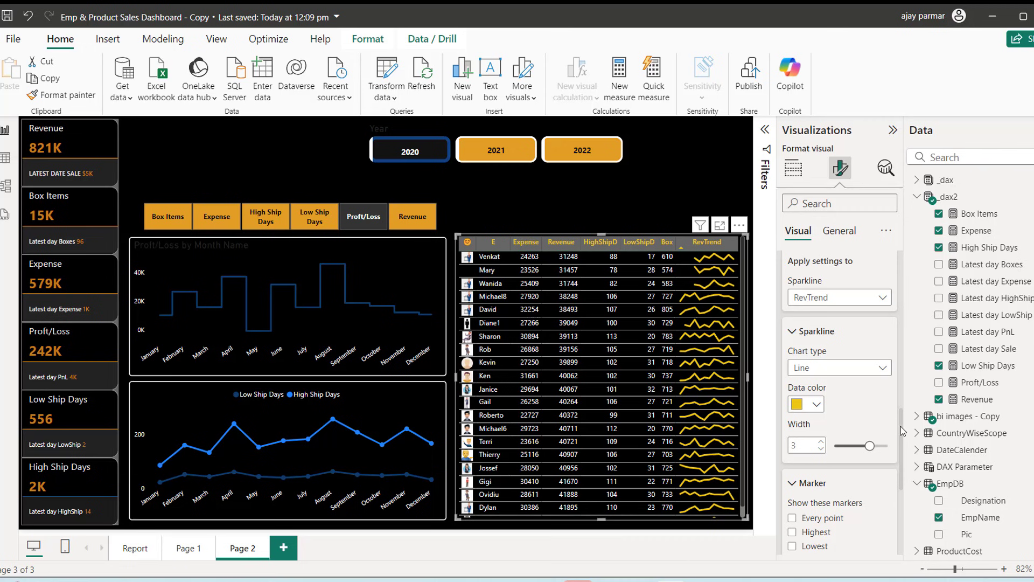
scroll(903, 431, "down", 4)
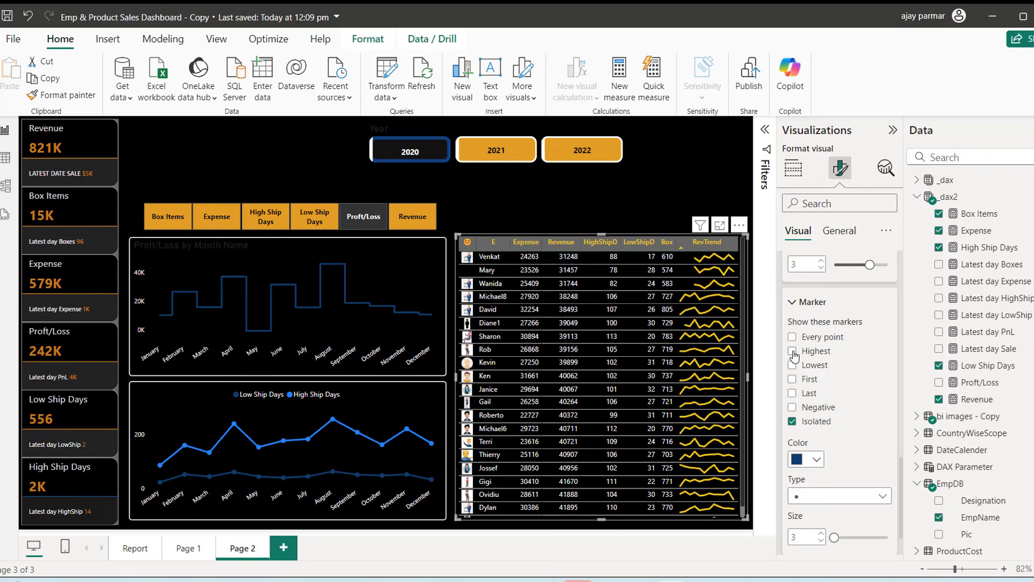
left_click(792, 351)
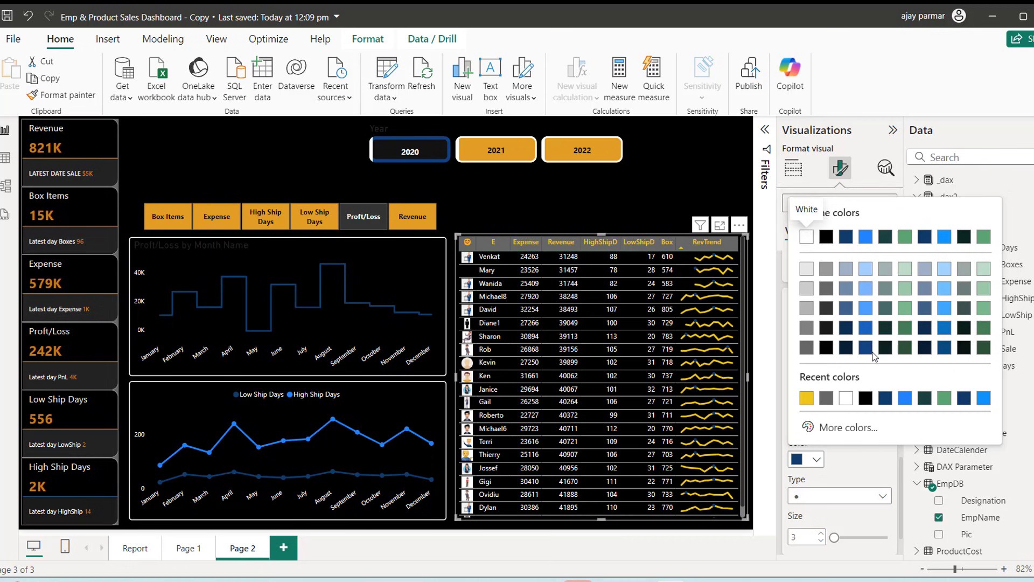
left_click(846, 399)
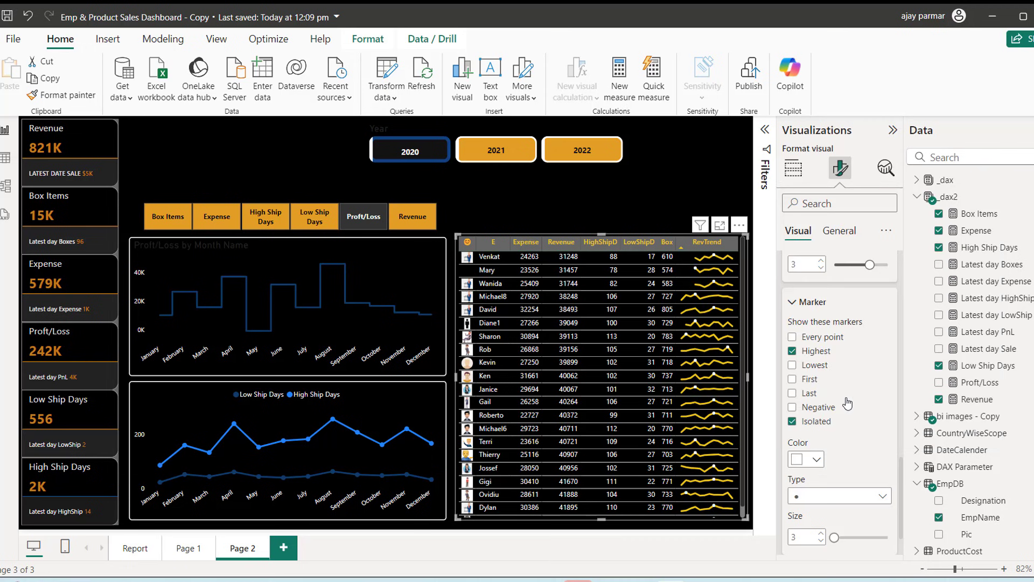
left_click(822, 533)
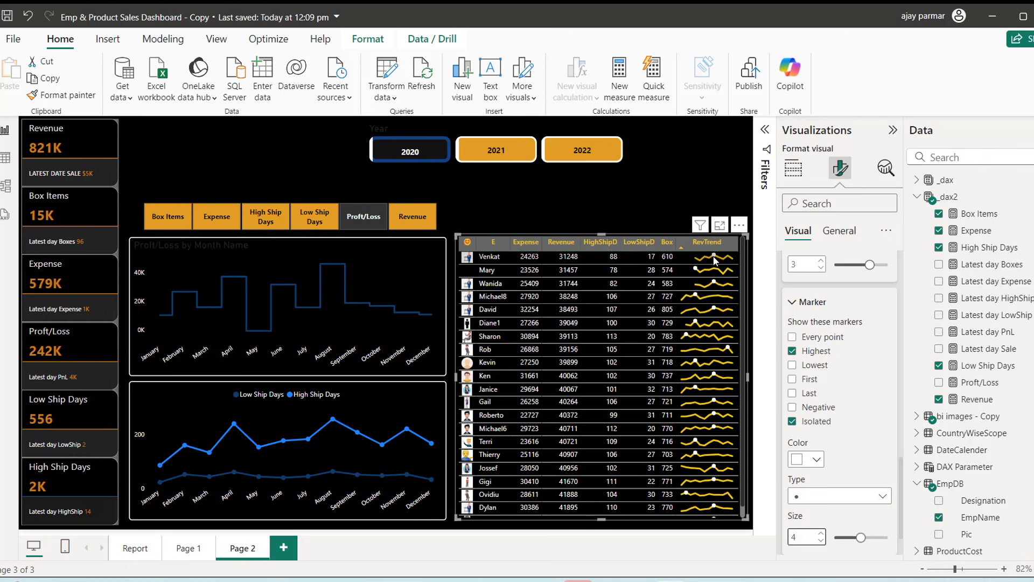
Step: Move the Year slicer slightly up and to the left so it sits near the page's top edge
left_click(557, 223)
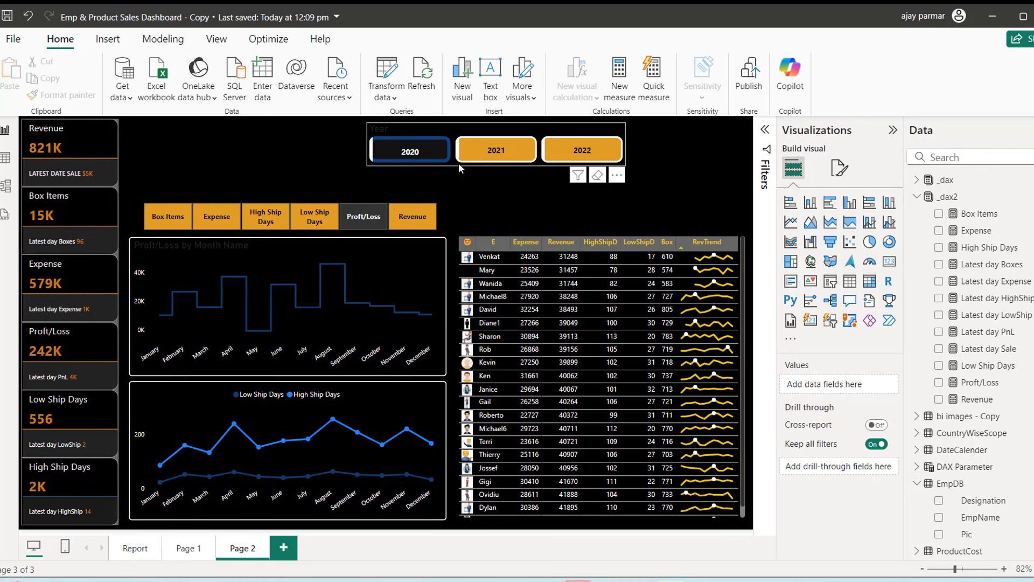
left_click_drag(457, 164, 425, 160)
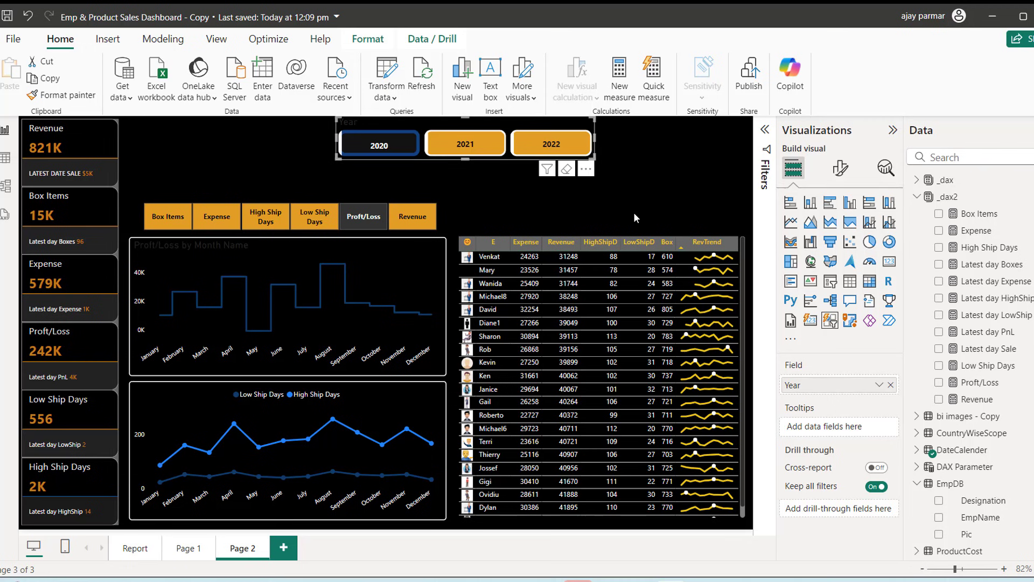
left_click(574, 205)
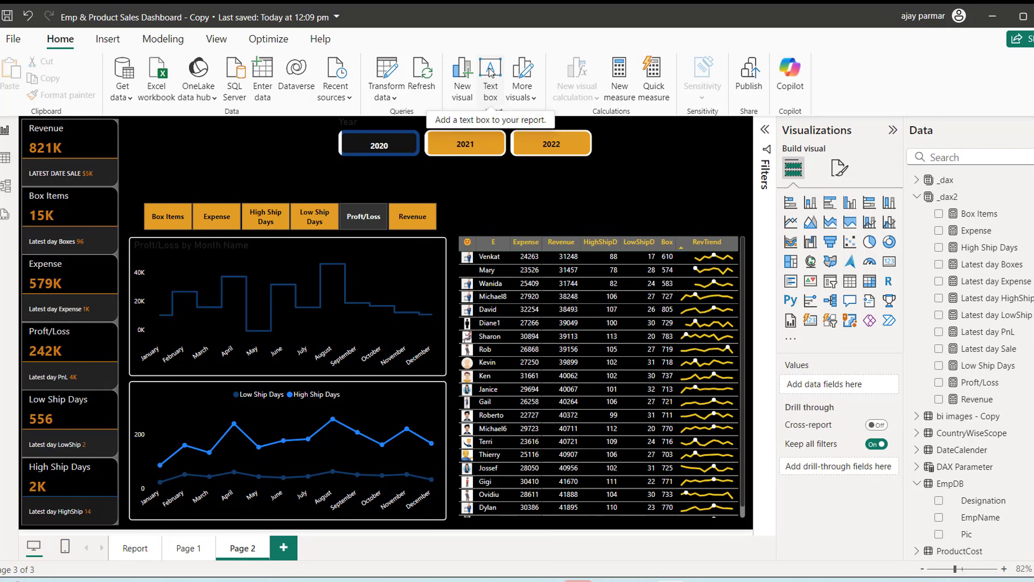
Step: Insert a rectangle shape and shrink it to a short, narrow bar just above the right end of the employee table
left_click(107, 38)
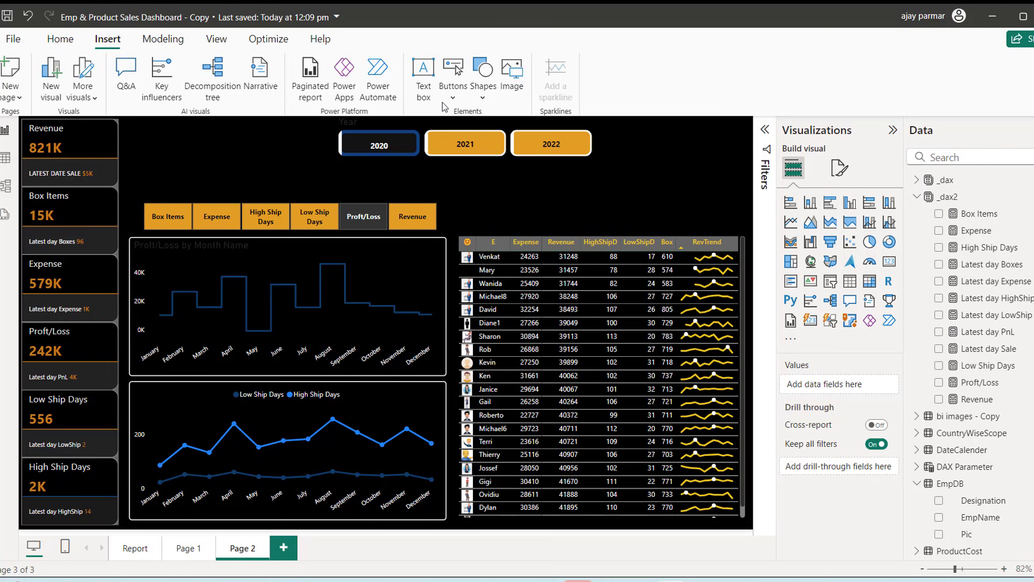
left_click(483, 98)
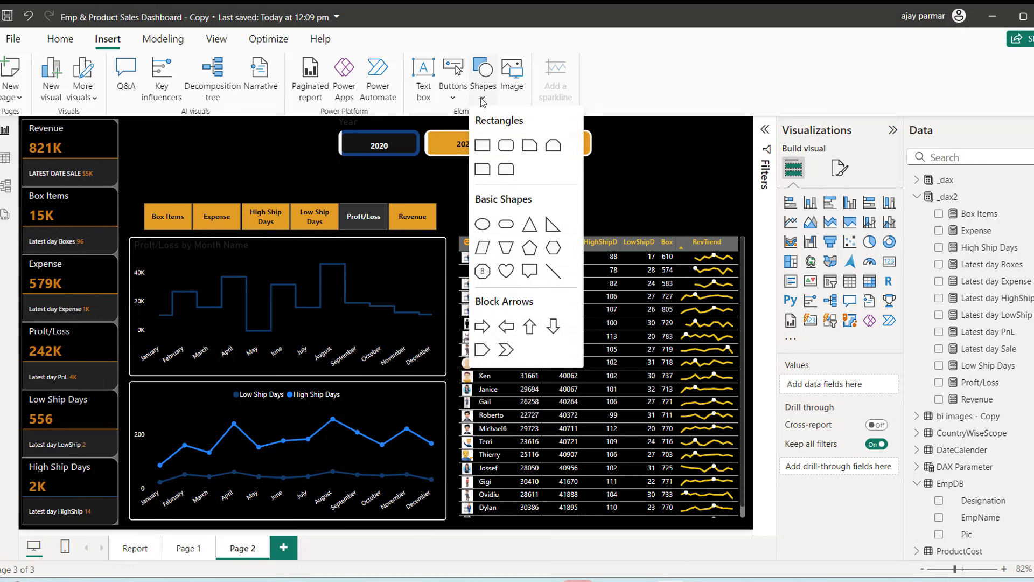
left_click(482, 145)
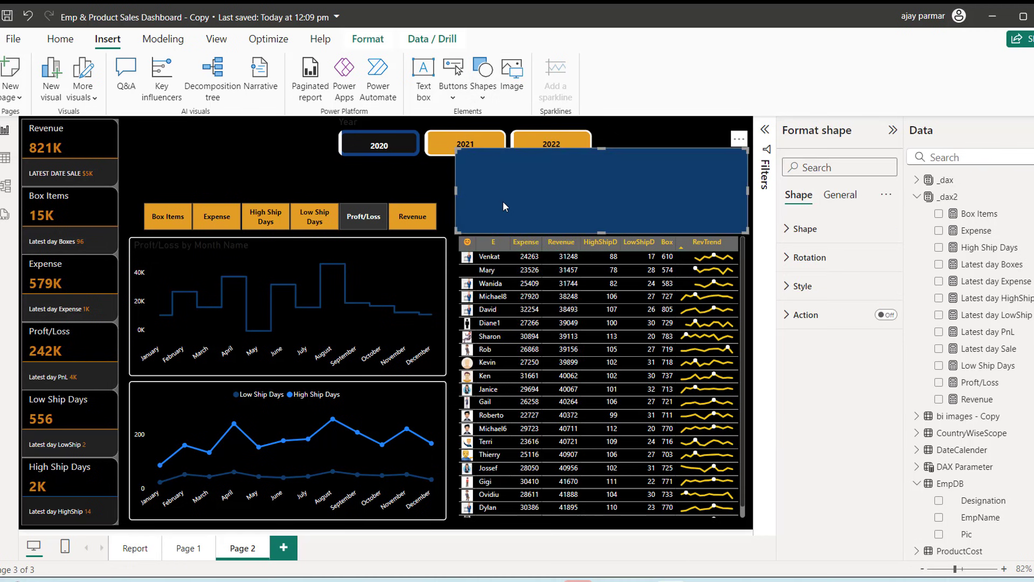
left_click_drag(601, 231, 591, 171)
left_click_drag(657, 154, 662, 220)
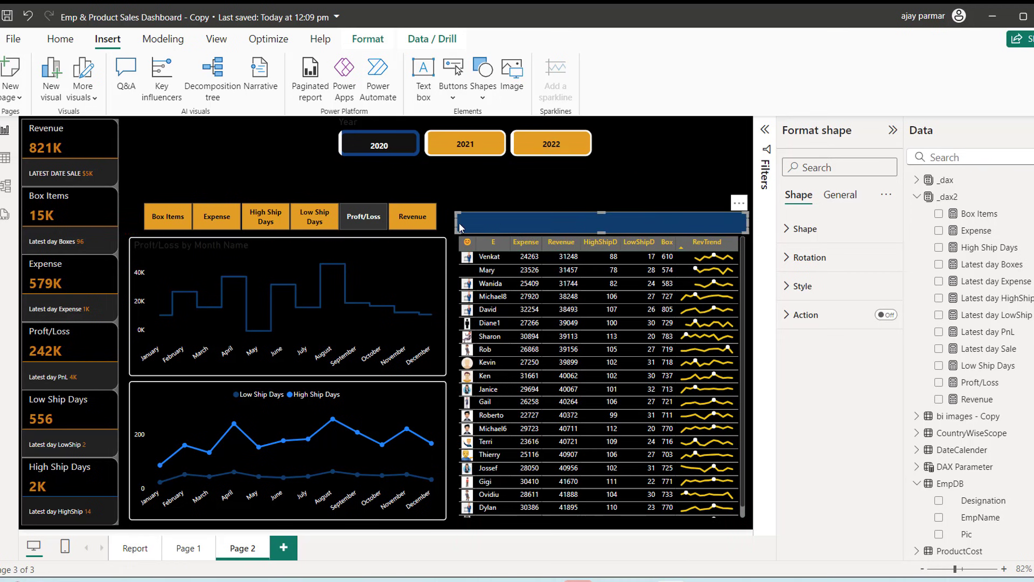
left_click_drag(458, 221, 658, 218)
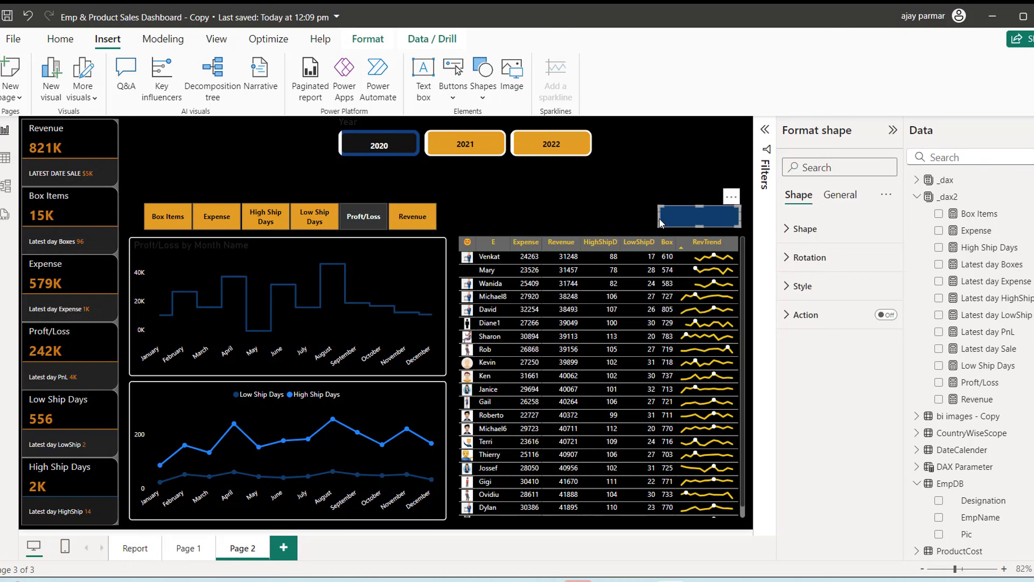
left_click(606, 213)
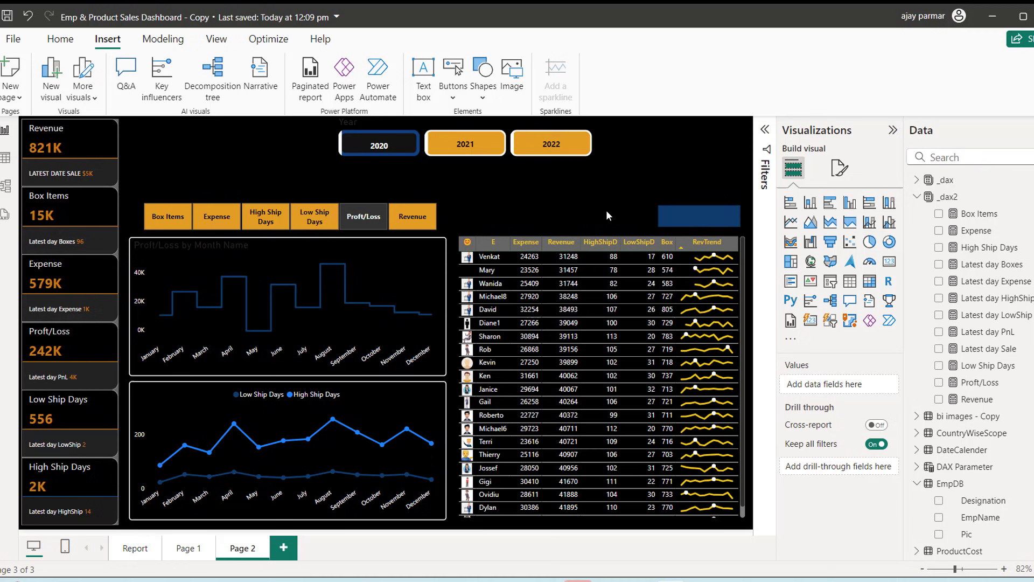
Step: Insert an oval shape, shrink it to a small circle and place it over the left end of the blue bar
left_click(484, 101)
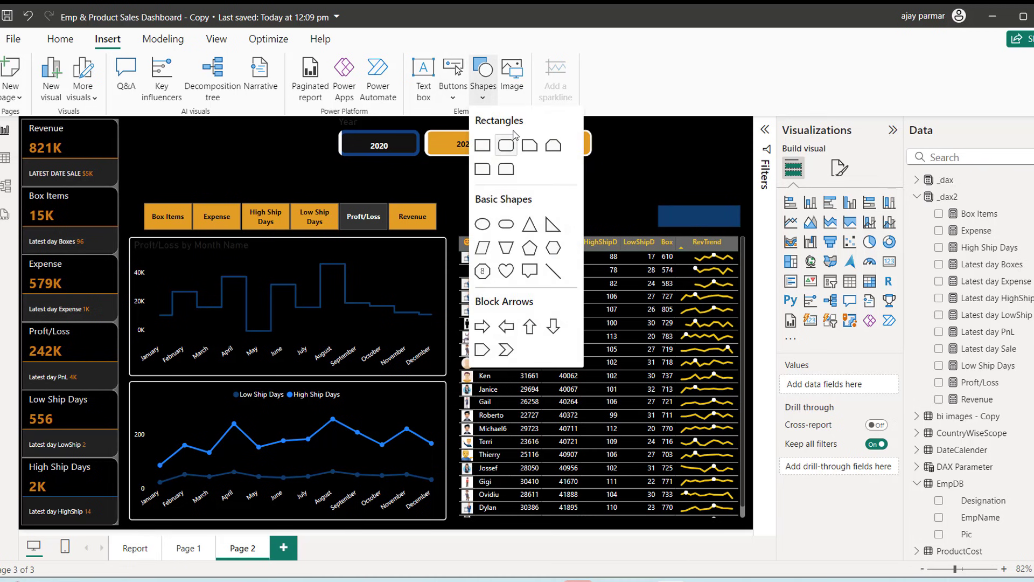
left_click(484, 226)
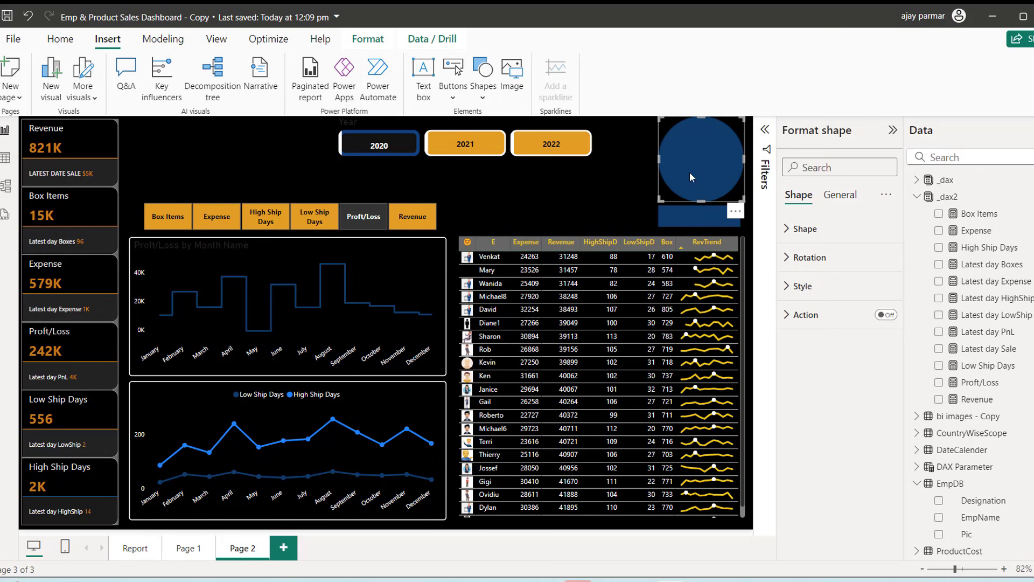
left_click_drag(731, 144, 669, 217)
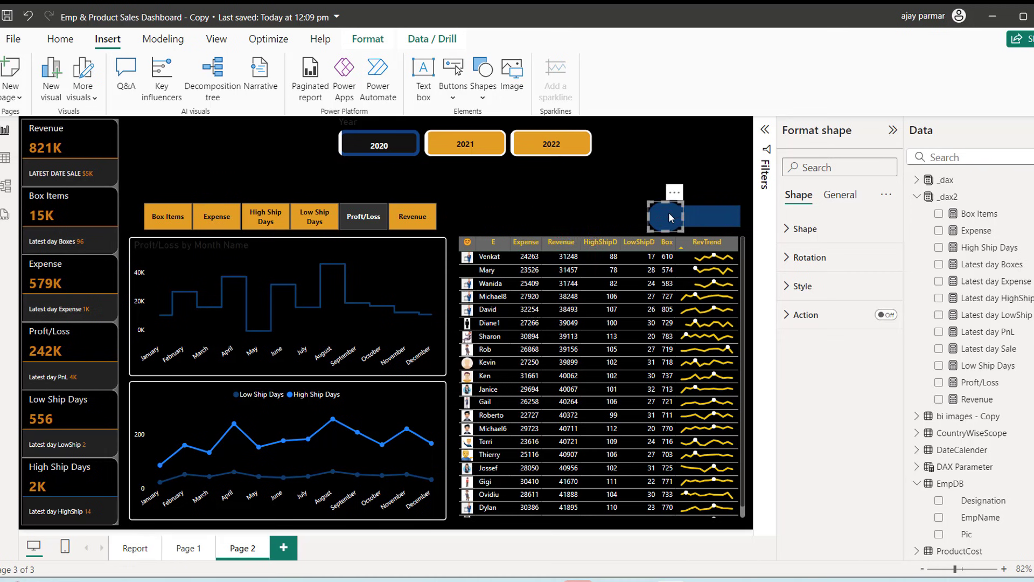
Step: Fill the small circle with the recent custom yellow and give it a white border 2 px wide
left_click(786, 229)
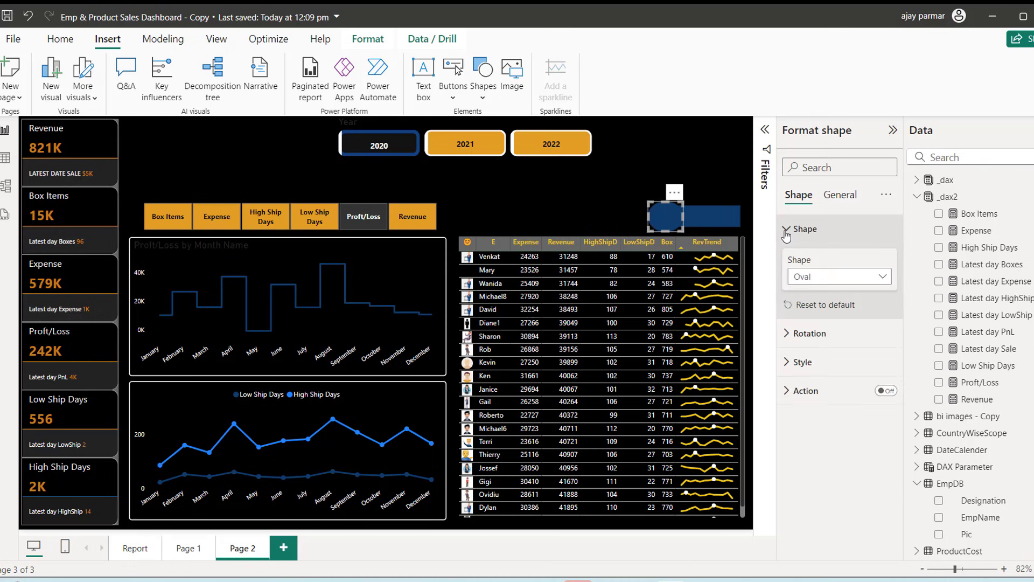
left_click(787, 364)
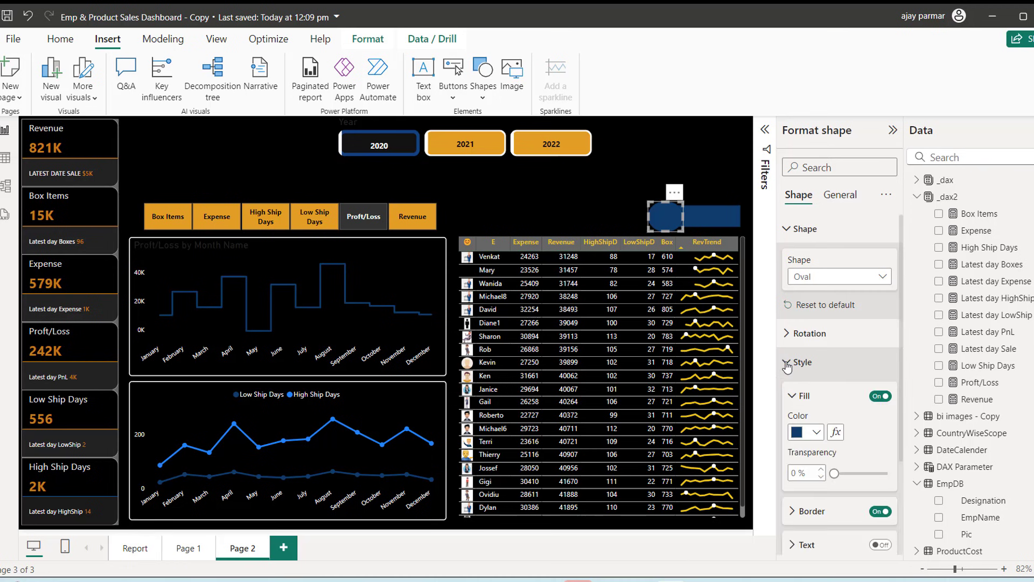
left_click(816, 432)
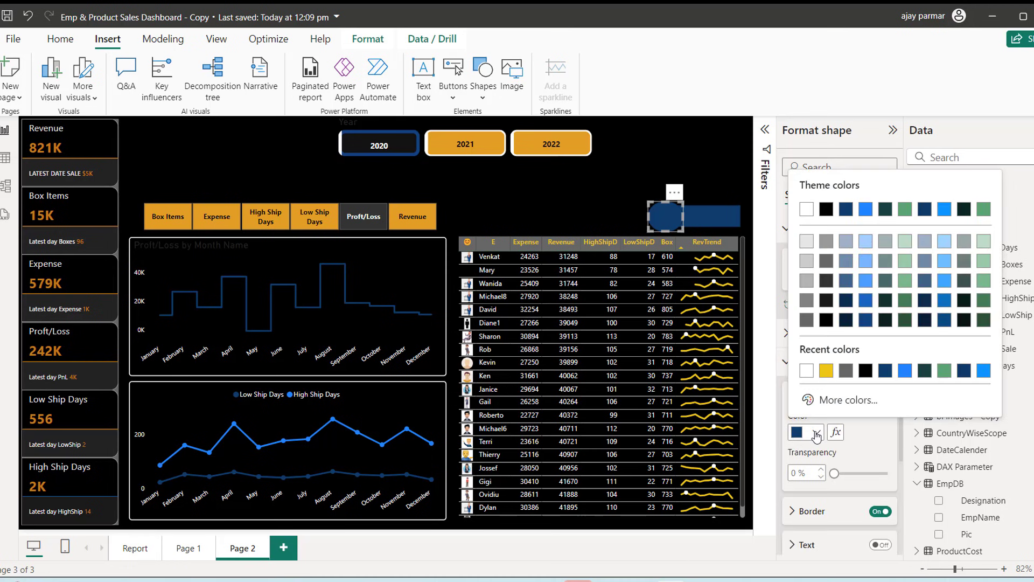
left_click(827, 372)
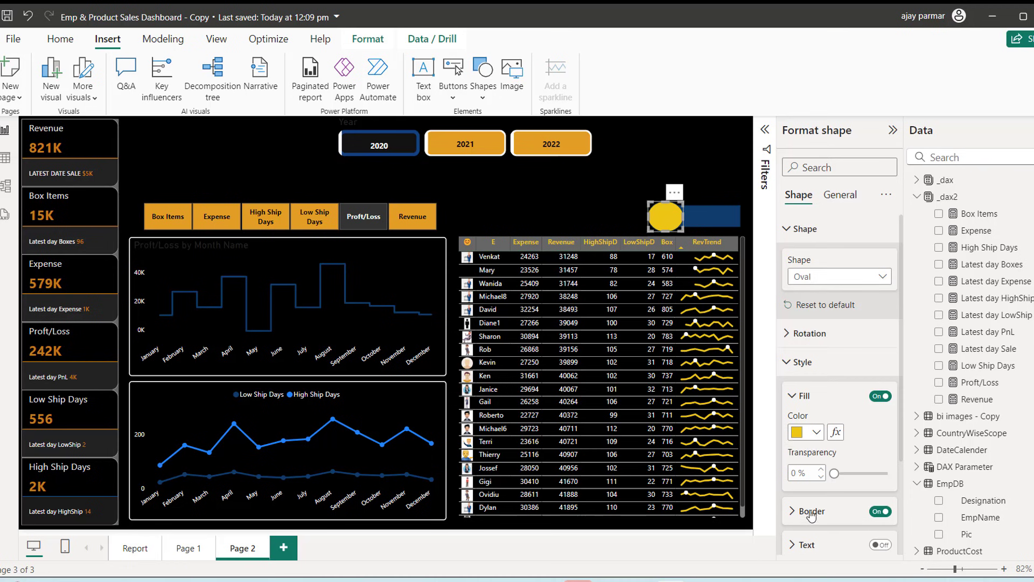
left_click(792, 512)
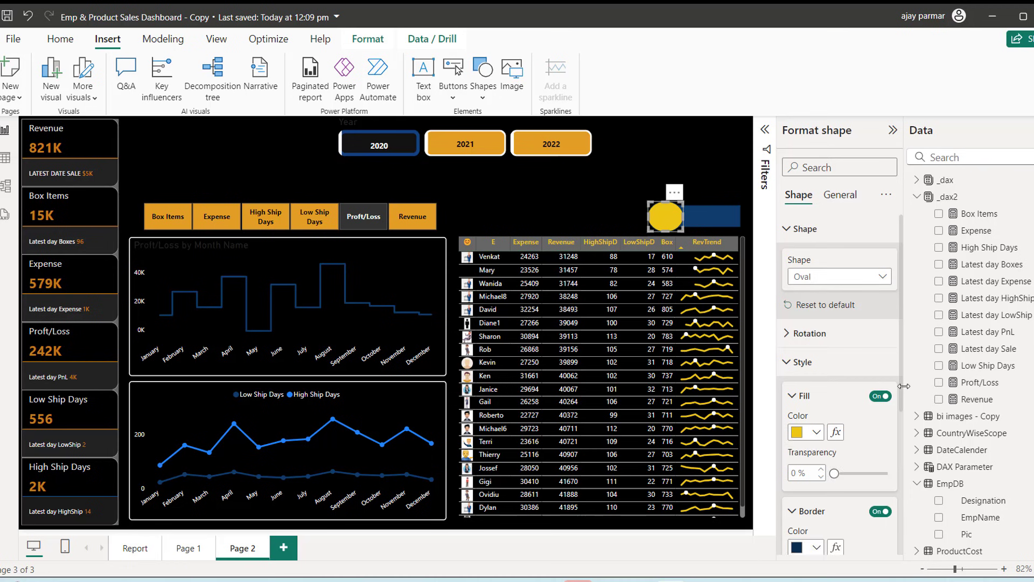
left_click_drag(904, 390, 904, 449)
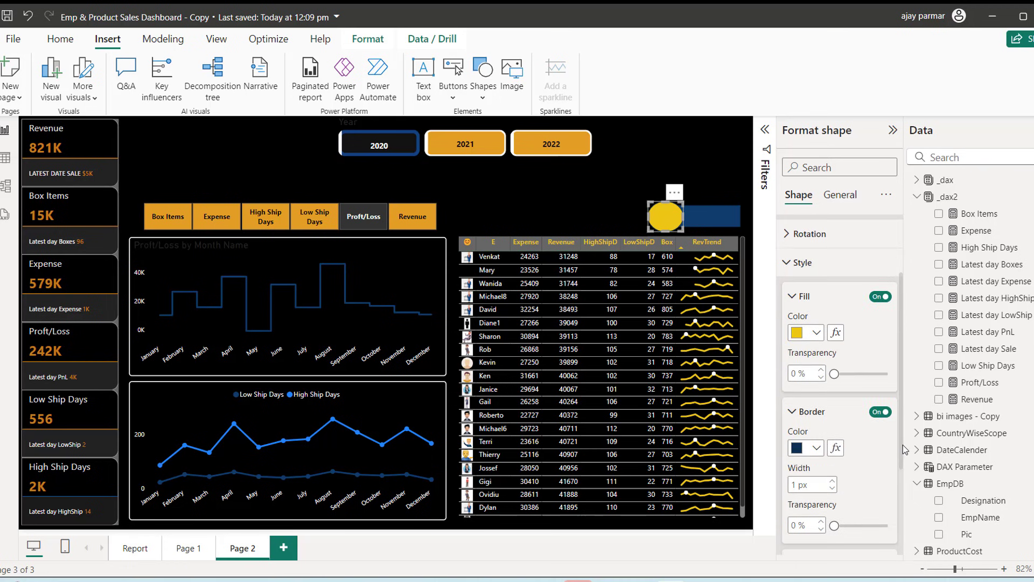
left_click(816, 448)
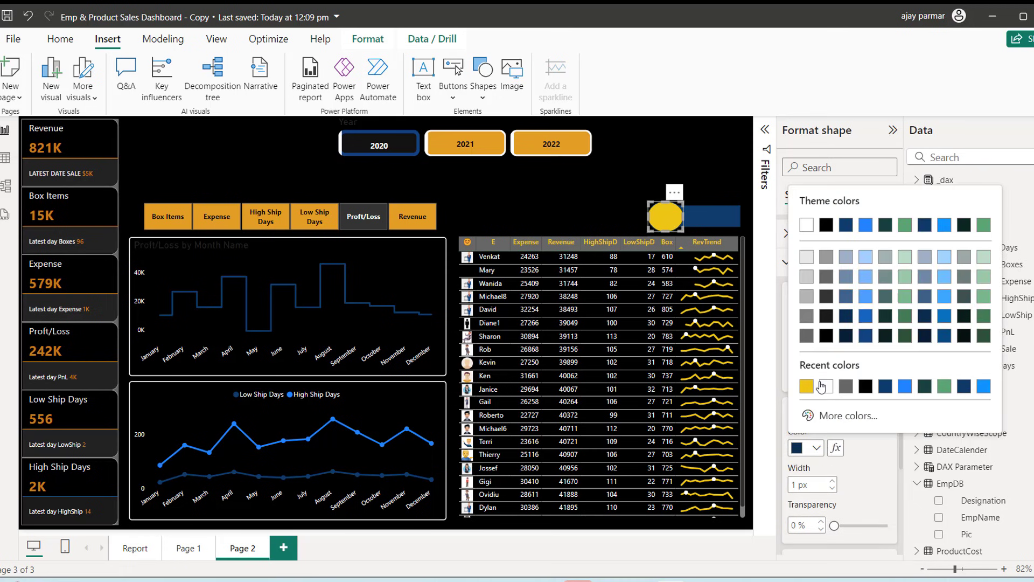
left_click(807, 225)
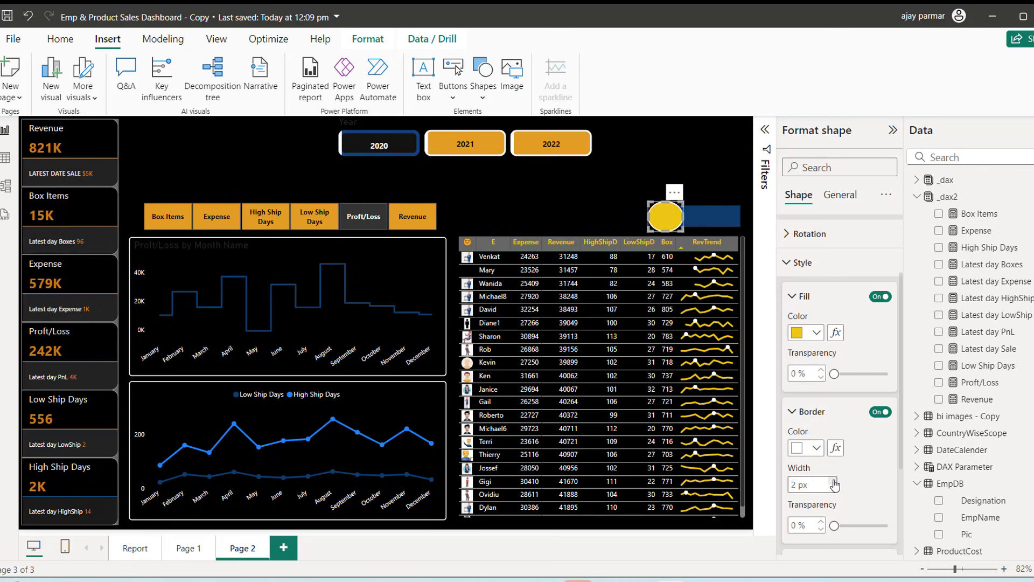
left_click(791, 263)
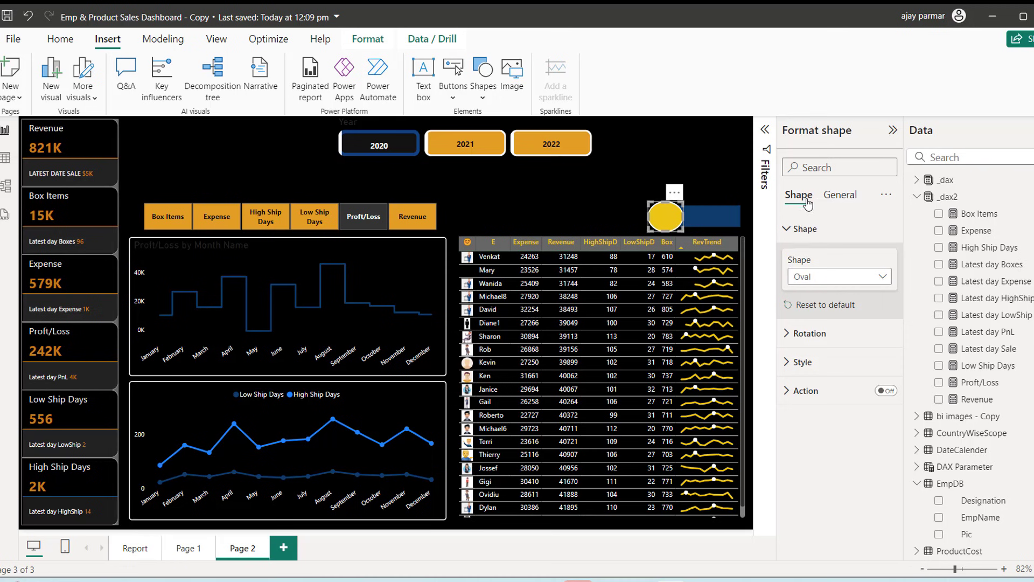
left_click(840, 195)
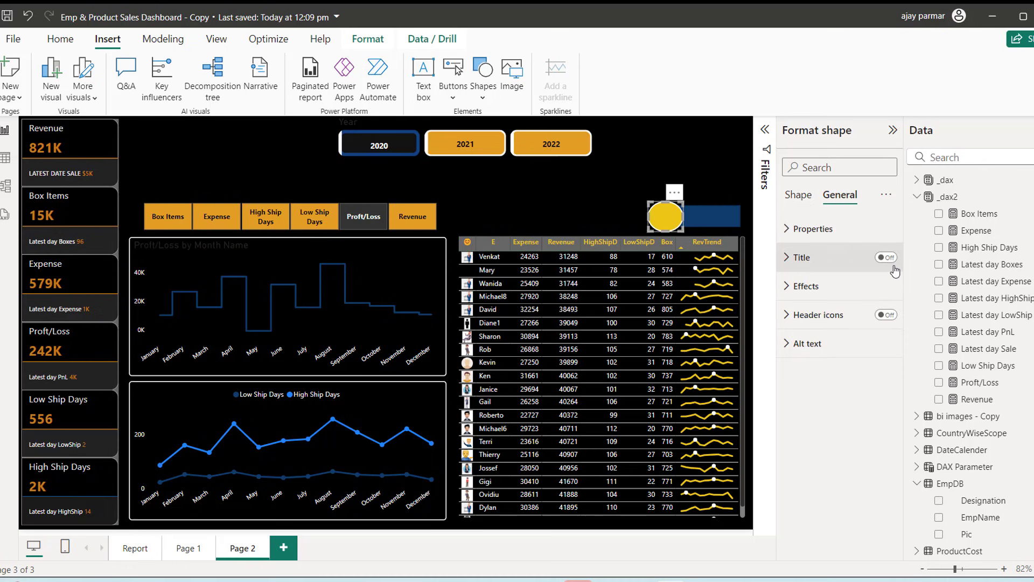
left_click(786, 263)
left_click(808, 329)
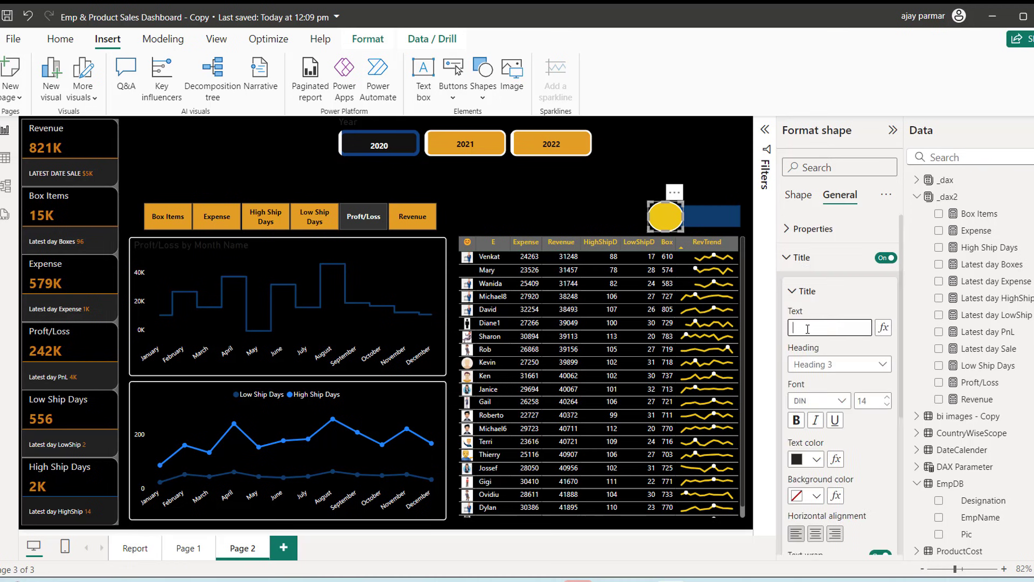
type("p")
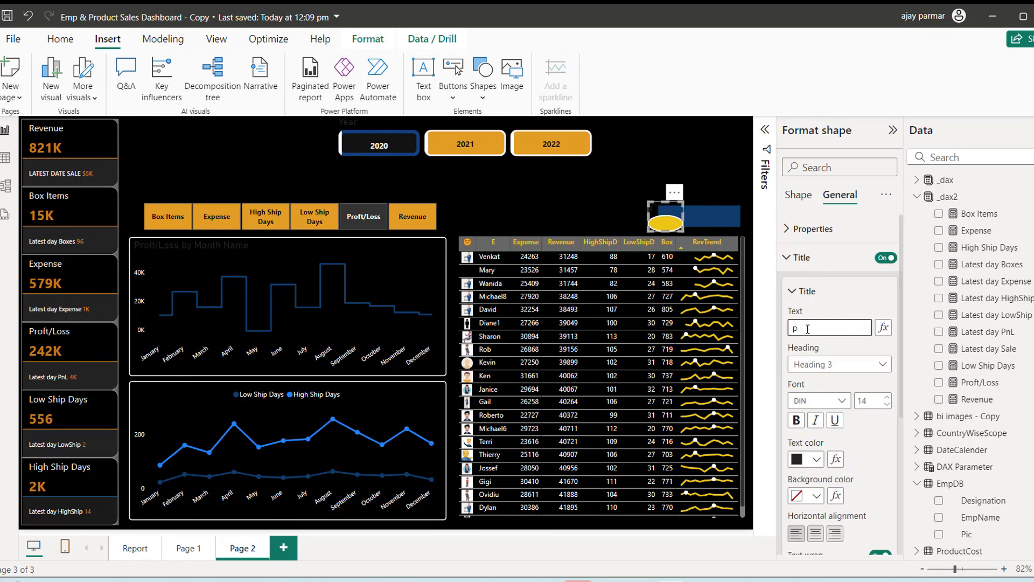
left_click(792, 293)
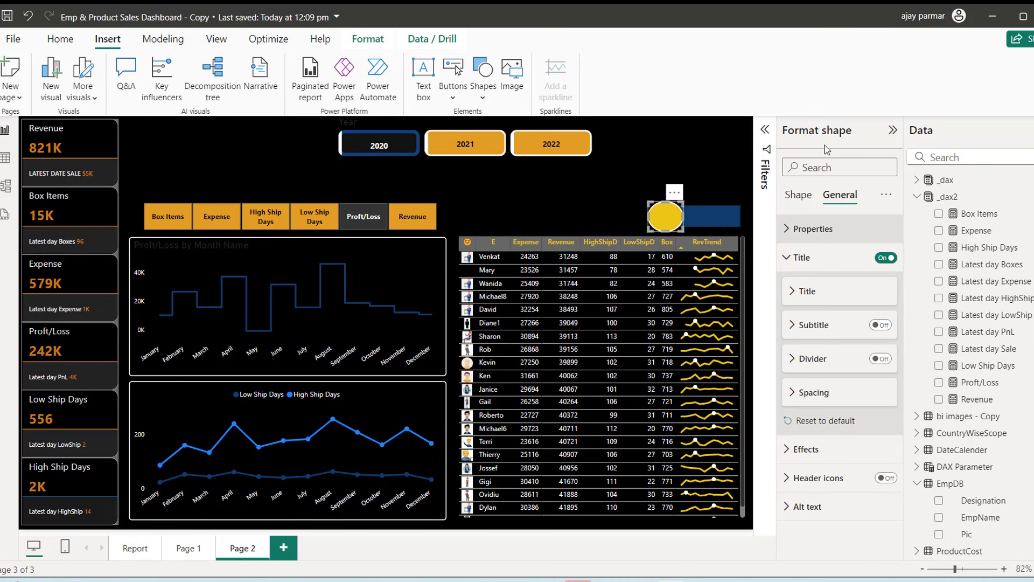
Step: Turn on the yellow circle's text, enter P, make it bold and set the font size to 15
left_click(797, 195)
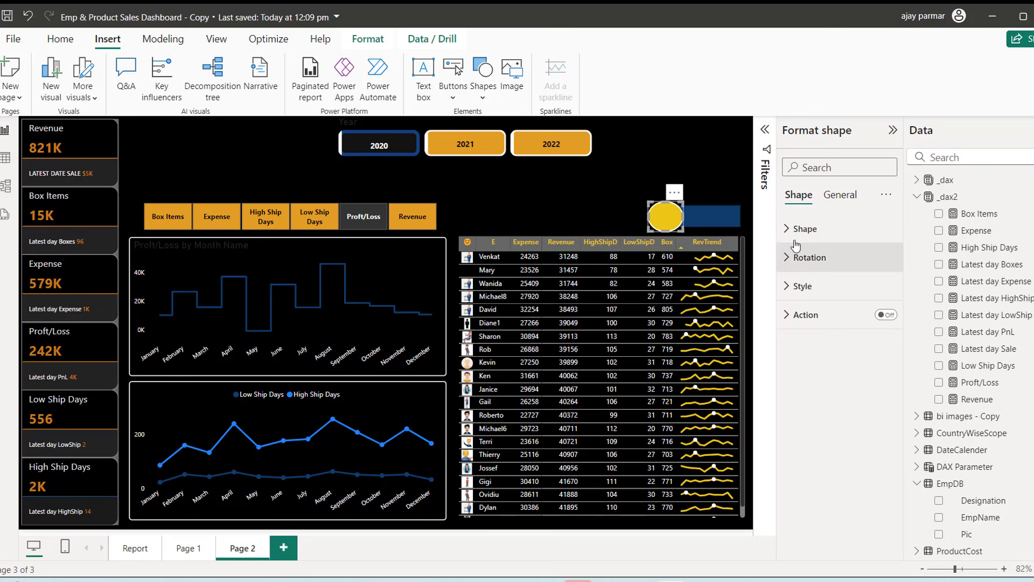
left_click(802, 286)
scroll(840, 350, "down", 3)
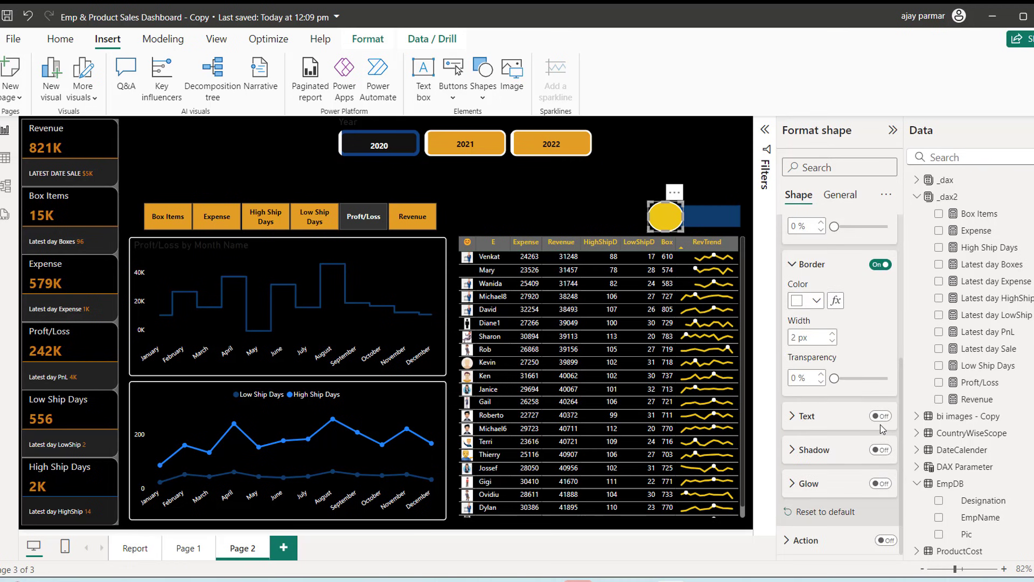
left_click(883, 416)
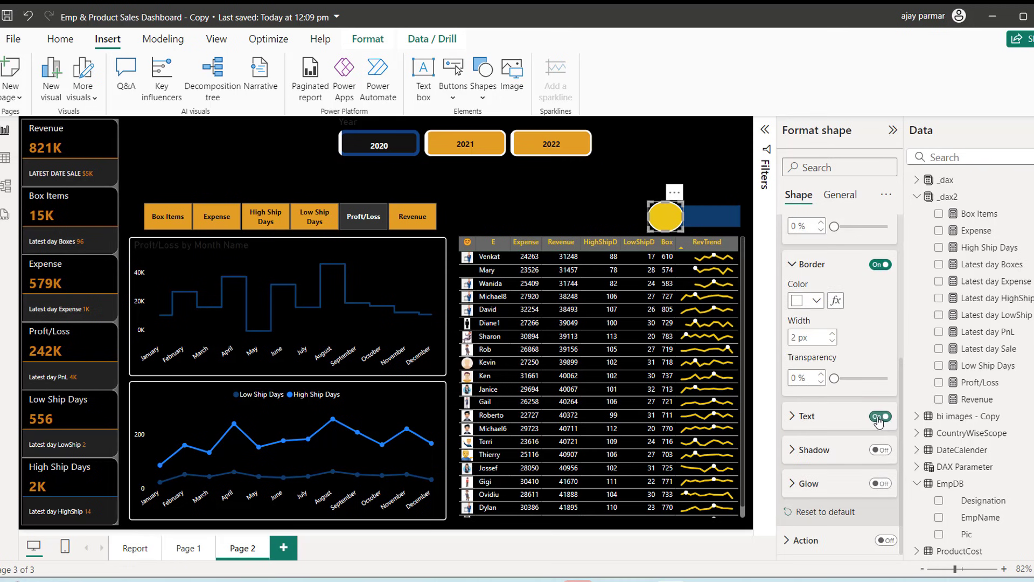
left_click(794, 417)
left_click(825, 452)
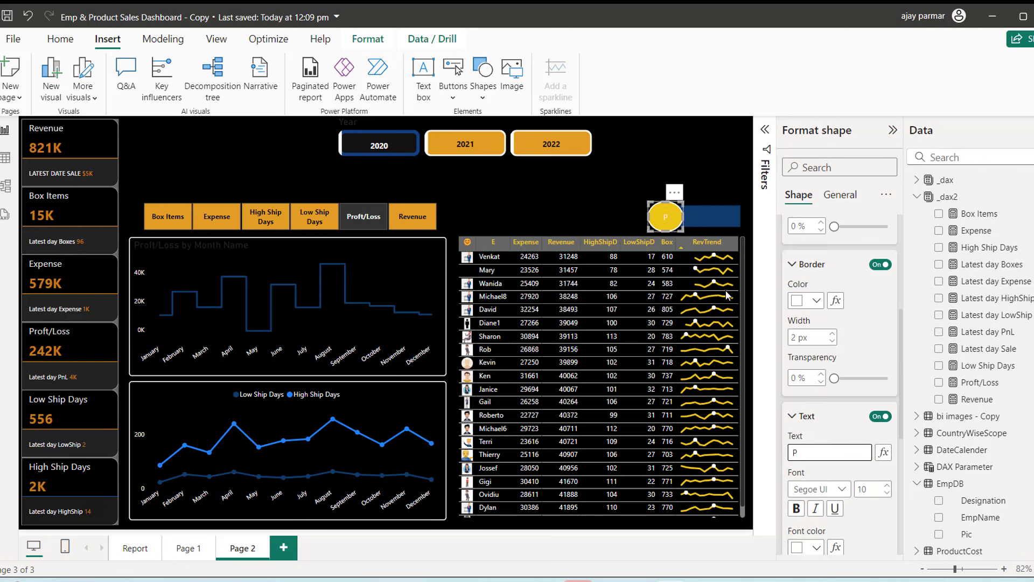
left_click(796, 507)
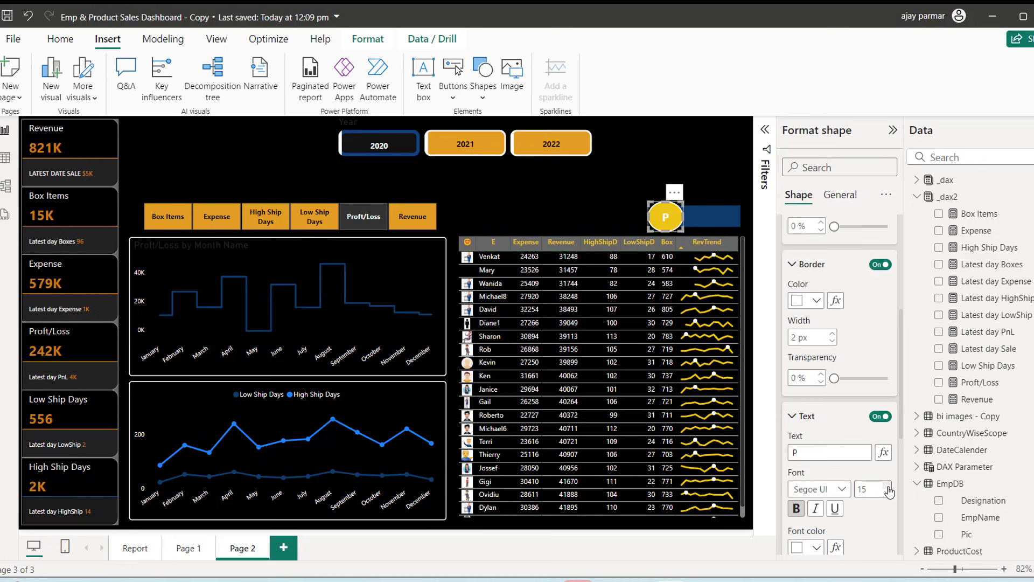
left_click(678, 164)
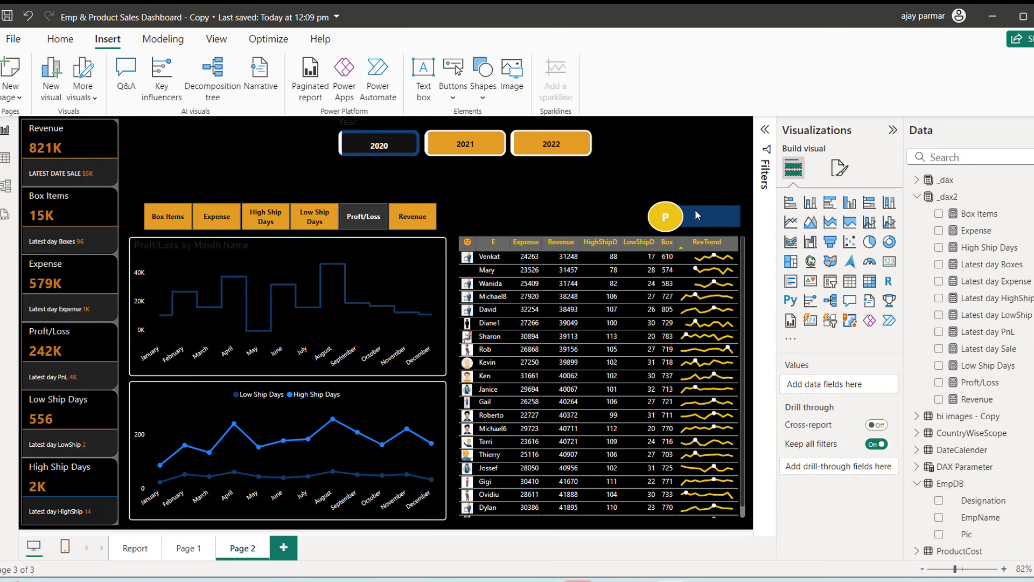
Step: Duplicate the P circle, place the copy over the other end of the blue bar and change its text to E
left_click(666, 230)
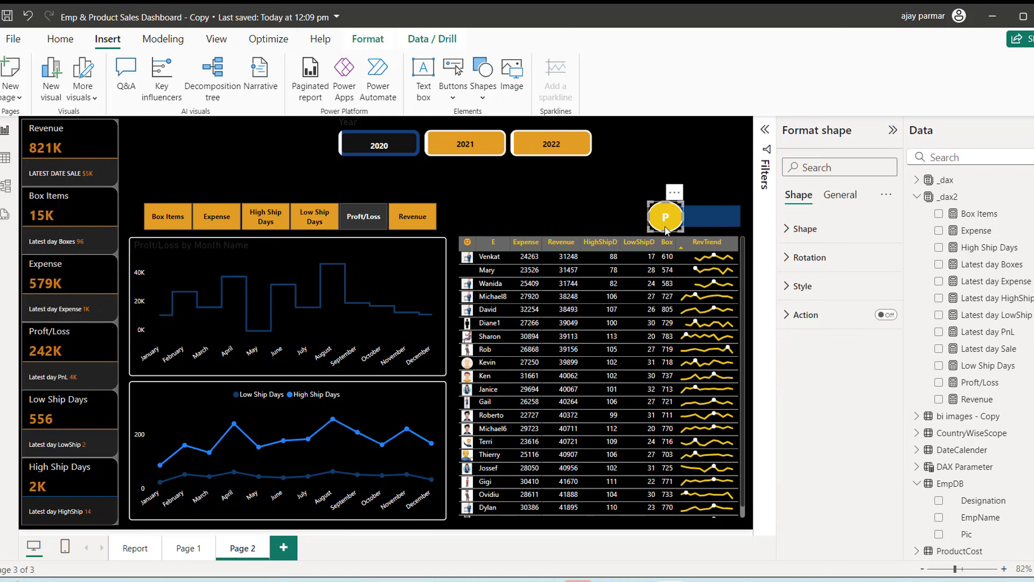
left_click_drag(666, 230, 719, 226)
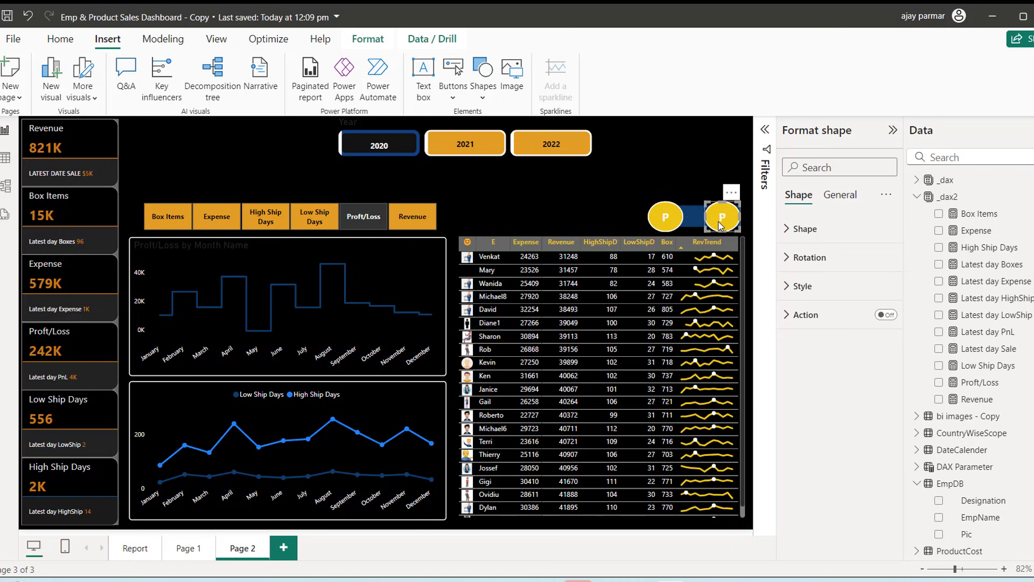
left_click(785, 230)
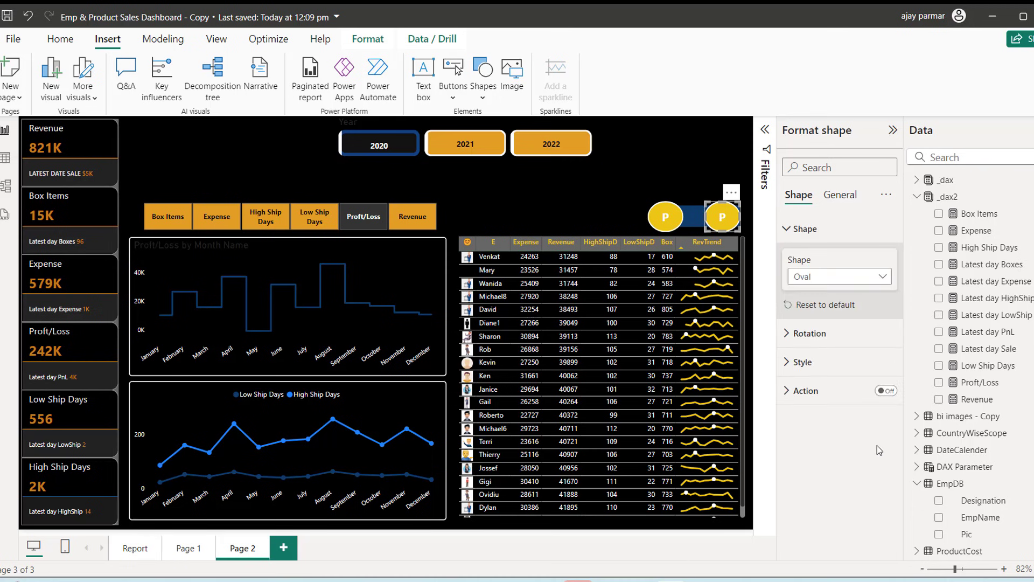
left_click(787, 361)
double_click(802, 453)
type("E")
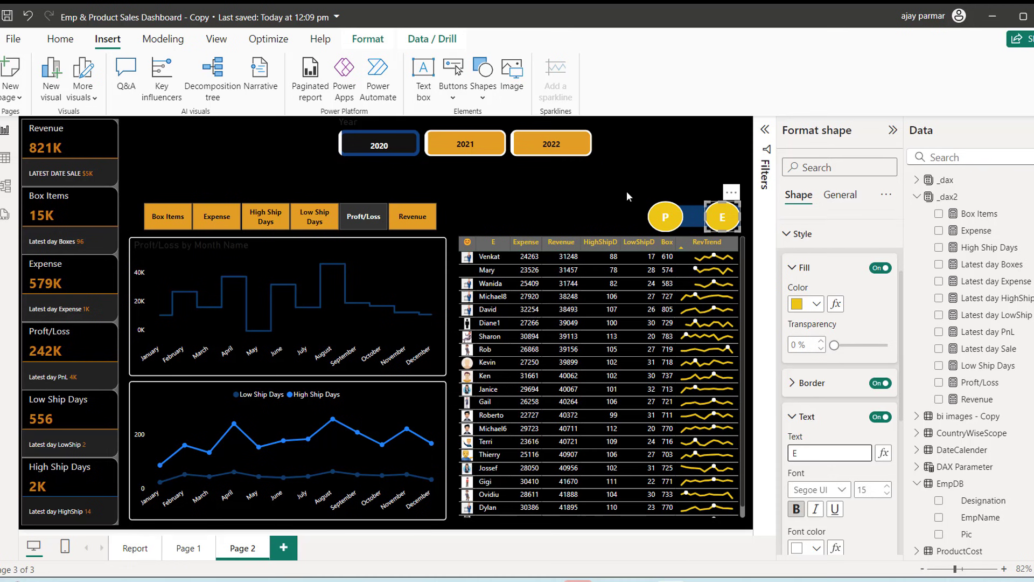
left_click(601, 183)
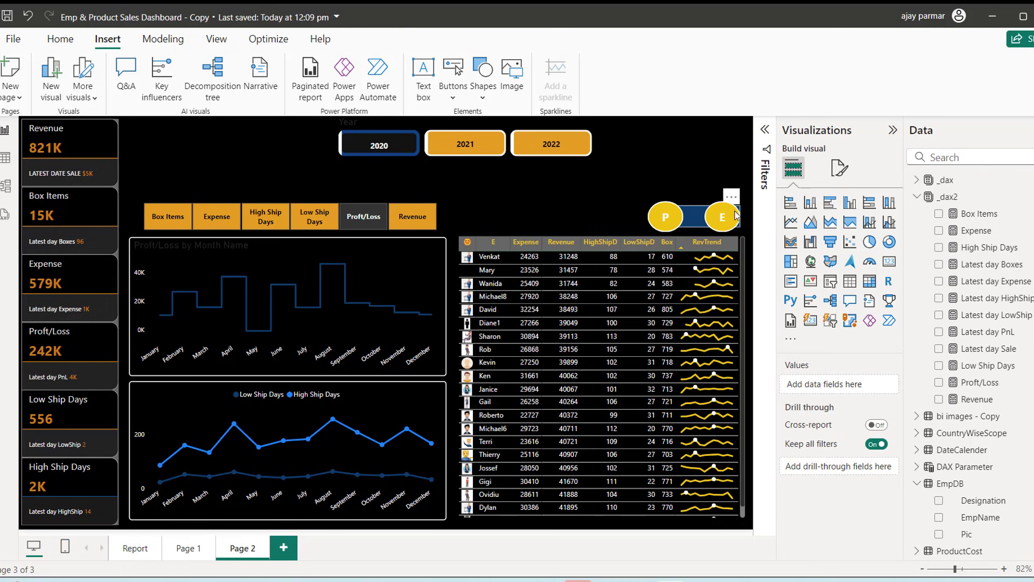
Step: Nudge the E circle slightly to the right so it covers the end of the blue bar
left_click(736, 216)
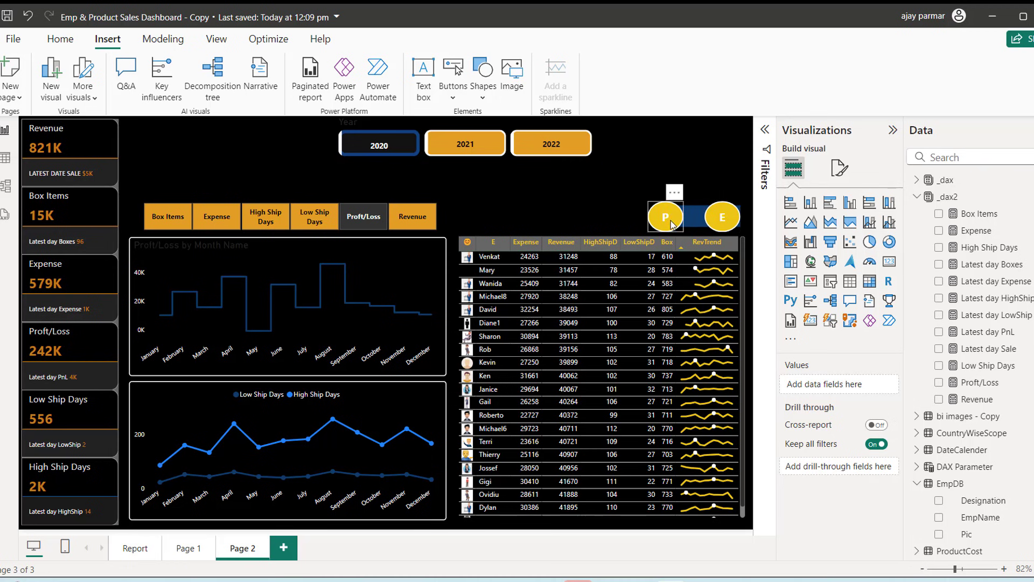
left_click(671, 224)
left_click(722, 225)
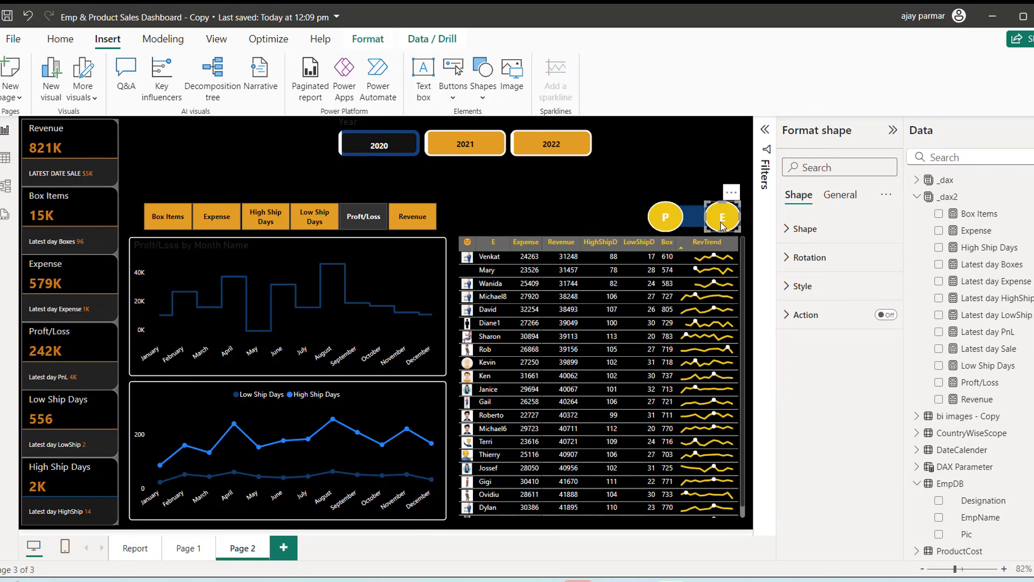
left_click(573, 203)
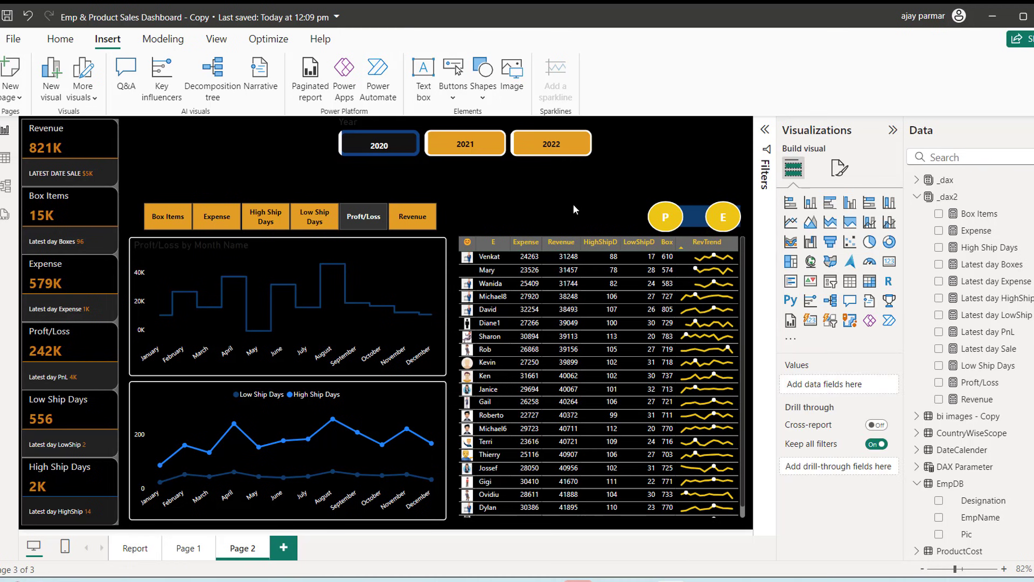
Step: Duplicate the employee table and place the copy over the two line charts beside it
left_click(542, 233)
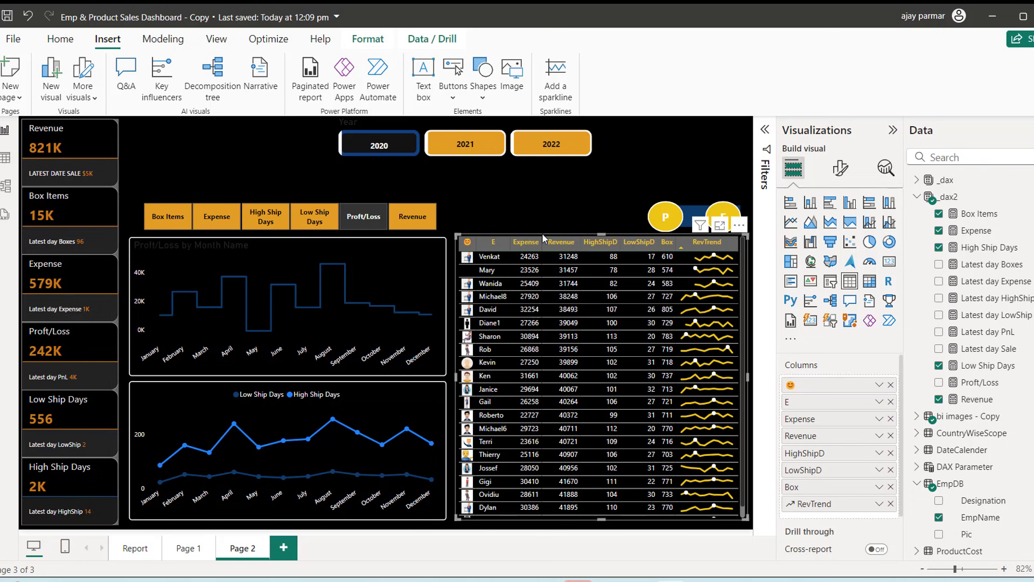
left_click(205, 144)
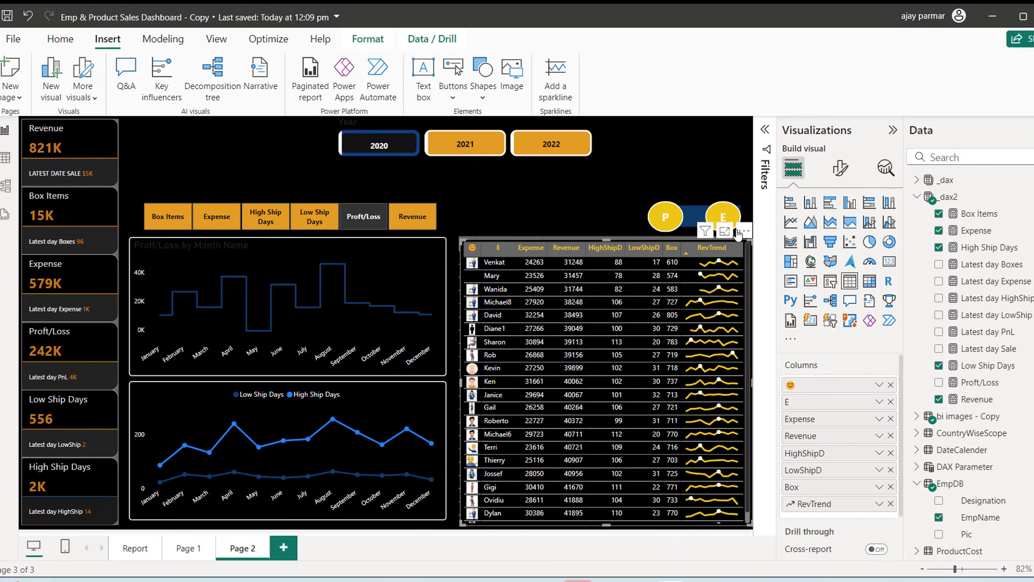
left_click_drag(747, 235, 441, 230)
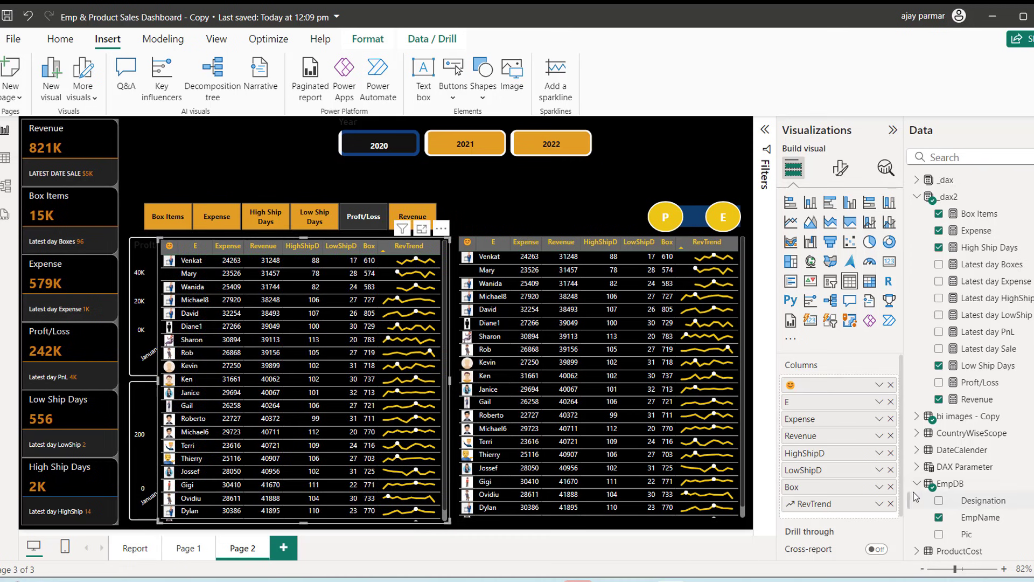
Step: Replace the employee name column in the copied table with the Product field from ProductCost
scroll(943, 479, "down", 1)
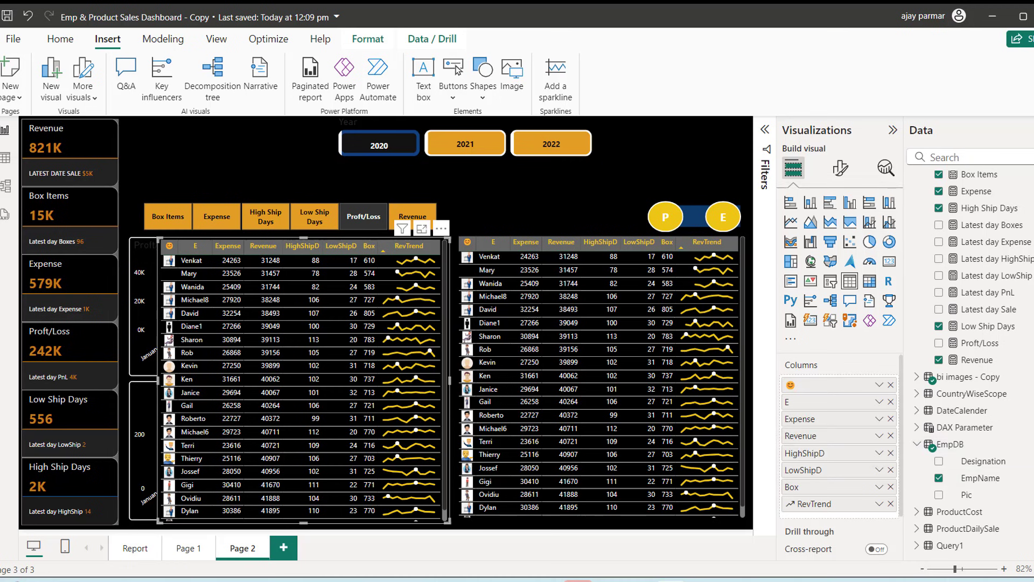
left_click(918, 511)
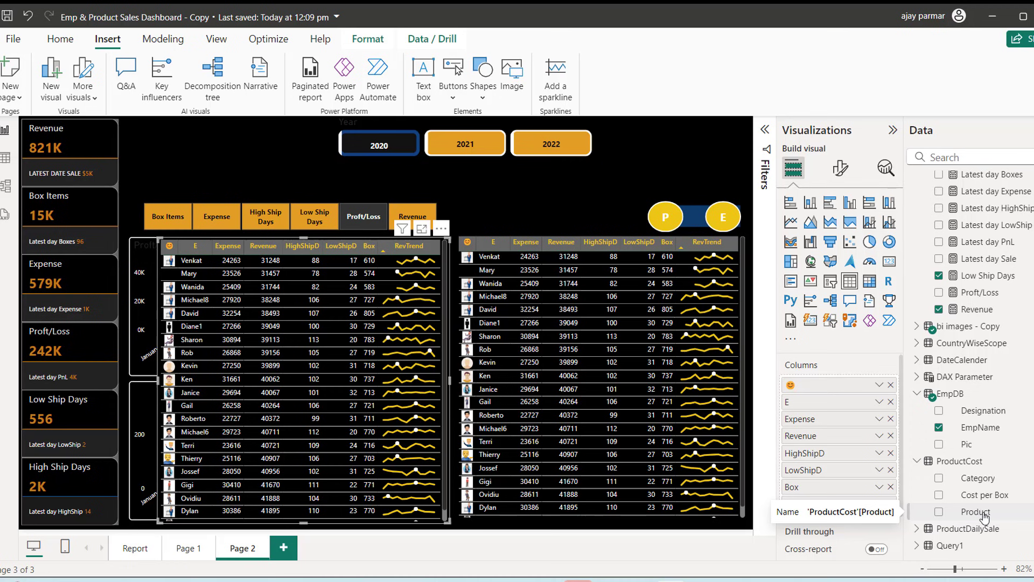
left_click_drag(981, 516, 823, 408)
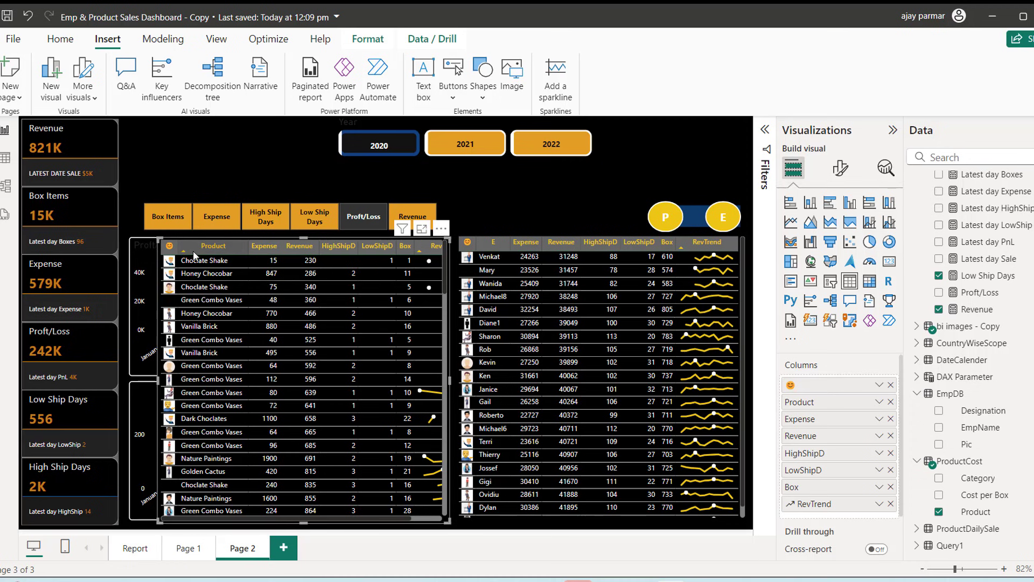
left_click(551, 199)
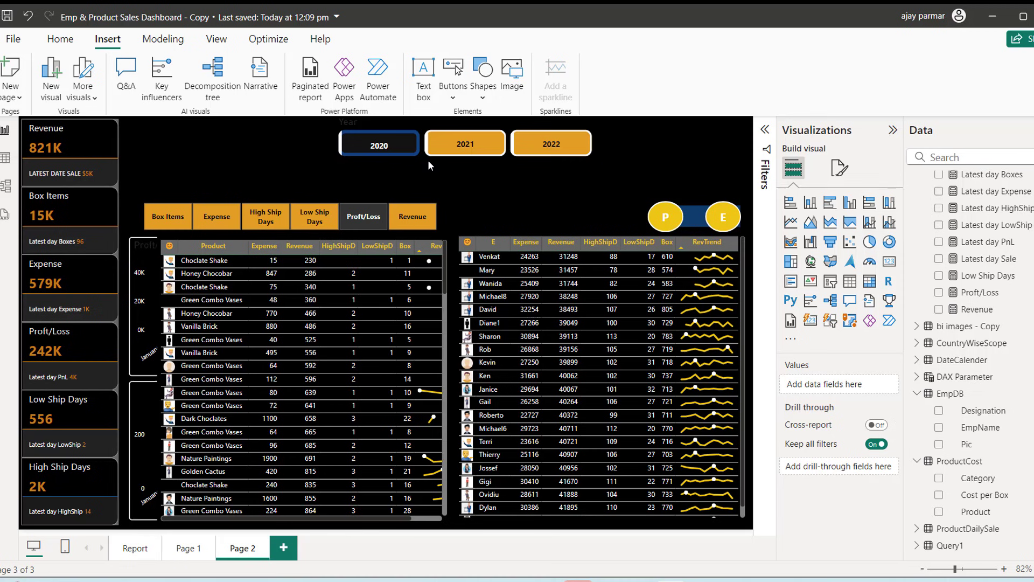
Step: Show the Bookmarks and Selection panes and add two new bookmarks
left_click(216, 39)
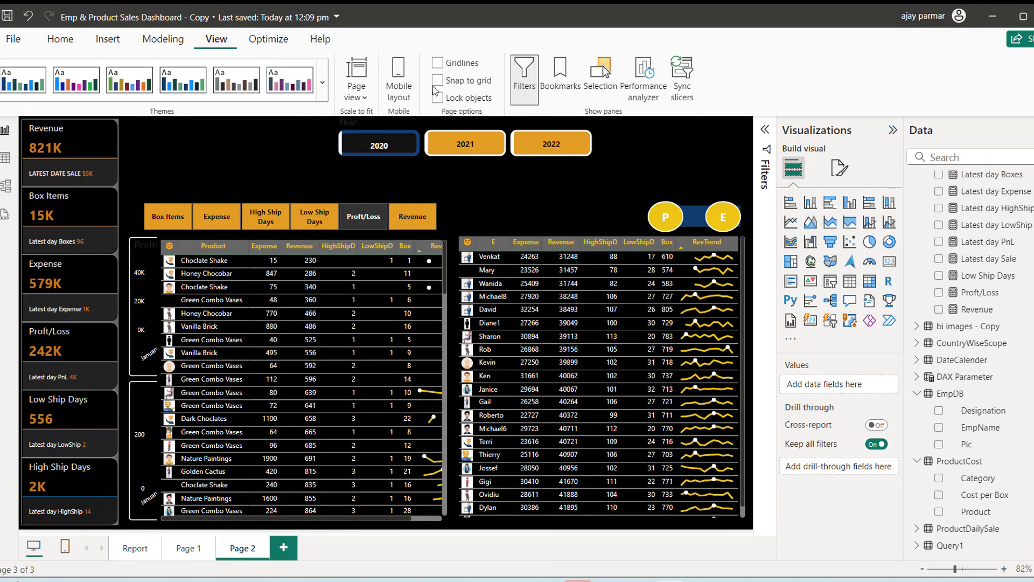
left_click(560, 81)
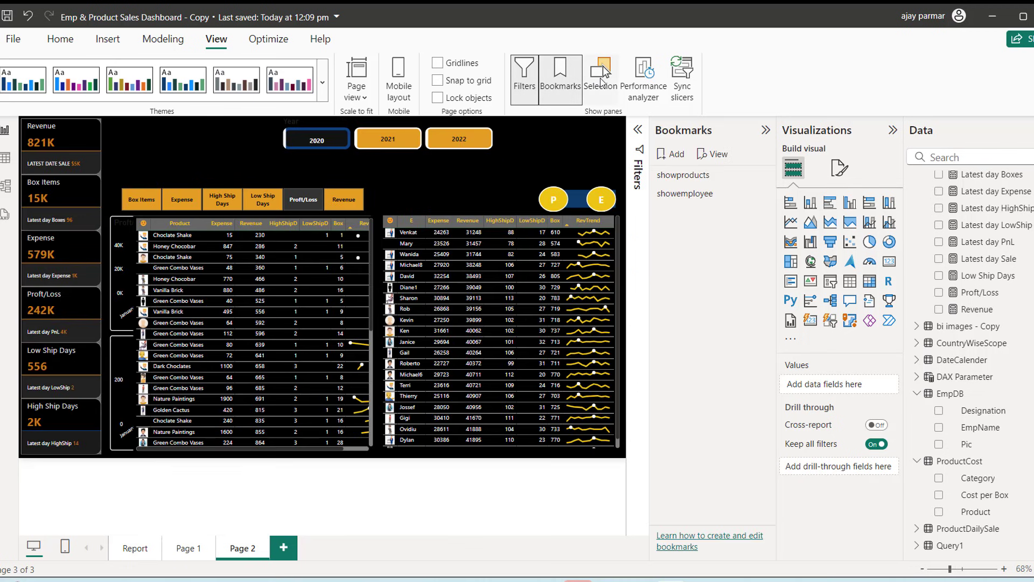
left_click(602, 80)
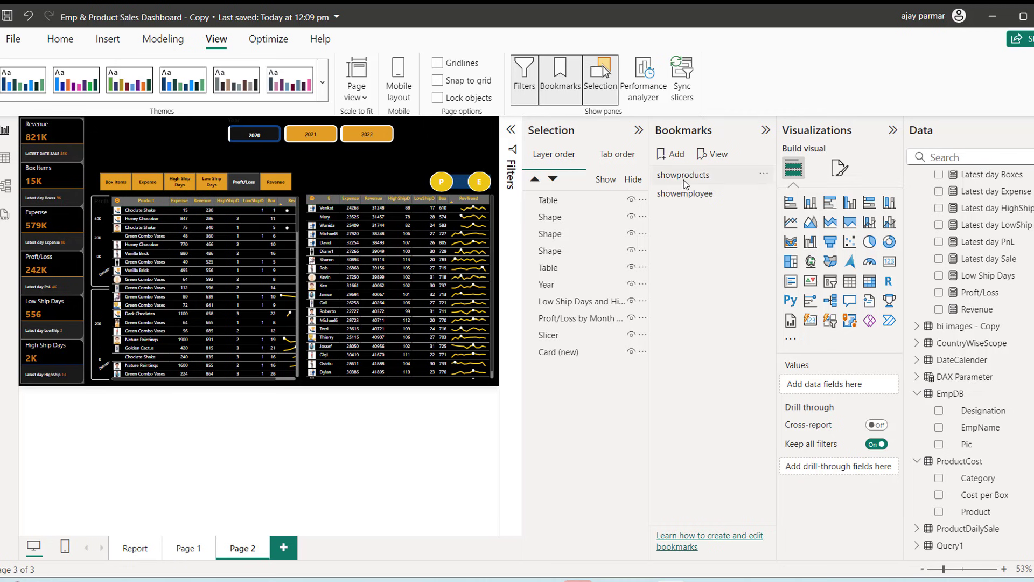
left_click(672, 156)
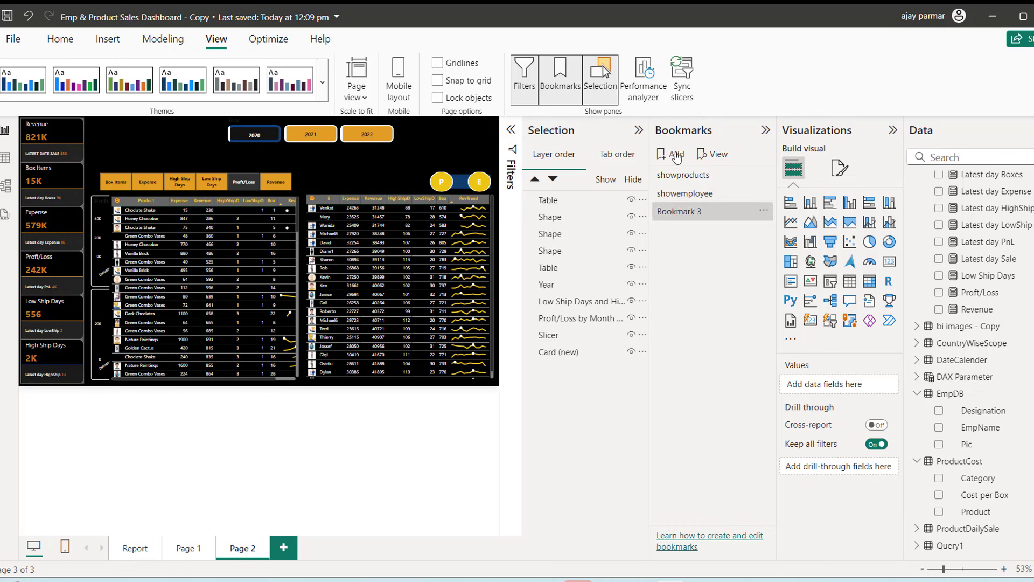
left_click(676, 157)
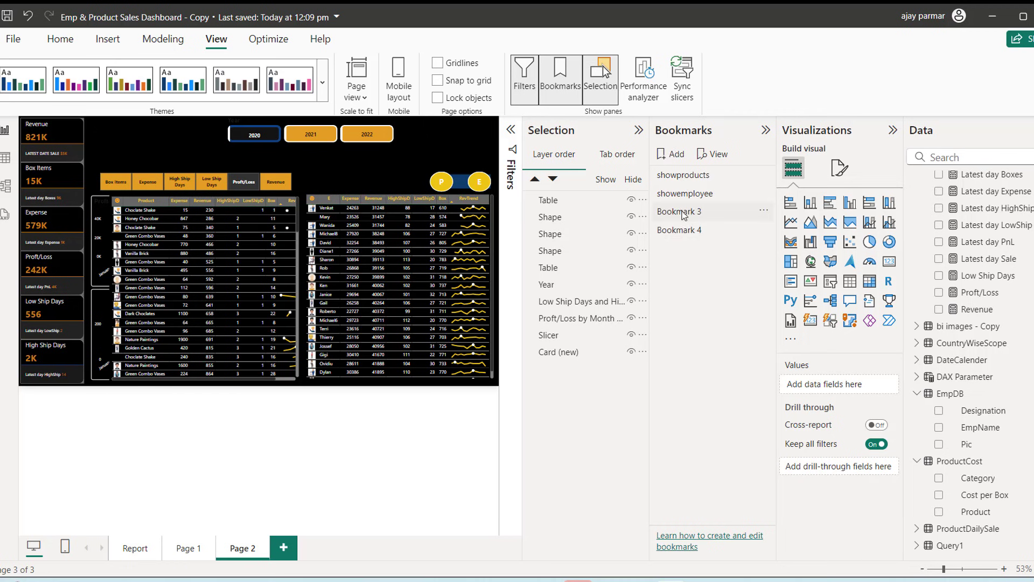
Step: Rename the first new bookmark, Bookmark 3, as ShowingP
double_click(681, 212)
left_click(705, 212)
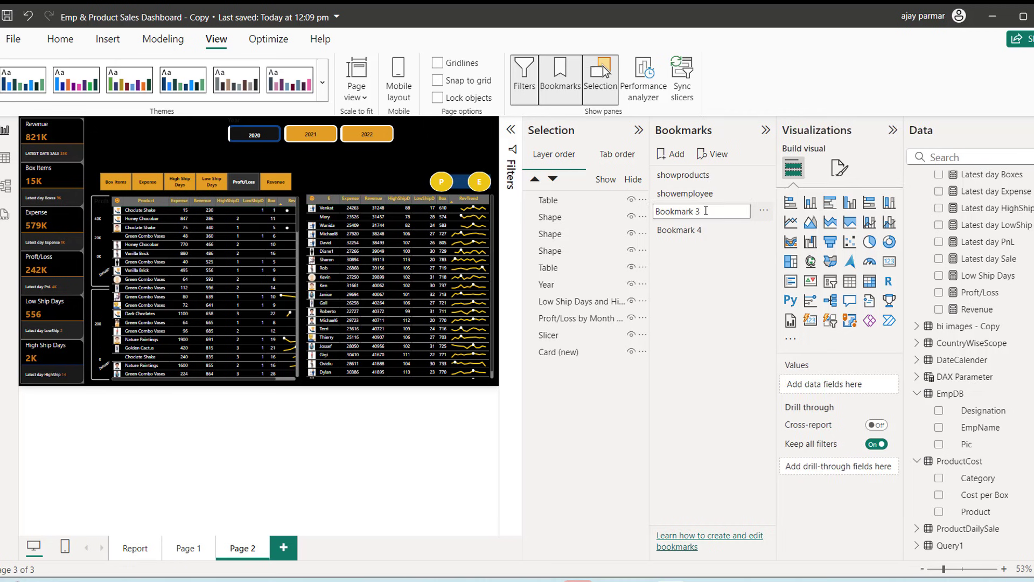
key("BackSpace")
key("BackSpace")
key("BackSpace")
key("BackSpace")
key("BackSpace")
key("BackSpace")
key("BackSpace")
key("BackSpace")
key("BackSpace")
key("BackSpace")
type("S")
type("hwo")
type("owingP")
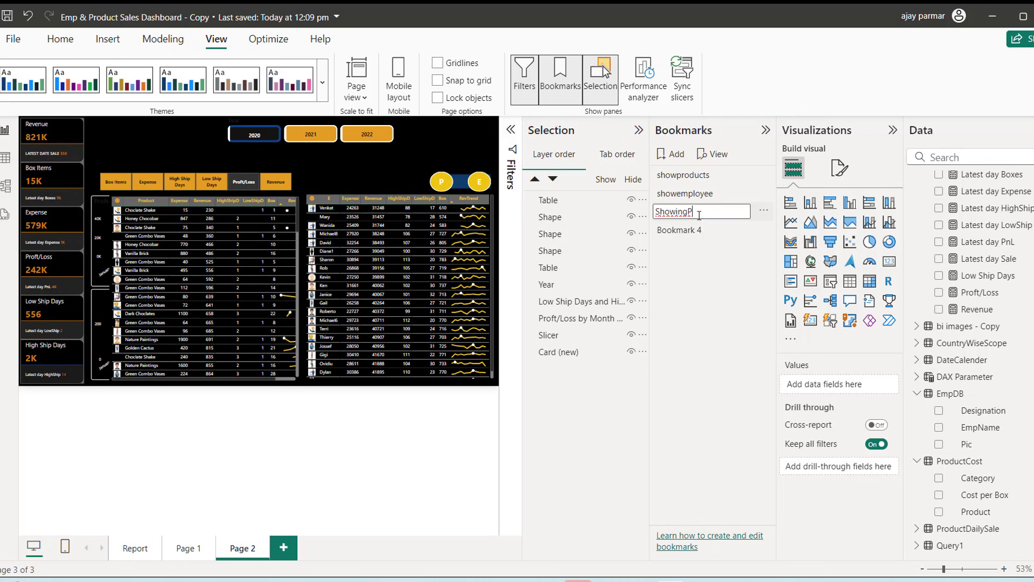
key("Return")
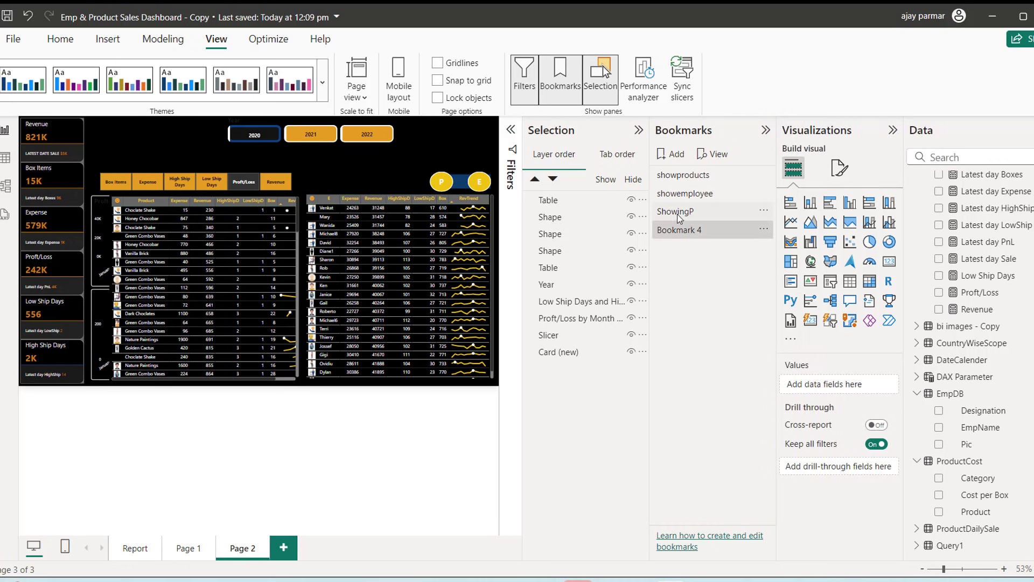
Step: Rename the second new bookmark, Bookmark 4, as ShowingE
double_click(689, 230)
key("BackSpace")
key("BackSpace")
key("BackSpace")
key("BackSpace")
key("BackSpace")
key("BackSpace")
key("BackSpace")
key("BackSpace")
key("BackSpace")
key("BackSpace")
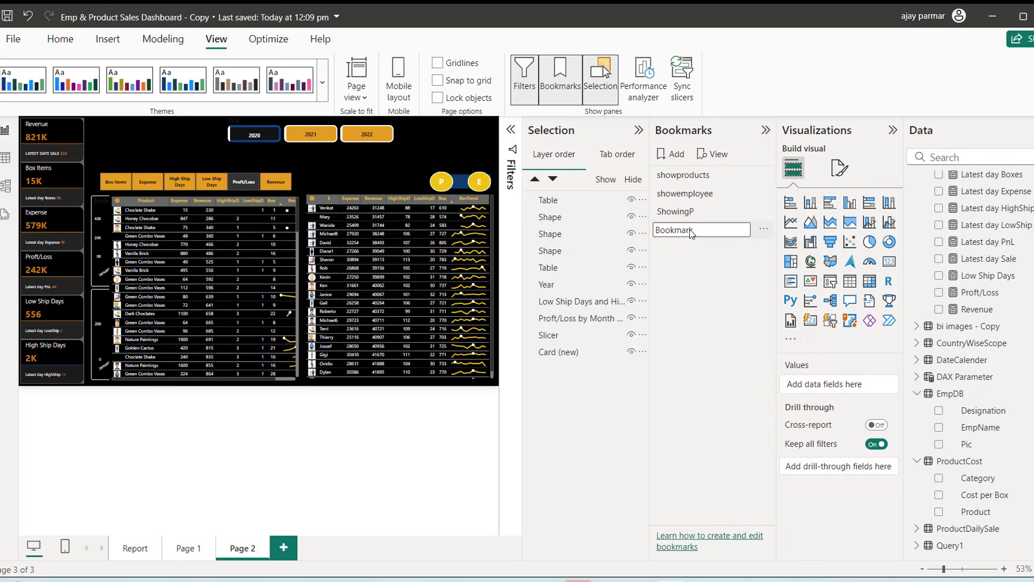
type("s")
key("BackSpace")
type("ShowingE")
key("Return")
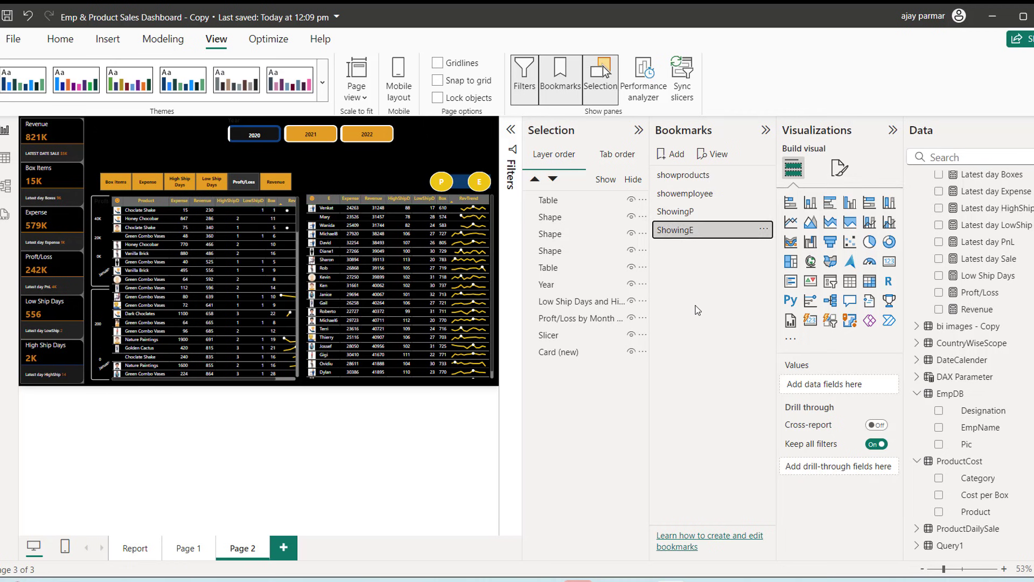
Step: Rename the P circle shape in the selection list as BtnProduct
left_click(476, 180)
left_click(443, 186)
left_click(468, 186)
left_click(444, 184)
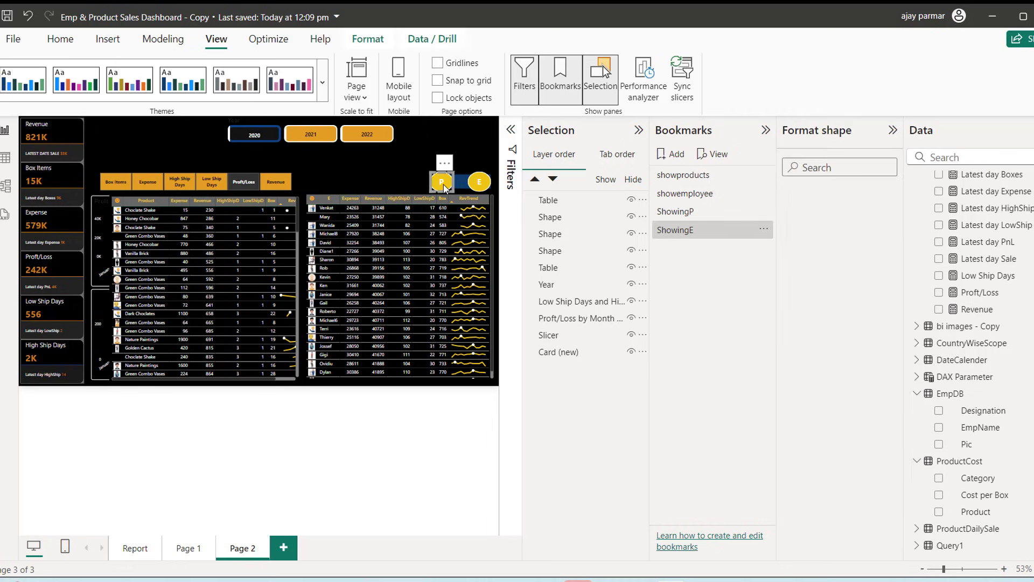
double_click(561, 237)
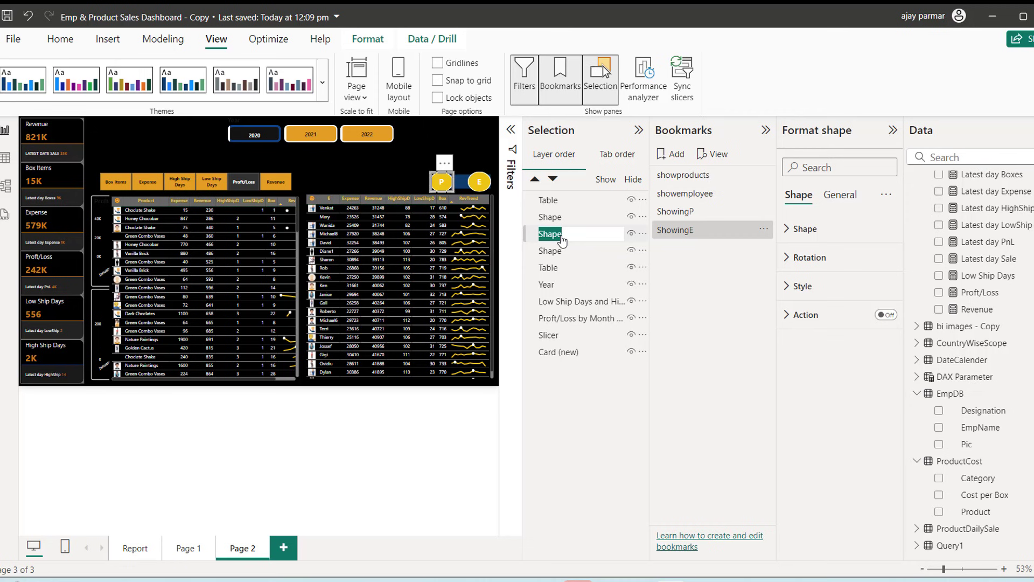
type("BtnProduct")
key("Return")
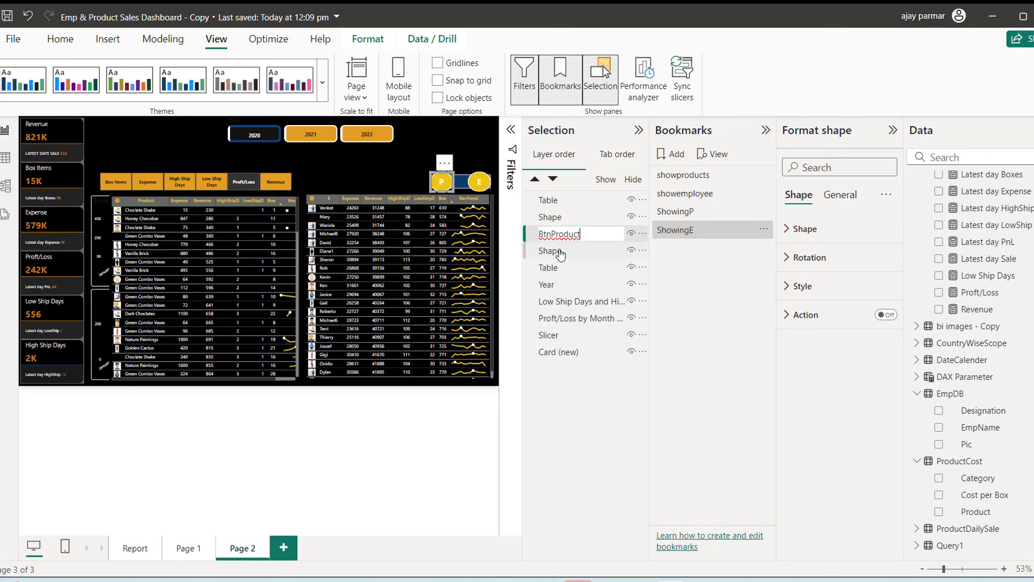
Step: Rename the blue rectangle shape behind the P and E circles as box
left_click(560, 253)
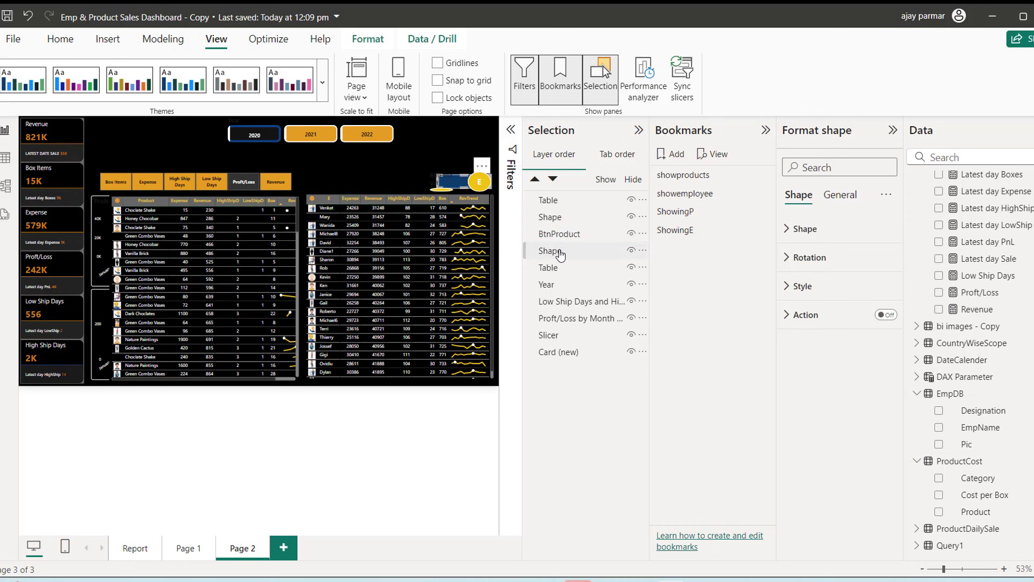
left_click(561, 255)
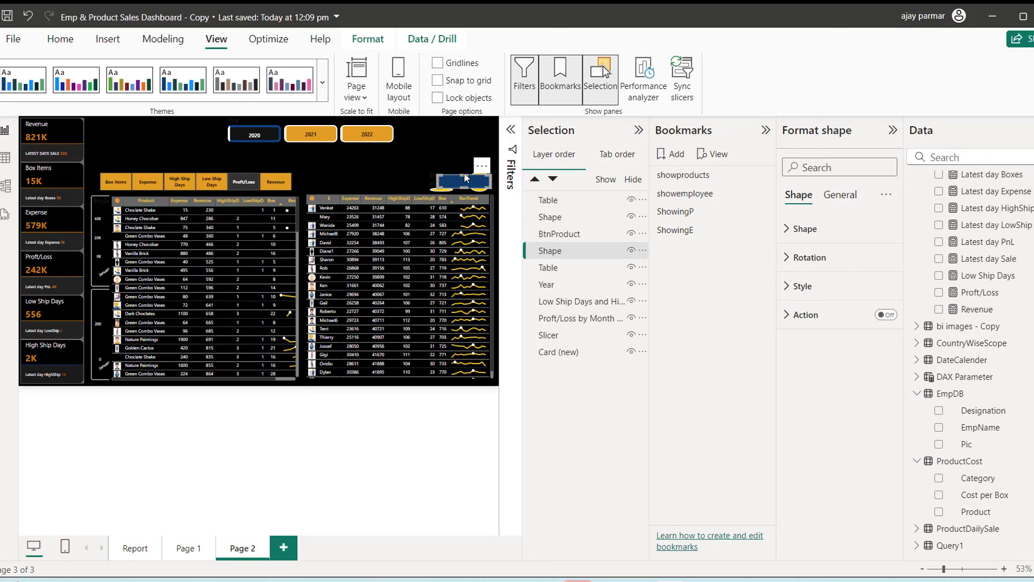
key("Escape")
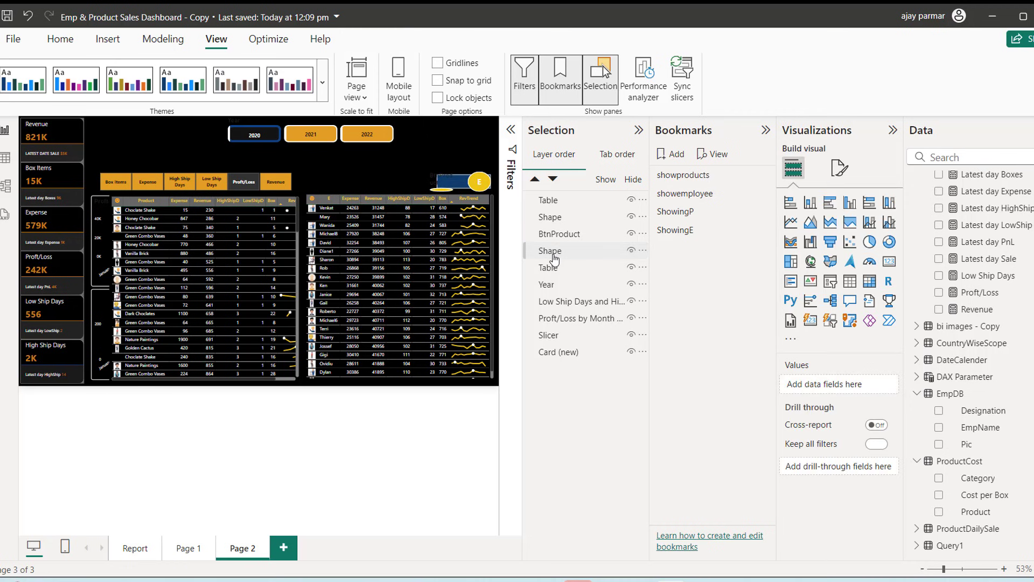
double_click(554, 253)
type("box")
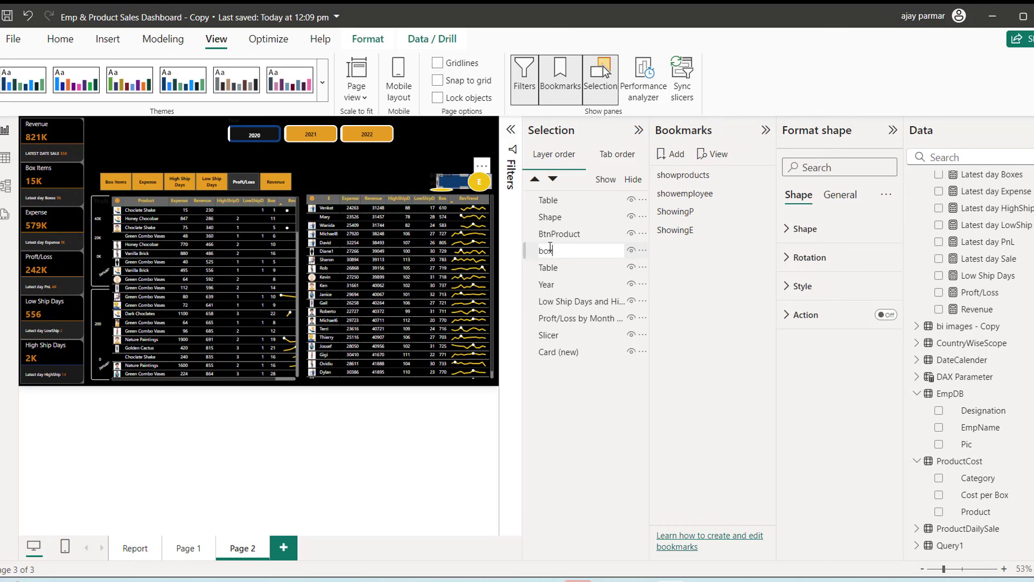
left_click(567, 234)
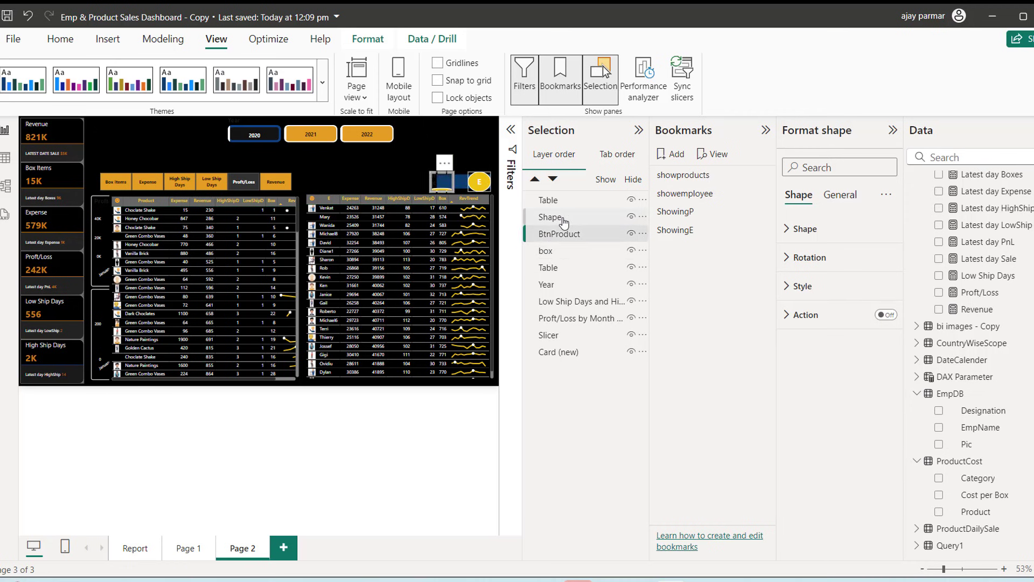
Step: Rename the E circle shape in the selection list as BtnEmployee
left_click(560, 221)
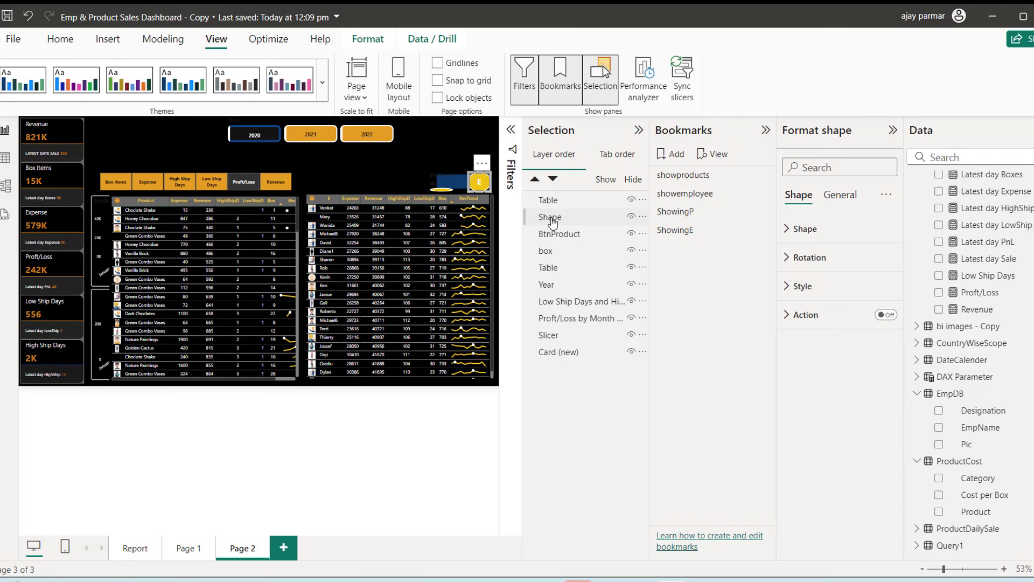
double_click(552, 221)
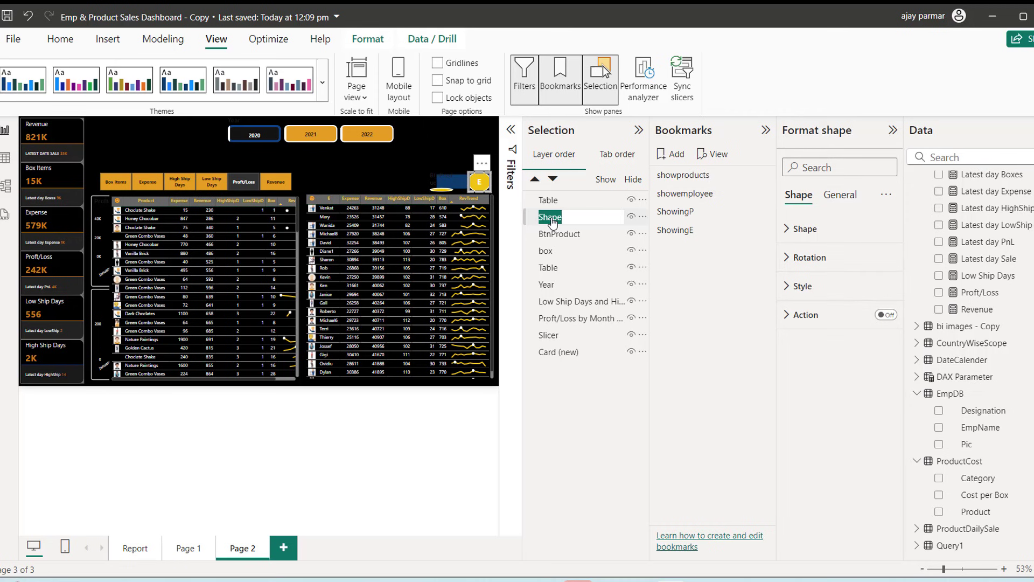
type("BtnEmployee")
key("Return")
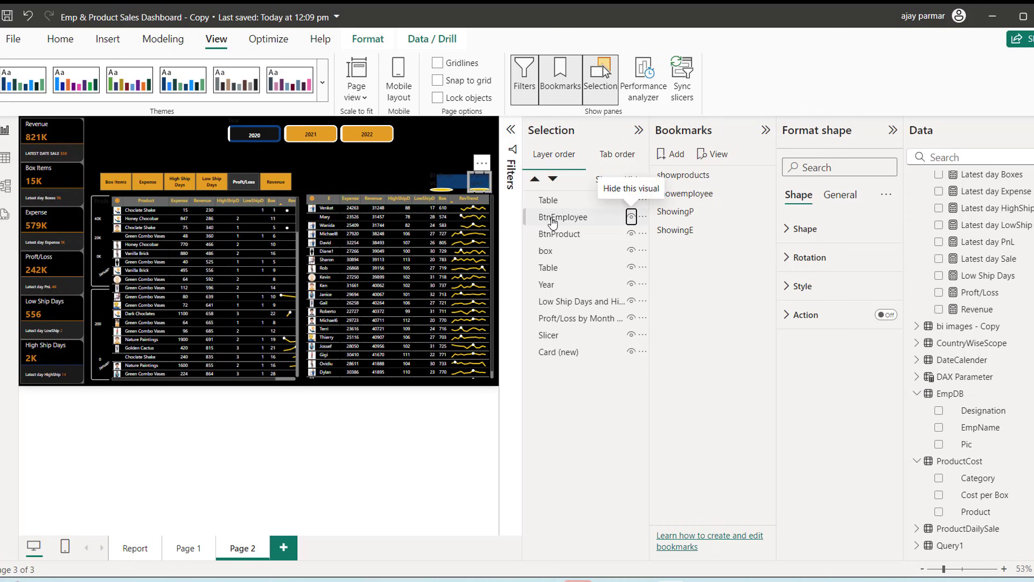
Step: Rename the employee table in the selection list as tbl_Emp
left_click(550, 251)
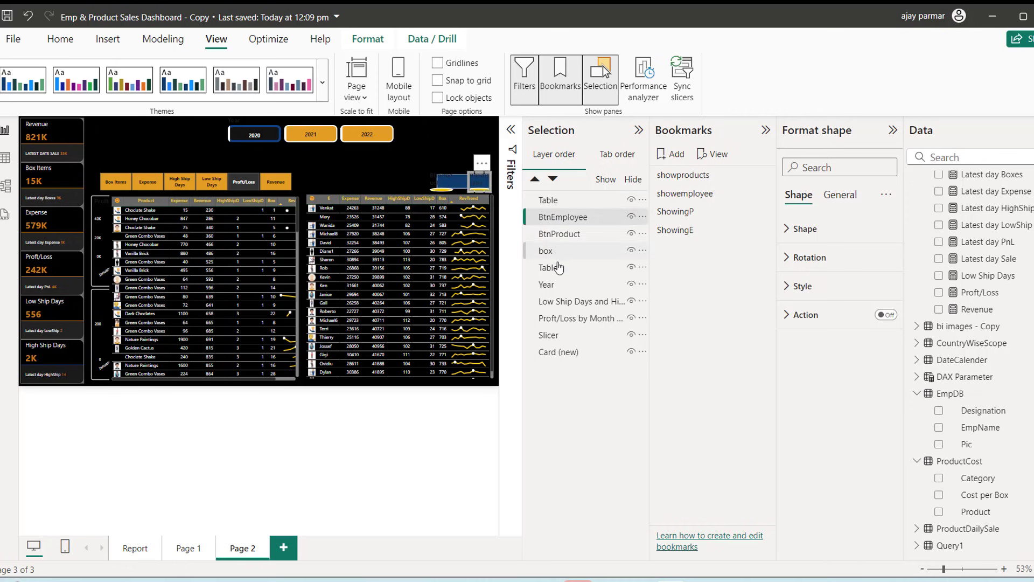
left_click(558, 268)
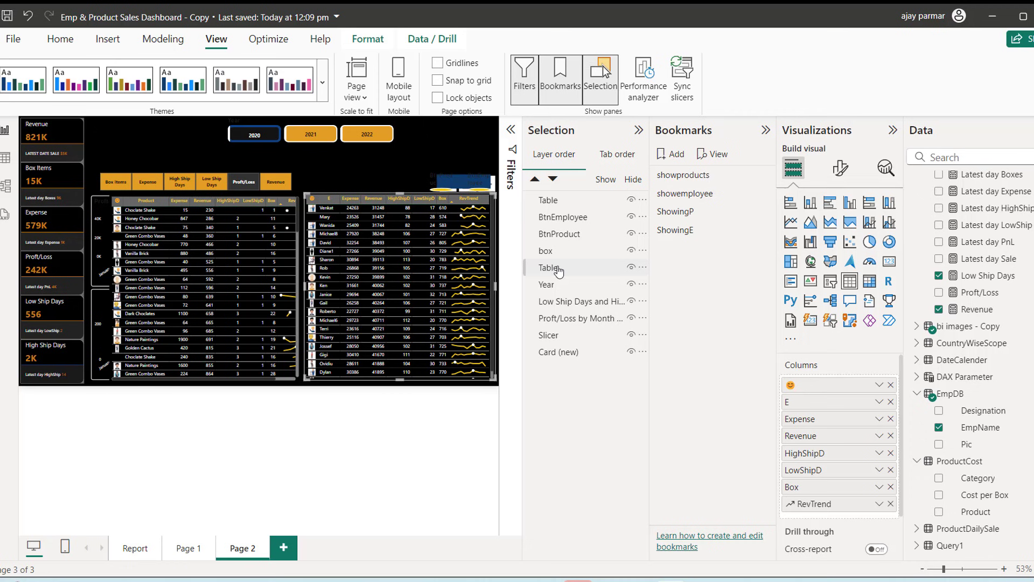
double_click(548, 269)
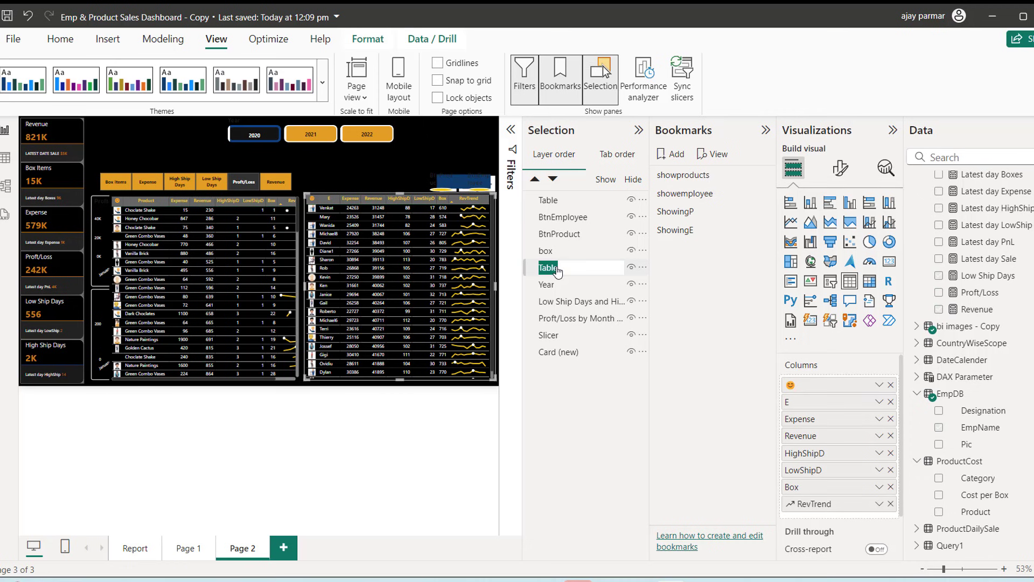
type("tbl_Emp")
key("Return")
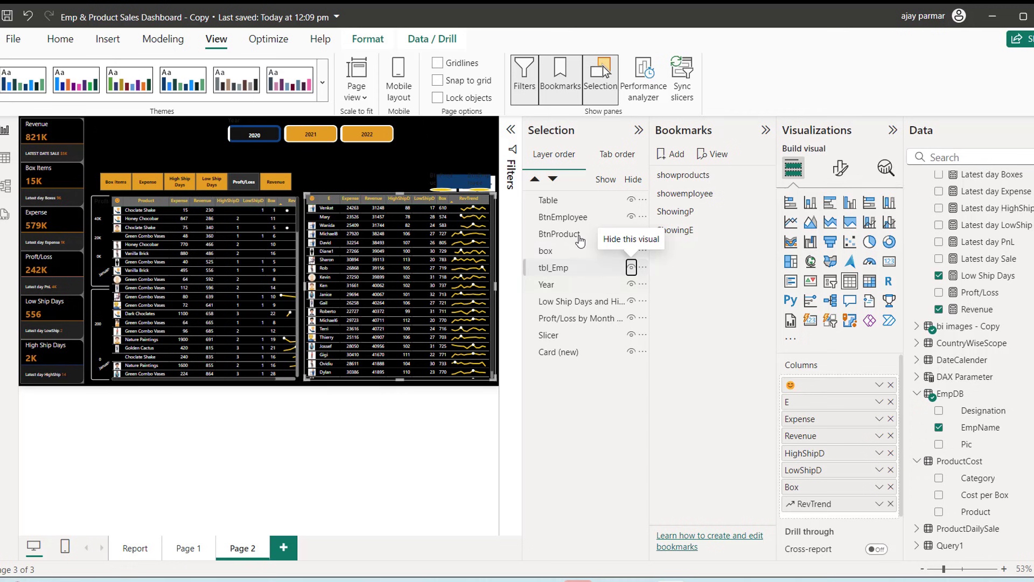
Step: Rename the product table in the selection list as tbl_Product
left_click(554, 203)
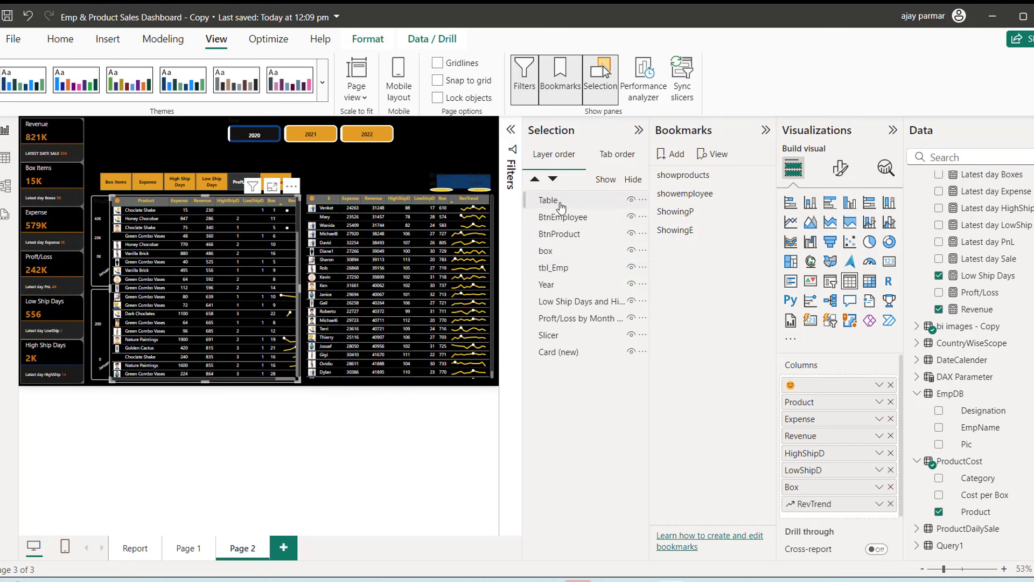
double_click(554, 202)
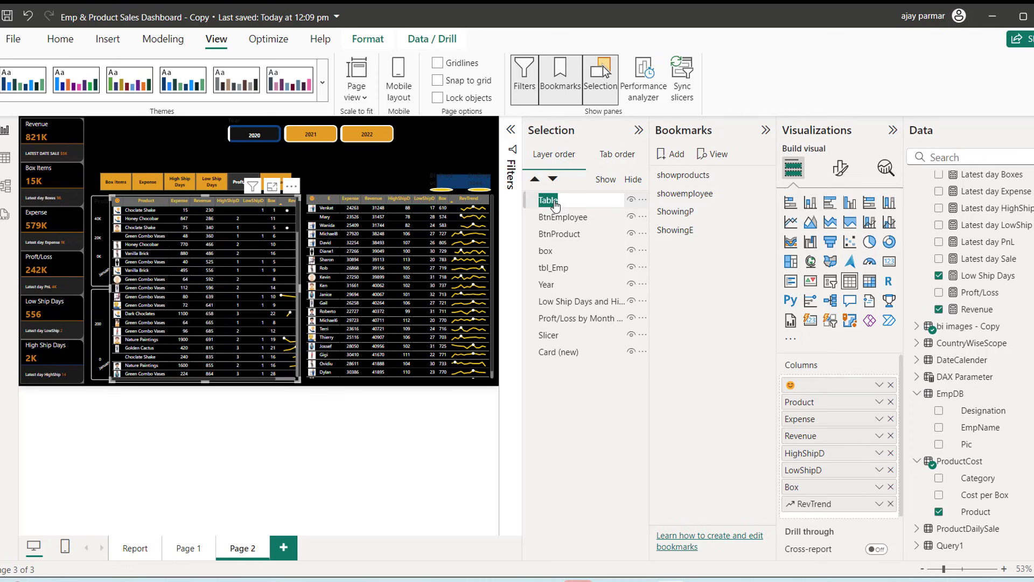
type("tbl_Product")
left_click(567, 217)
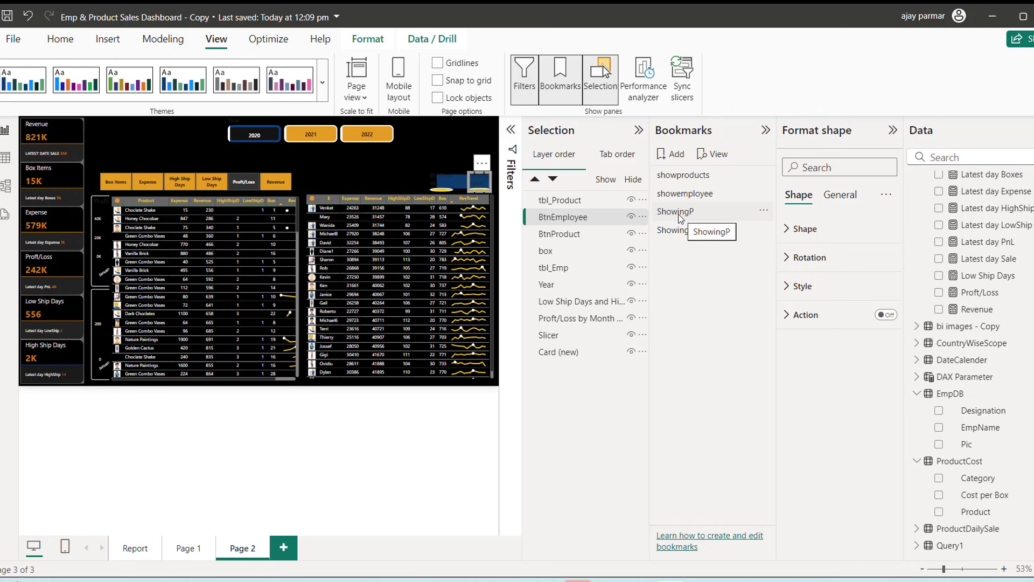
Step: Set both the ShowingP and ShowingE bookmarks to apply to Selected visuals only
left_click(763, 211)
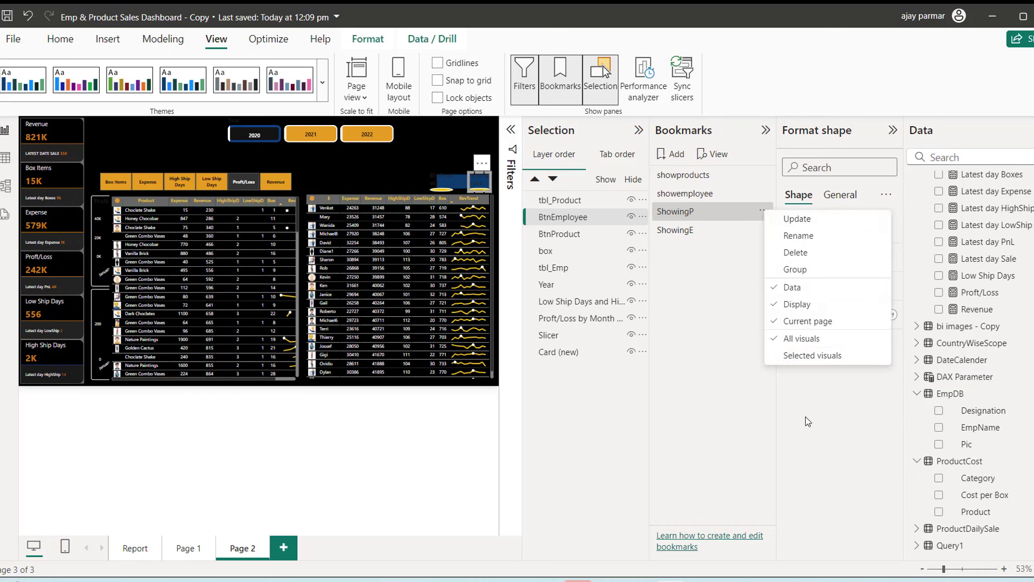
left_click(781, 356)
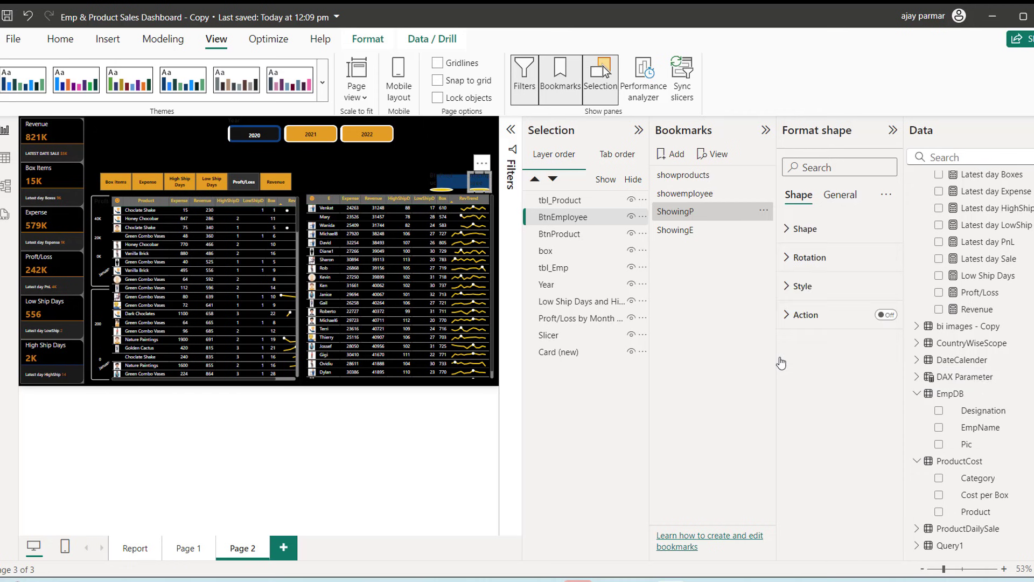
left_click(764, 232)
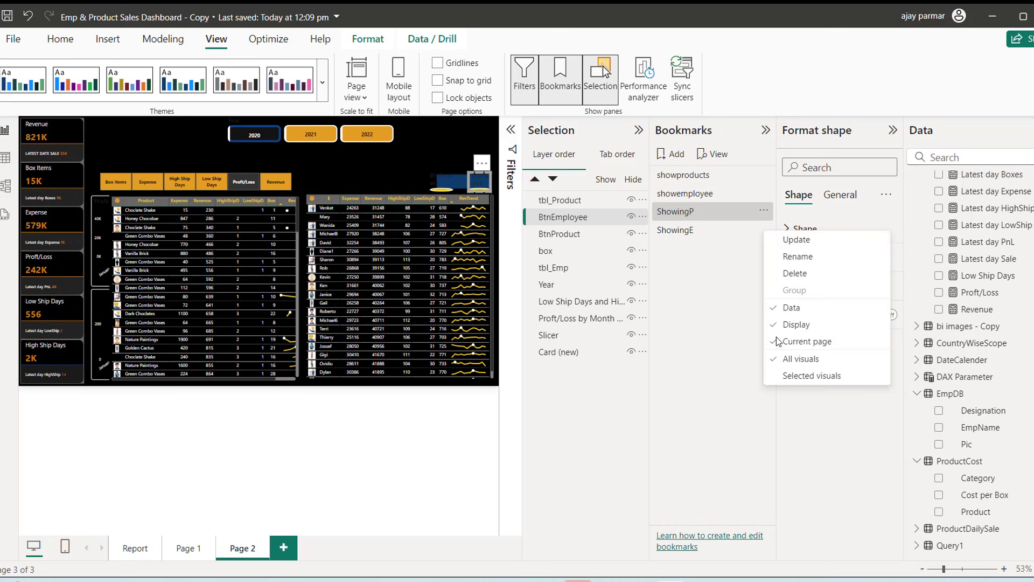
left_click(776, 375)
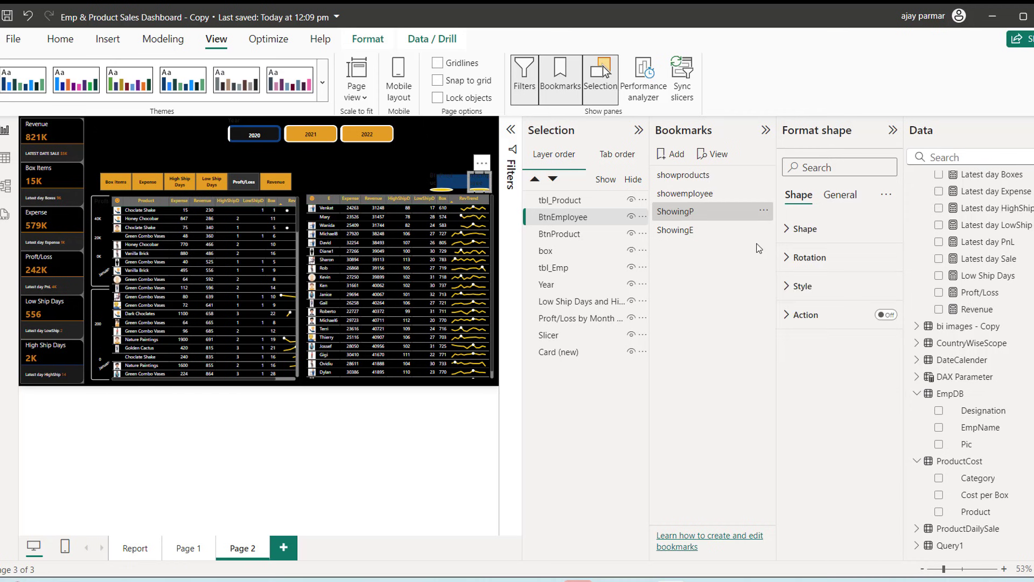
Step: Check the ShowingP bookmark's options and which objects in the selection list belong to the toggle
left_click(764, 213)
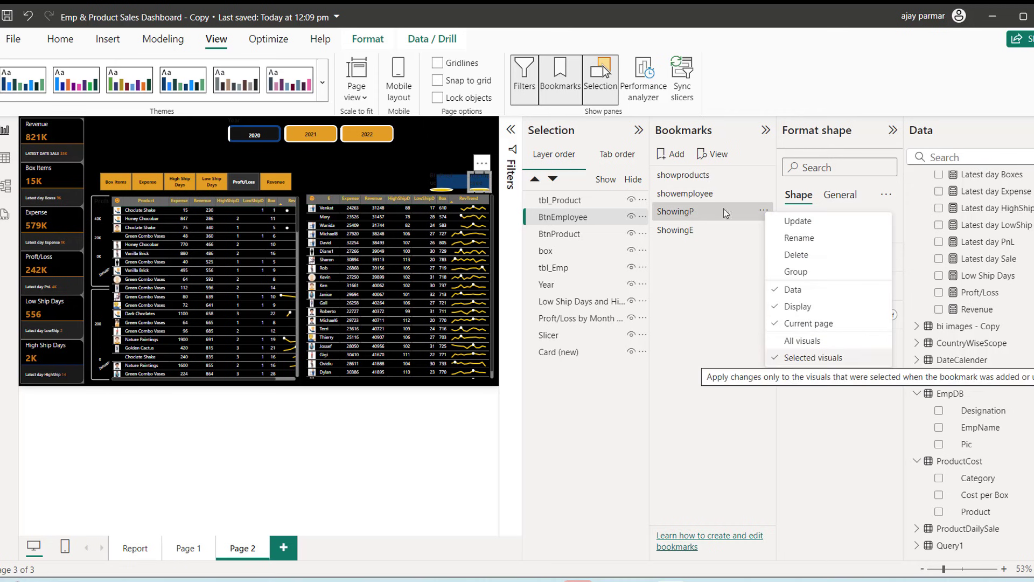
left_click(707, 214)
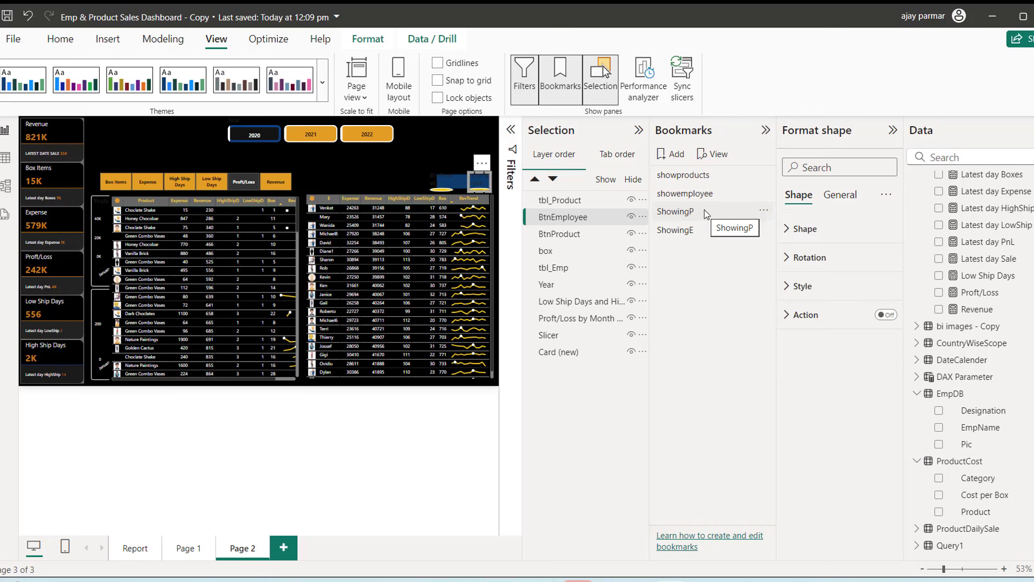
left_click(707, 214)
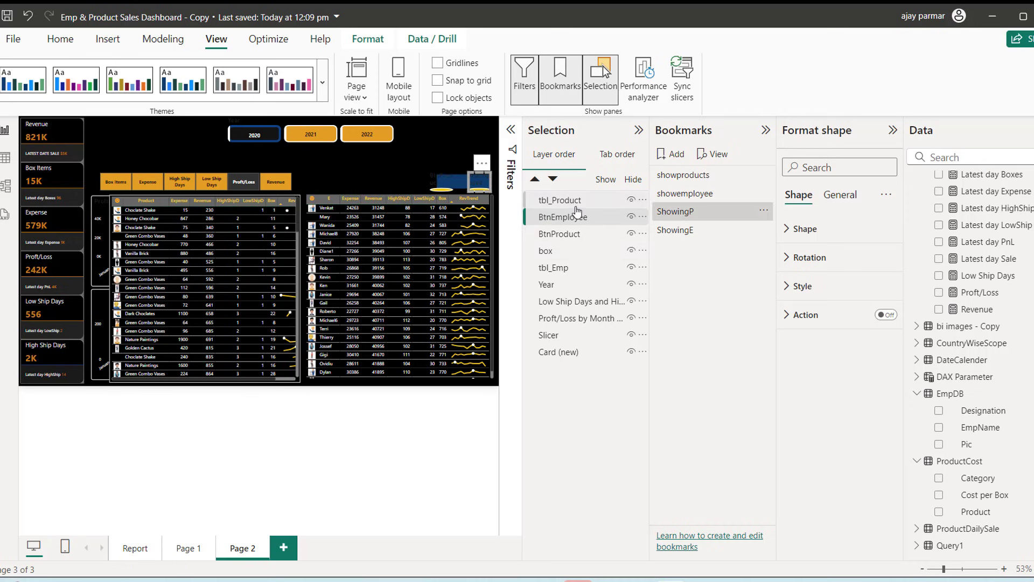
left_click(557, 190)
left_click(569, 214)
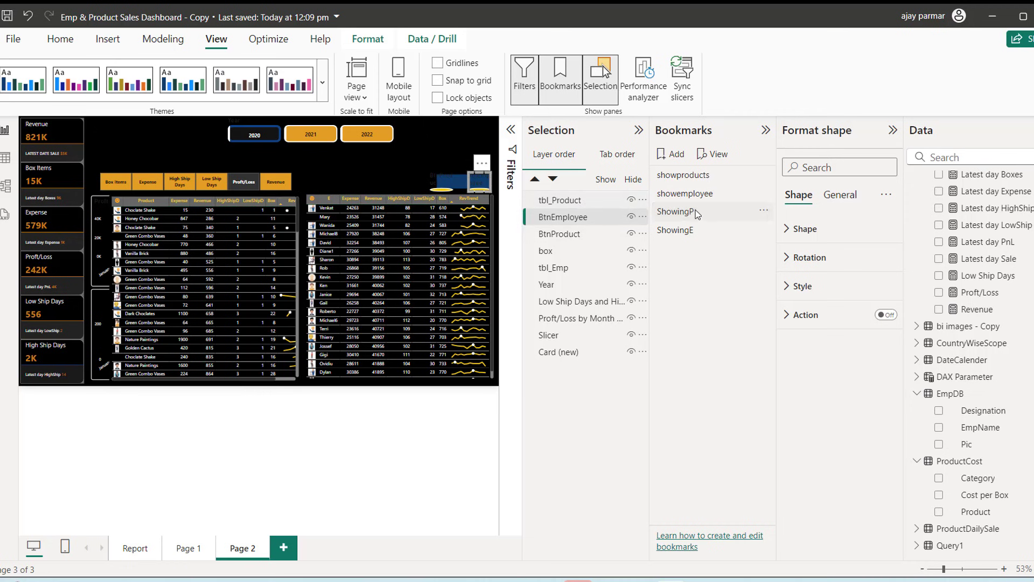
left_click(764, 211)
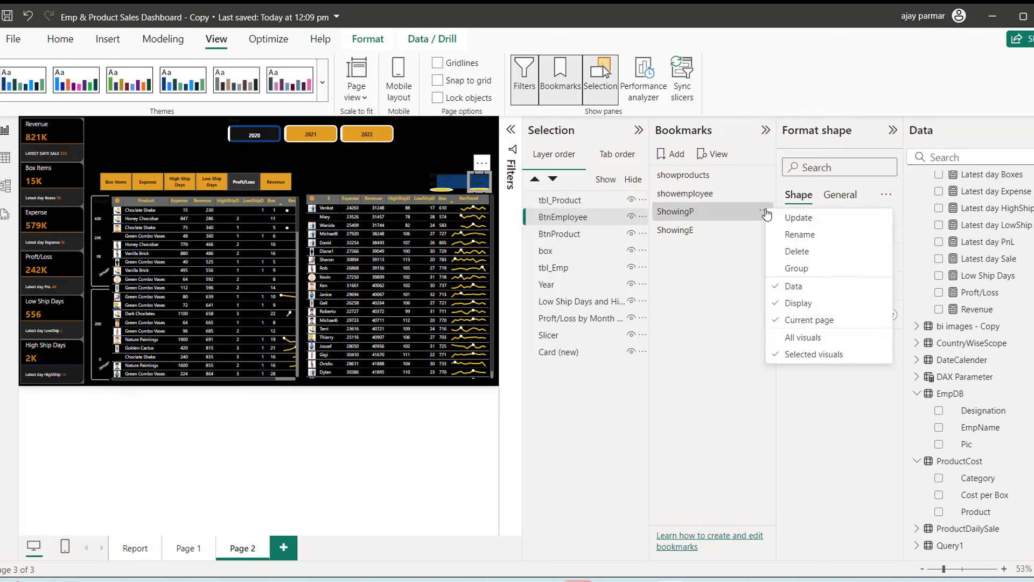
left_click(572, 218)
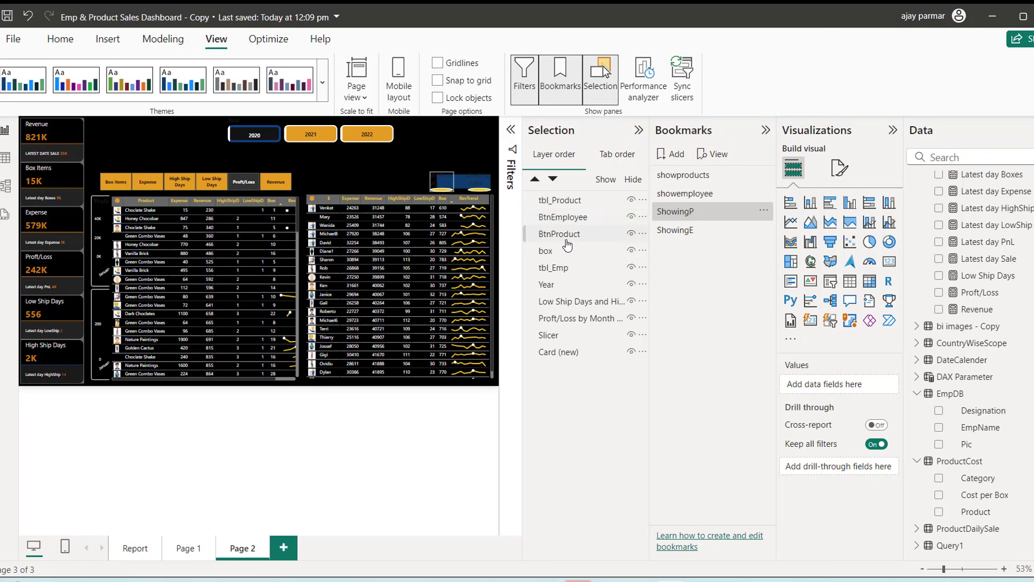
Step: Collapse the Visualizations pane and select tbl_Product, BtnEmployee, BtnProduct, tbl_Emp and box together
left_click(892, 132)
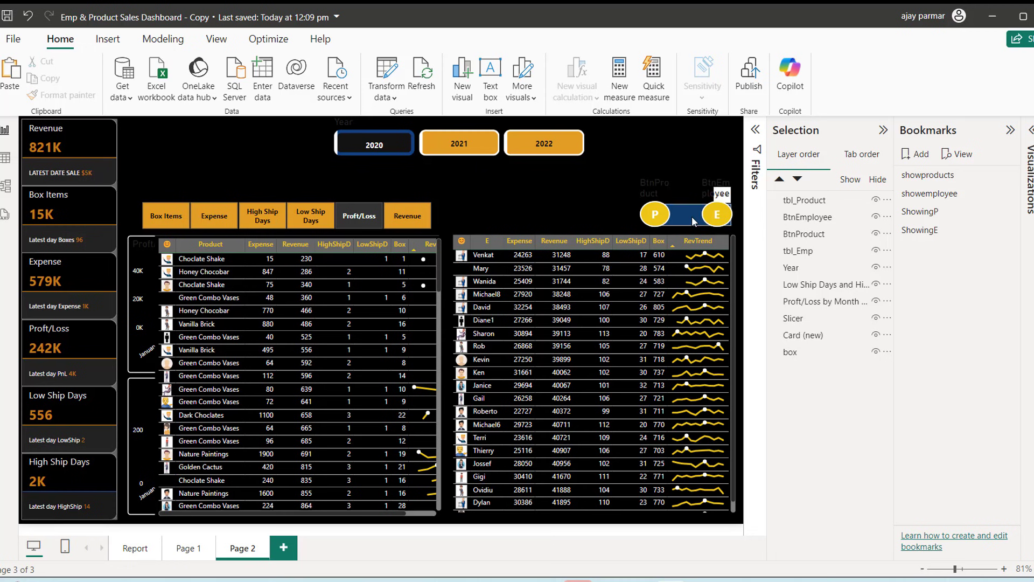
left_click(811, 201)
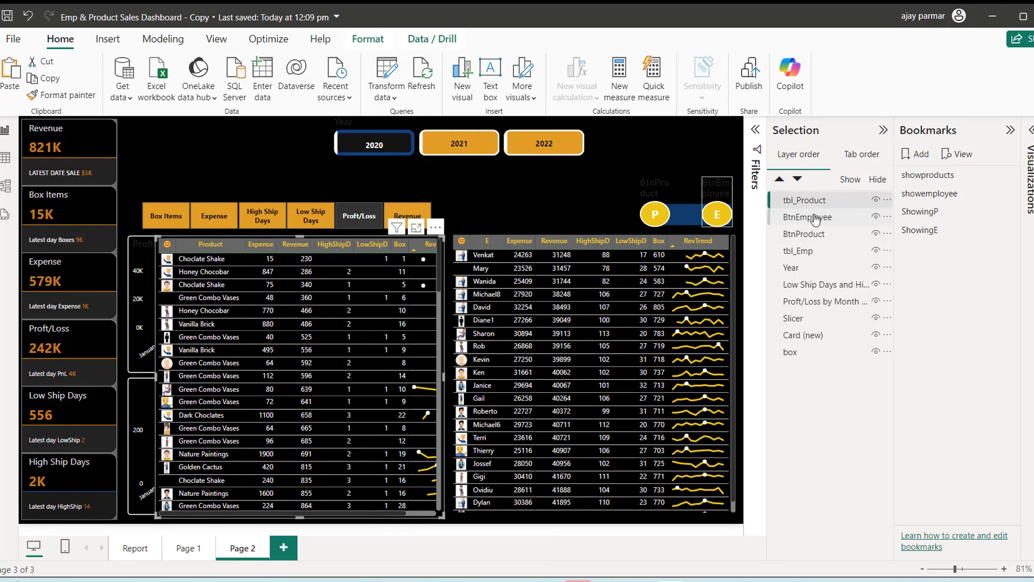
left_click(815, 217, "ctrl")
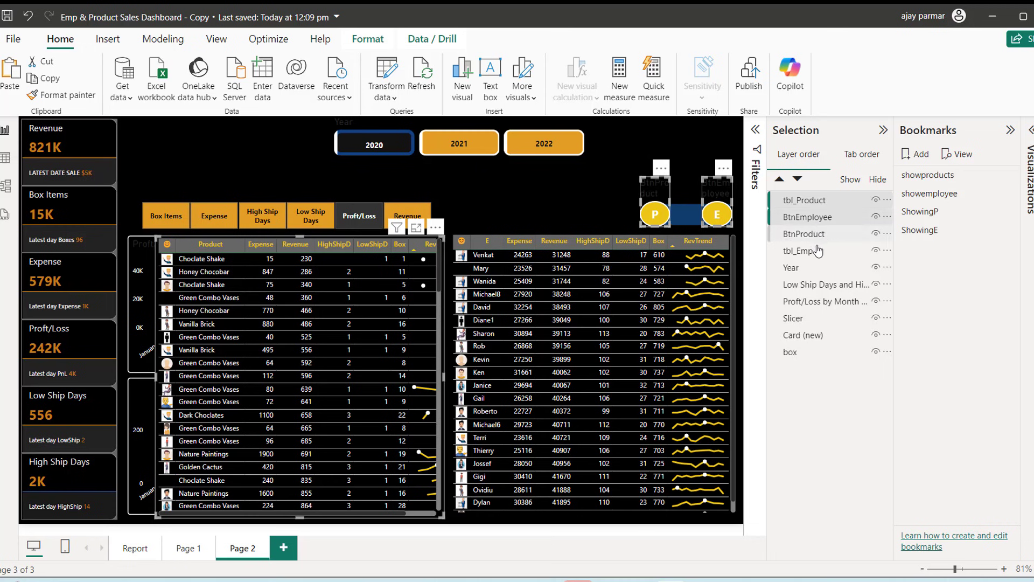
left_click(814, 237, "ctrl")
left_click(808, 254, "ctrl")
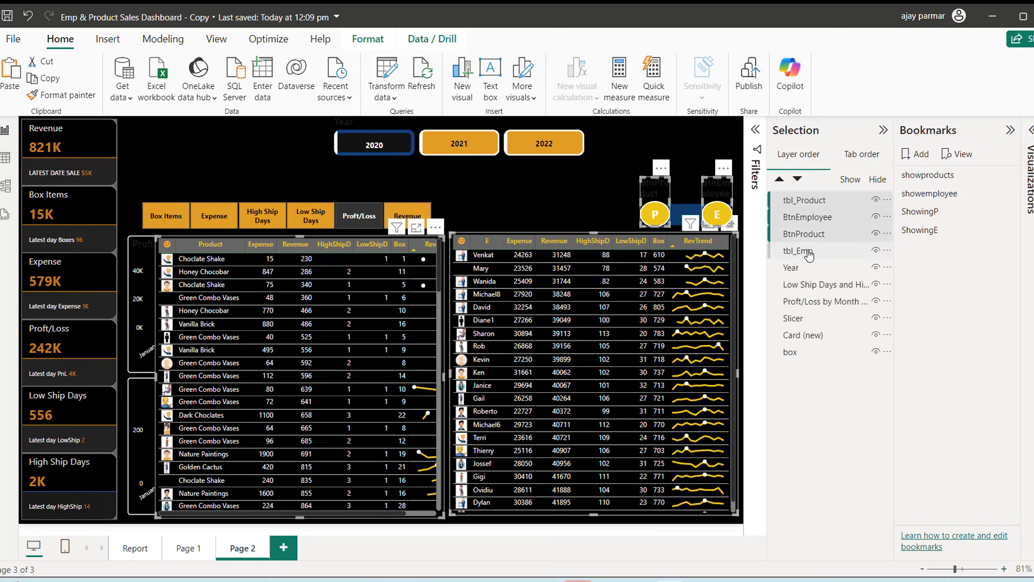
left_click(796, 352, "ctrl")
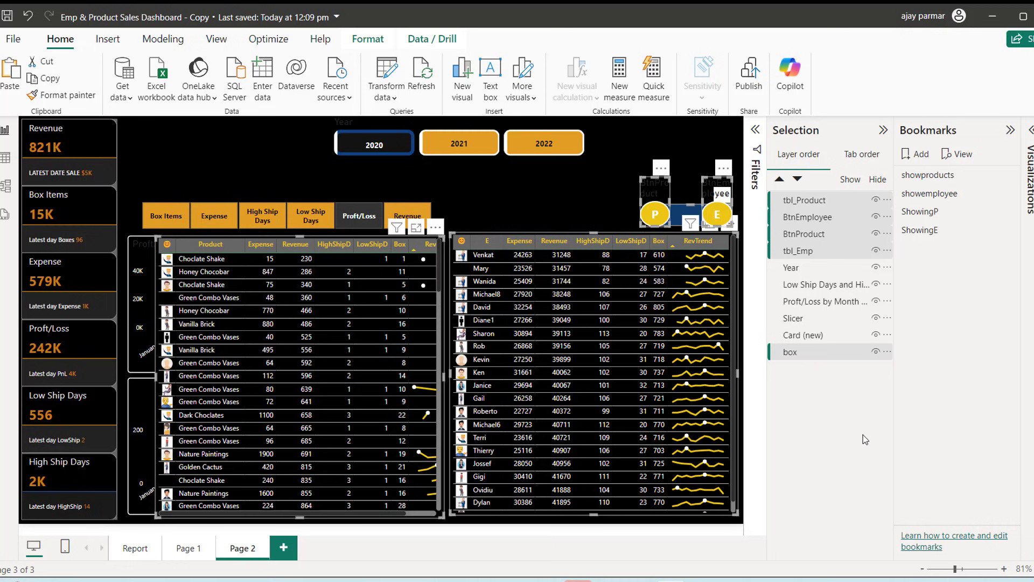
left_click(796, 353, "ctrl")
left_click(795, 352, "ctrl")
left_click(794, 337, "ctrl")
left_click(794, 337, "ctrl")
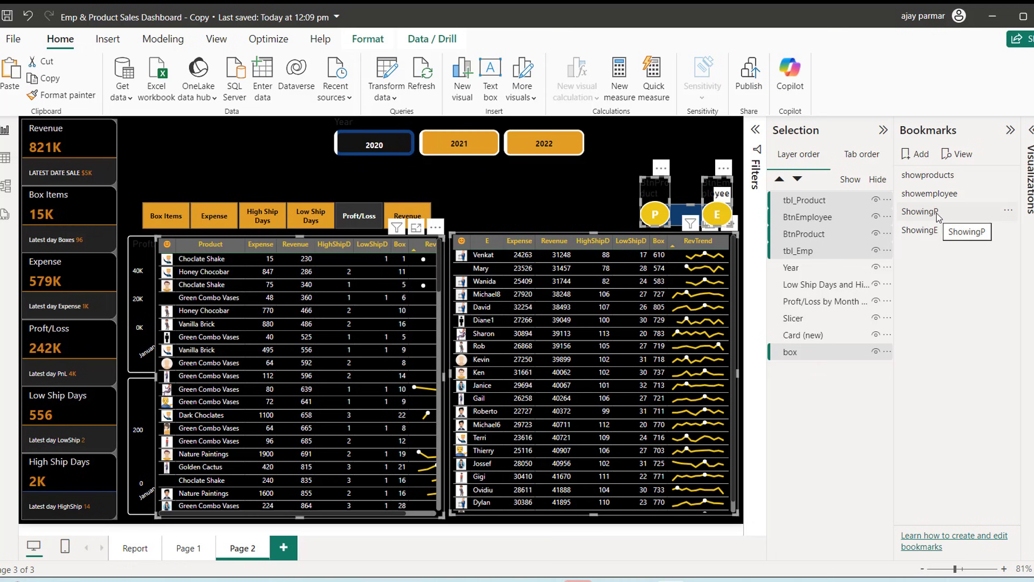
left_click(865, 237, "ctrl")
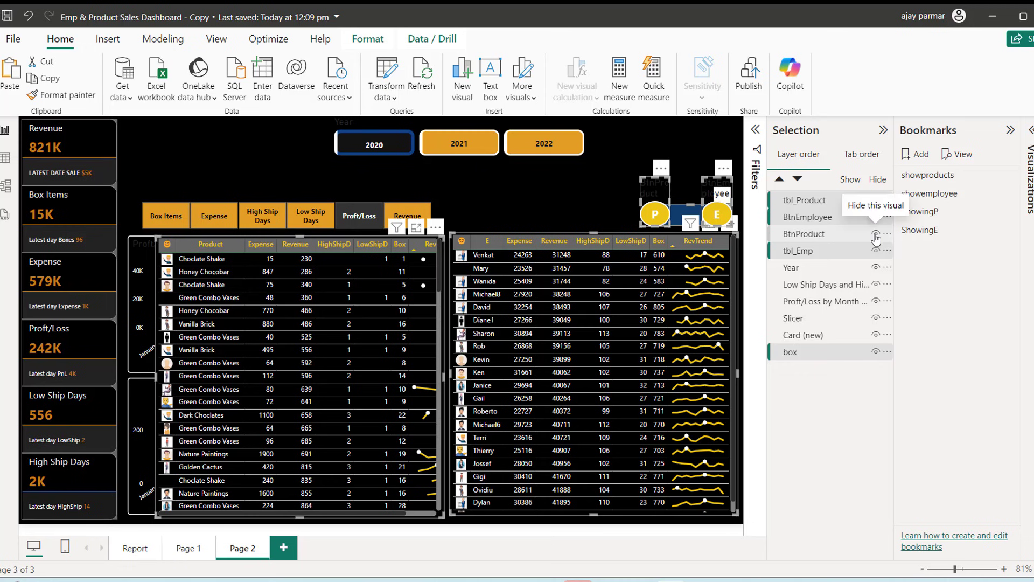
Step: Hide BtnProduct and put it back into the multi-selection with tbl_Product, BtnEmployee, tbl_Emp and box
left_click(876, 237)
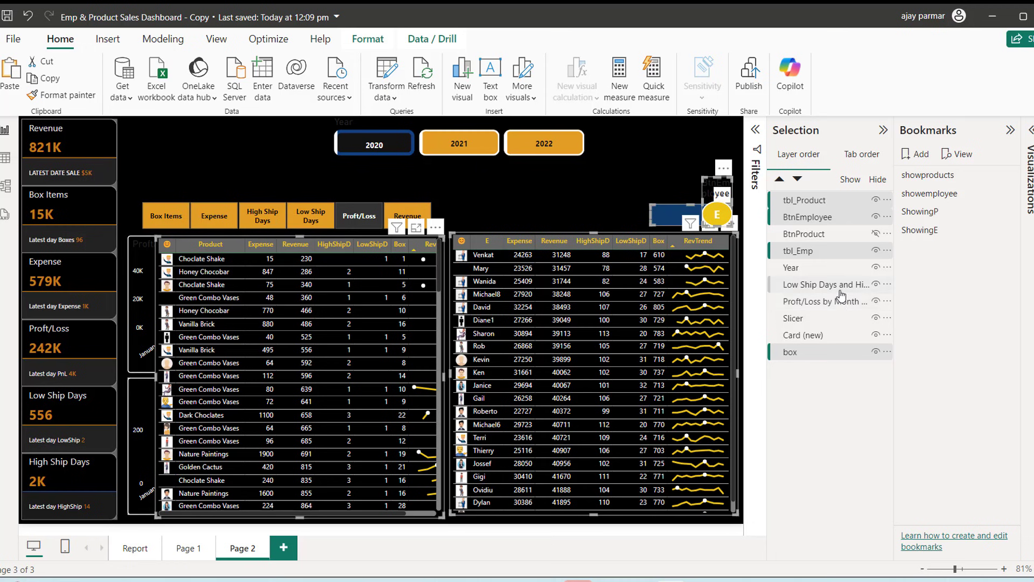
left_click(832, 247, "ctrl")
left_click(812, 237, "ctrl")
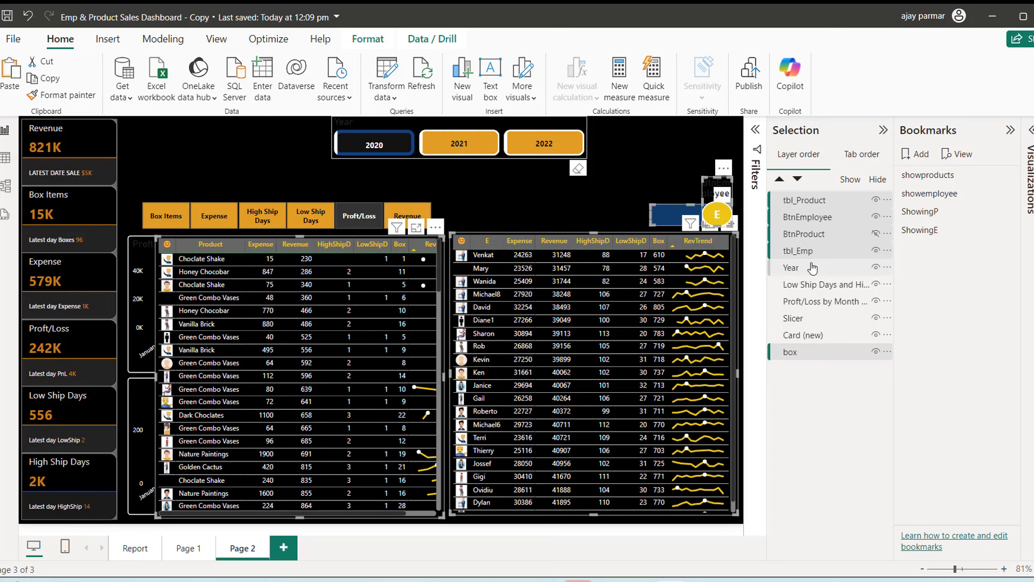
left_click(839, 239, "ctrl")
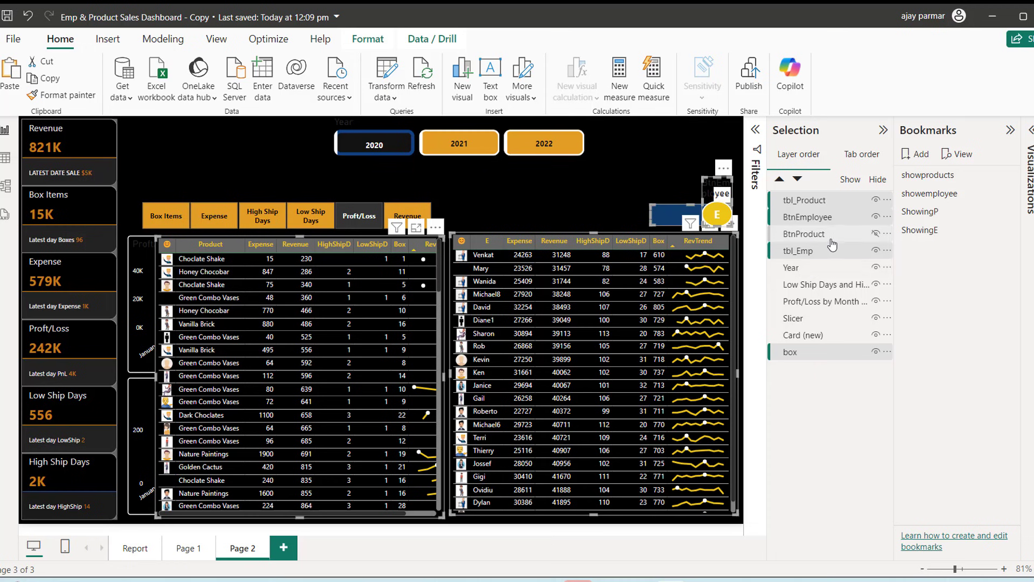
left_click(832, 242, "ctrl")
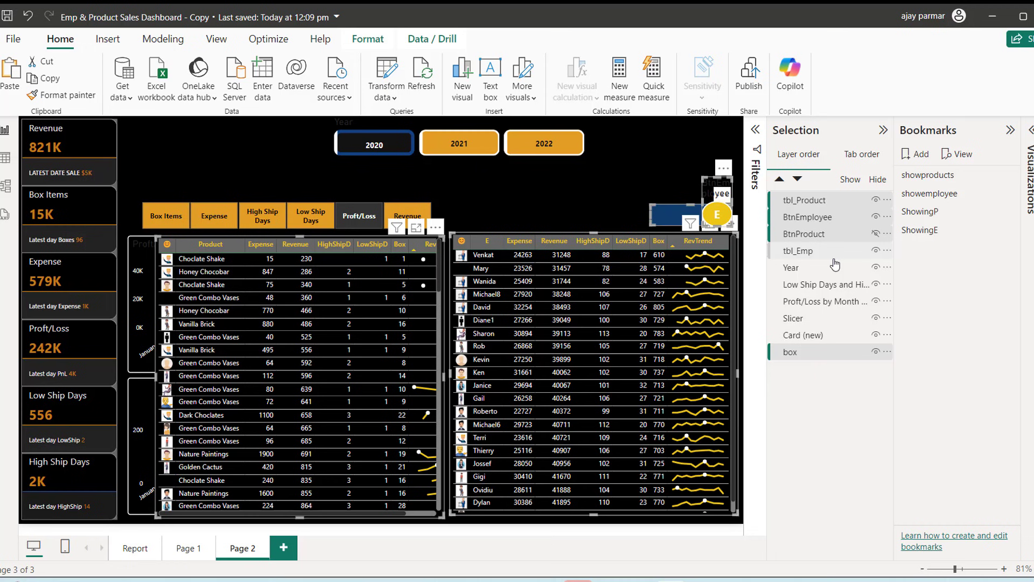
left_click(833, 257, "ctrl")
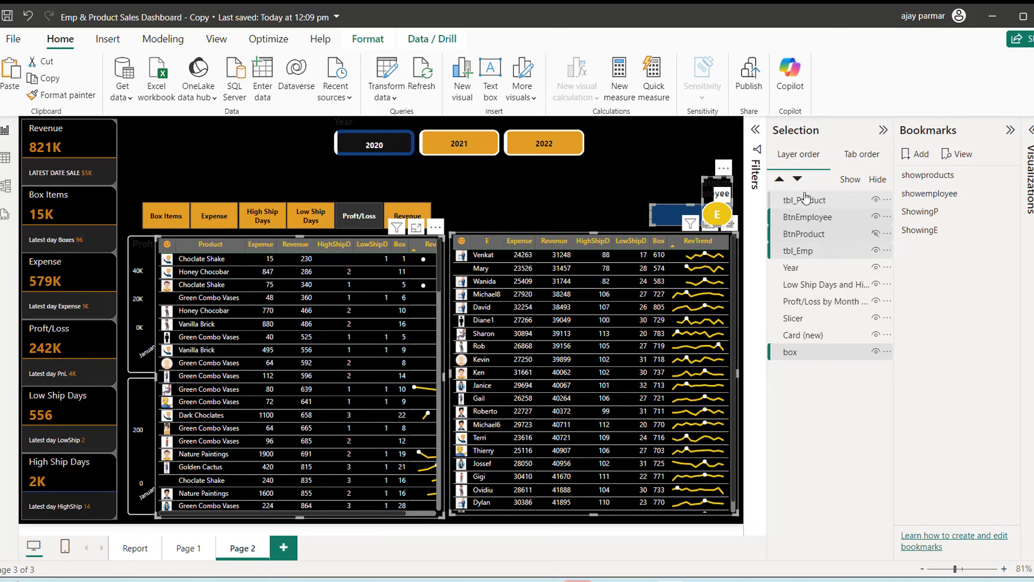
left_click(868, 218, "ctrl")
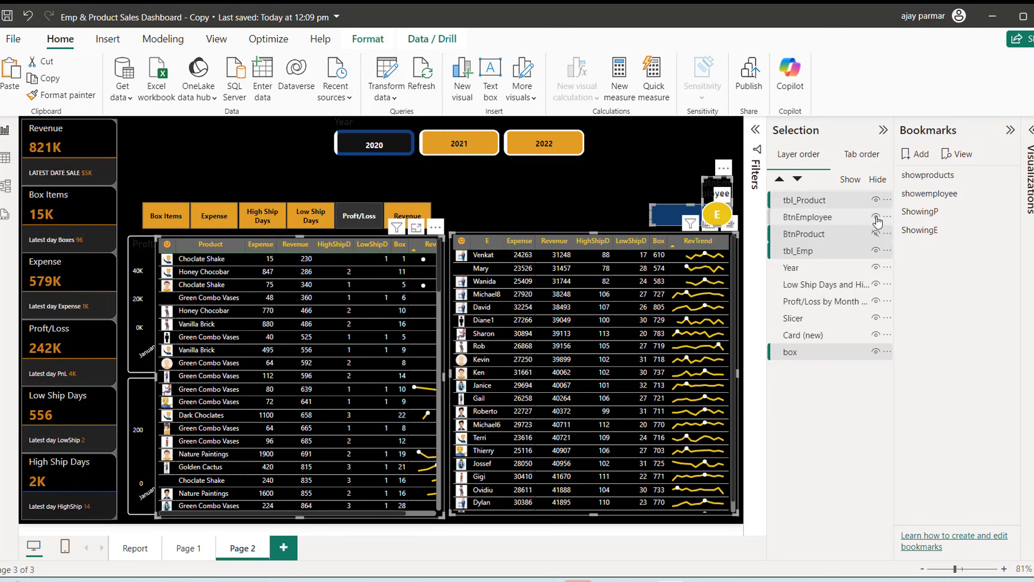
left_click(876, 219)
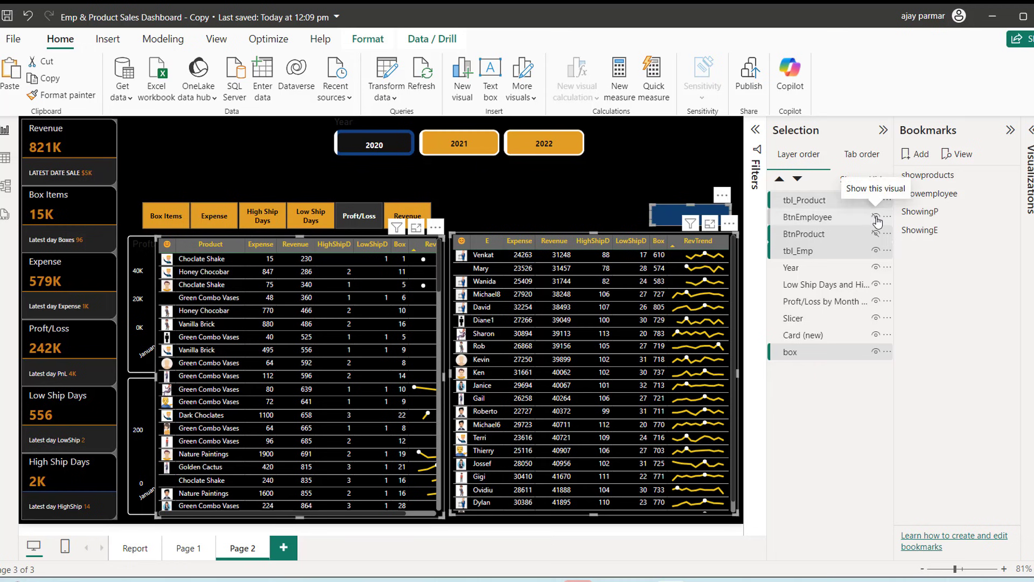
left_click(877, 219)
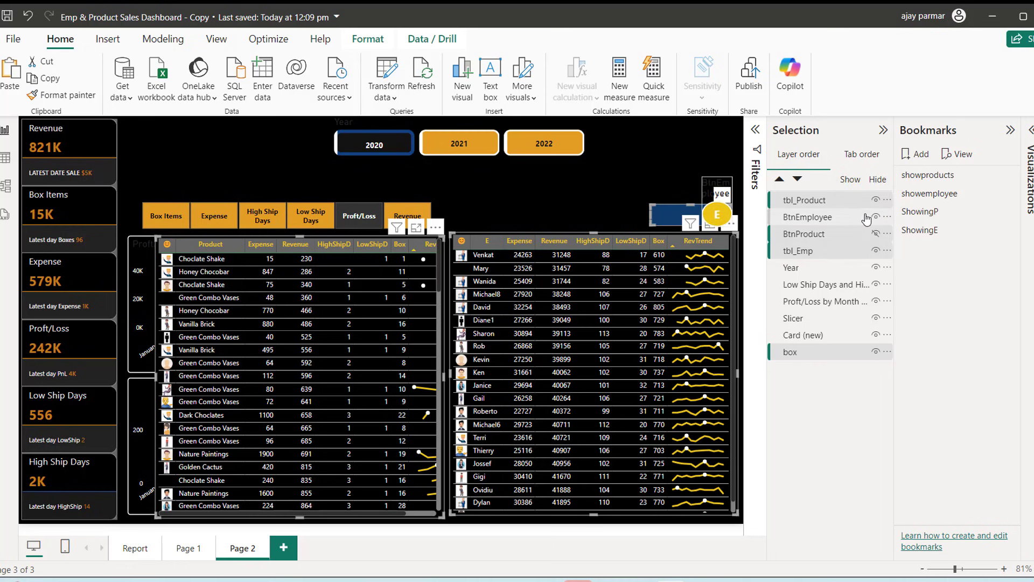
left_click(875, 233)
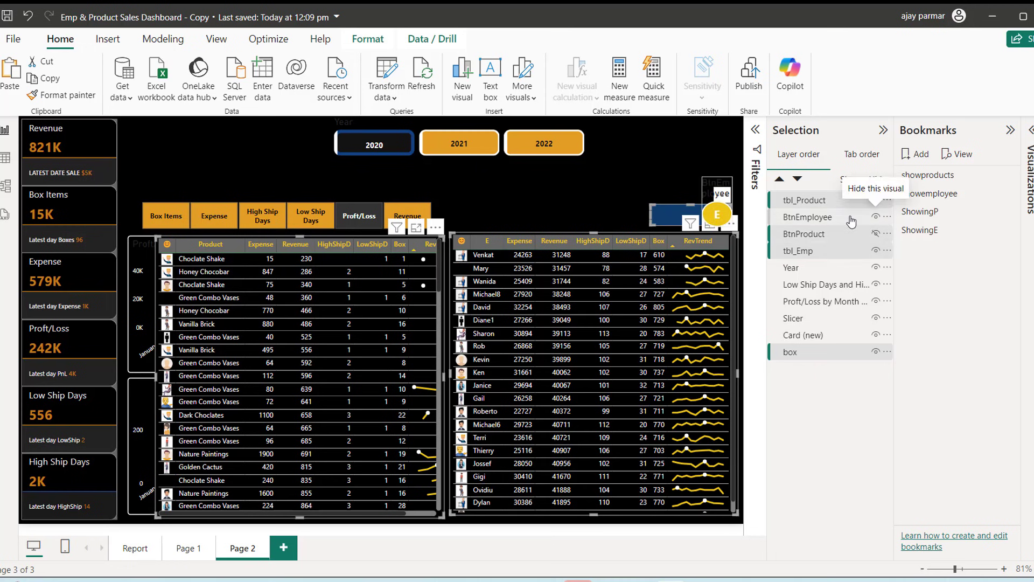
left_click(875, 233)
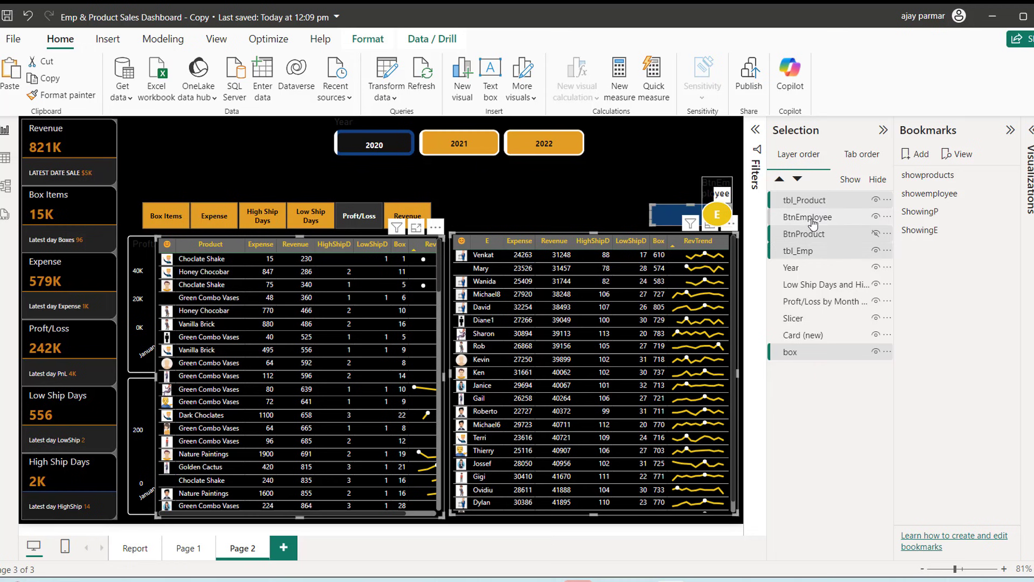
left_click(814, 219, "ctrl")
left_click(824, 251, "ctrl")
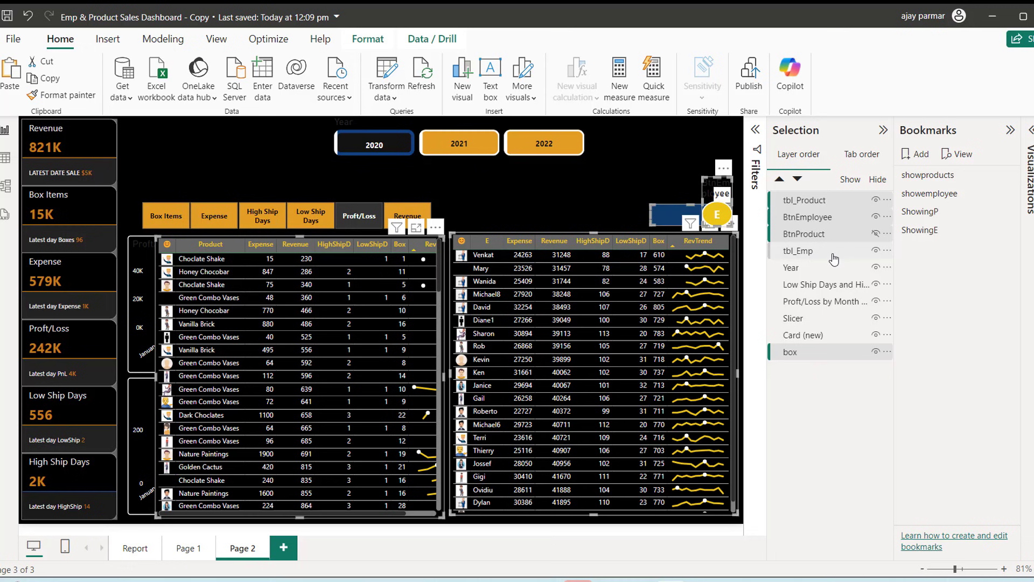
Step: Hide tbl_Emp, keep it in the selection, and update the ShowingP bookmark with this state
left_click(875, 251)
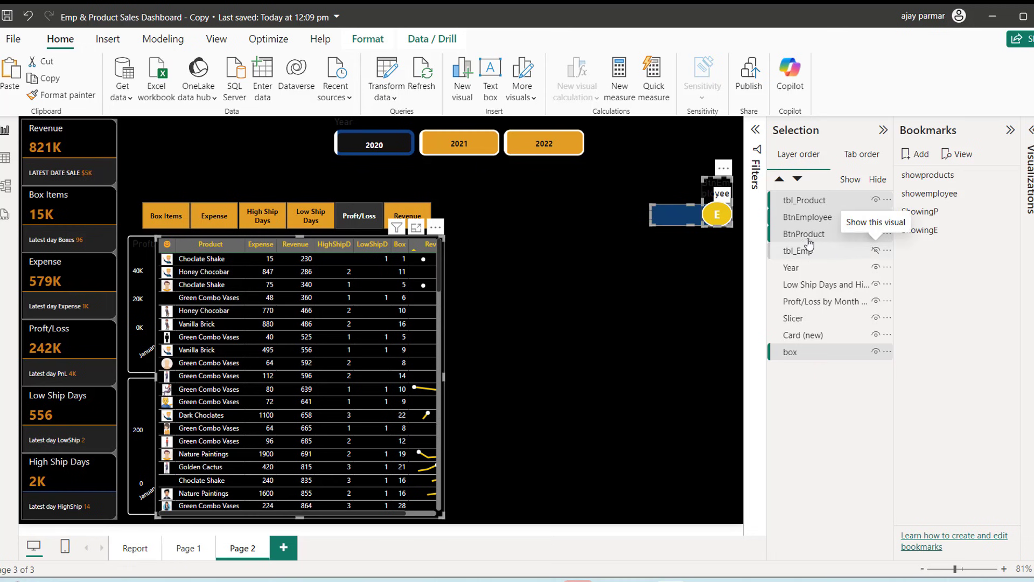
left_click(876, 234)
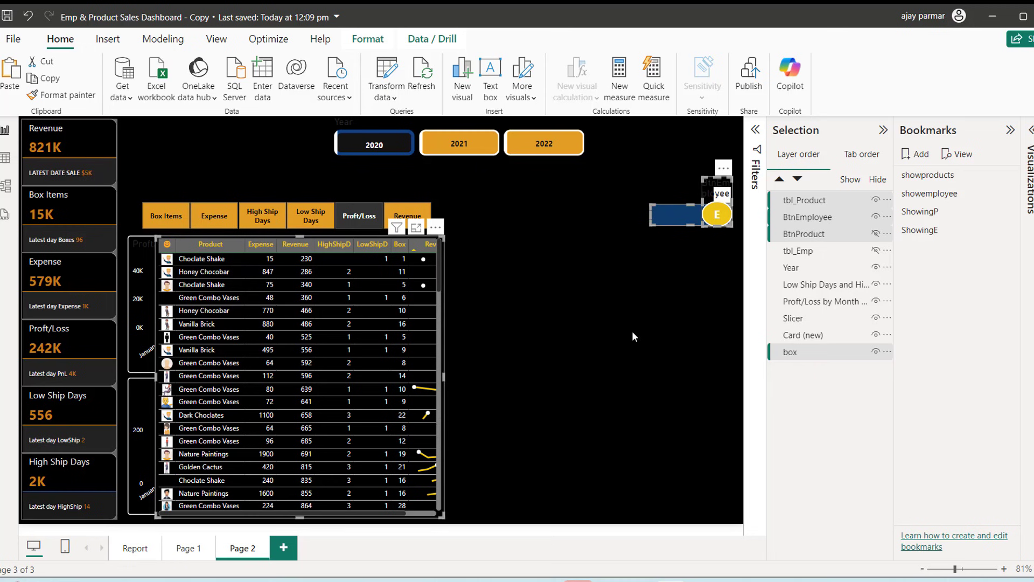
left_click(806, 252, "ctrl")
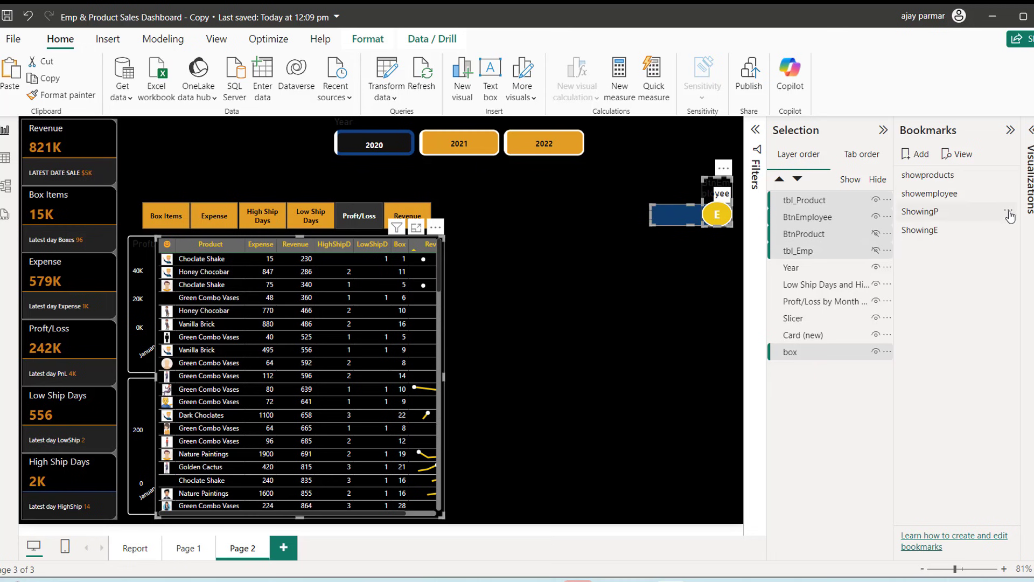
left_click(1008, 213)
left_click(925, 221)
left_click(916, 231)
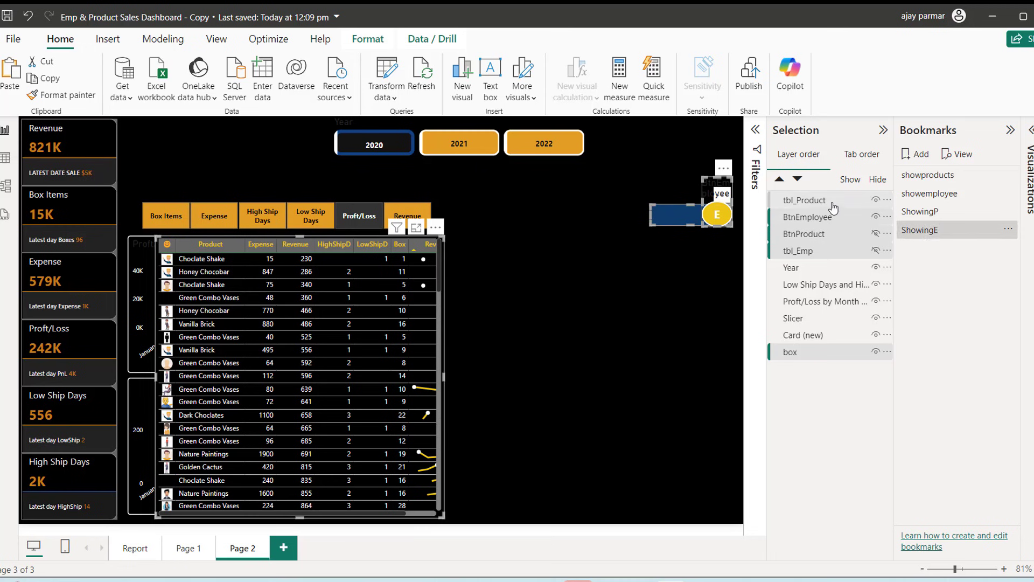
Step: Clear the selection and reselect tbl_Product, BtnEmployee, BtnProduct, tbl_Emp and box together for the ShowingE bookmark
key("Escape")
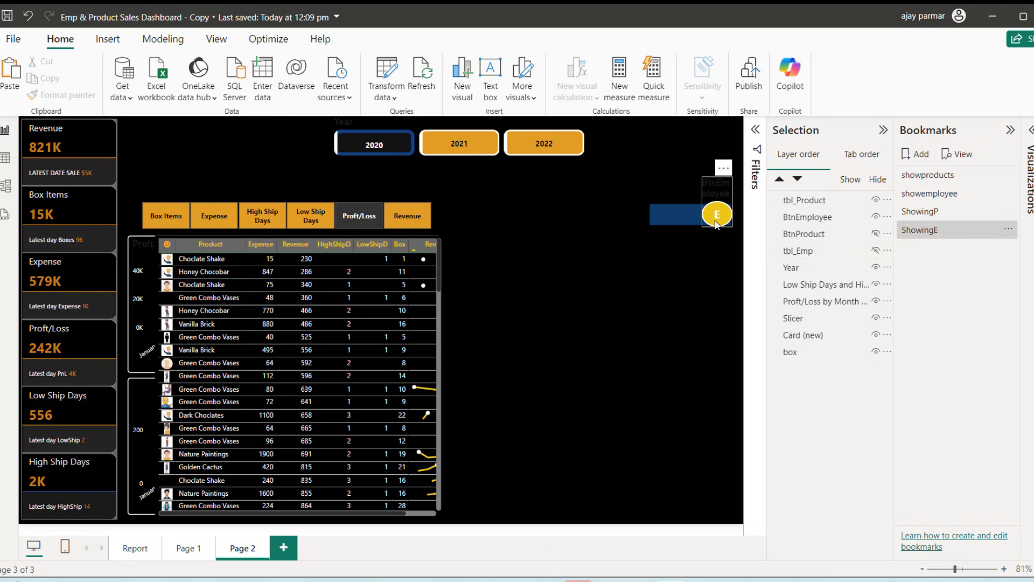
left_click(804, 202)
left_click(819, 218, "ctrl")
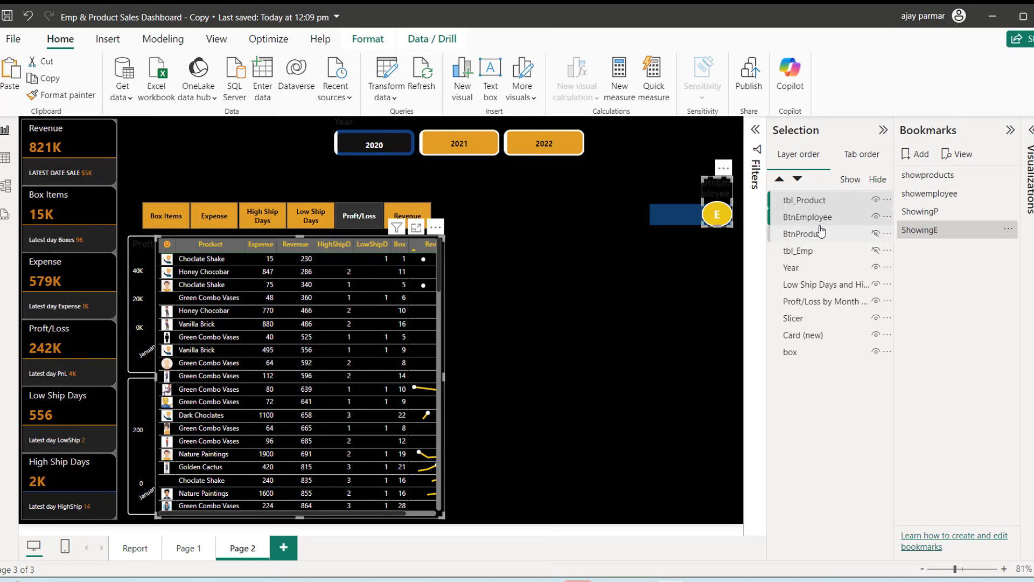
left_click(819, 252)
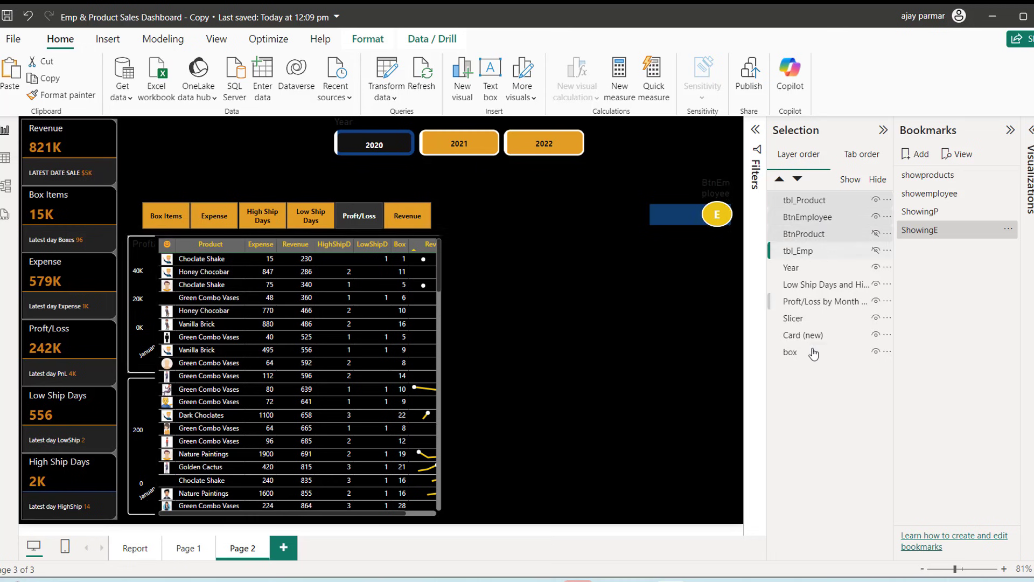
left_click(797, 353, "ctrl")
left_click(800, 202, "shift")
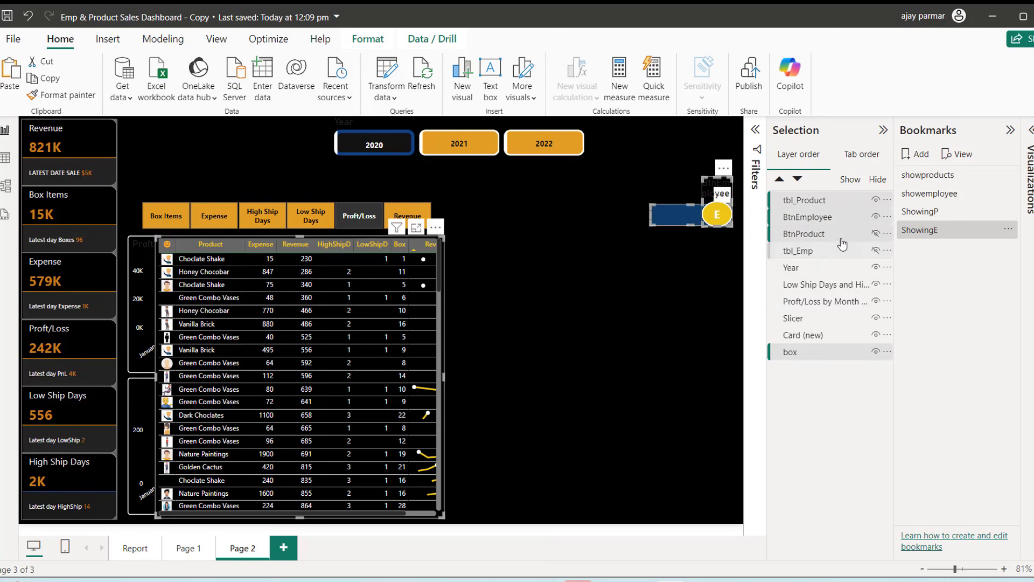
left_click(932, 232)
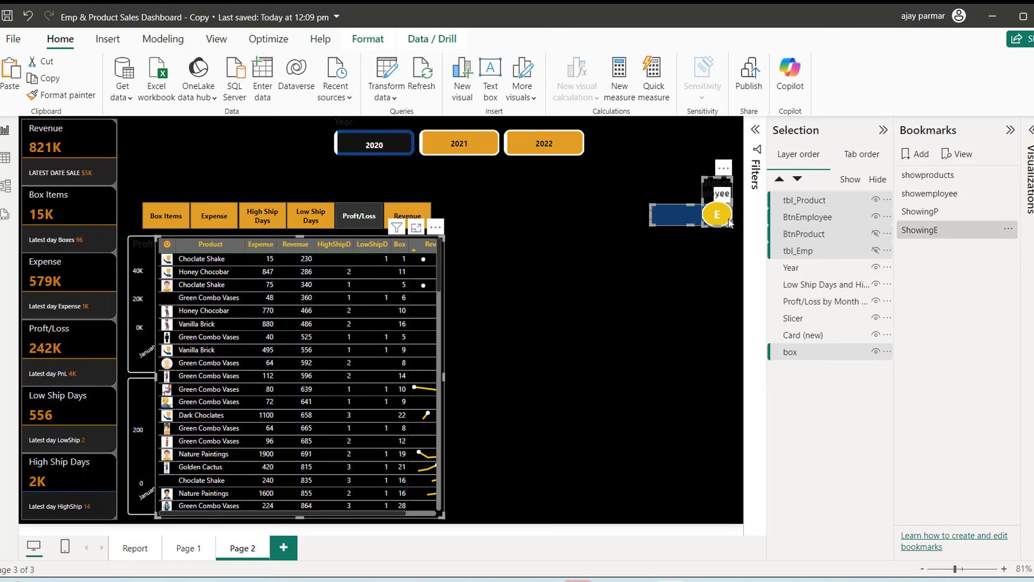
Step: Hide BtnEmployee and show BtnProduct, keeping both in the multi-selection
left_click(876, 233)
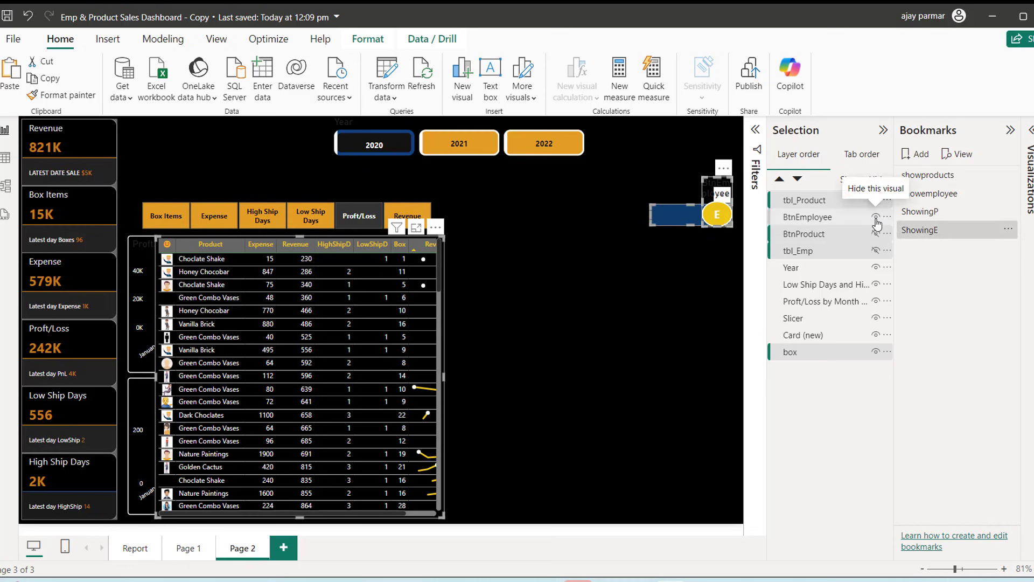
left_click(876, 217)
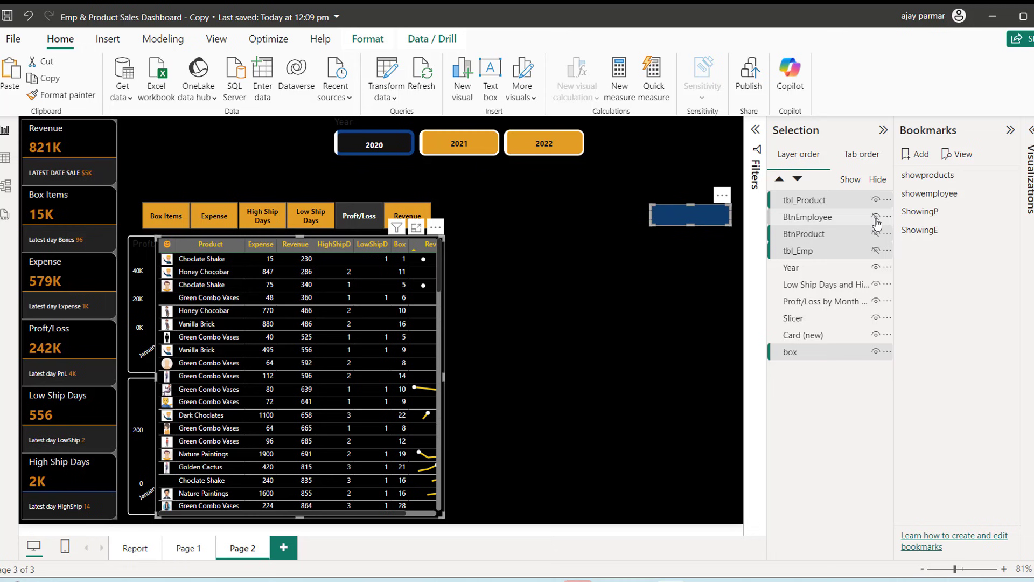
left_click(845, 268)
left_click(874, 237, "ctrl")
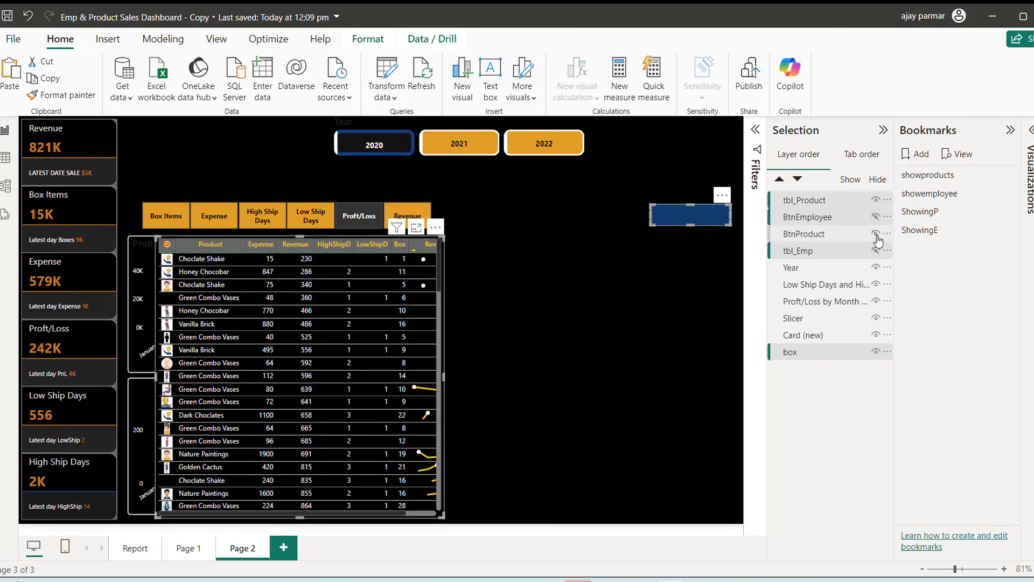
left_click(876, 235)
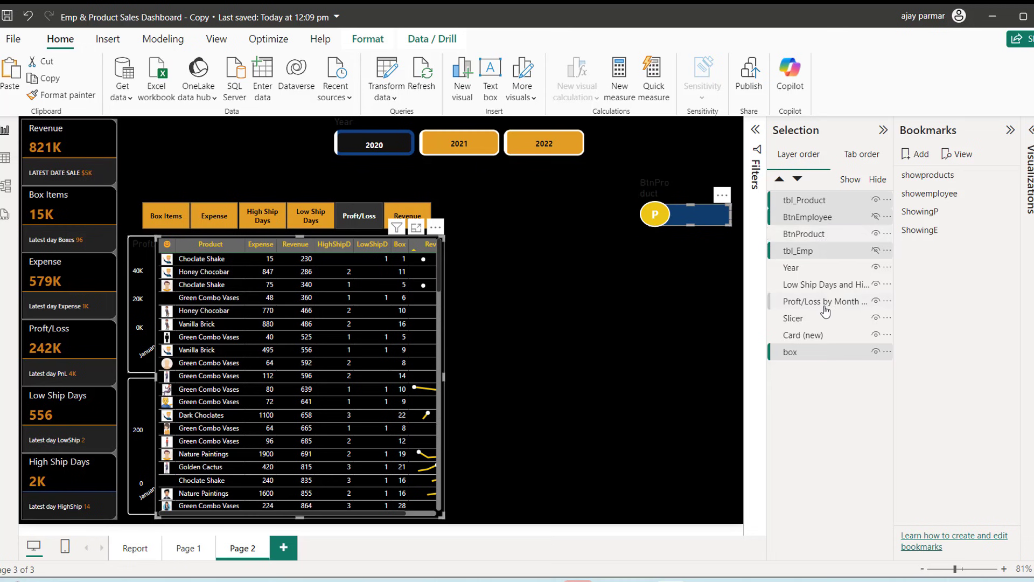
left_click(803, 235, "ctrl")
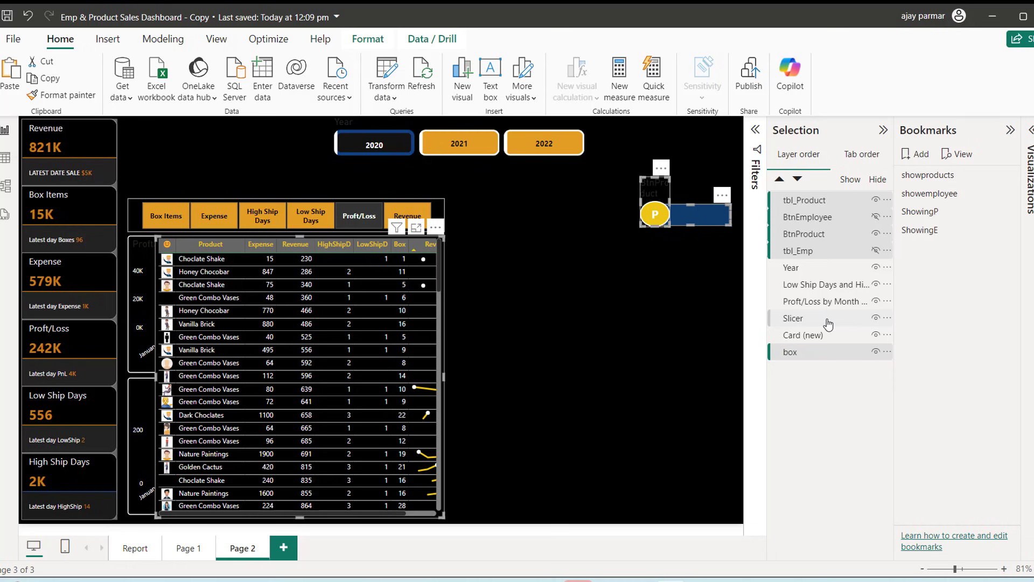
Step: Update the ShowingE bookmark with tbl_Product hidden and tbl_Emp shown, both included in the selection
left_click(804, 200, "ctrl")
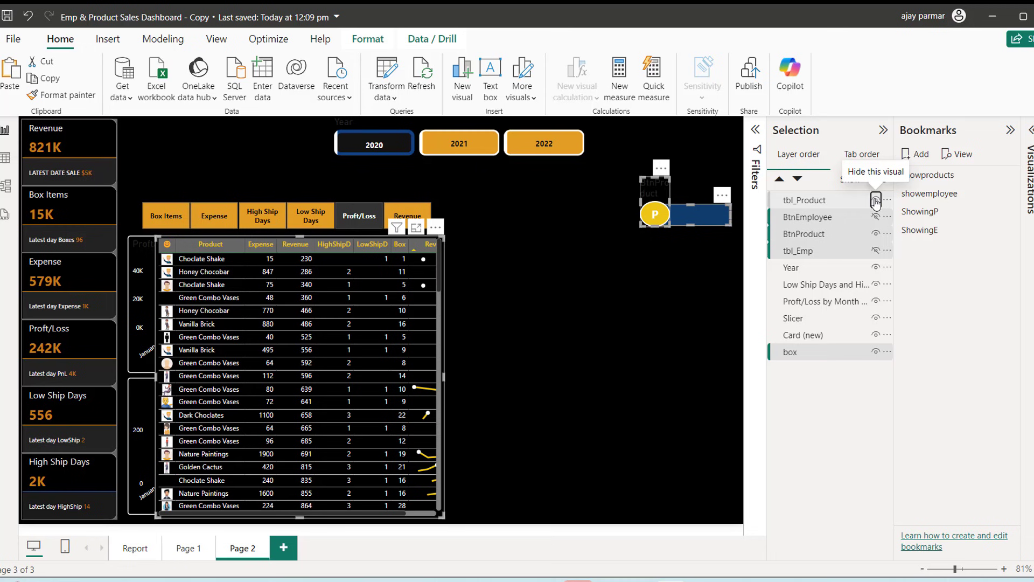
left_click(875, 201)
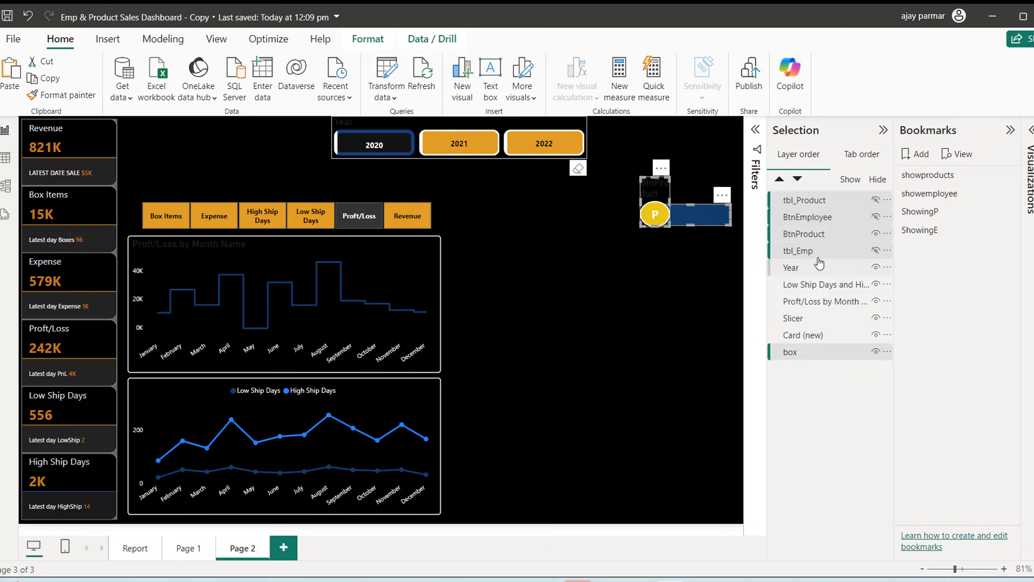
left_click(875, 251)
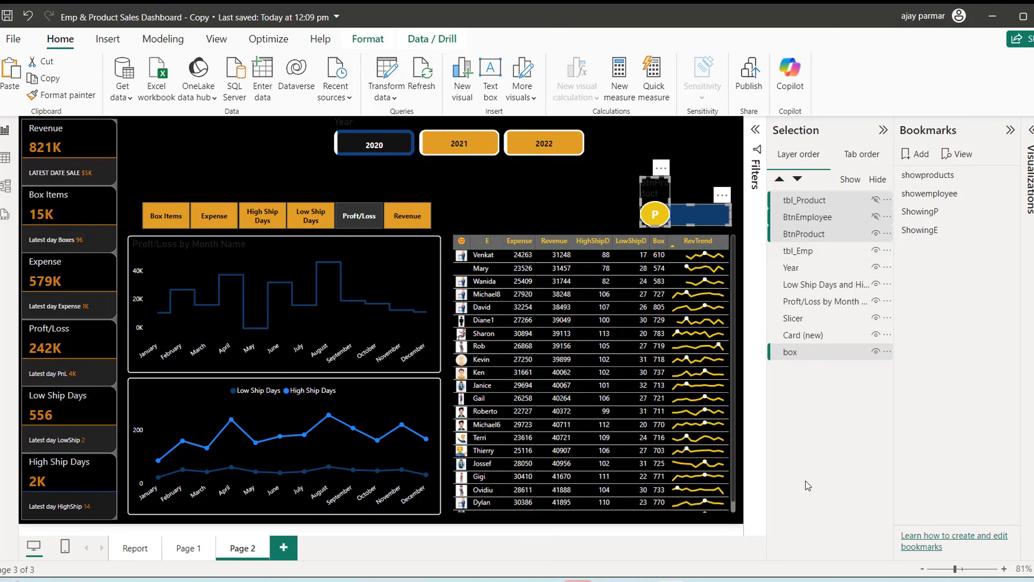
left_click(821, 255)
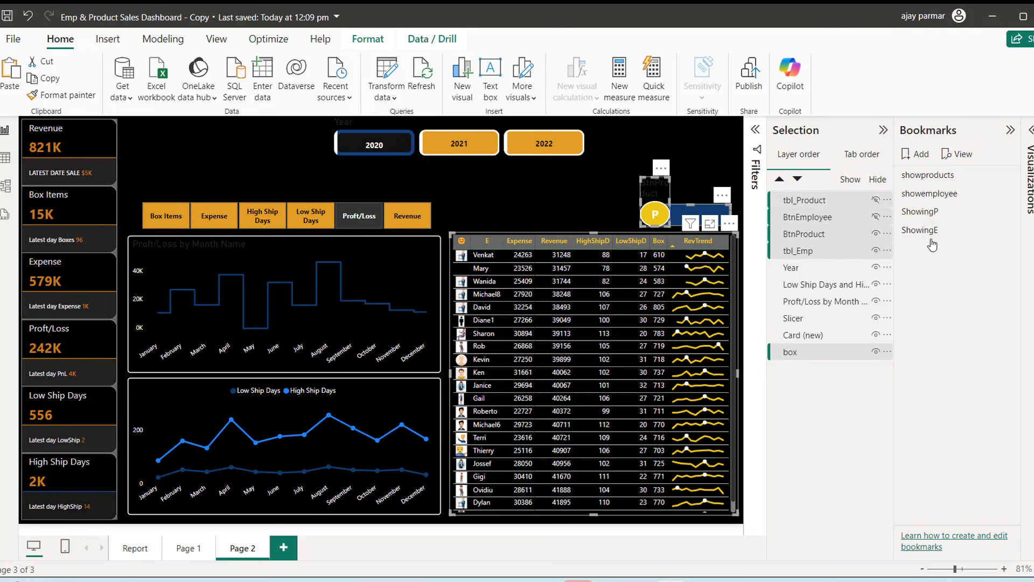
left_click(1008, 230)
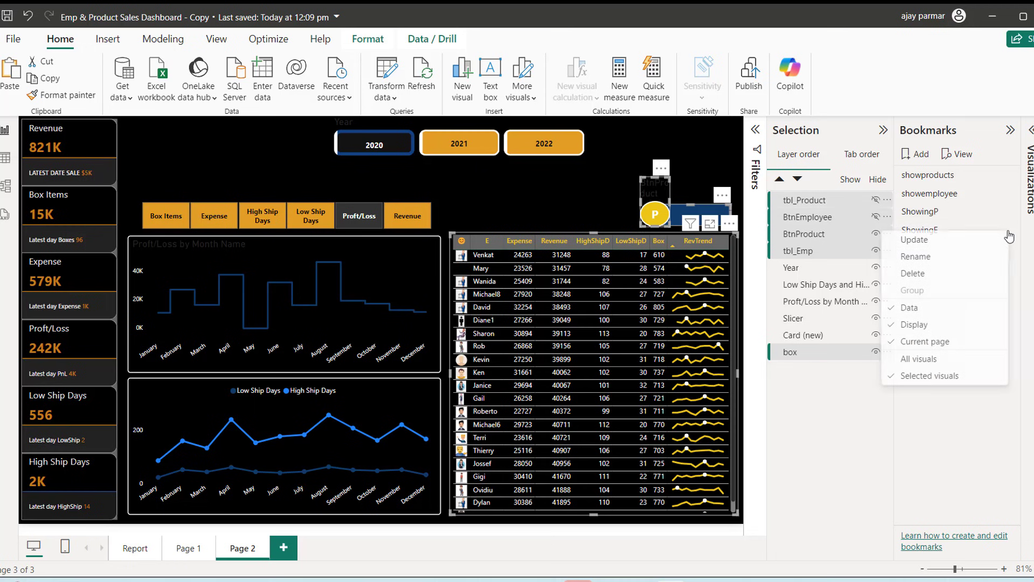
left_click(930, 246)
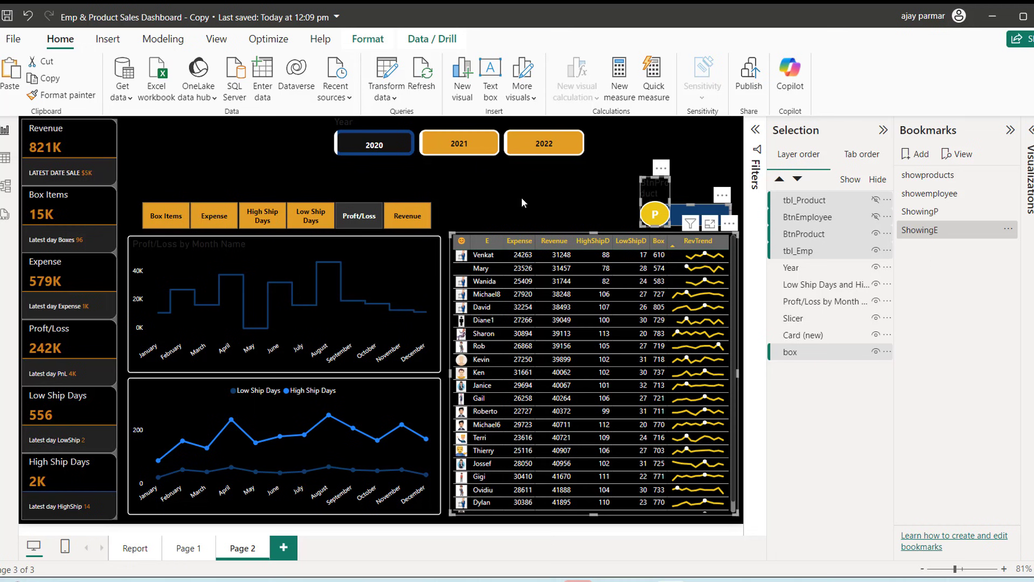
Step: Clear the selection, show tbl_Product and BtnEmployee again, and collapse the Selection pane
key("Escape")
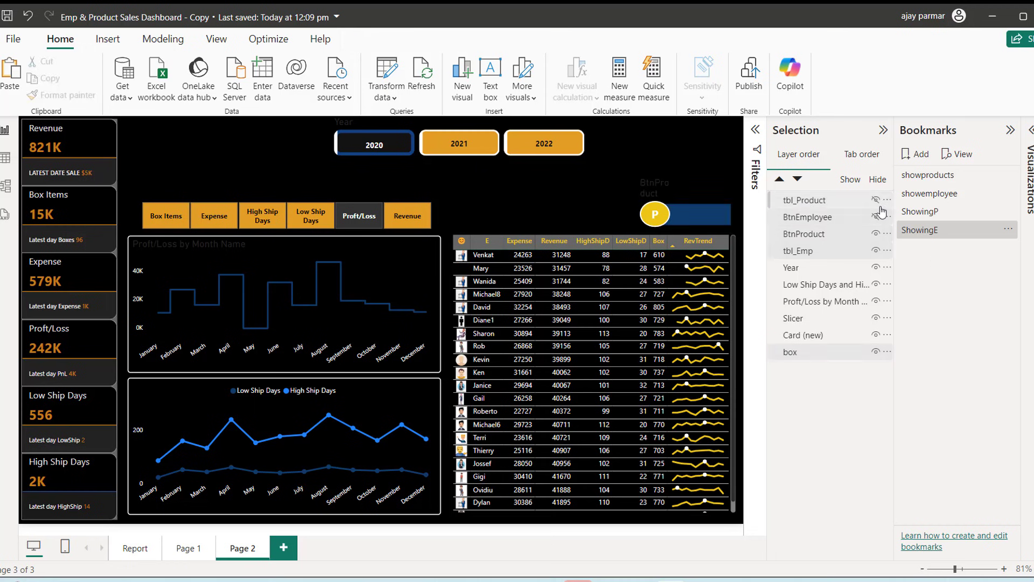
left_click(875, 200)
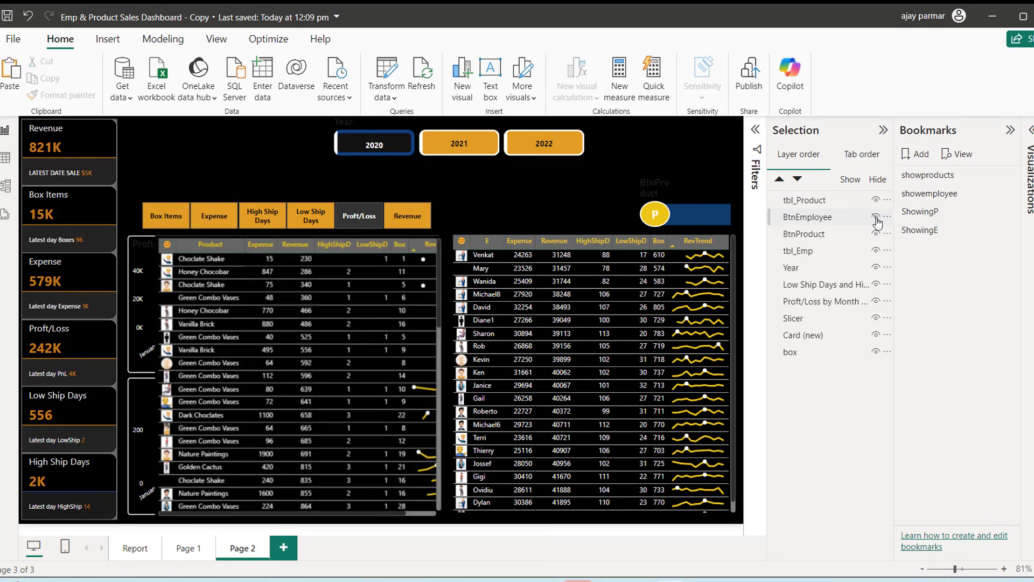
left_click(876, 217)
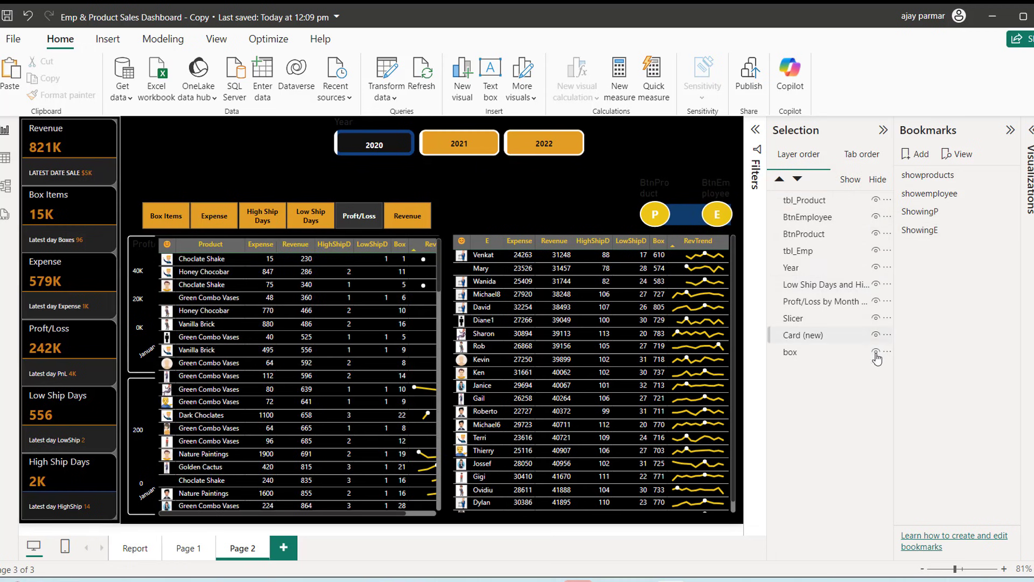
left_click(884, 132)
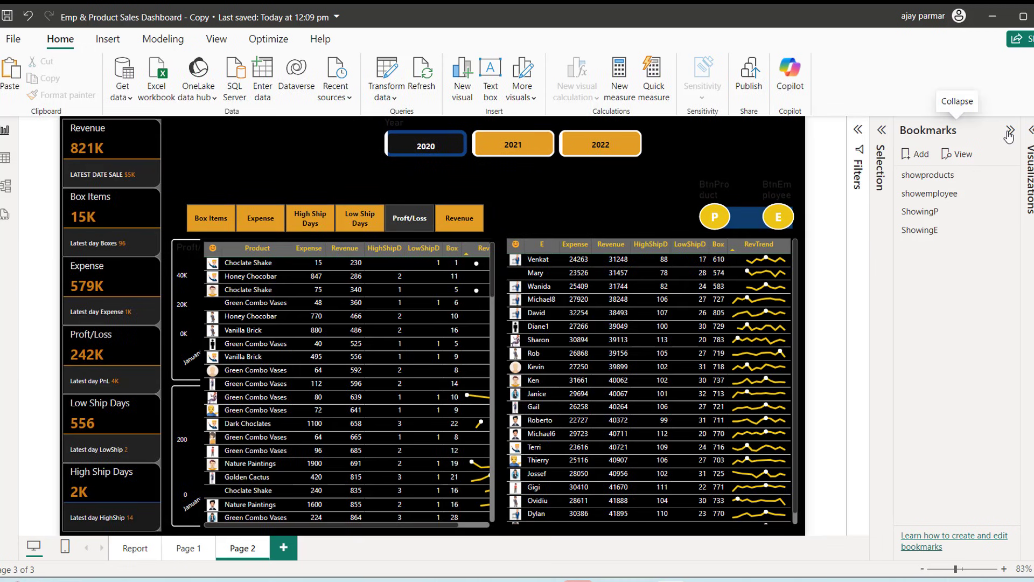
Step: Collapse the Bookmarks pane, then close both the Bookmarks and Selection panes
left_click(1009, 132)
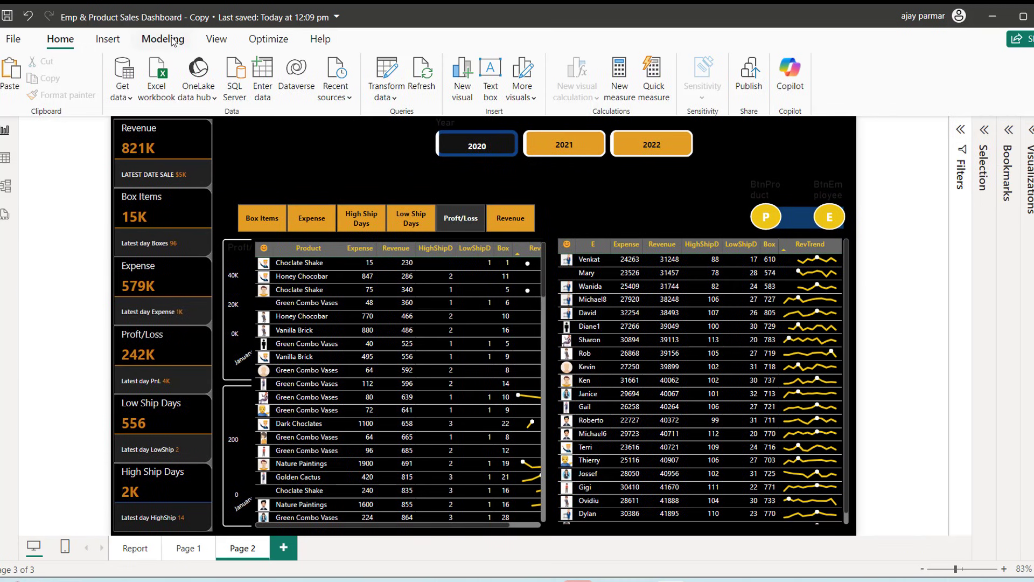
left_click(211, 42)
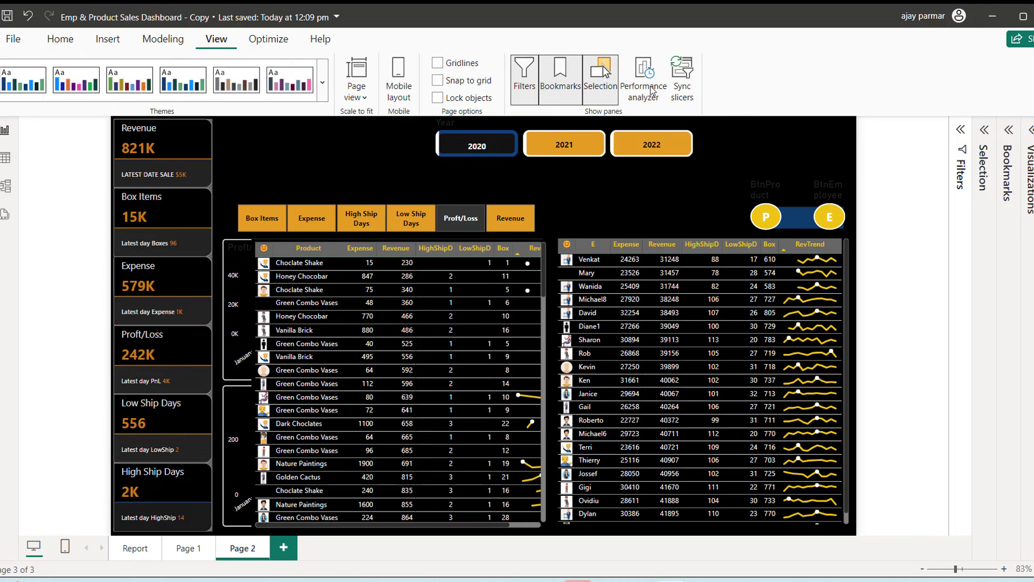
left_click(563, 87)
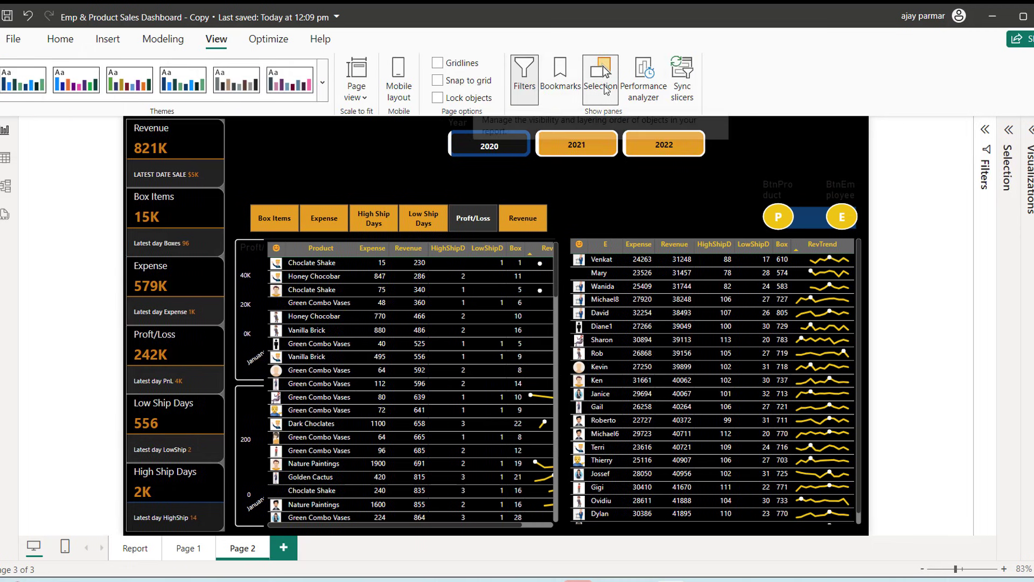
left_click(604, 89)
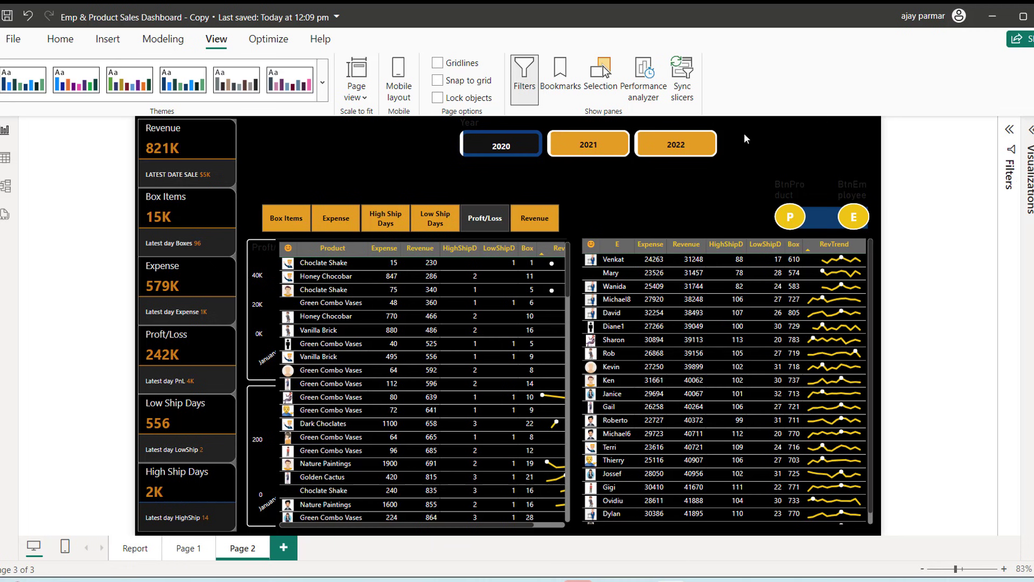
Step: Enable the action on the P button, with type Bookmark and showproducts as the bookmark
left_click(794, 228)
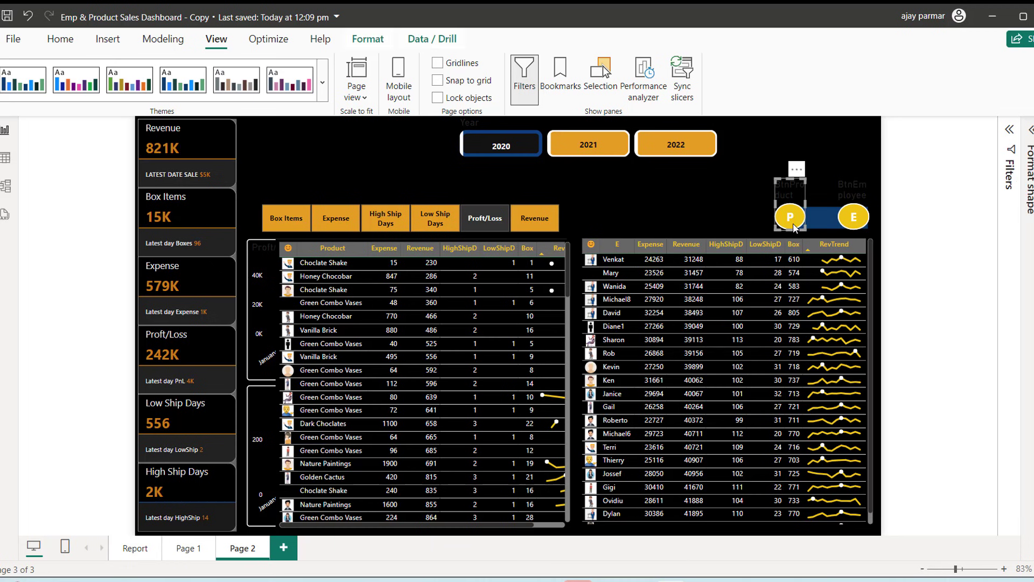
left_click(1030, 131)
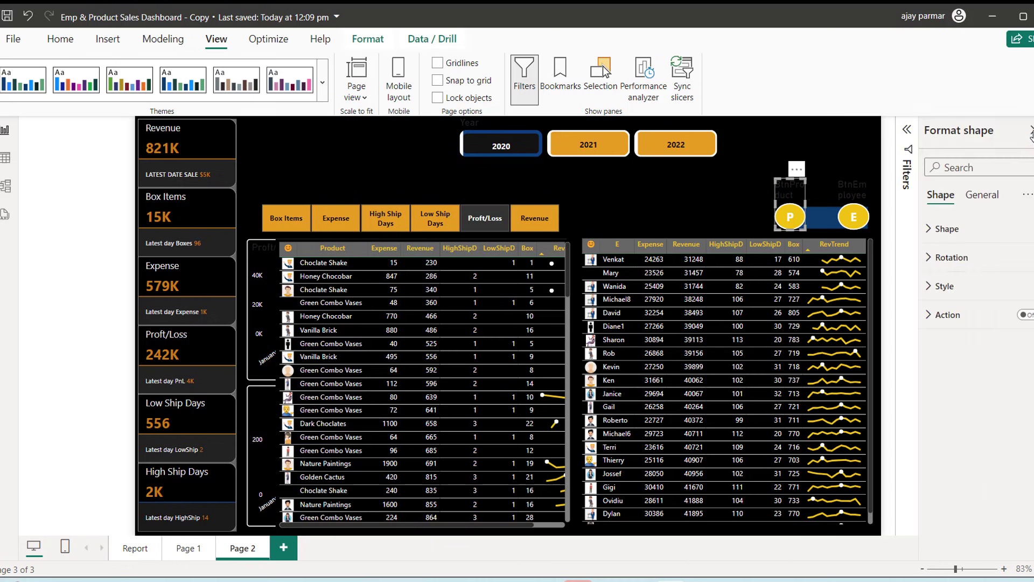
left_click(1030, 317)
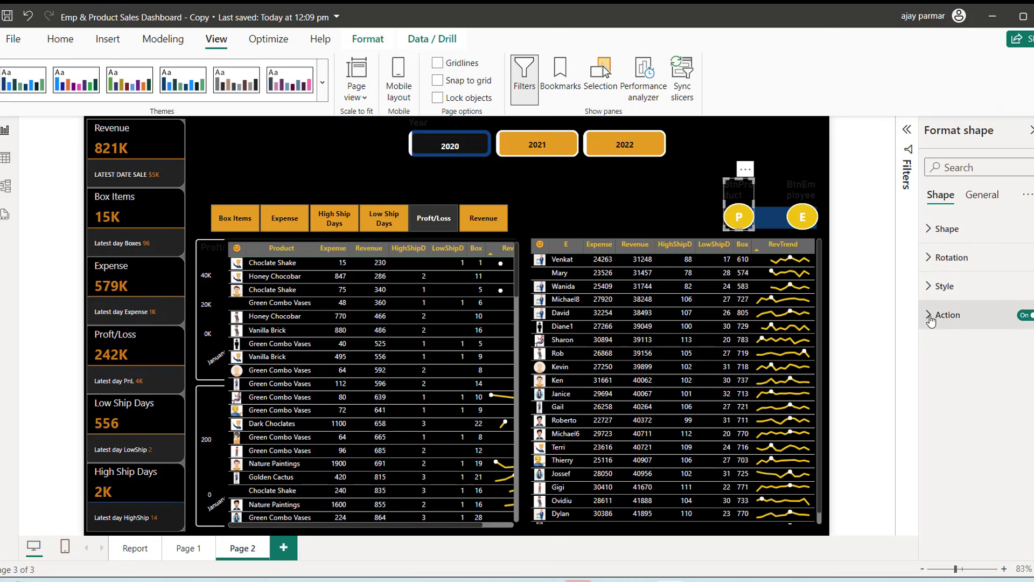
left_click(930, 317)
left_click(1003, 386)
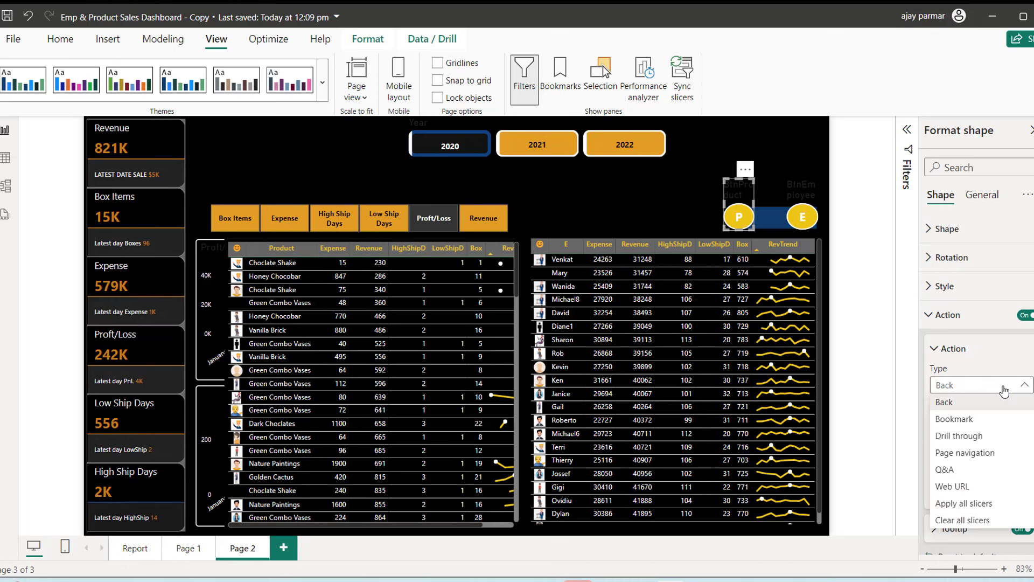
left_click(967, 422)
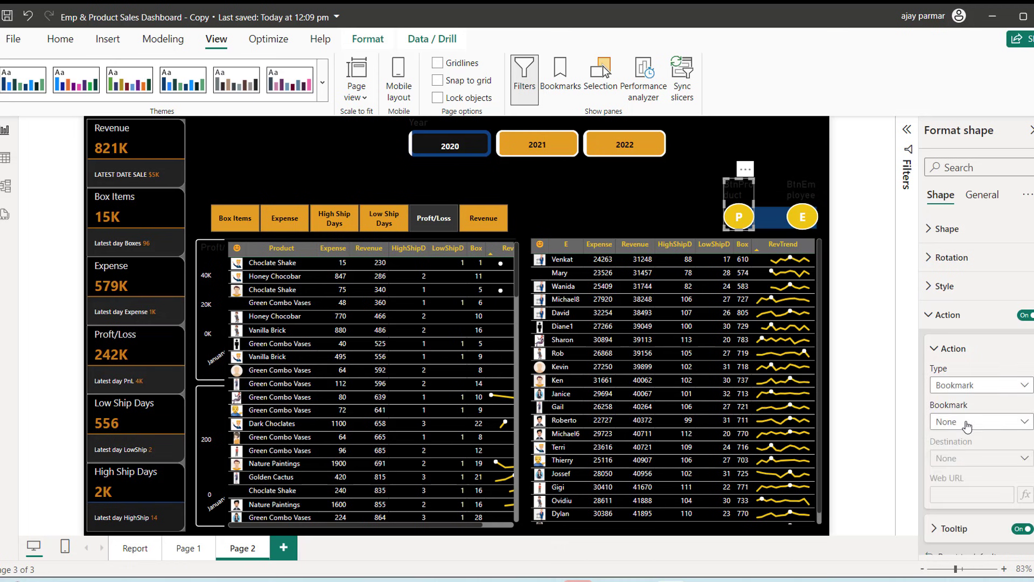
left_click(1001, 425)
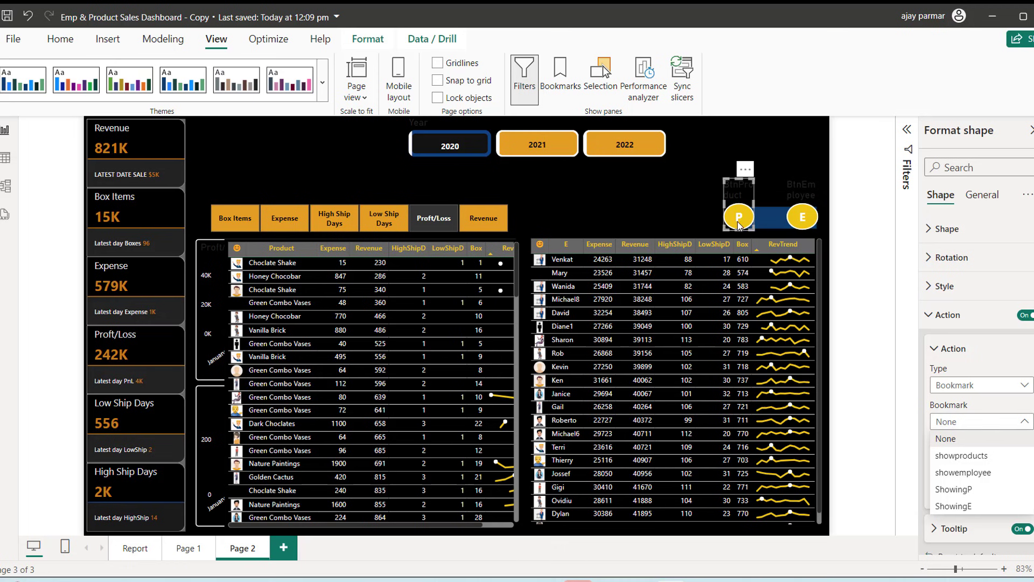
left_click(970, 460)
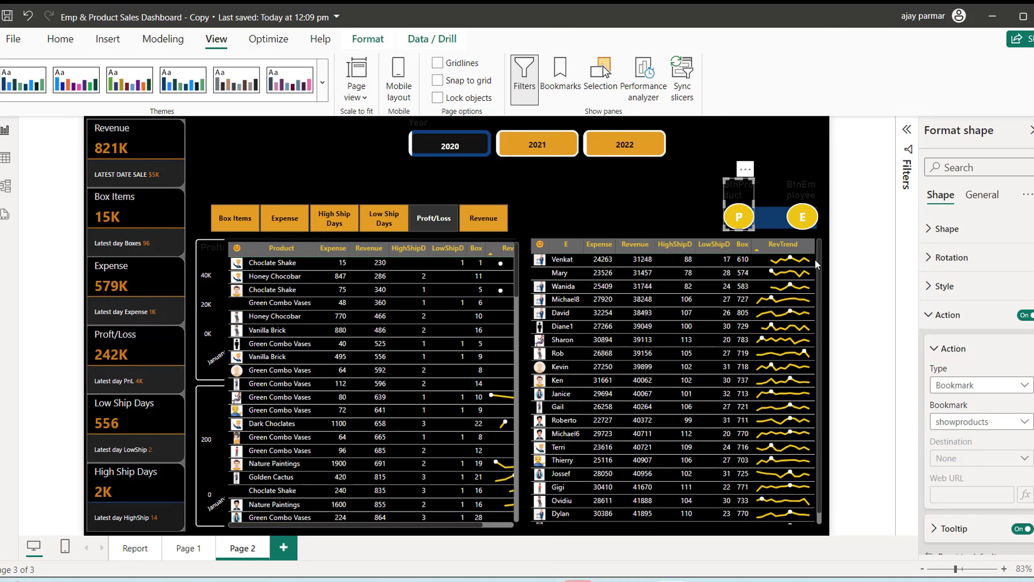
Step: Enable the action on the E button with type Bookmark and bookmark ShowingE, then collapse the format pane and clear the selection
left_click(805, 221)
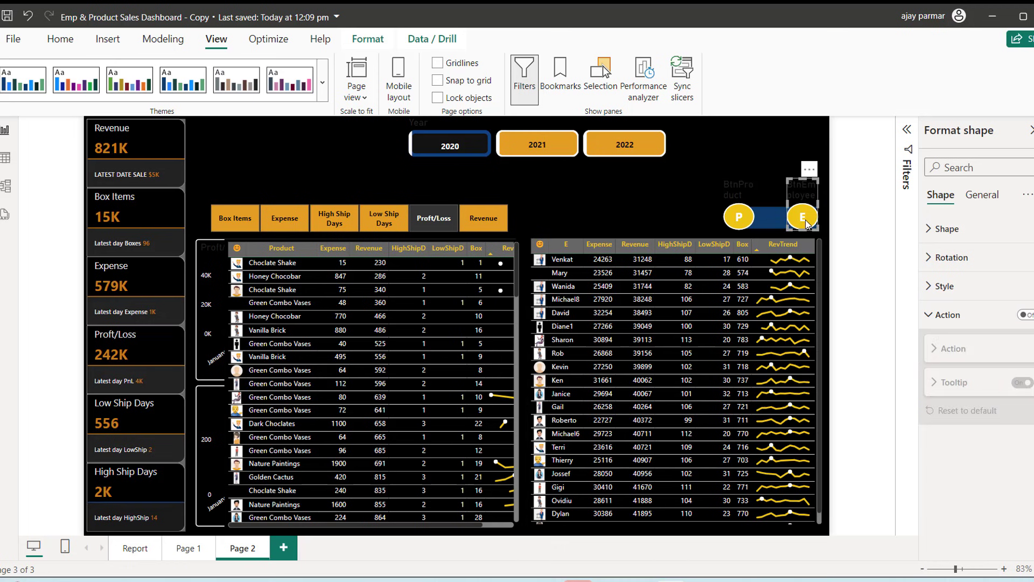
left_click(1030, 315)
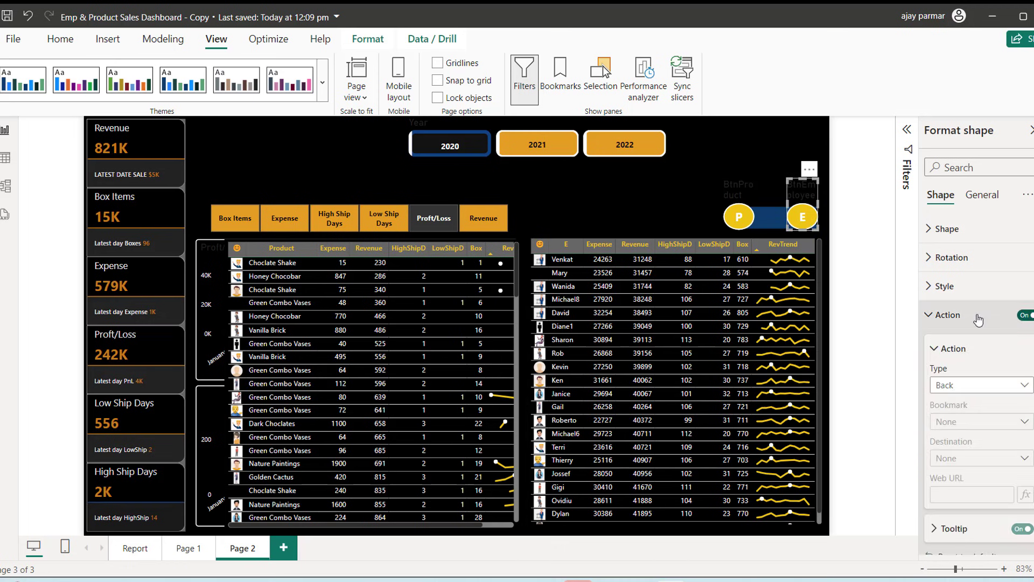
left_click(961, 384)
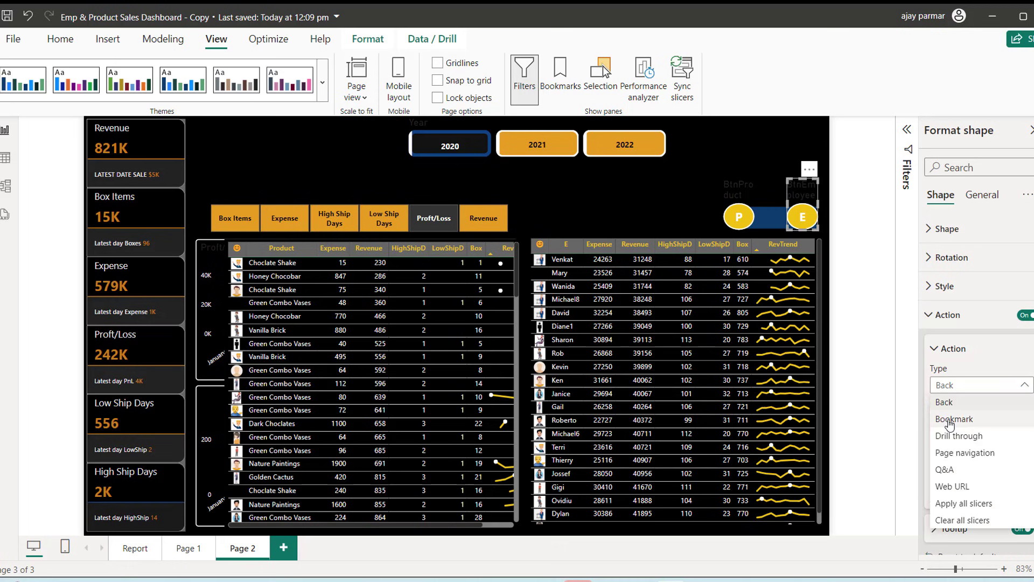
left_click(953, 420)
left_click(976, 427)
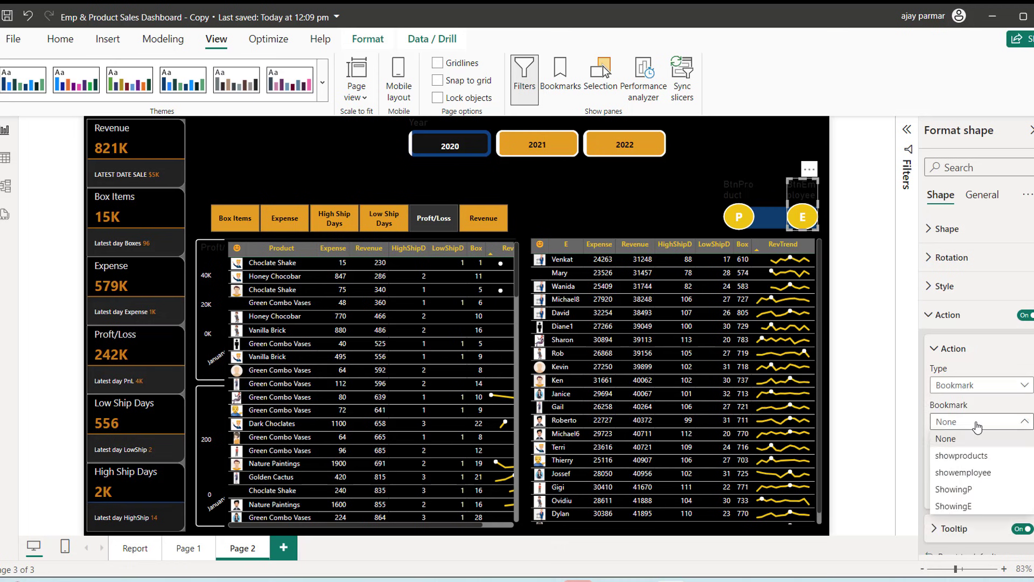
left_click(955, 506)
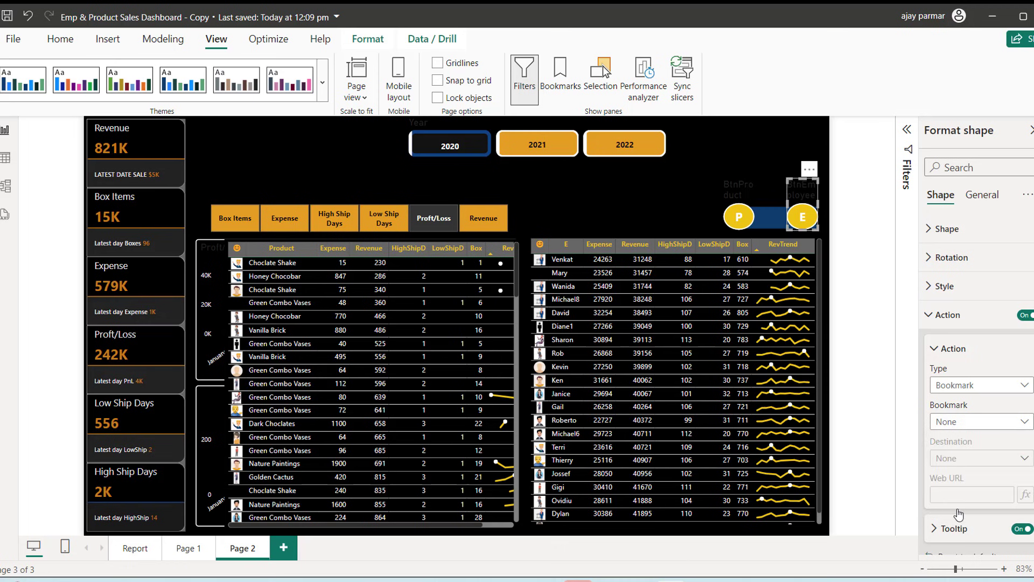
left_click(1031, 130)
left_click(694, 204)
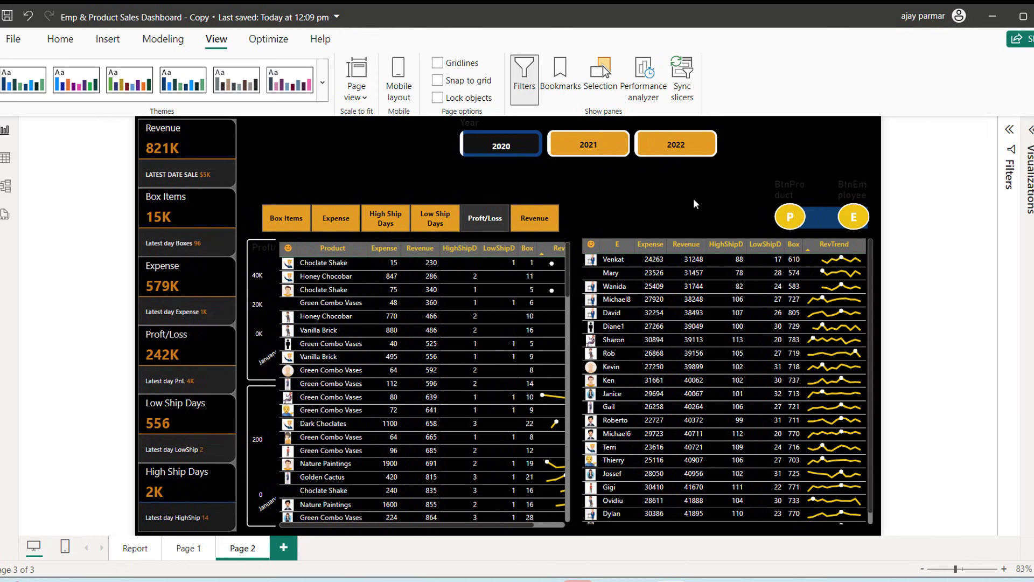
Step: Test the P button, then change its action bookmark to ShowingP and deselect it
left_click(790, 217, "ctrl")
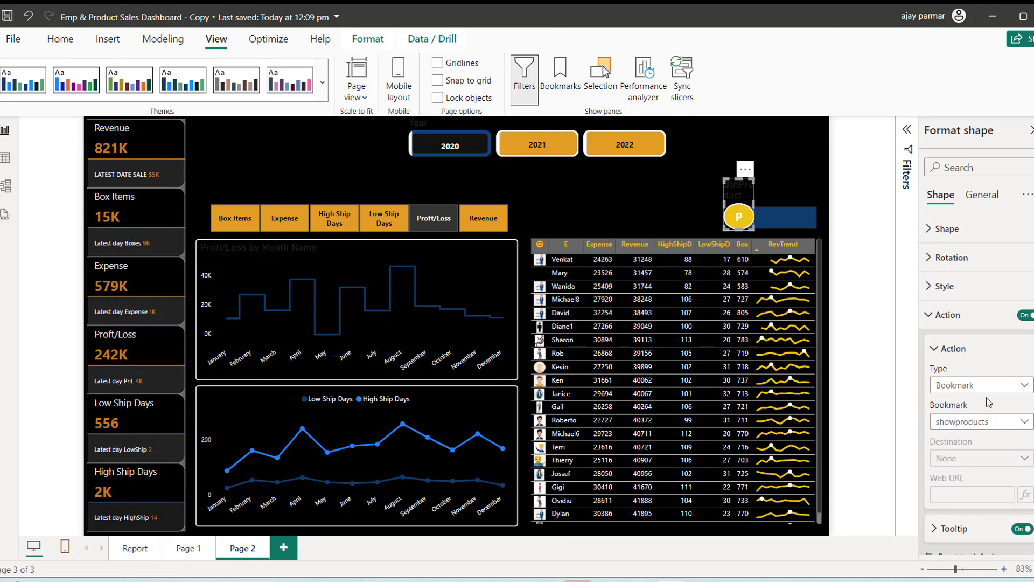
left_click(983, 427)
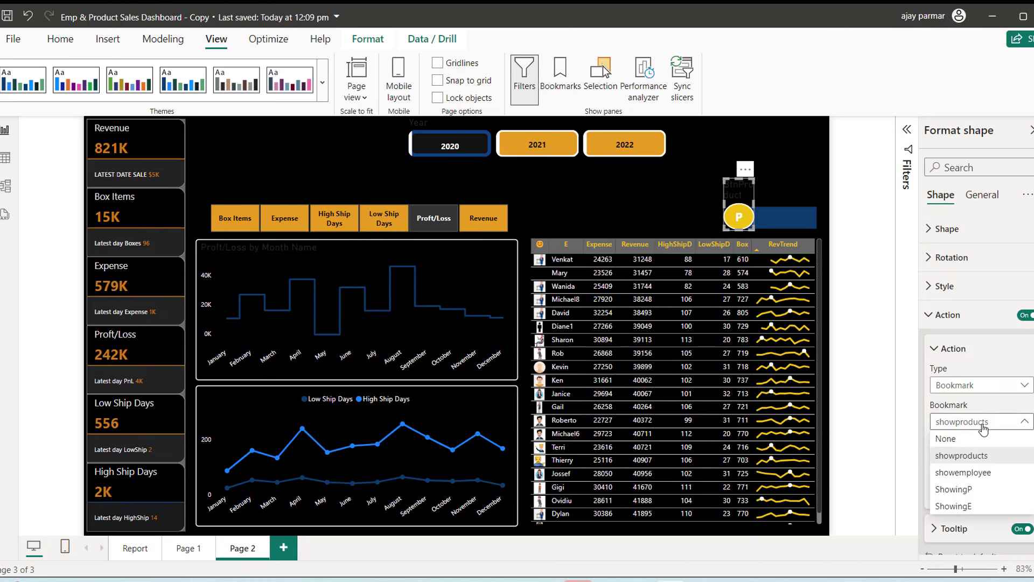
left_click(964, 489)
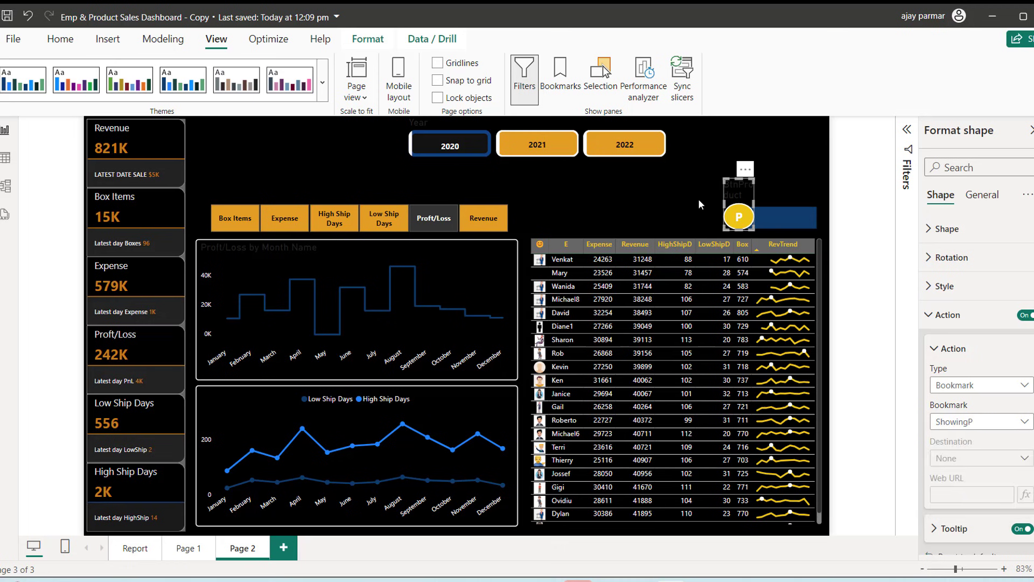
left_click(670, 200)
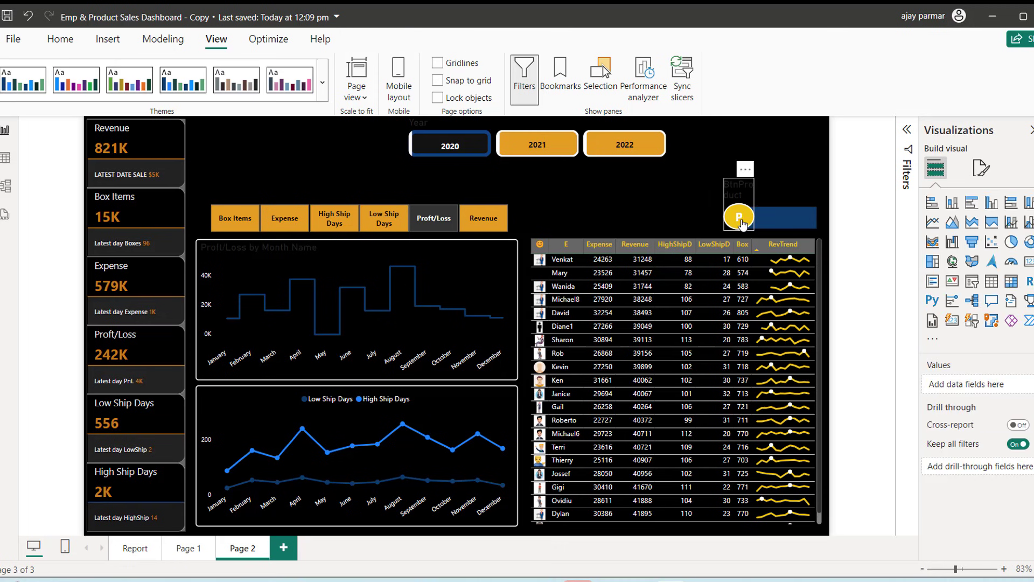
Step: Test the P and E buttons in turn, finishing with the product table displayed
left_click(739, 218)
left_click(739, 218, "ctrl")
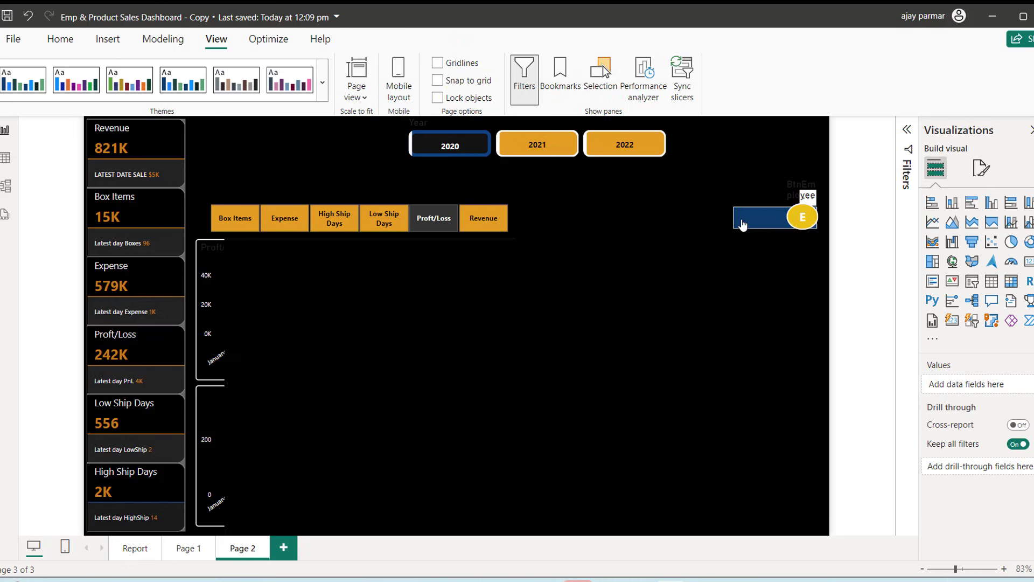
left_click(806, 222, "ctrl")
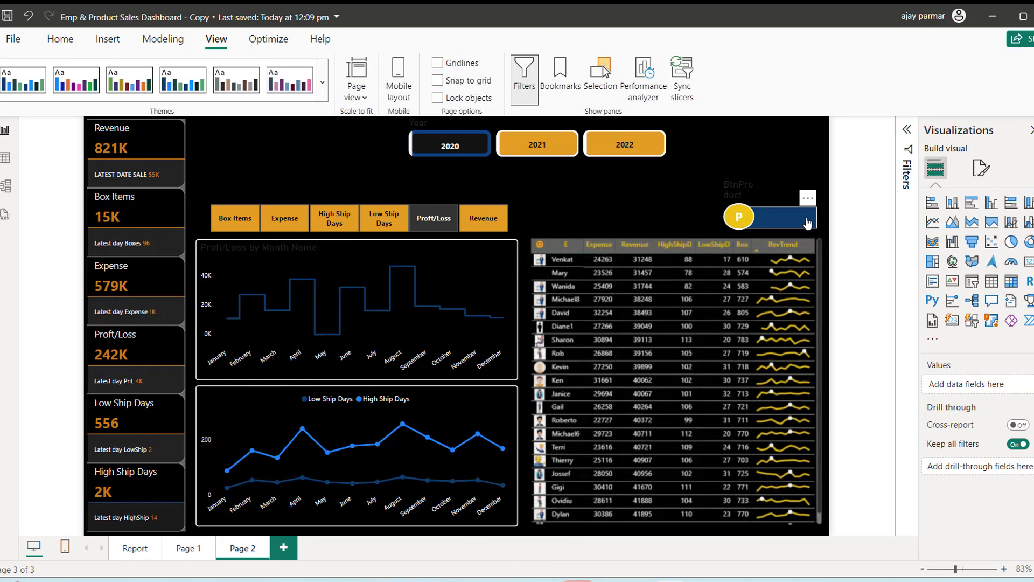
left_click(748, 225, "ctrl")
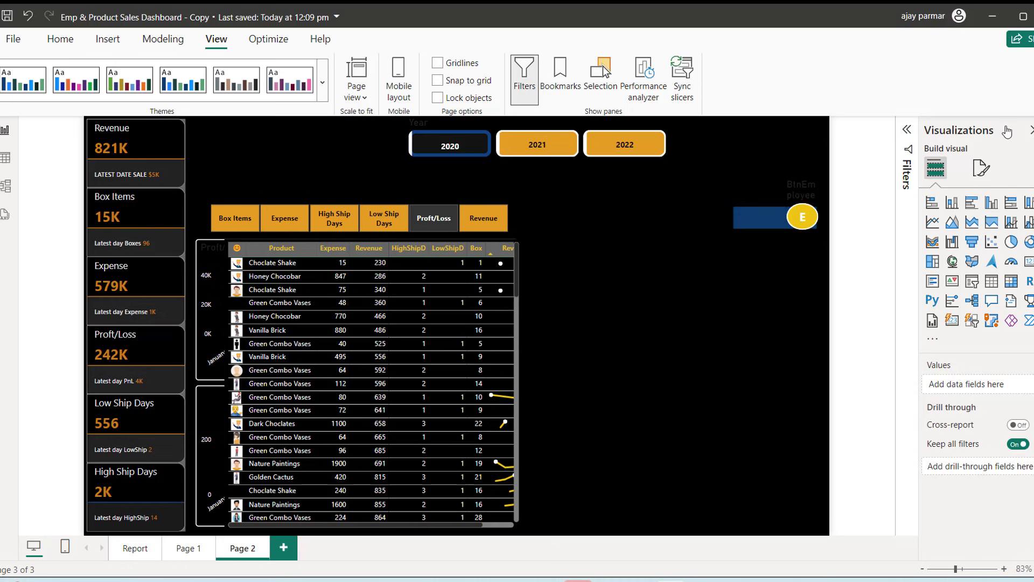
Step: Move the product table into the employee table's place beside the two line charts, then deselect it and collapse the Visualizations pane
left_click(389, 238)
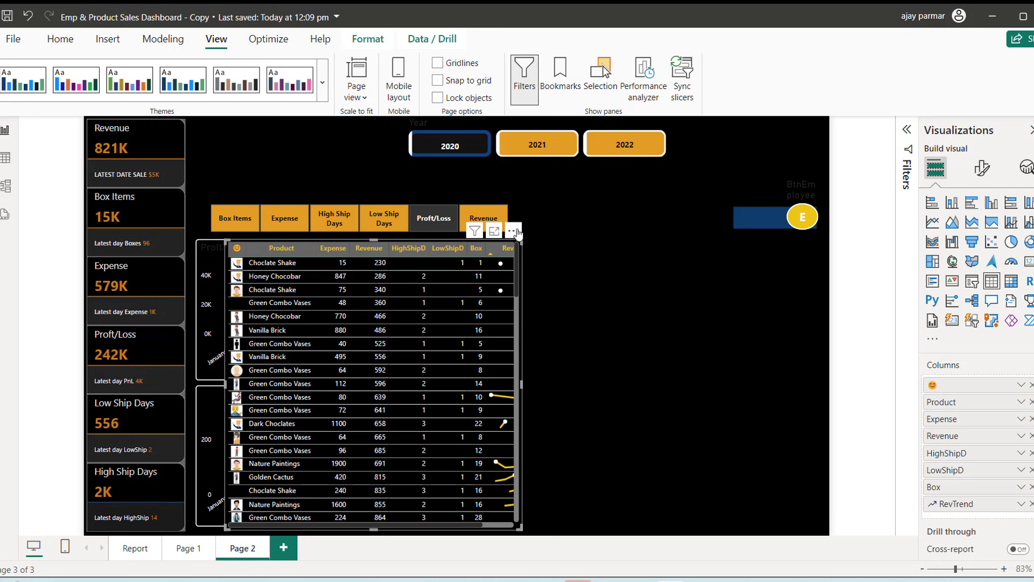
left_click_drag(503, 240, 818, 227)
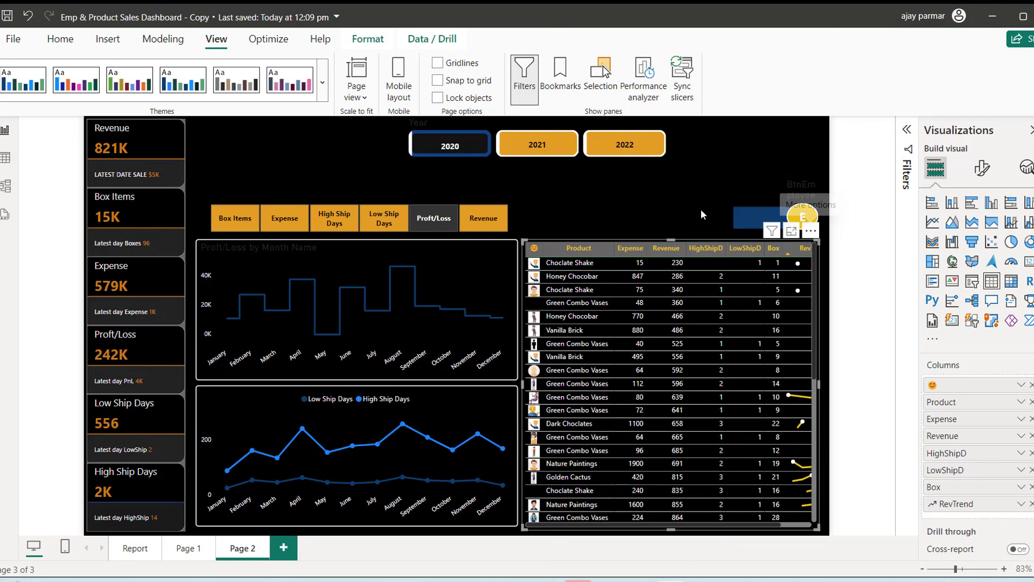
left_click(677, 205)
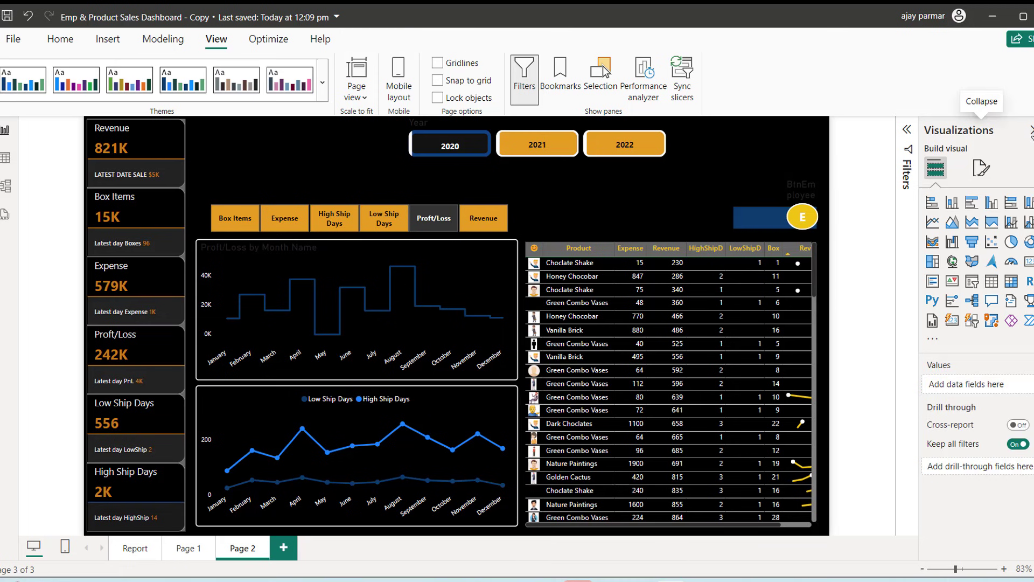
left_click(1031, 131)
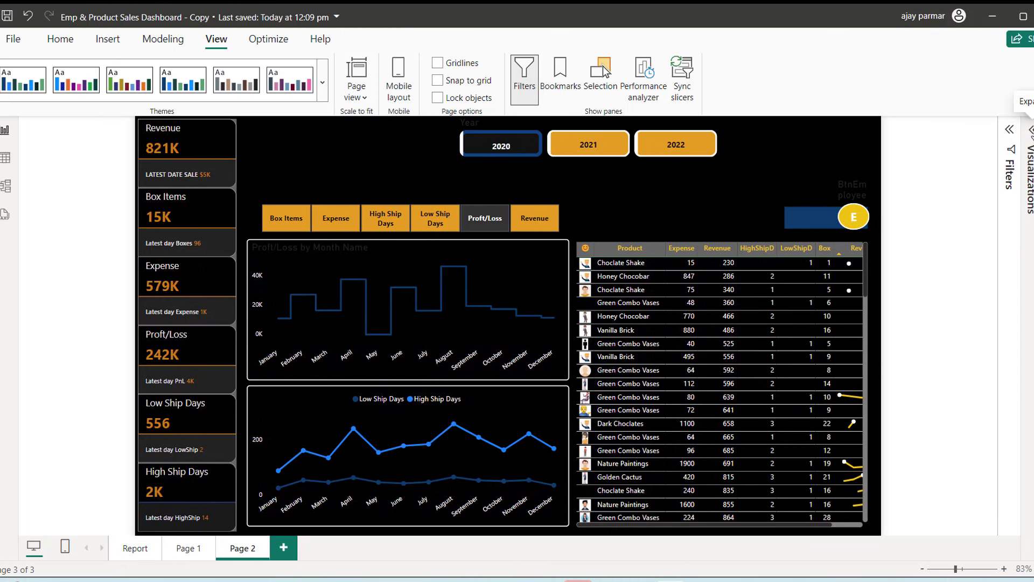
Step: Toggle to the employee table and back to the product table, and check the product table's horizontal scrolling
left_click(856, 221)
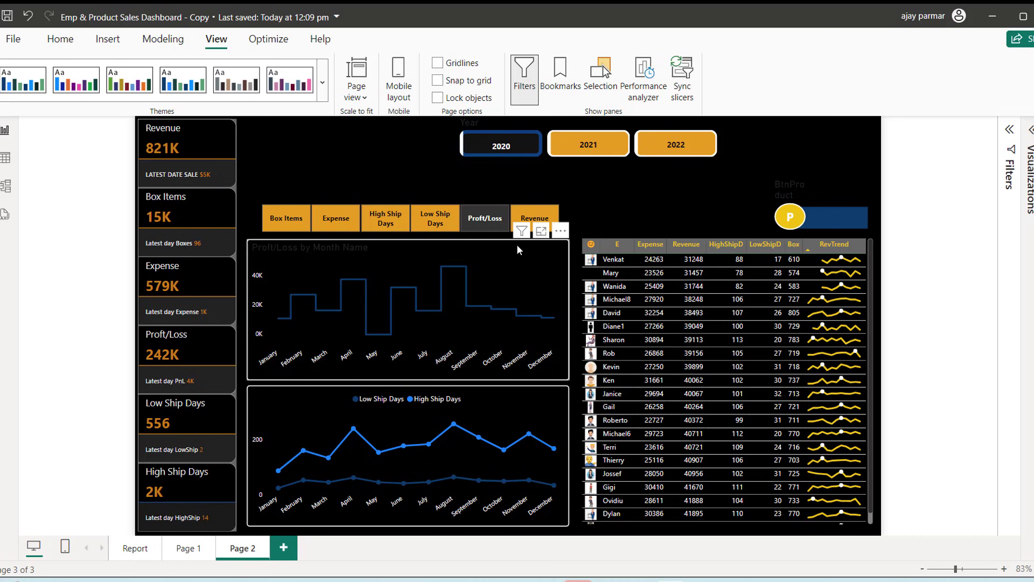
left_click(790, 218)
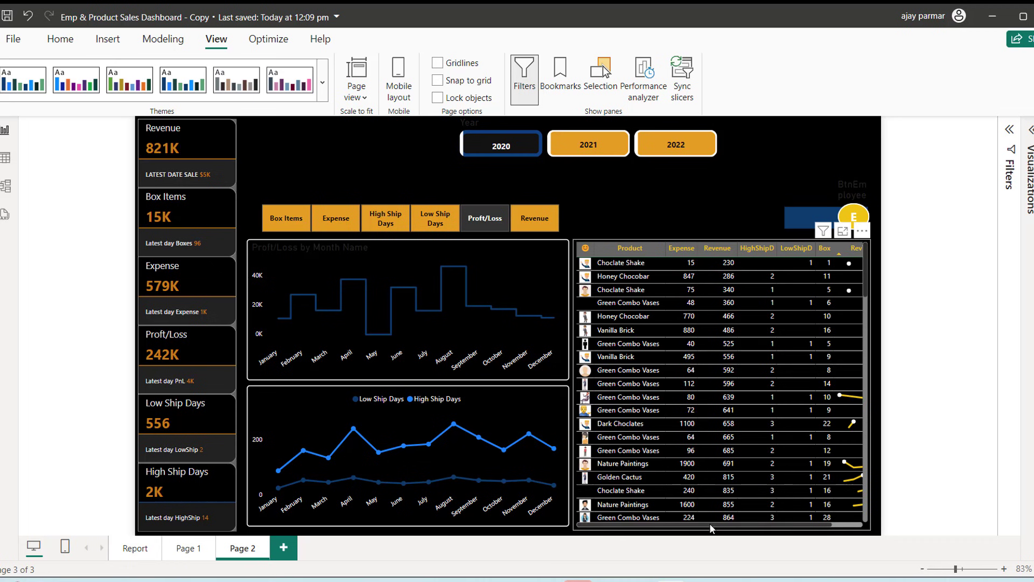
left_click_drag(722, 522, 664, 523)
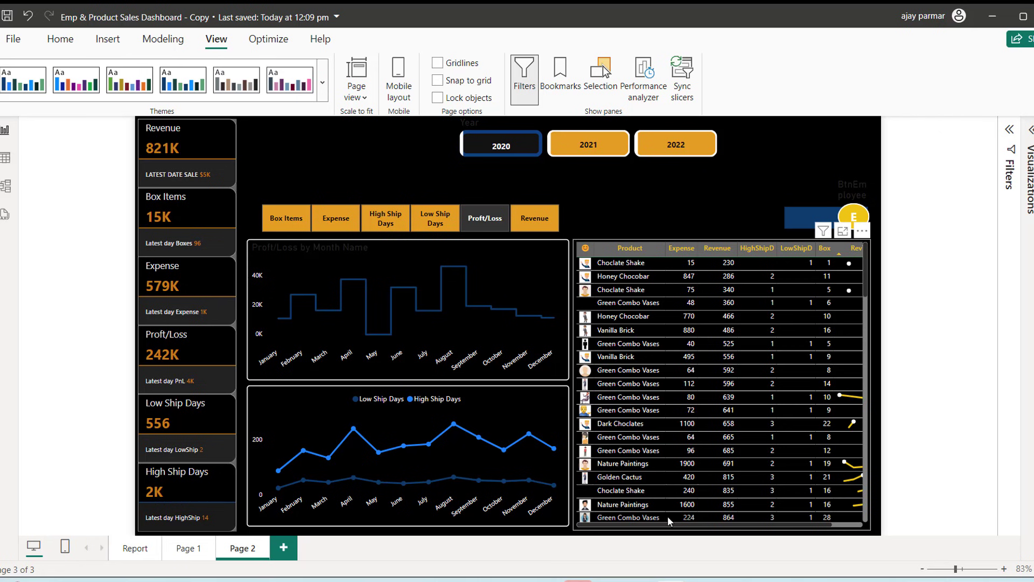
scroll(667, 515, "right", 3)
scroll(681, 516, "left", 3)
Step: Narrow the Product column of the product table, rename that column P, and deselect the table
left_click(680, 516)
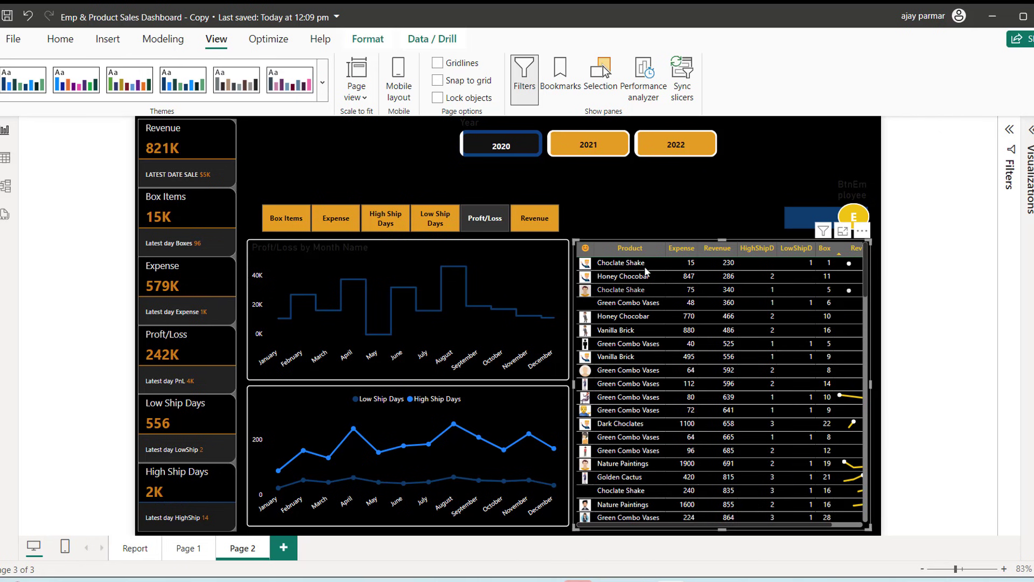
mouse_move(663, 249)
left_mouse_down()
mouse_move(626, 260)
mouse_move(654, 256)
left_mouse_up()
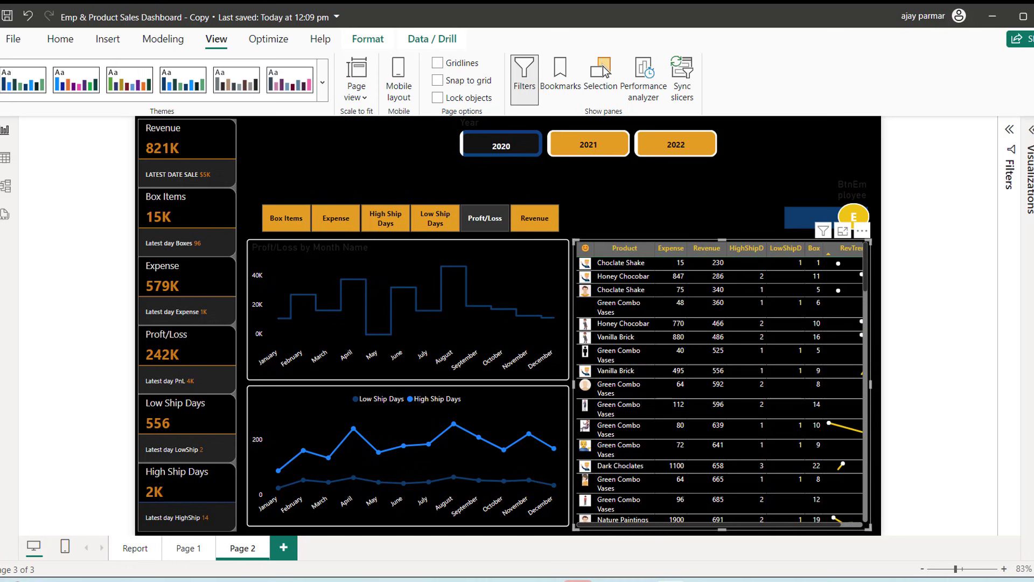
left_click(1029, 129)
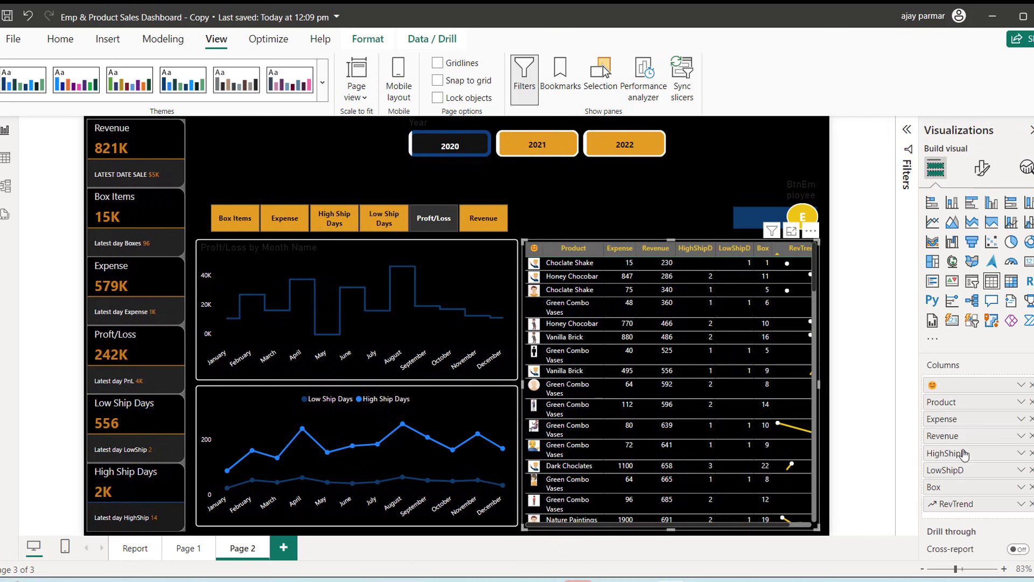
double_click(961, 403)
key("BackSpace")
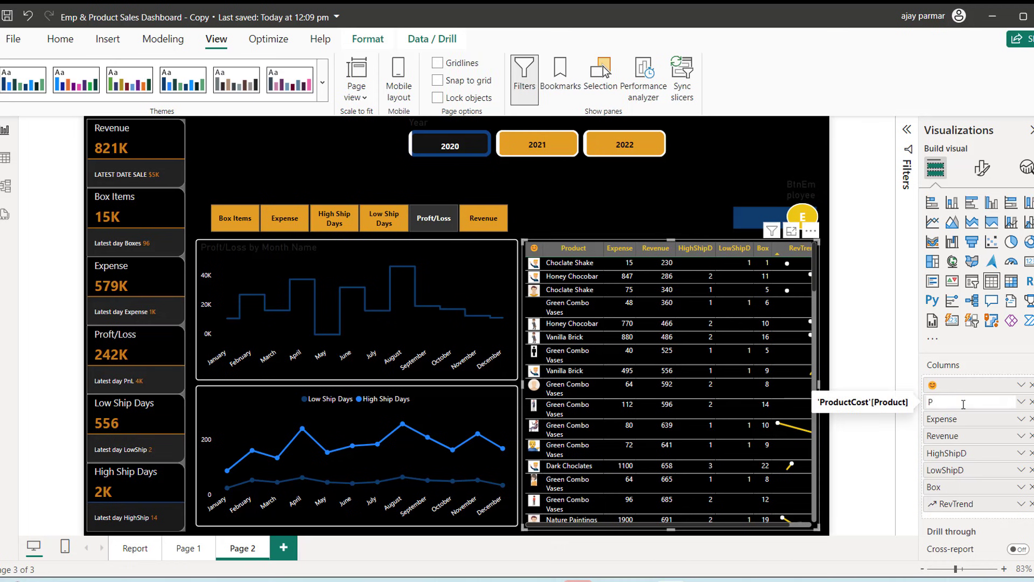
left_click(961, 364)
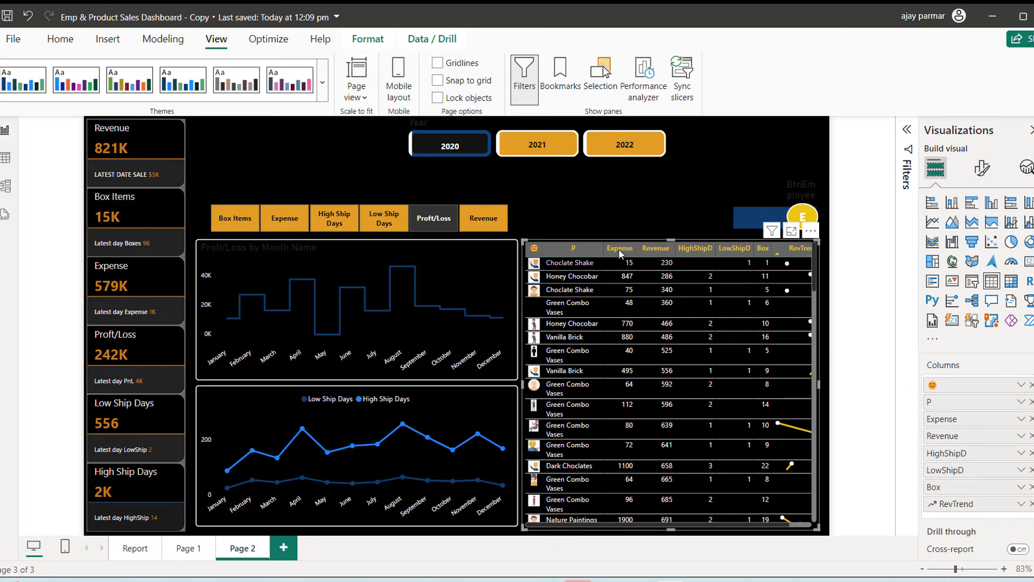
left_click(565, 249)
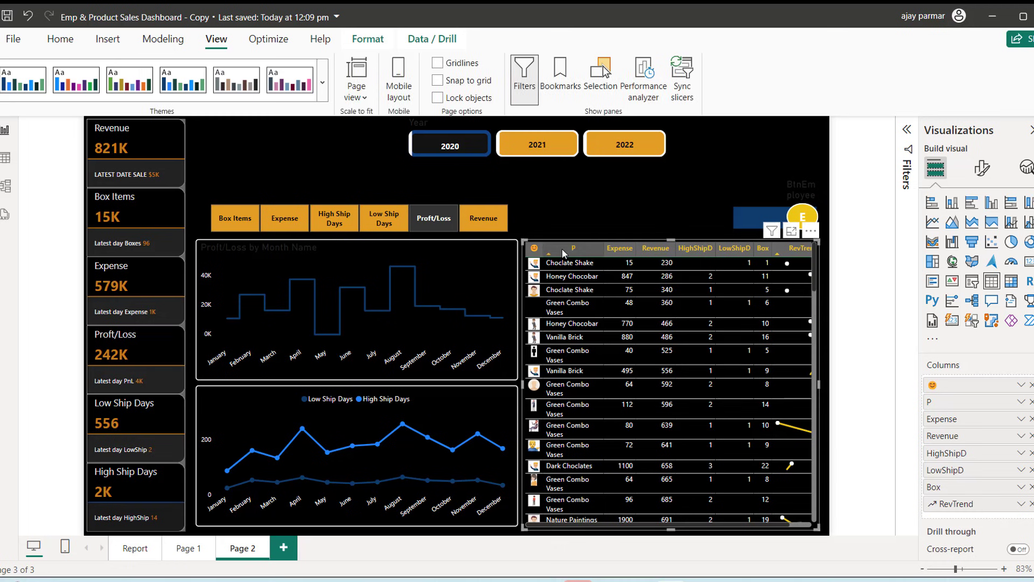
left_click(639, 213)
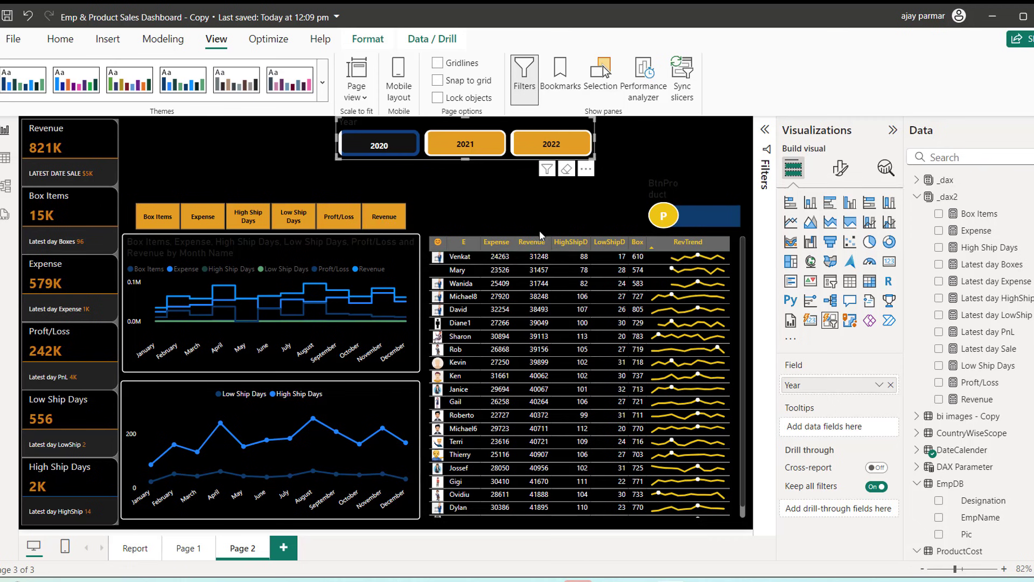
Step: Test the P and E buttons with the Visualizations pane collapsed, finishing with the employee table displayed
left_click(667, 220, "ctrl")
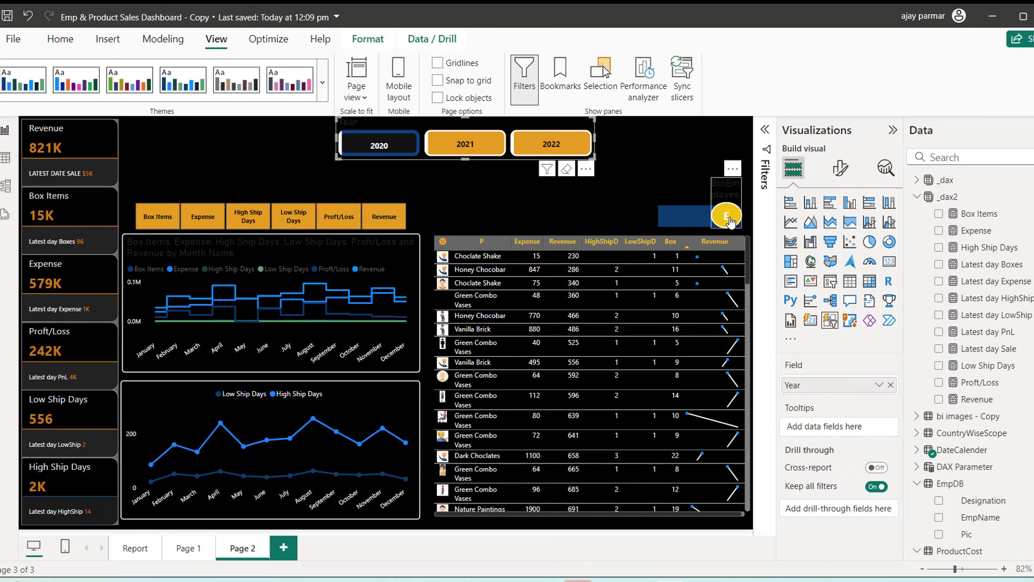
left_click(727, 217, "ctrl")
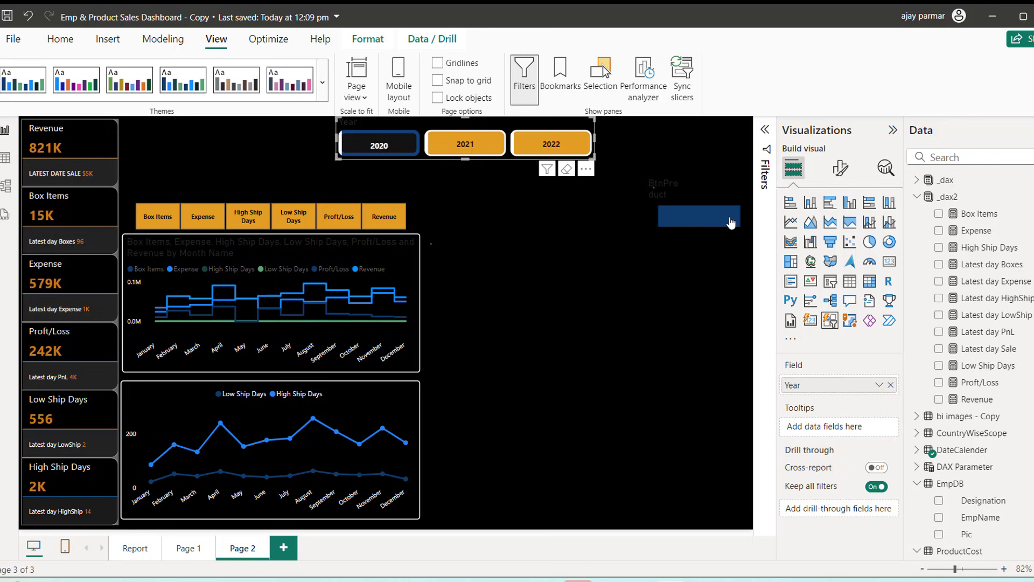
left_click(893, 132)
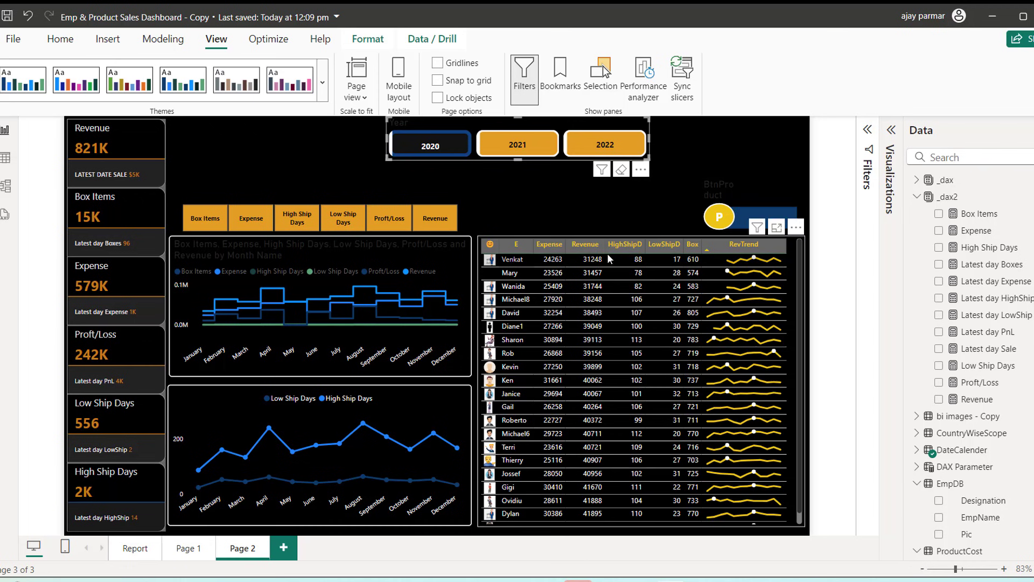
left_click(720, 221)
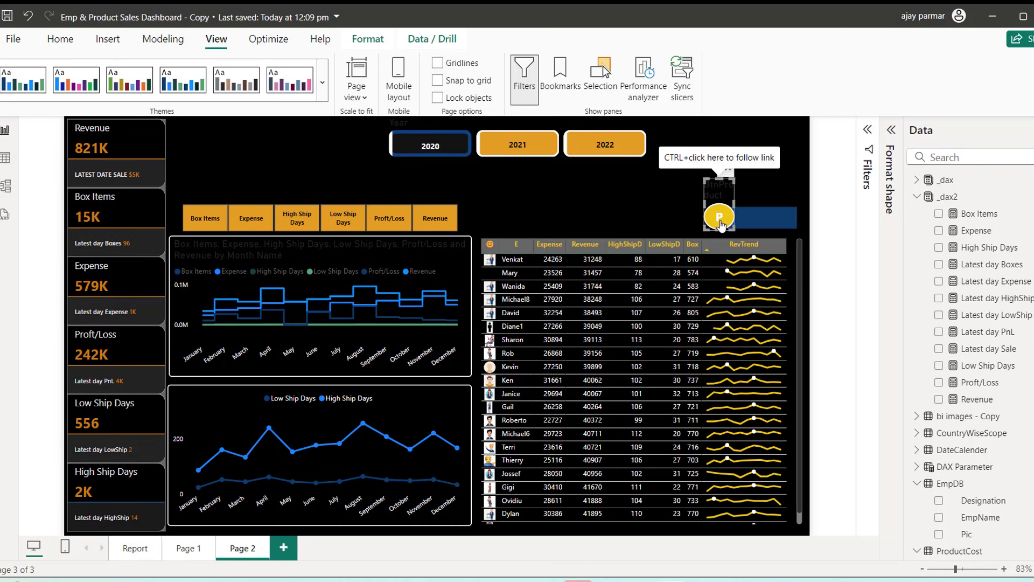
left_click(721, 219, "ctrl")
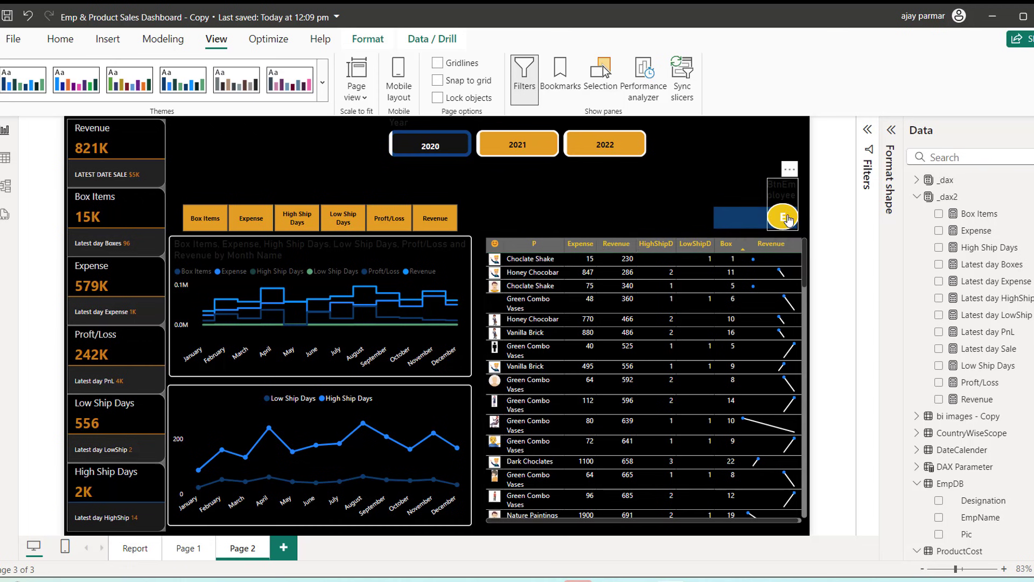
left_click(785, 218, "ctrl")
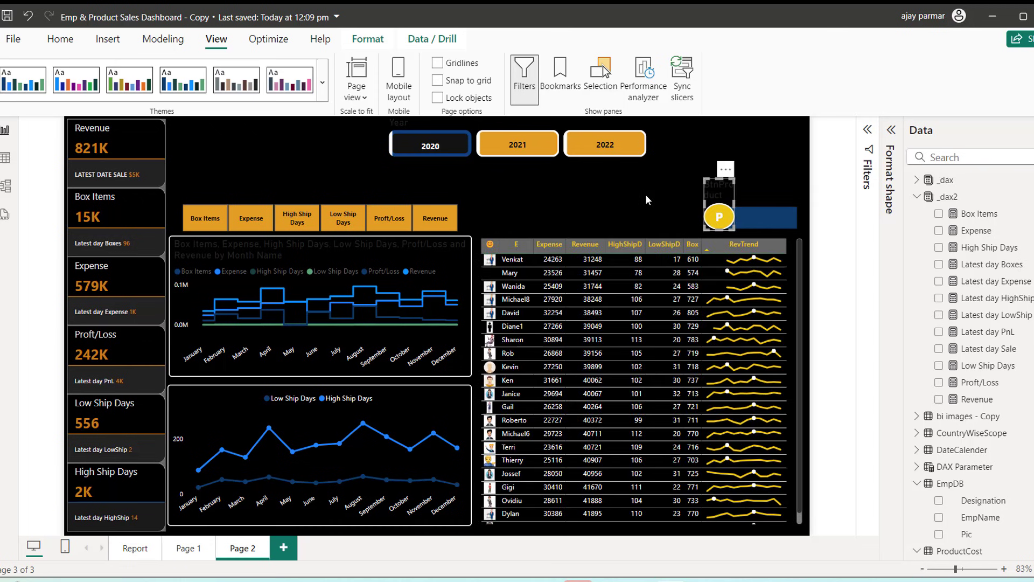
Step: Switch the upper line chart to Box Items and then to High Ship Days, and deselect the slicer
left_click(200, 222)
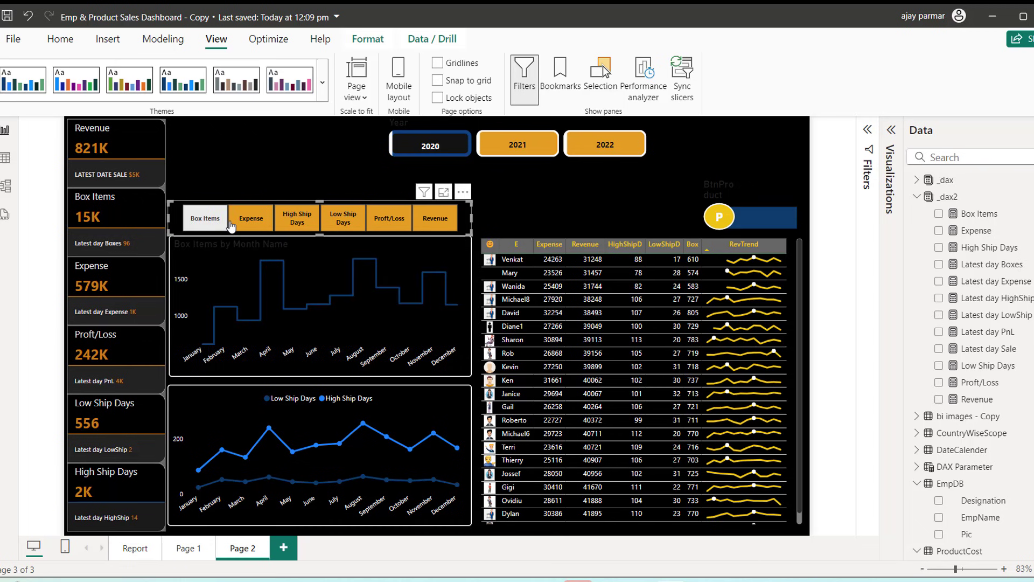
left_click(303, 223)
left_click(521, 210)
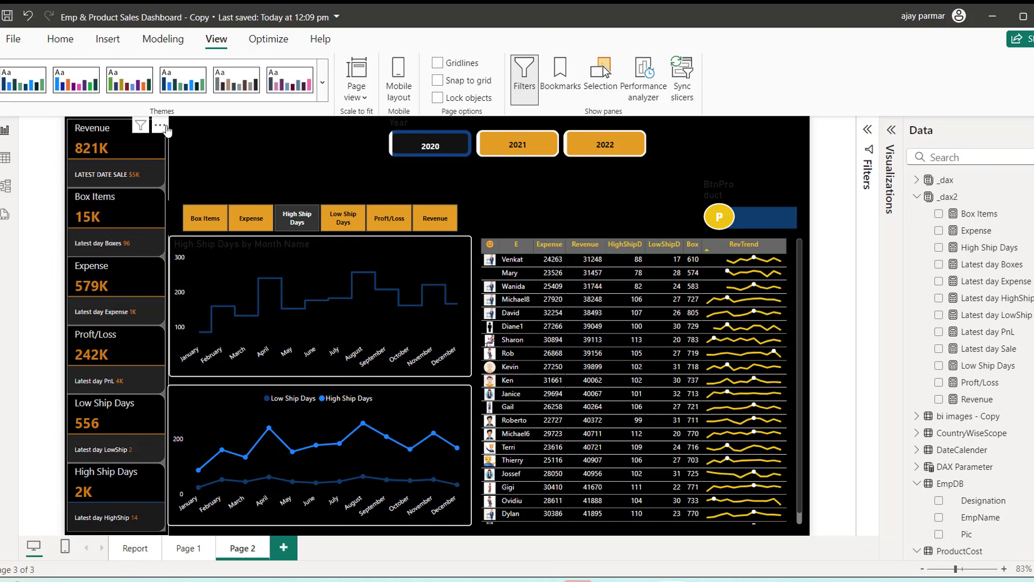
Step: Turn on images for all series of the KPI card visual beside the charts
left_click(123, 118)
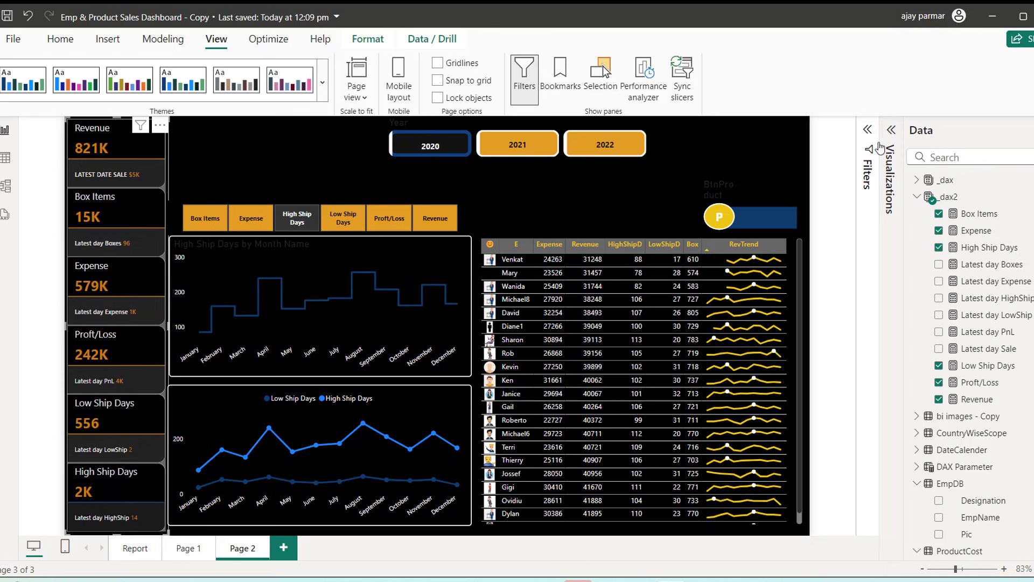
left_click(891, 131)
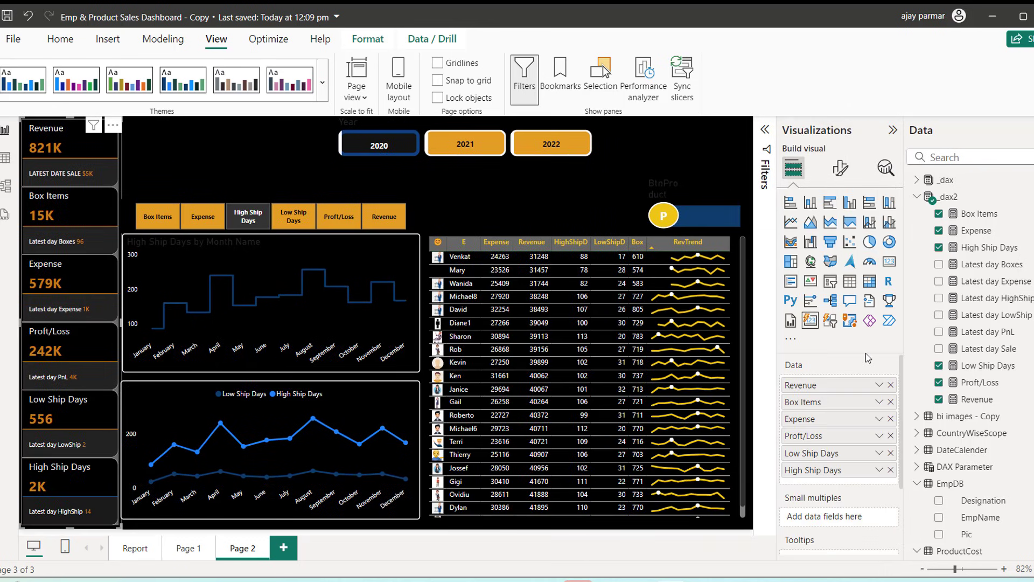
left_click(839, 170)
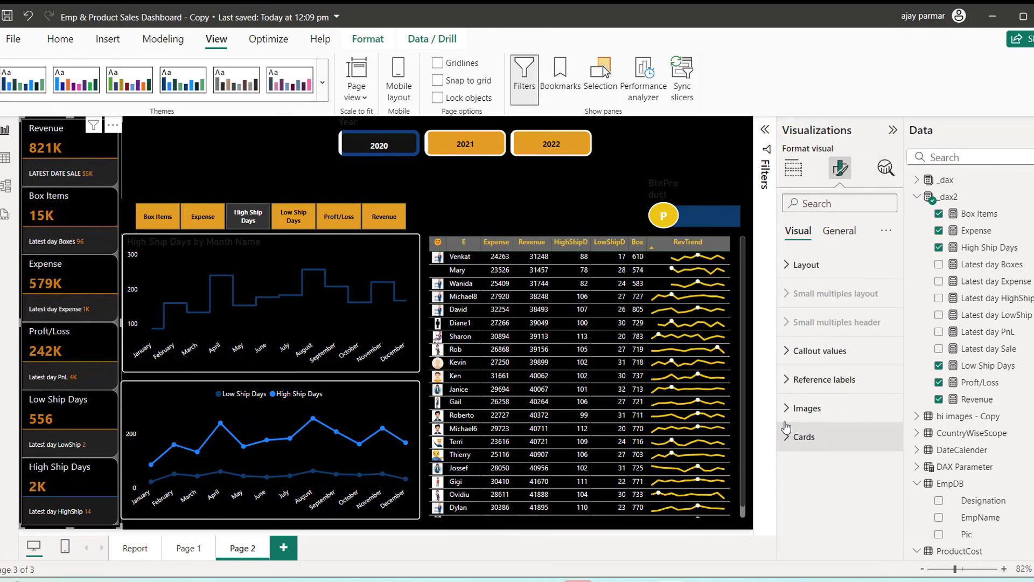
left_click(824, 408)
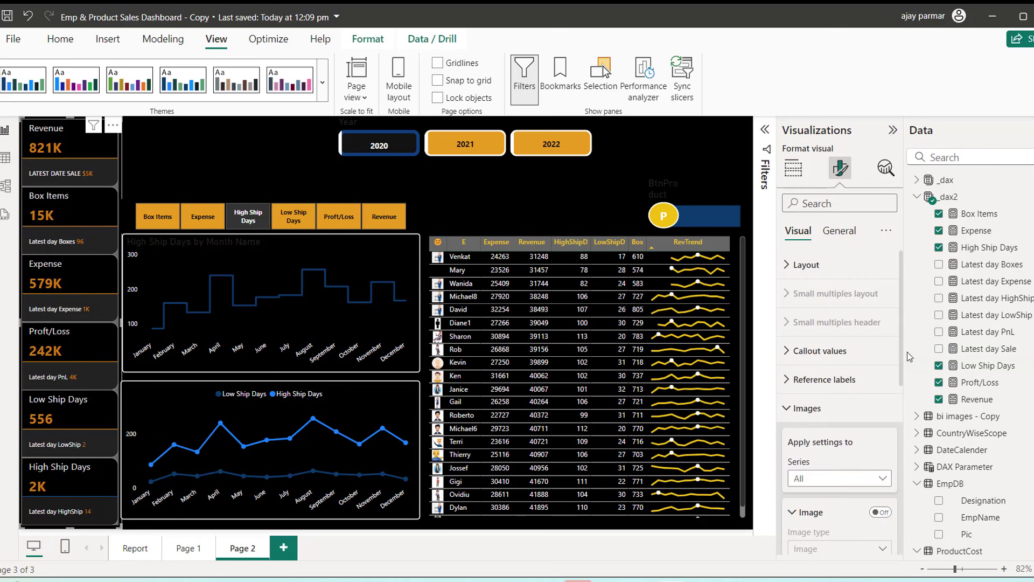
scroll(902, 350, "down", 3)
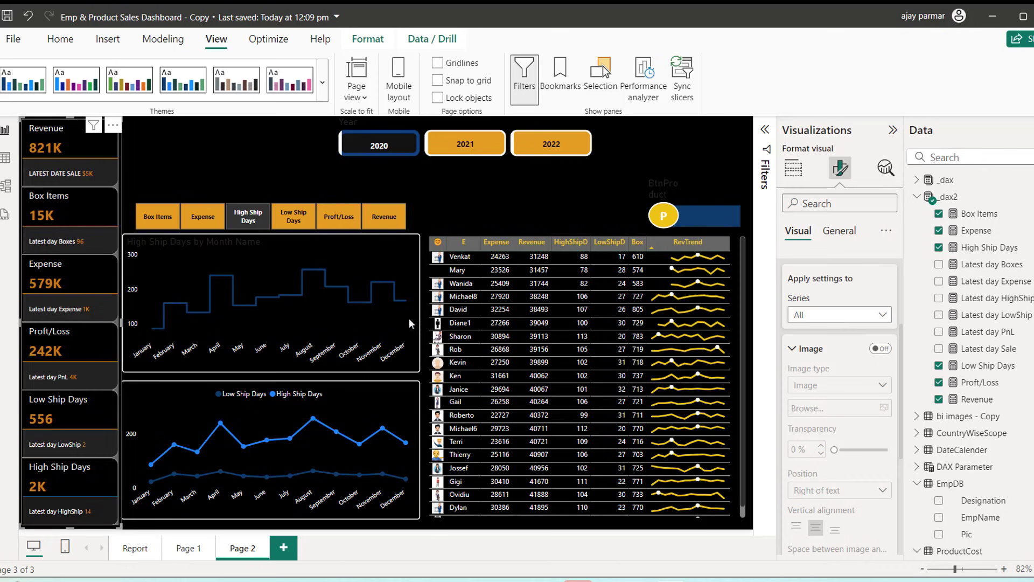
left_click(881, 350)
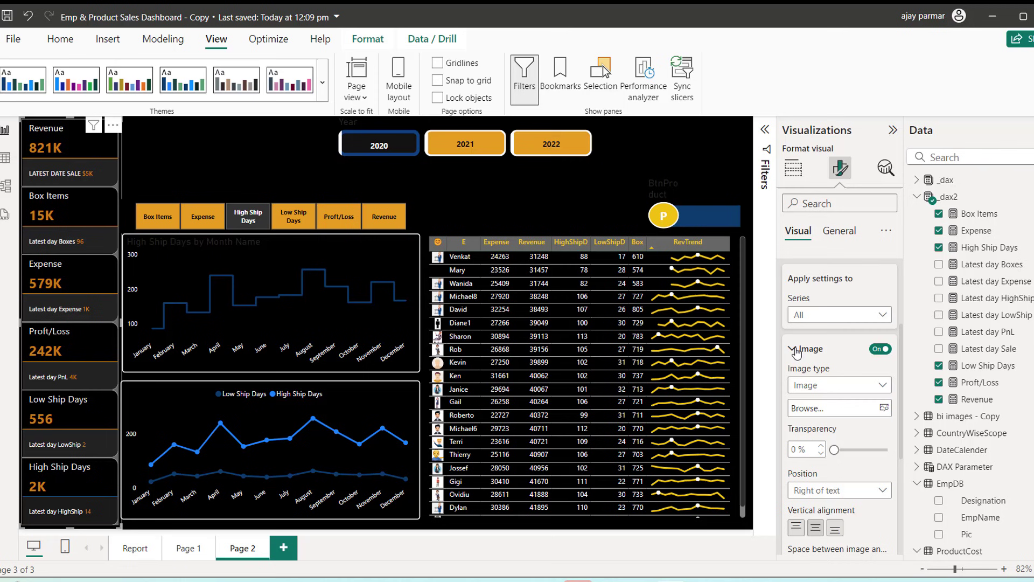
Step: Check the image type options, keeping Image, and apply the card image settings to the Revenue series
left_click(883, 386)
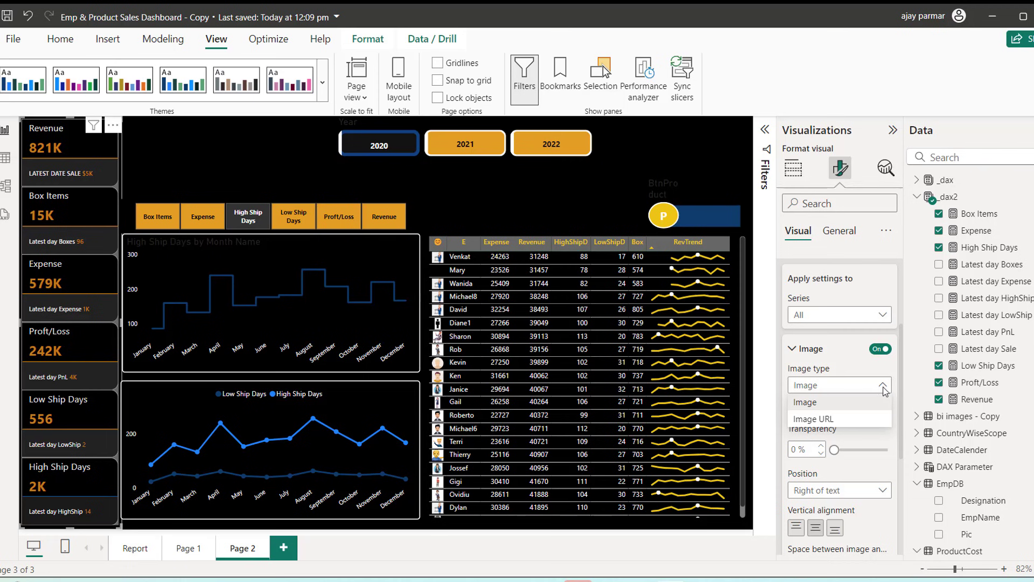
left_click(883, 388)
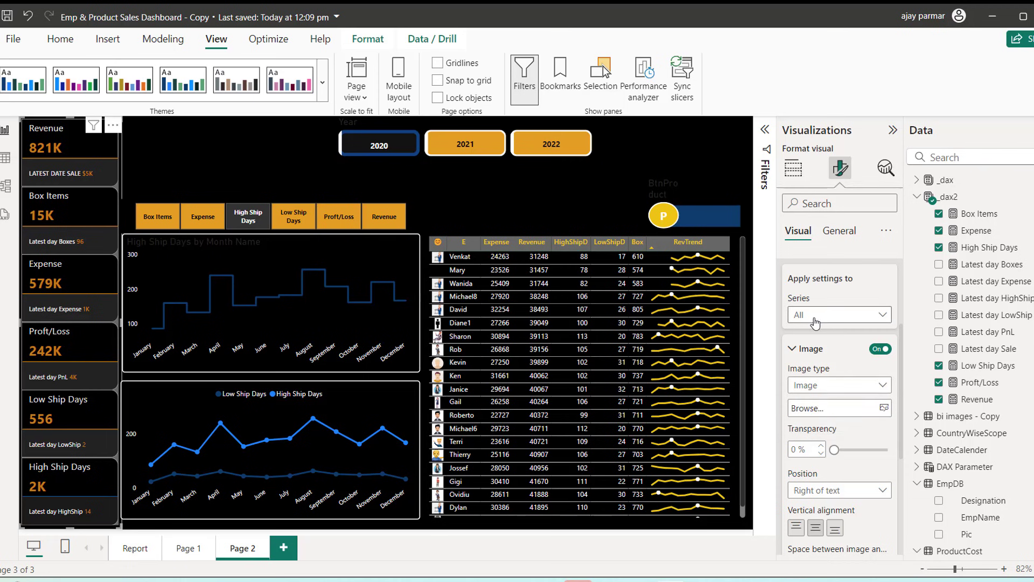
left_click(839, 318)
left_click(840, 319)
left_click(839, 317)
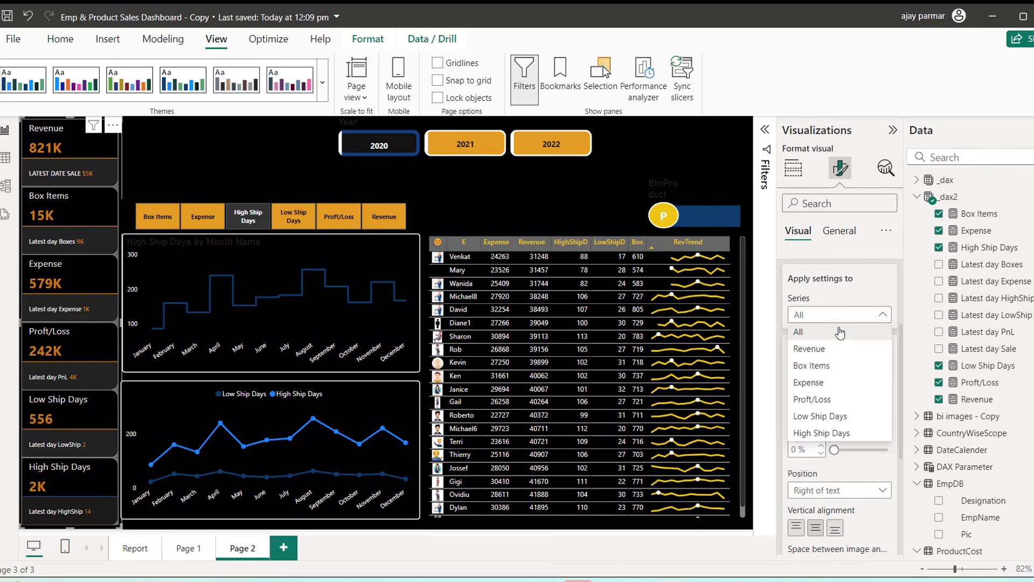
left_click(812, 348)
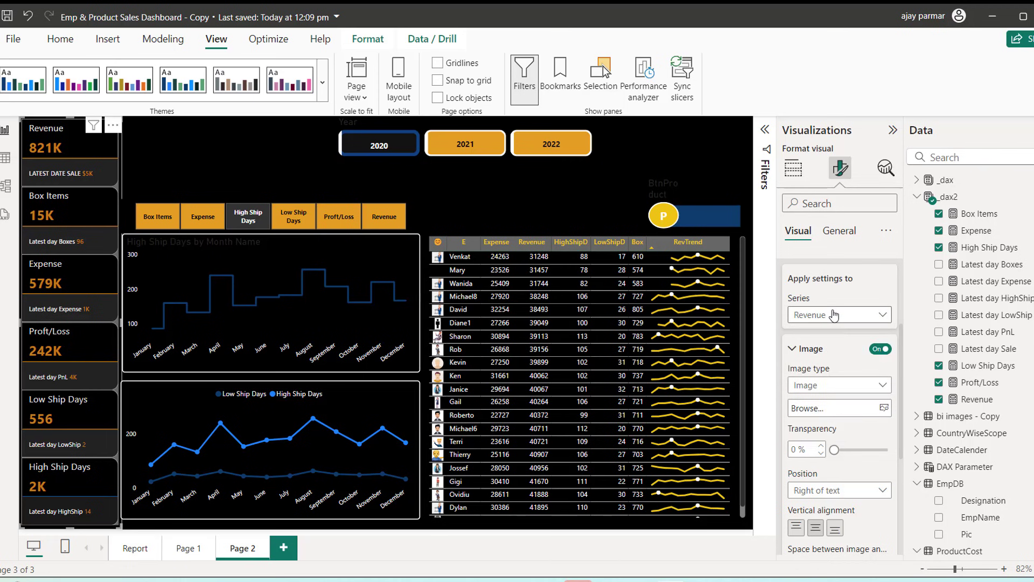
Step: Browse for the Revenue card's image in BI Weekend Batch > English > 18_ProductExecutiveSales Dashboard
left_click(884, 411)
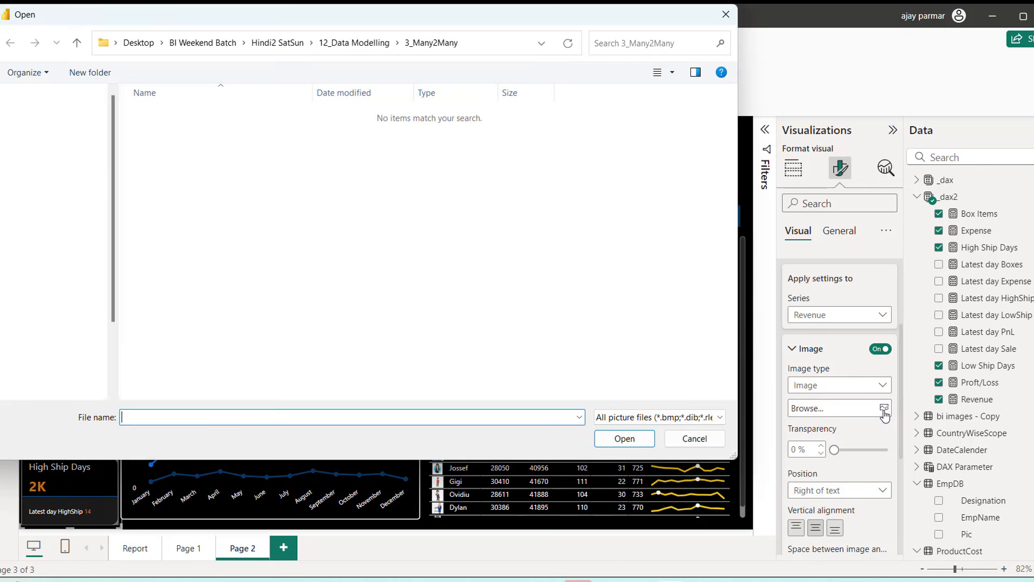
left_click(334, 43)
left_click(268, 47)
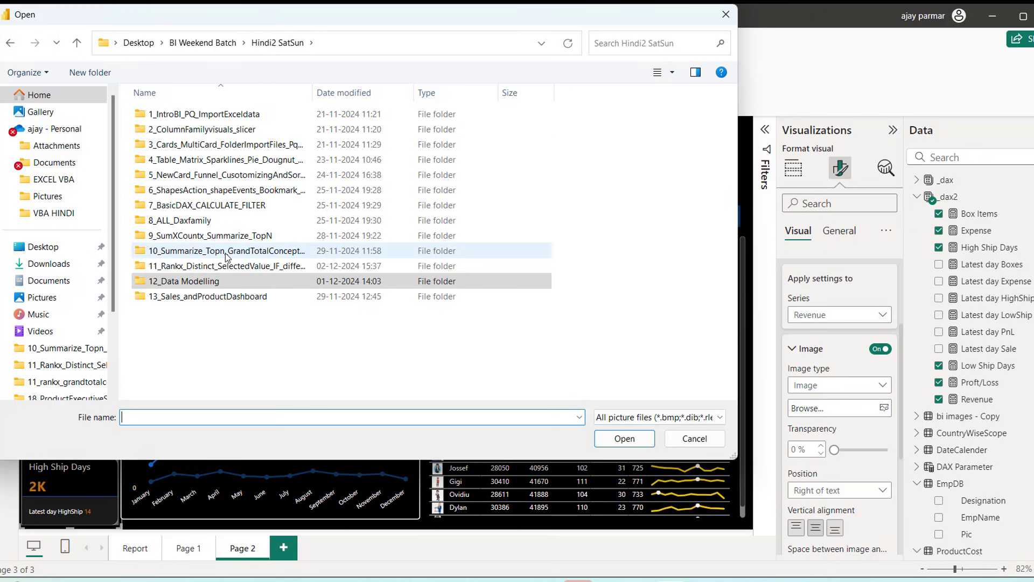
left_click(219, 47)
left_click(179, 134)
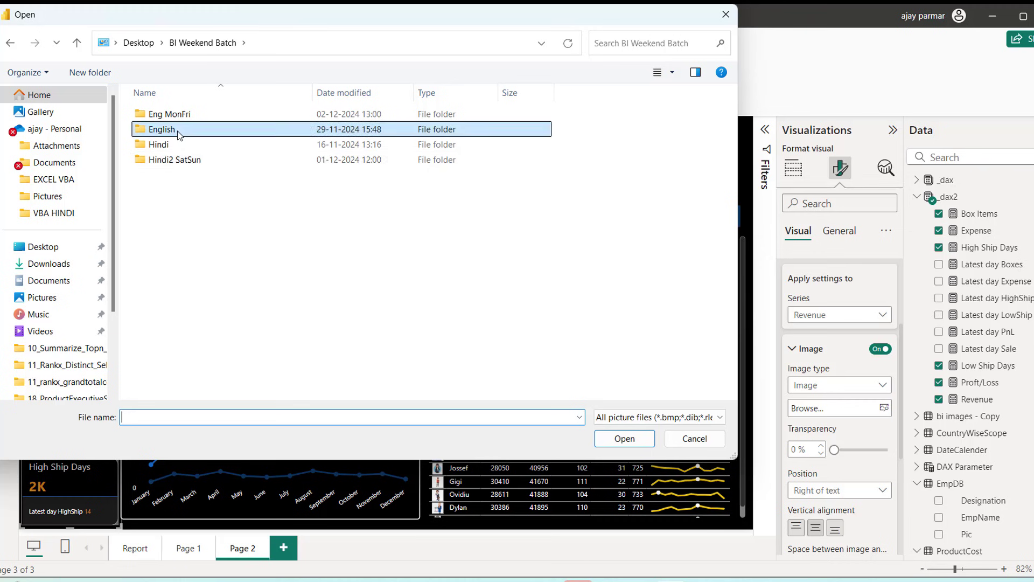
double_click(179, 134)
left_click(210, 375)
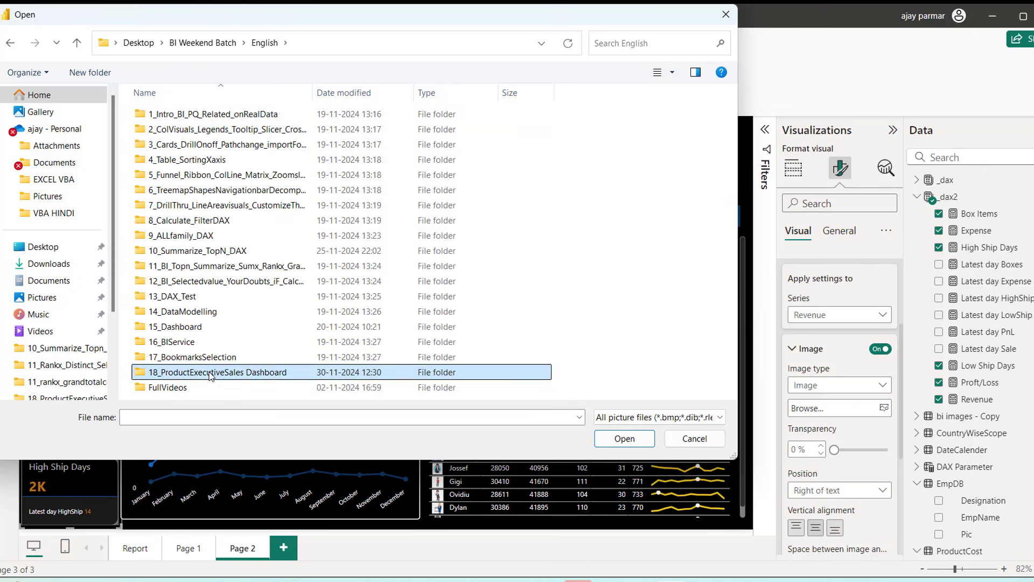
double_click(210, 376)
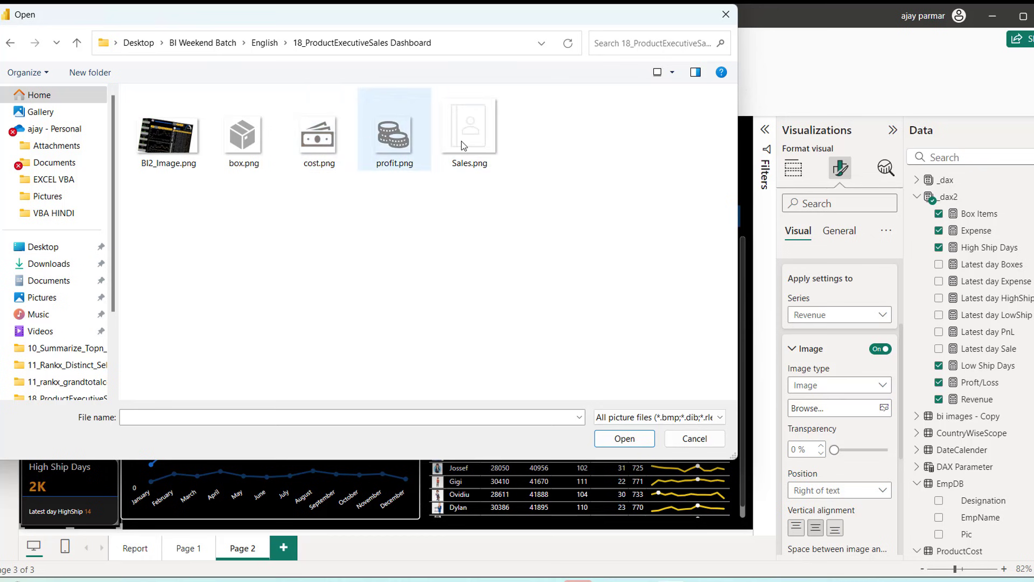
Step: Insert Sales.png as the Revenue card's image and set its position to Left of text
left_click(482, 143)
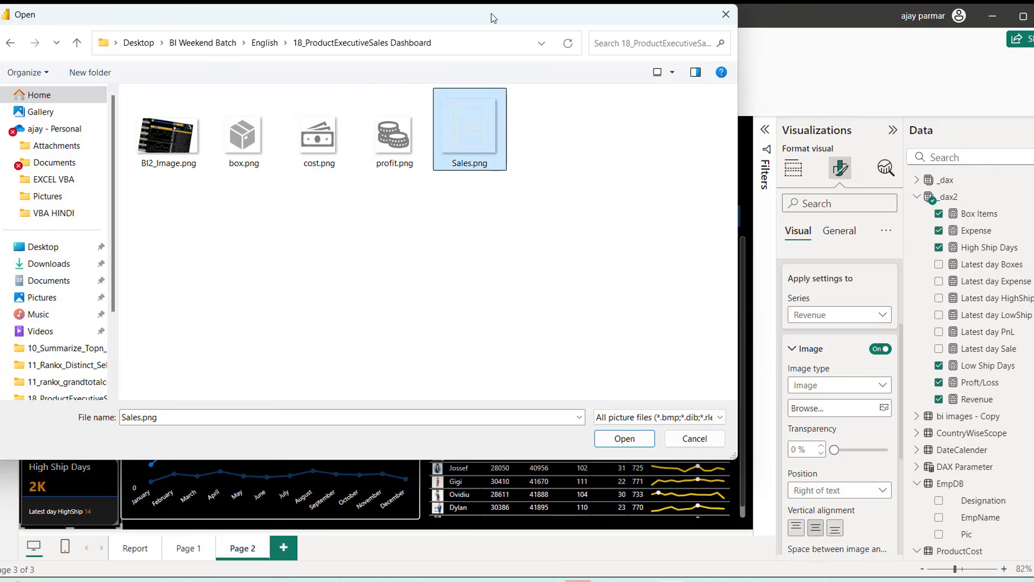
left_click_drag(491, 14, 627, 71)
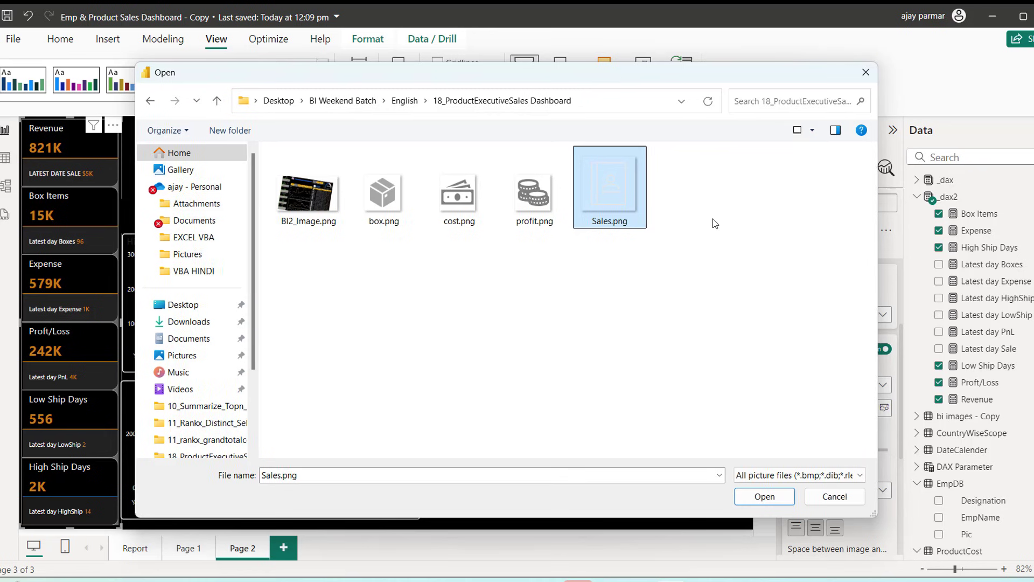
left_click(764, 496)
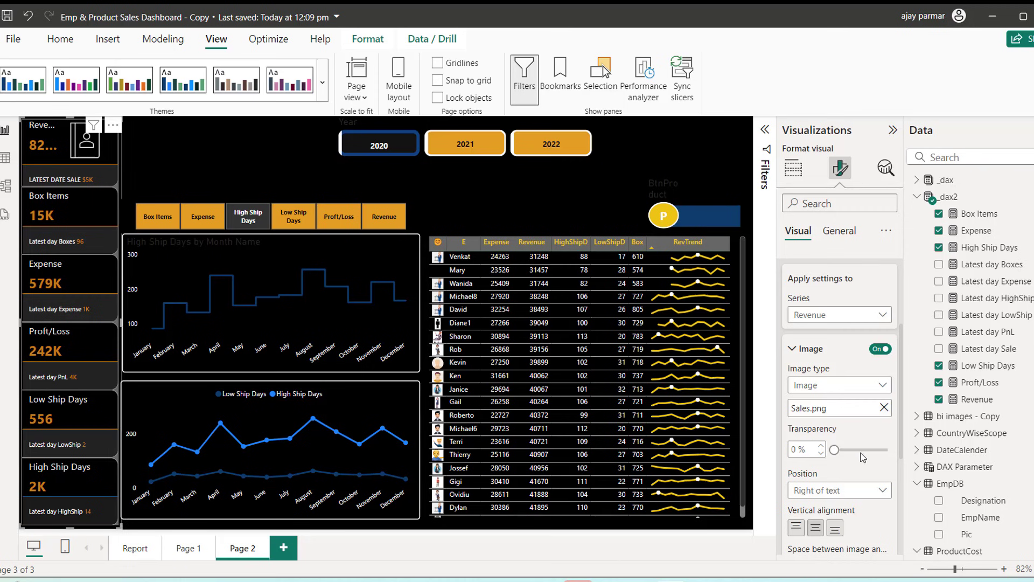
left_click(858, 492)
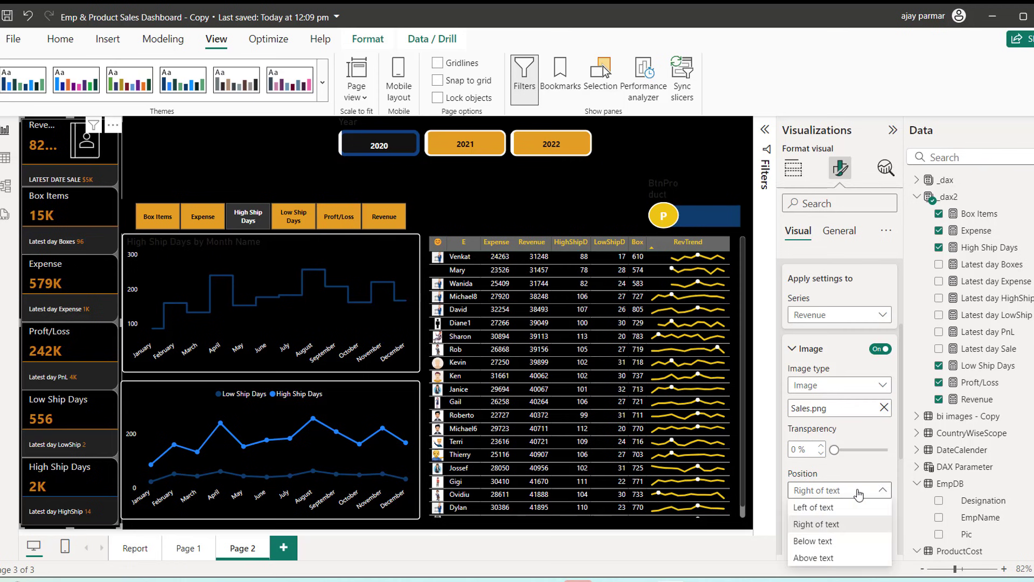
left_click(818, 518)
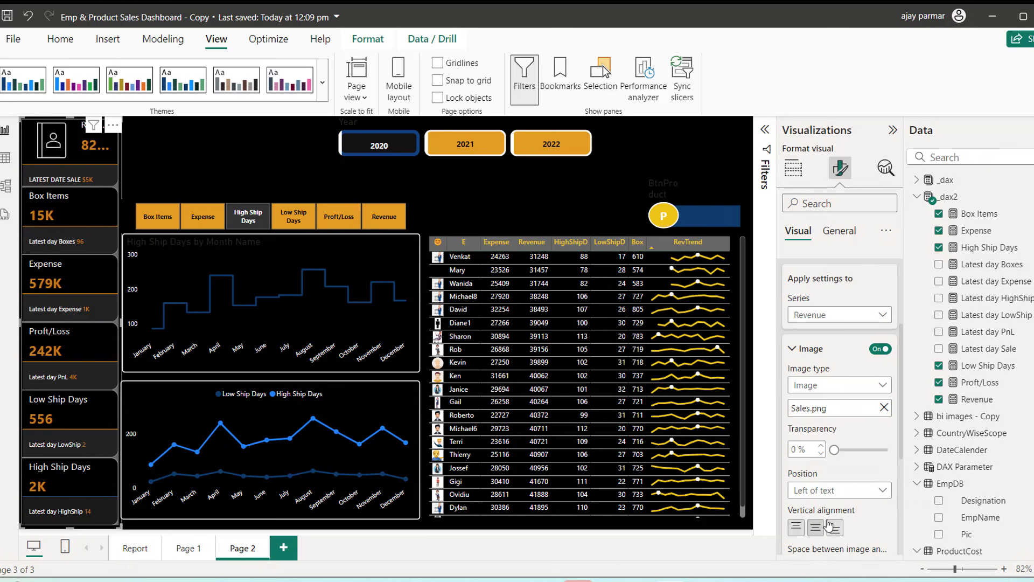
Step: Set the Revenue card image's position to Right of text and its fixed size to 35 px
left_click(842, 491)
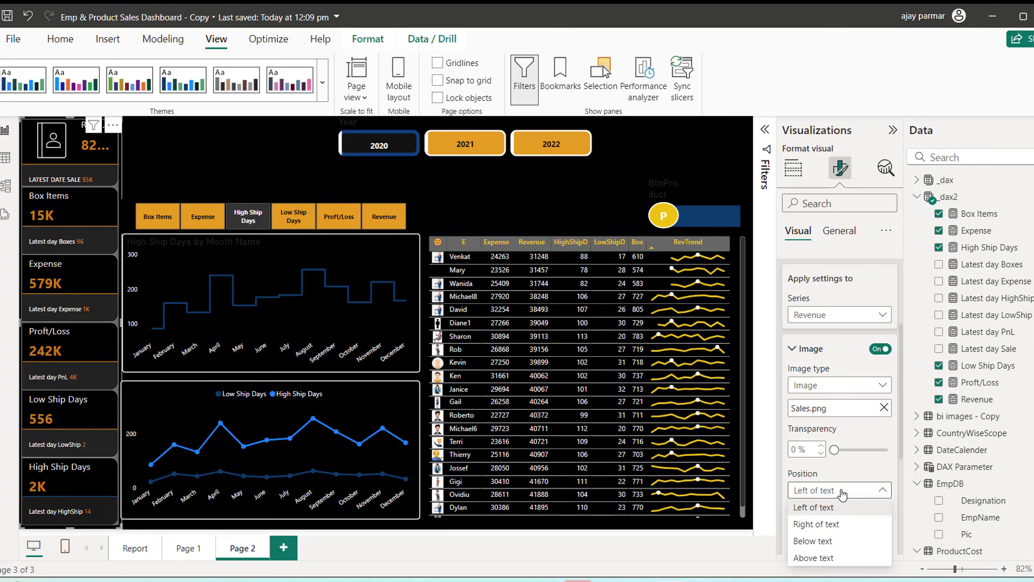
left_click(817, 525)
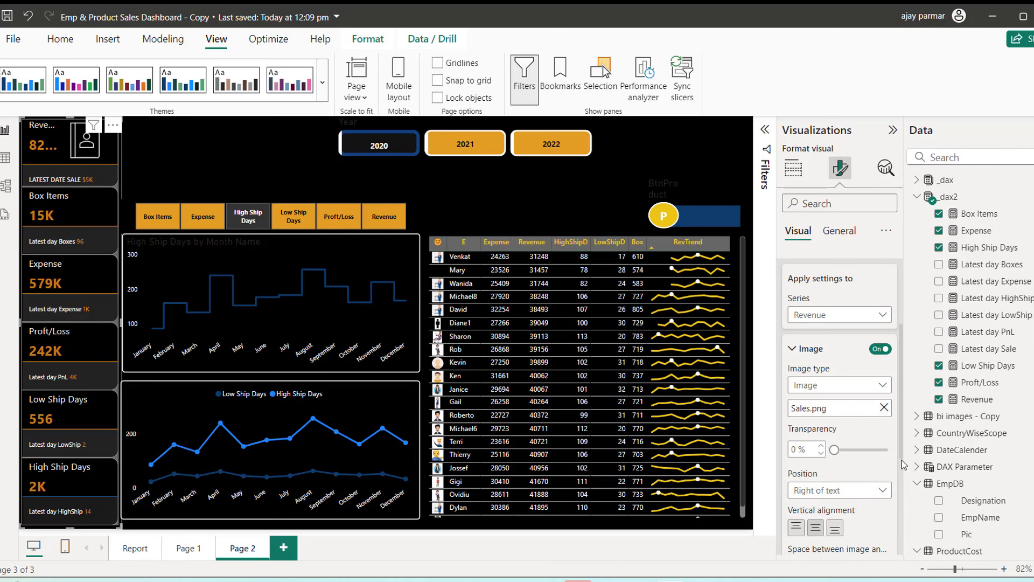
scroll(901, 459, "down", 2)
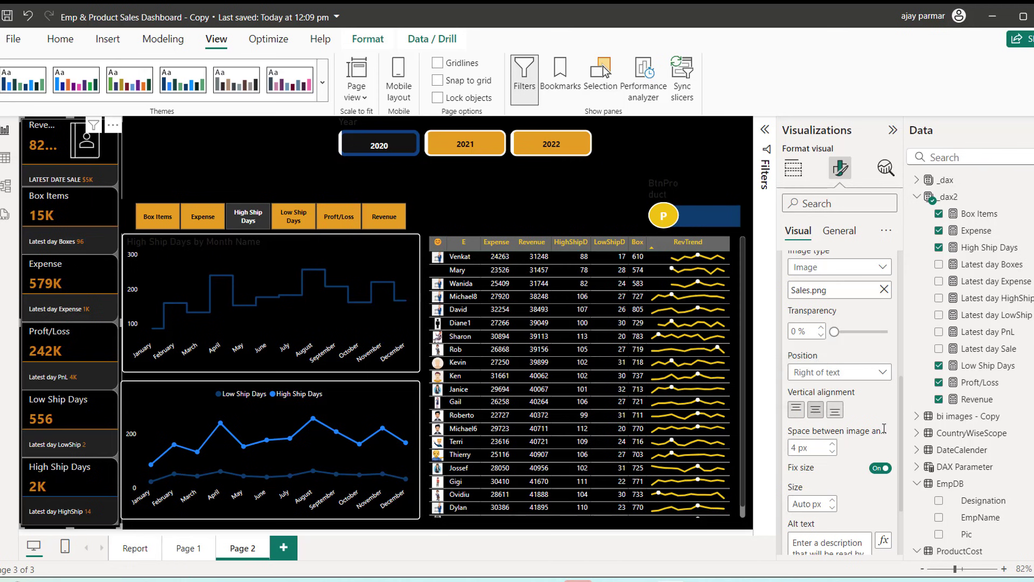
left_click_drag(902, 412, 903, 458)
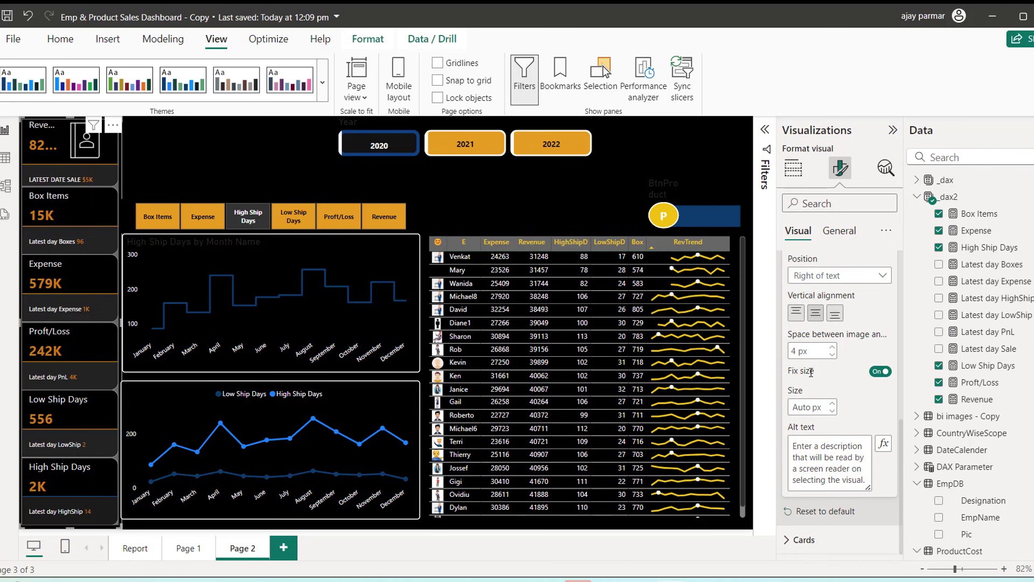
left_click(805, 407)
type("10")
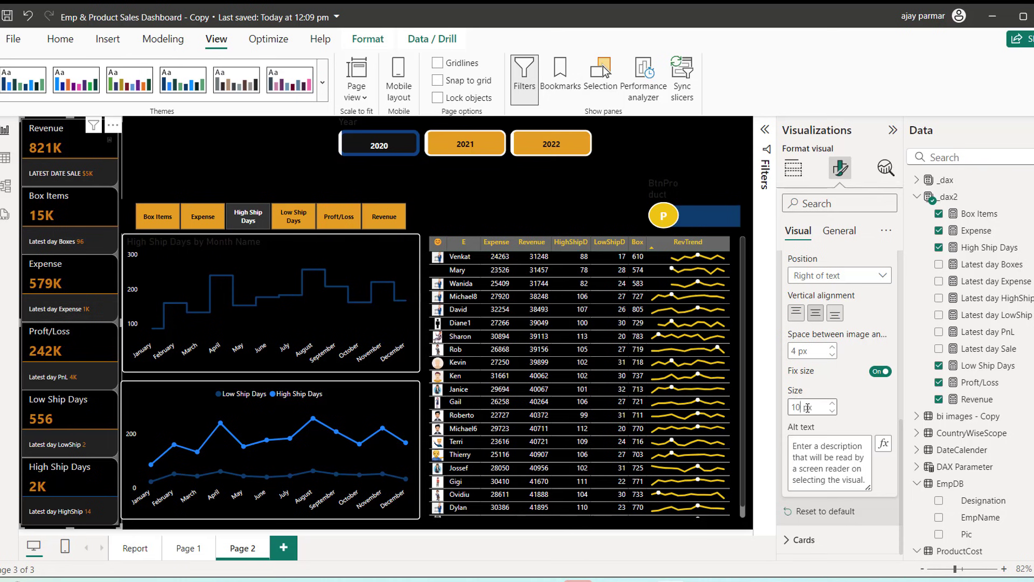
key("BackSpace")
key("BackSpace")
type("1")
key("BackSpace")
key("BackSpace")
type("25")
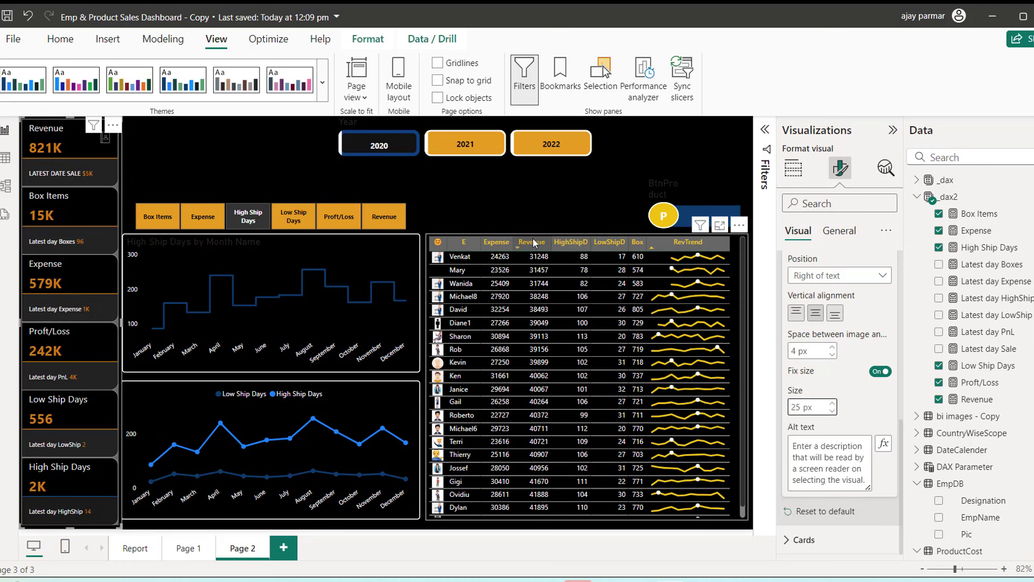
key("BackSpace")
key("BackSpace")
type("35")
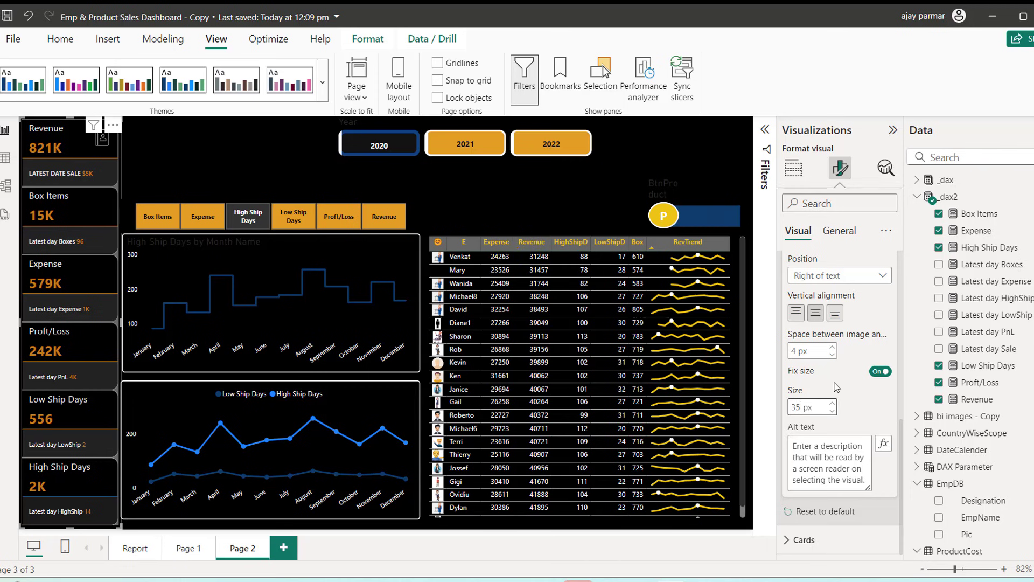
Step: Set the space between the Revenue card's image and text to 5 px and deselect the card visual
left_click(848, 408)
left_click(832, 355)
left_click(832, 355)
left_click(832, 355)
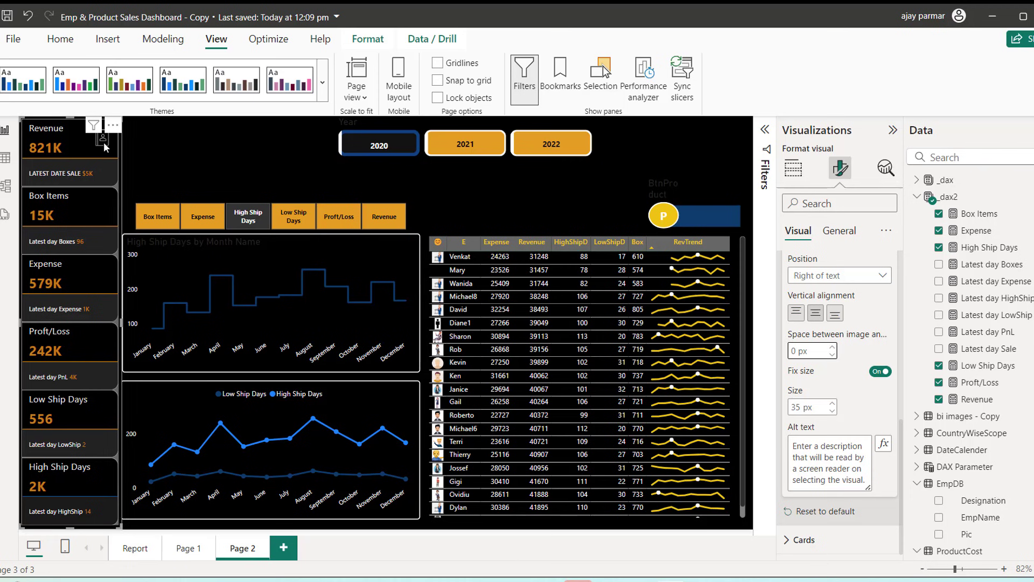
left_click(832, 347)
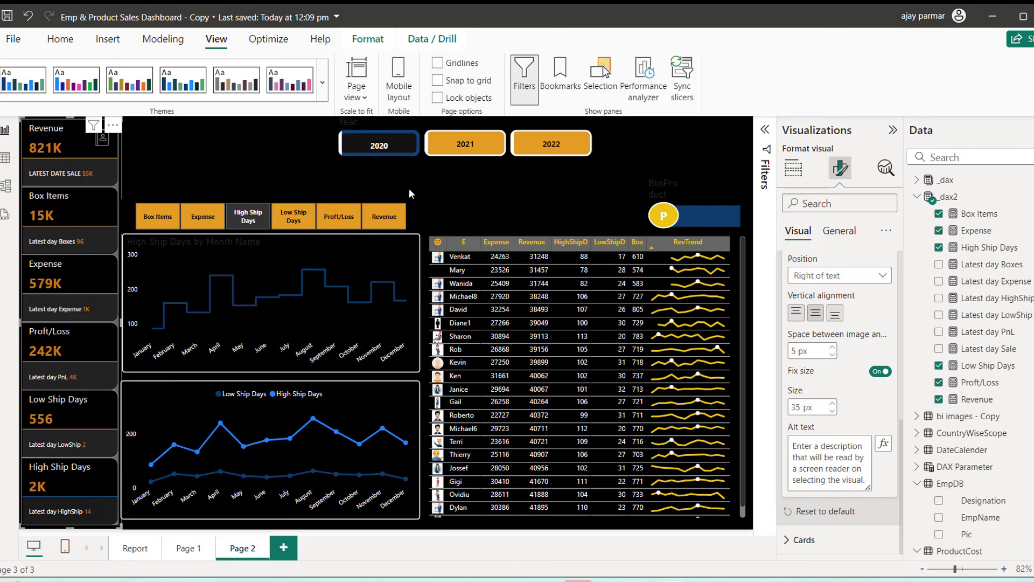
left_click(273, 161)
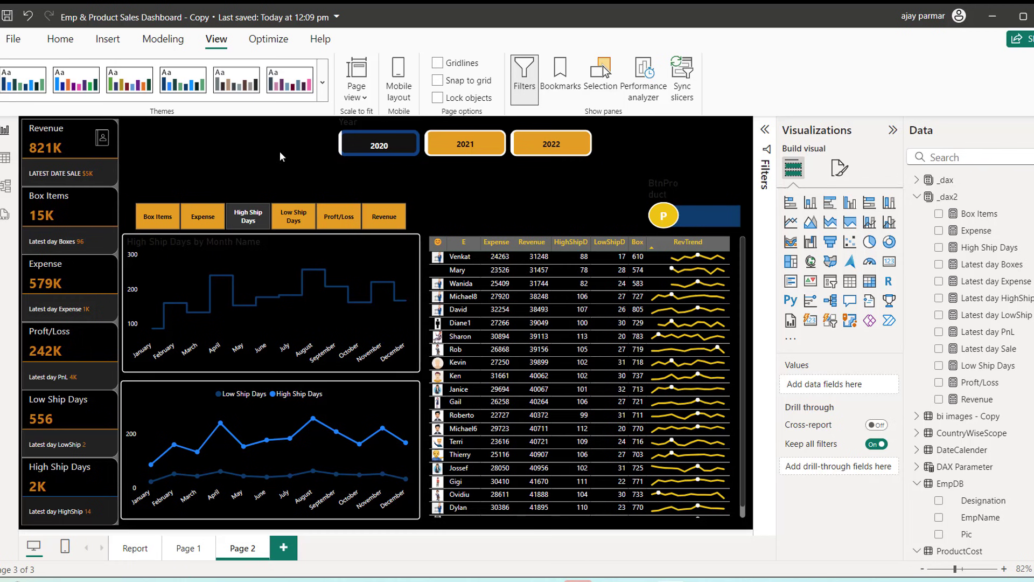
Step: Insert the picture BI2_Image.png from the 18_ProductExecutiveSales Dashboard folder onto Page 2
left_click(108, 39)
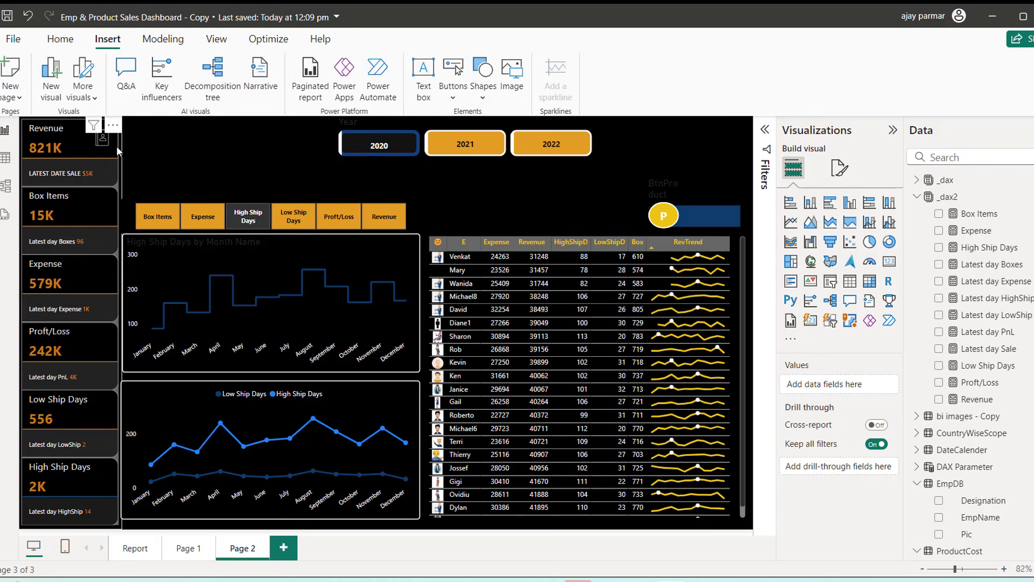
left_click(513, 76)
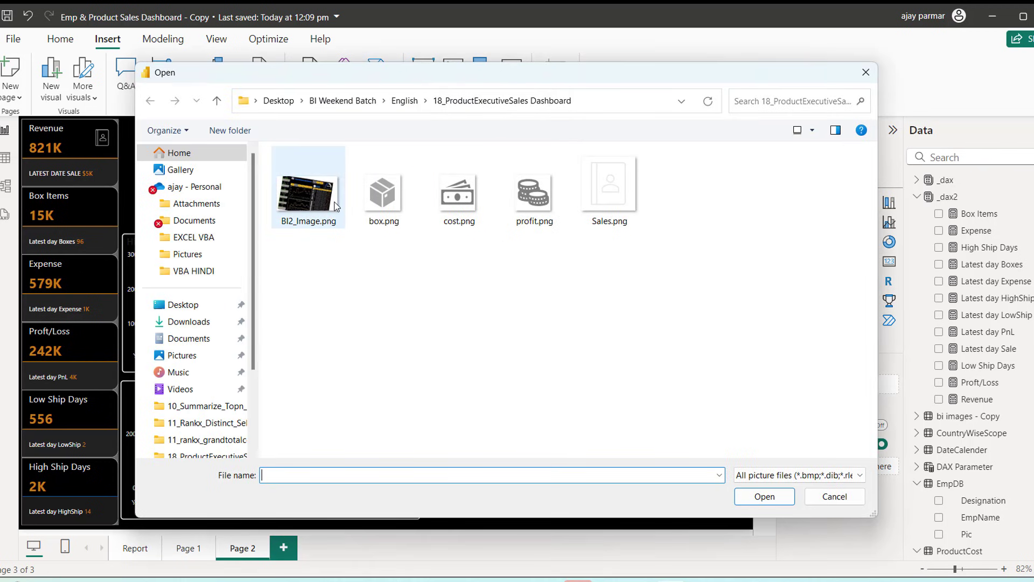
left_click(318, 203)
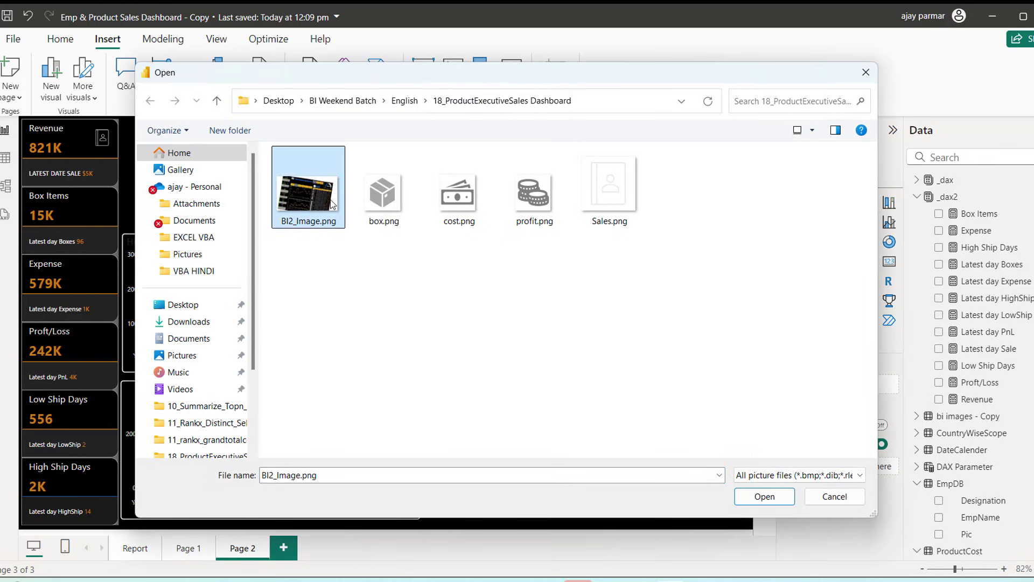
left_click(394, 209)
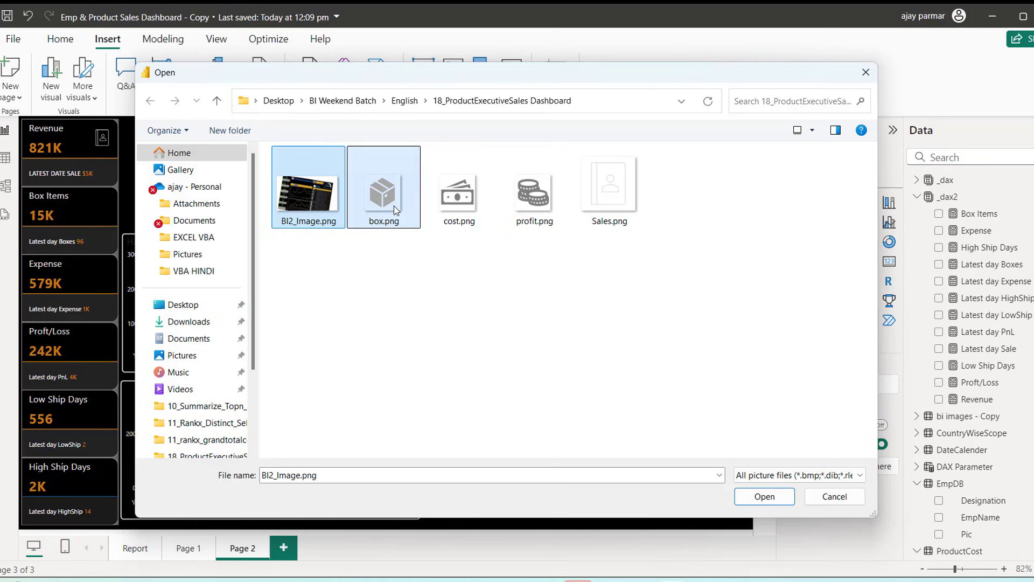
double_click(326, 193)
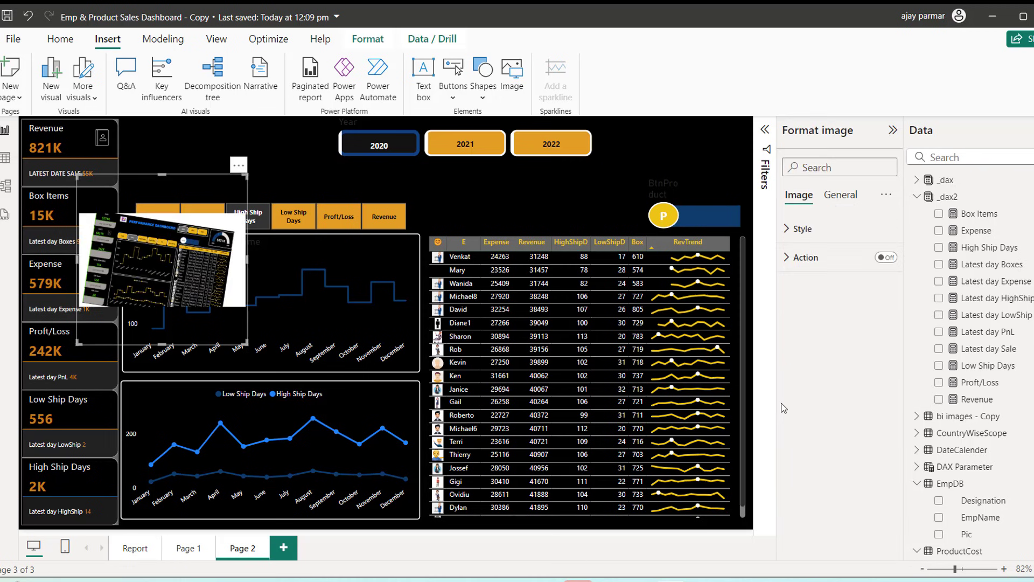
Step: Shrink the inserted dashboard picture to a small thumbnail and place it directly beside the 2020 button of the Year slicer
left_click_drag(190, 296, 293, 207)
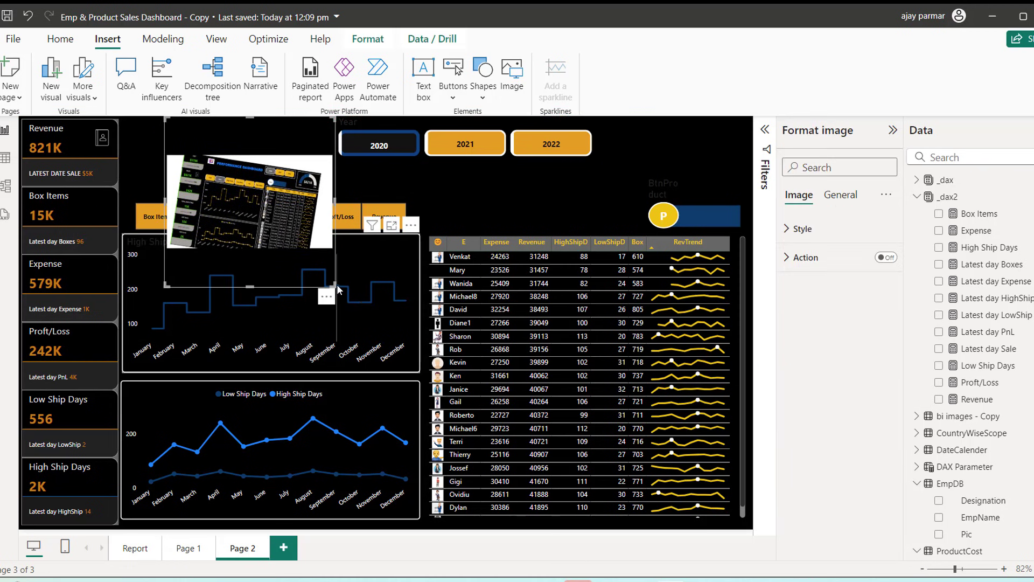
left_click_drag(334, 286, 187, 154)
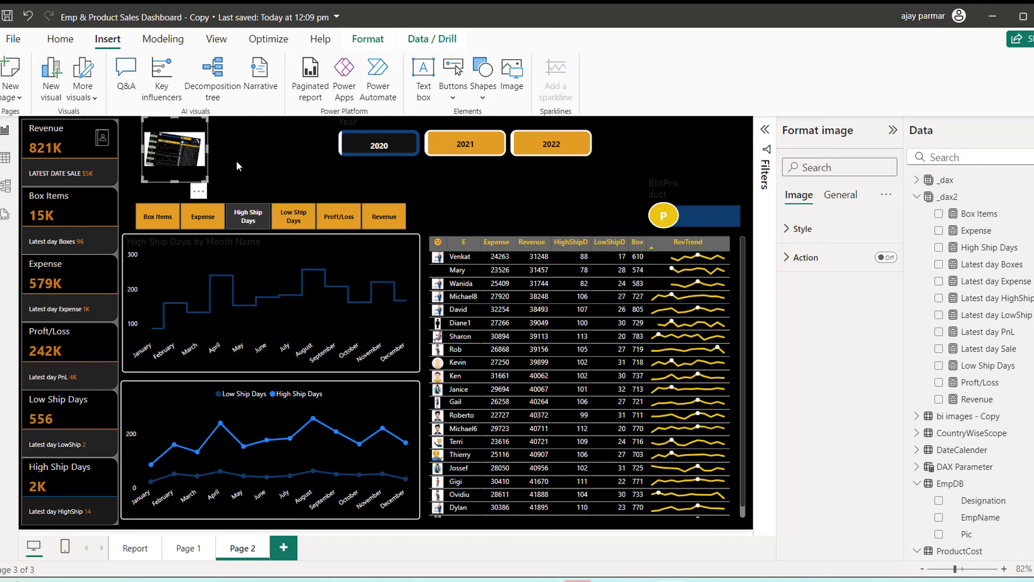
left_click(191, 160)
left_click_drag(195, 159, 305, 156)
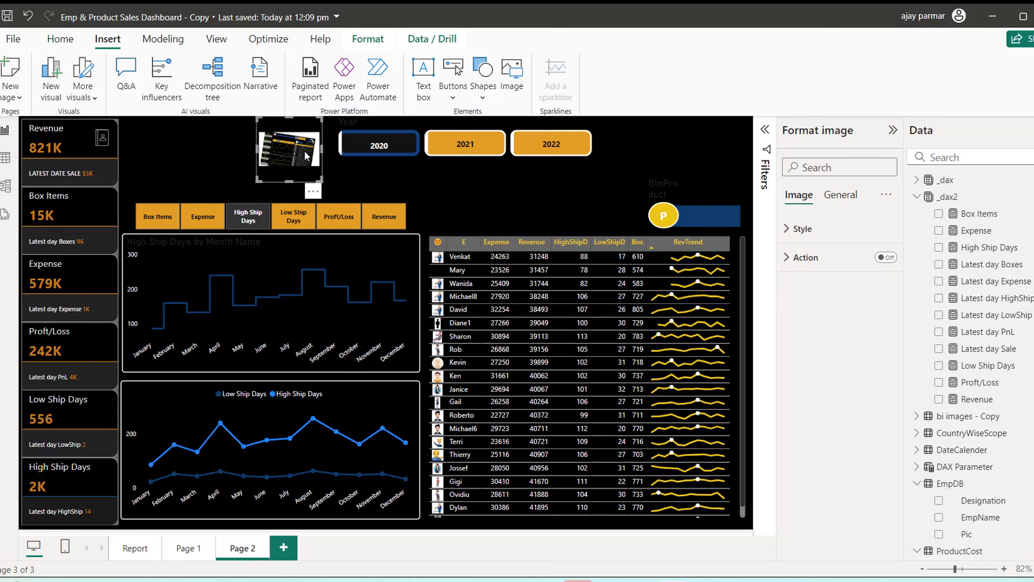
left_click(396, 192)
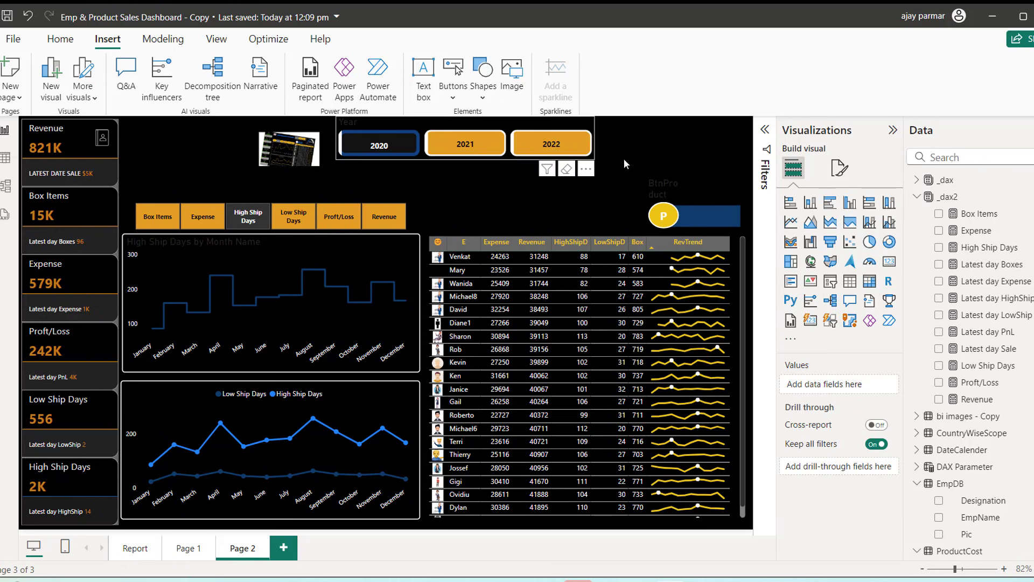
Step: Add a gauge visual using Sales from ProductDailySale as its value and COST as its target value
left_click(869, 261)
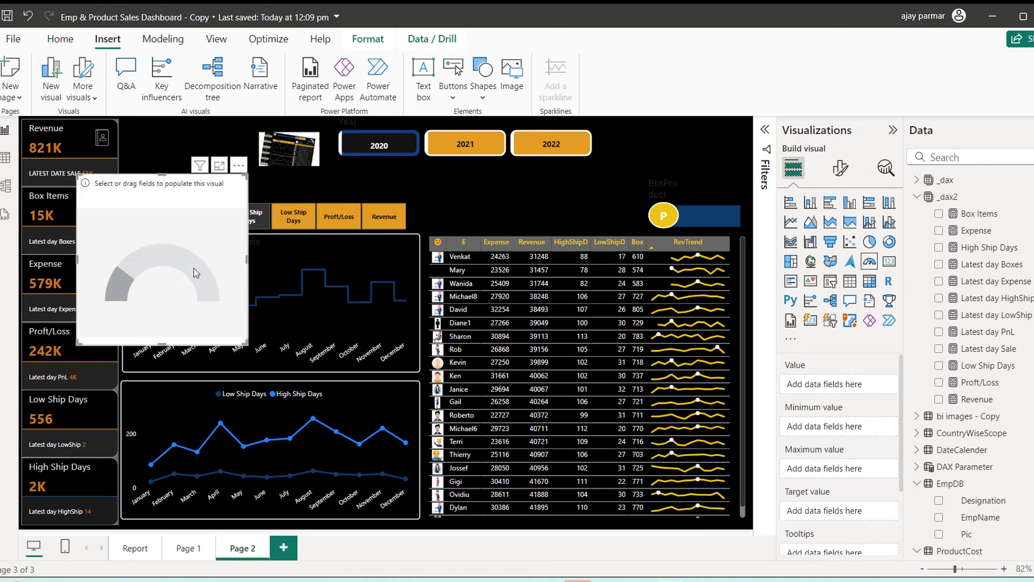
left_click_drag(194, 271, 610, 258)
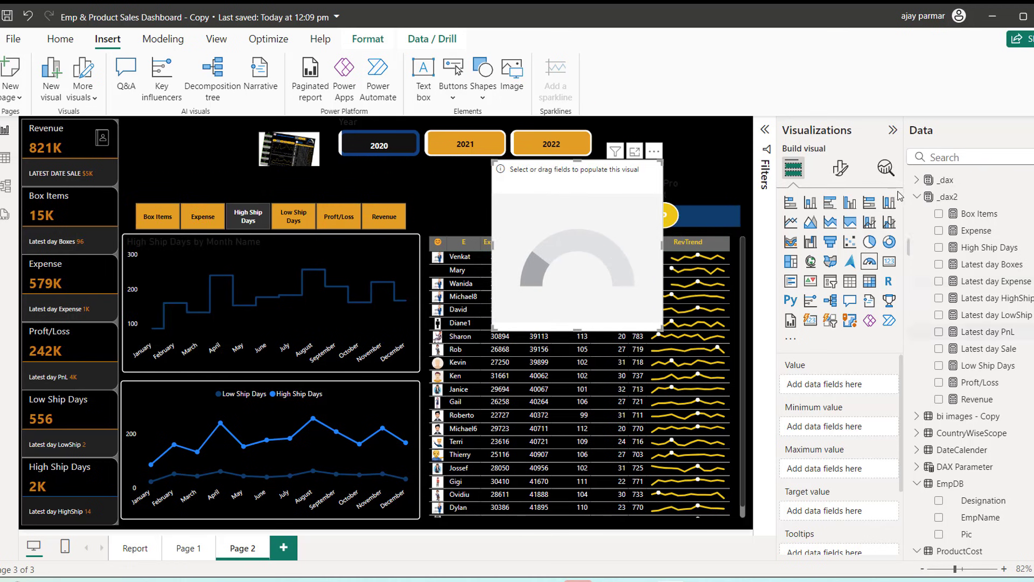
left_click(919, 197)
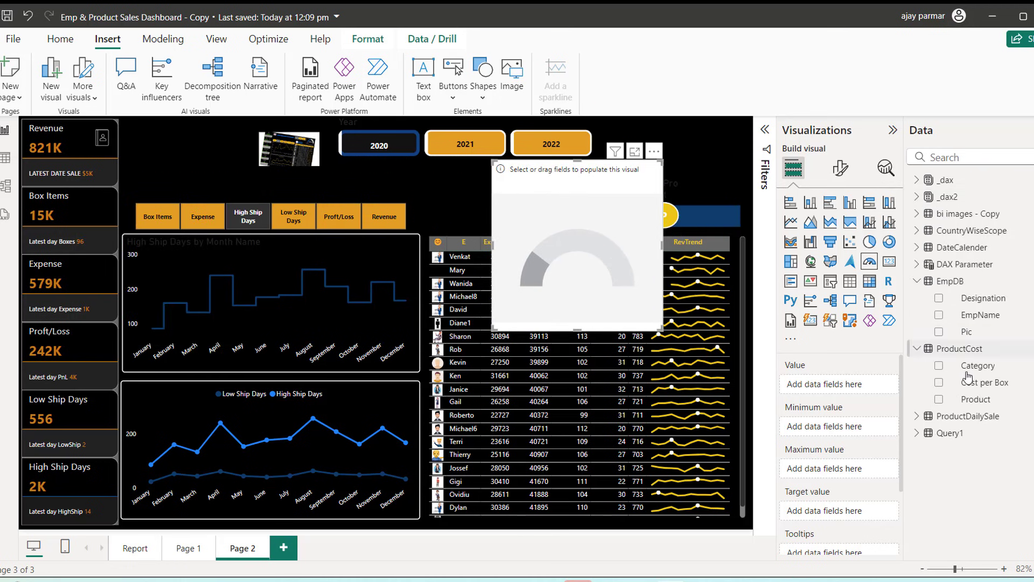
left_click(917, 417)
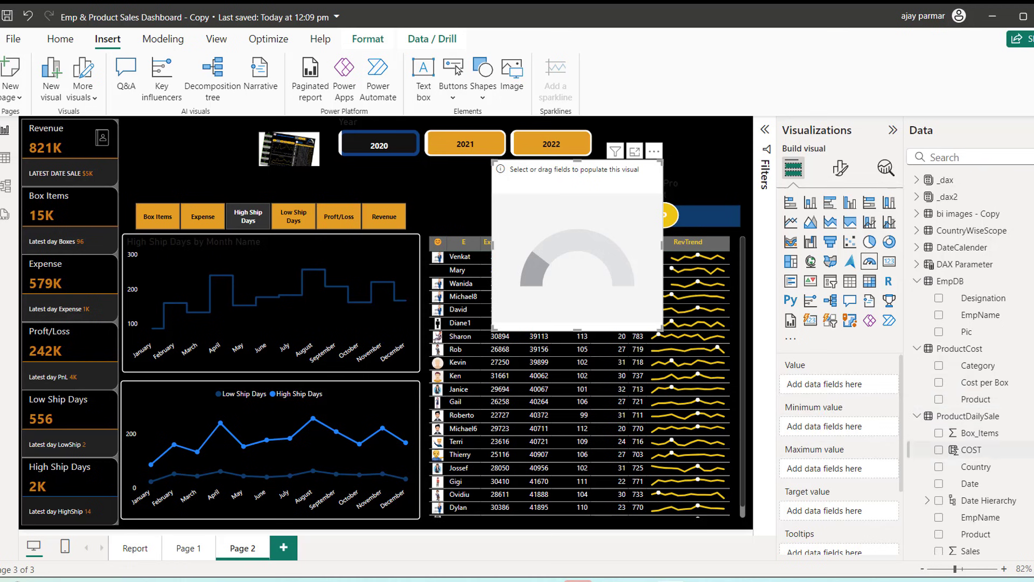
scroll(969, 450, "down", 1)
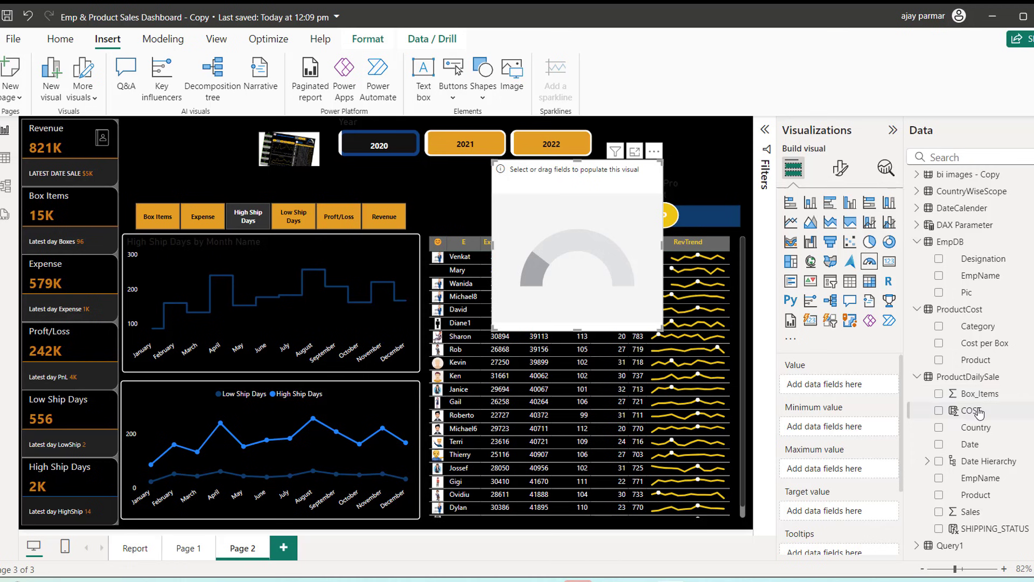
left_click_drag(973, 409, 854, 506)
left_click_drag(990, 515, 818, 384)
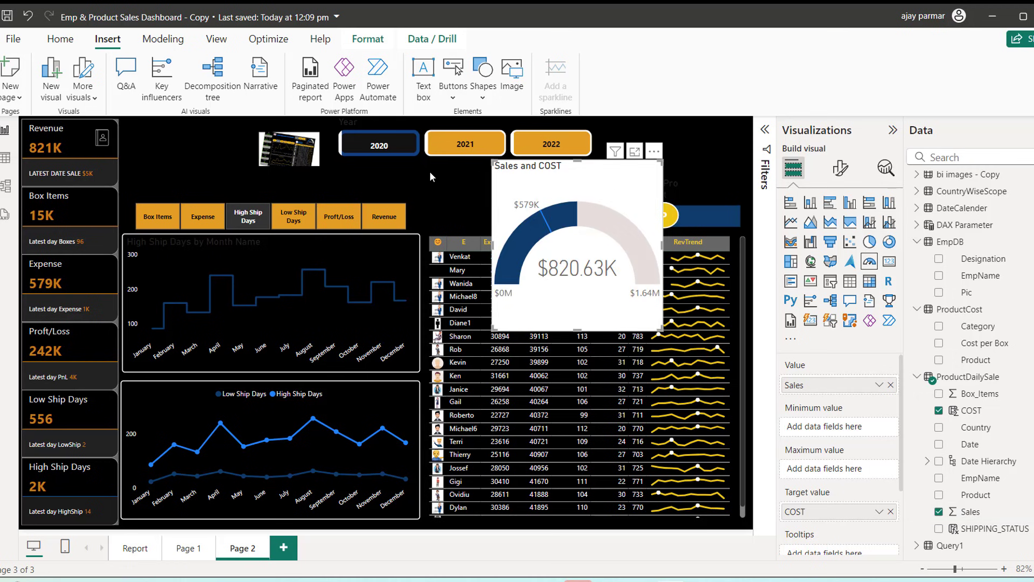
Step: Copy the upper line chart's formatting onto the gauge, and shrink and move the gauge to the page's upper-right corner above the P toggle
left_click(373, 240)
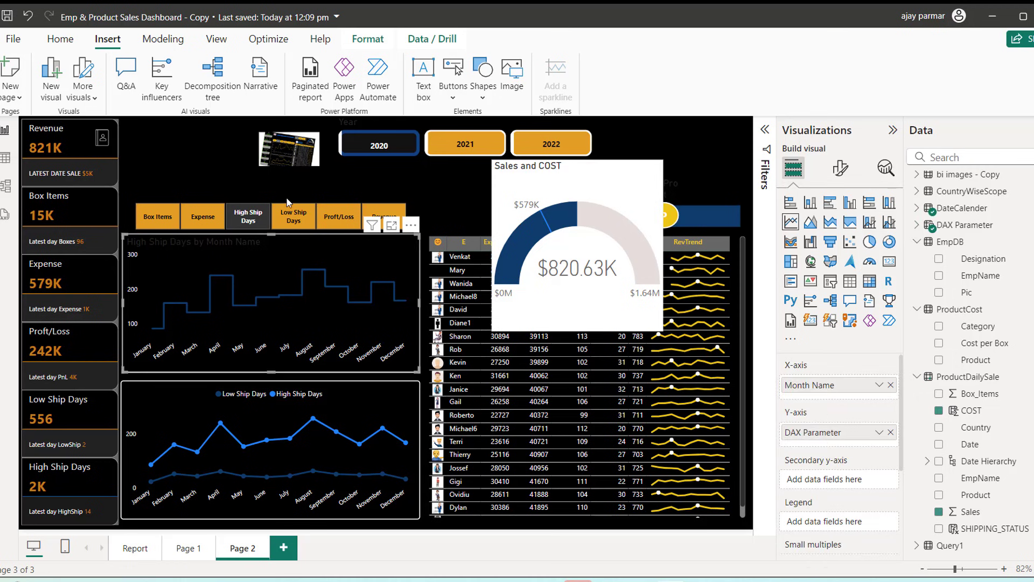
left_click(65, 40)
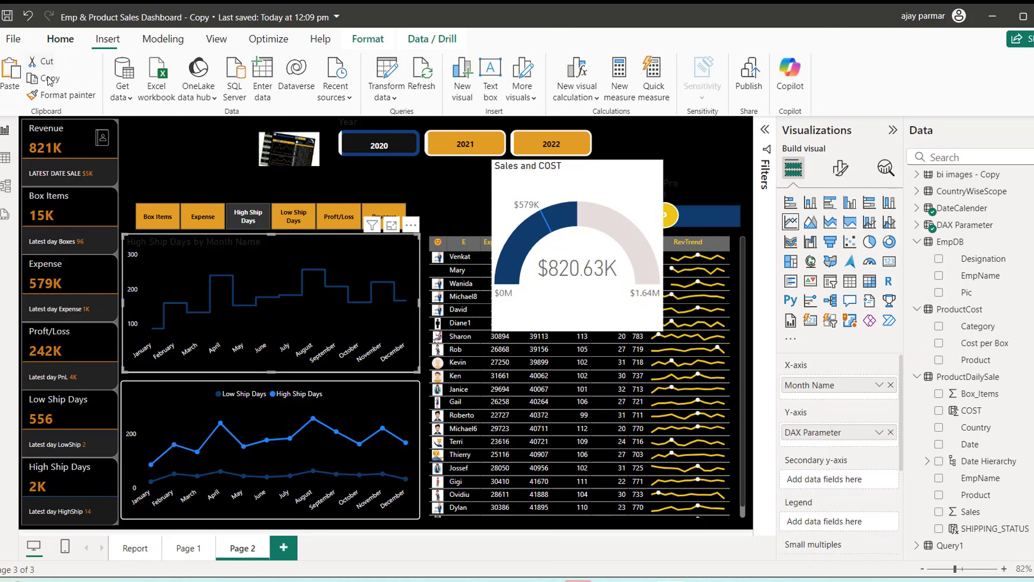
left_click(61, 95)
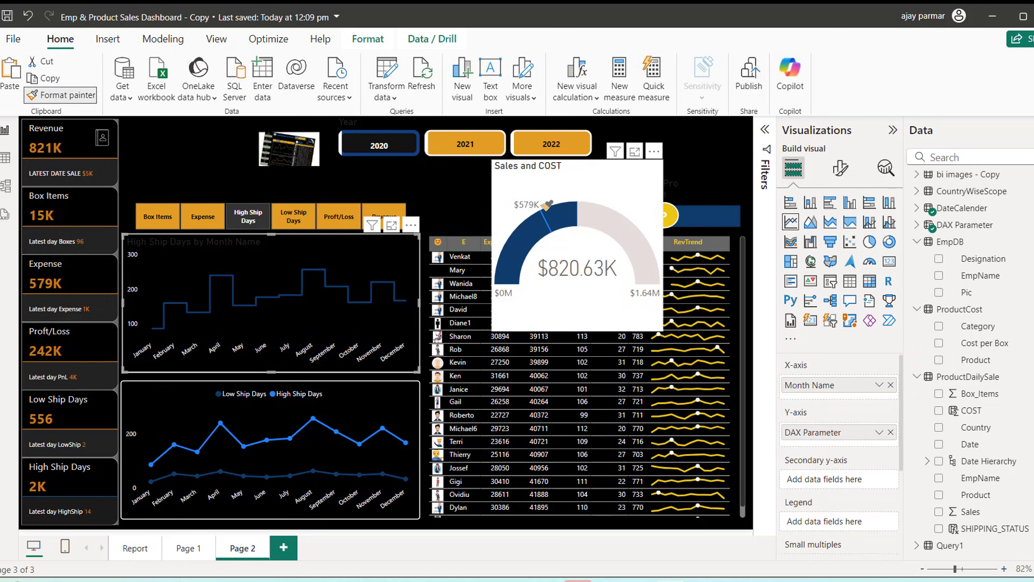
left_click(614, 183)
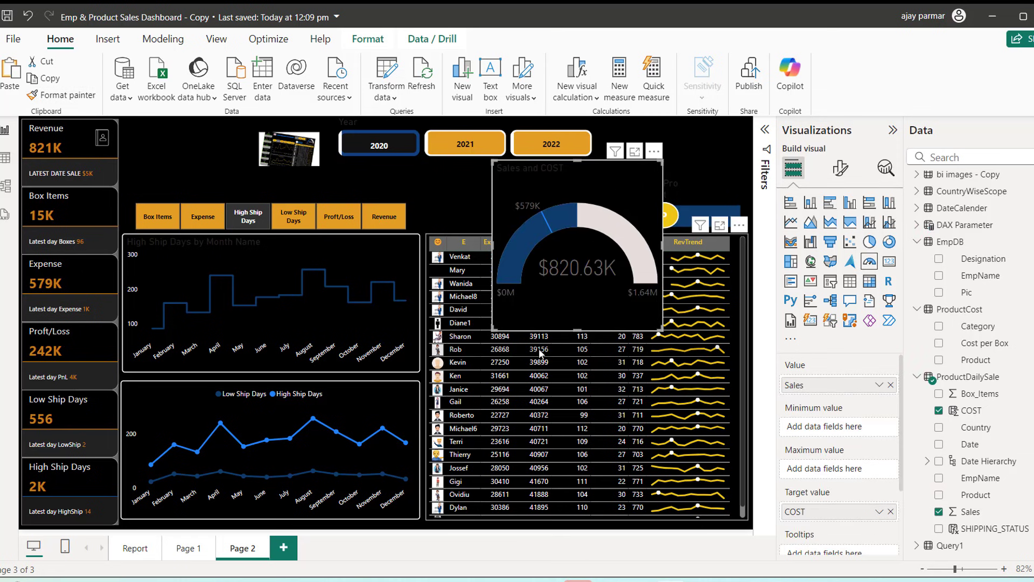
left_click_drag(494, 327, 554, 226)
left_click_drag(608, 199, 696, 155)
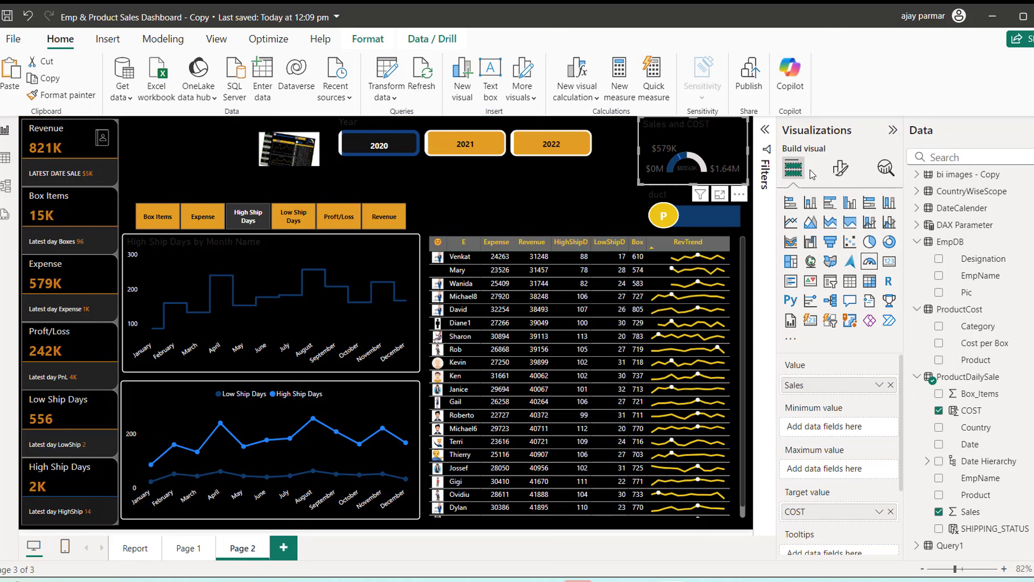
Step: Format the Sales and COST gauge's data labels in white, with font size 8 and 0 decimal places
left_click(841, 171)
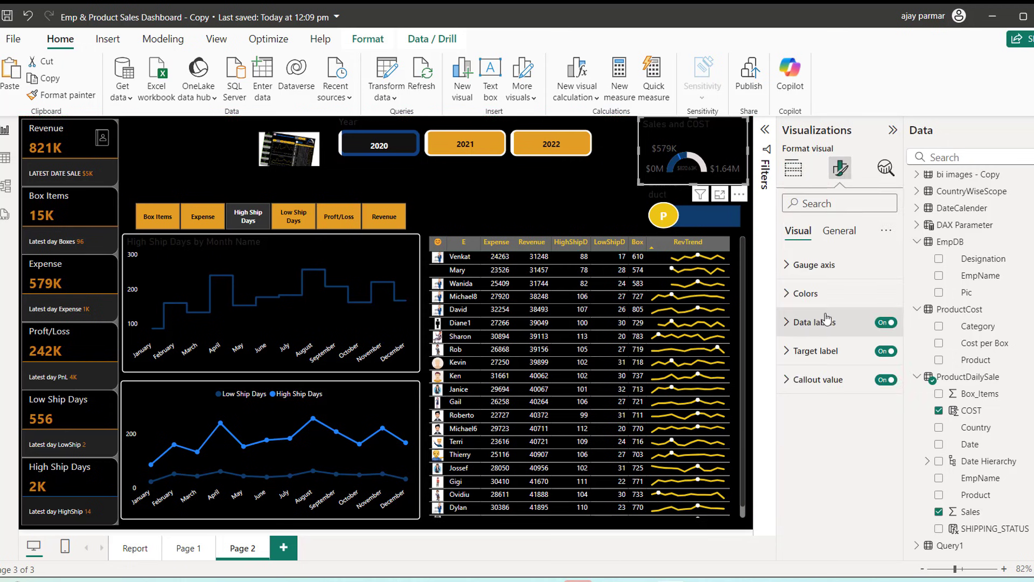
left_click(786, 323)
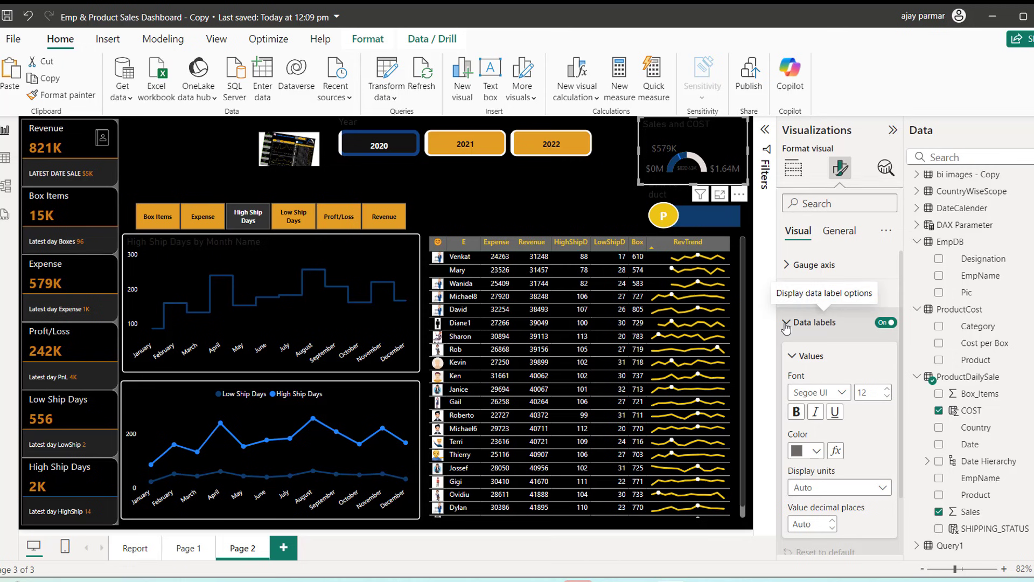
left_click(816, 453)
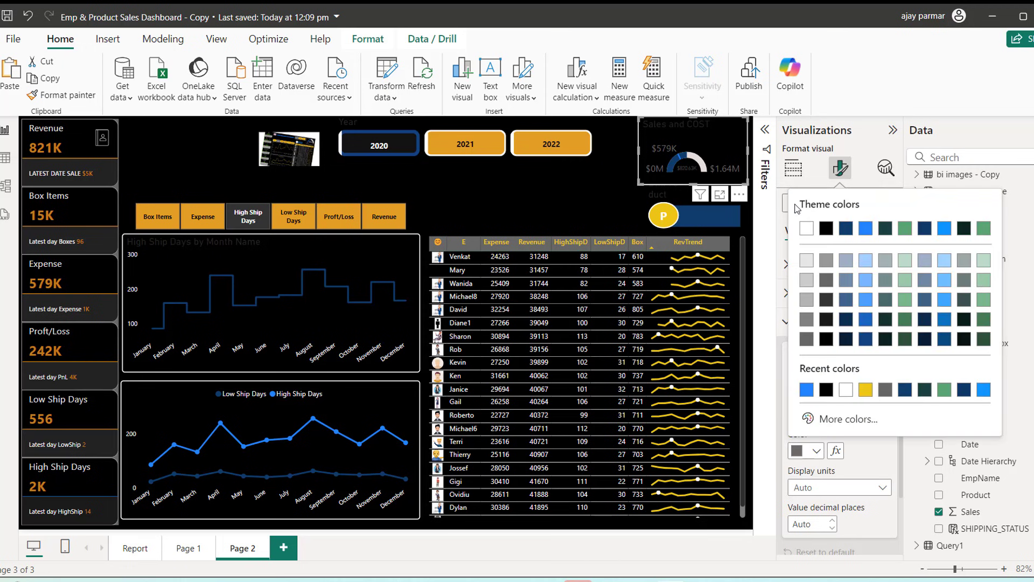
left_click(806, 229)
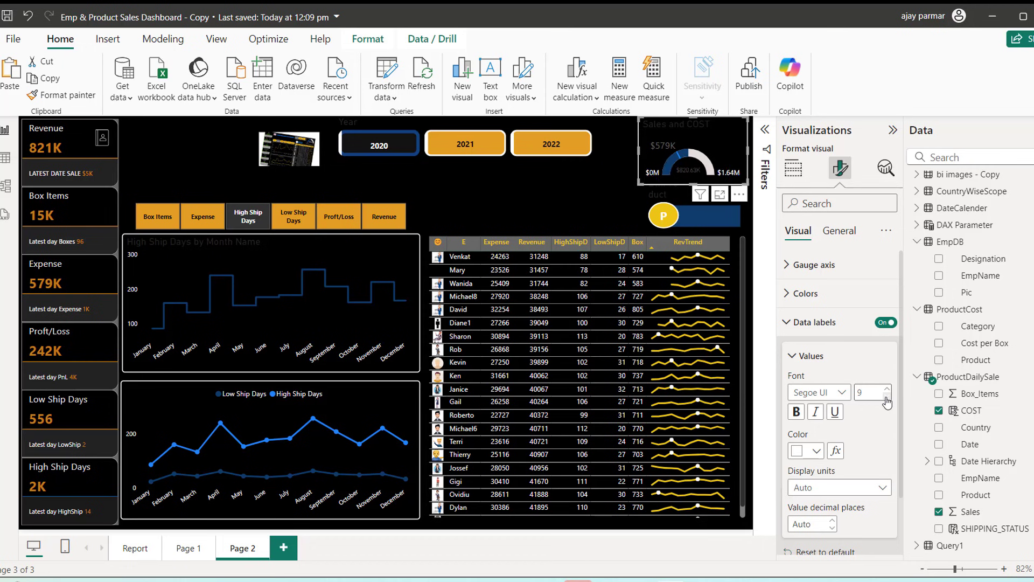
left_click(810, 521)
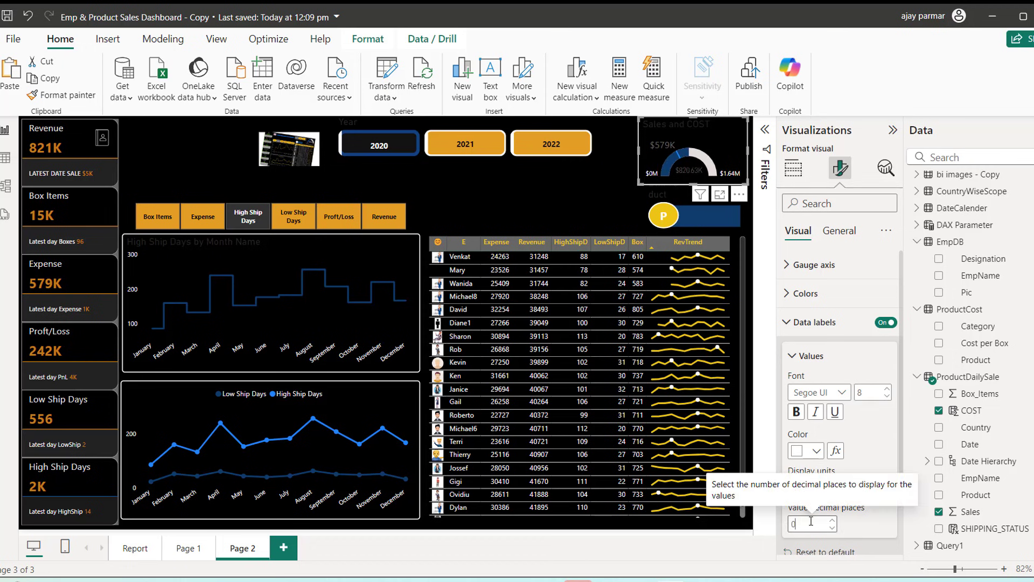
type("0")
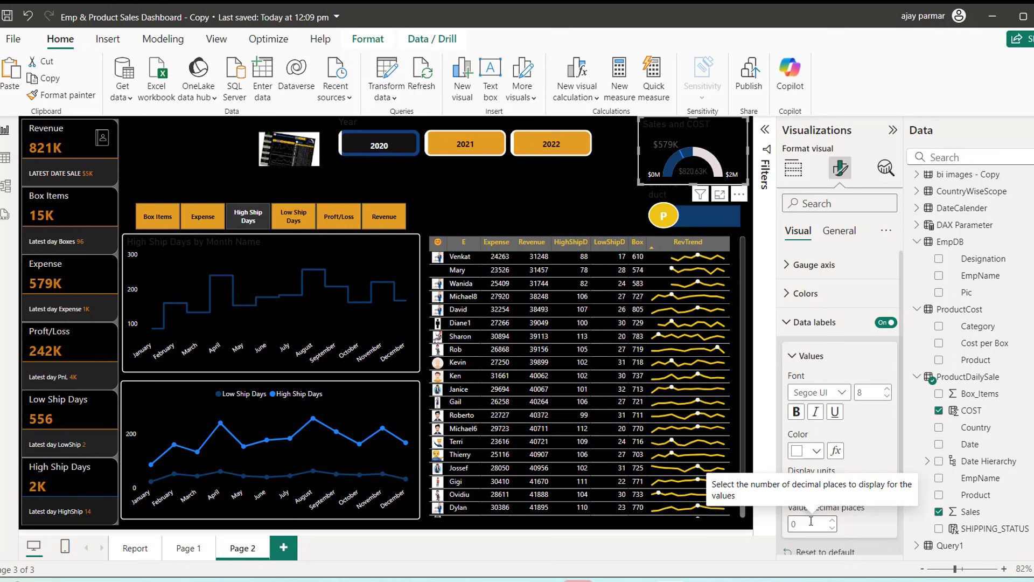
left_click(857, 431)
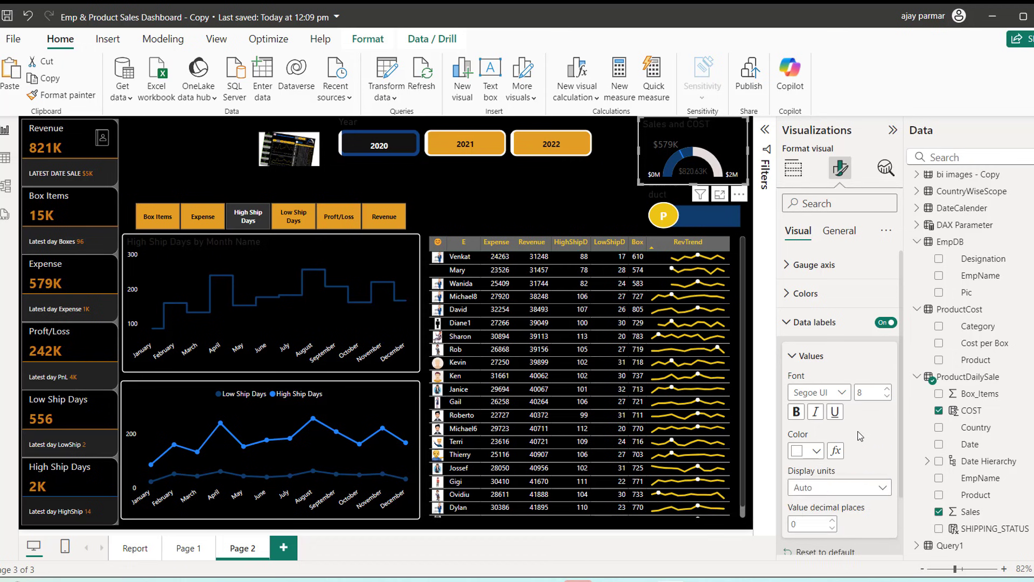
Step: Turn off the gauge's target label
left_click(792, 358)
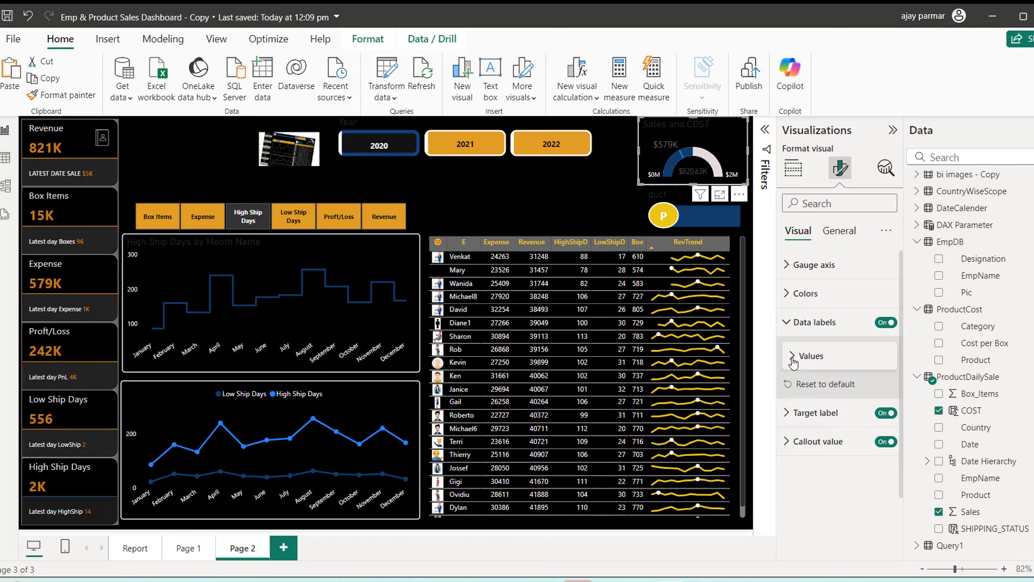
left_click(886, 413)
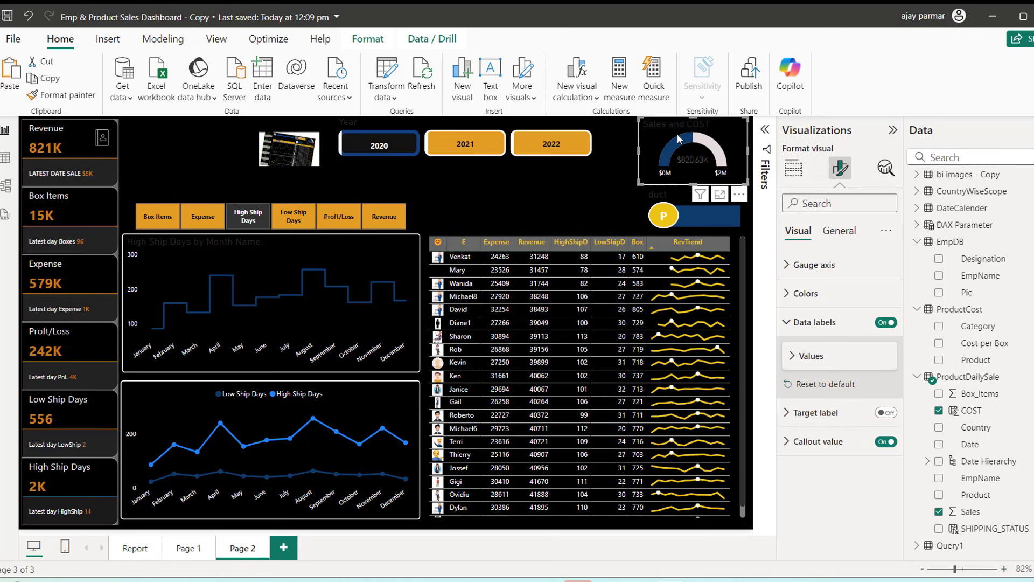
left_click(786, 413)
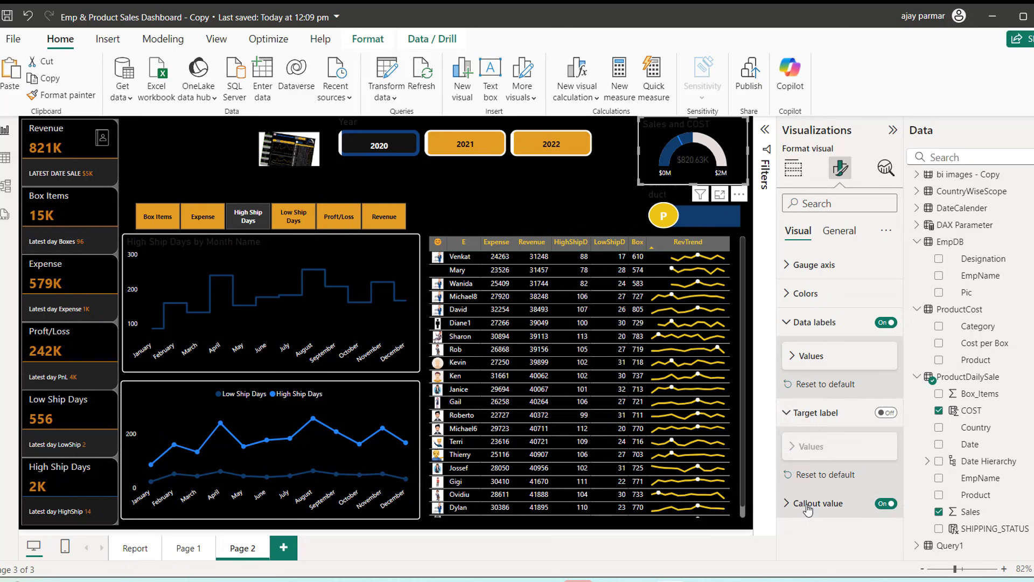
Step: Format the gauge's callout value in light grey Segoe UI Bold with 0 decimal places
left_click(786, 508)
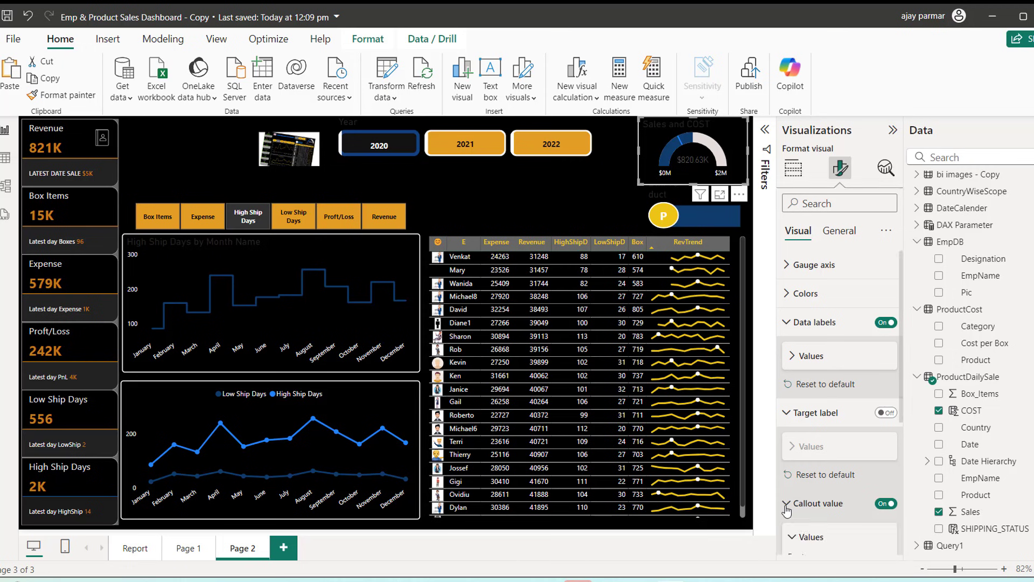
scroll(902, 386, "down", 3)
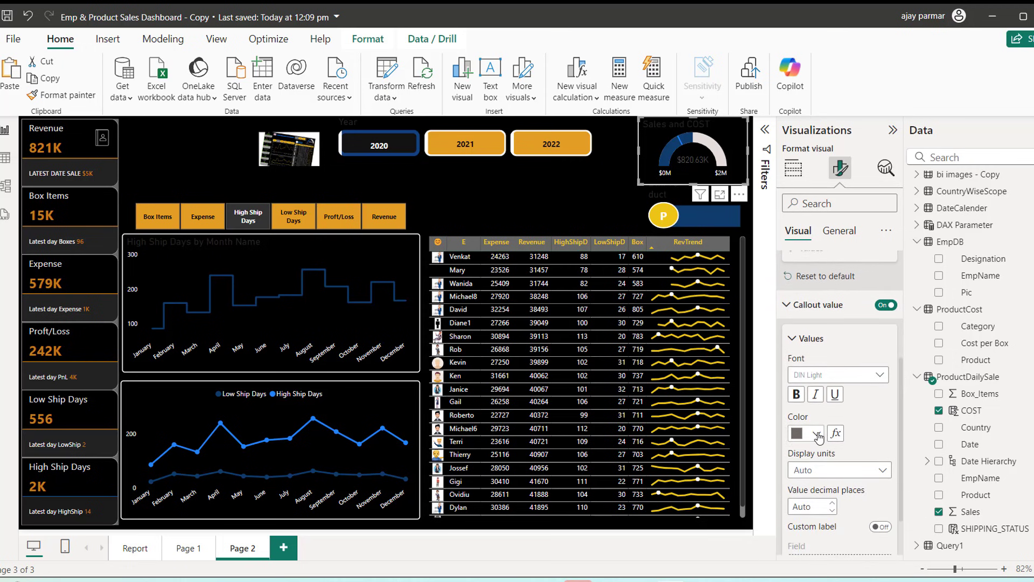
left_click(816, 434)
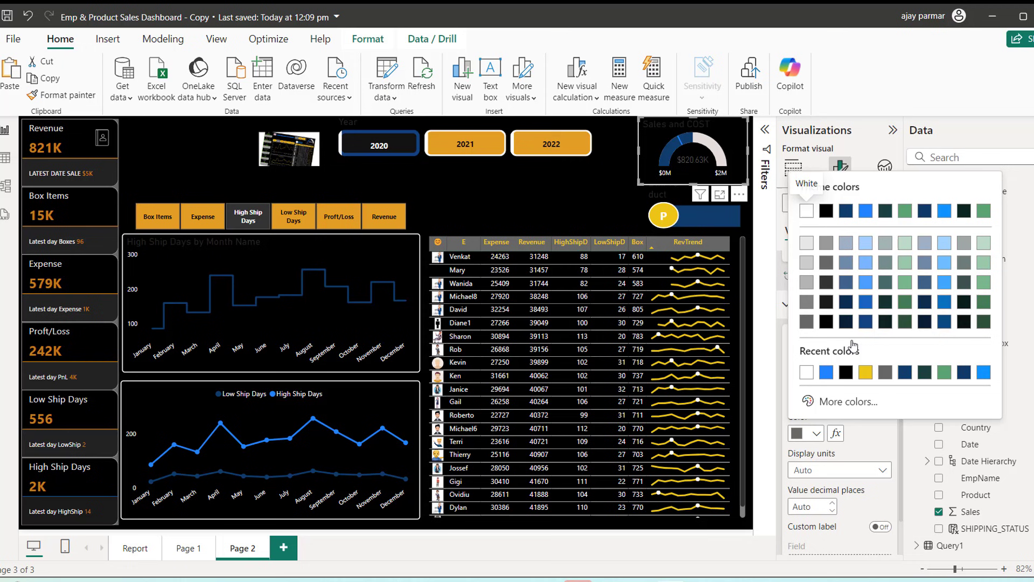
left_click(804, 246)
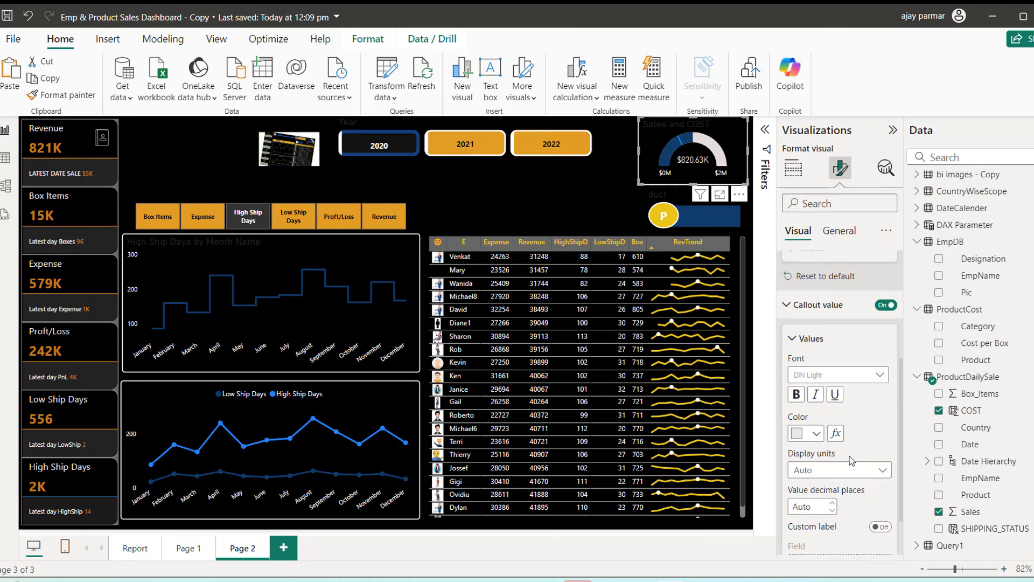
left_click(815, 507)
type("0")
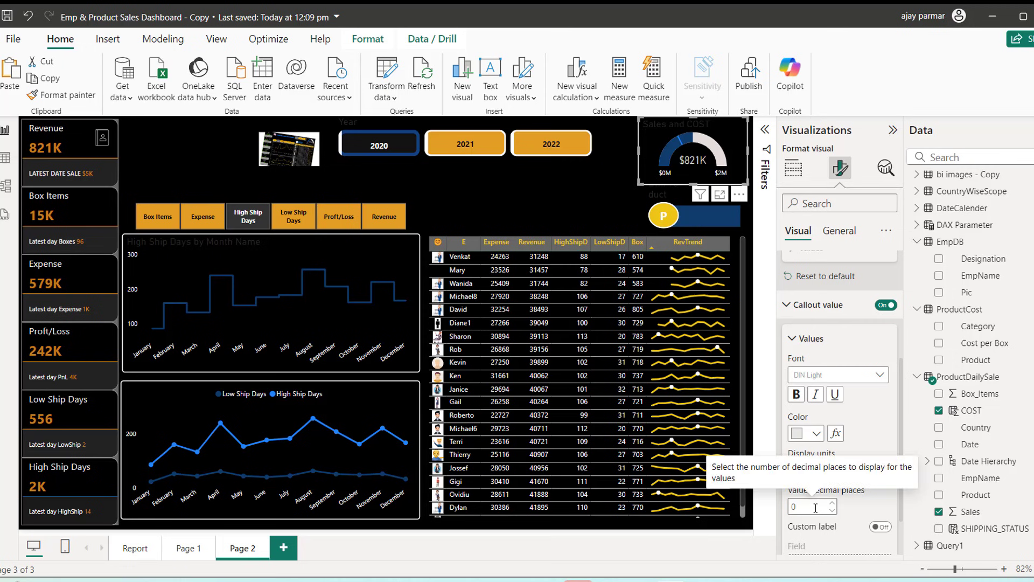
left_click(879, 374)
left_click_drag(886, 215, 882, 299)
left_click(837, 299)
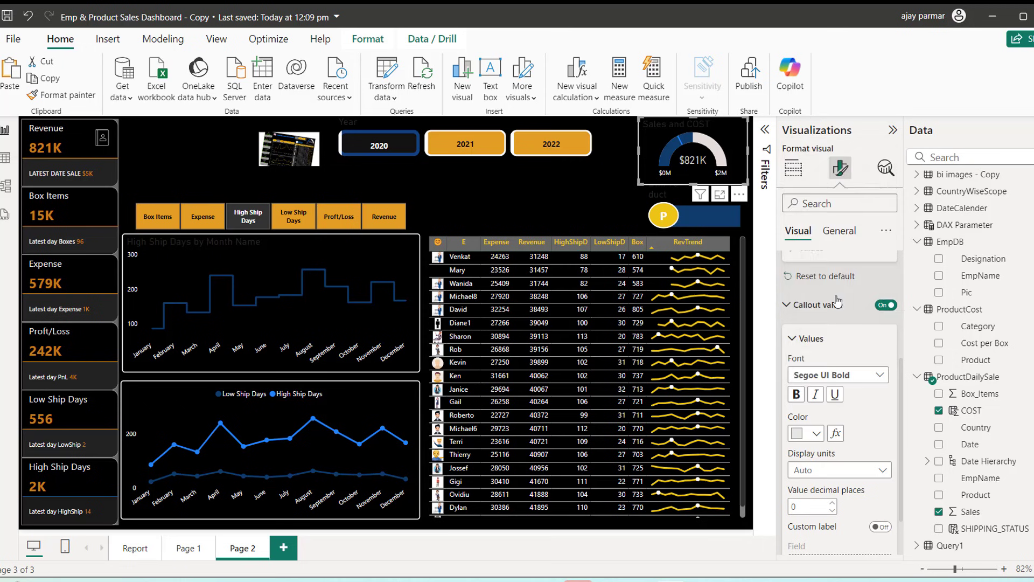
left_click(574, 196)
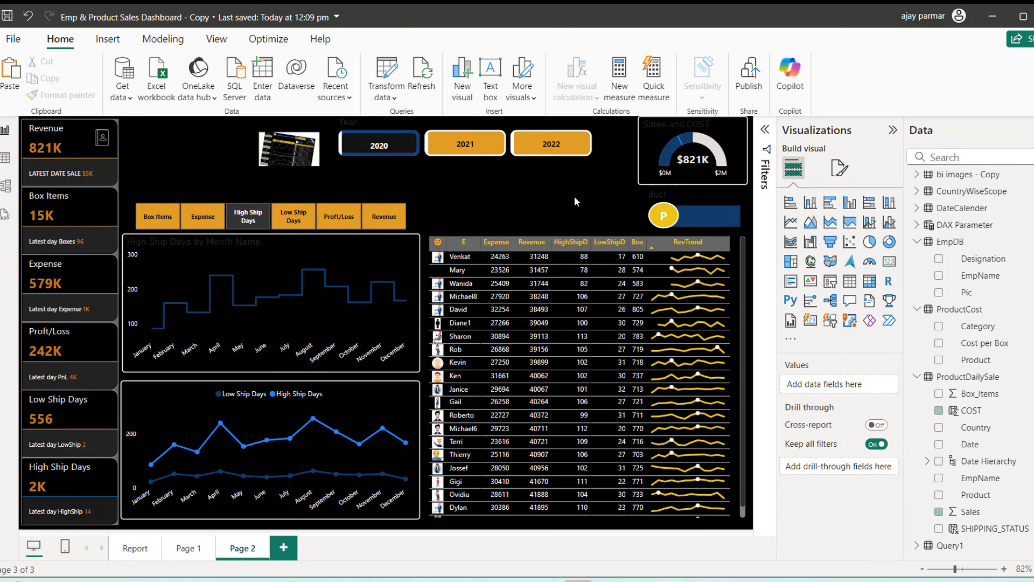
Step: Widen the gauge slightly by extending its left edge toward the 2022 button of the Year slicer
left_click(737, 164)
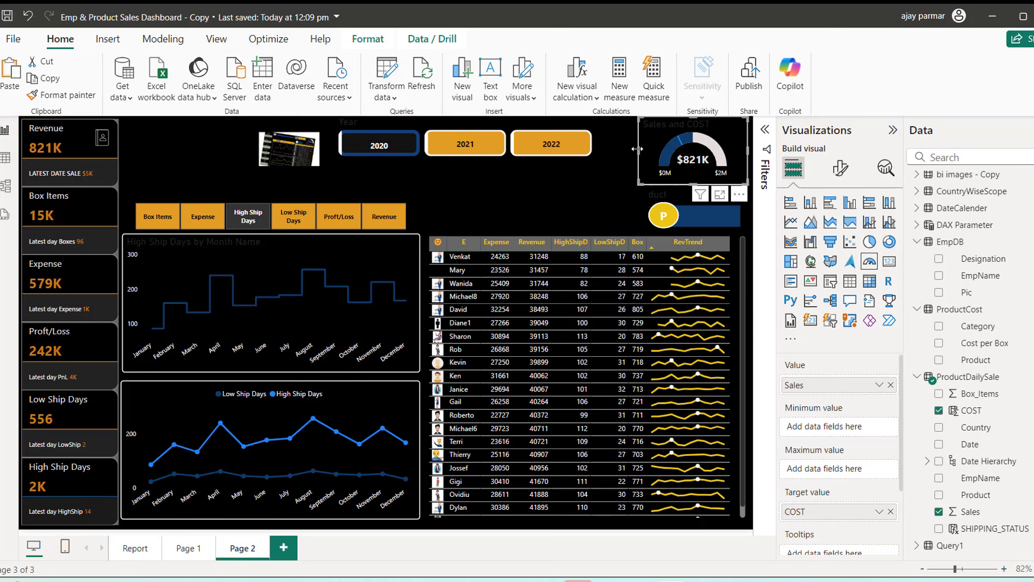
left_click_drag(631, 148, 616, 151)
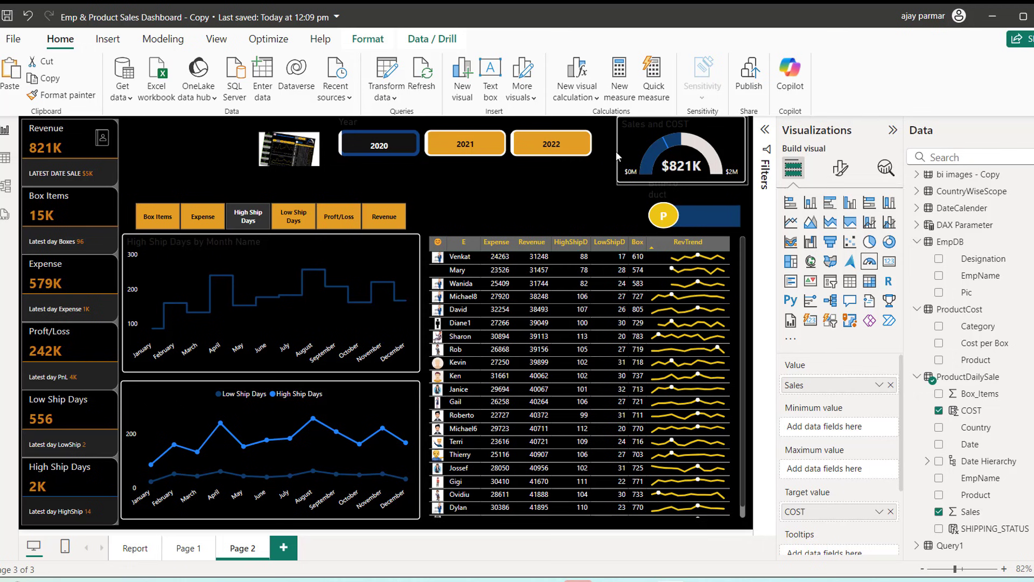
left_click(586, 186)
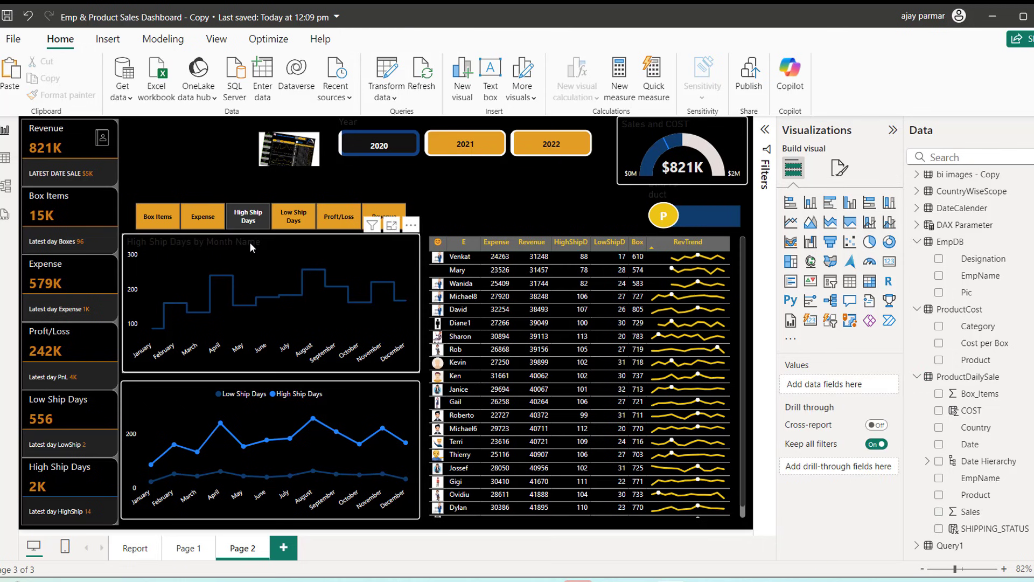
Step: Turn off the title of the upper line chart, High Ship Days by Month Name
left_click(325, 232)
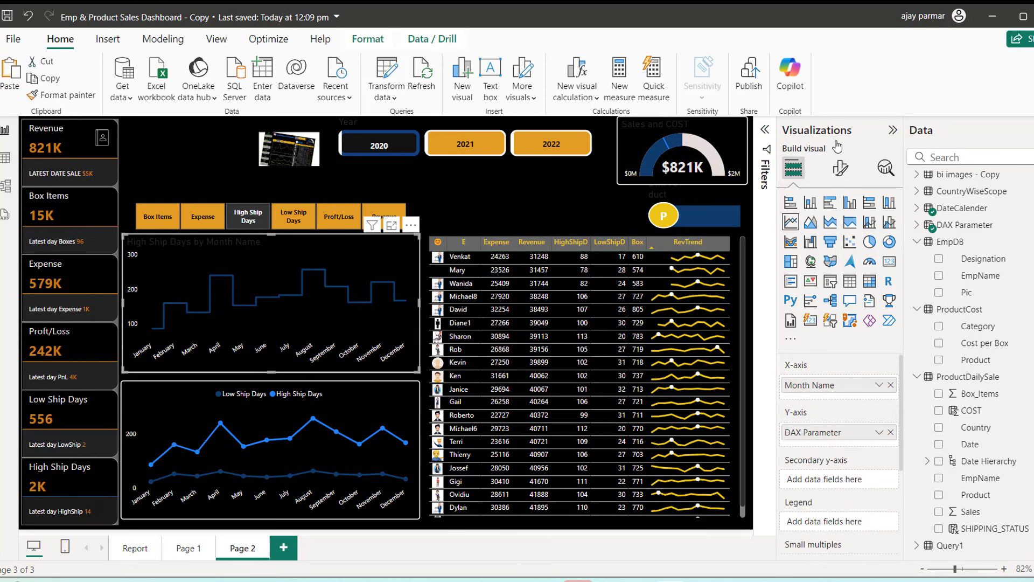
left_click(840, 168)
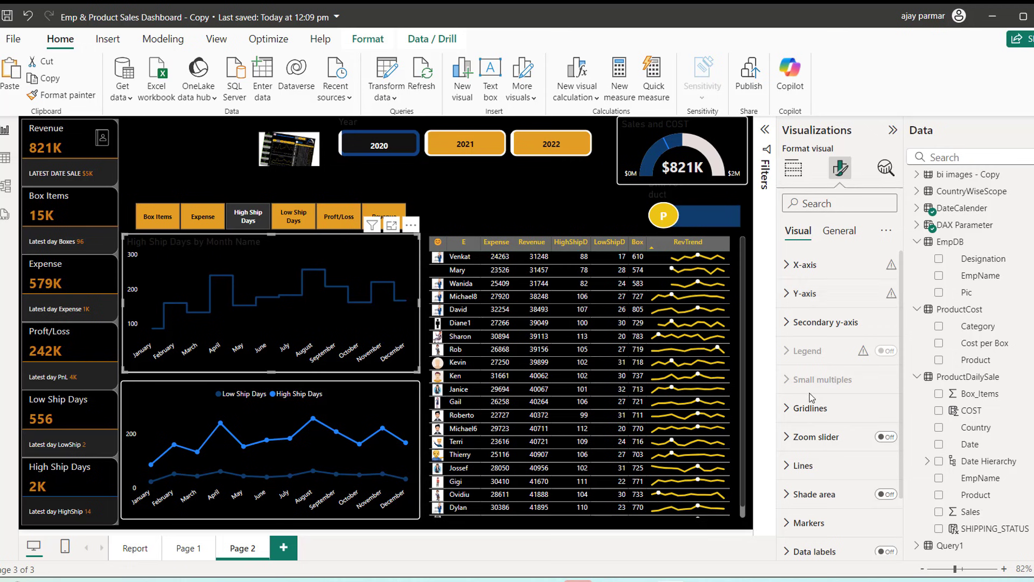
left_click(836, 236)
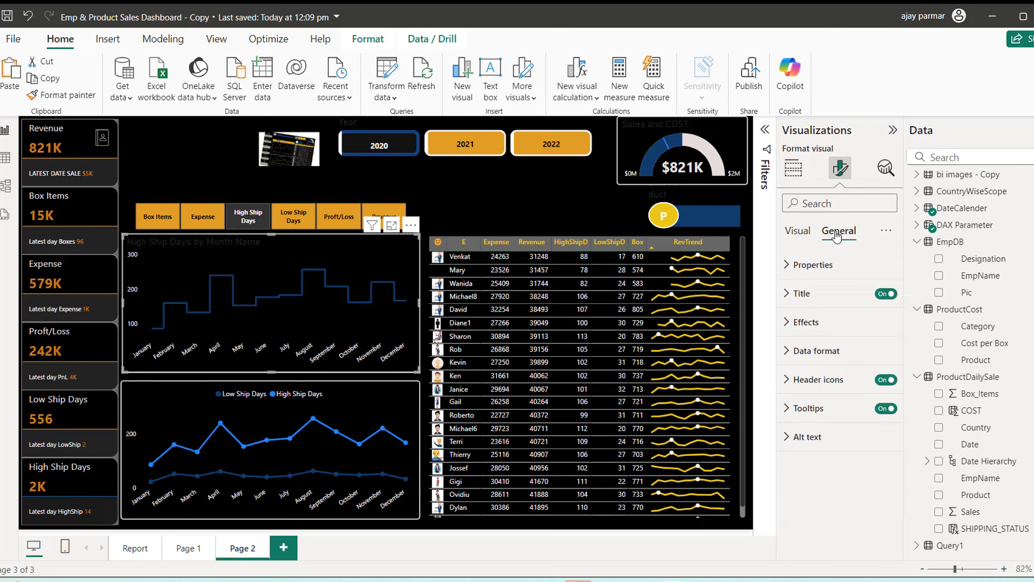
left_click(883, 294)
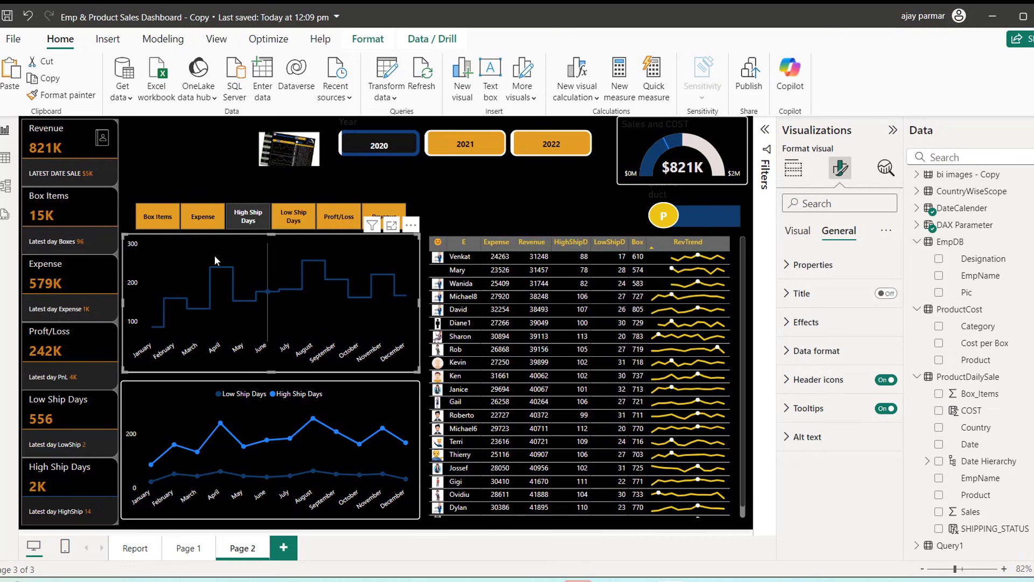
left_click(554, 195)
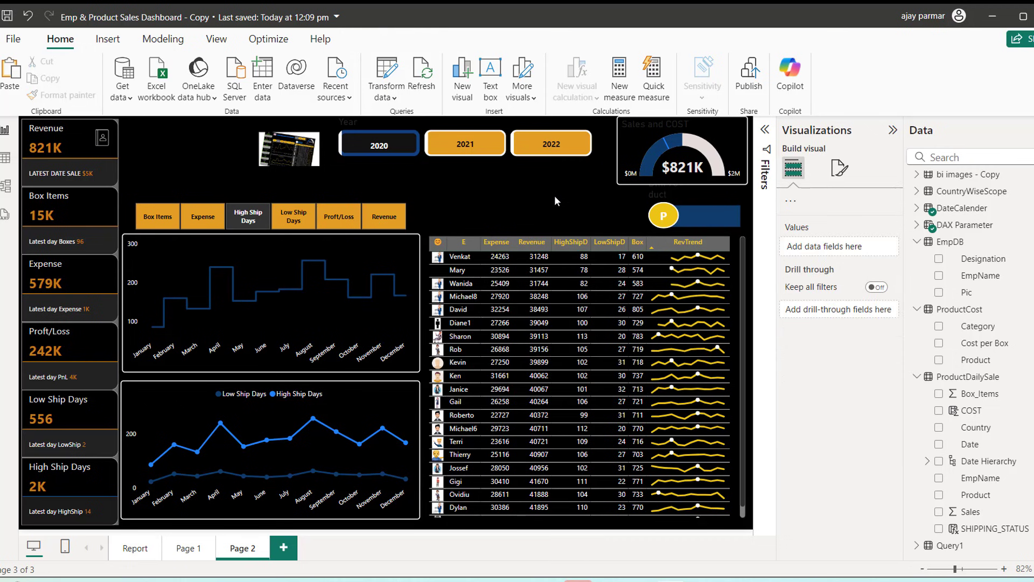
Step: Move the thumbnail picture left above the metric buttons, and shift the Year slicer left and slightly down beside it
left_click_drag(284, 153, 183, 142)
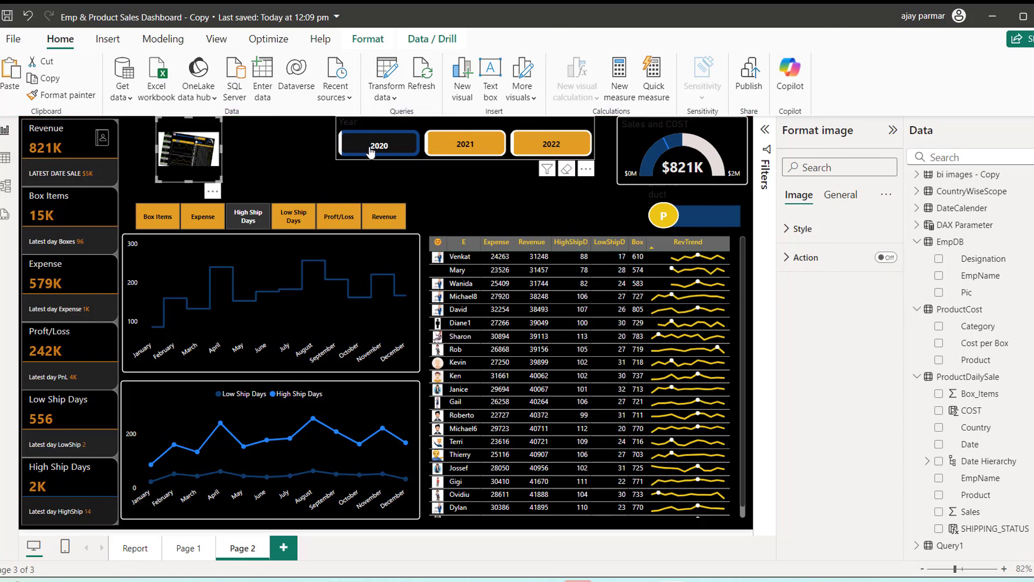
left_click_drag(431, 156, 376, 174)
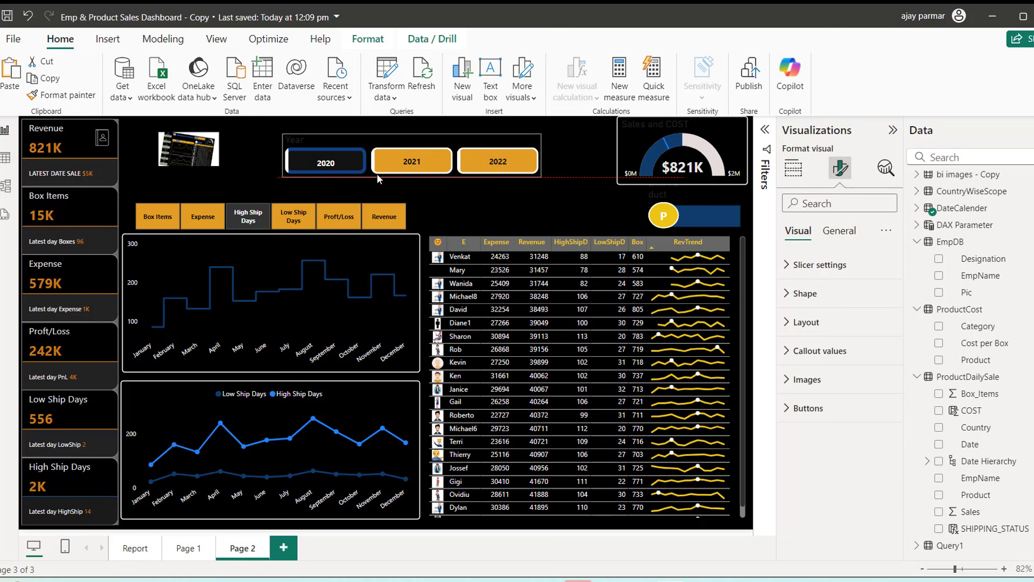
left_click(600, 201)
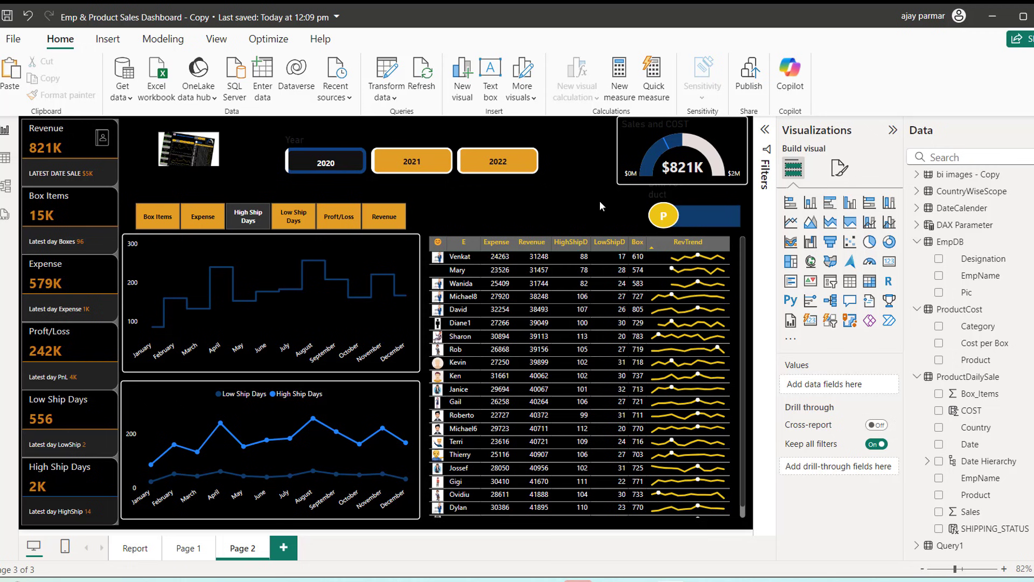
Step: Try a white background on the employee table
left_click(514, 237)
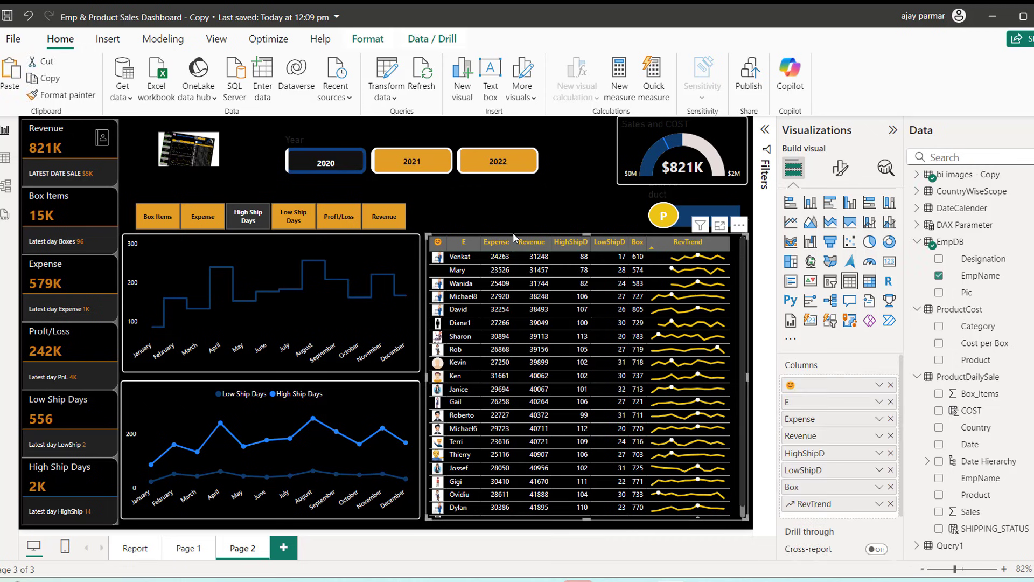
left_click(837, 167)
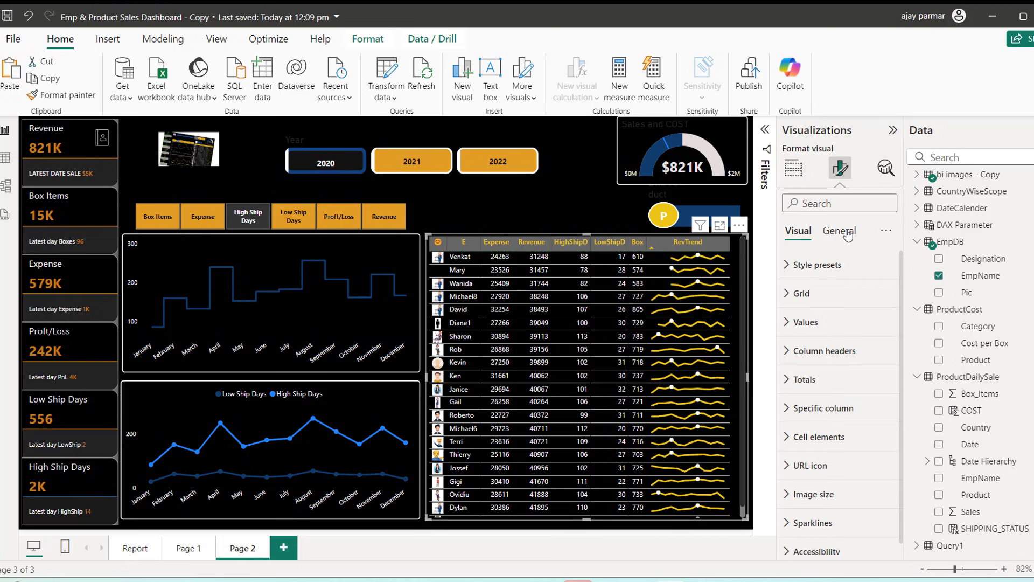
left_click(846, 232)
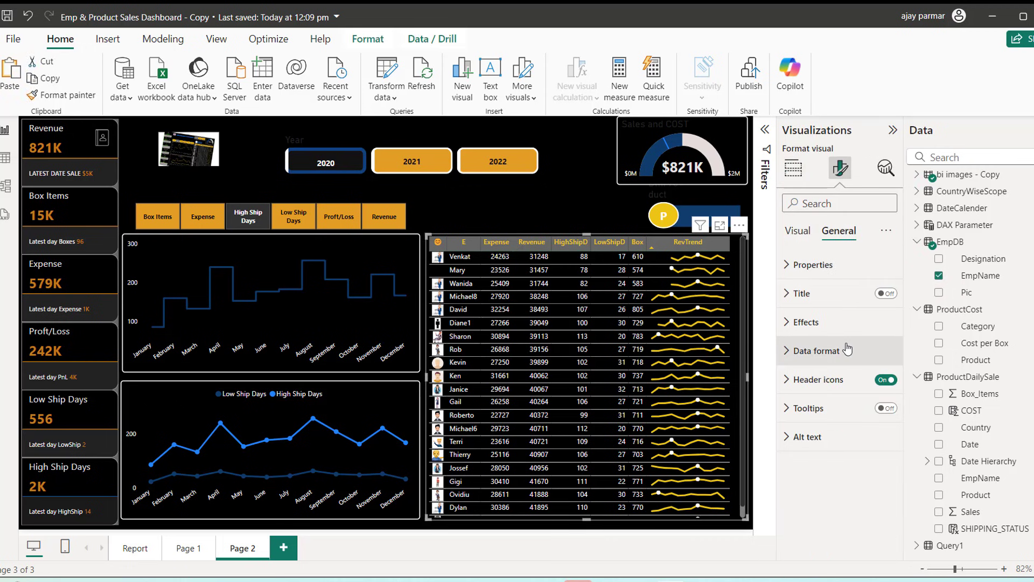
left_click(788, 324)
left_click(817, 393)
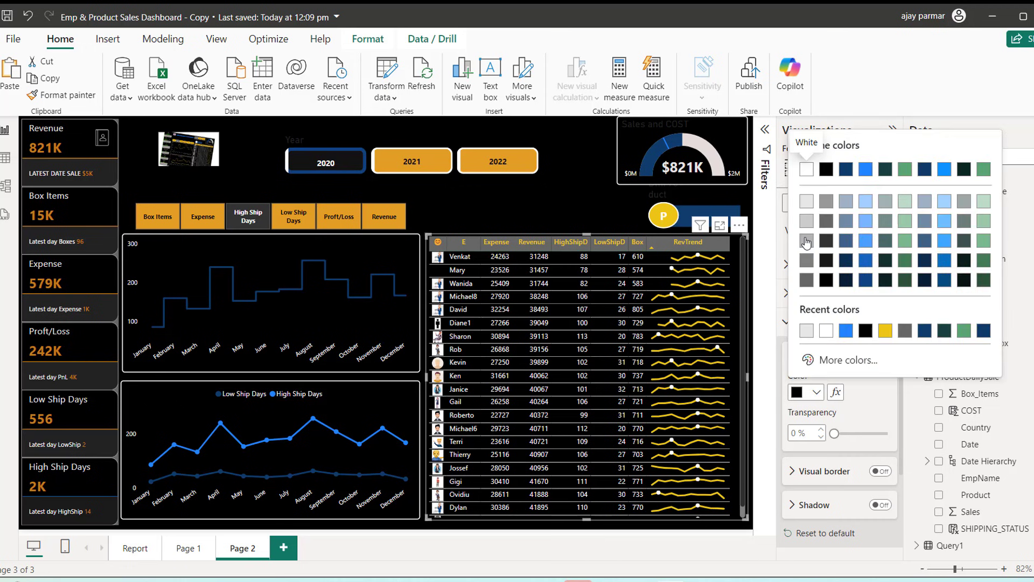
left_click(807, 170)
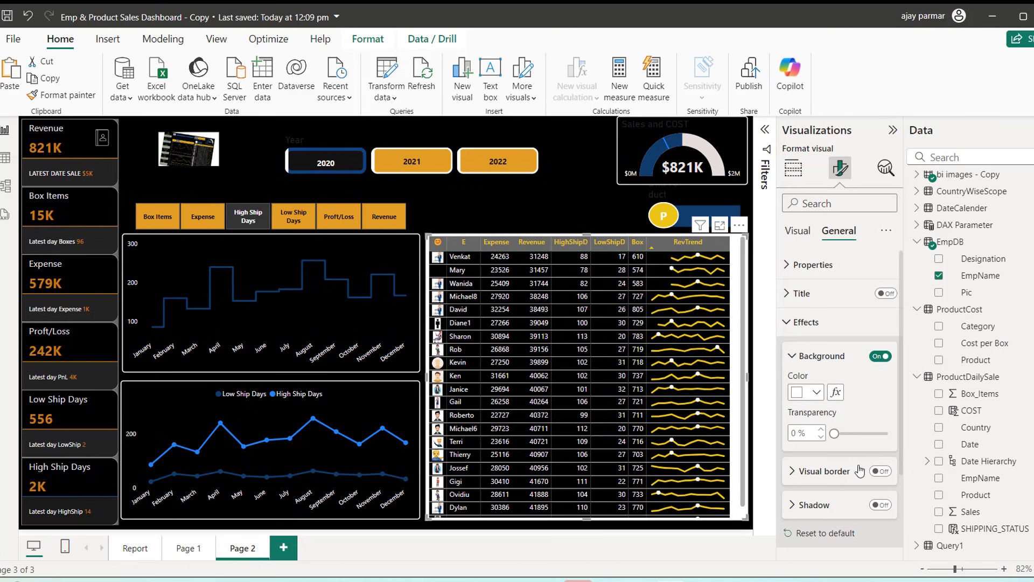
left_click(840, 359)
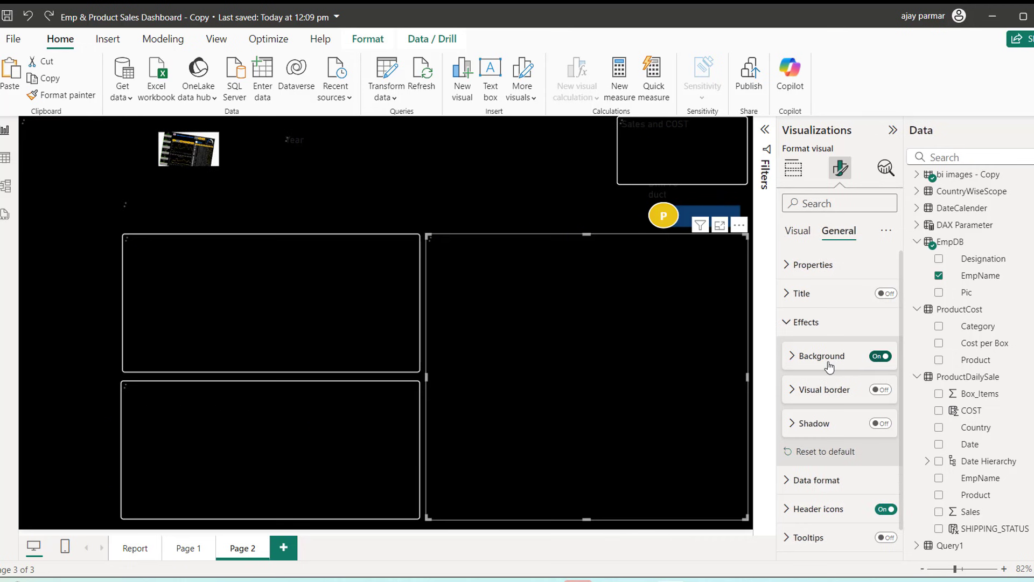
Step: Give the employee table a white visual border with 3 px rounded corners and a 2 px width
left_click(881, 393)
left_click(792, 396)
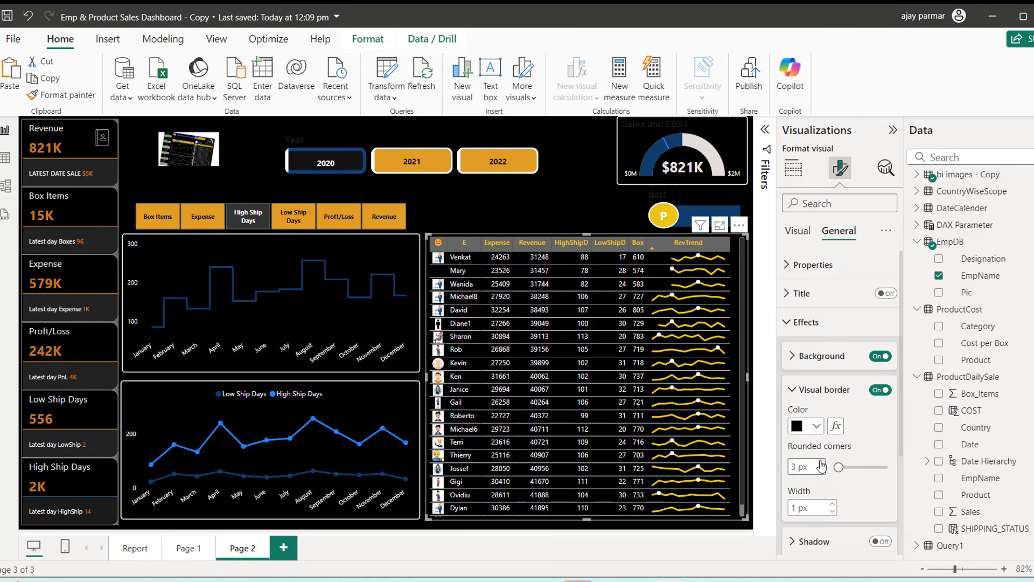
left_click(832, 504)
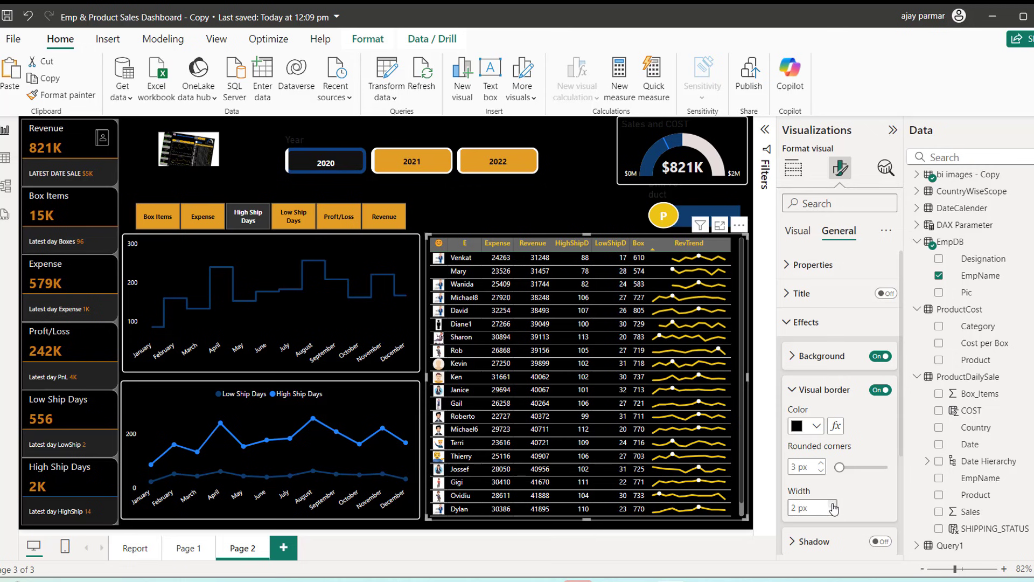
left_click(816, 425)
left_click(806, 203)
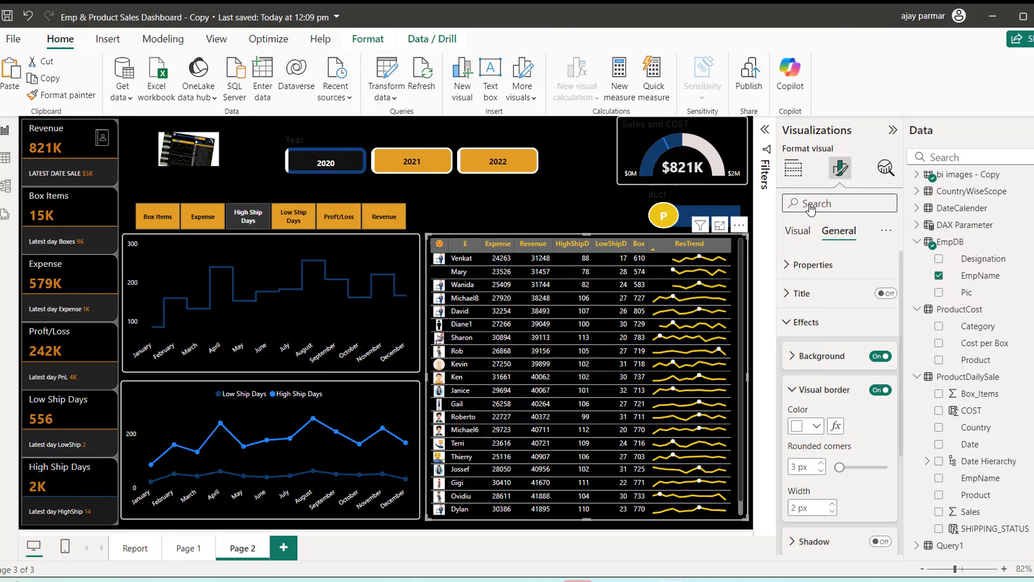
Step: Deselect the employee table and collapse the Visualizations and Data panes to give the report canvas more room
left_click(551, 208)
left_click(892, 130)
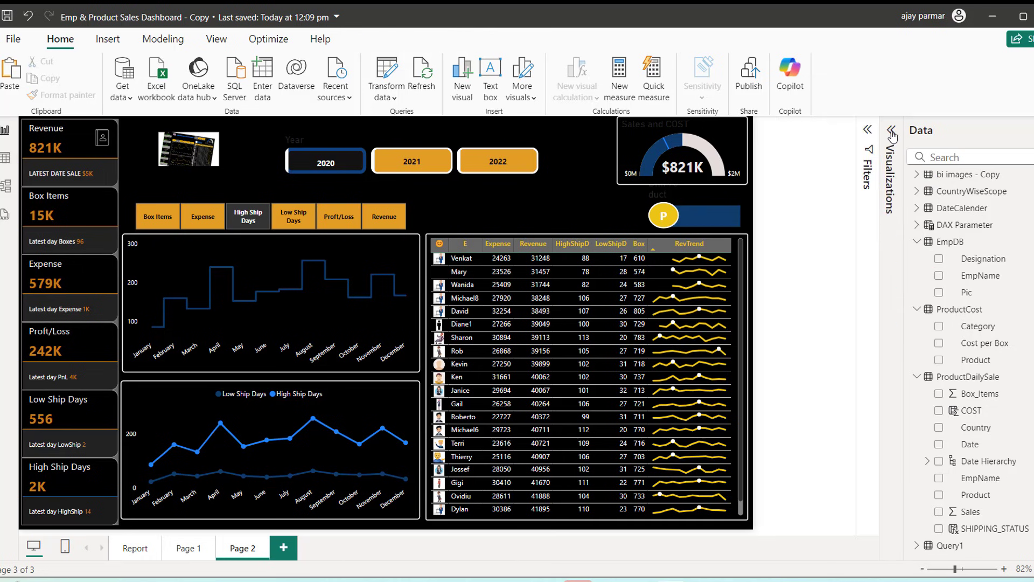
left_click(1017, 130)
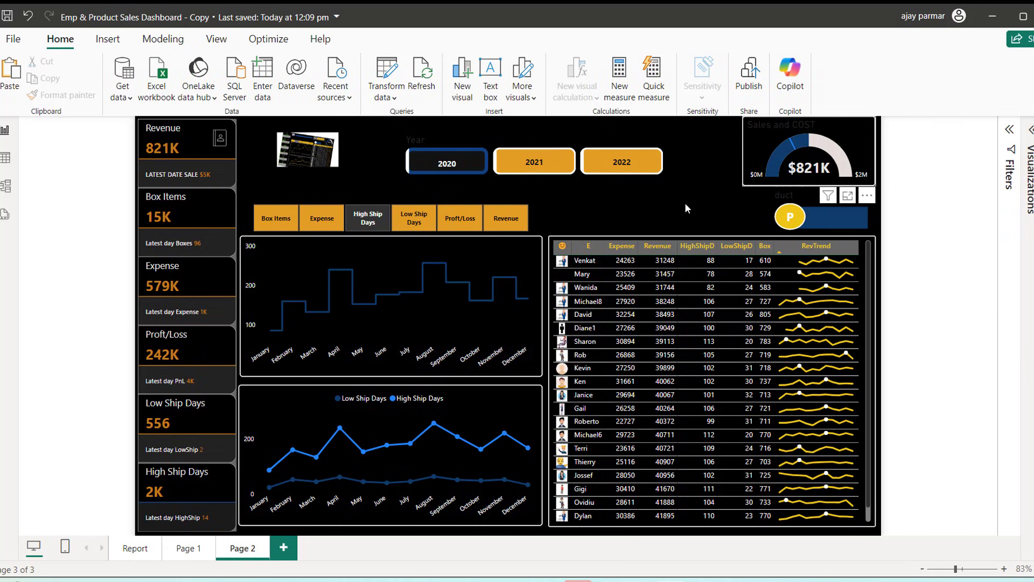
Step: Nudge the Sales and COST gauge slightly down toward the Product/Employee toggle and deselect it
left_click(753, 158)
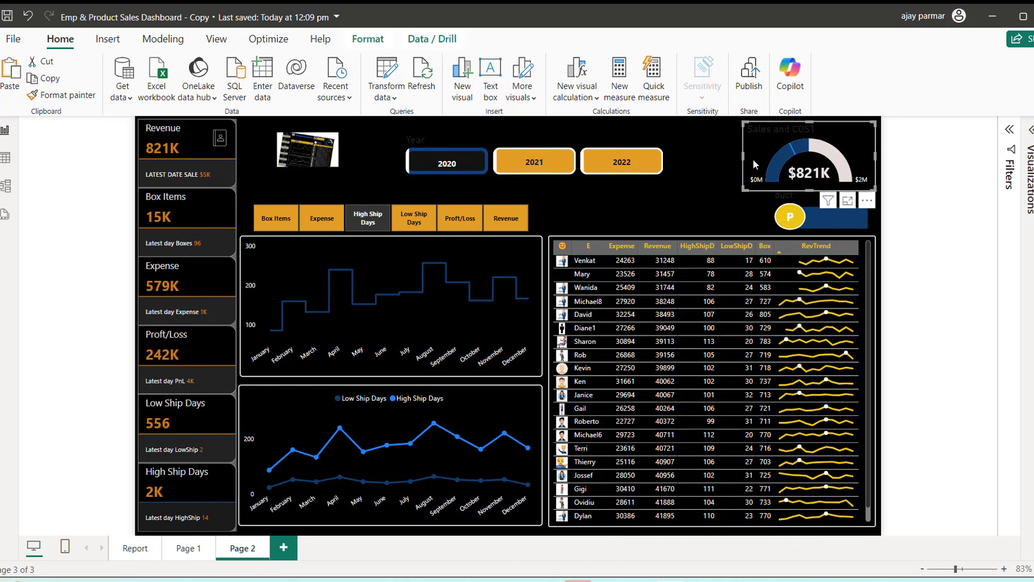
key("Escape")
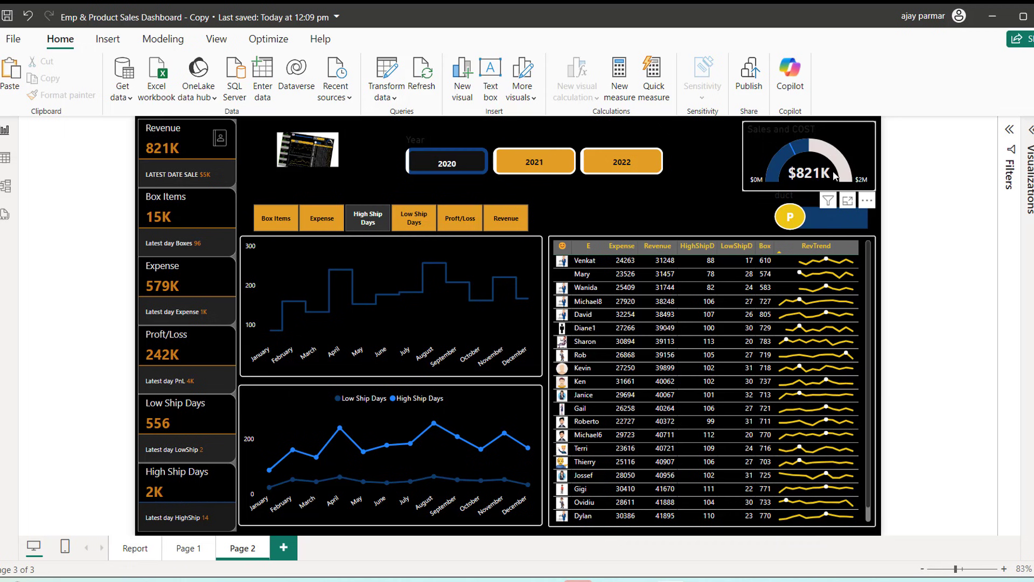
mouse_move(831, 153)
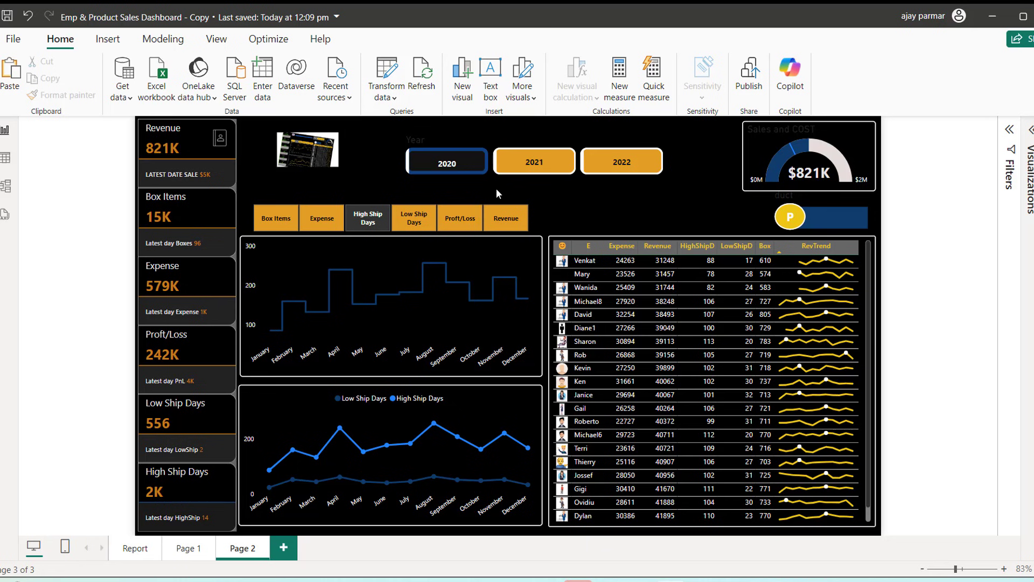
Step: Test the page with Year set to 2021 and 2022, and switch the toggle to Employee and back to Product
left_click(540, 167)
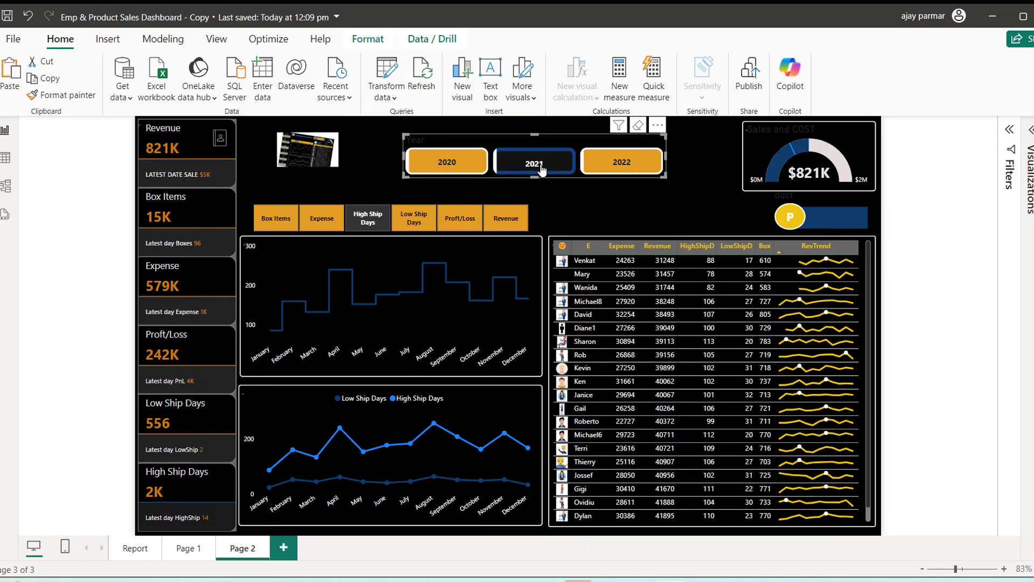
left_click(621, 162)
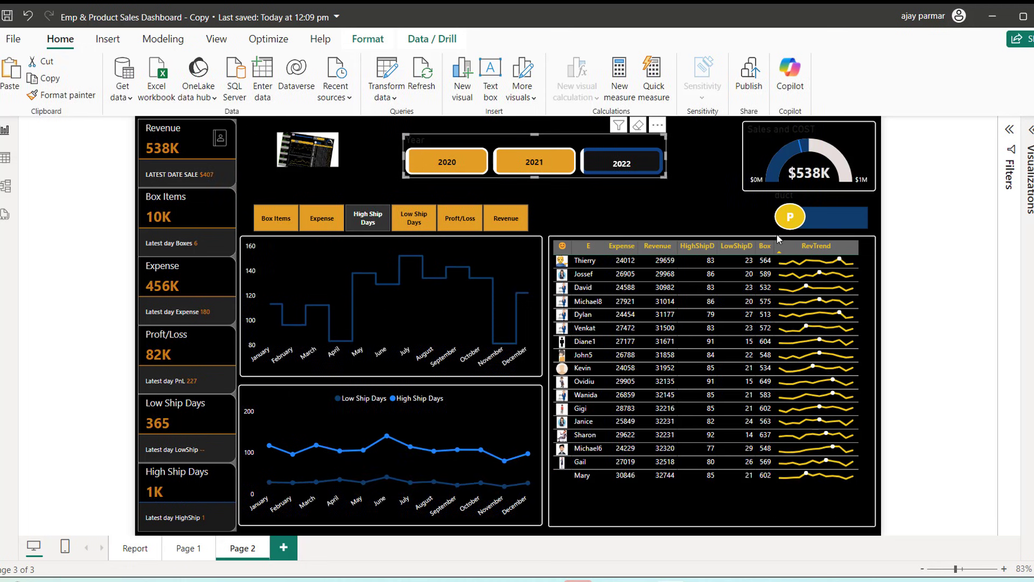
left_click(790, 221)
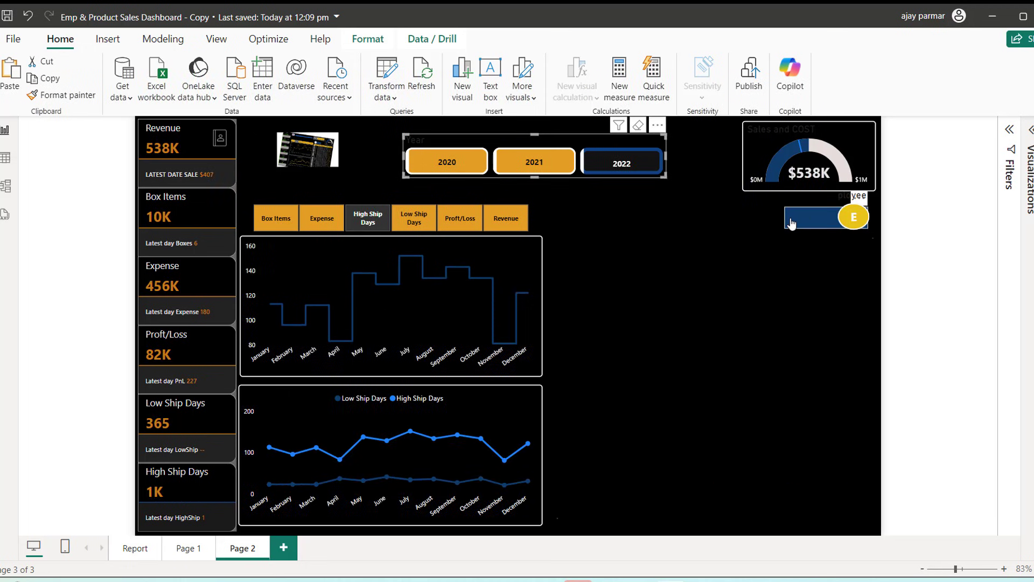
left_click(858, 225)
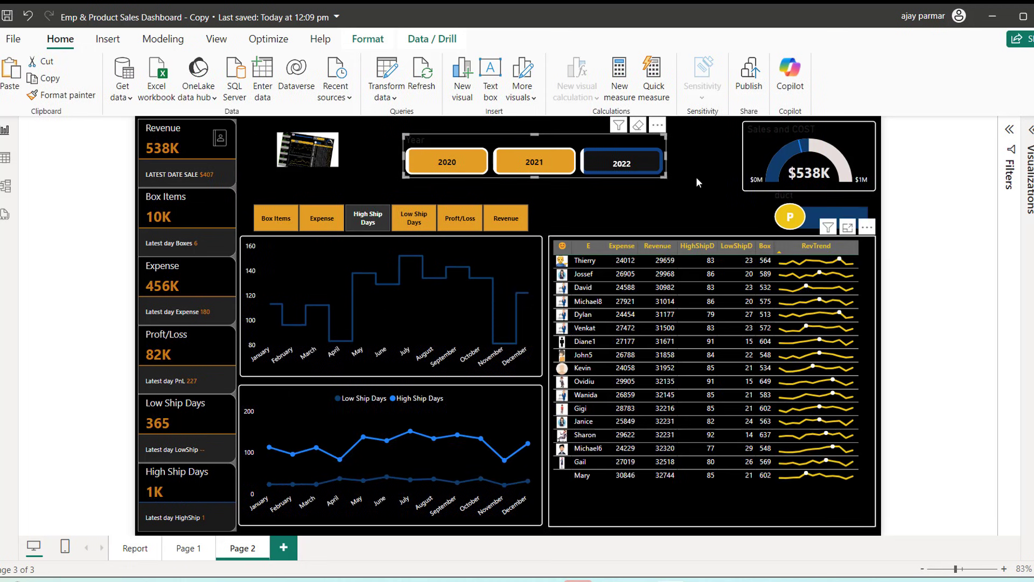